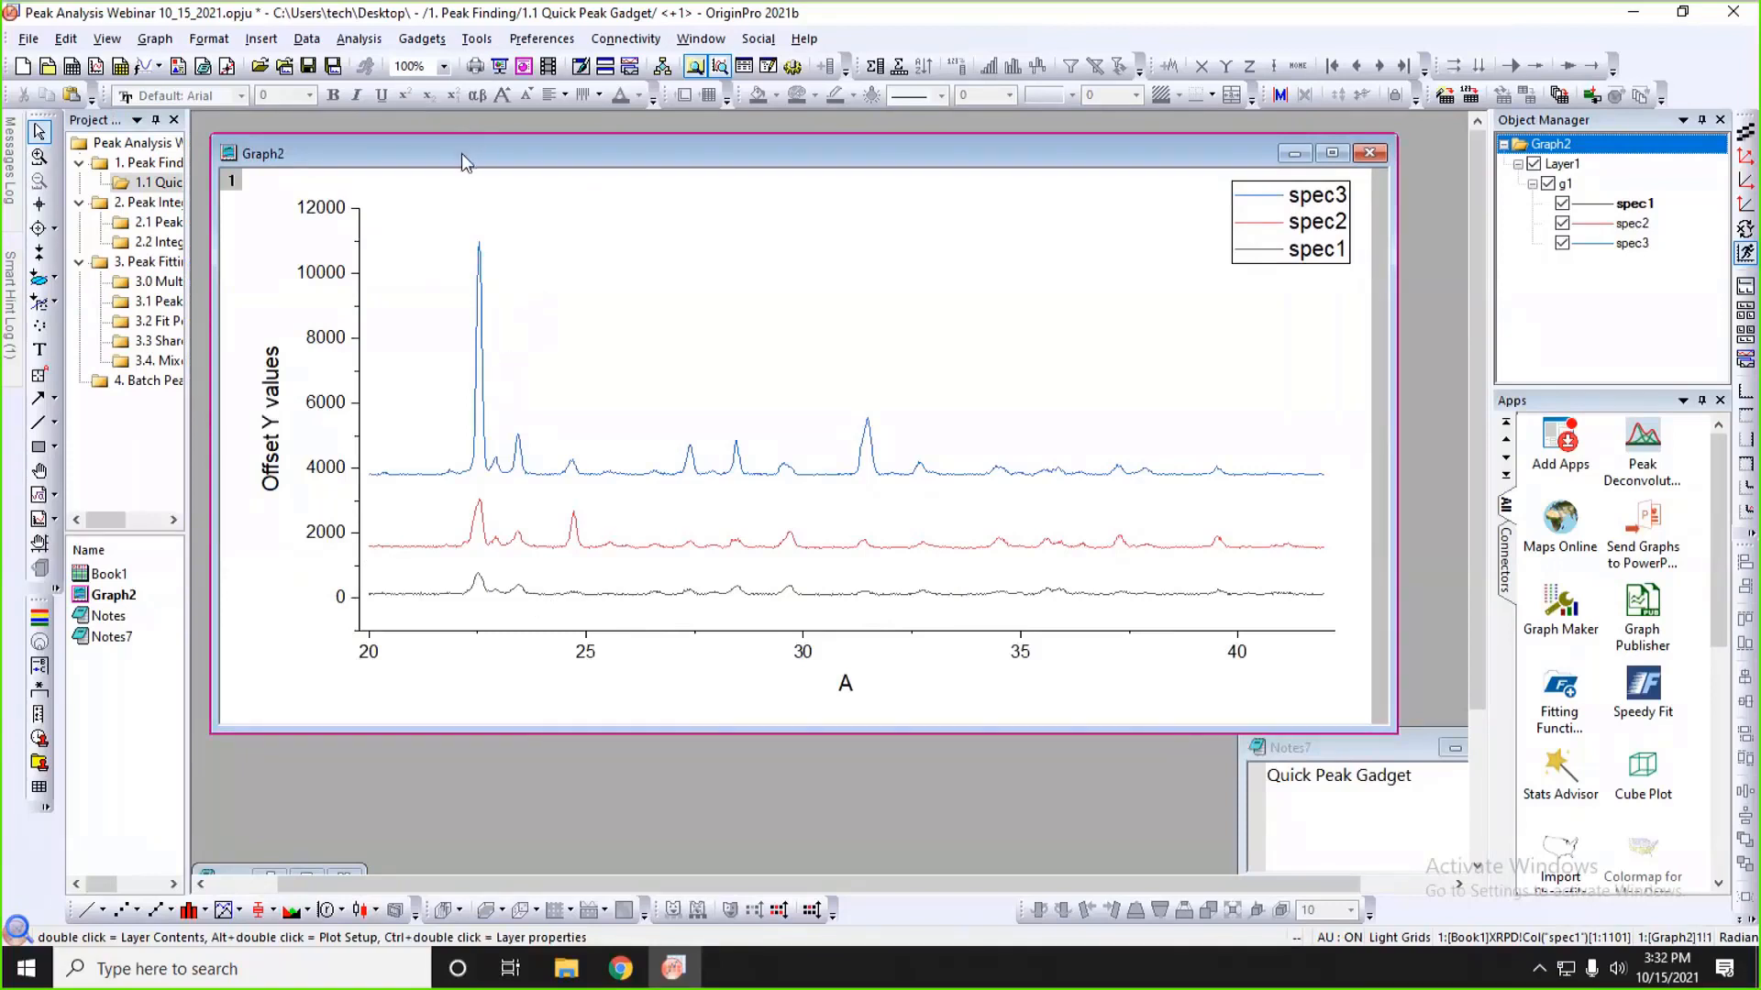
- Add the Quick Peaks gadget to Graph2, keeping the Local Maximum method with 5 local points and height filtering
drag(461, 152, 466, 164)
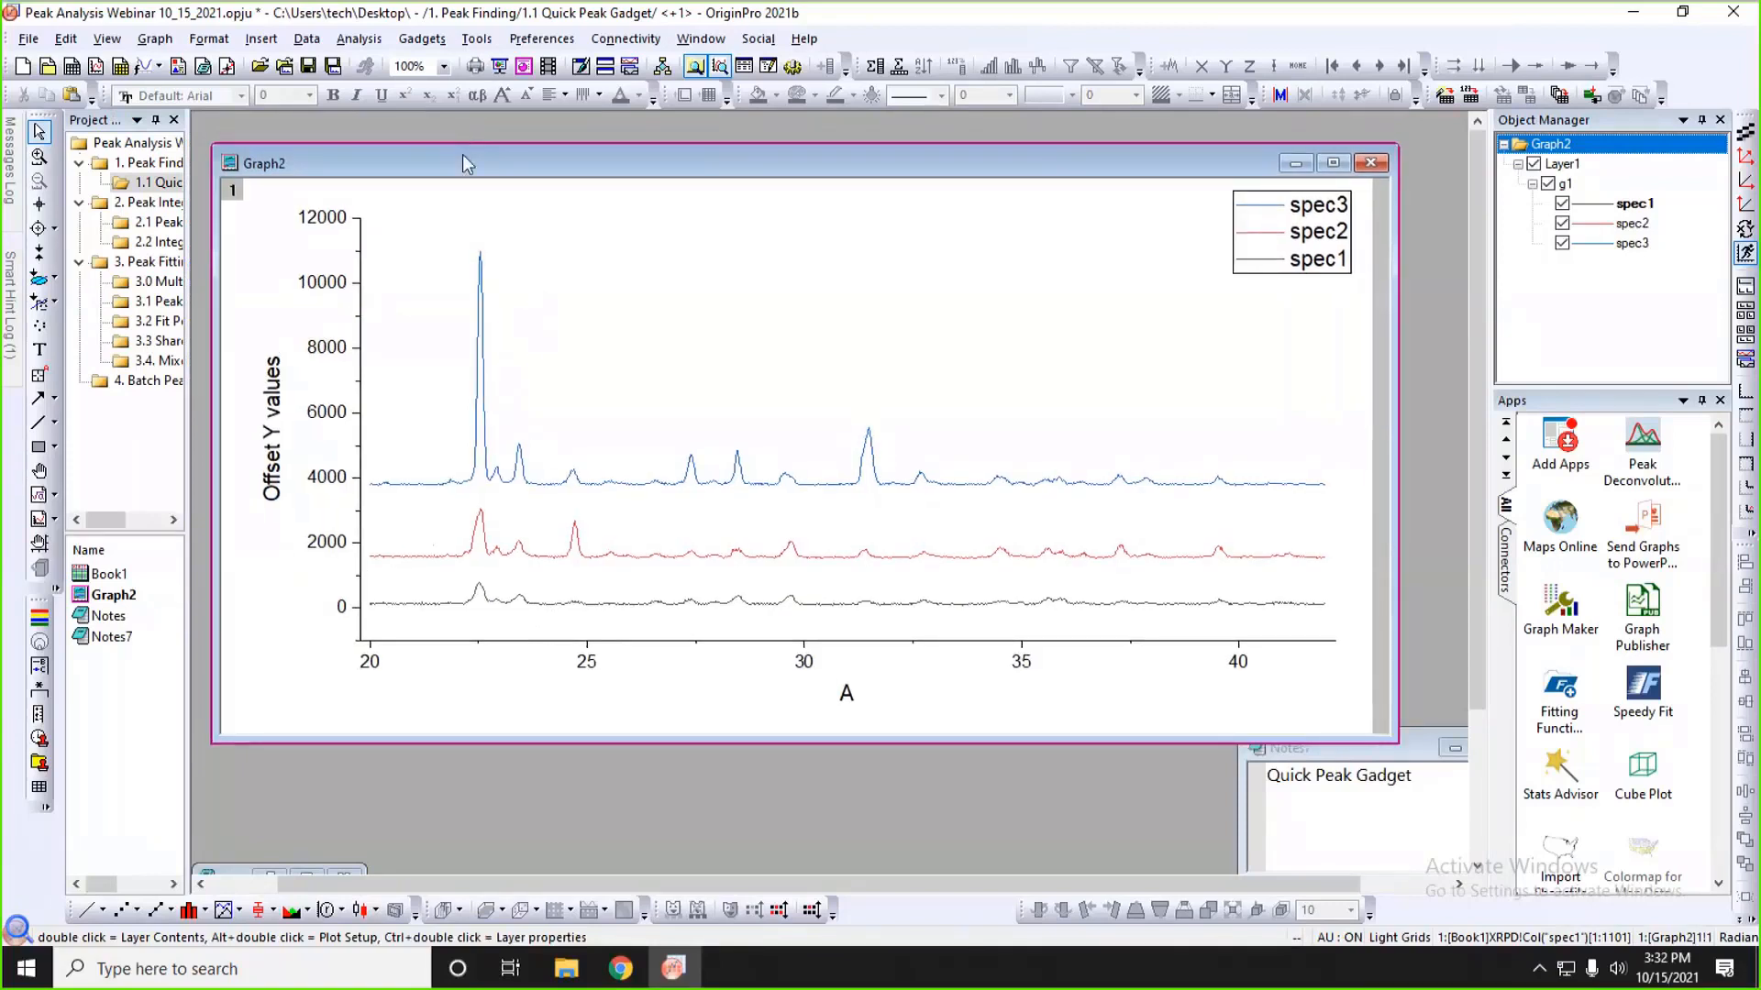
click(421, 41)
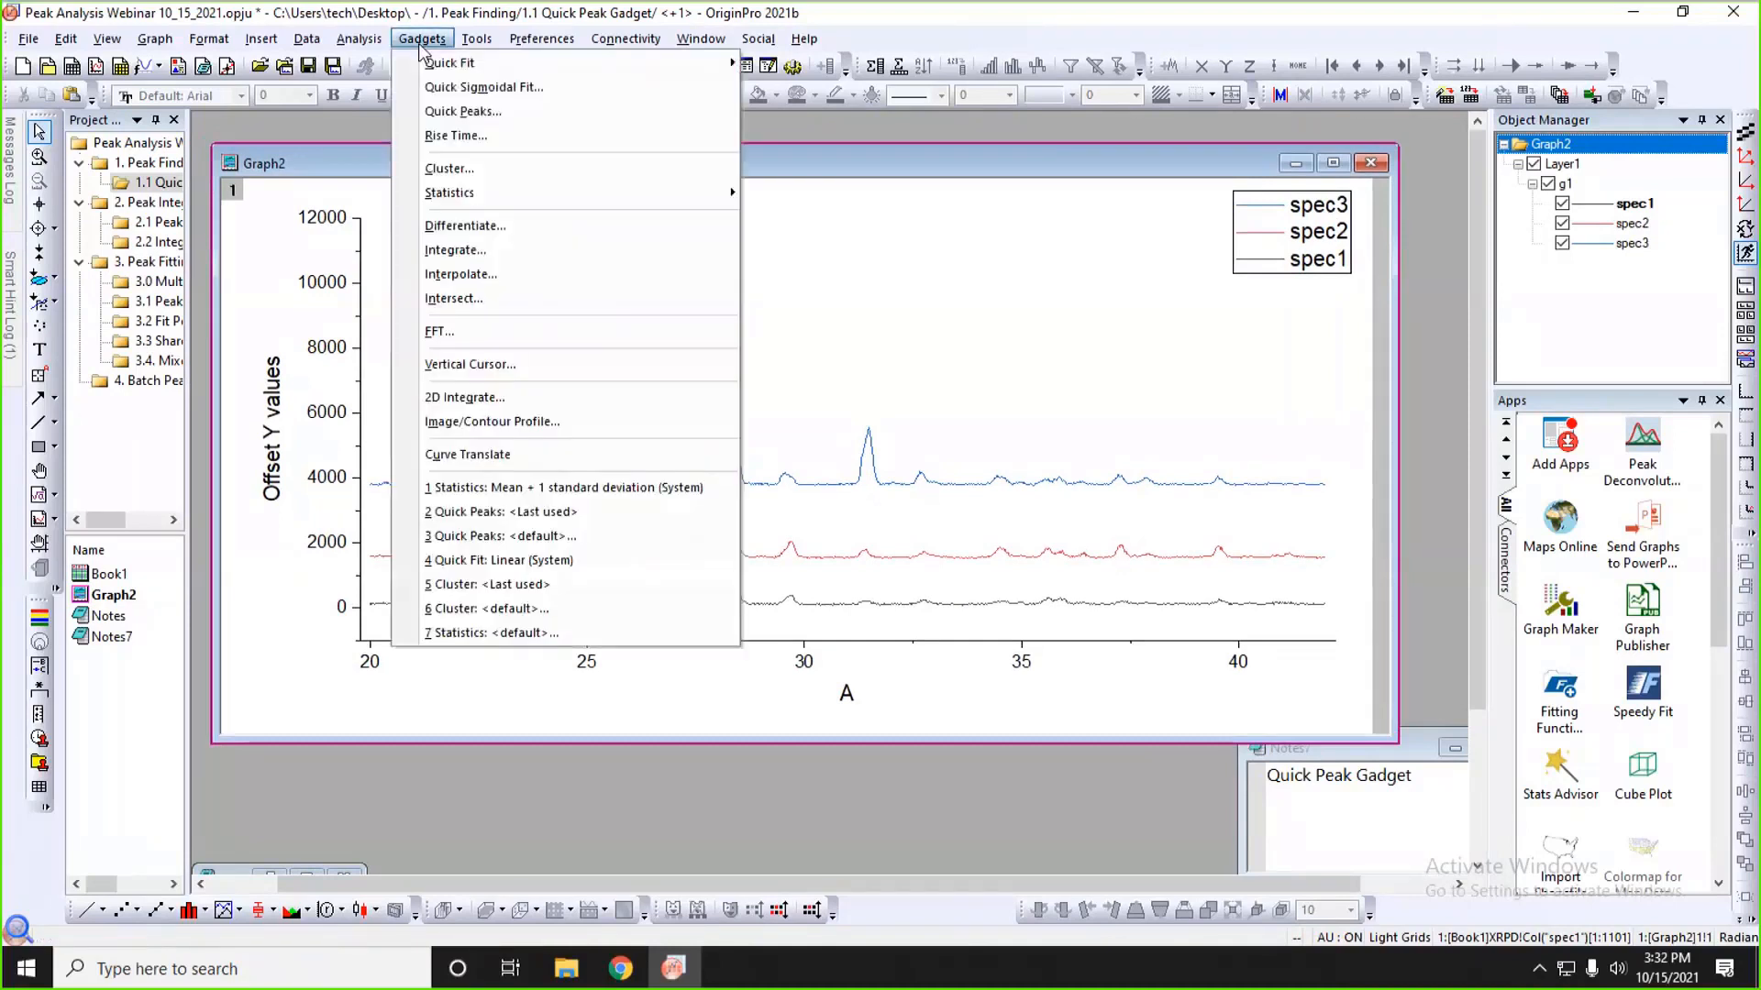
click(431, 114)
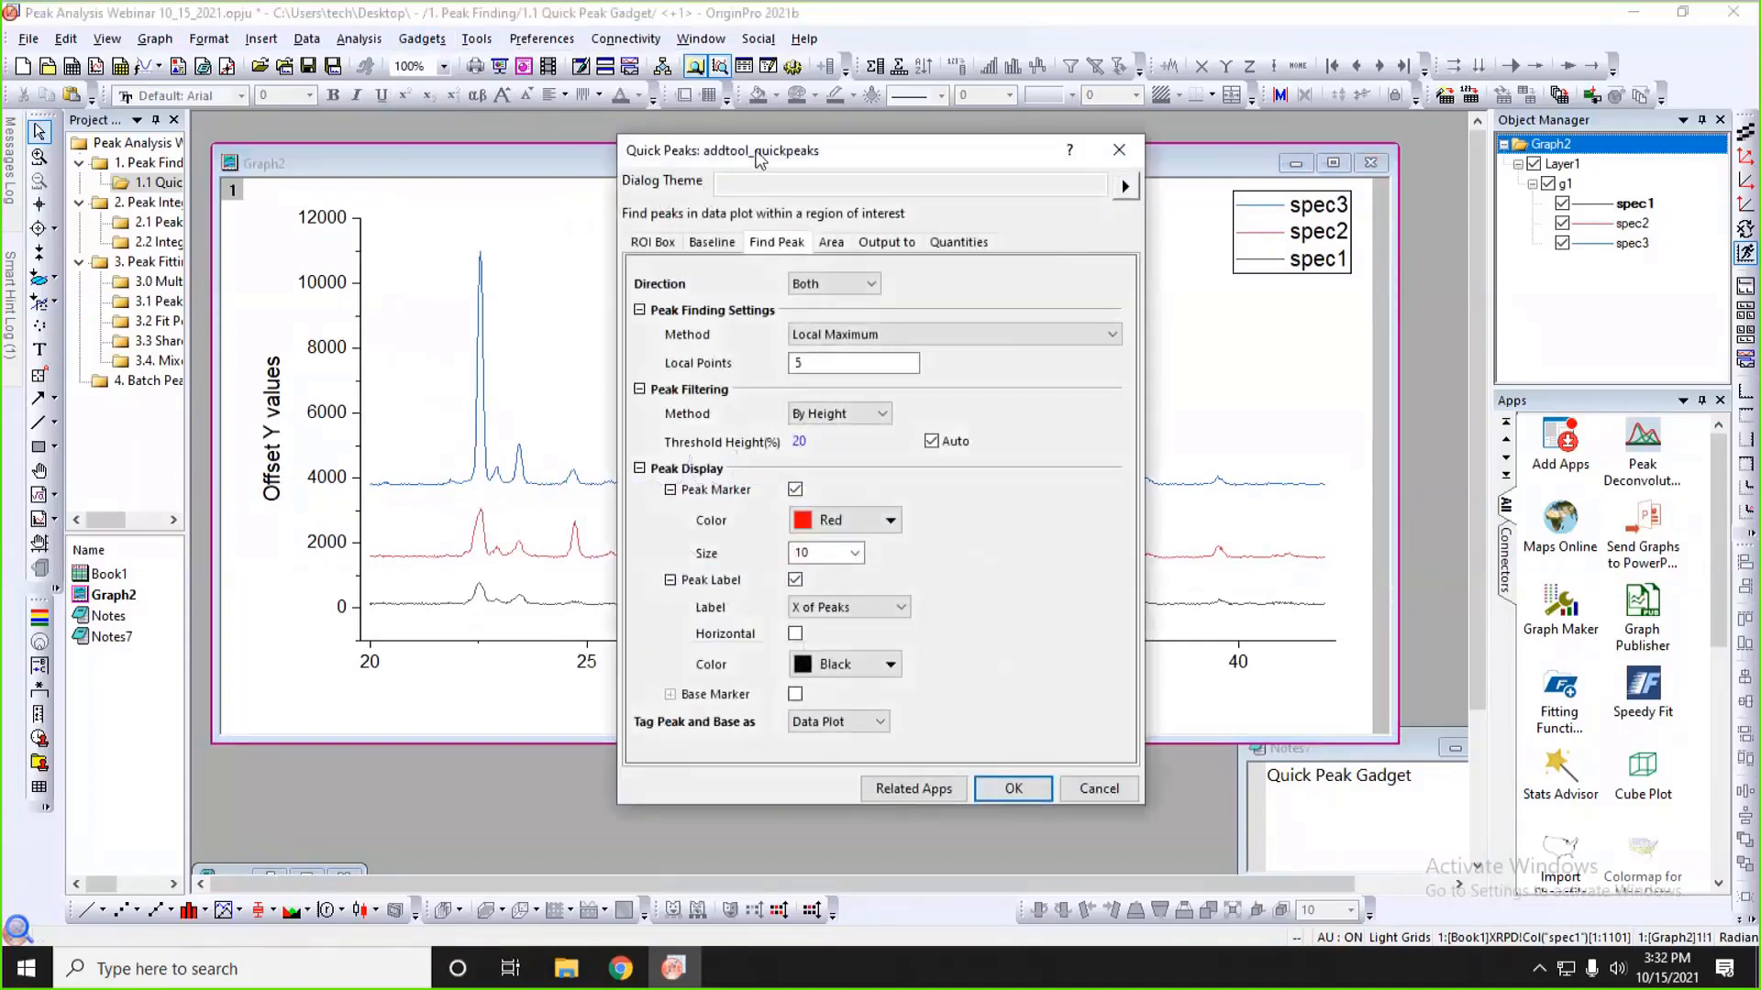
drag(759, 157, 968, 163)
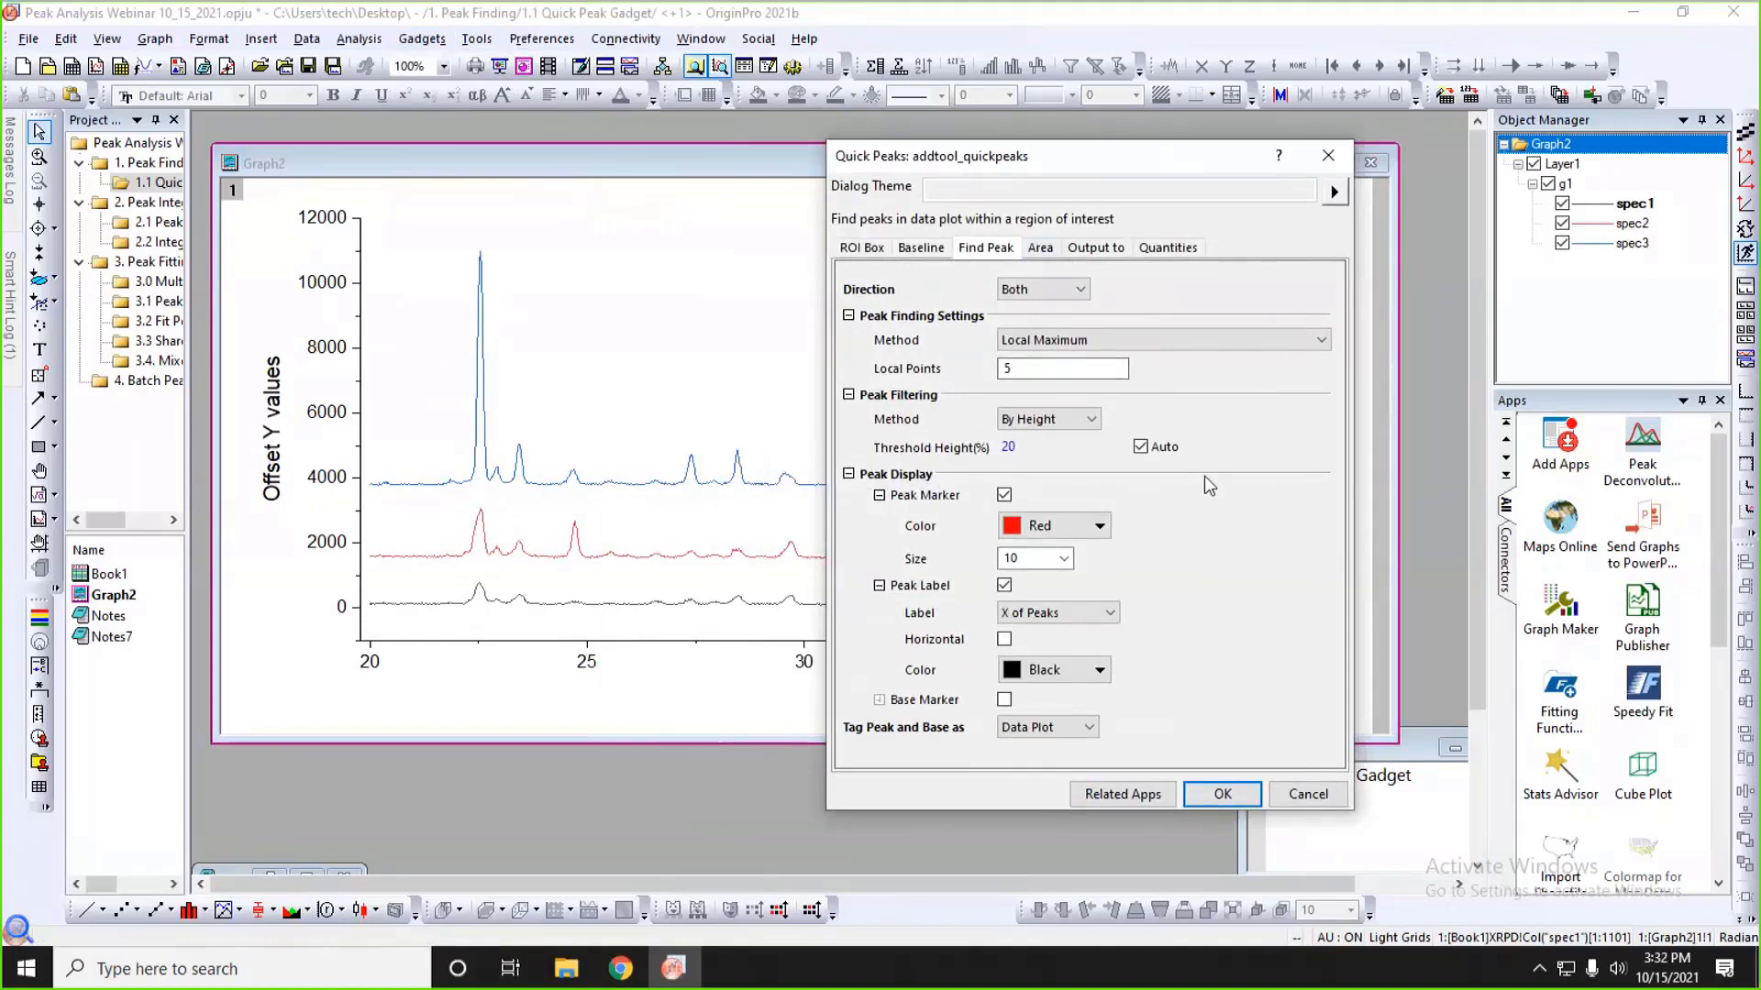
drag(1065, 158, 1071, 143)
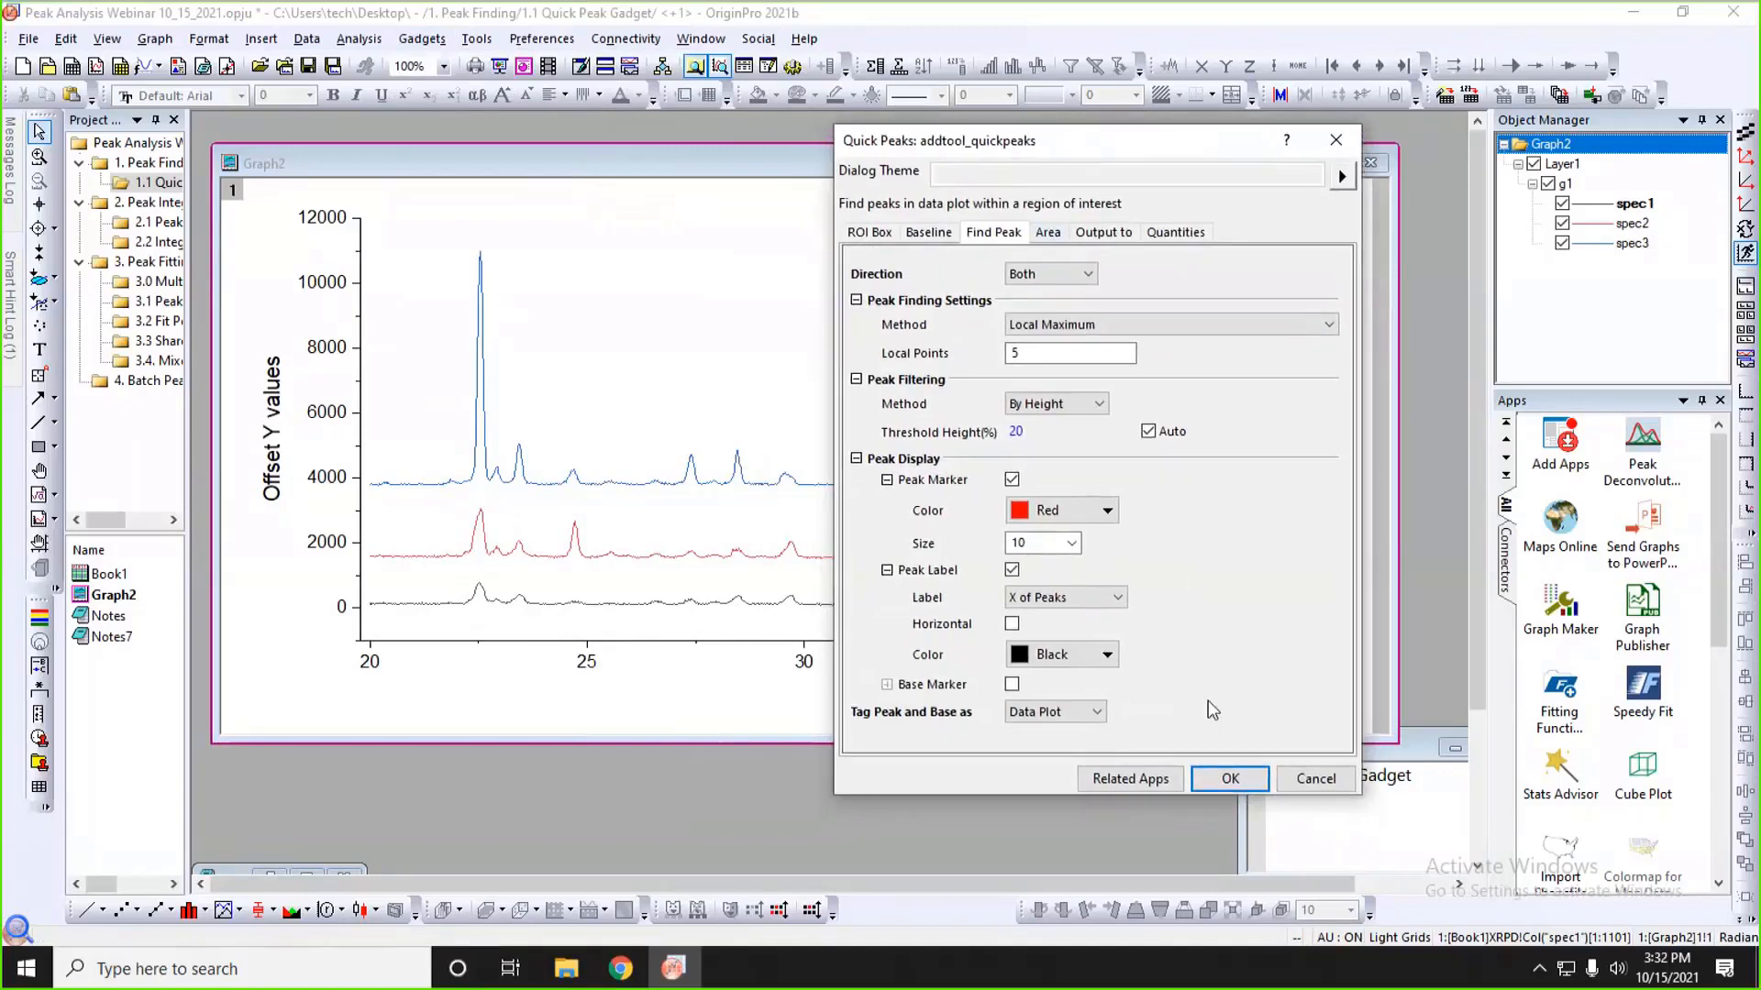
click(1225, 780)
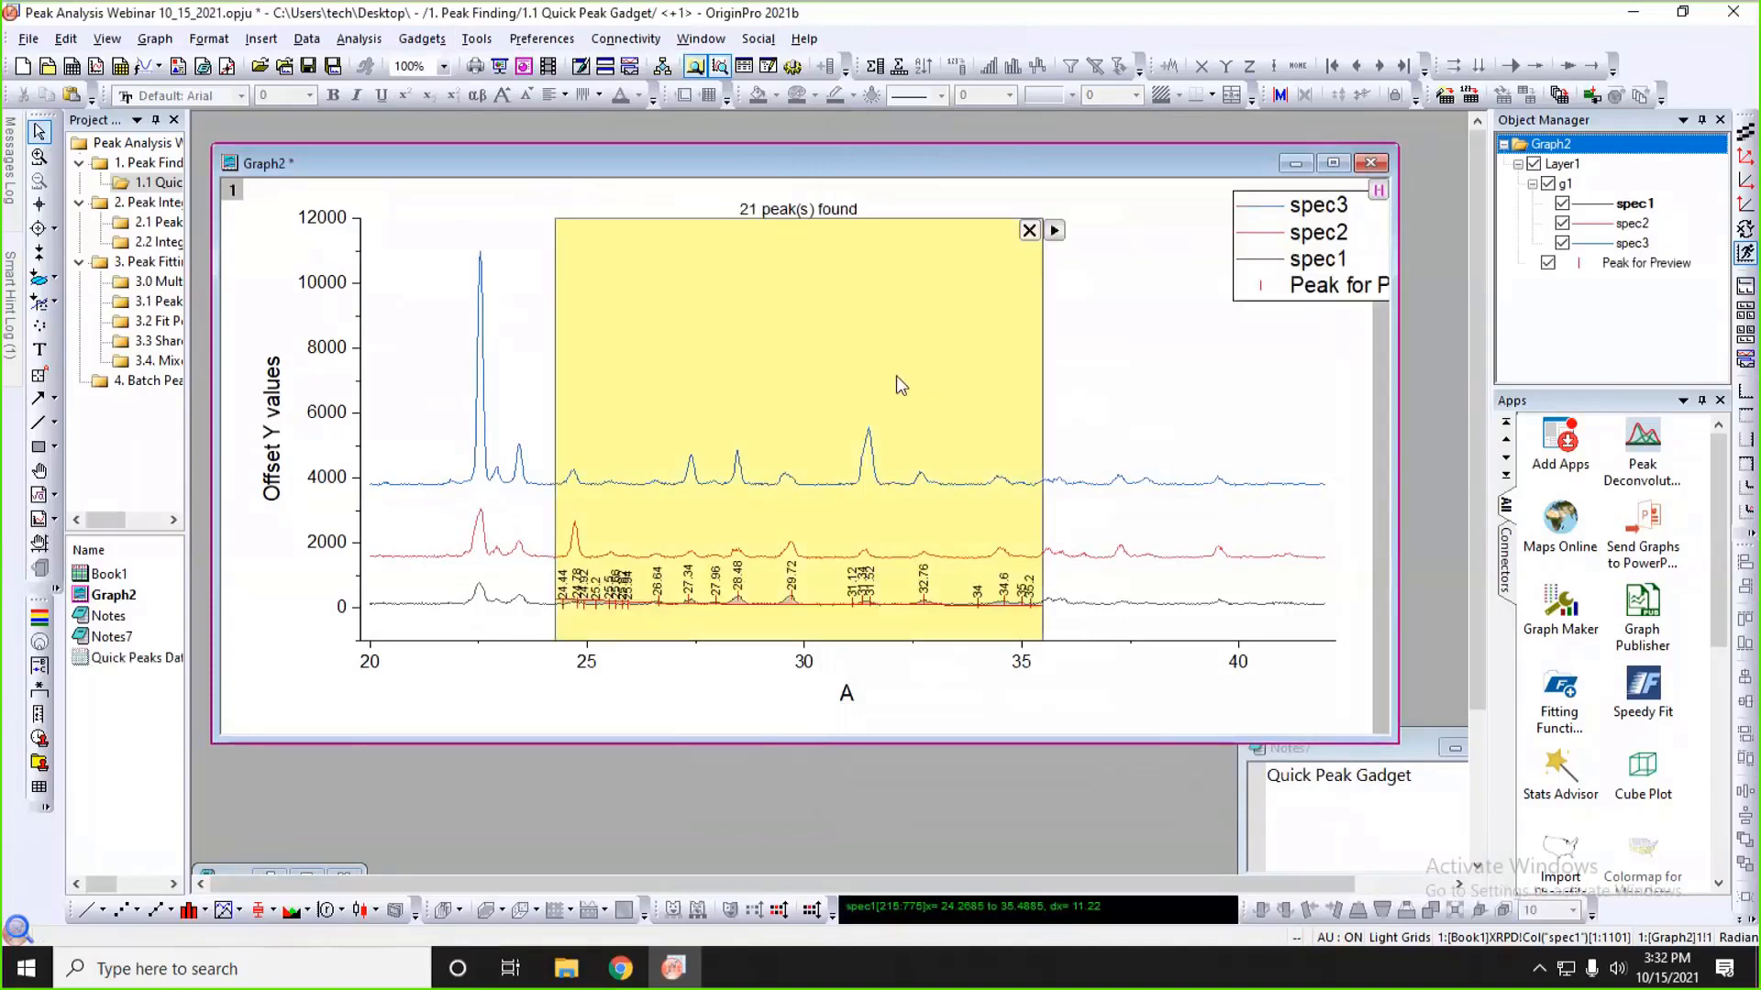
- Move and widen the gadget's region of interest to span about x = 20.6 to 40.9
drag(806, 366, 676, 356)
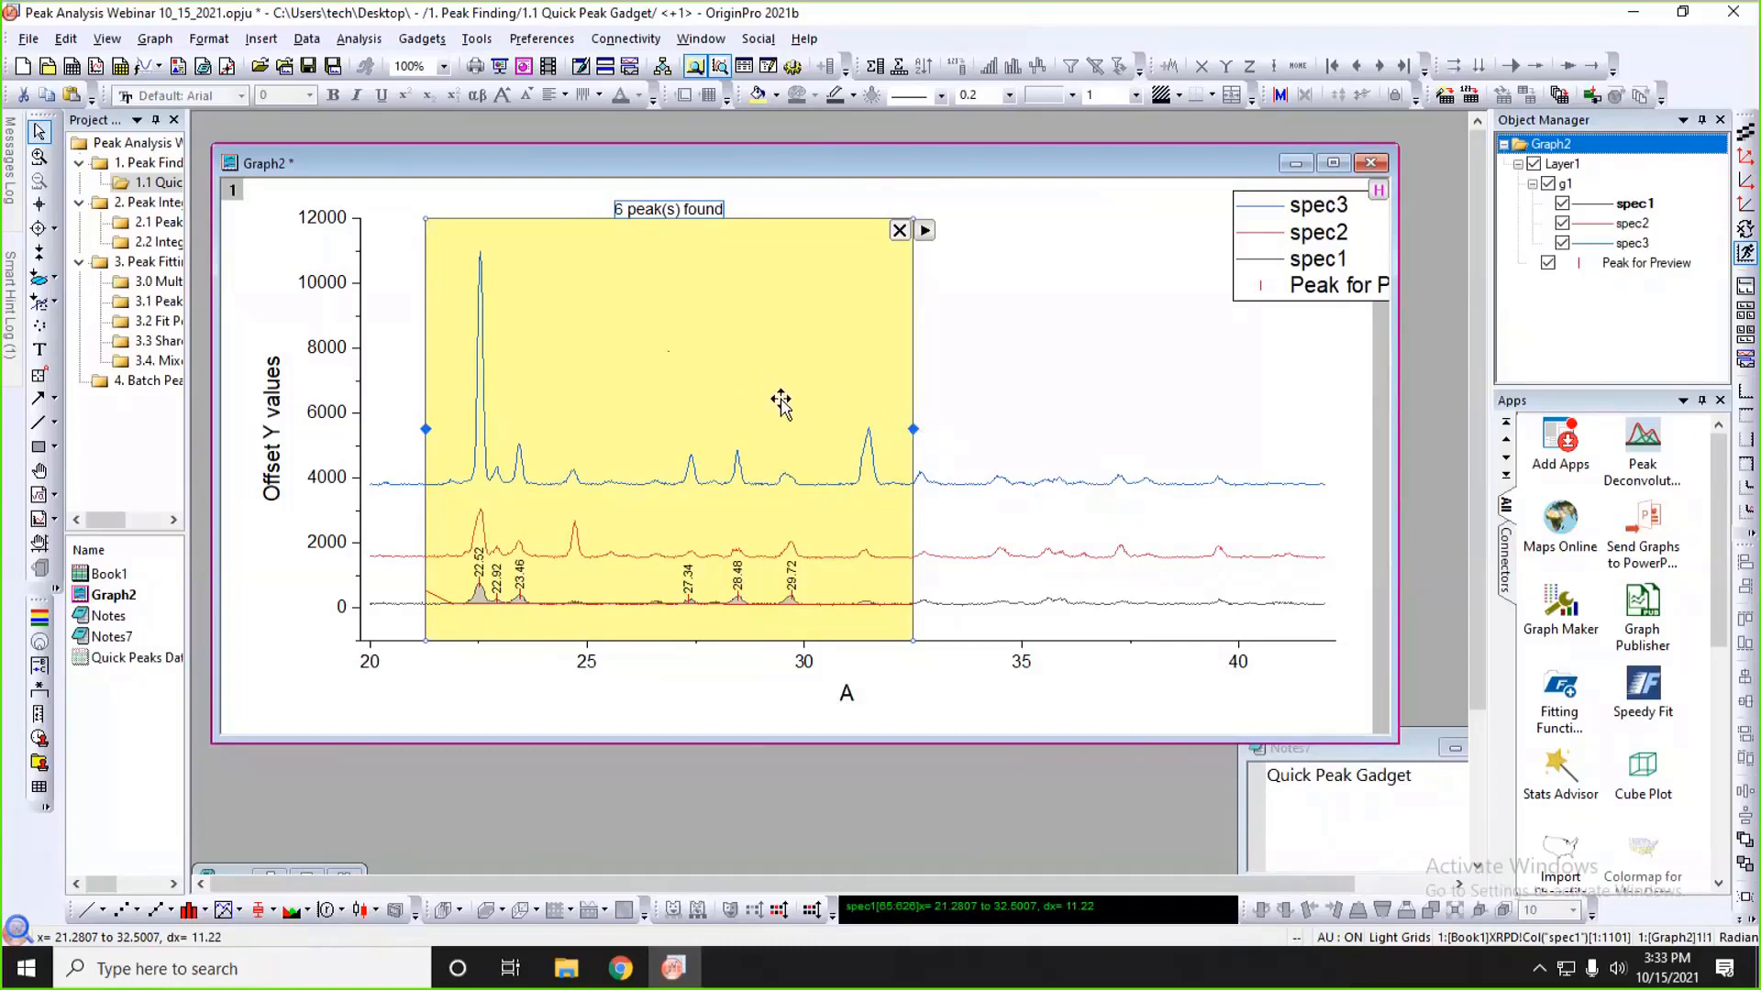
drag(914, 428, 1089, 429)
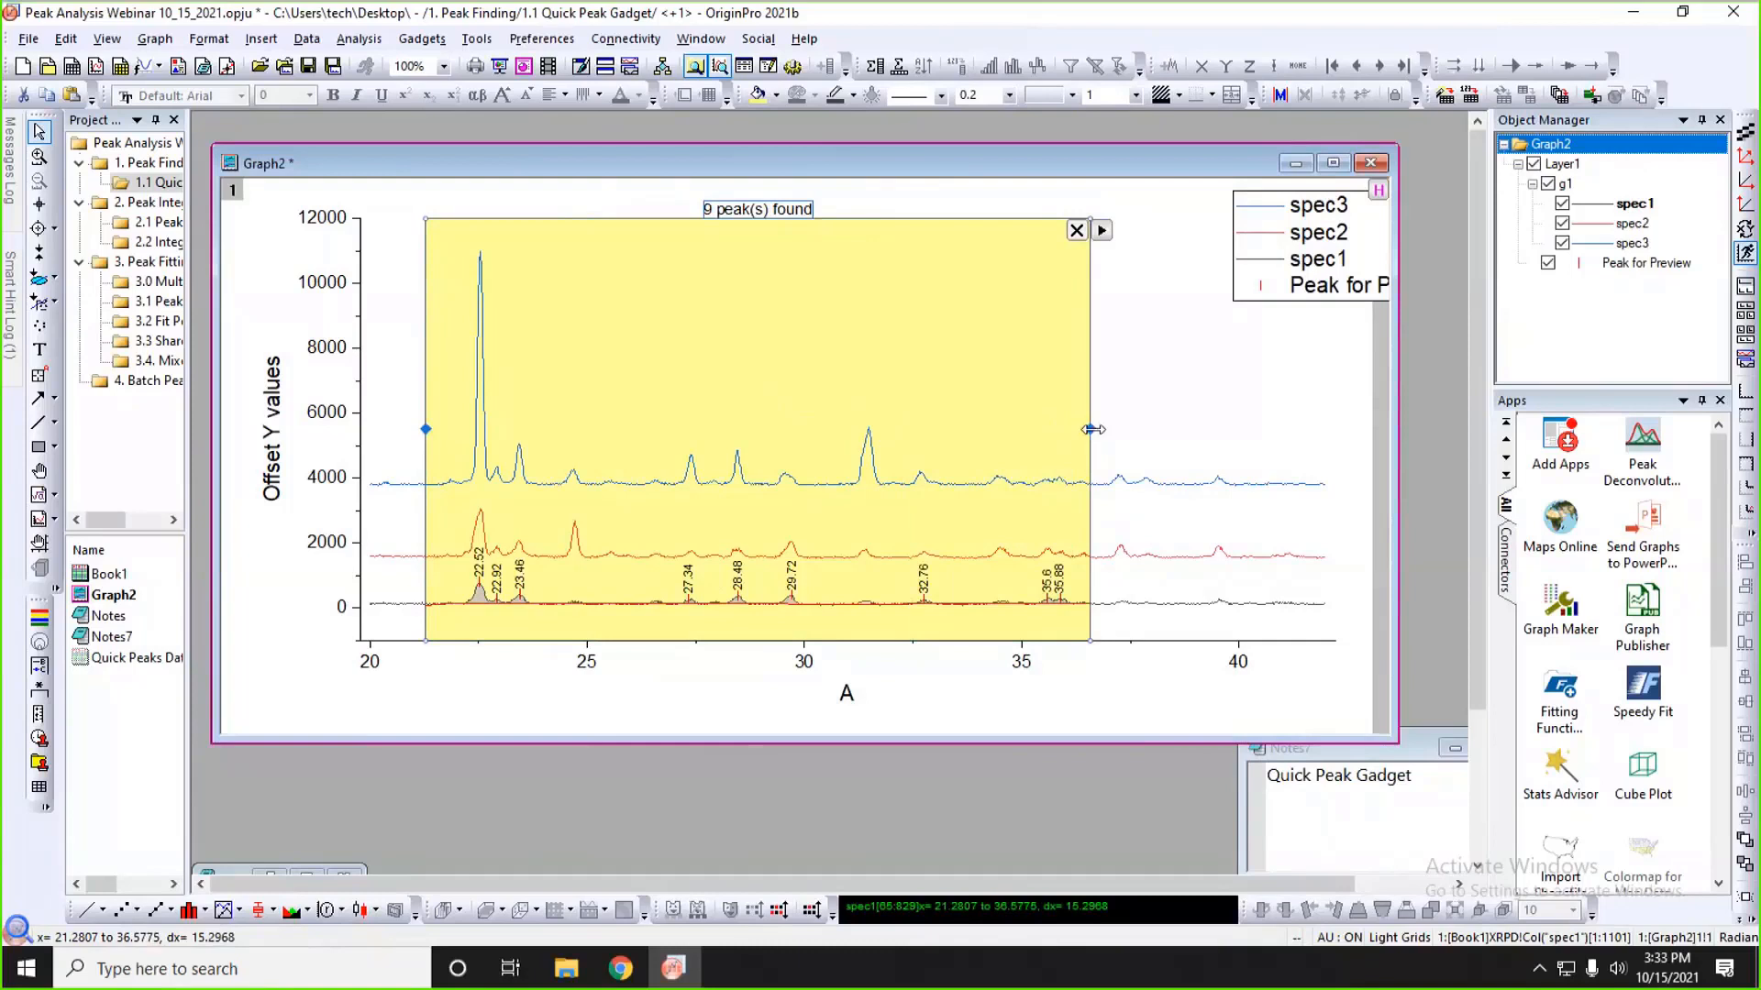
drag(1089, 428, 1051, 429)
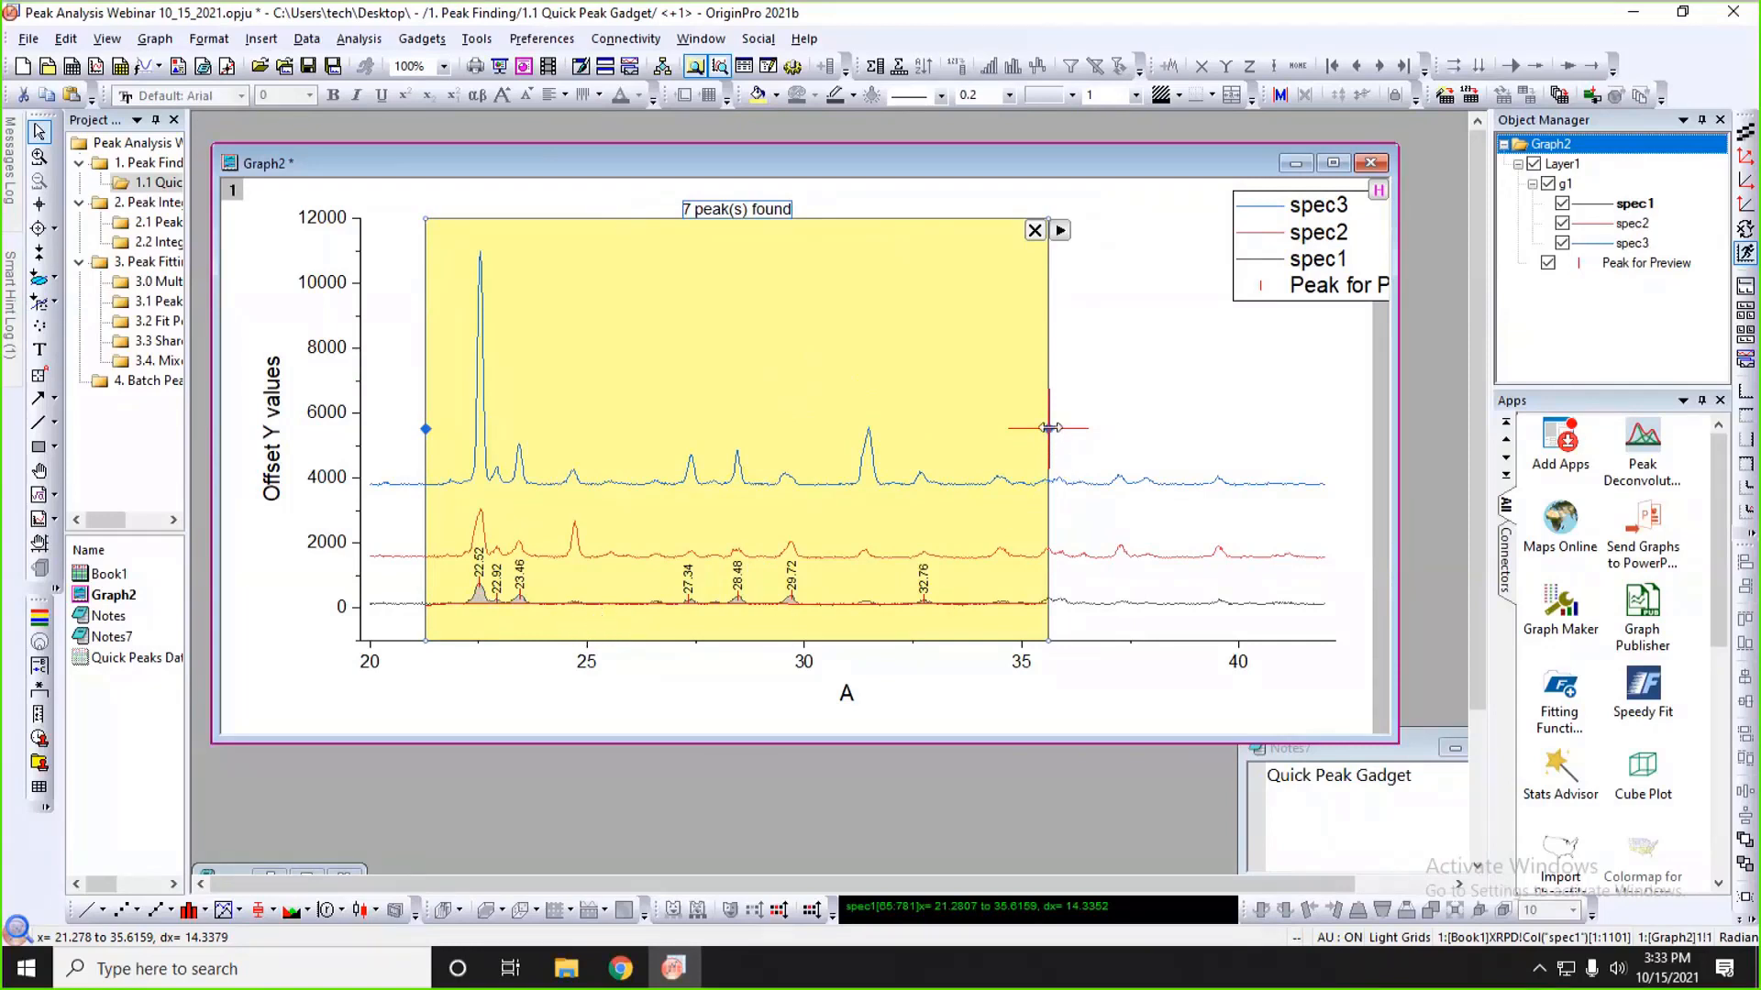
drag(1048, 429, 1278, 429)
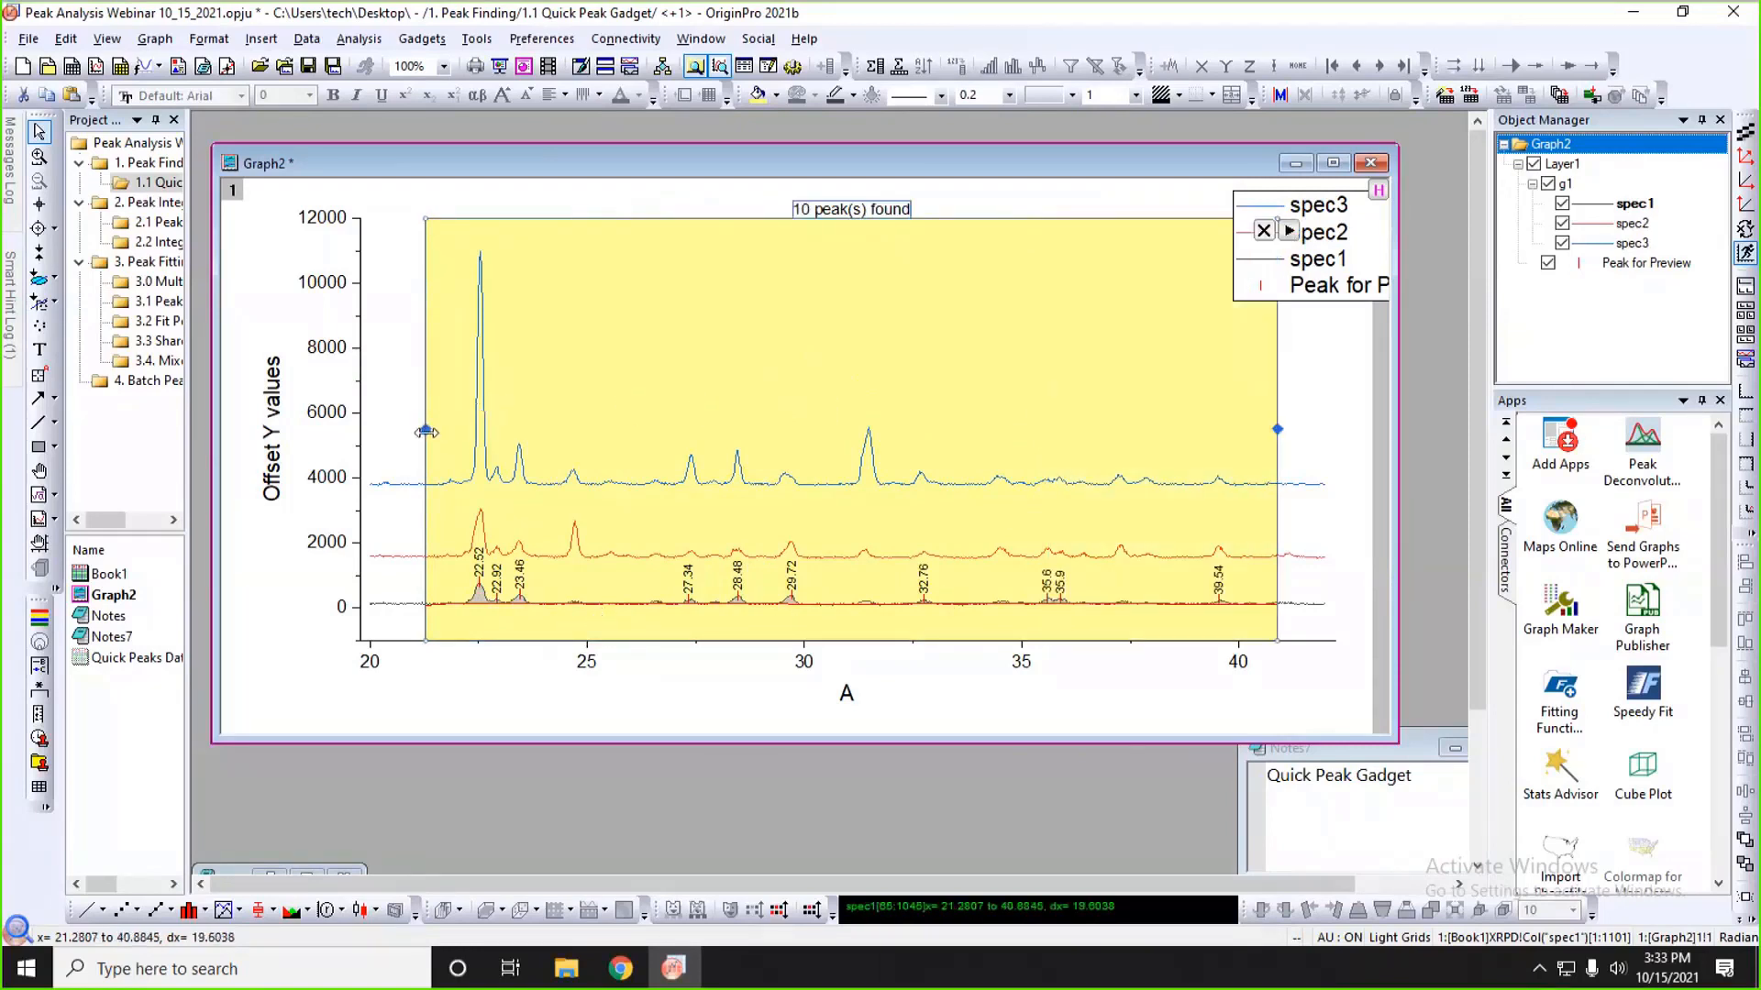
drag(405, 432, 397, 430)
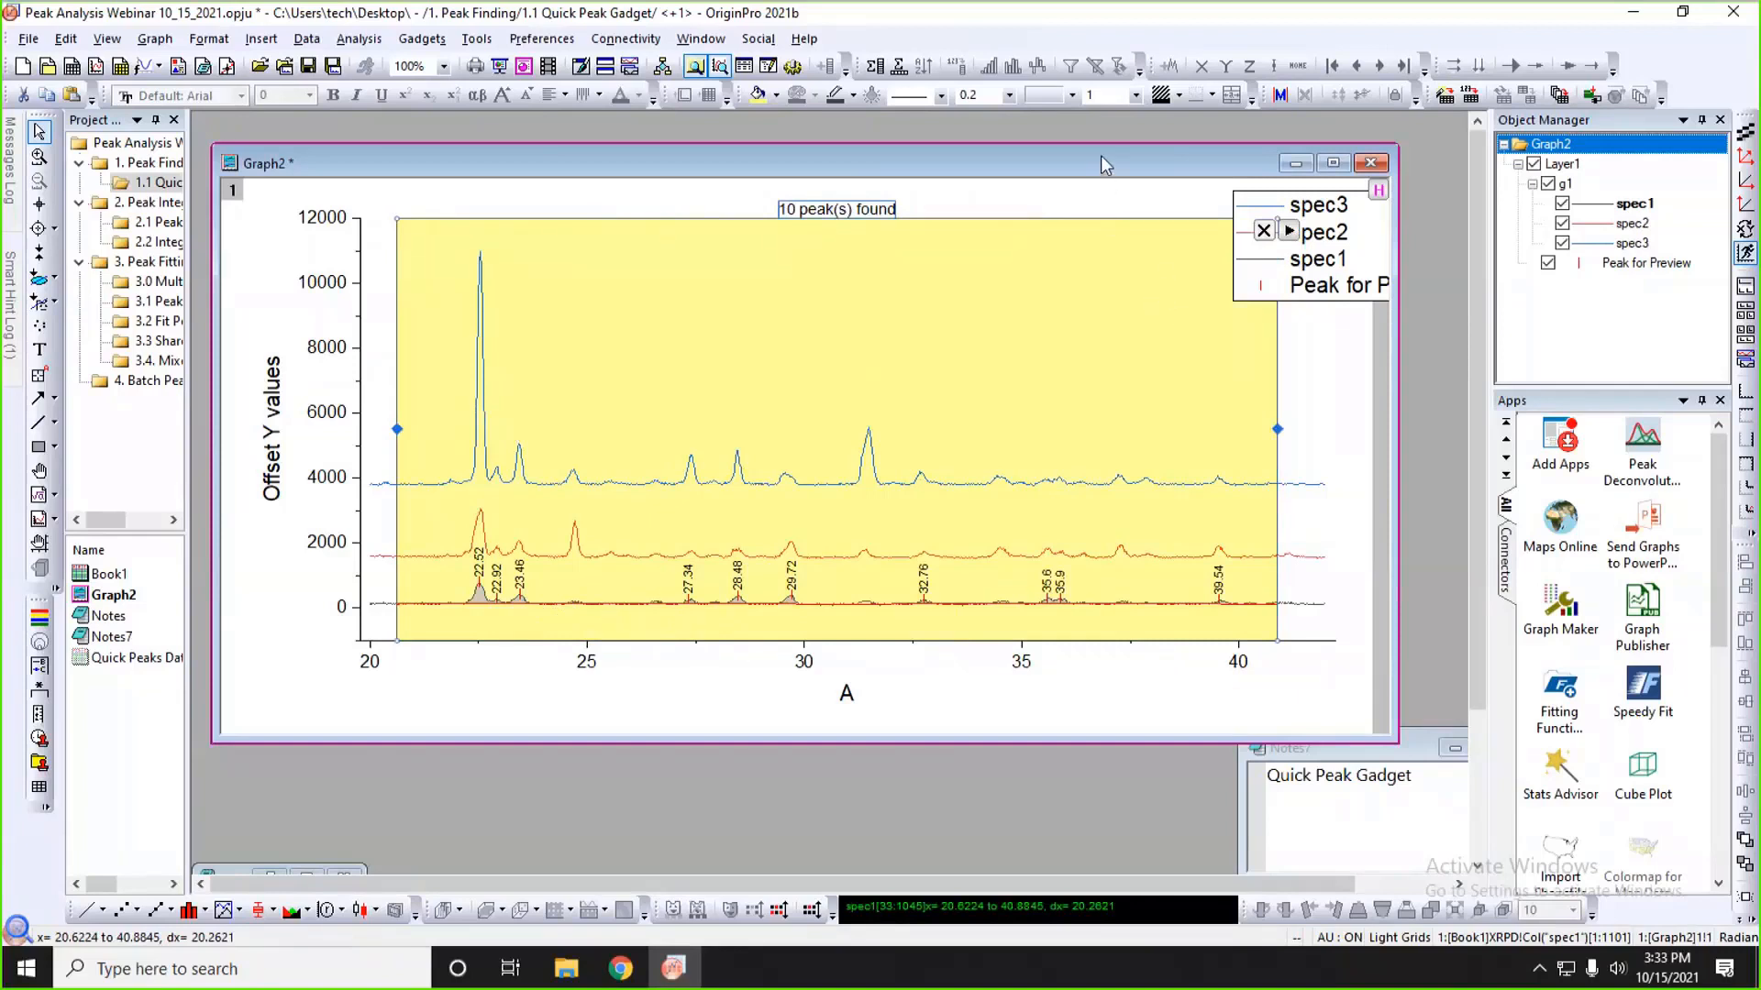
drag(1099, 156, 1079, 153)
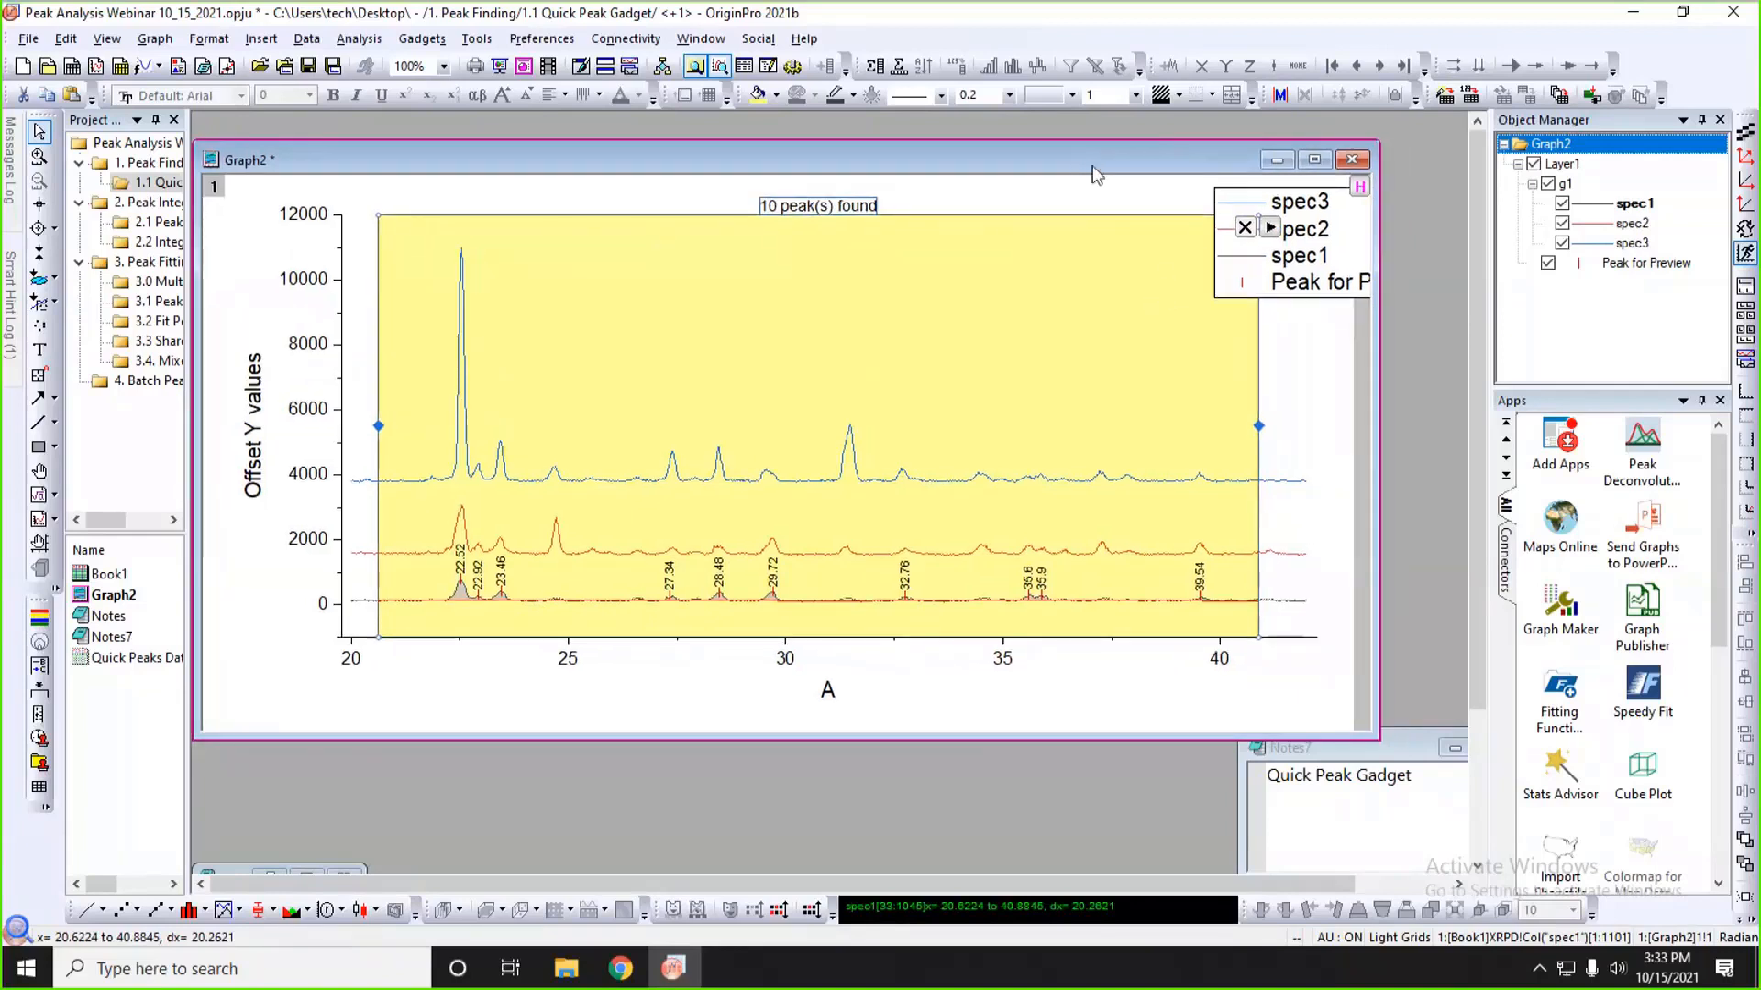
- Set the gadget's baseline mode to Constant with the Minimum option, within the ROI, and apply it
click(1270, 229)
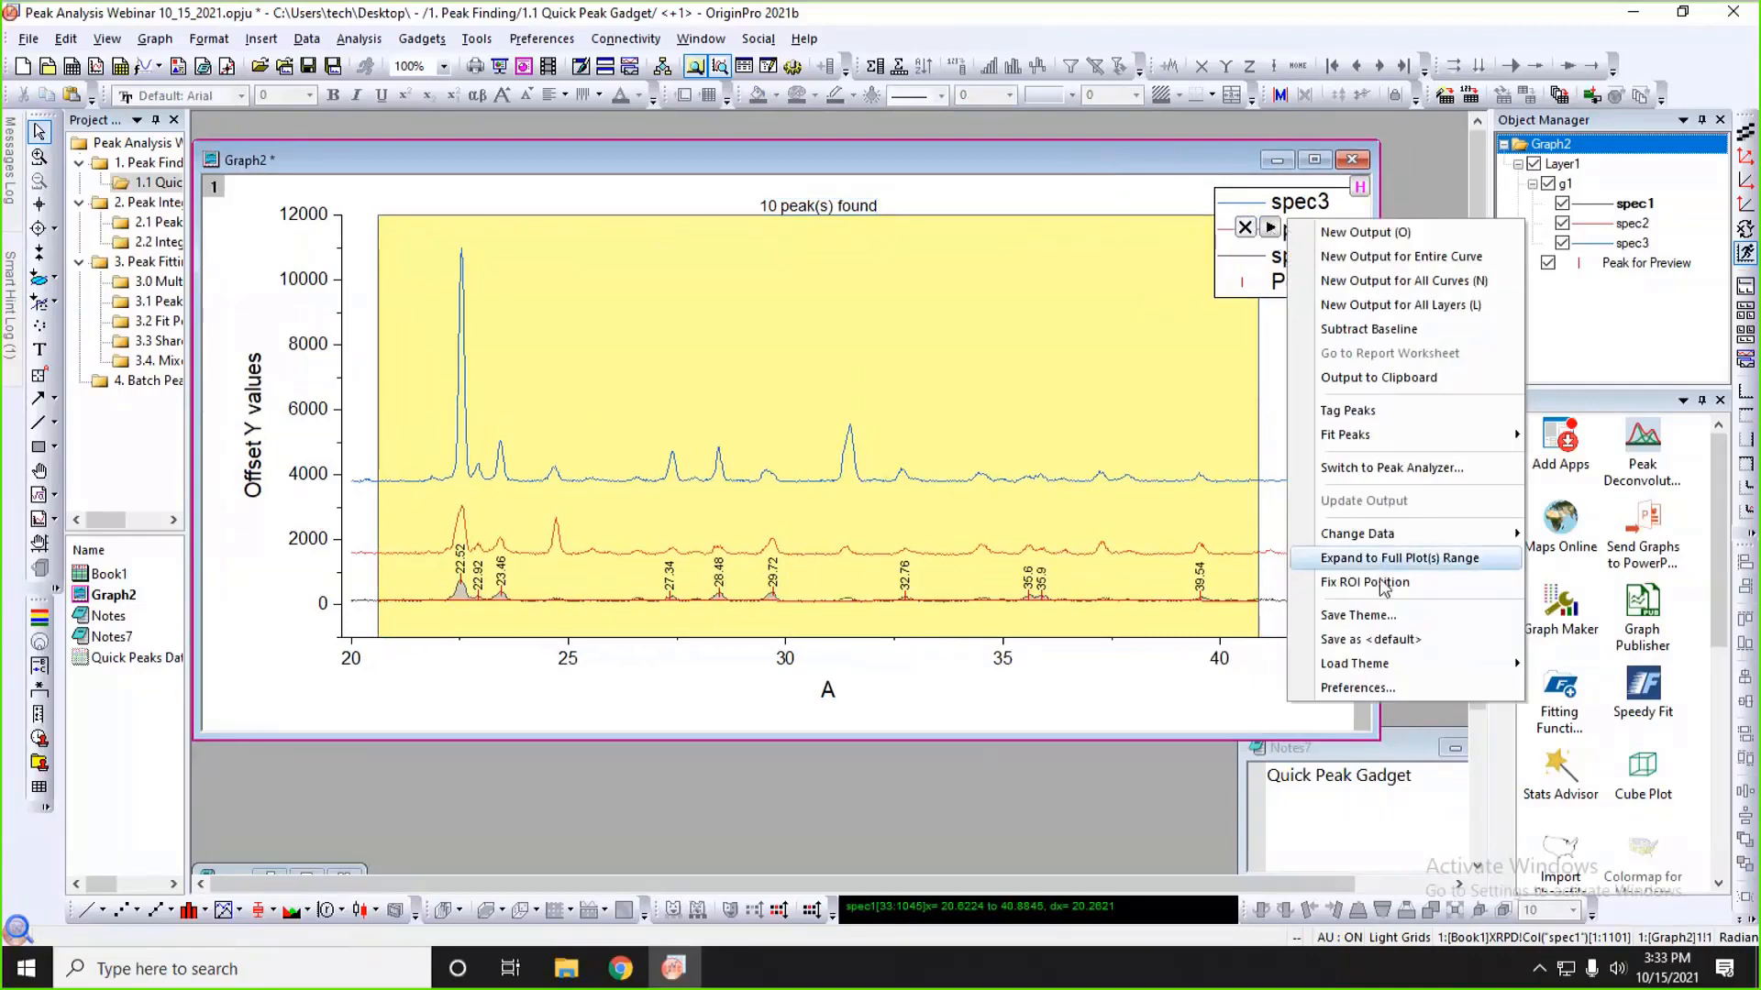
click(1360, 689)
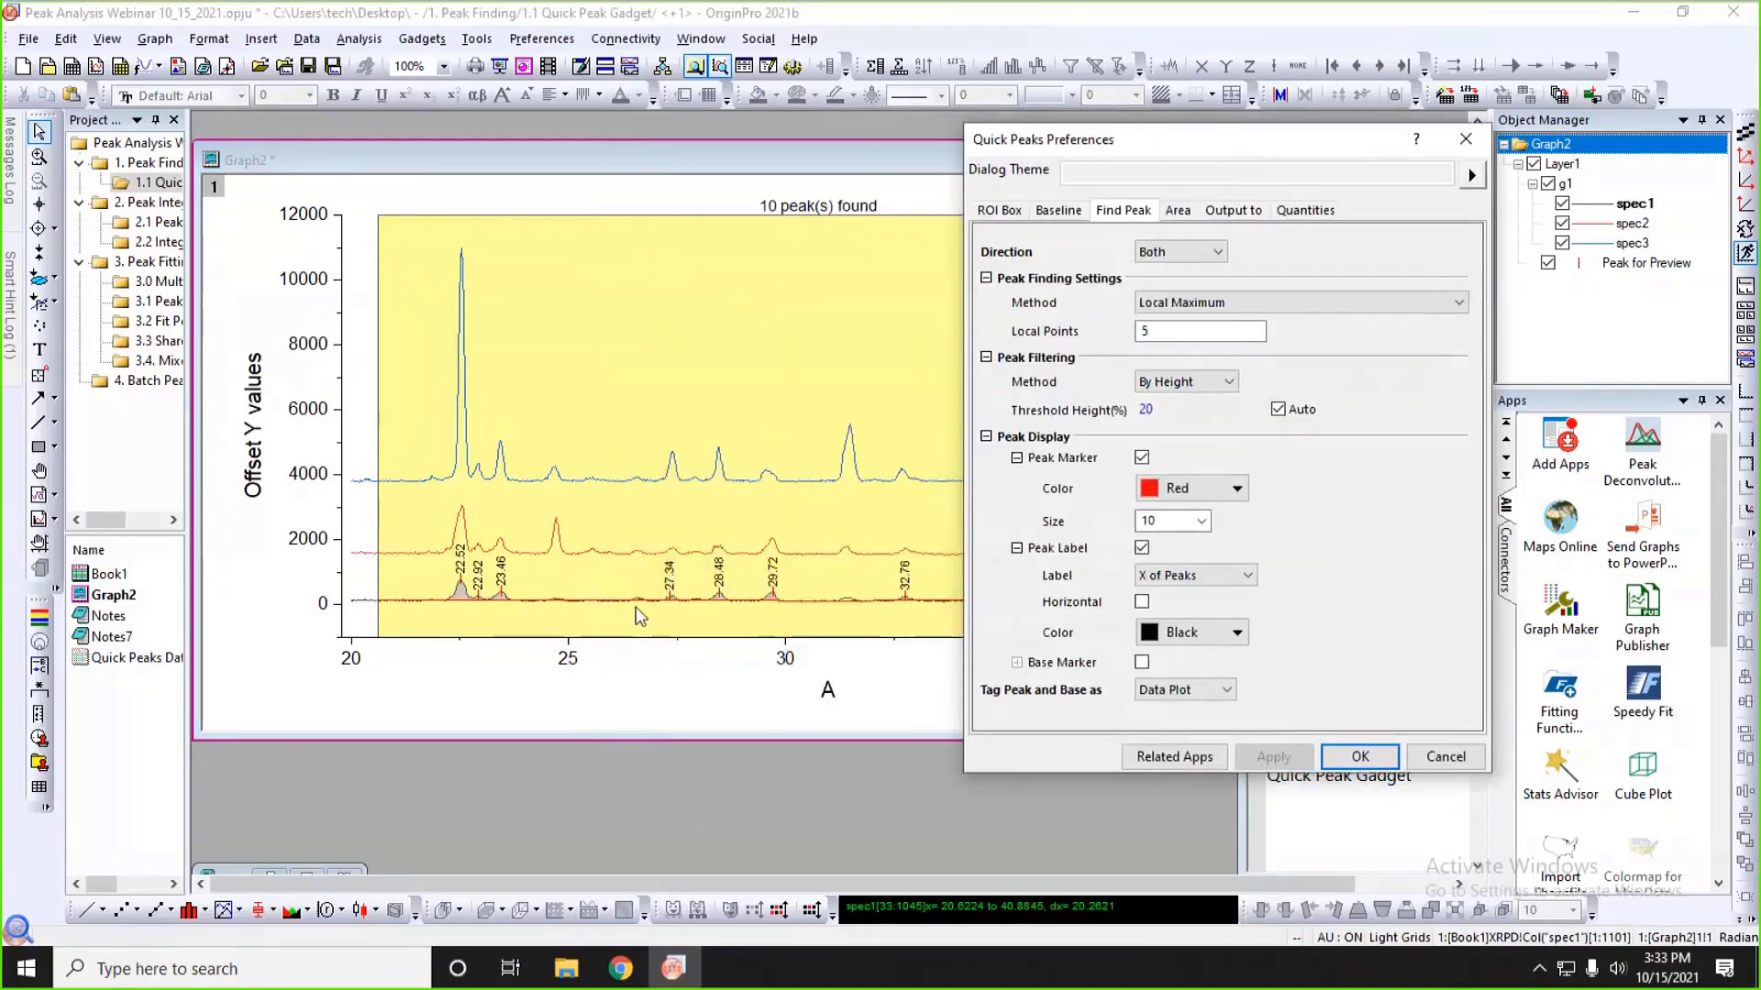
click(1061, 213)
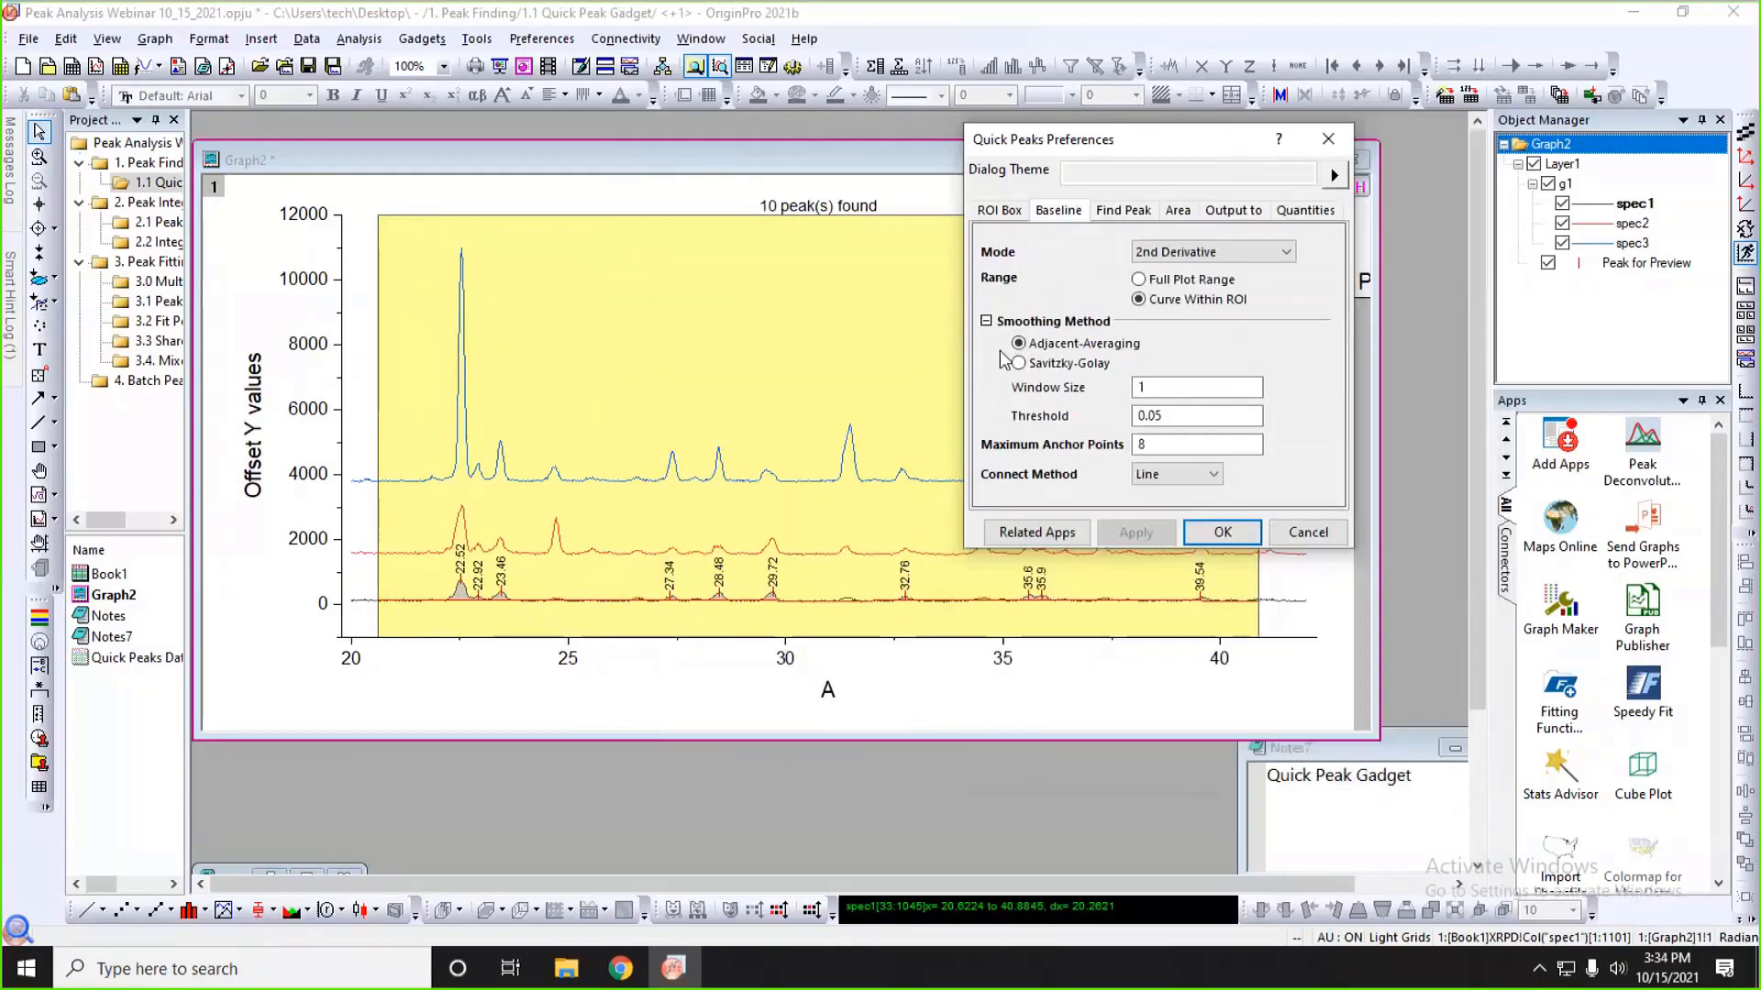
click(1228, 262)
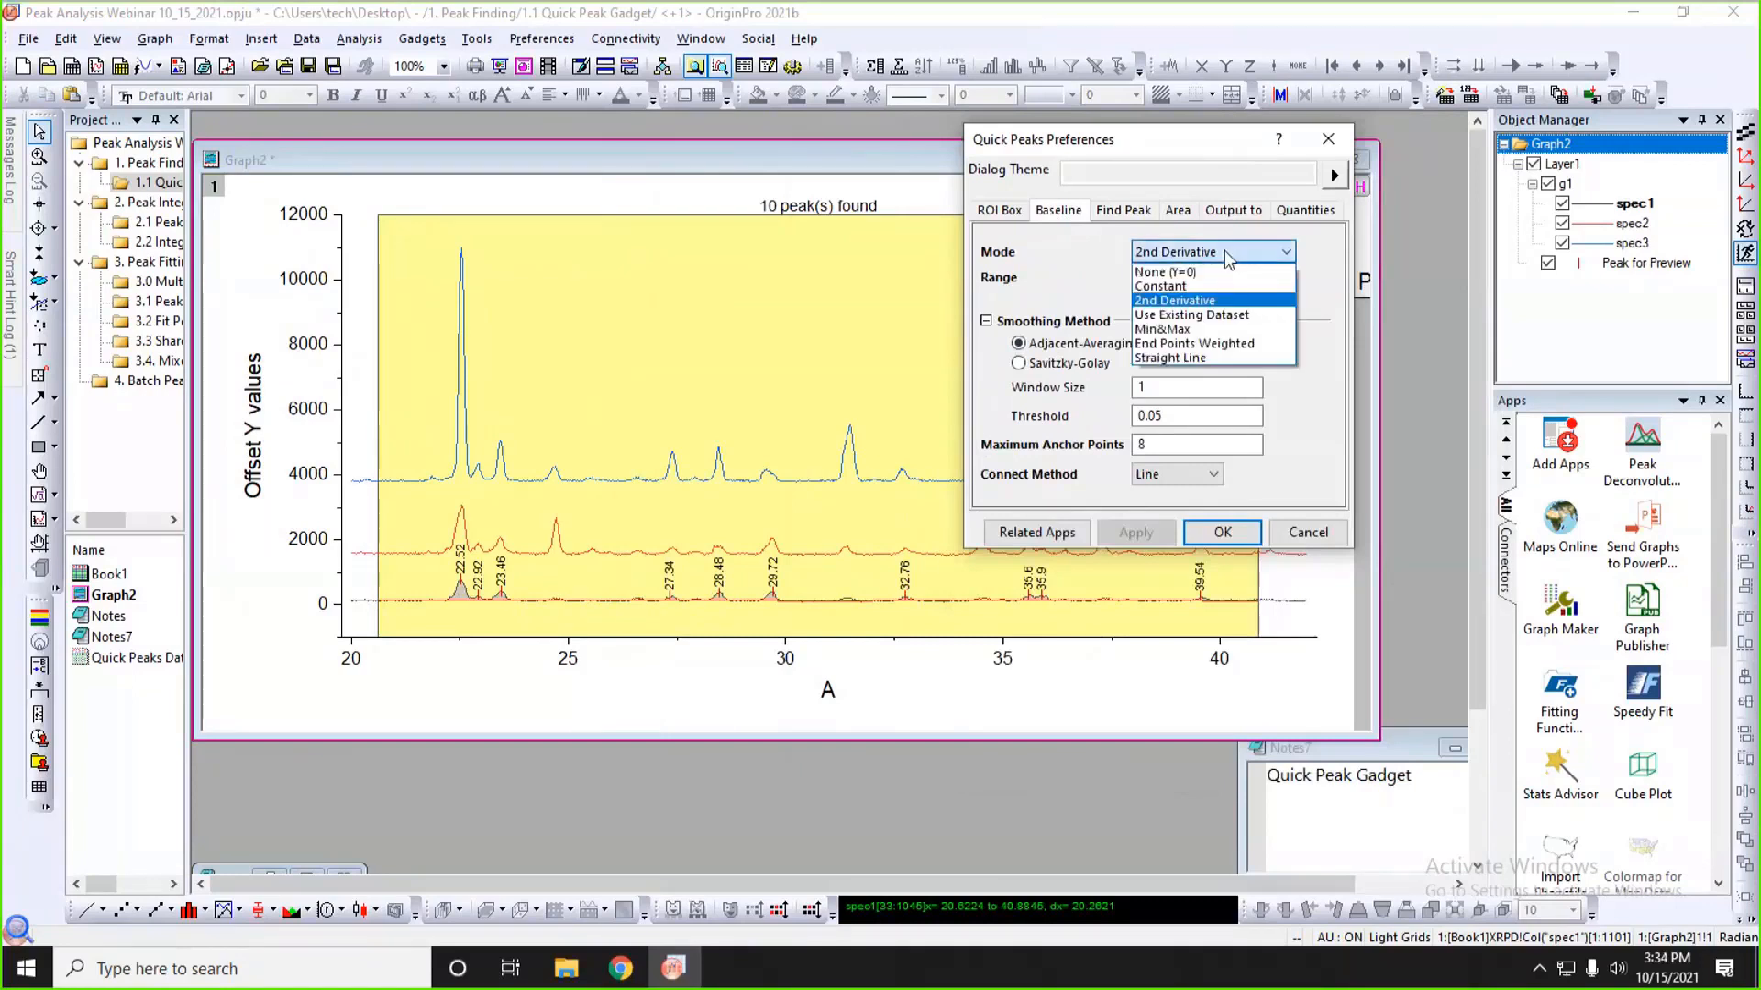
click(1183, 286)
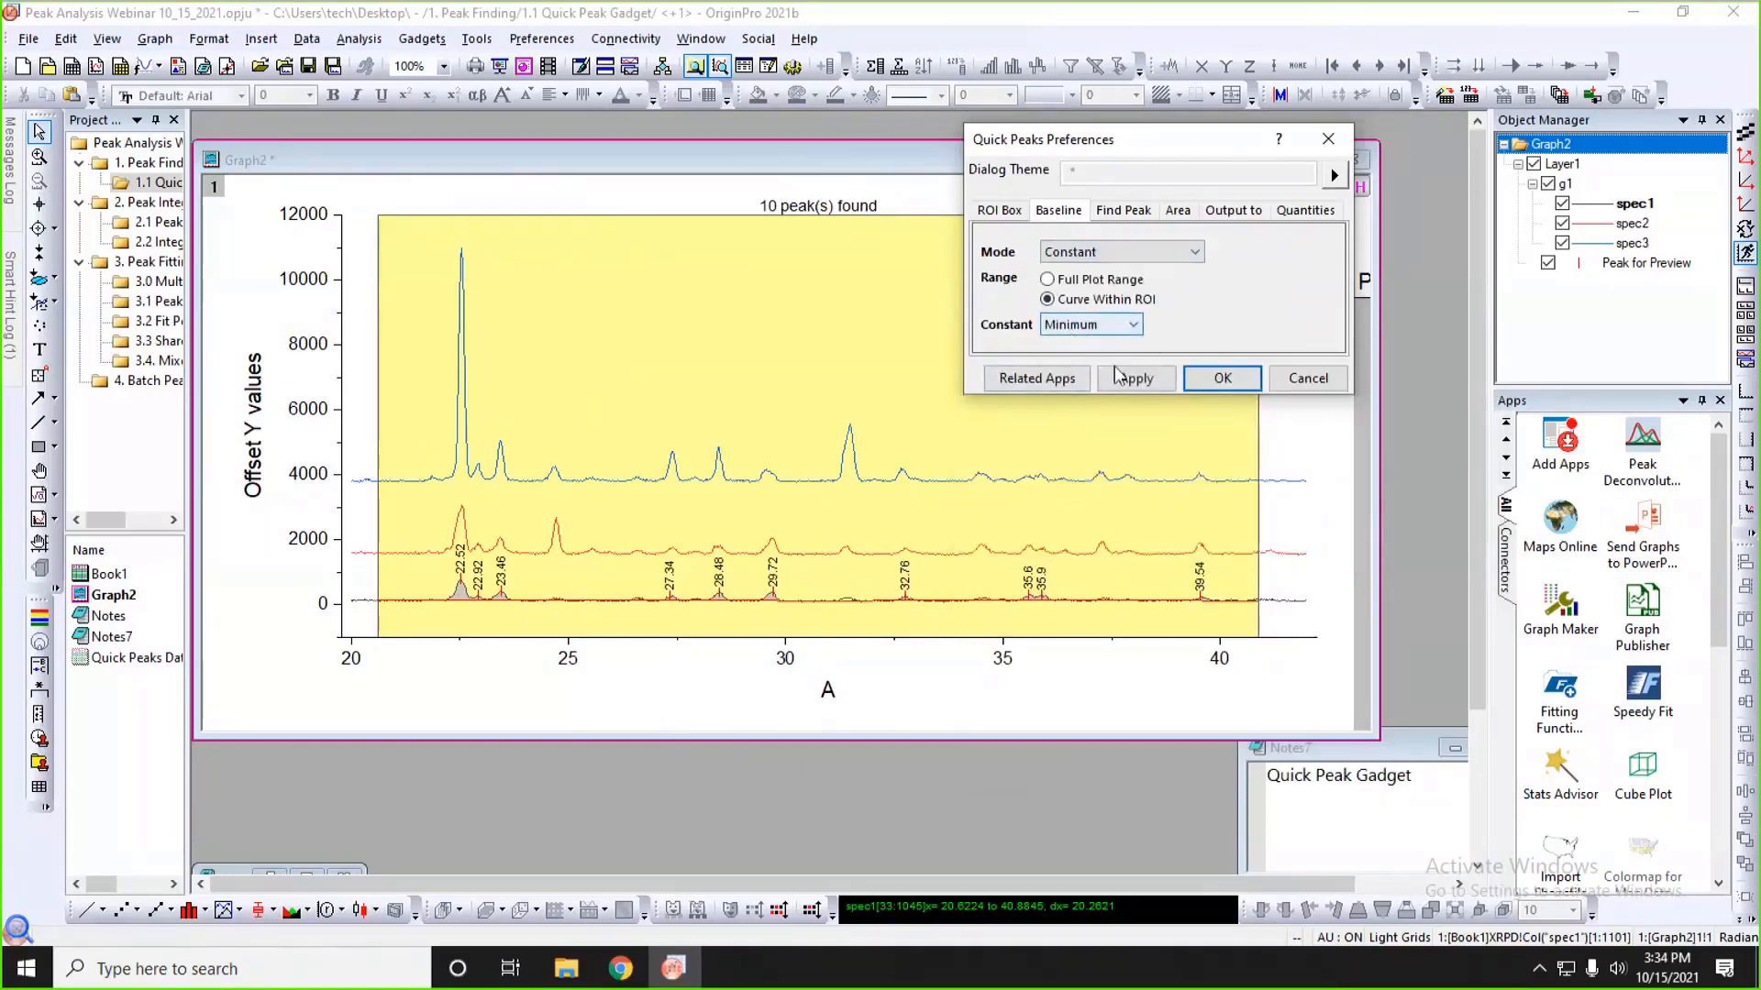
click(1117, 373)
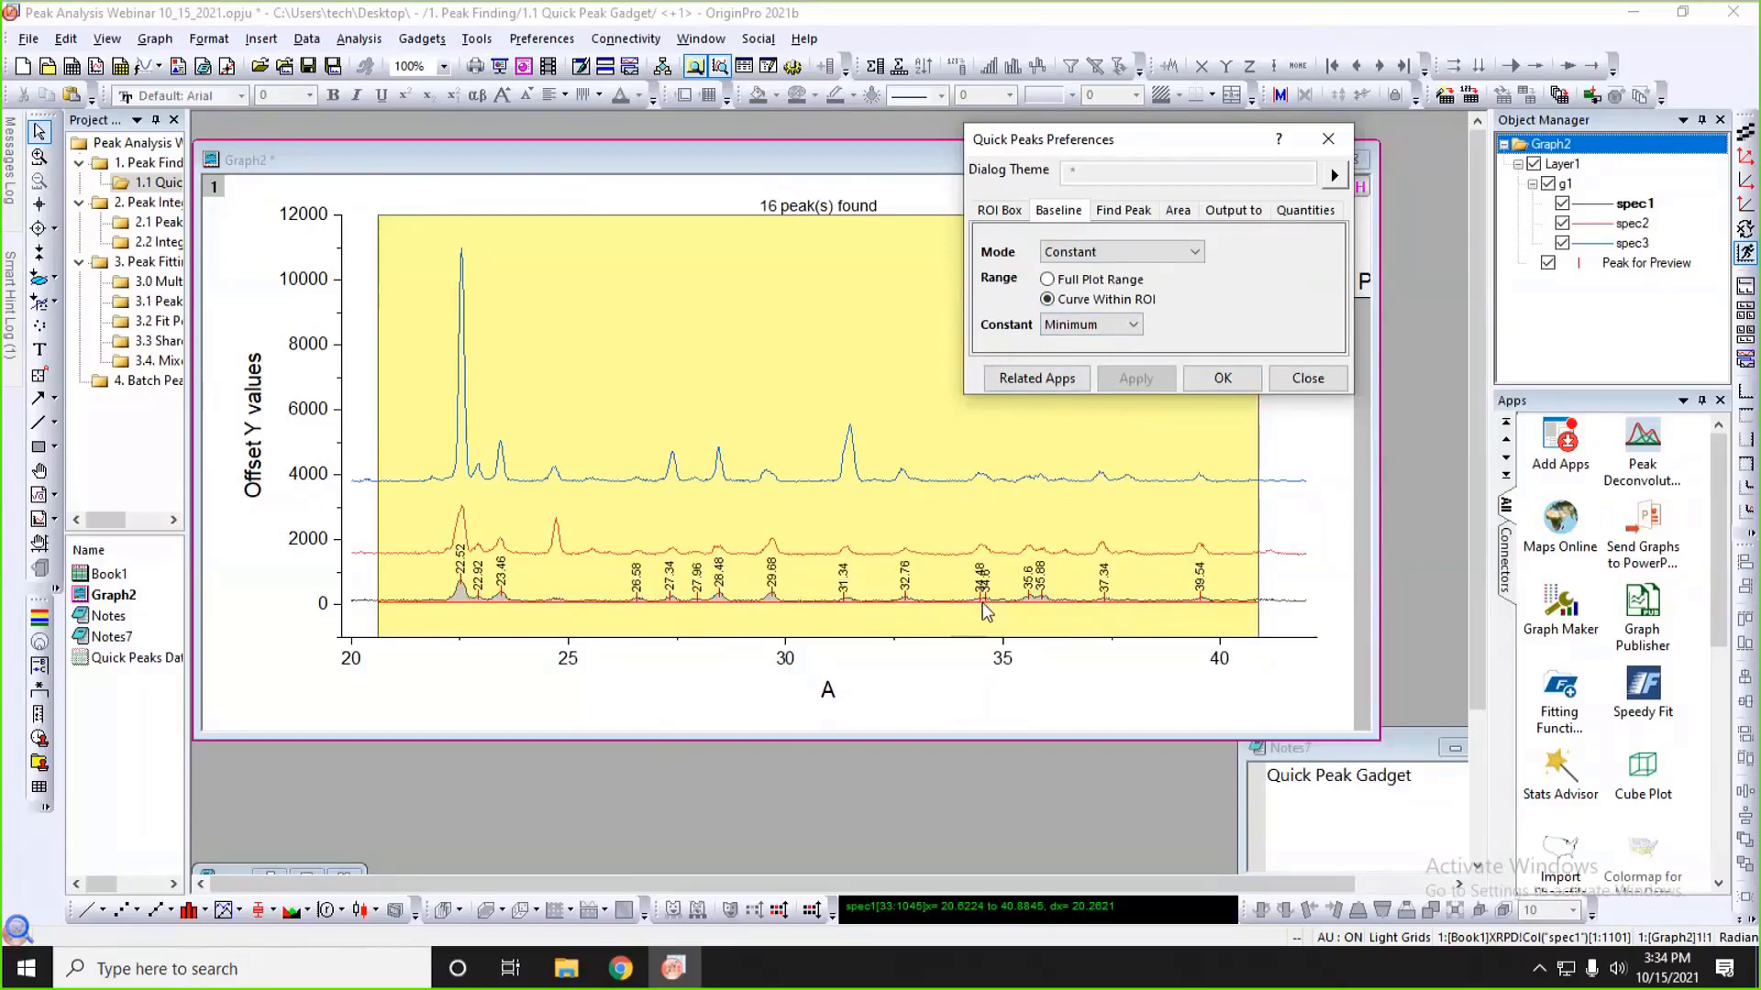
- Set the Local Points for Local Maximum peak finding to 10 and apply the change
click(1116, 209)
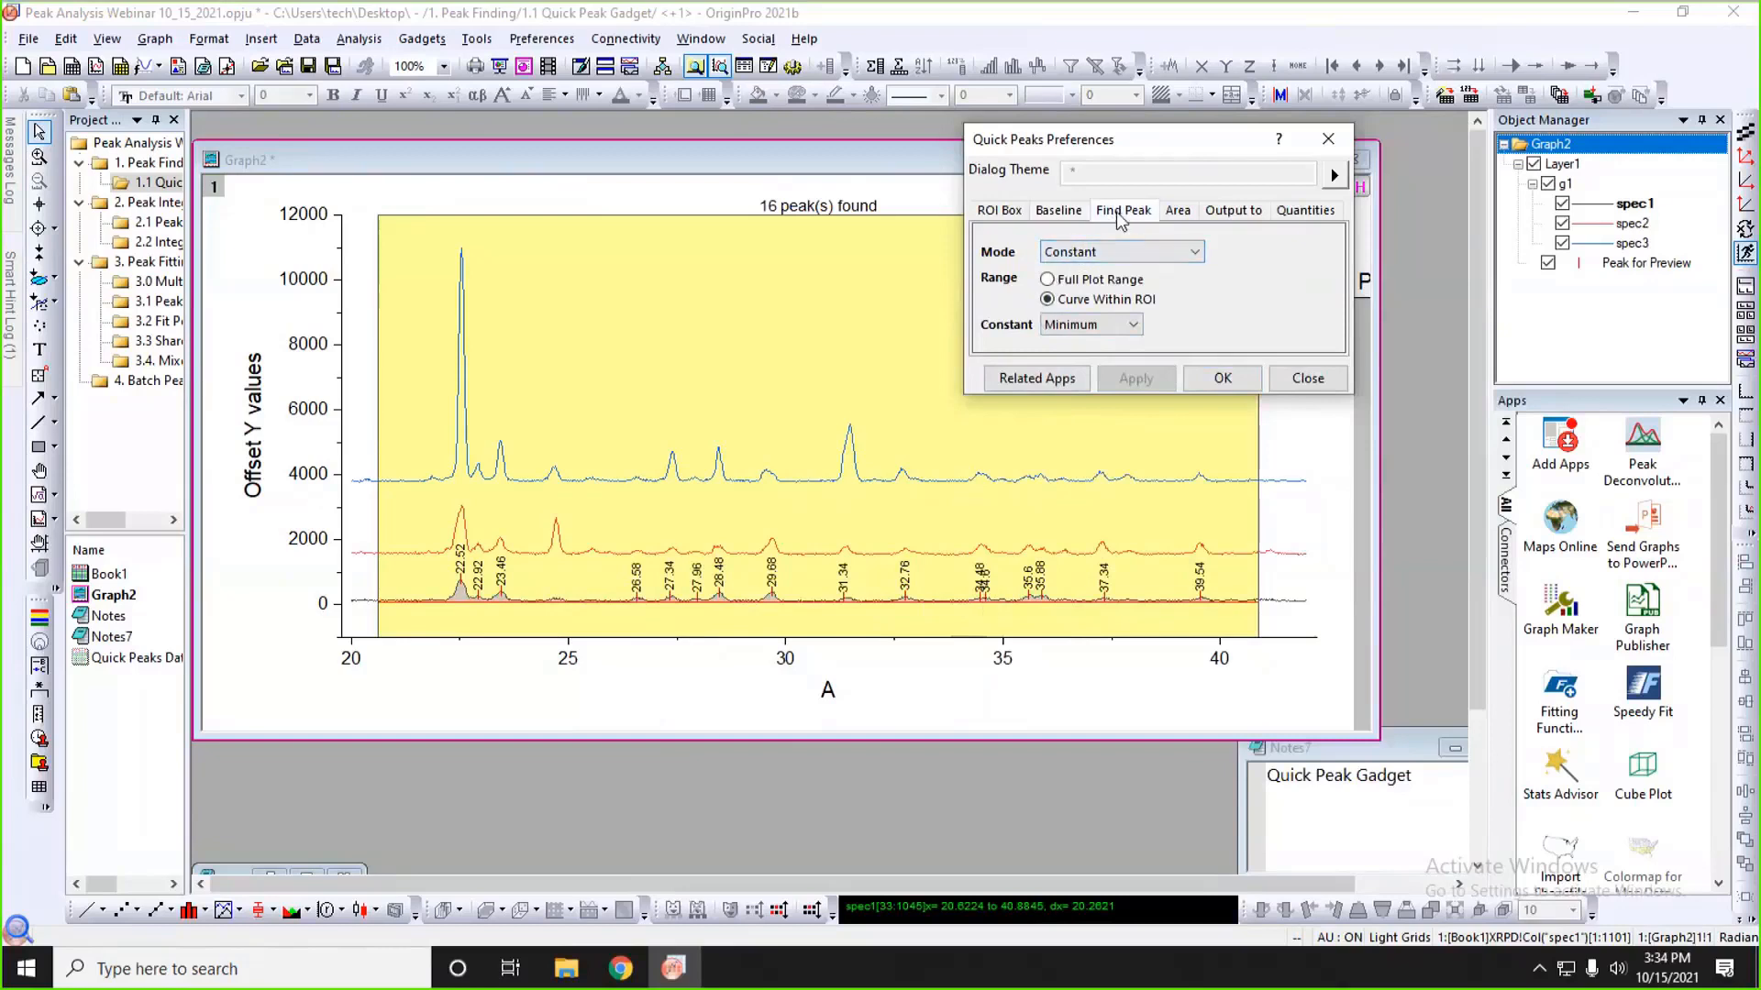
drag(1148, 143, 1186, 140)
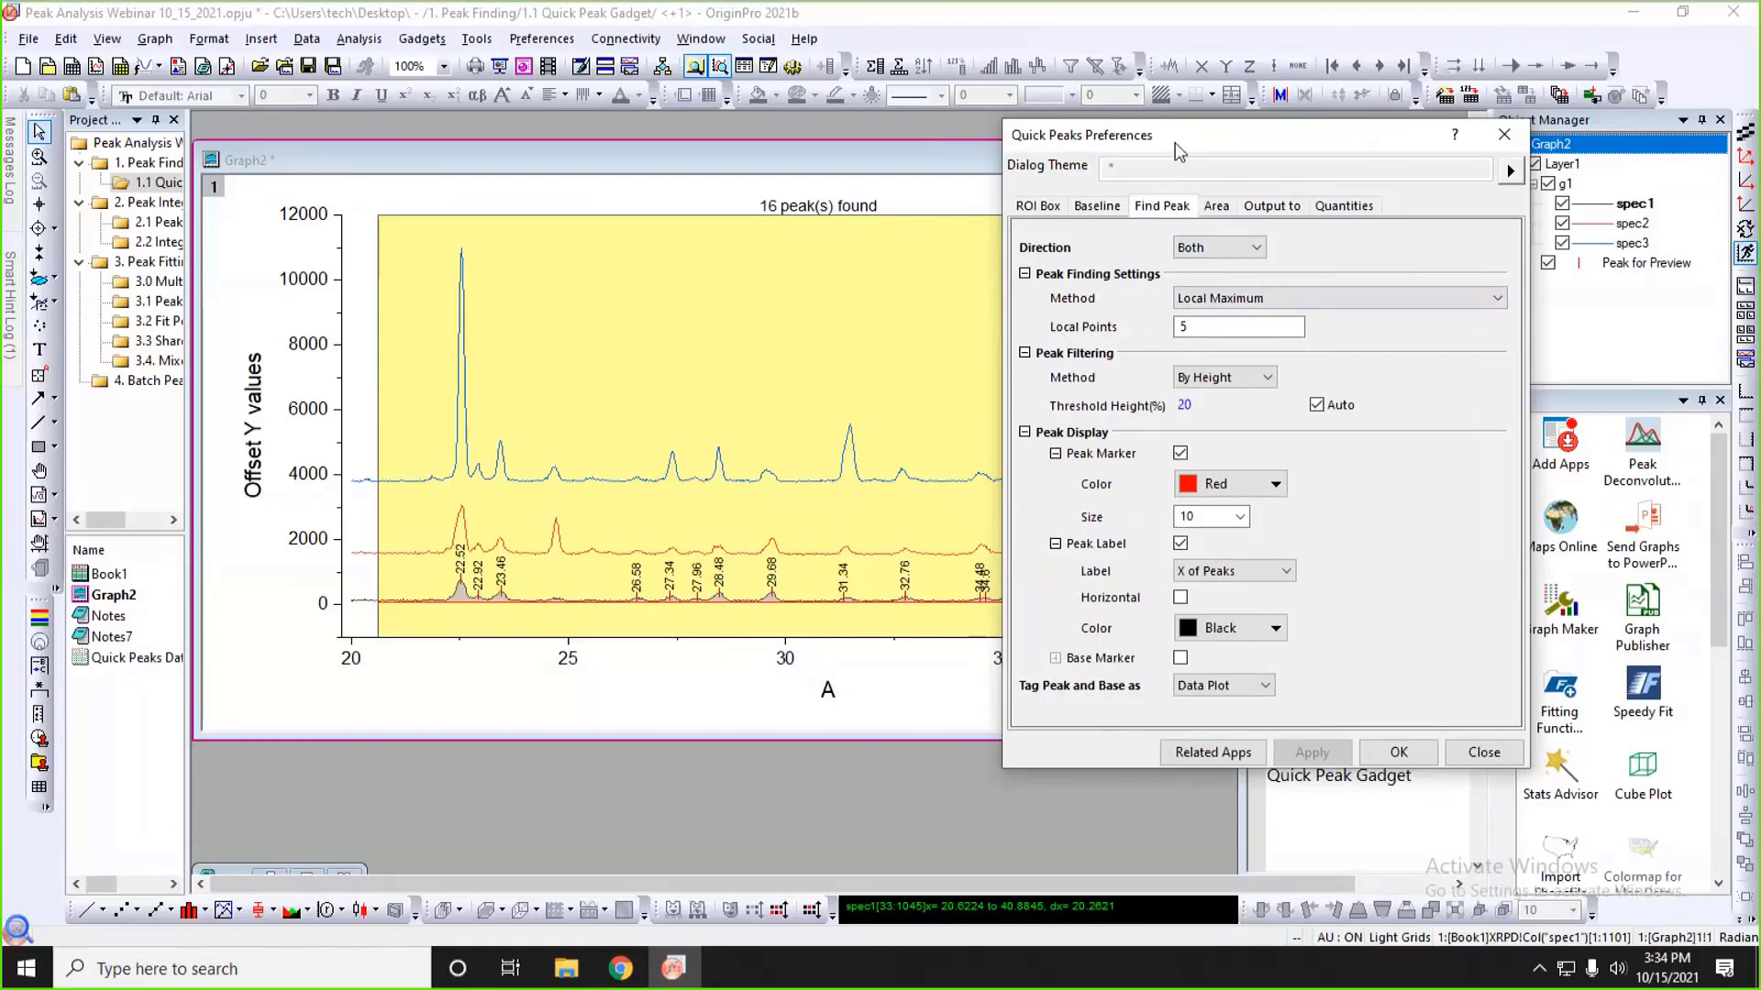
drag(1175, 141, 1174, 168)
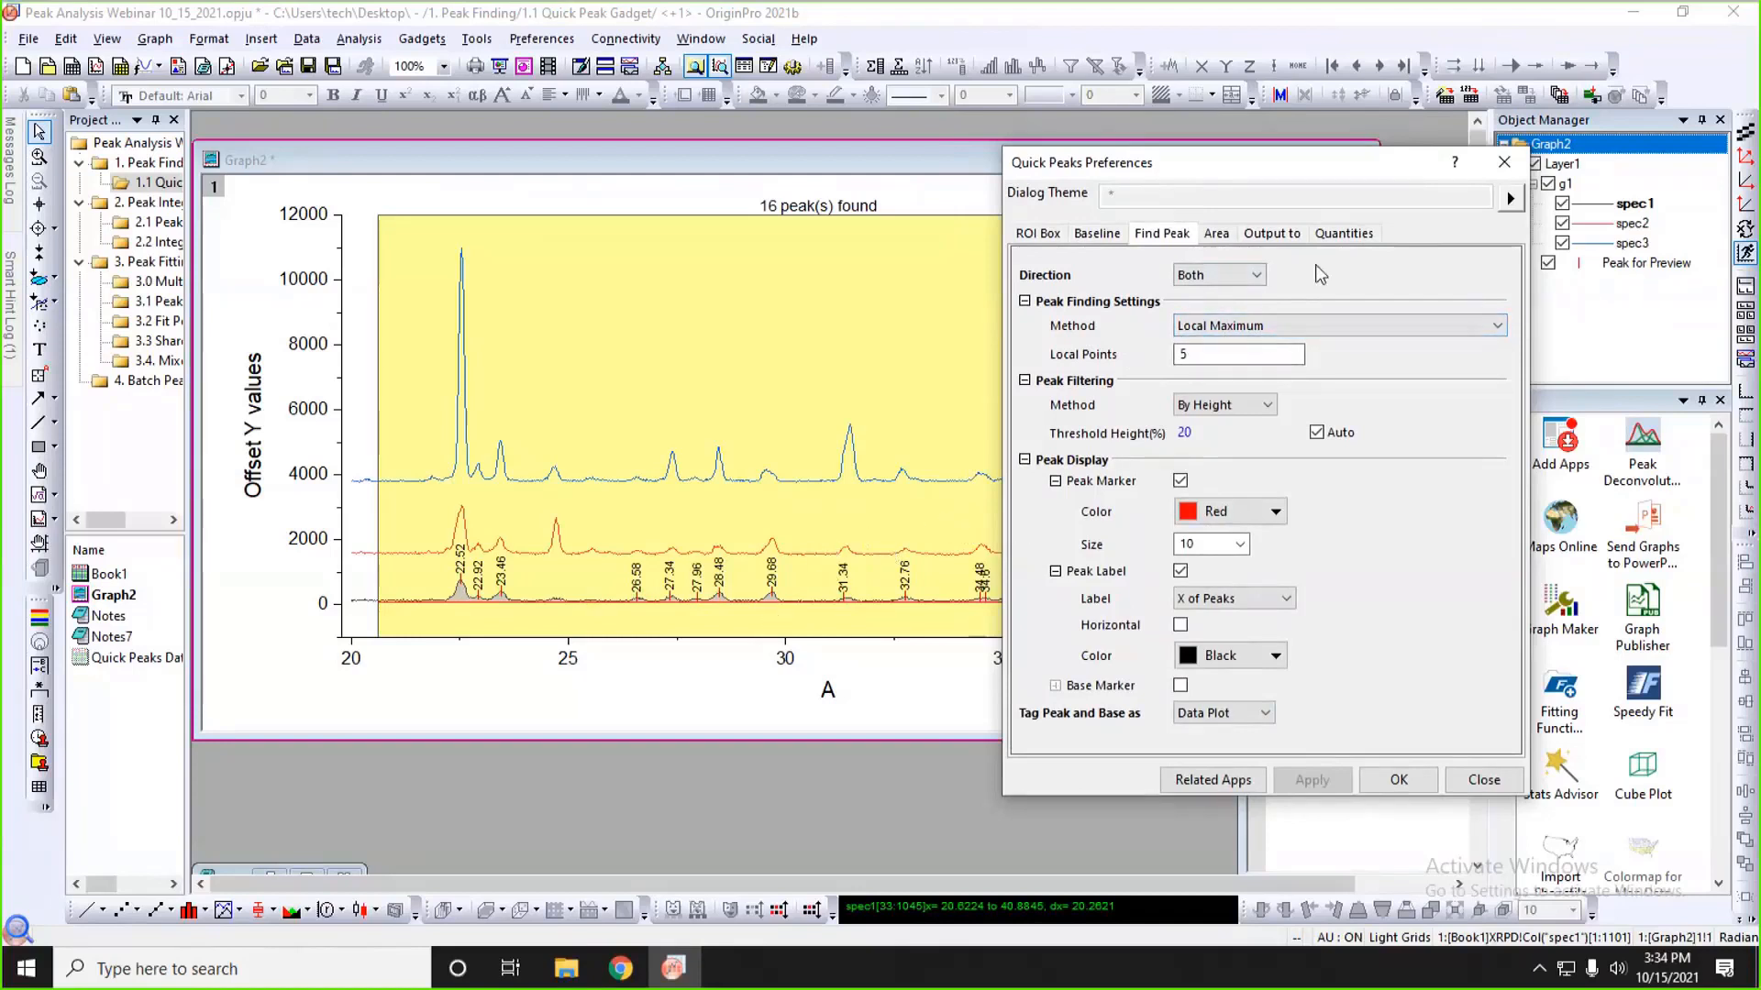
double_click(1201, 354)
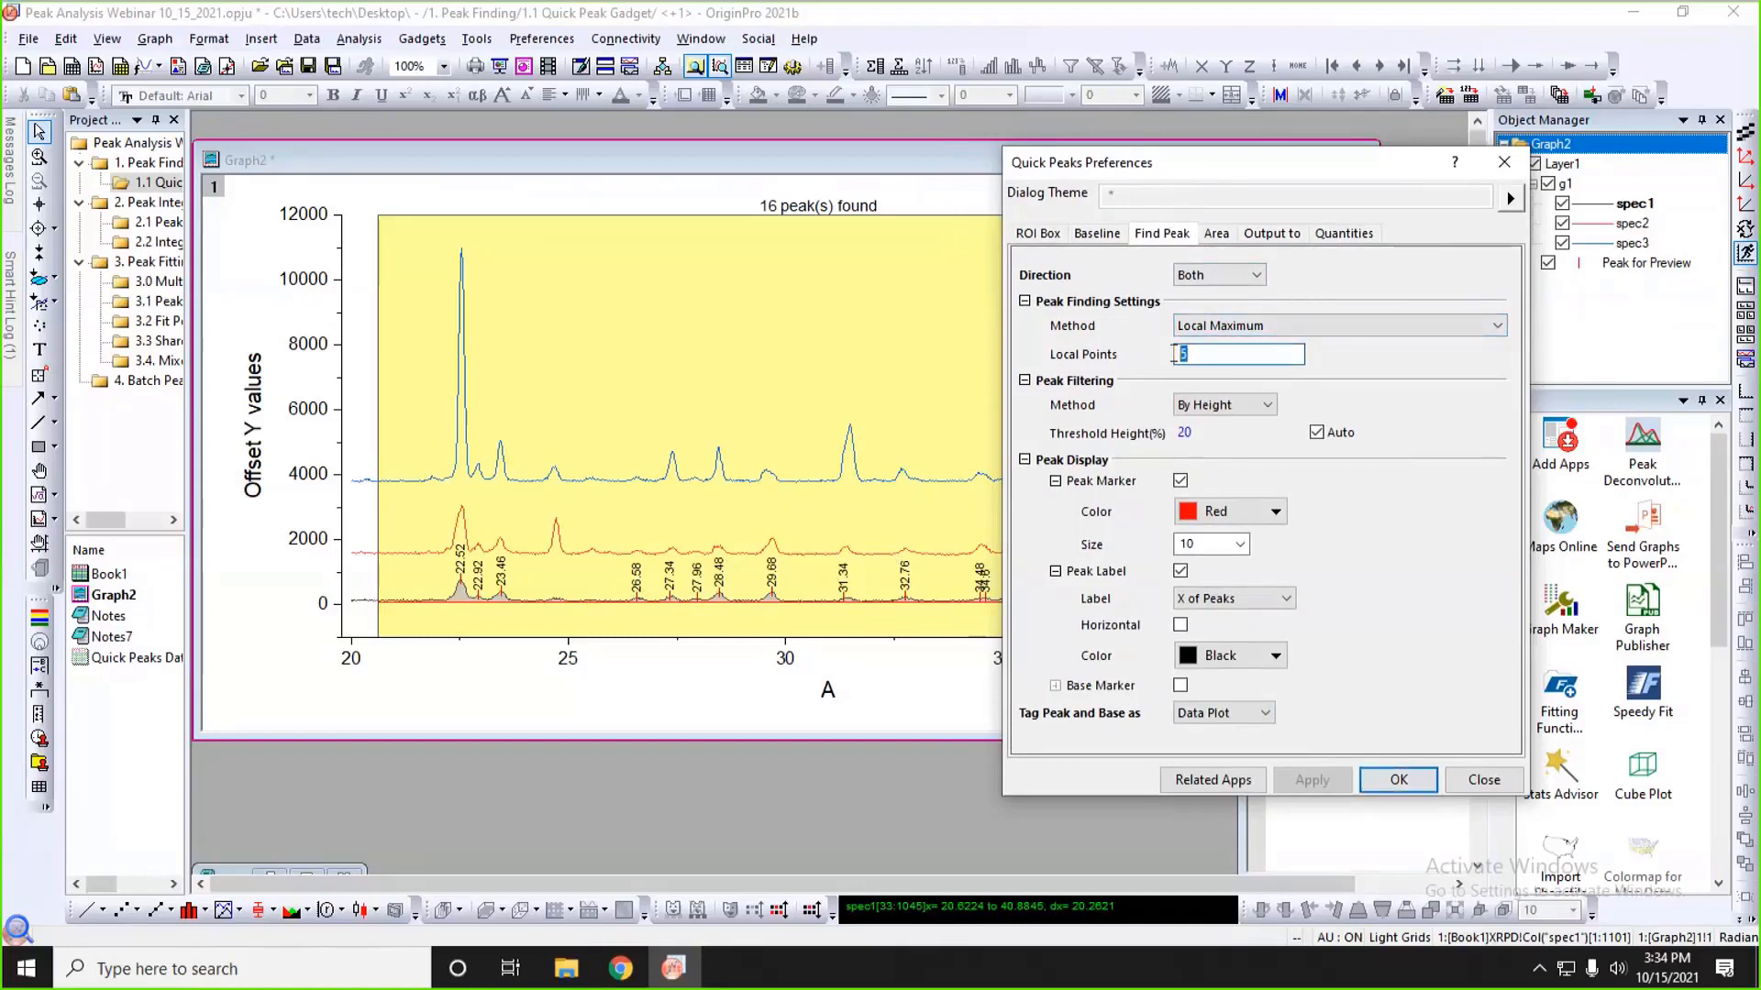
text(10)
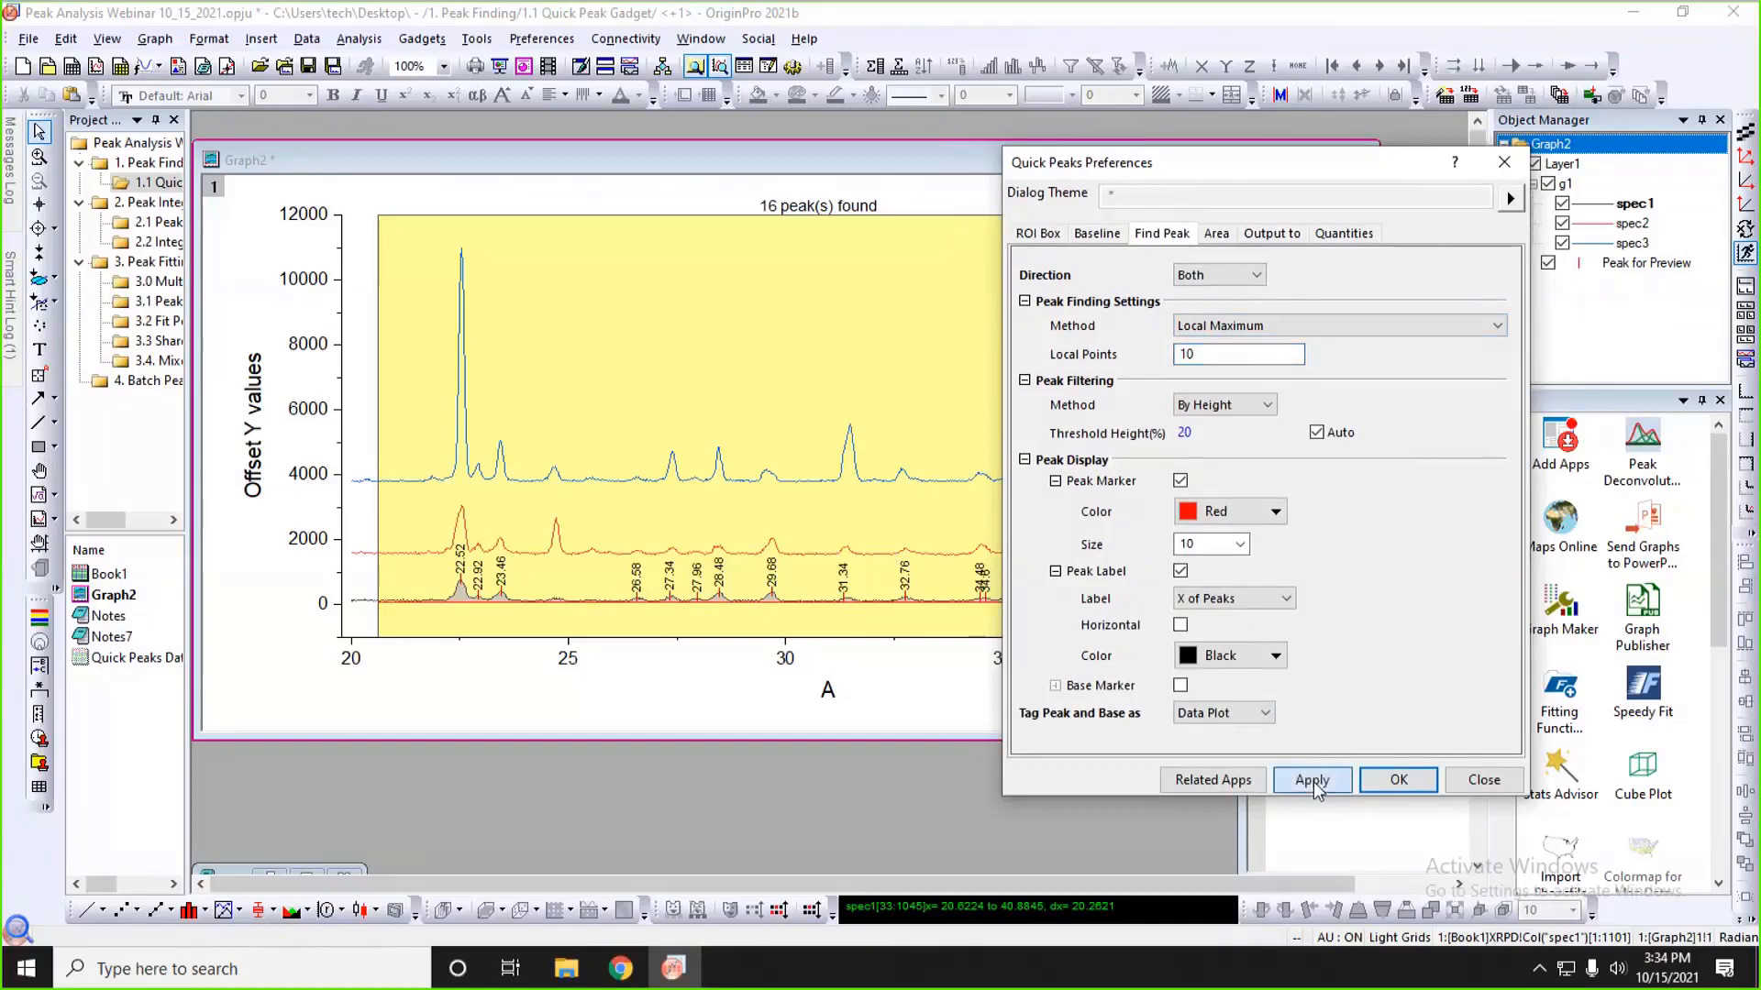
drag(1252, 163, 1347, 148)
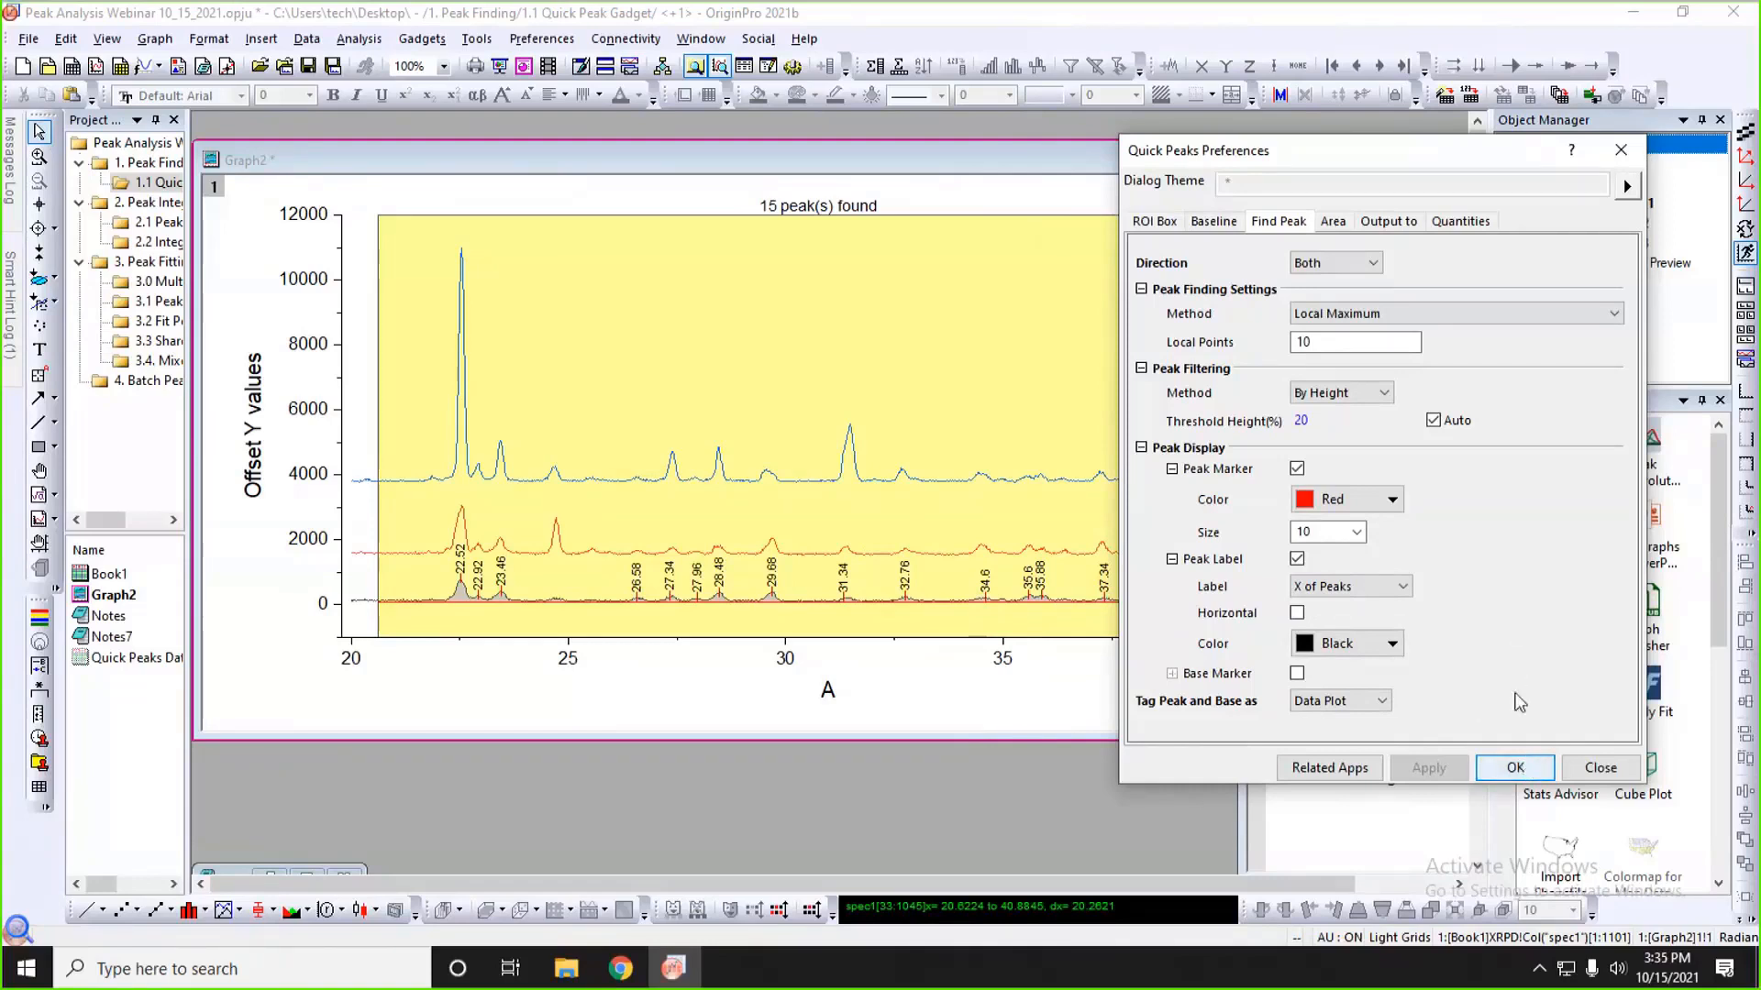
- Review the gadget's output quantities and result worksheet destinations, and accept the preferences
click(1459, 222)
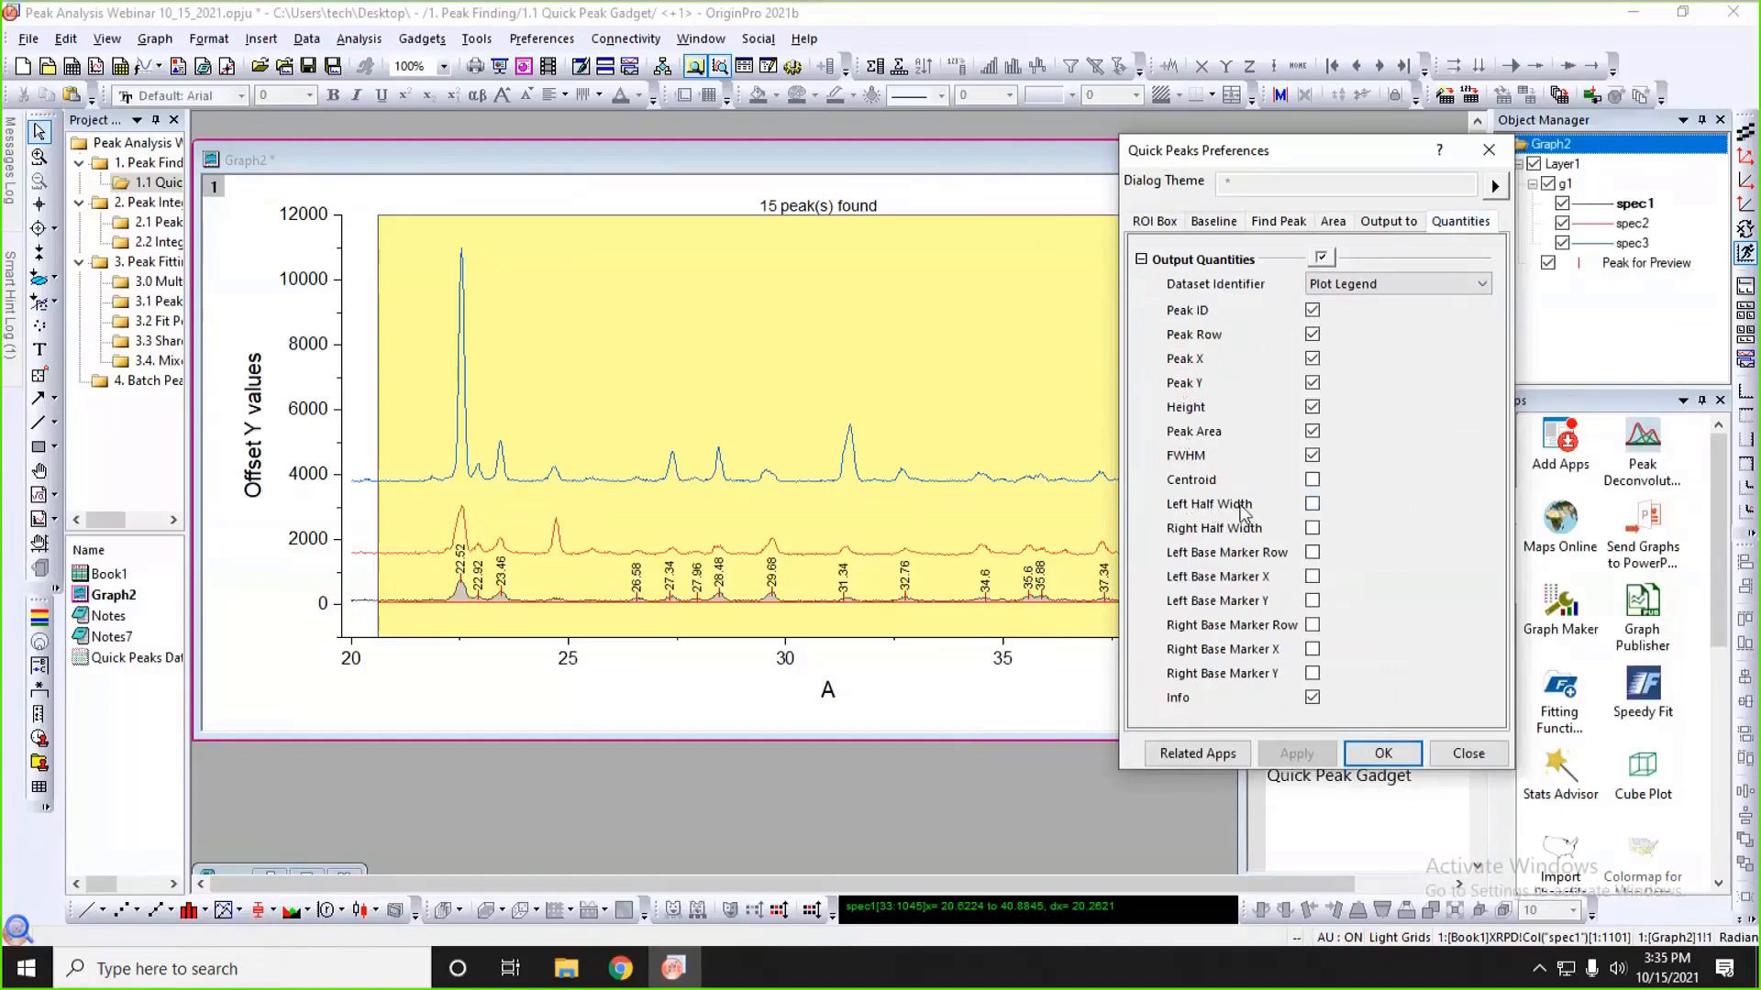
click(1387, 224)
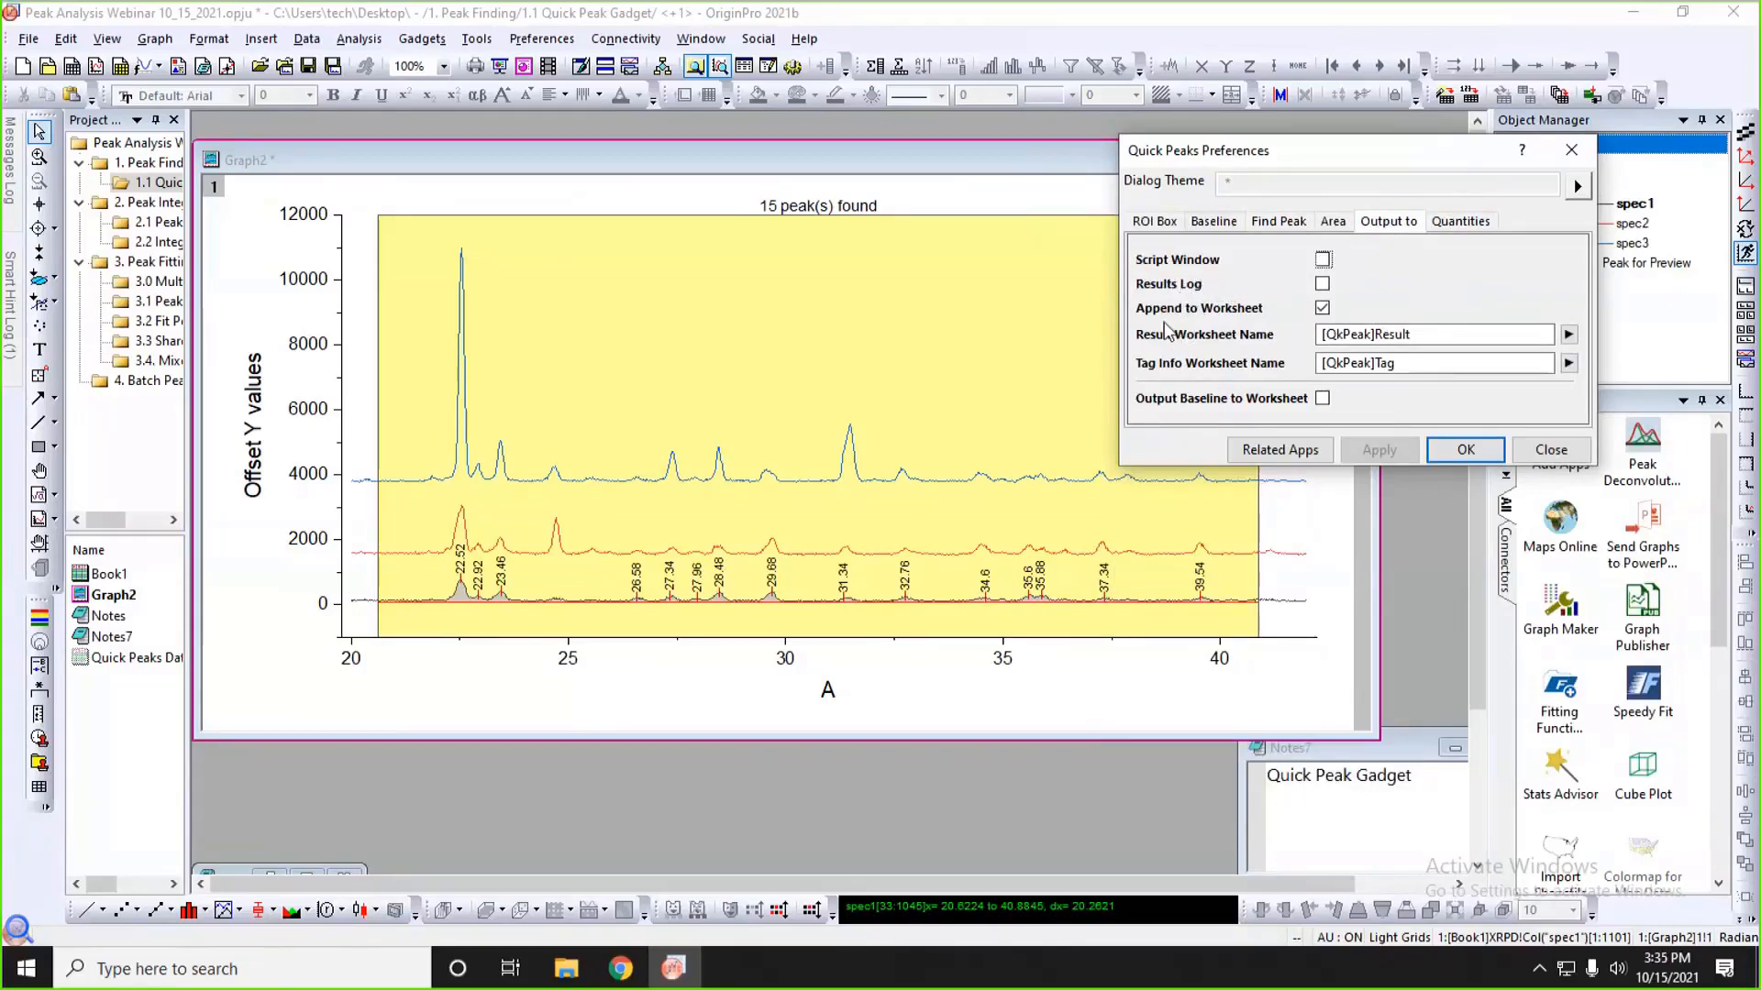
click(1459, 448)
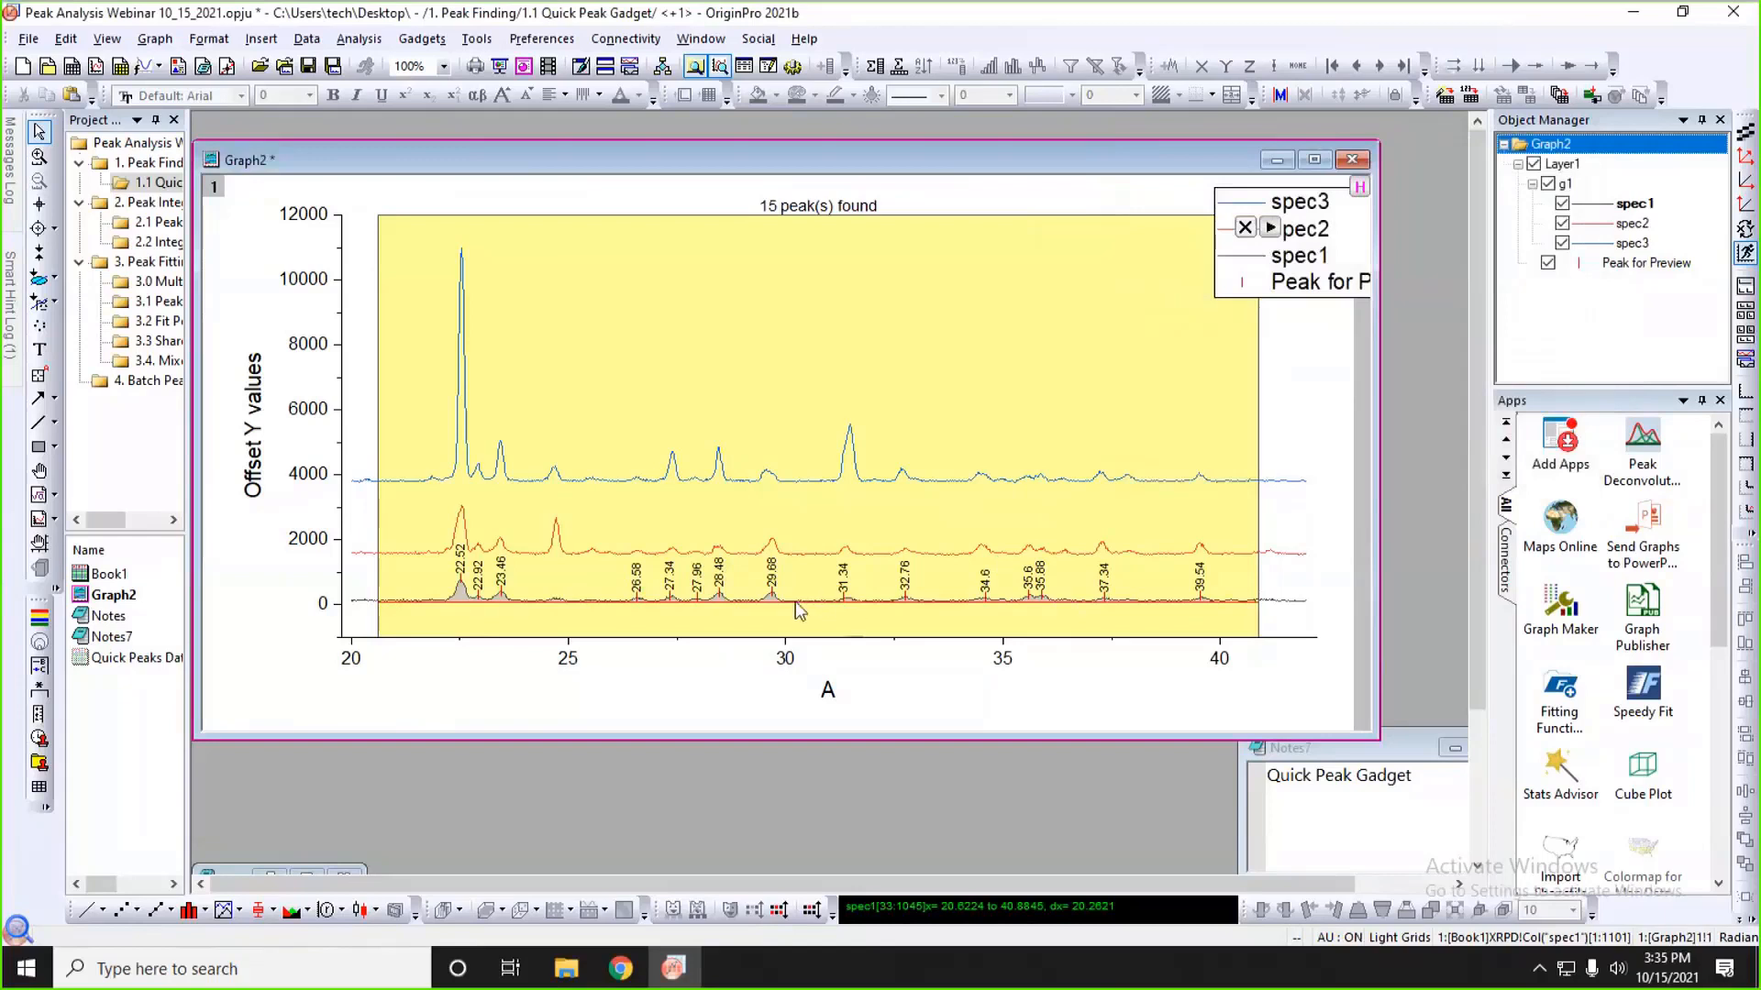
- Output the spec1 peak results to a new report worksheet, open it, and enlarge its window to show all result columns
click(1271, 229)
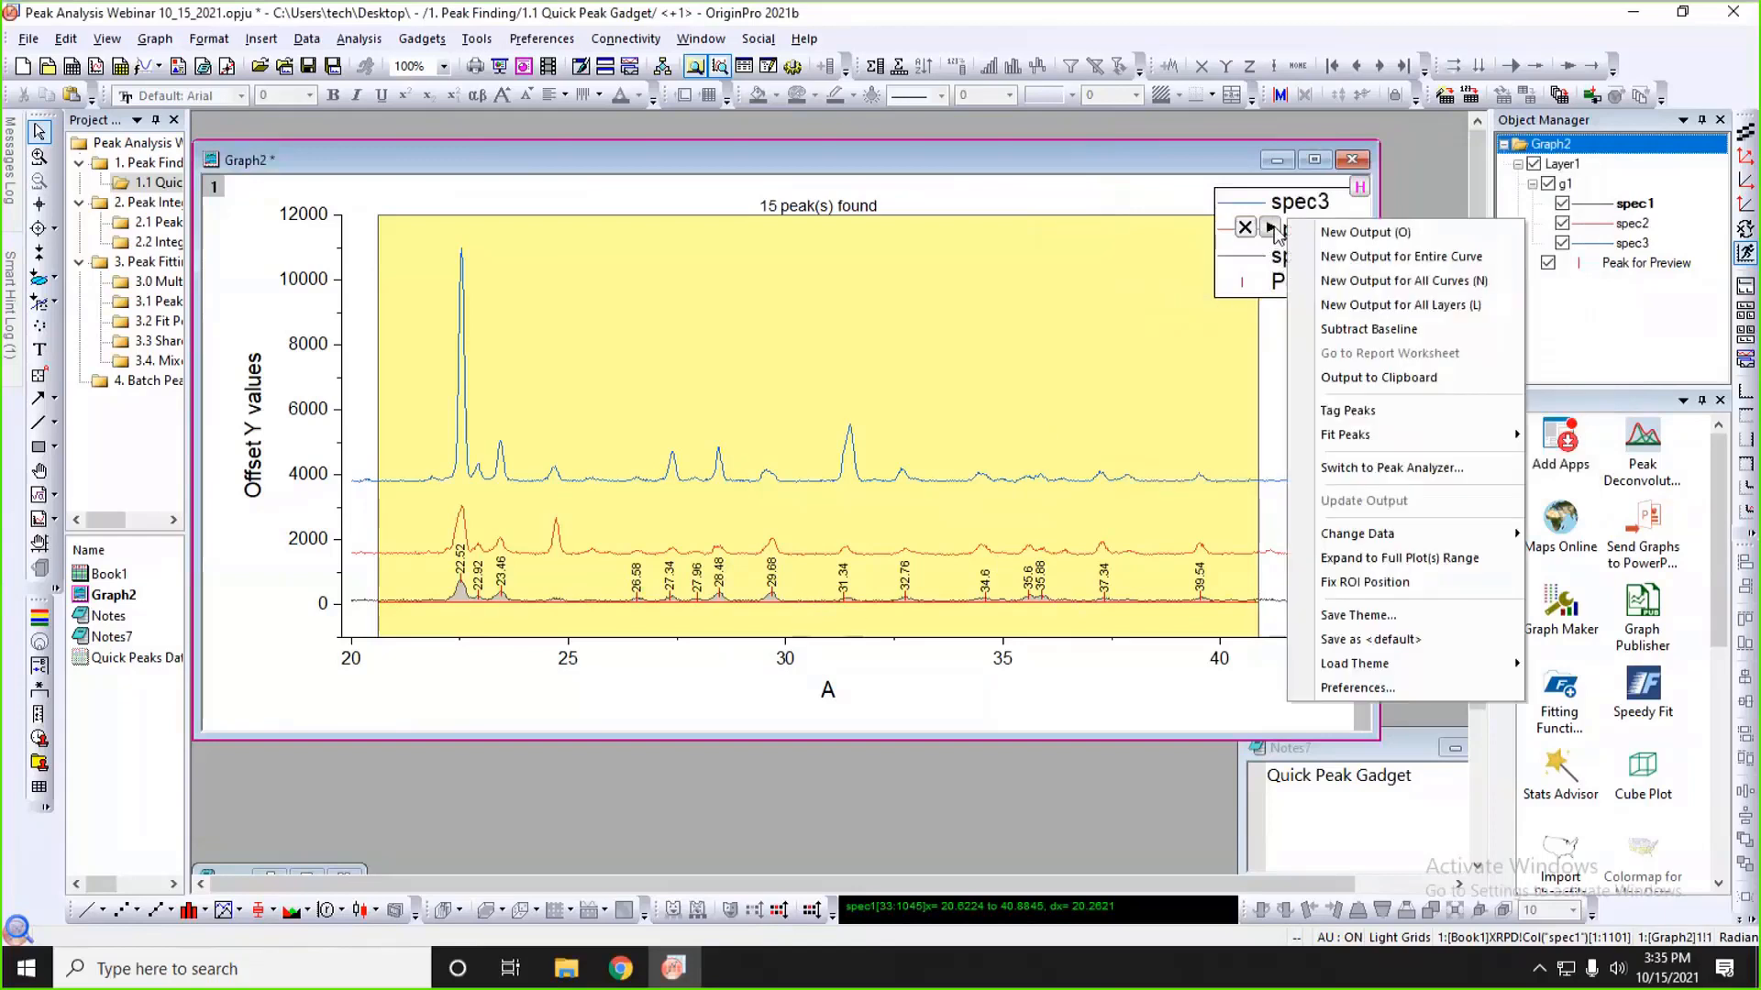
click(1359, 237)
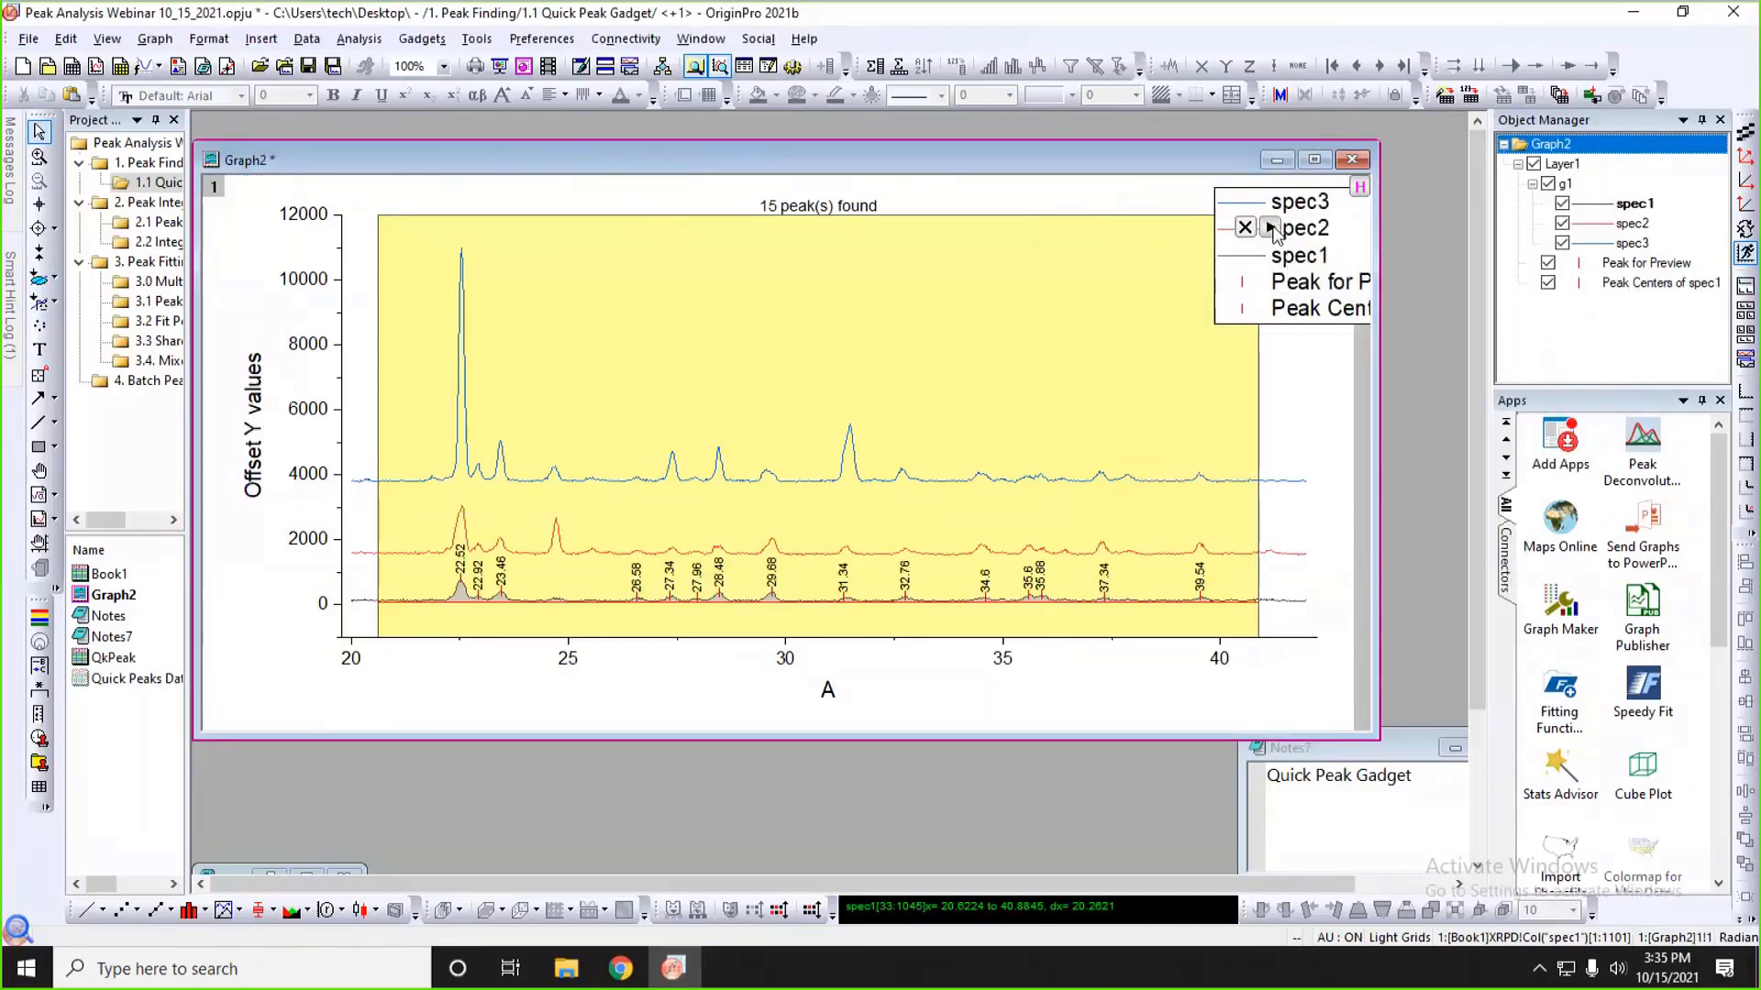
click(1271, 229)
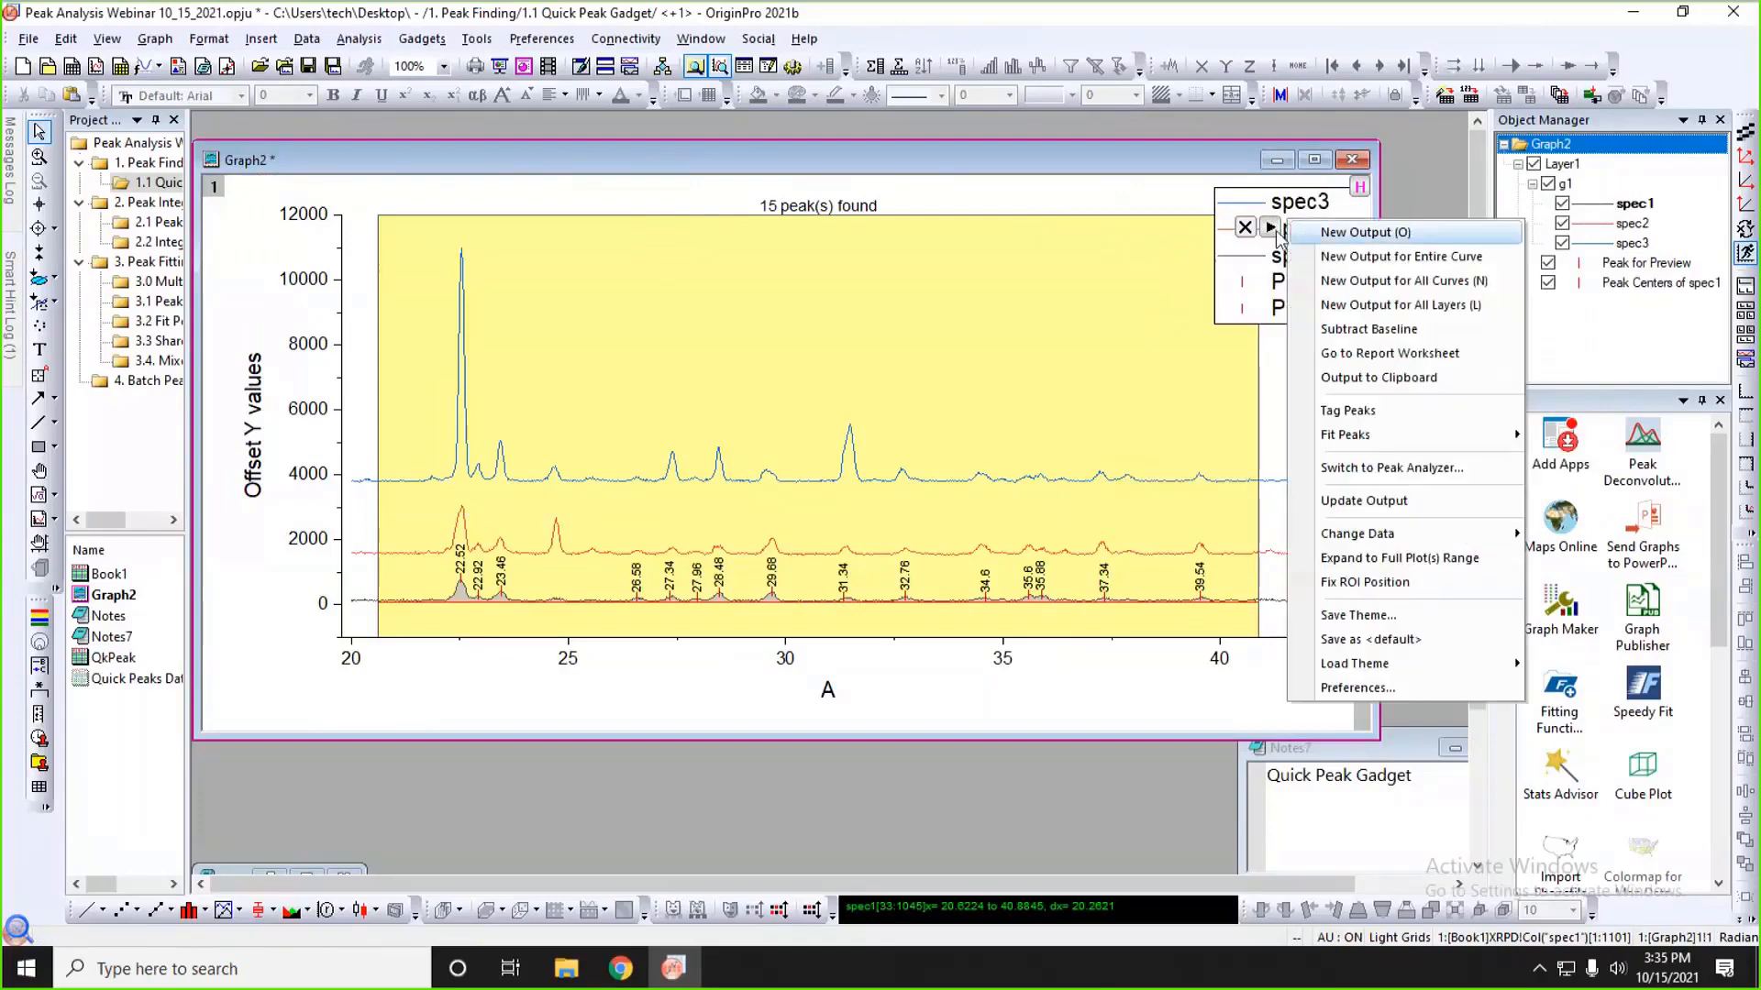
click(1356, 354)
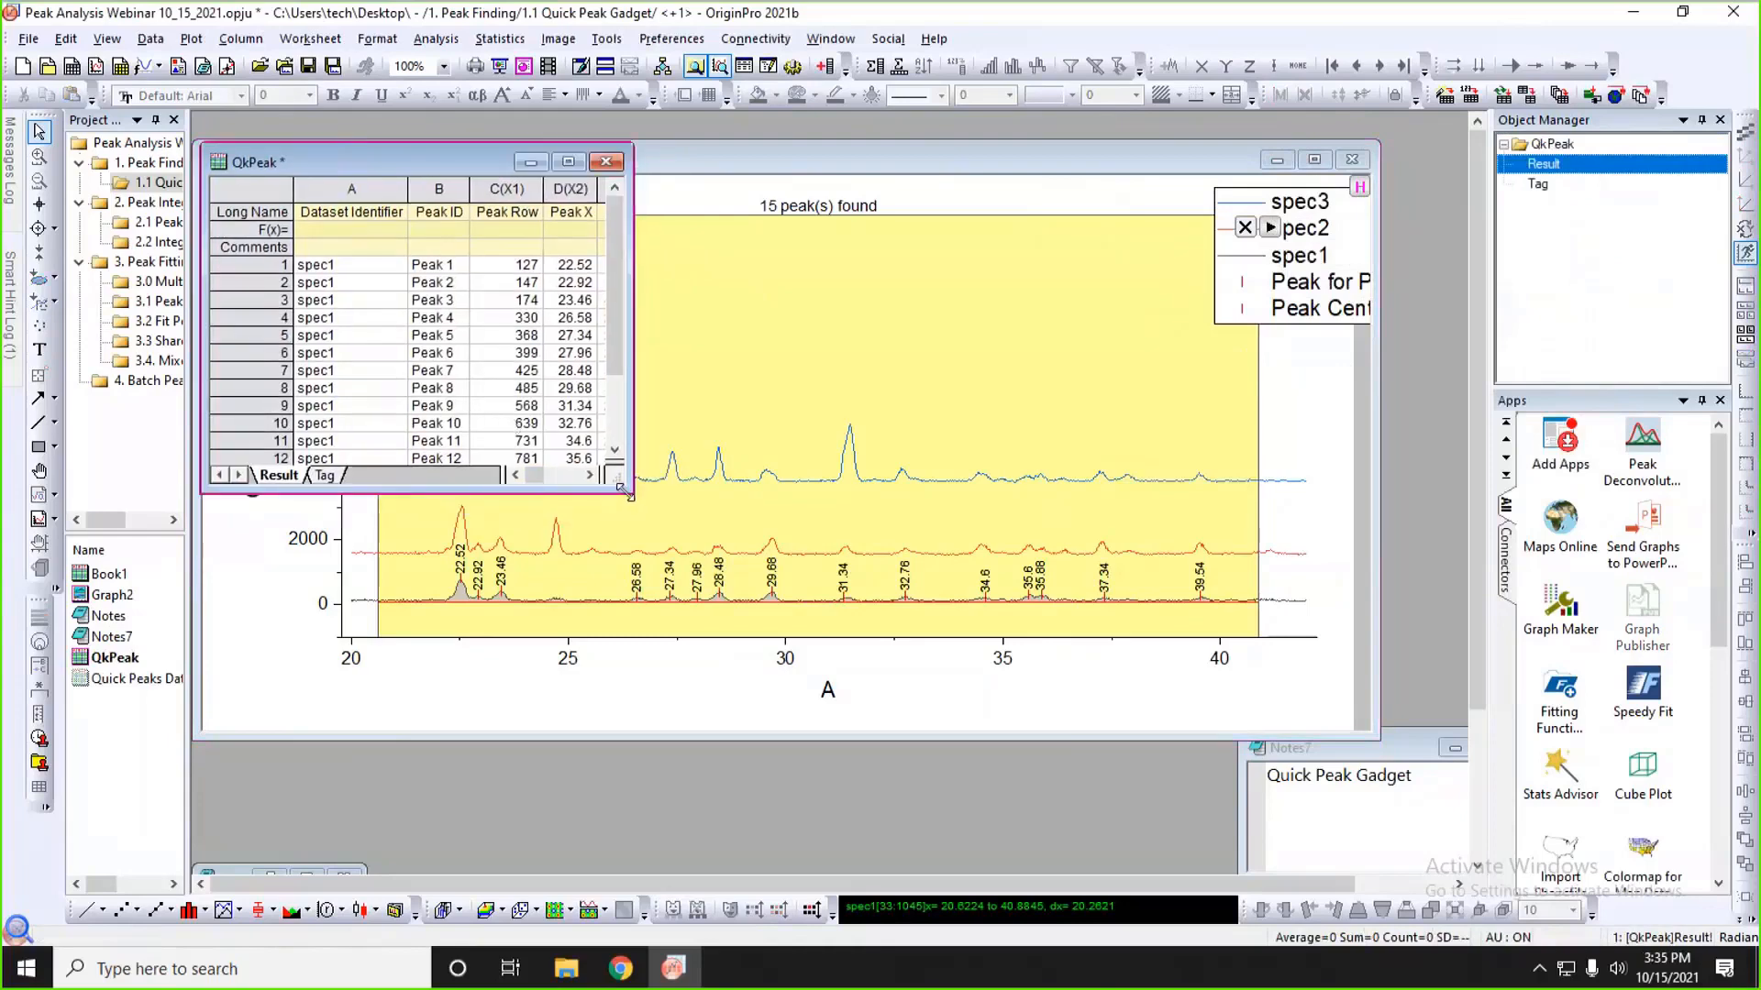
drag(628, 492, 1167, 794)
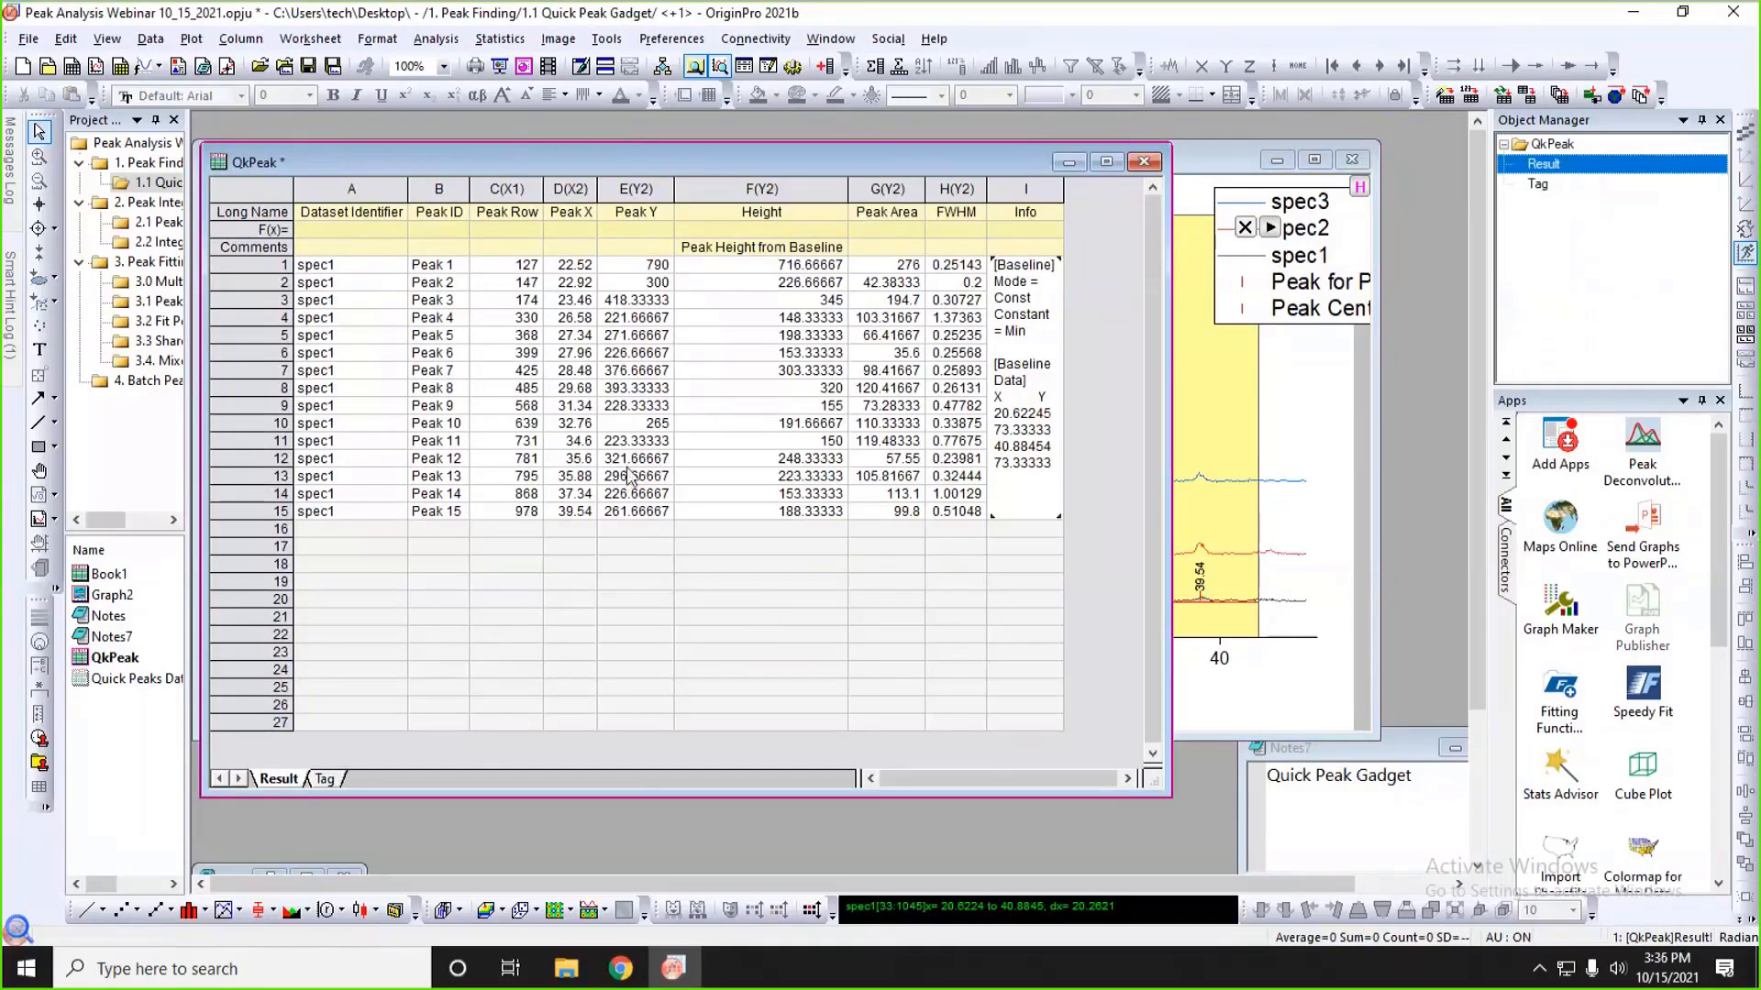
- Return to Graph2 and change the Quick Peaks gadget's data to the spec2 curve
click(1294, 696)
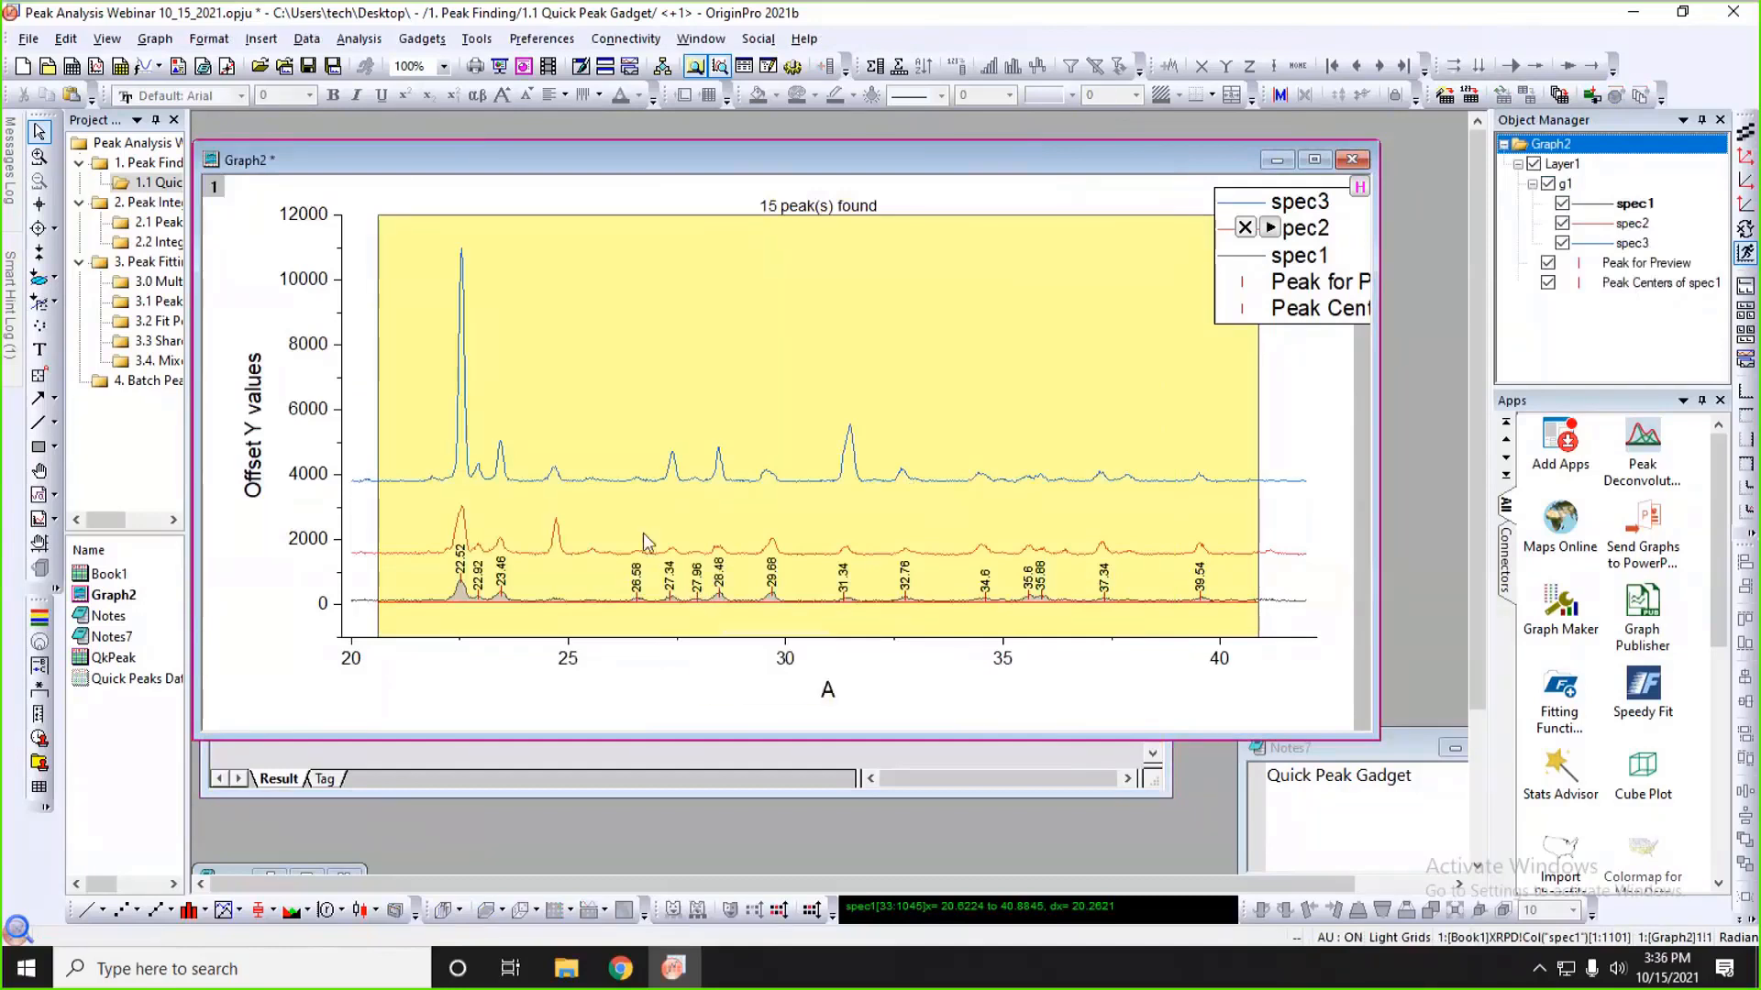
click(1270, 229)
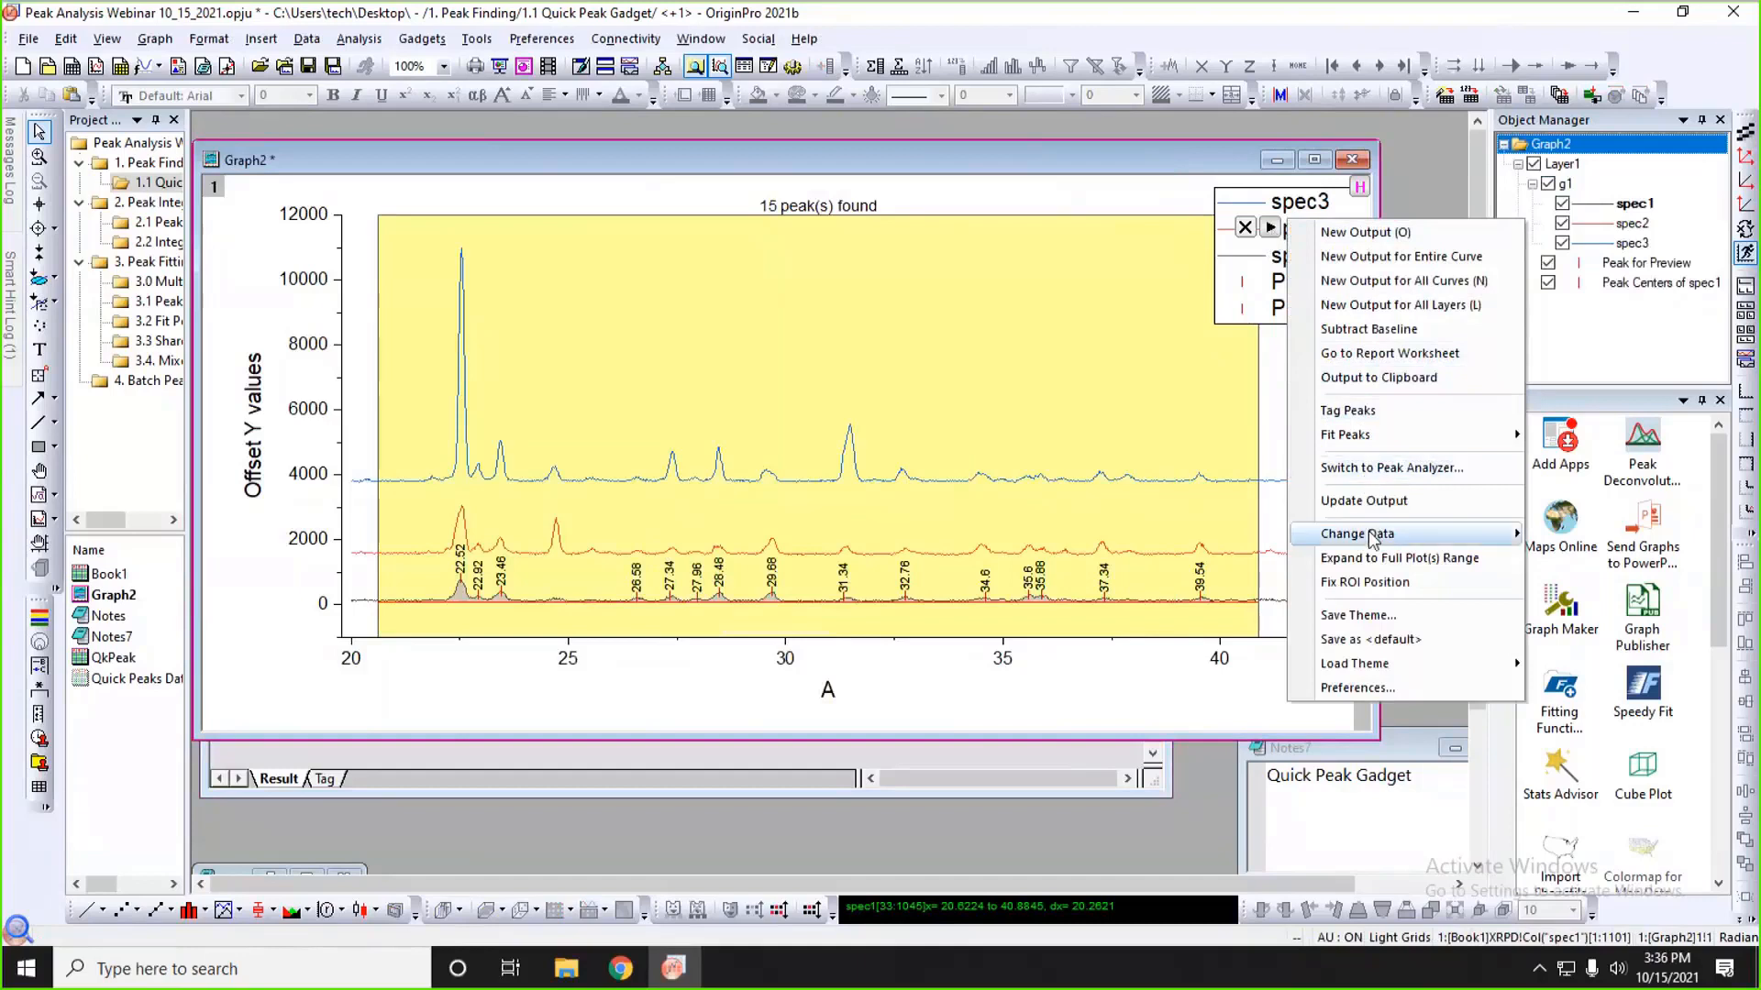
click(1575, 592)
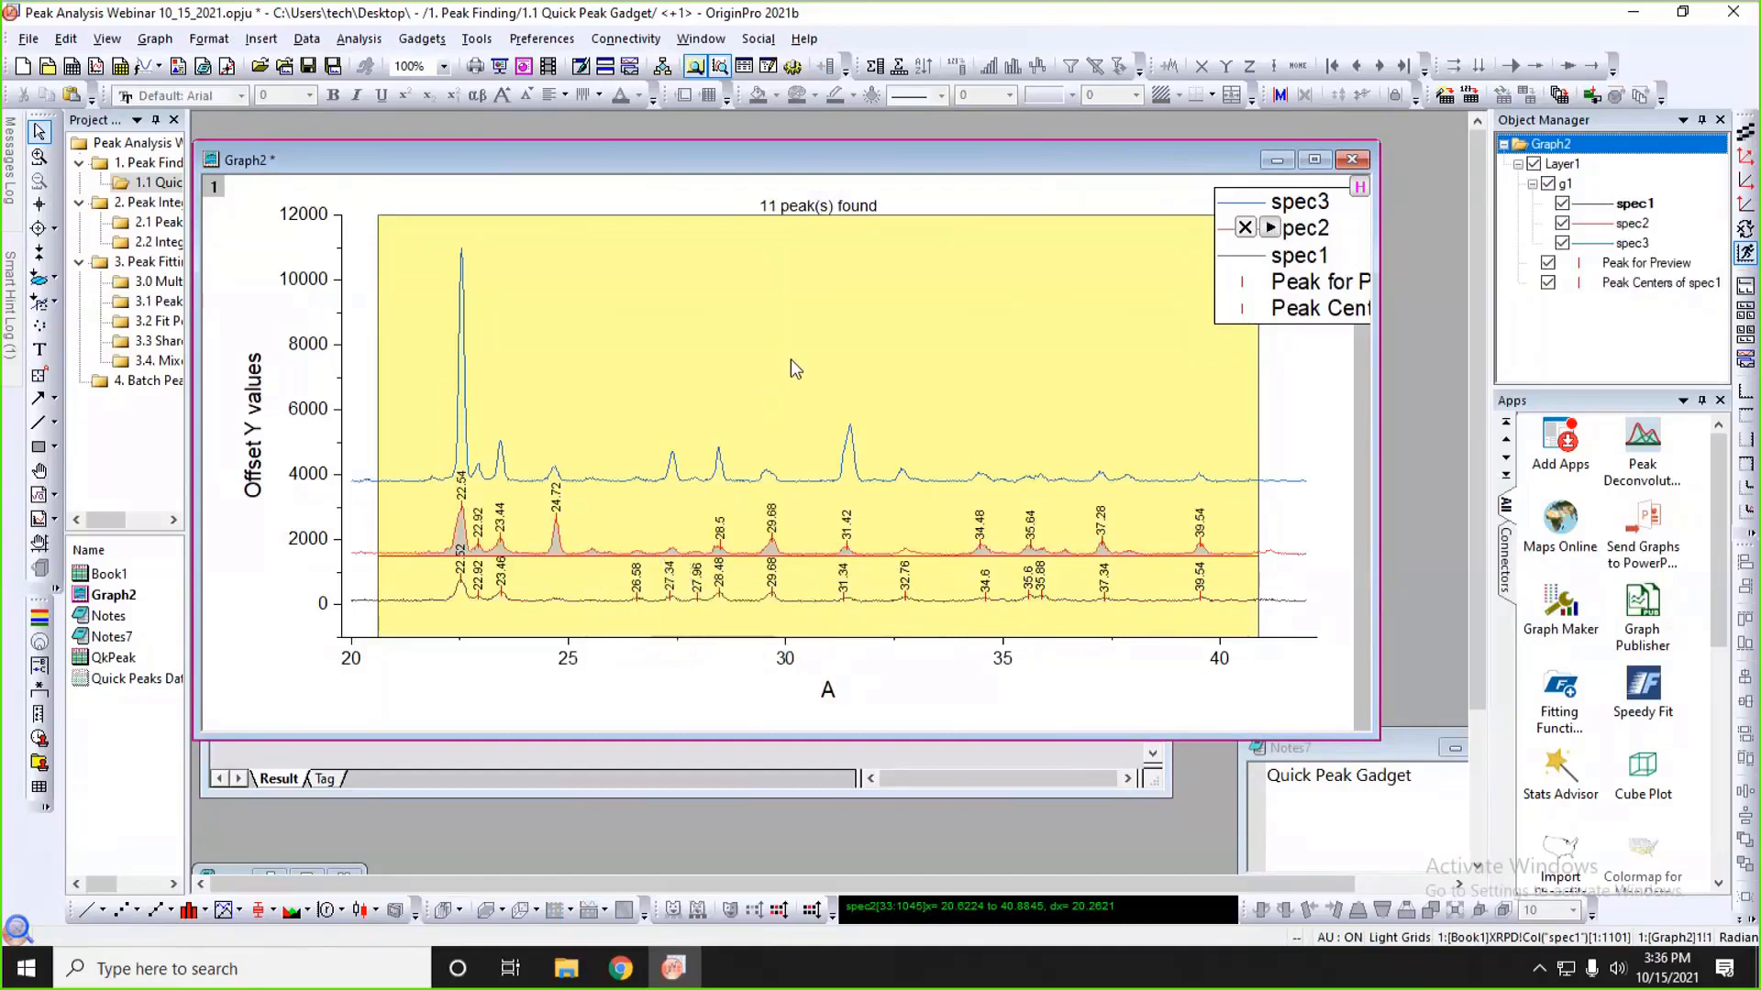
- Turn off the automatic peak filtering threshold, set Threshold Height to 10% for the spec2 curve, and accept the Quick Peaks preferences
double_click(850, 307)
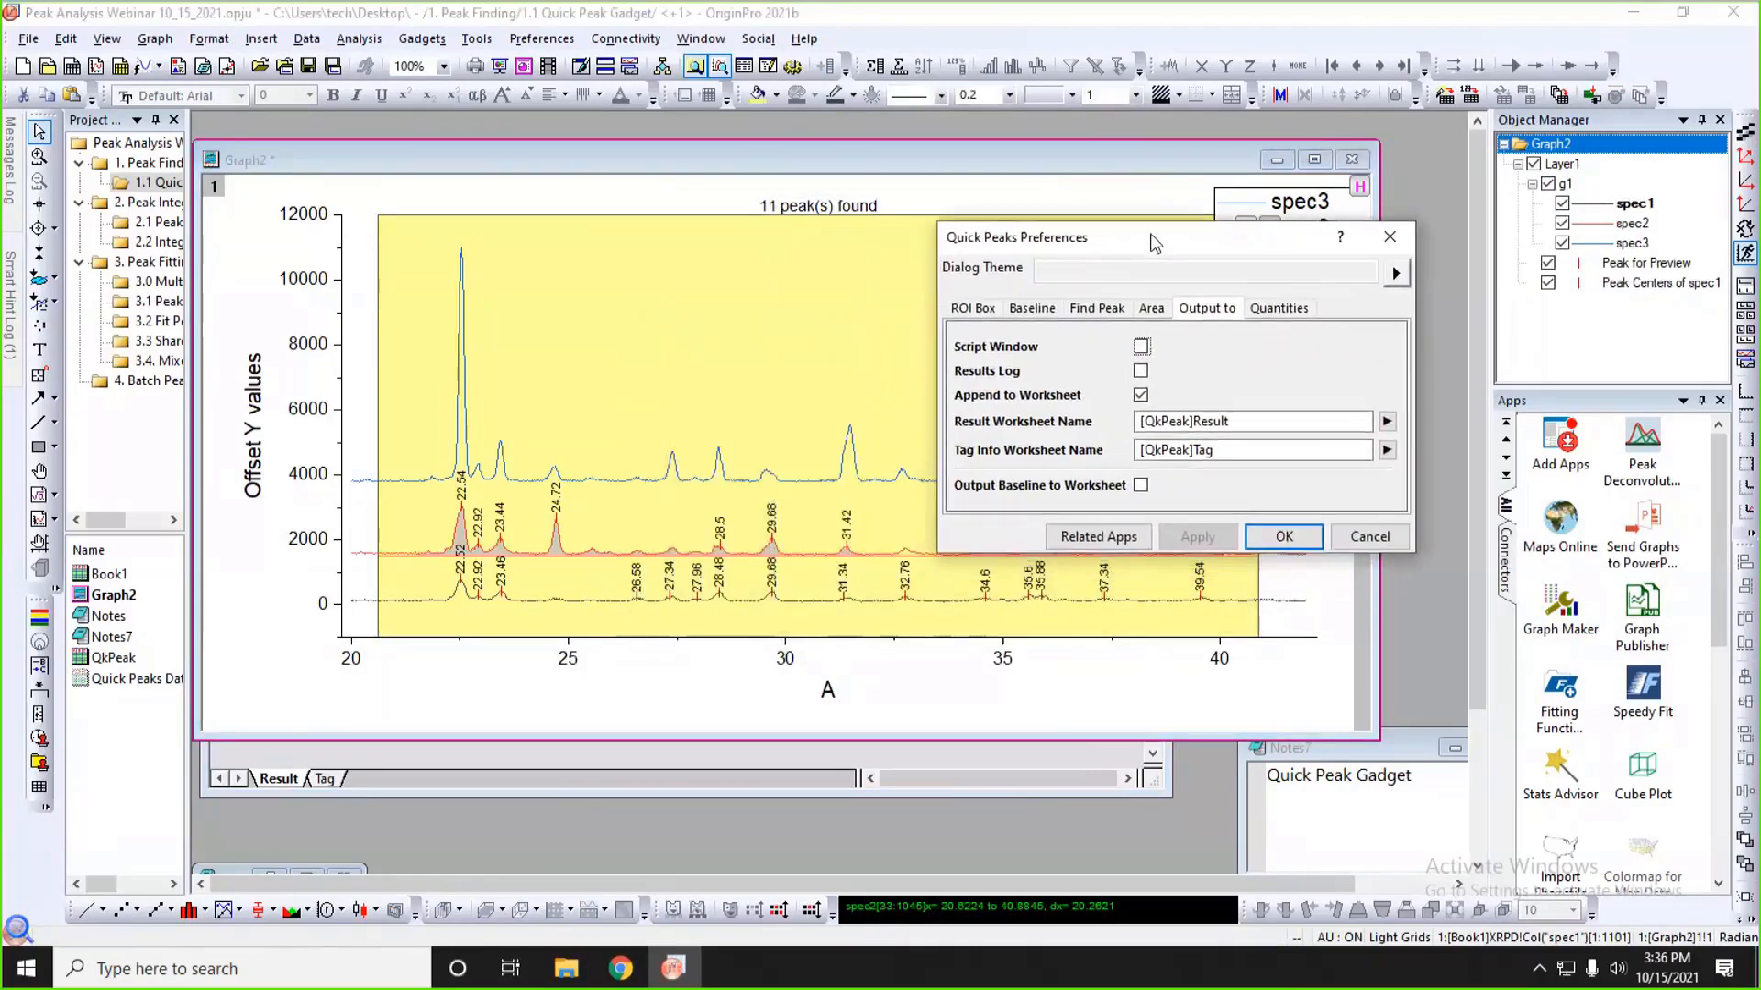
click(1093, 310)
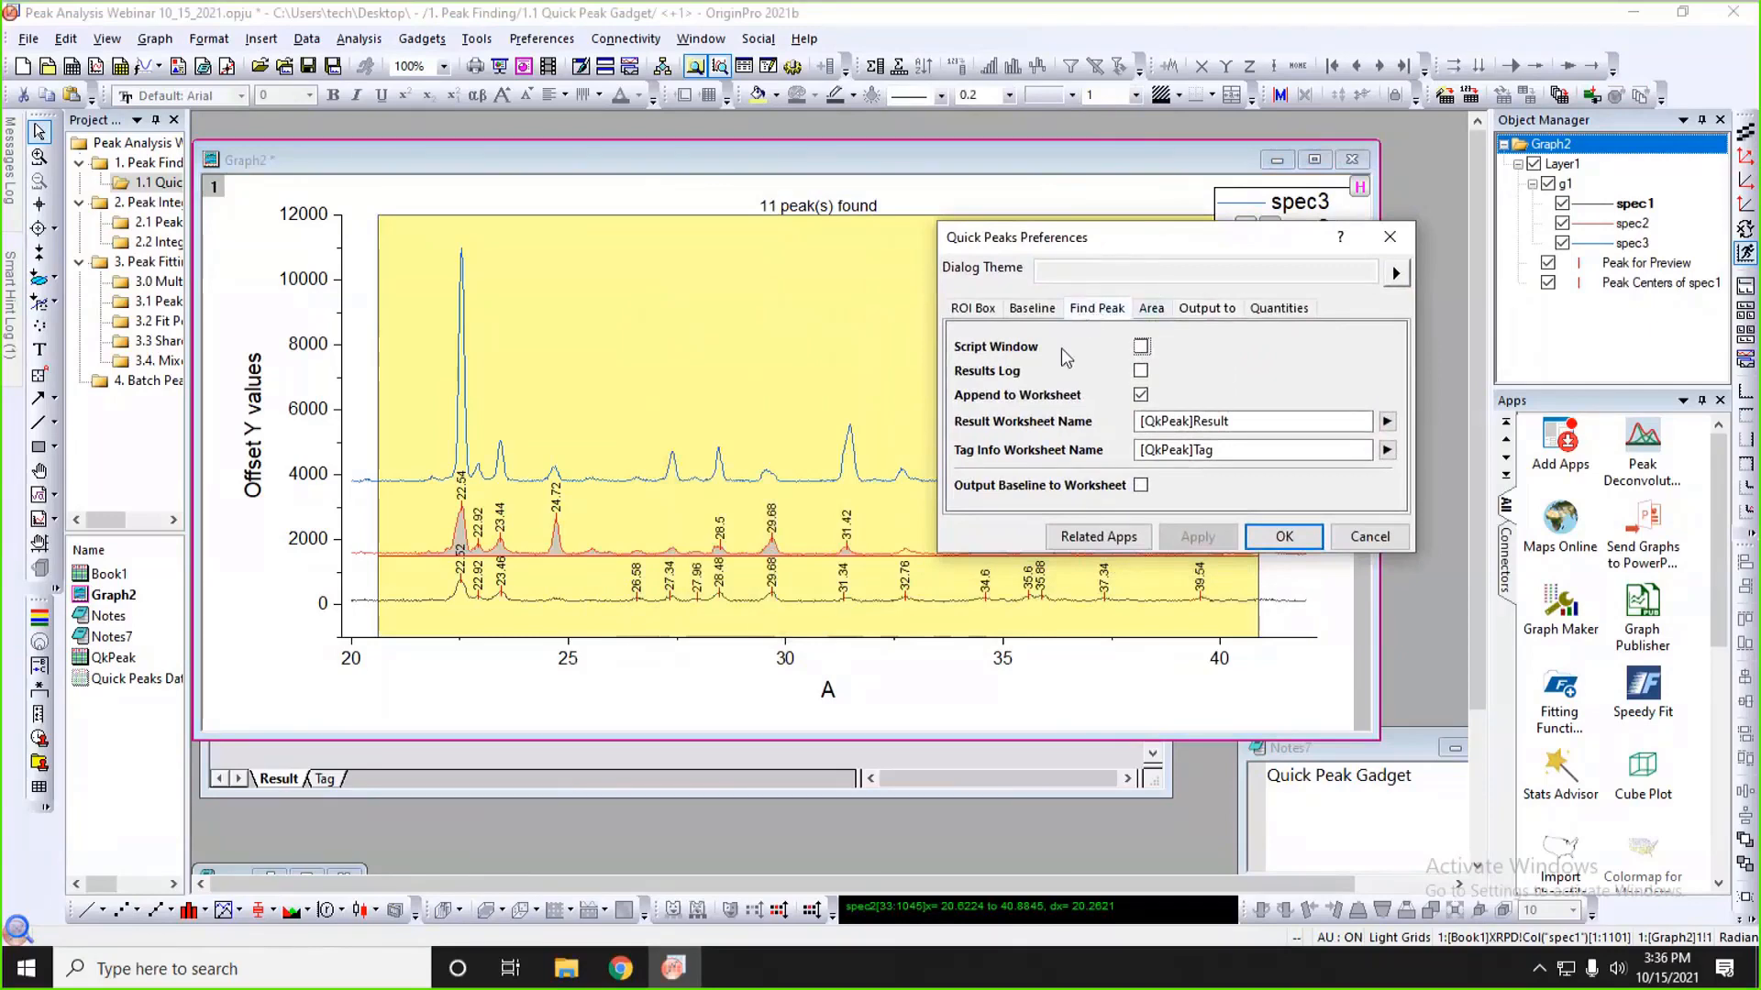
drag(1119, 264, 1165, 215)
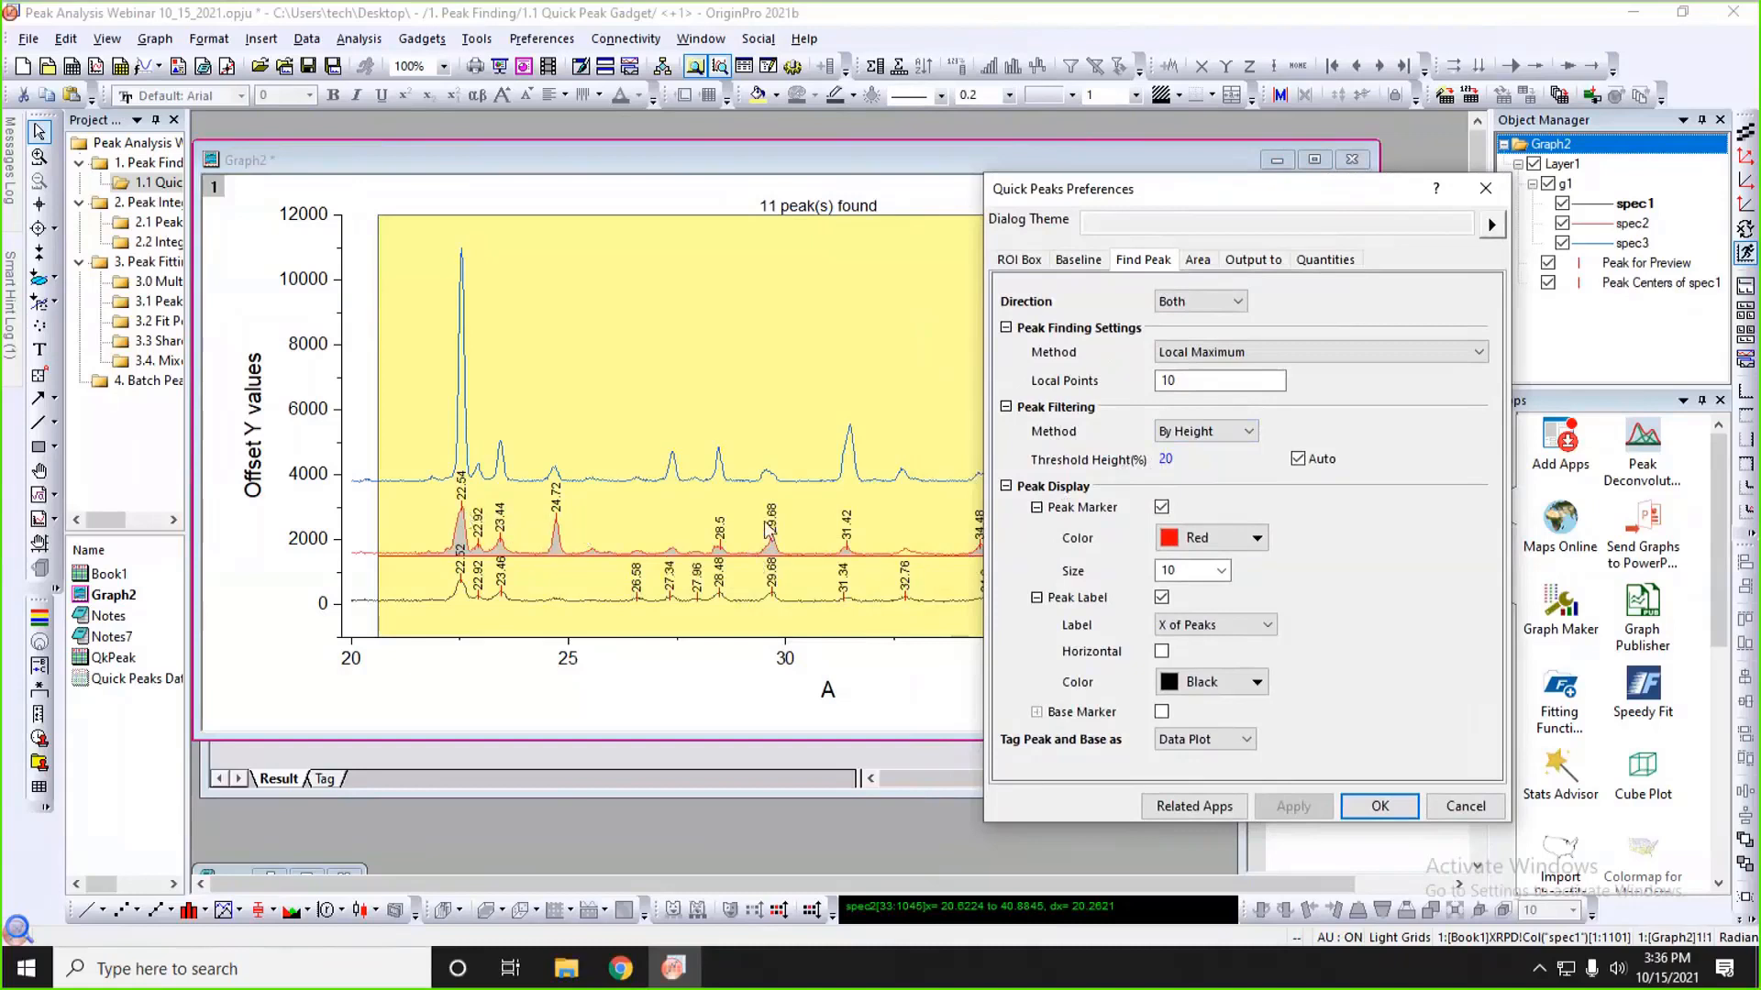
click(1297, 459)
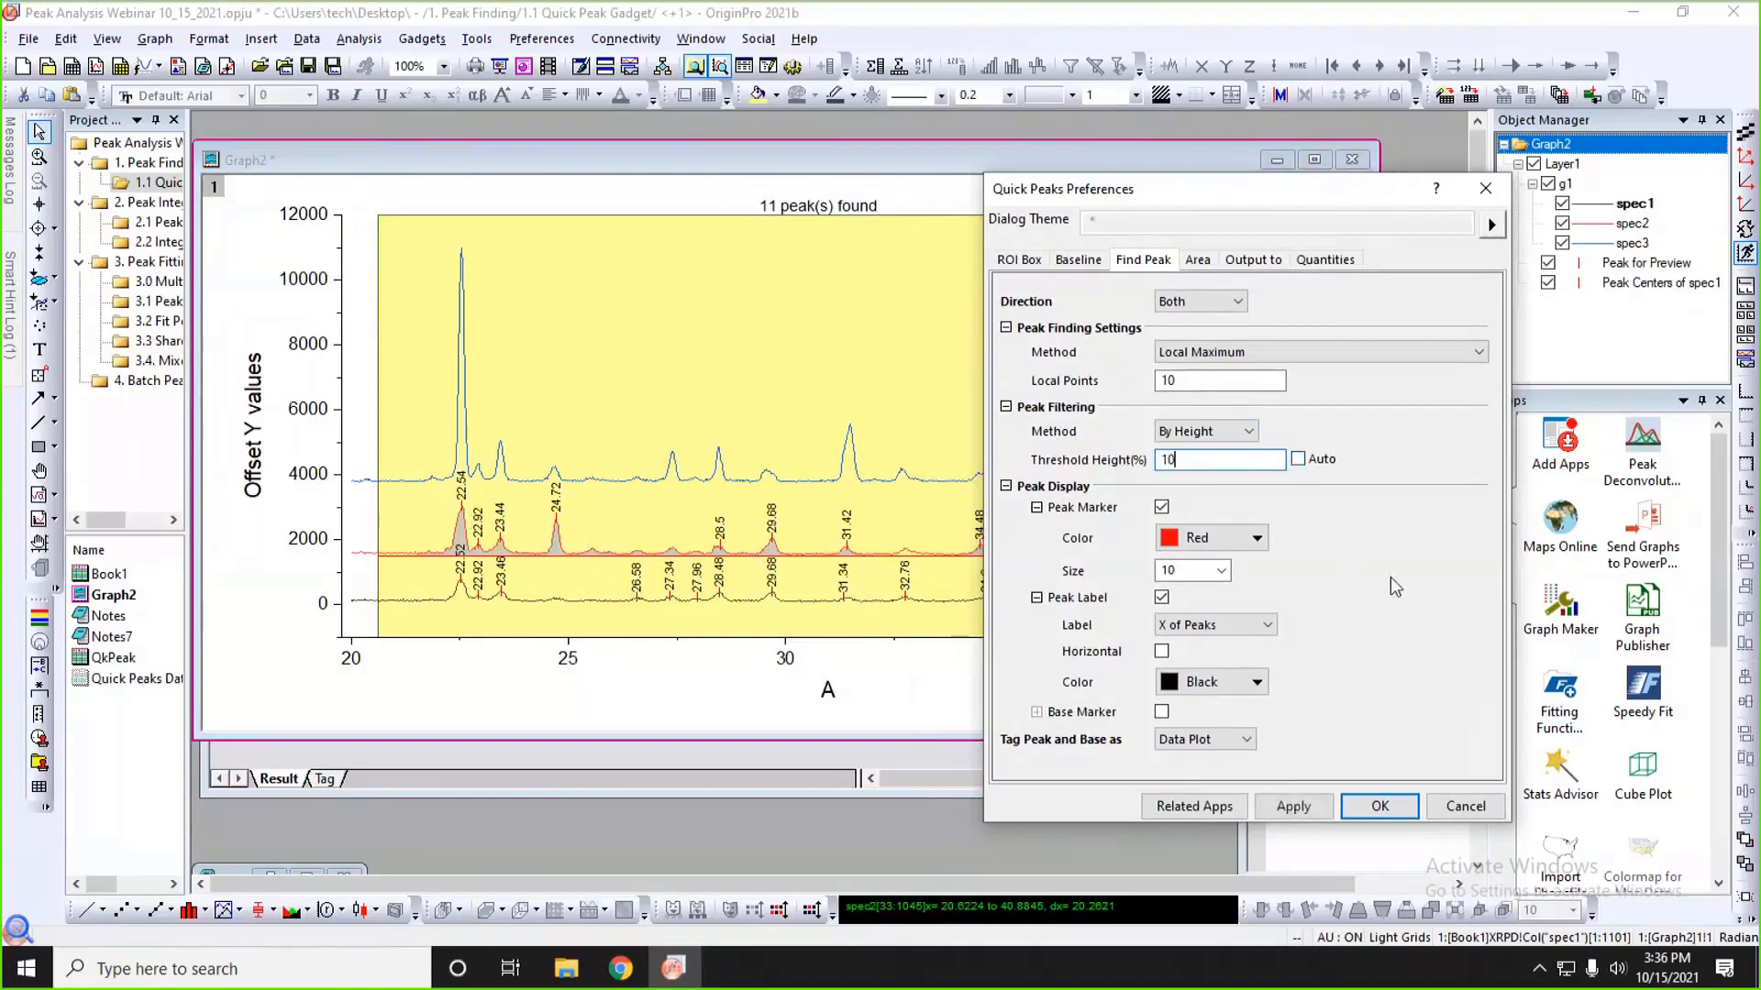
click(1290, 815)
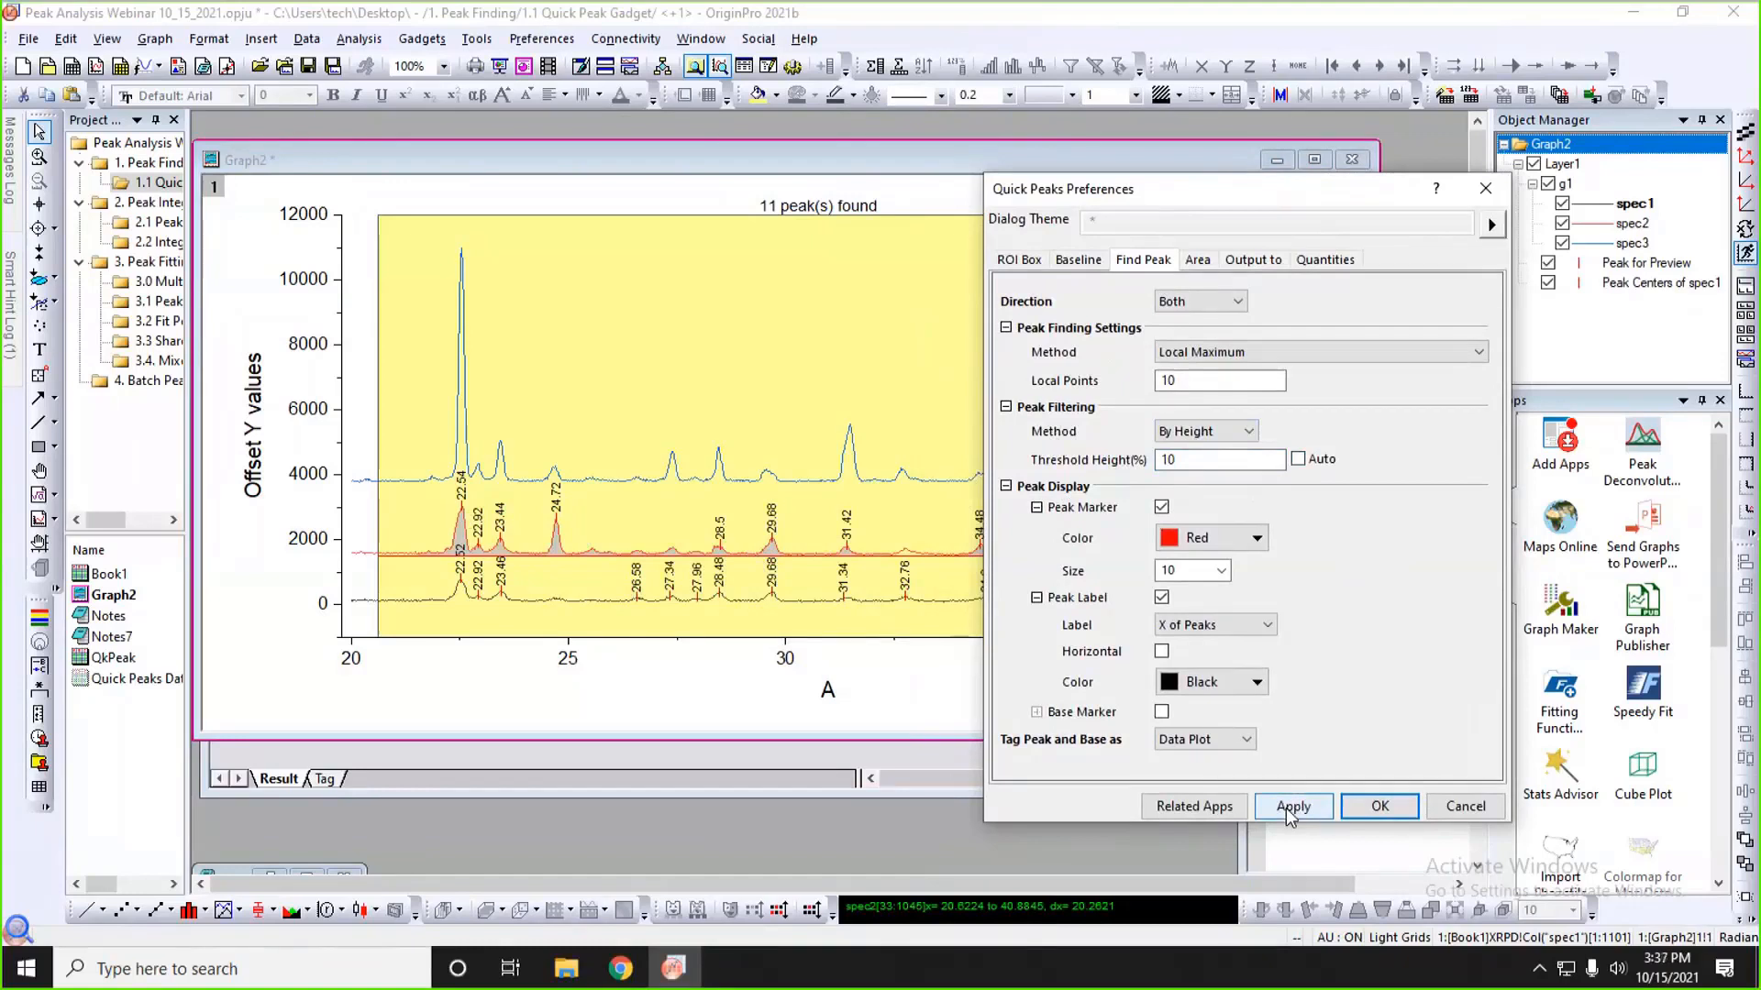
click(1291, 816)
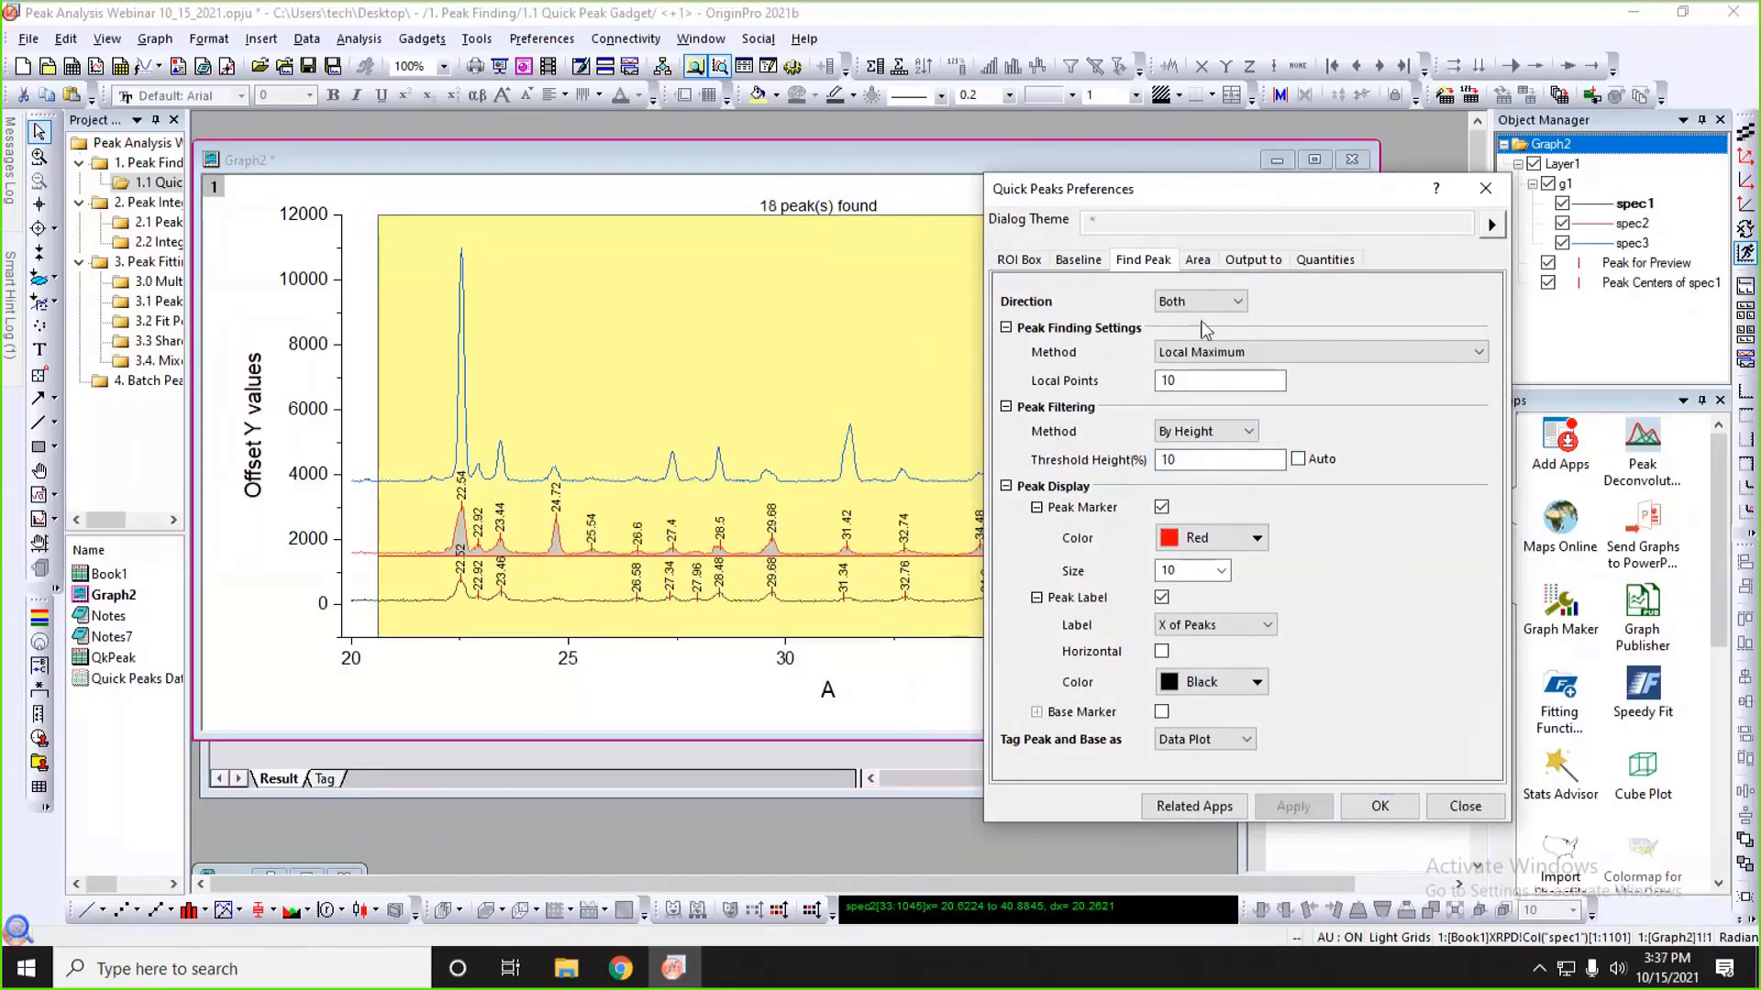
drag(1100, 188, 1232, 183)
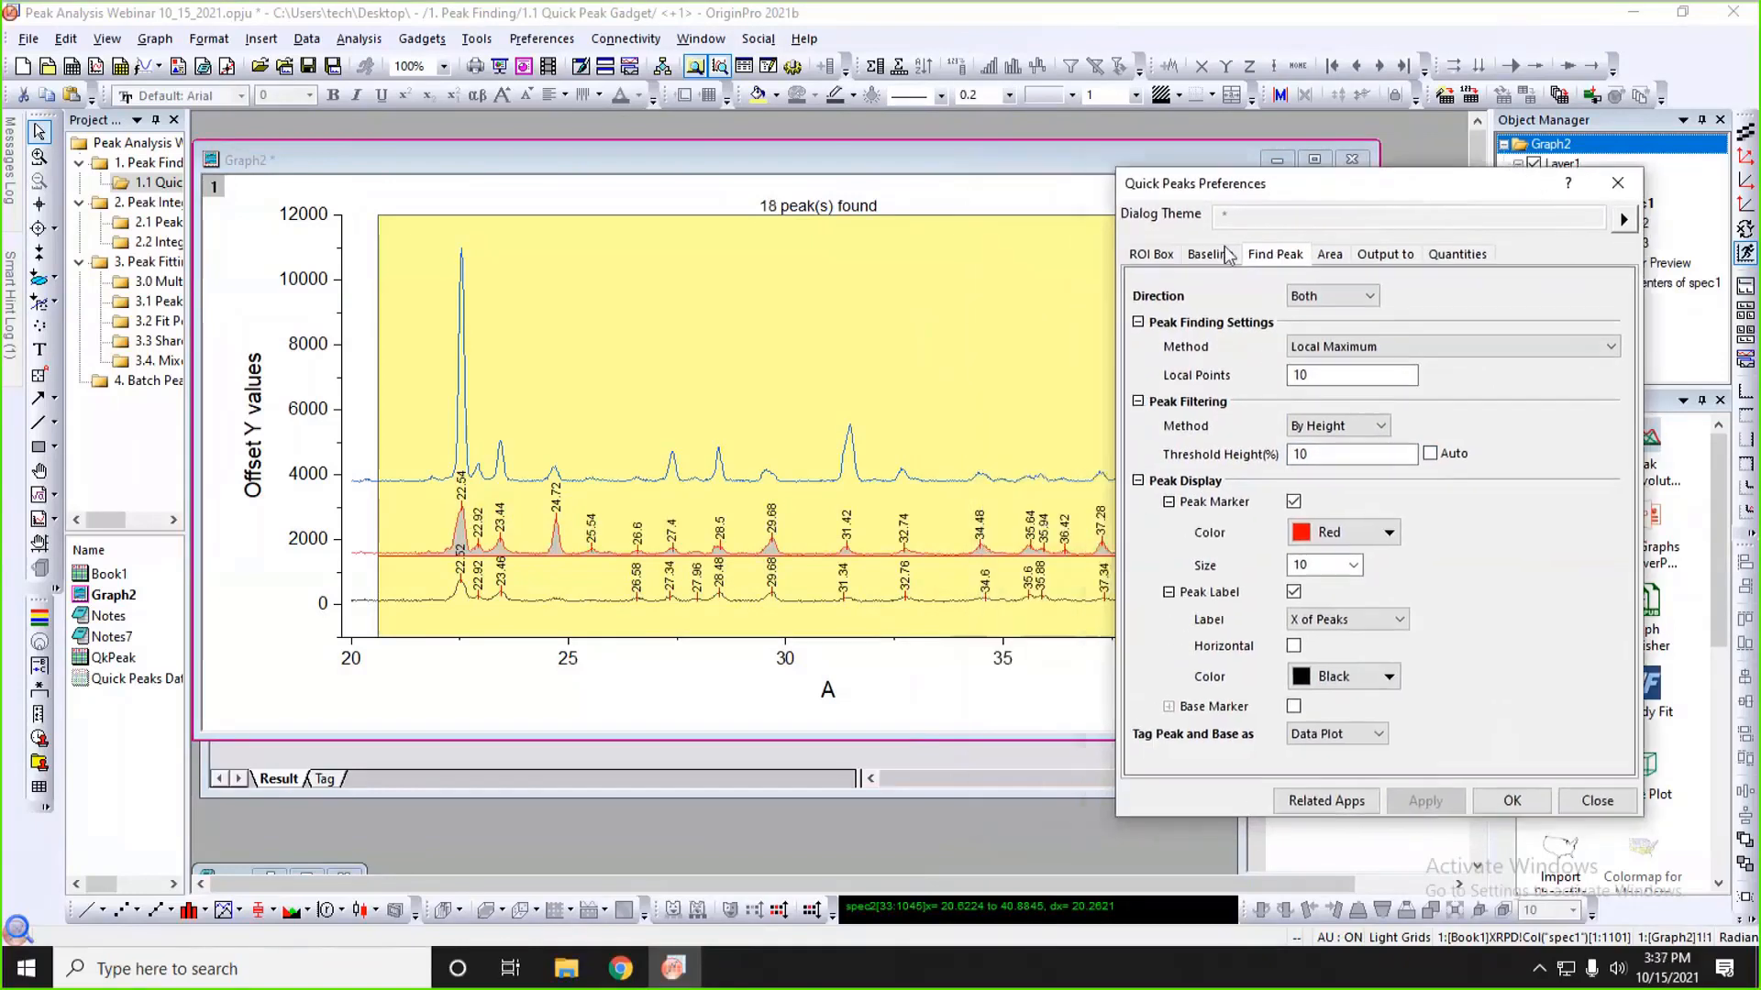
click(1509, 801)
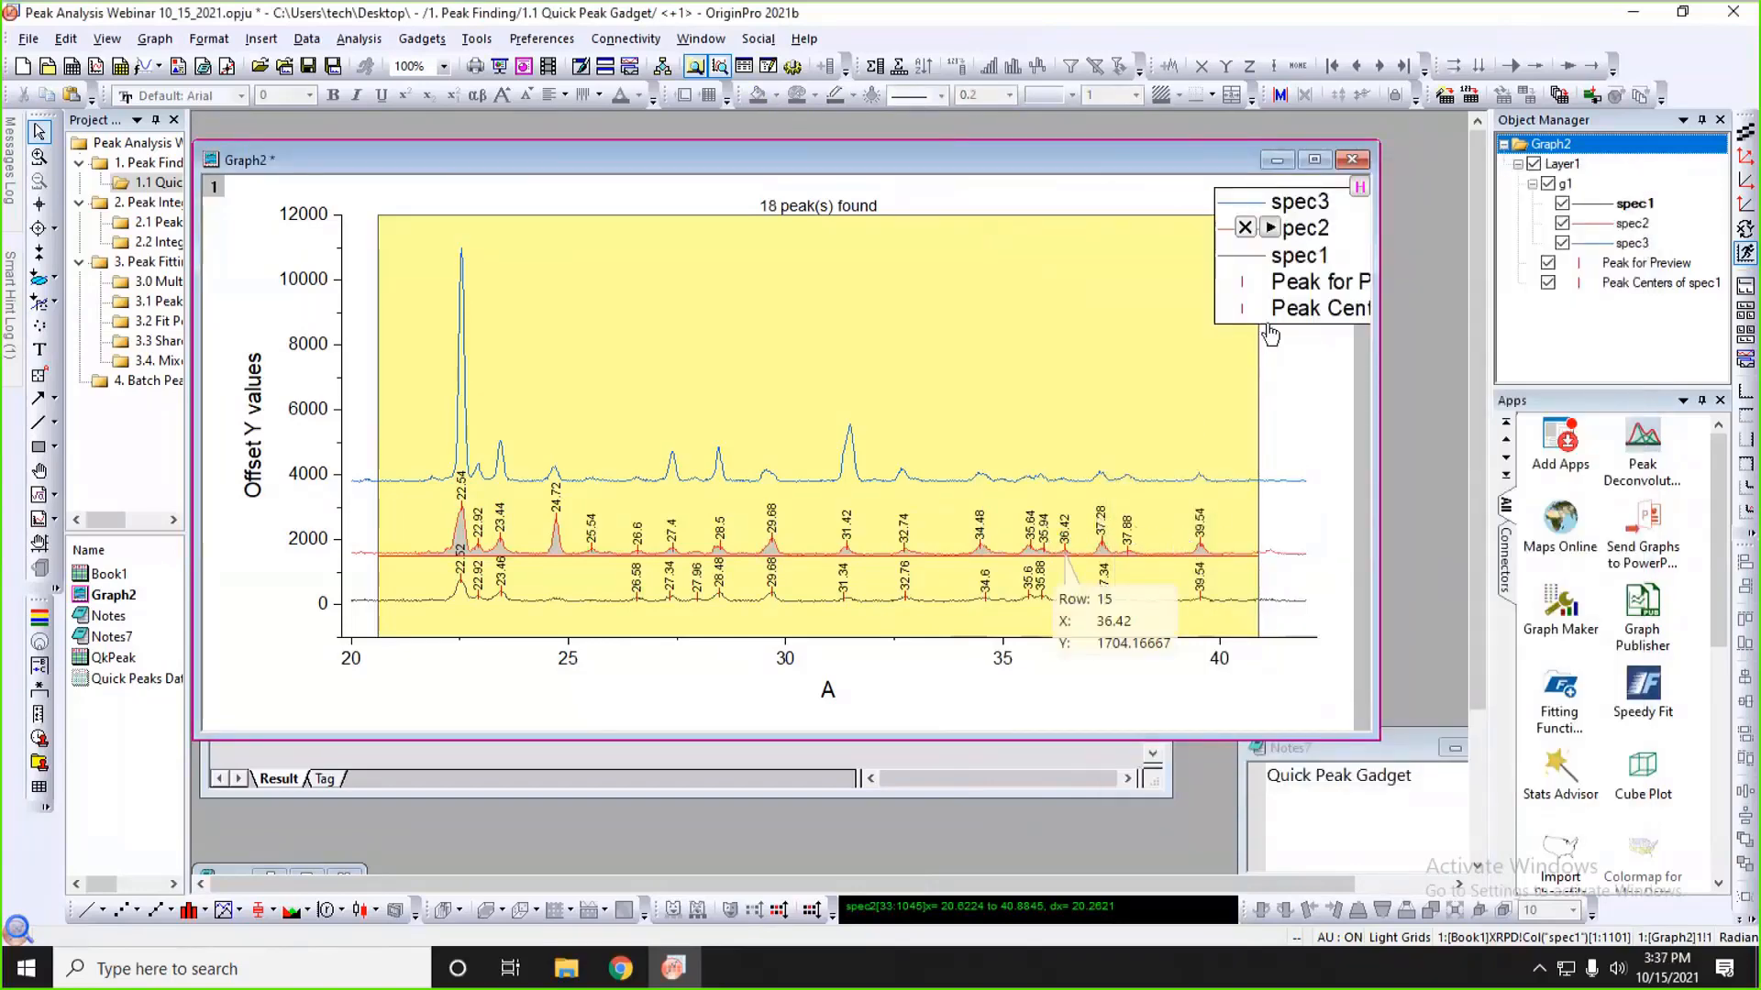
- Output the spec2 peak results with the gadget and review the rows appended to the QkPeak result worksheet
click(1271, 229)
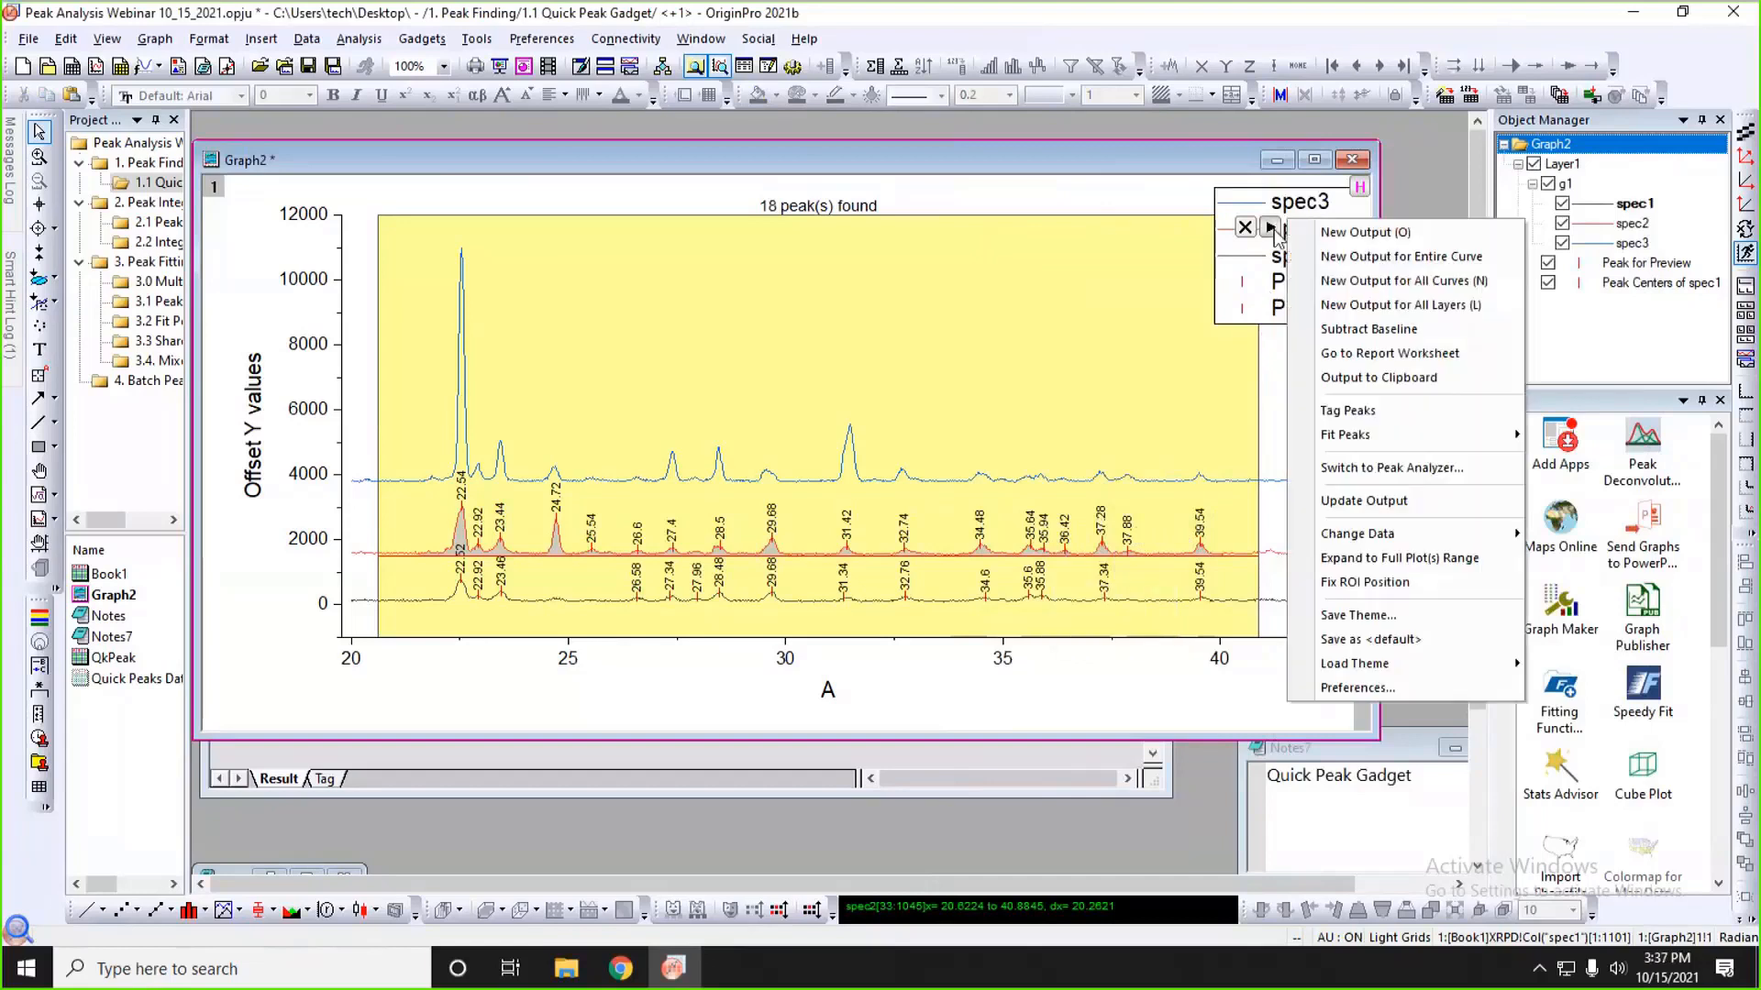
click(1336, 234)
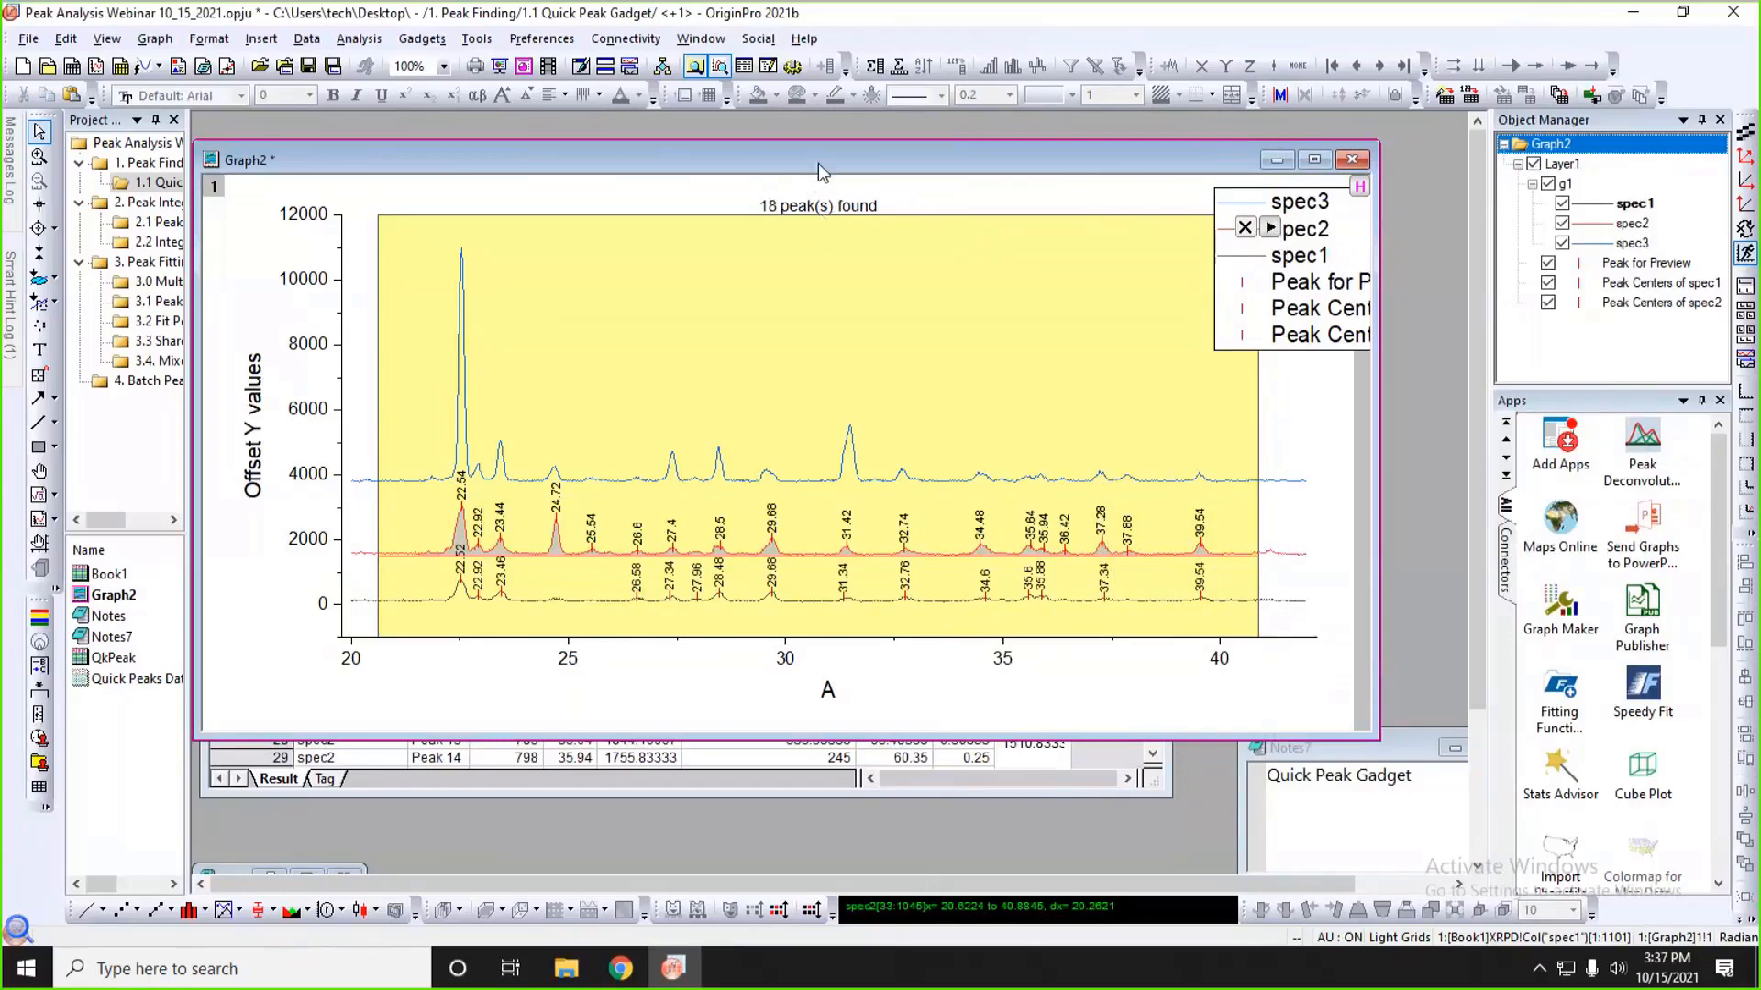
drag(818, 165, 954, 167)
click(310, 169)
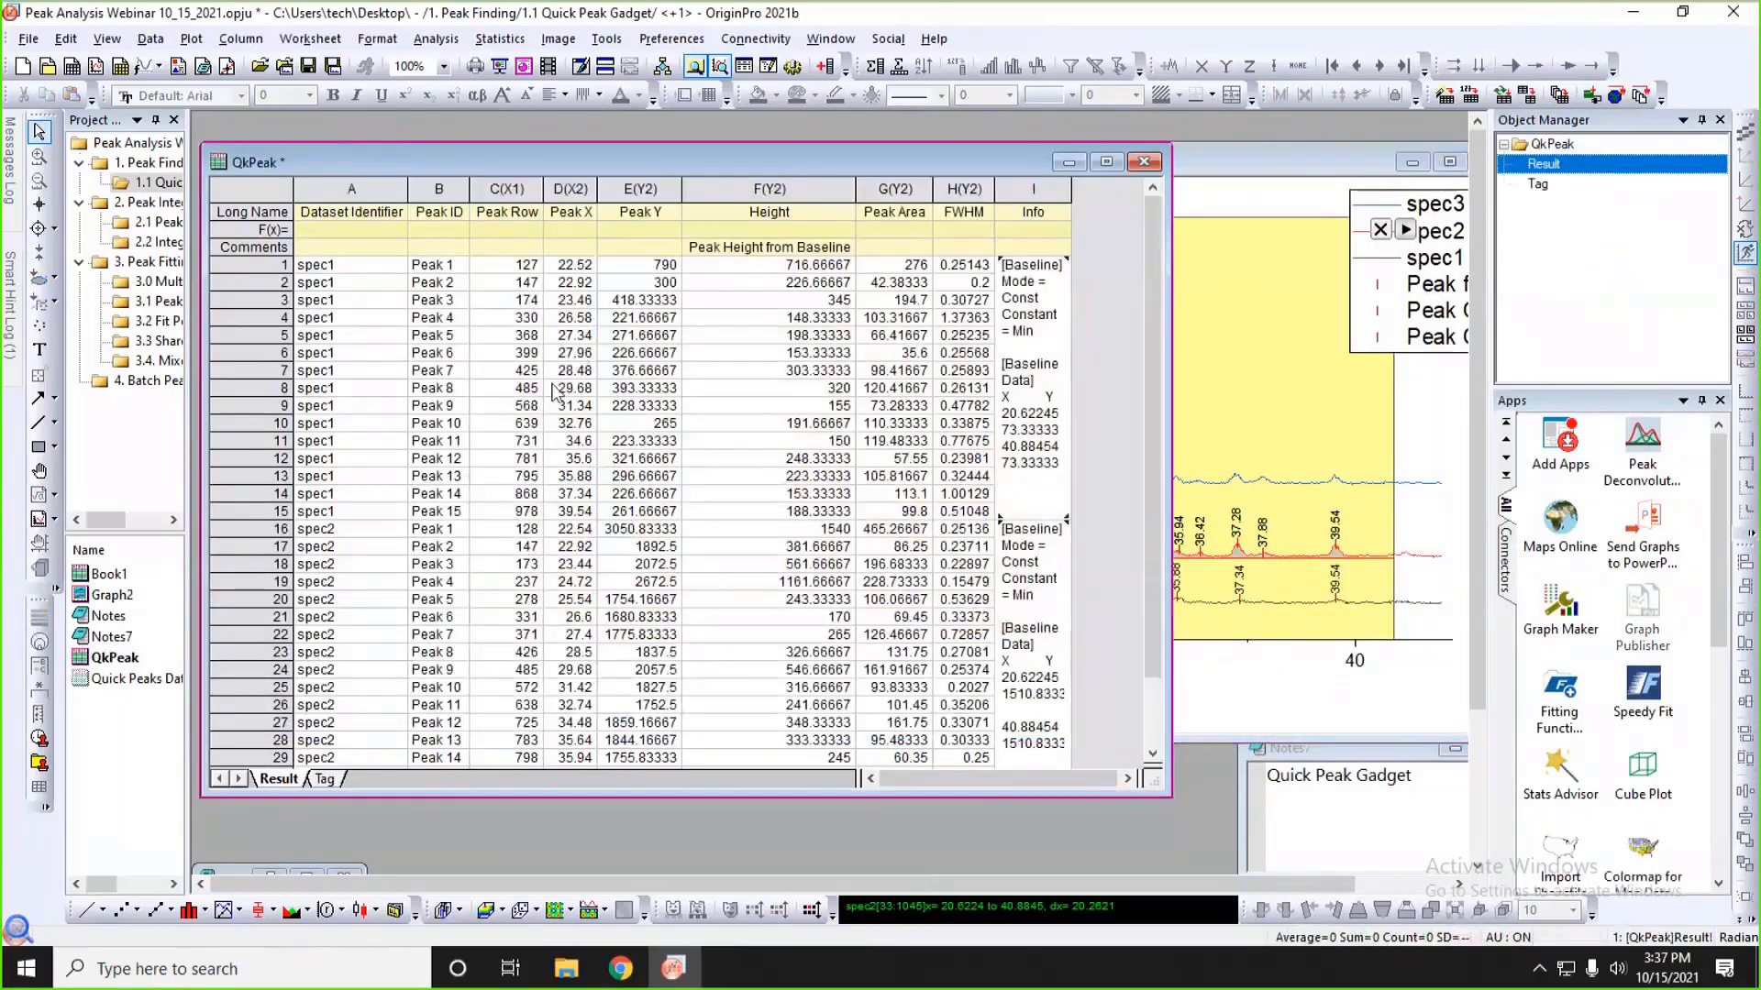
scroll(554, 392, down, 2)
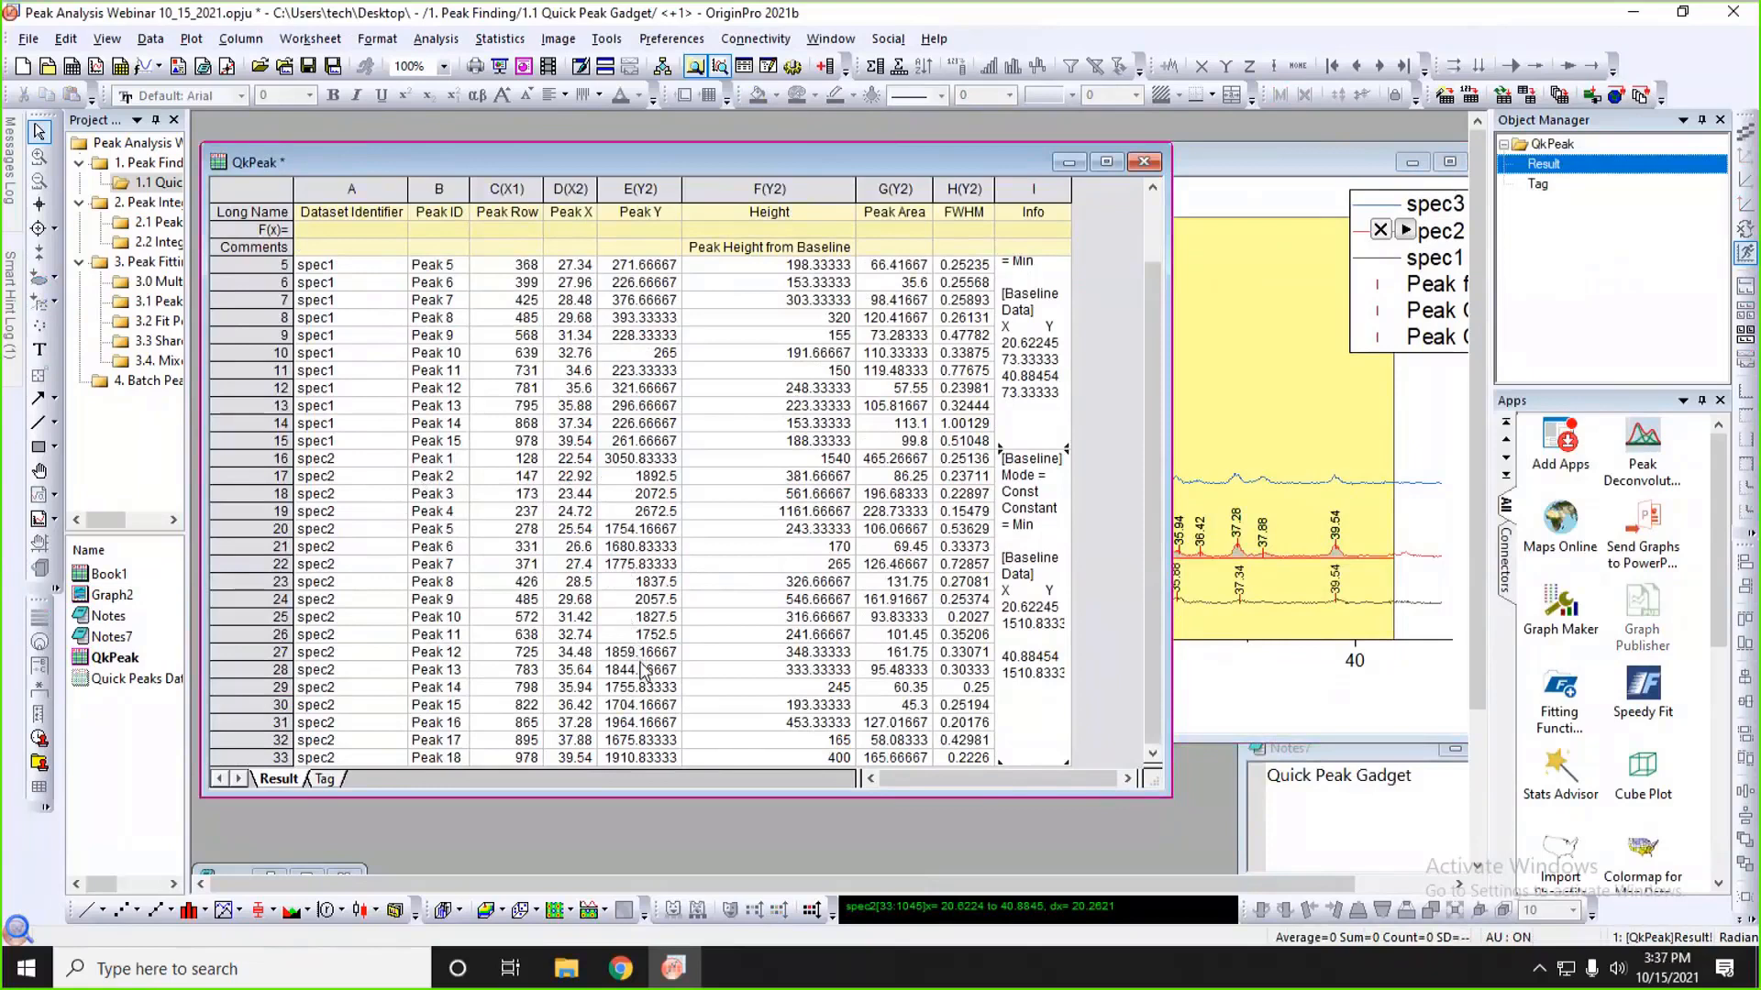
- Return to Graph2 and change the Quick Peaks gadget's data to the spec3 curve
click(1183, 169)
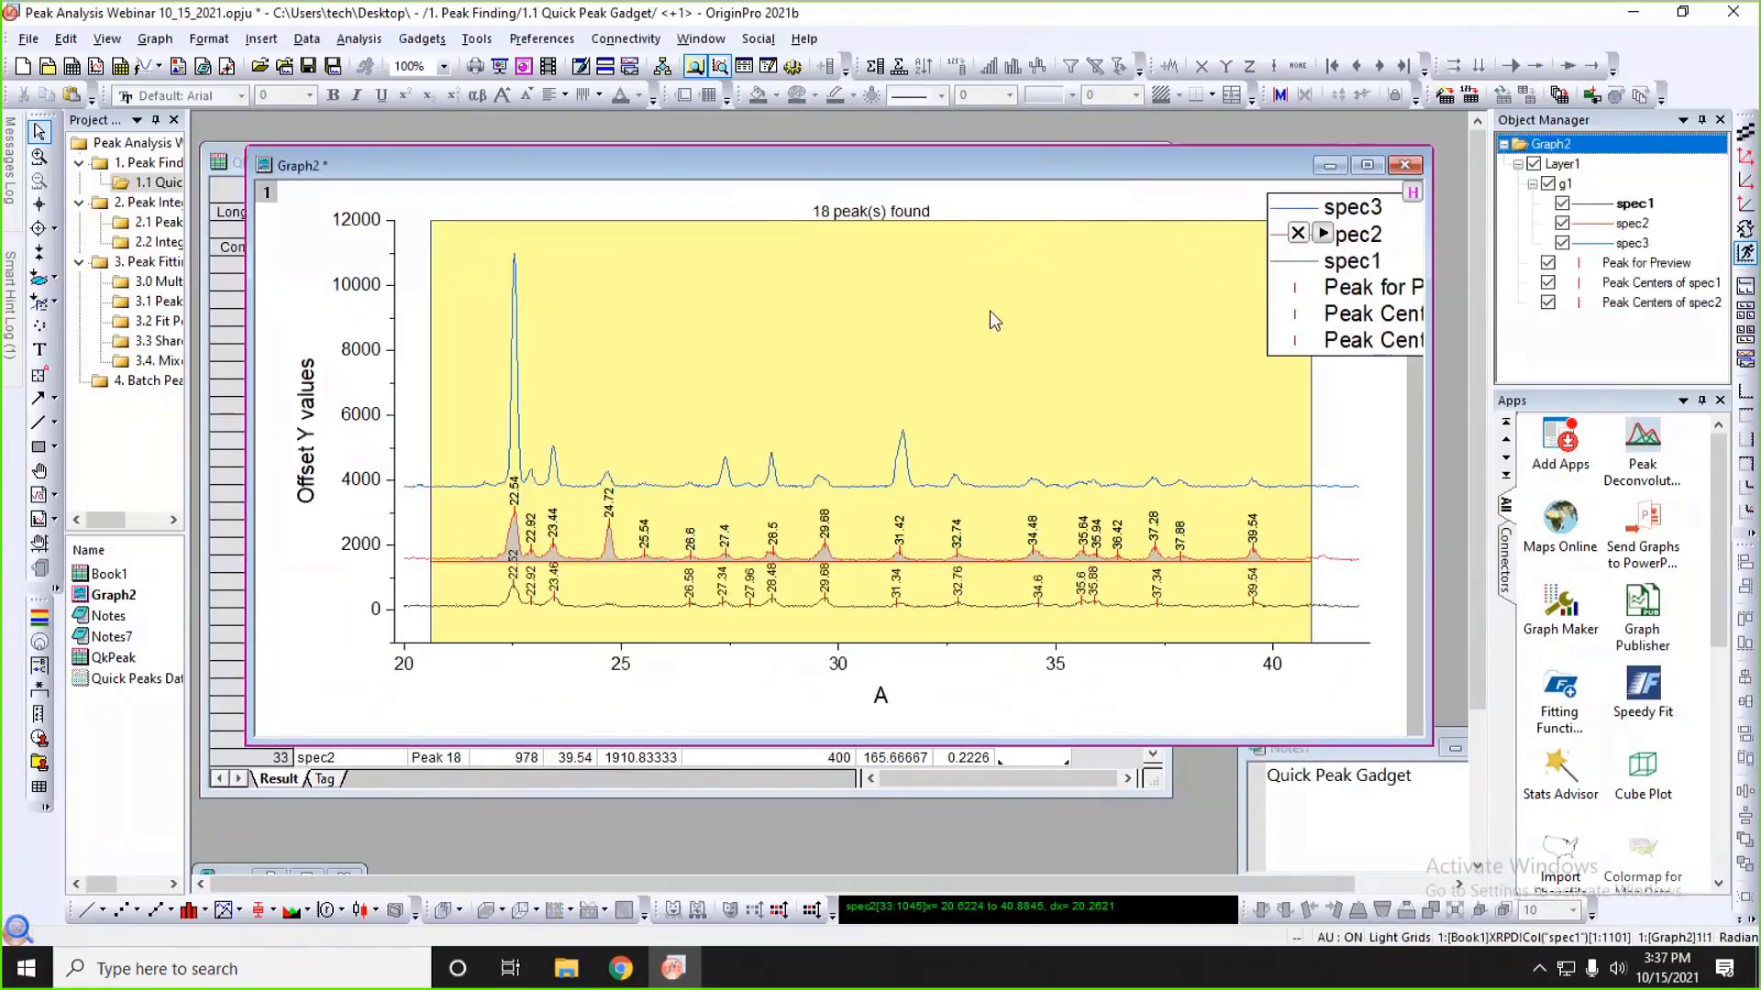
click(1322, 232)
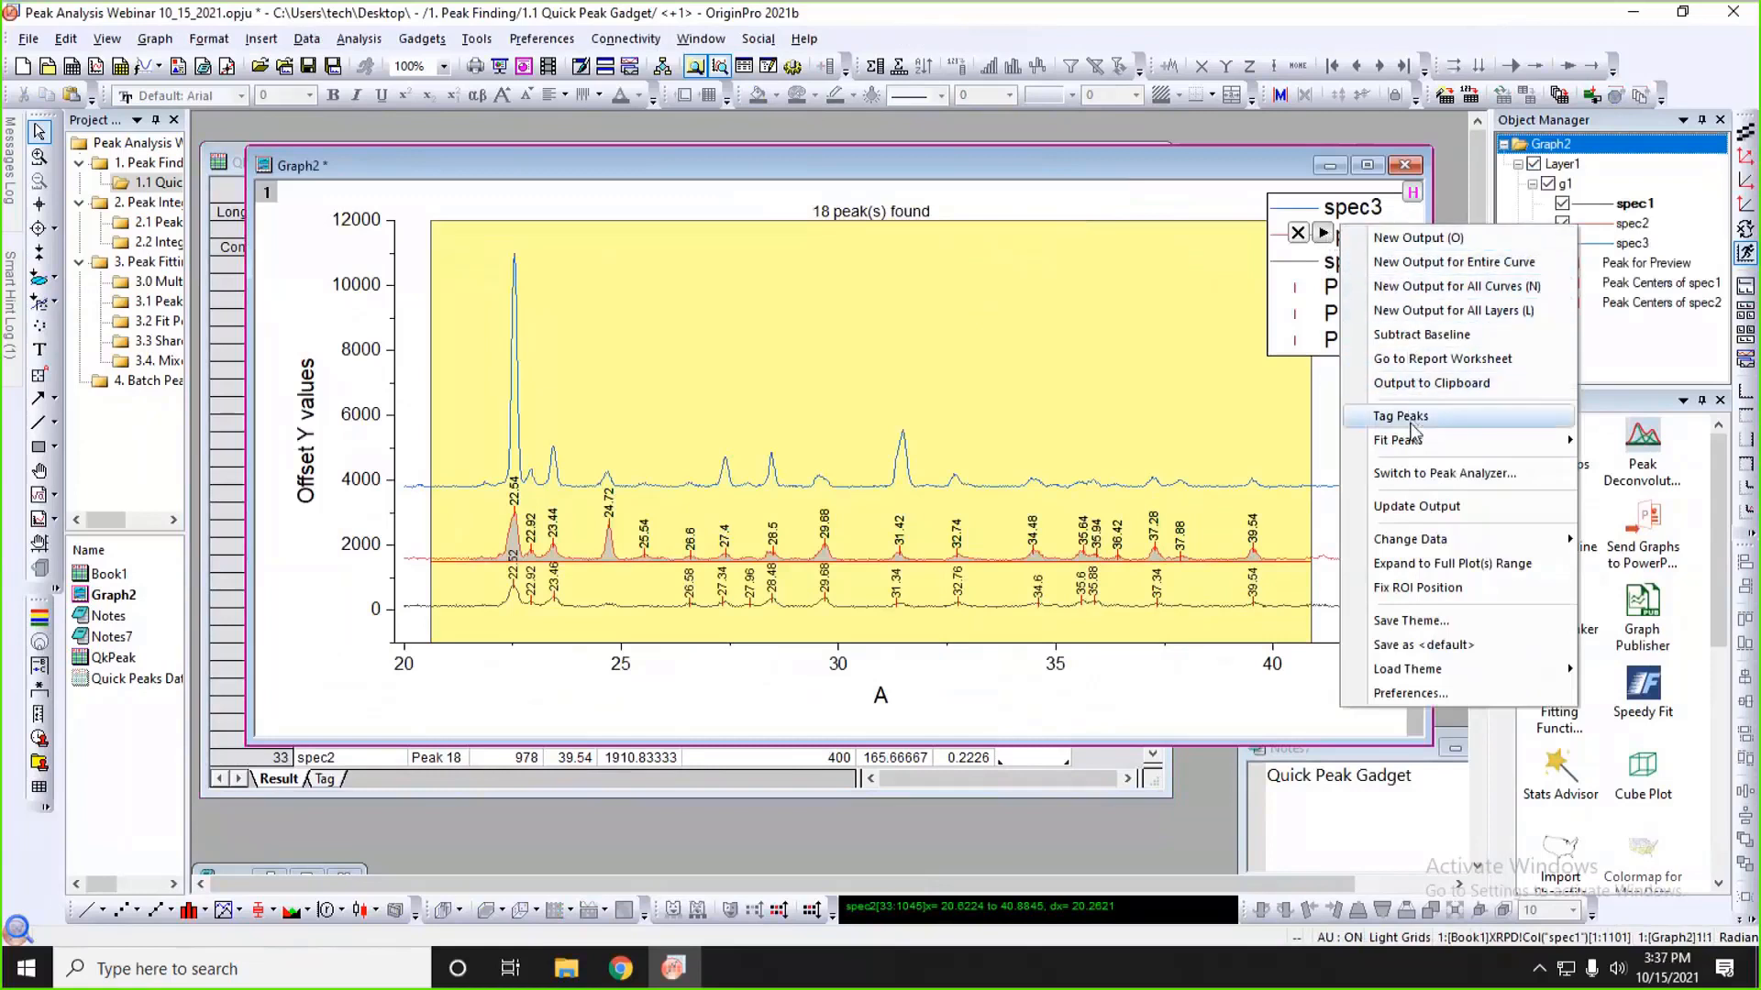
mouse_move(1410, 541)
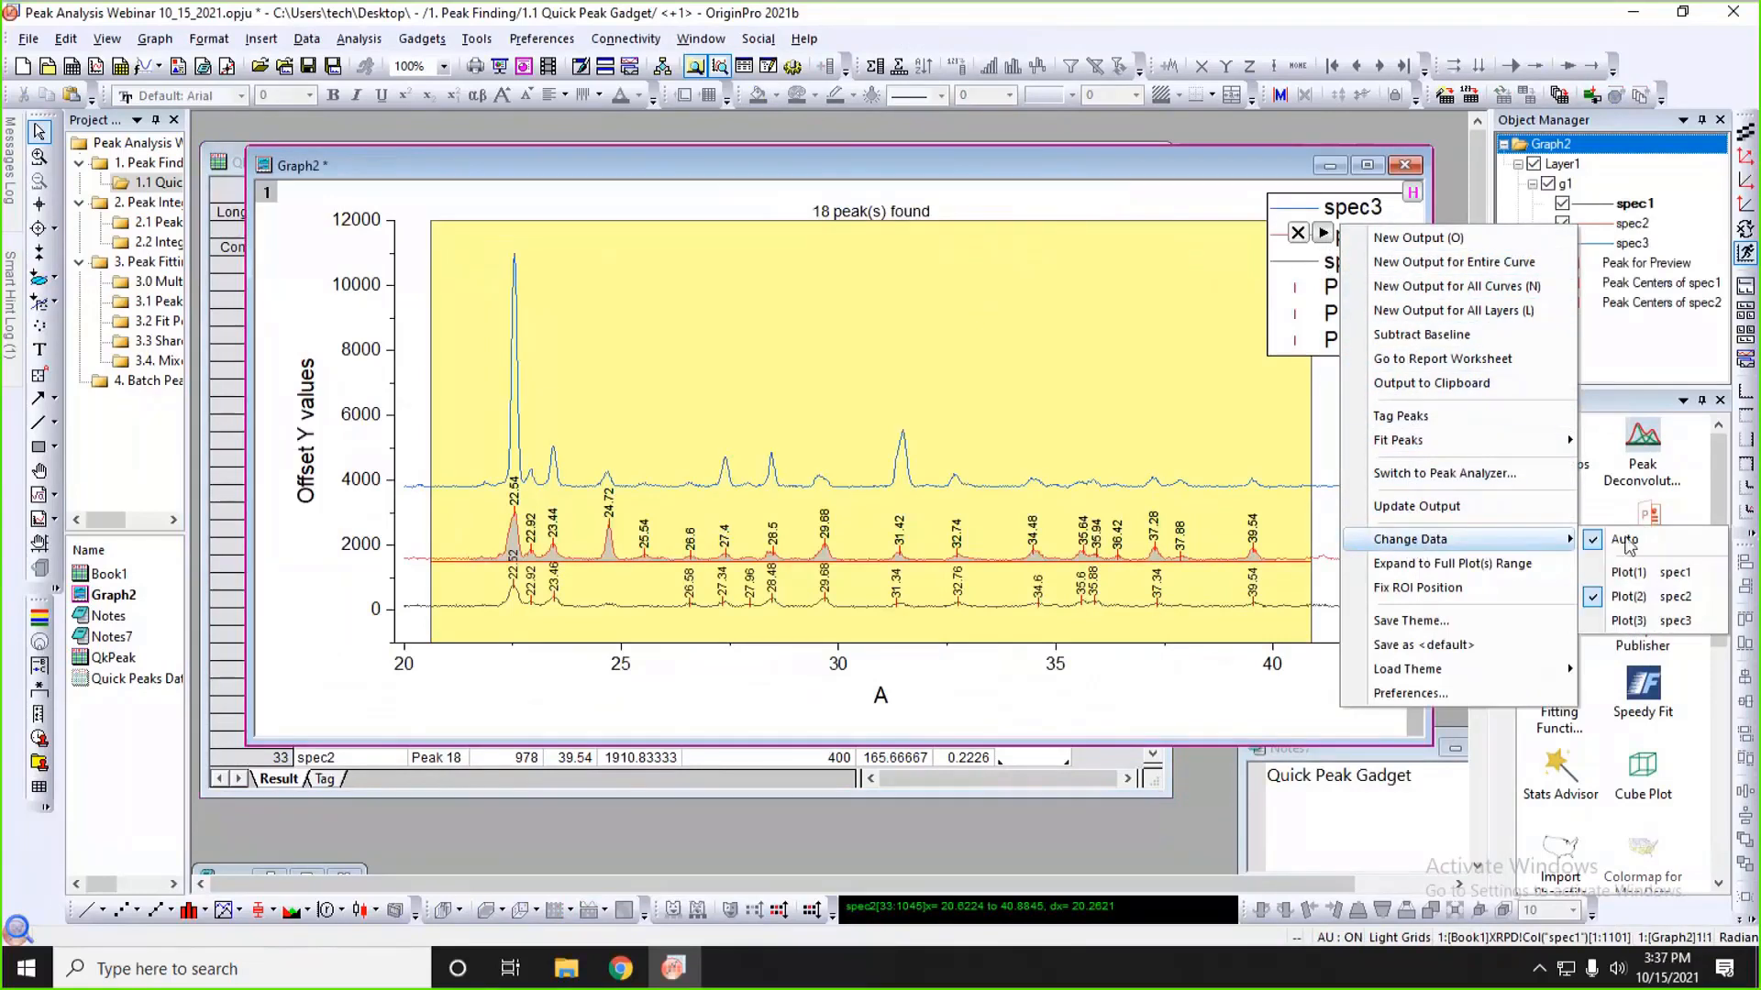
click(1649, 621)
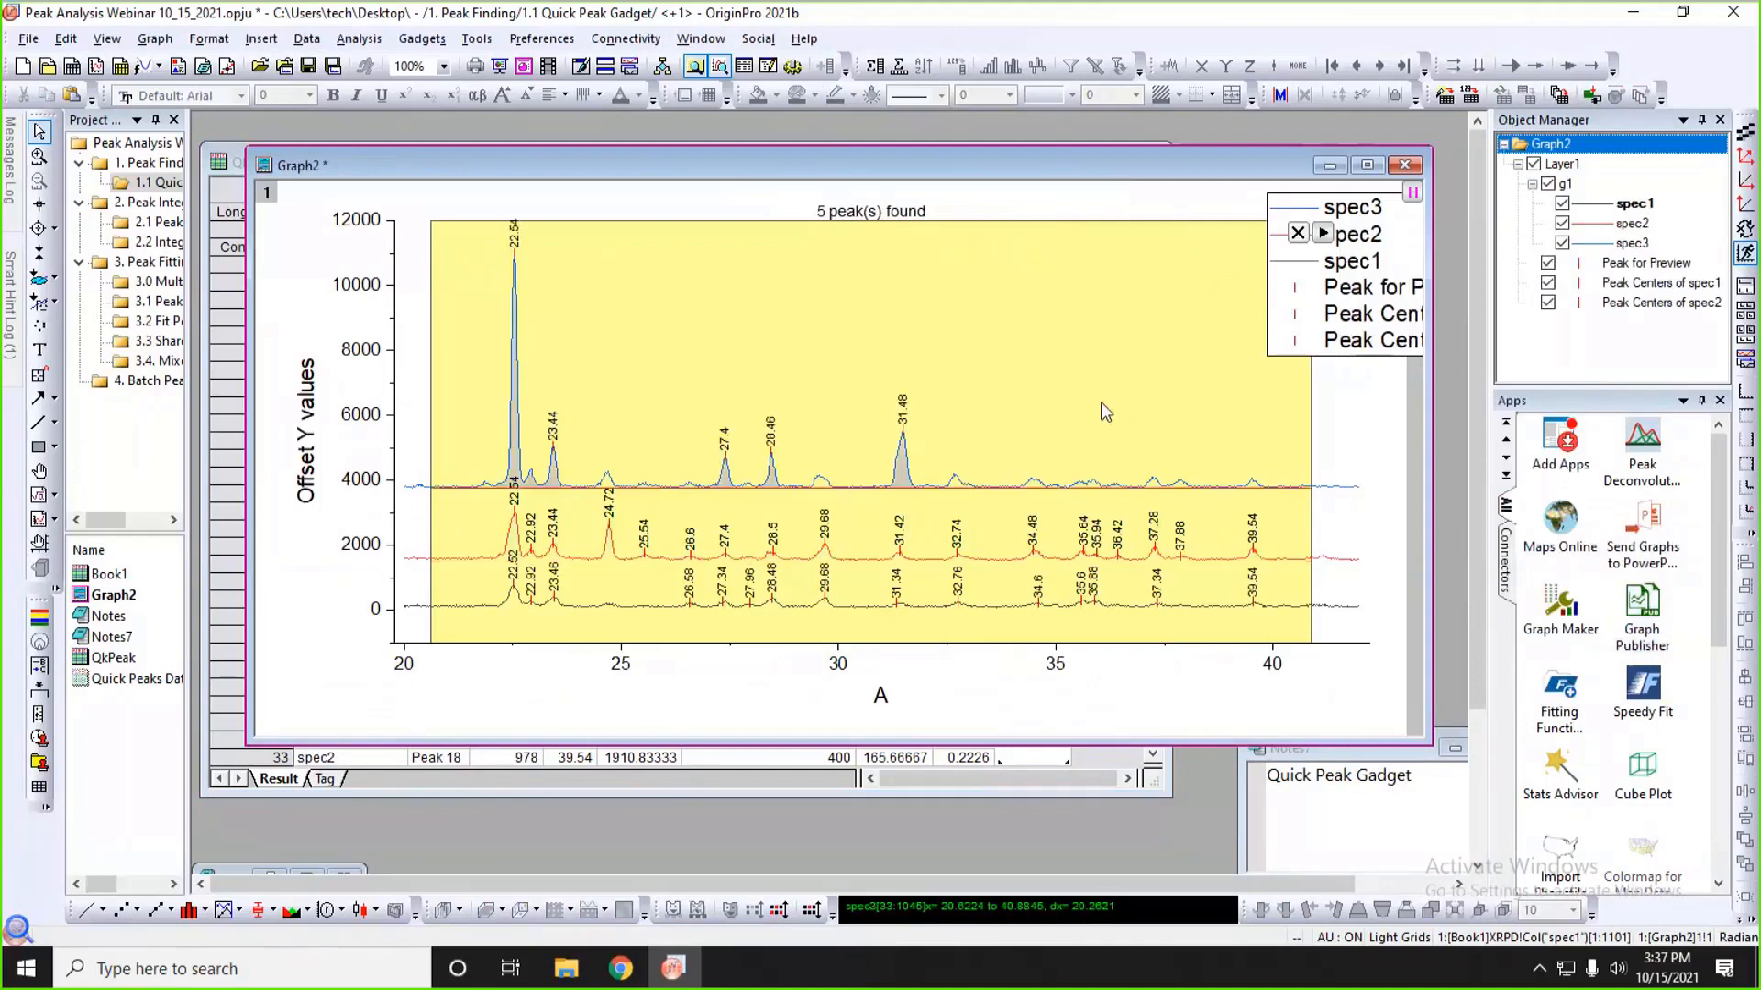
- Set the peak filtering Threshold Height to 5% for the spec3 curve and accept the preferences
double_click(935, 328)
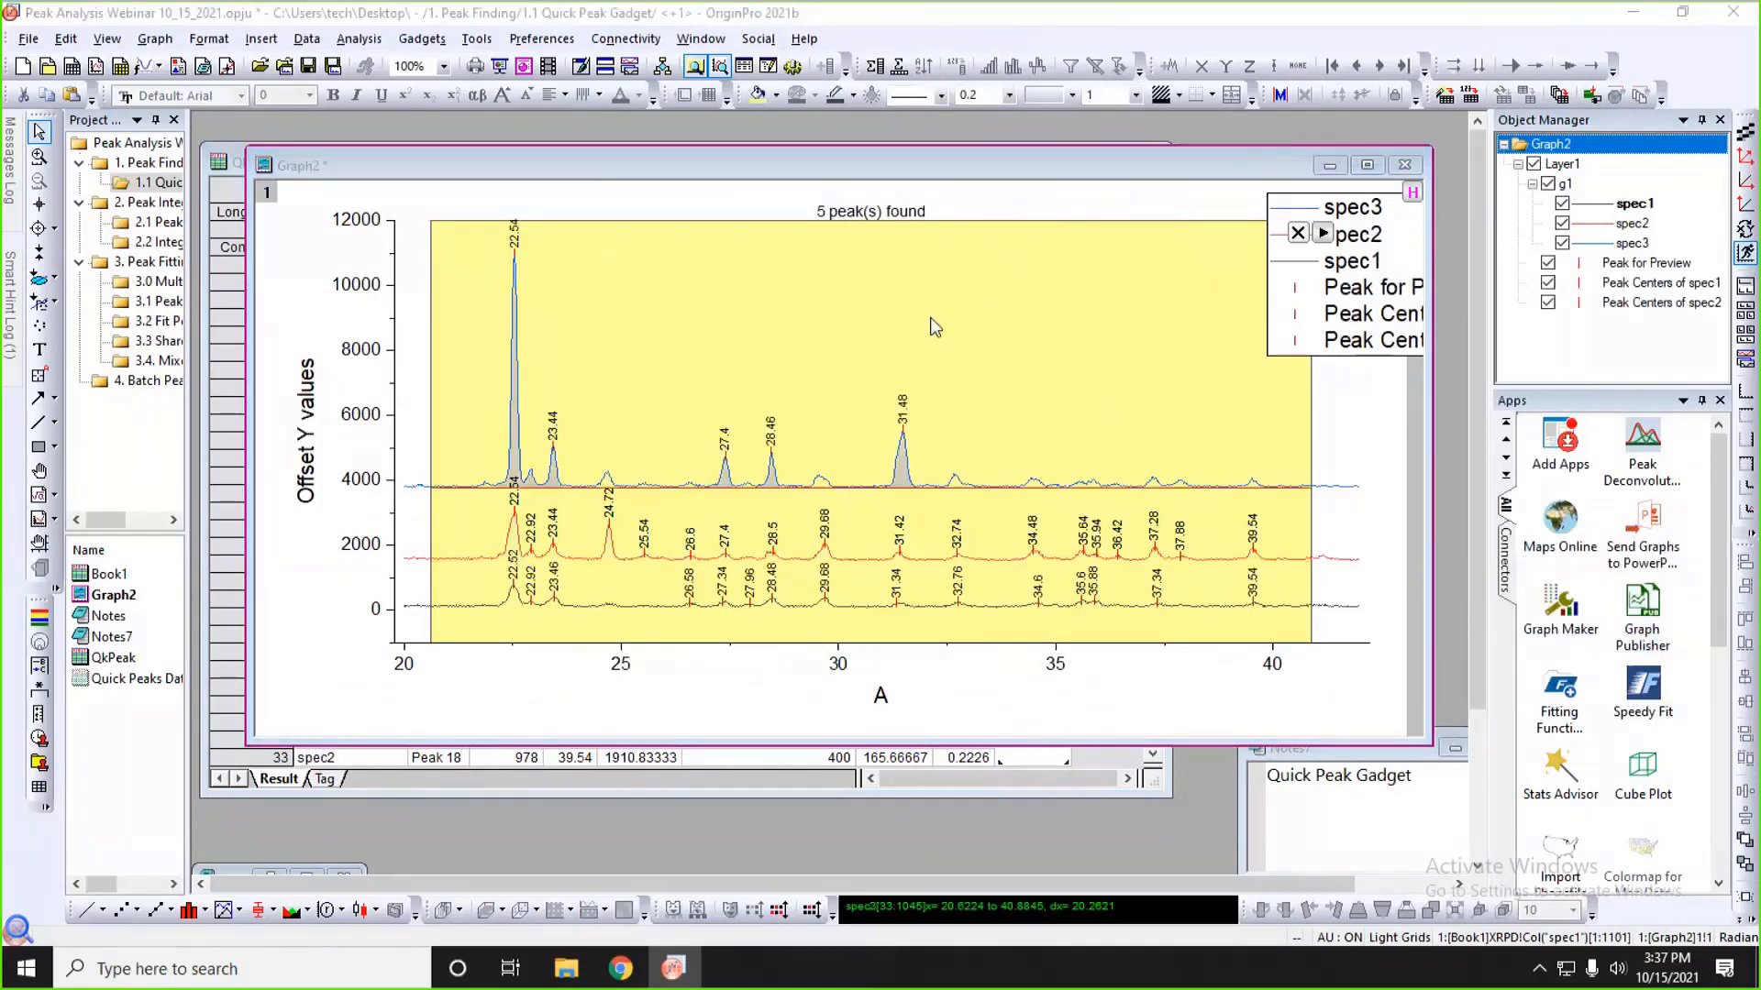
drag(834, 433, 752, 431)
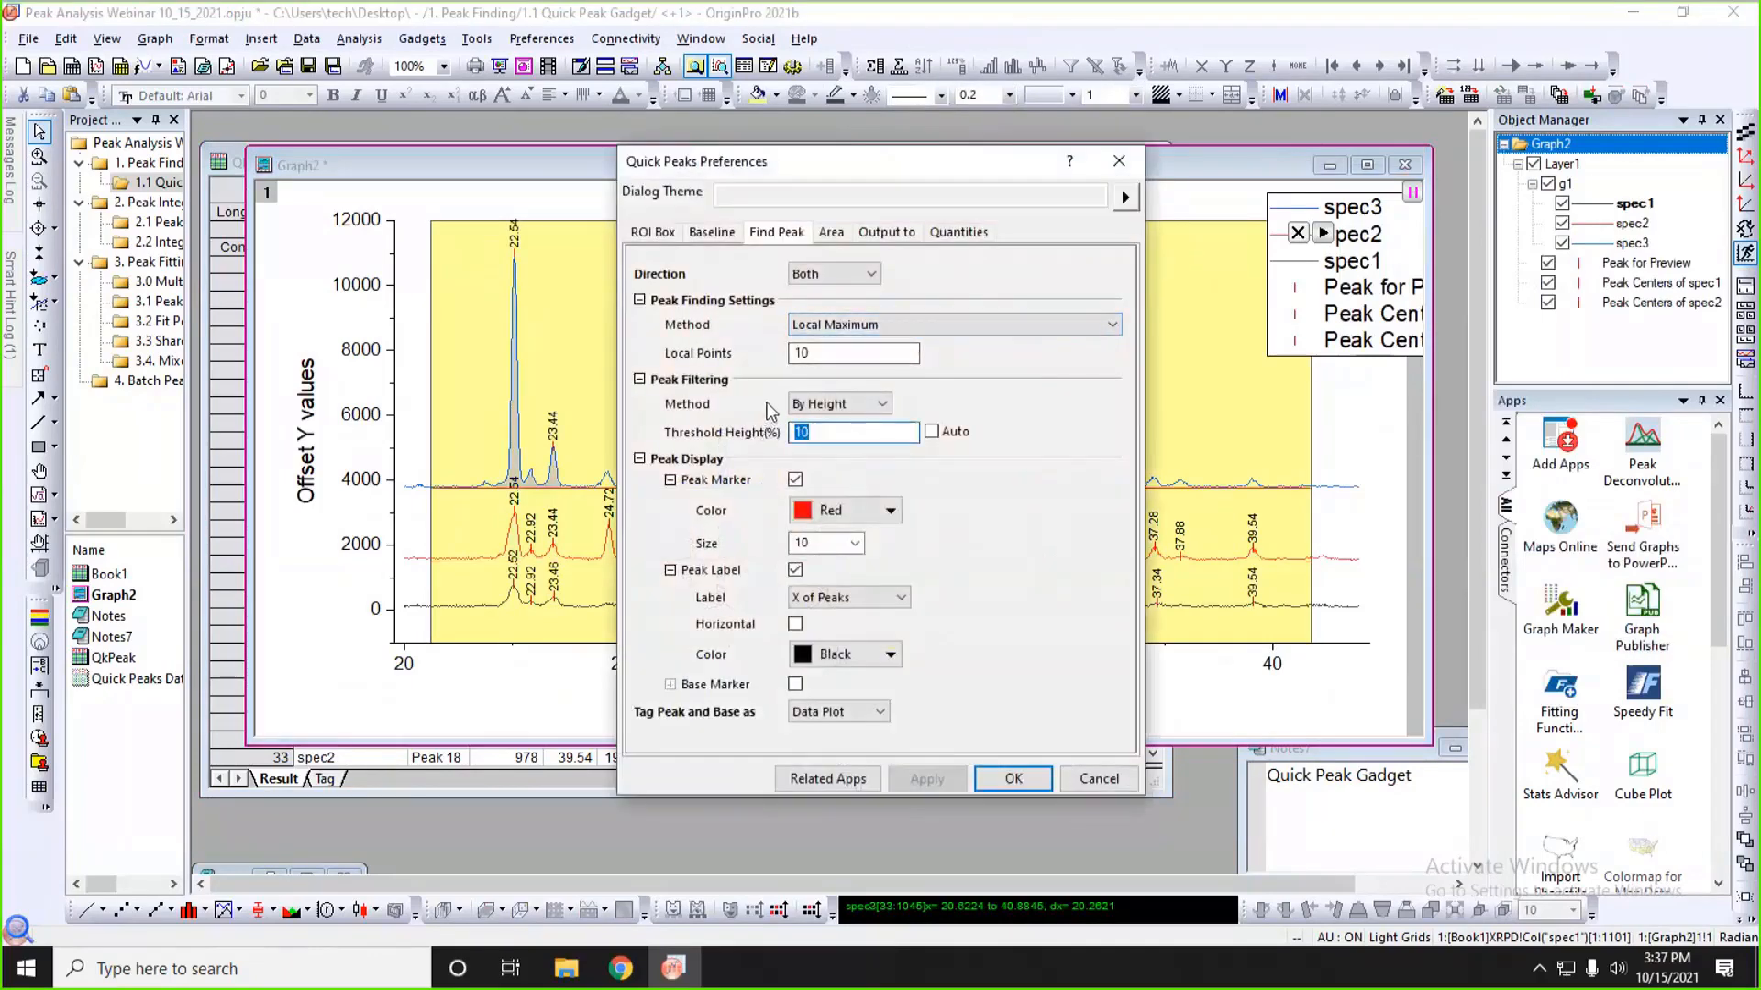
text(5)
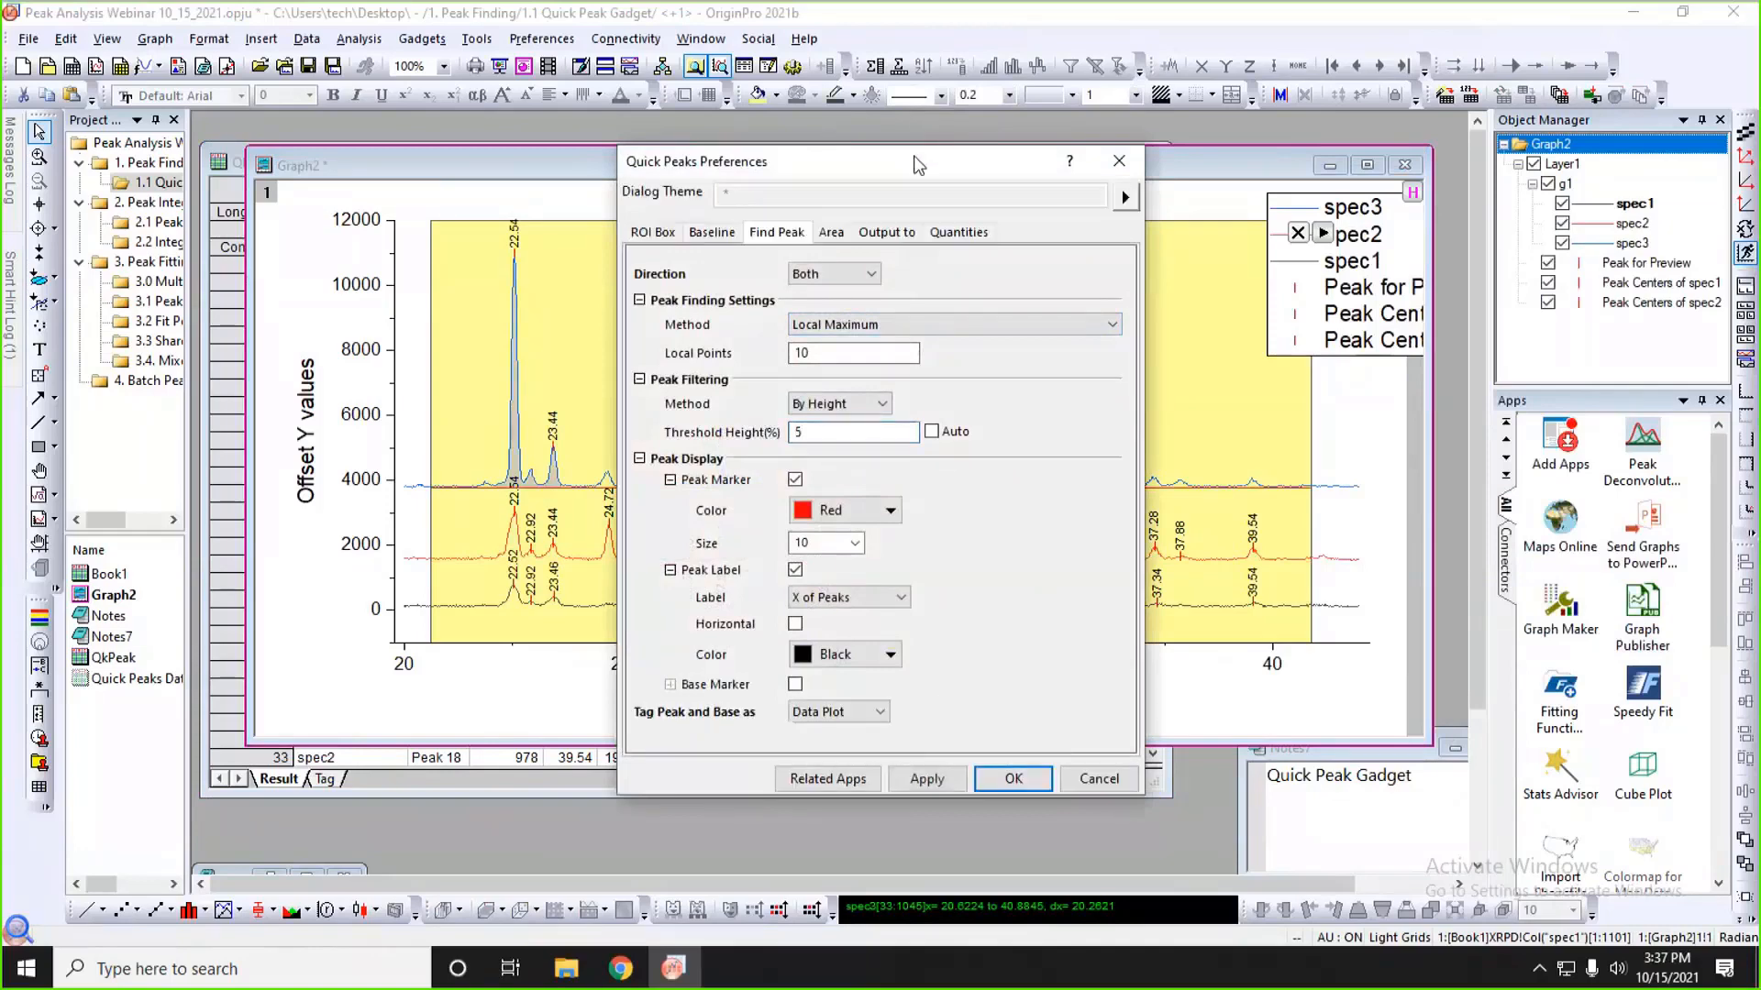
drag(912, 156, 1219, 129)
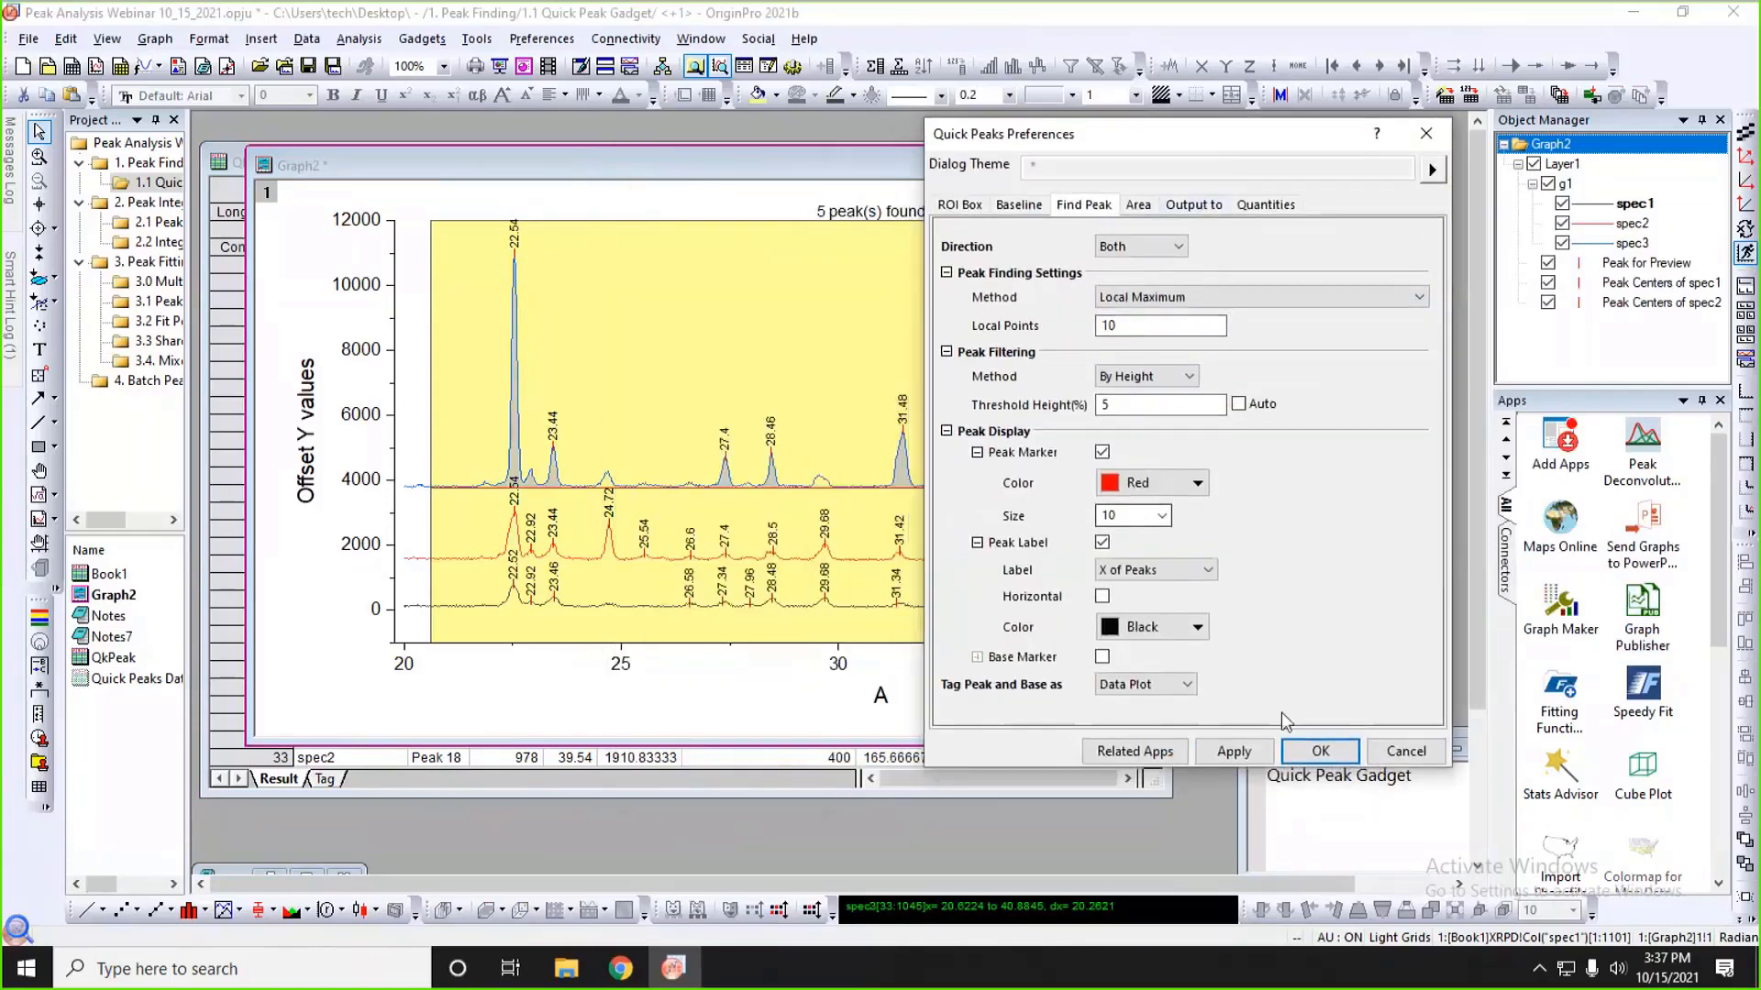
click(1234, 751)
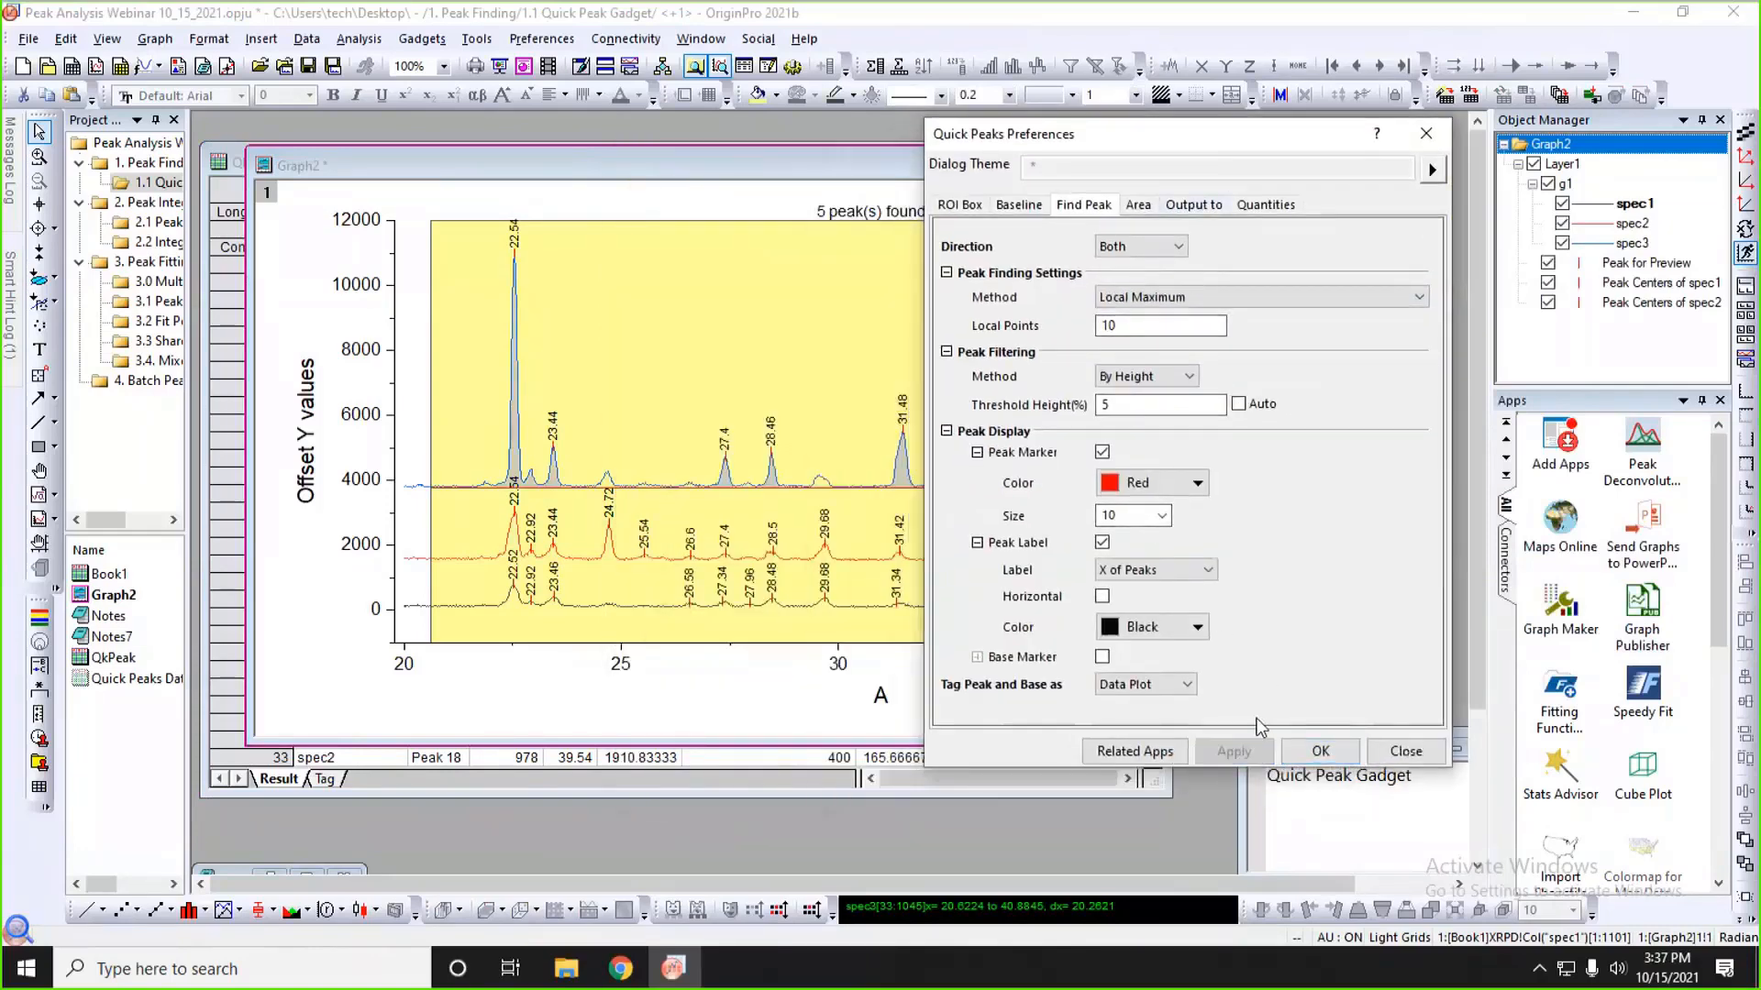
click(1321, 751)
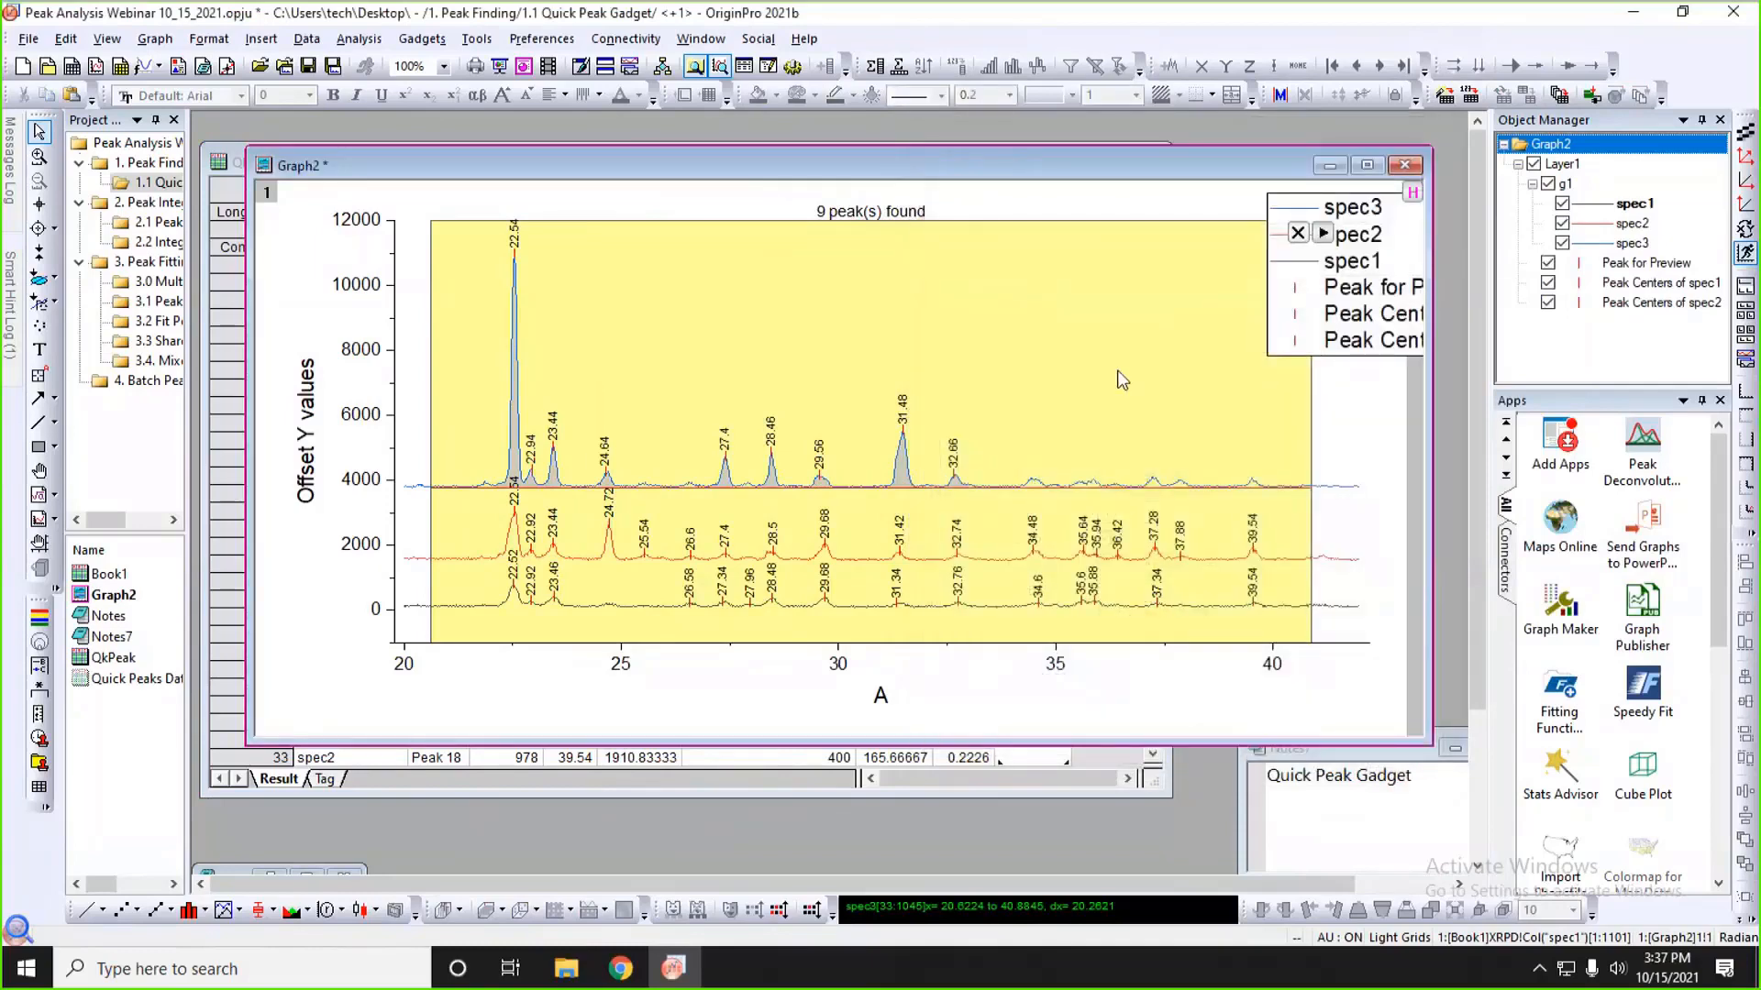
- Output the spec3 peak results and examine the appended heights, areas and baseline info in the QkPeak result worksheet
click(1323, 233)
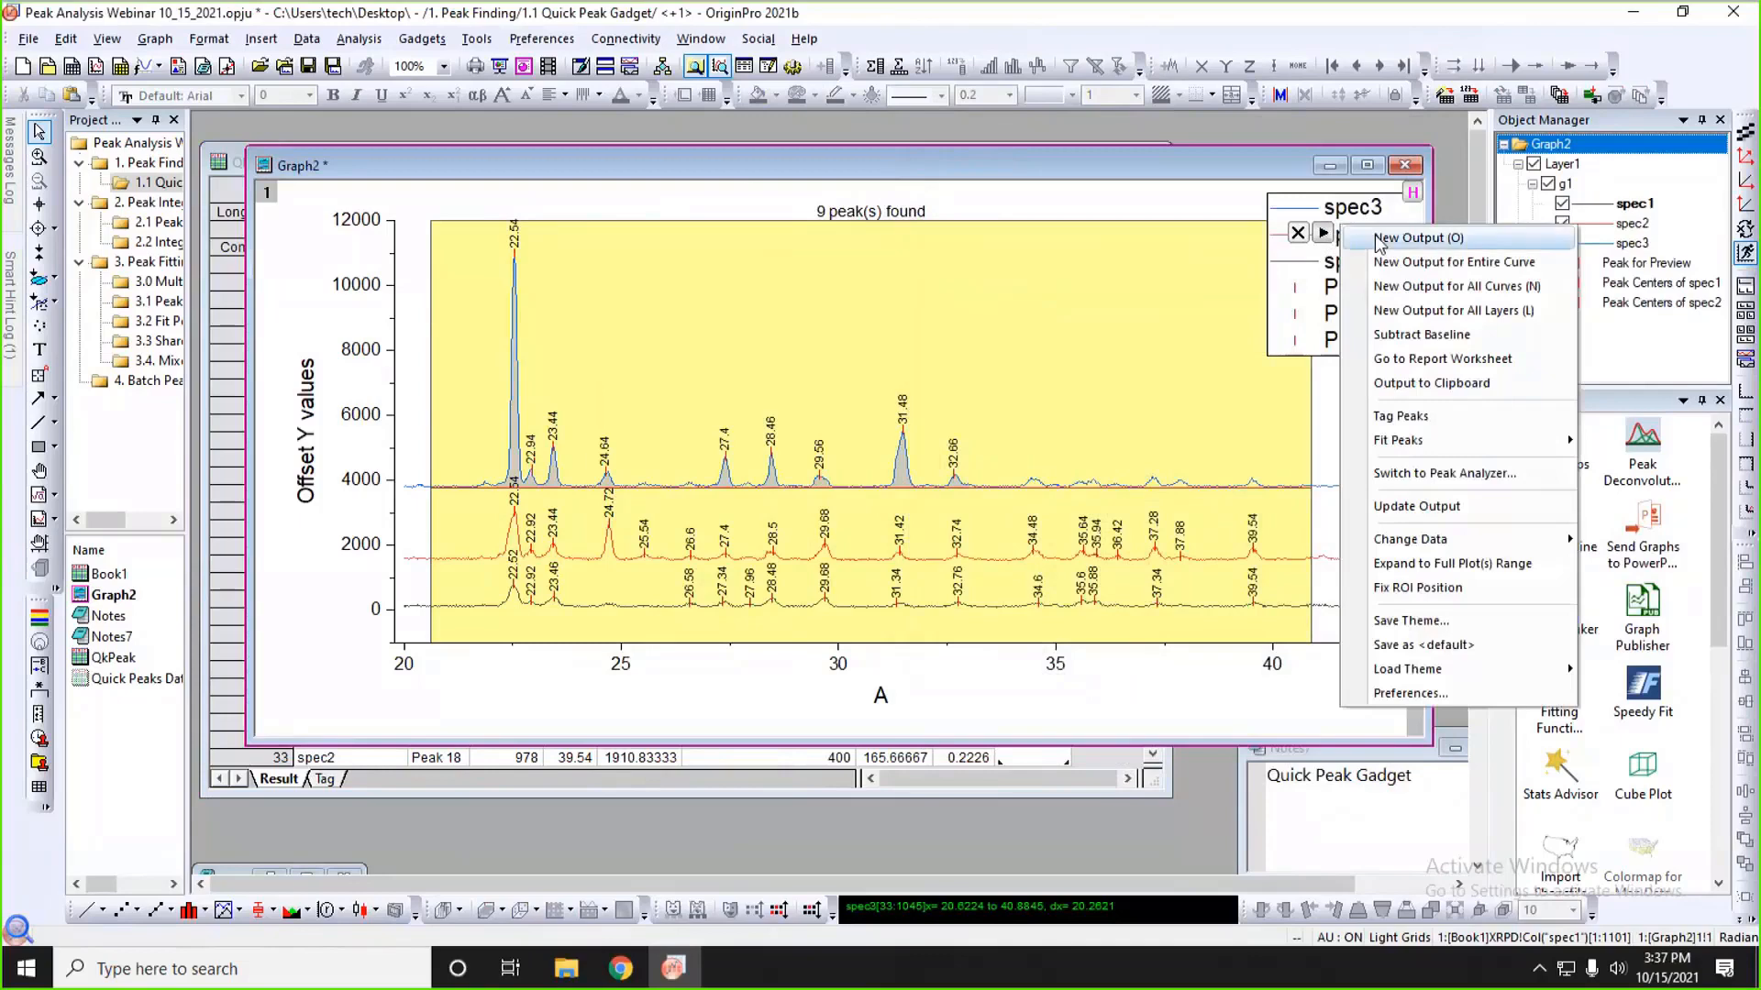
click(1379, 240)
drag(681, 172, 874, 183)
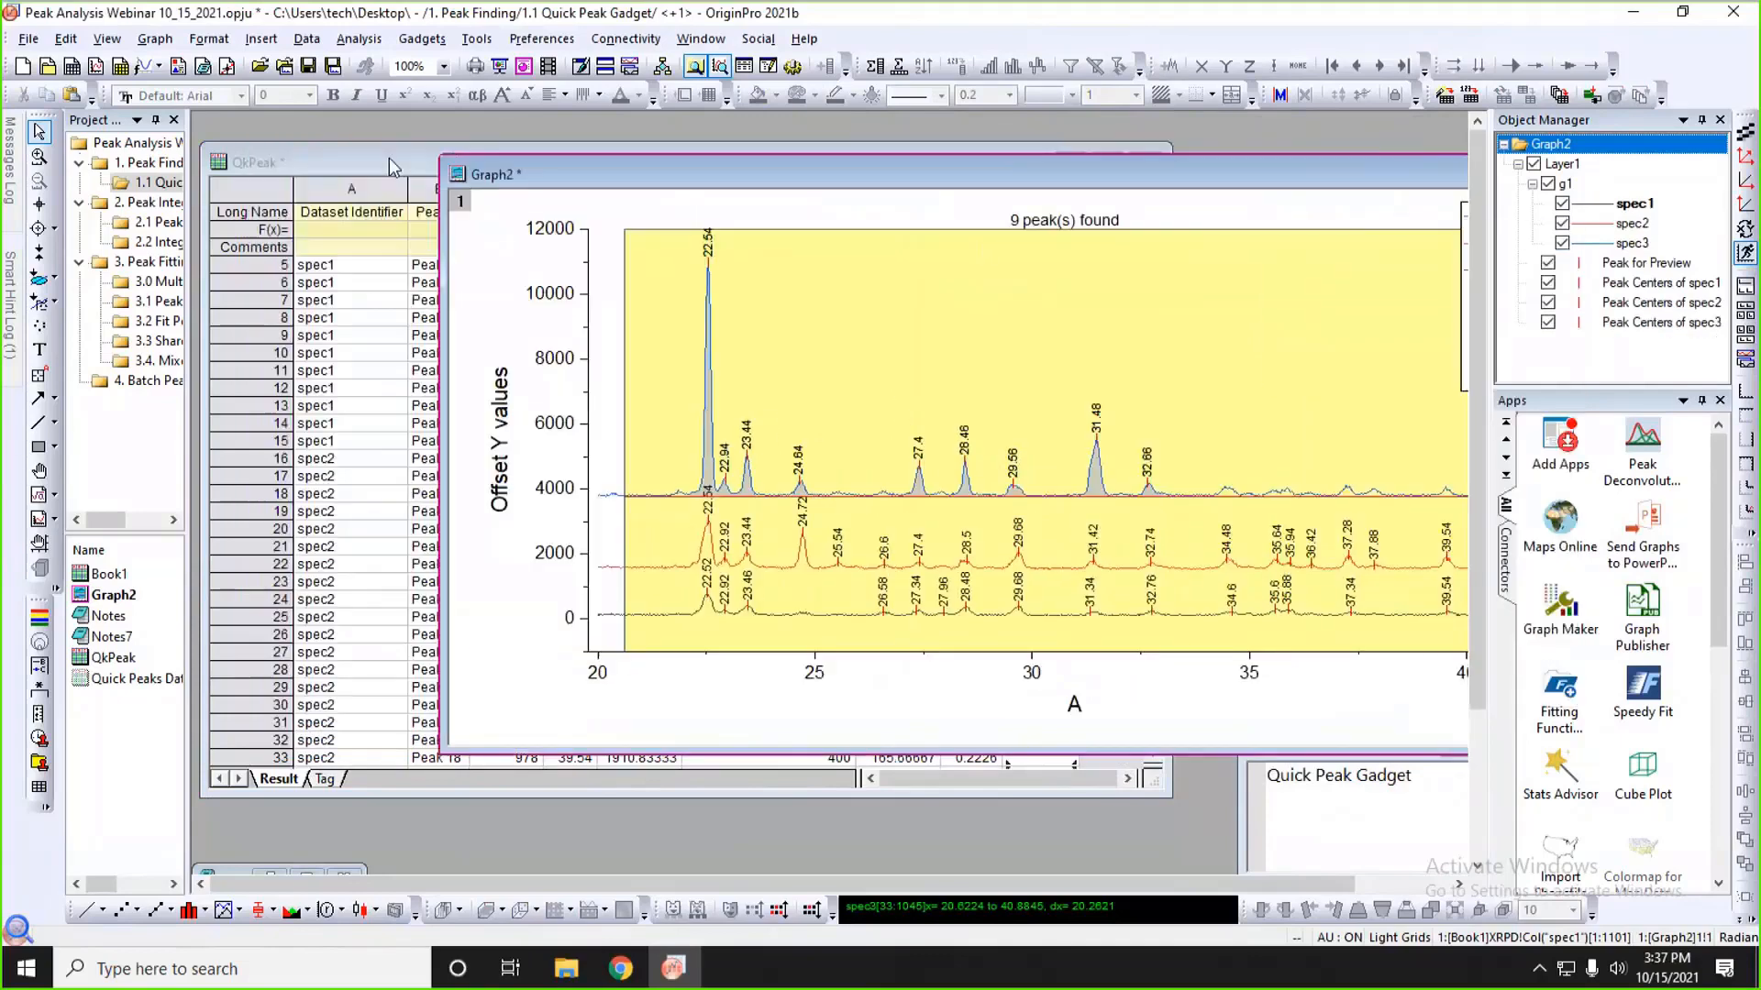
click(389, 157)
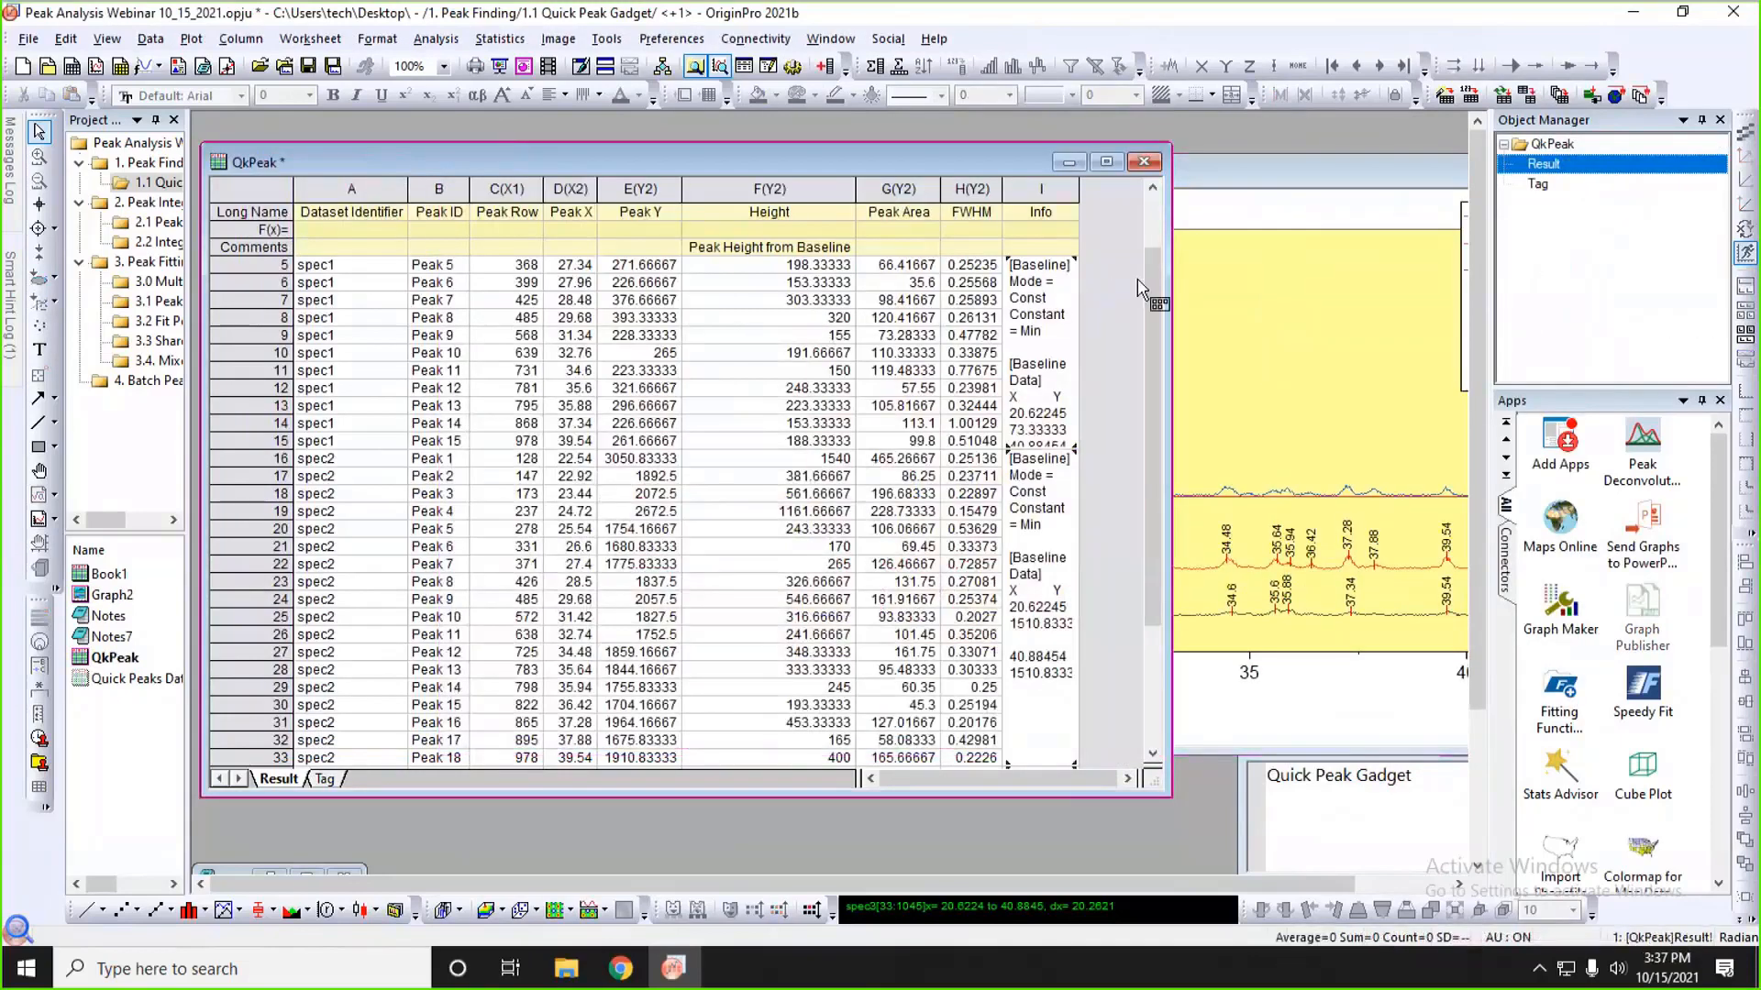
scroll(1143, 277, down, 3)
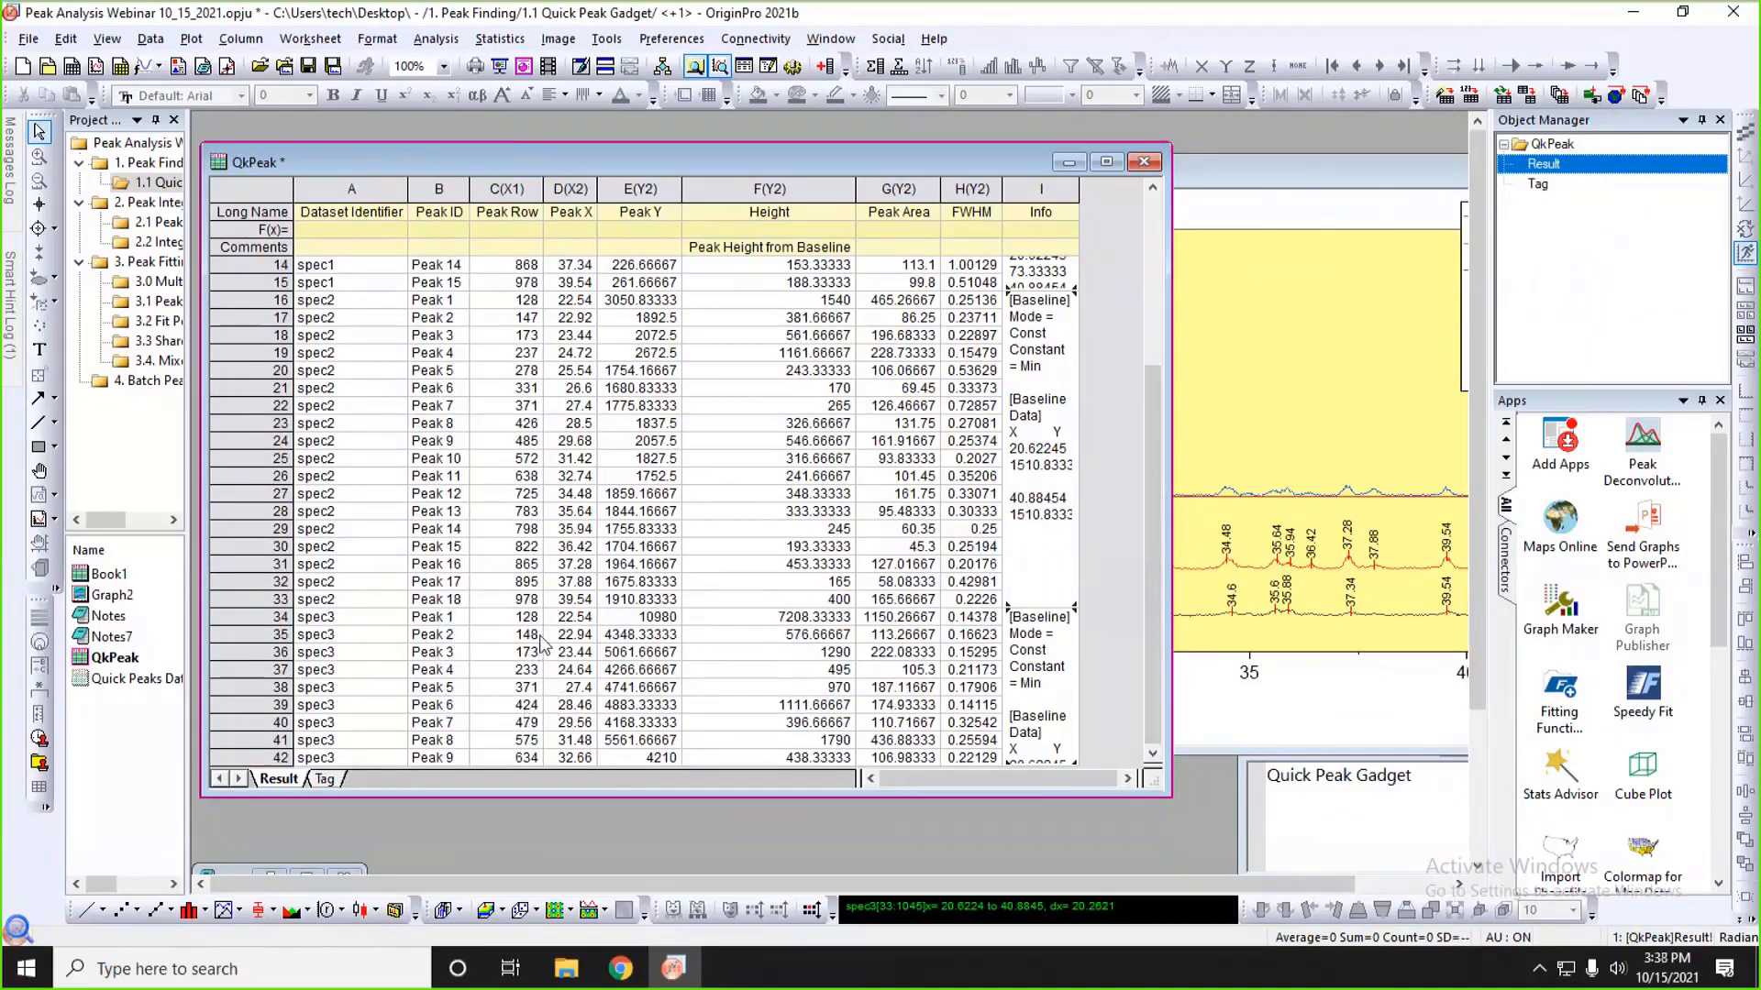
drag(536, 619, 661, 741)
click(768, 621)
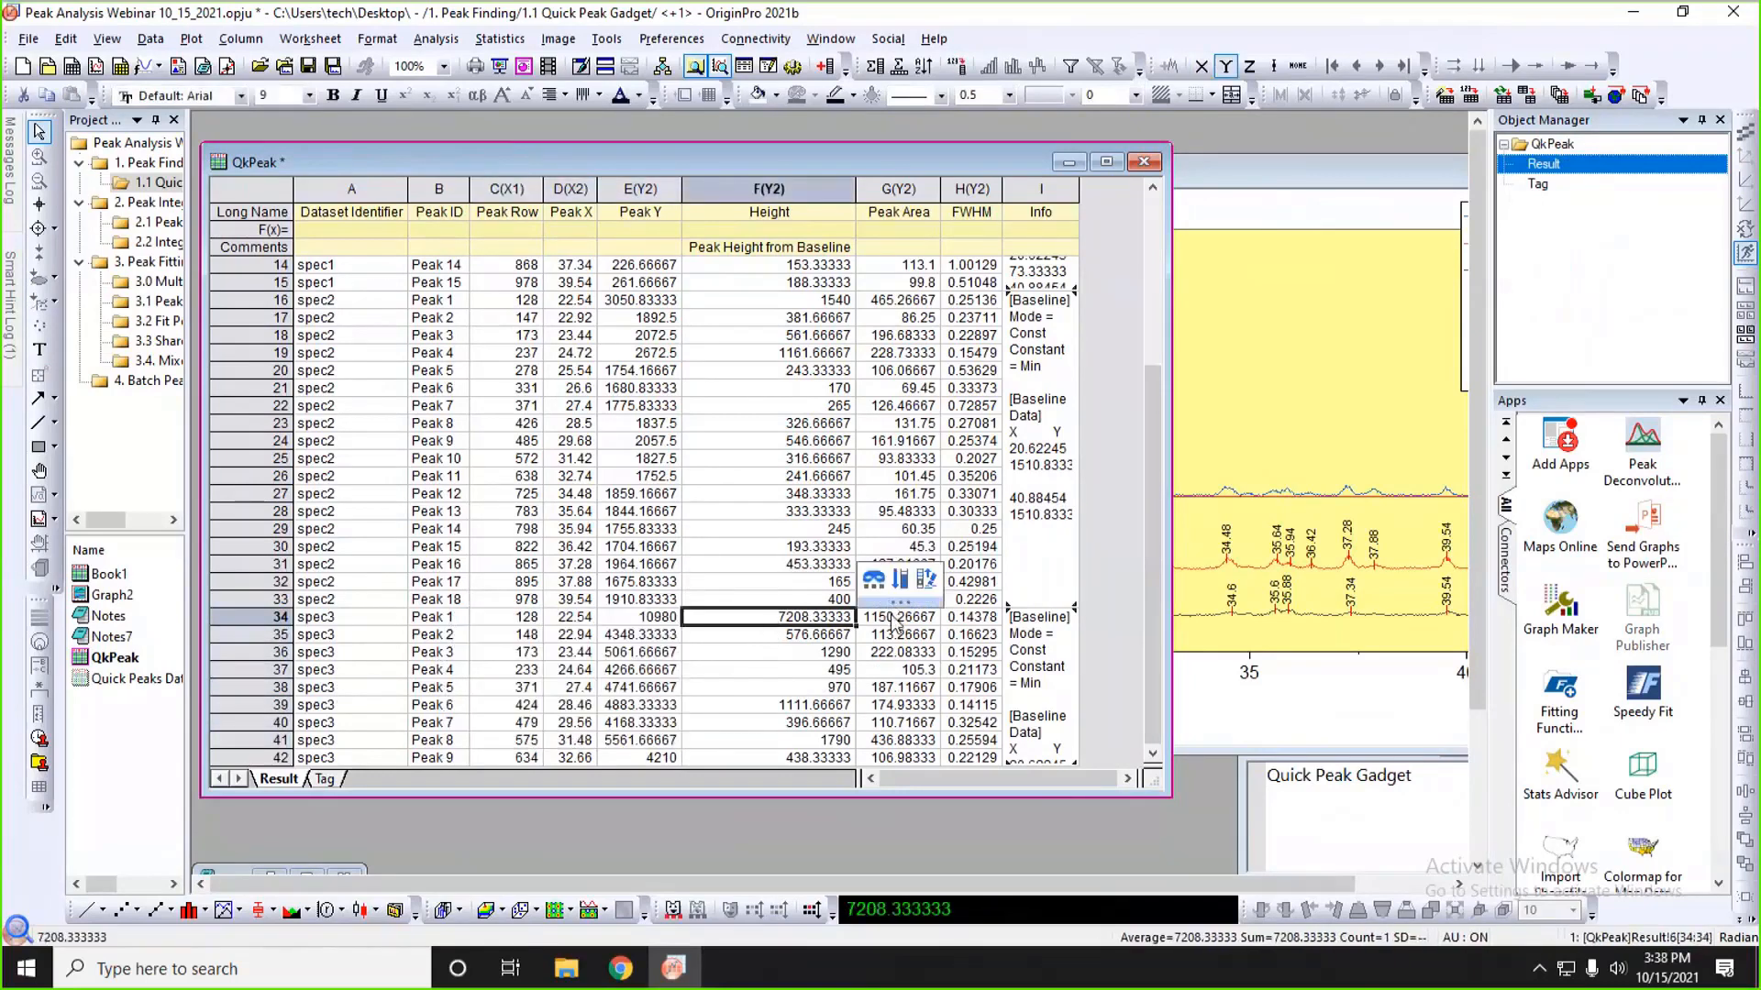
click(1110, 601)
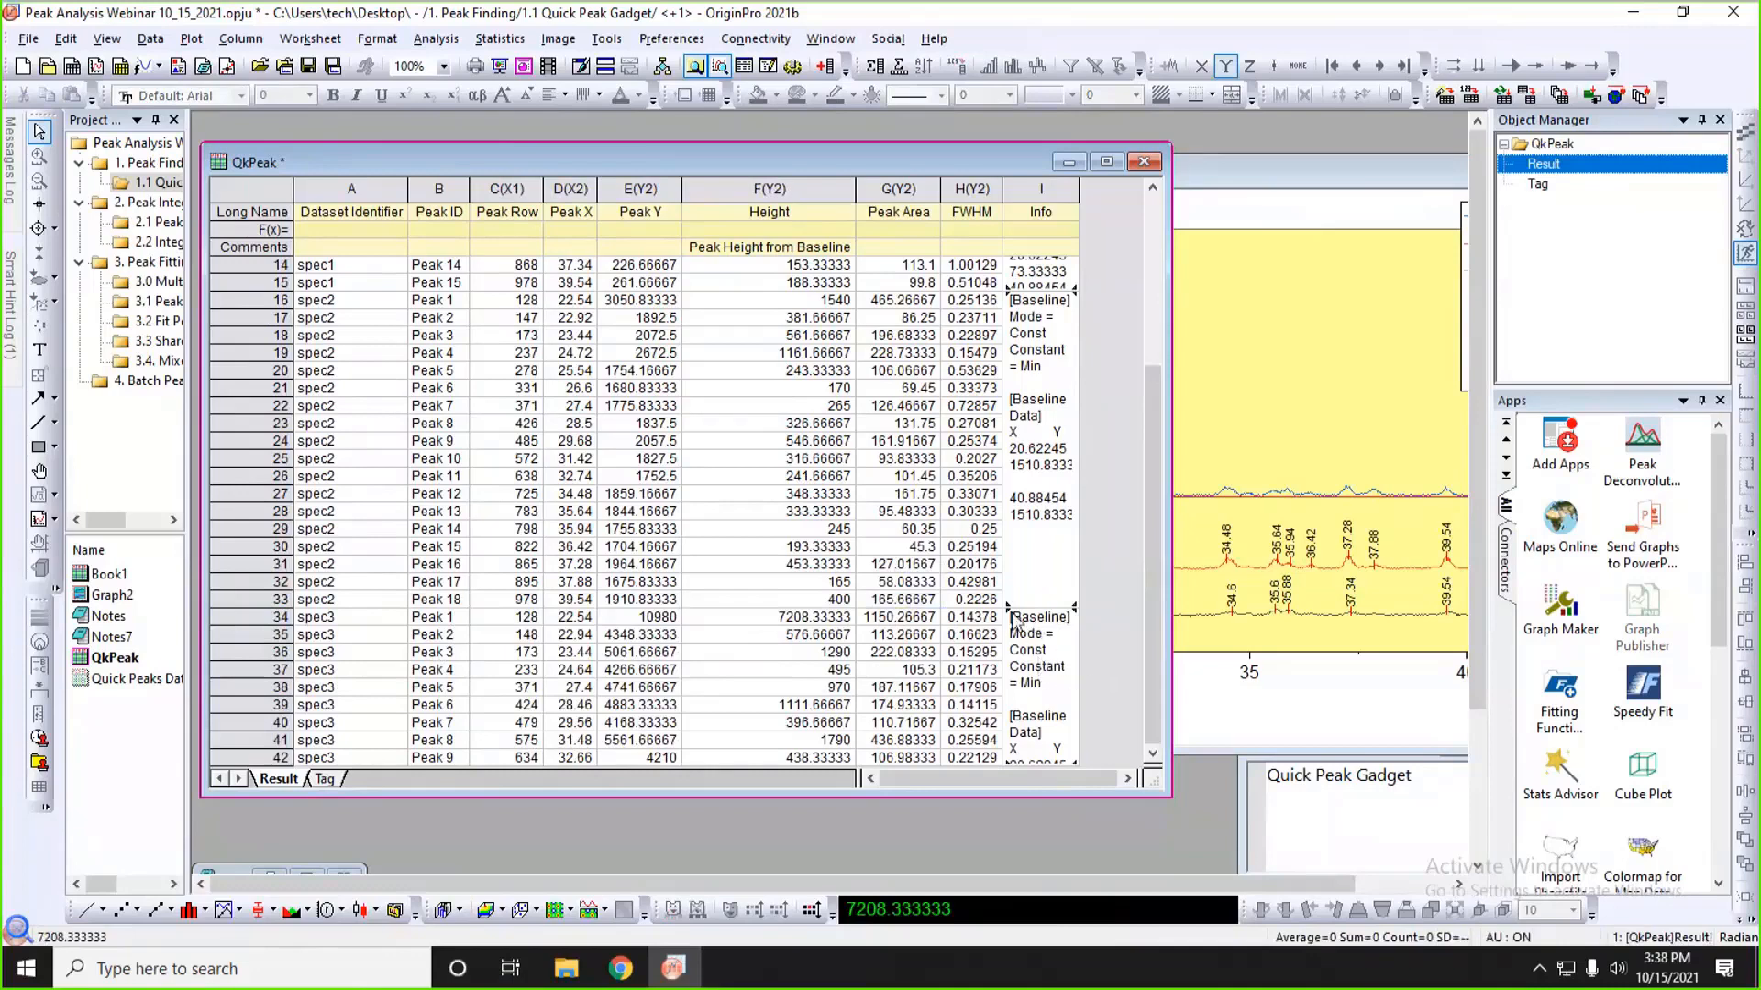
- Widen the Project Explorer to open the 2.1 Peak Intergration folder, and reposition and shrink the Graph1B window in the workspace
drag(362, 158, 496, 159)
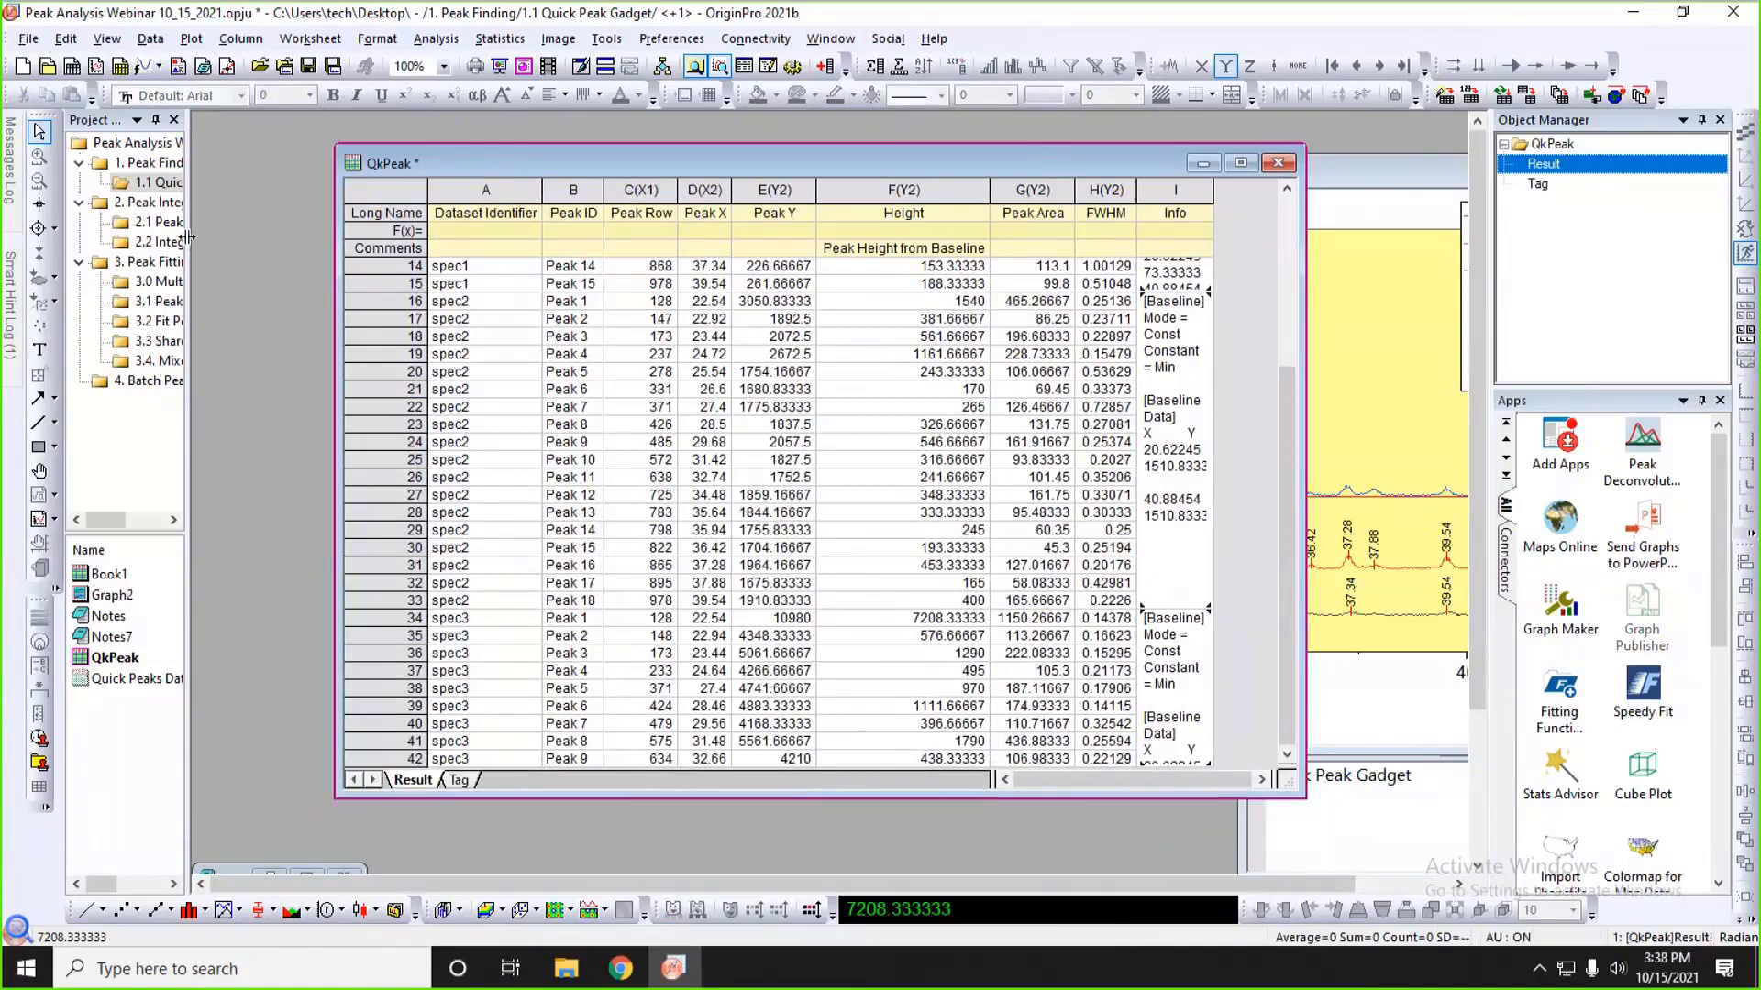
drag(187, 238, 294, 240)
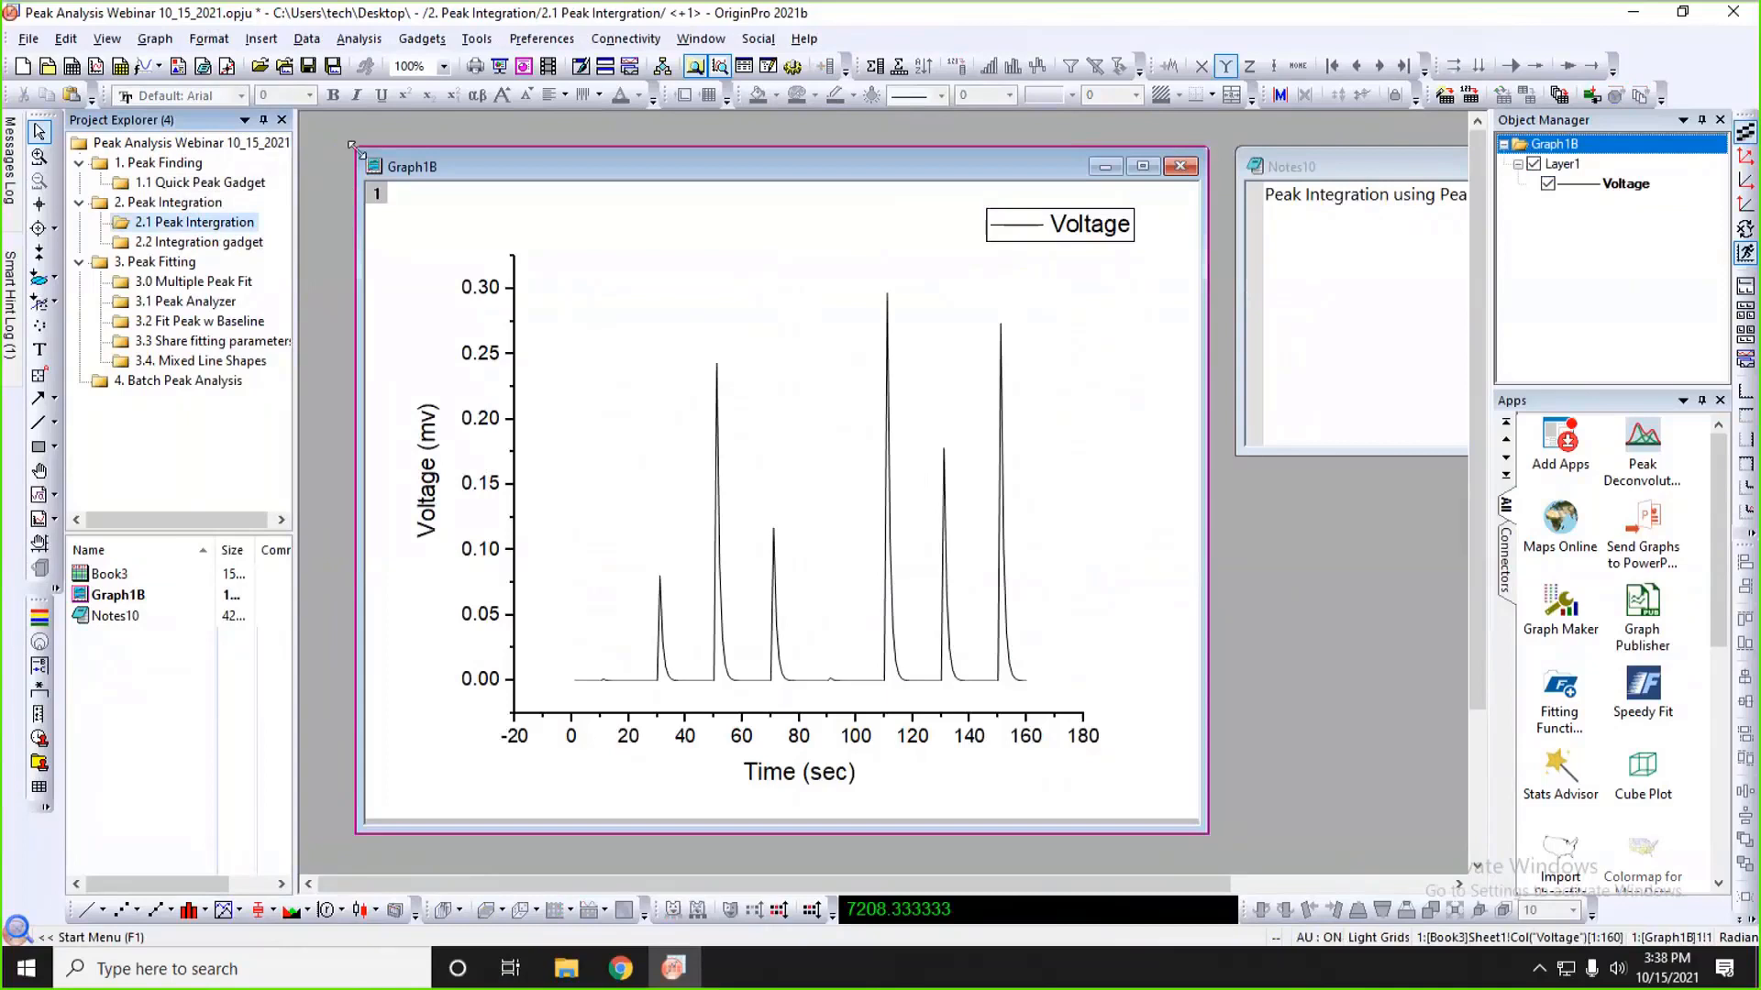
drag(351, 145, 361, 181)
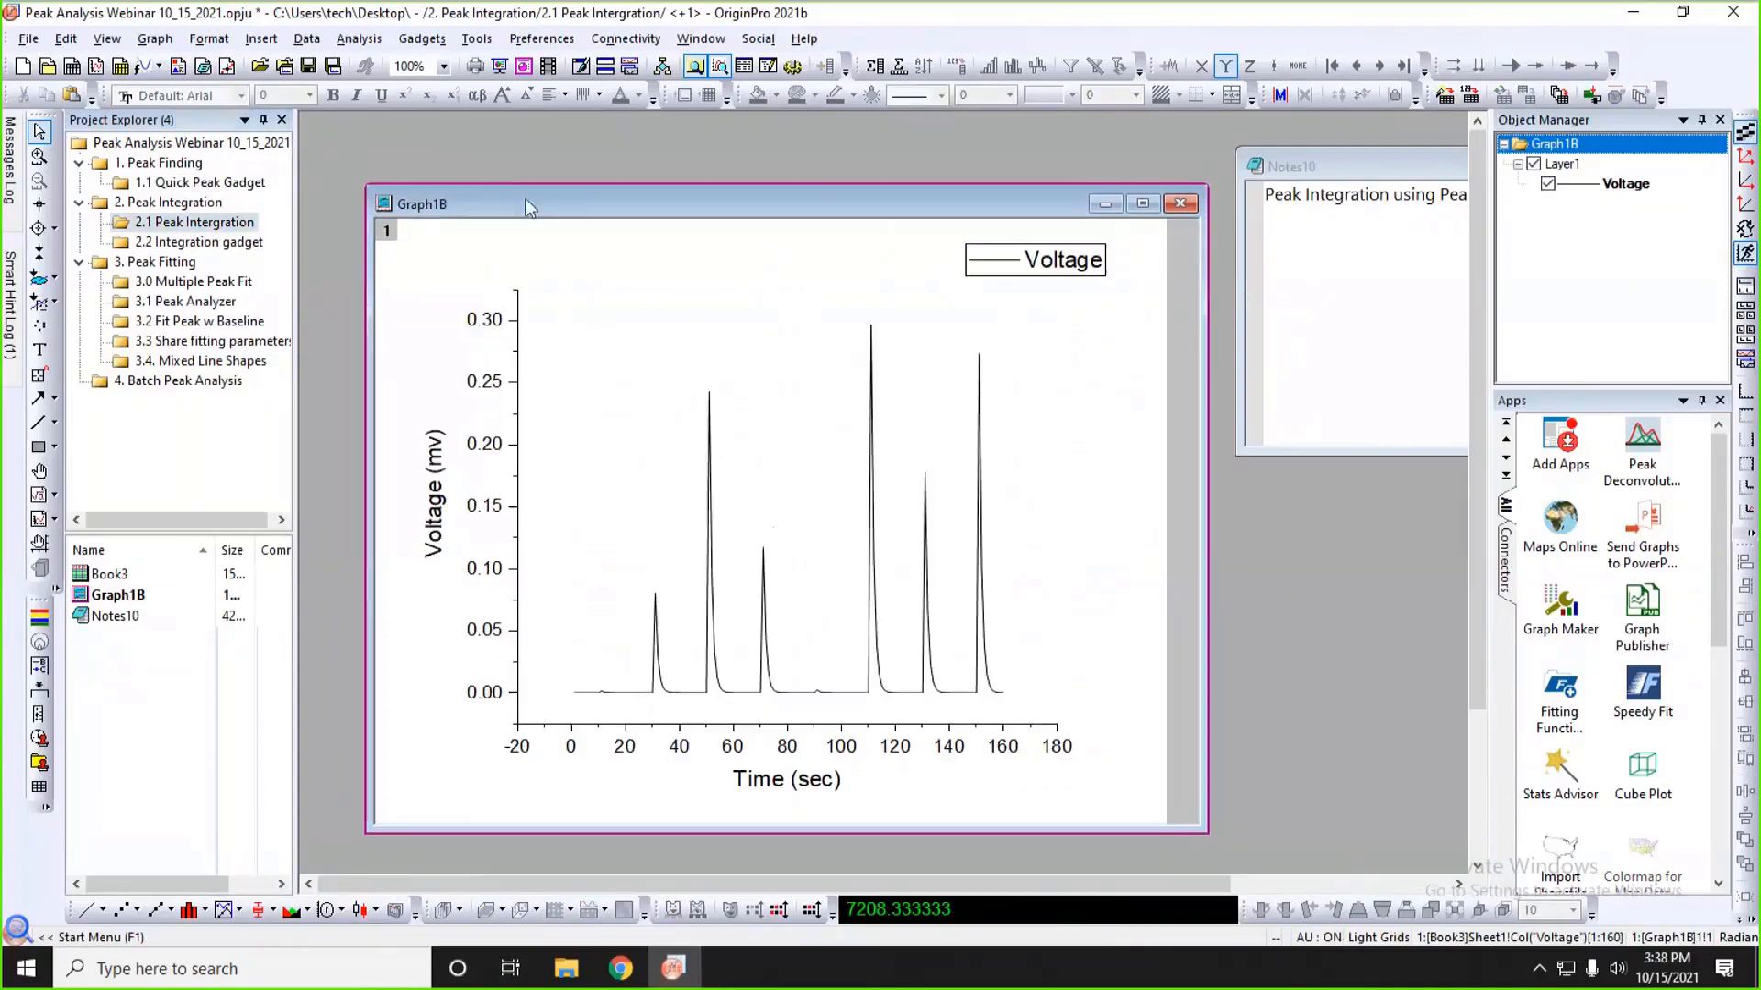
drag(537, 211, 509, 165)
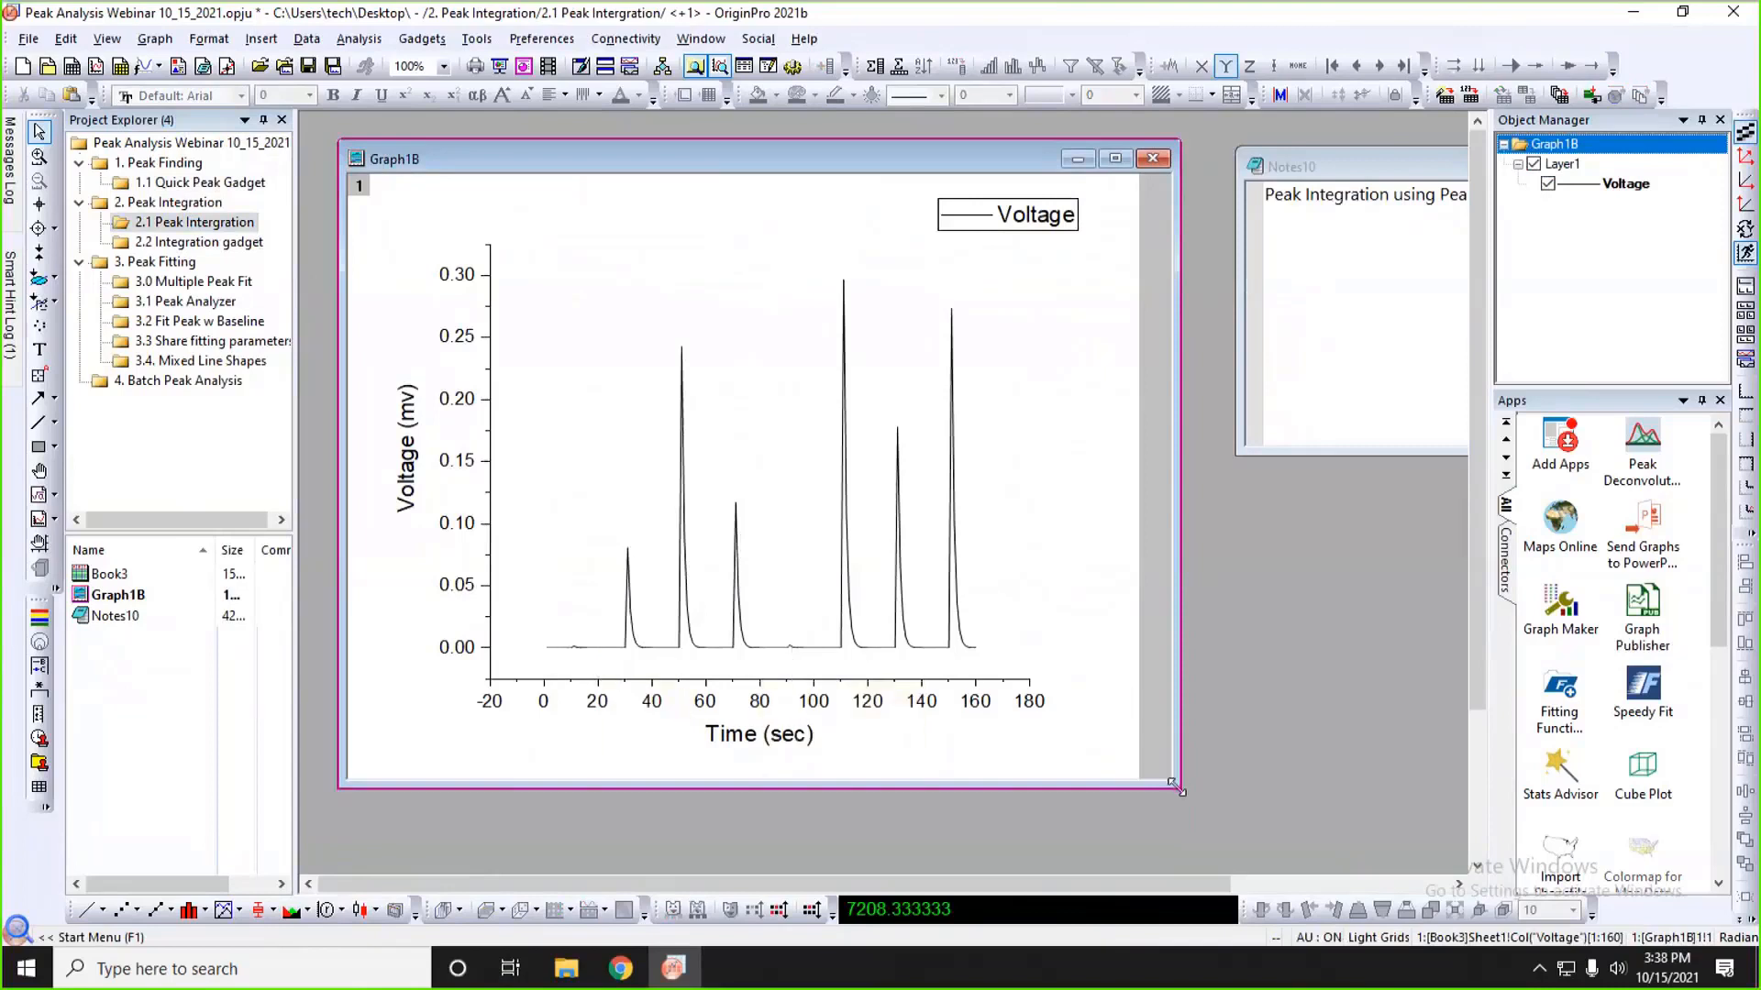
drag(1175, 785, 1158, 794)
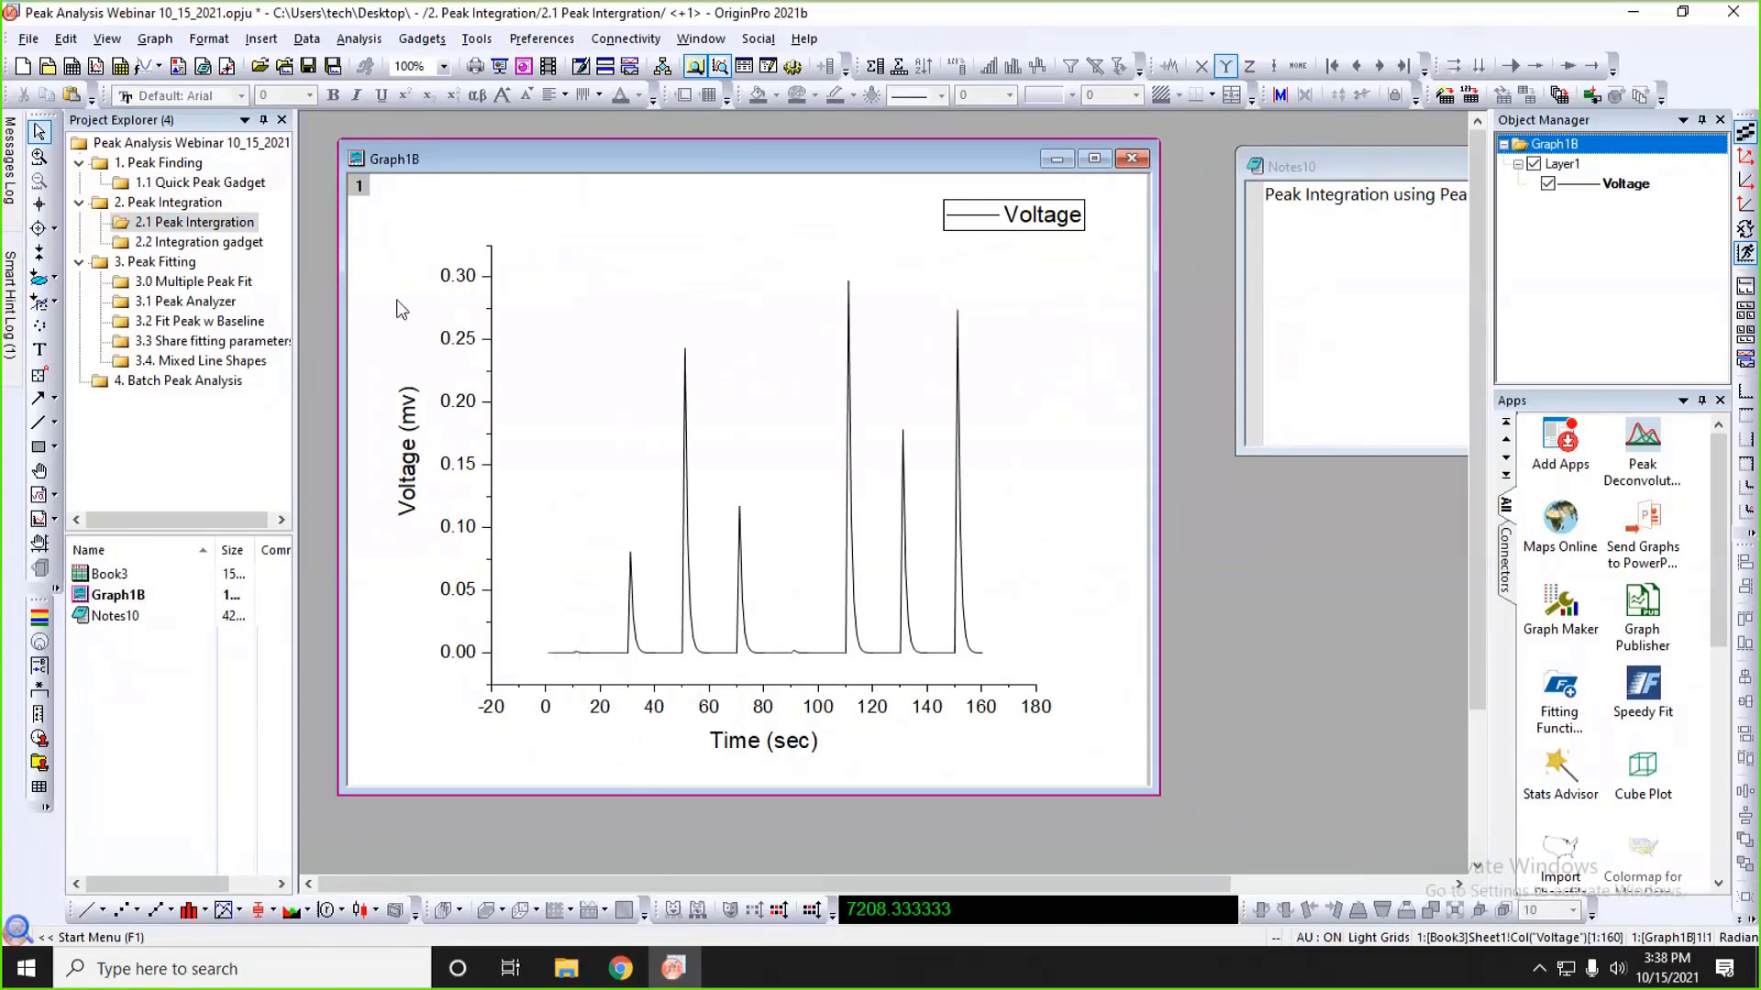
- Open the Peak Analyzer dialog for the Voltage curve in Graph1B and move it clear of the preview graph
click(358, 41)
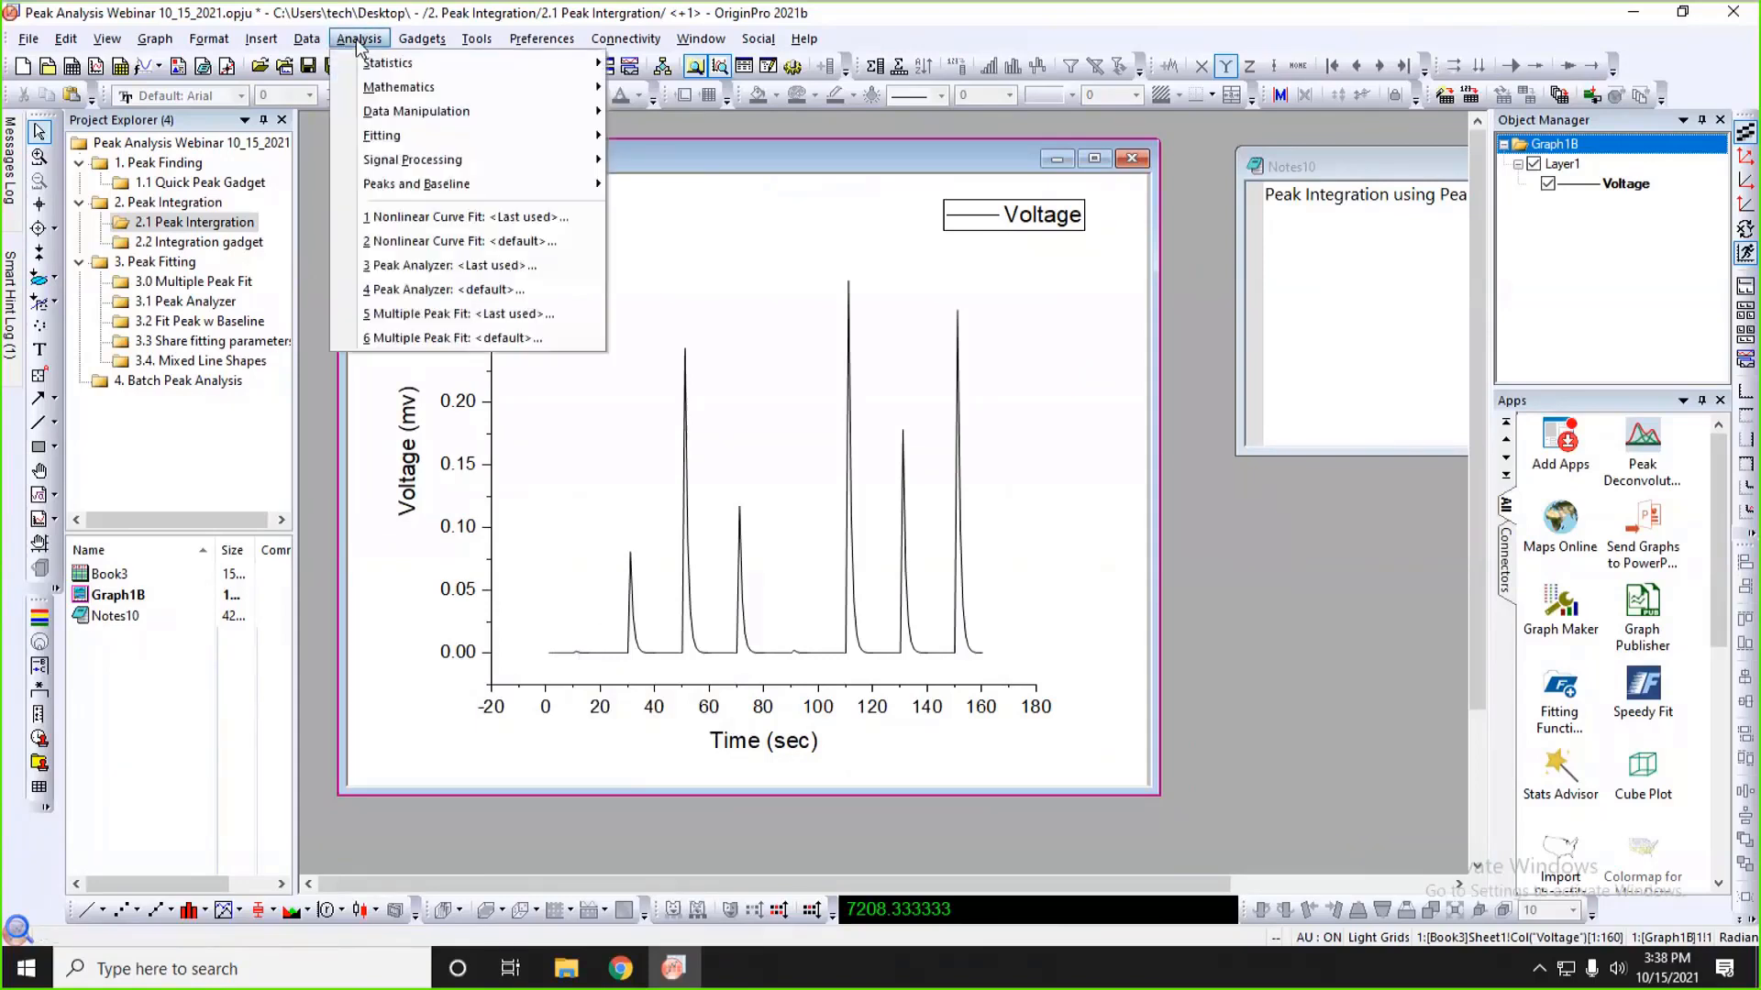
mouse_move(381, 190)
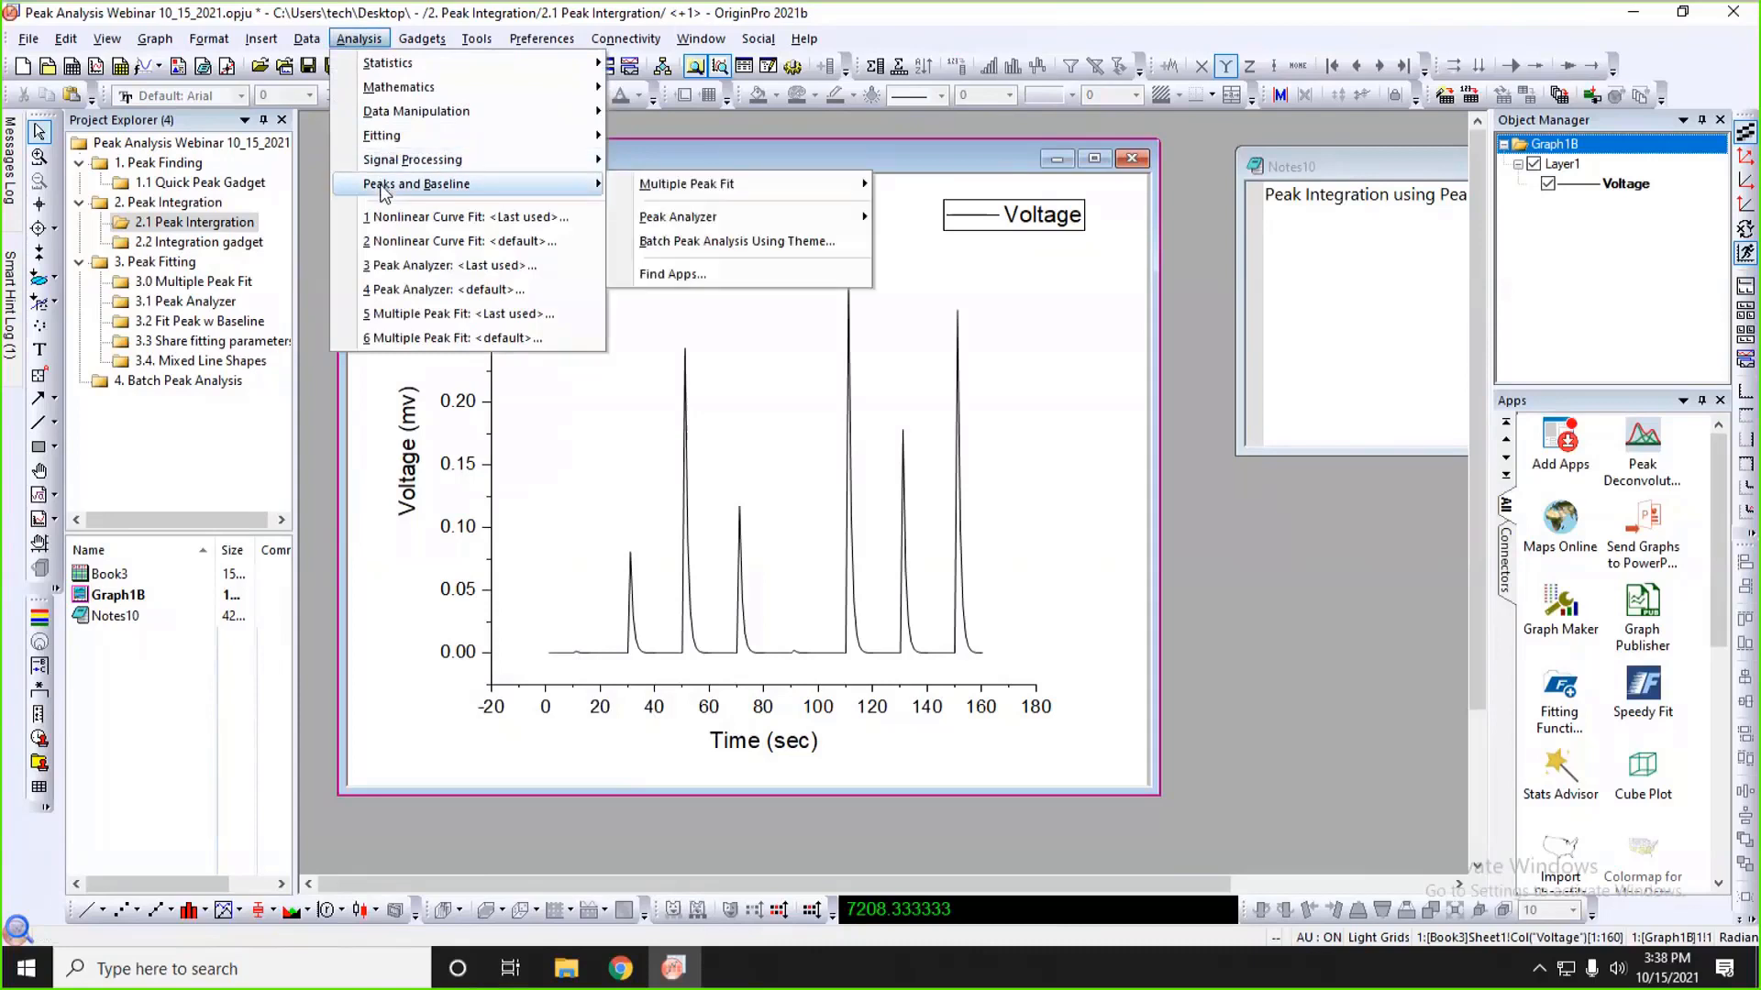
mouse_move(695, 221)
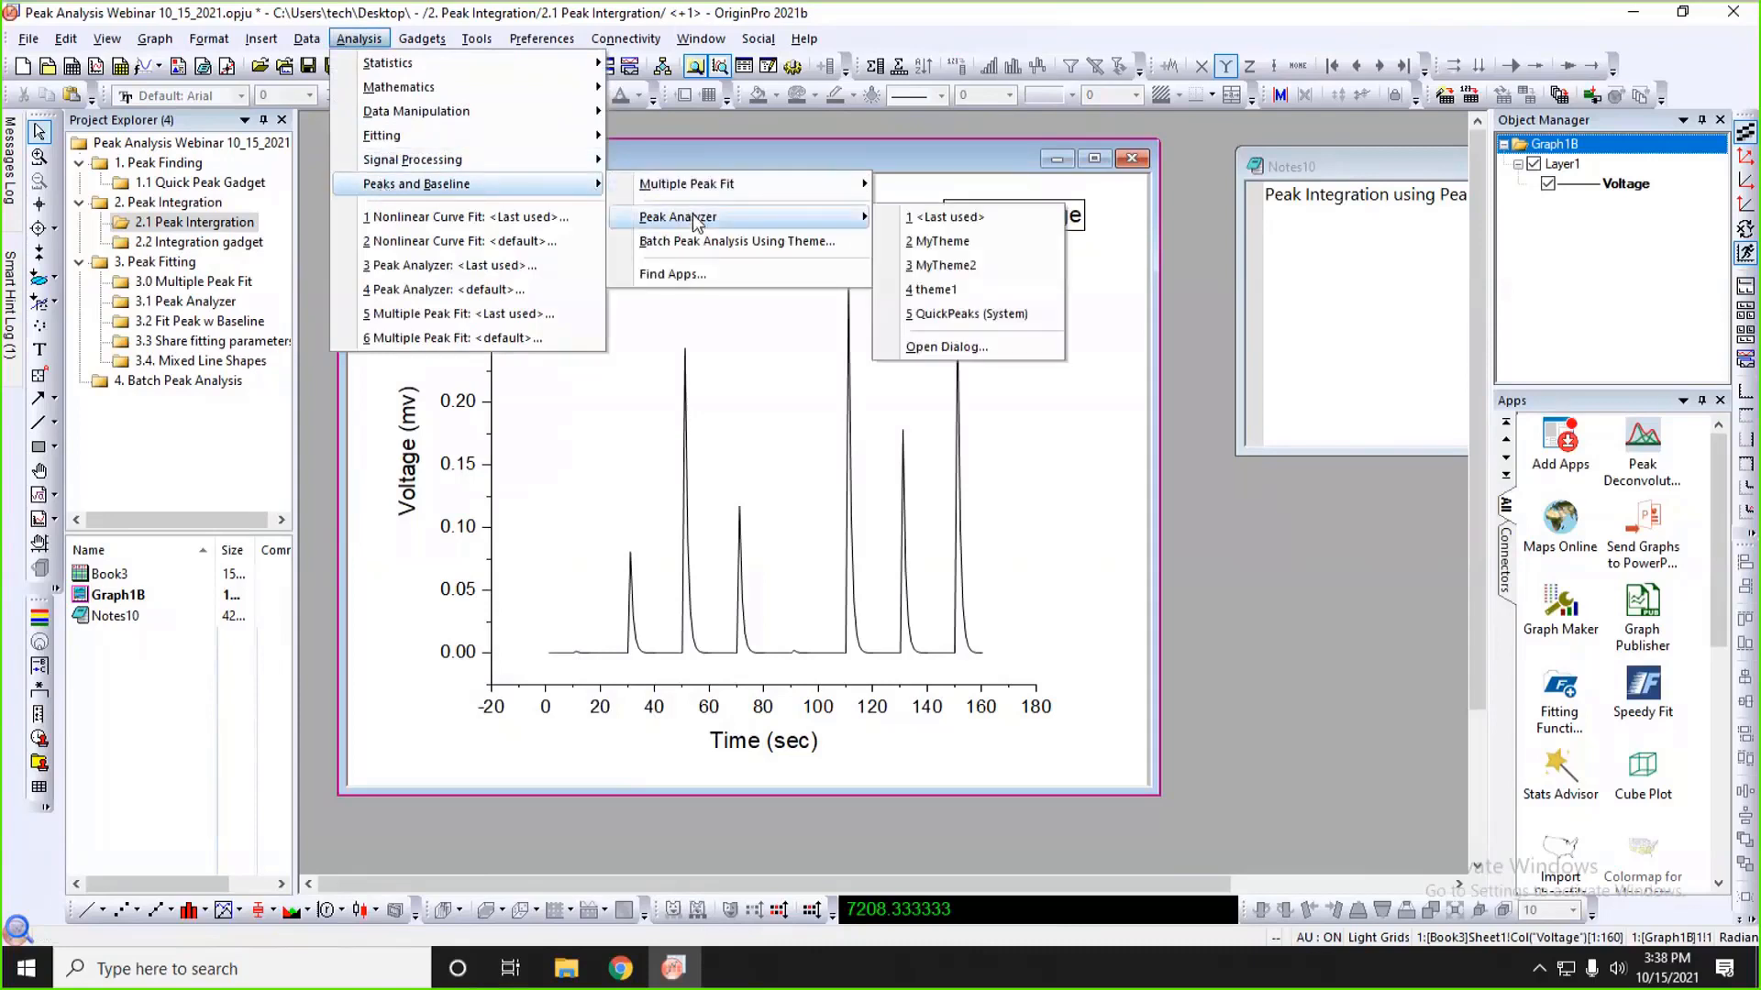
click(949, 348)
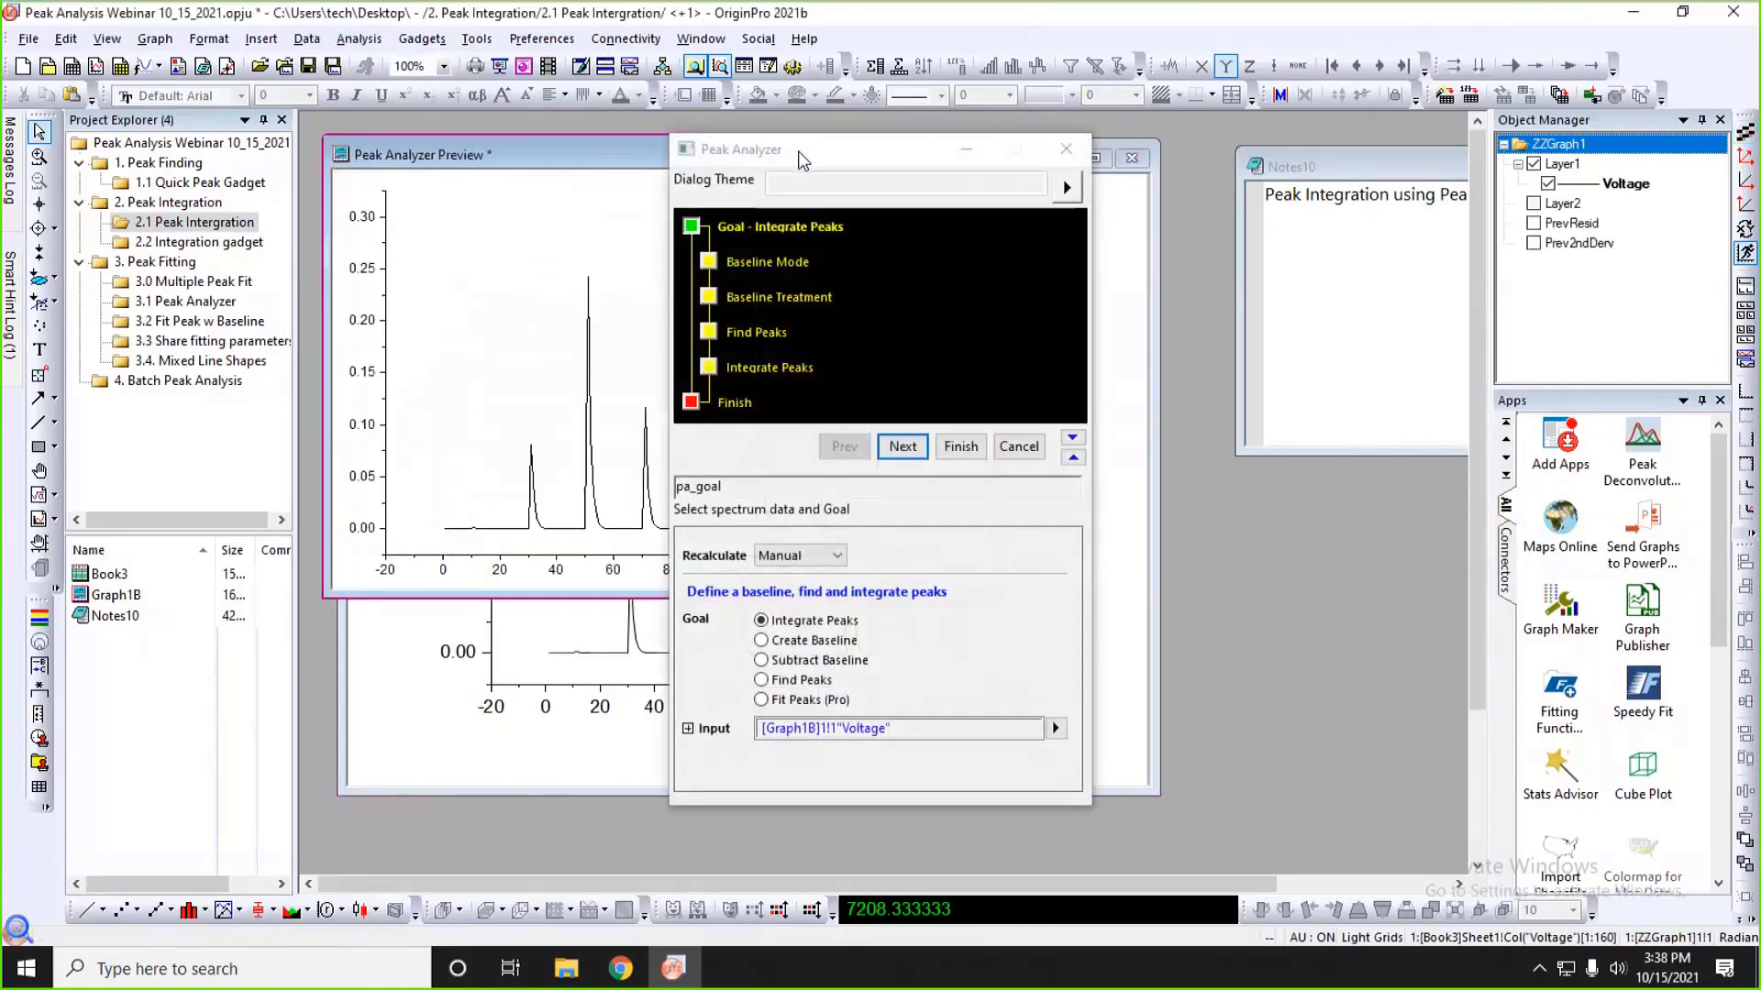
drag(809, 156, 1165, 136)
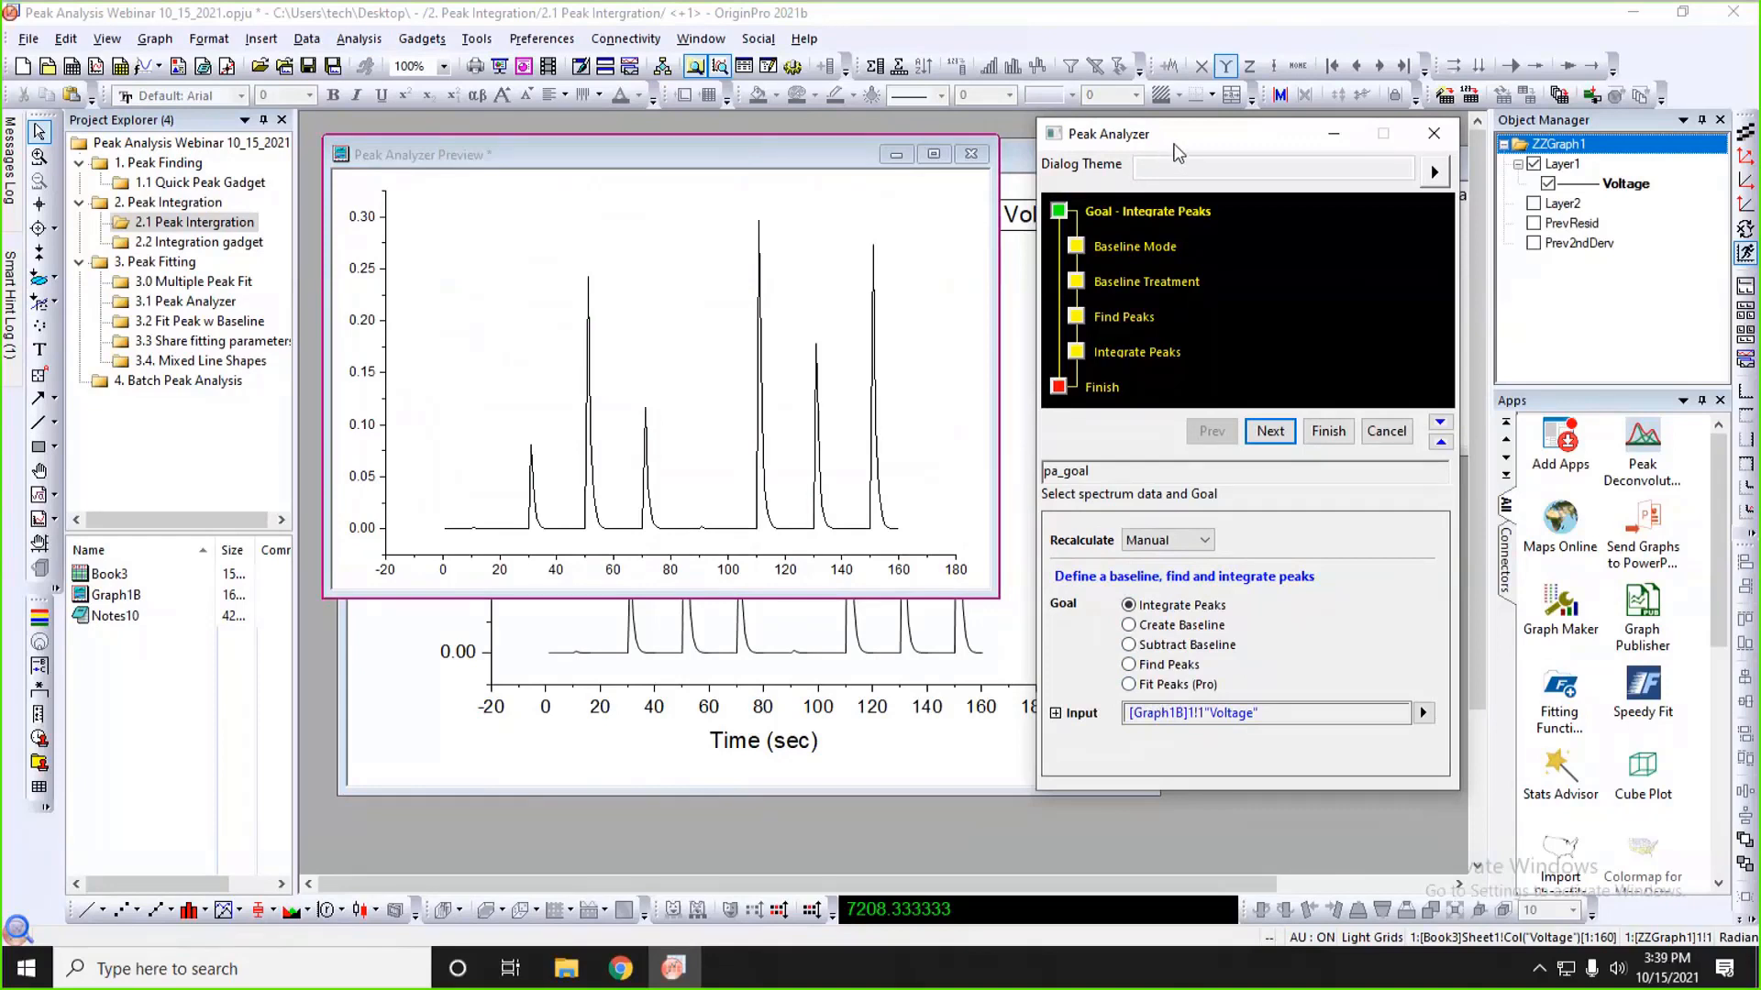
drag(1175, 145, 1219, 132)
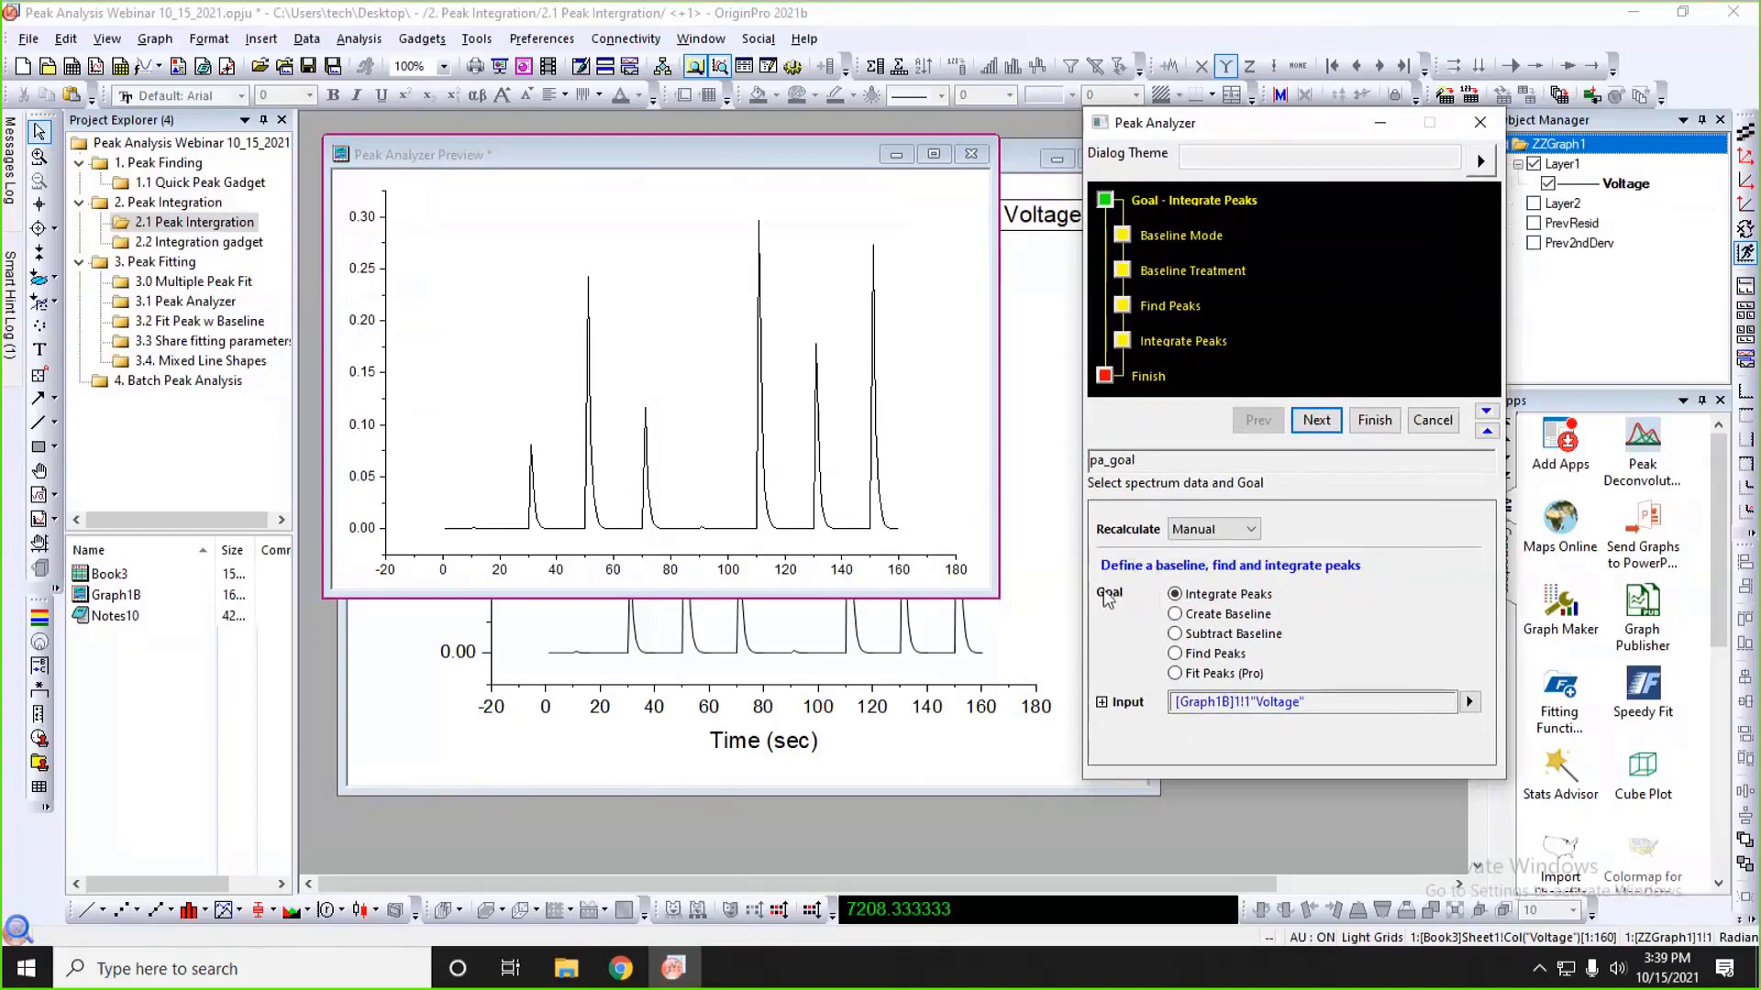
- Try the Subtract Baseline and Find Peaks goals, set the goal back to Integrate Peaks, and advance to the baseline mode page
click(1177, 632)
click(1176, 654)
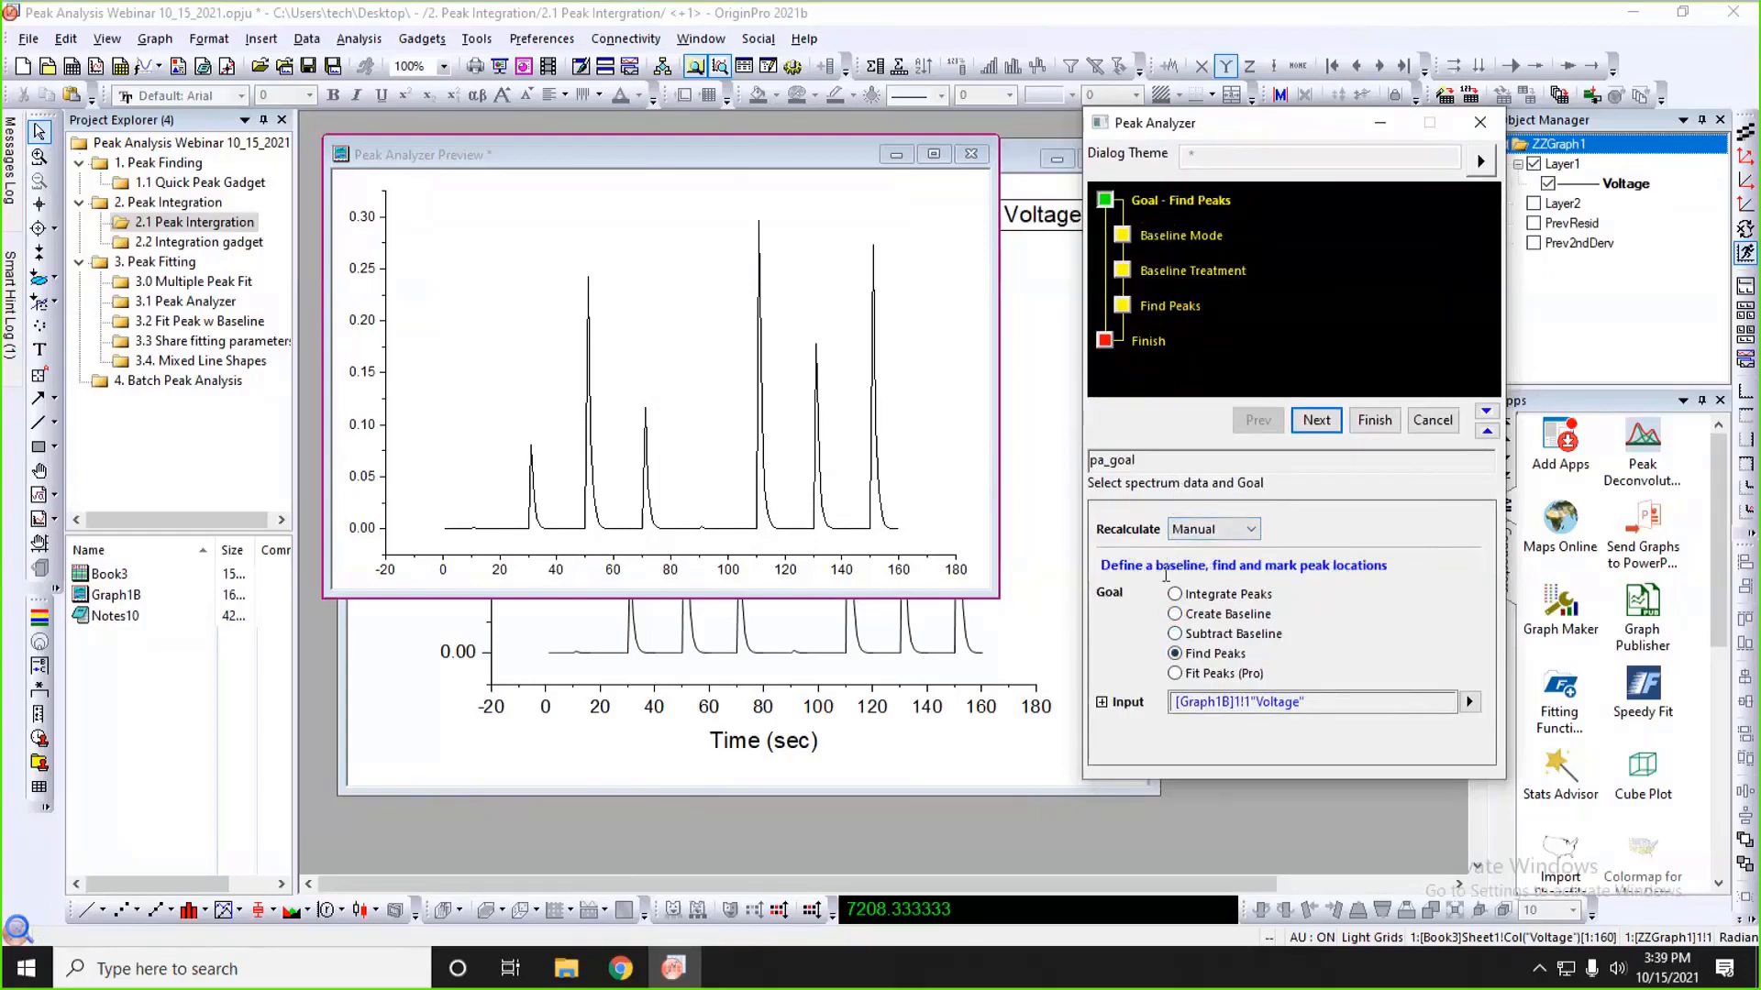
click(1177, 595)
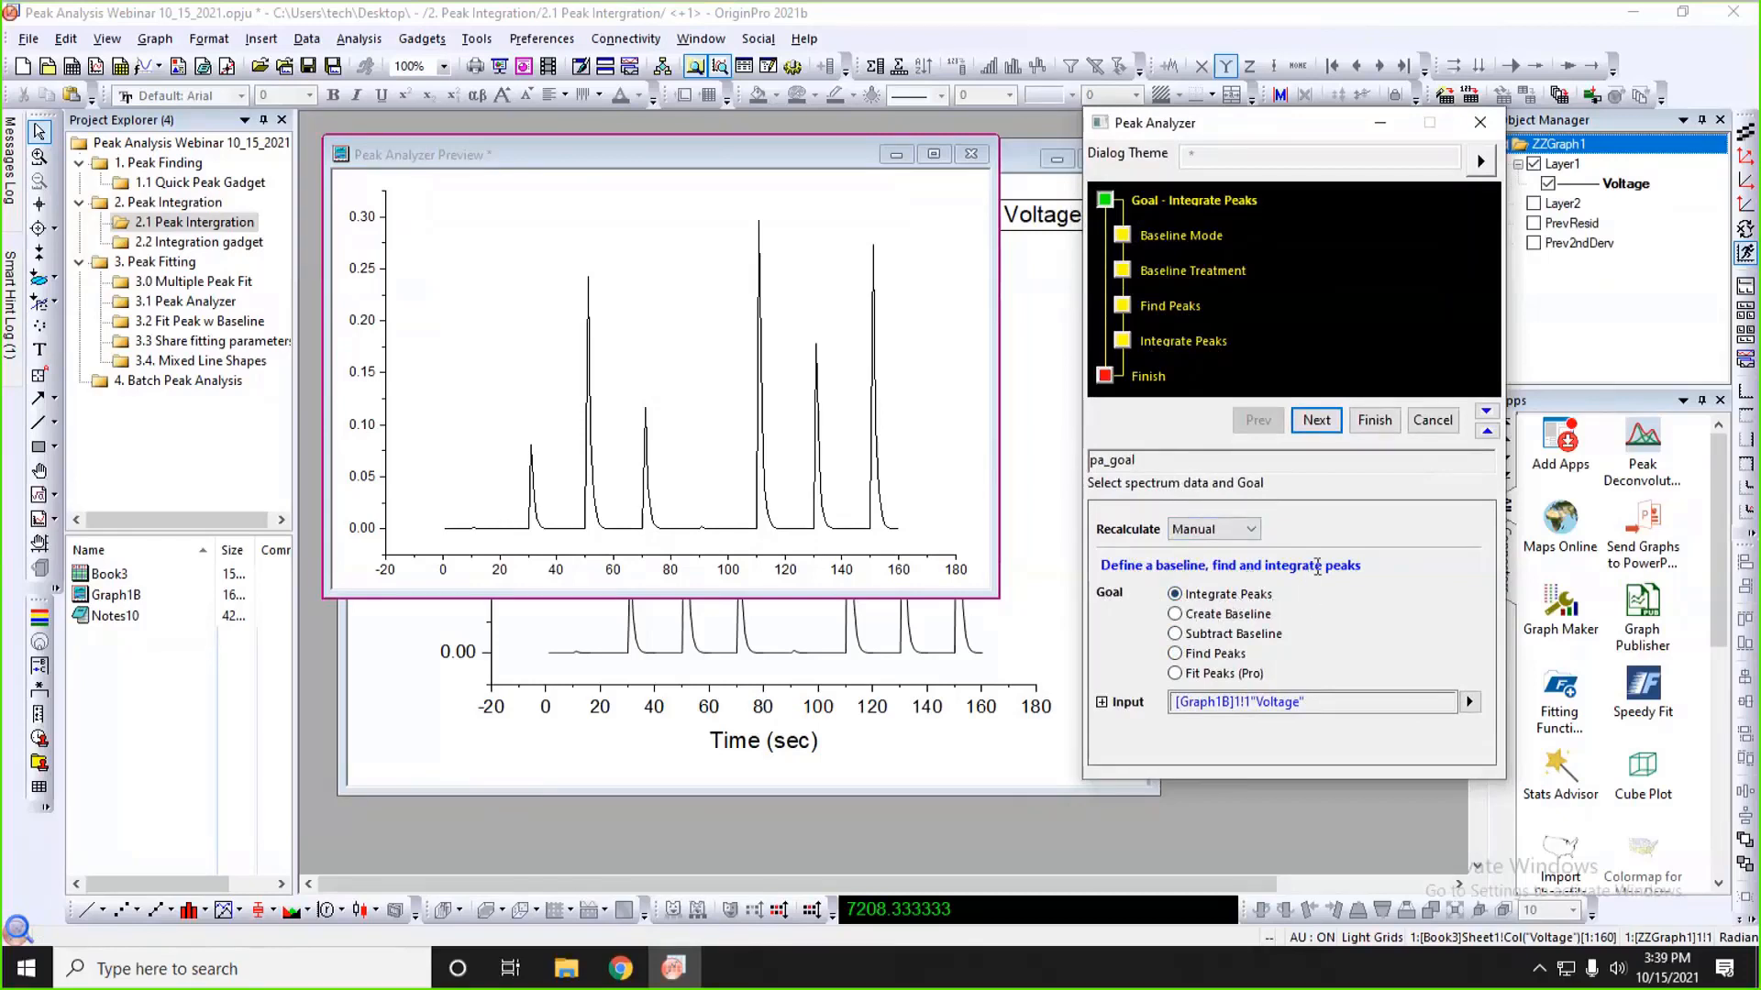
click(1316, 422)
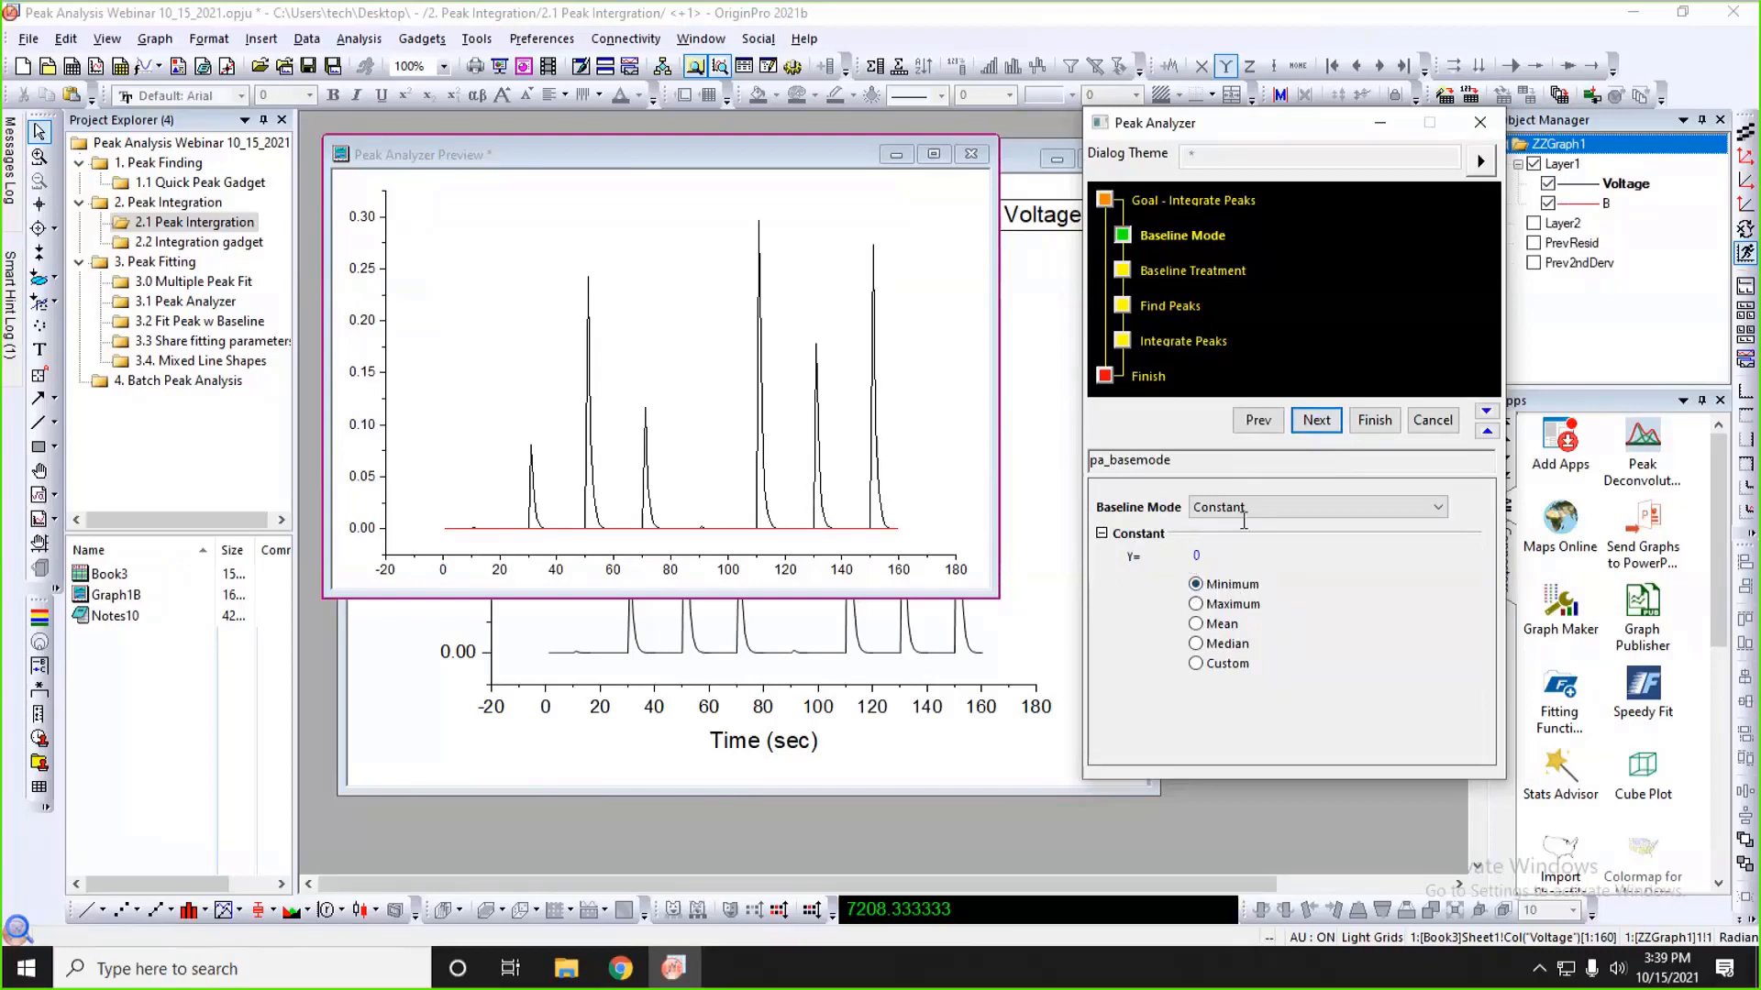
- Keep a Constant baseline at the minimum and advance past baseline treatment without subtracting, up to the Find Peaks page
click(1250, 513)
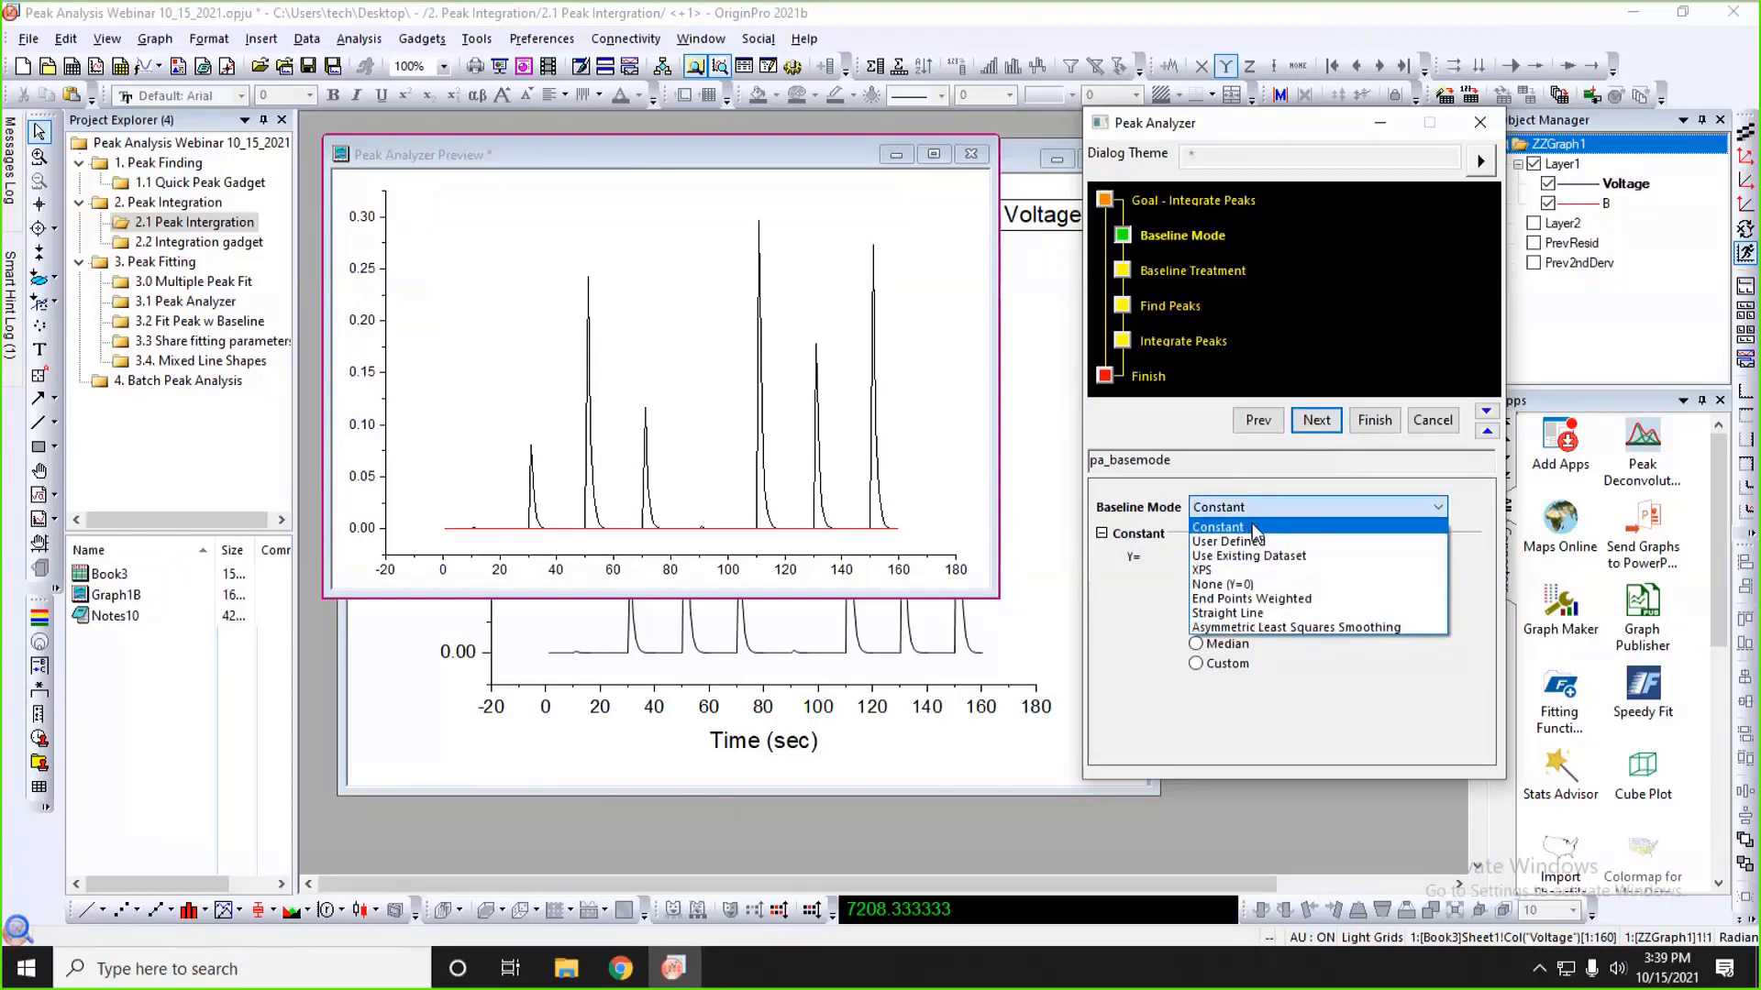
click(1254, 525)
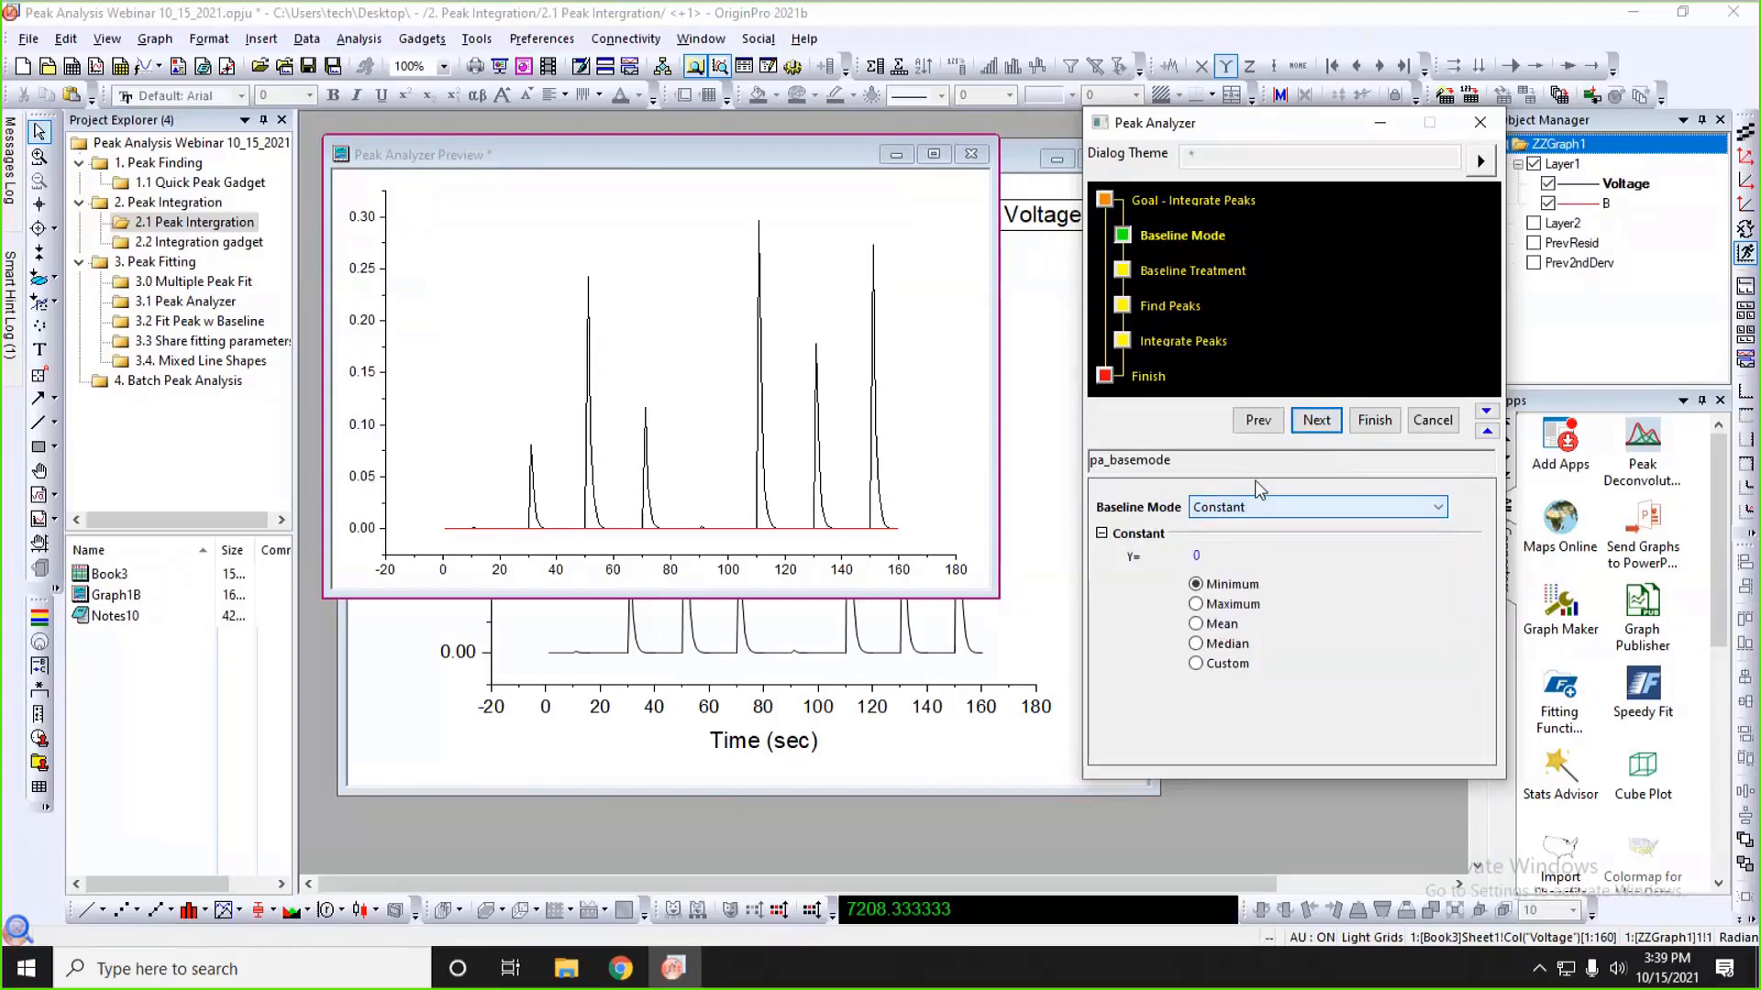
click(1316, 425)
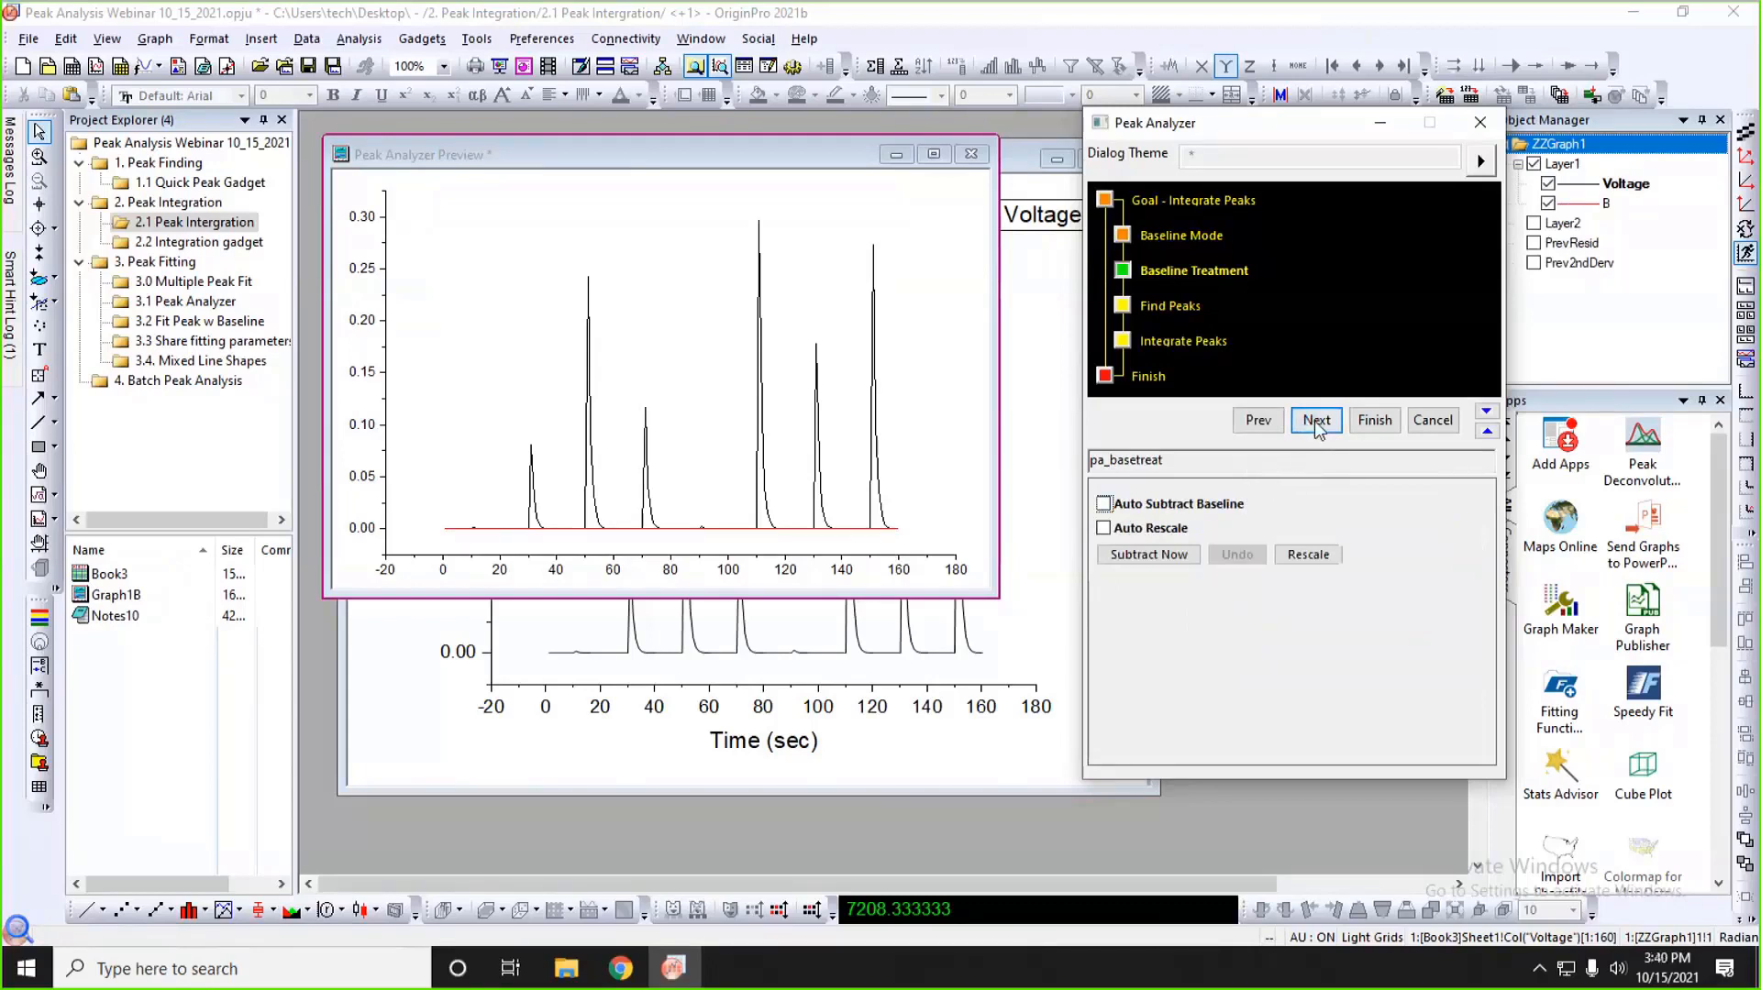
click(1316, 426)
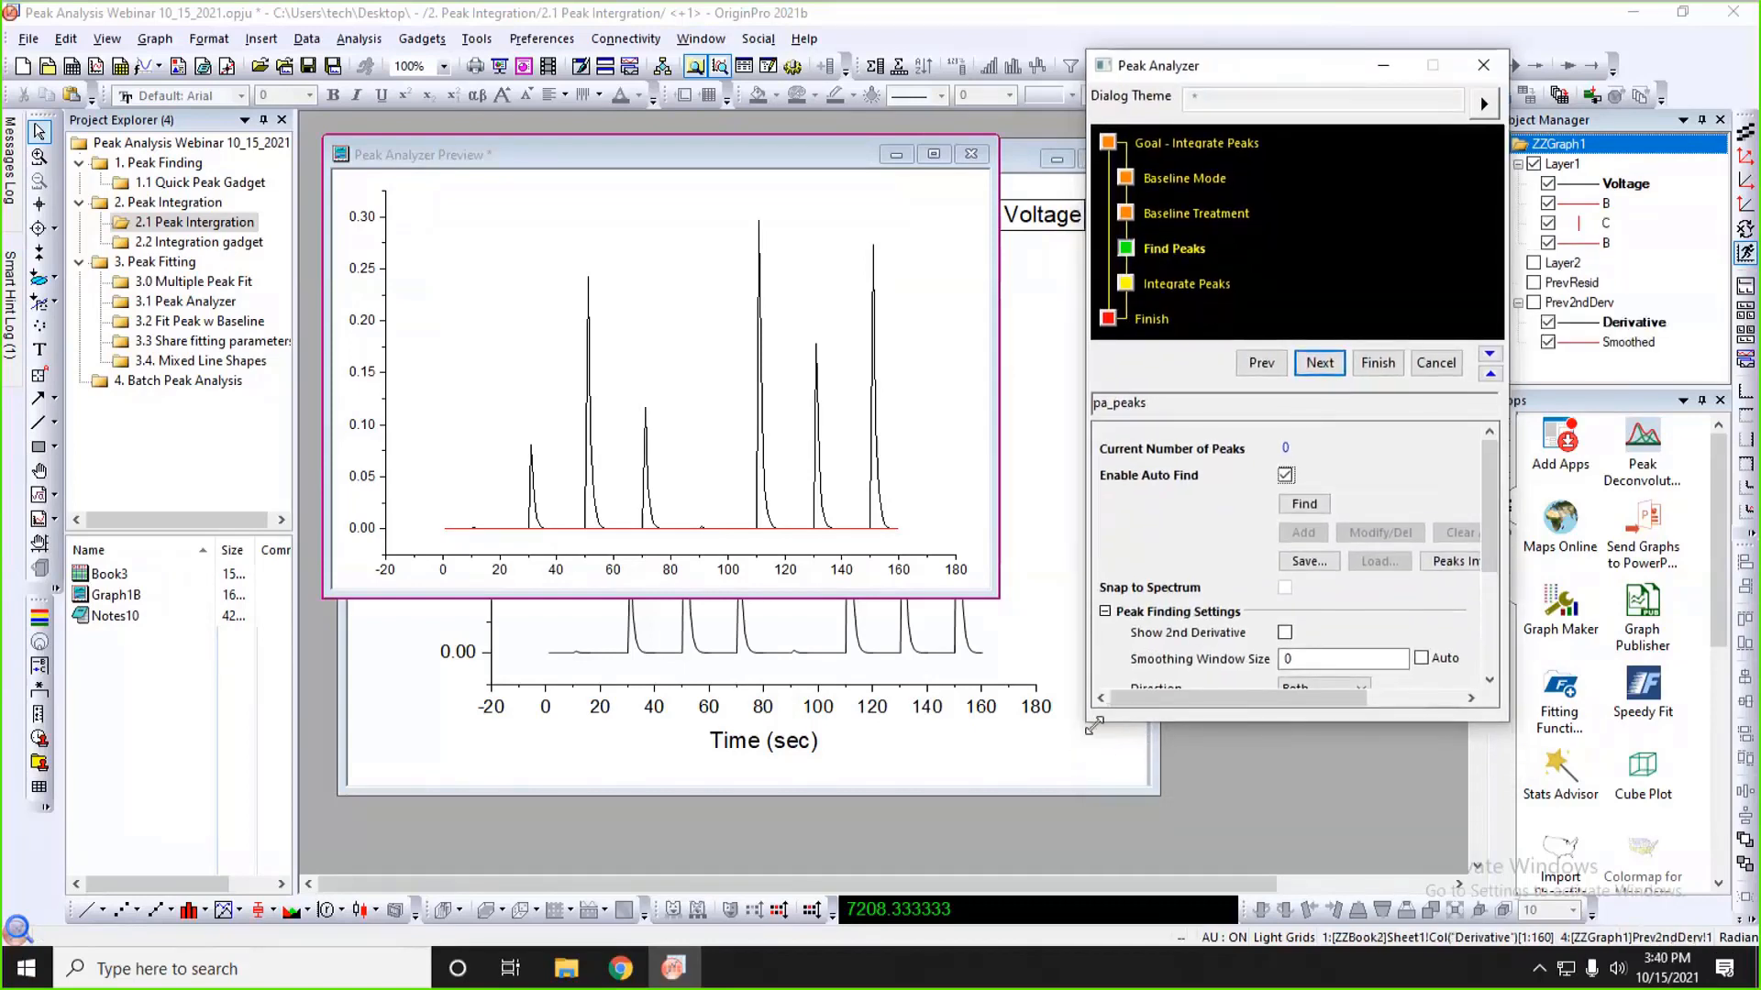
- Enlarge the Peak Analyzer dialog, find the peaks automatically, and review the peak finding and filtering settings
drag(1092, 724, 963, 854)
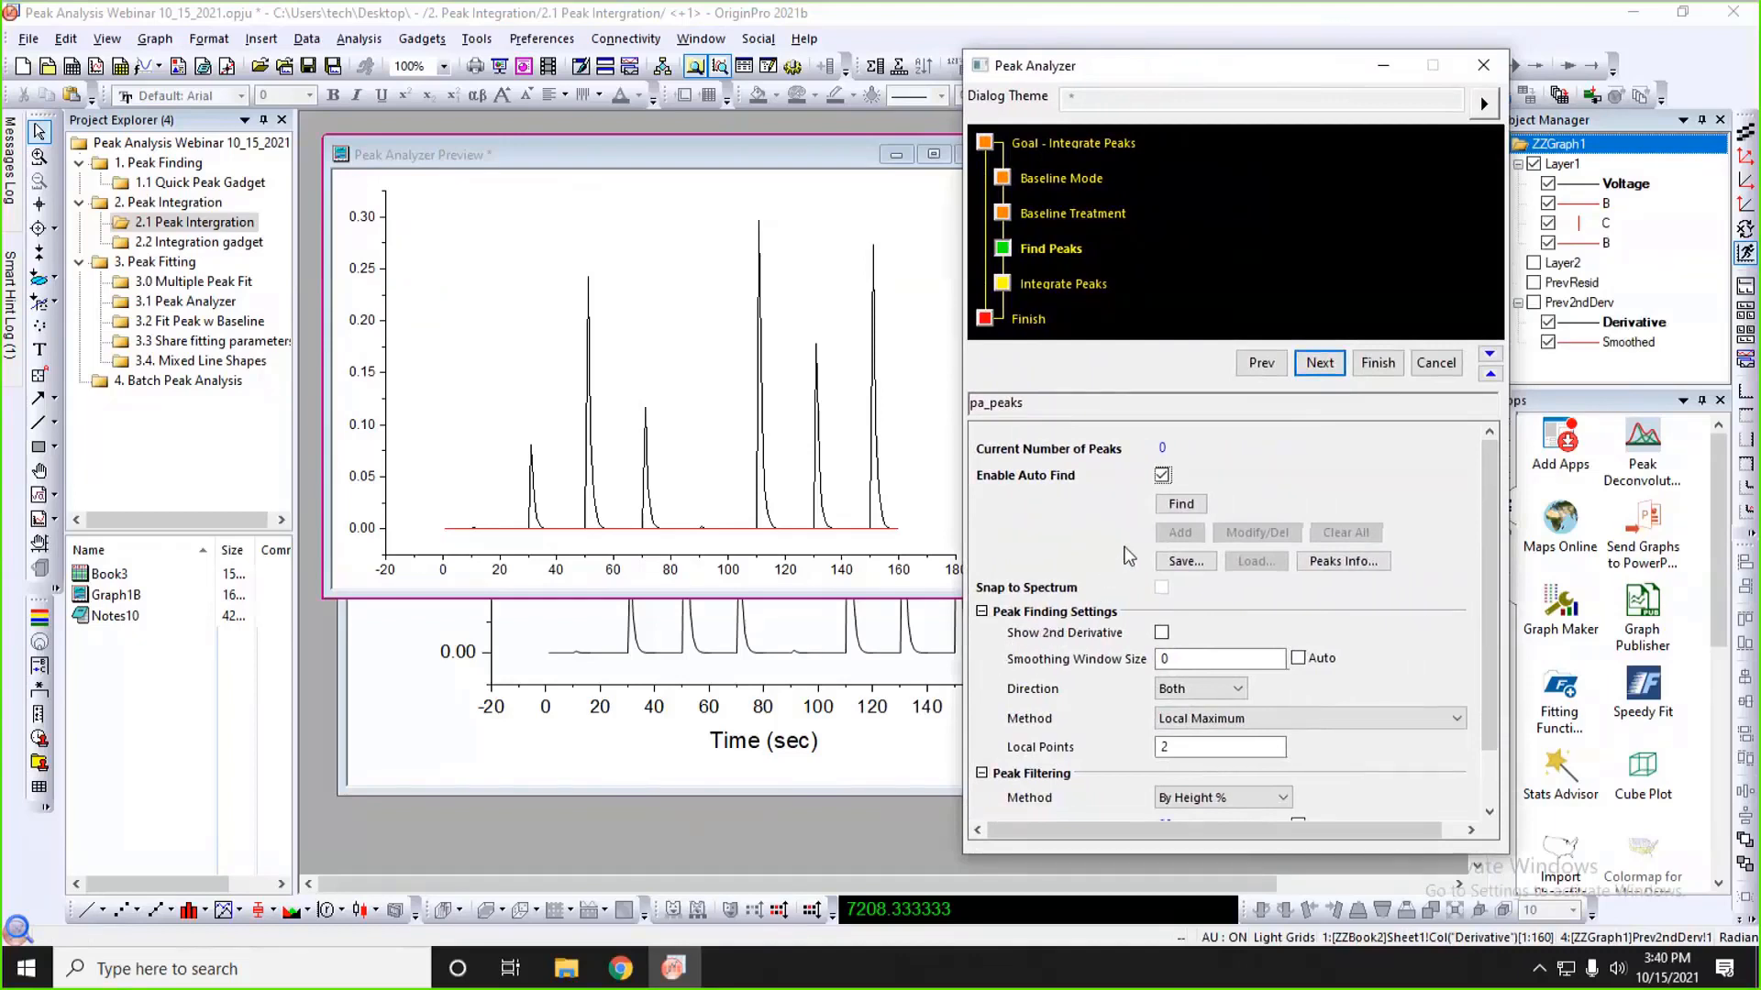
click(1181, 505)
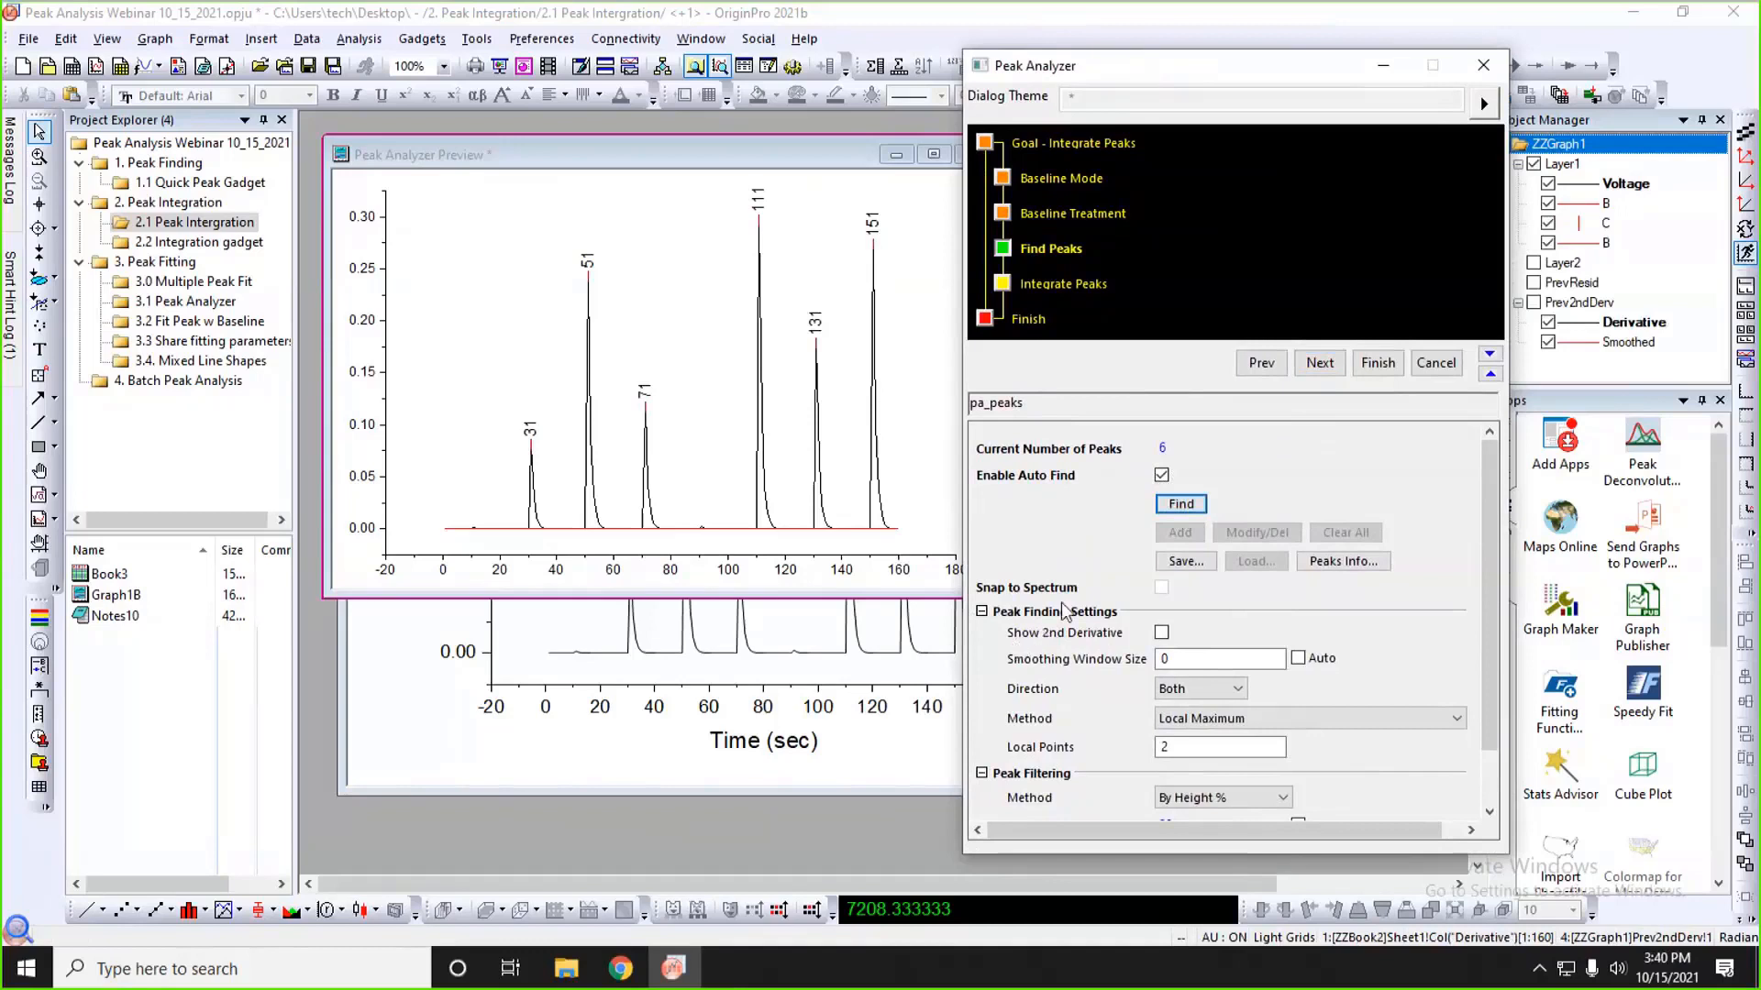
scroll(1107, 658, down, 1)
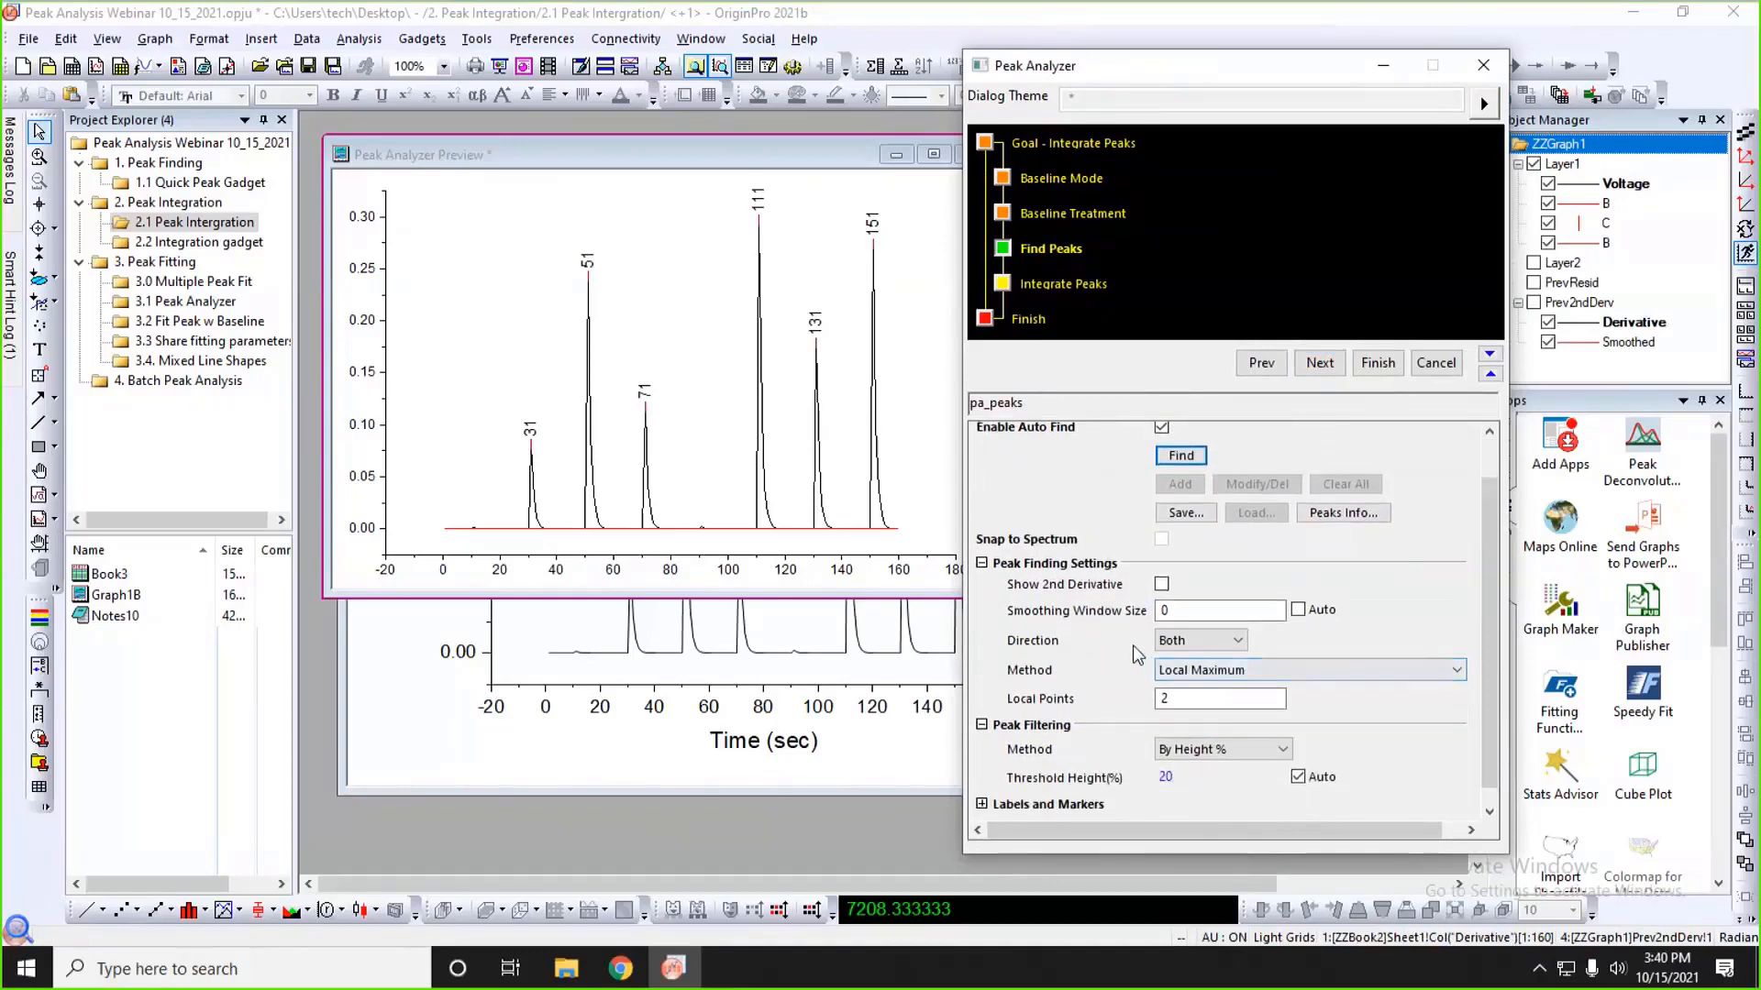
scroll(1137, 653, up, 1)
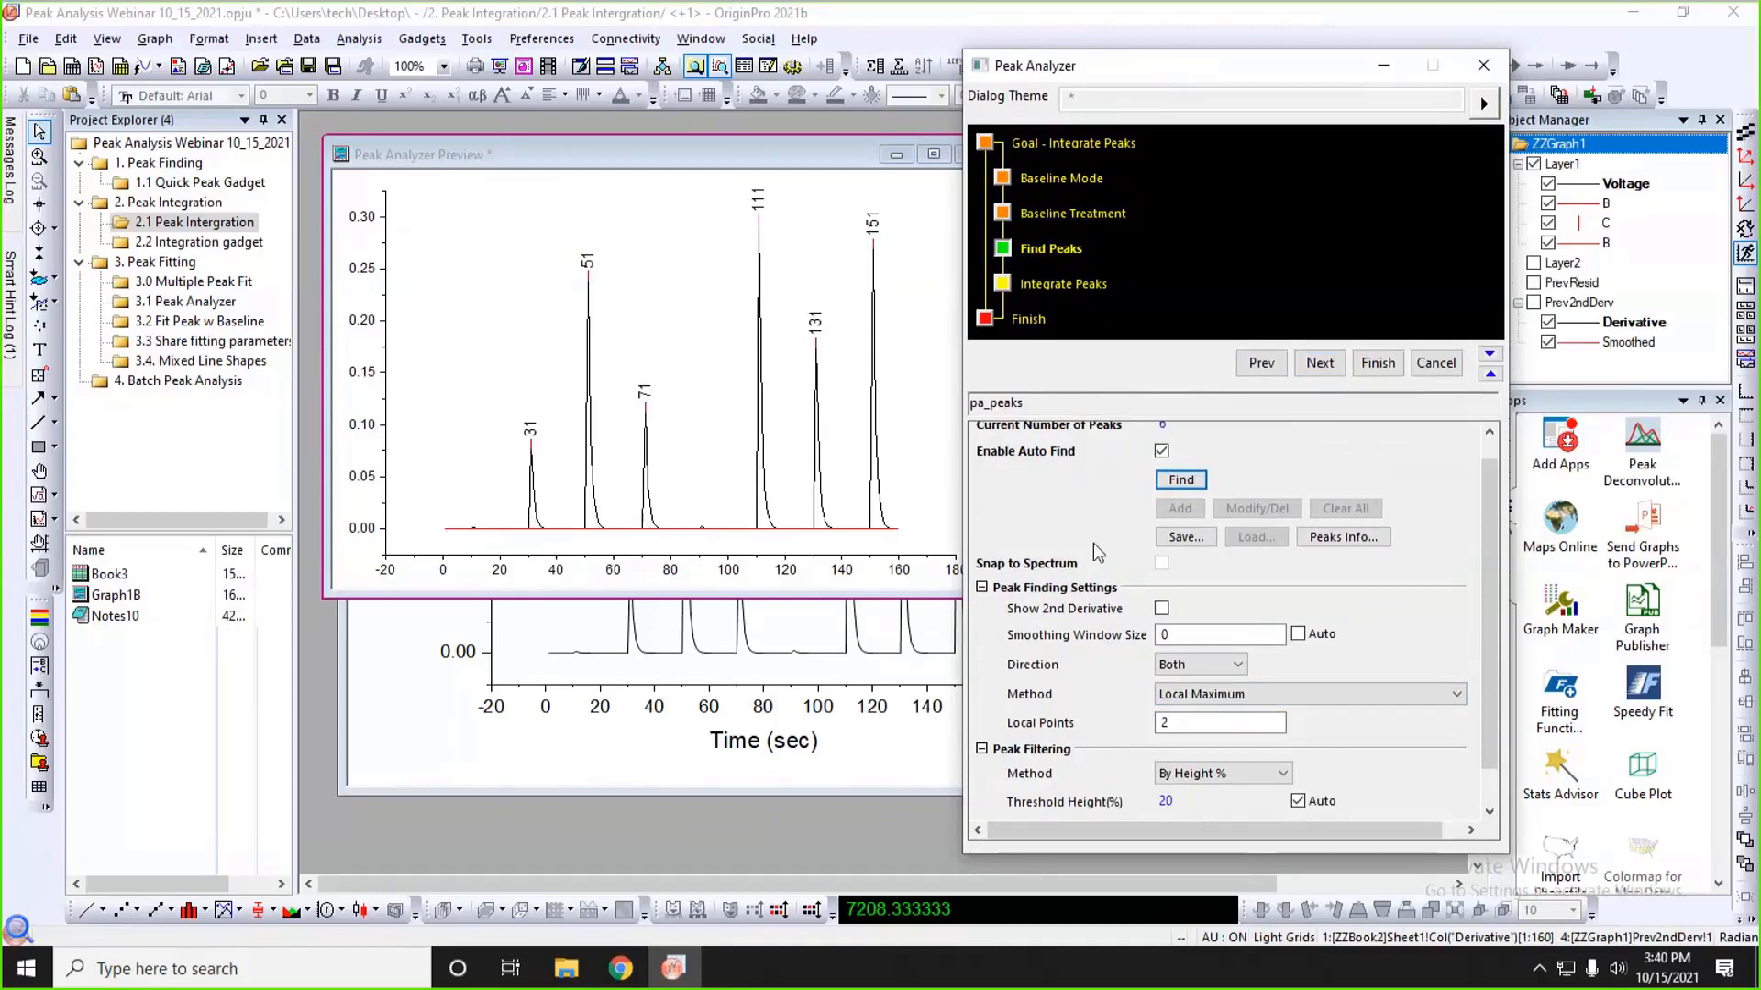
scroll(1092, 553, down, 2)
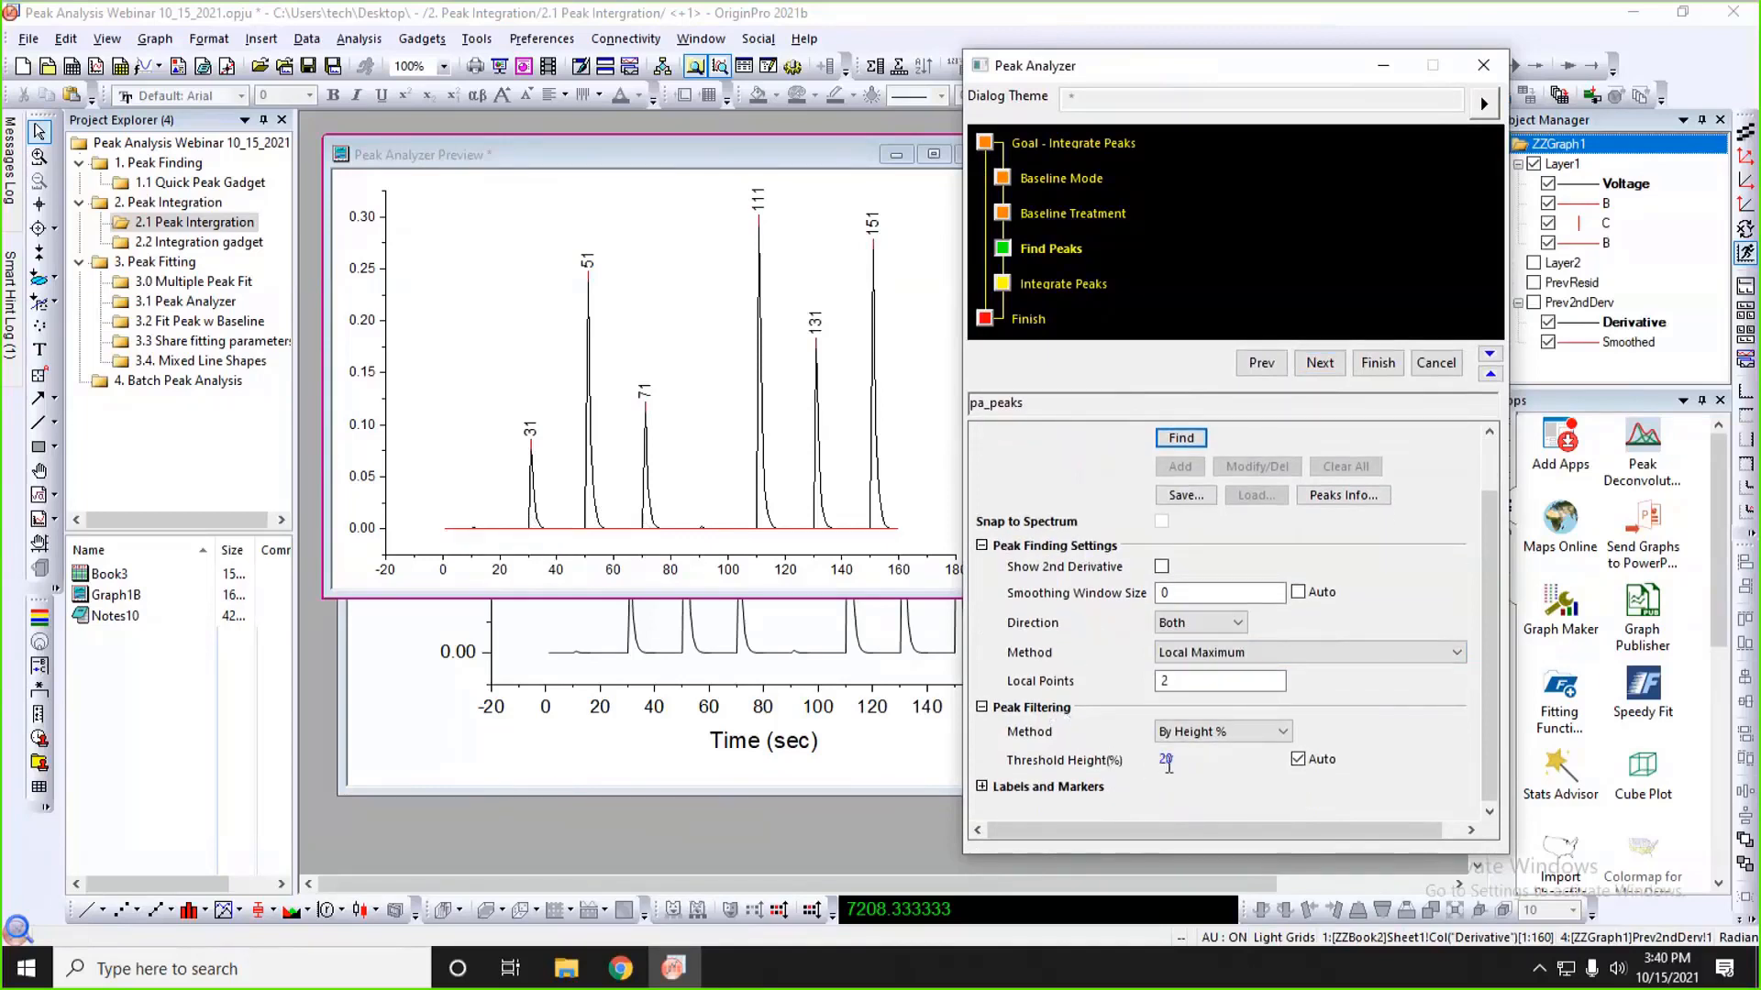
- Set the peak filtering method to None and find the peaks again to include the very small ones
click(1209, 734)
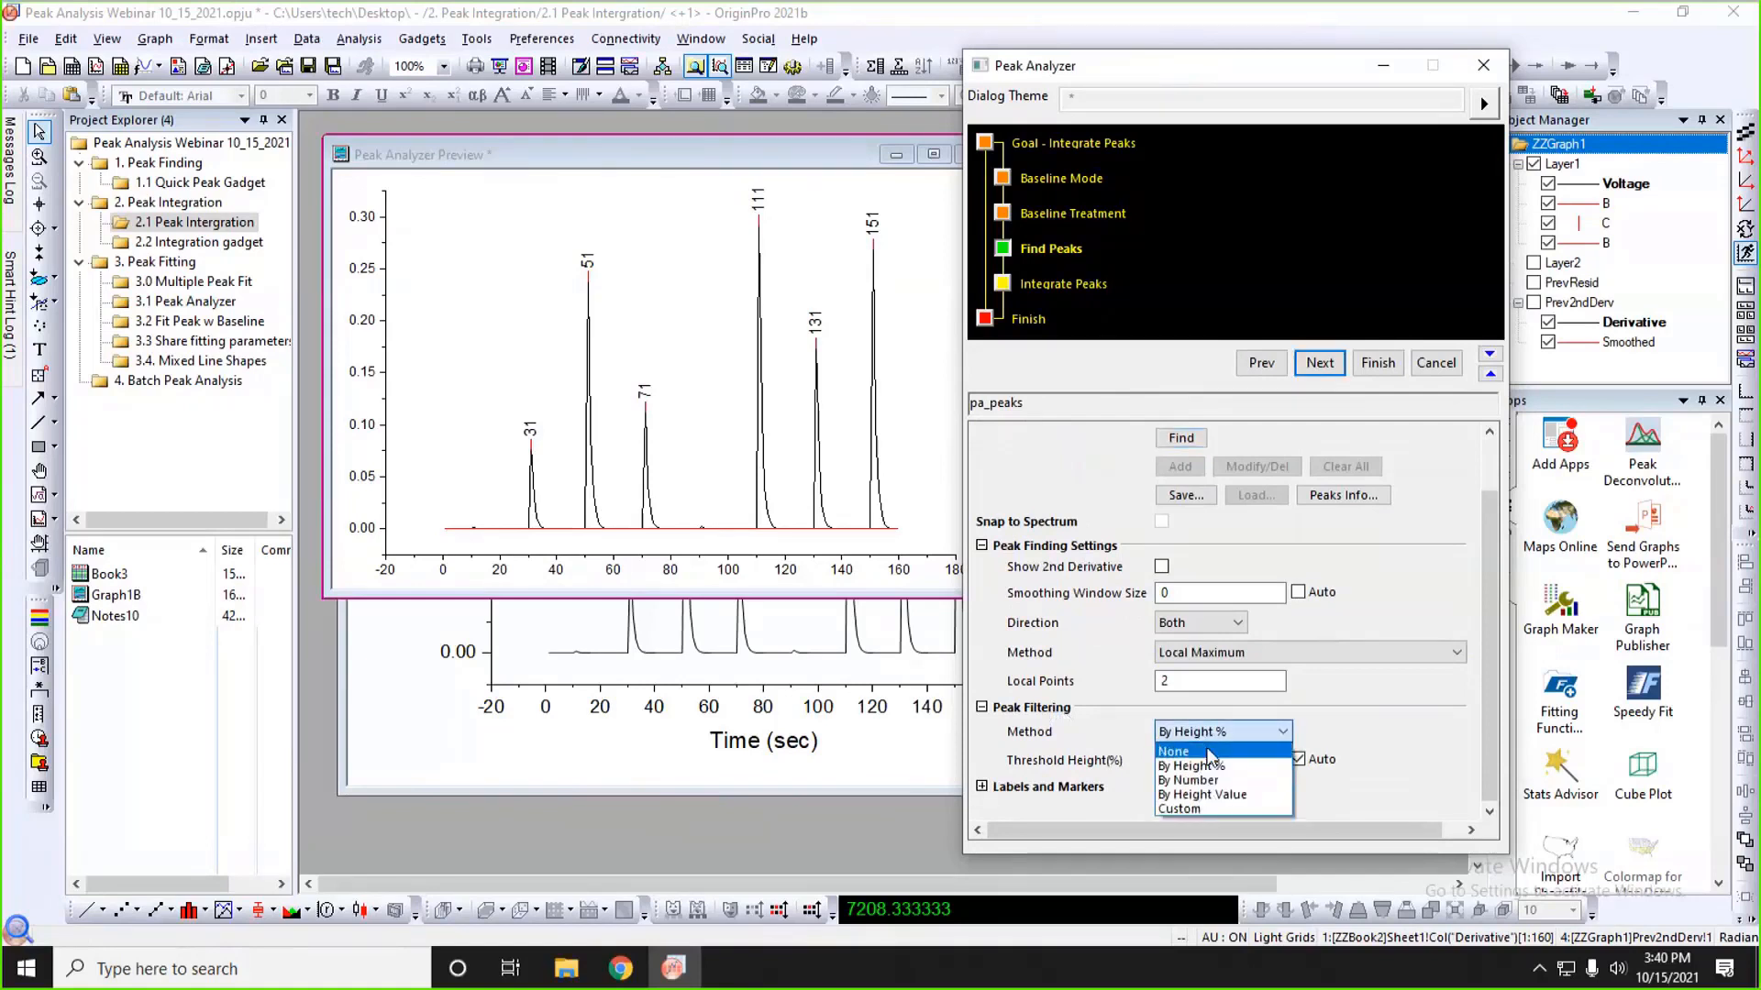
click(1207, 753)
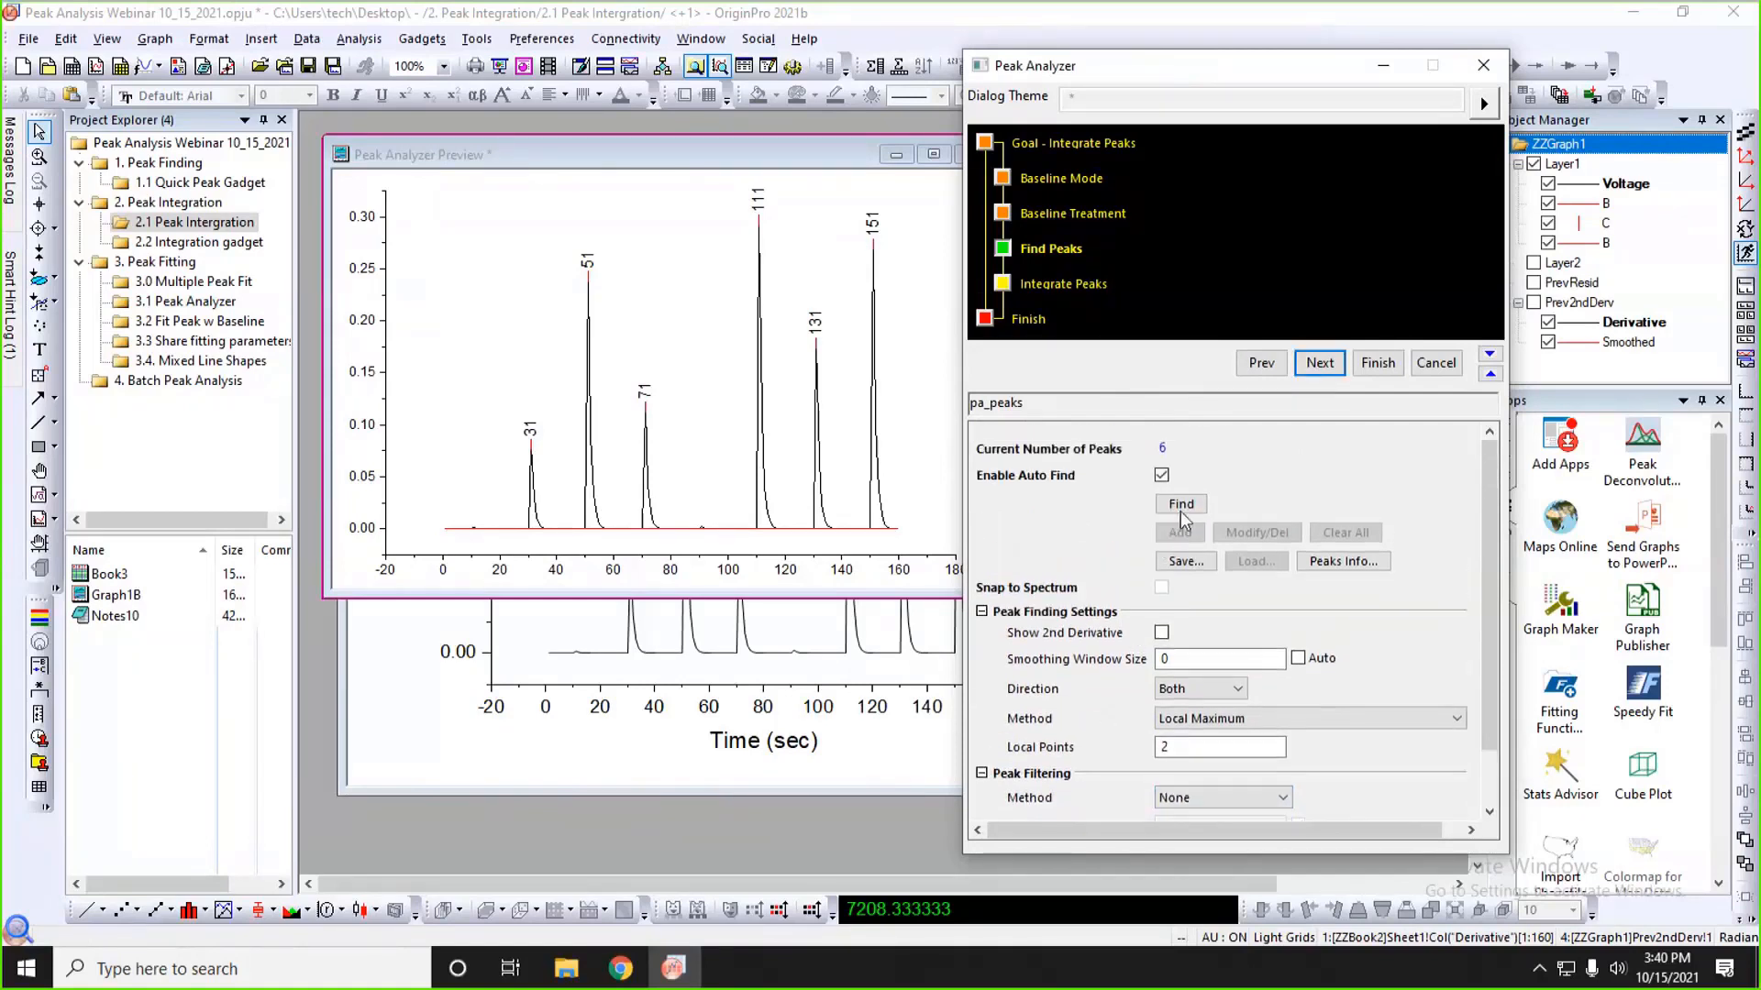
click(1181, 505)
scroll(1065, 584, down, 3)
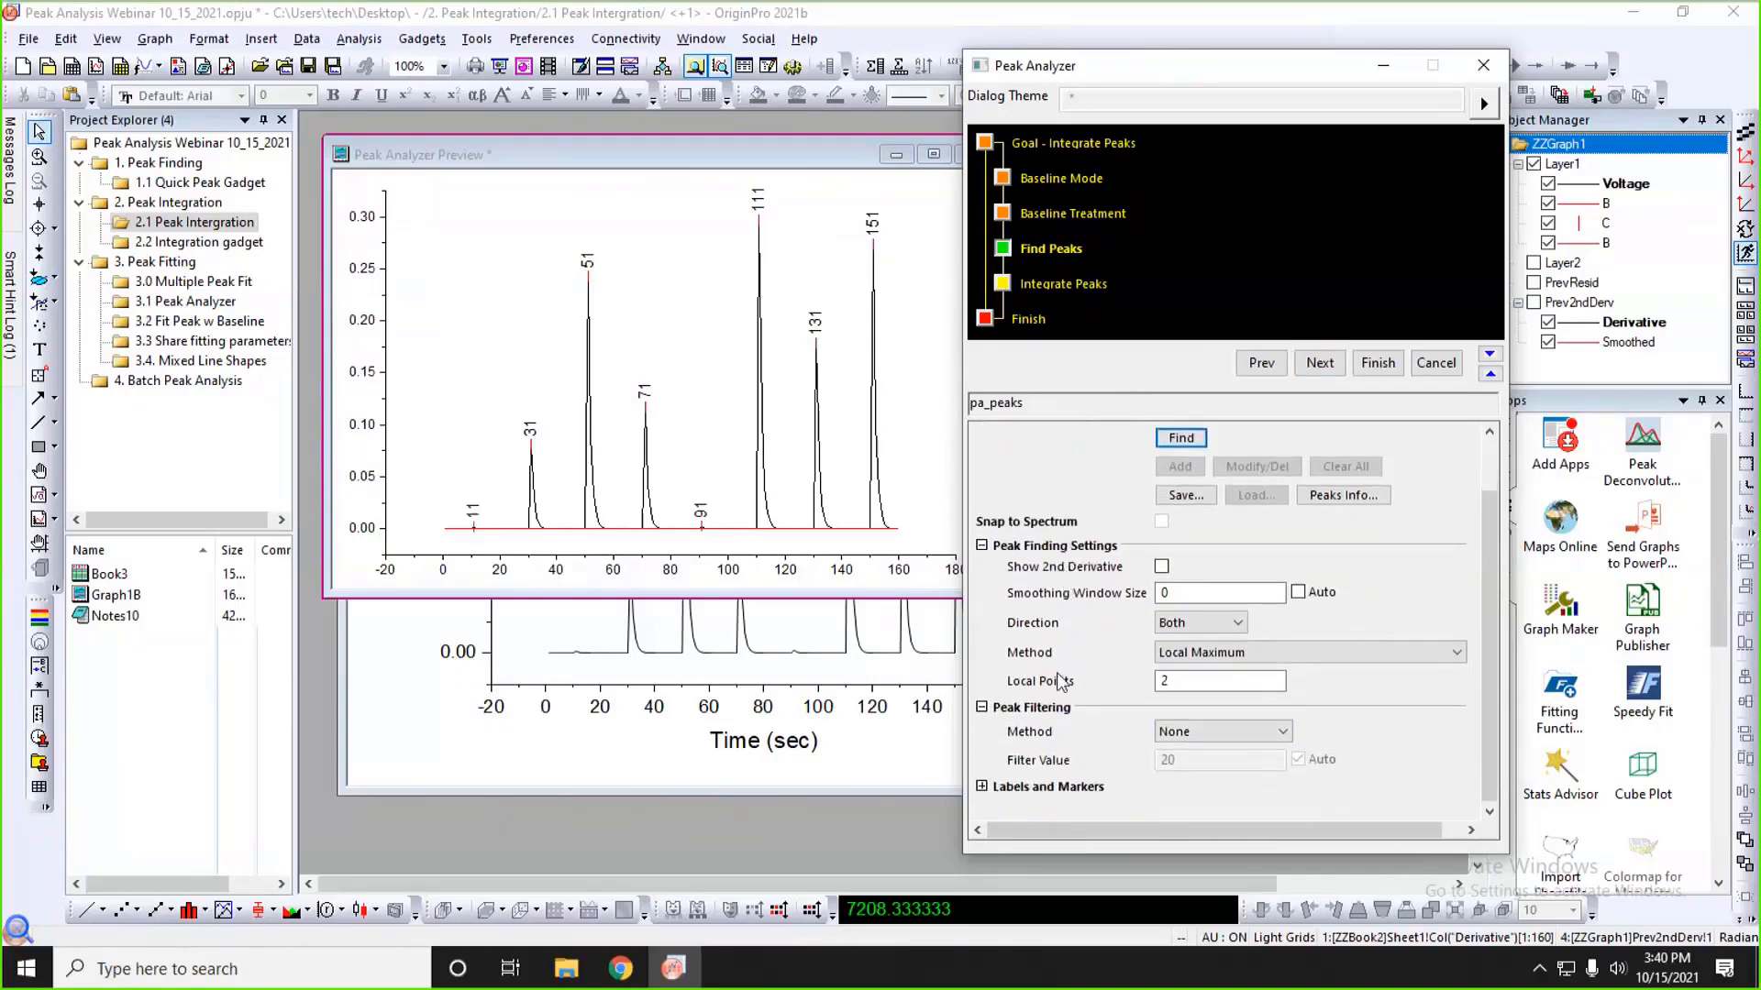
- Advance to the Integrate Peaks page and set the integration window width to Adjust on Preview Graph
click(1319, 364)
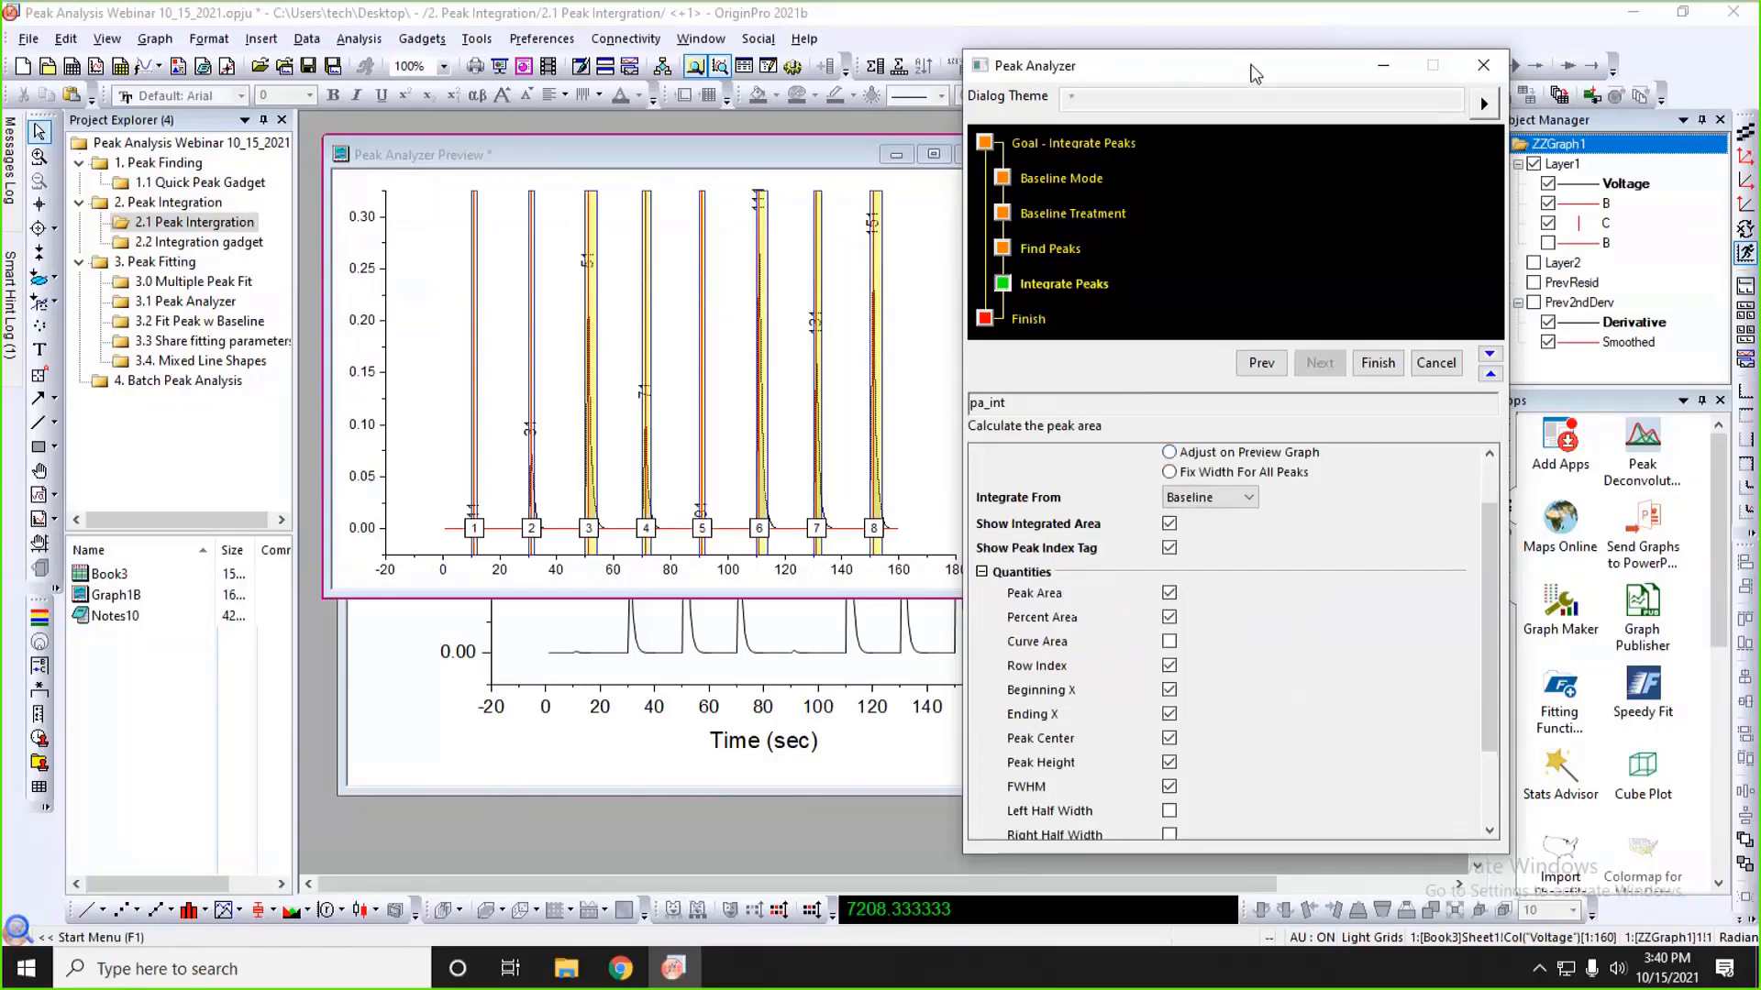
drag(1256, 74, 1287, 67)
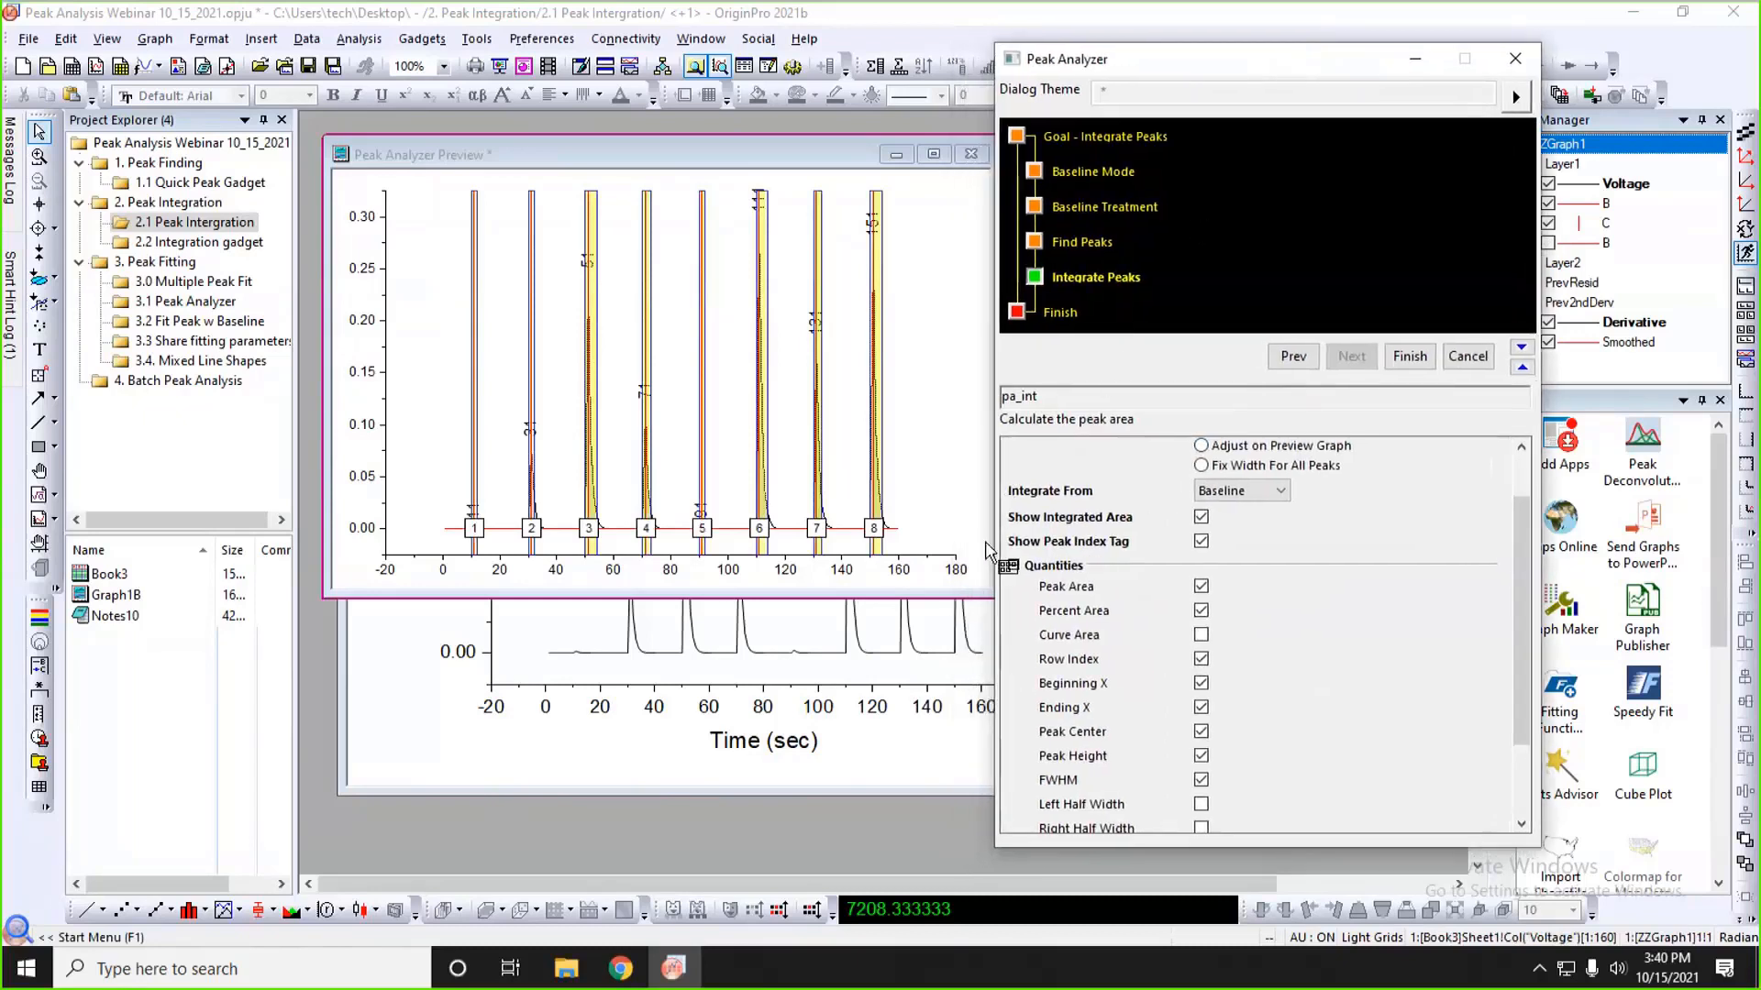
scroll(1113, 545, up, 2)
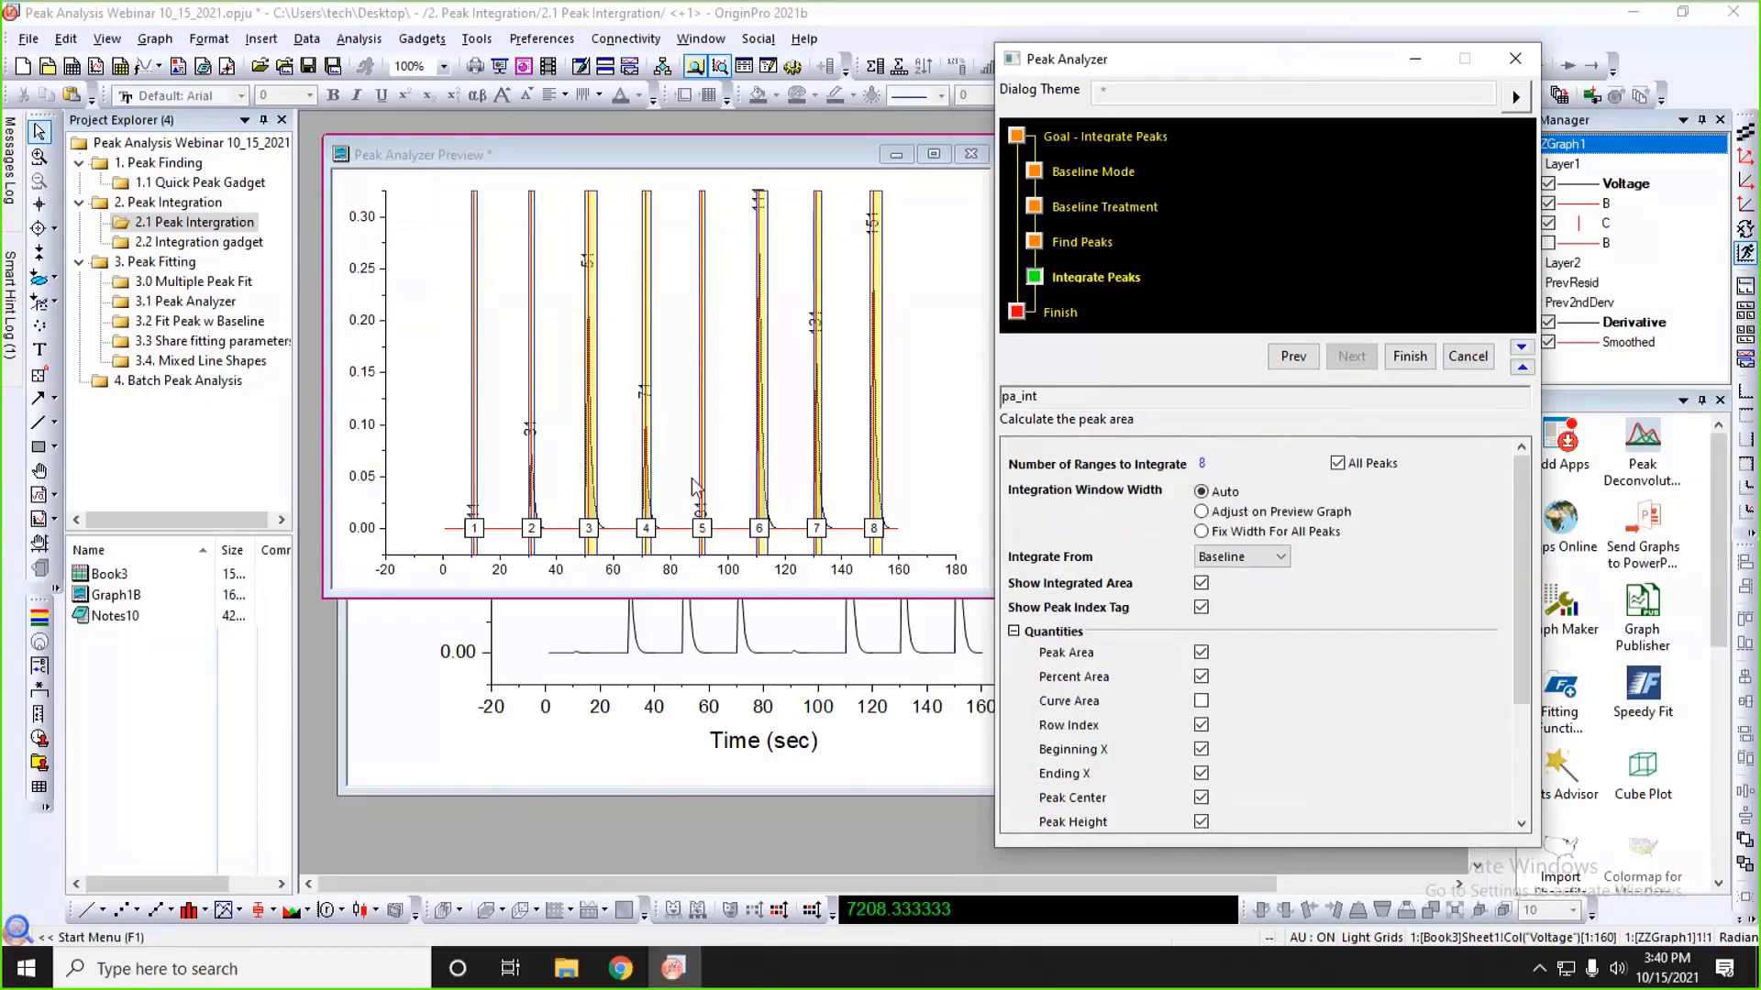
click(1201, 512)
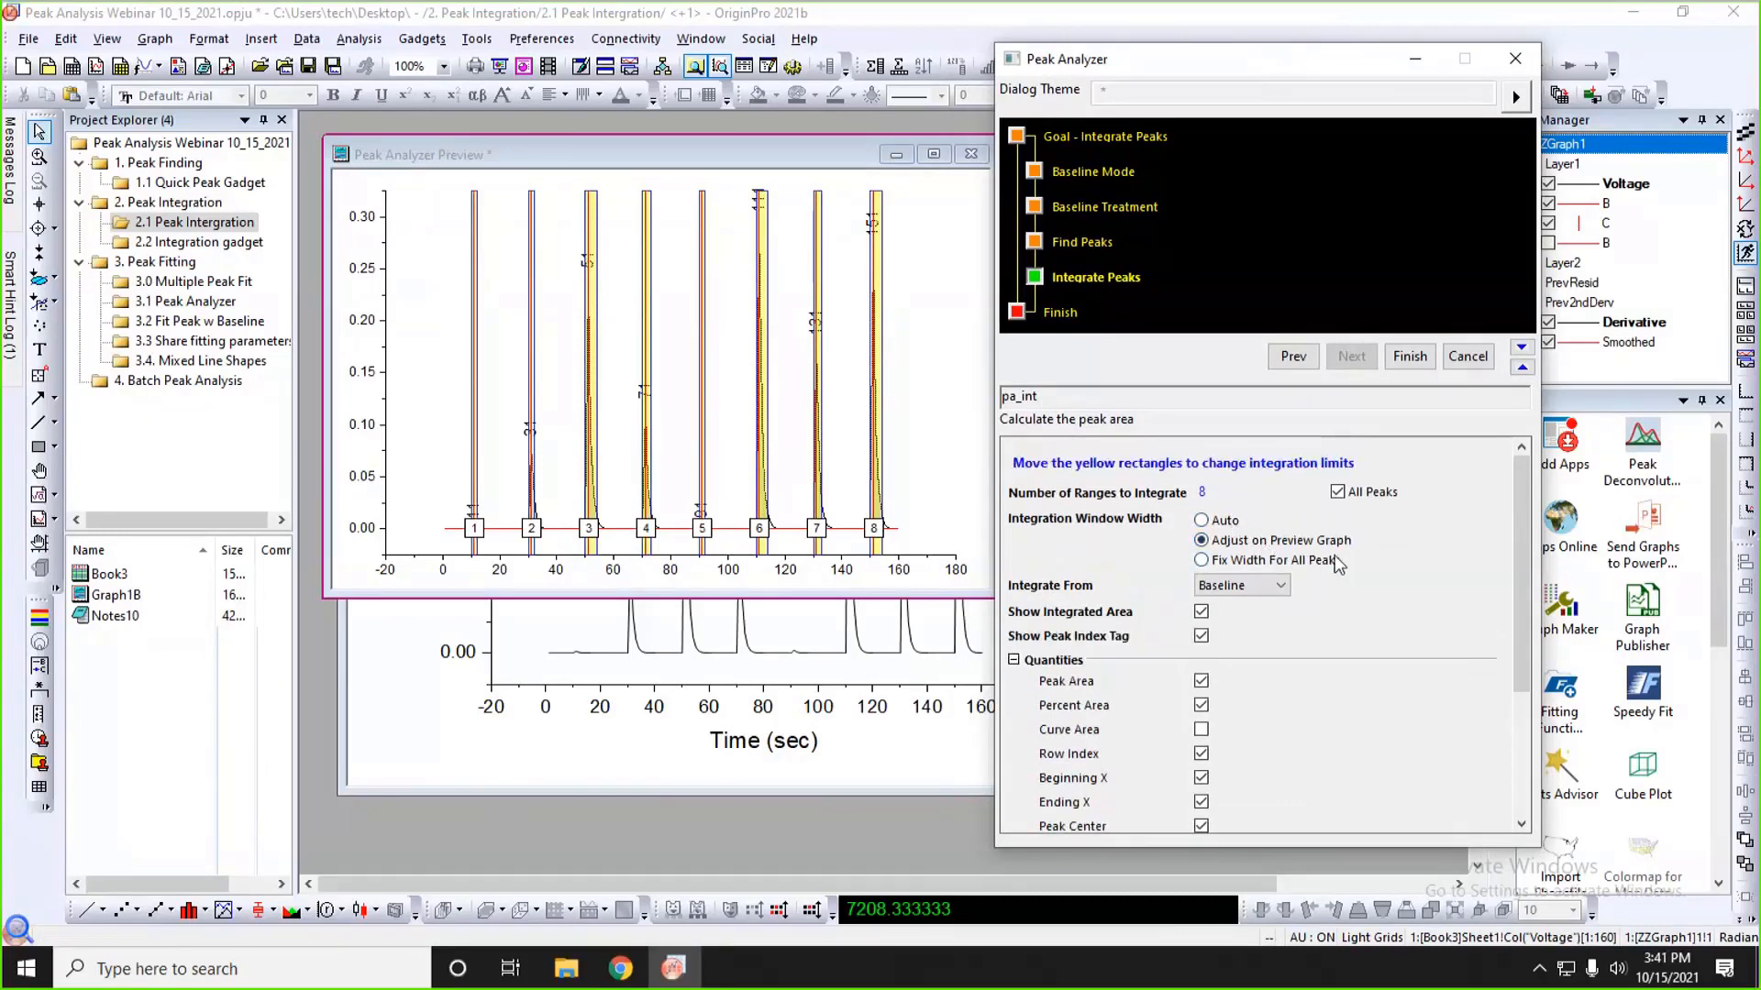
- Move the Peak Analyzer dialog off the preview graph and enlarge the preview window
click(981, 594)
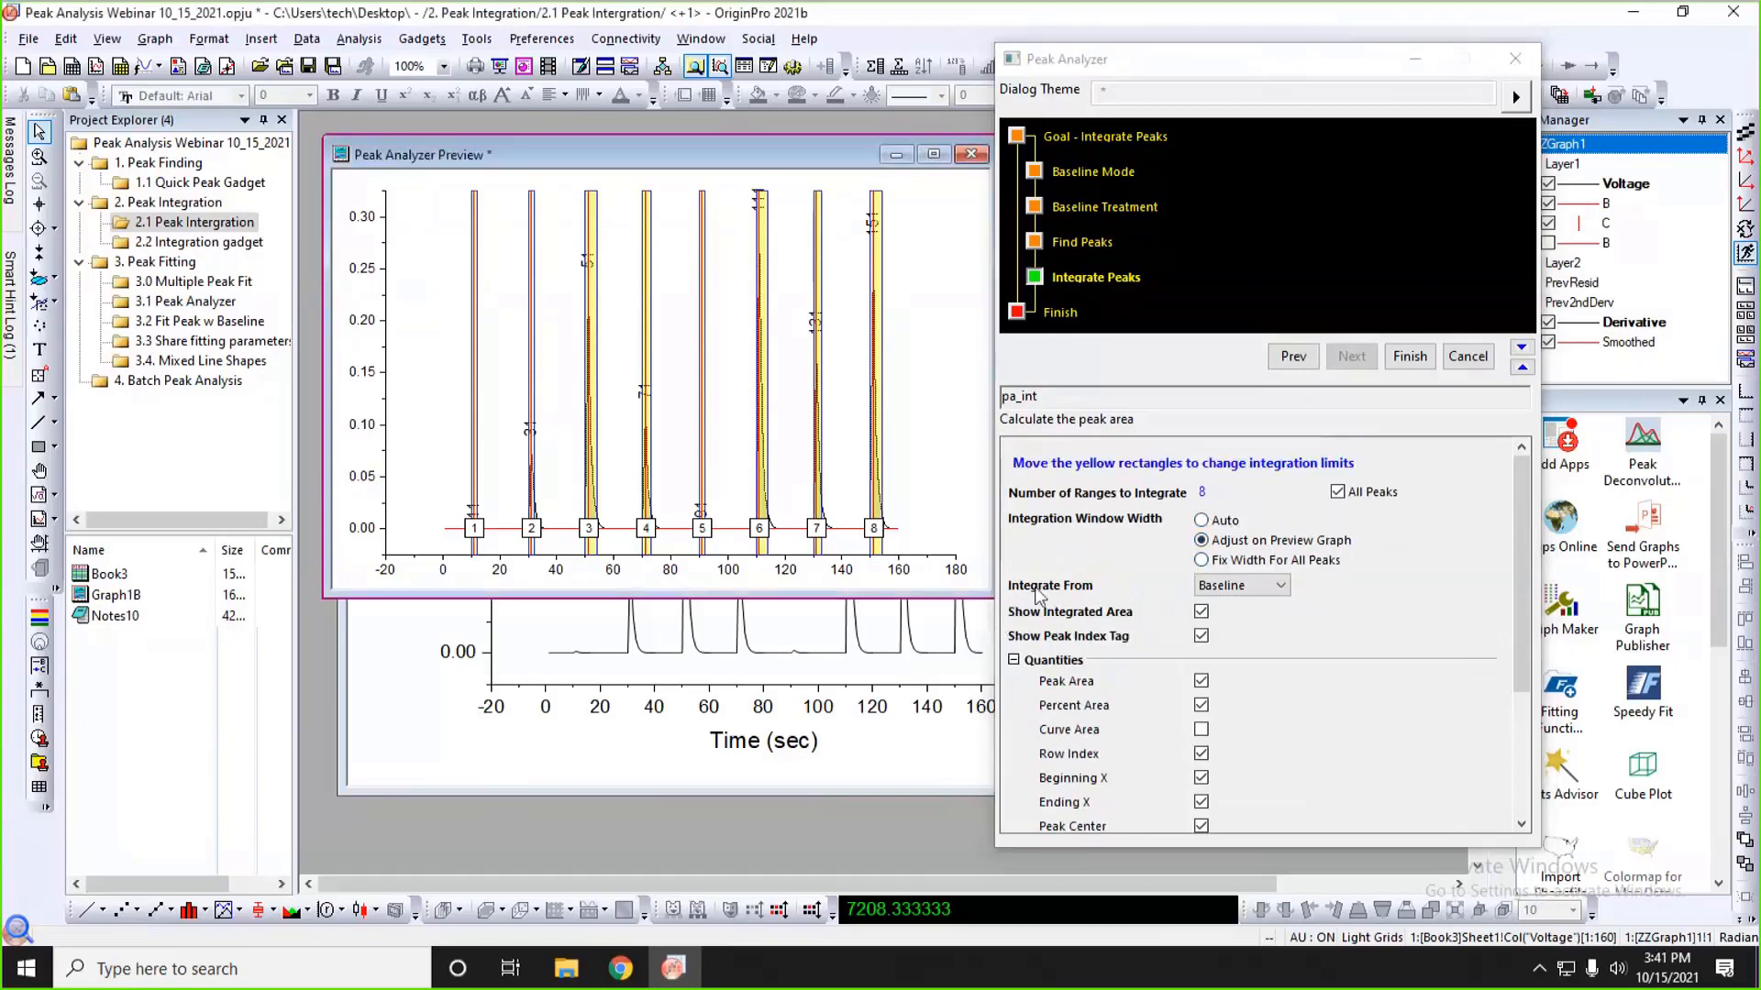
drag(1247, 81, 1333, 78)
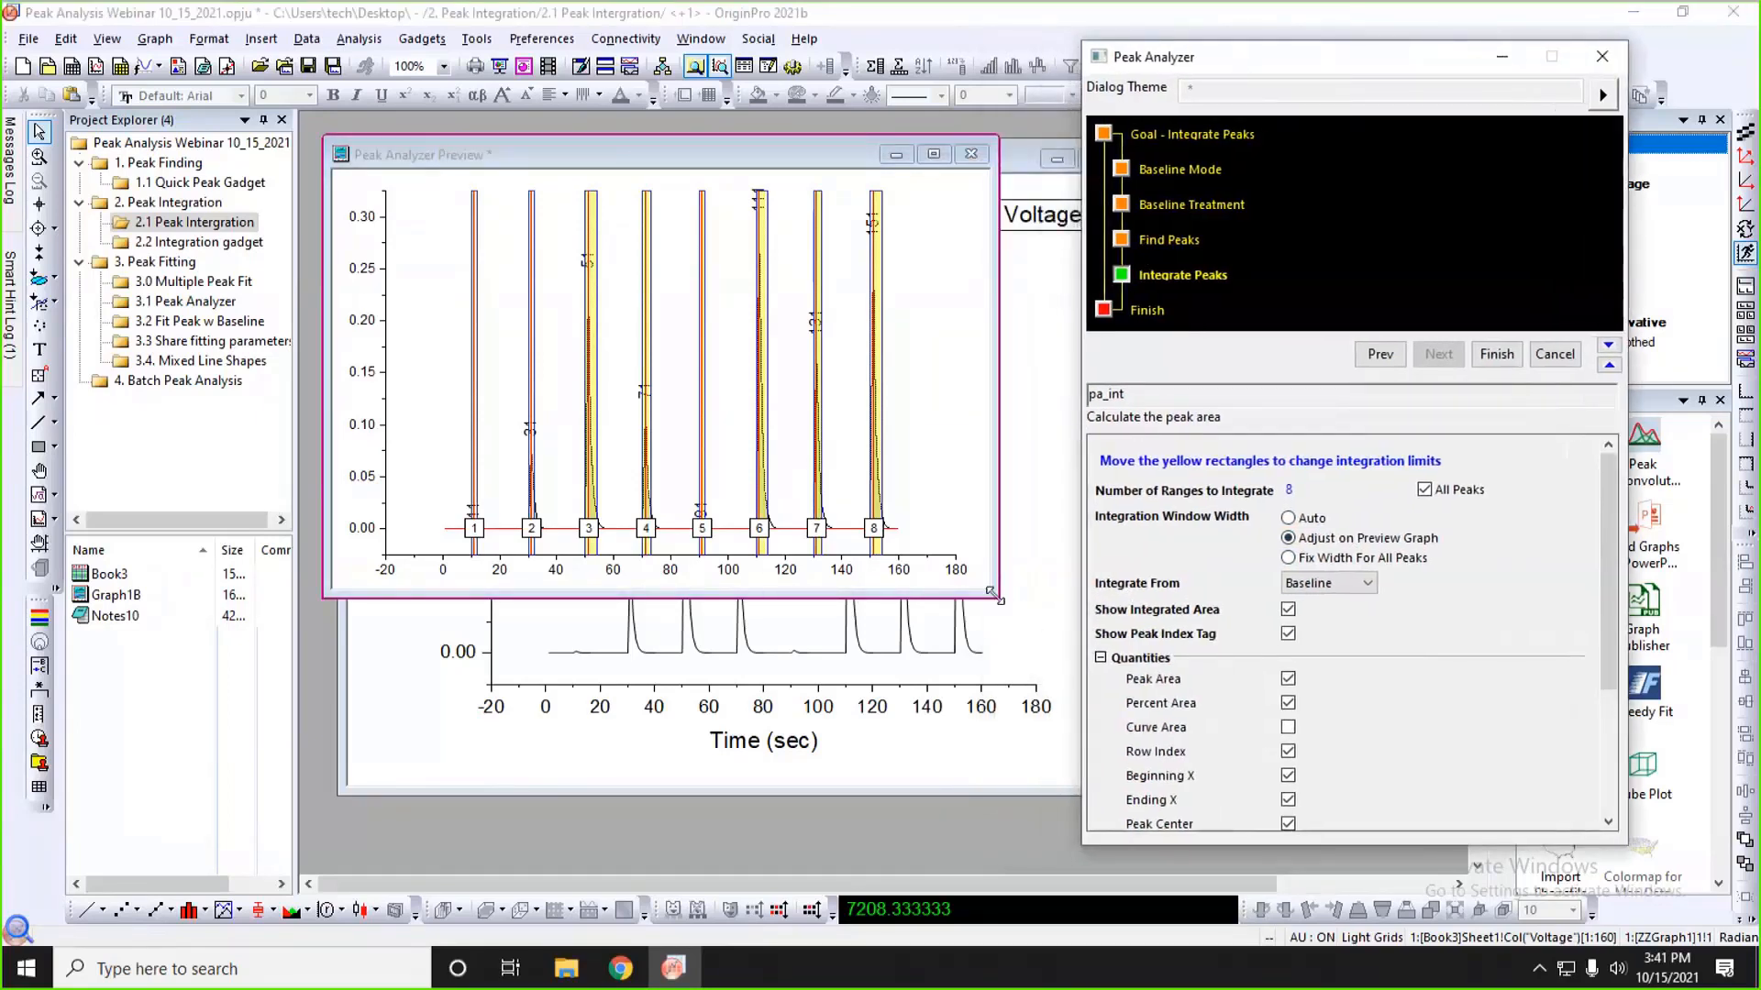
drag(995, 596, 1080, 721)
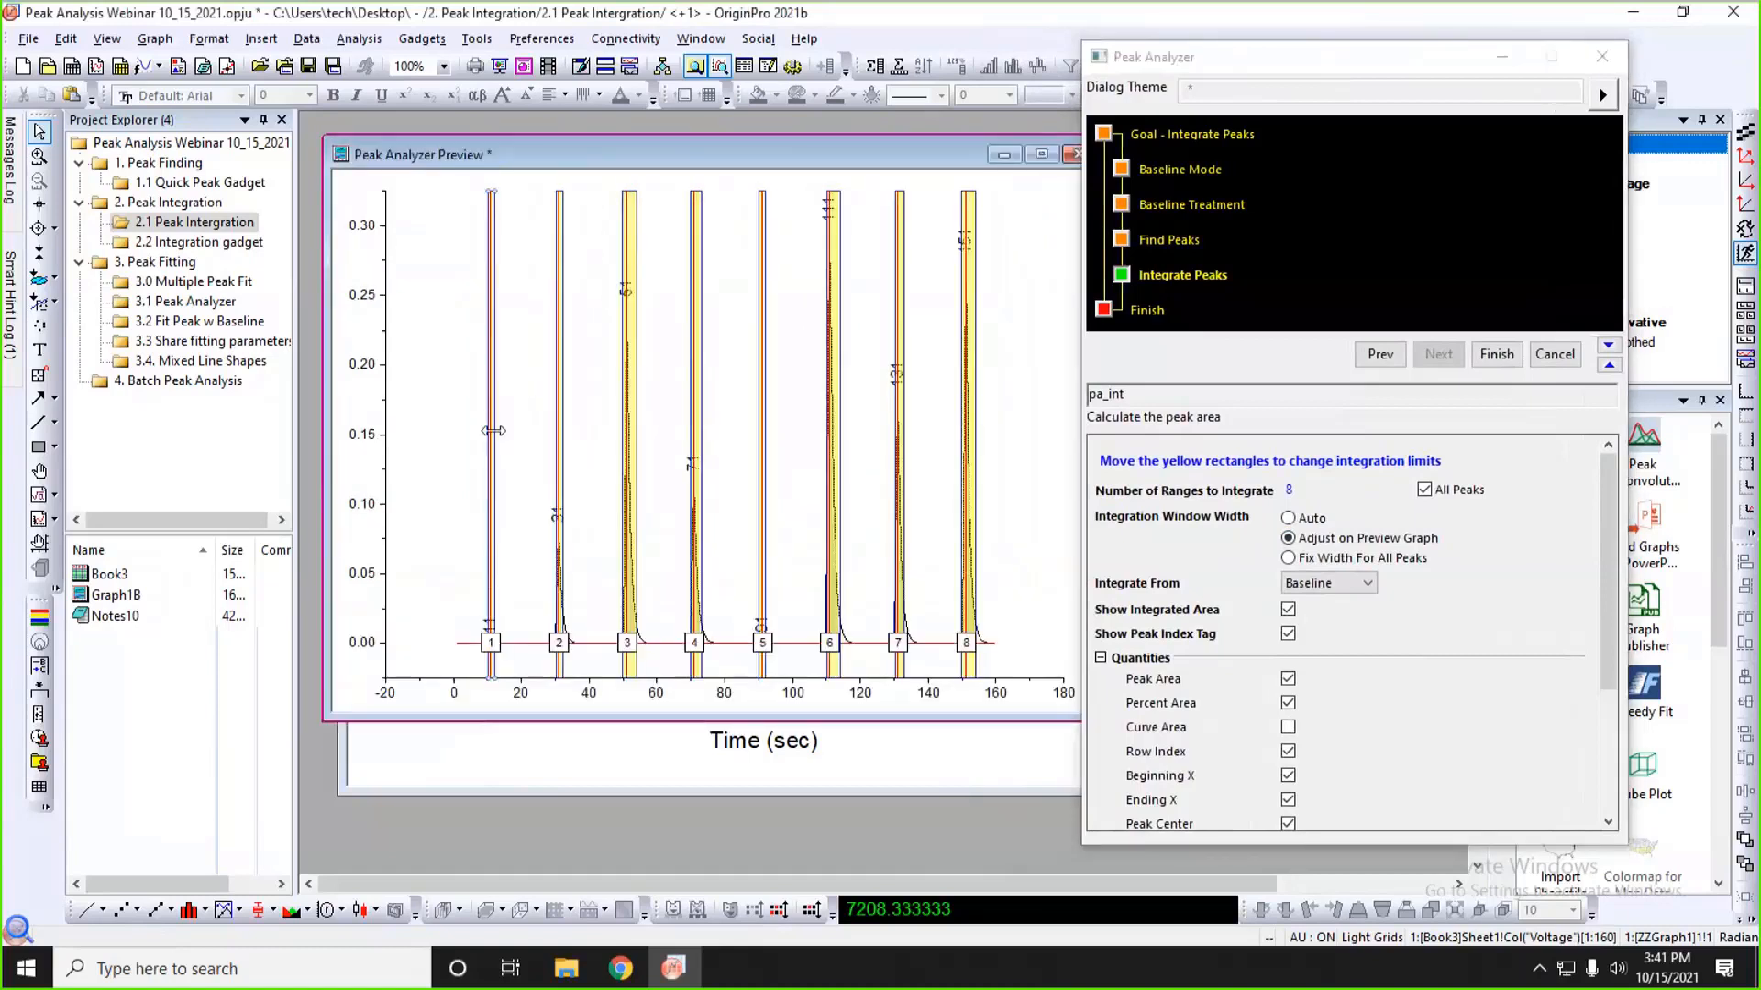
- Widen the first peak's integration range to about 4 to 17 and apply that width to all peaks
click(493, 432)
drag(493, 432, 461, 453)
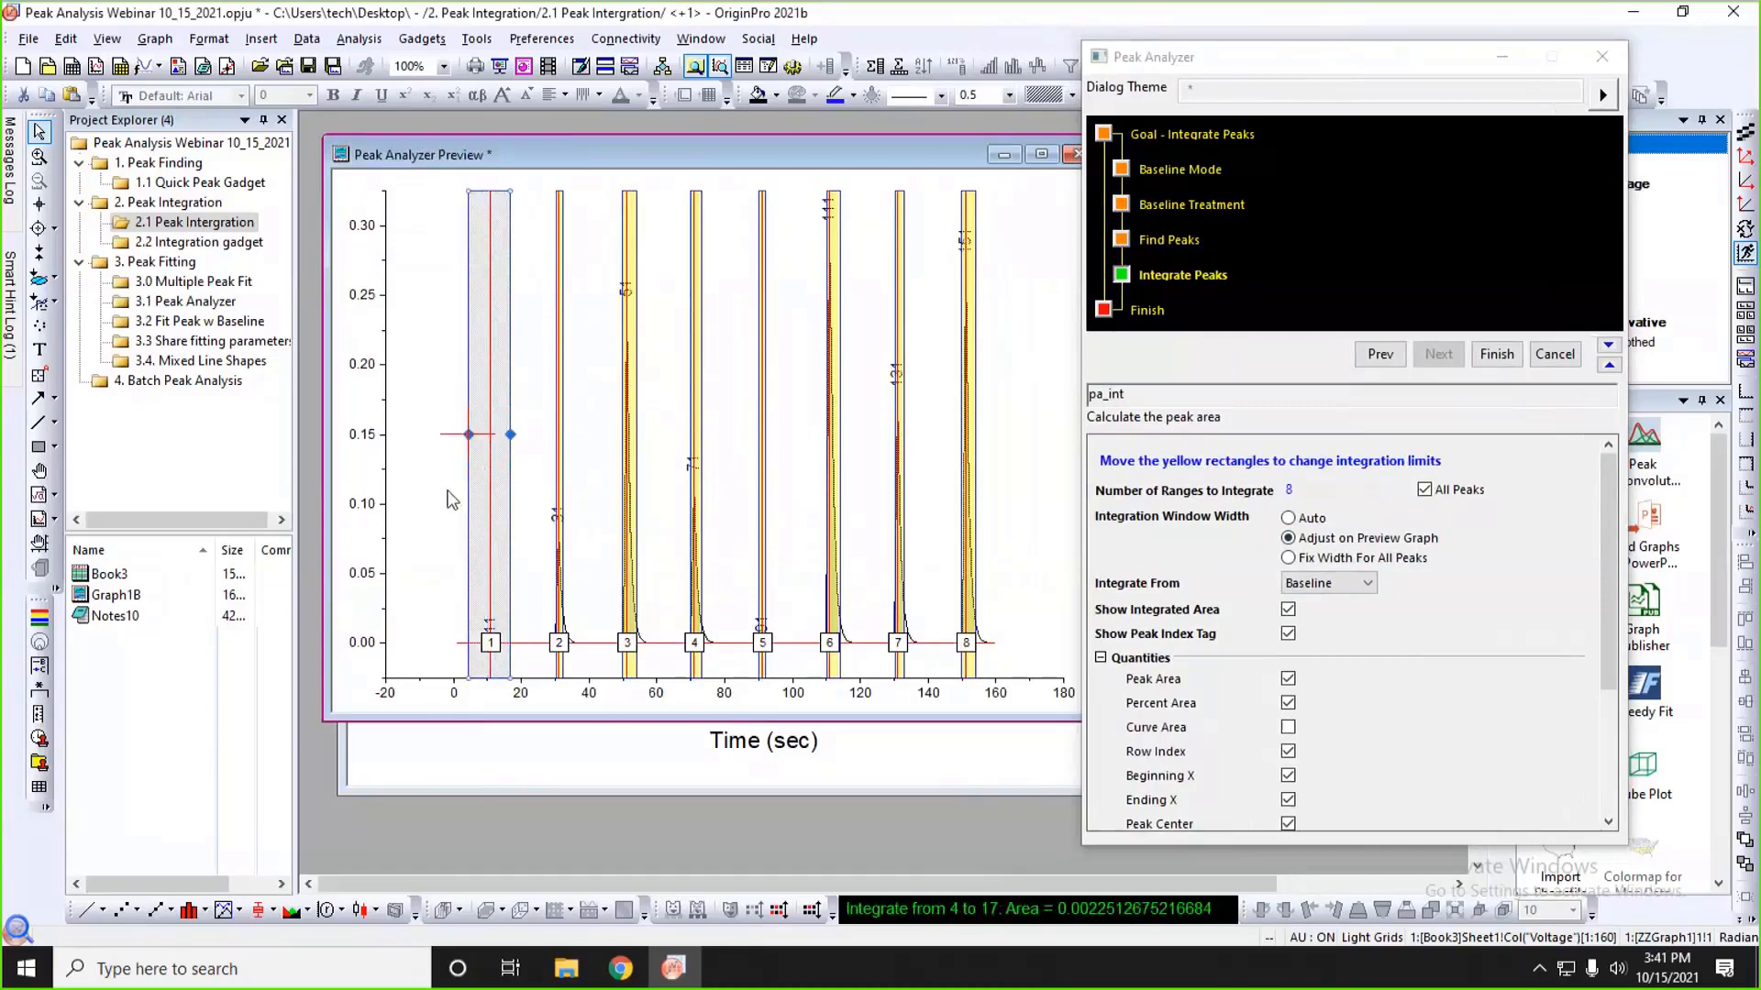
right_click(503, 383)
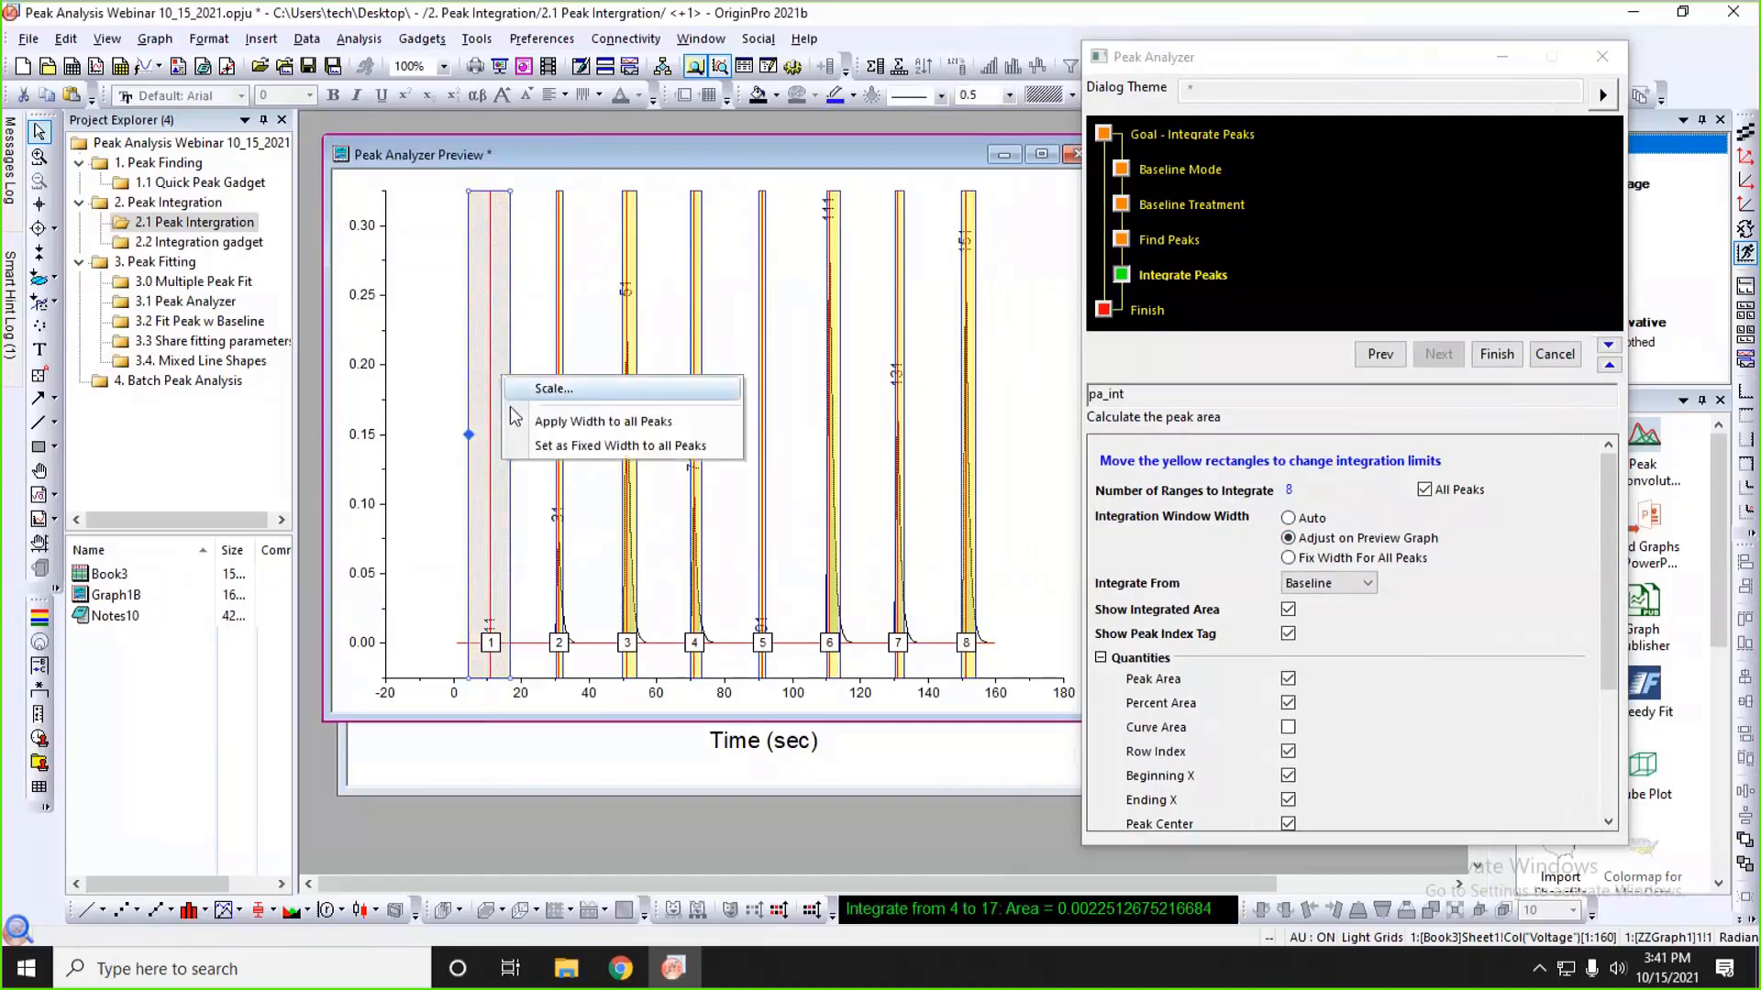
click(621, 422)
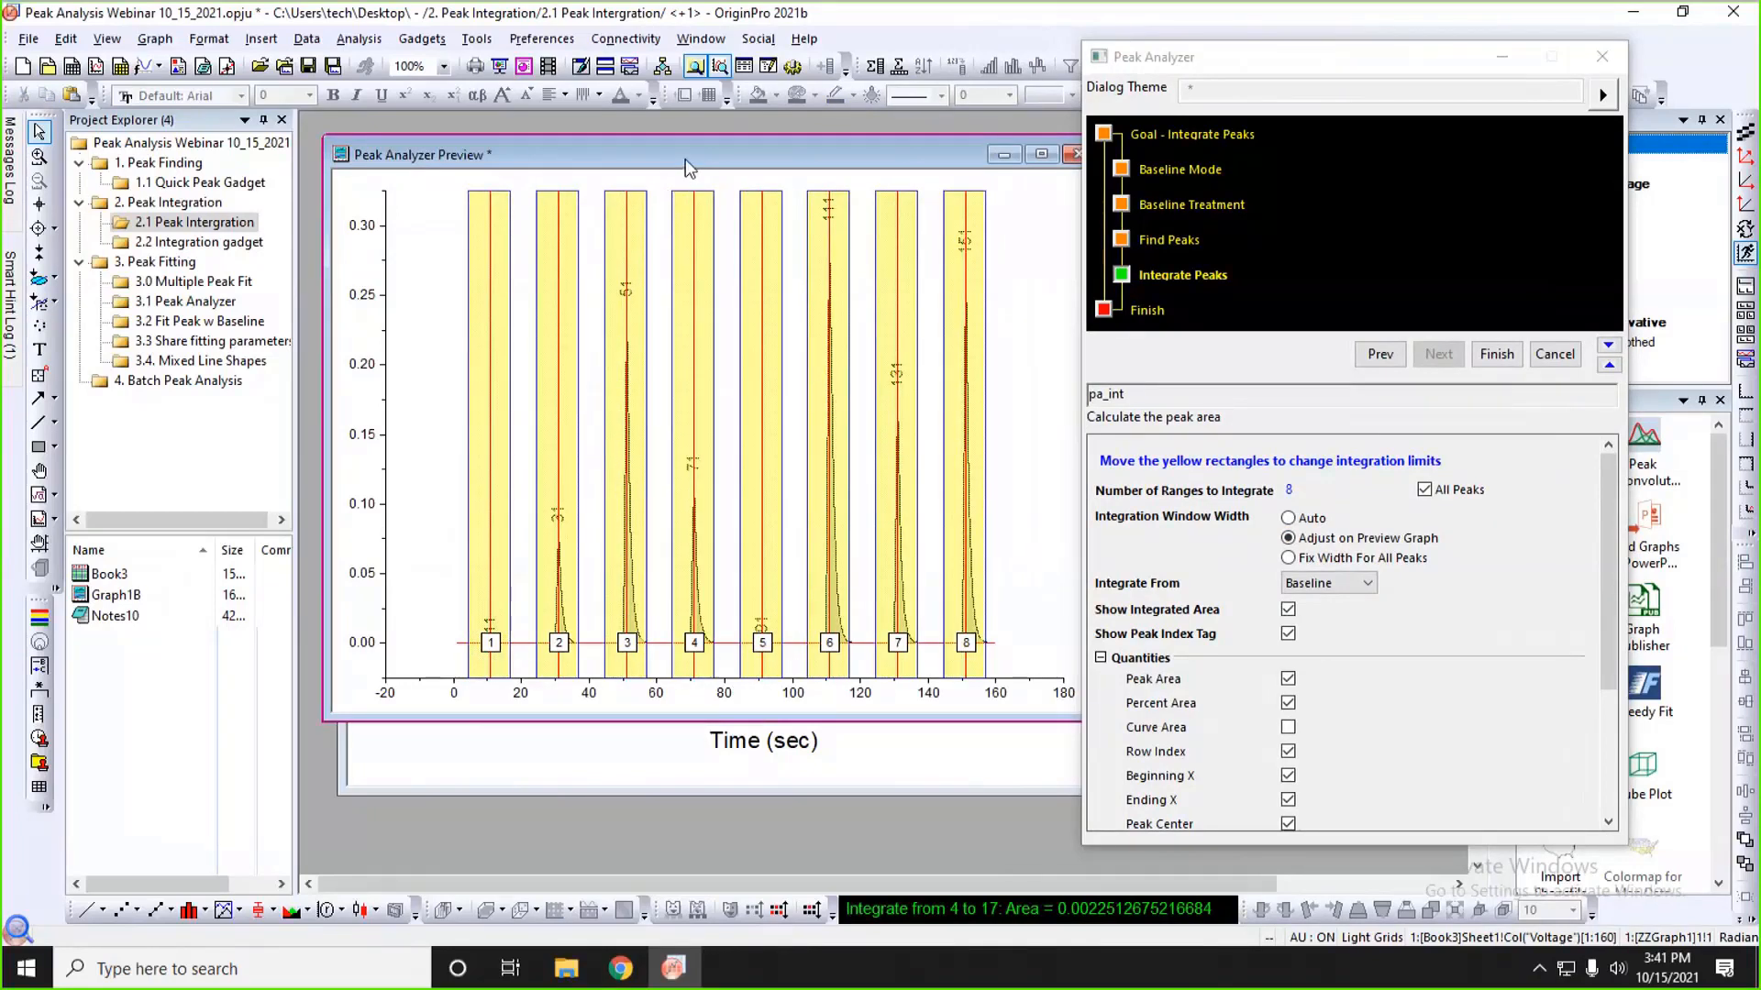
- Rearrange the preview and dialog windows, and review the integration quantities to output and the result destinations
drag(690, 168, 663, 158)
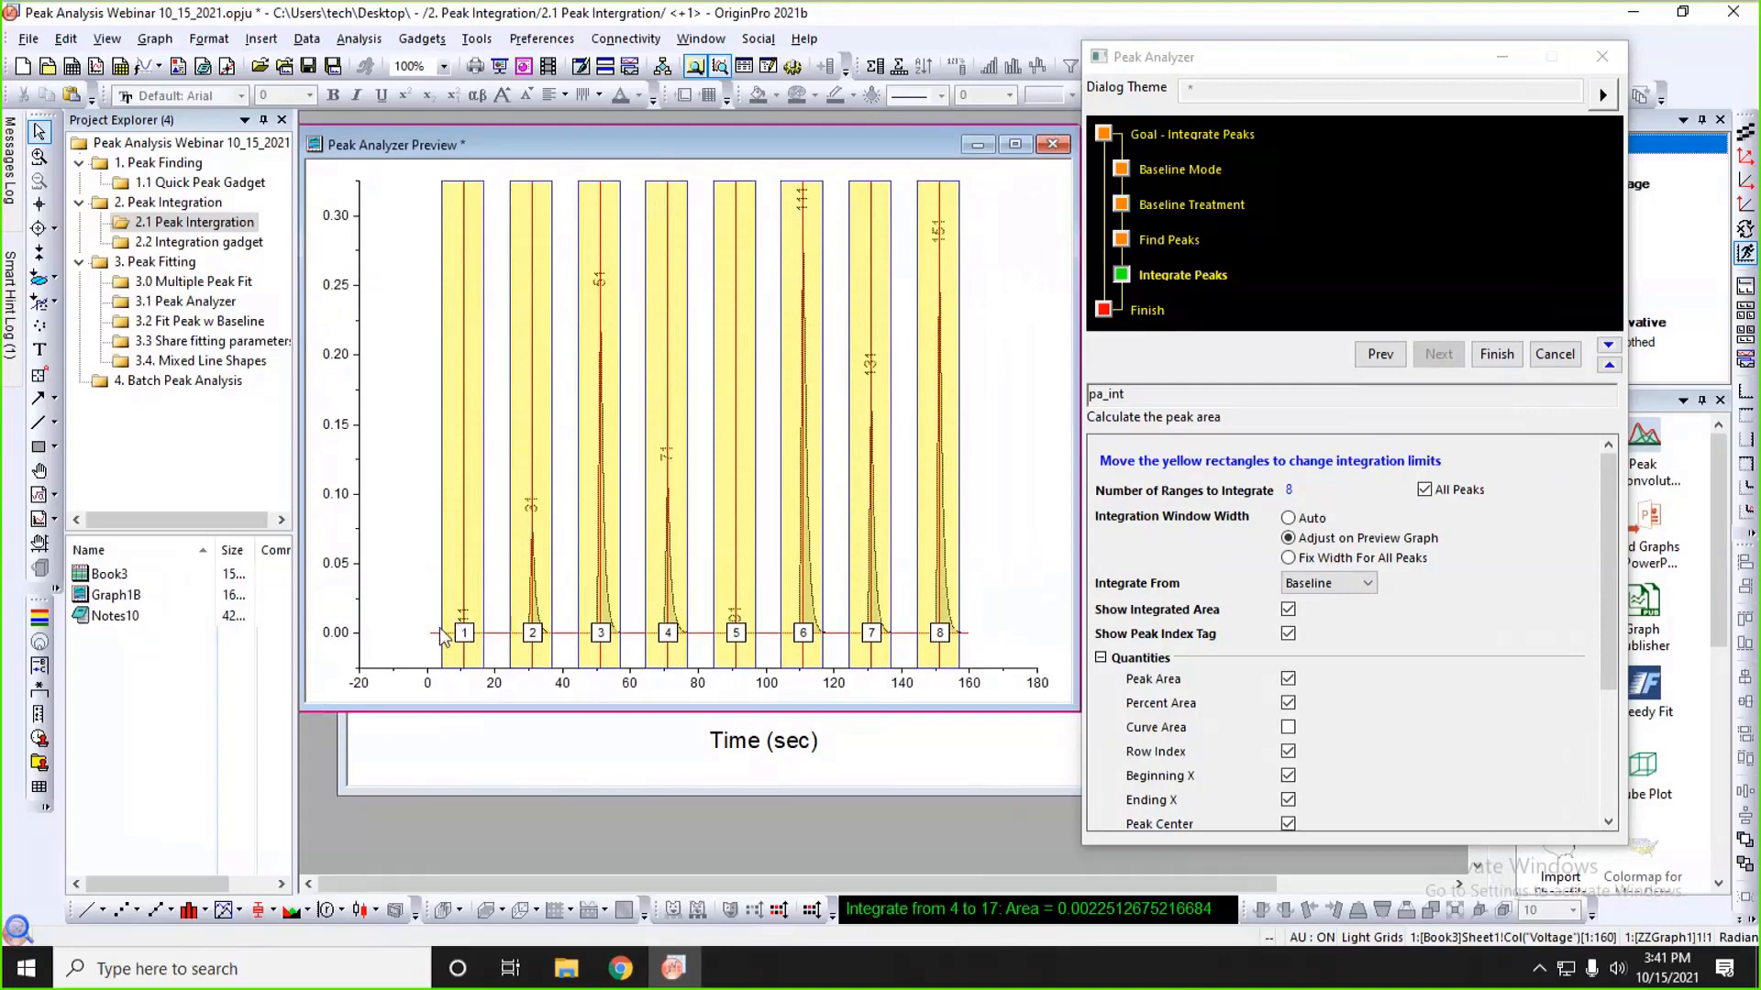
mouse_move(469, 642)
drag(1210, 67, 1112, 69)
scroll(1089, 548, down, 2)
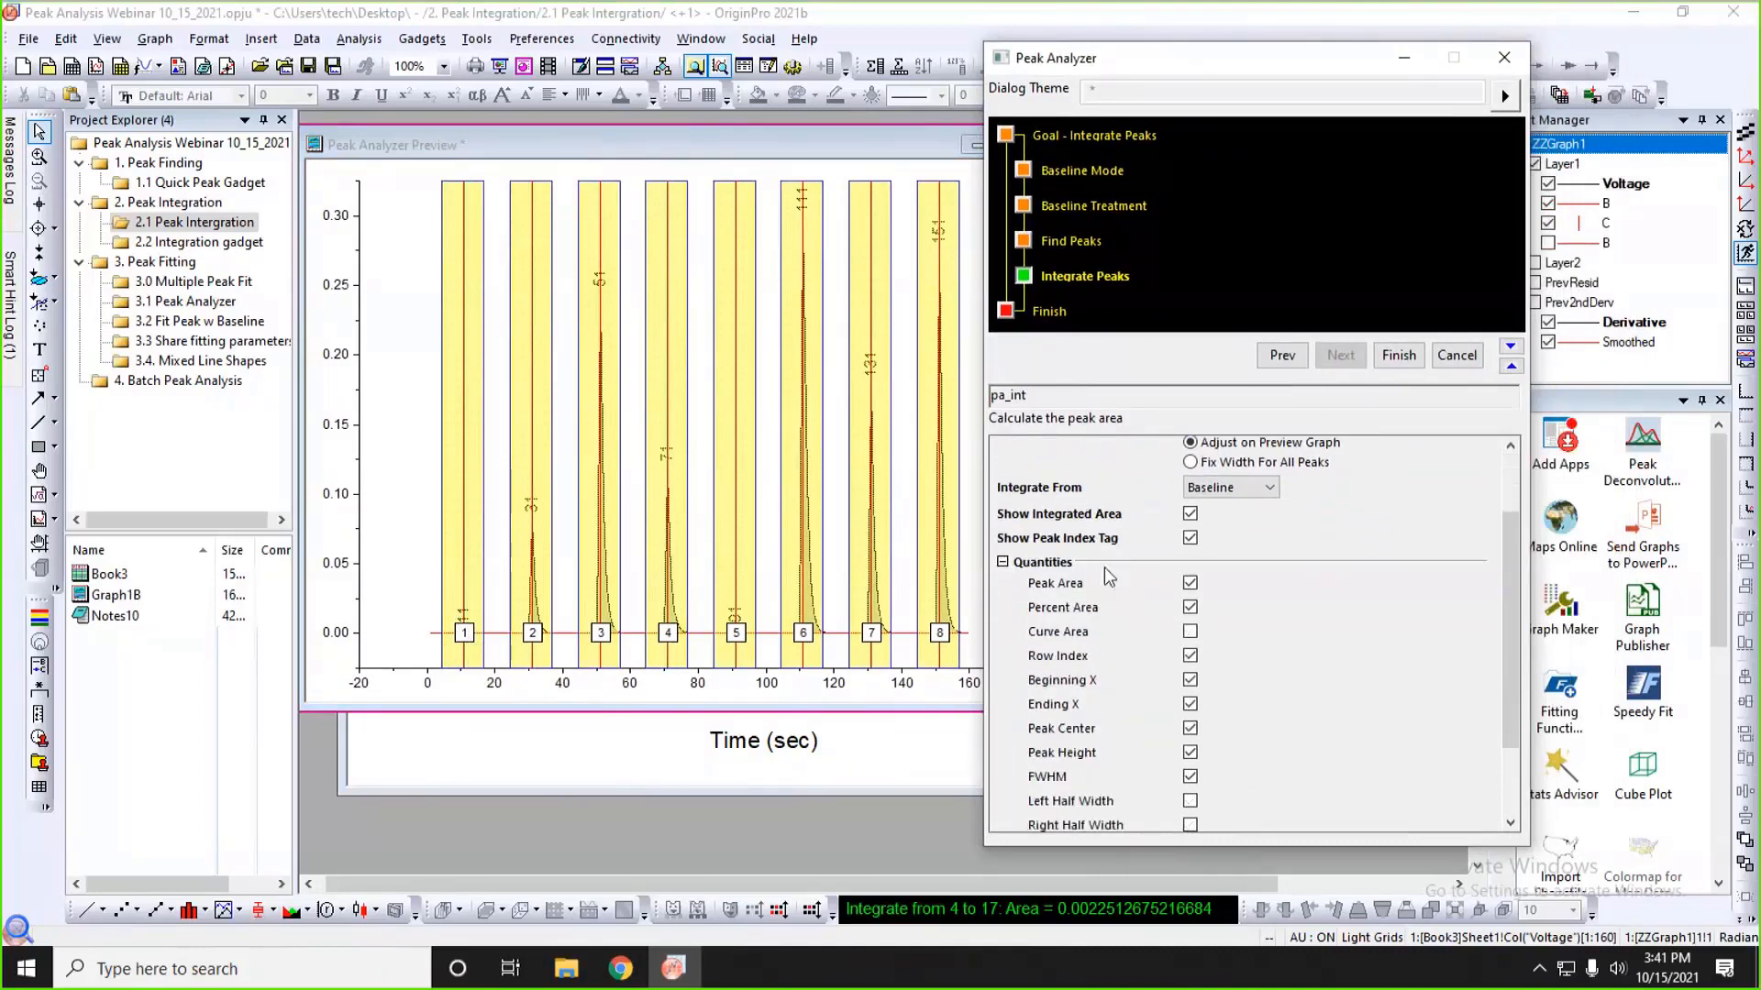
scroll(1108, 587, down, 2)
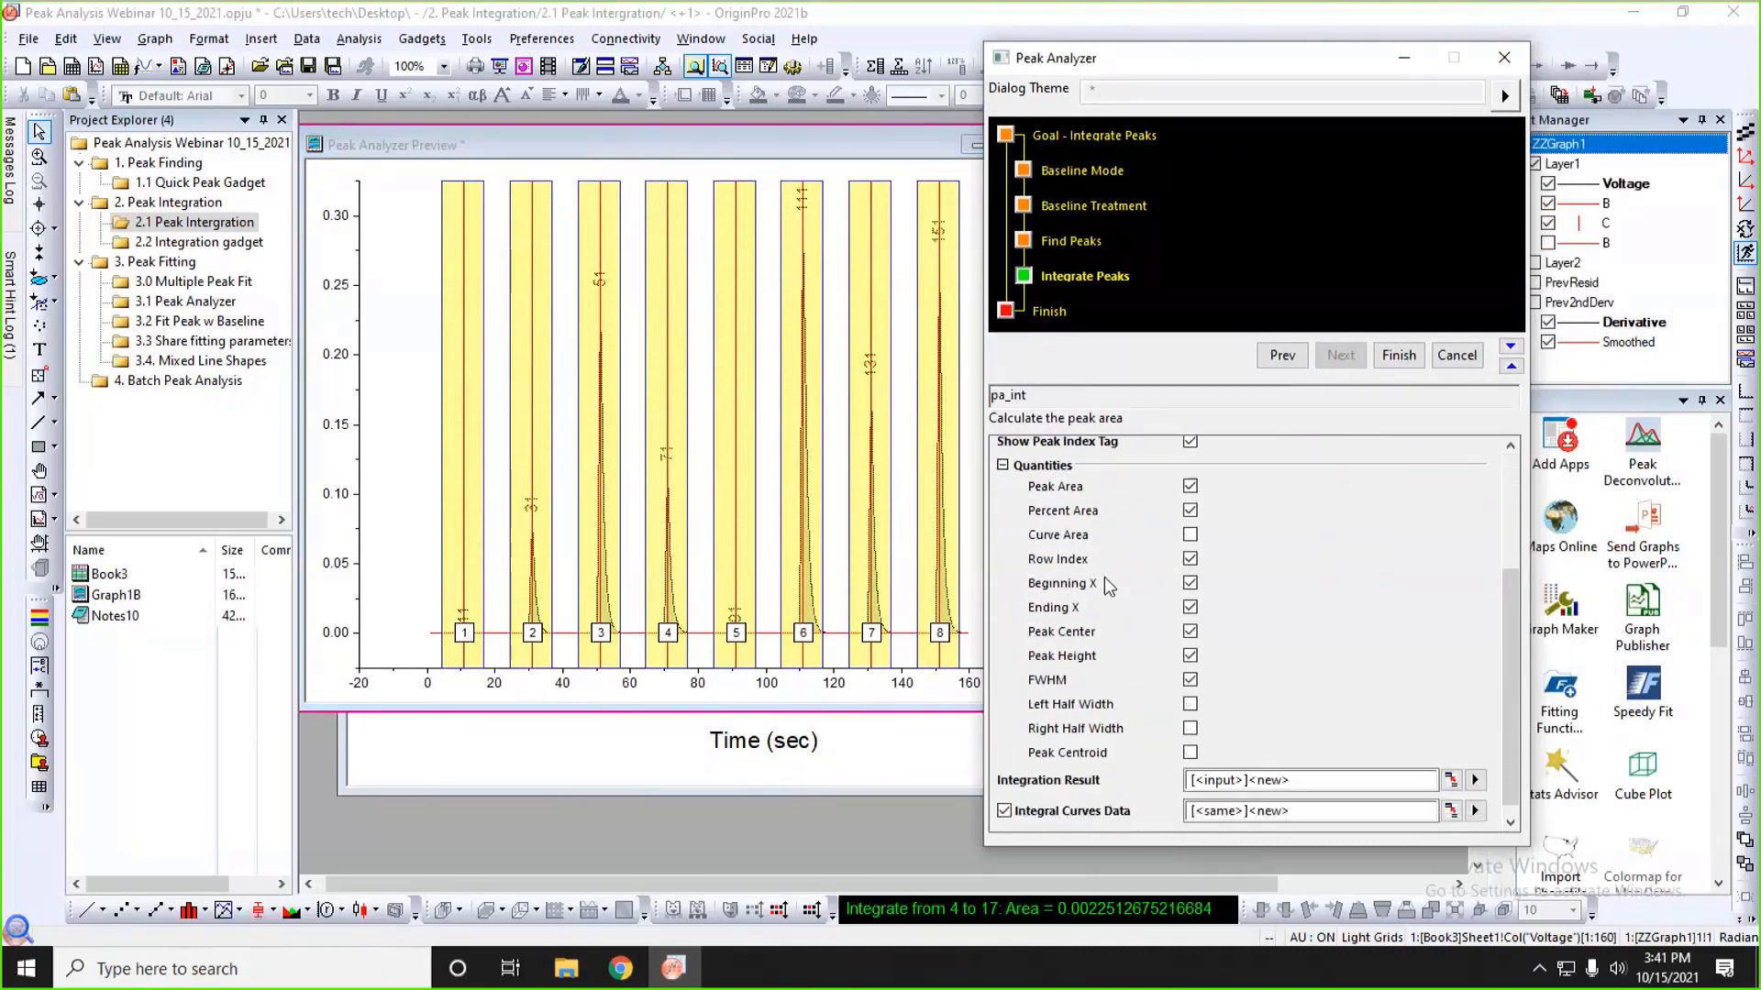
scroll(1273, 604, down, 1)
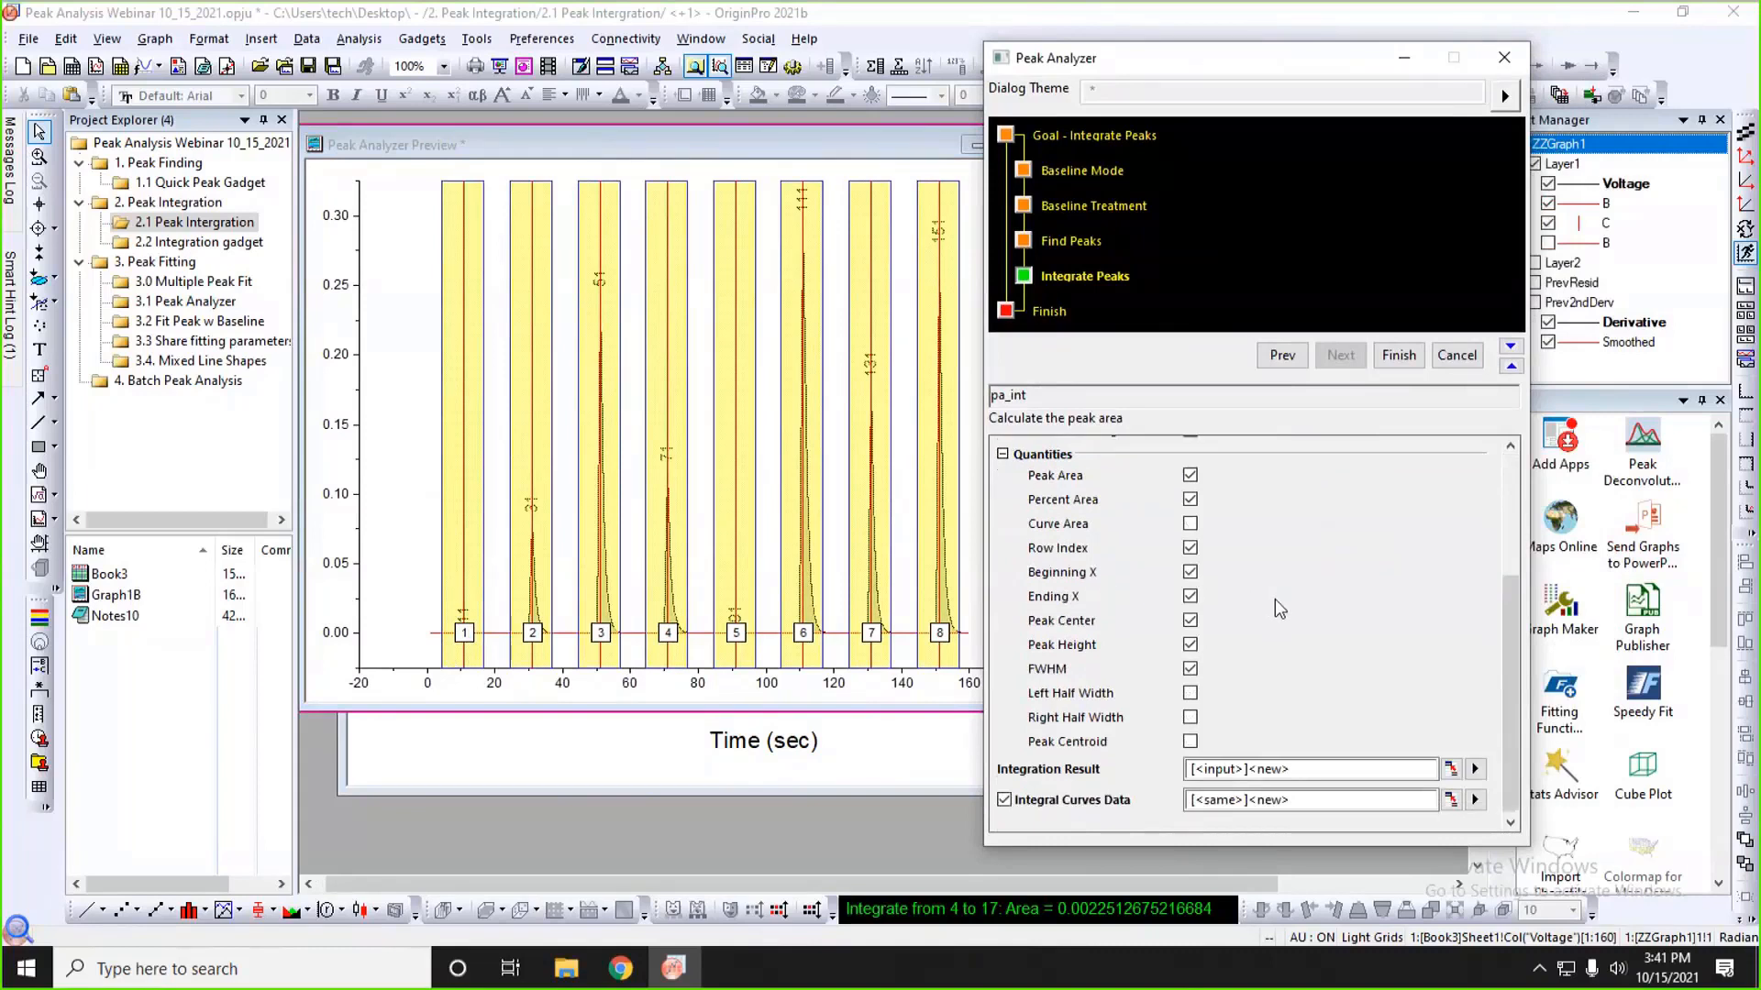
- Finish the Peak Analyzer integration, then reposition and enlarge the Graph1B window
scroll(1264, 625, up, 1)
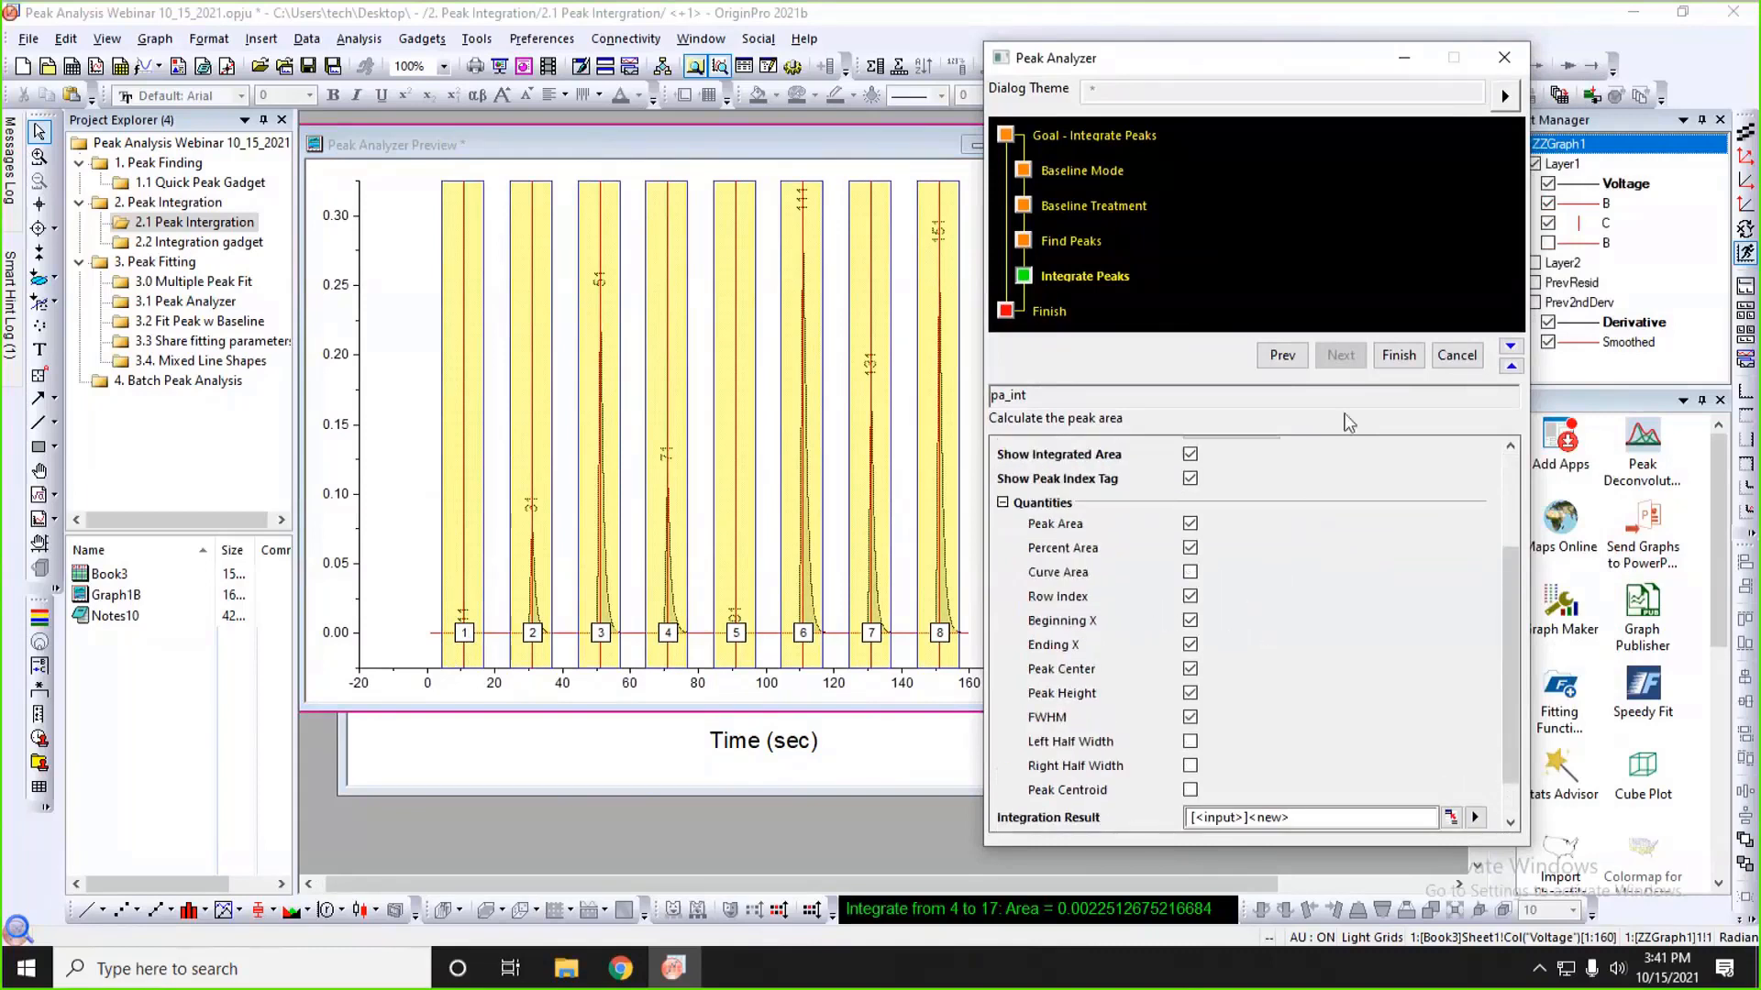
click(1399, 355)
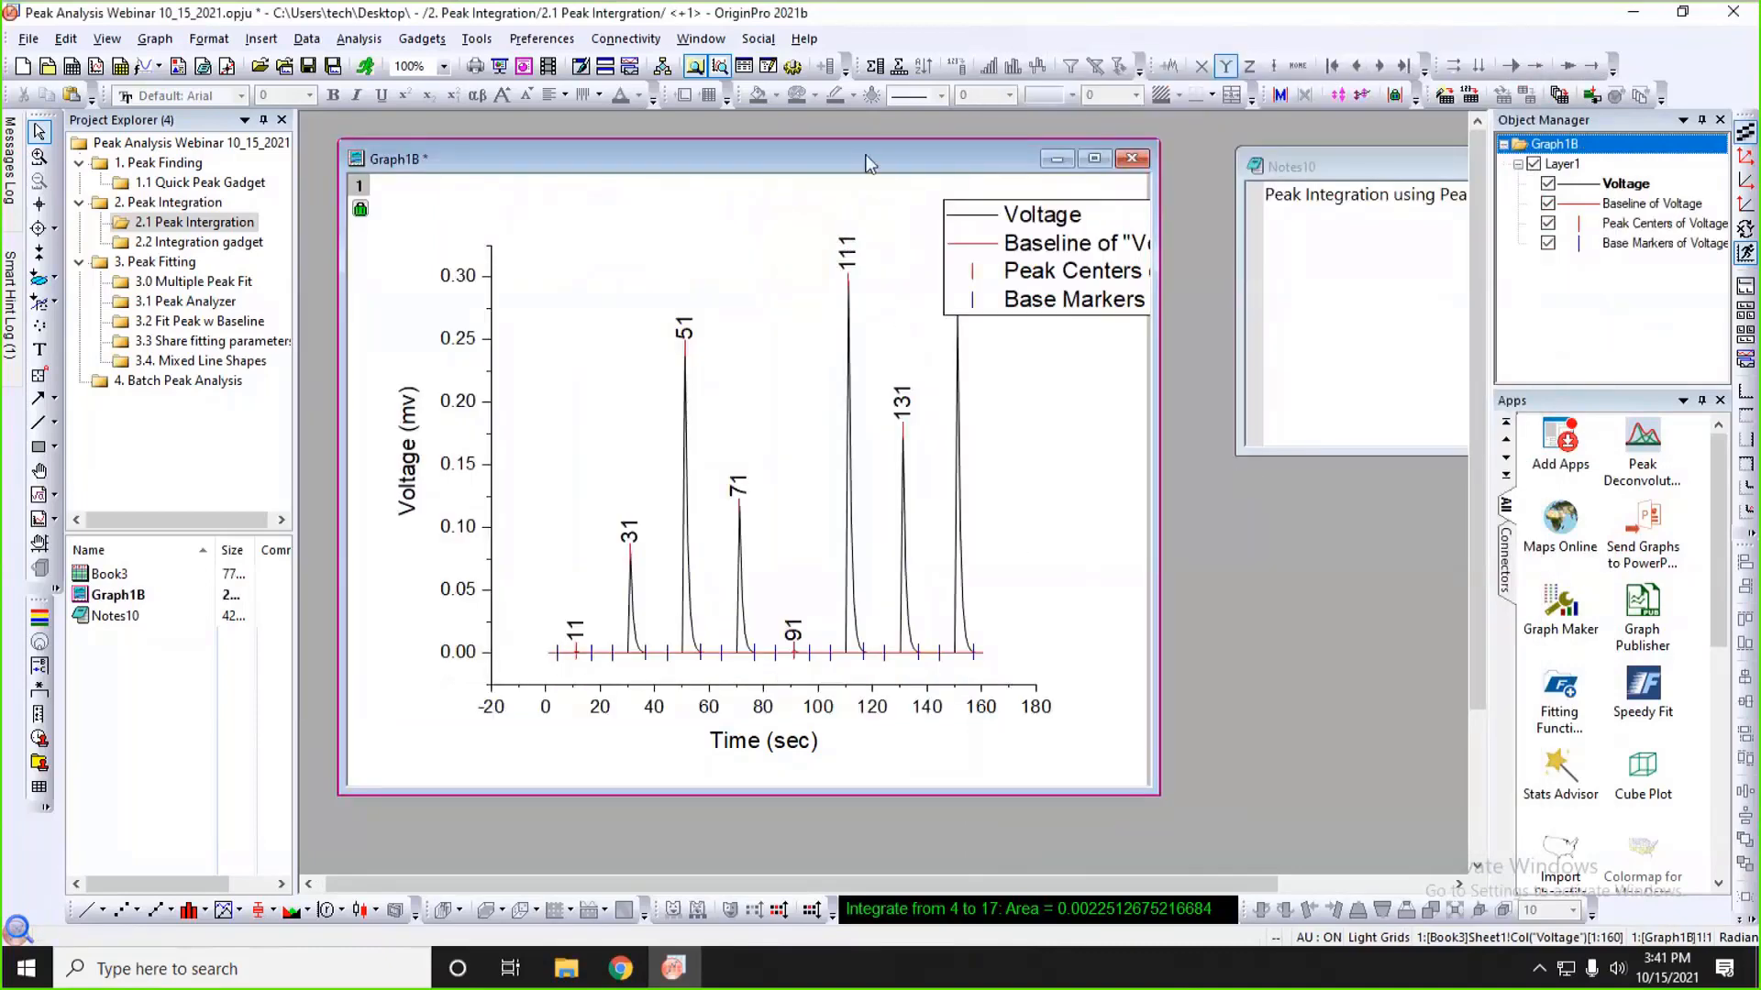
drag(870, 163, 1012, 165)
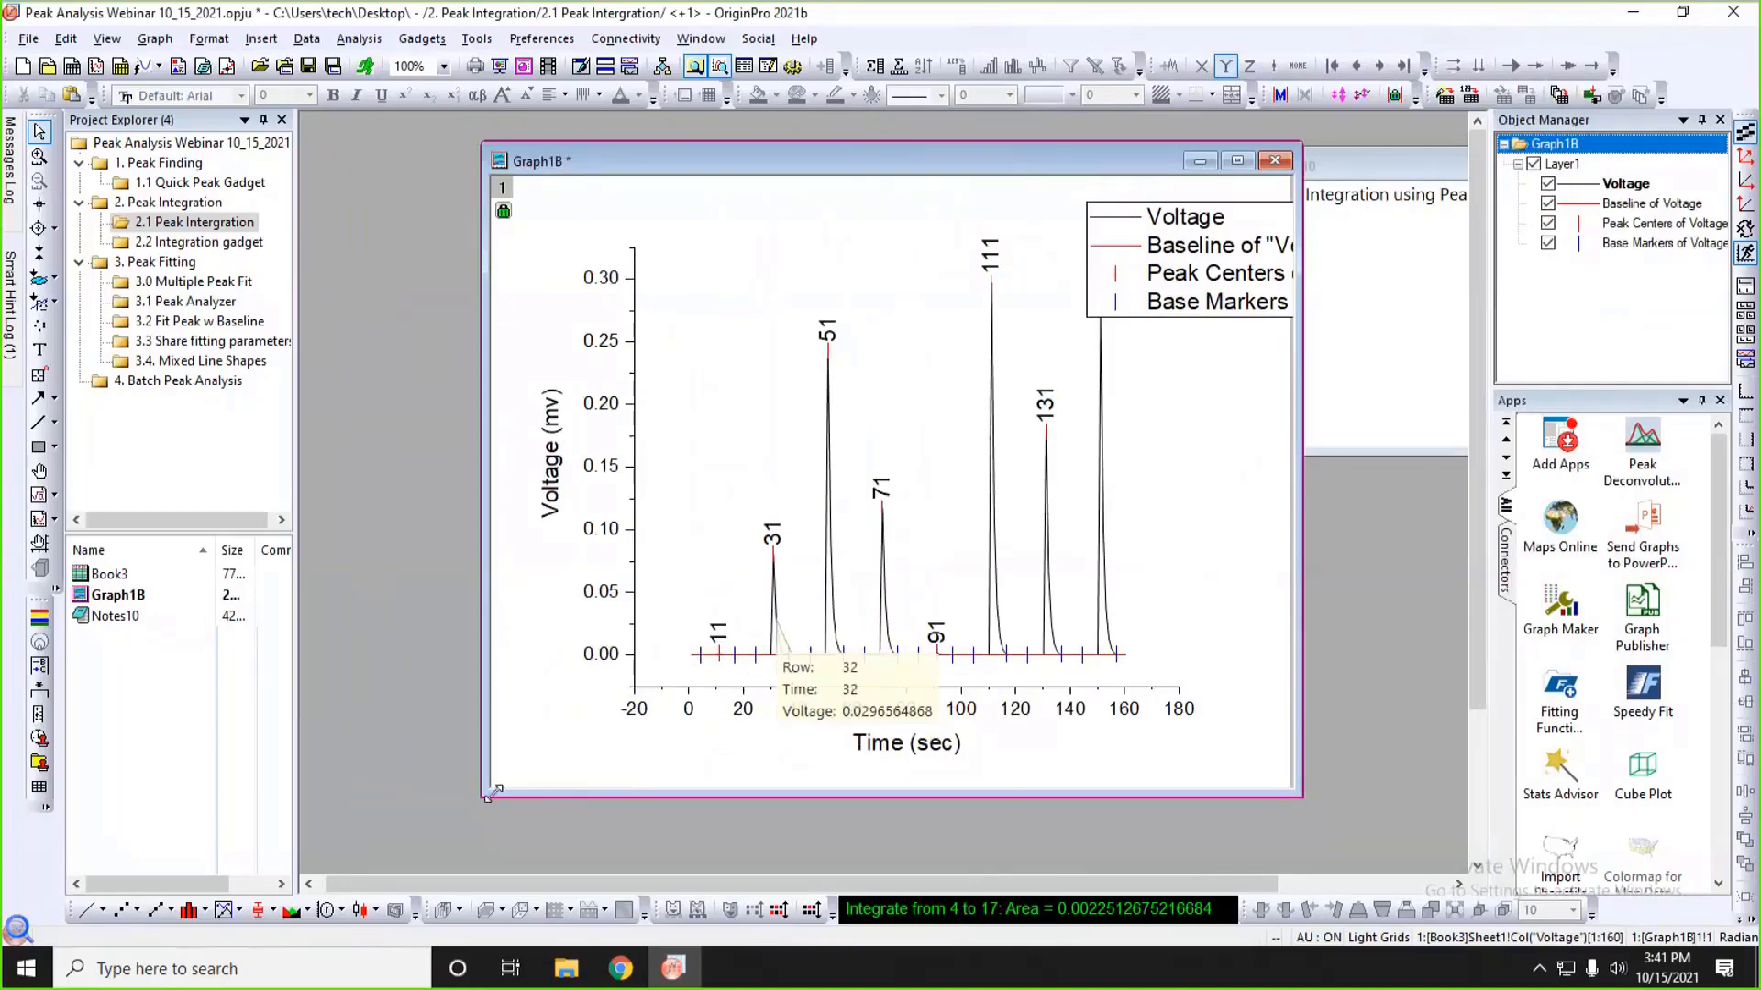
drag(492, 793, 436, 809)
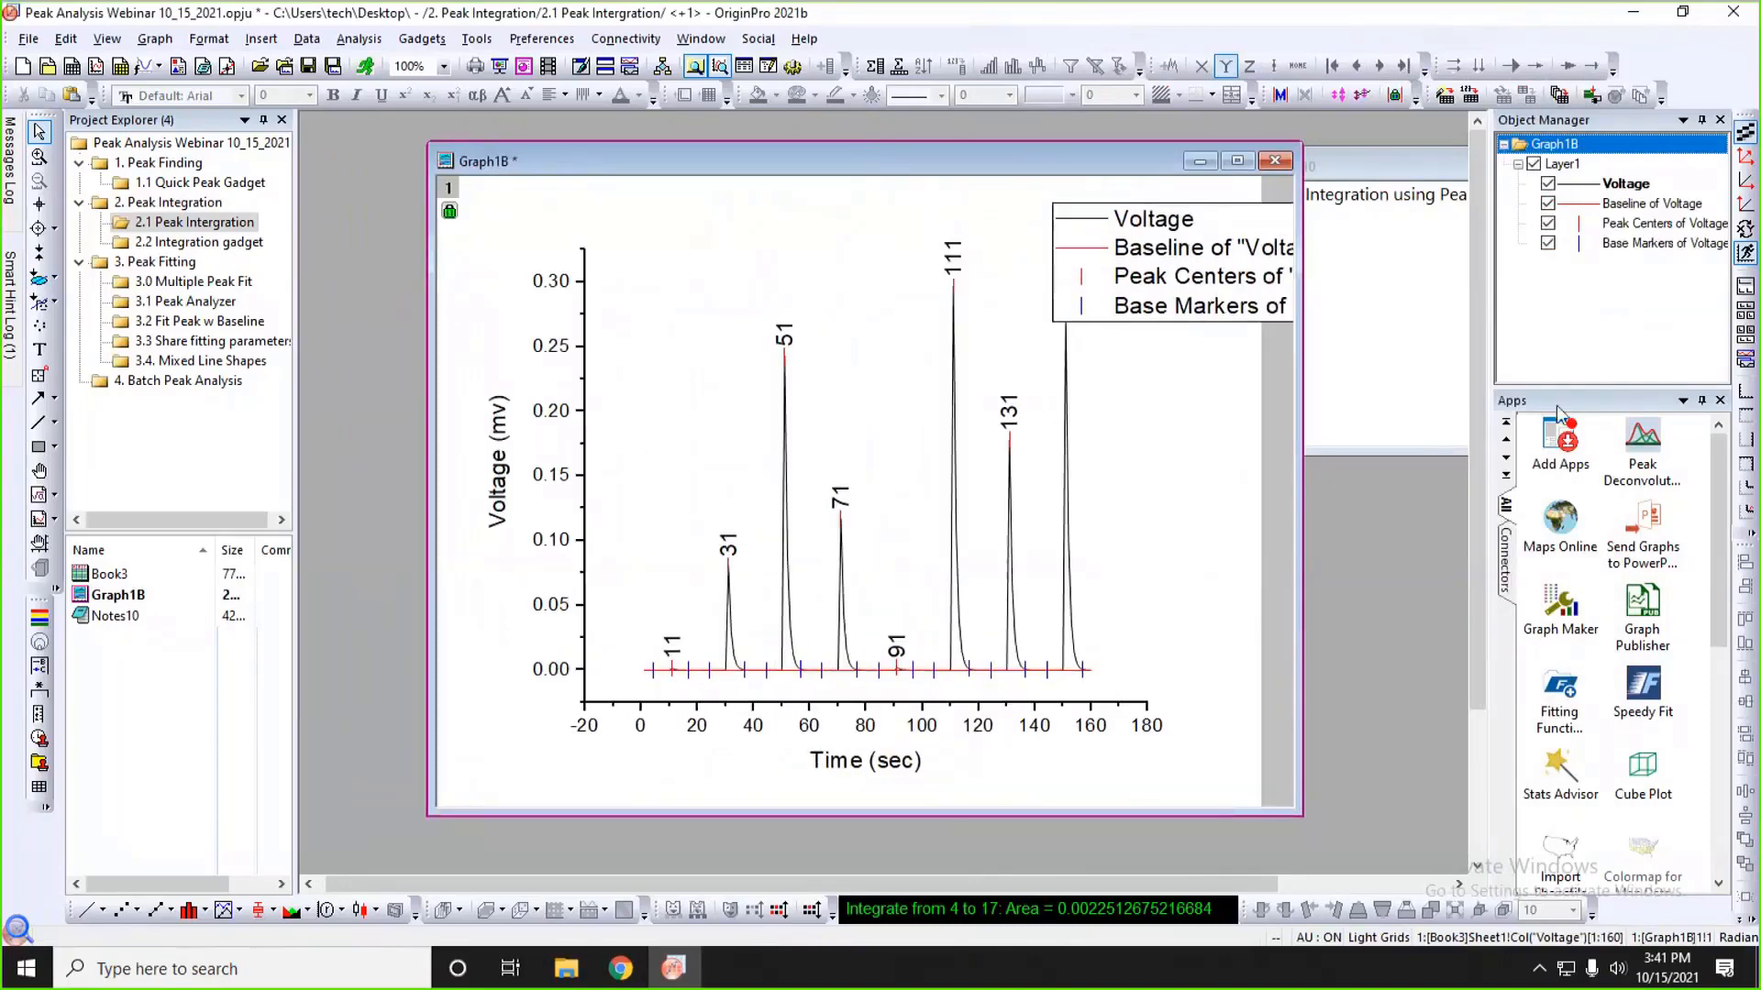
- Go from the Base Markers plot to its data in Book3, and move and enlarge the workbook window over the graph
click(1640, 244)
right_click(1641, 246)
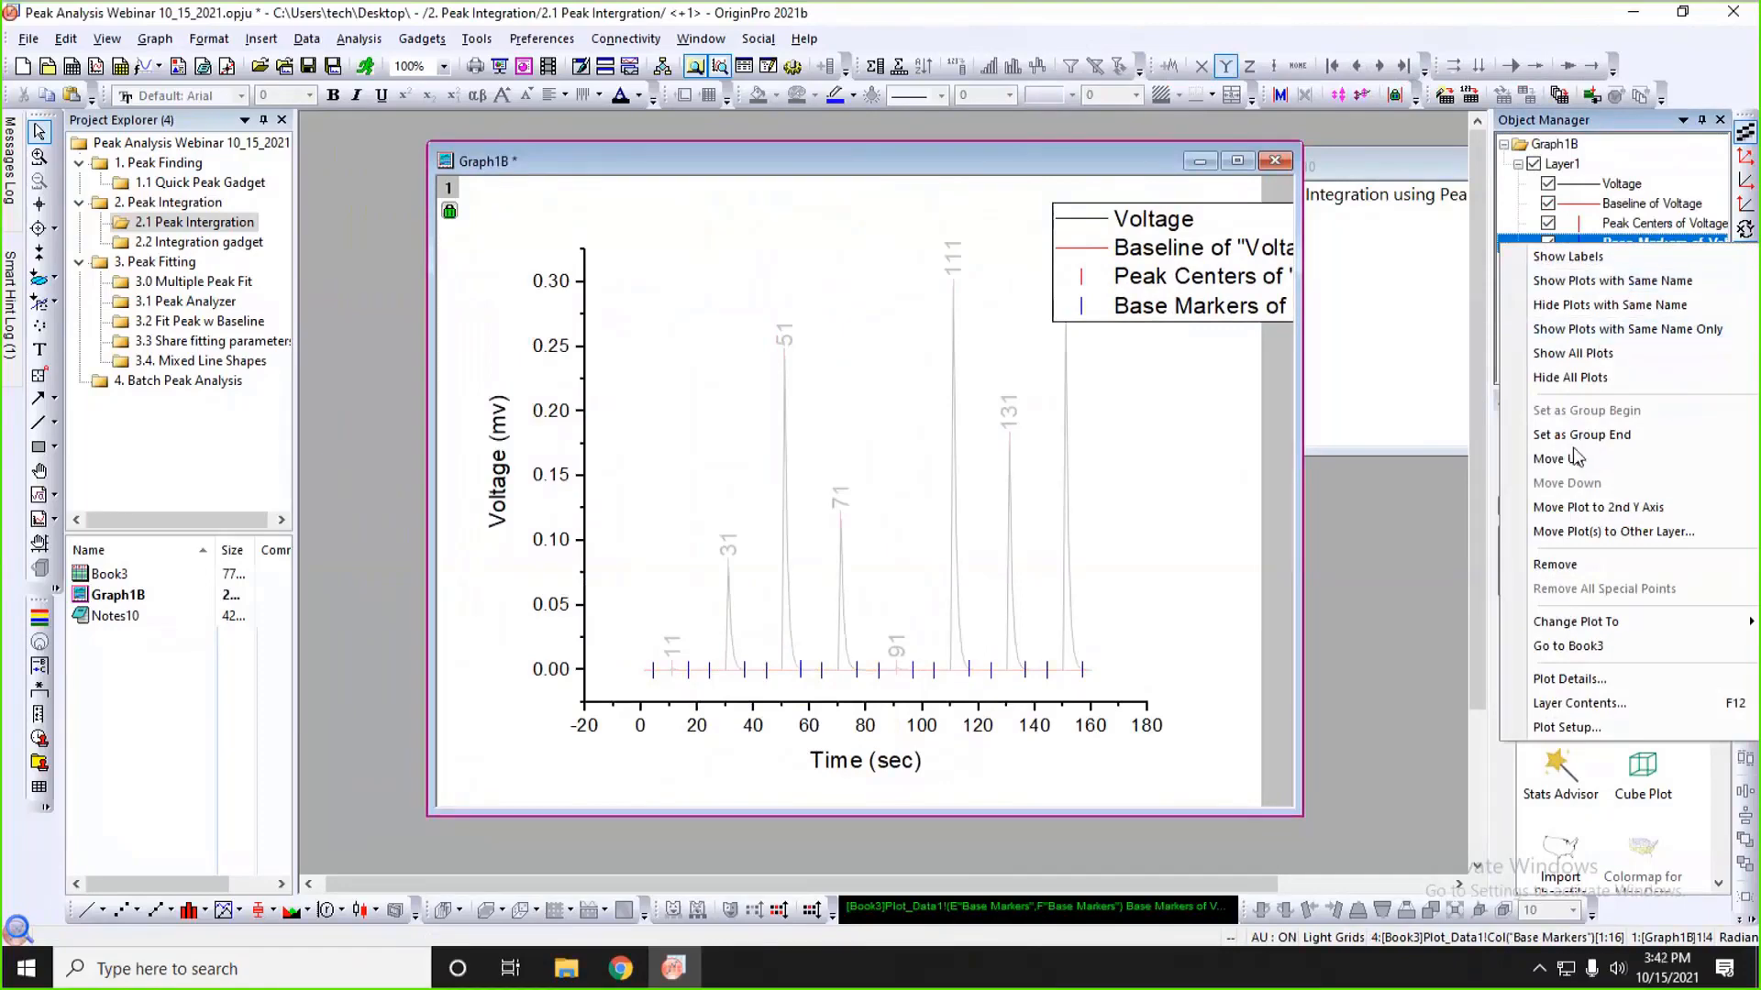
click(1567, 646)
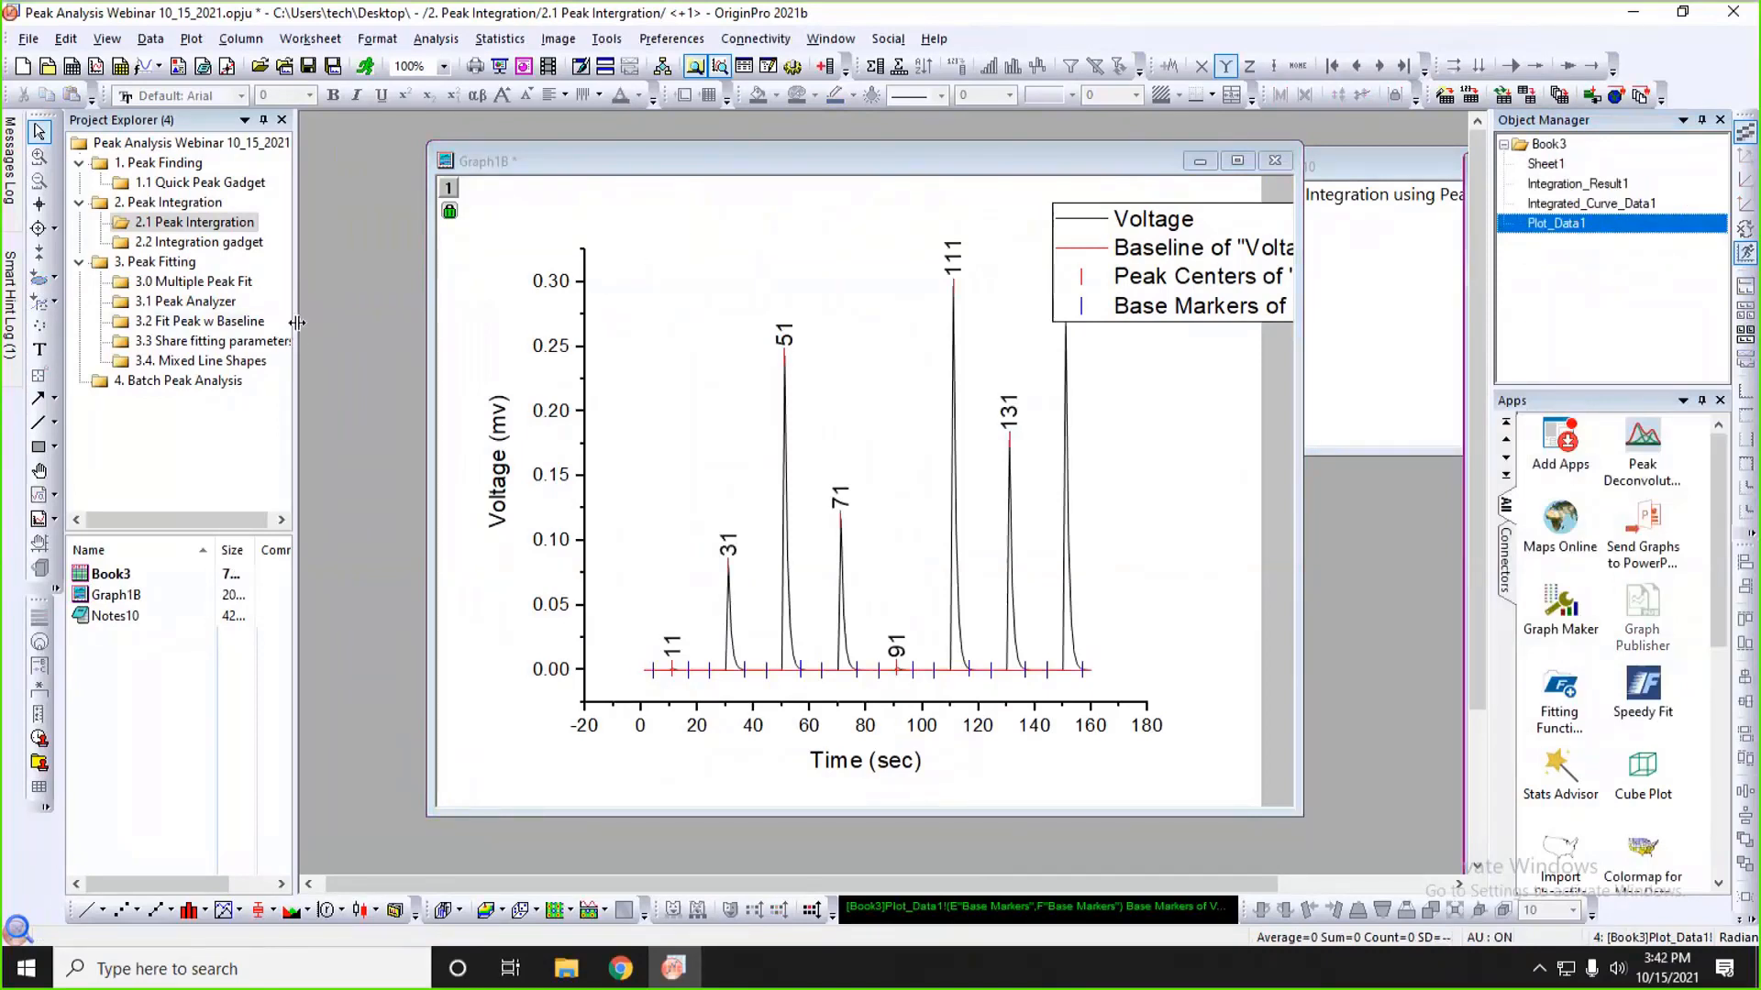
drag(297, 322, 188, 322)
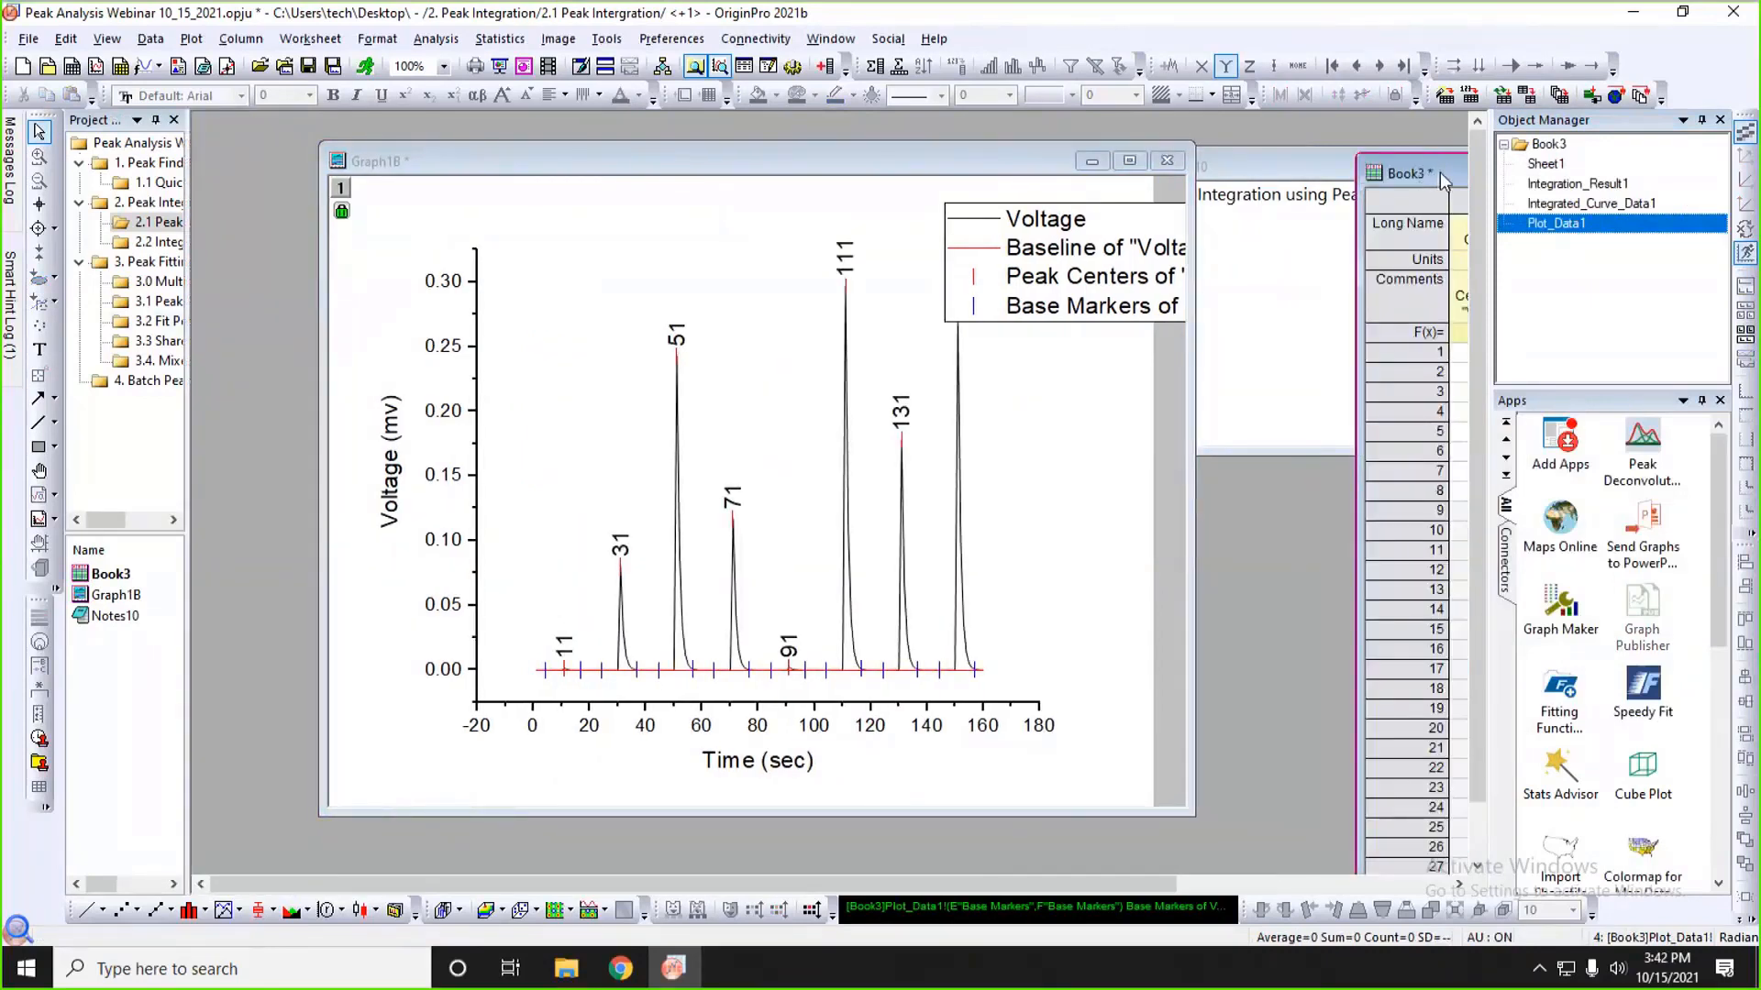
drag(1440, 172, 678, 310)
drag(679, 325, 654, 157)
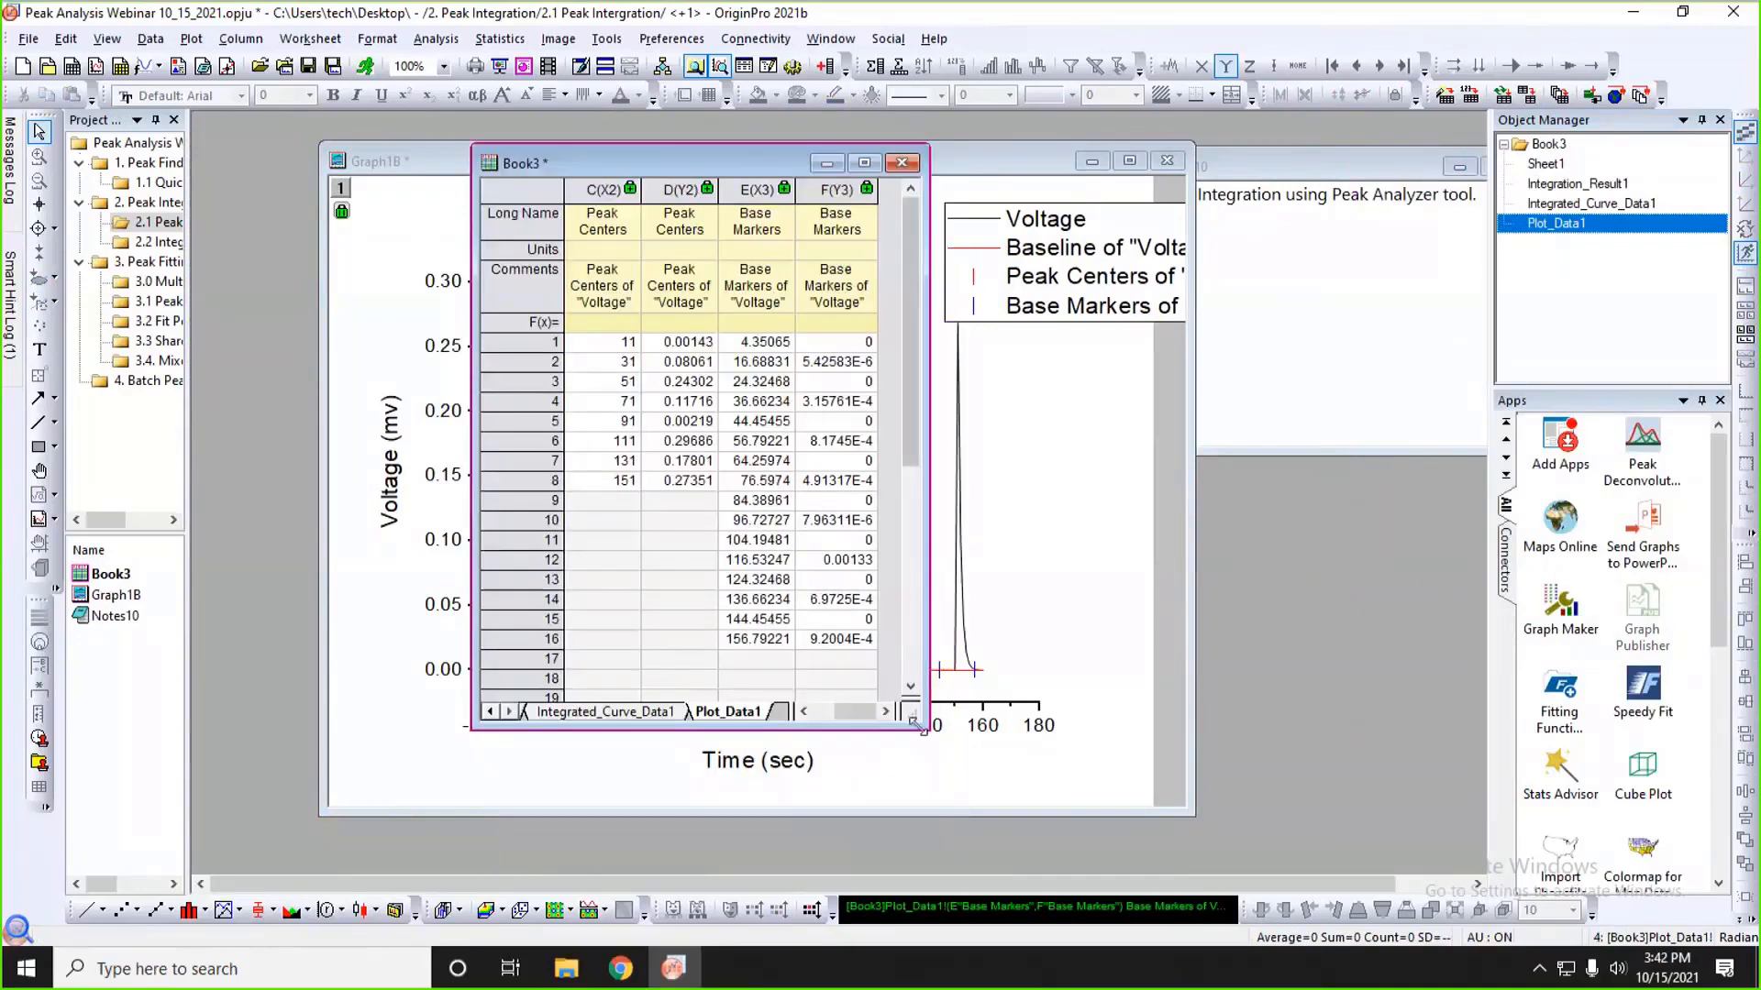
drag(920, 725, 1392, 817)
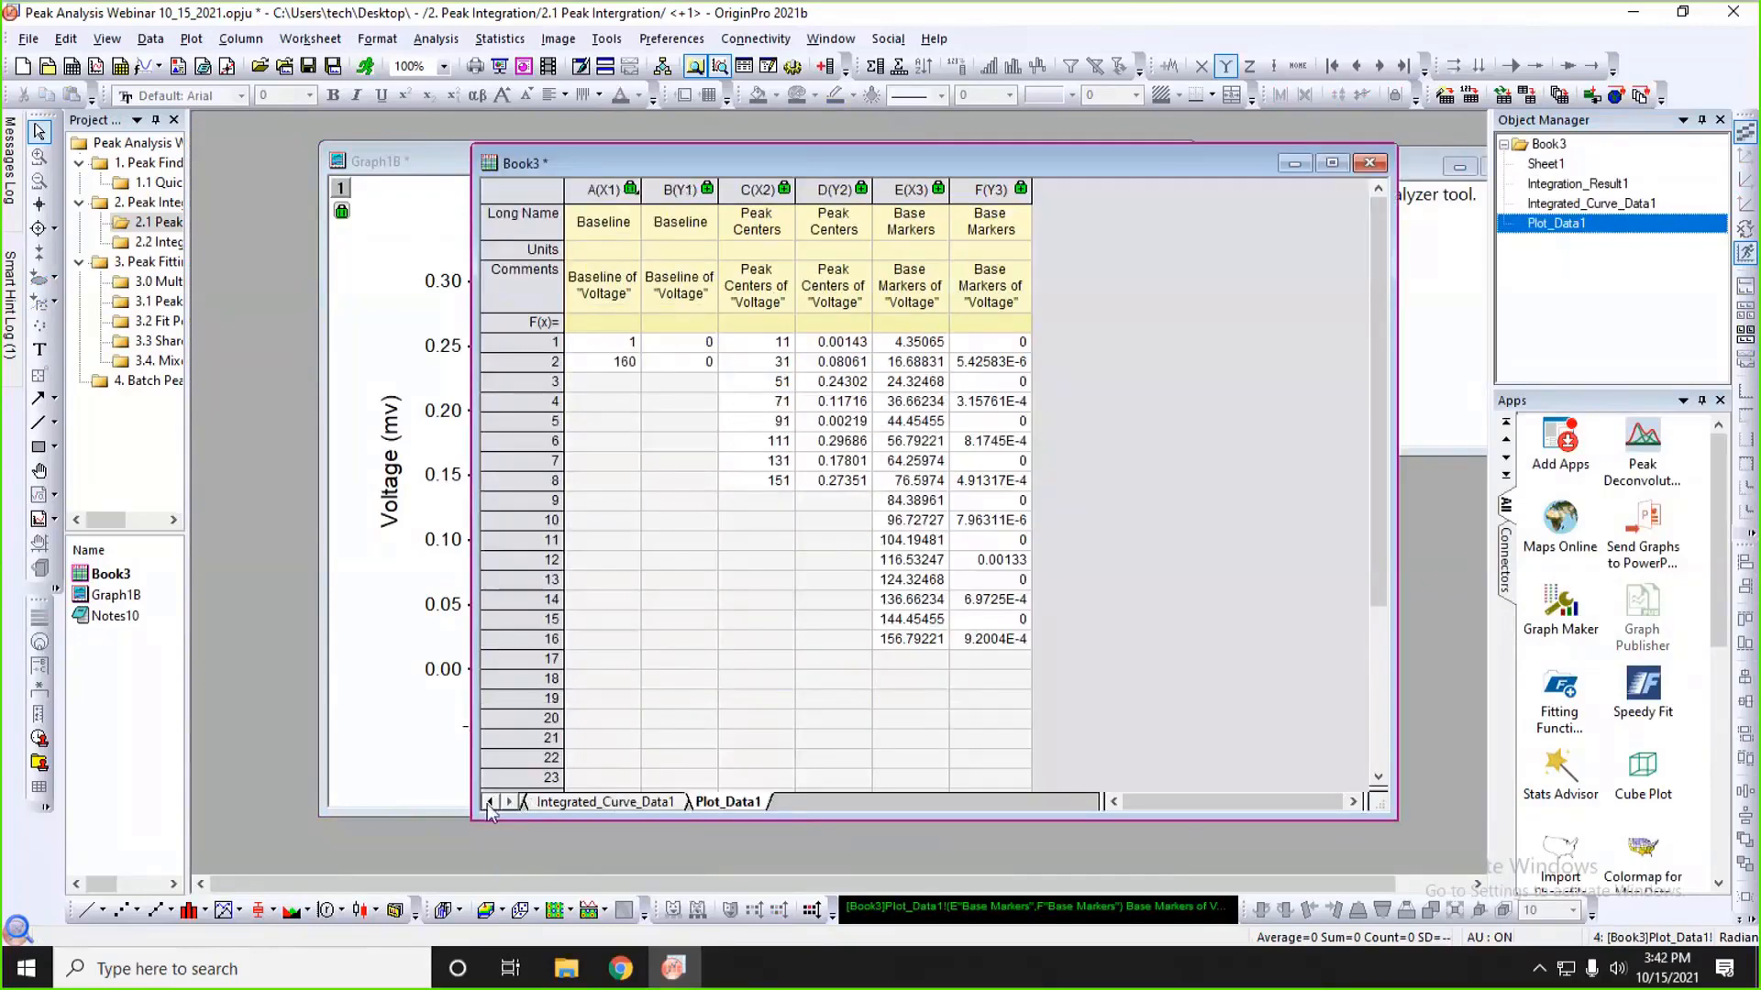
- Show the Integration_Result1 sheet of Book3 and highlight rows 1 to 8 to review the peak integration results
click(490, 802)
click(491, 803)
click(636, 804)
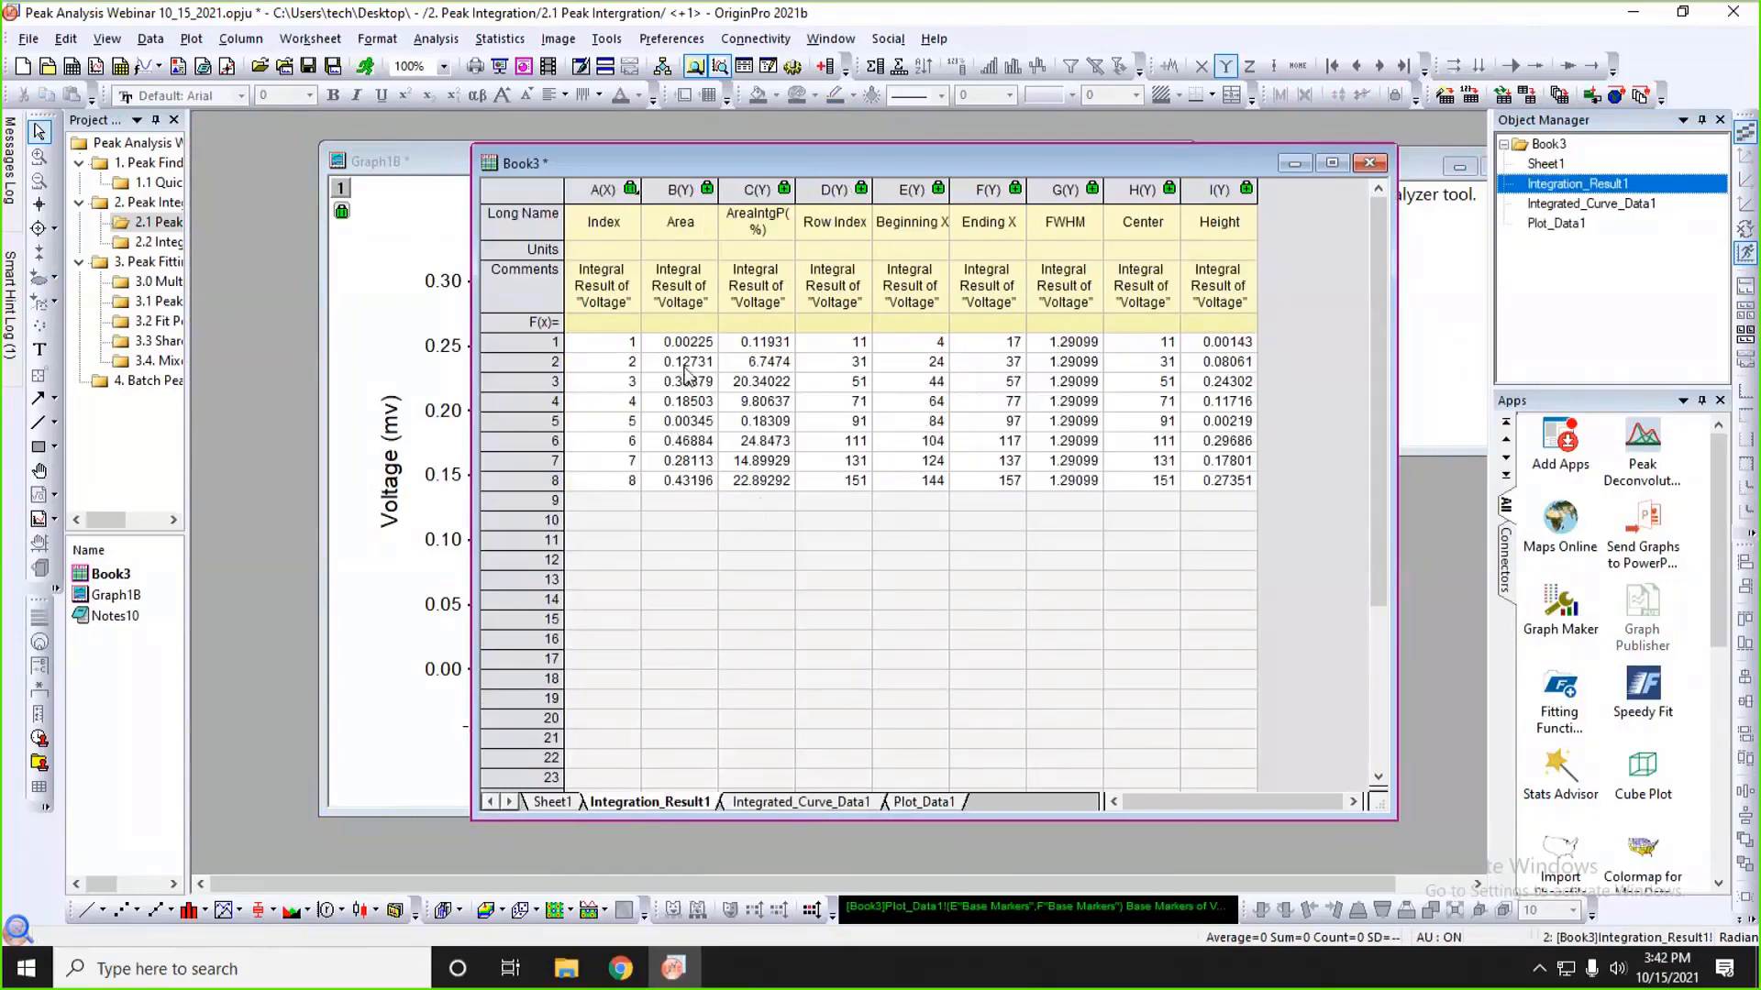
drag(534, 344, 518, 489)
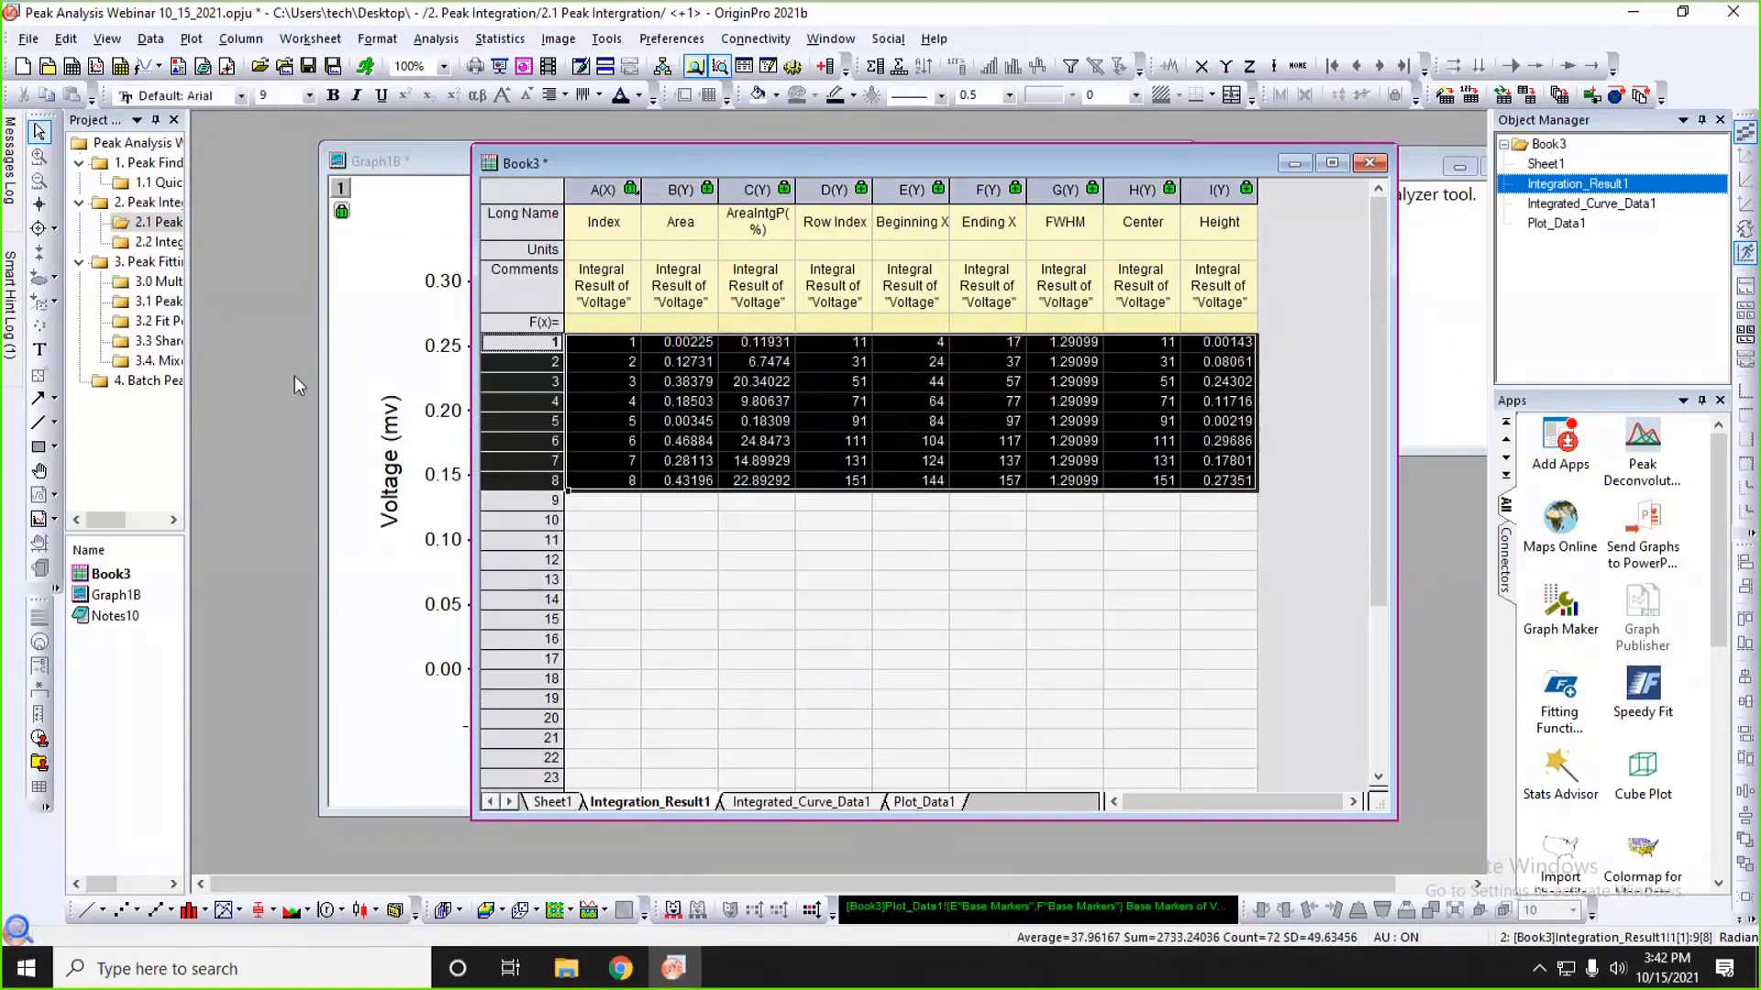
- Open the 2.2 Integration gadget project folder and arrange Graph9 beside the Notes3 instructions
drag(190, 377, 319, 379)
click(242, 244)
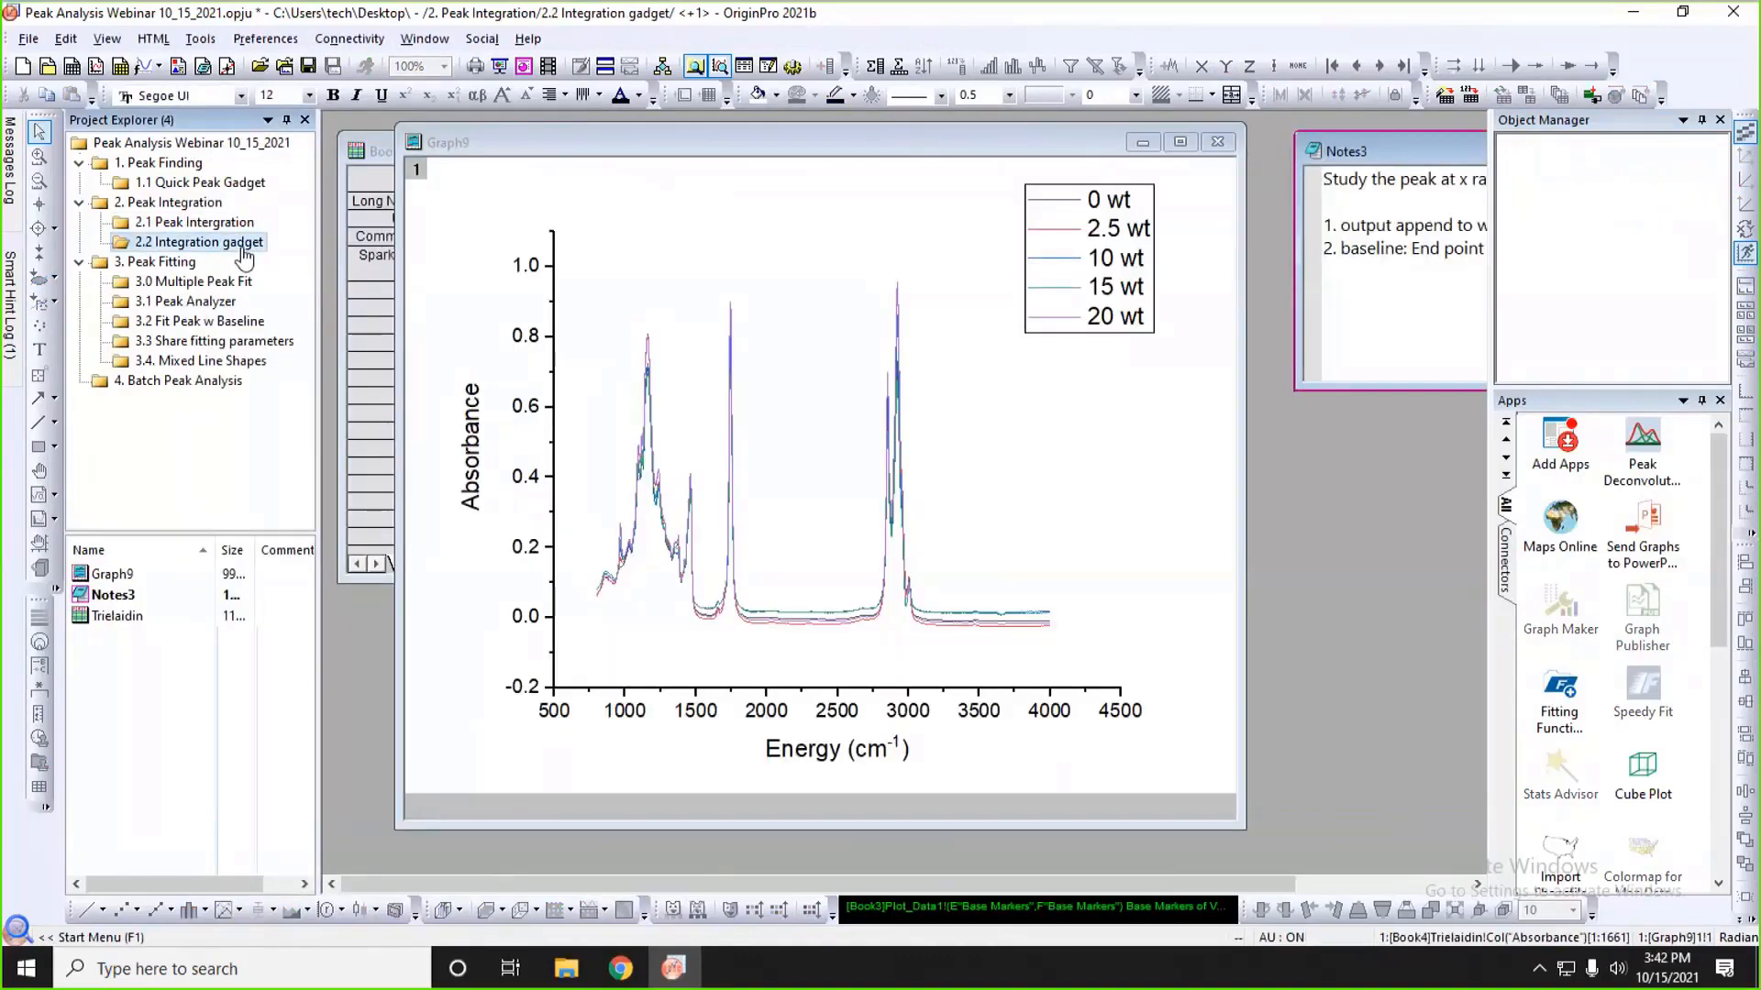
drag(619, 143, 554, 141)
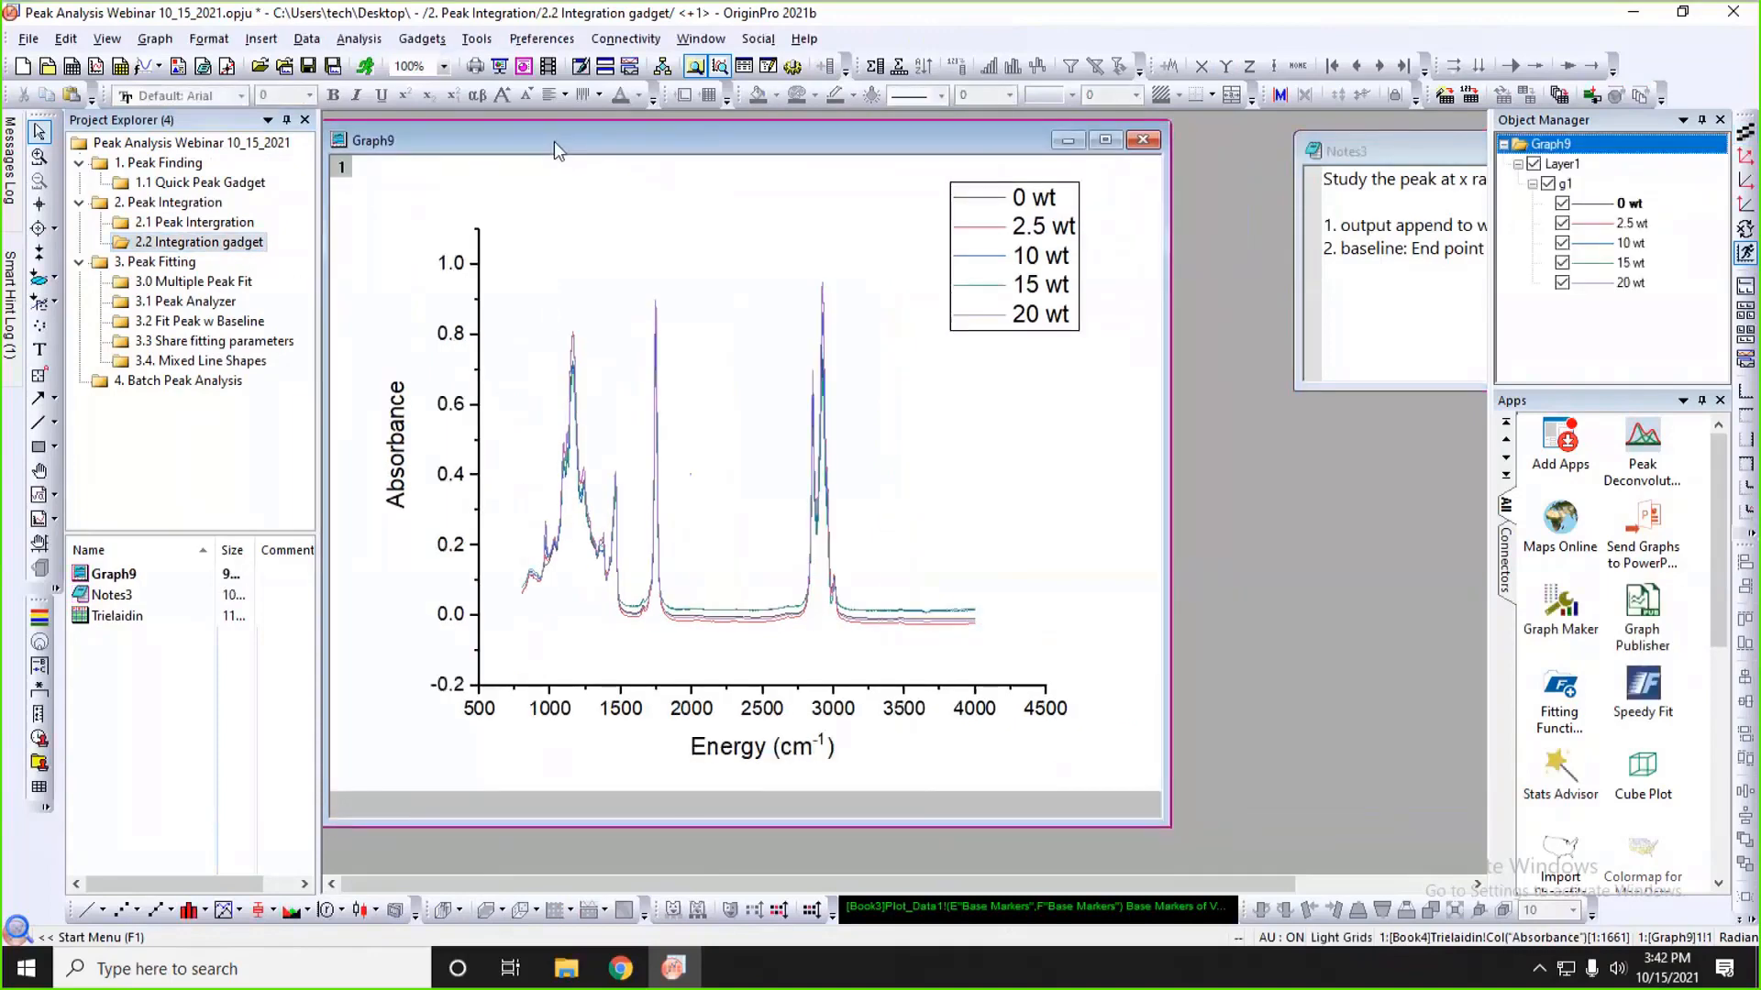
click(1379, 150)
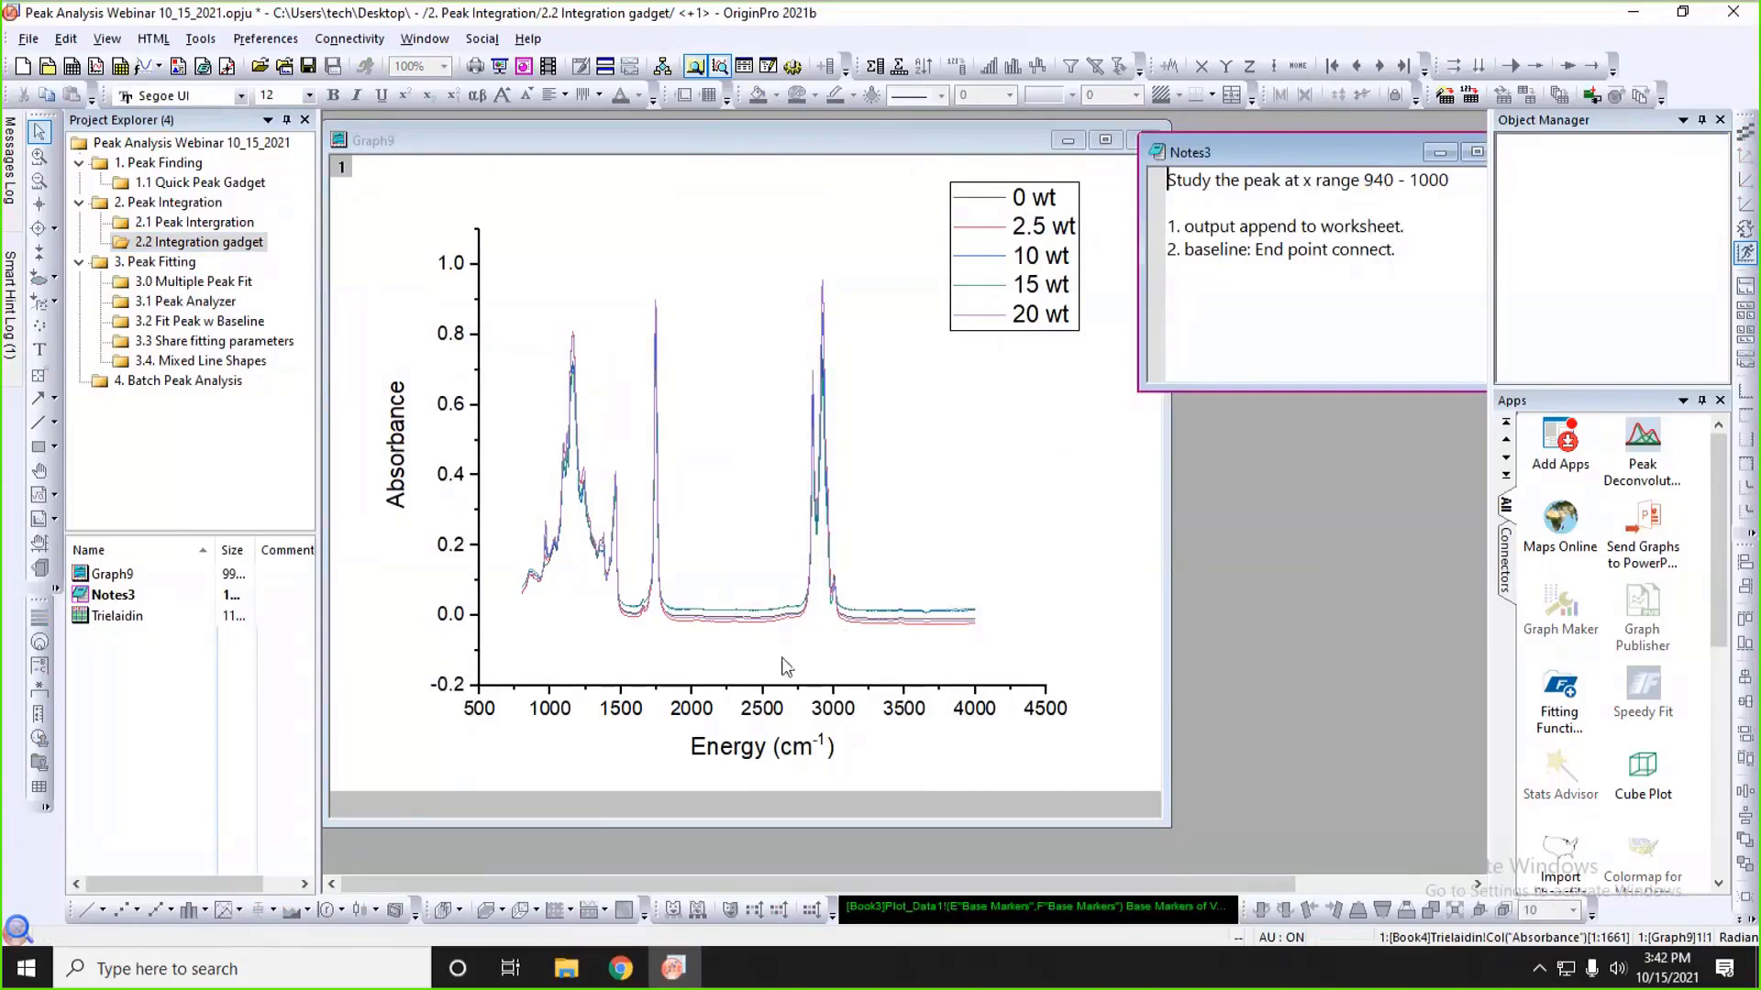
- Set Graph9's horizontal axis range to 940–1000 and rescale the vertical axis to fit the curves
click(632, 745)
click(647, 686)
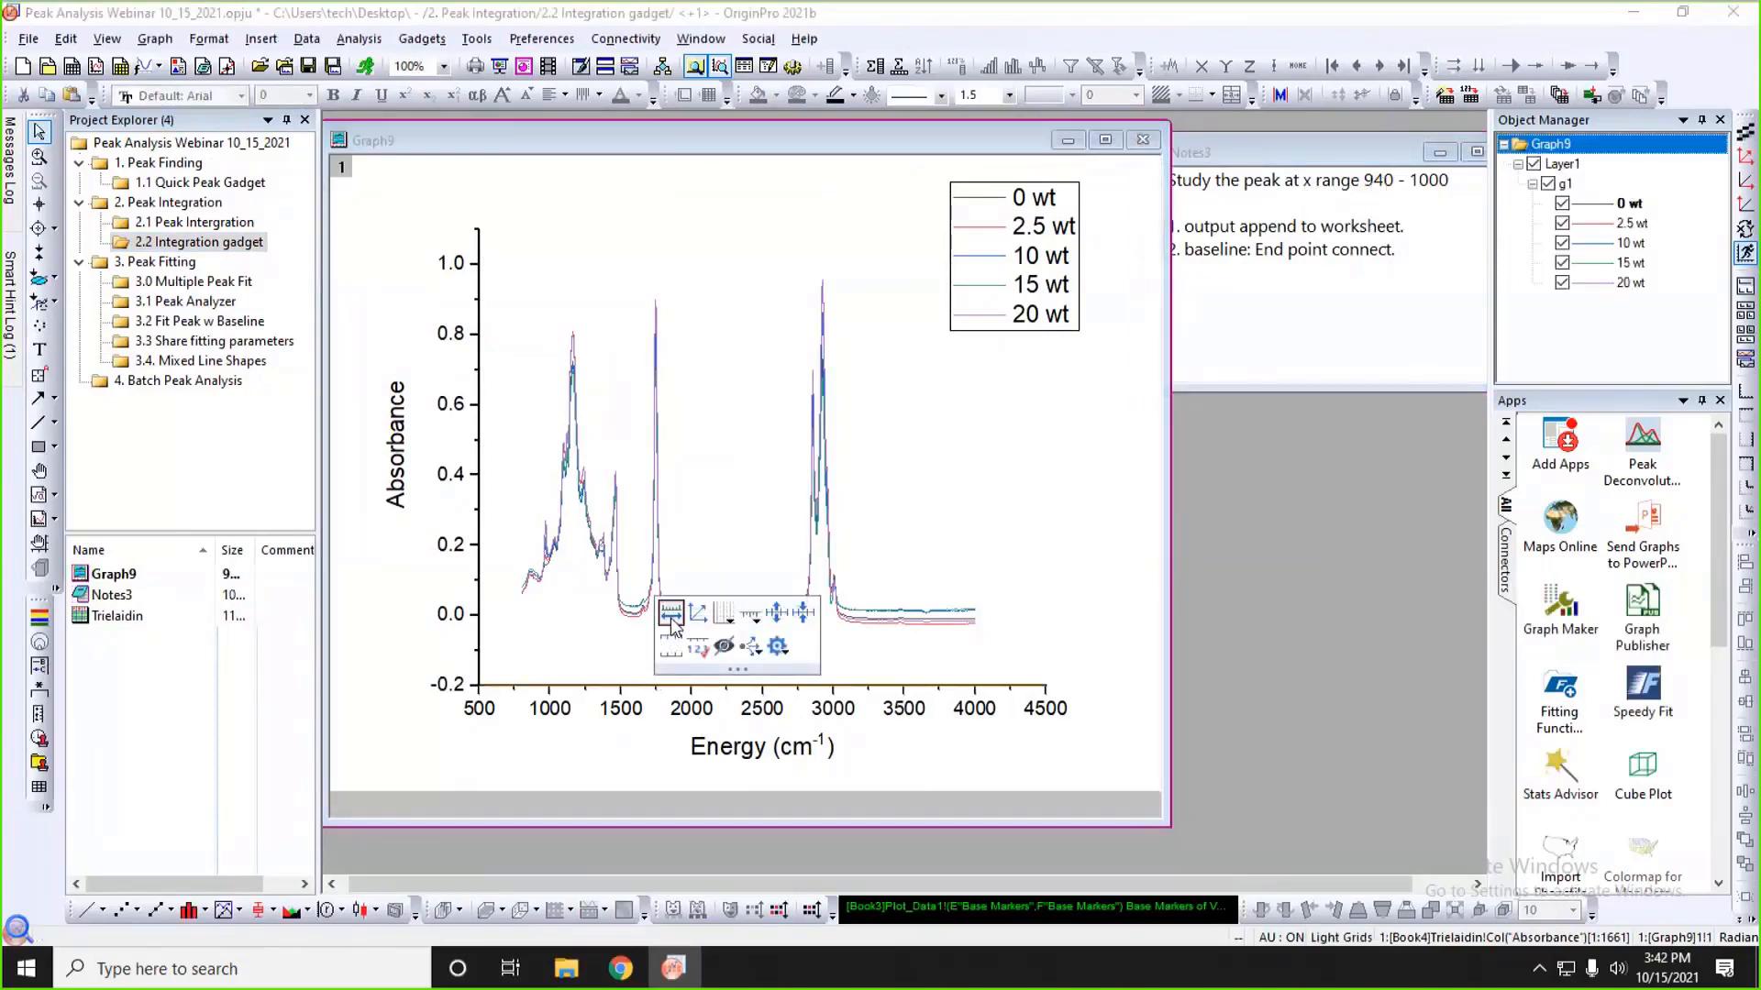
click(672, 620)
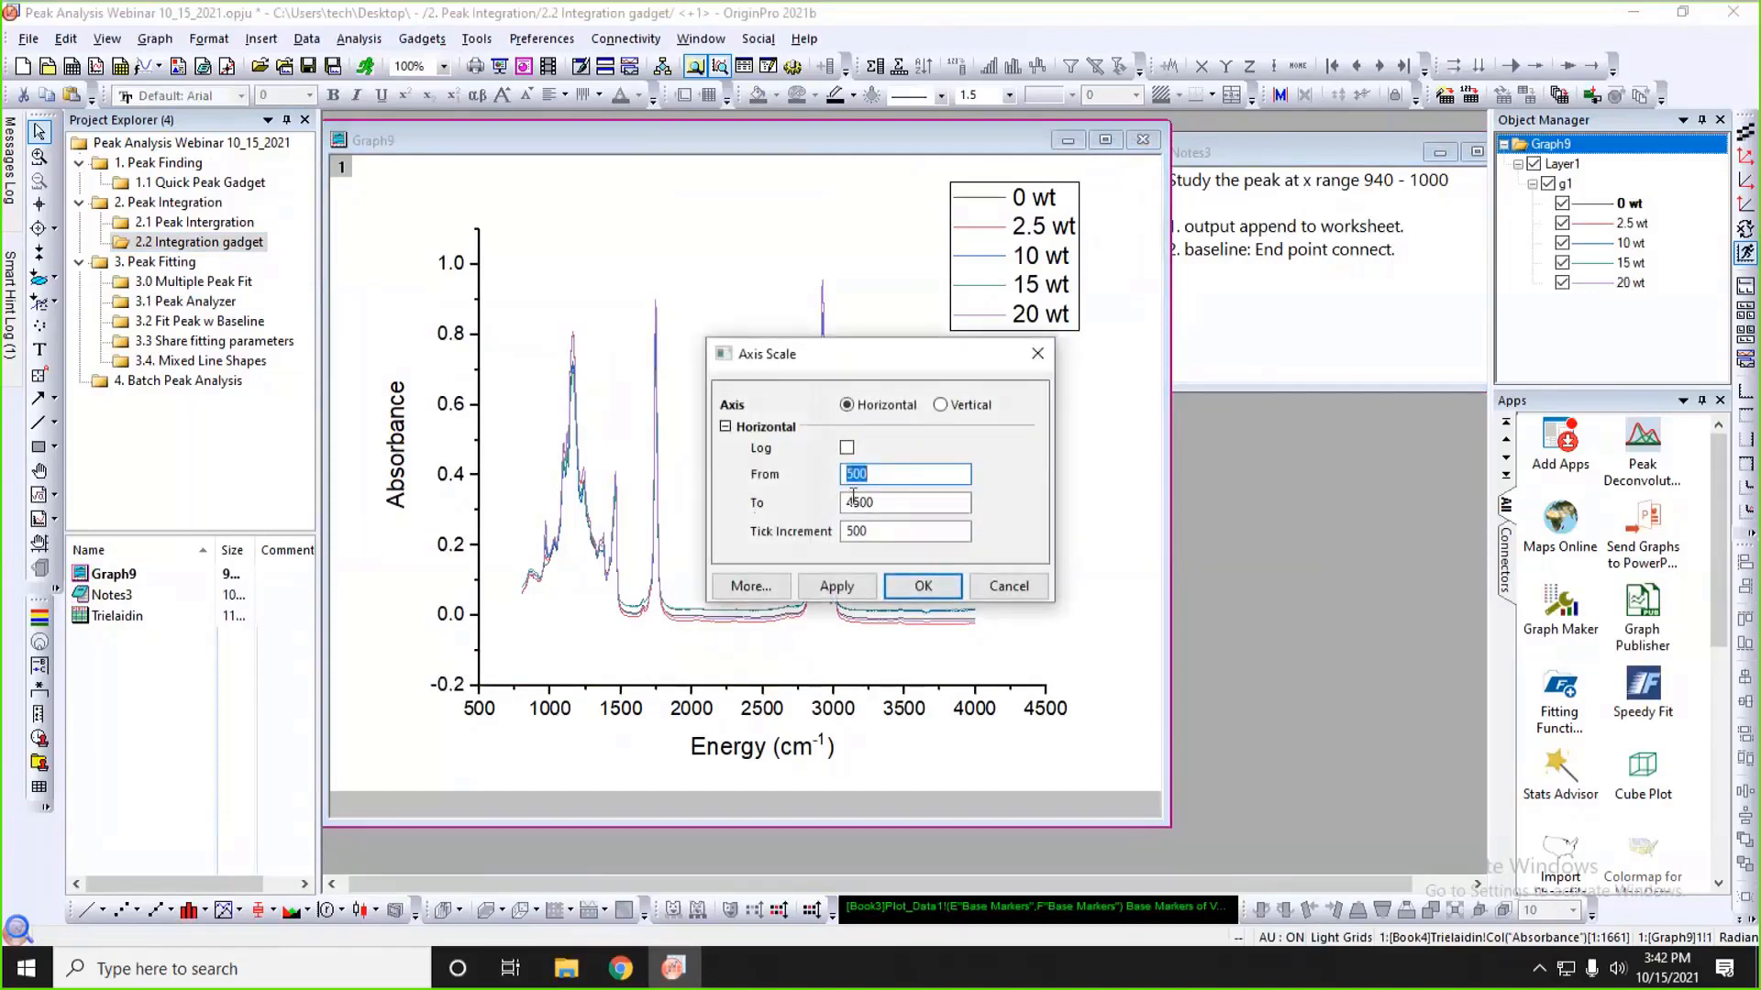
text(940)
key(Tab)
text(10)
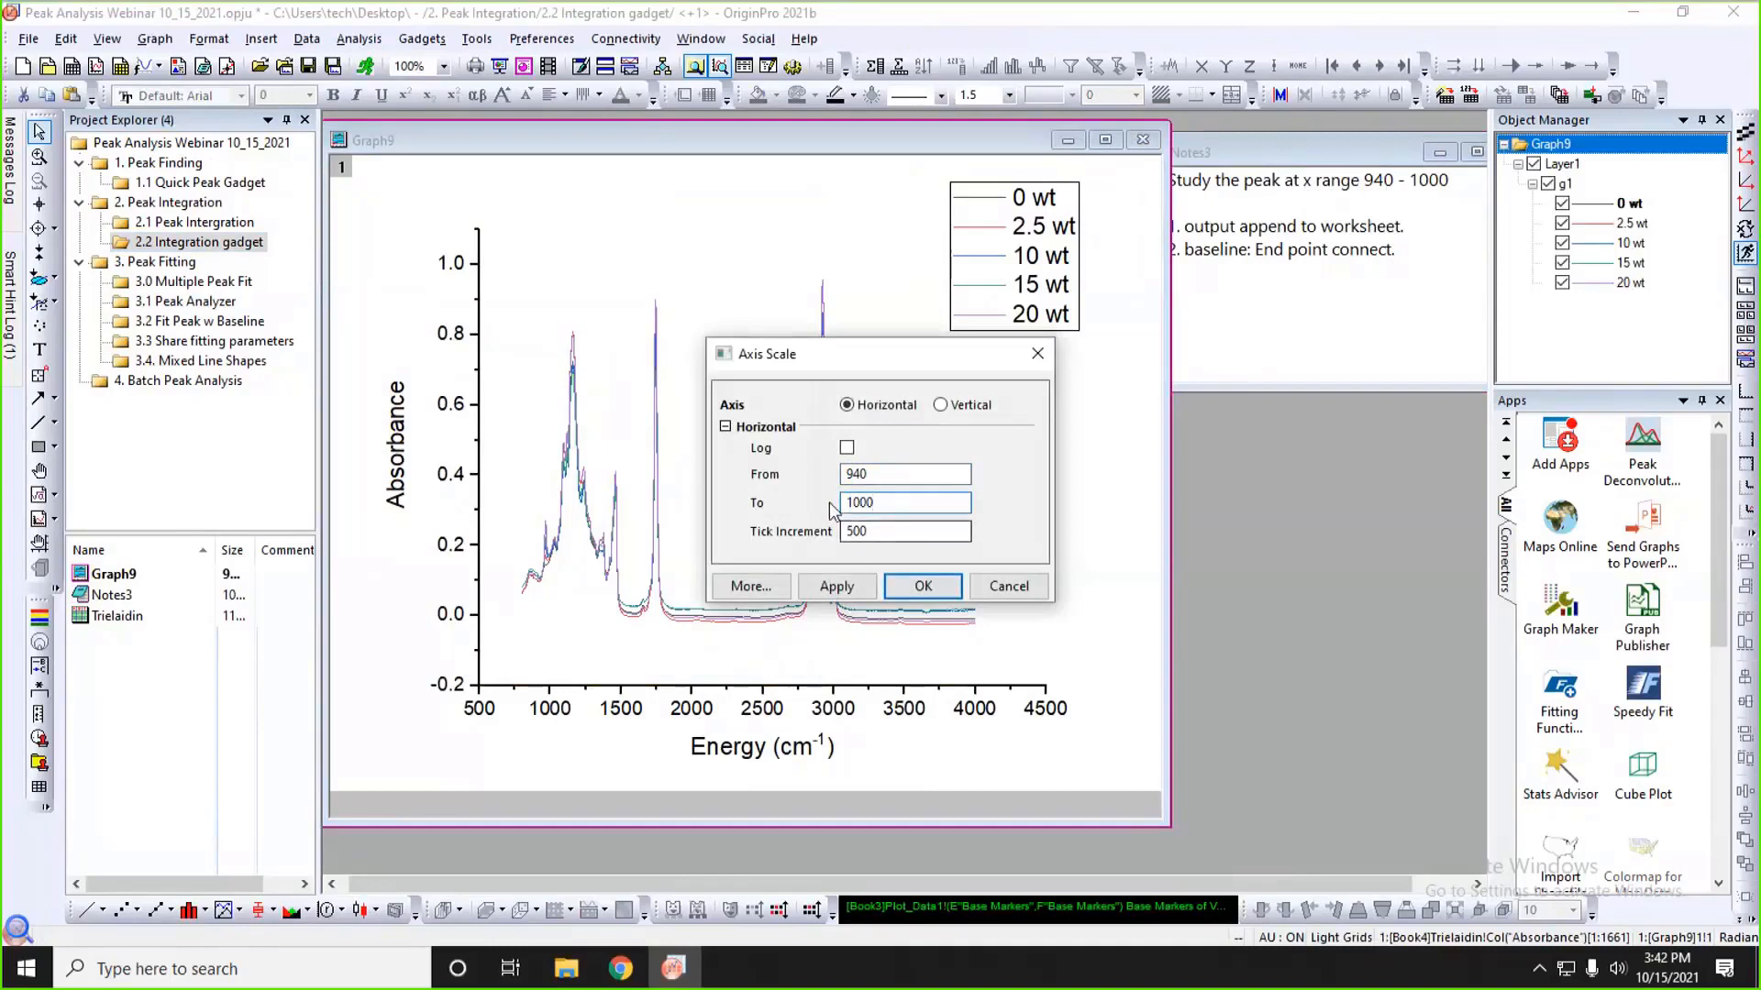
click(839, 589)
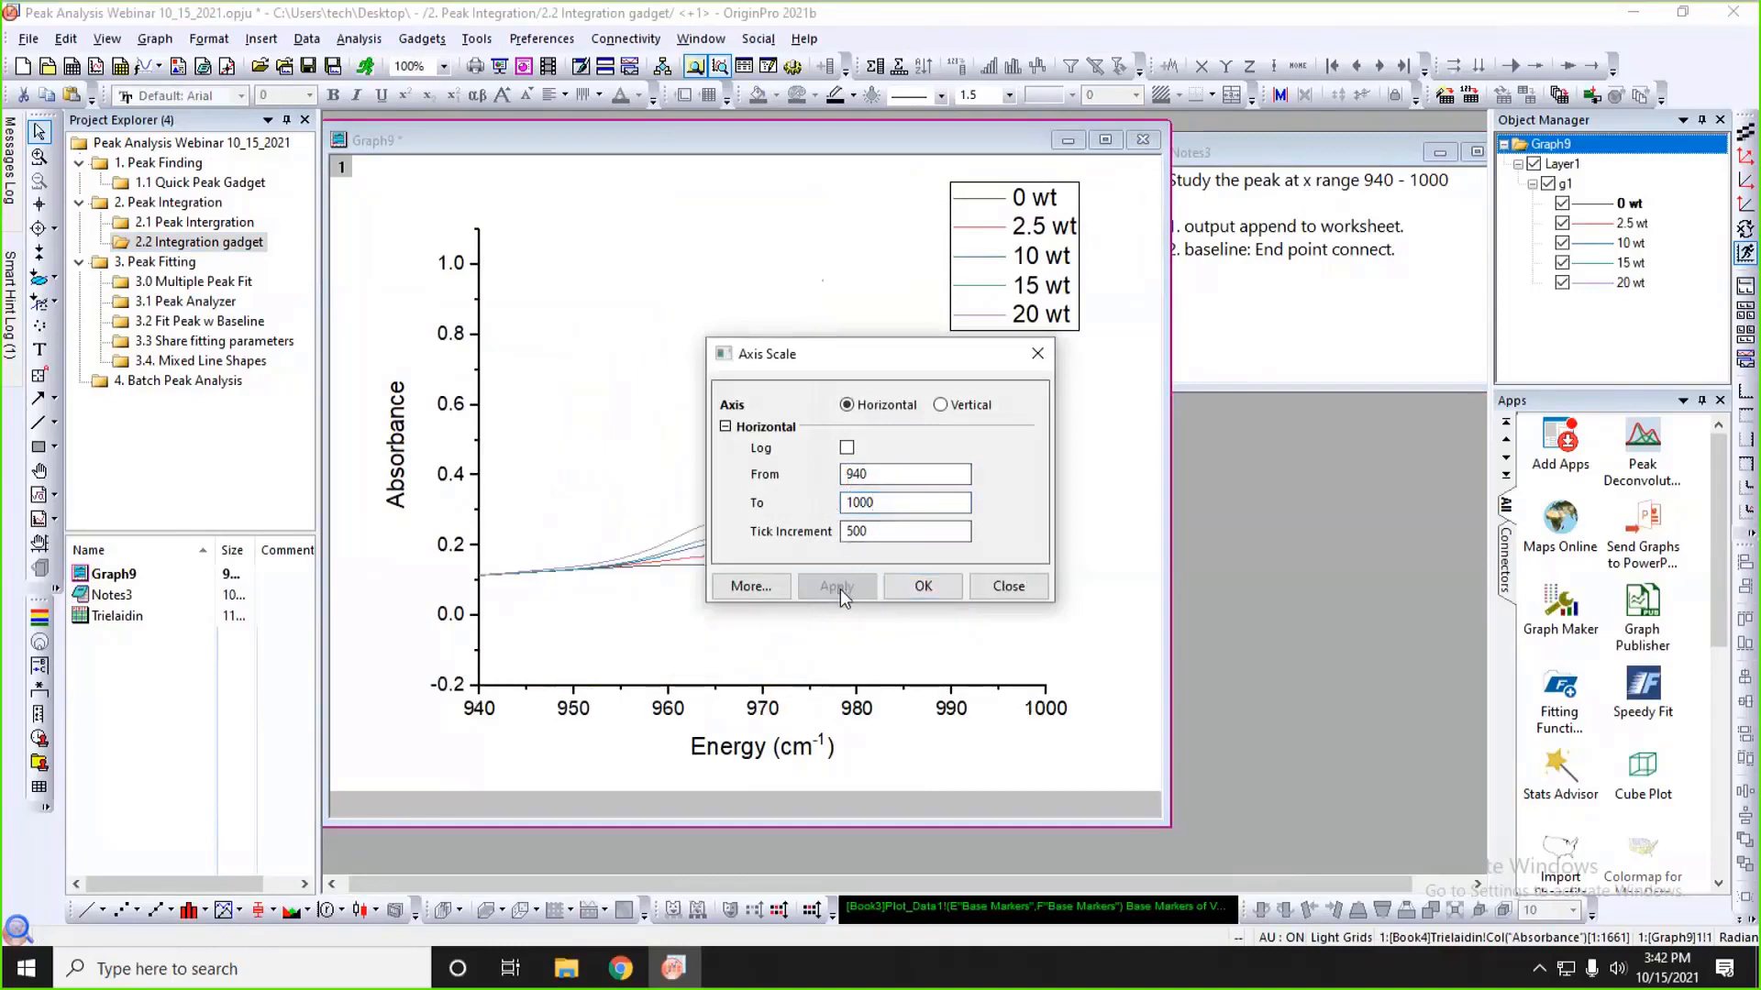
click(923, 586)
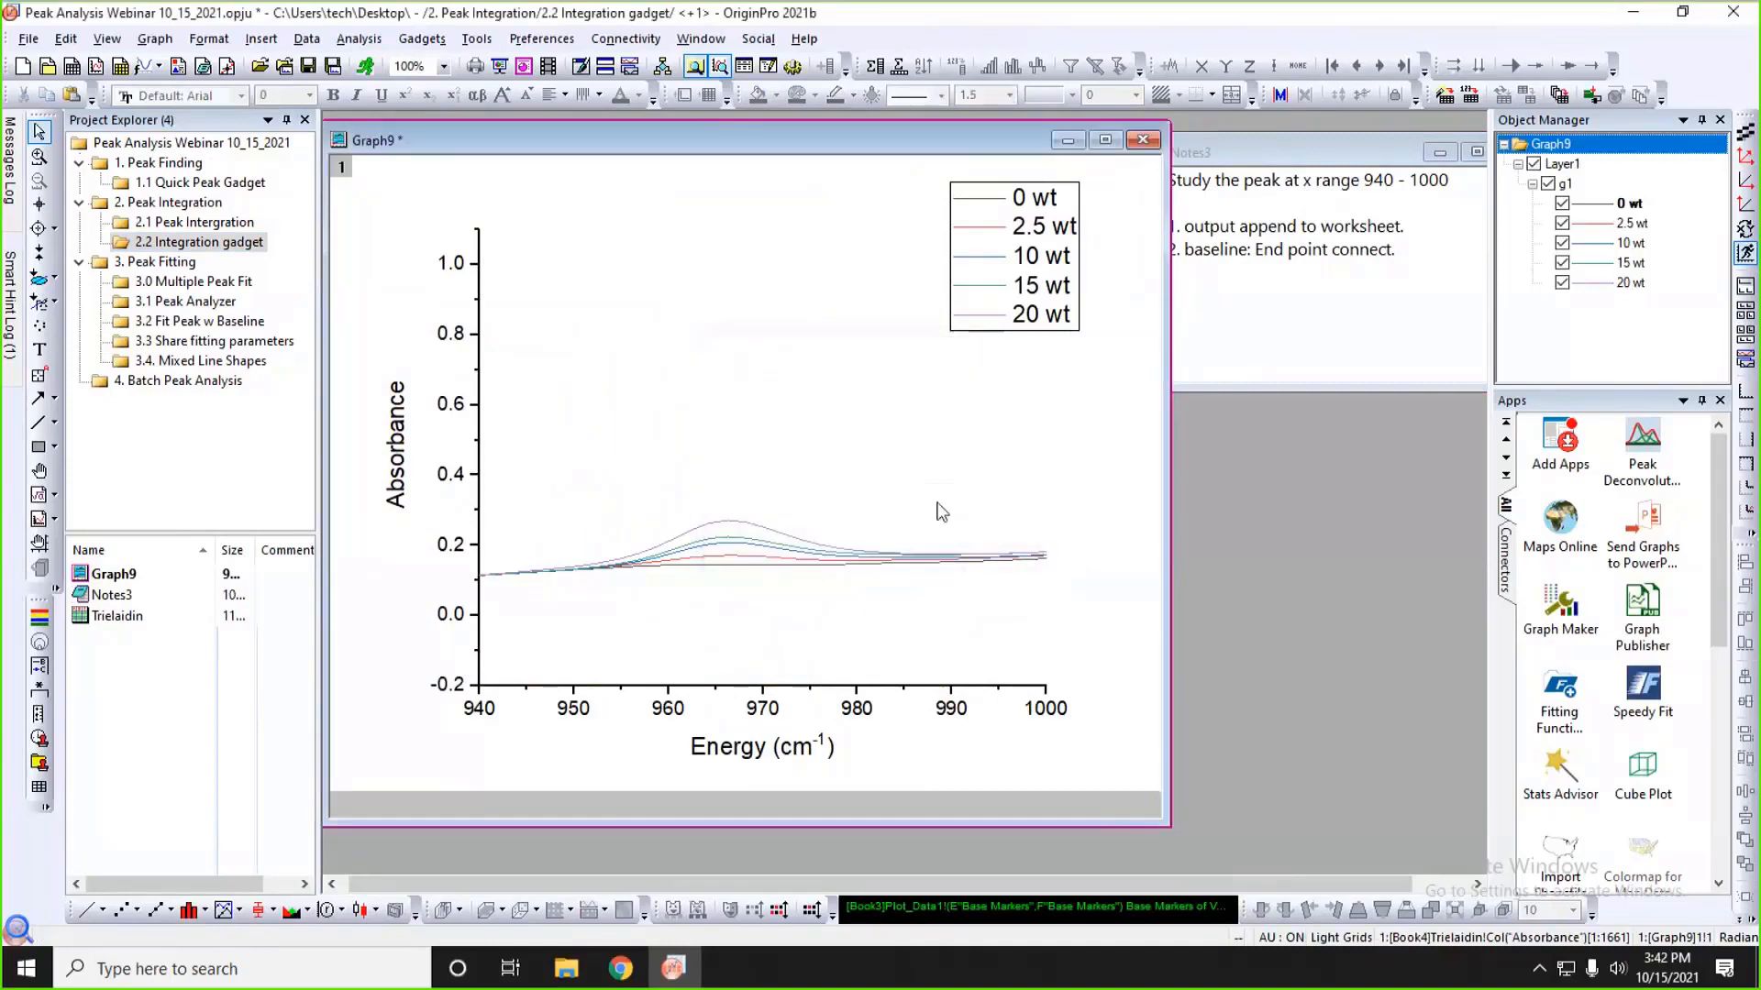
click(1746, 205)
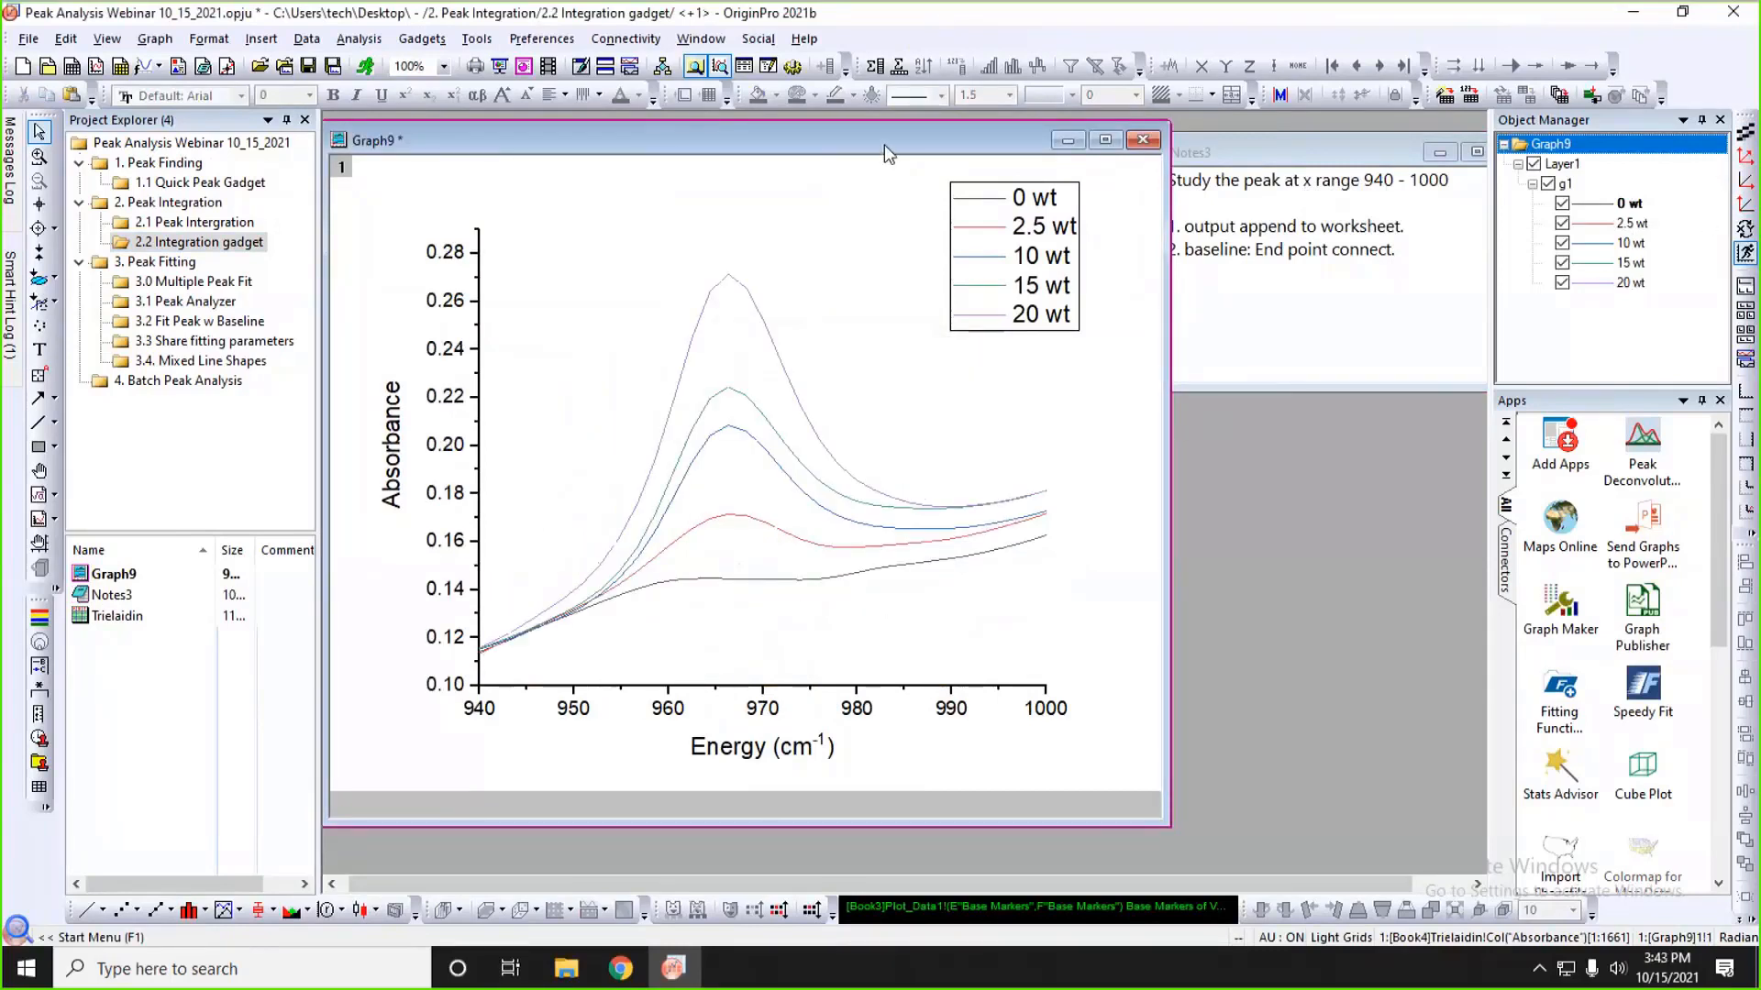
- Rearrange the Graph9 and Trielaidin workbook windows to view the source data, and return to Graph9
drag(884, 145, 1150, 148)
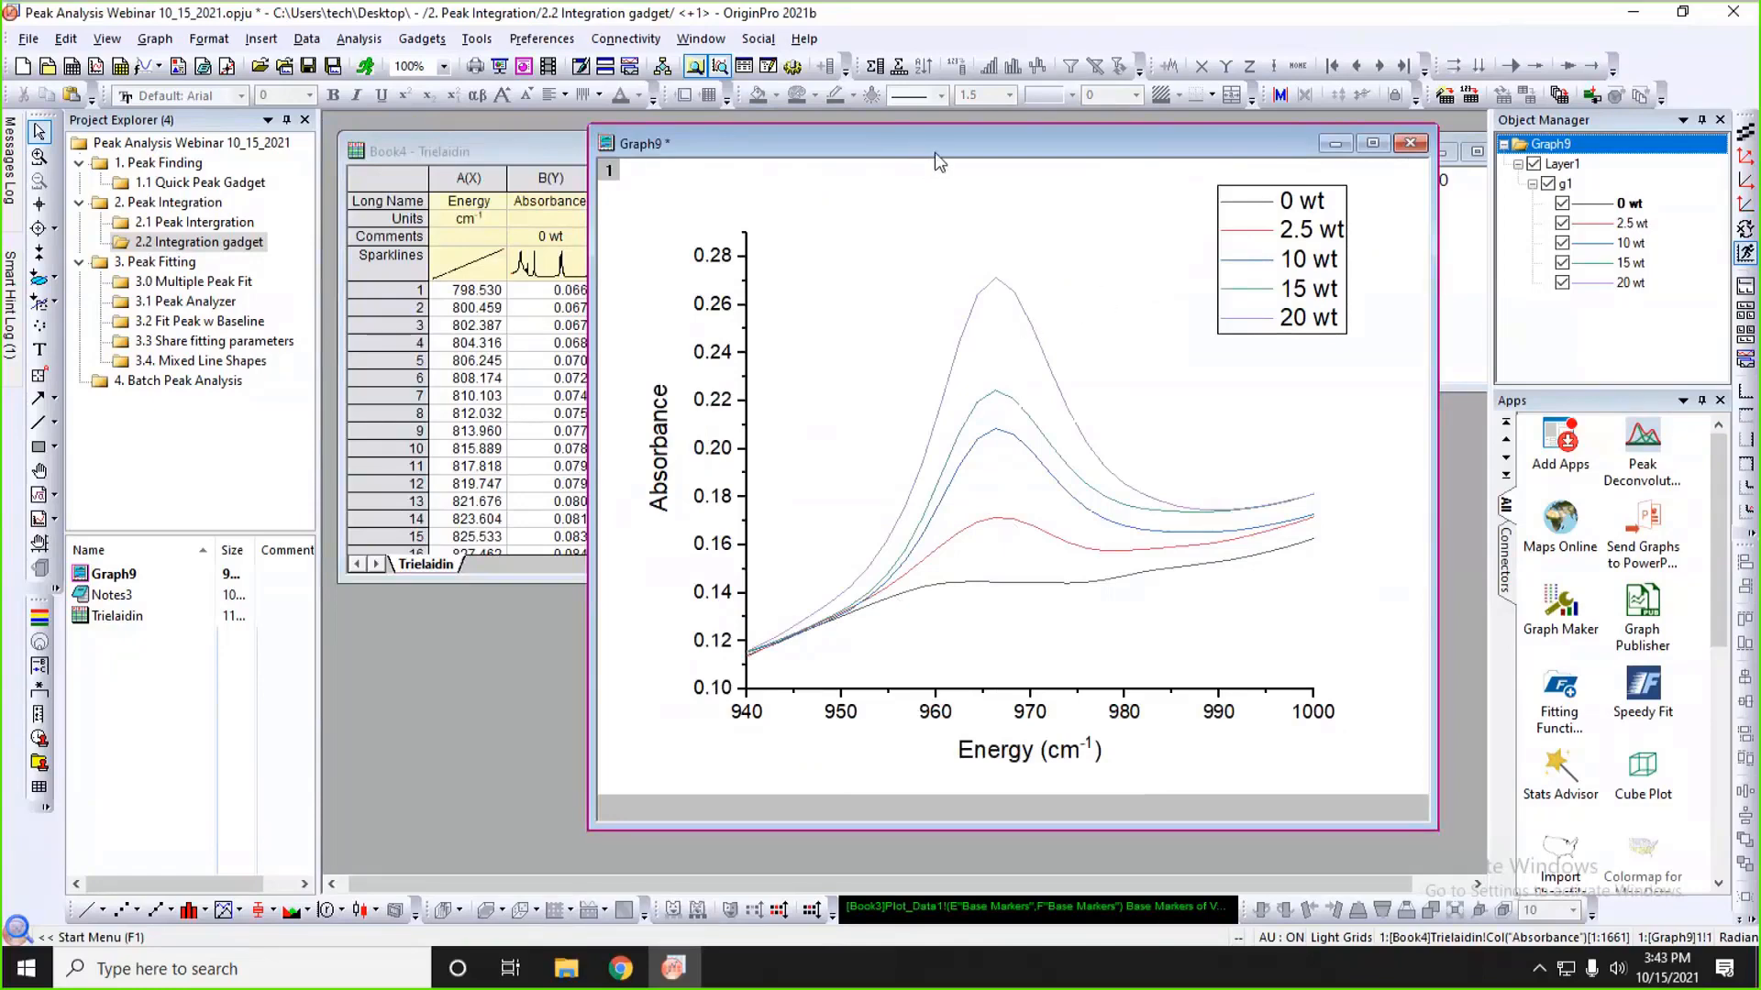
drag(934, 151, 1043, 144)
click(586, 153)
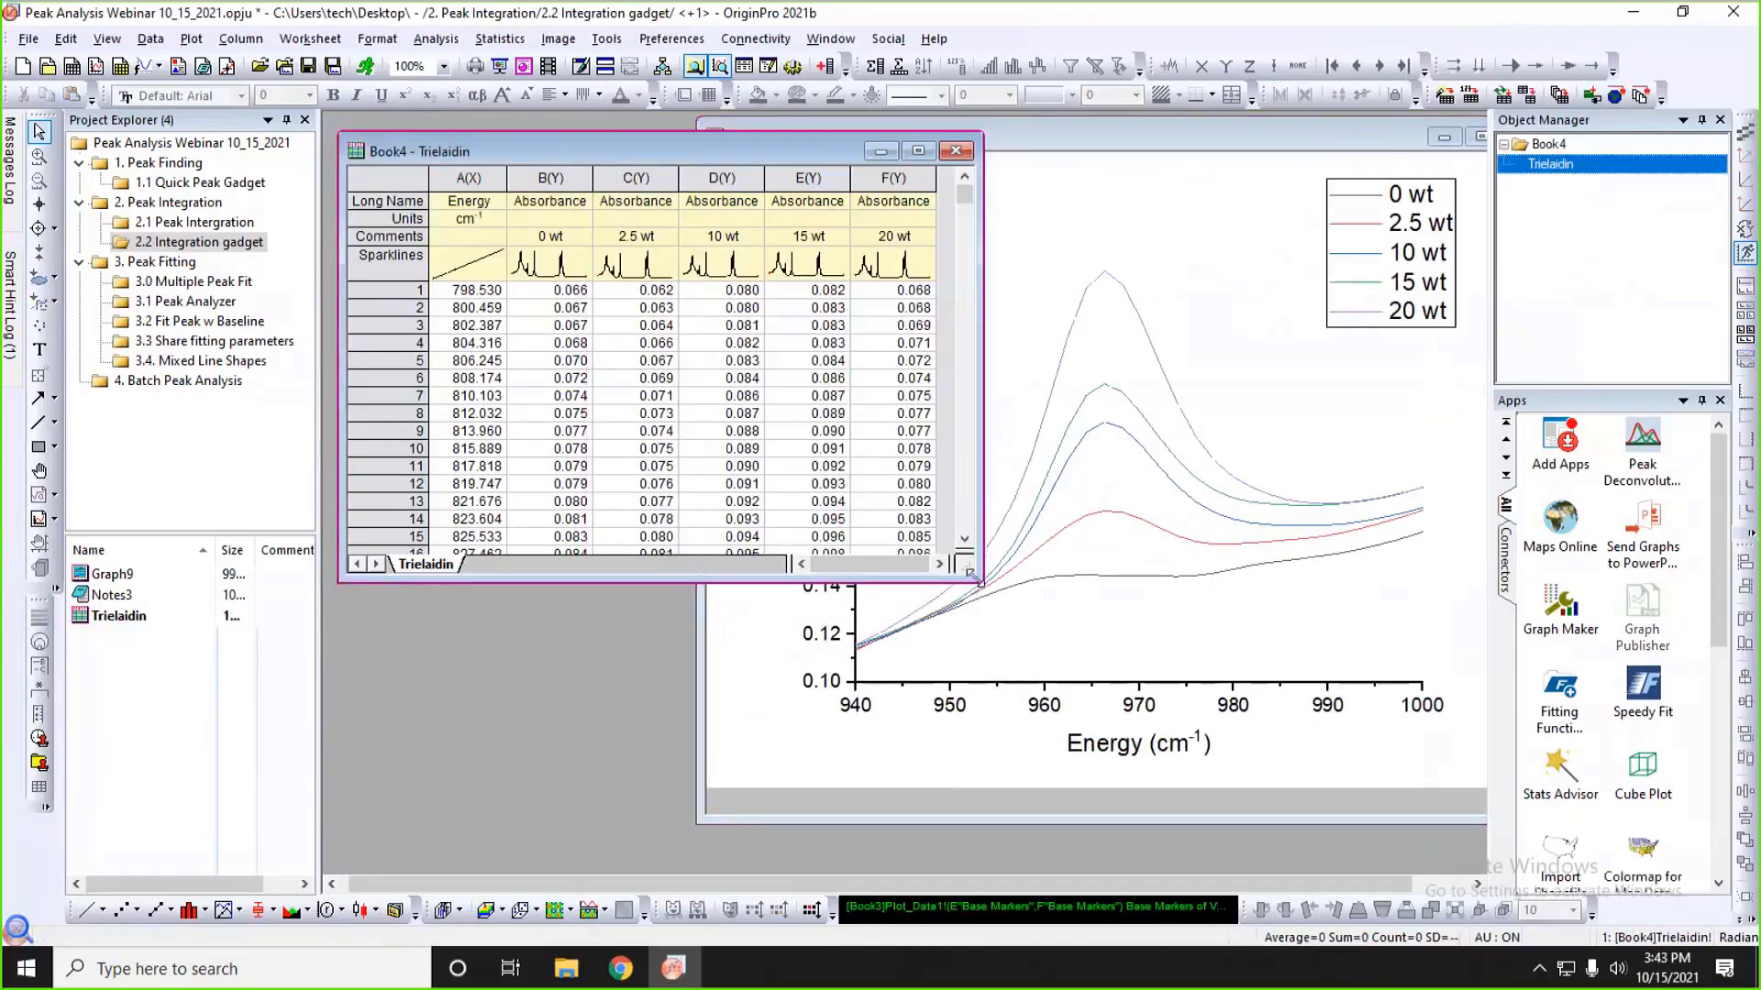
drag(972, 576, 957, 797)
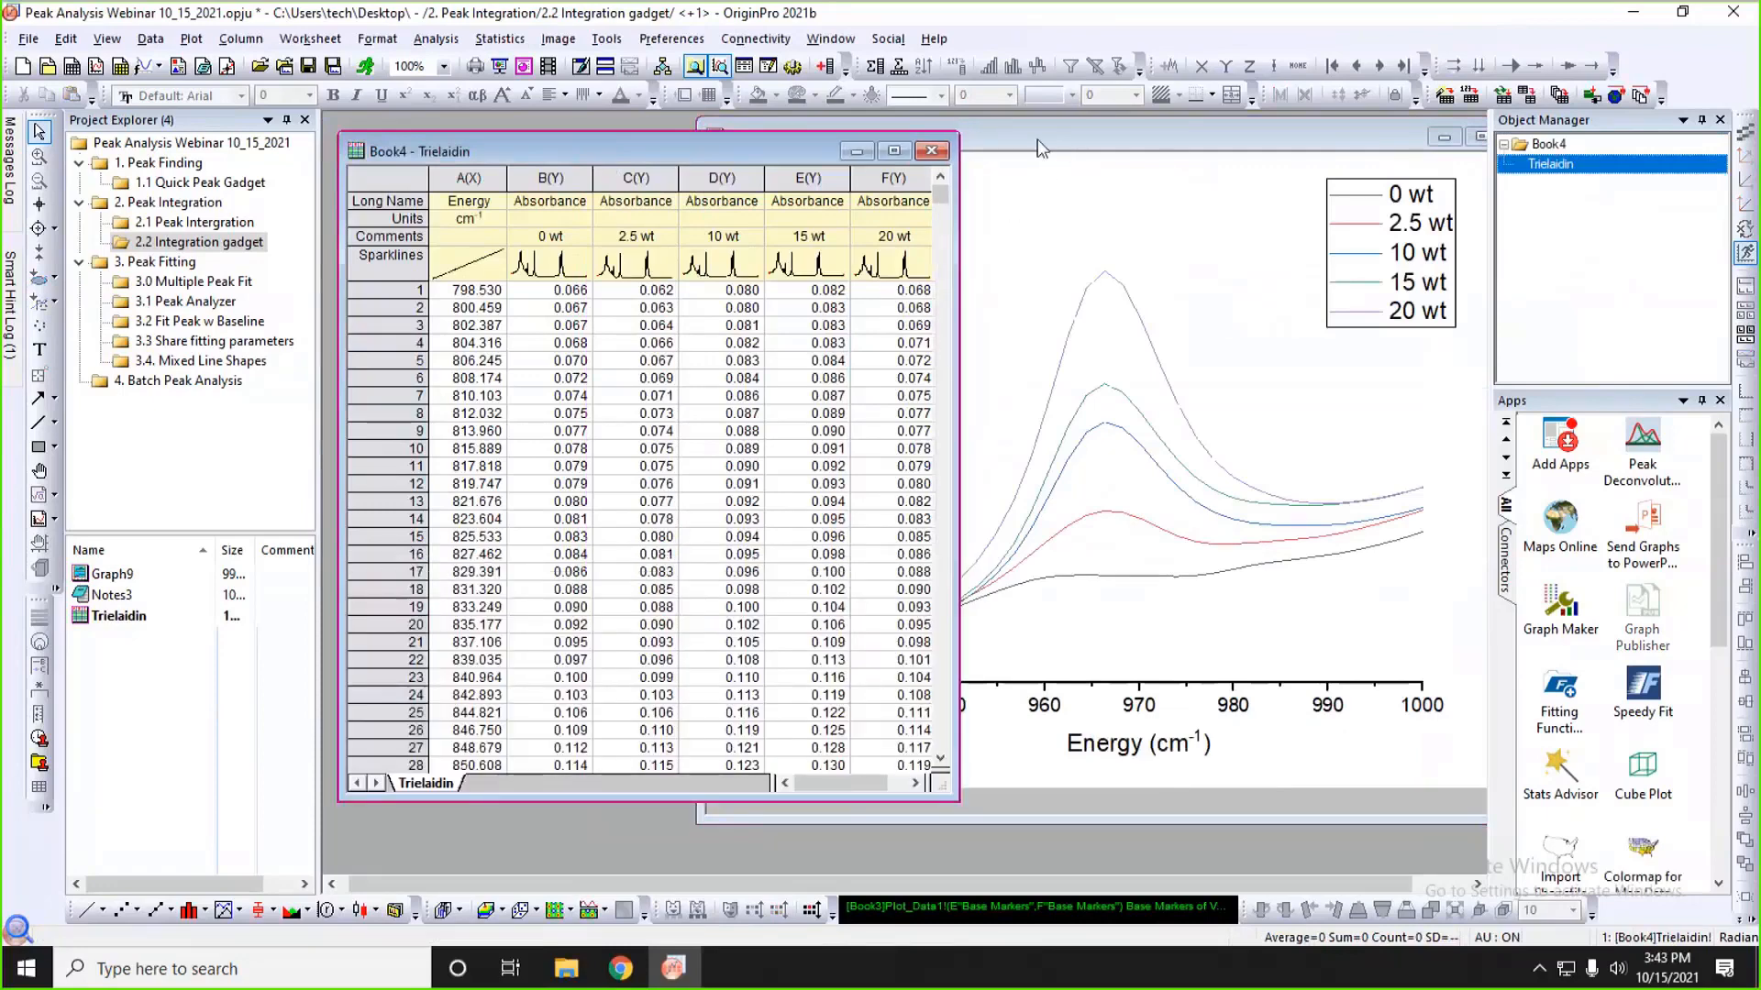
drag(1041, 148, 880, 148)
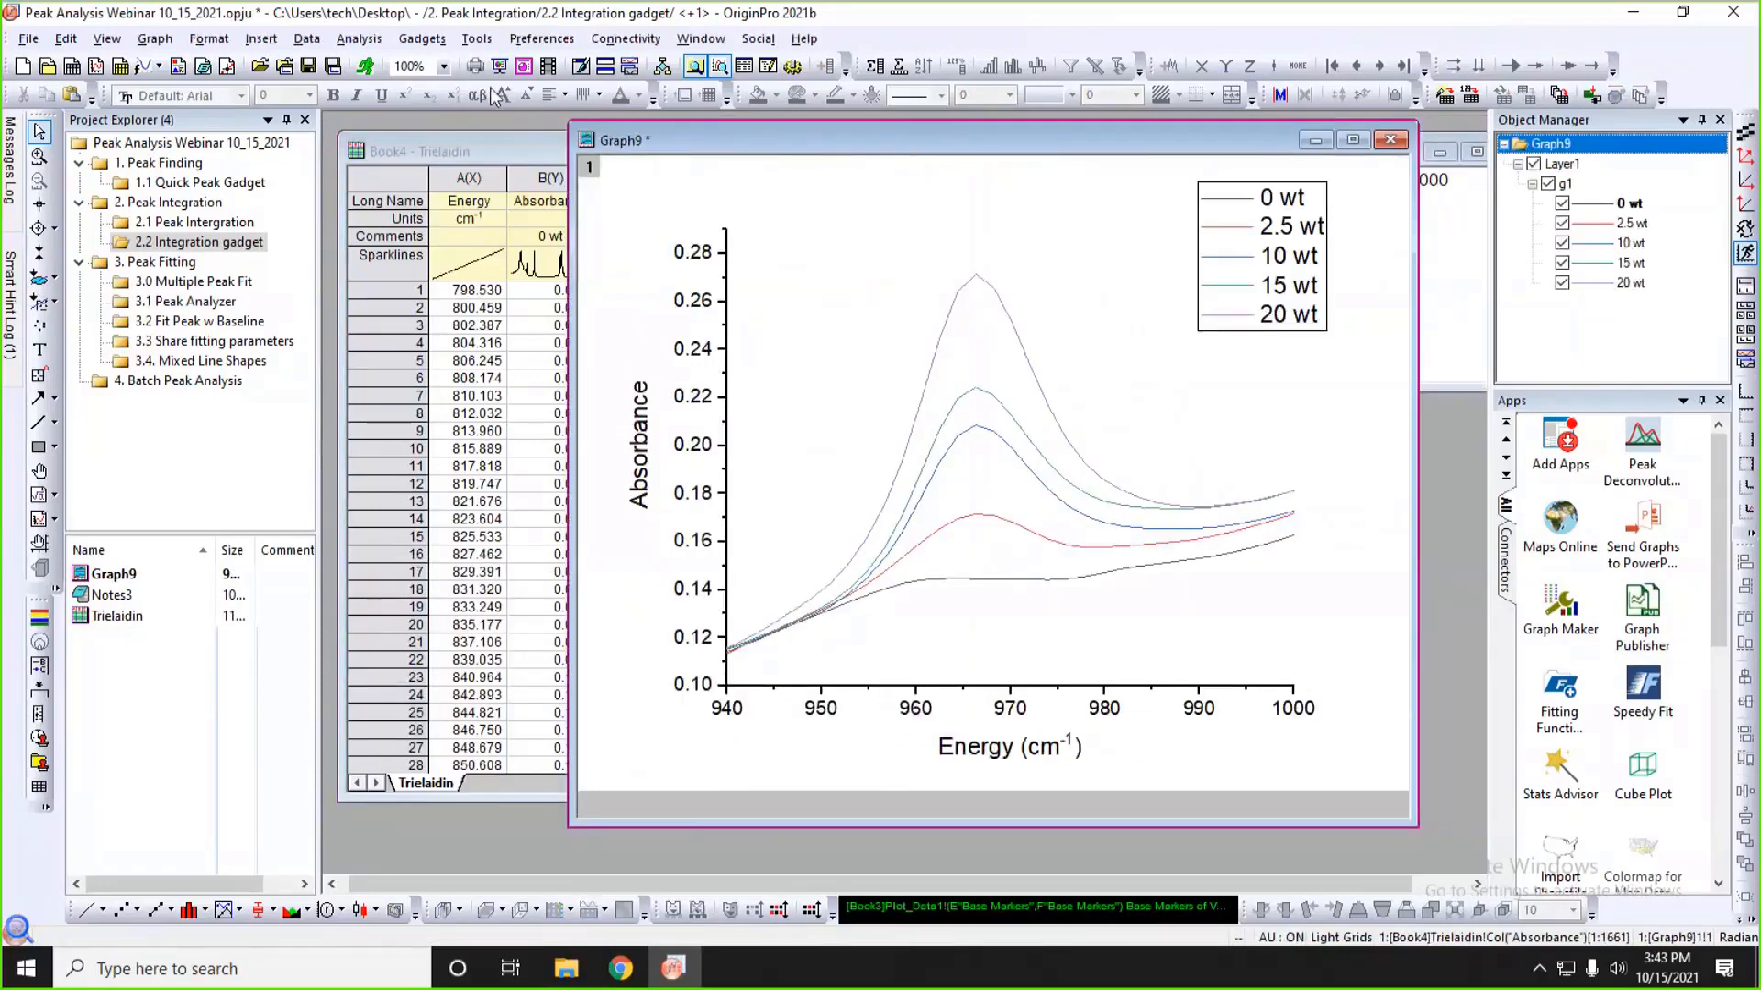
- Start the Integrate gadget on Graph9 and set its baseline mode to Straight Line
click(426, 41)
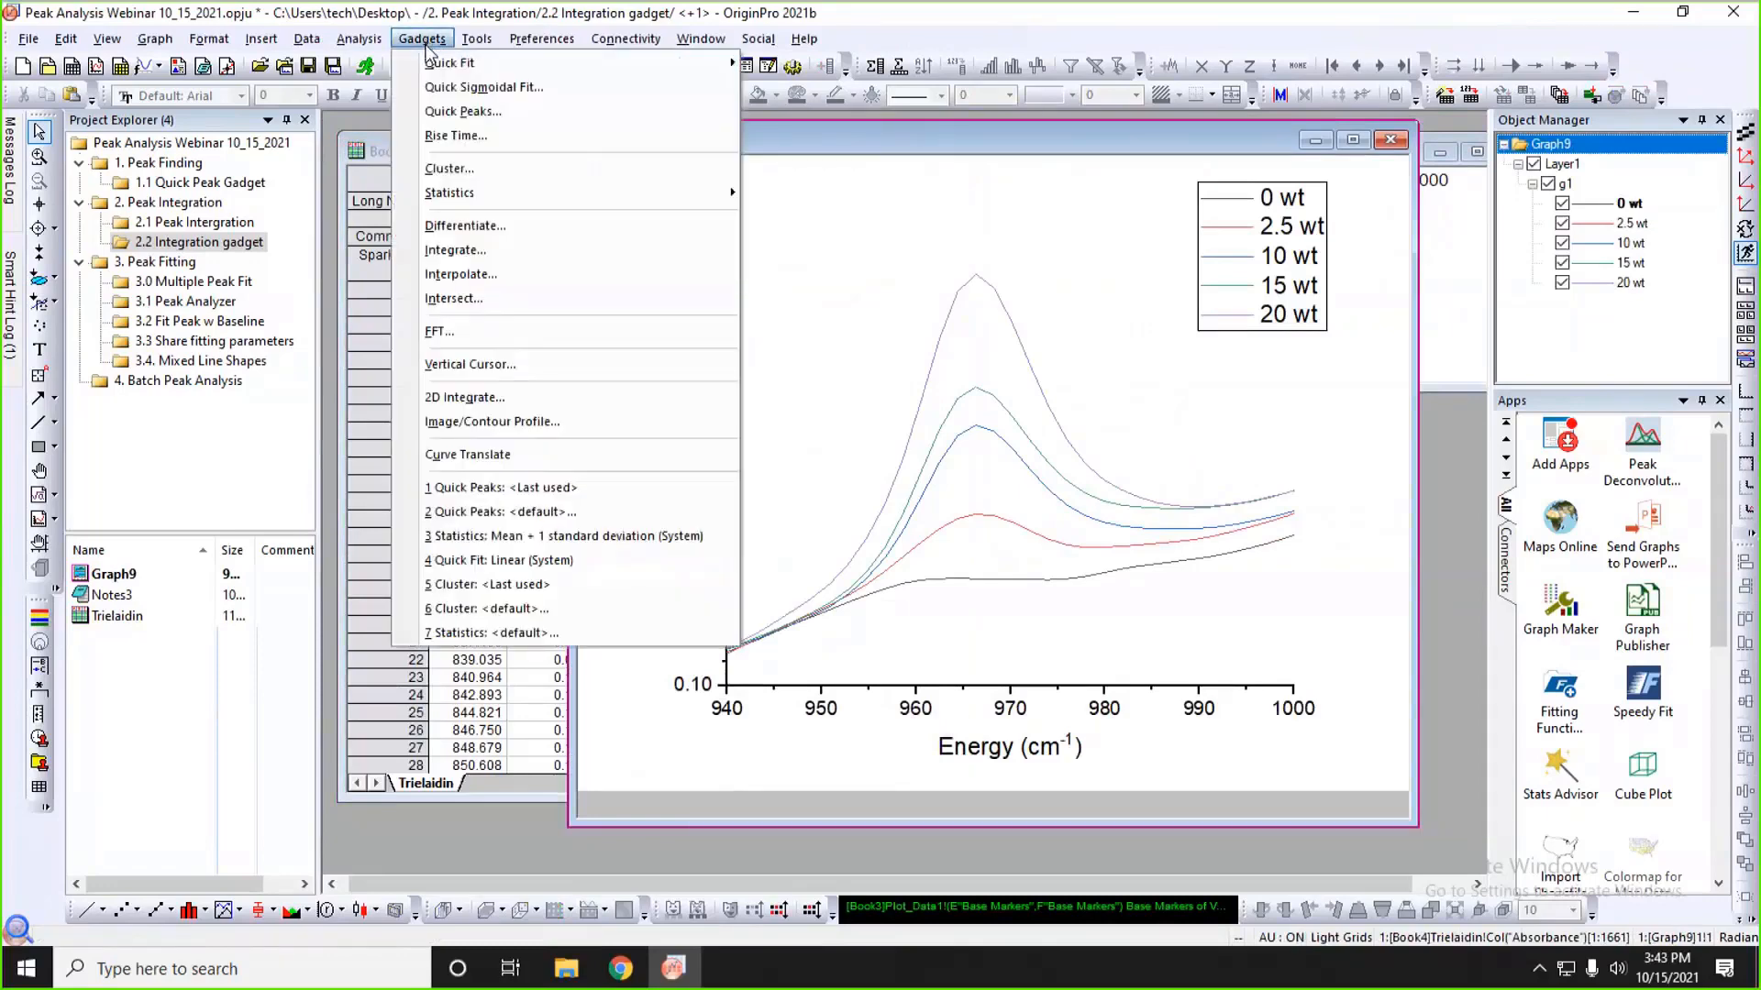
click(453, 251)
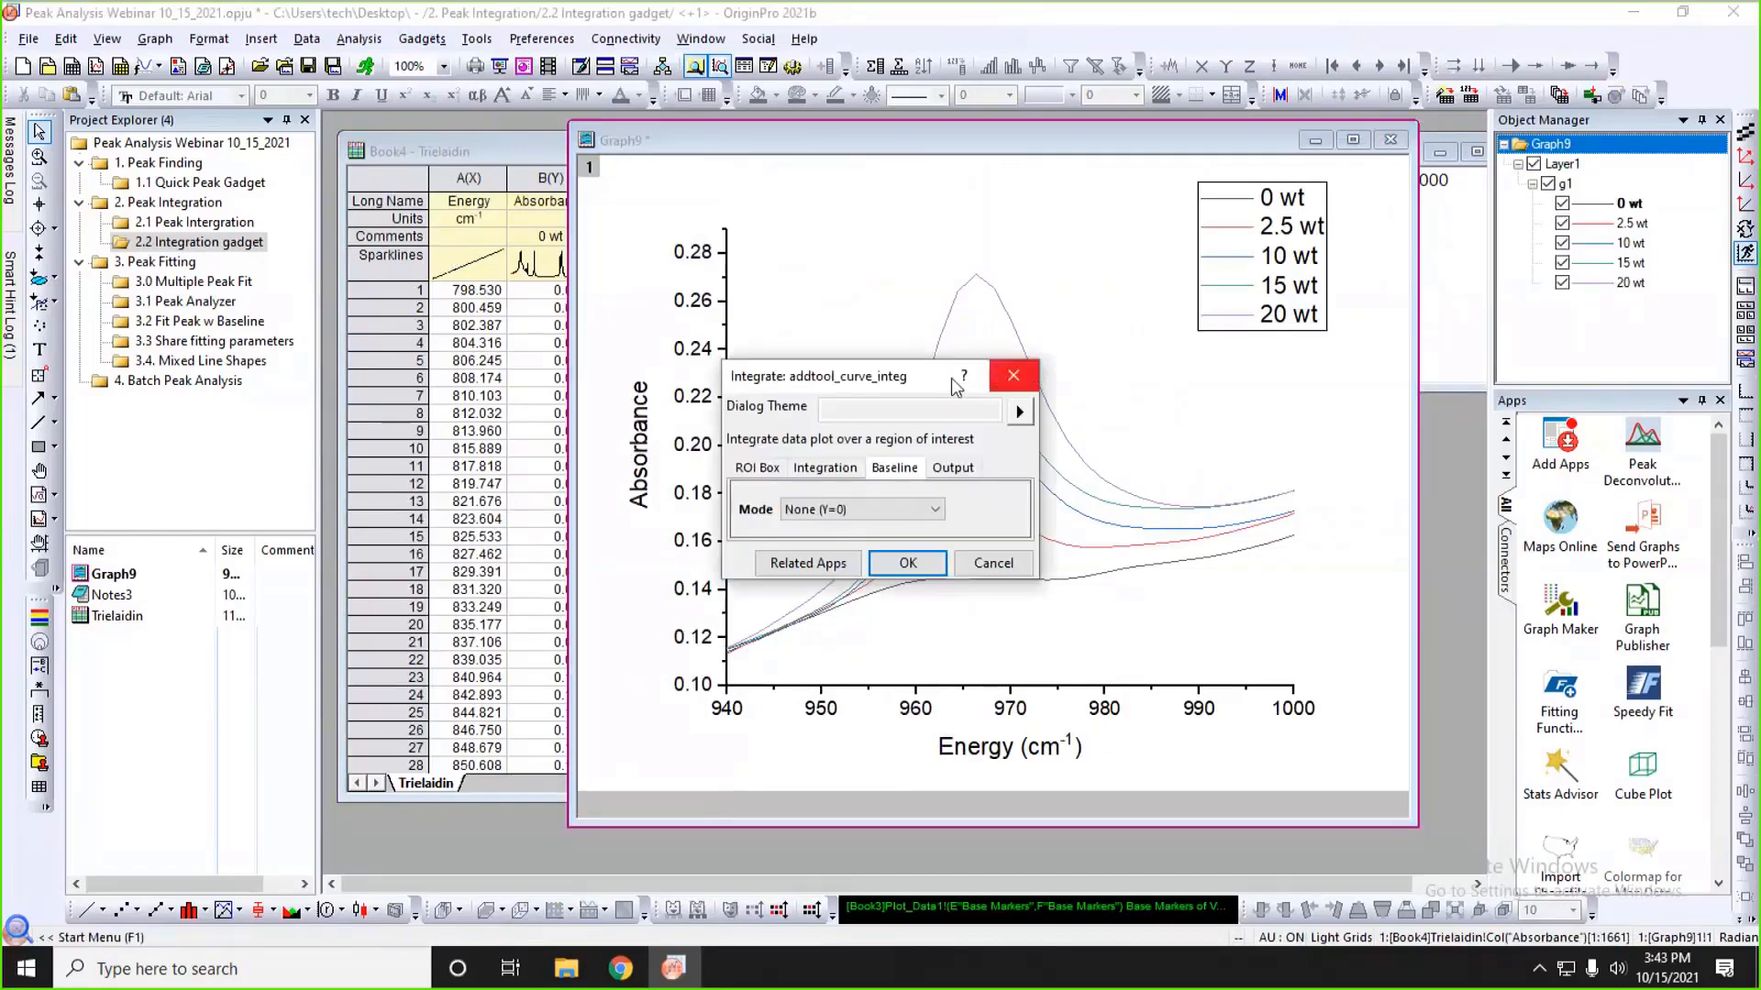
drag(894, 390, 622, 254)
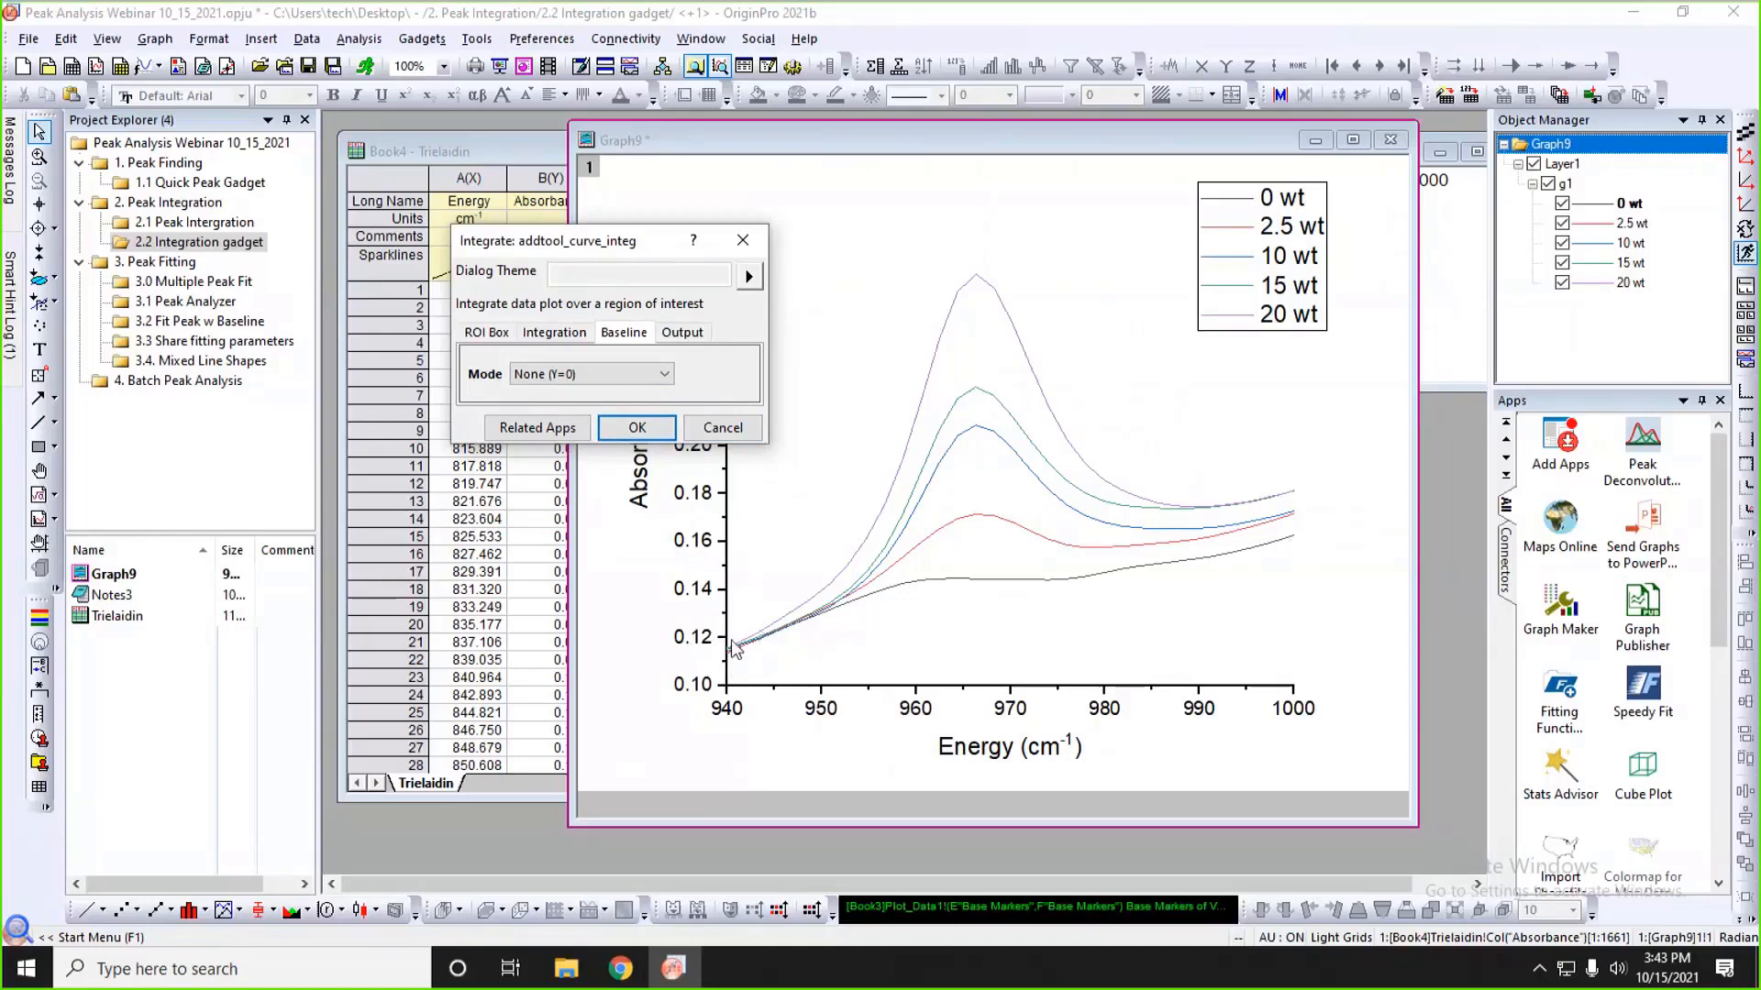
click(665, 378)
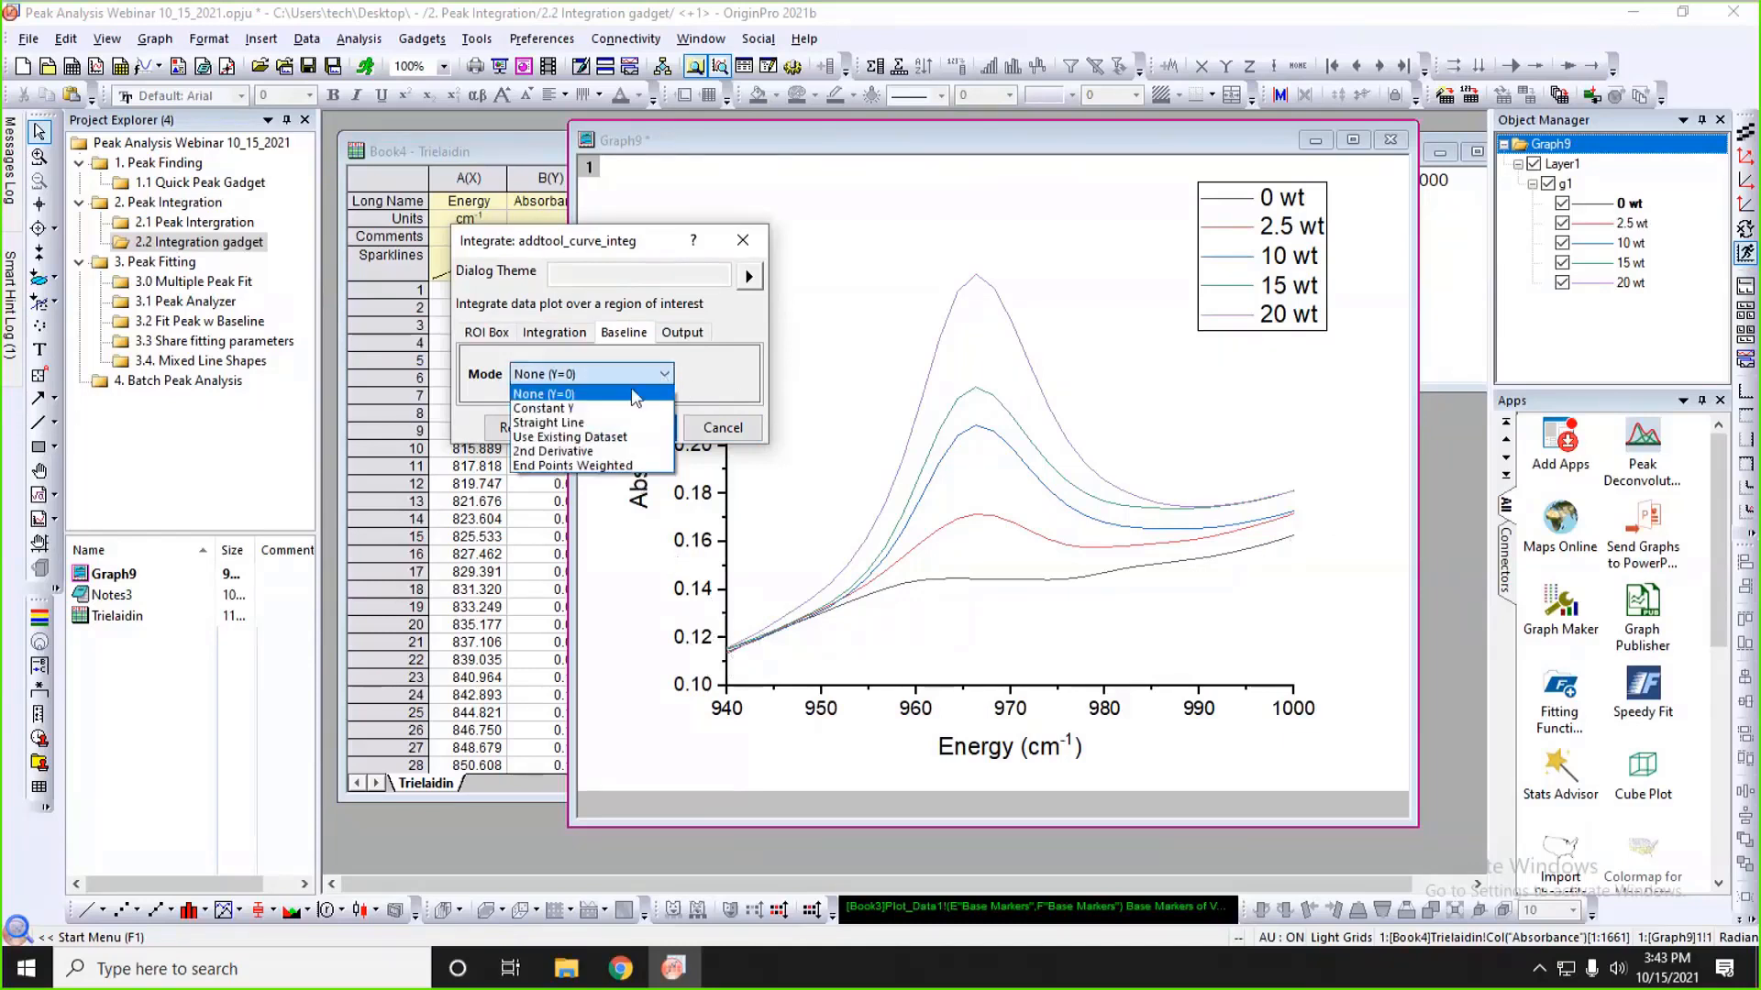
click(610, 430)
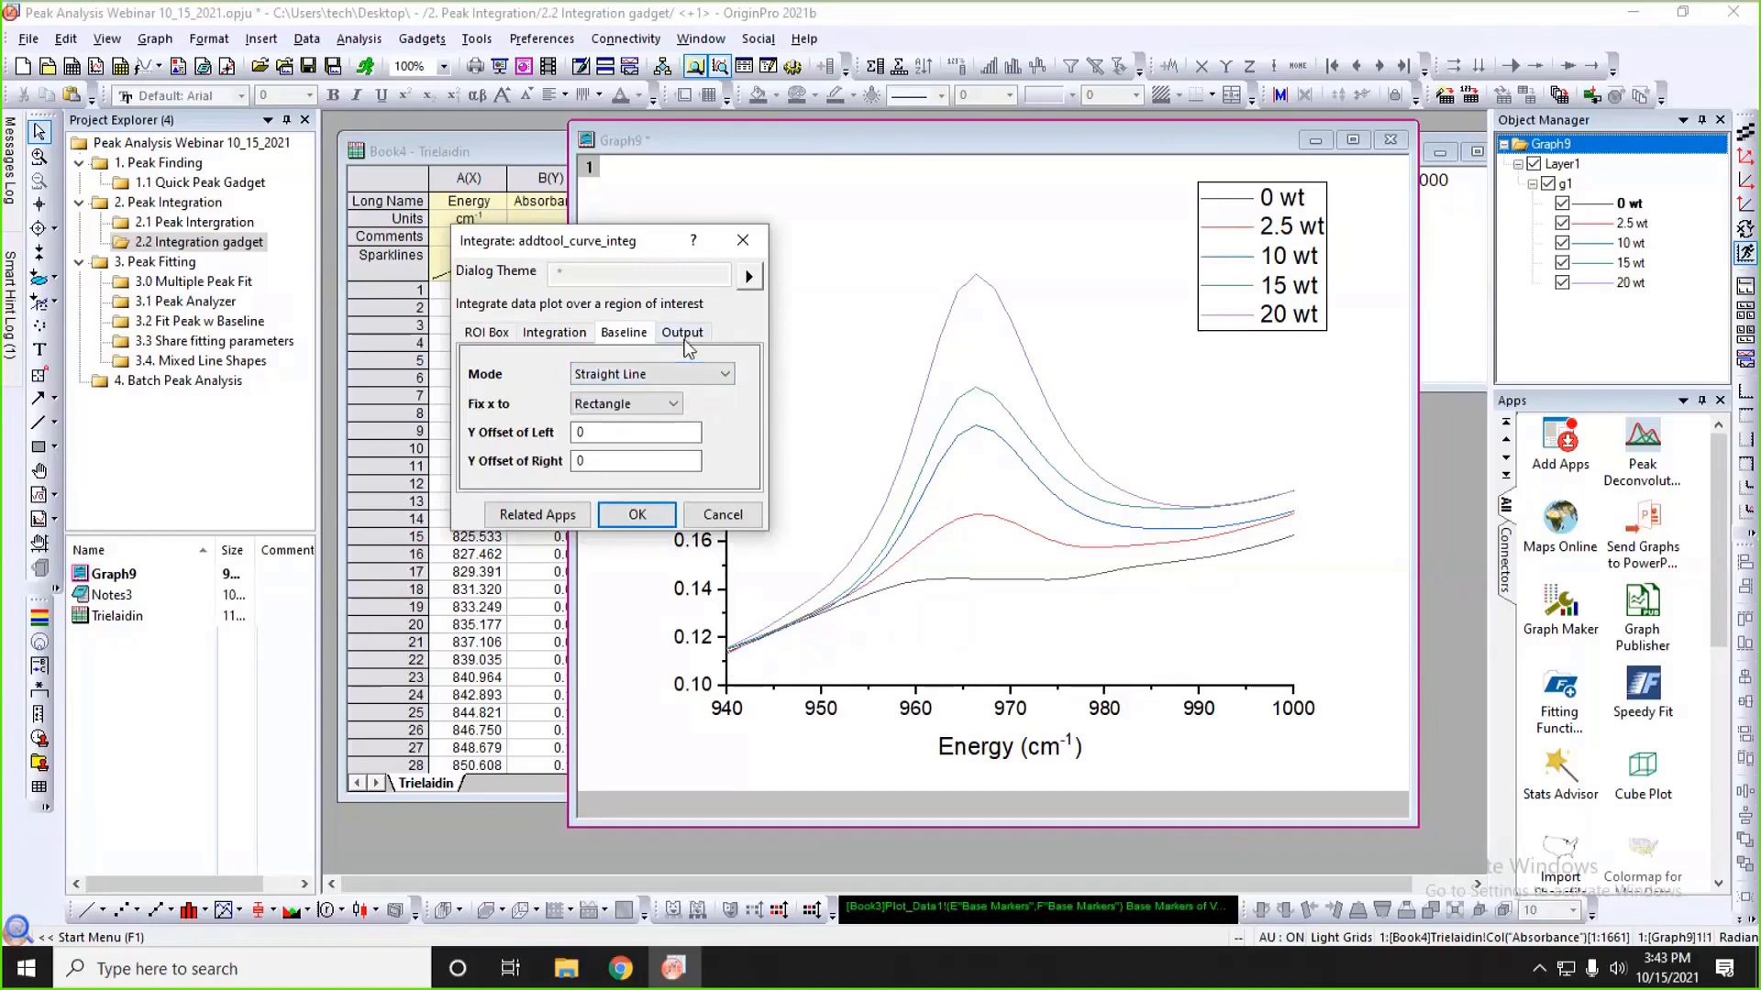
- Output the gadget's quantities by appending to a worksheet, with Script Window and Long Name in Results Log/Script Window turned off
click(685, 335)
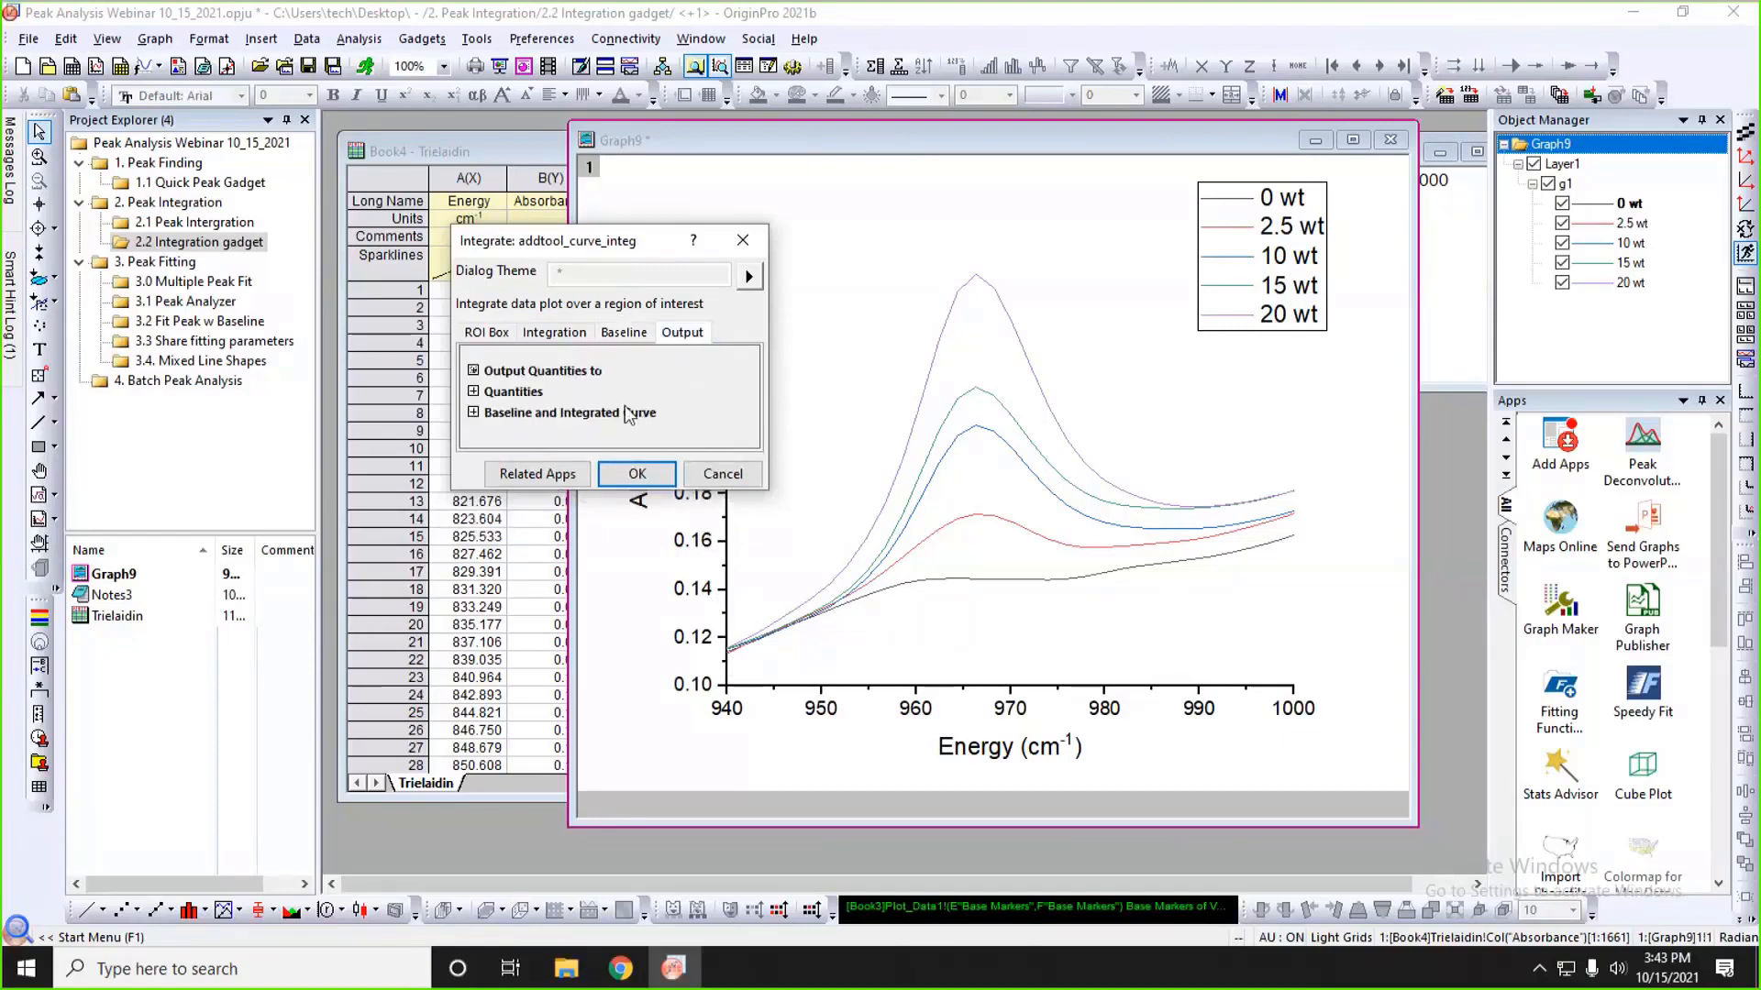
click(474, 371)
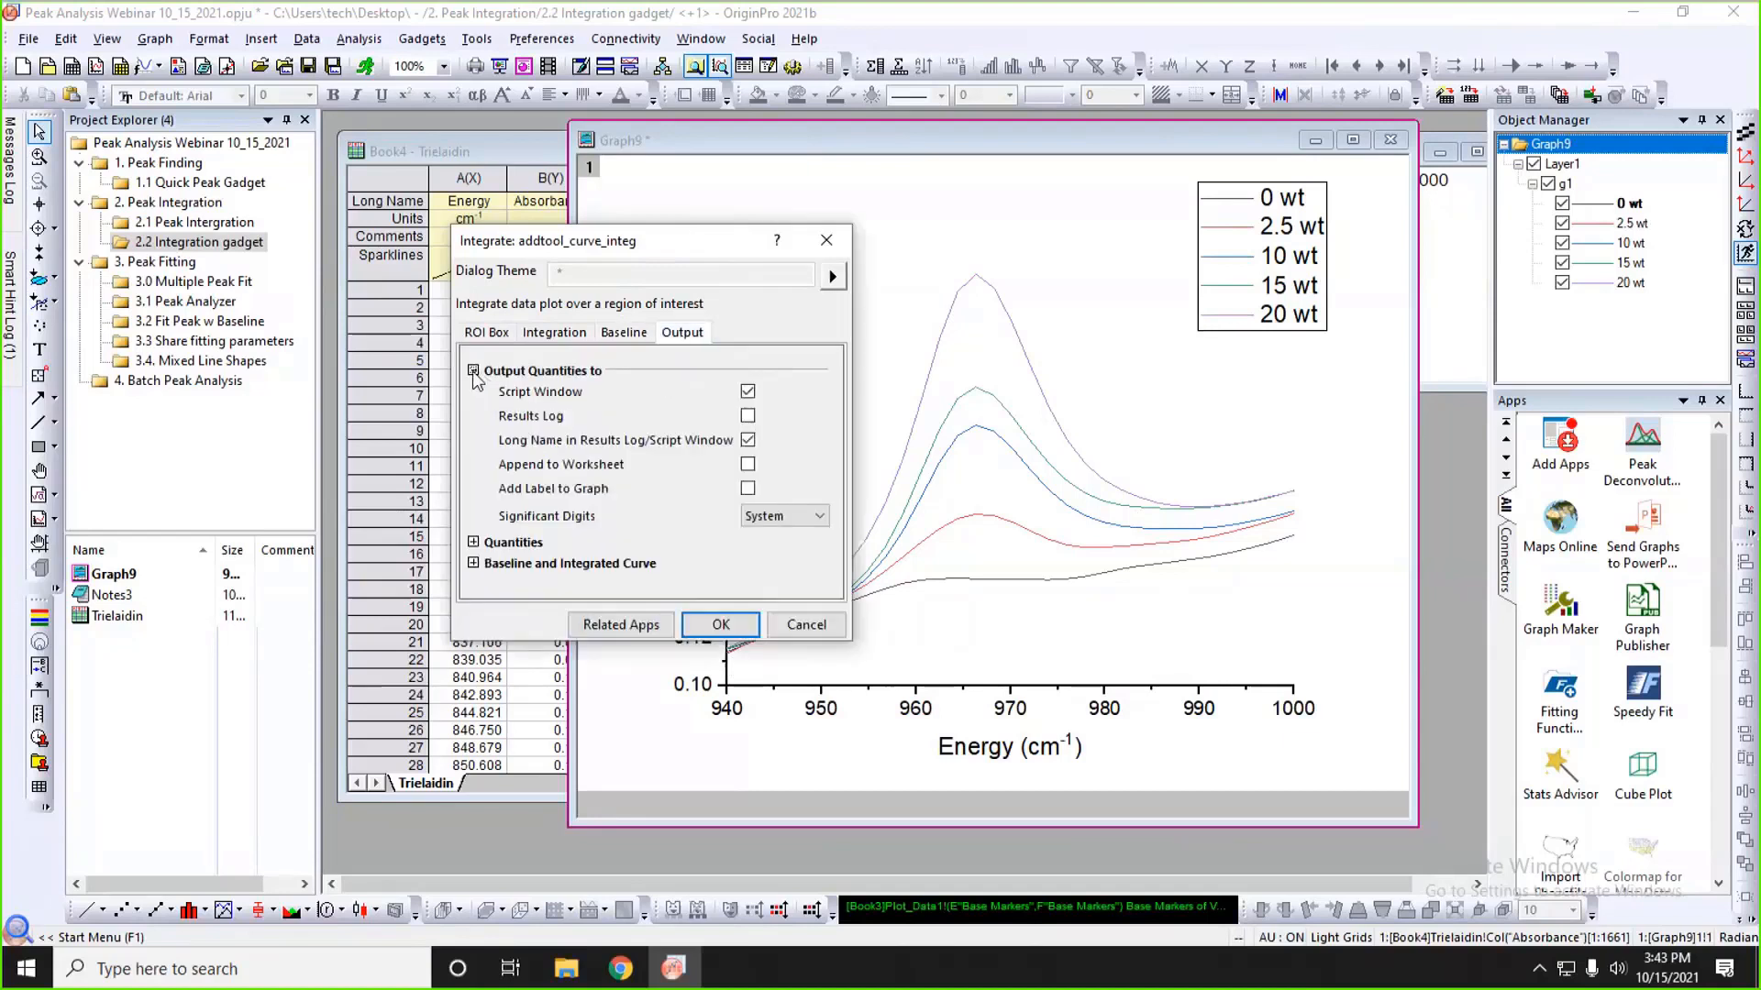
click(747, 392)
click(748, 440)
click(748, 466)
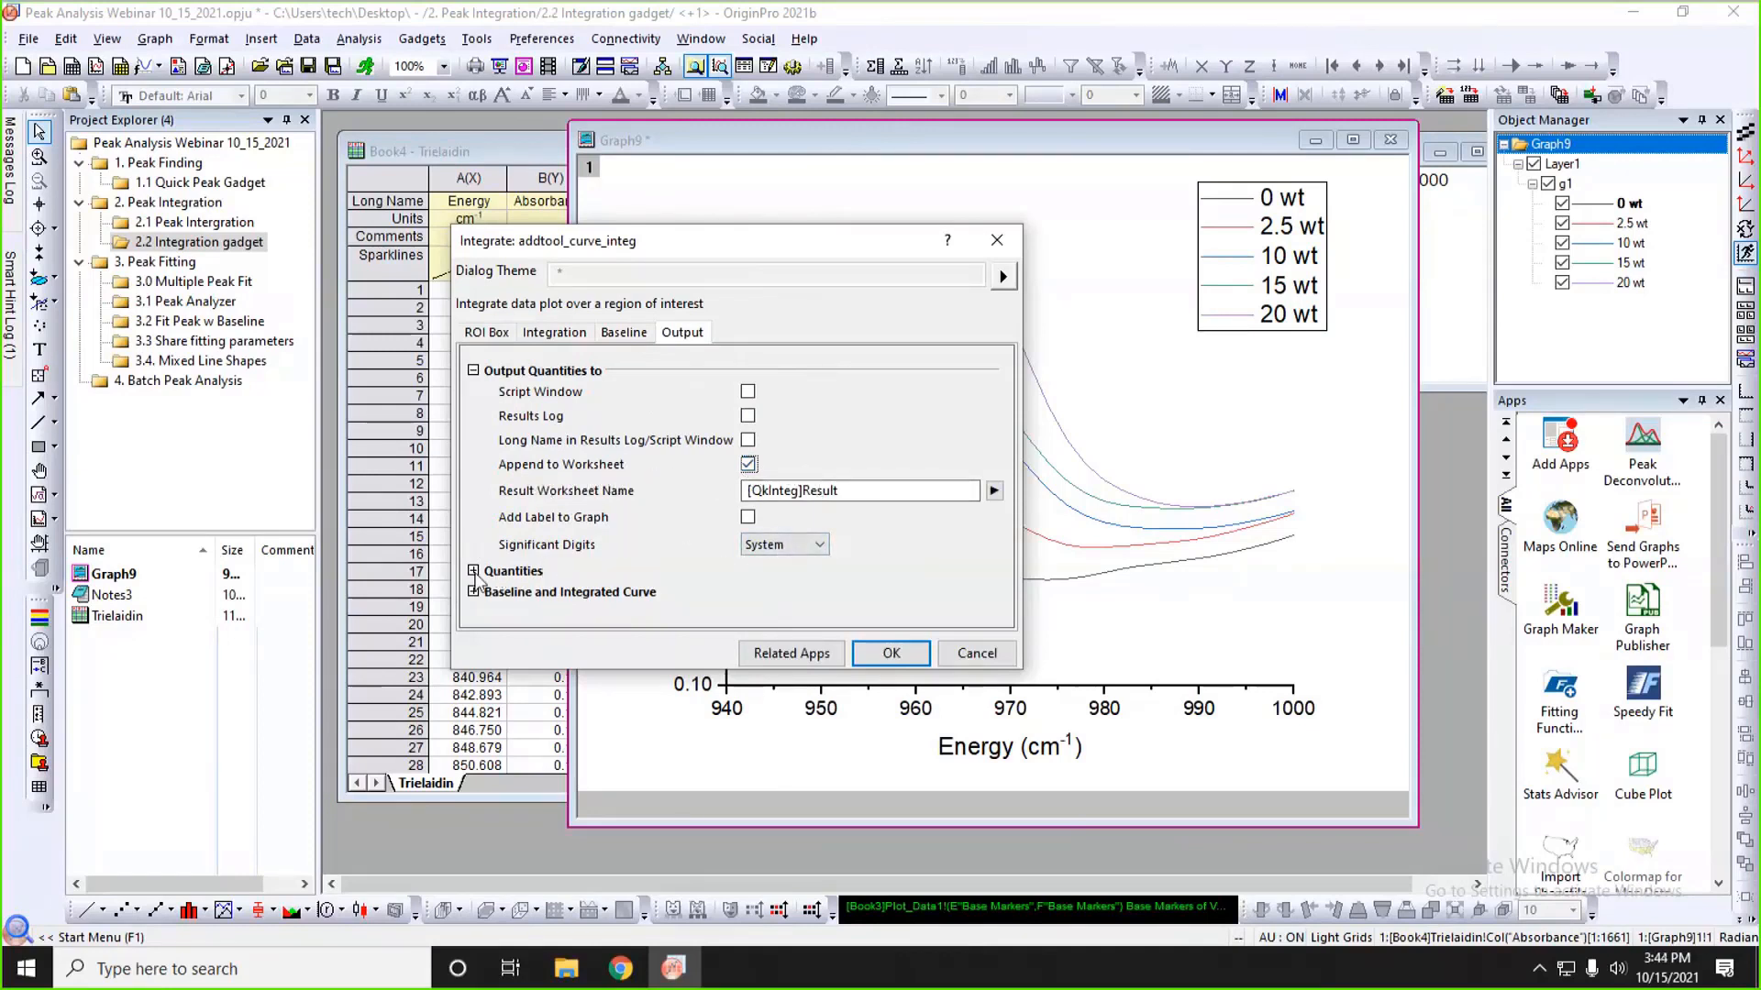
- Review the quantities the gadget outputs and accept the settings to add the integration region to Graph9
click(474, 571)
scroll(598, 522, down, 1)
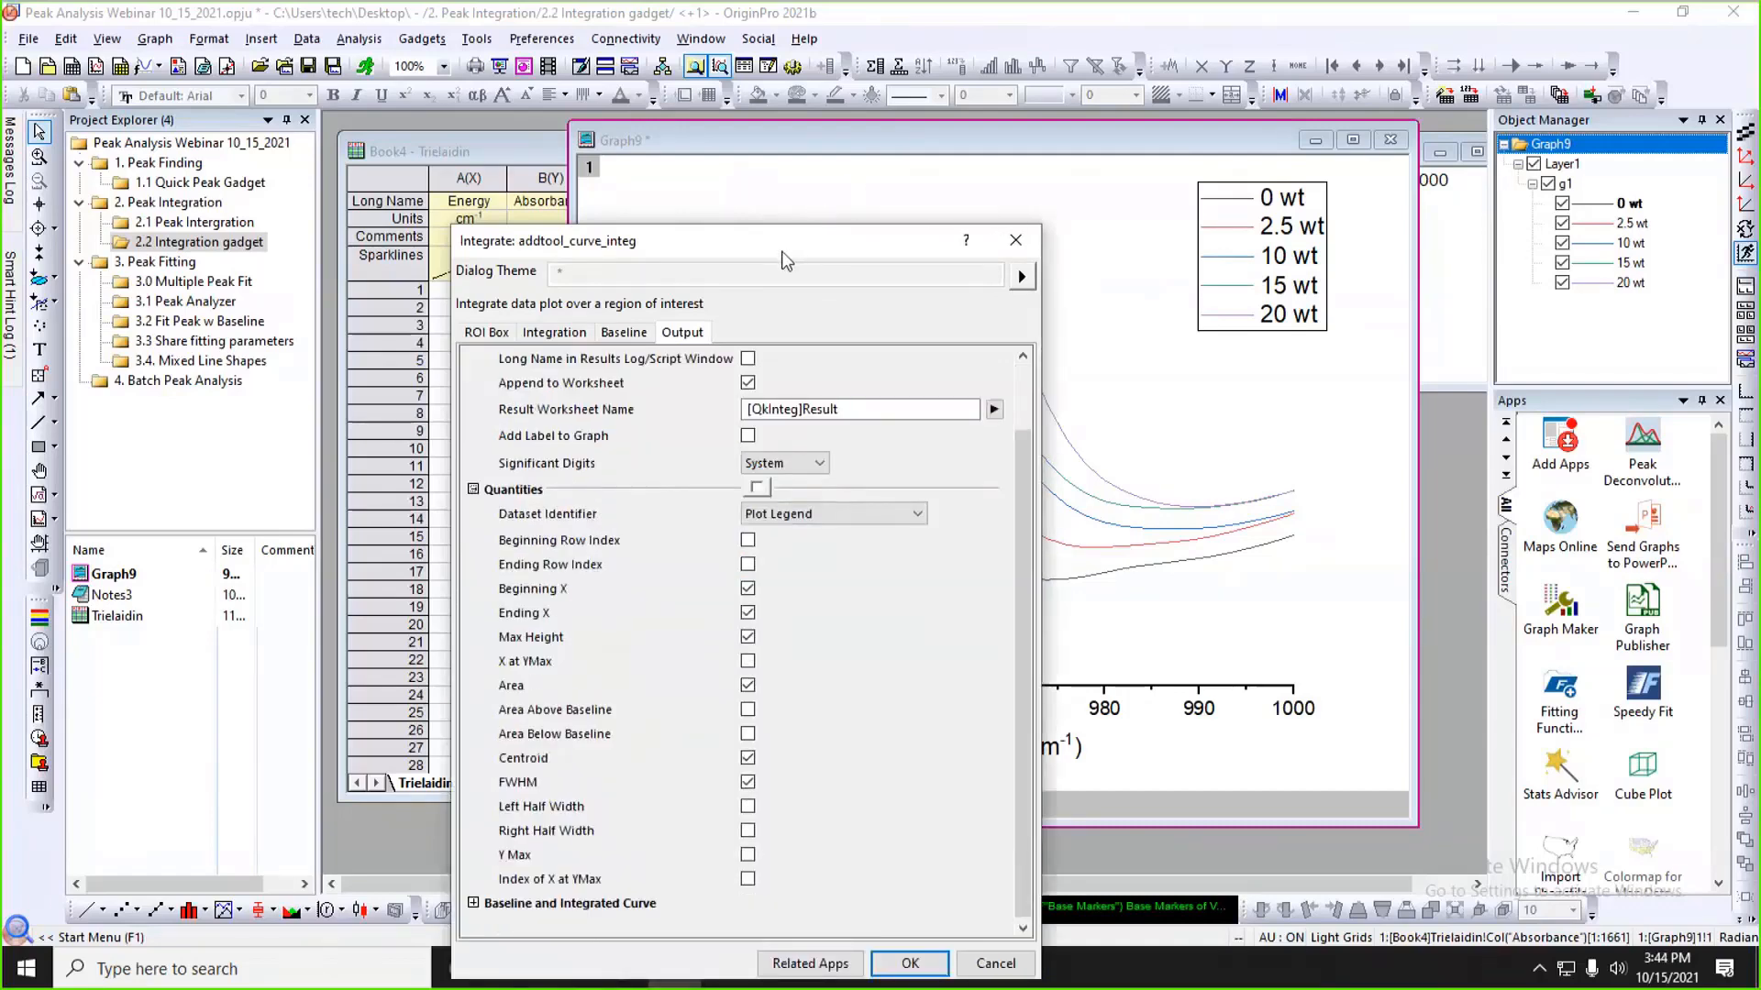
drag(785, 257, 746, 152)
click(870, 862)
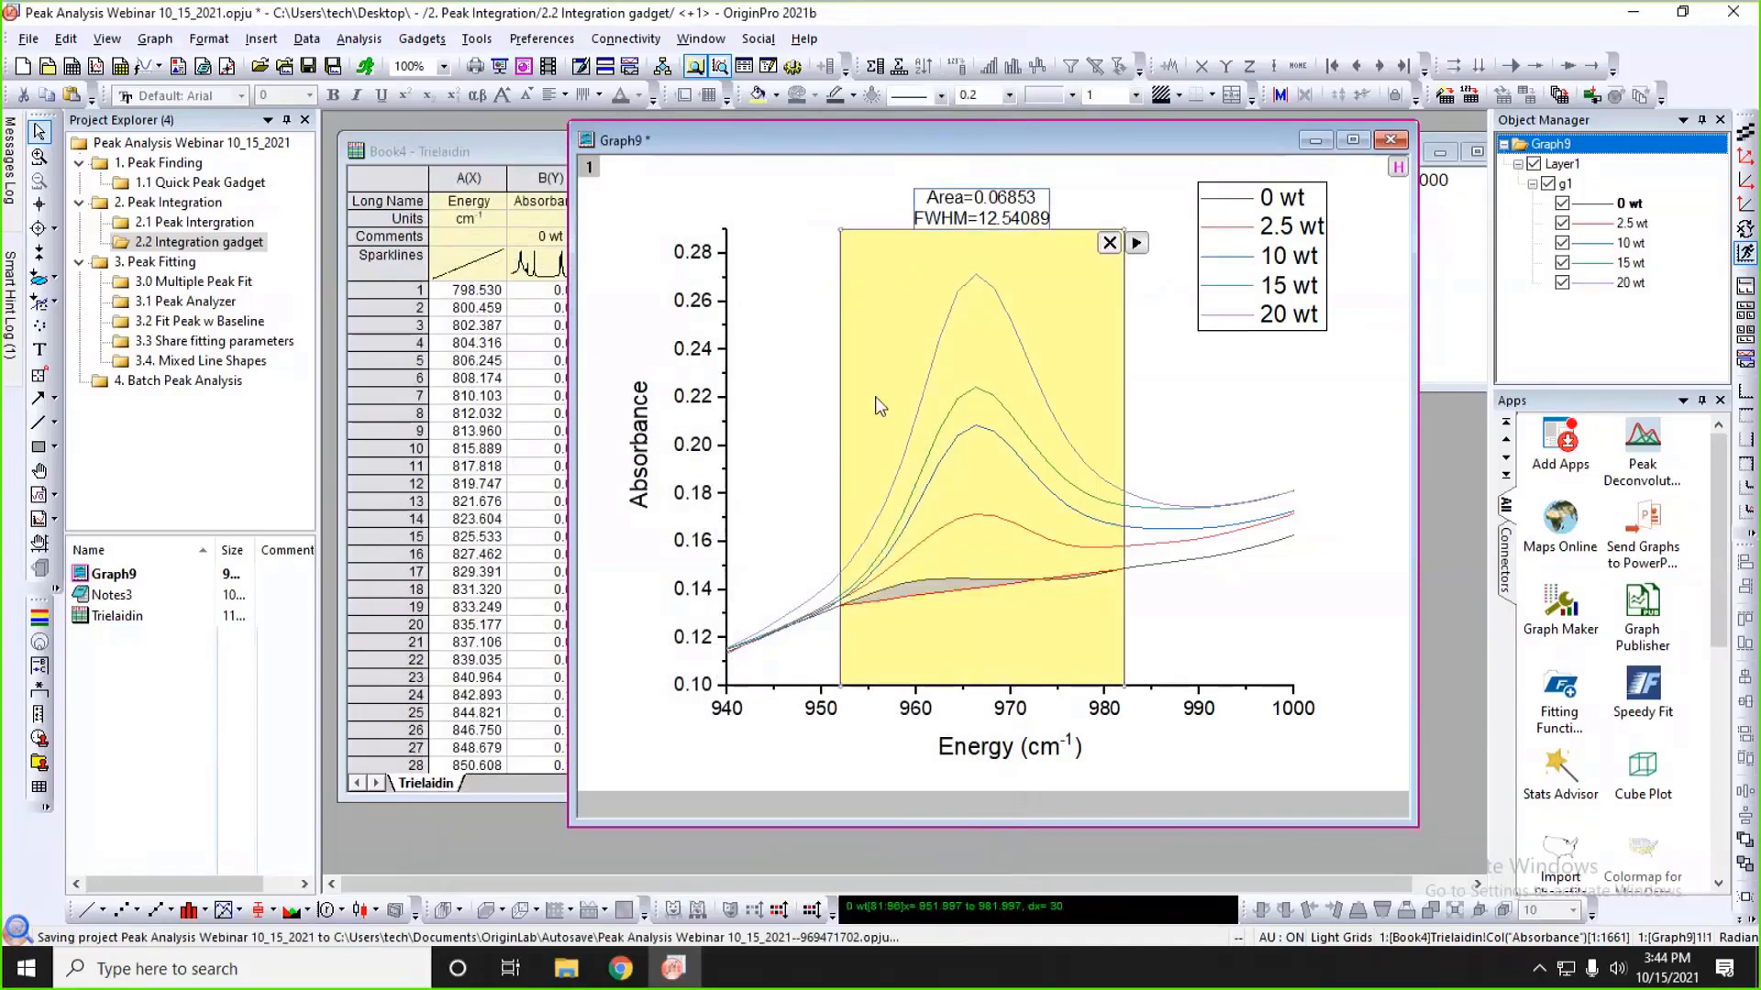
- Stretch the integration region to span about 945 to 997 on the Energy axis, and switch the gadget's data to the 2.5 wt curve
drag(880, 404, 834, 406)
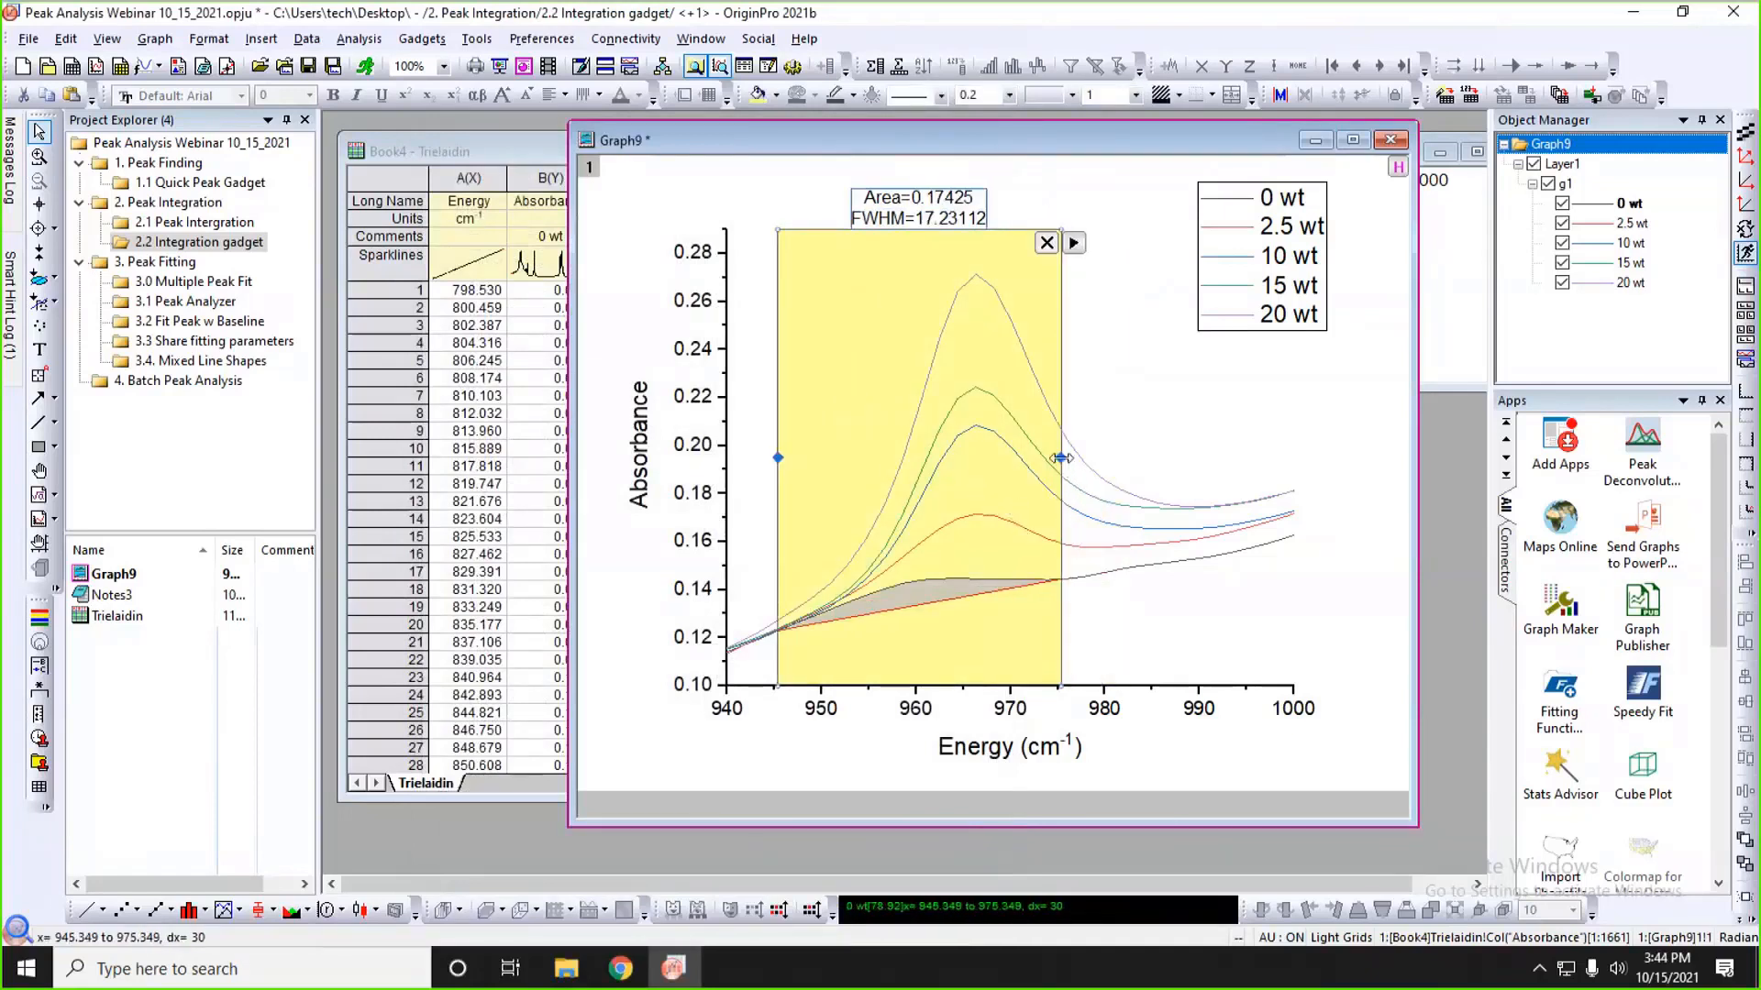
drag(1061, 458, 1265, 458)
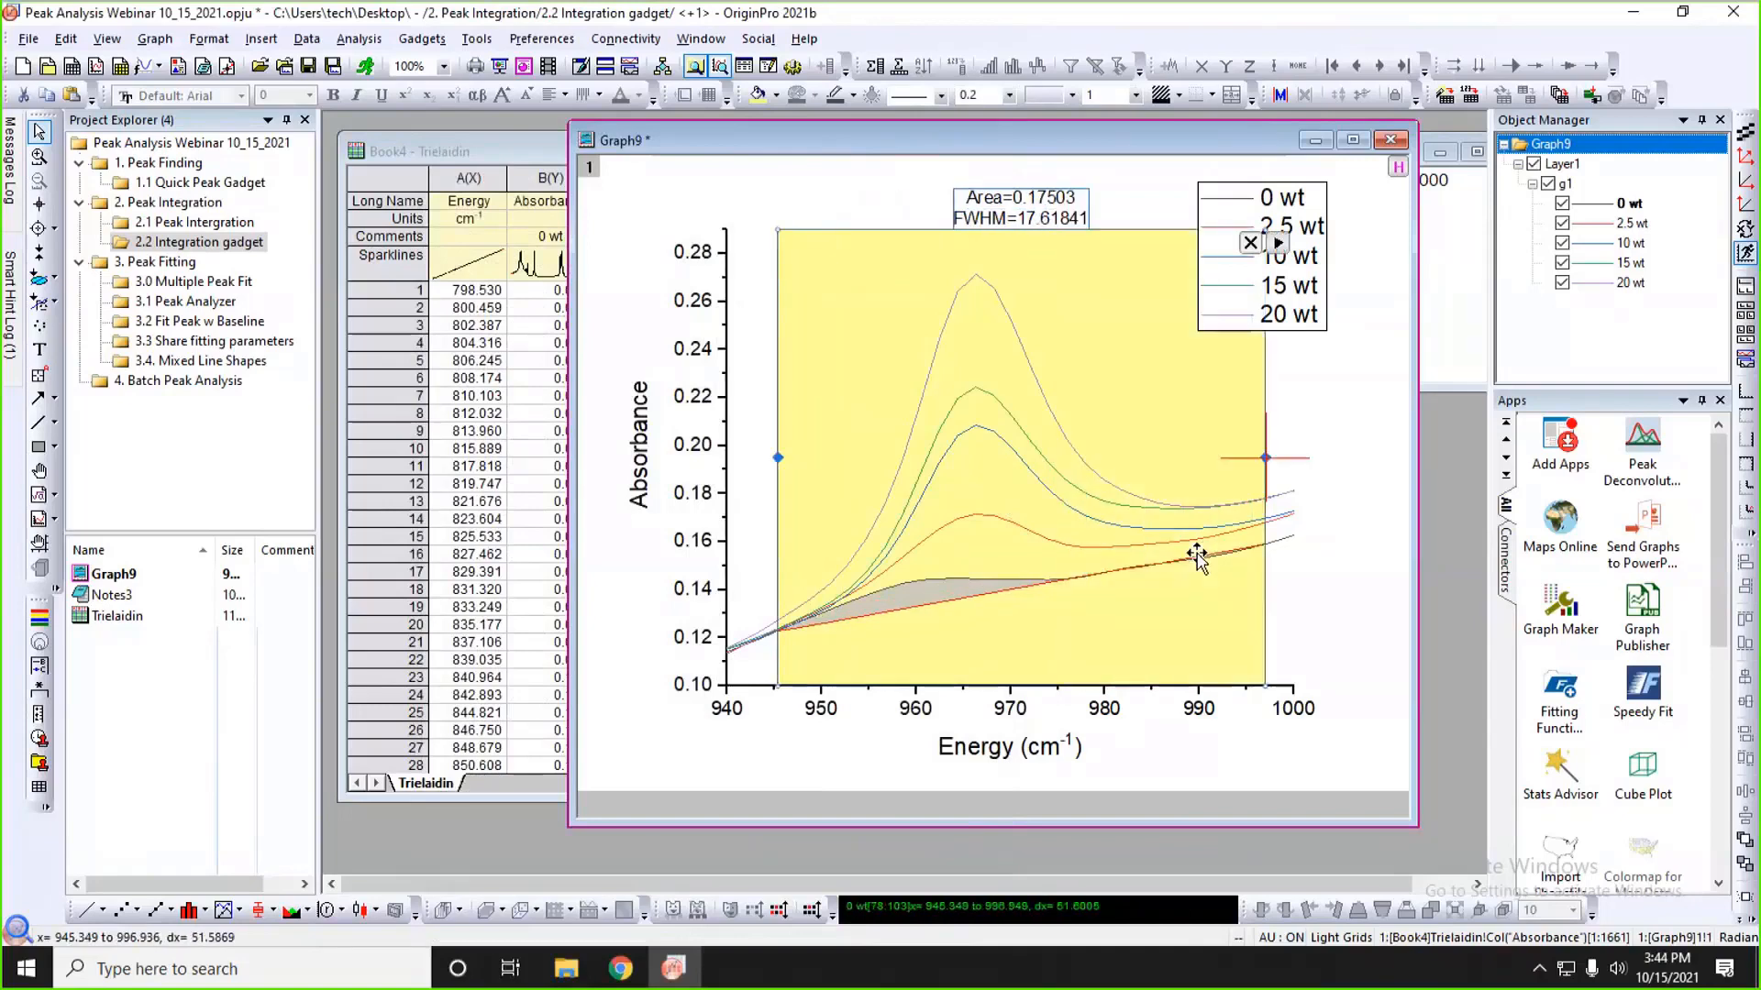
click(1278, 243)
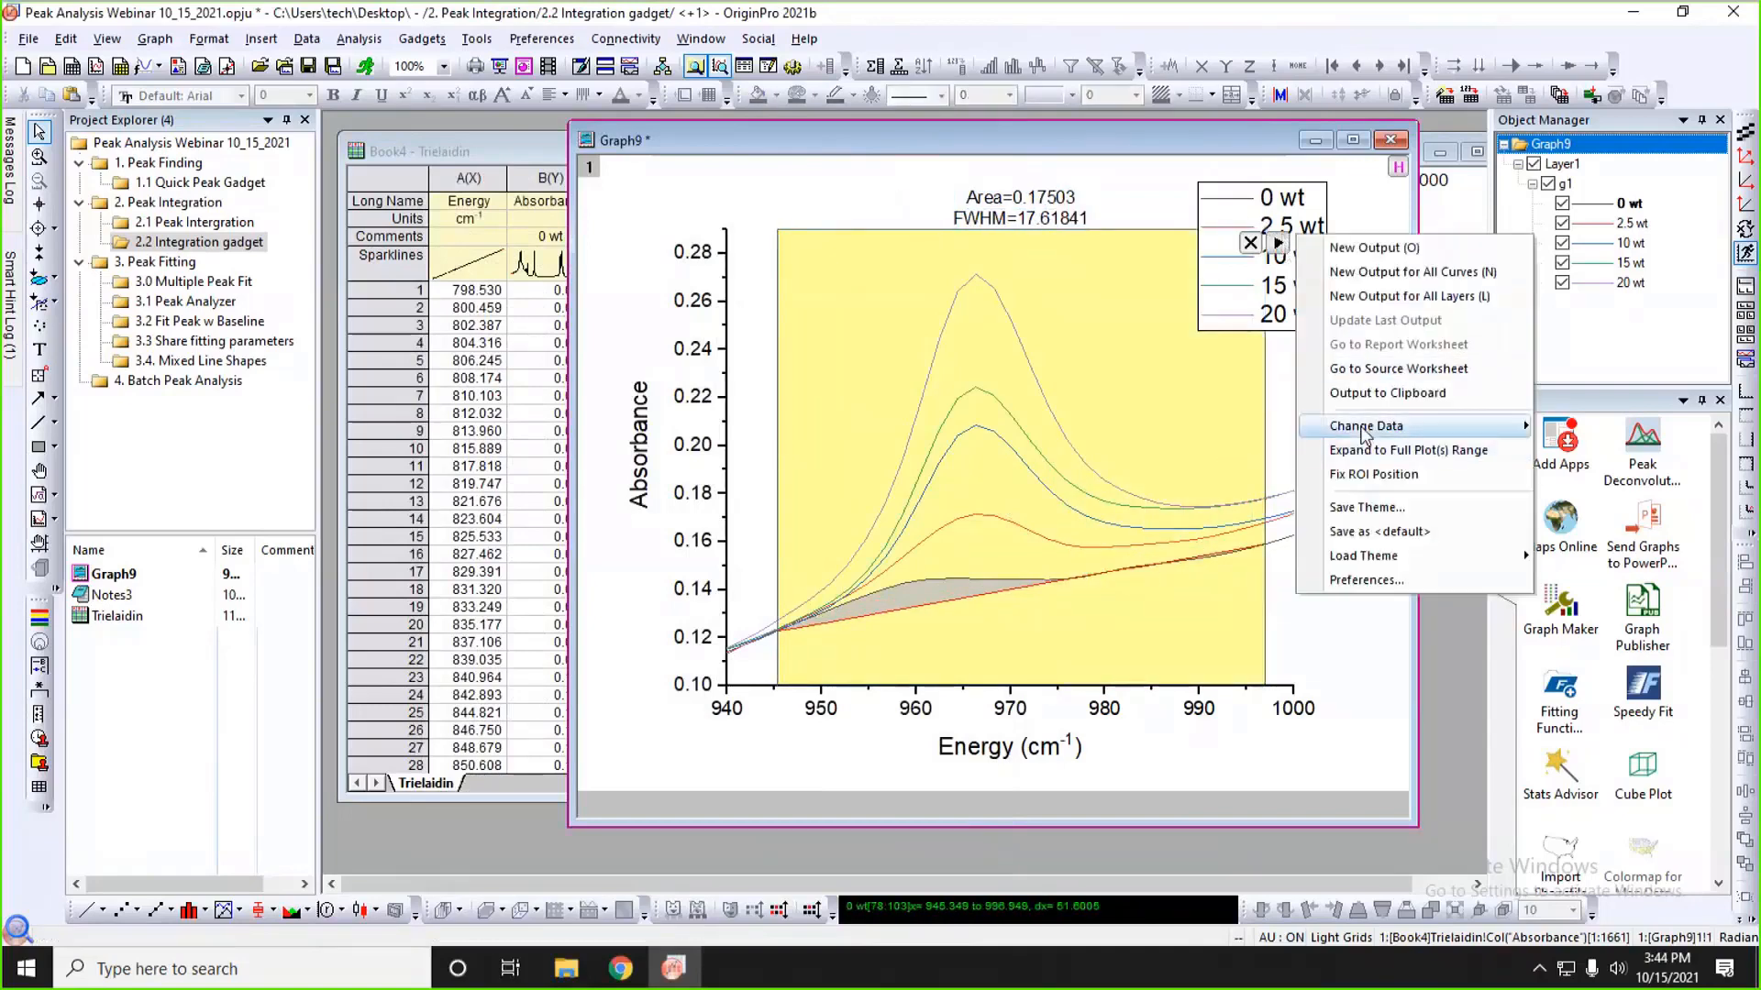
mouse_move(1364, 429)
click(1595, 484)
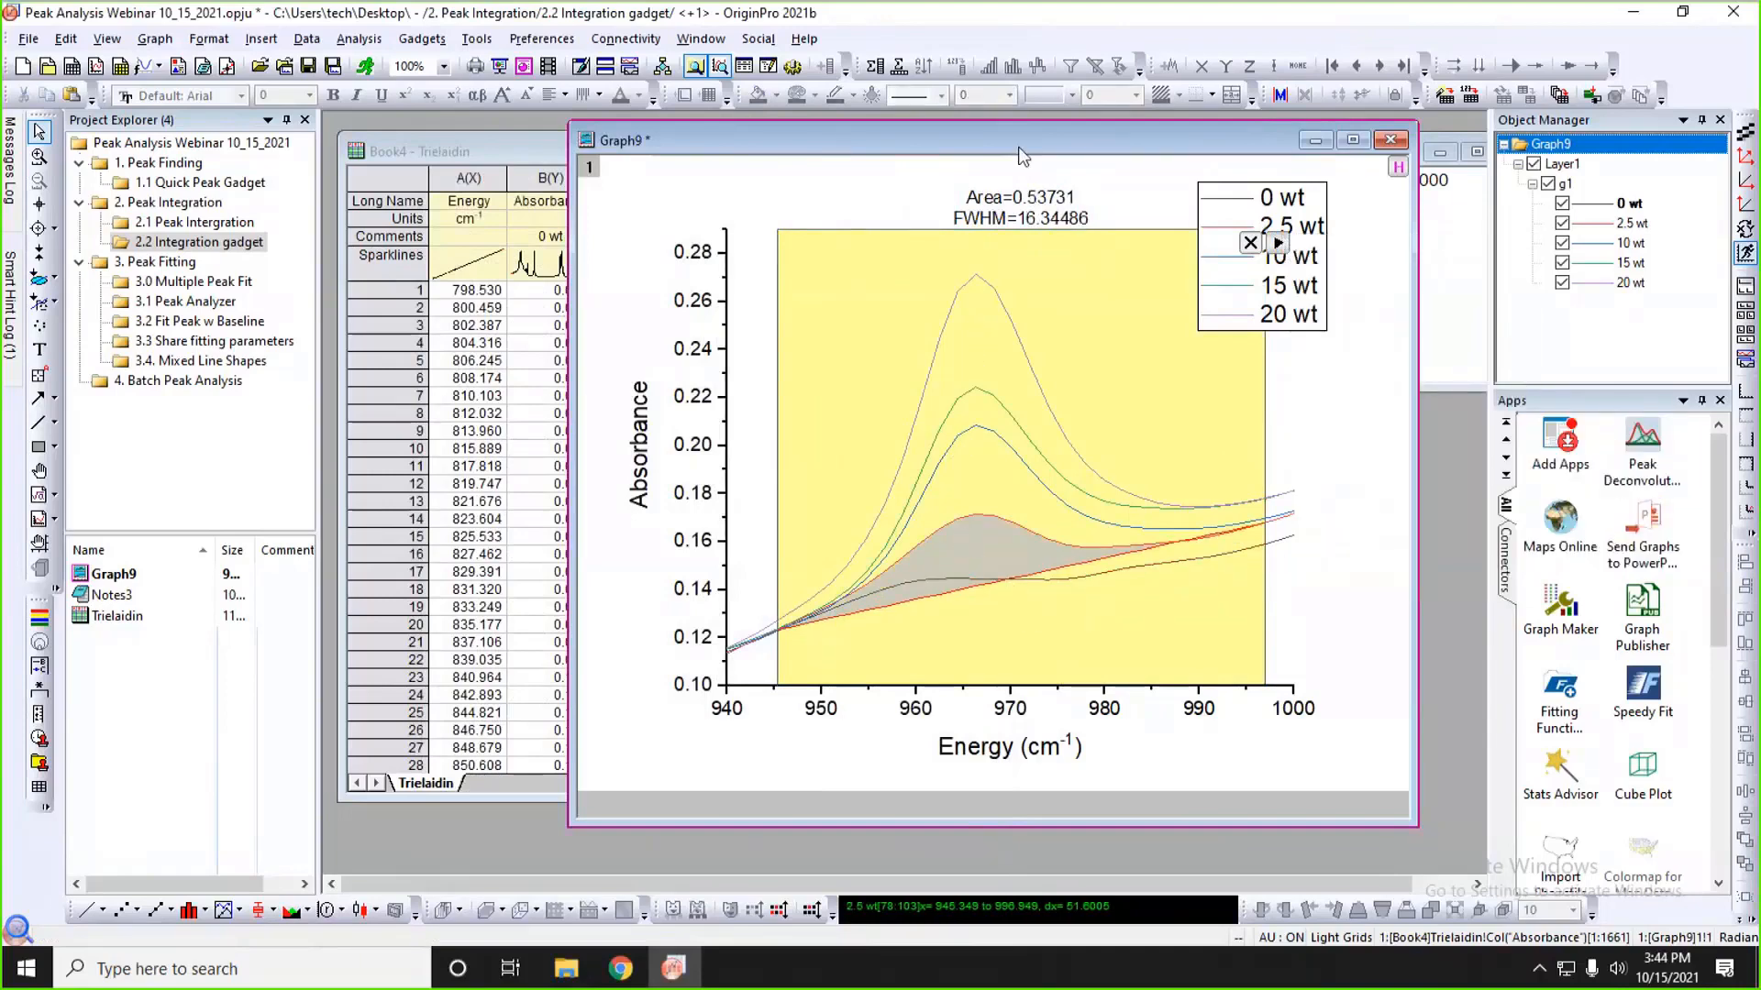
- Output the integration results for all curves in Graph9 to the results worksheet
drag(1021, 143, 1000, 144)
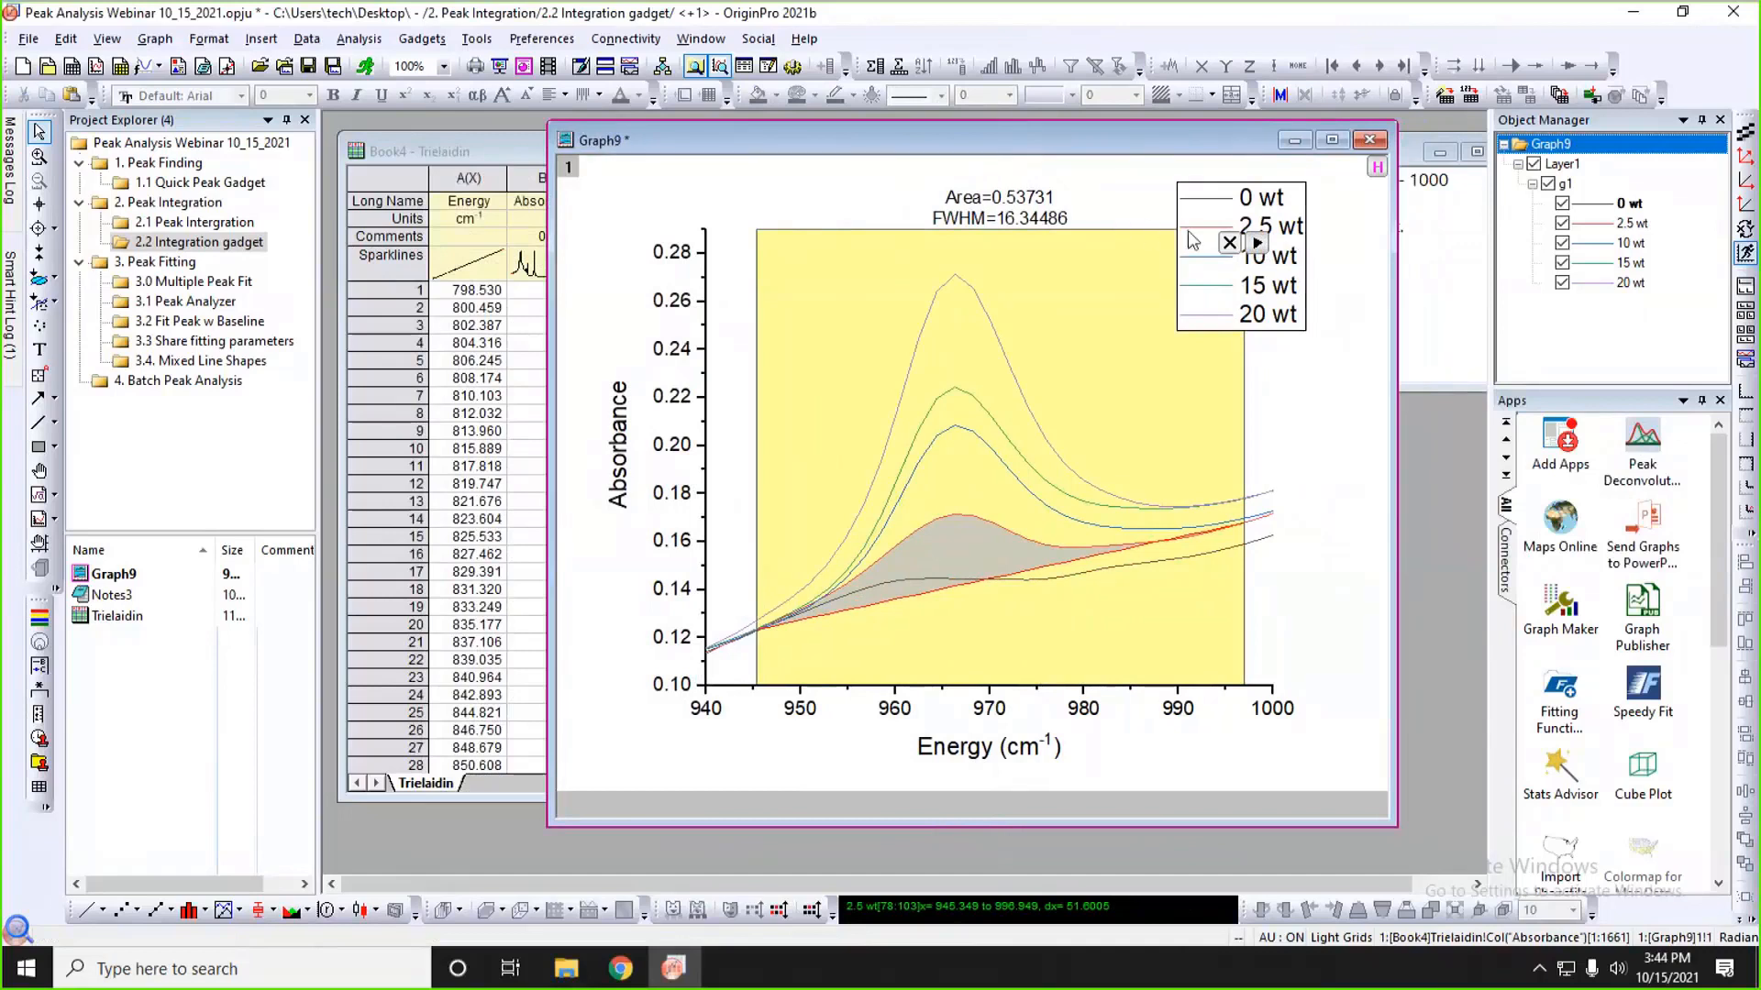
click(1257, 244)
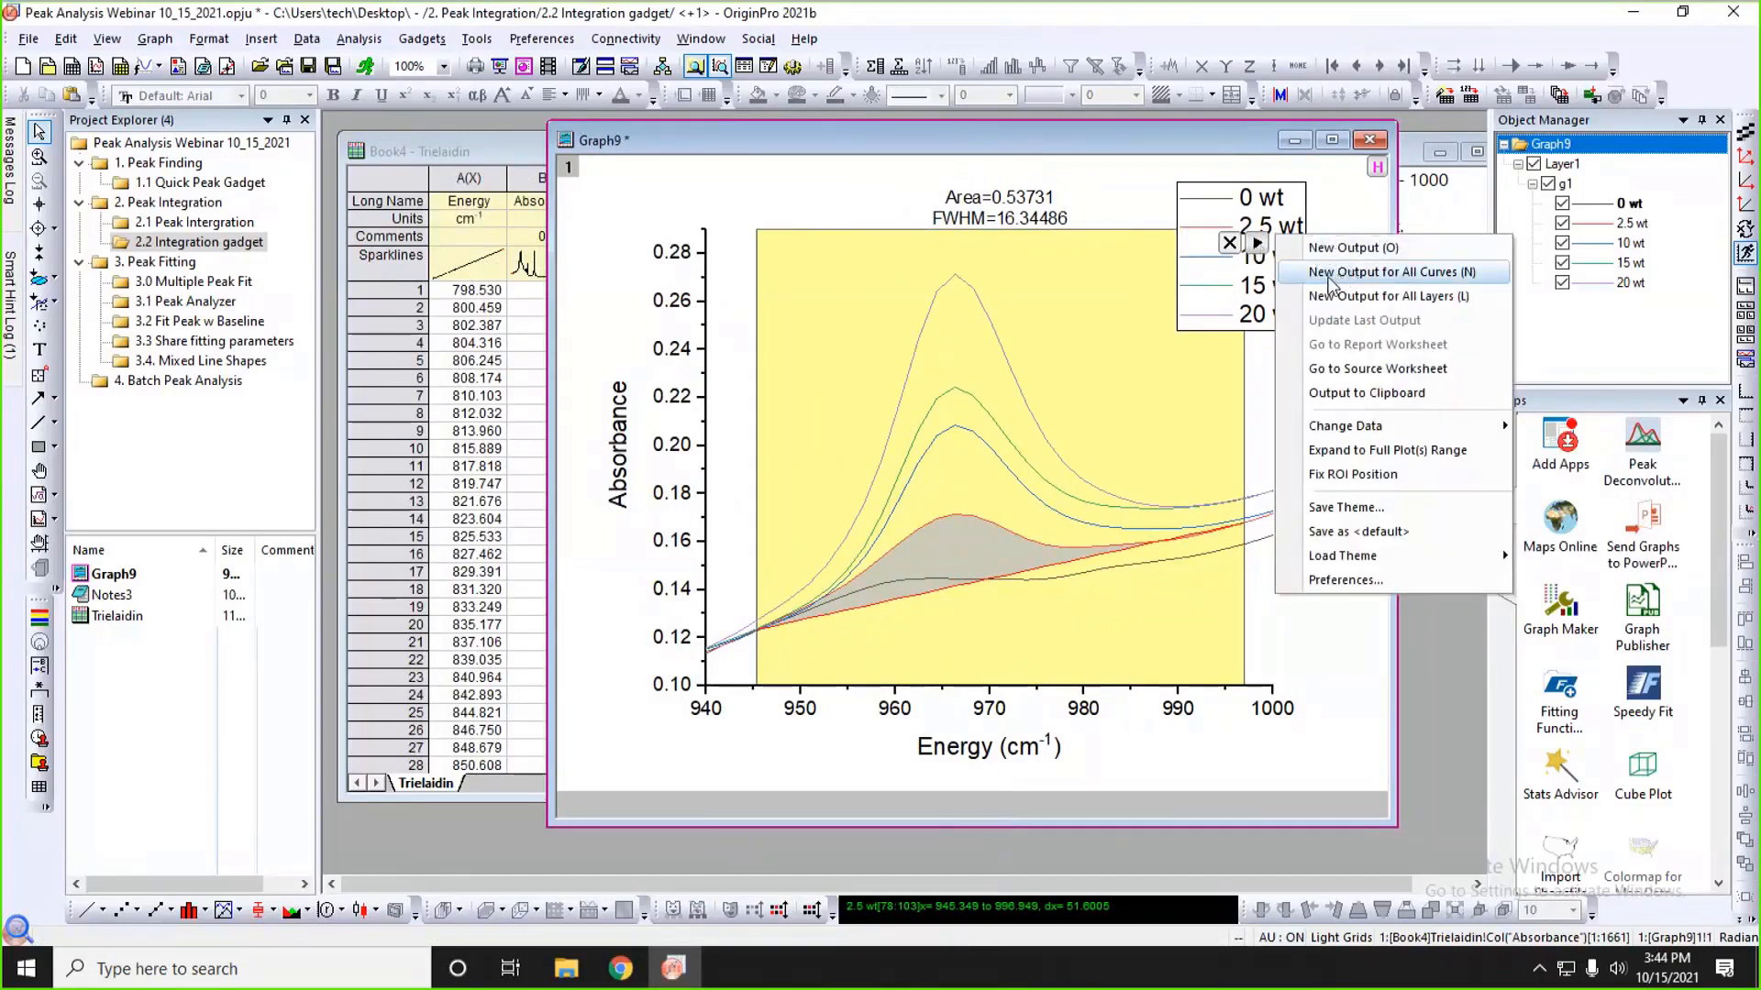
click(1437, 276)
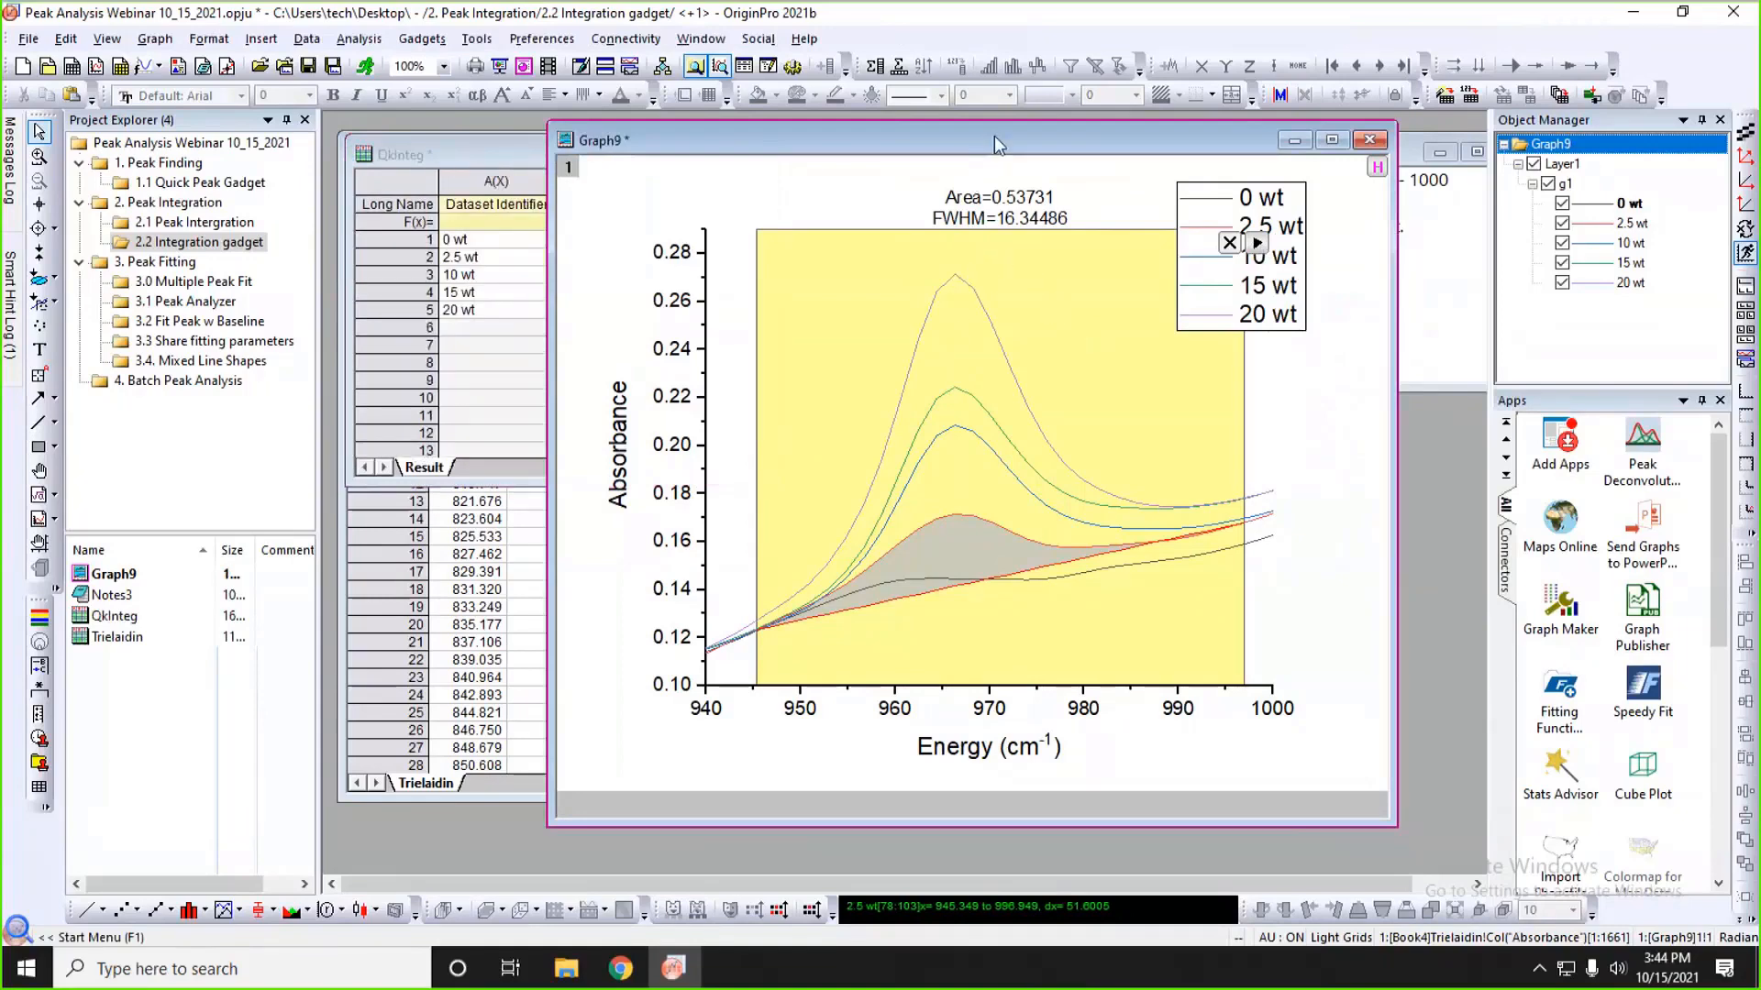
- Move Graph9 aside, enlarge the QkInteg results window to show all its columns, and slightly widen the Max Height column
drag(994, 138, 1164, 156)
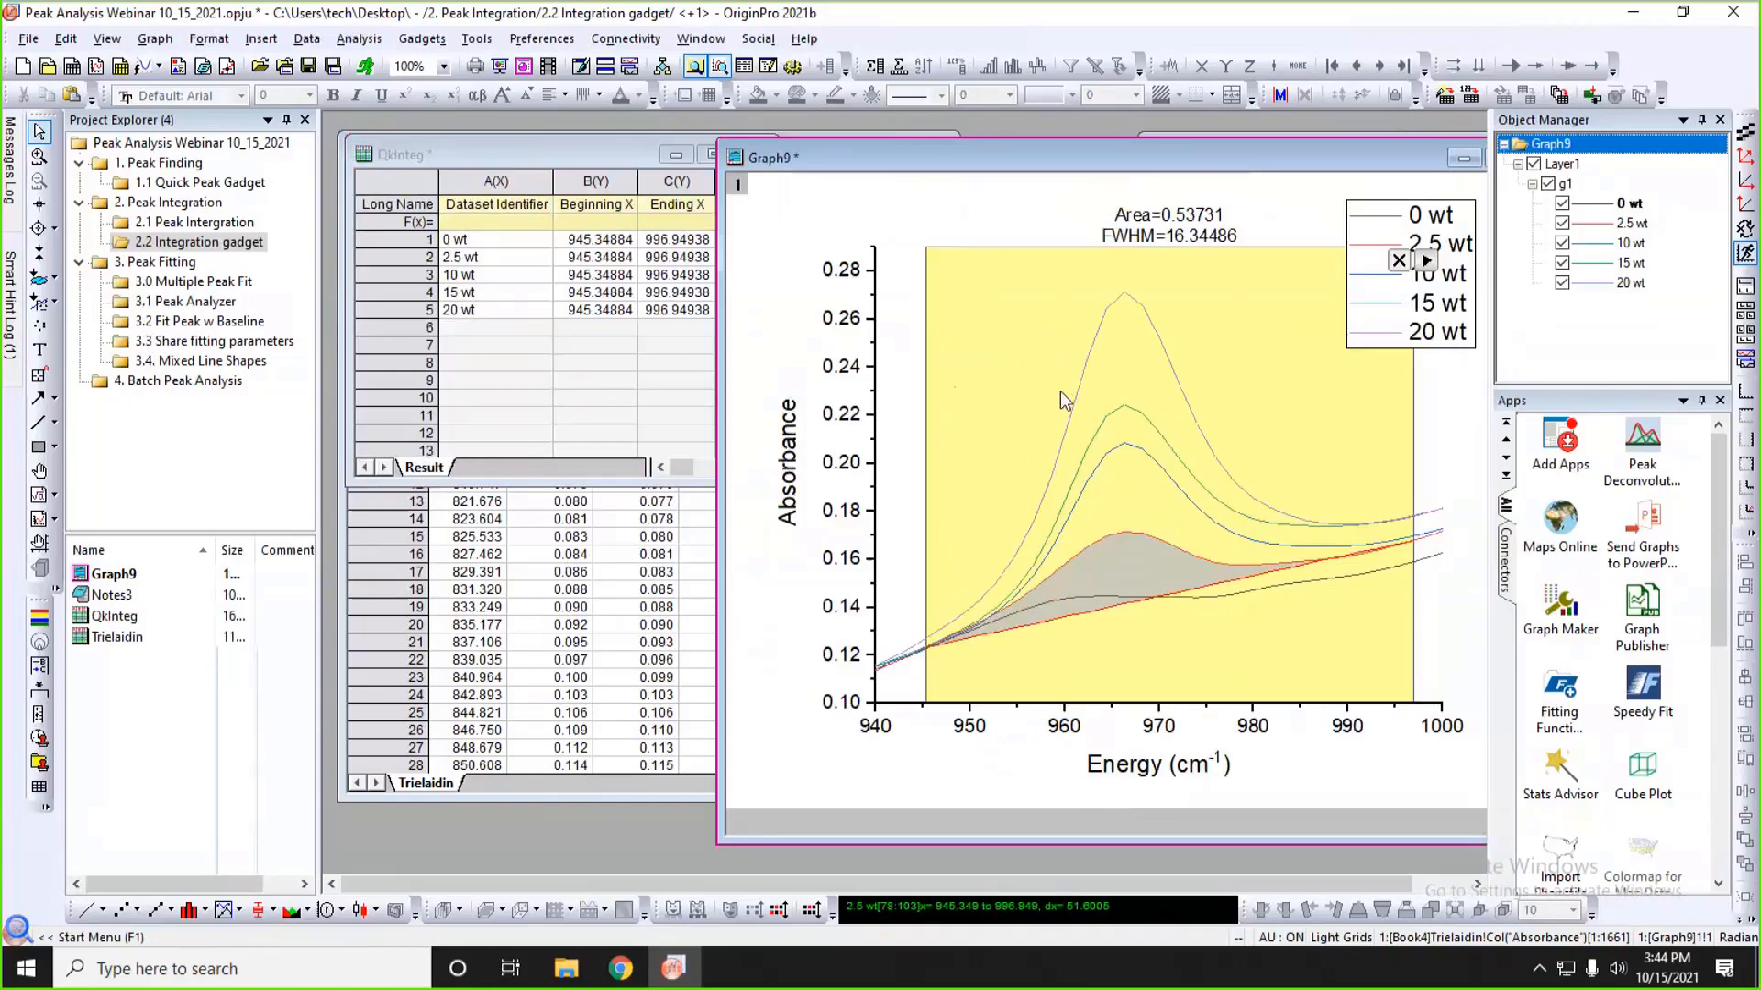
click(634, 156)
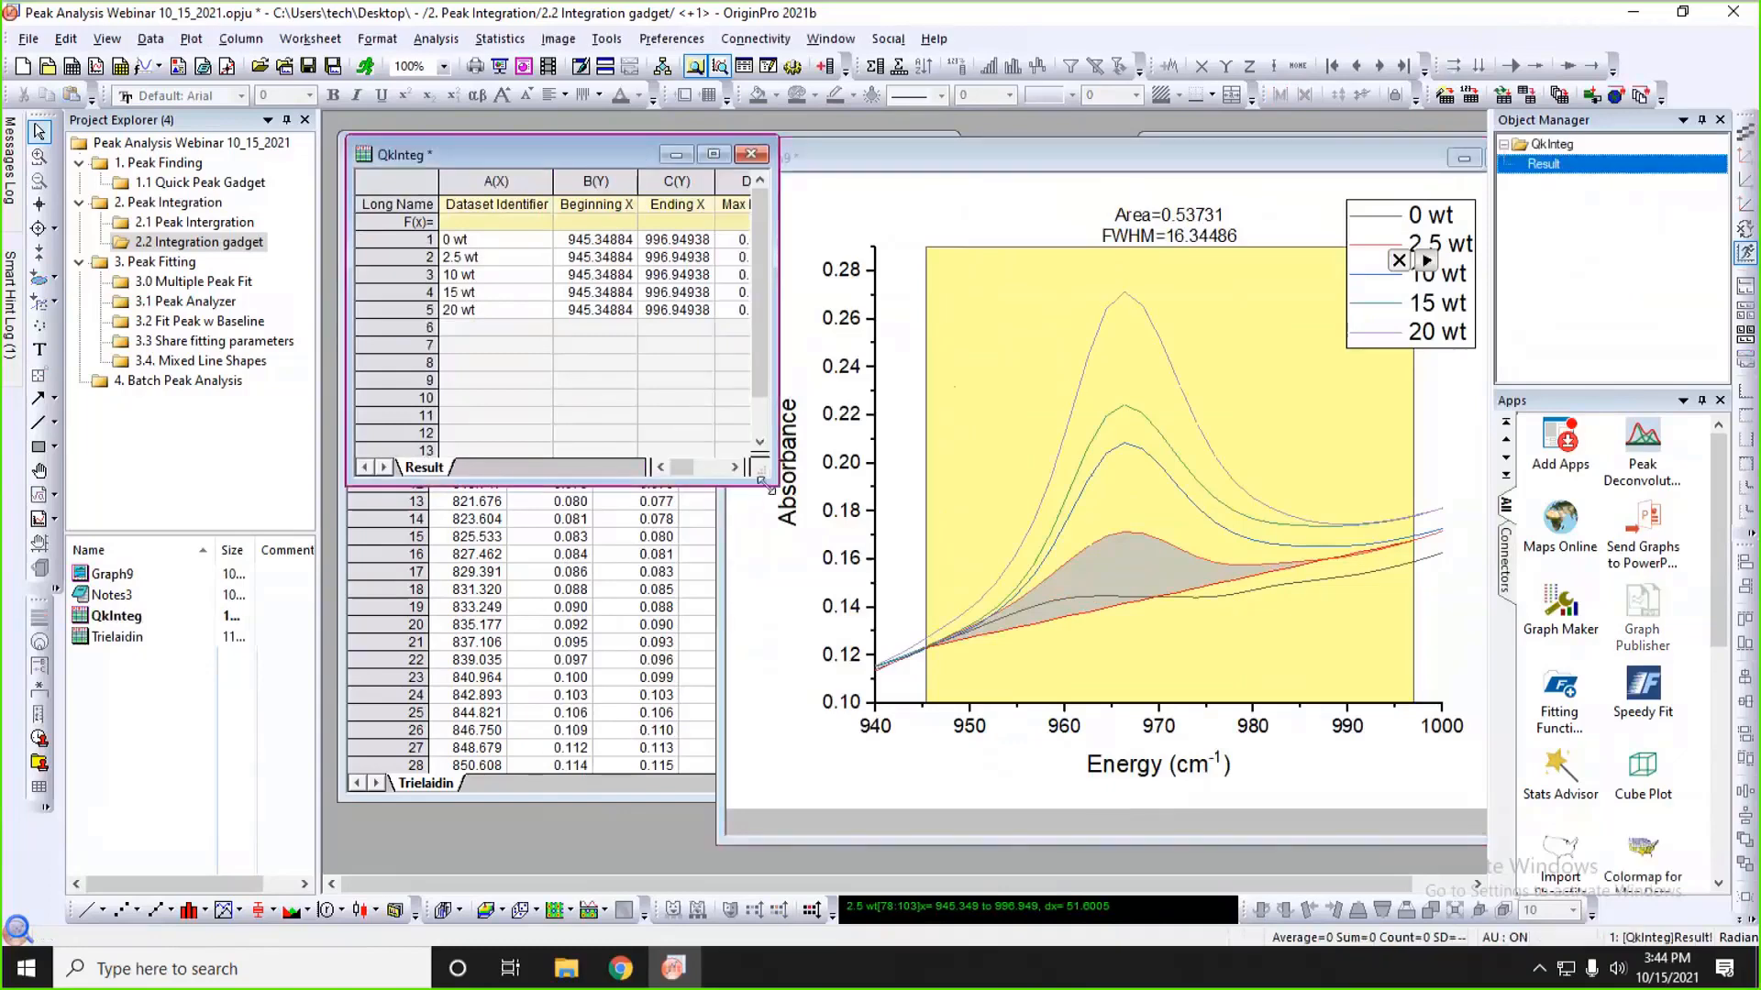
drag(768, 486, 1188, 782)
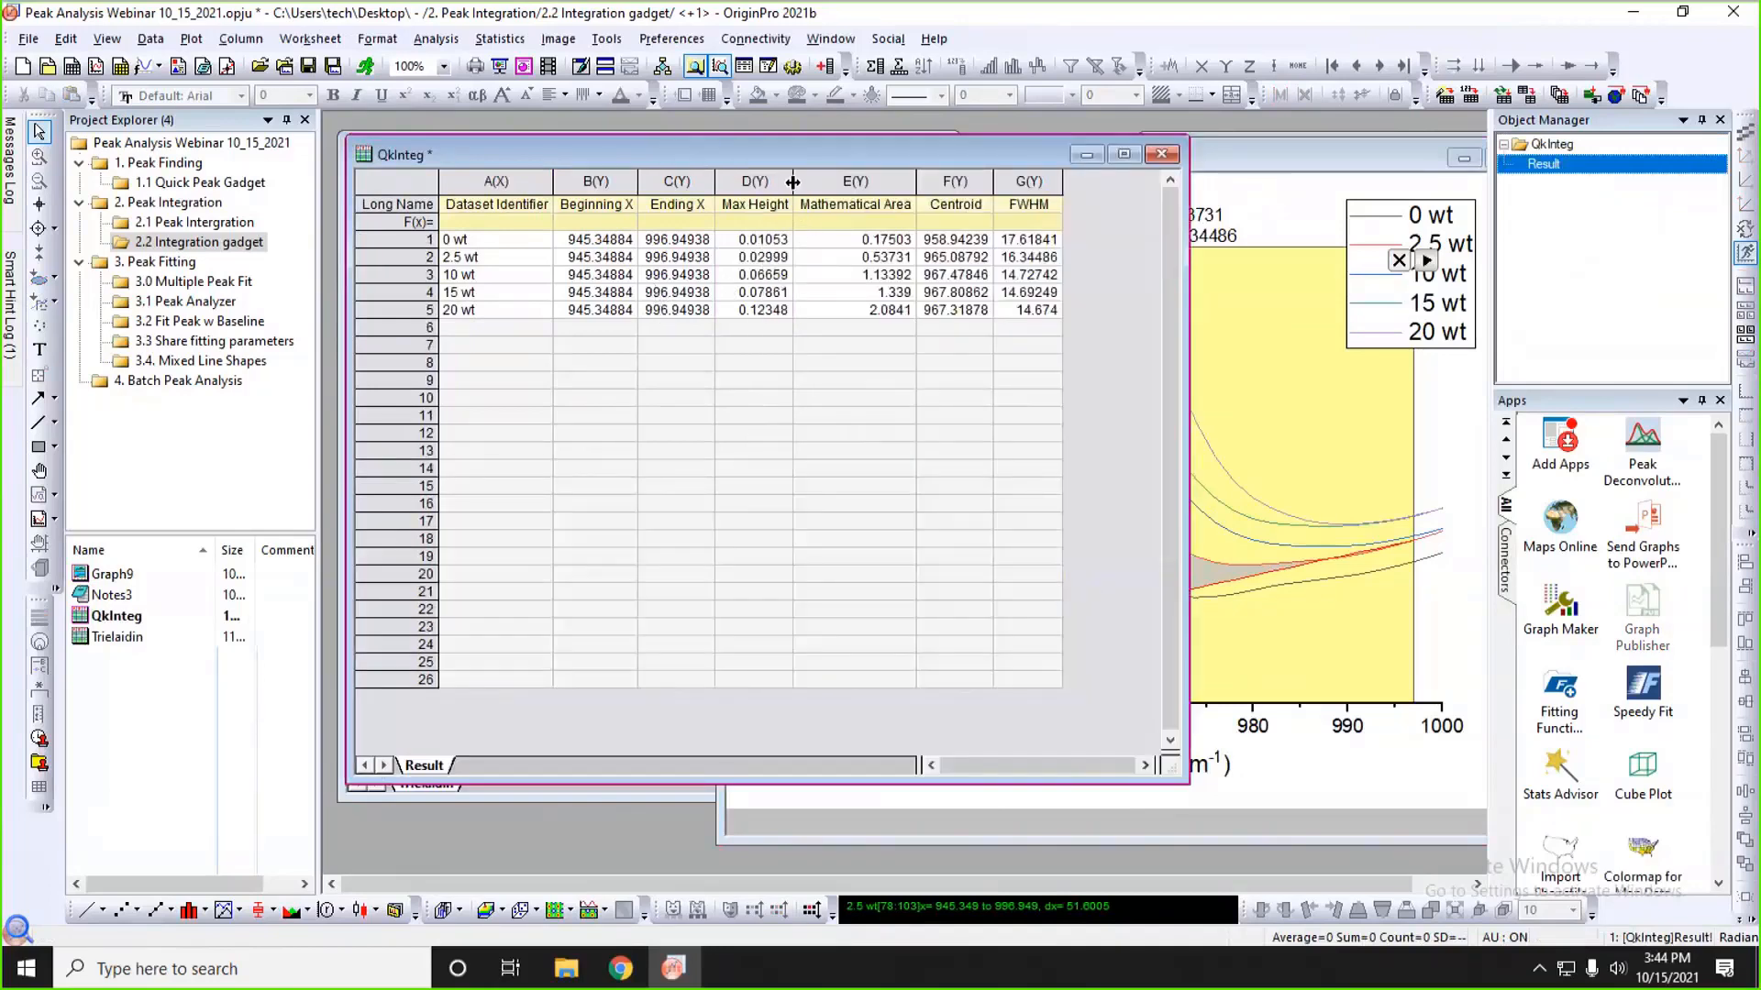
drag(793, 182, 806, 181)
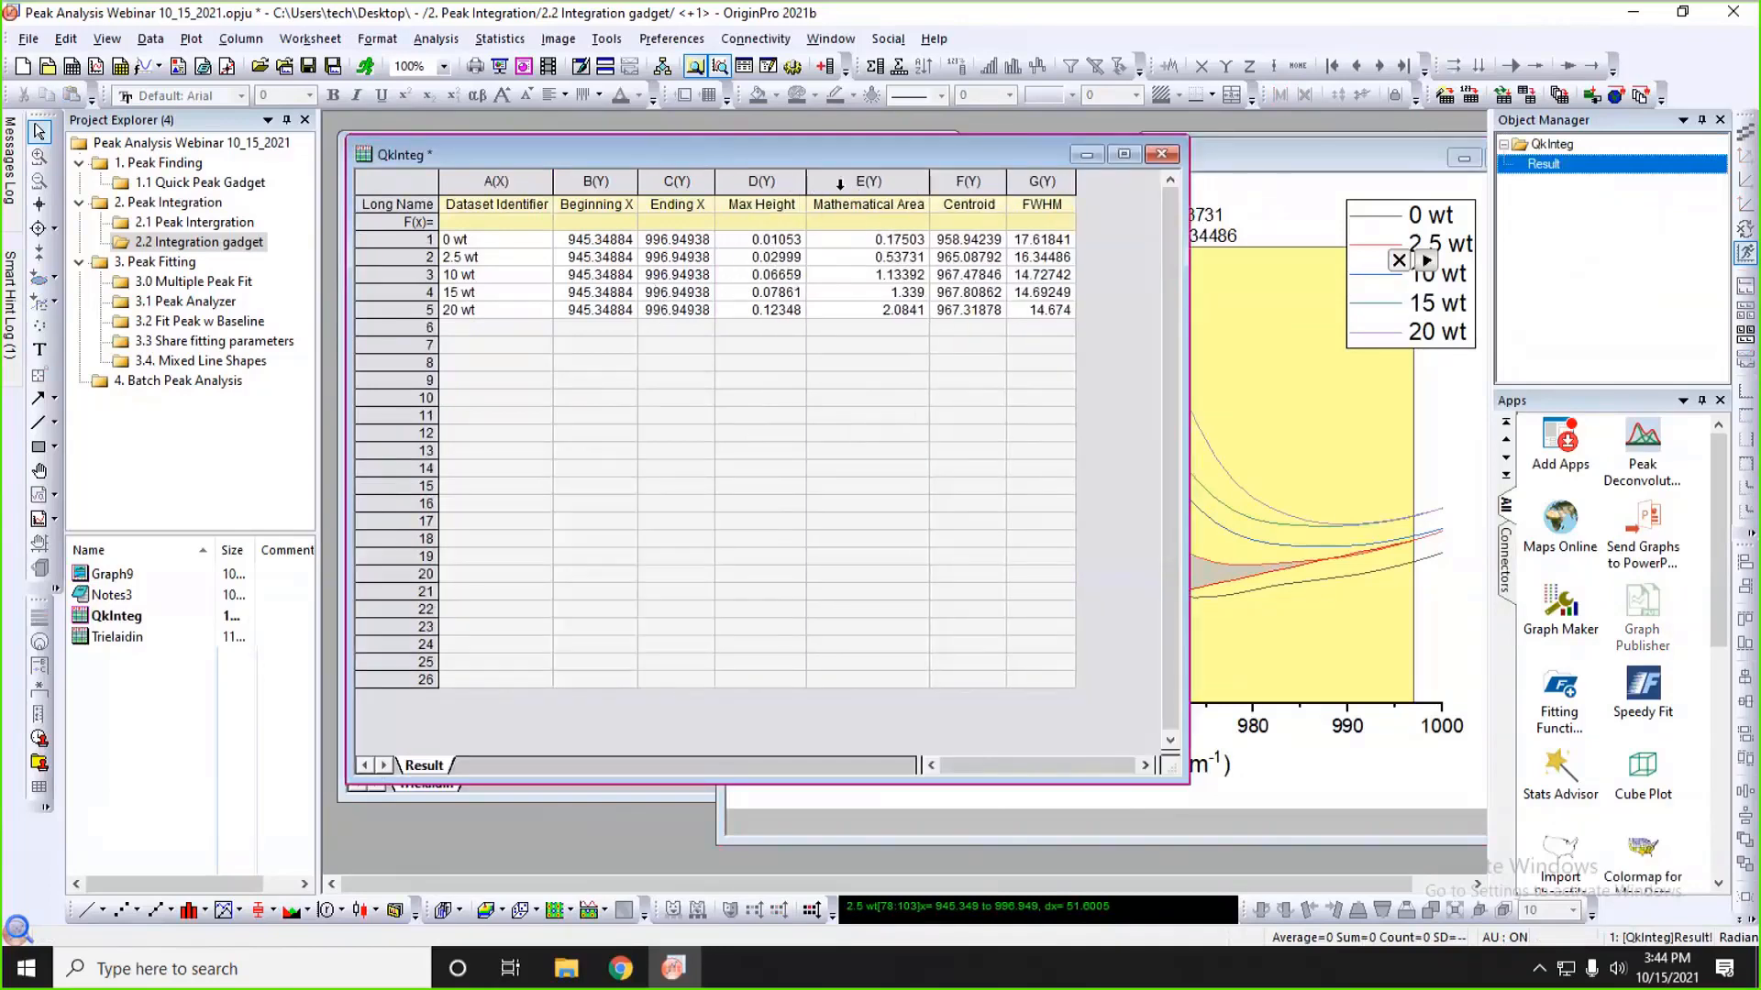
- Examine the Max Height, Mathematical Area and Centroid columns of the QkInteg results for the five curves
click(772, 180)
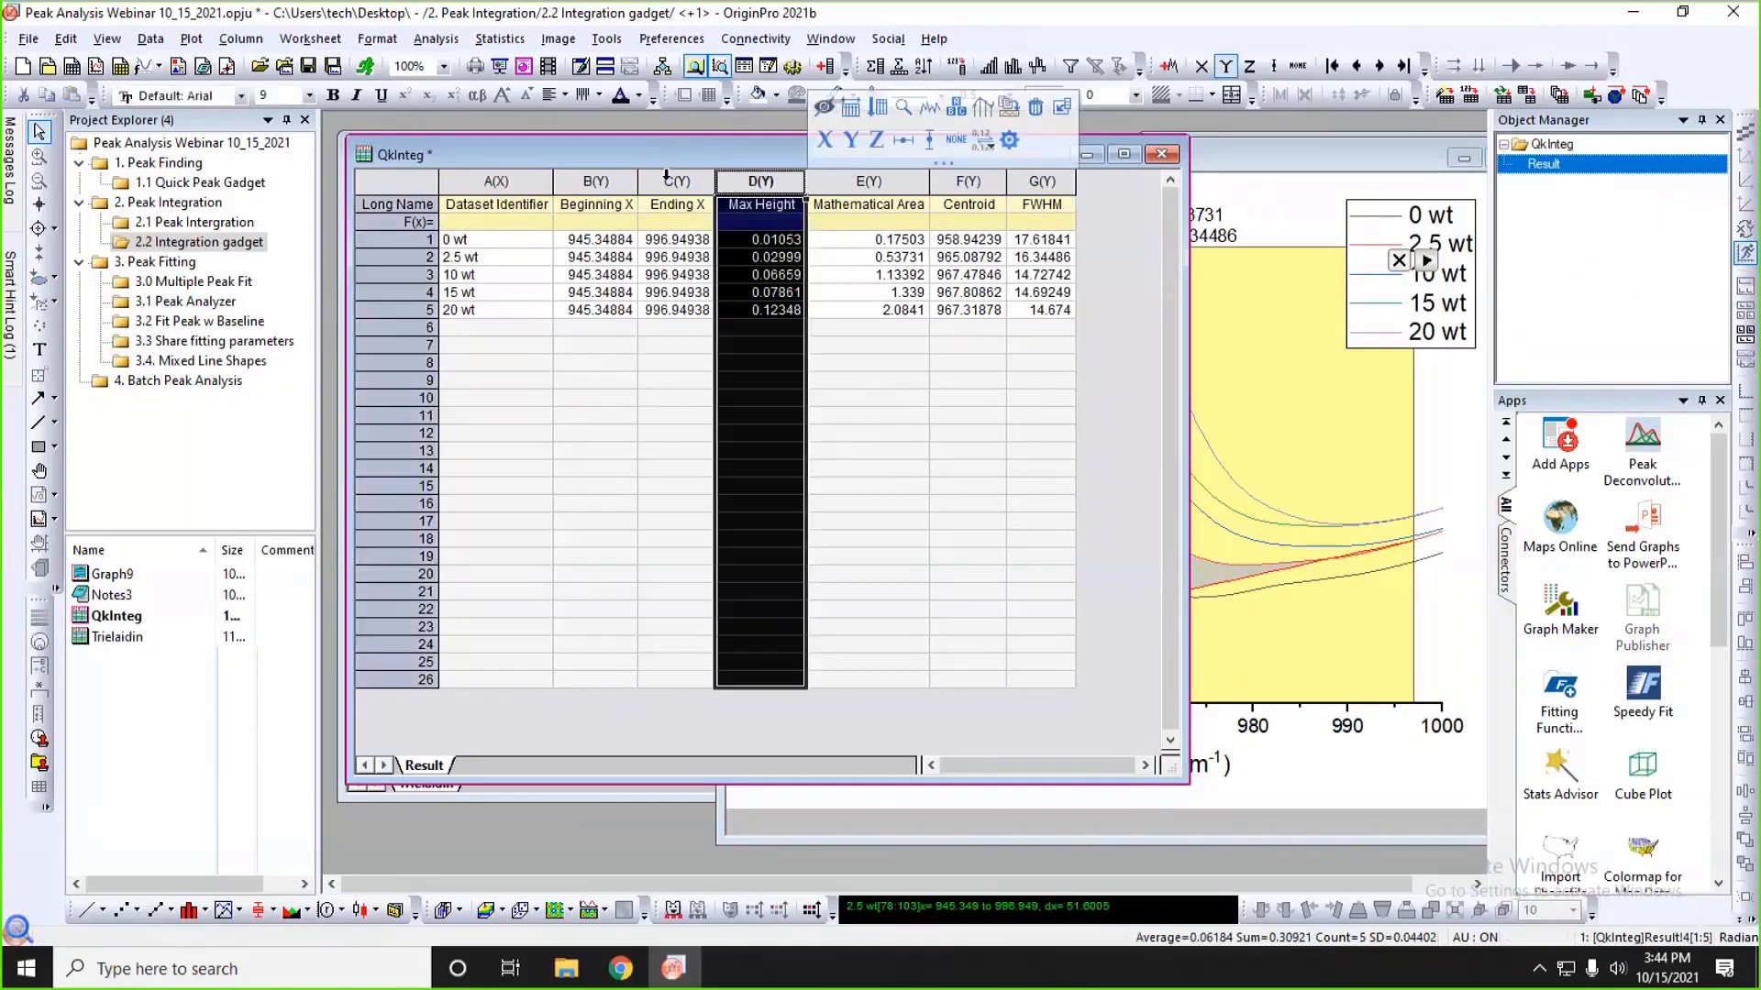
click(843, 187)
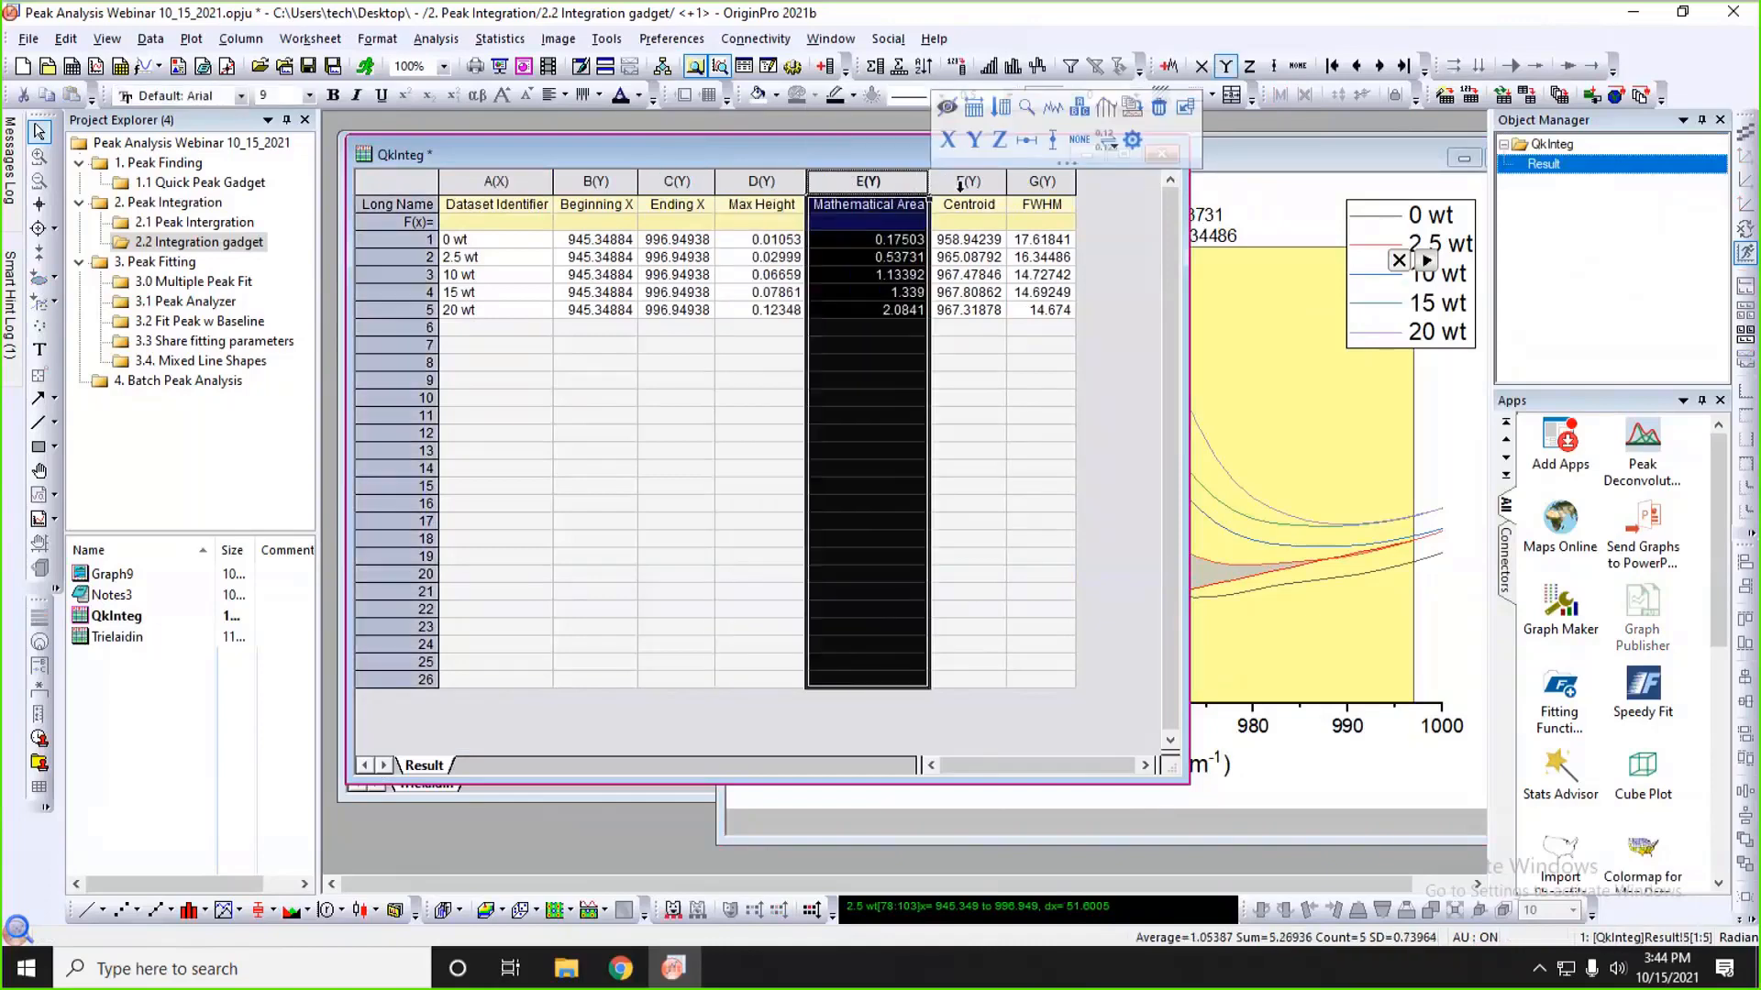
click(960, 185)
click(1109, 231)
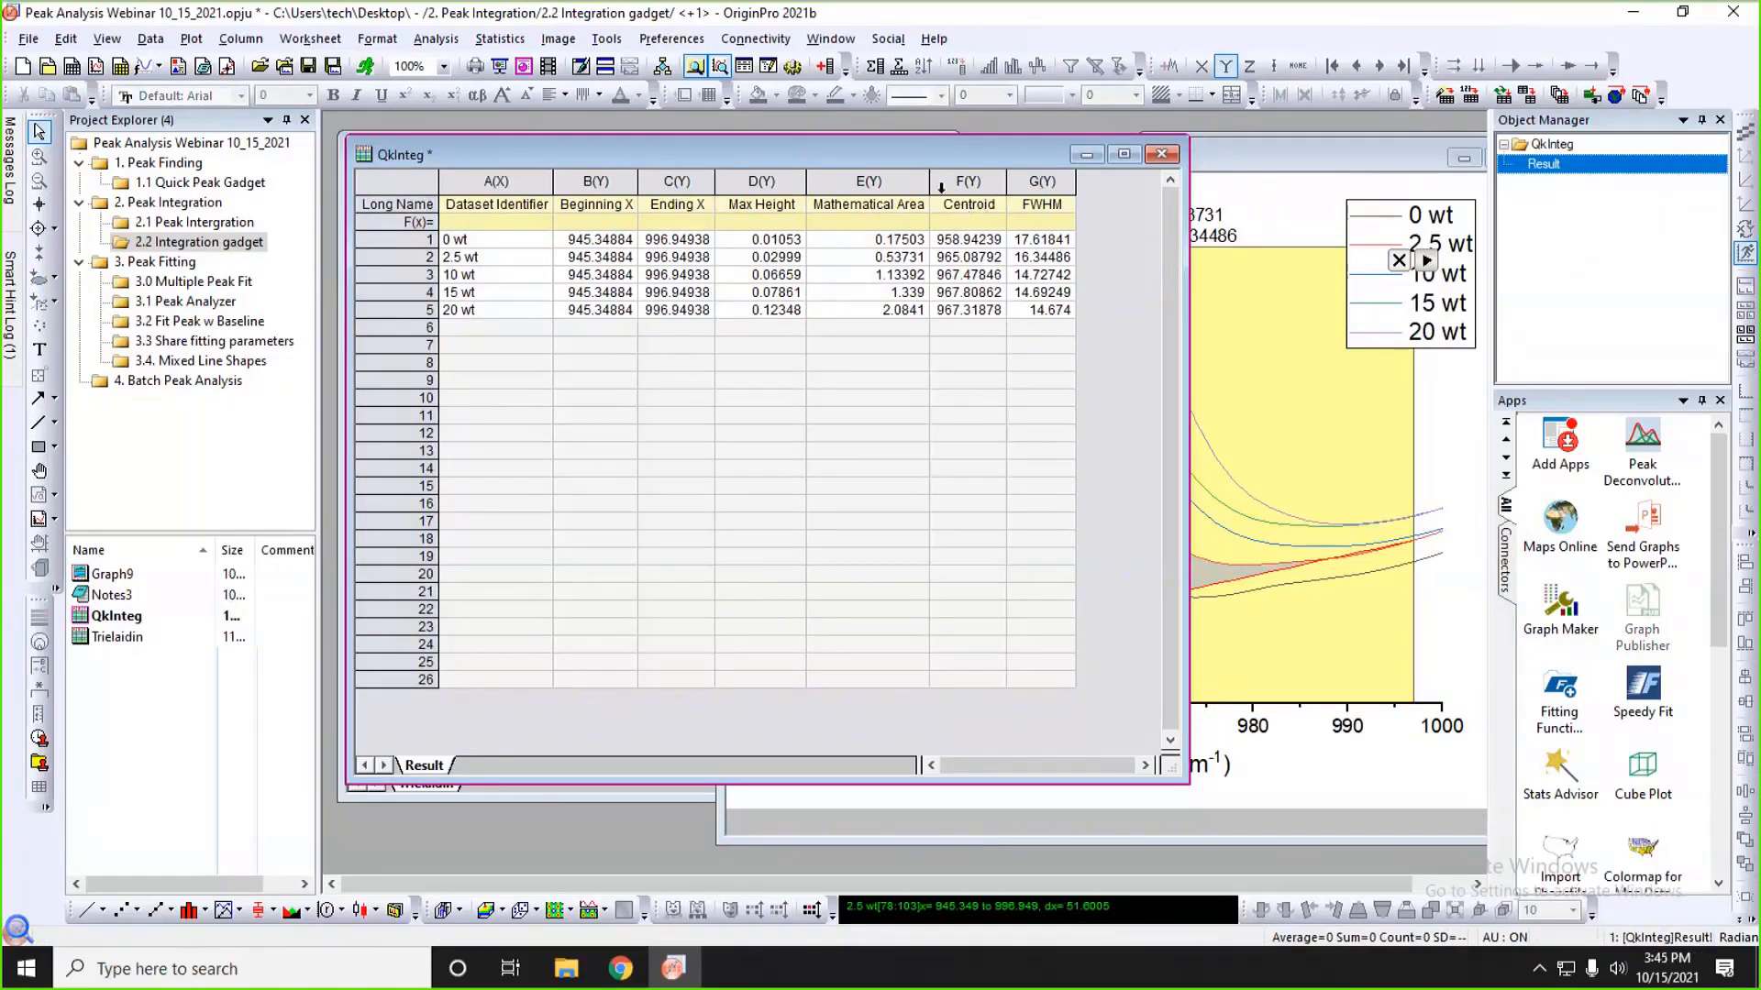
- Plot the Mathematical Area, Centroid and FWHM columns as a stacked multi-panel graph with the Line+Symbol plot type
drag(893, 181, 1036, 182)
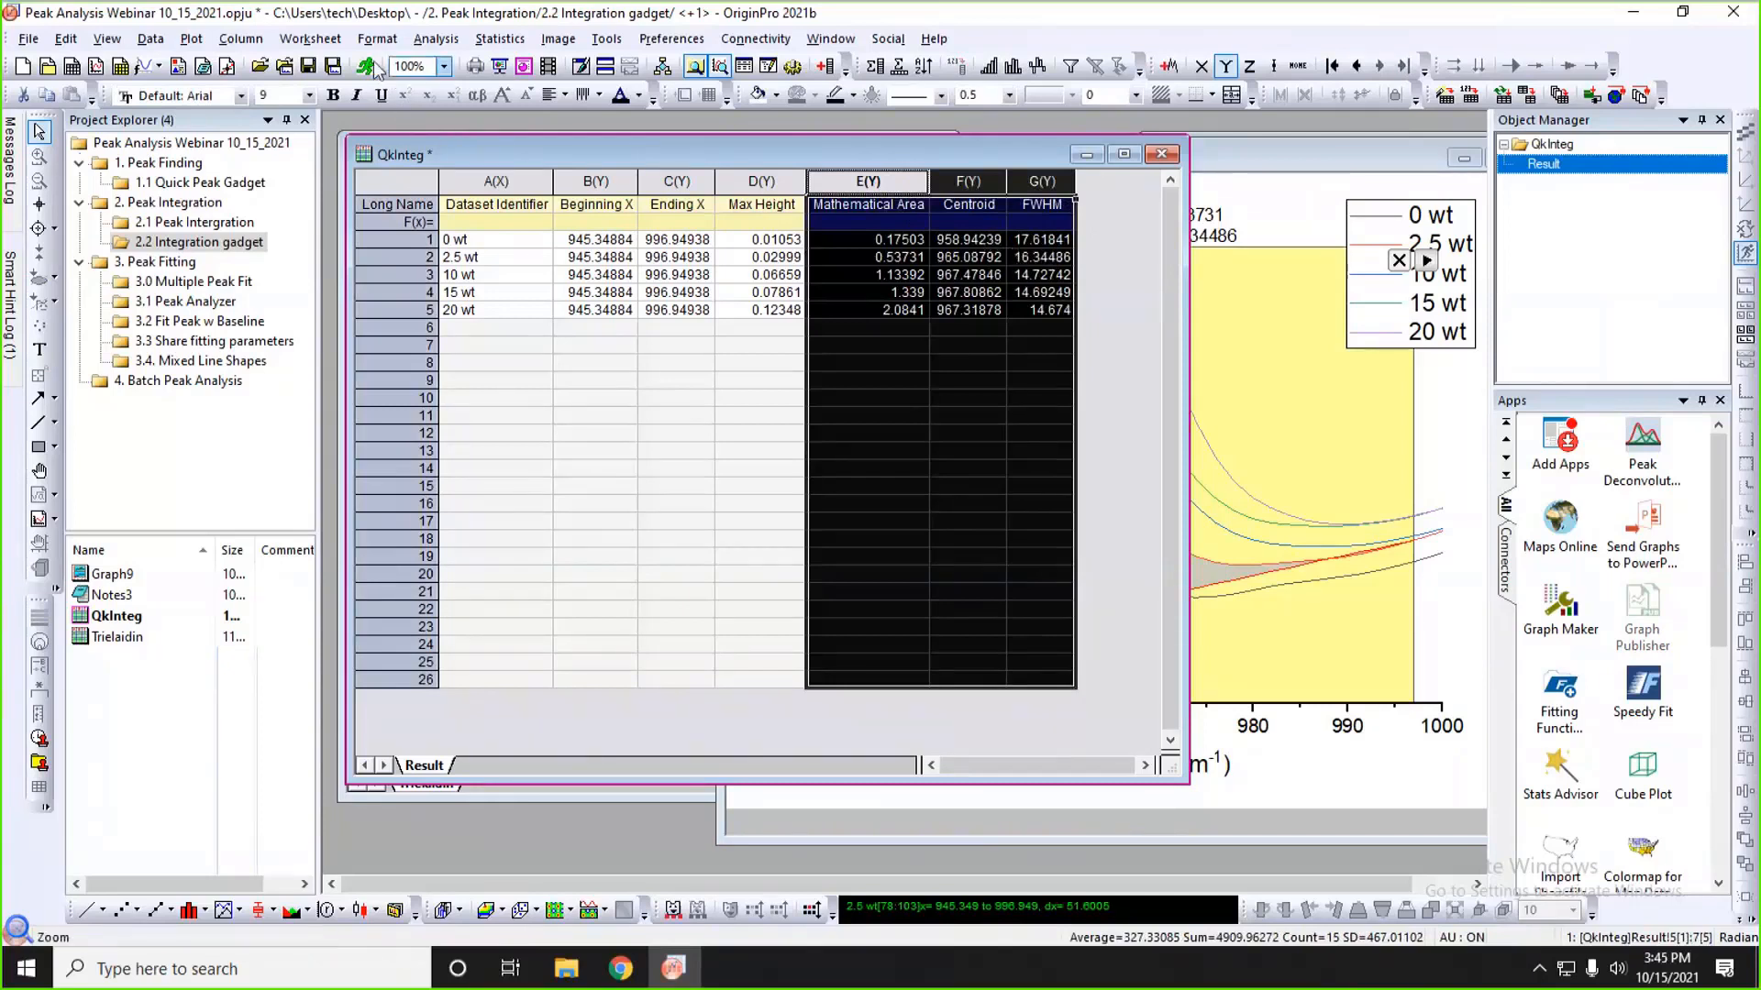
click(193, 38)
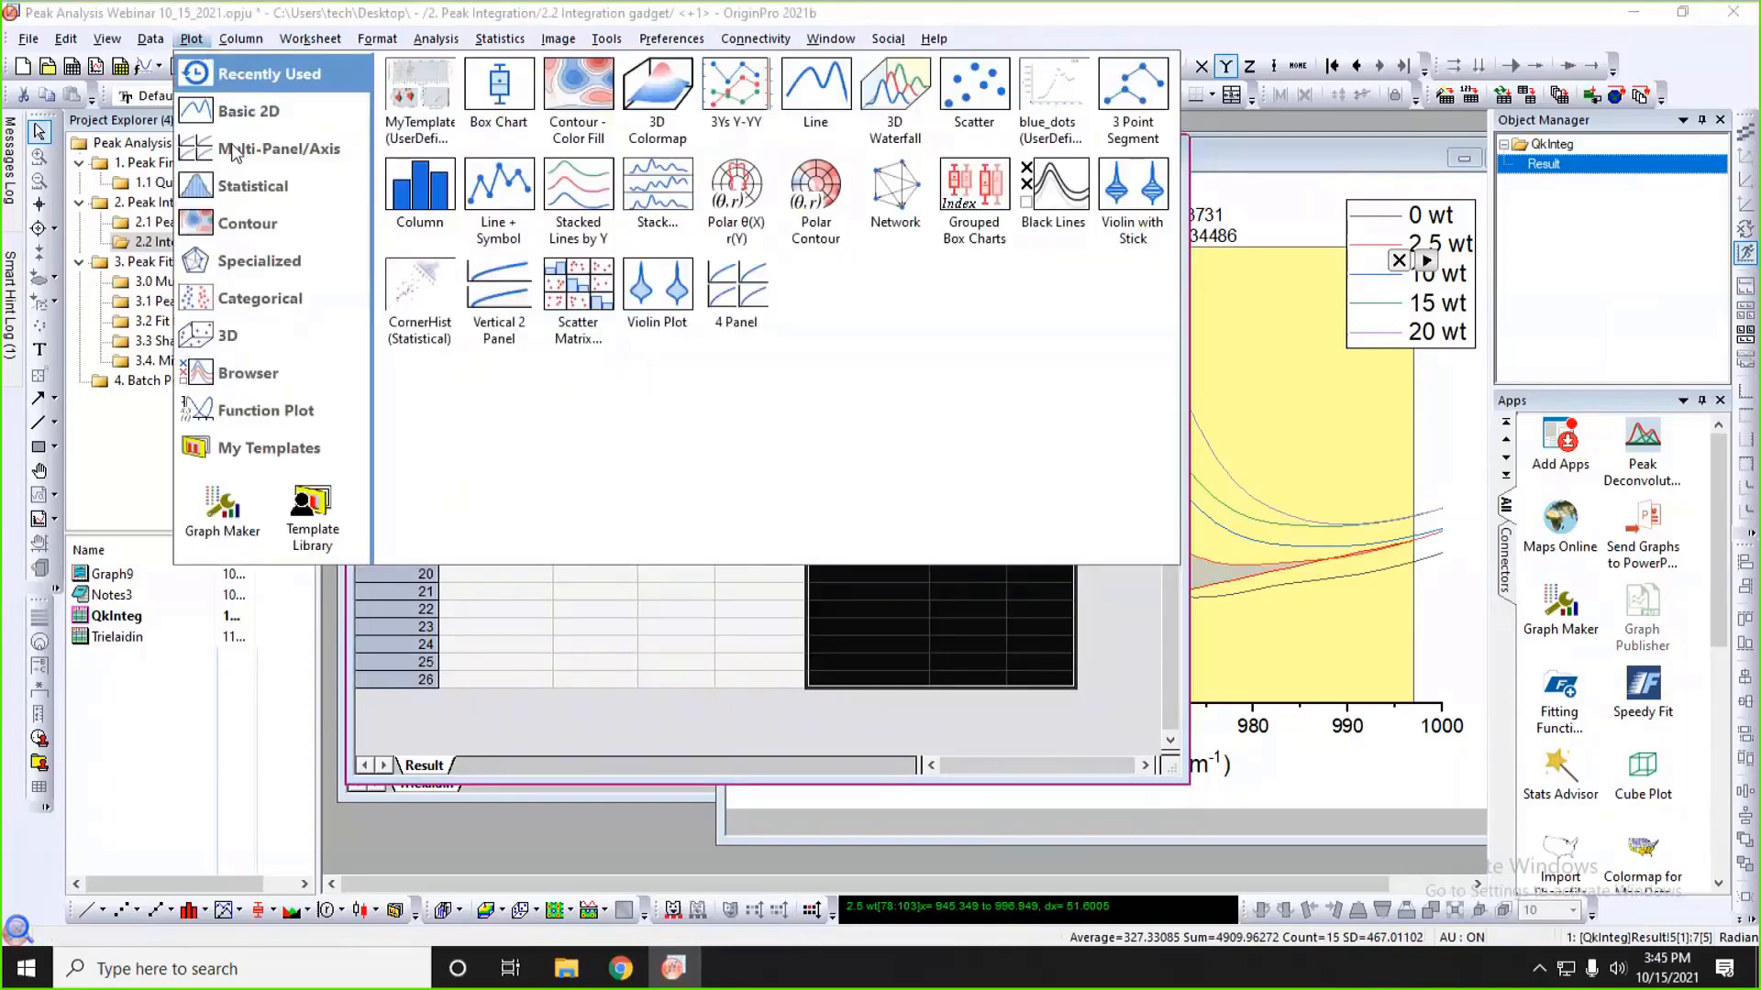
mouse_move(233, 147)
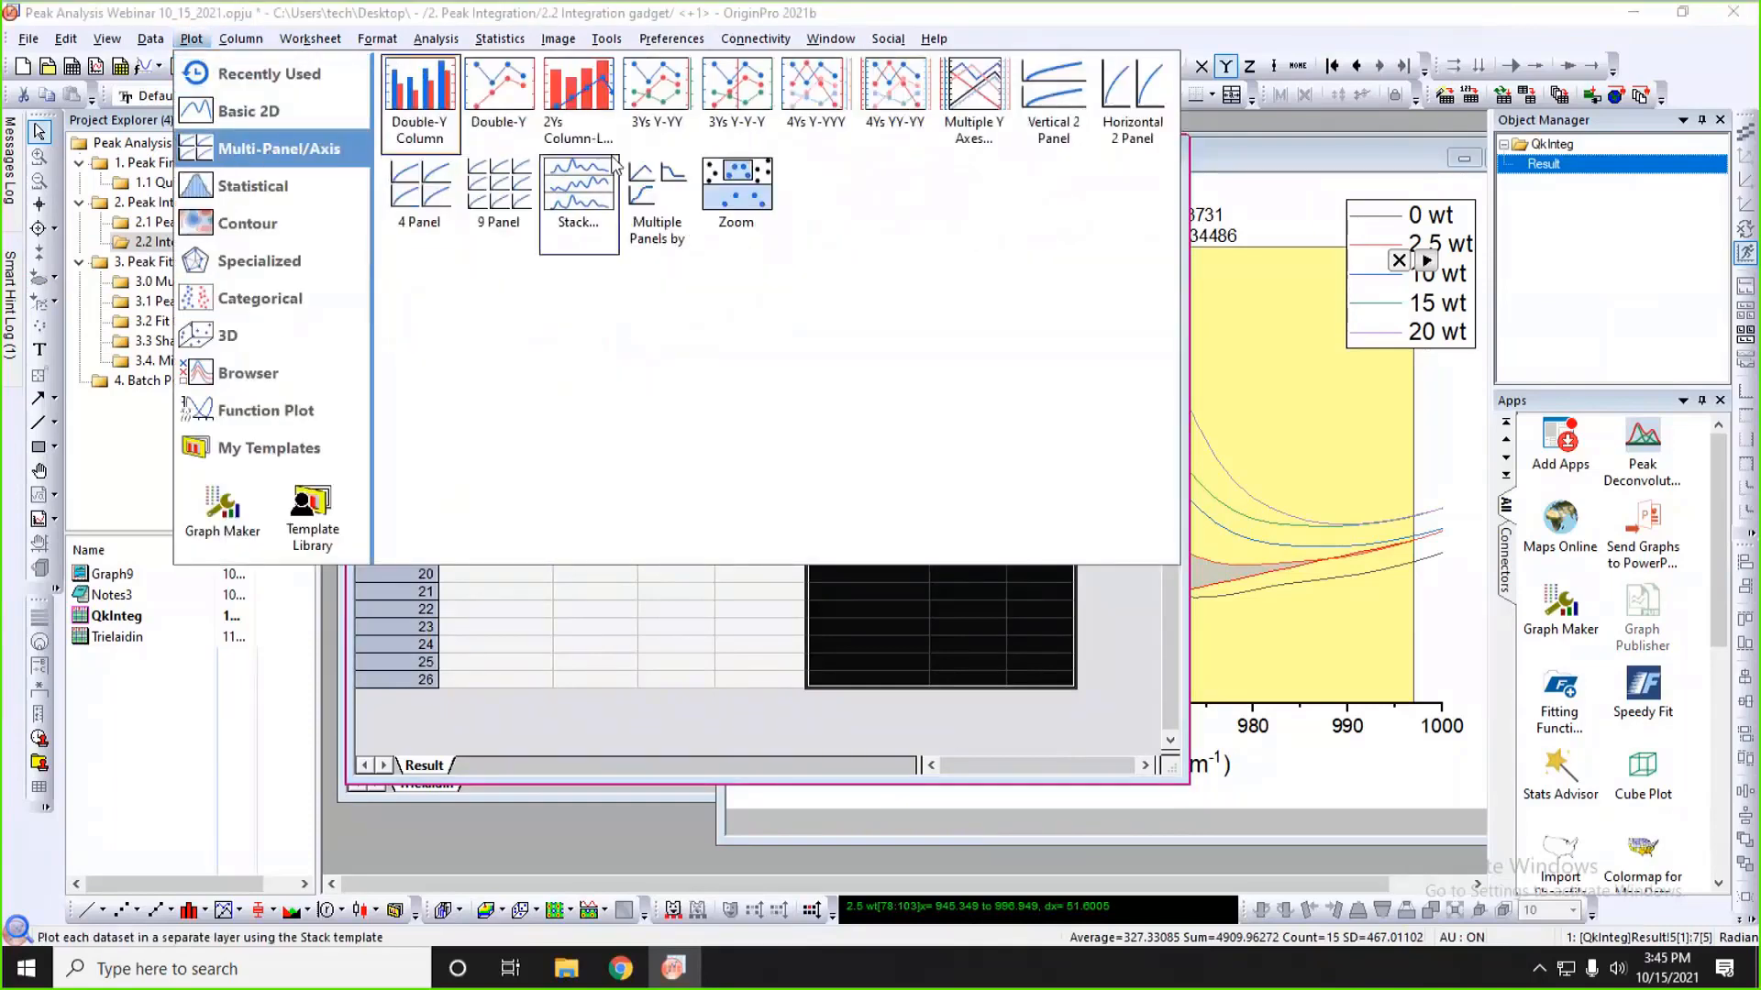
click(571, 189)
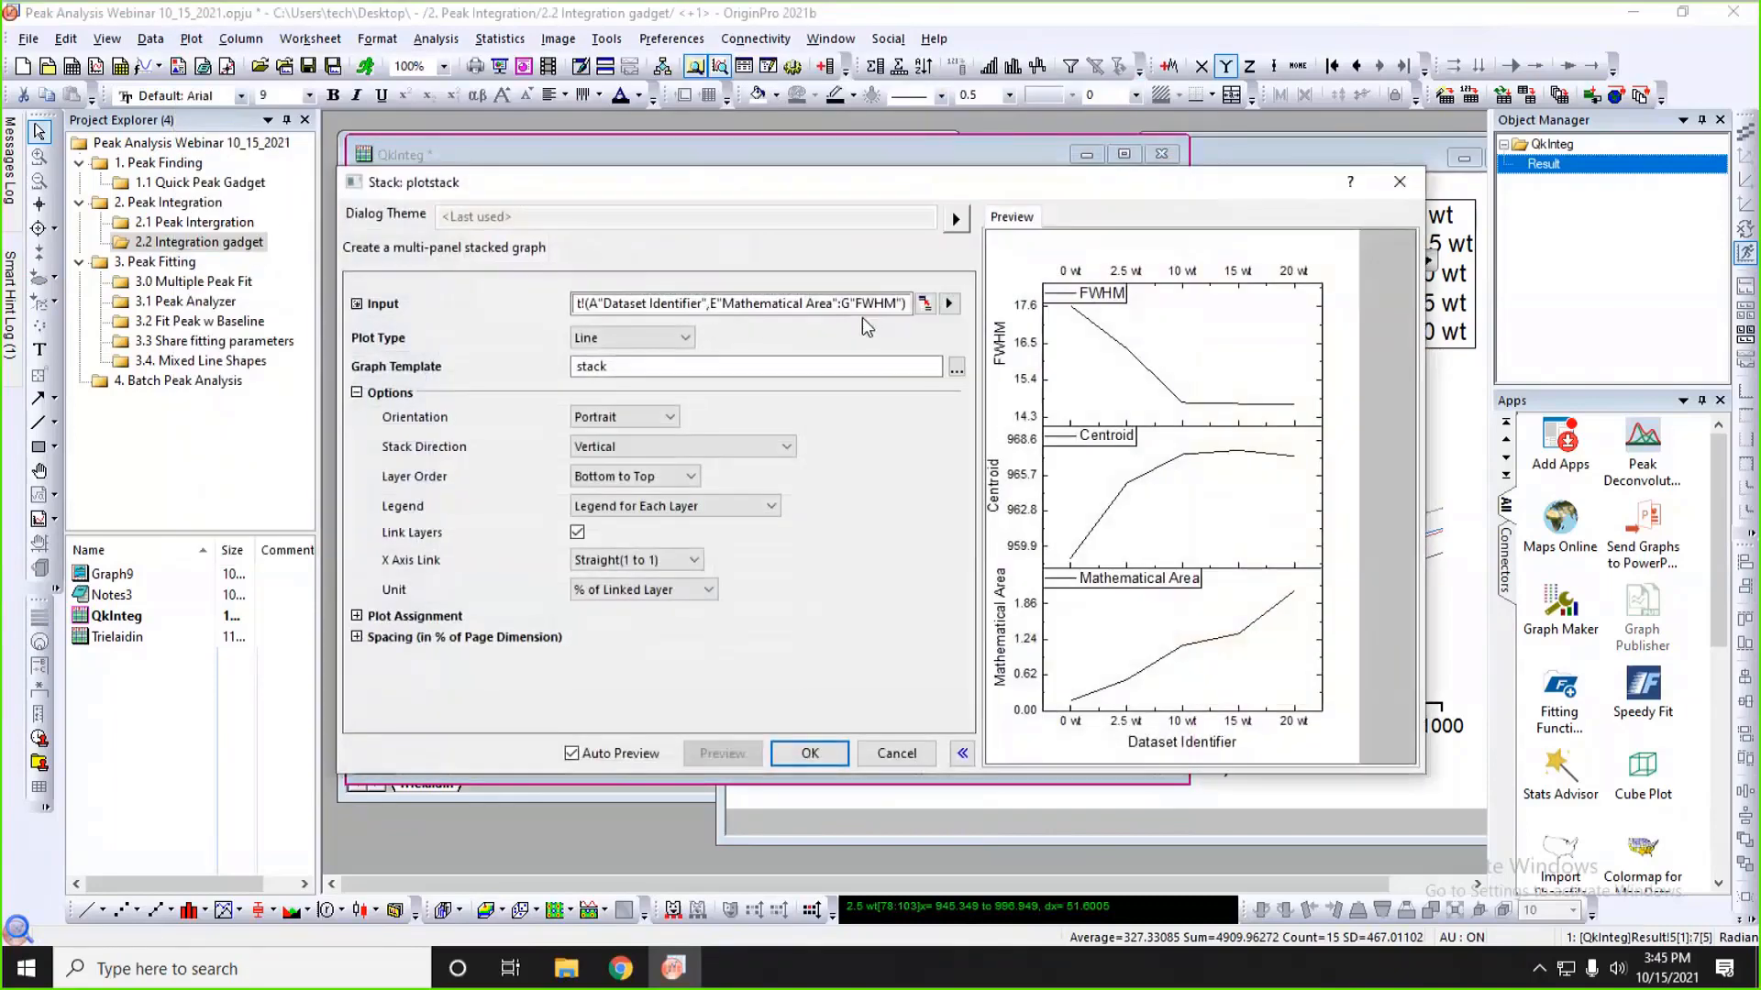
click(683, 339)
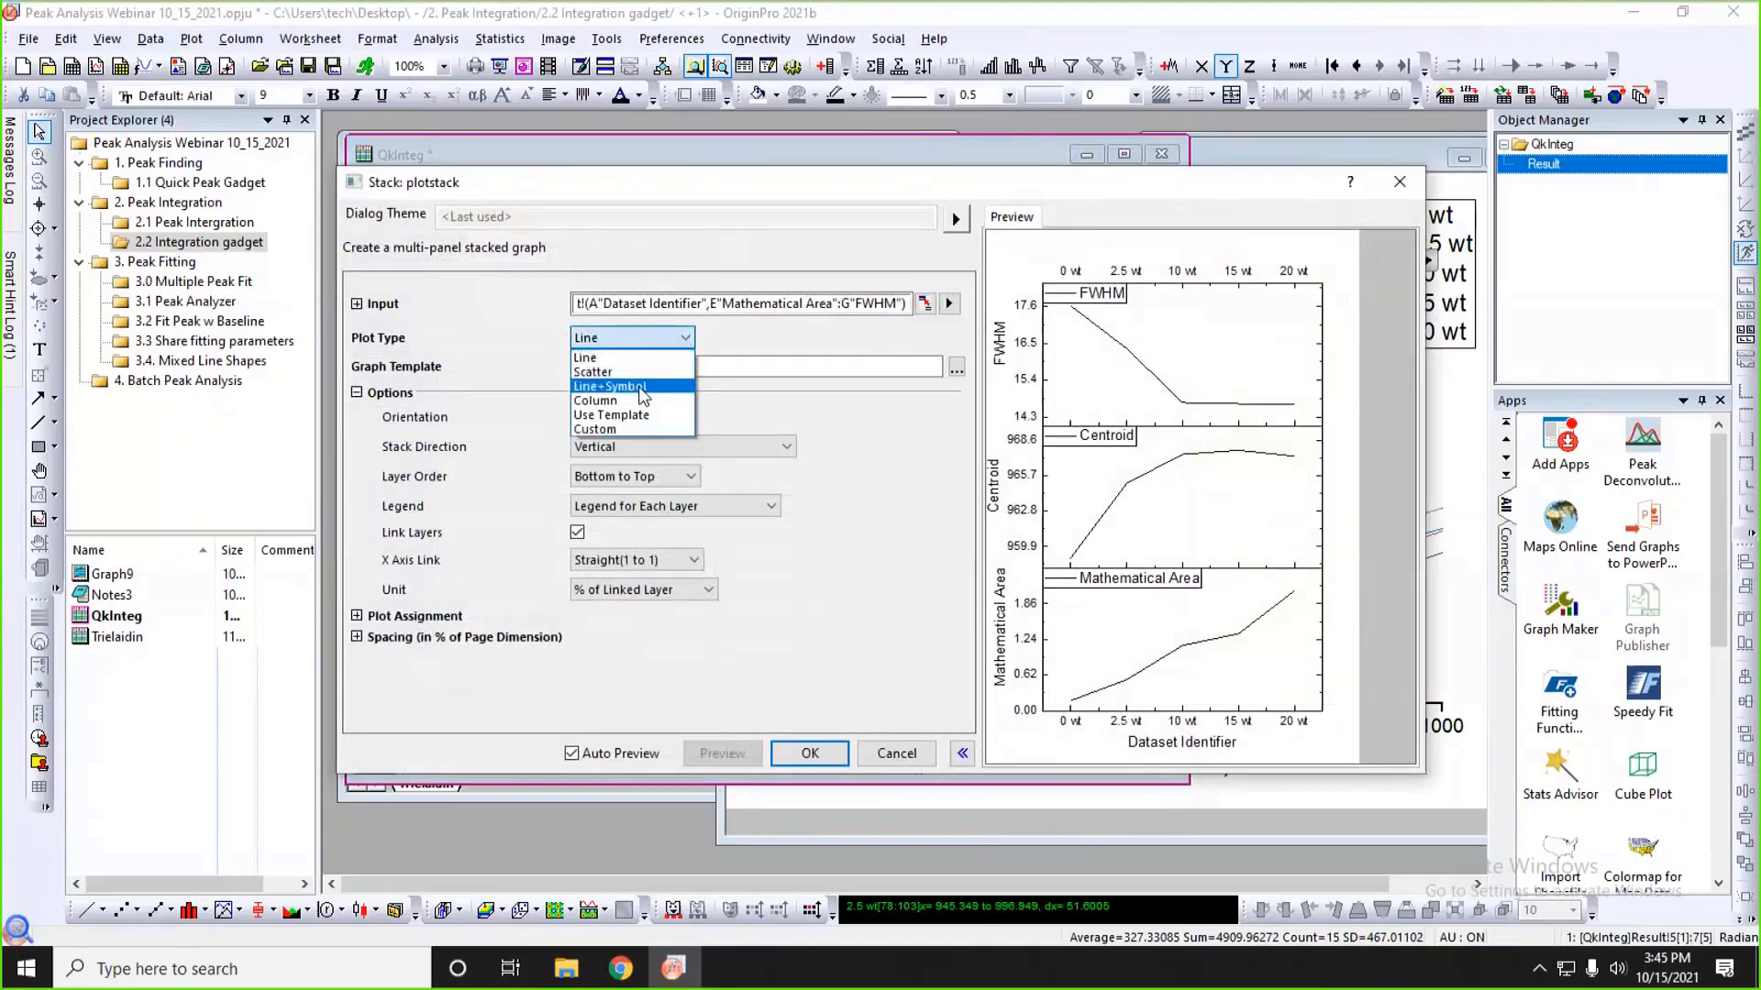
click(641, 387)
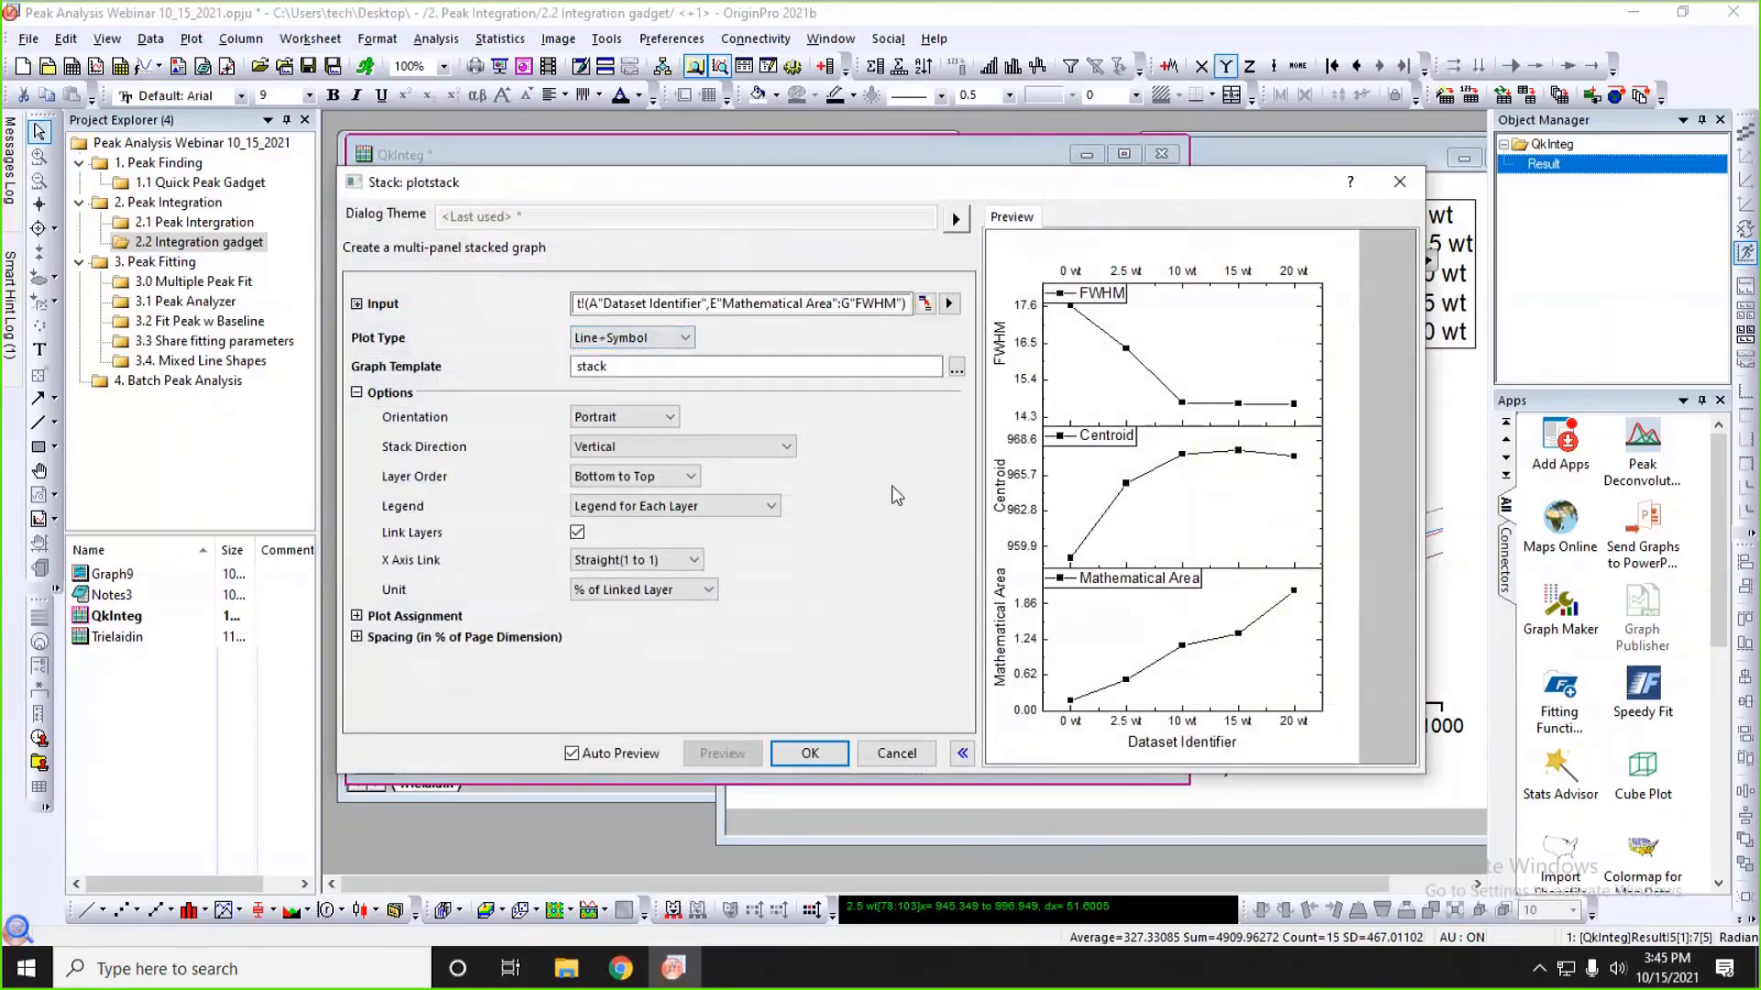
click(811, 754)
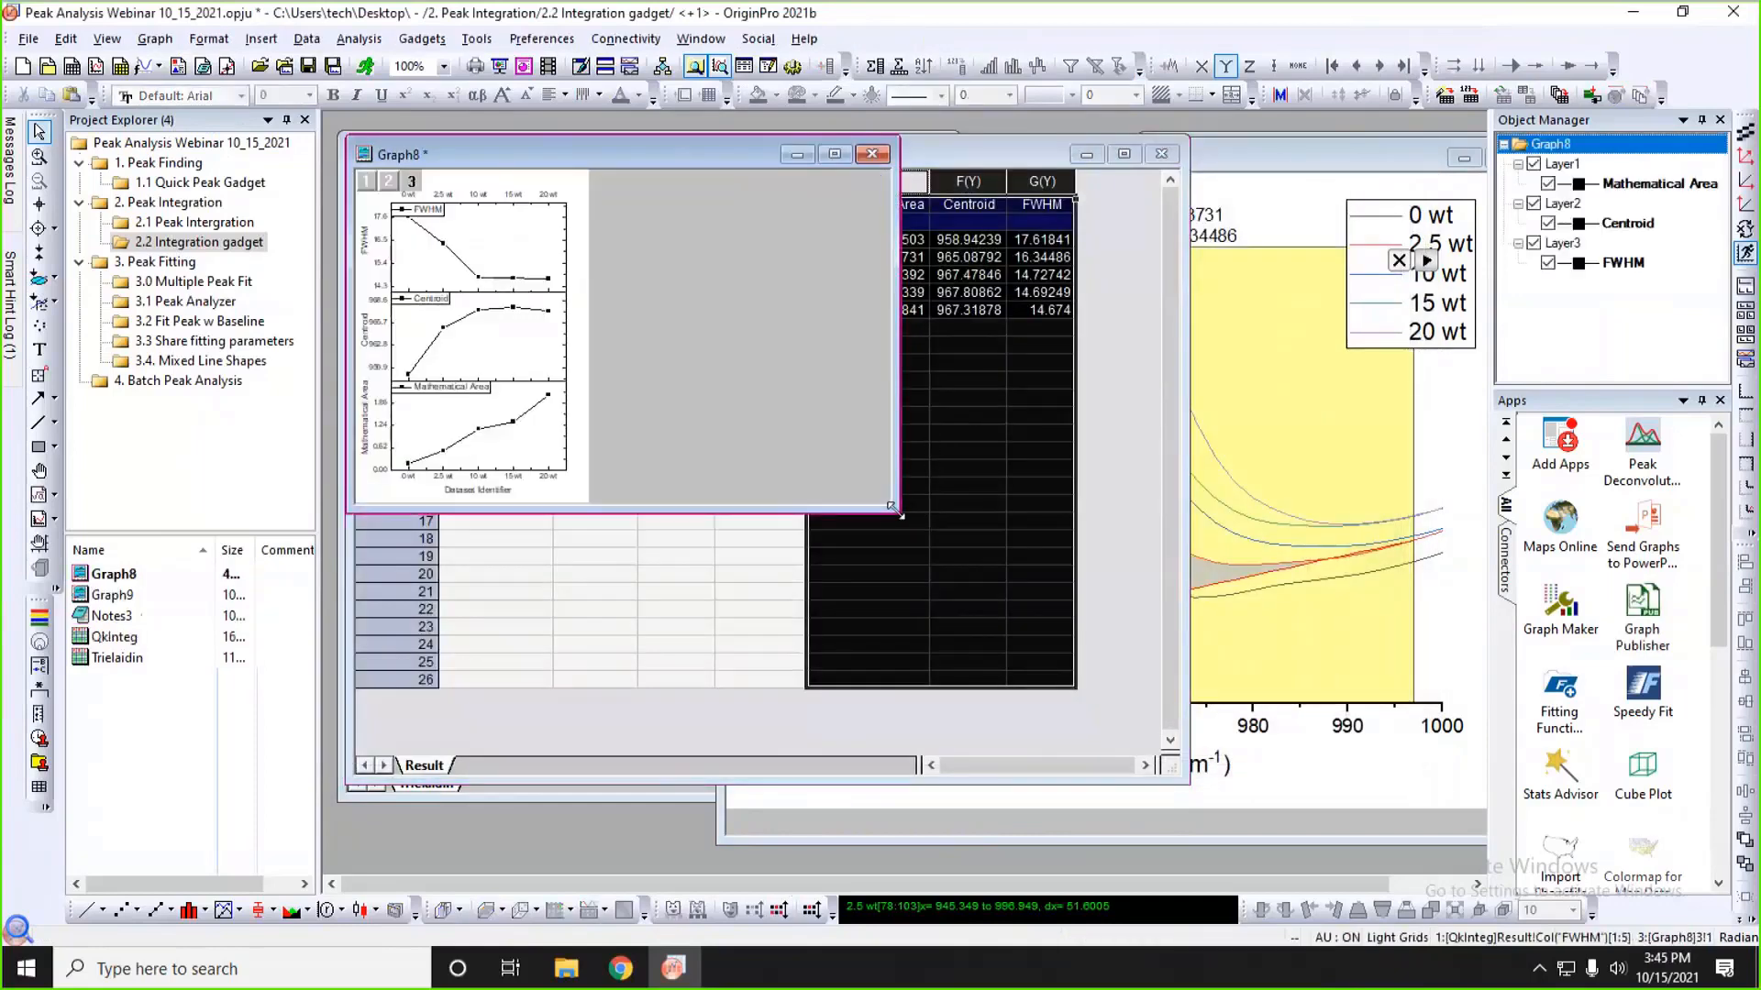
- Enlarge the new stacked graph's window, move it clear of the results worksheet, and minimize the QkInteg workbook
drag(896, 510, 935, 816)
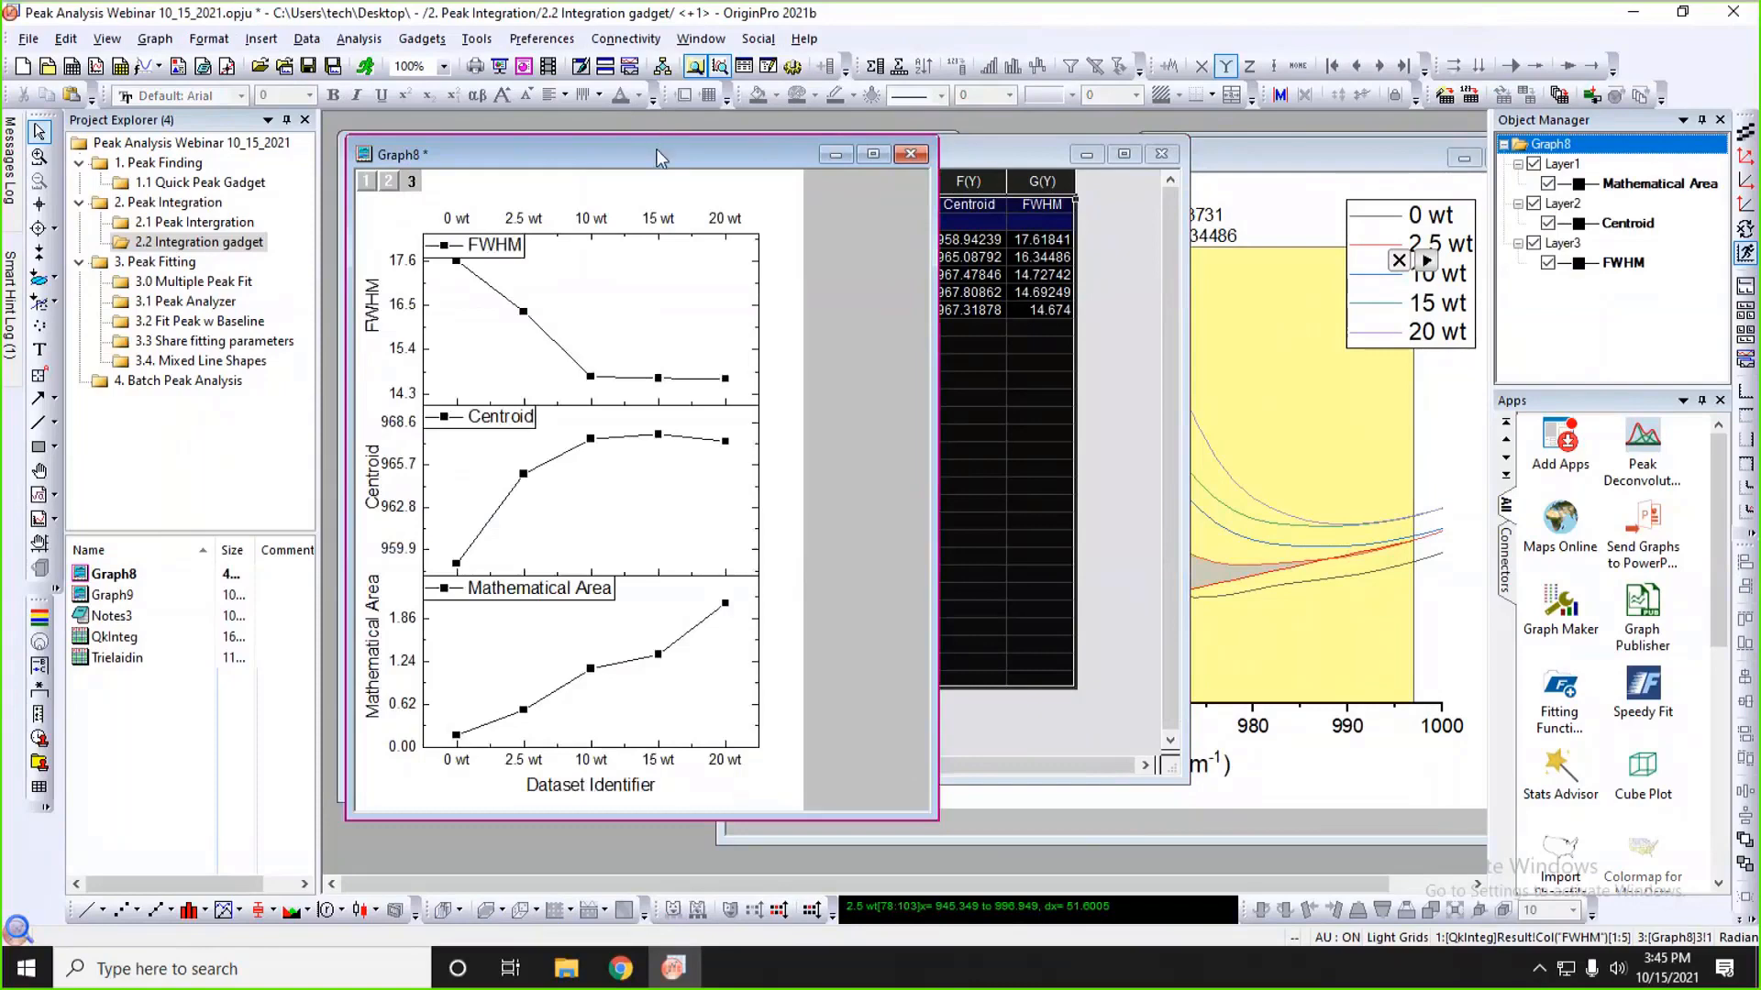
drag(658, 158, 811, 164)
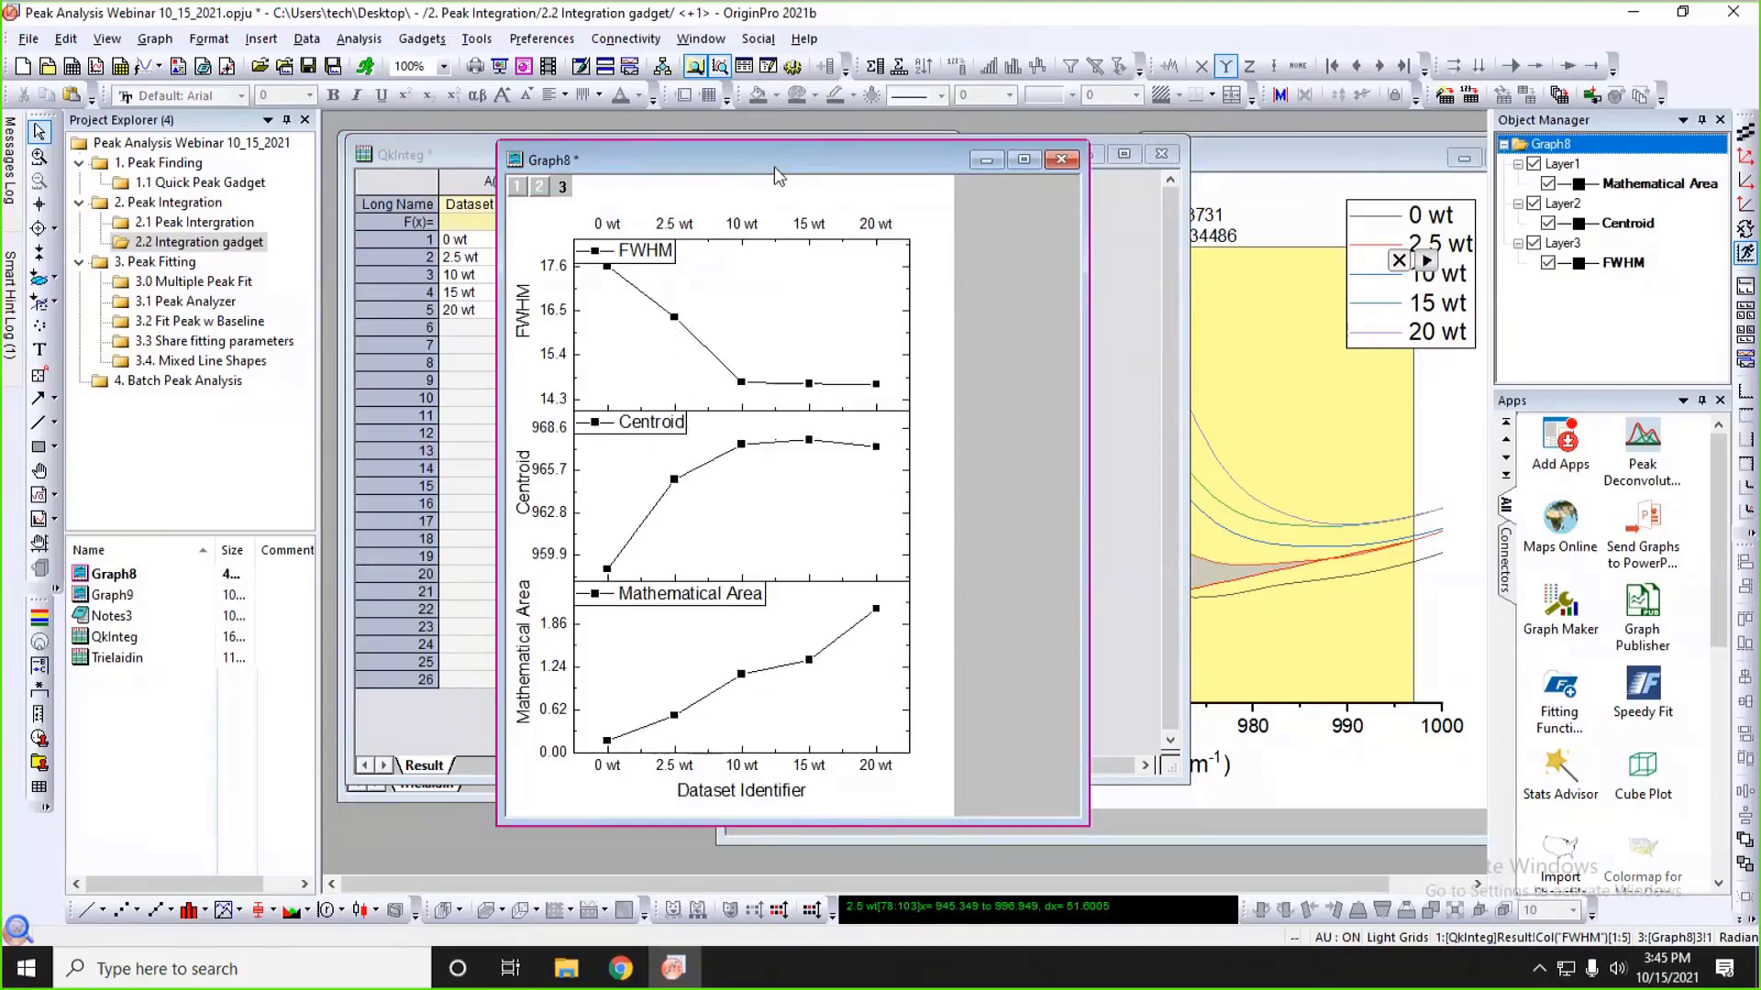
drag(778, 176, 1123, 169)
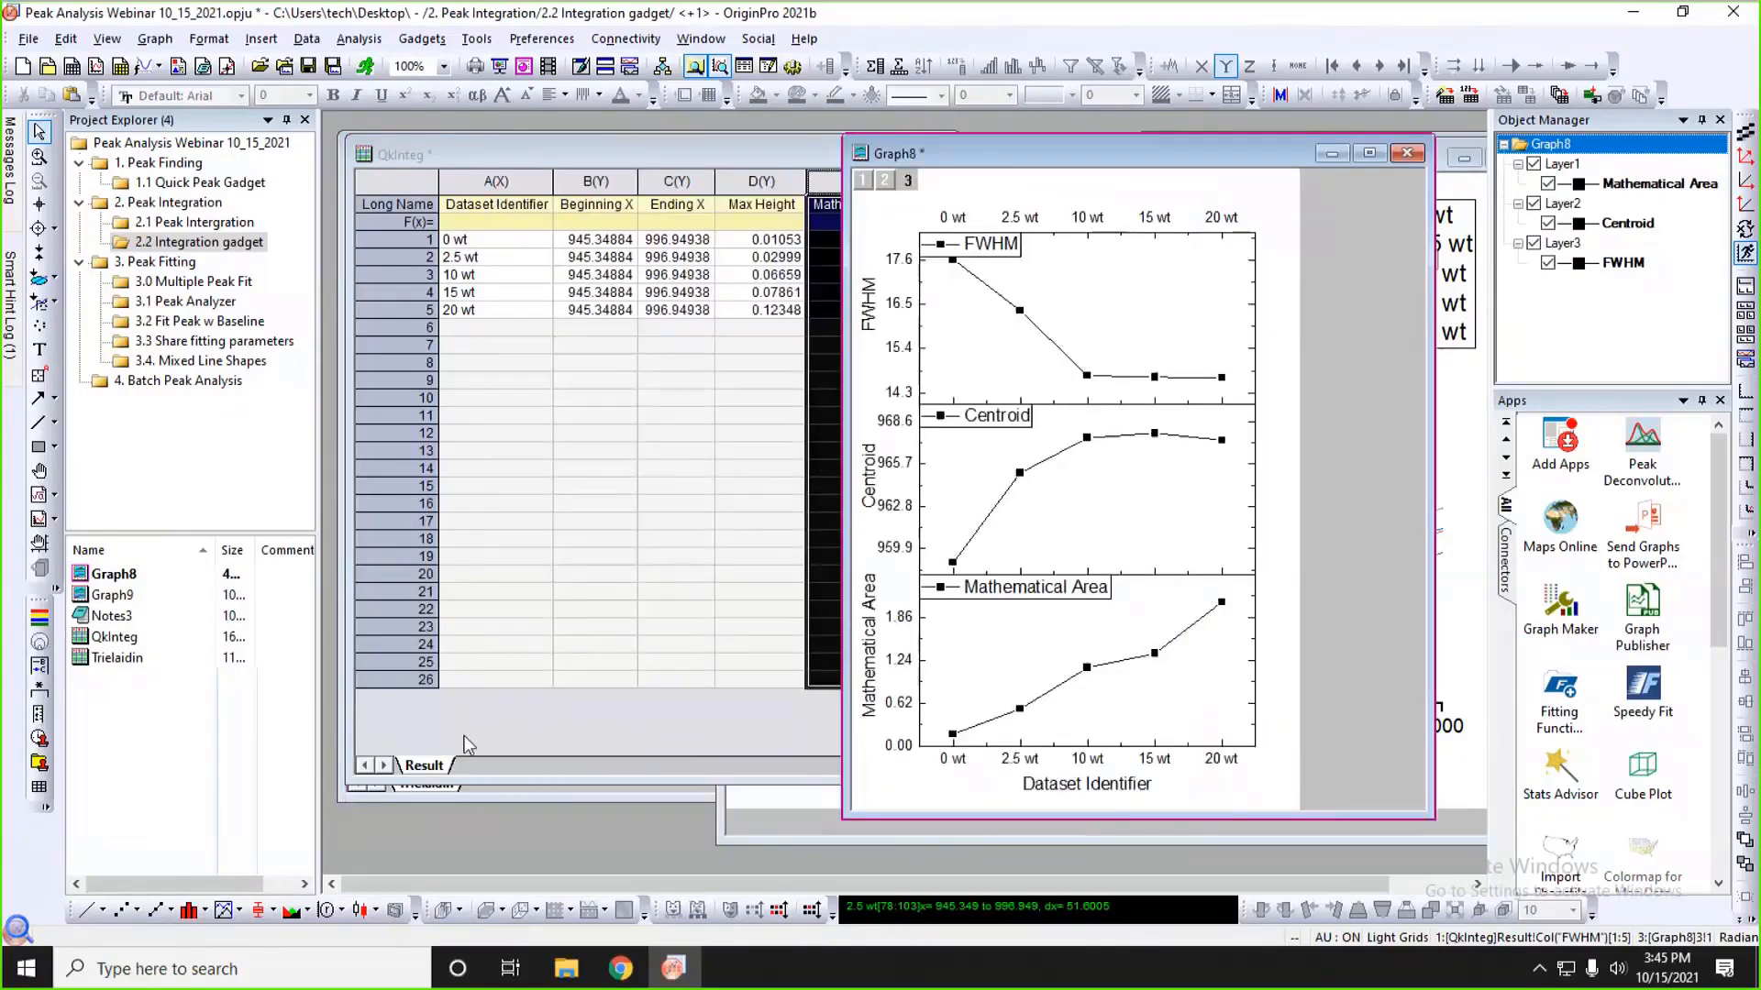
click(766, 163)
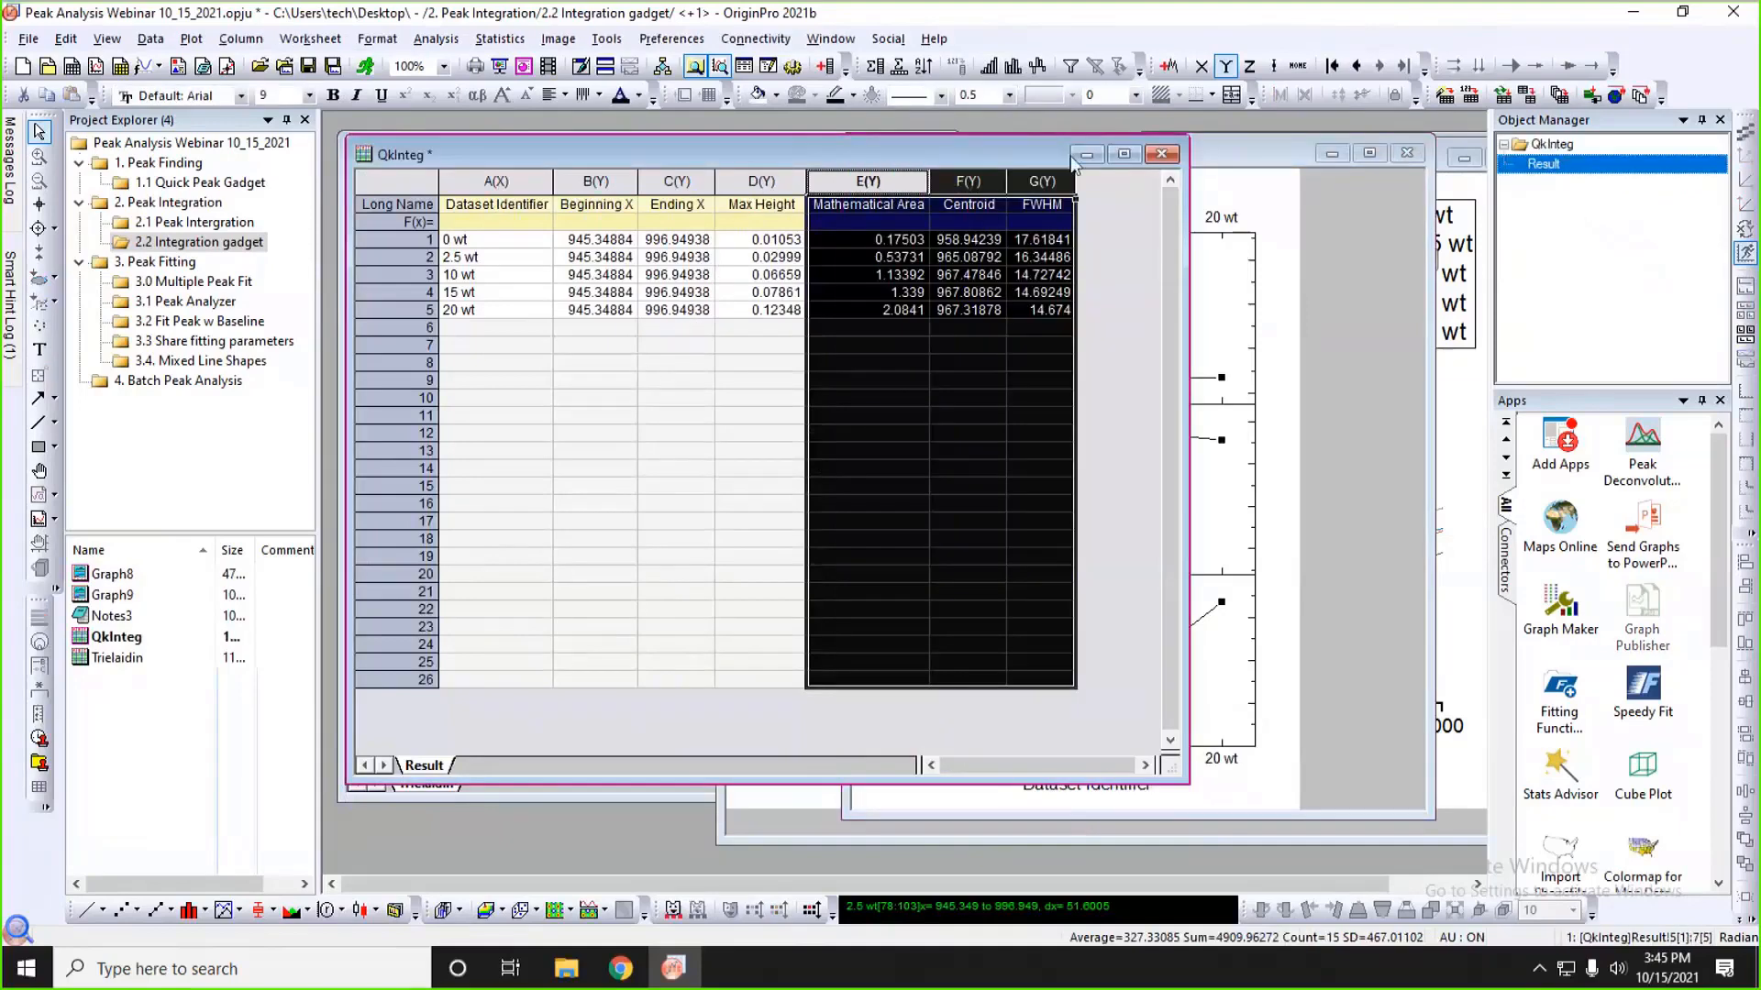
click(1085, 155)
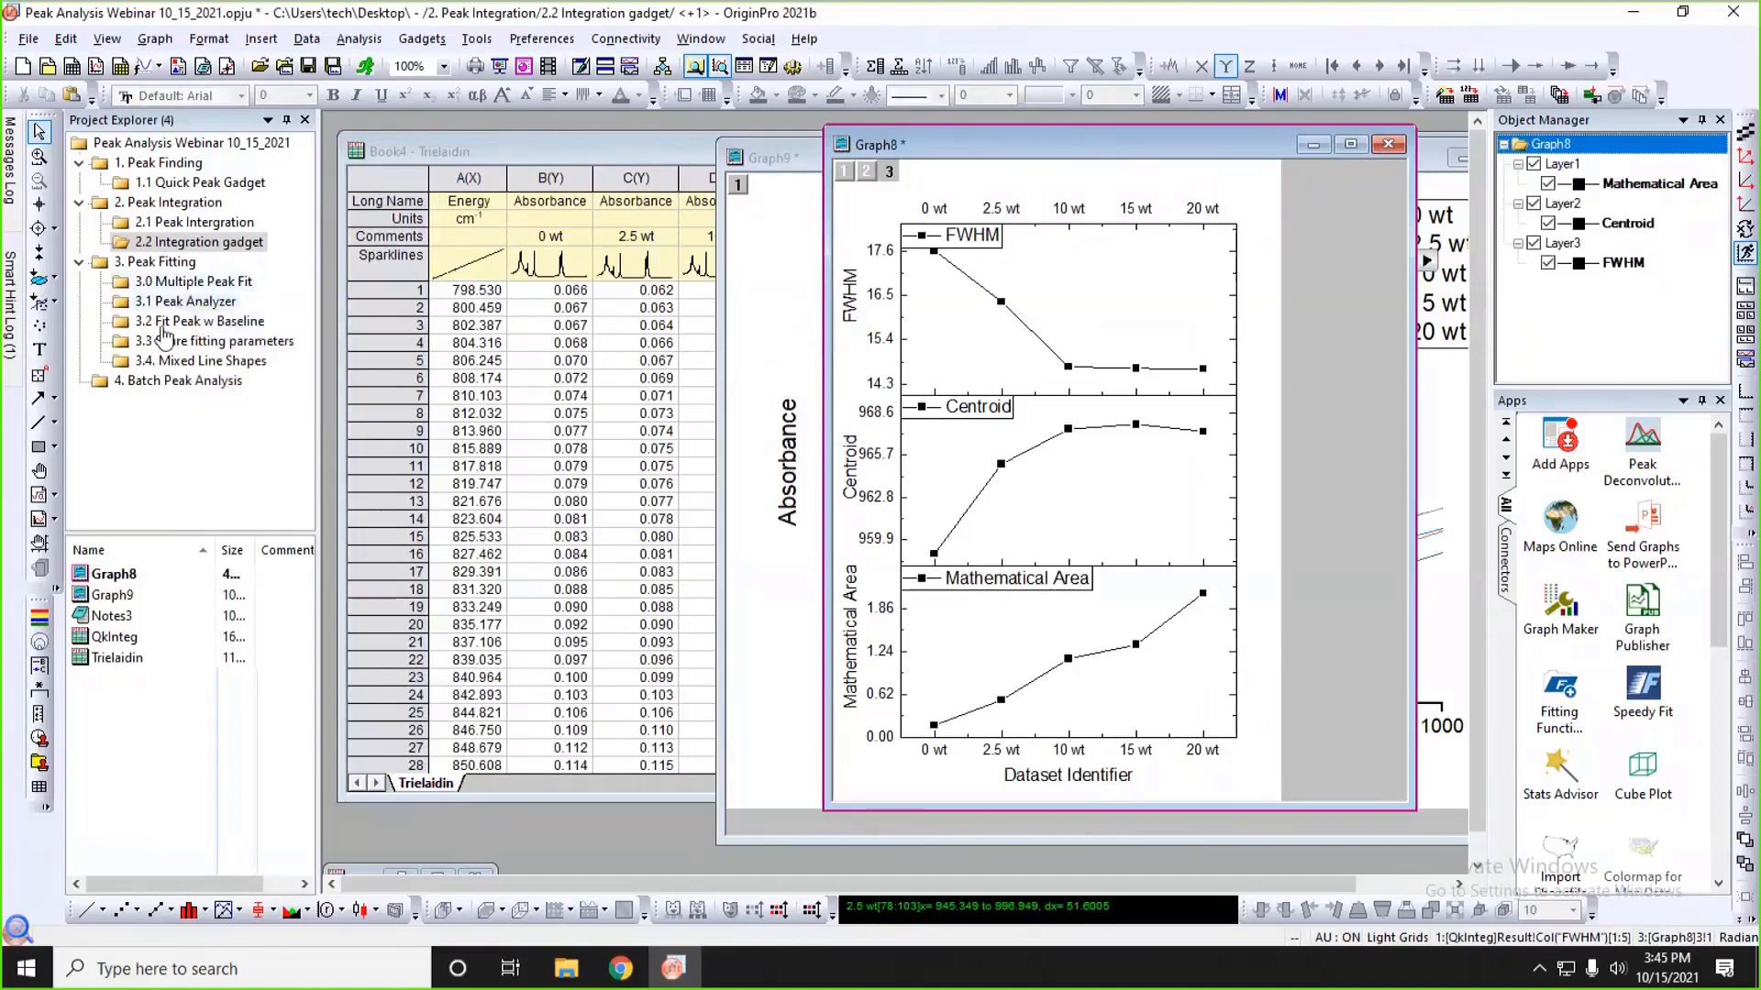
- Go to the 3.0 Multiple Peak Fit project folder, reposition Graph6, and view the Notes2 remarks on the fitting tool
click(174, 284)
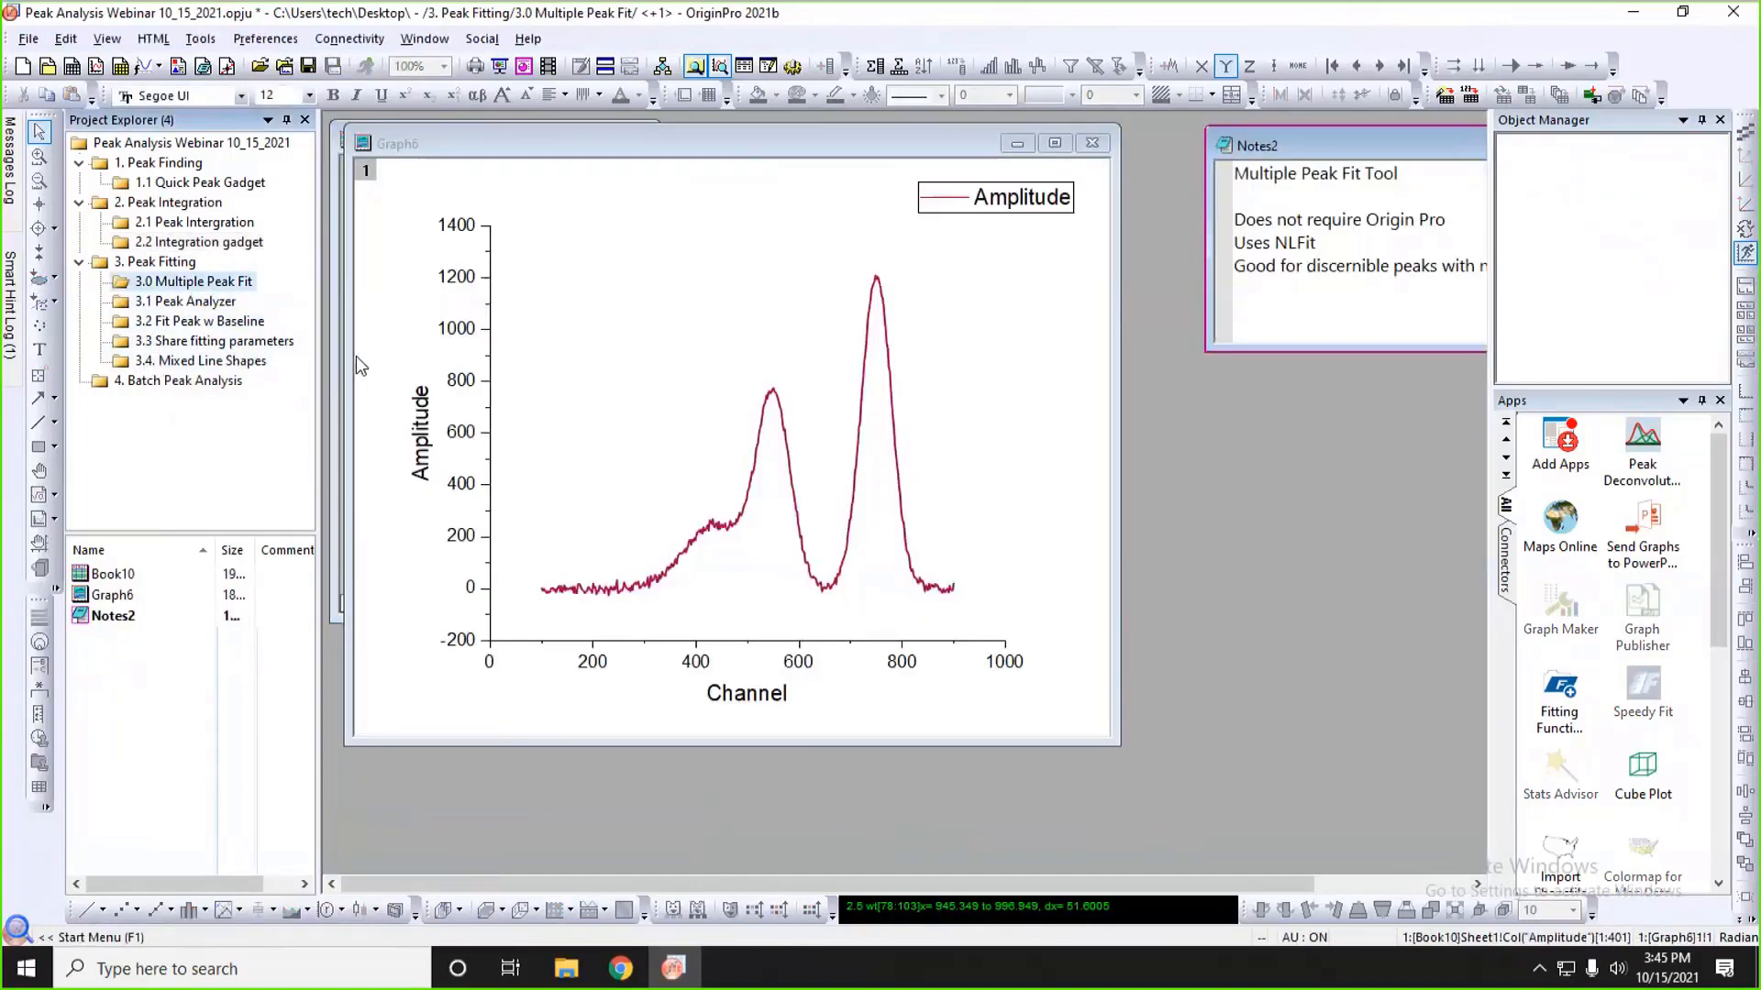
click(450, 145)
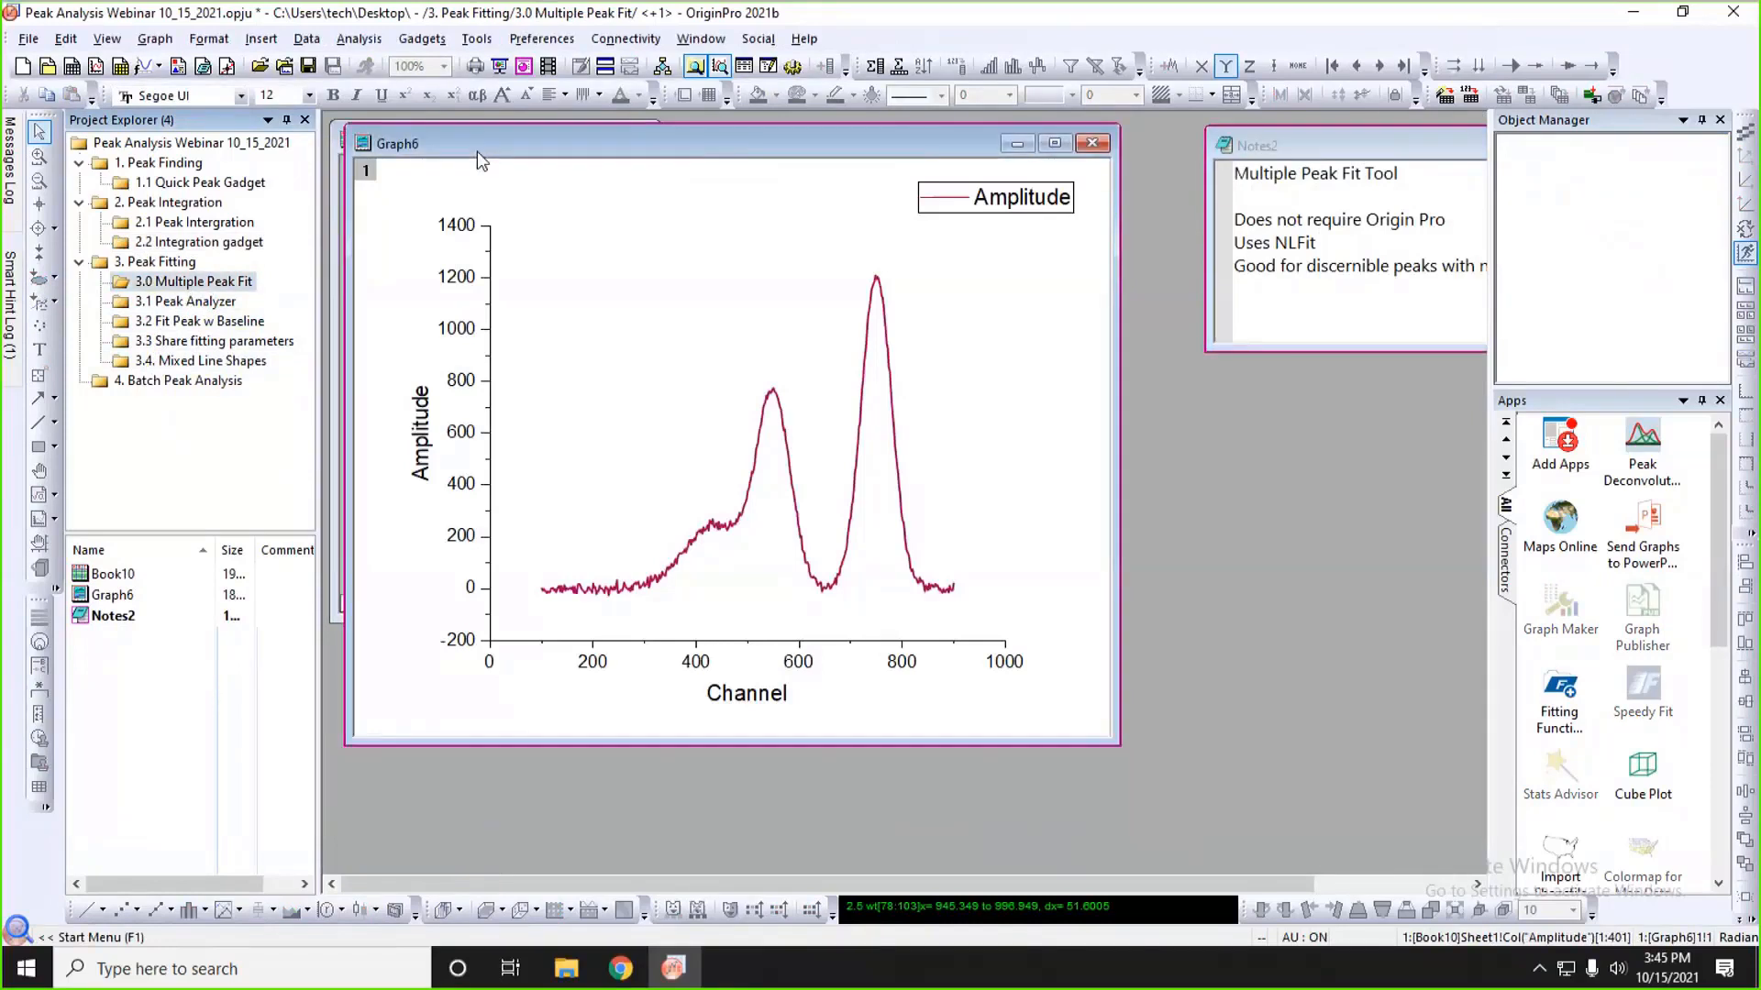
drag(476, 151, 433, 142)
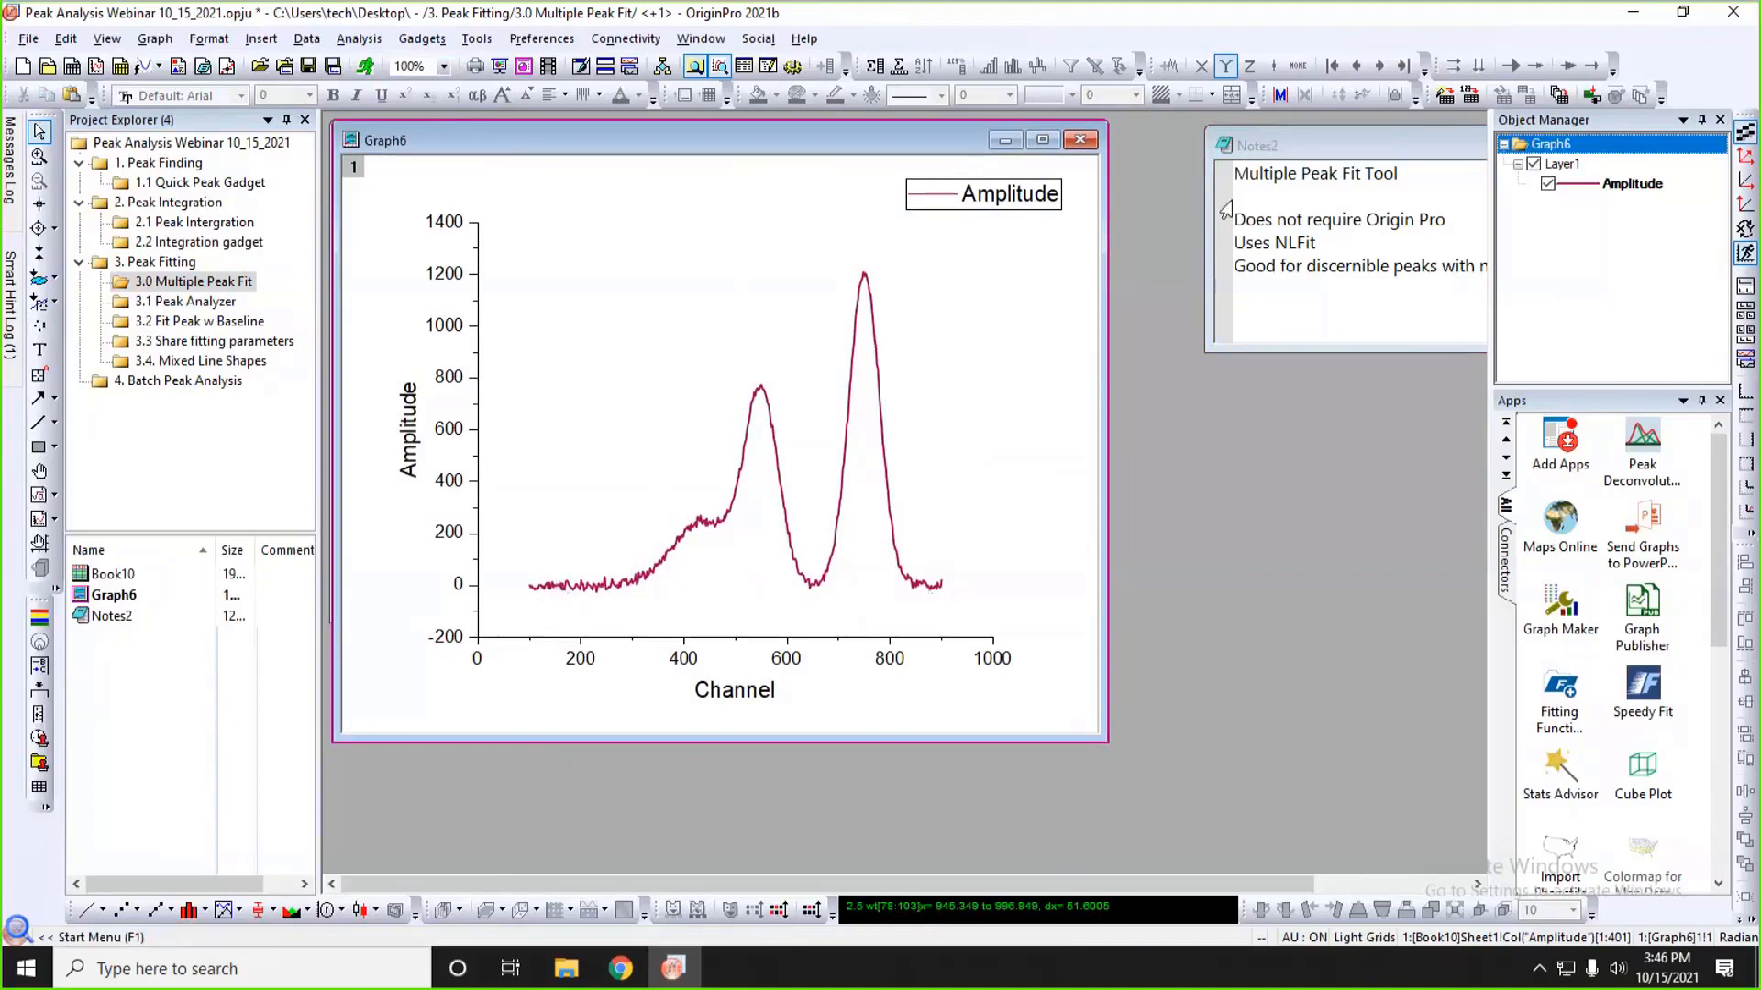
click(1252, 152)
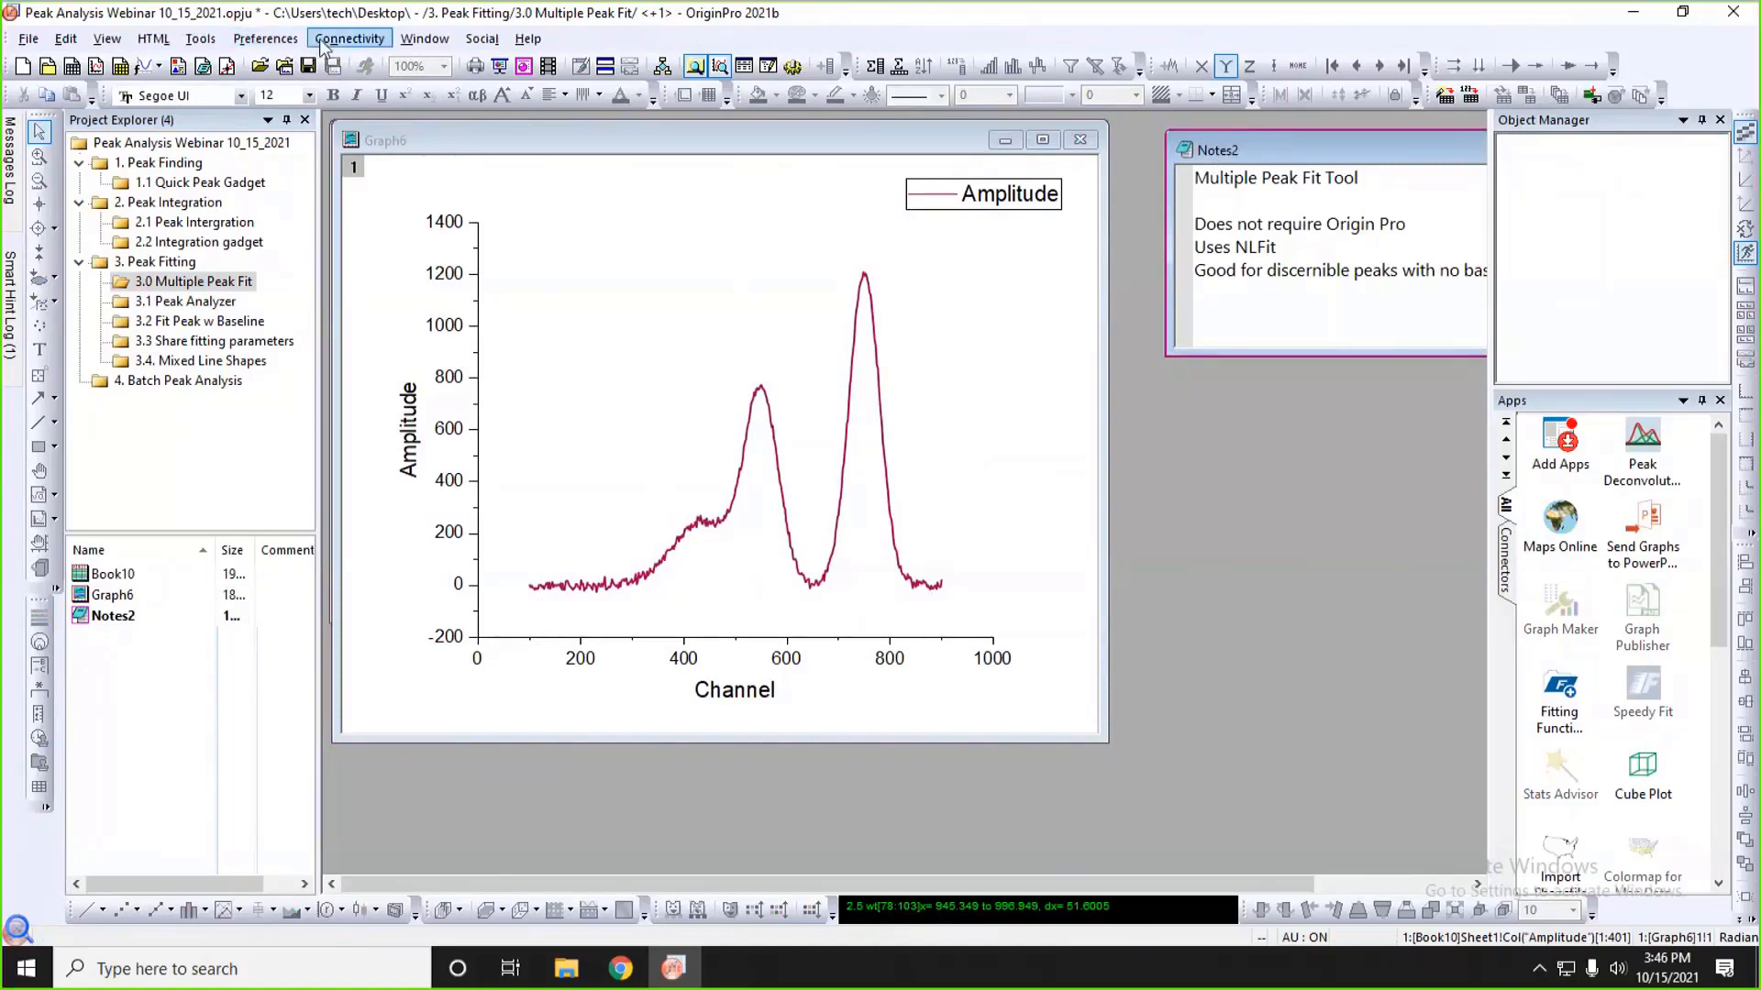
- Start a Multiple Peak Fit on Graph6's Amplitude curve using the Gaussian peak function
click(452, 140)
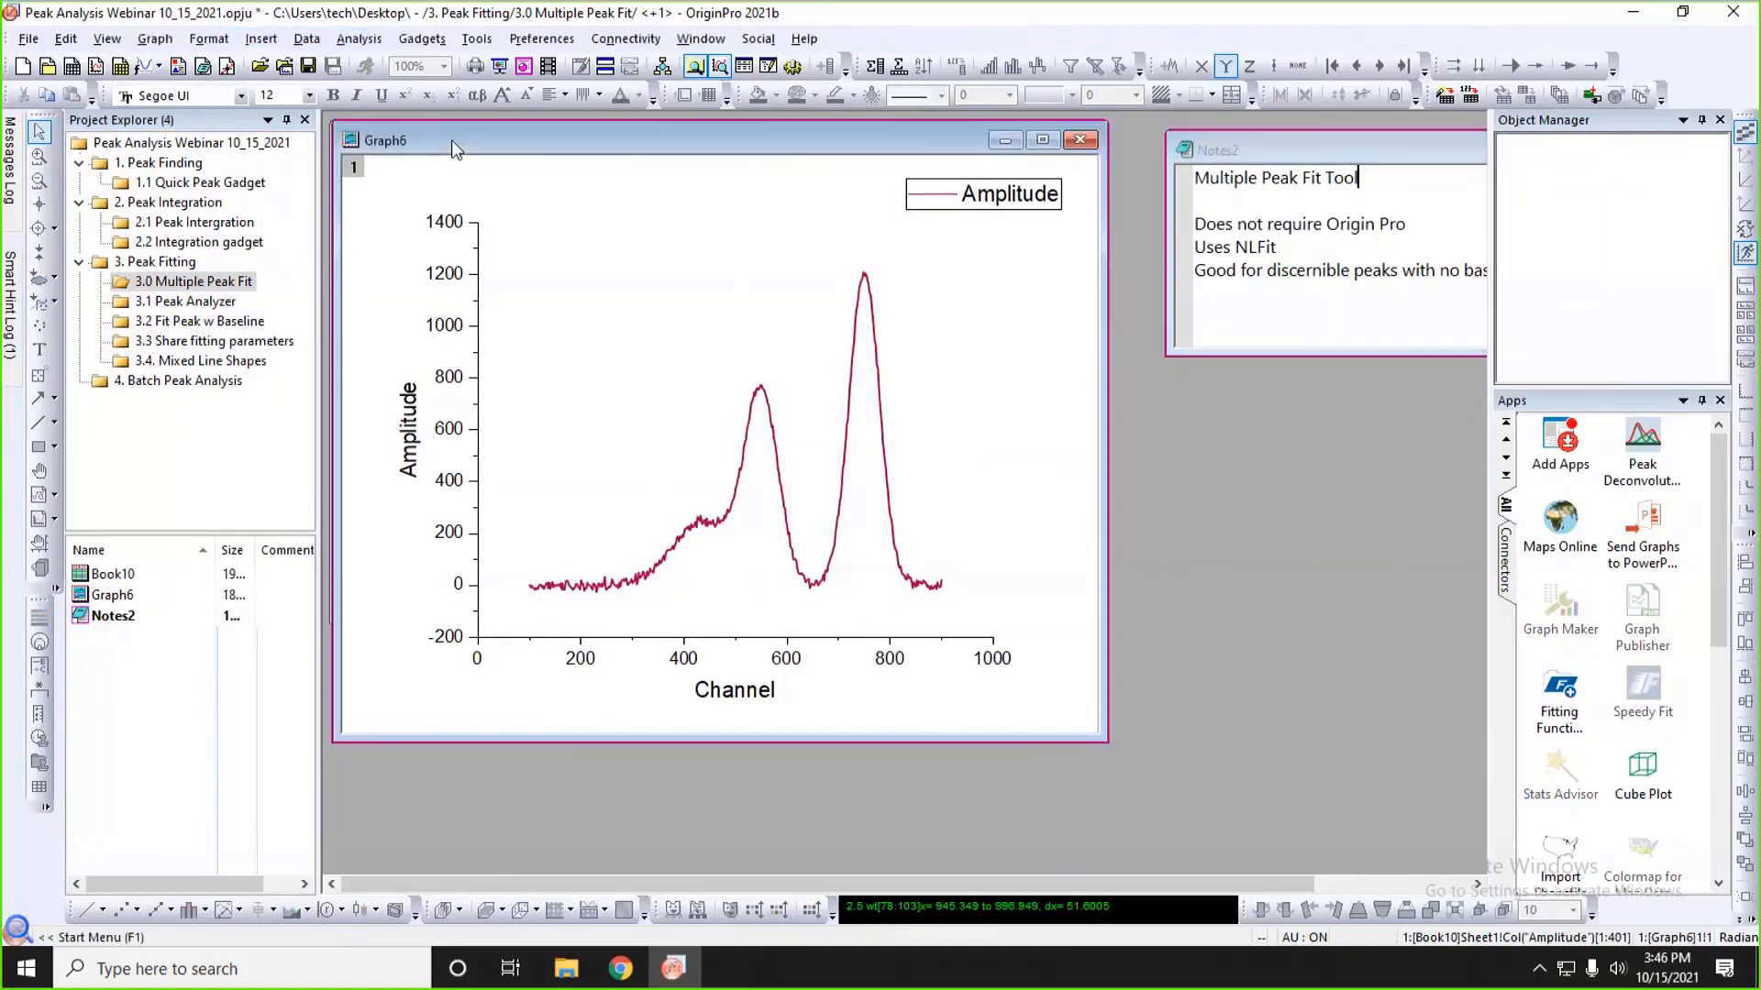
click(369, 42)
mouse_move(392, 189)
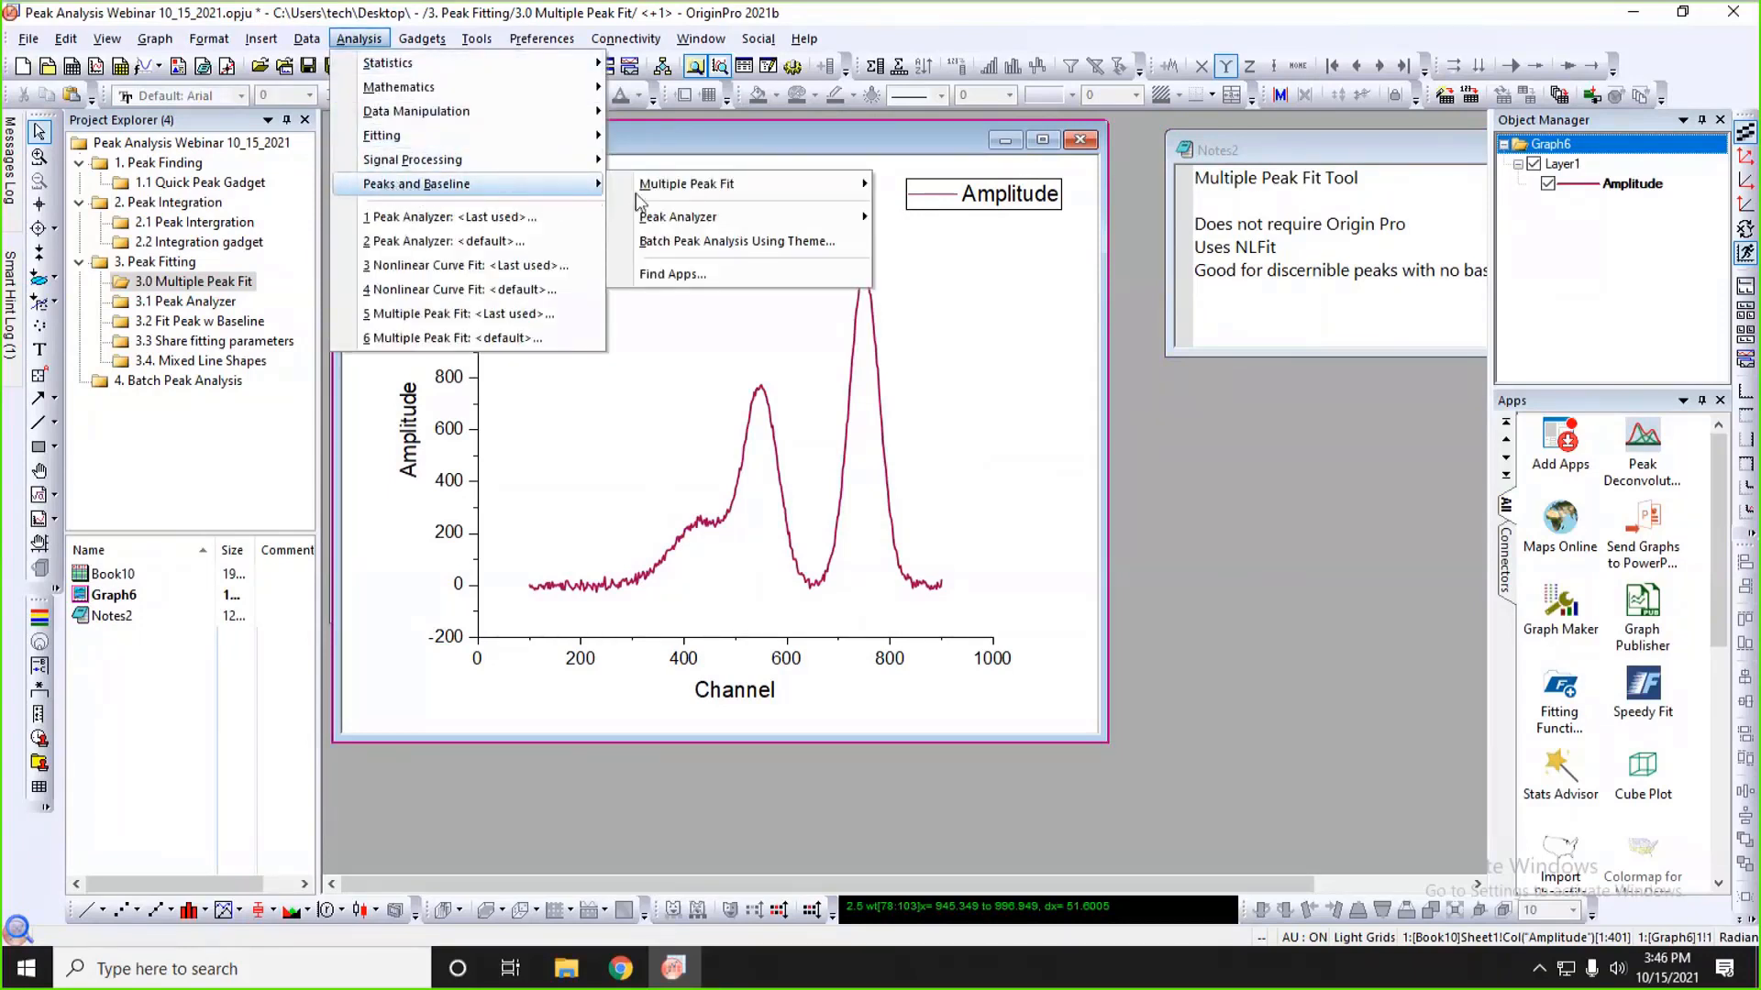
mouse_move(686, 190)
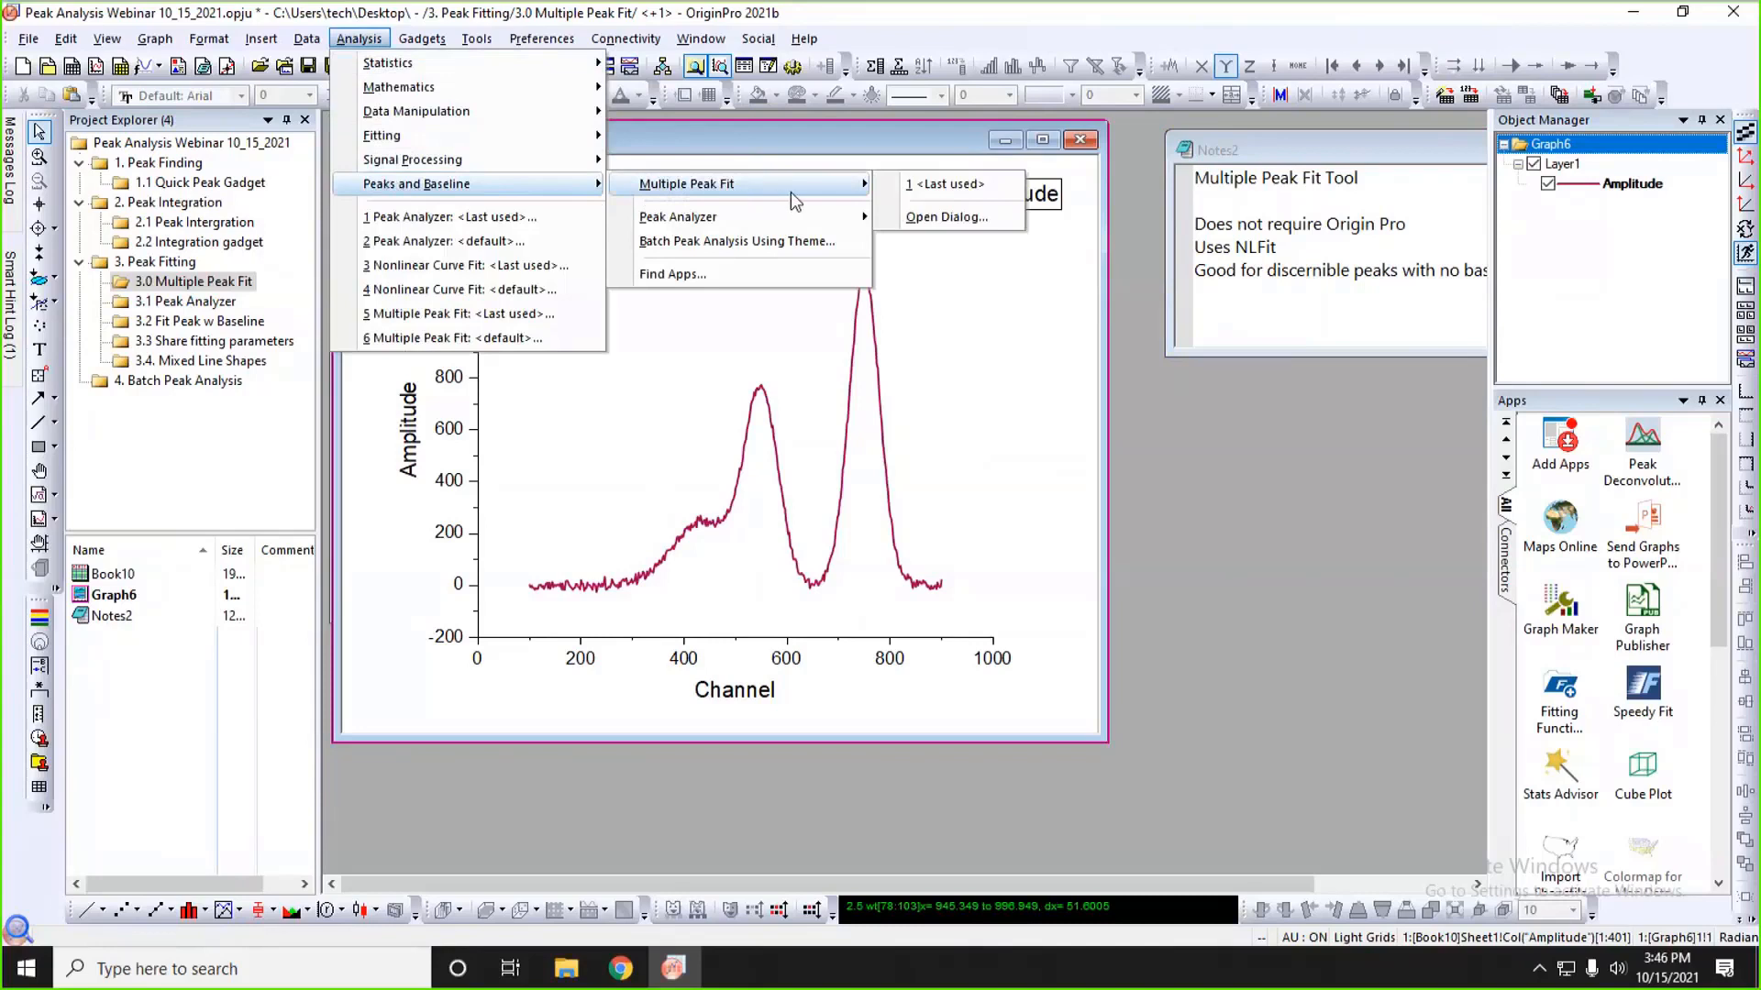
click(942, 217)
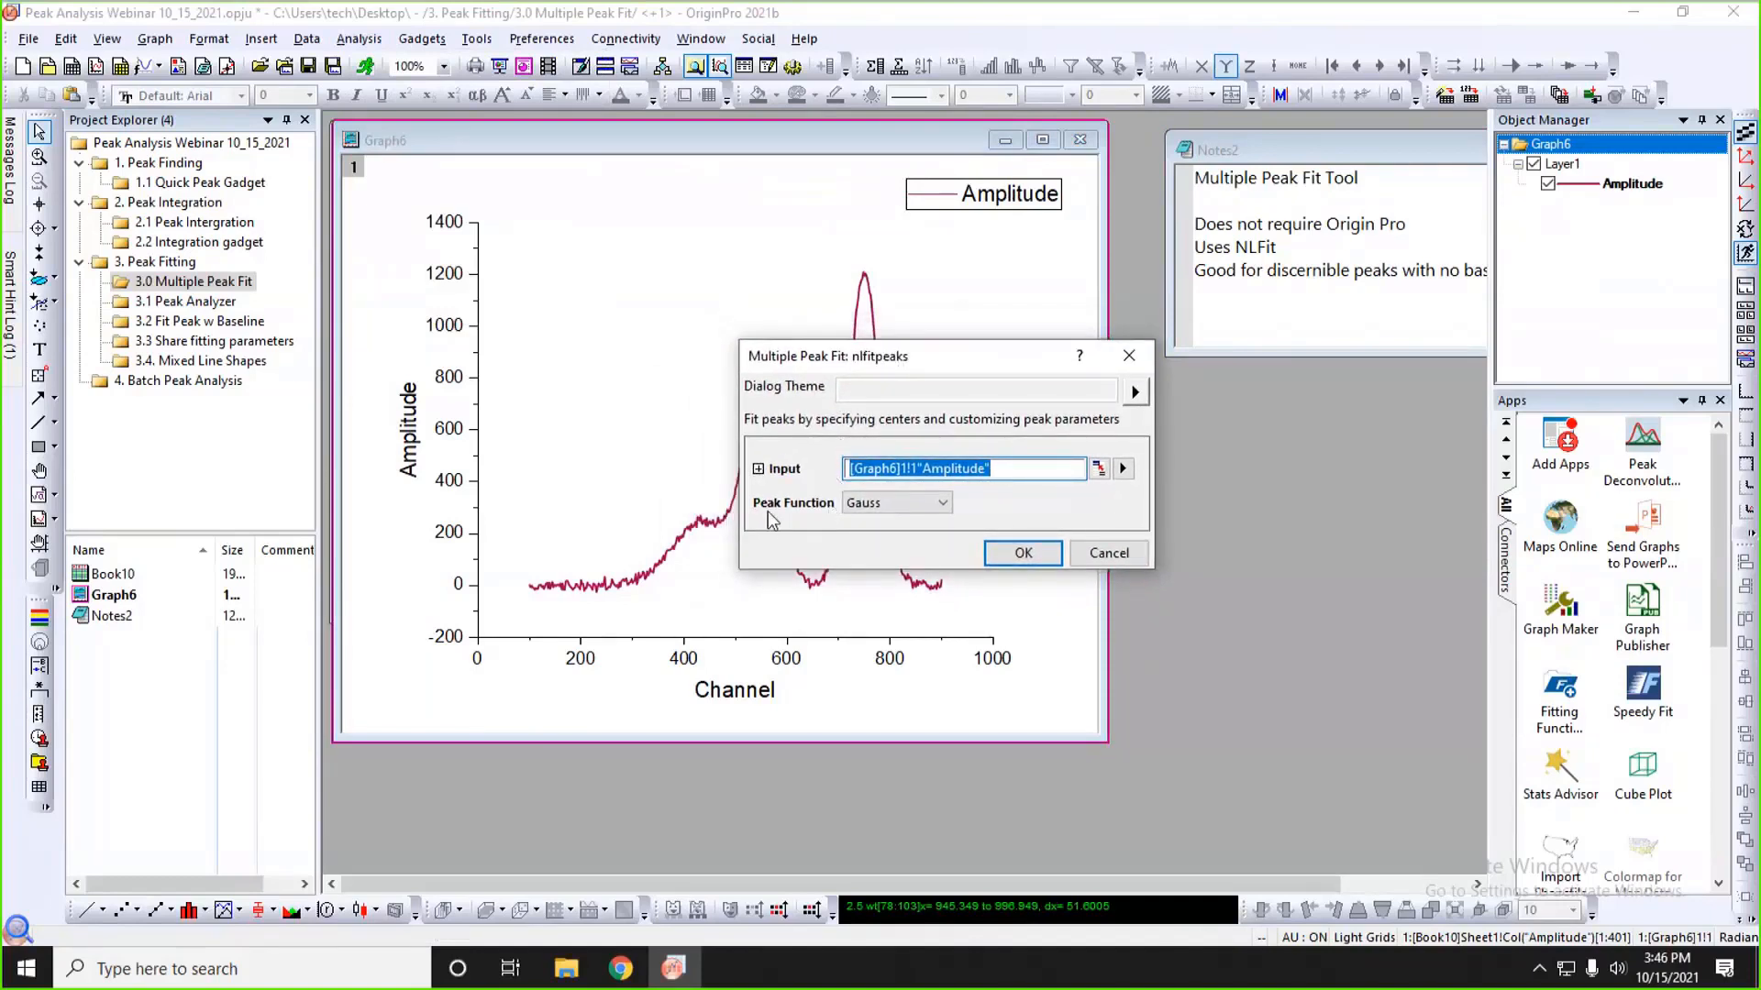
click(890, 505)
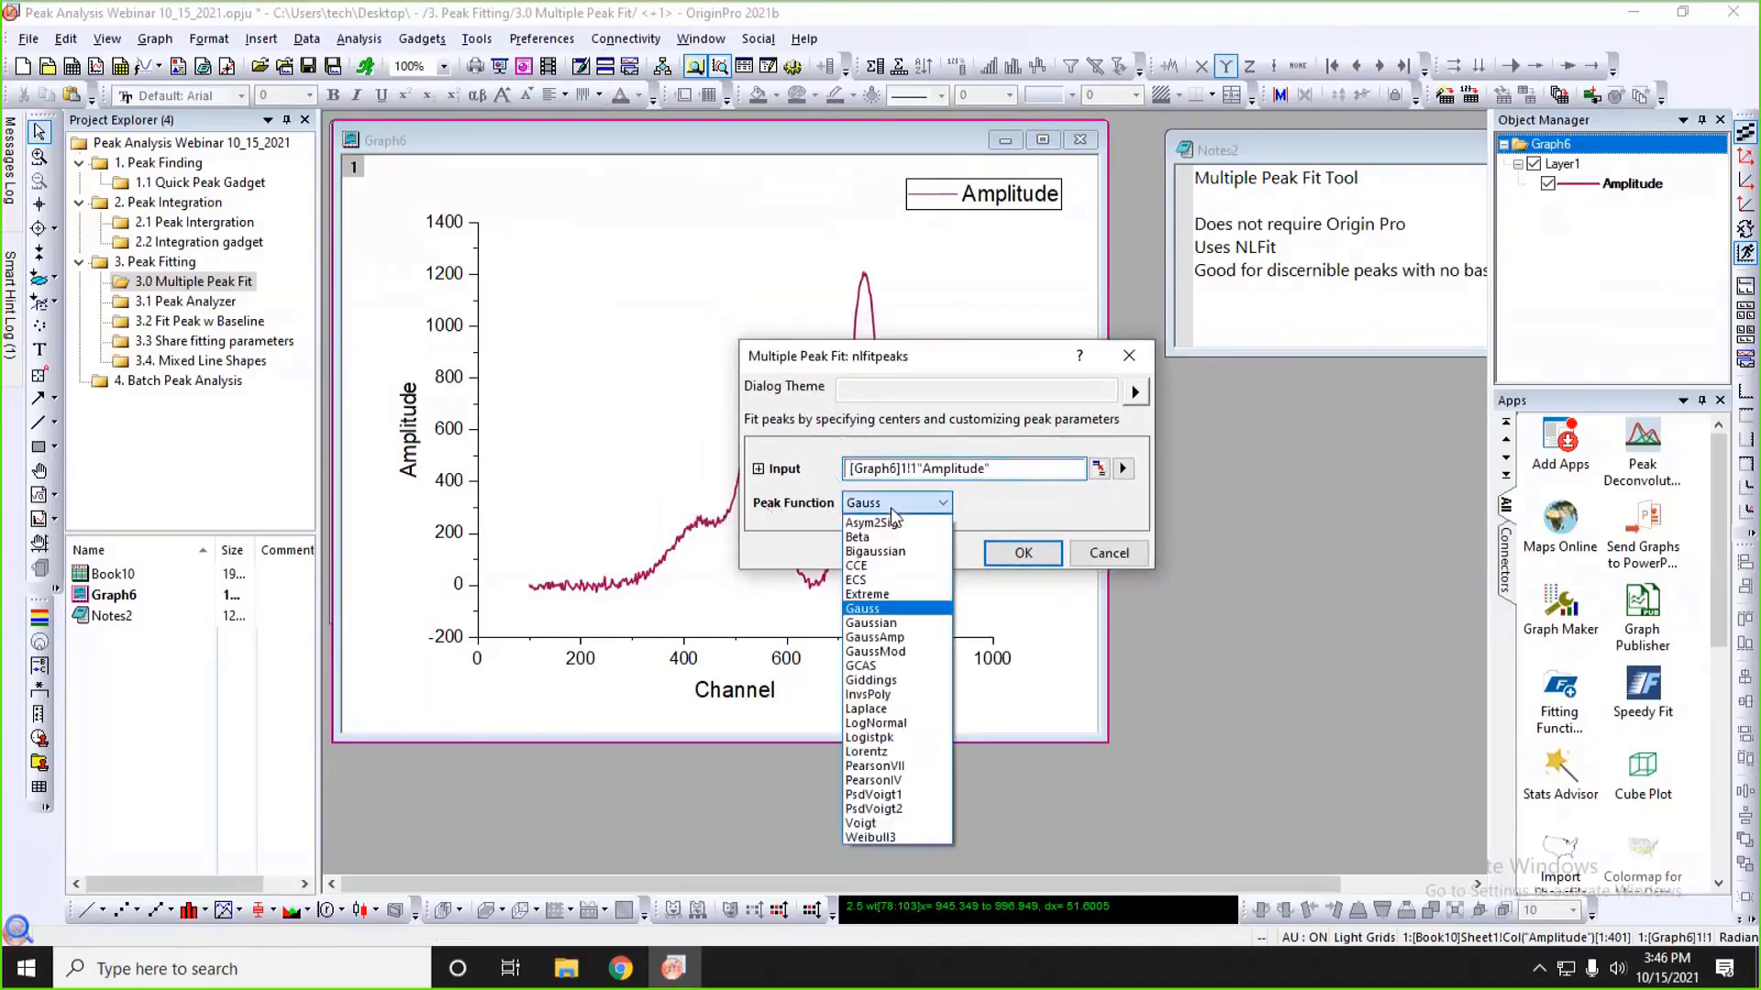
click(901, 625)
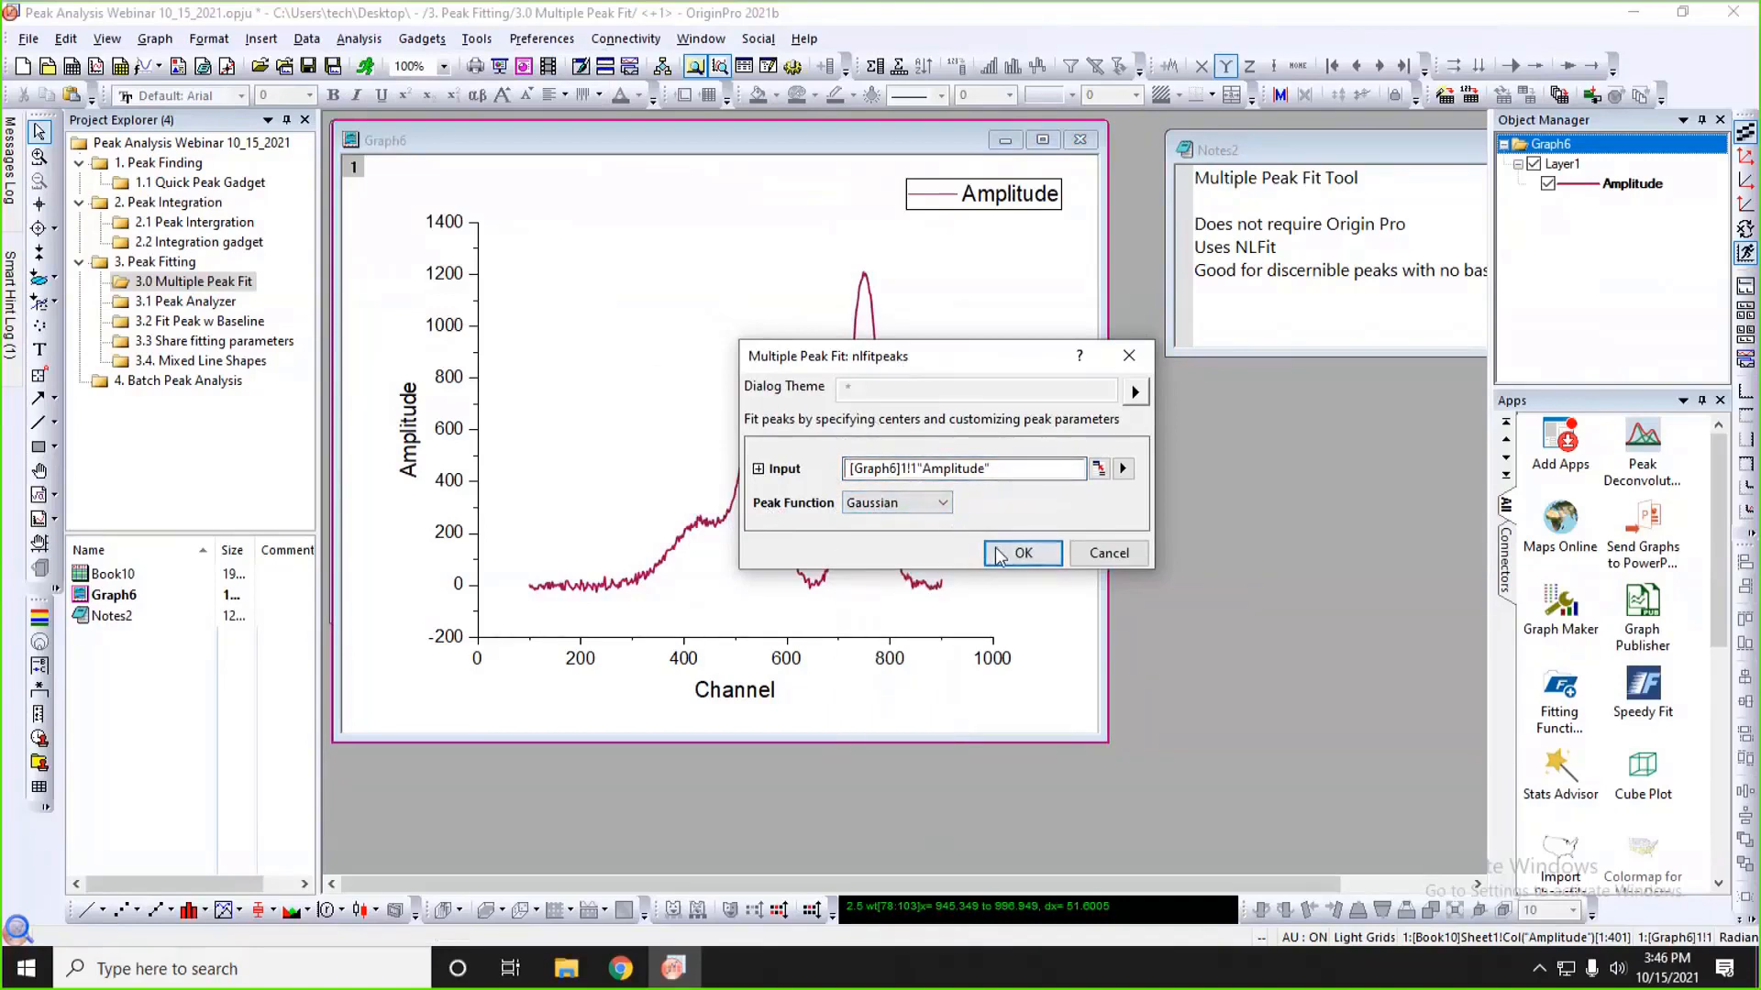
click(1018, 553)
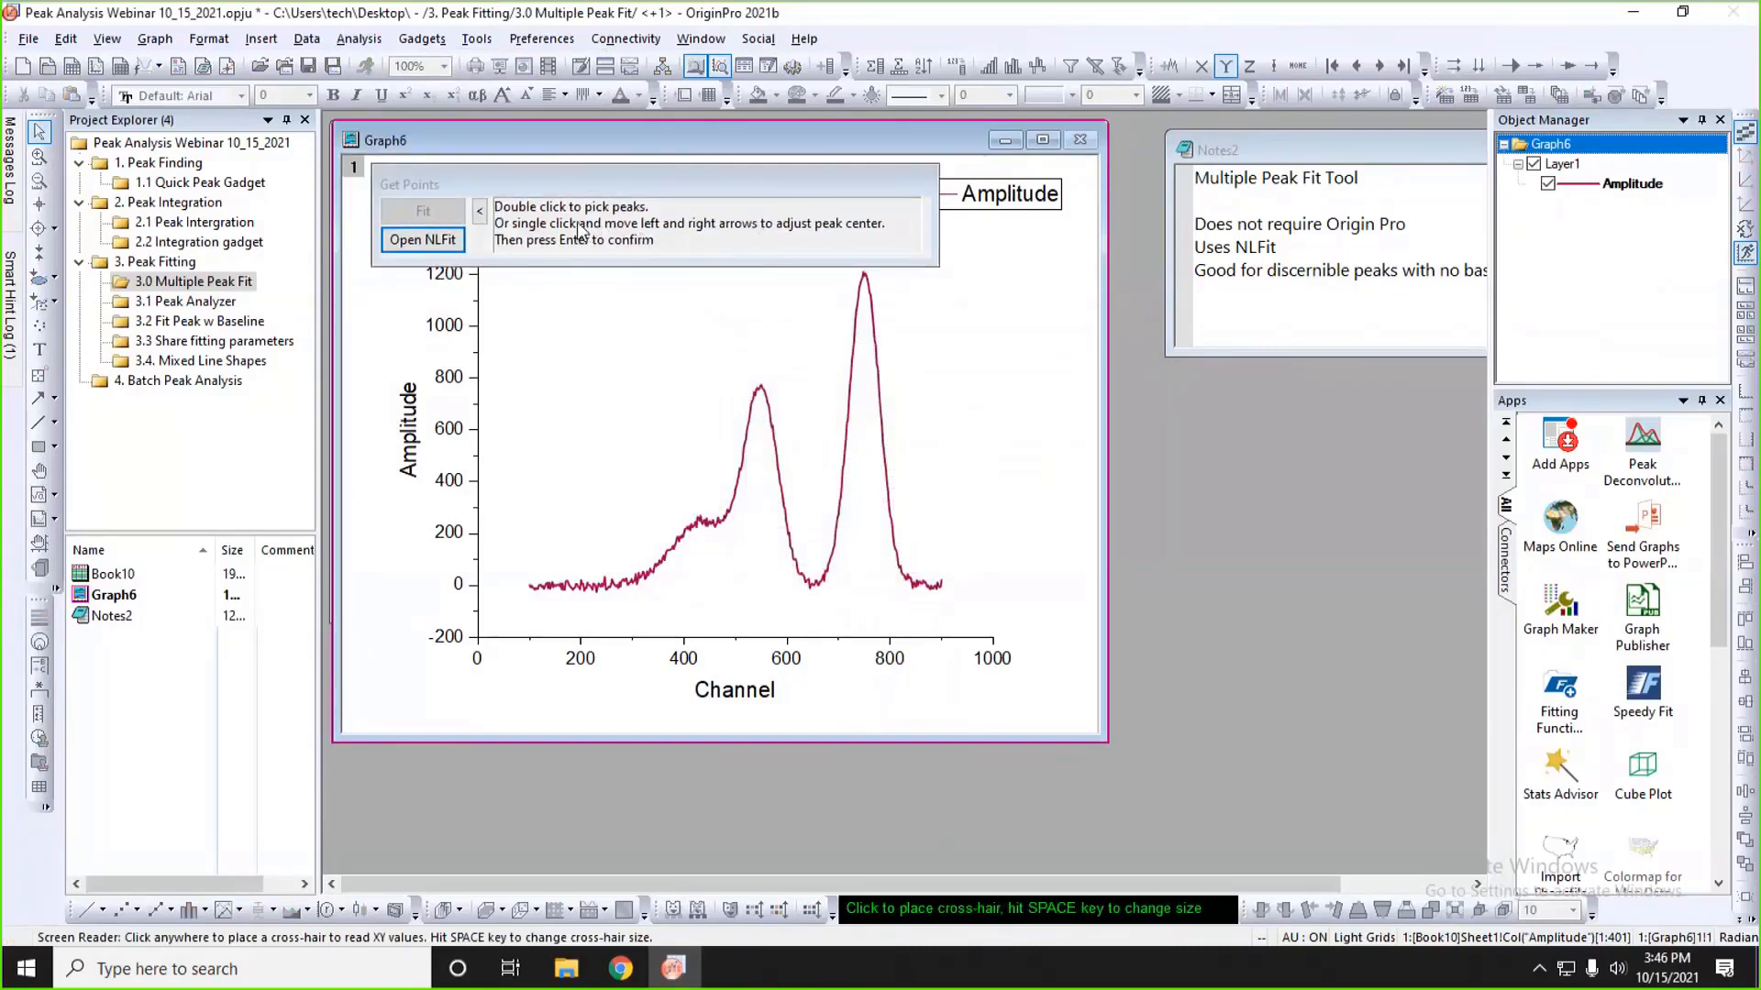
- Pick the three peak centers on the Amplitude curve at Channel about 428, 546 and 749, and open NLFit
double_click(697, 520)
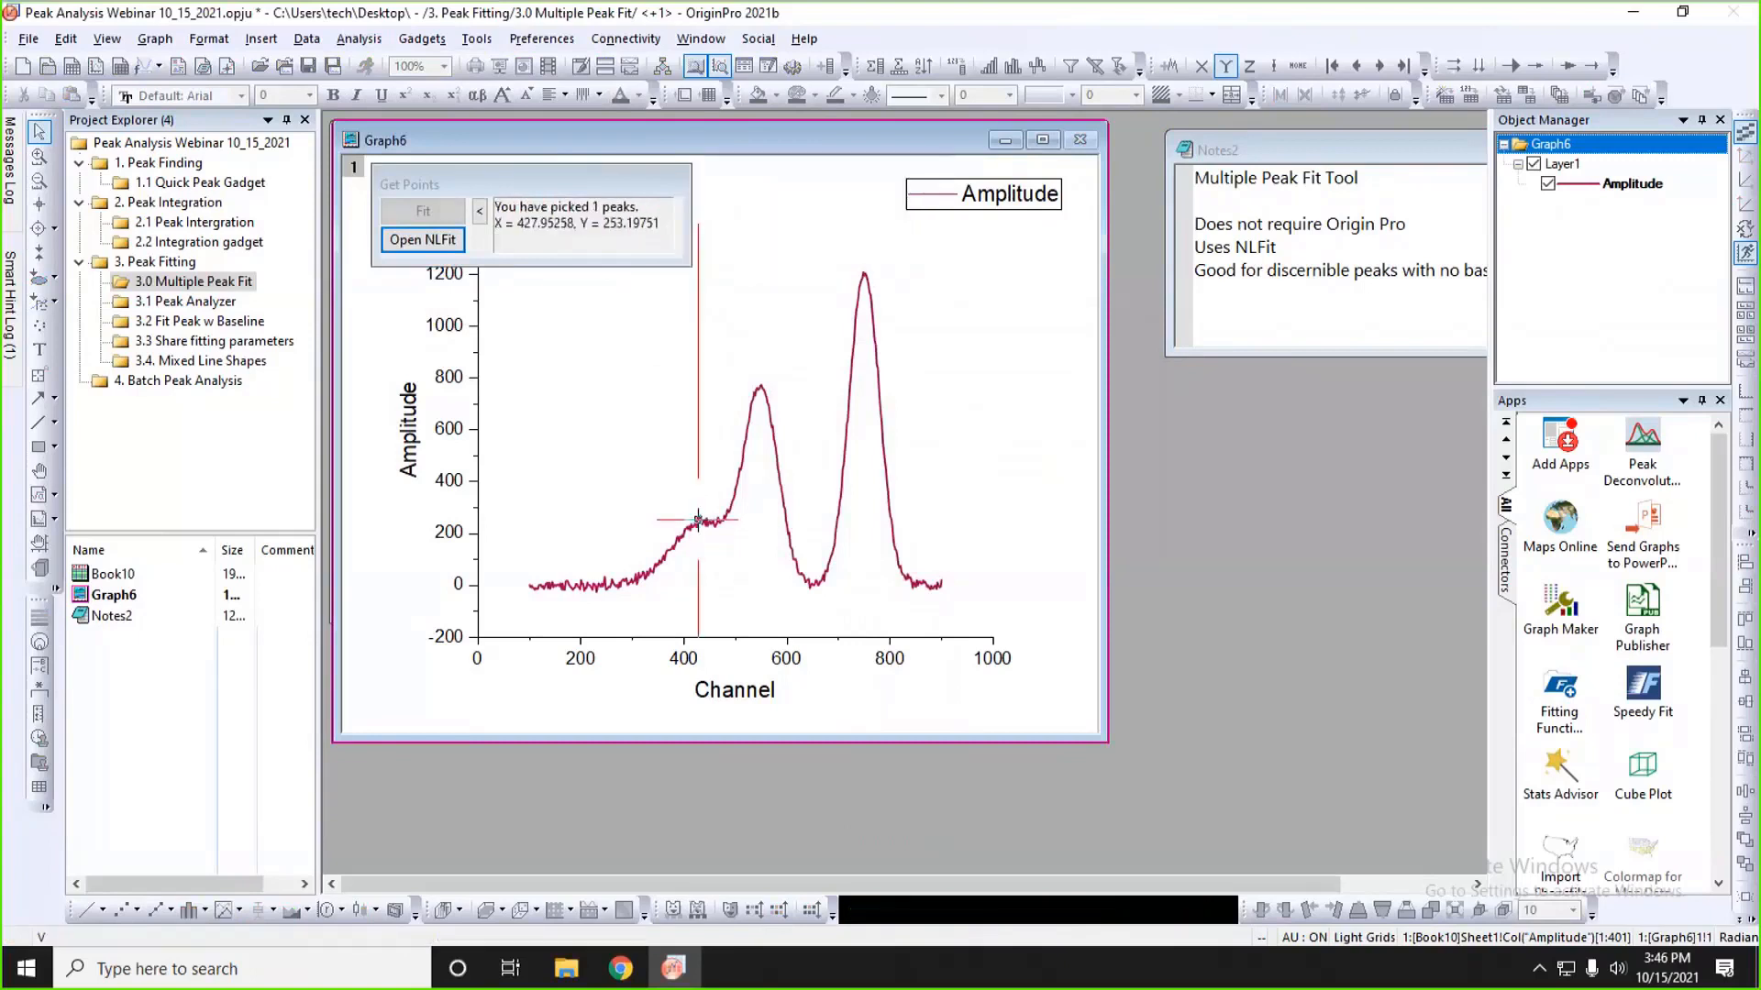
double_click(758, 387)
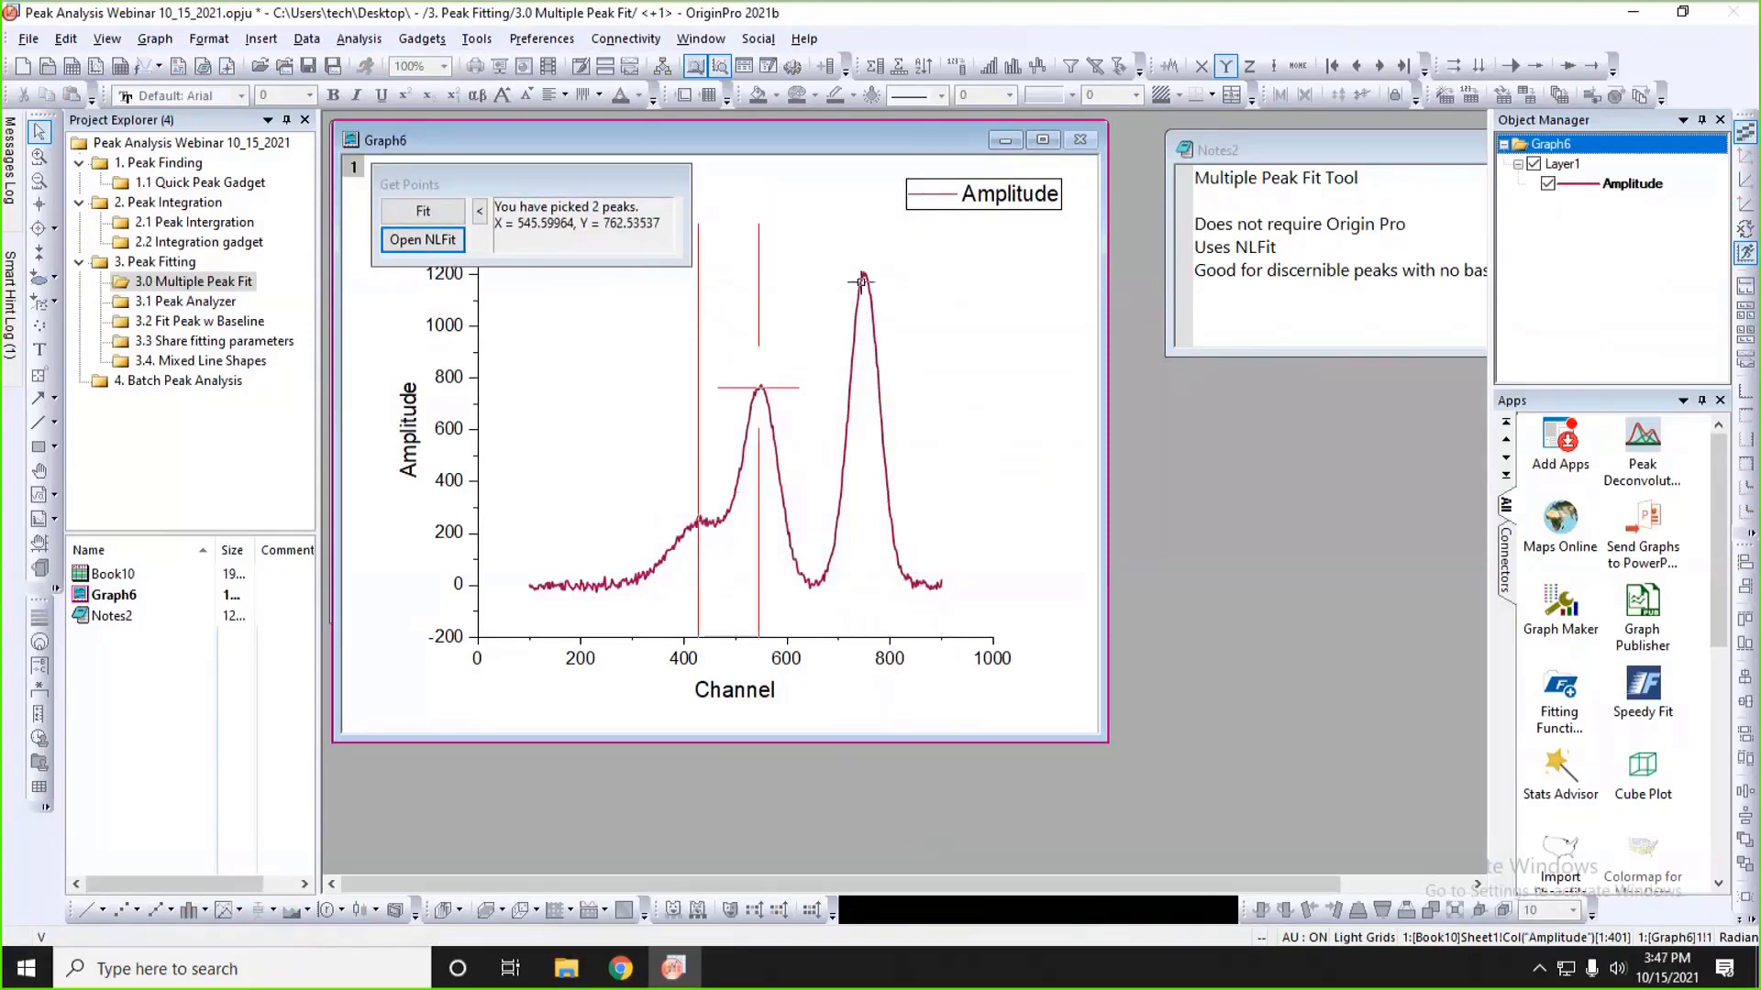
double_click(862, 275)
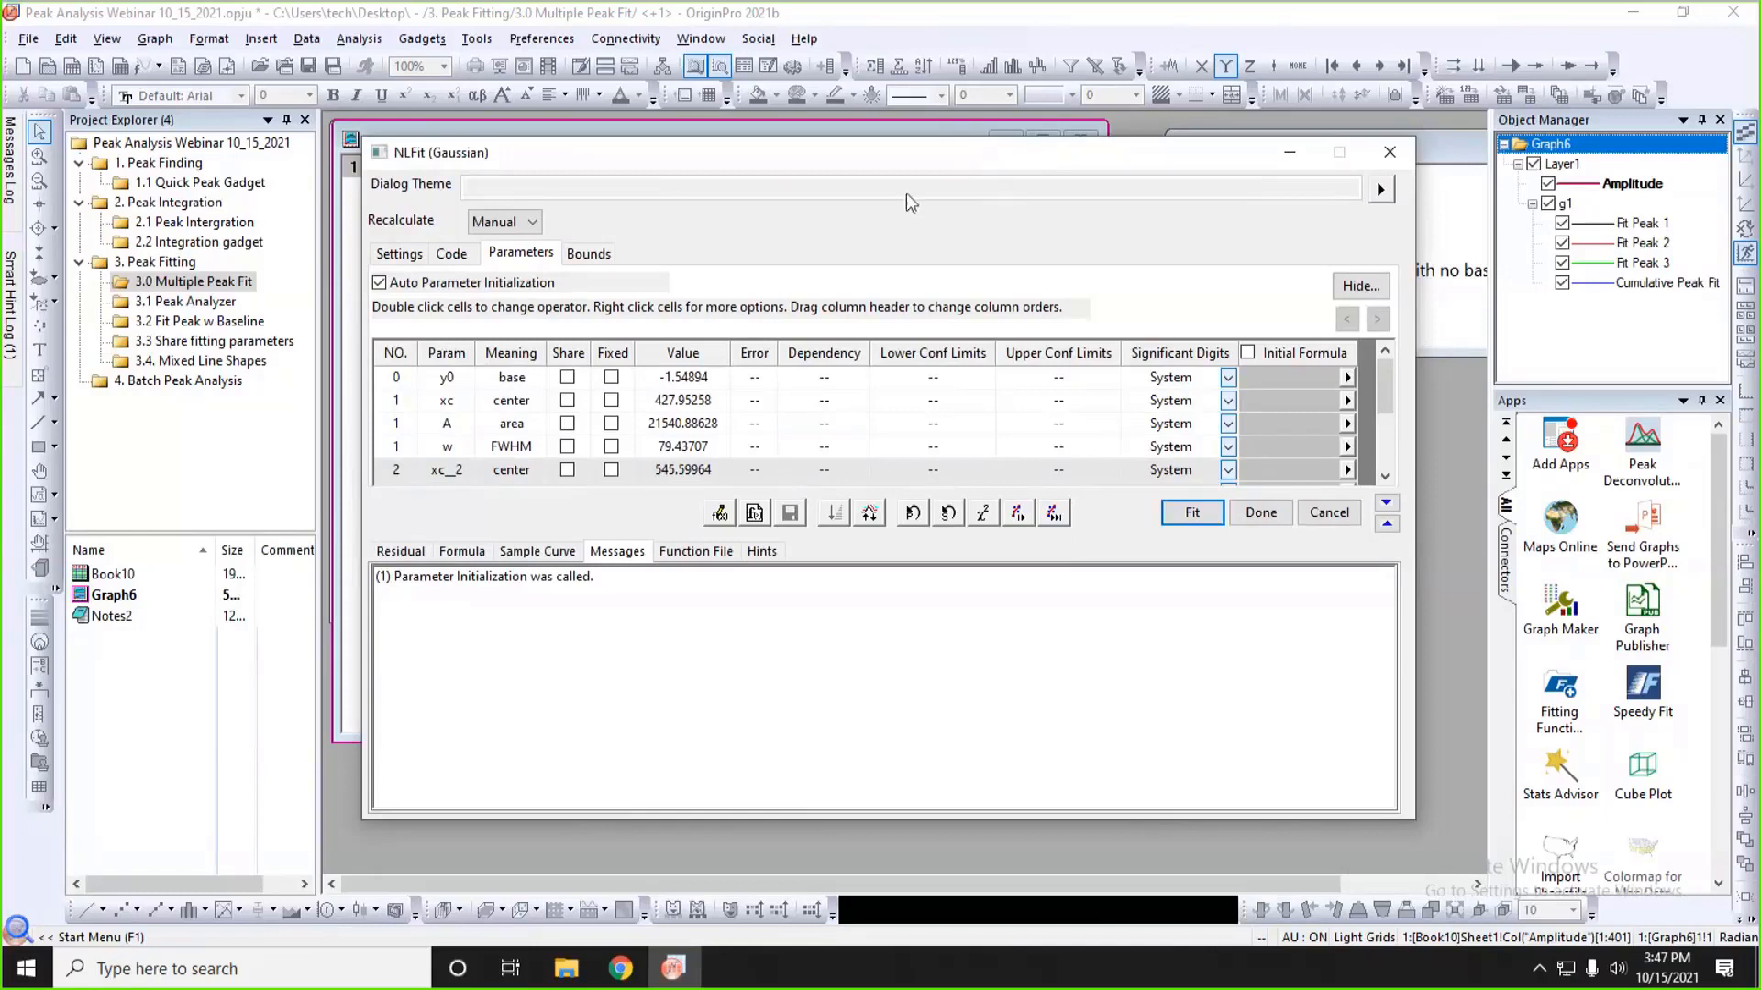
- View the Gaussian fit's Function Selection and Advanced replica settings, moving the NLFit dialog as needed
click(401, 257)
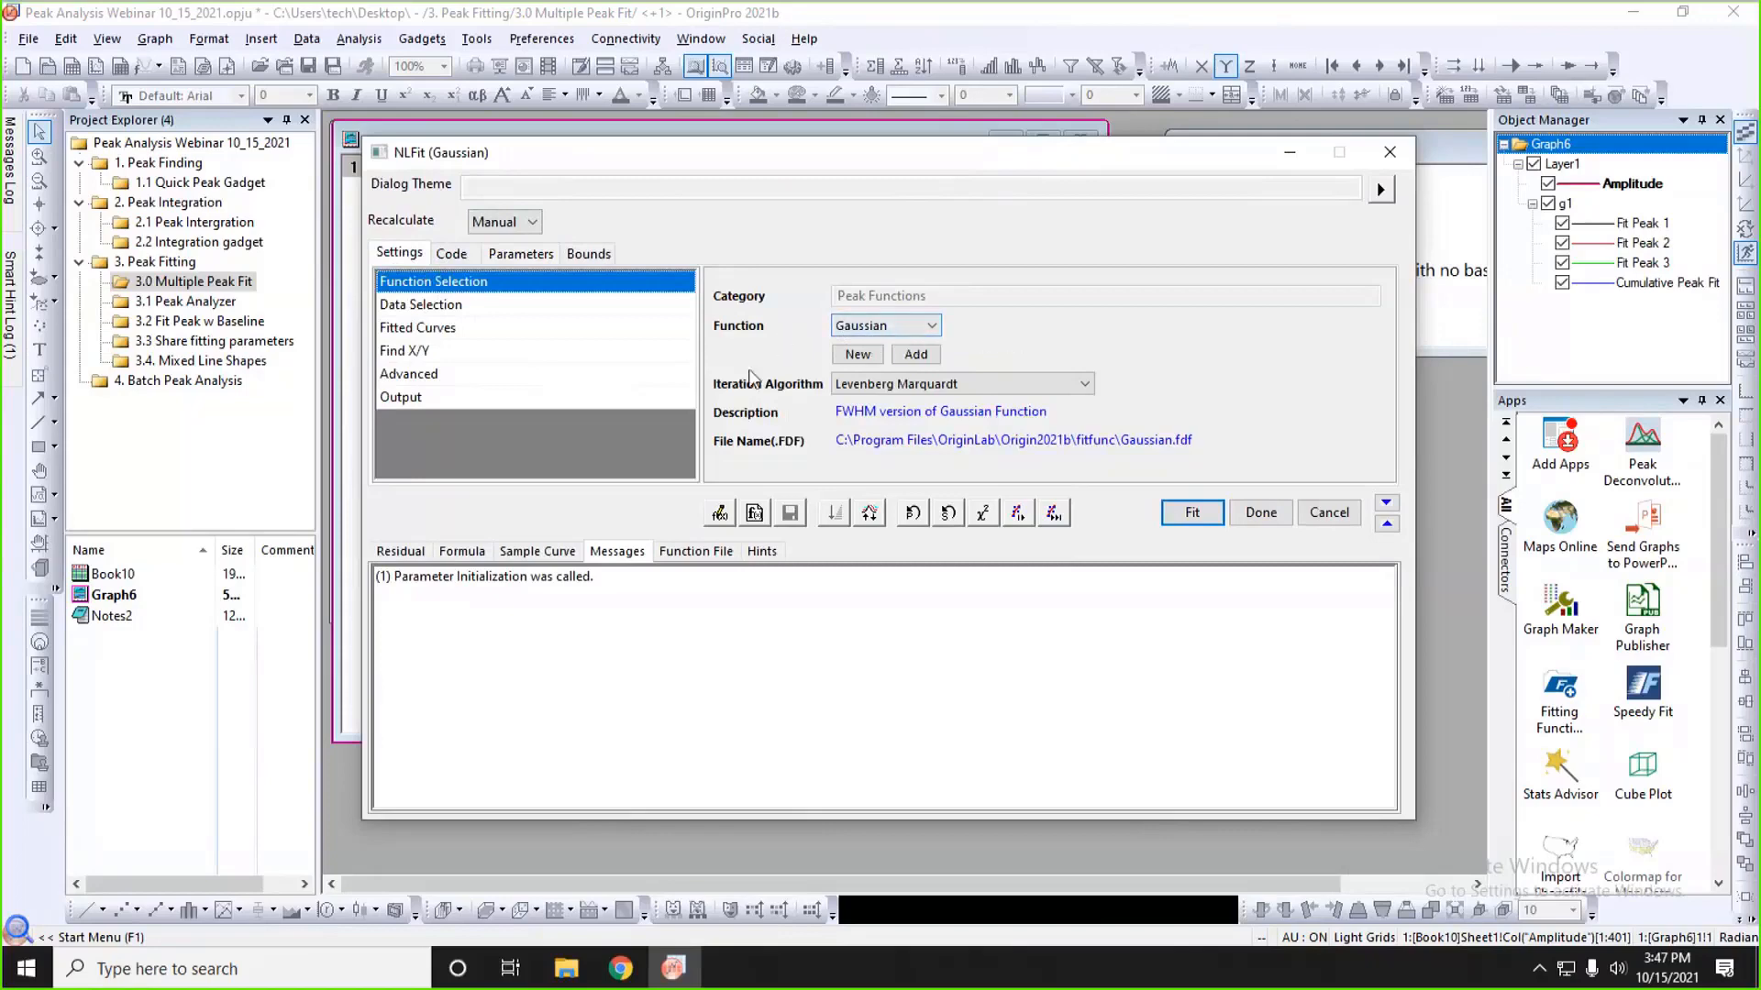
drag(715, 171, 802, 244)
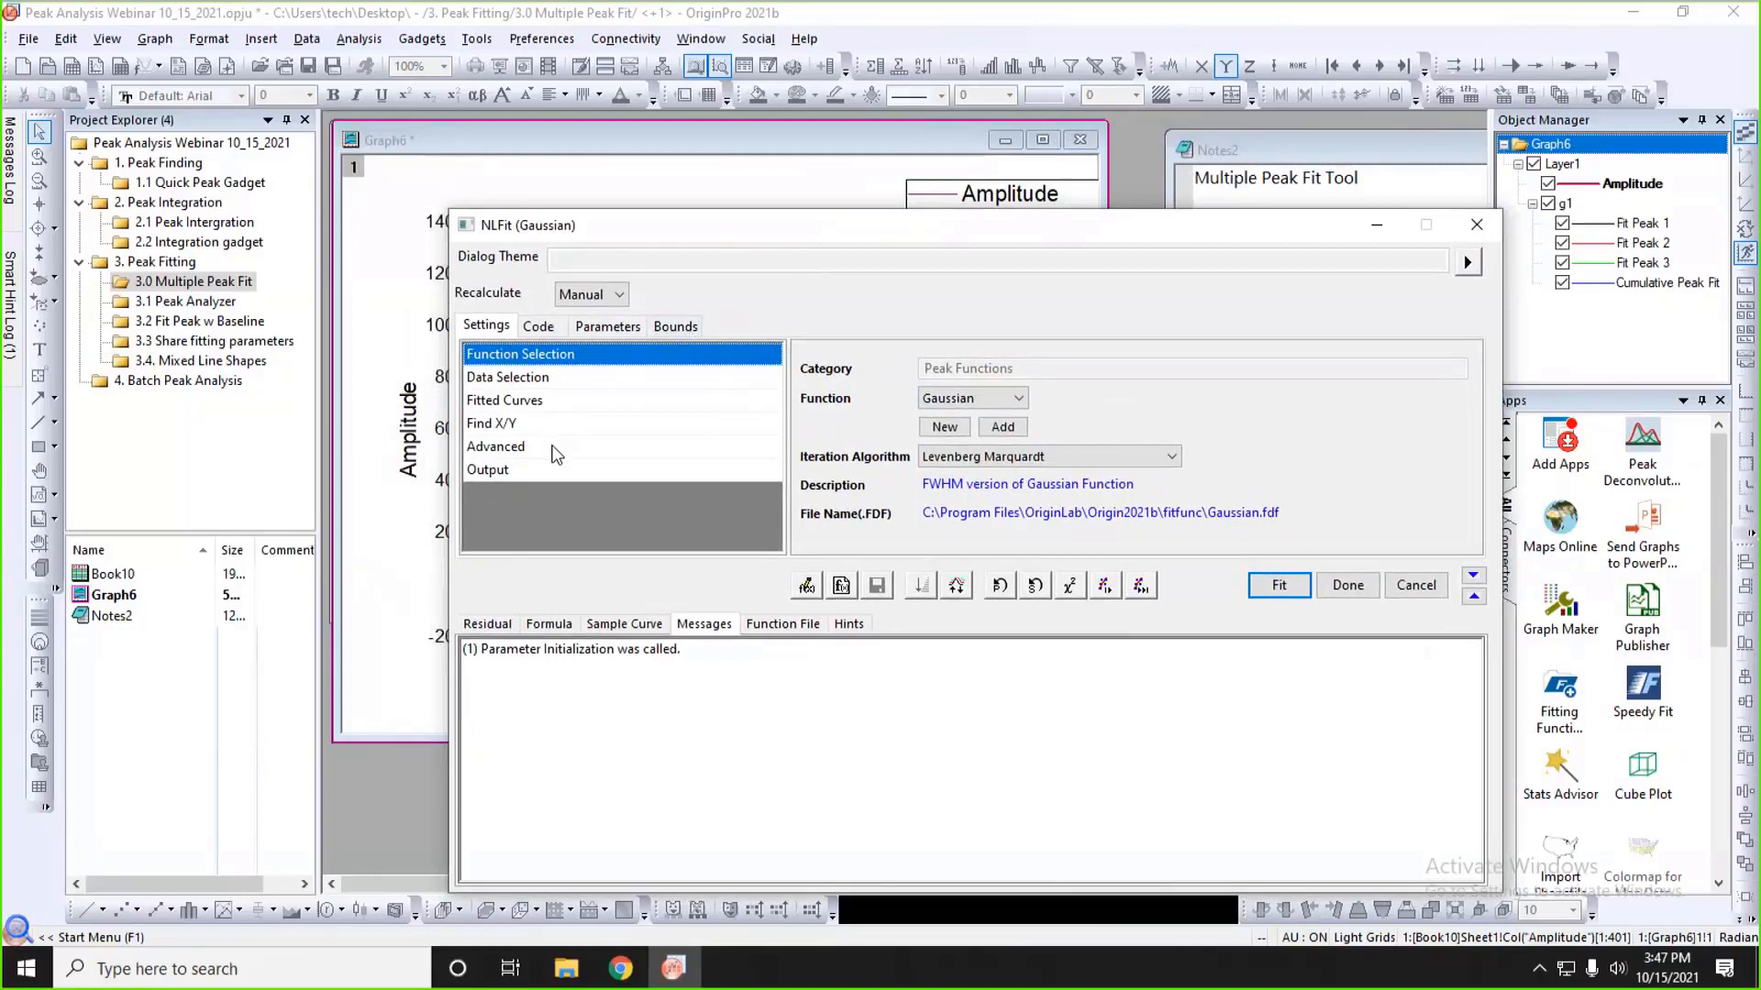
click(521, 447)
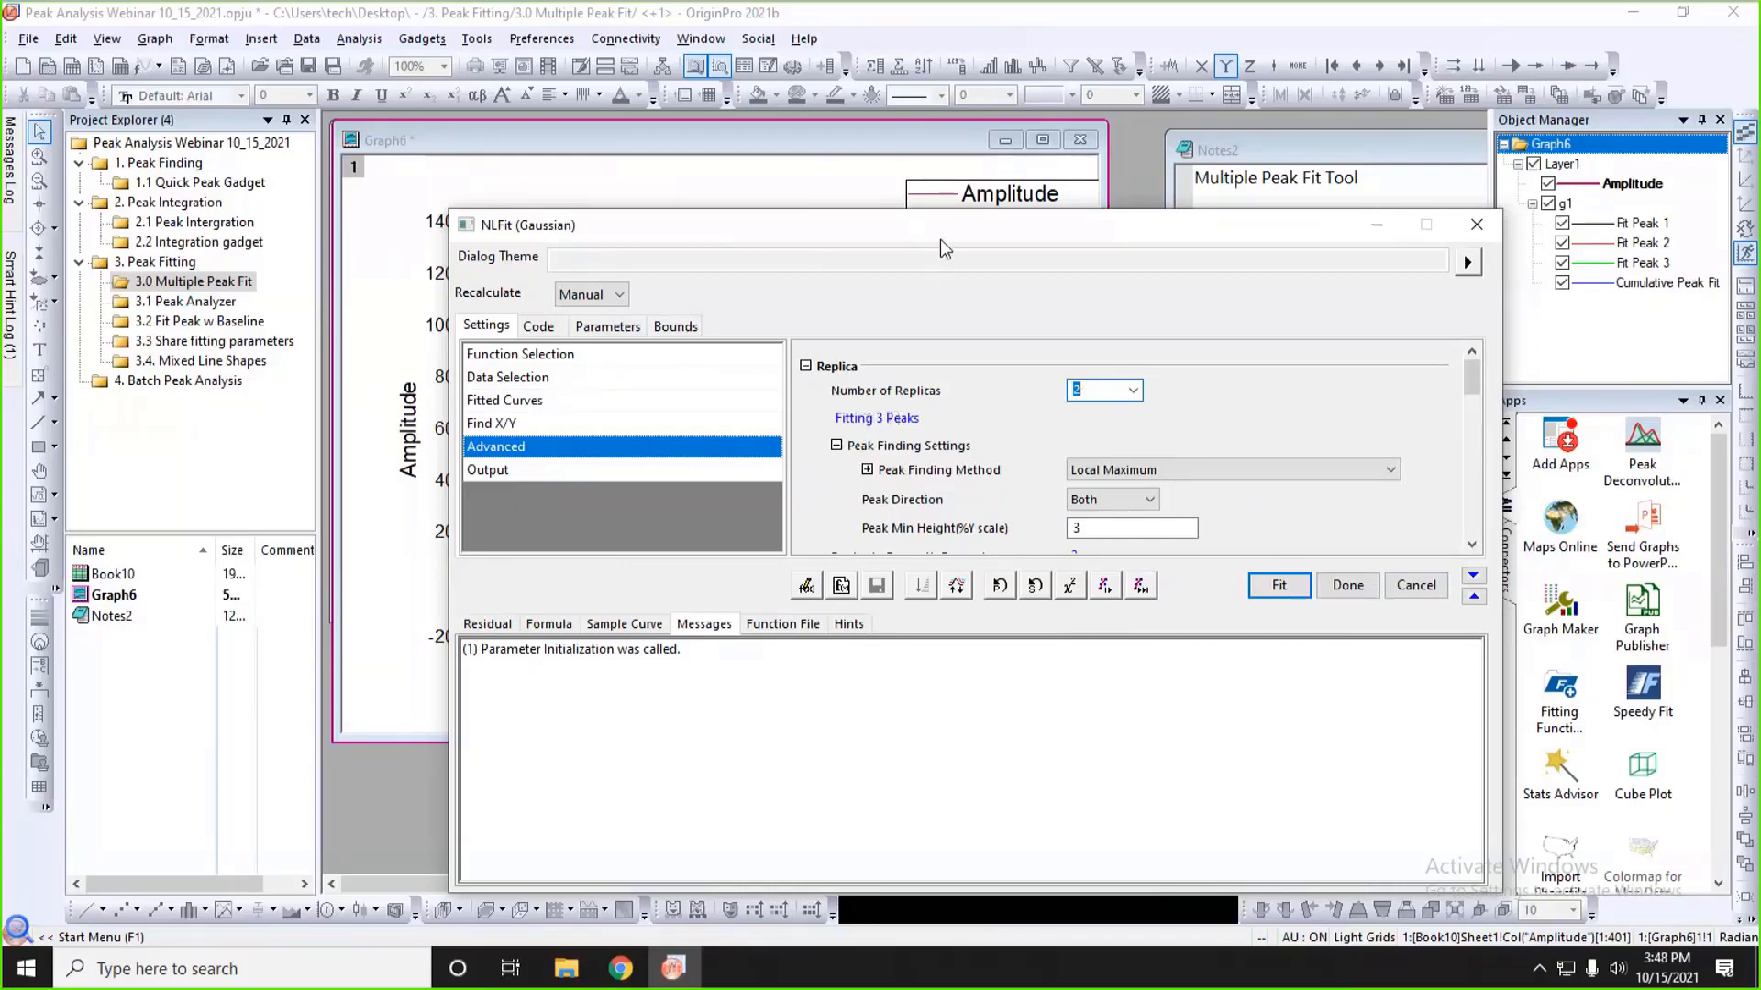
drag(939, 233, 892, 134)
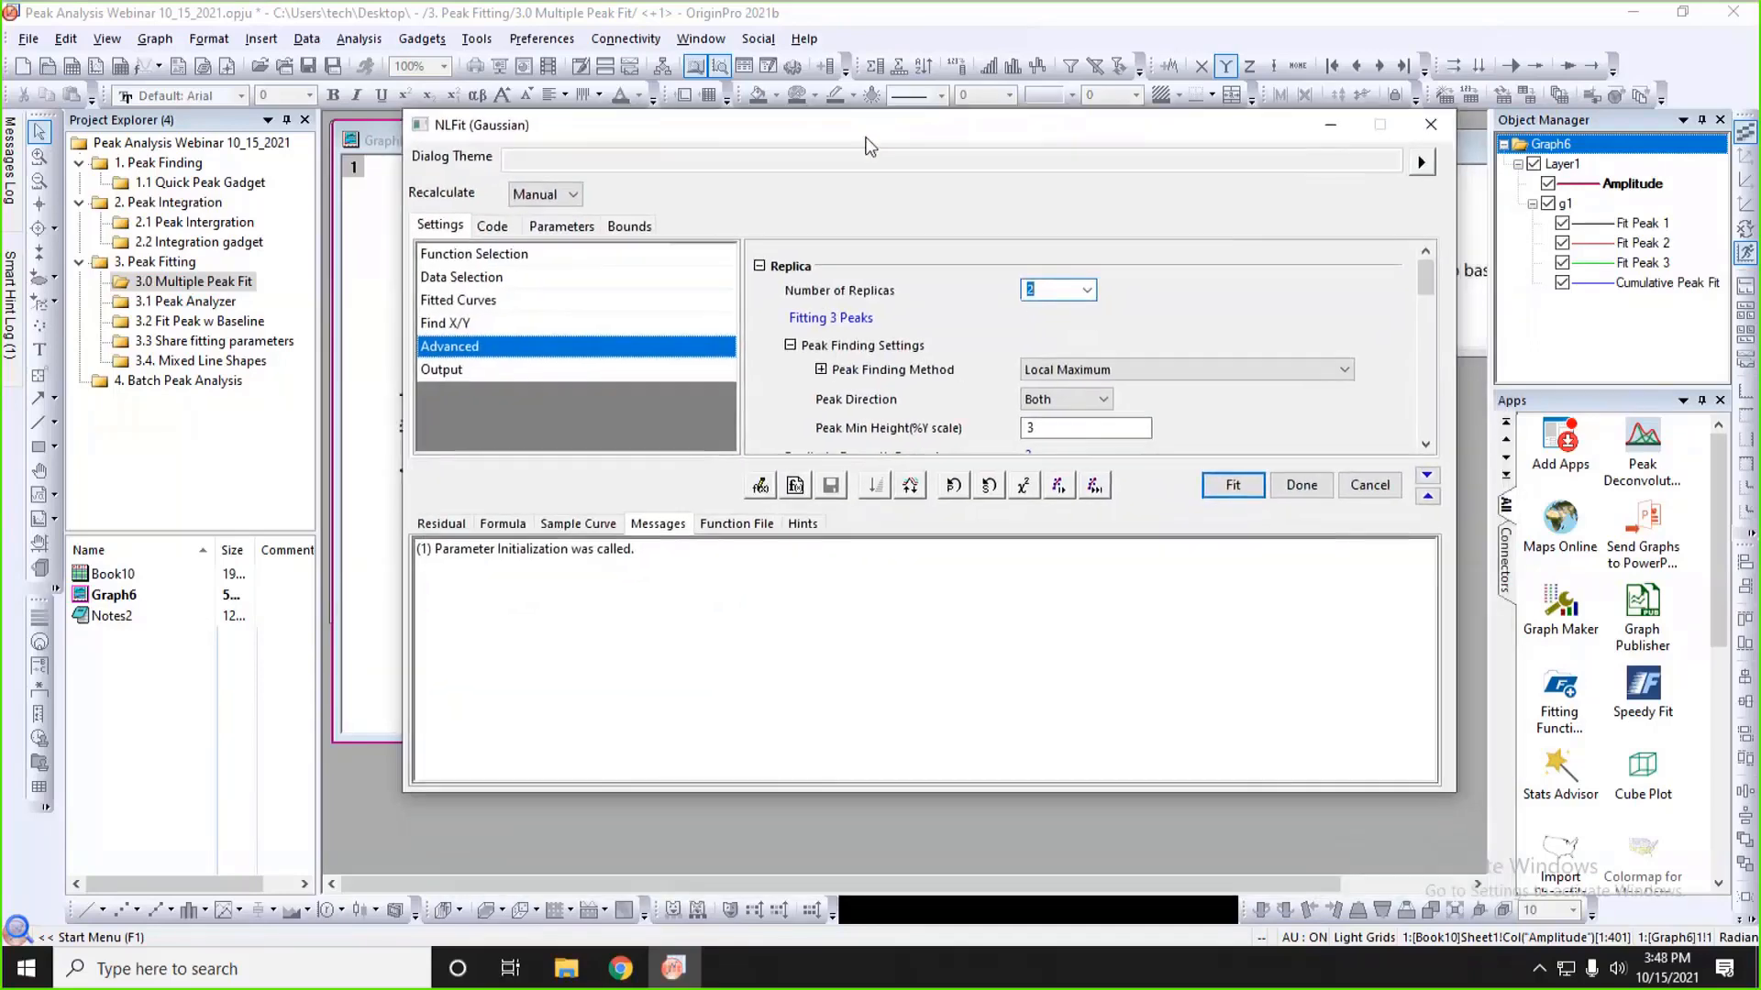
- Run the Gaussian fit until converged with all peak parameters in view, and accept it, switching to the report sheet
click(557, 229)
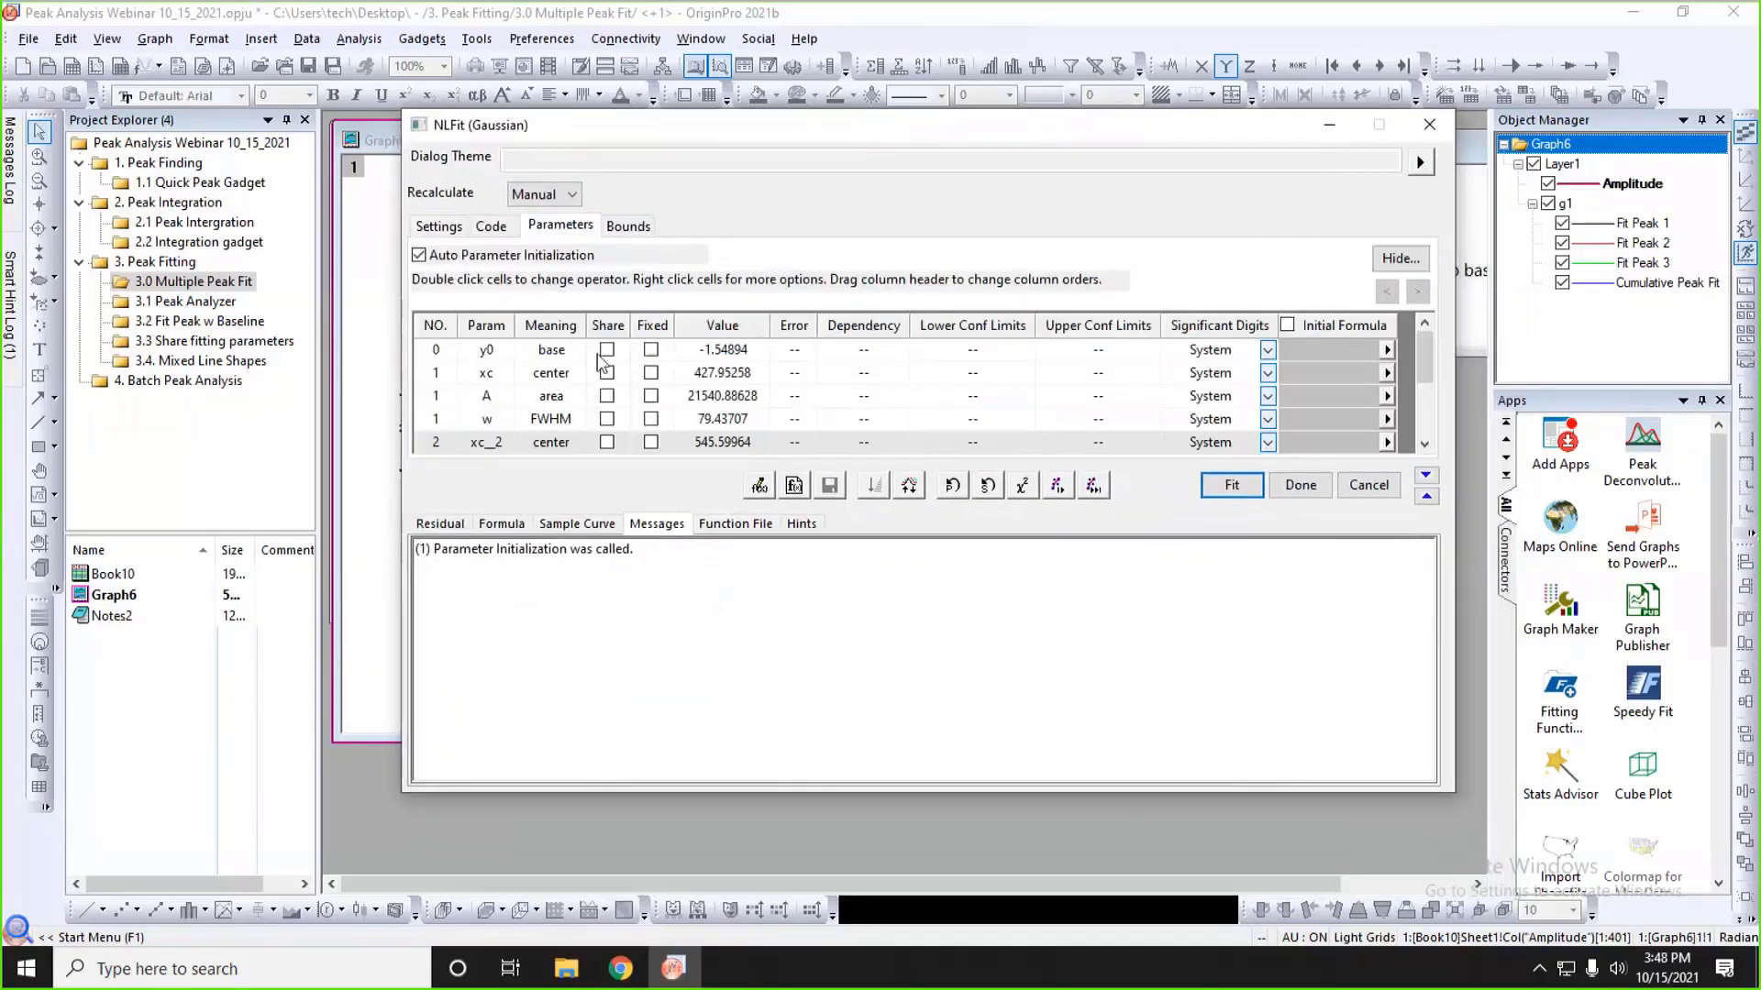
click(1426, 497)
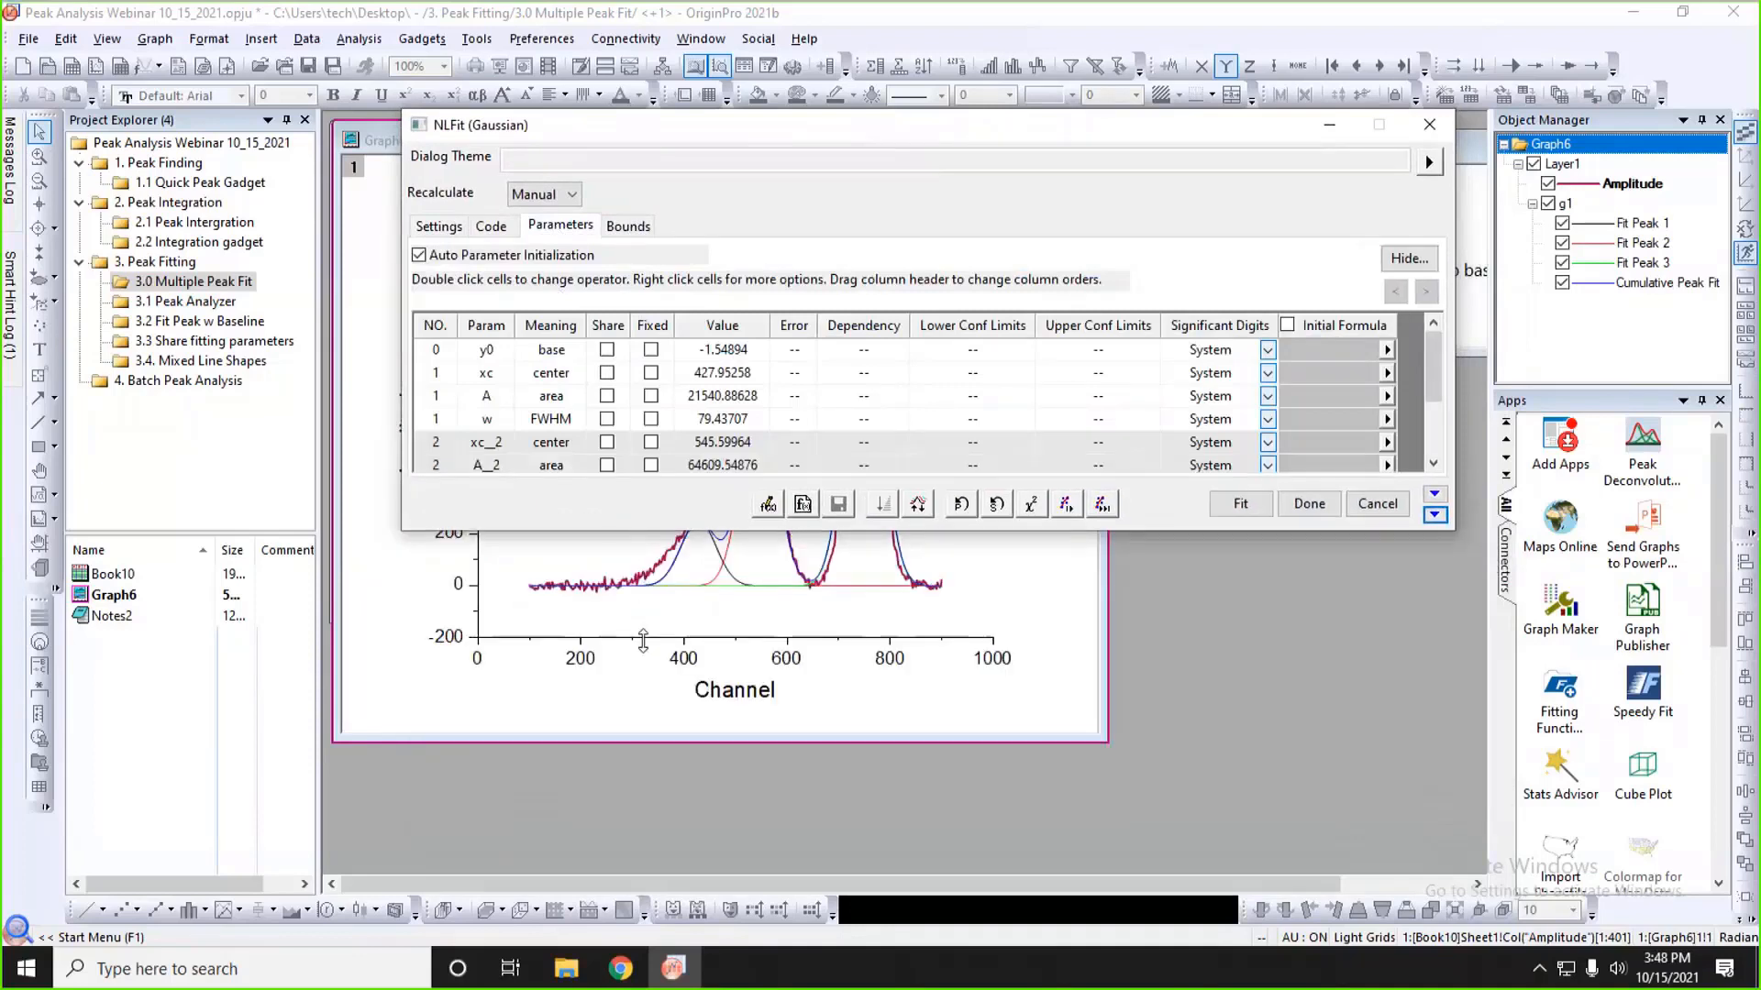
drag(642, 641, 643, 737)
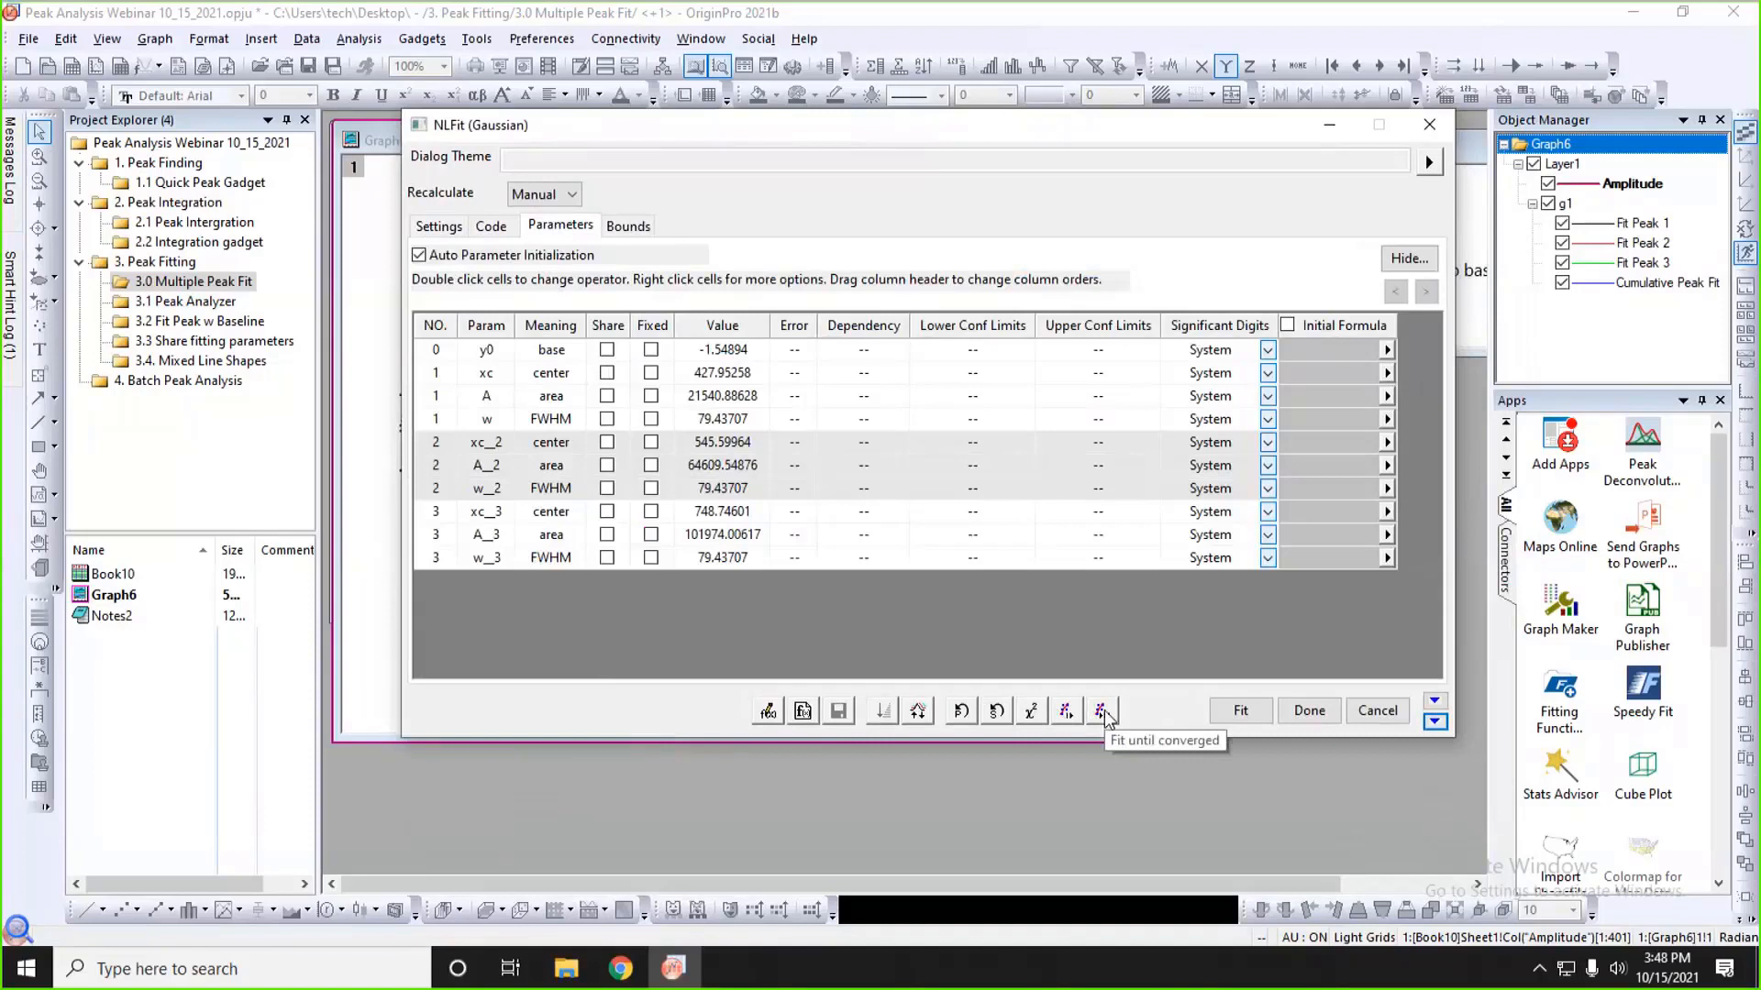
click(1101, 710)
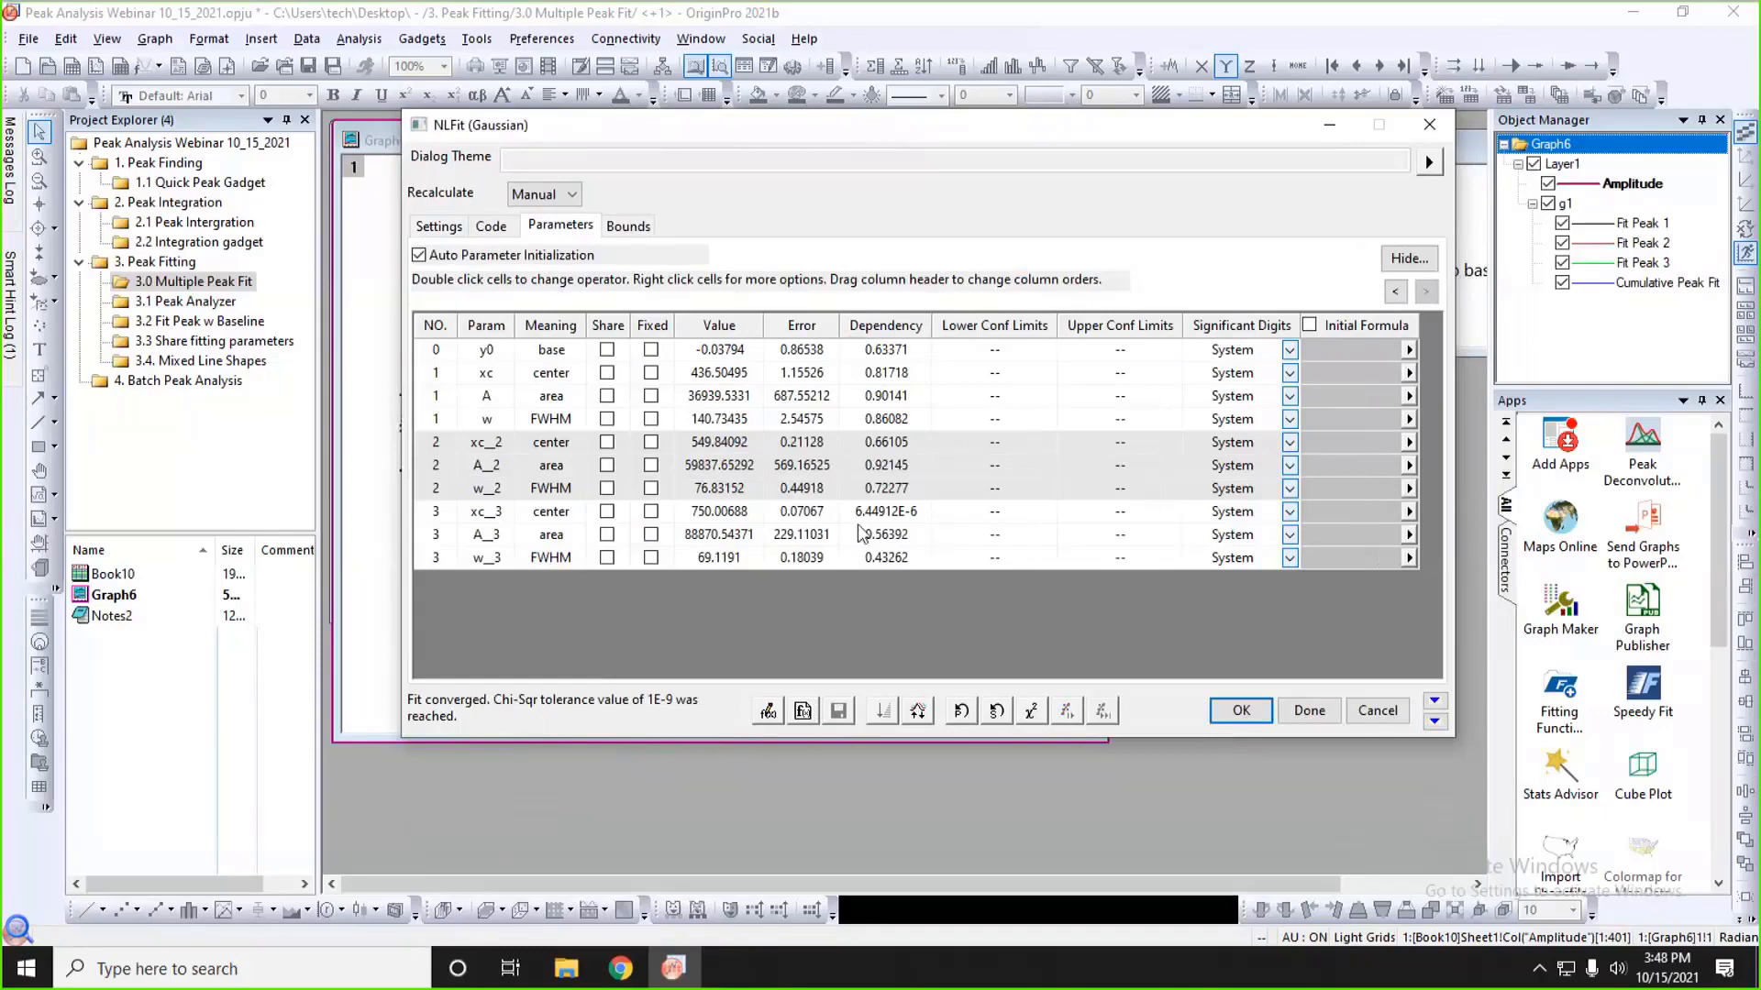
click(1238, 712)
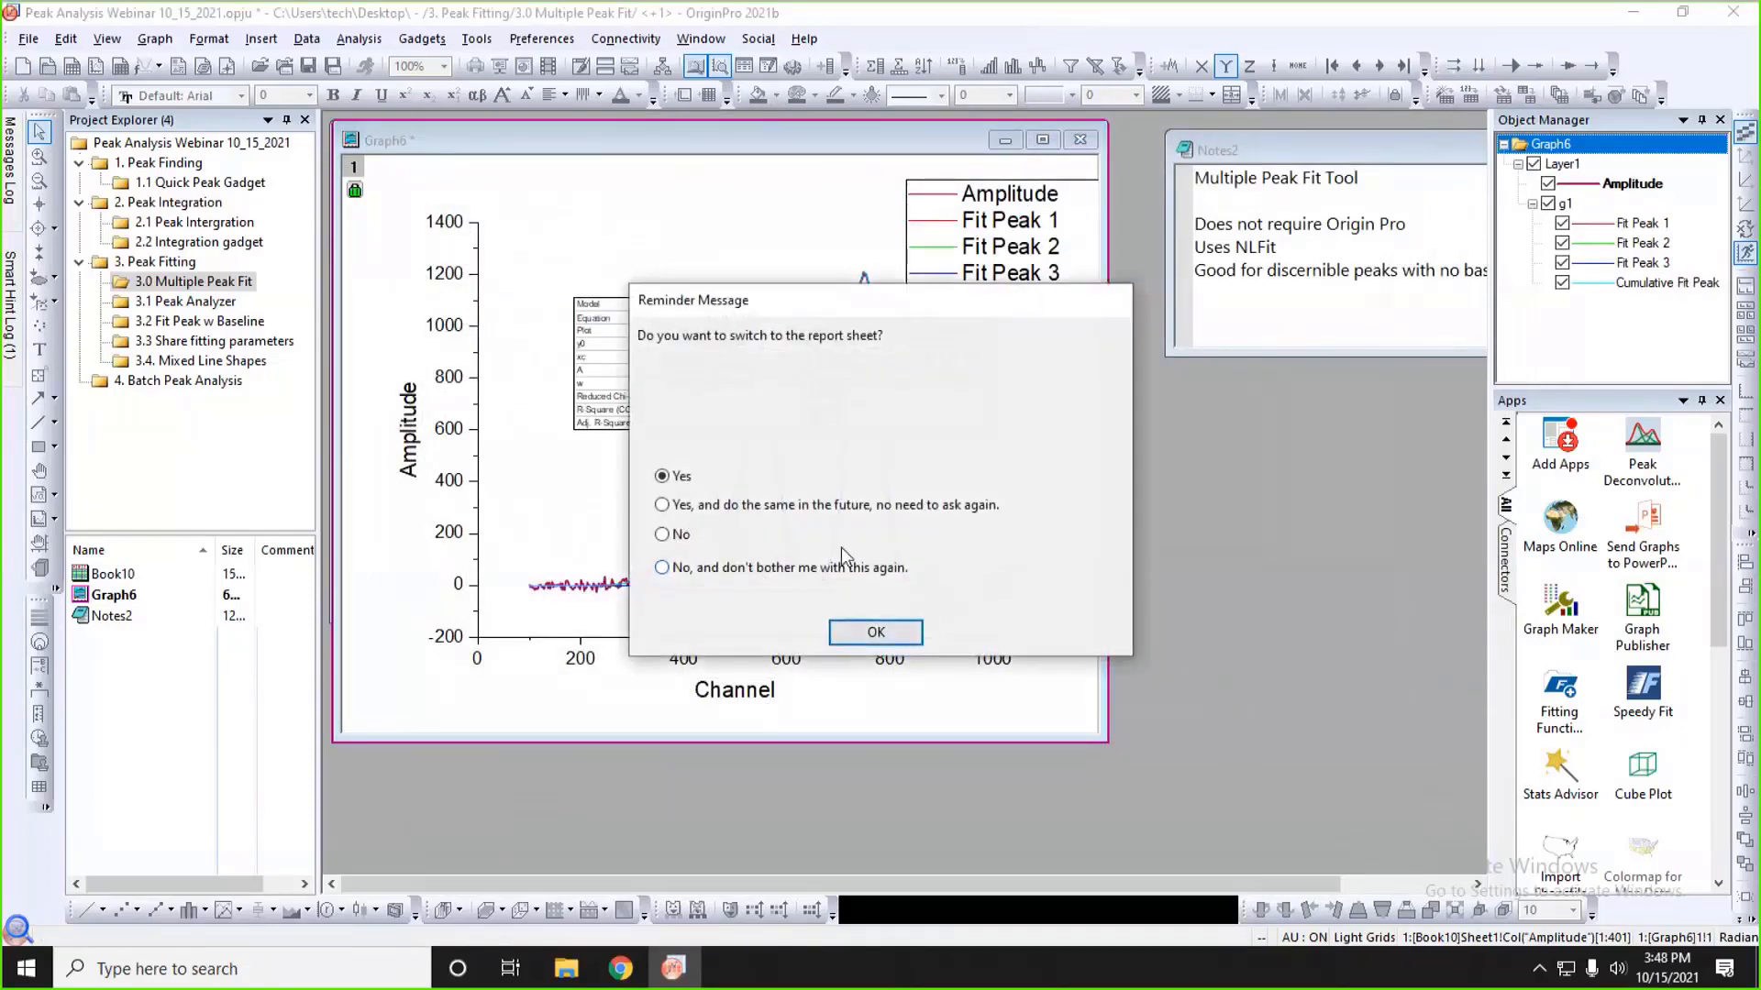
click(864, 633)
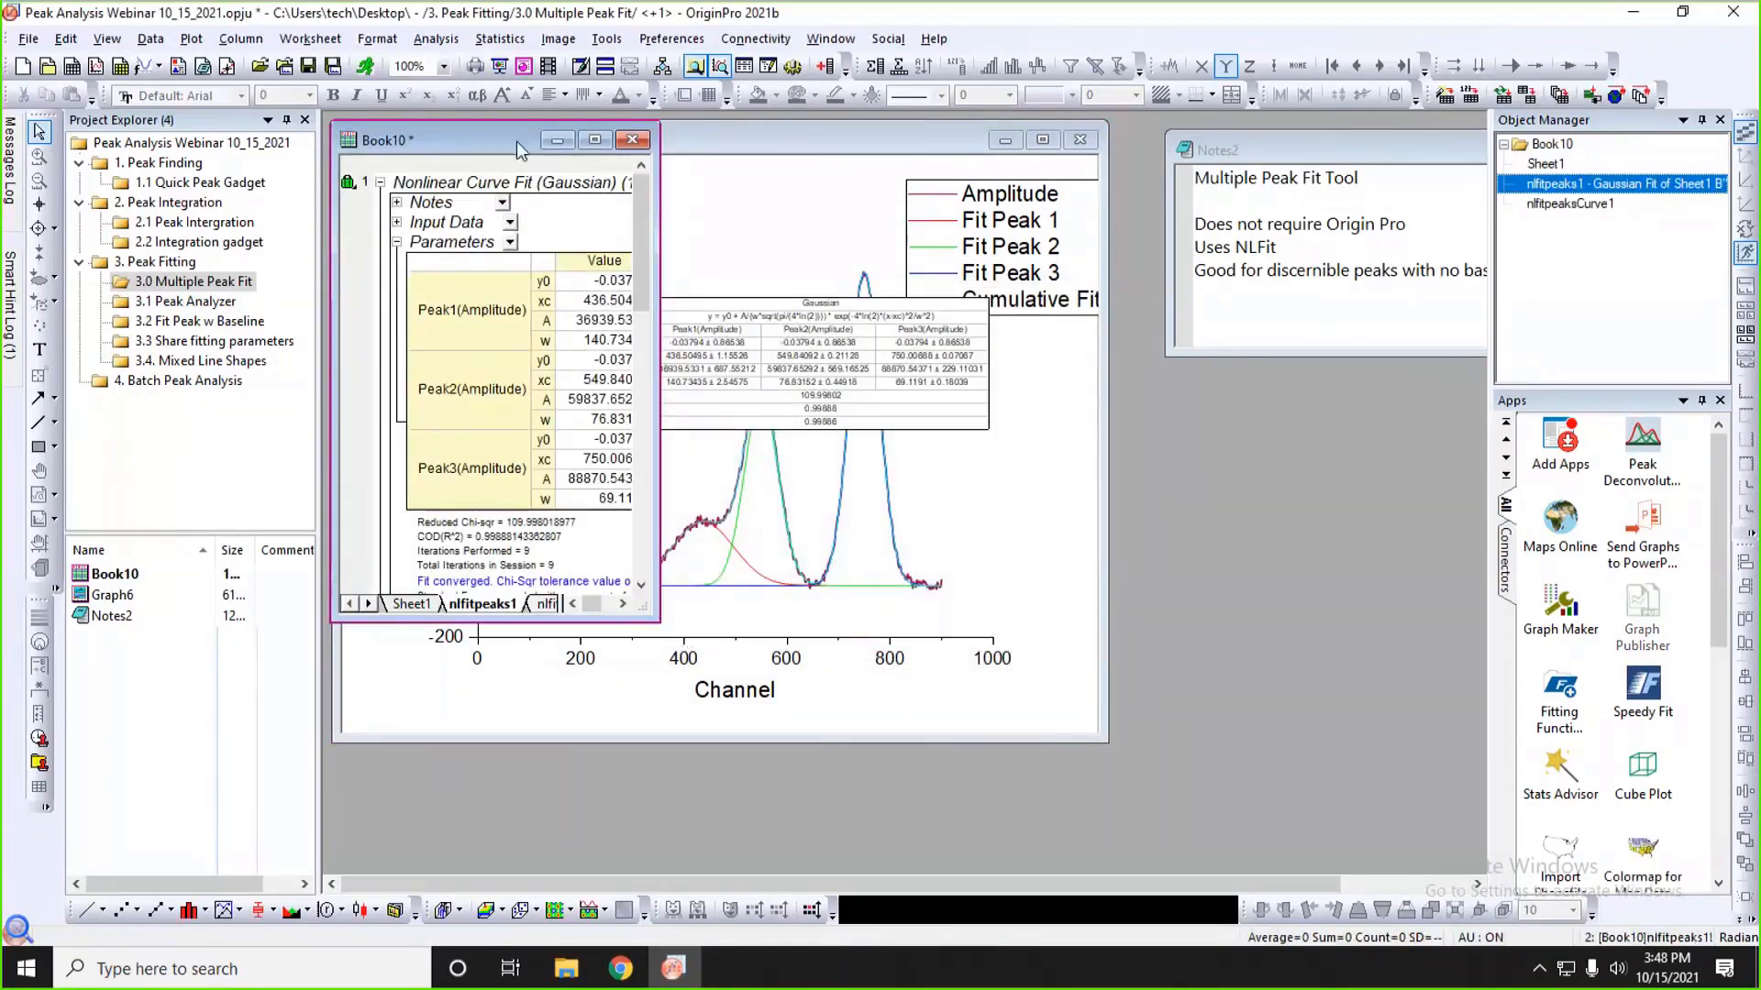
- Move the Book10 report window beside Graph6 and reposition the graph's fit results table clear of the peaks
drag(516, 141, 1290, 183)
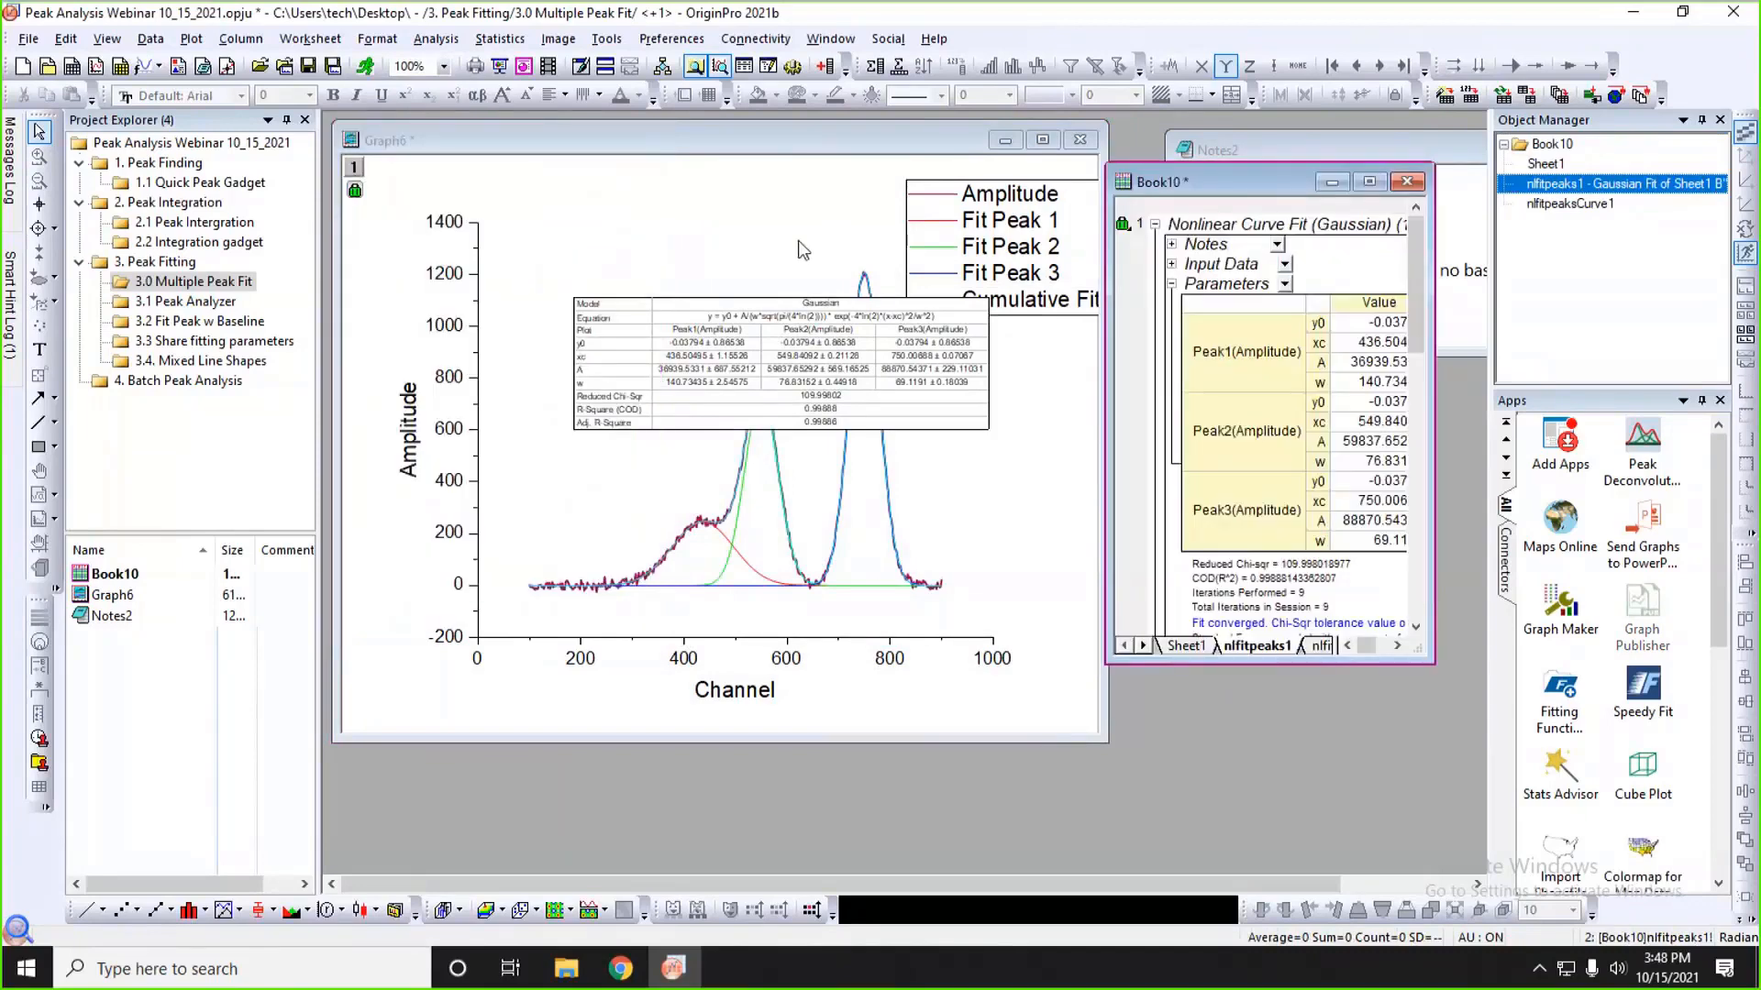
click(801, 345)
drag(801, 346, 707, 205)
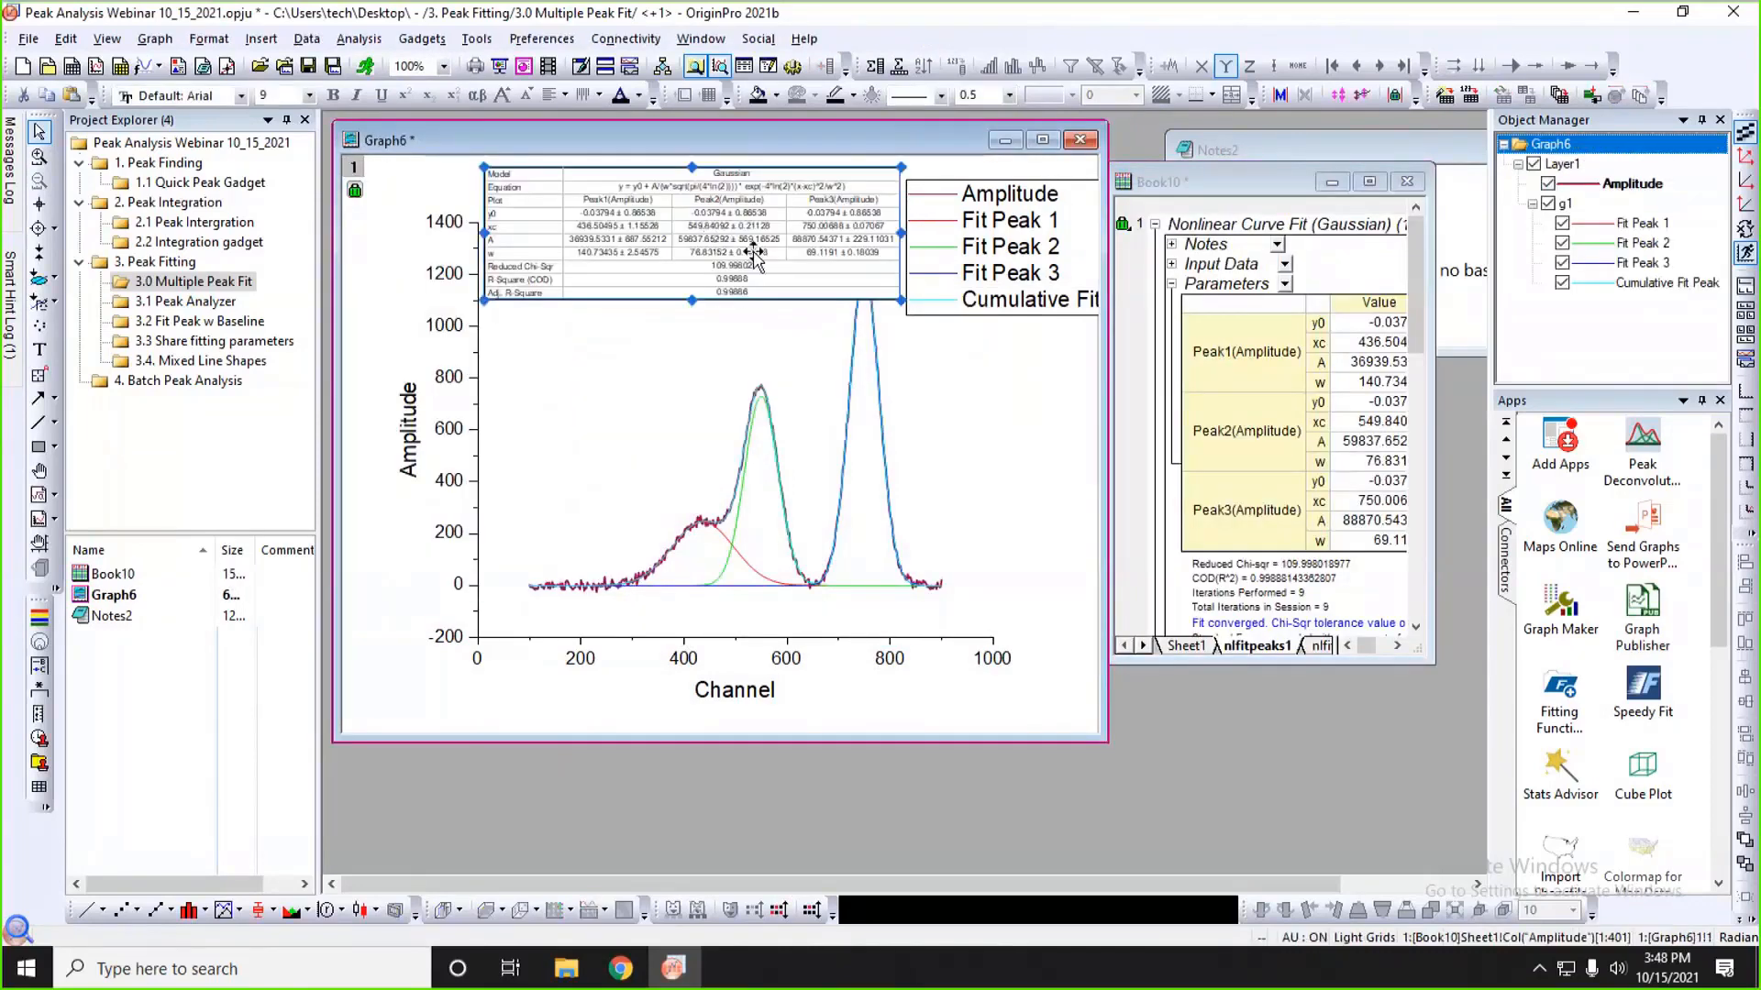
click(717, 334)
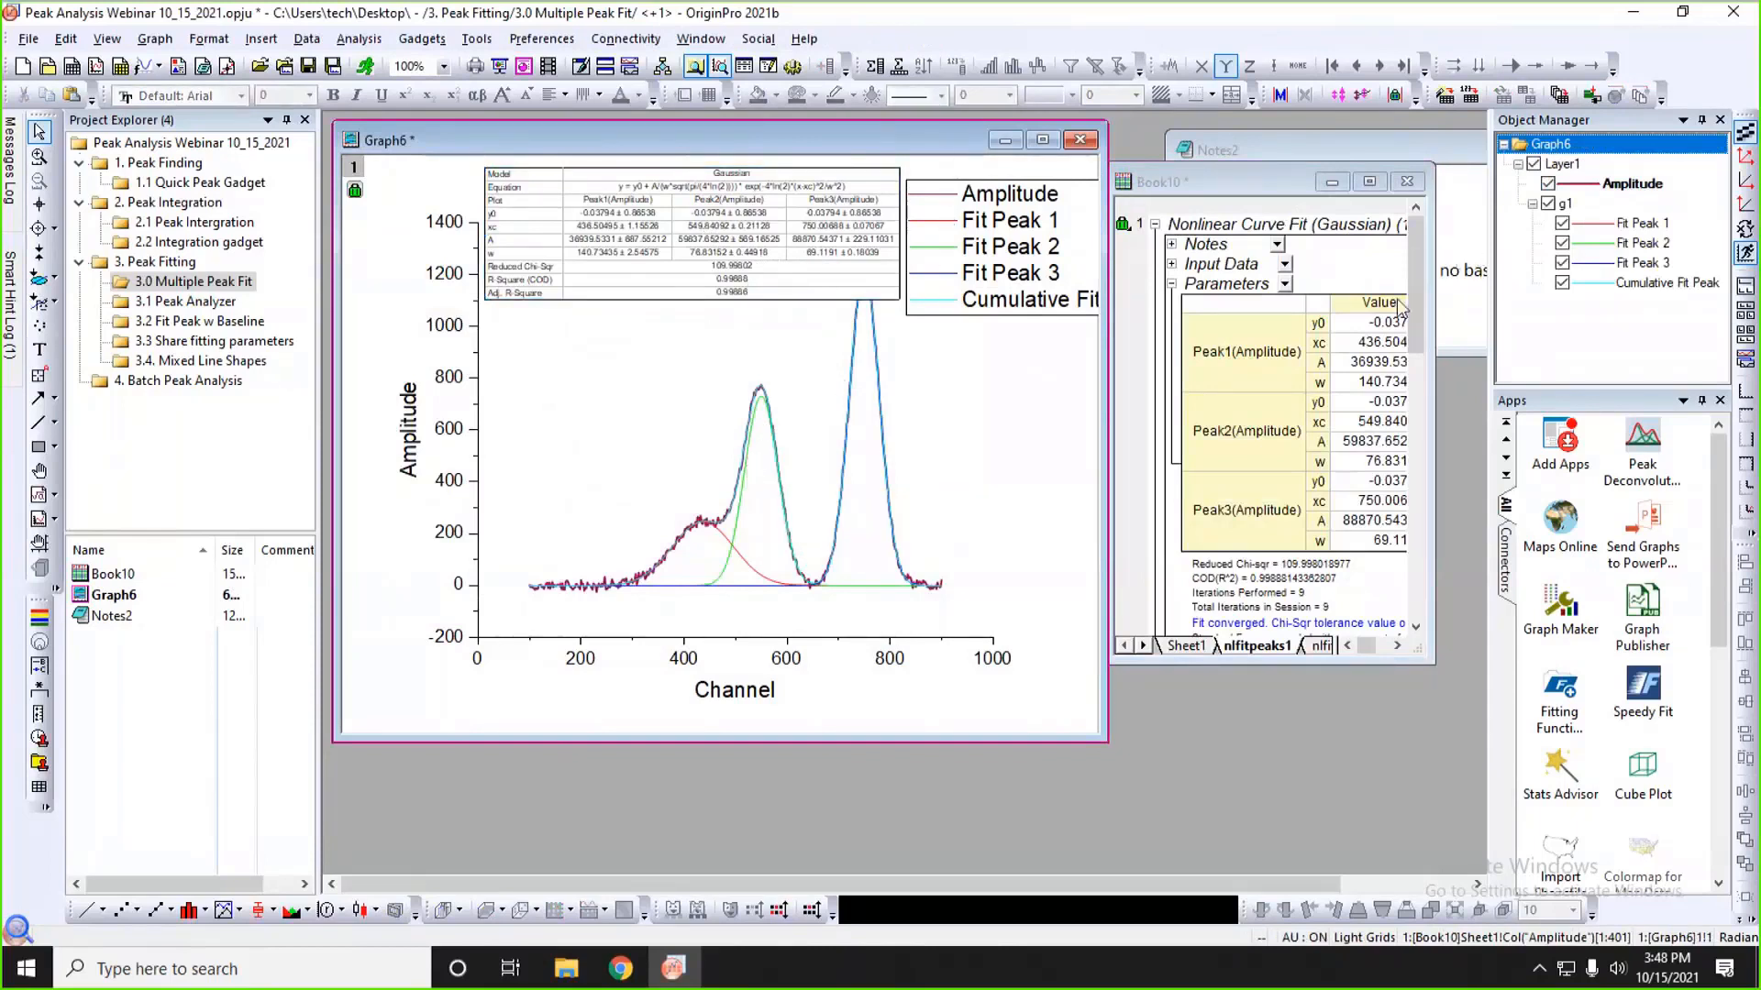
drag(823, 200, 756, 190)
click(1068, 426)
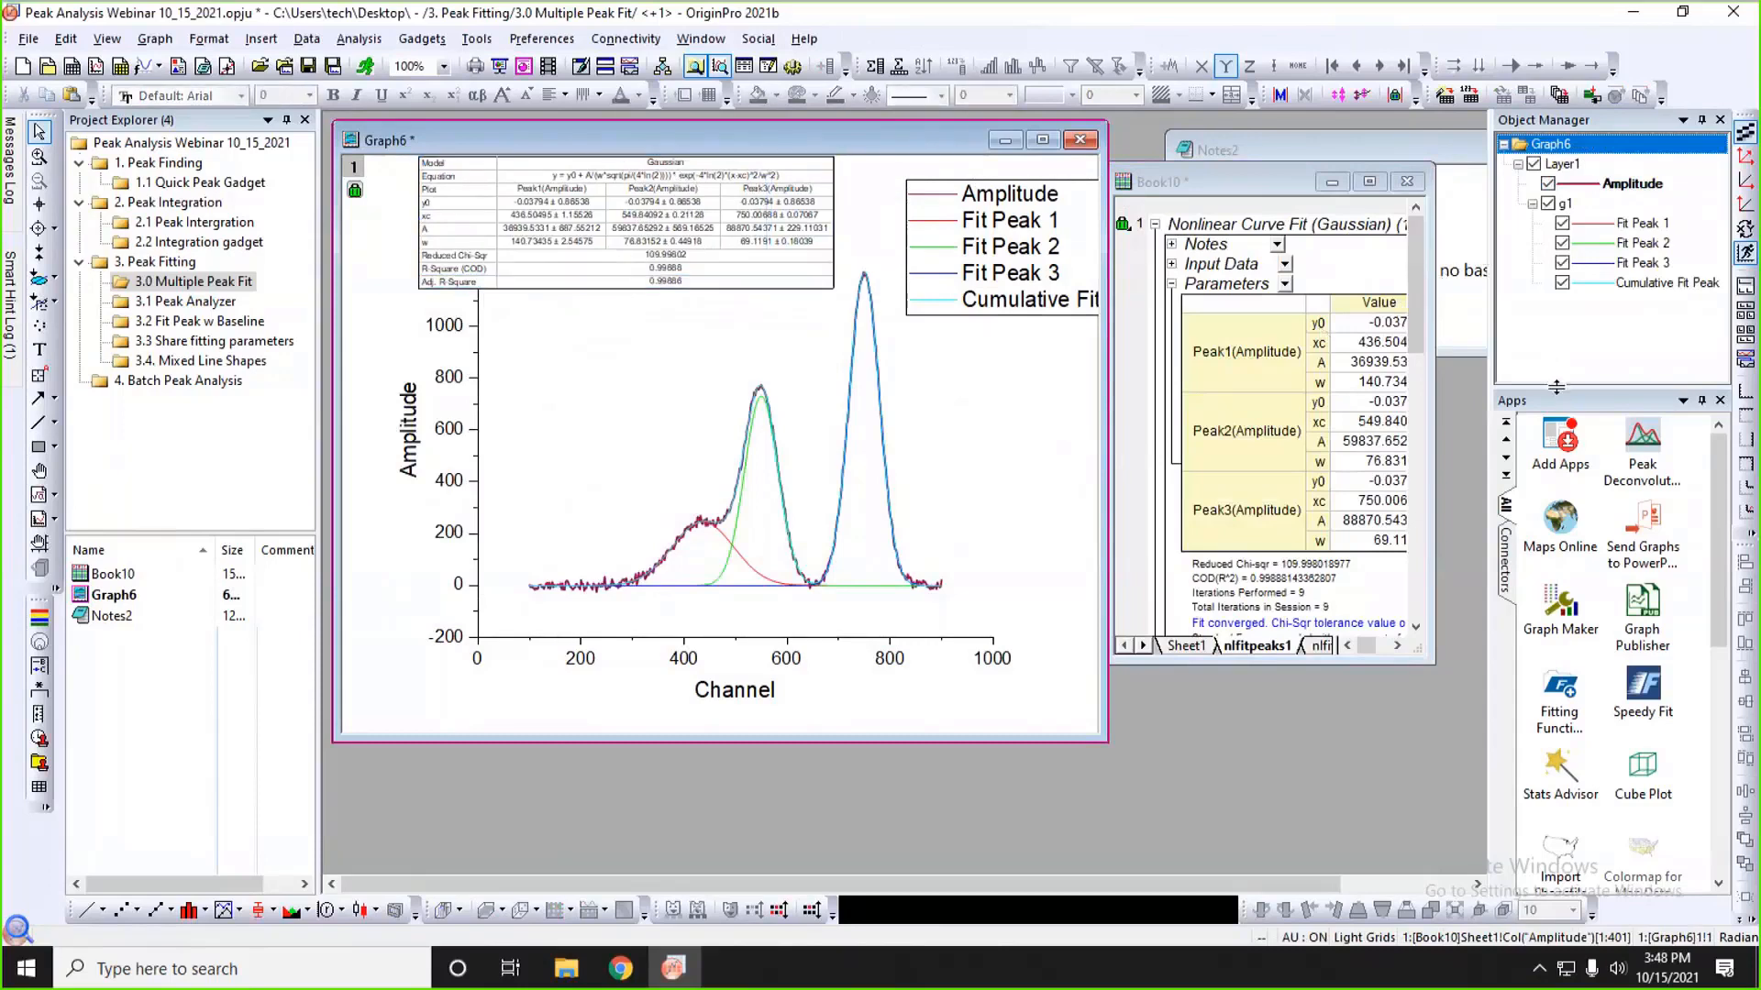
- Enlarge the Object Manager and hide Amplitude, Fit Peak 1, Fit Peak 2 and Fit Peak 3, leaving only the Cumulative Fit Peak
drag(1556, 387, 1550, 490)
drag(1491, 346, 1331, 339)
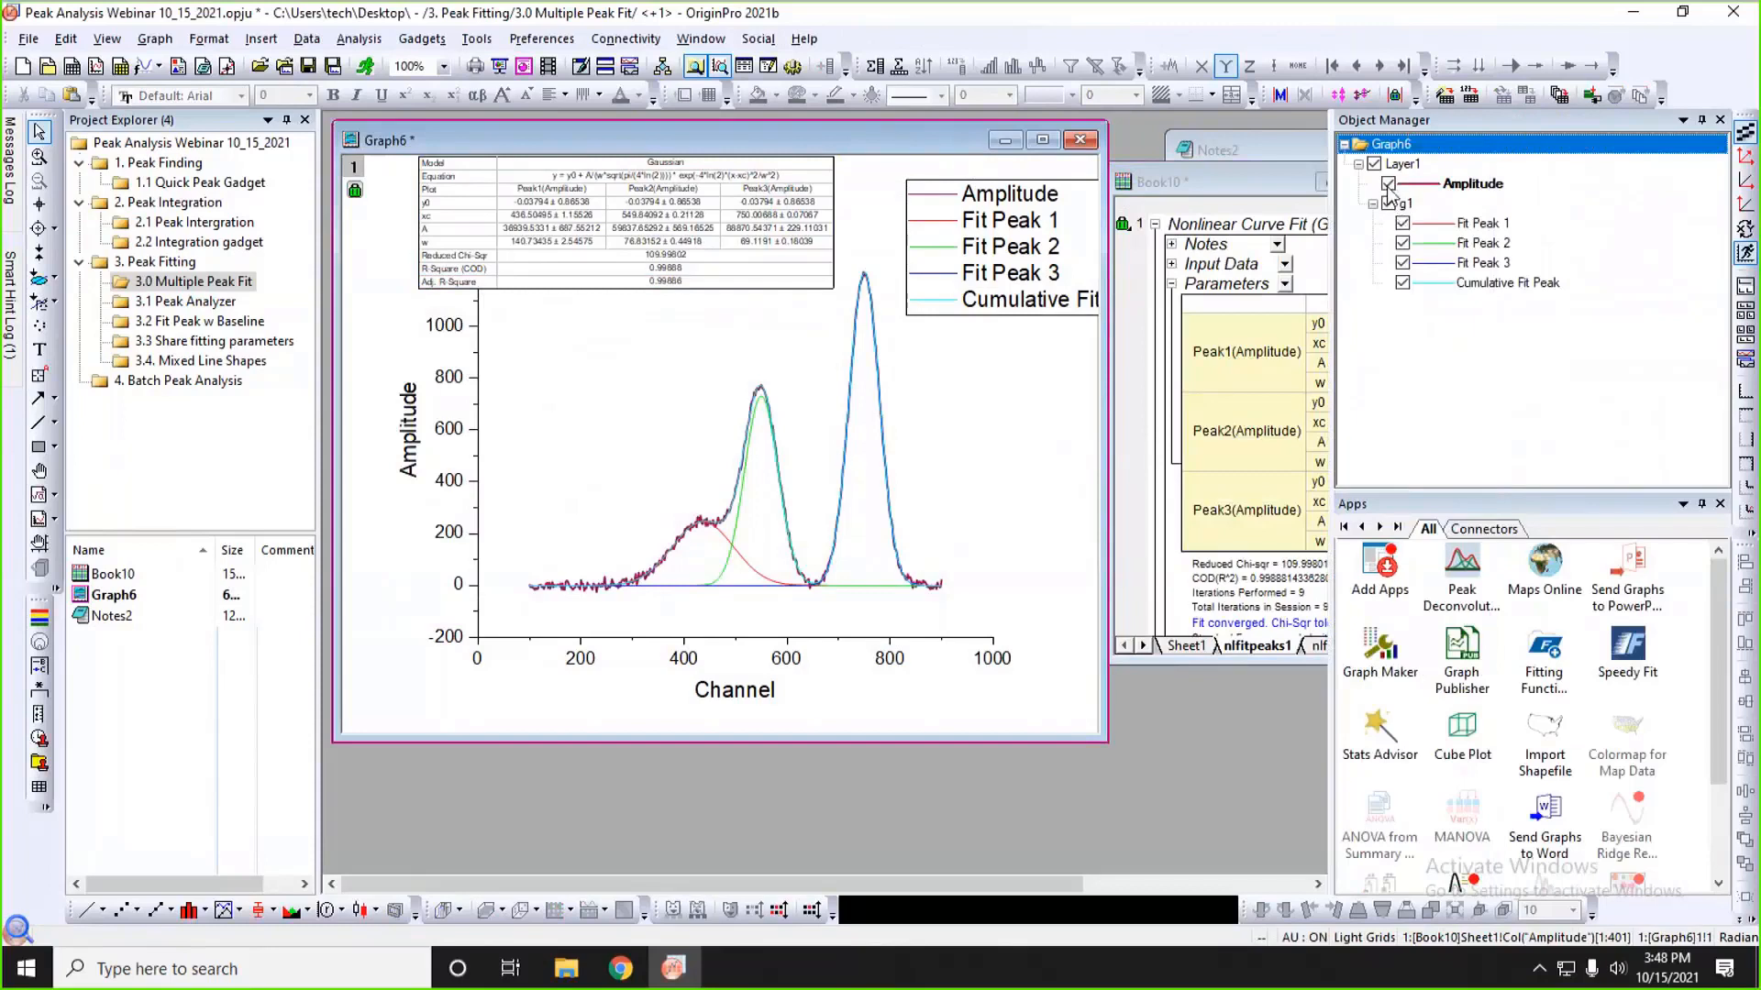
click(1387, 185)
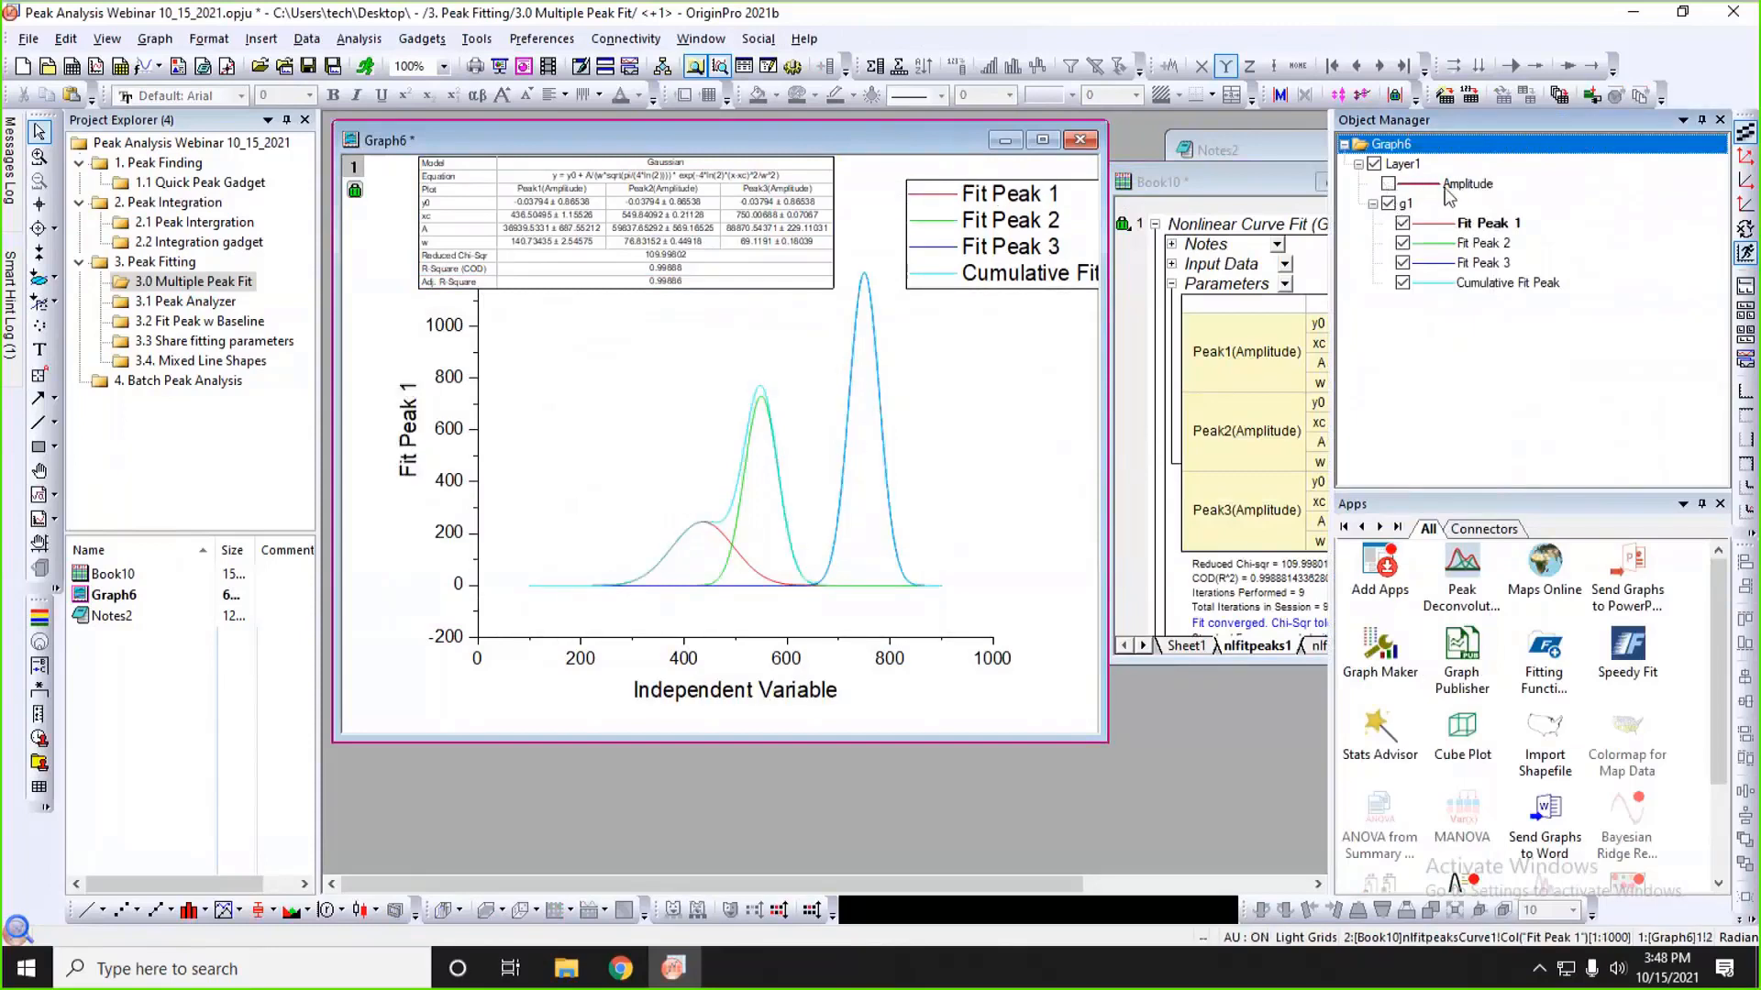
click(1402, 263)
click(1402, 243)
click(1403, 223)
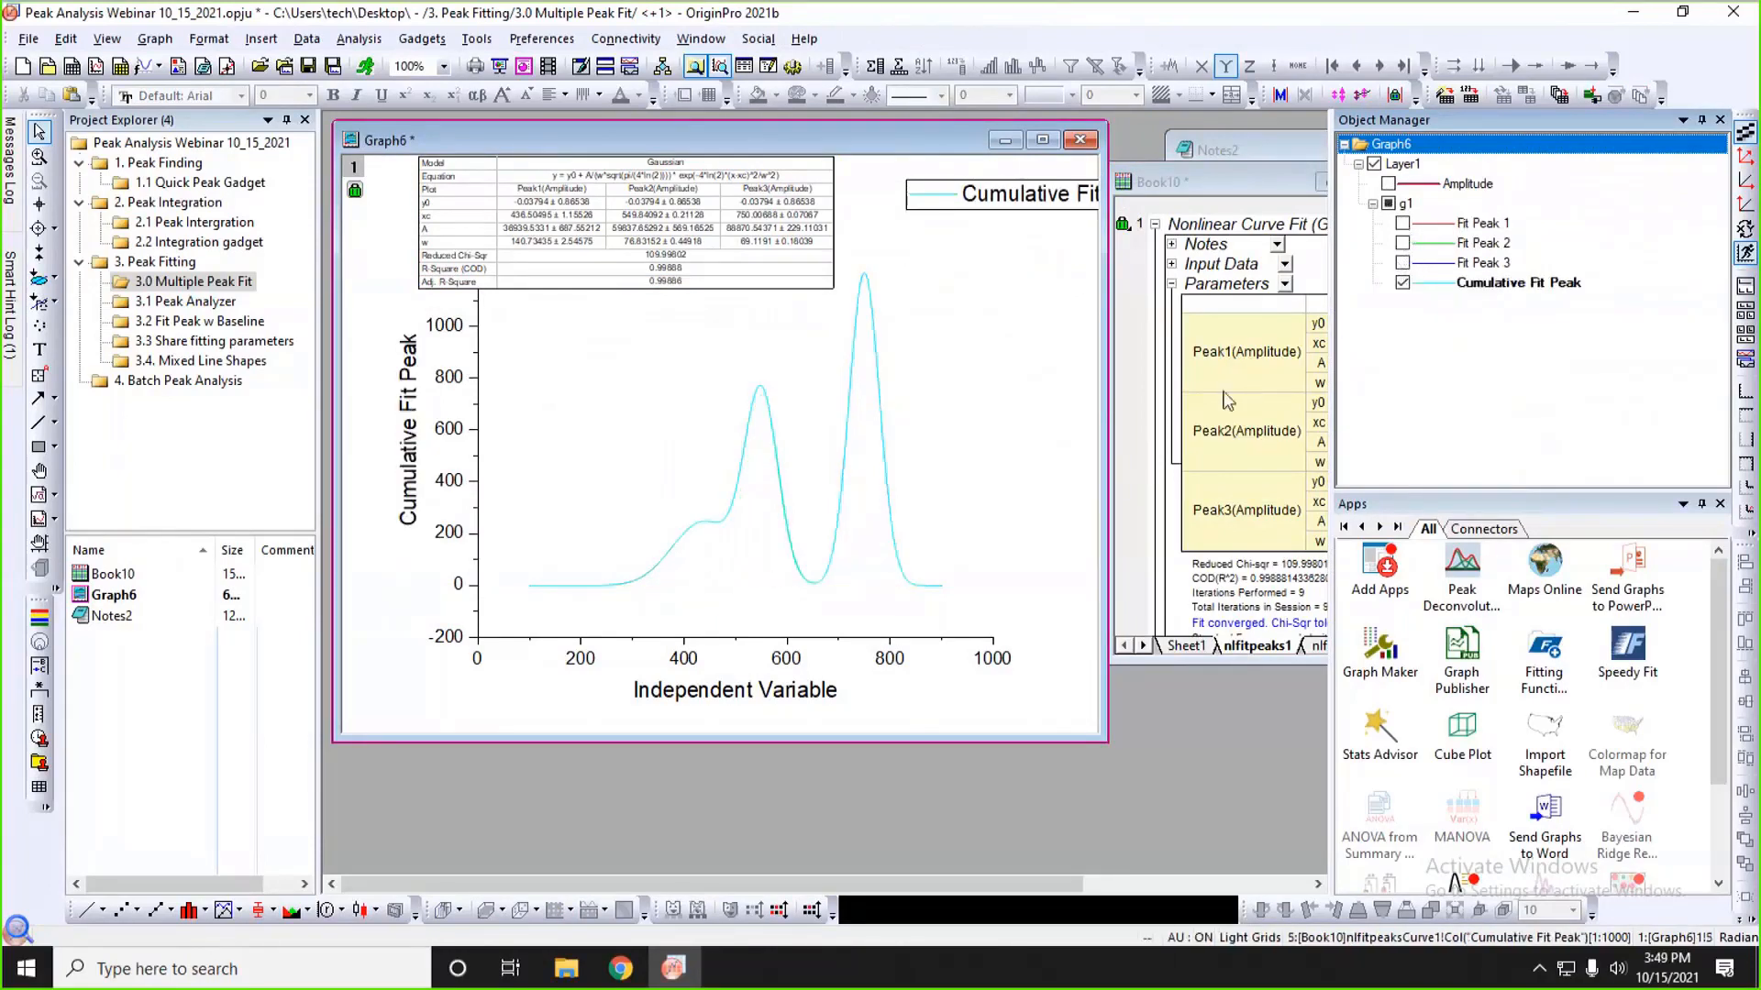
- Hide the Cumulative Fit Peak and show Fit Peak 3, Fit Peak 2 and Fit Peak 1 one at a time, hiding each again
click(1404, 282)
click(1403, 263)
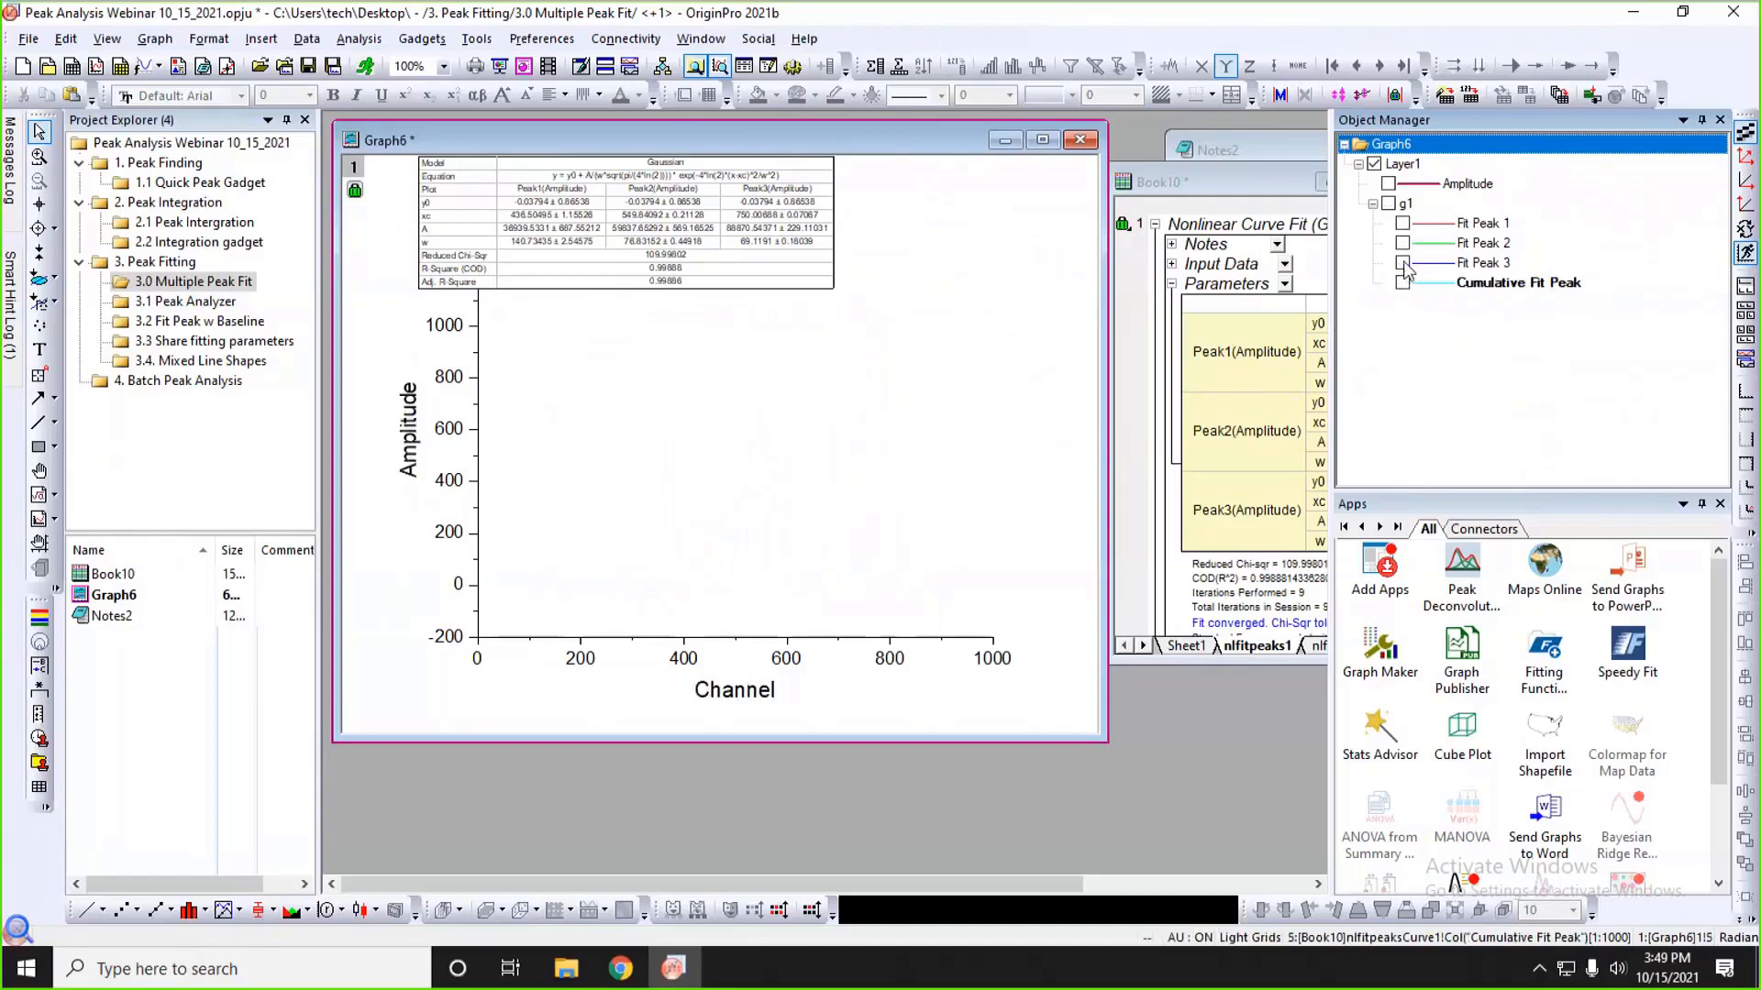
click(1404, 263)
click(1402, 243)
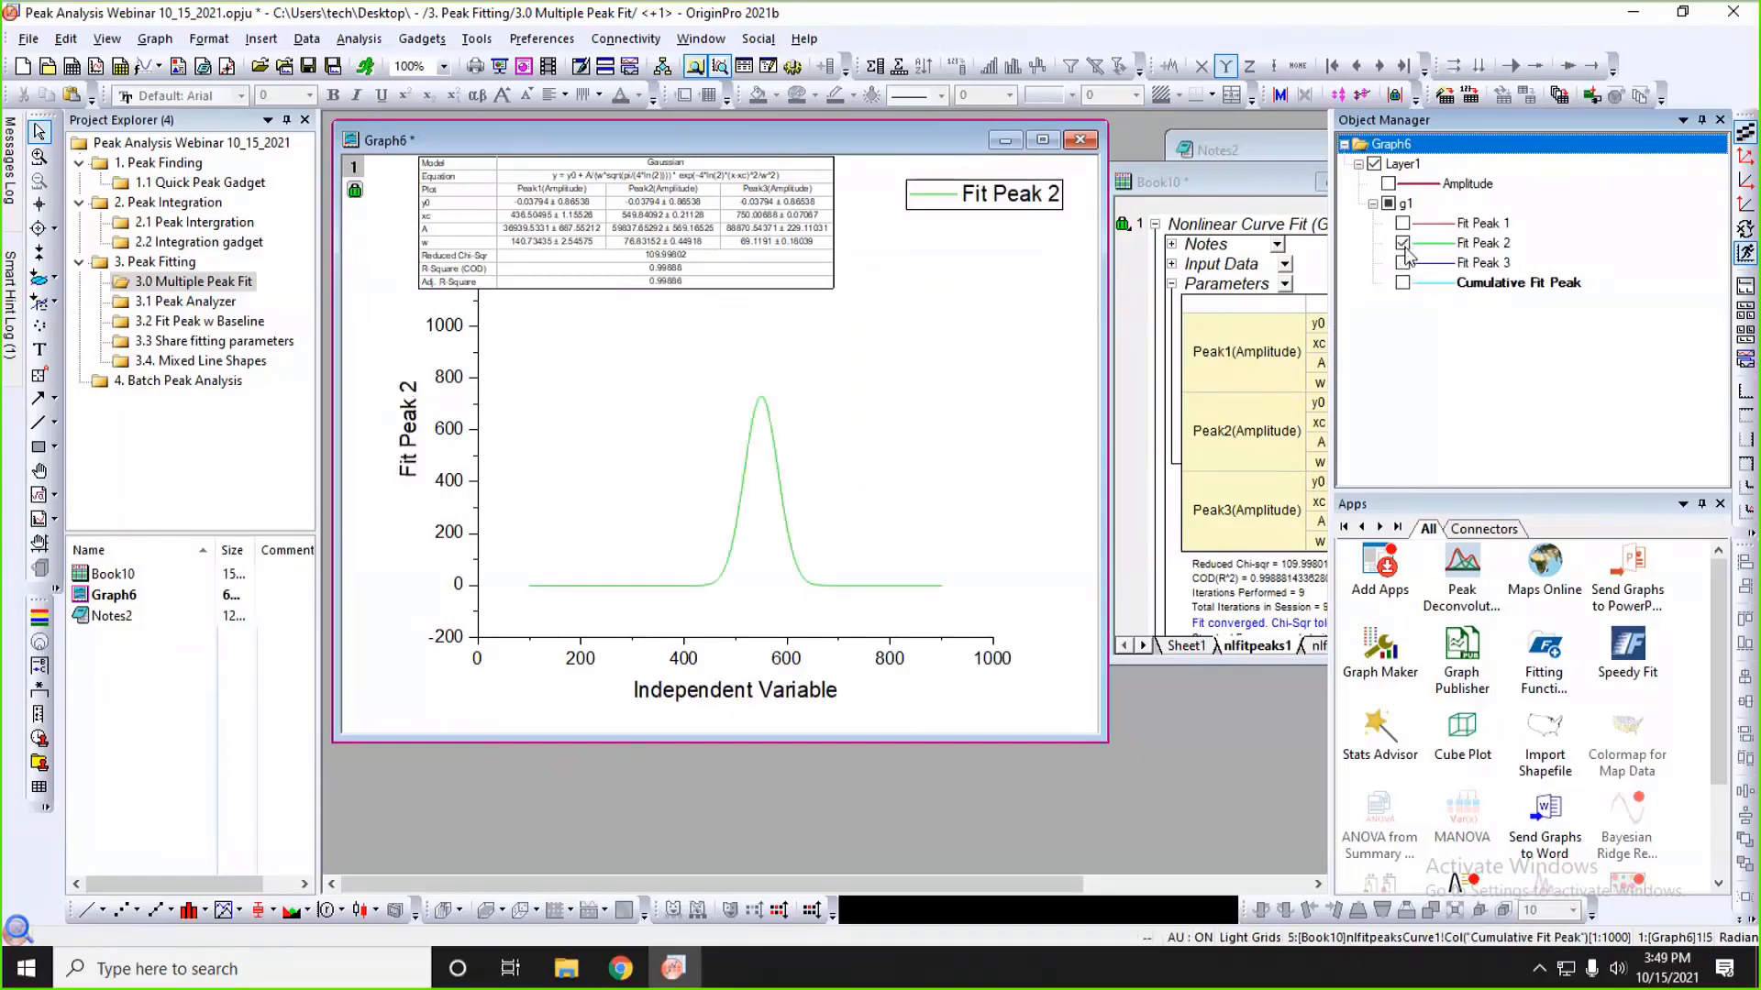
click(1403, 243)
click(1402, 223)
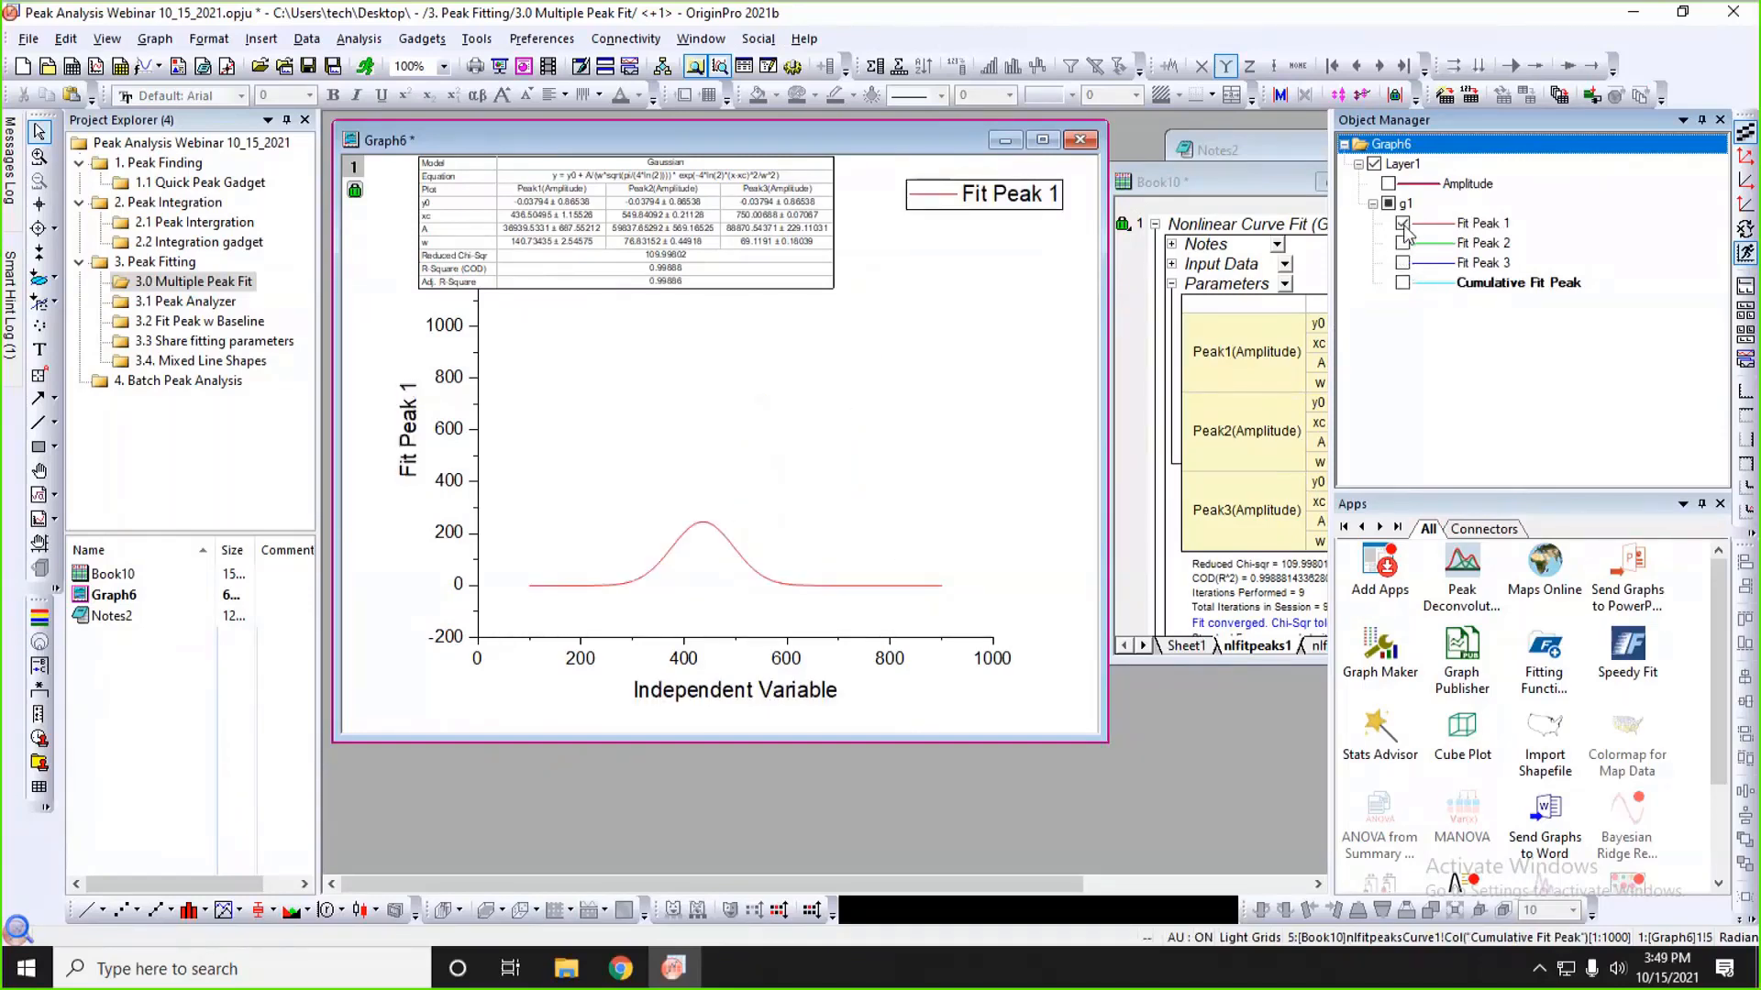
click(1403, 223)
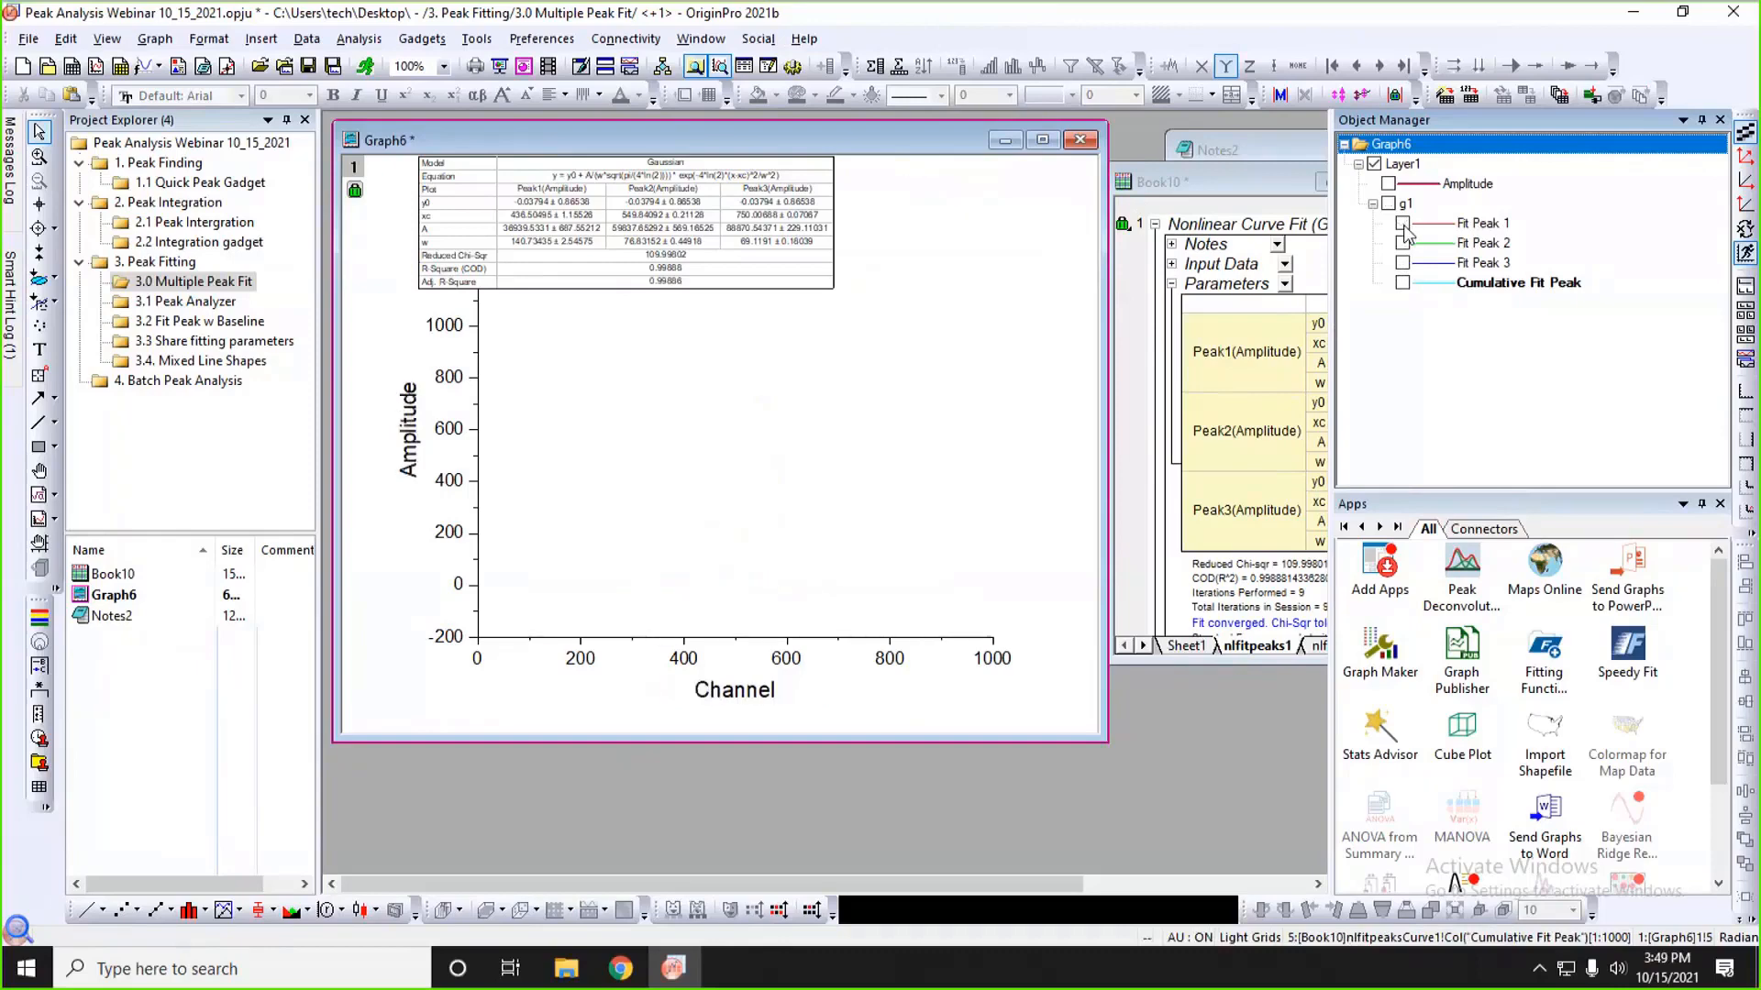
- Move and enlarge the Book10 report window, and examine the Parameters, Statistics, Summary and ANOVA tables of the Gaussian fit
click(1211, 188)
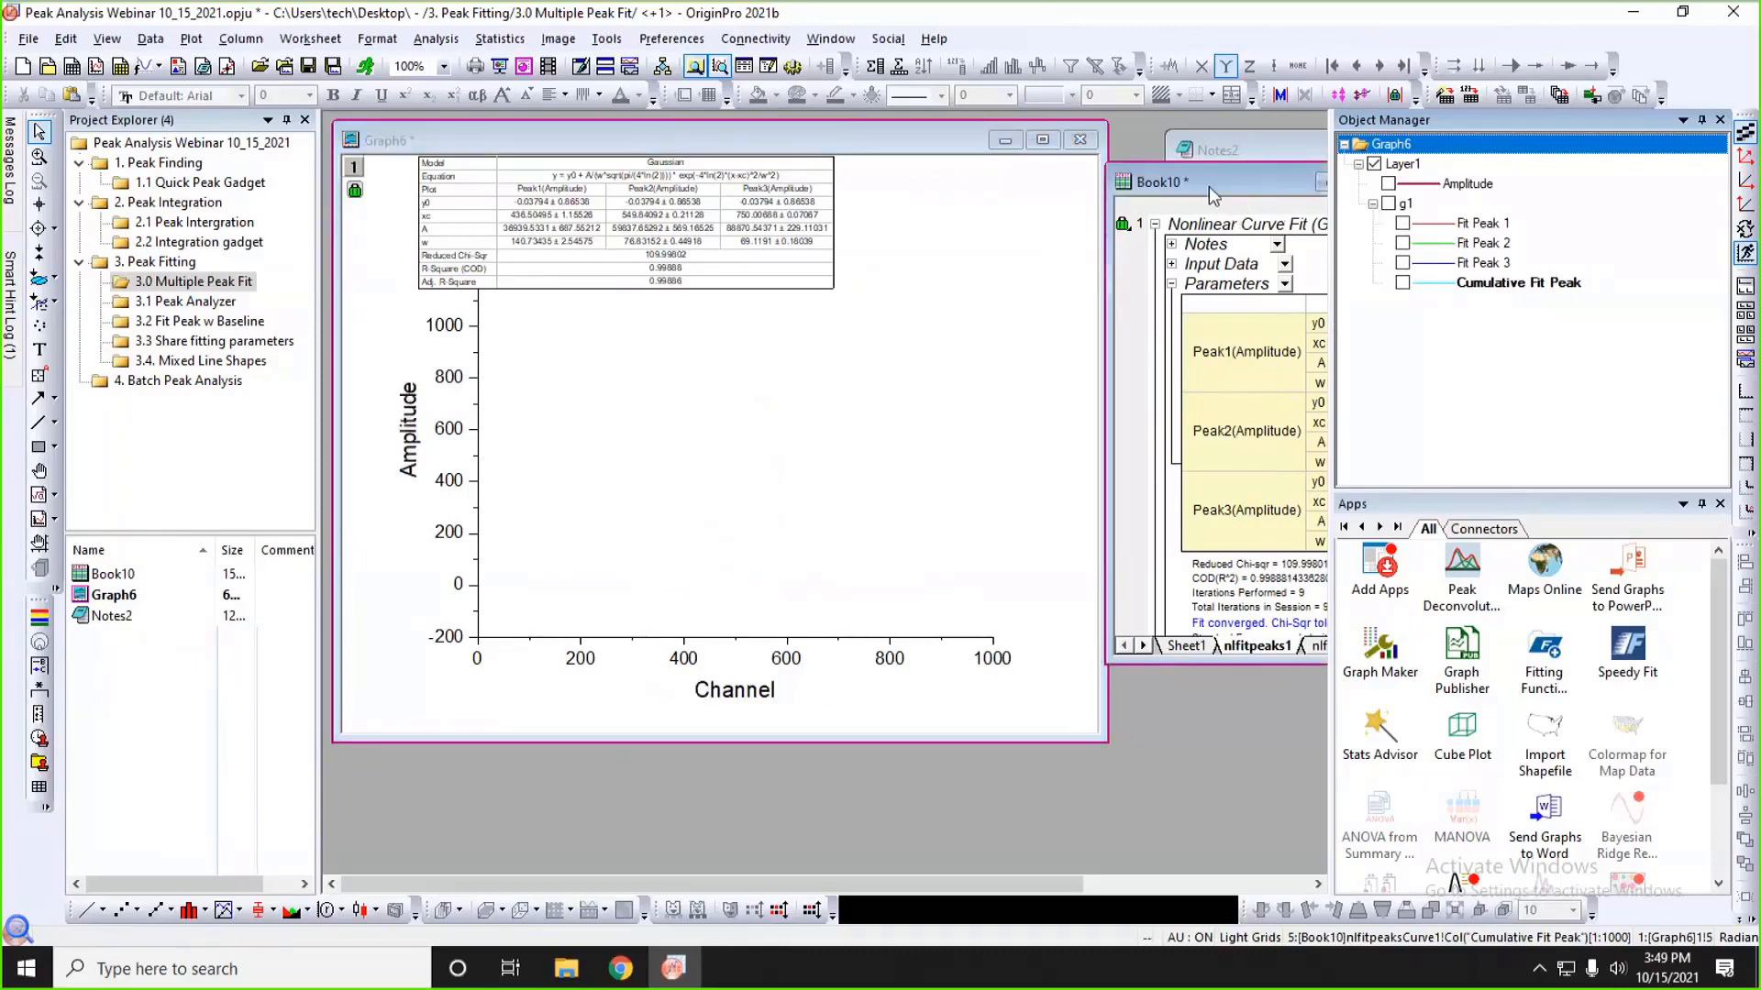
drag(1208, 185, 557, 164)
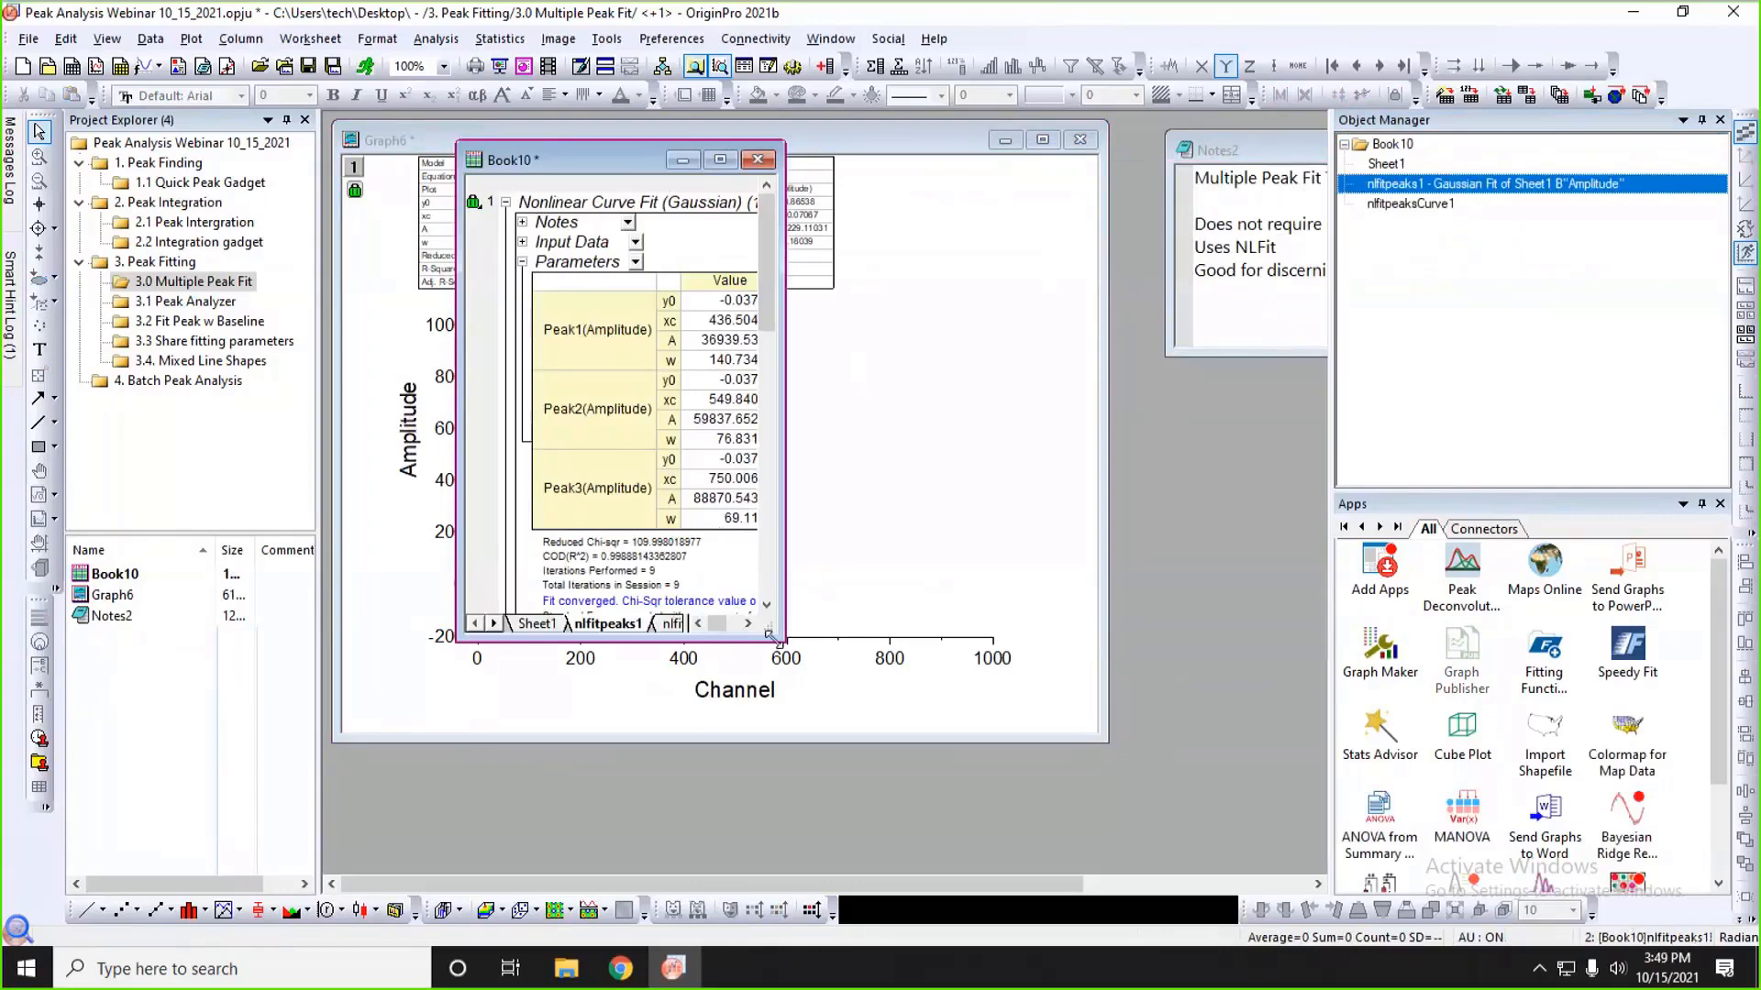
drag(771, 636, 1269, 860)
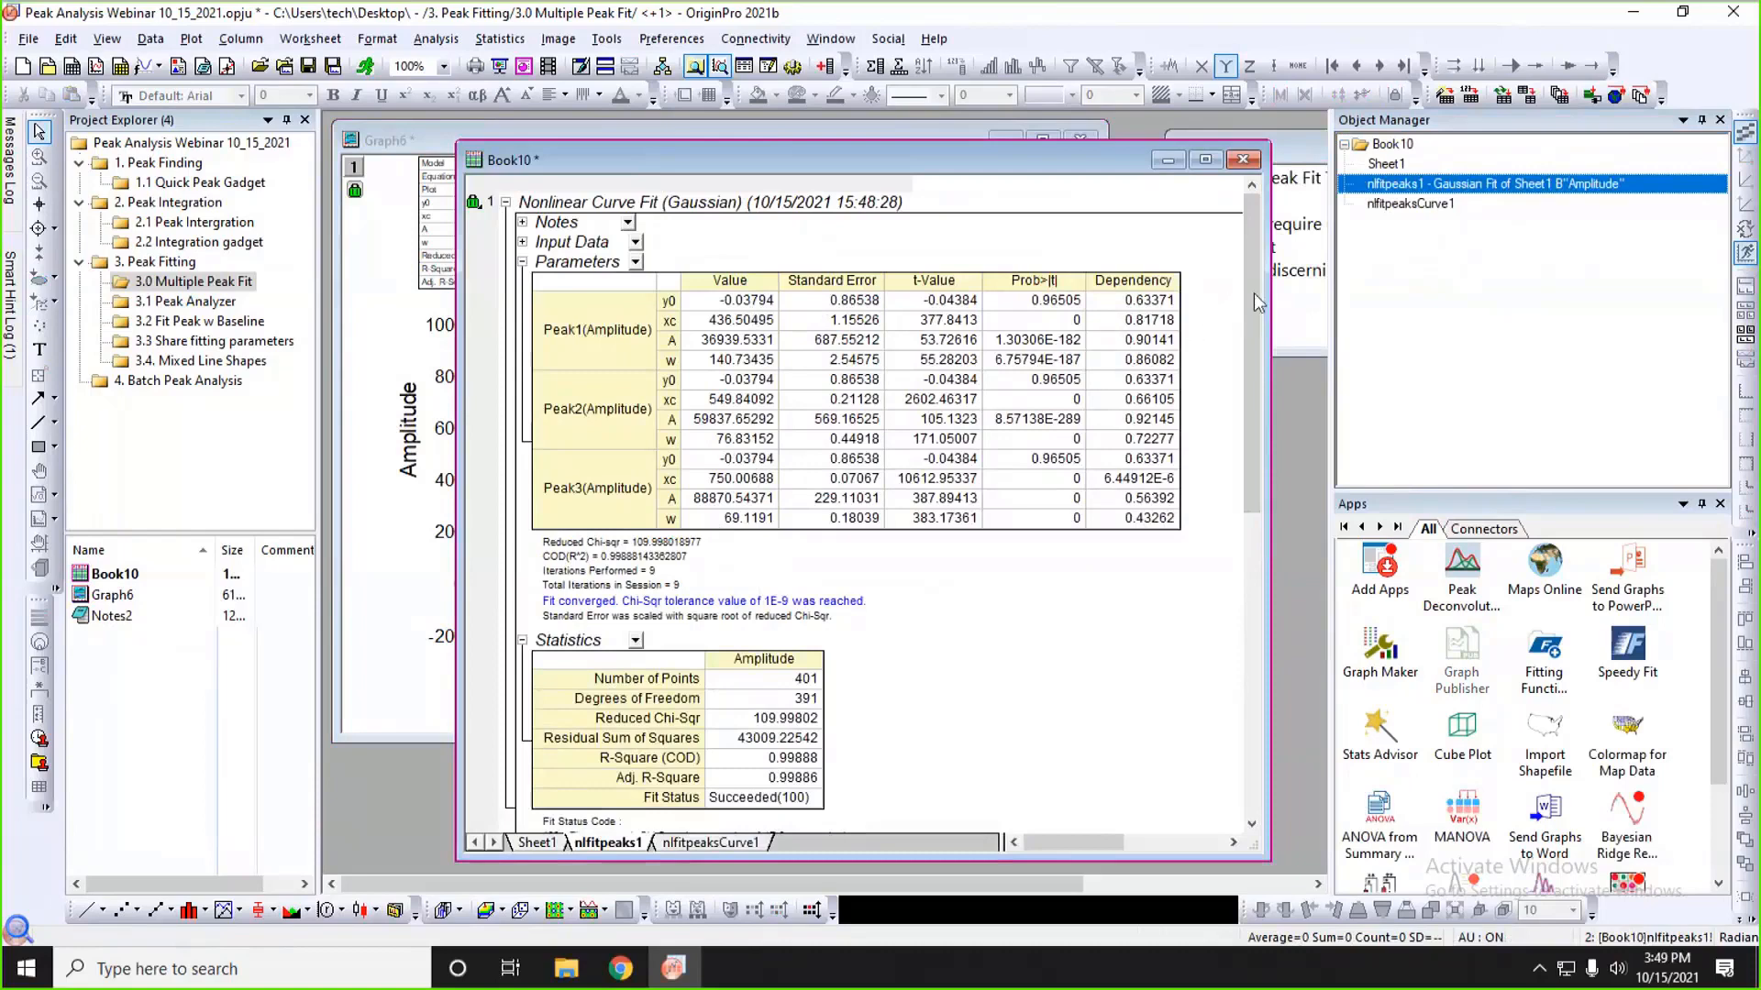
drag(1253, 294, 1260, 511)
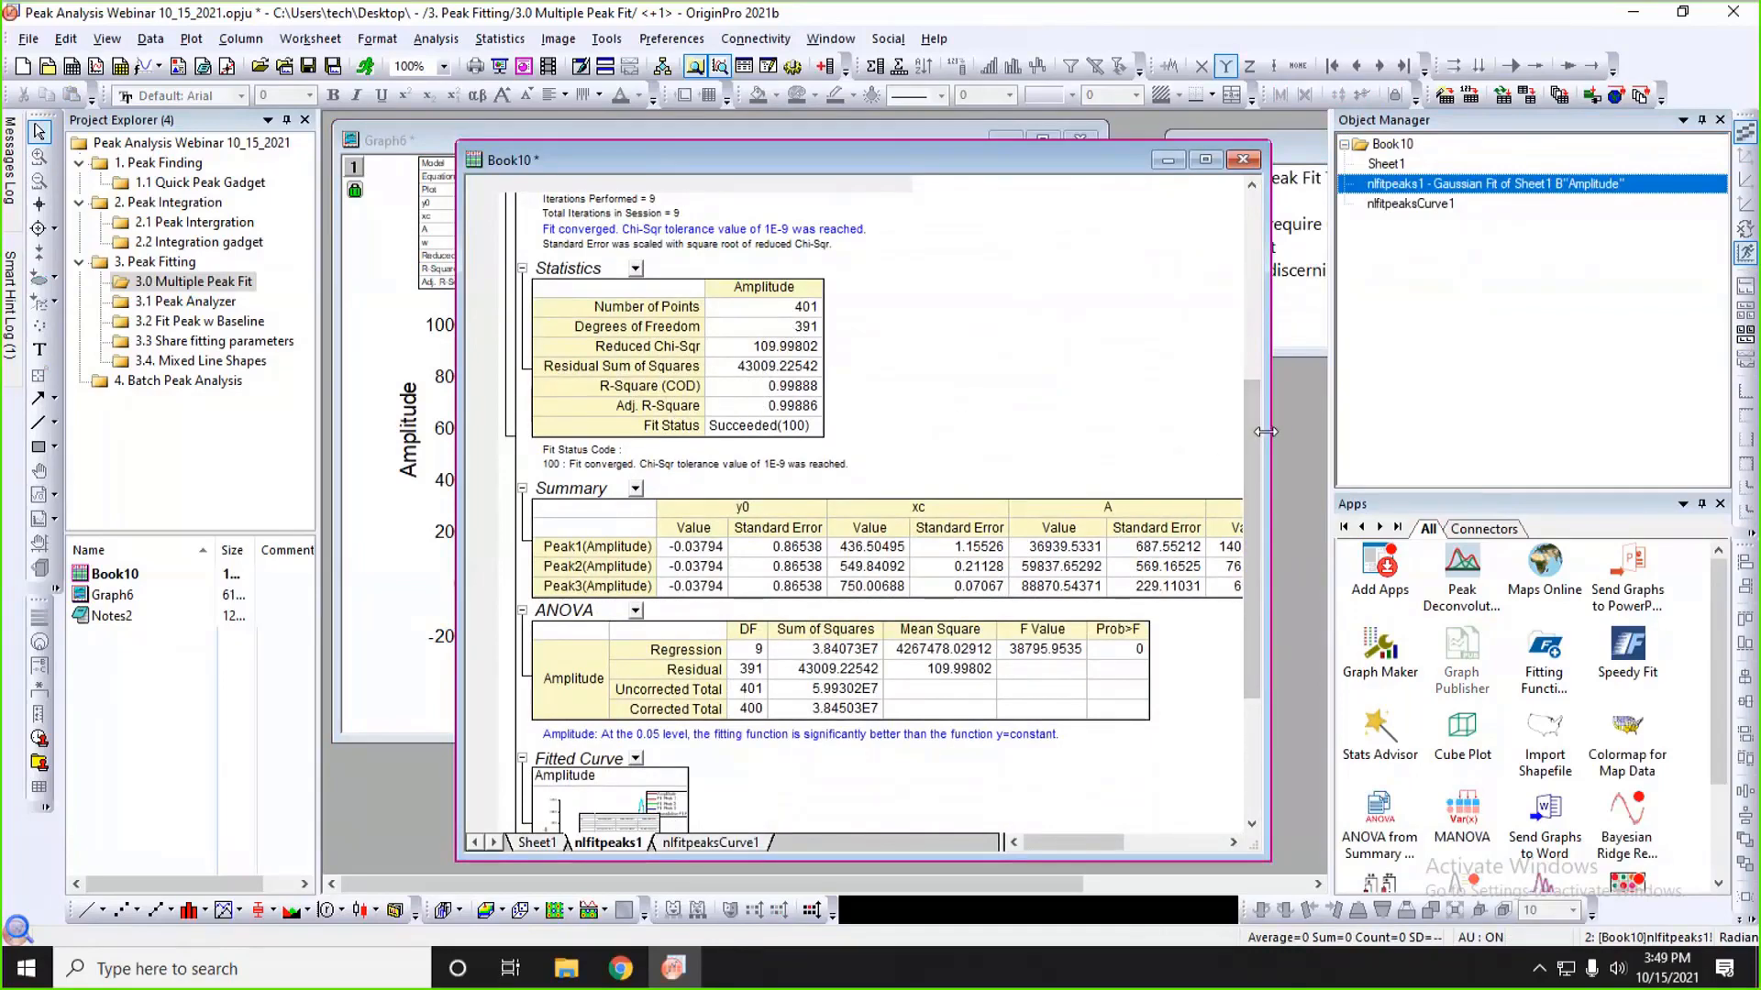
- Widen the Book10 report window, highlight the ANOVA values for review, and shift and shrink the window to uncover Graph6's fit results table
drag(1265, 432, 1281, 492)
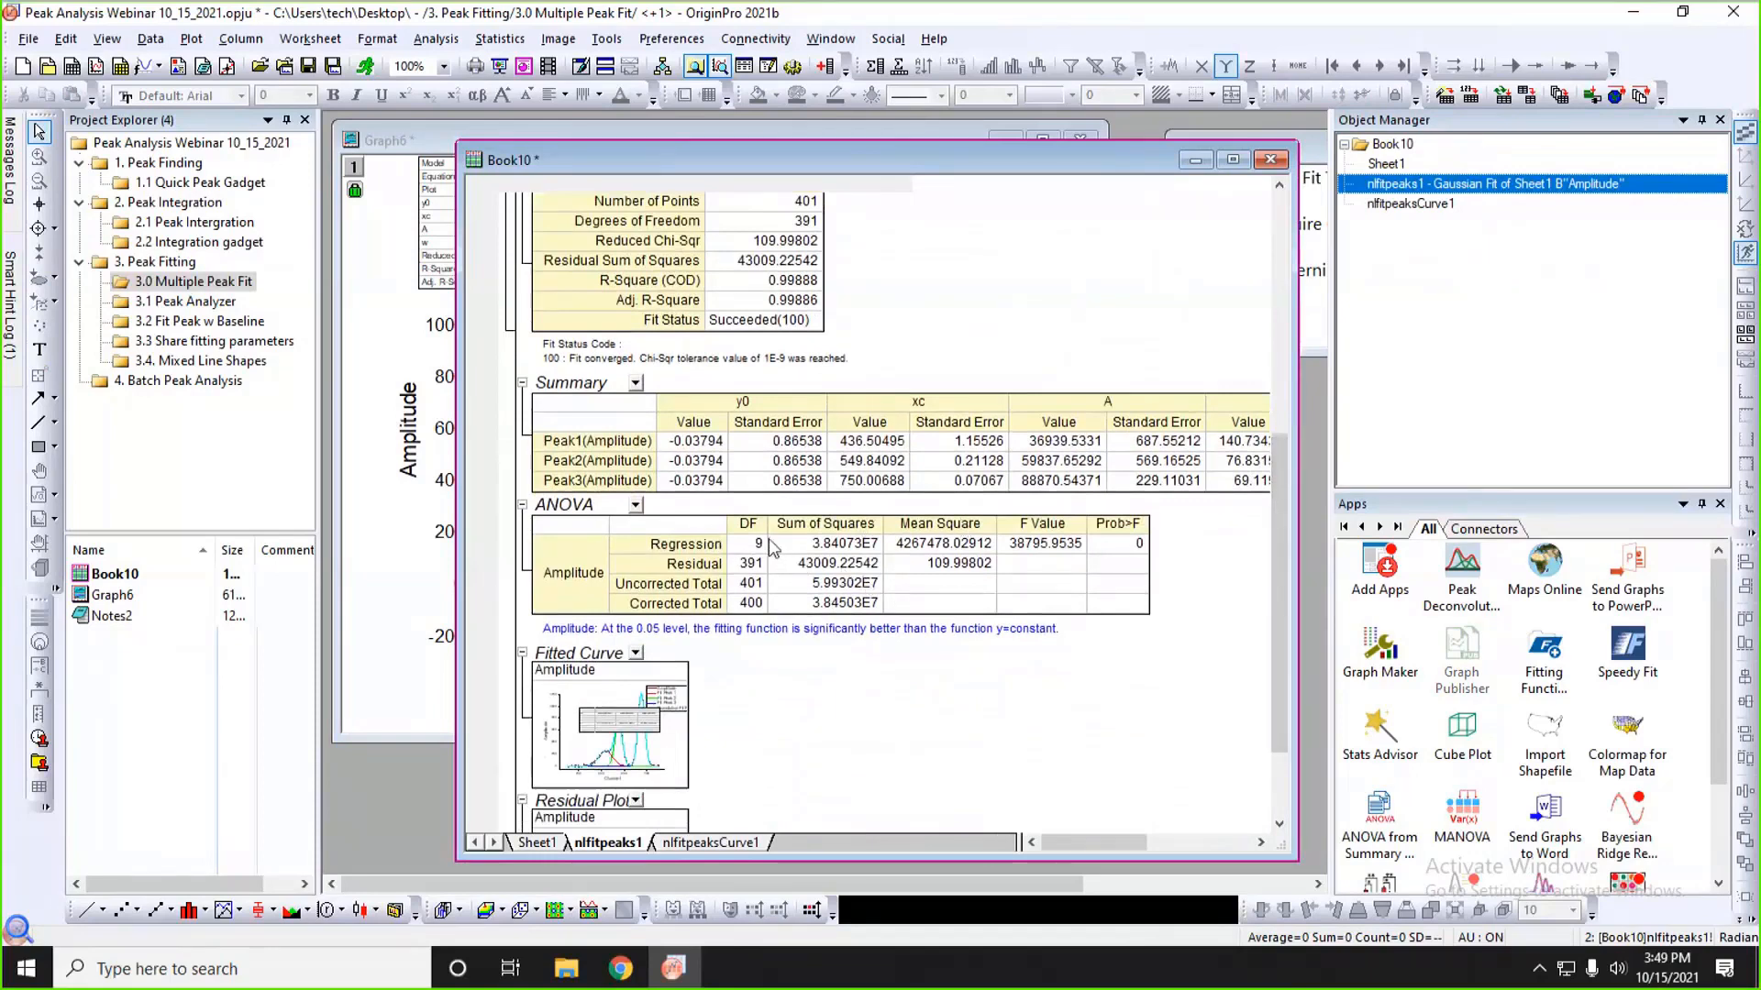
drag(771, 546, 1137, 602)
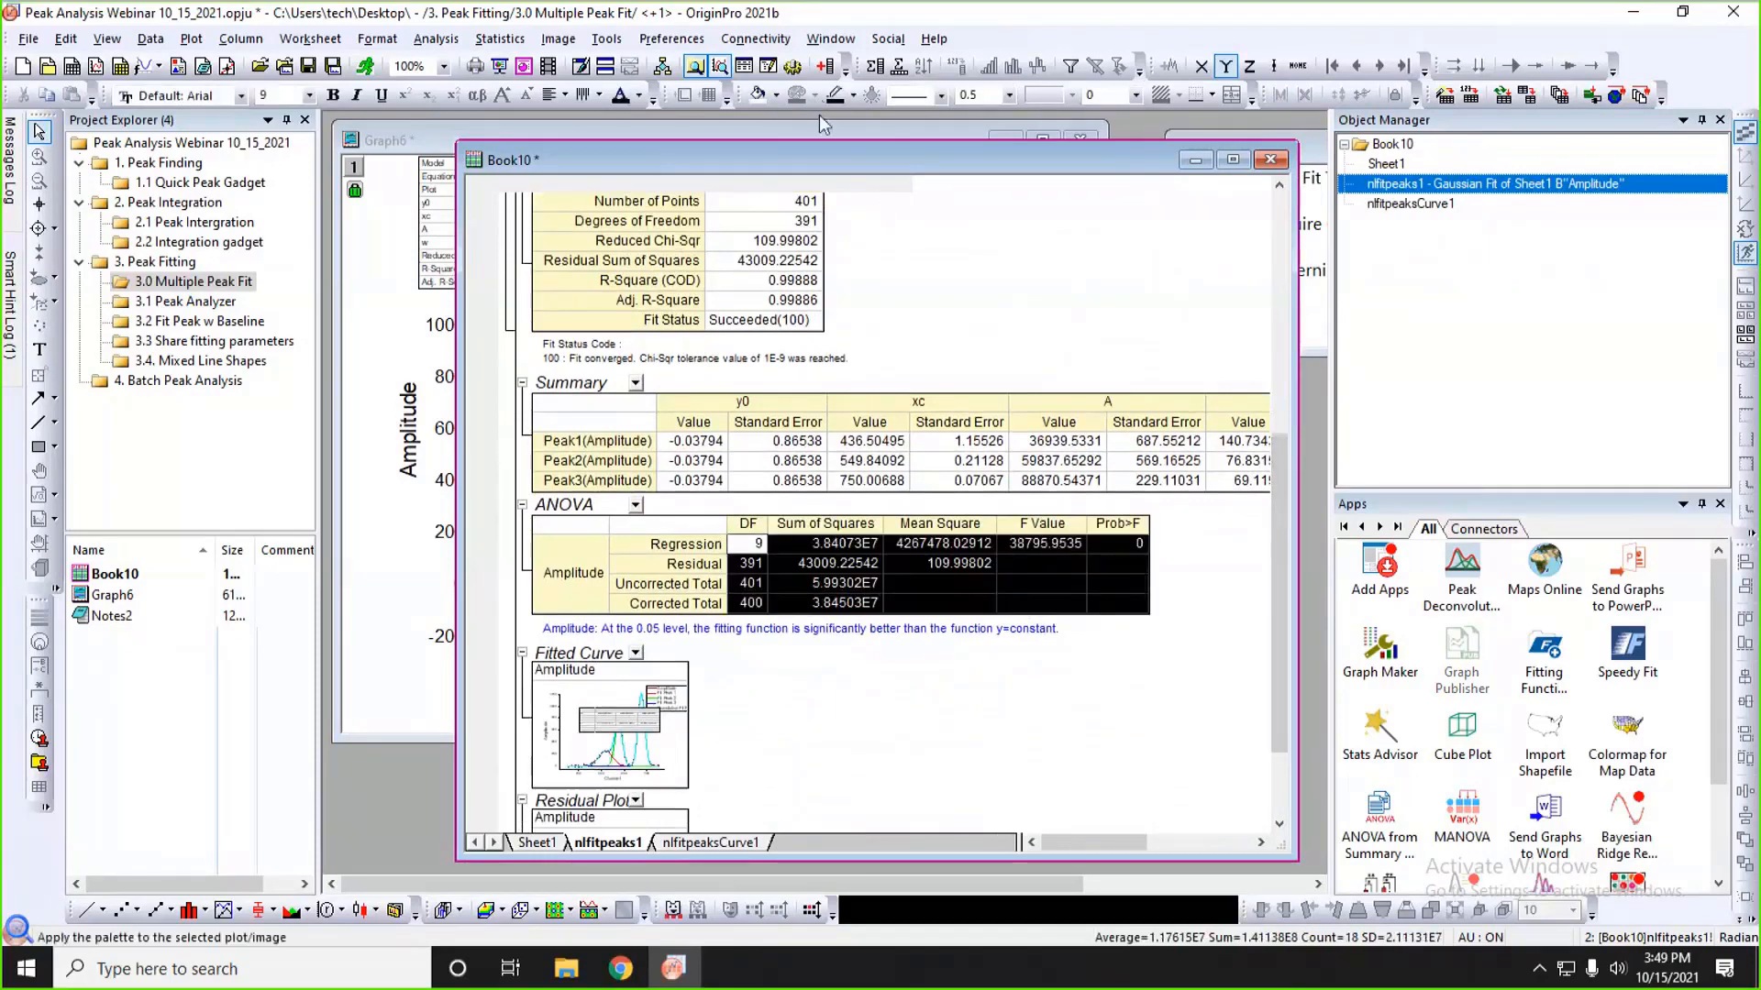
drag(818, 152, 782, 147)
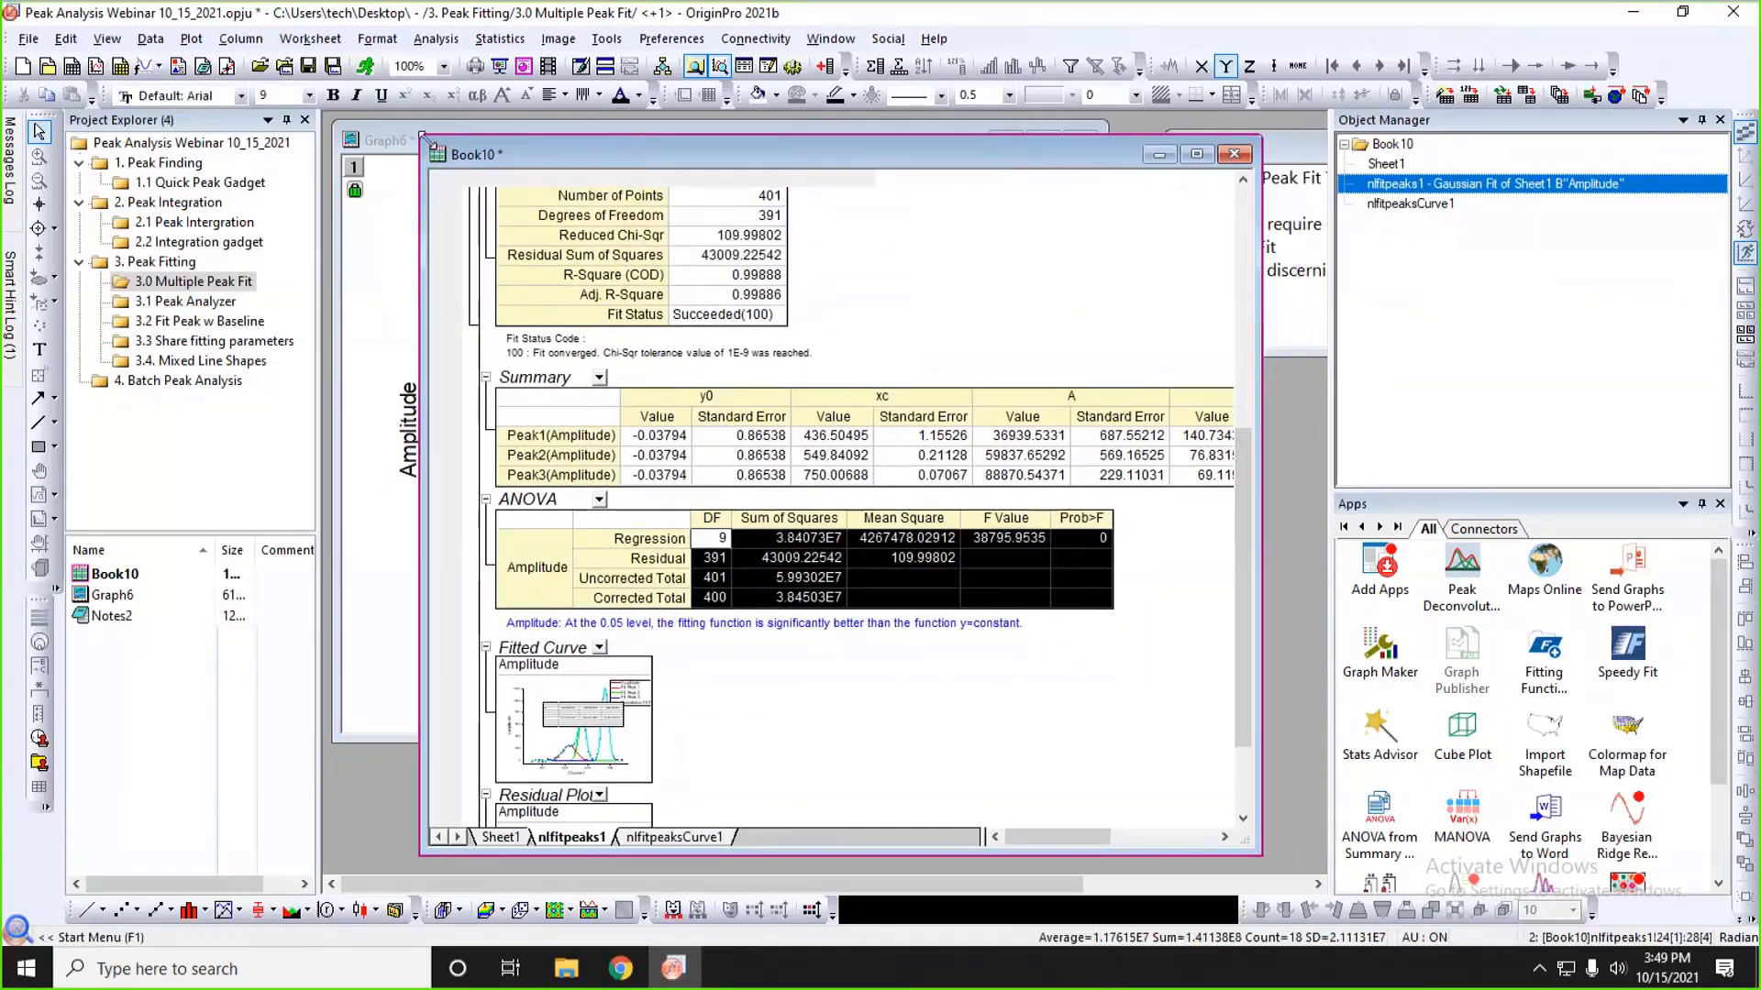
drag(422, 136, 531, 241)
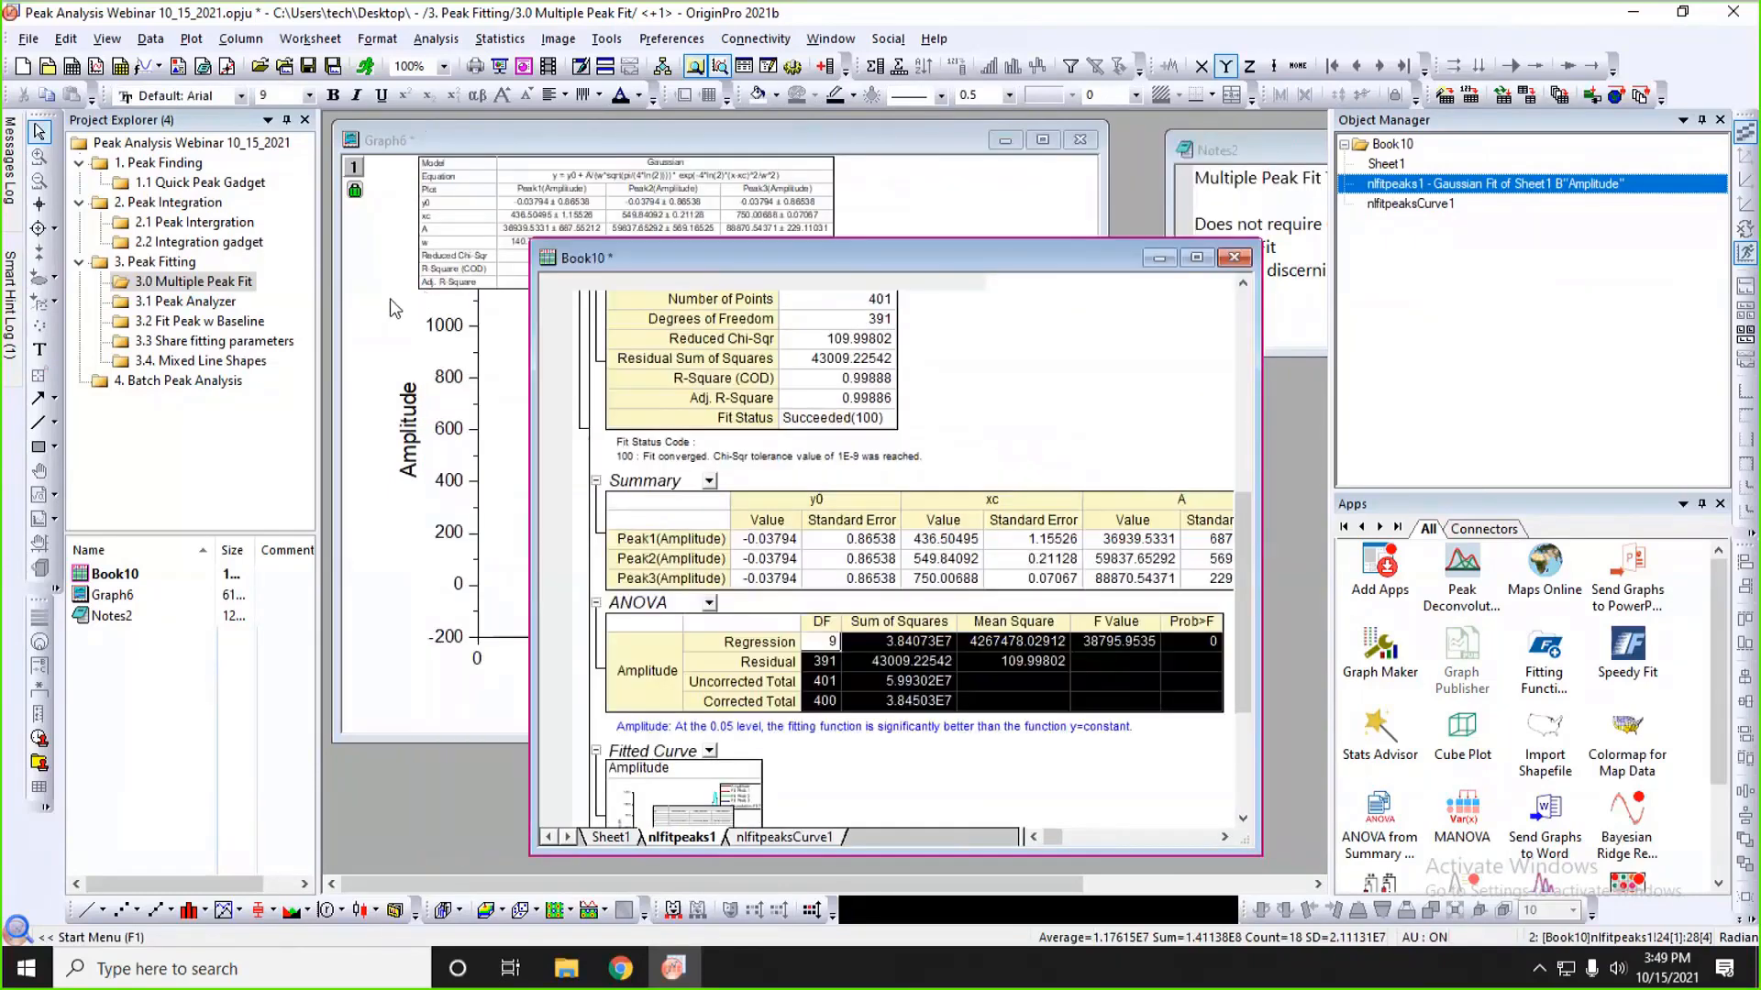
- Bring Graph6 forward to view its fit results table, and reposition the Book10 report and Notes2 windows
click(389, 302)
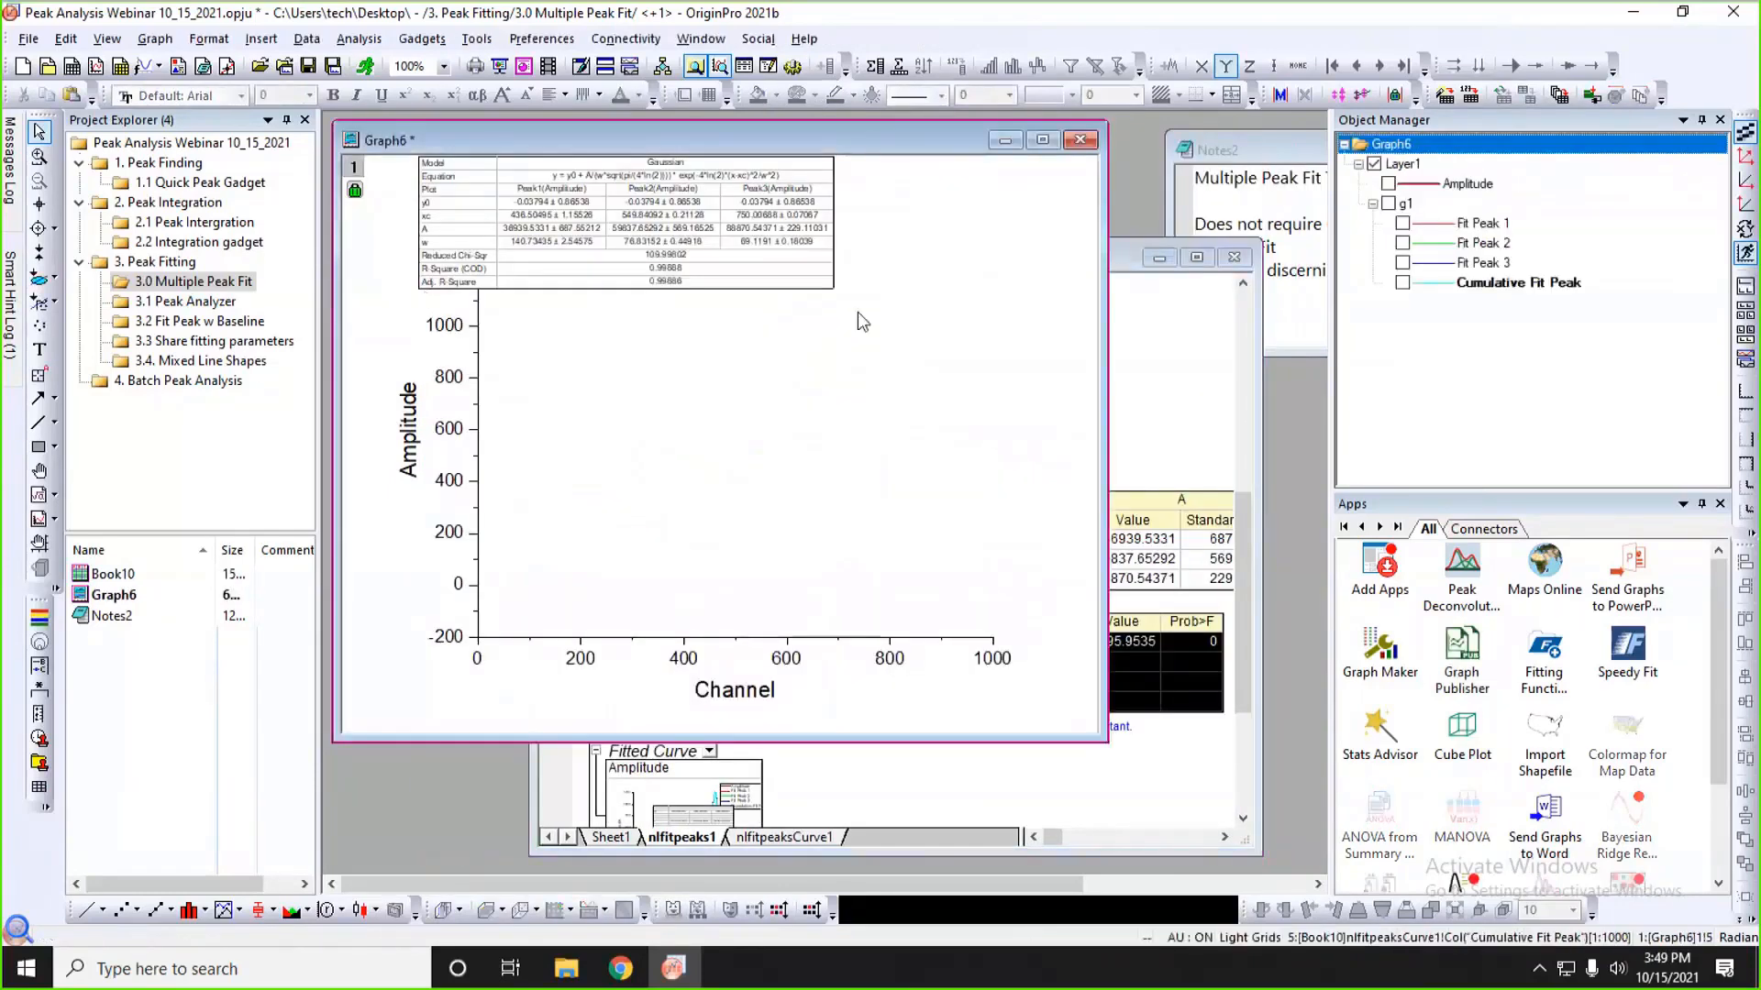
drag(1128, 261, 1049, 259)
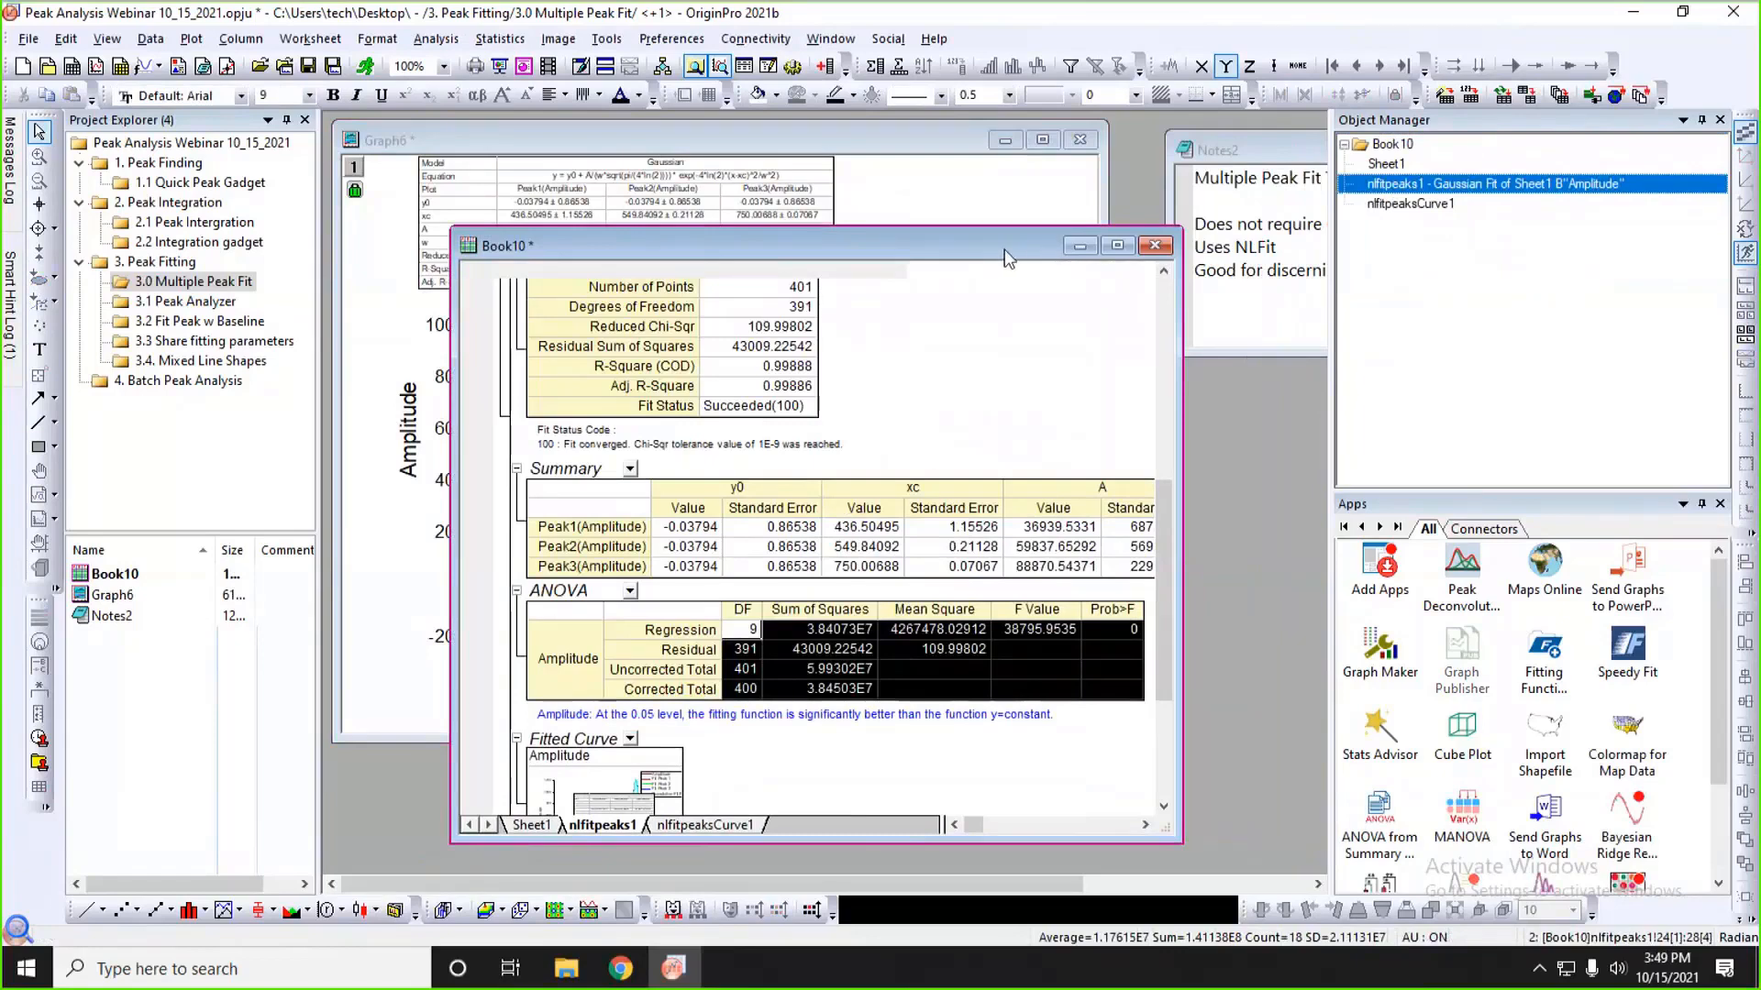
drag(1008, 259, 976, 235)
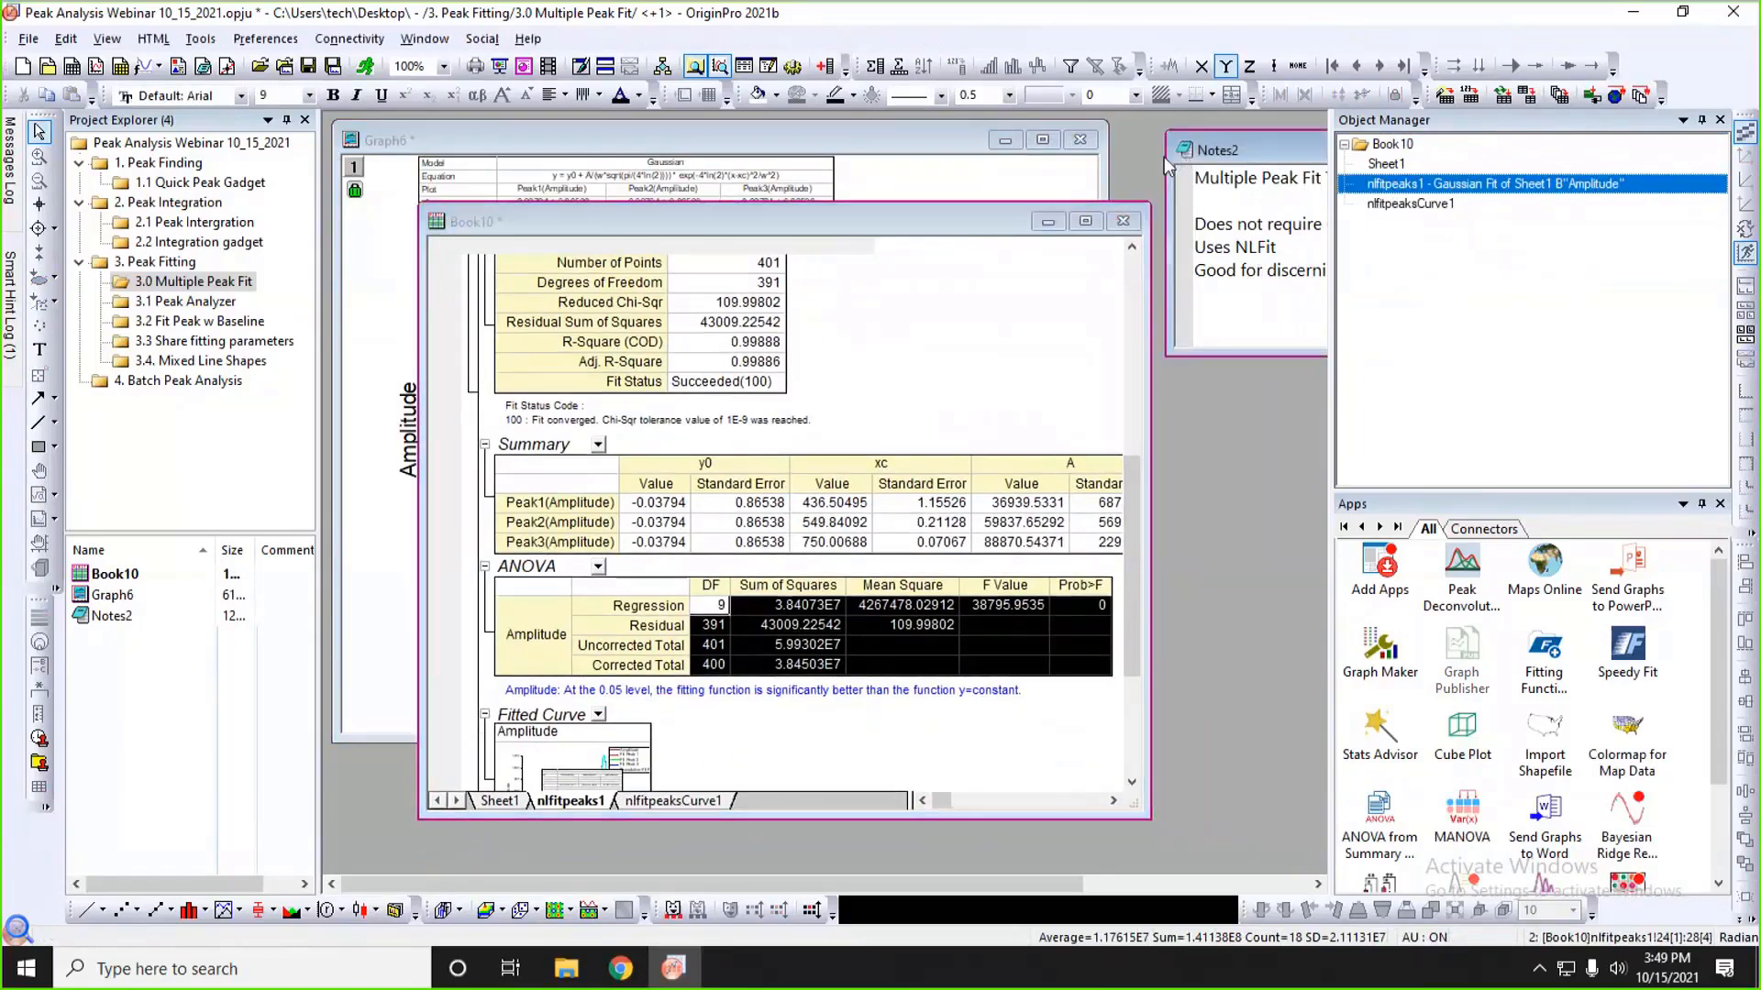
drag(1163, 157, 966, 196)
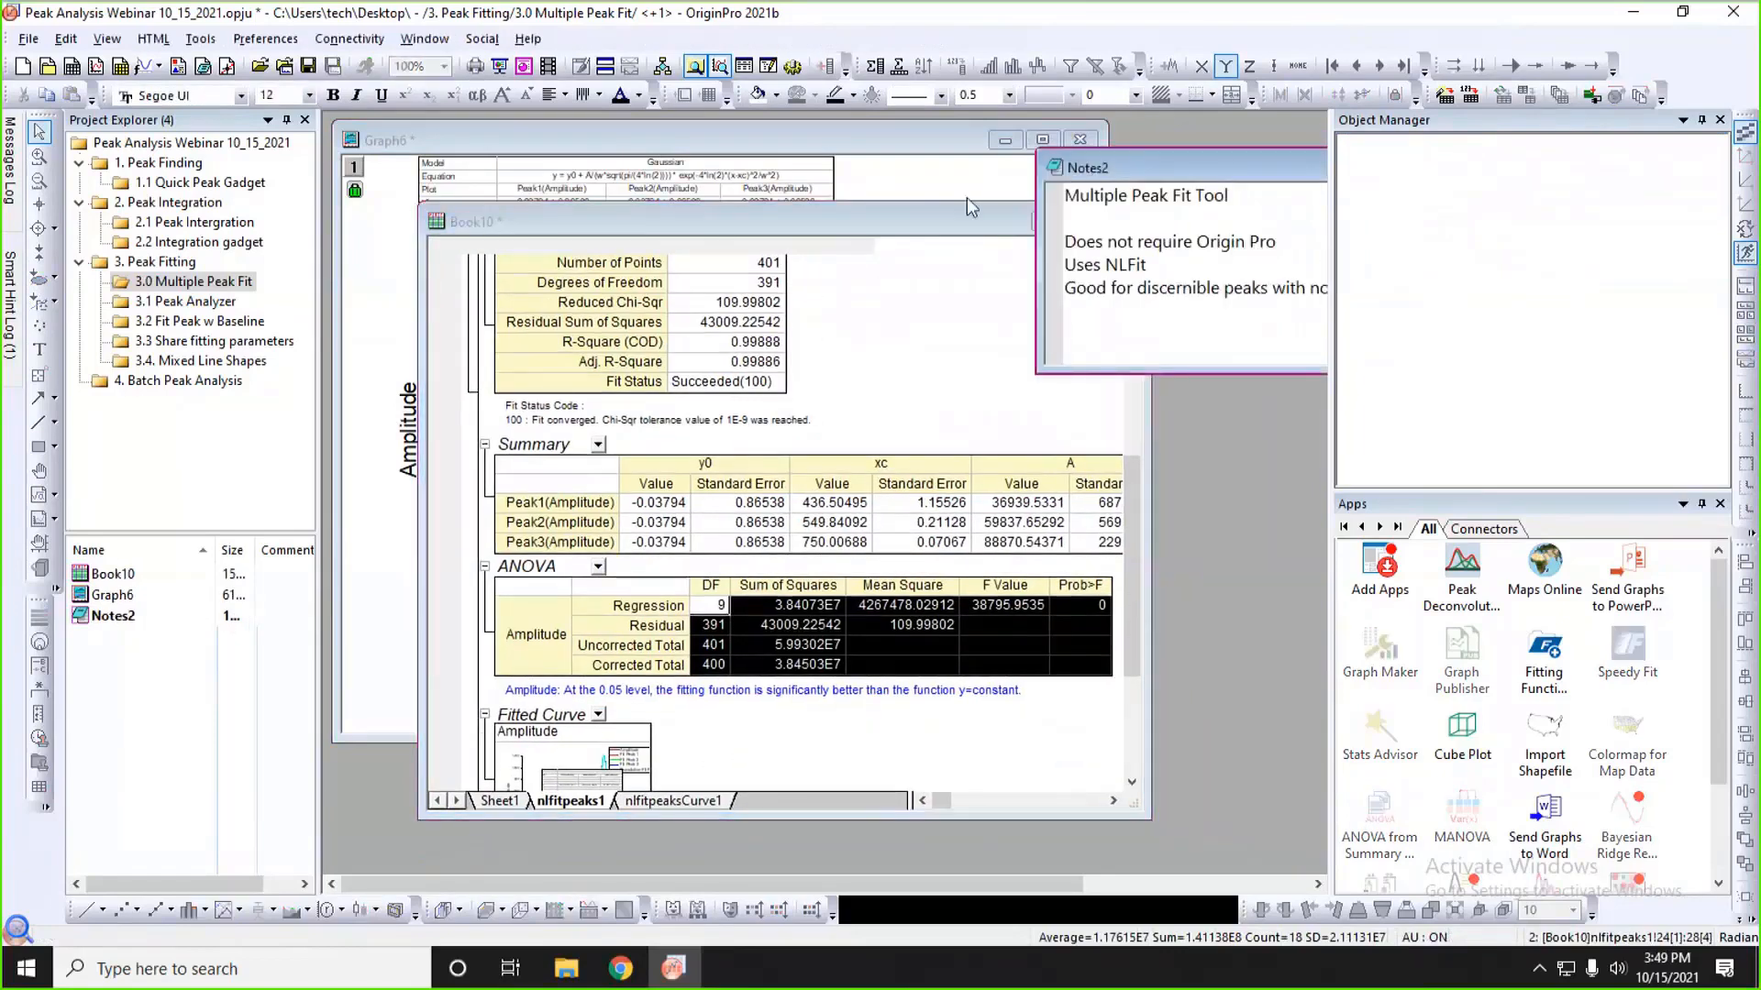
- Open the 3.1 Peak Analyzer project folder, narrow the Project Explorer and Object Manager to uncover Notes6, and move Graph3 slightly to the left
click(189, 303)
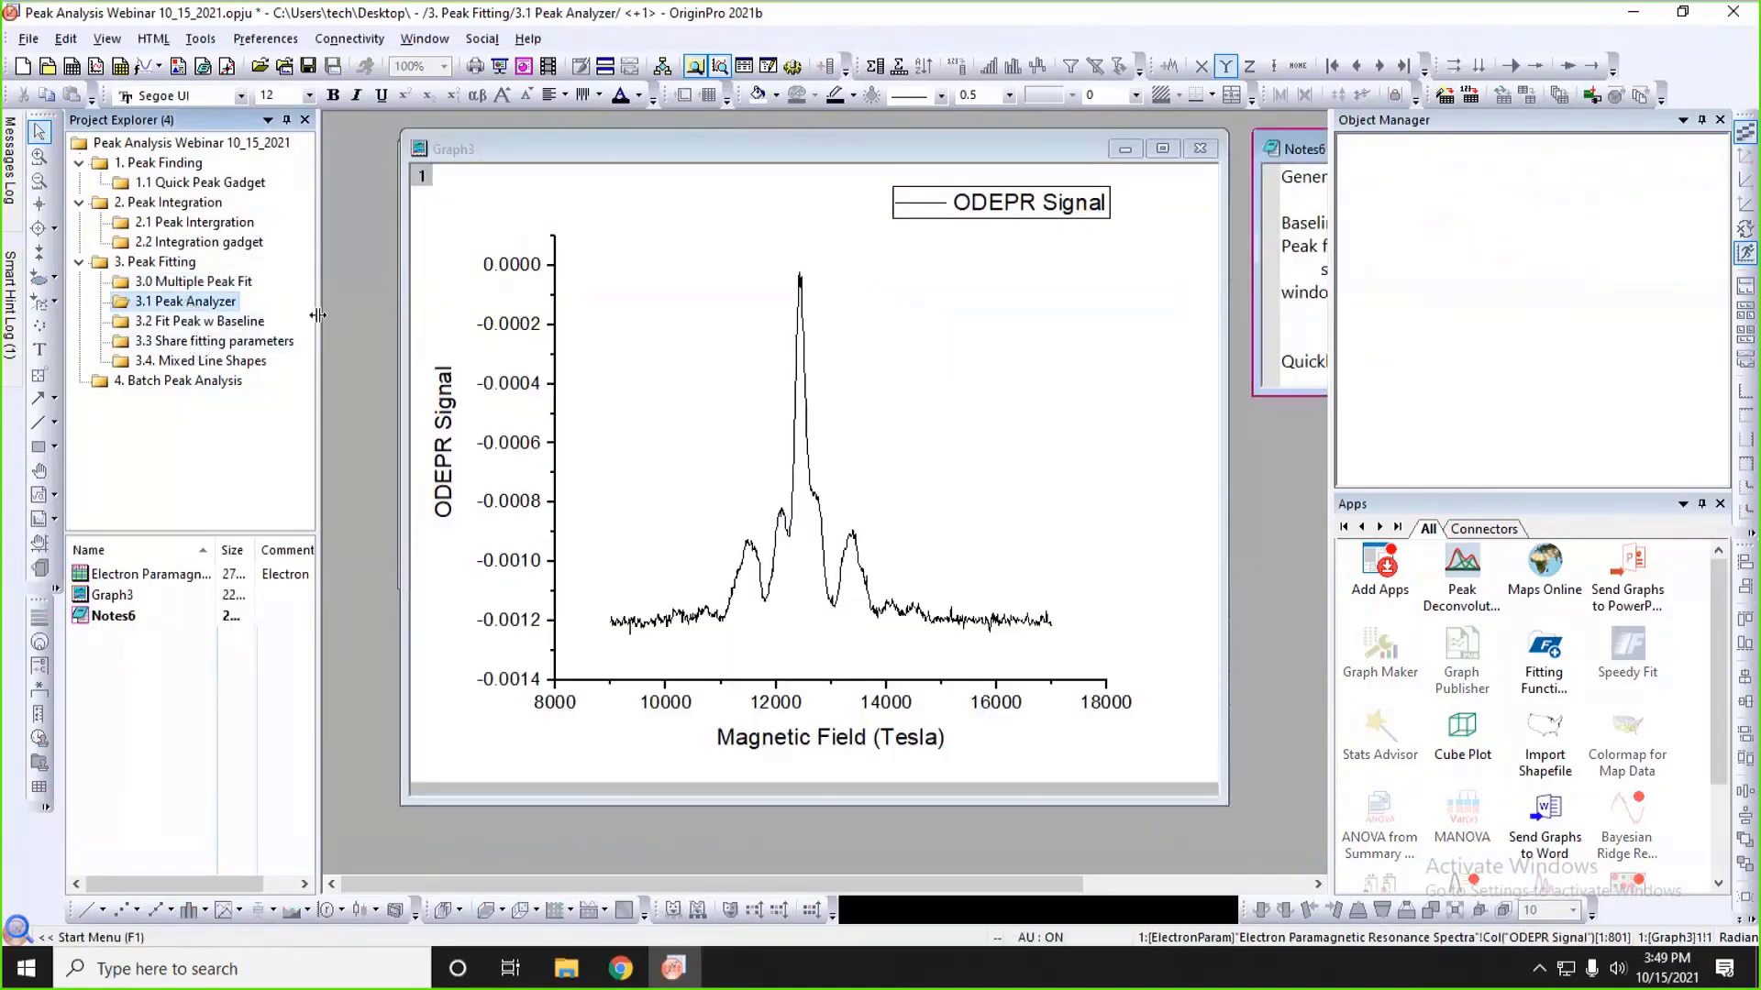
drag(318, 315, 275, 343)
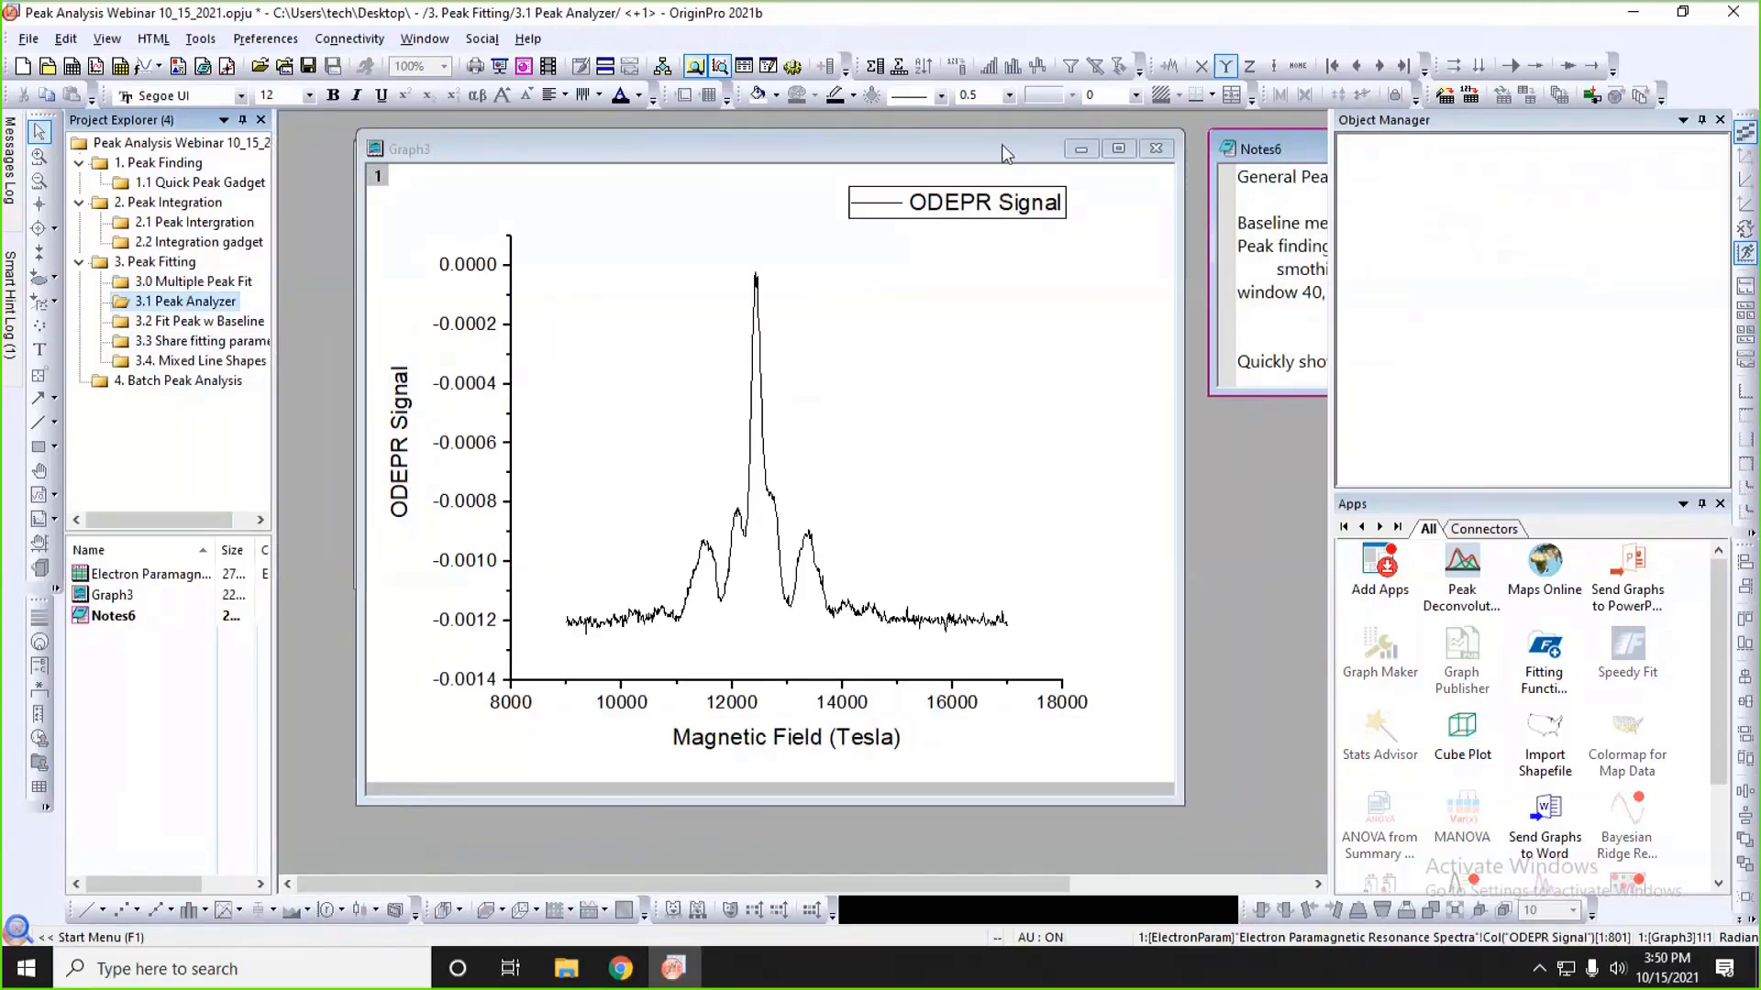
drag(1334, 227, 1530, 229)
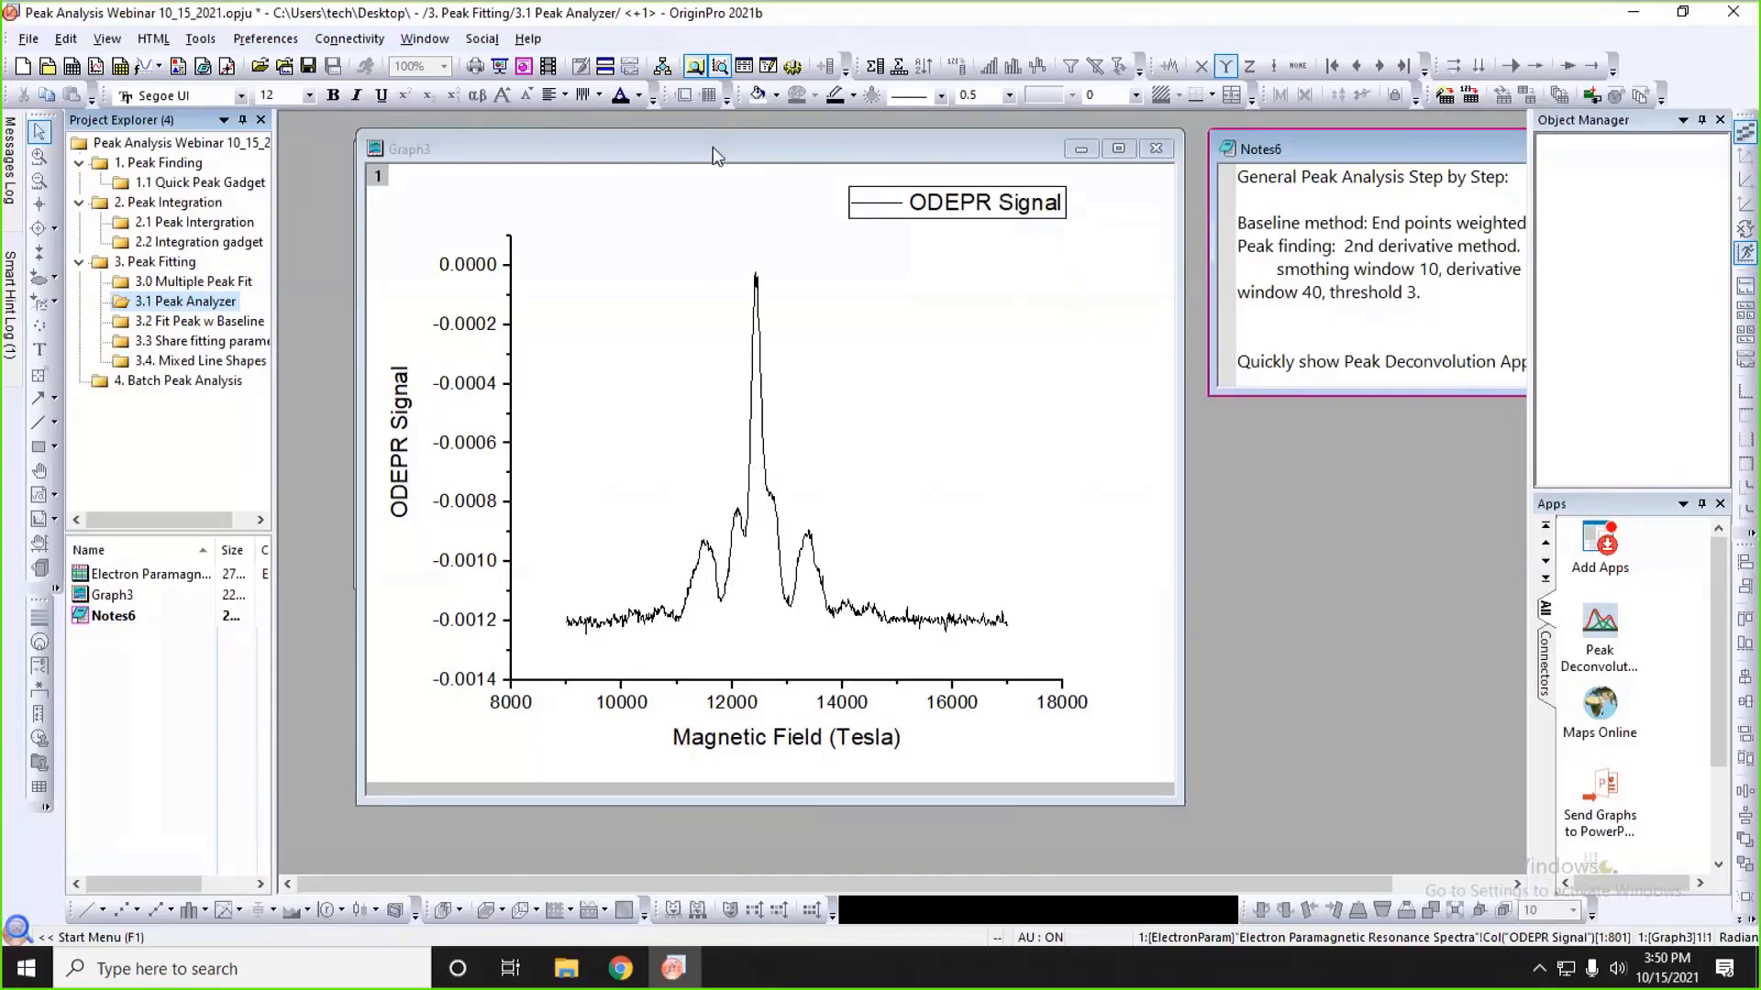
drag(716, 156, 692, 156)
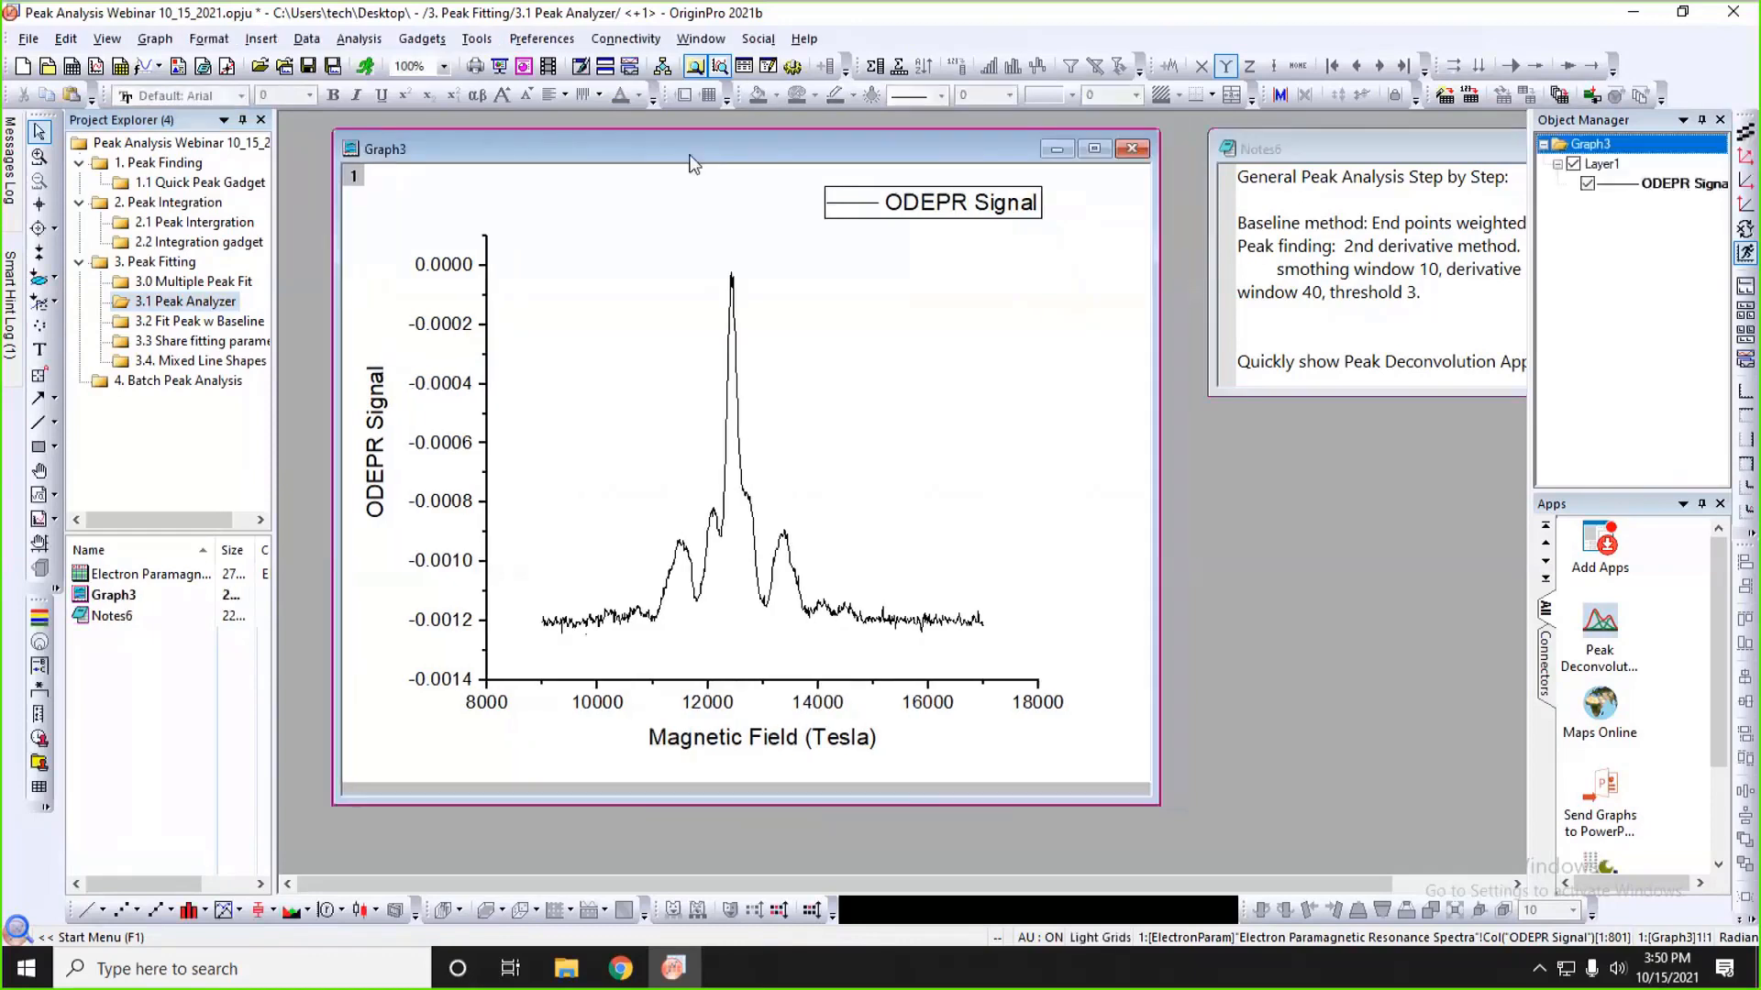
- Open the Peak Analyzer dialog for Graph3's ODEPR Signal, and arrange its enlarged preview window beside the dialog
click(363, 41)
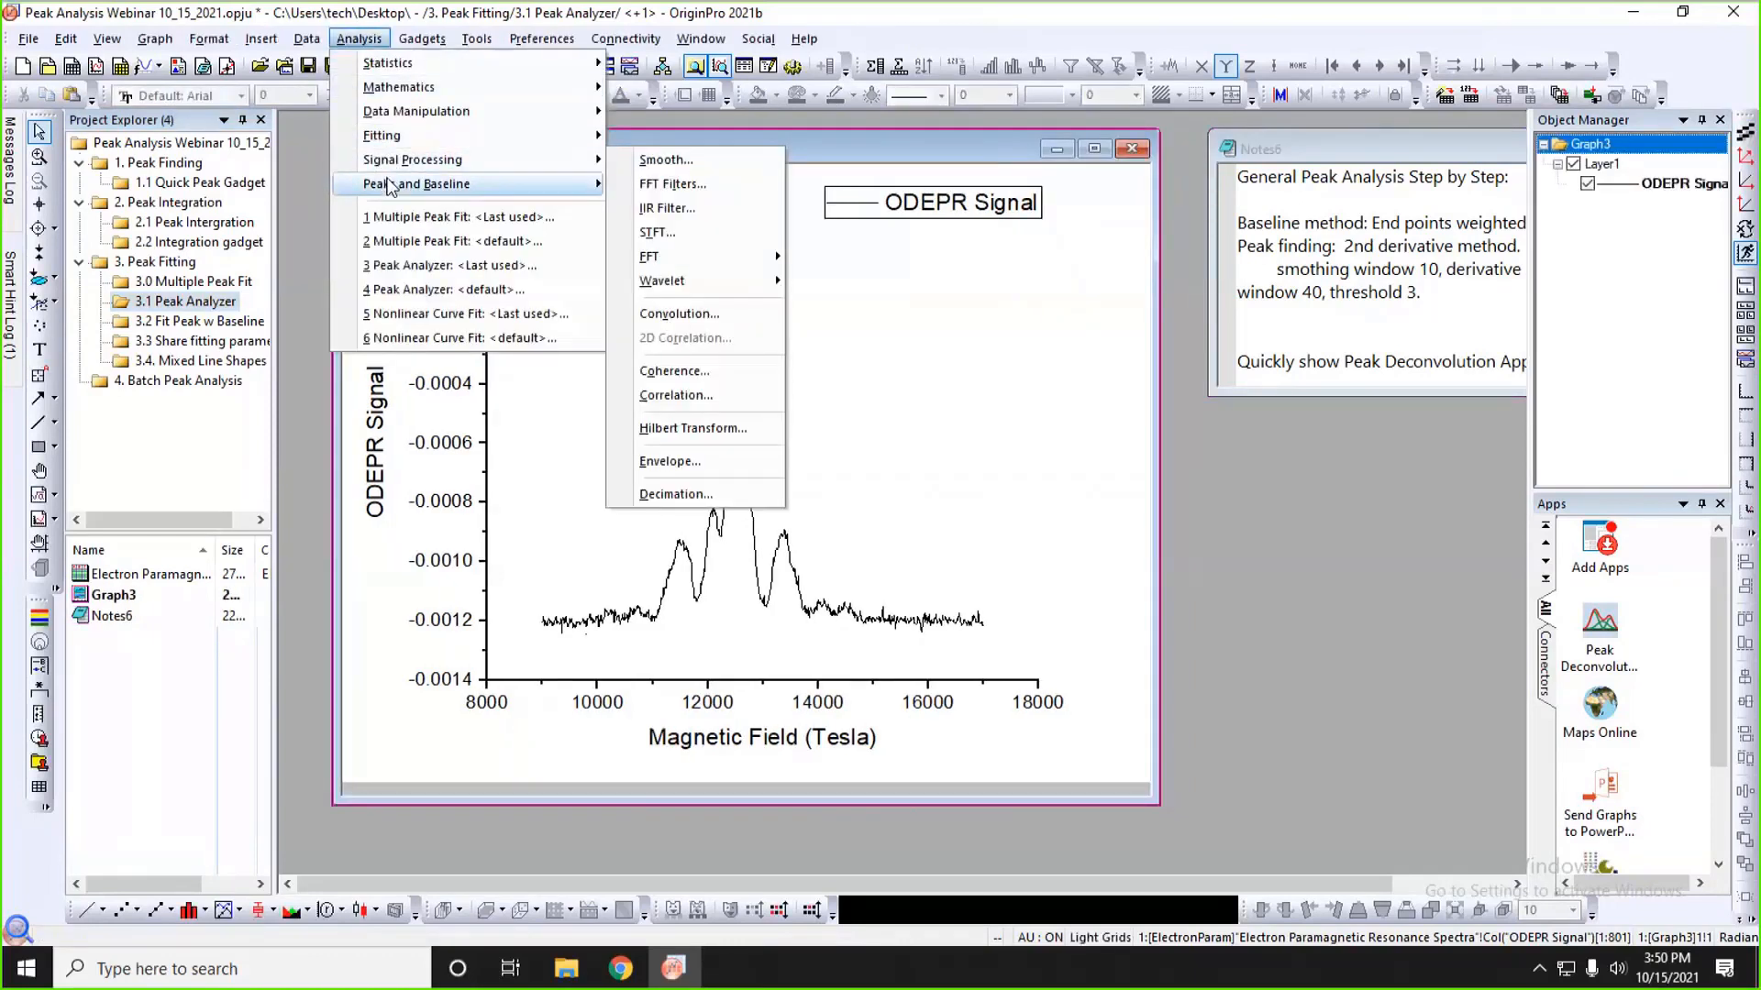
mouse_move(389, 191)
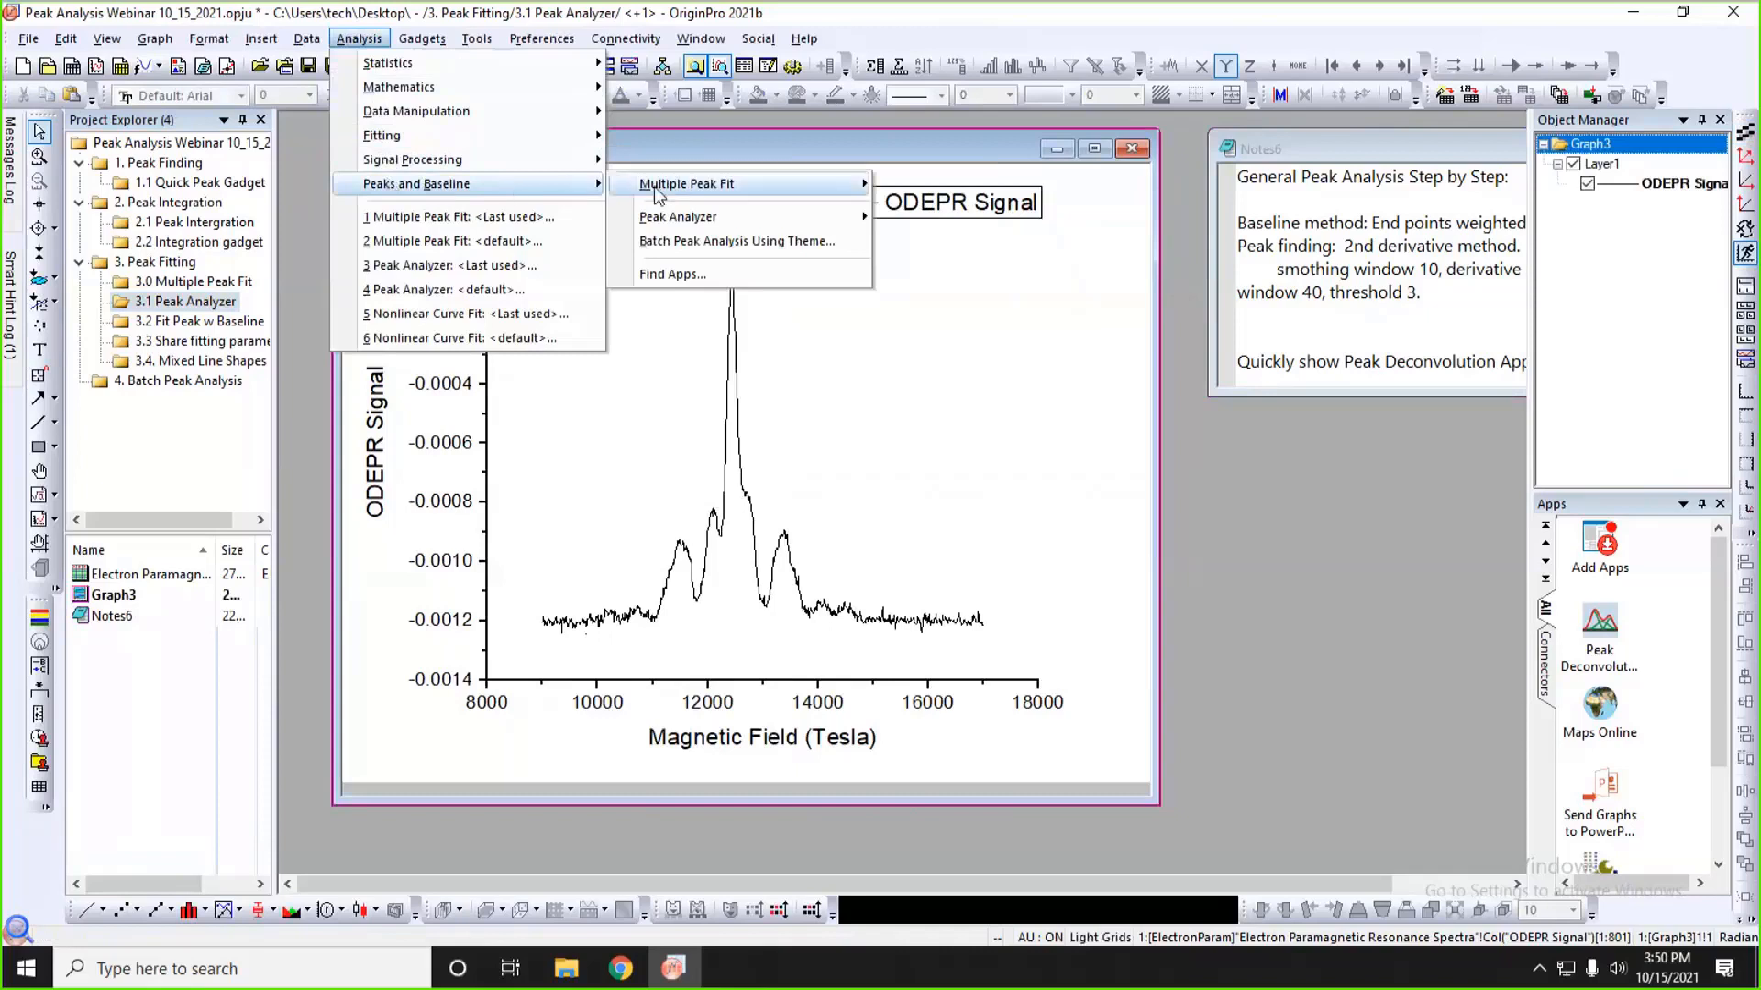
mouse_move(687, 225)
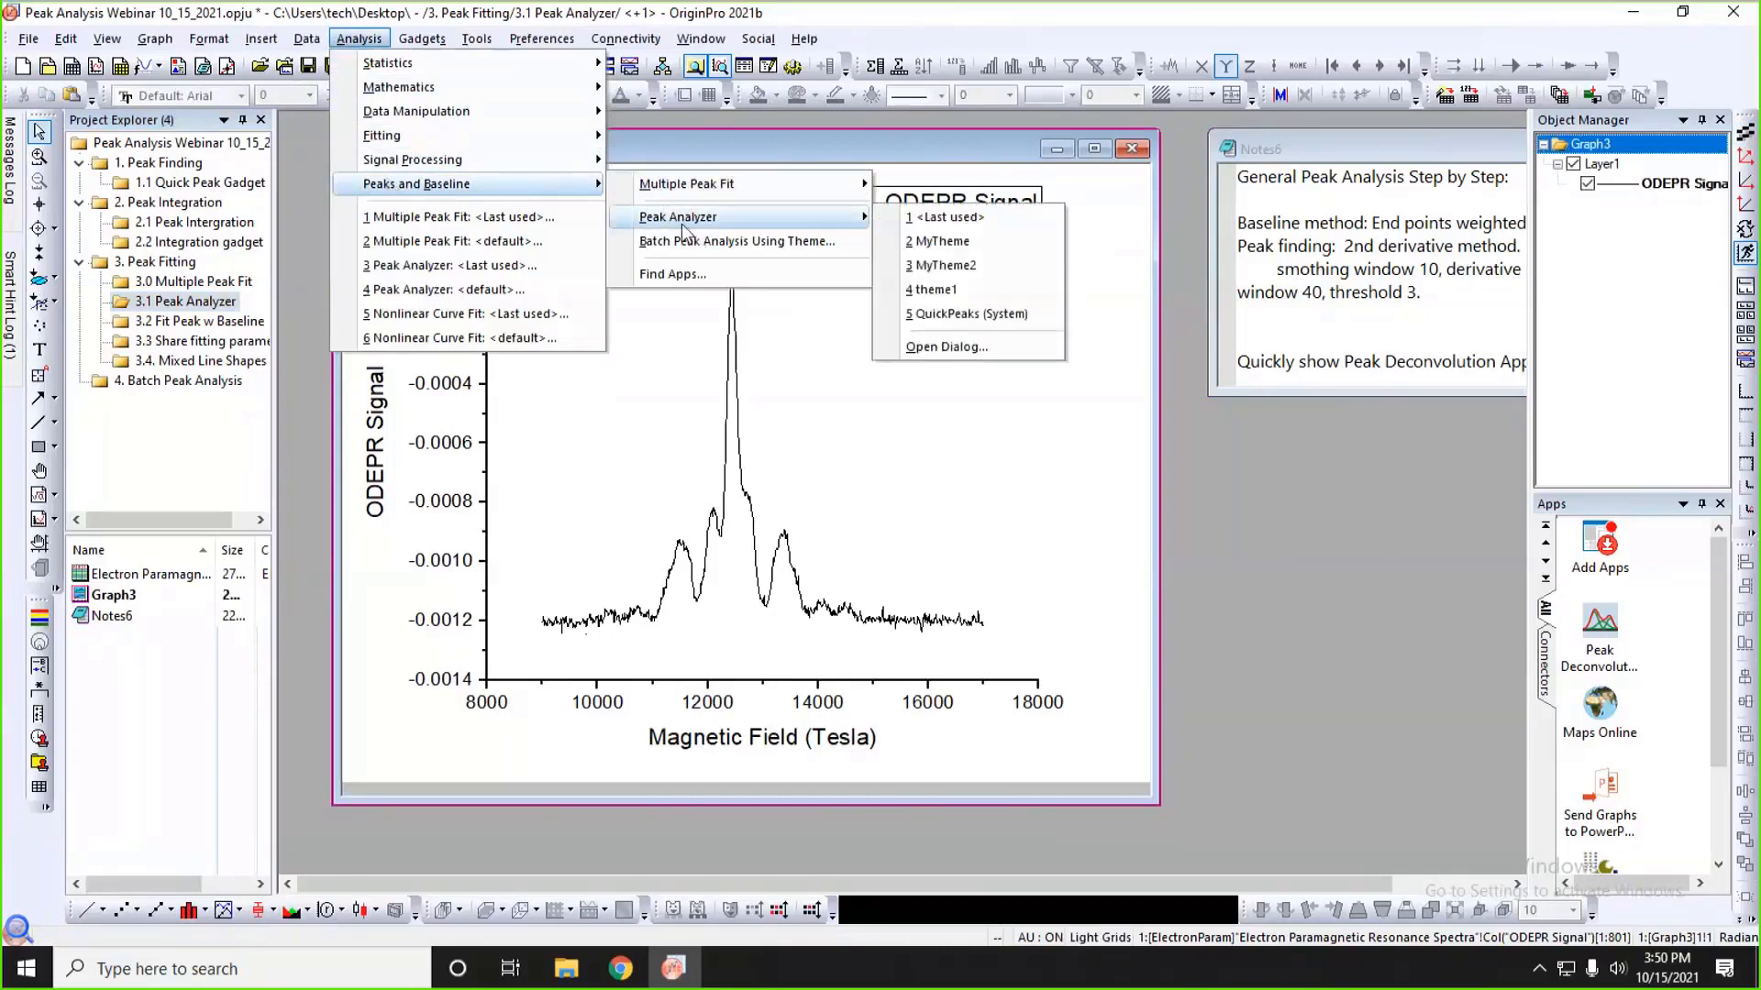
click(949, 349)
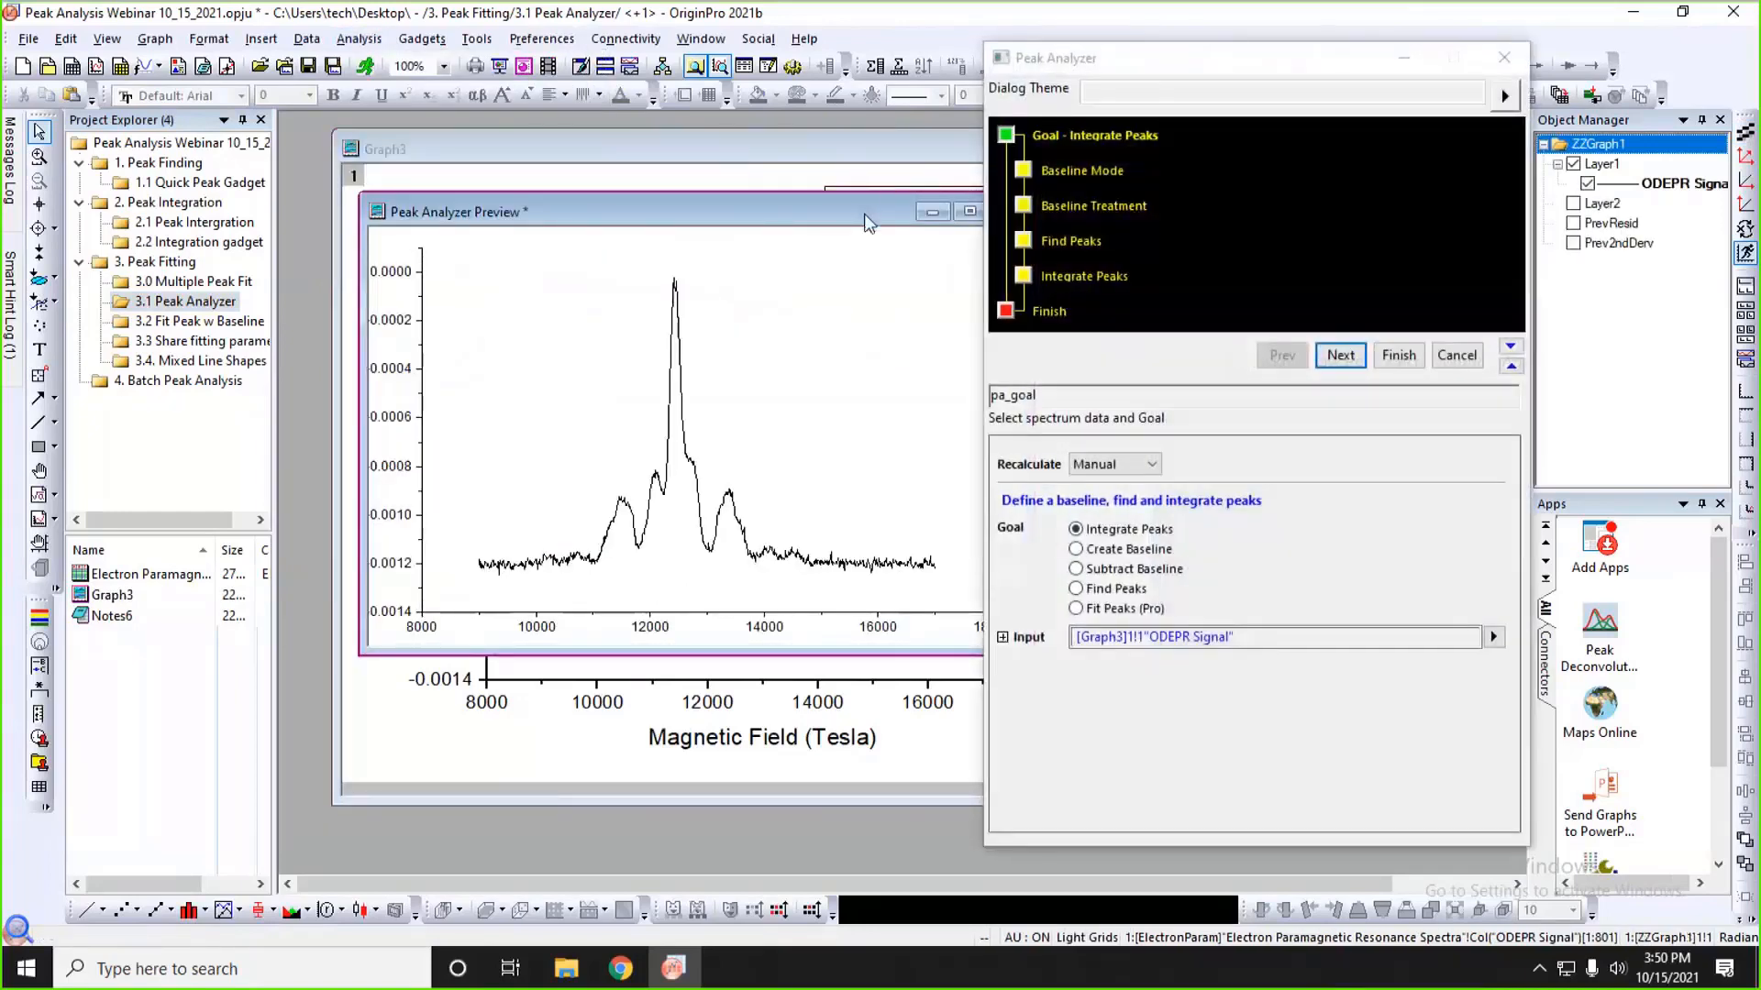
drag(867, 223, 806, 190)
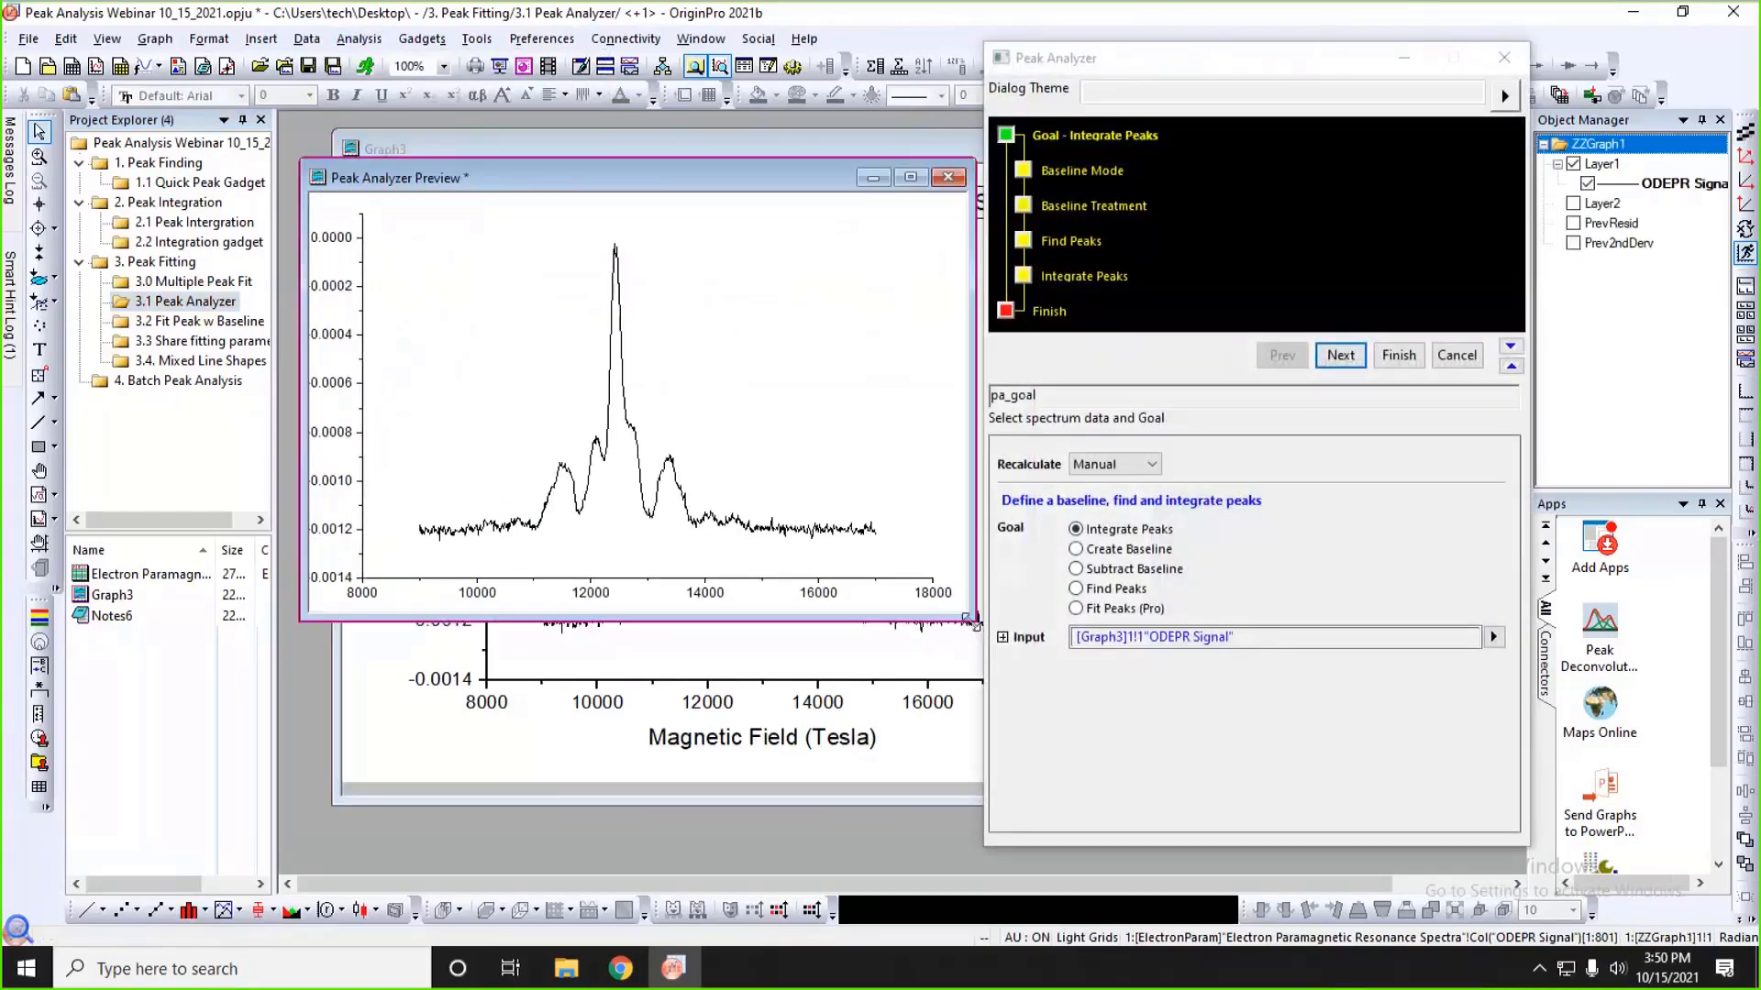
drag(974, 622, 983, 818)
drag(1191, 66, 1230, 78)
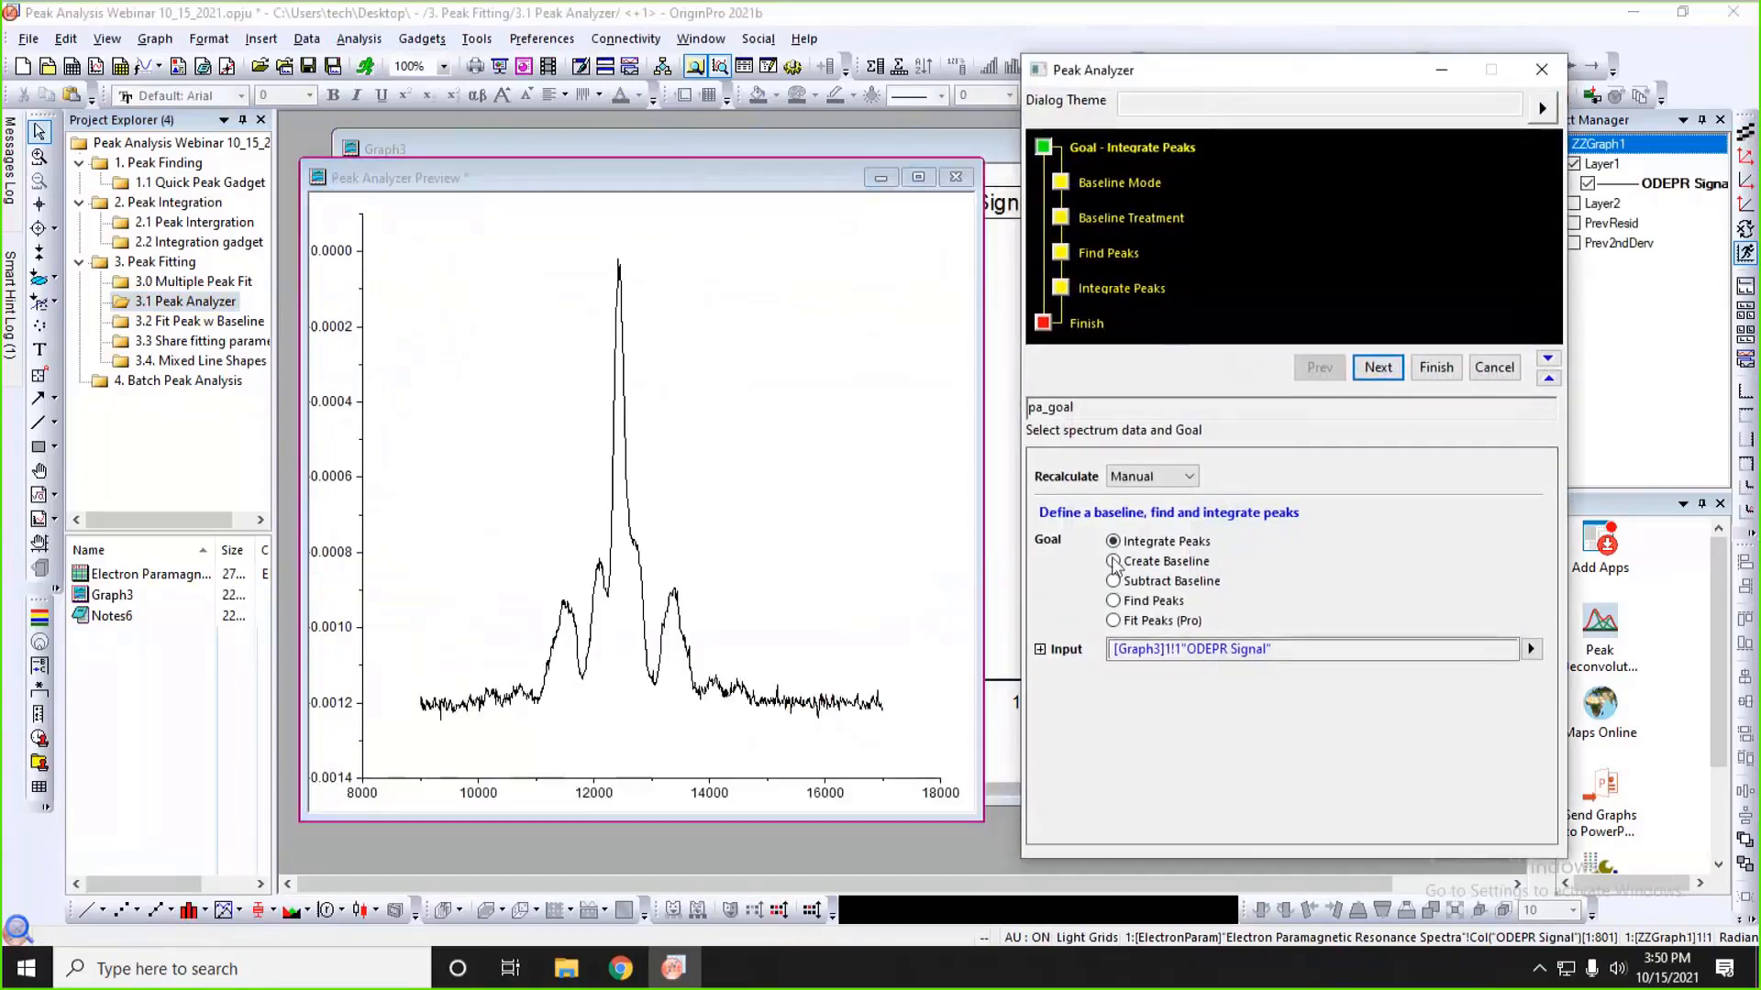
- Set the Peak Analyzer goal to Fit Peaks (Pro) and preview a Straight Line baseline
click(1113, 621)
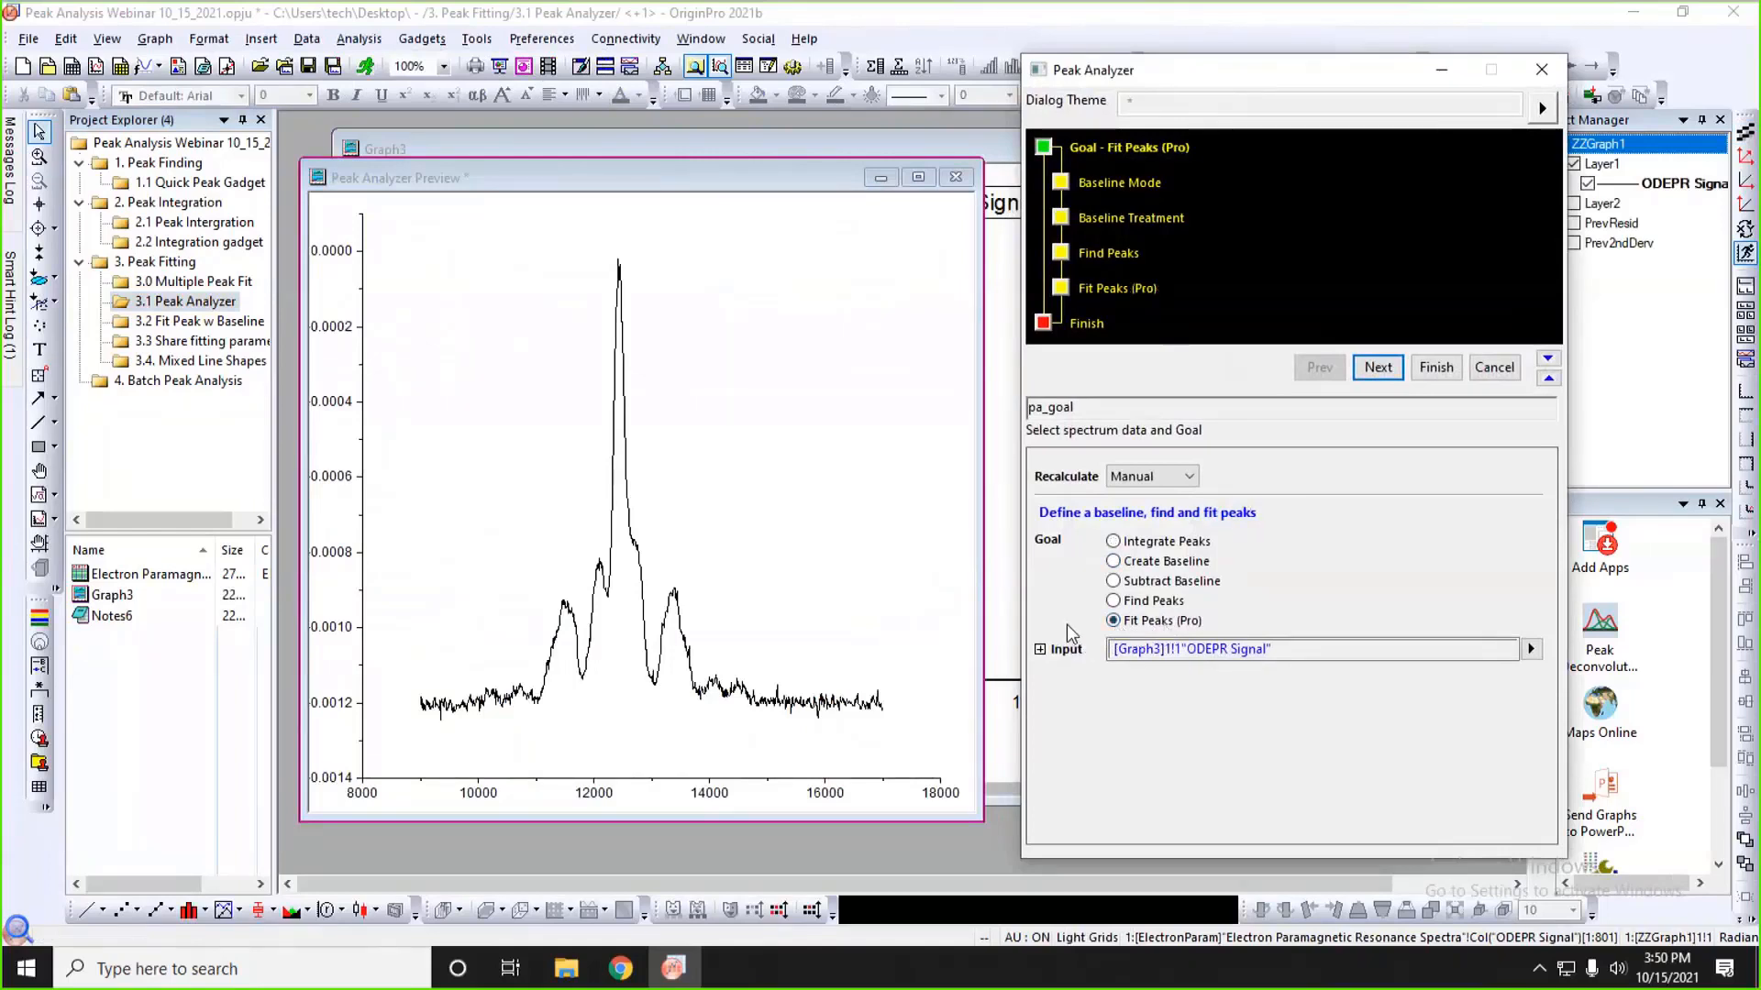
click(1375, 367)
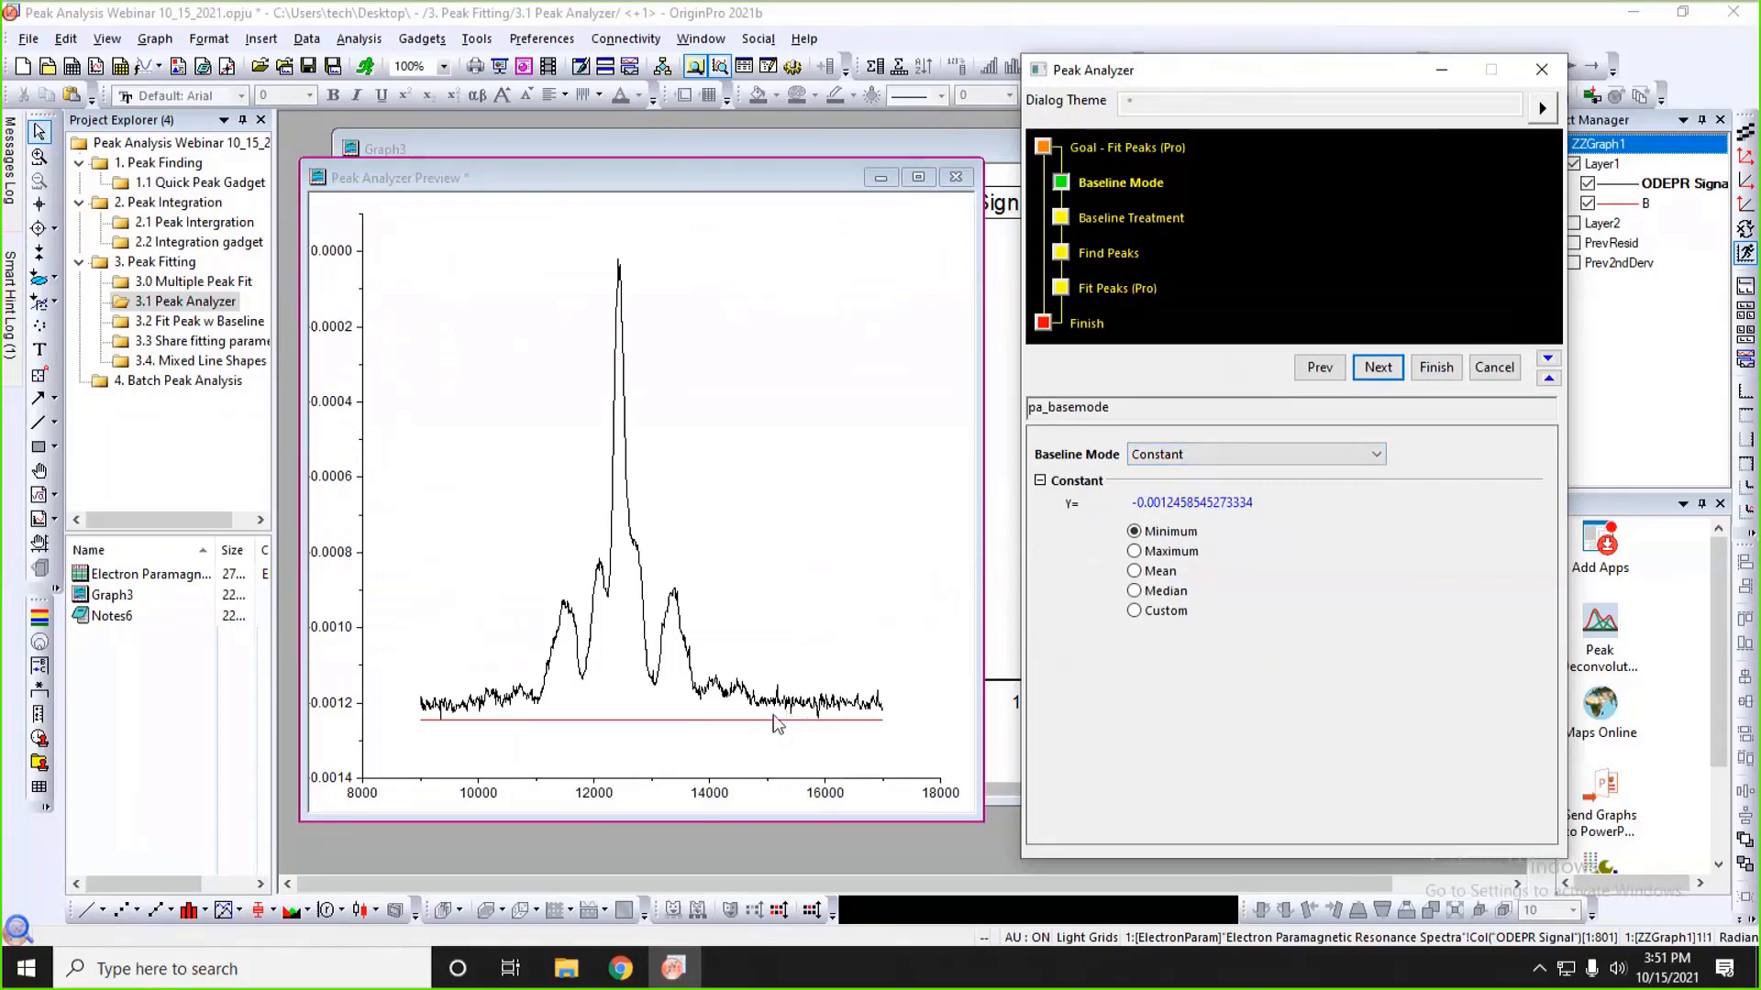
click(1262, 464)
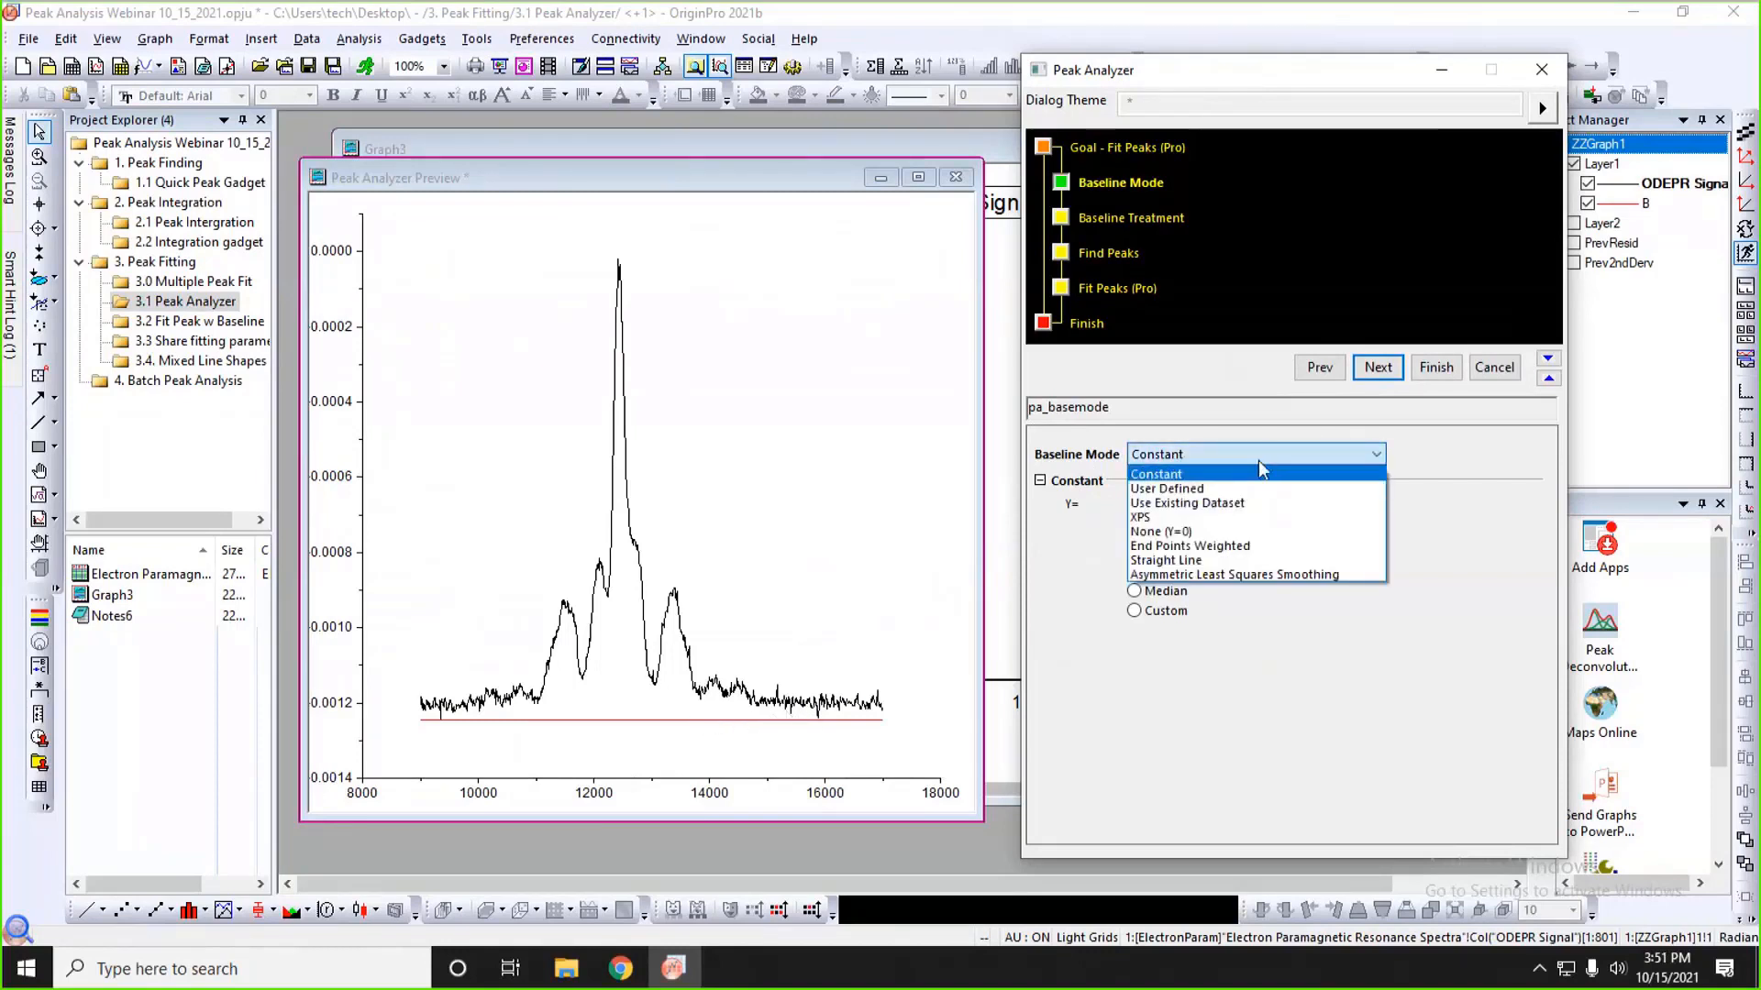
click(1183, 561)
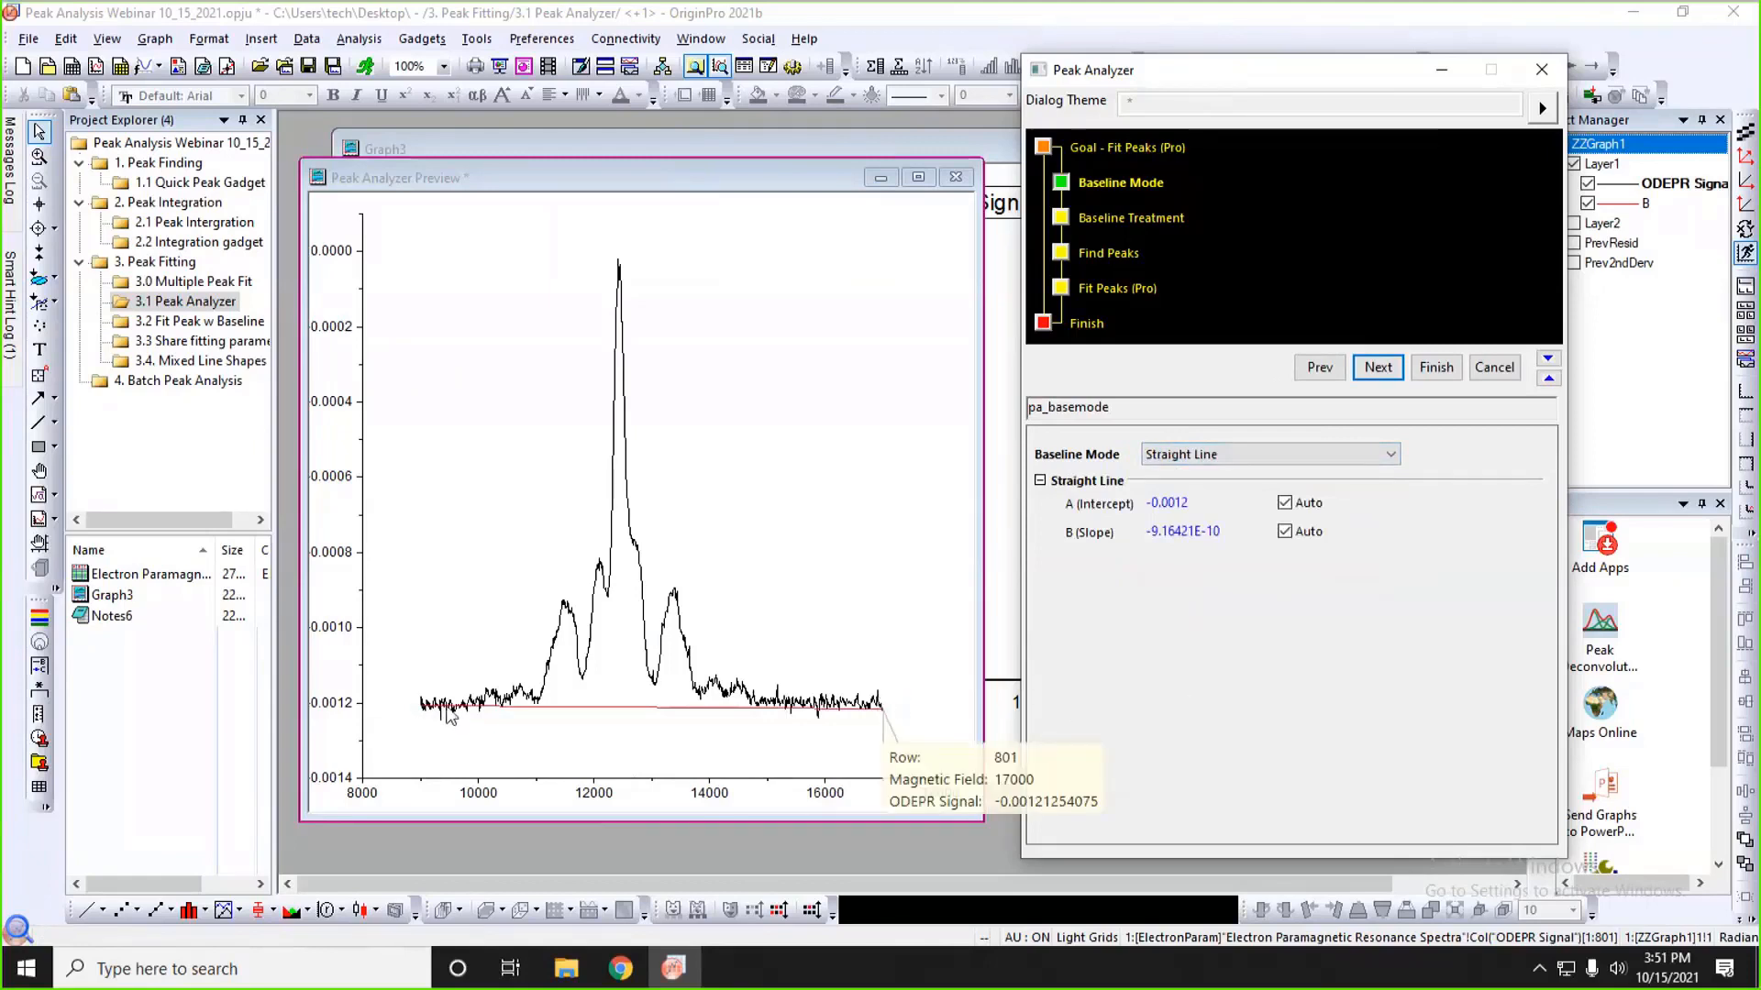
- Change the baseline mode to End Points Weighted and inspect the resulting baseline with the default end points percentage
click(1192, 455)
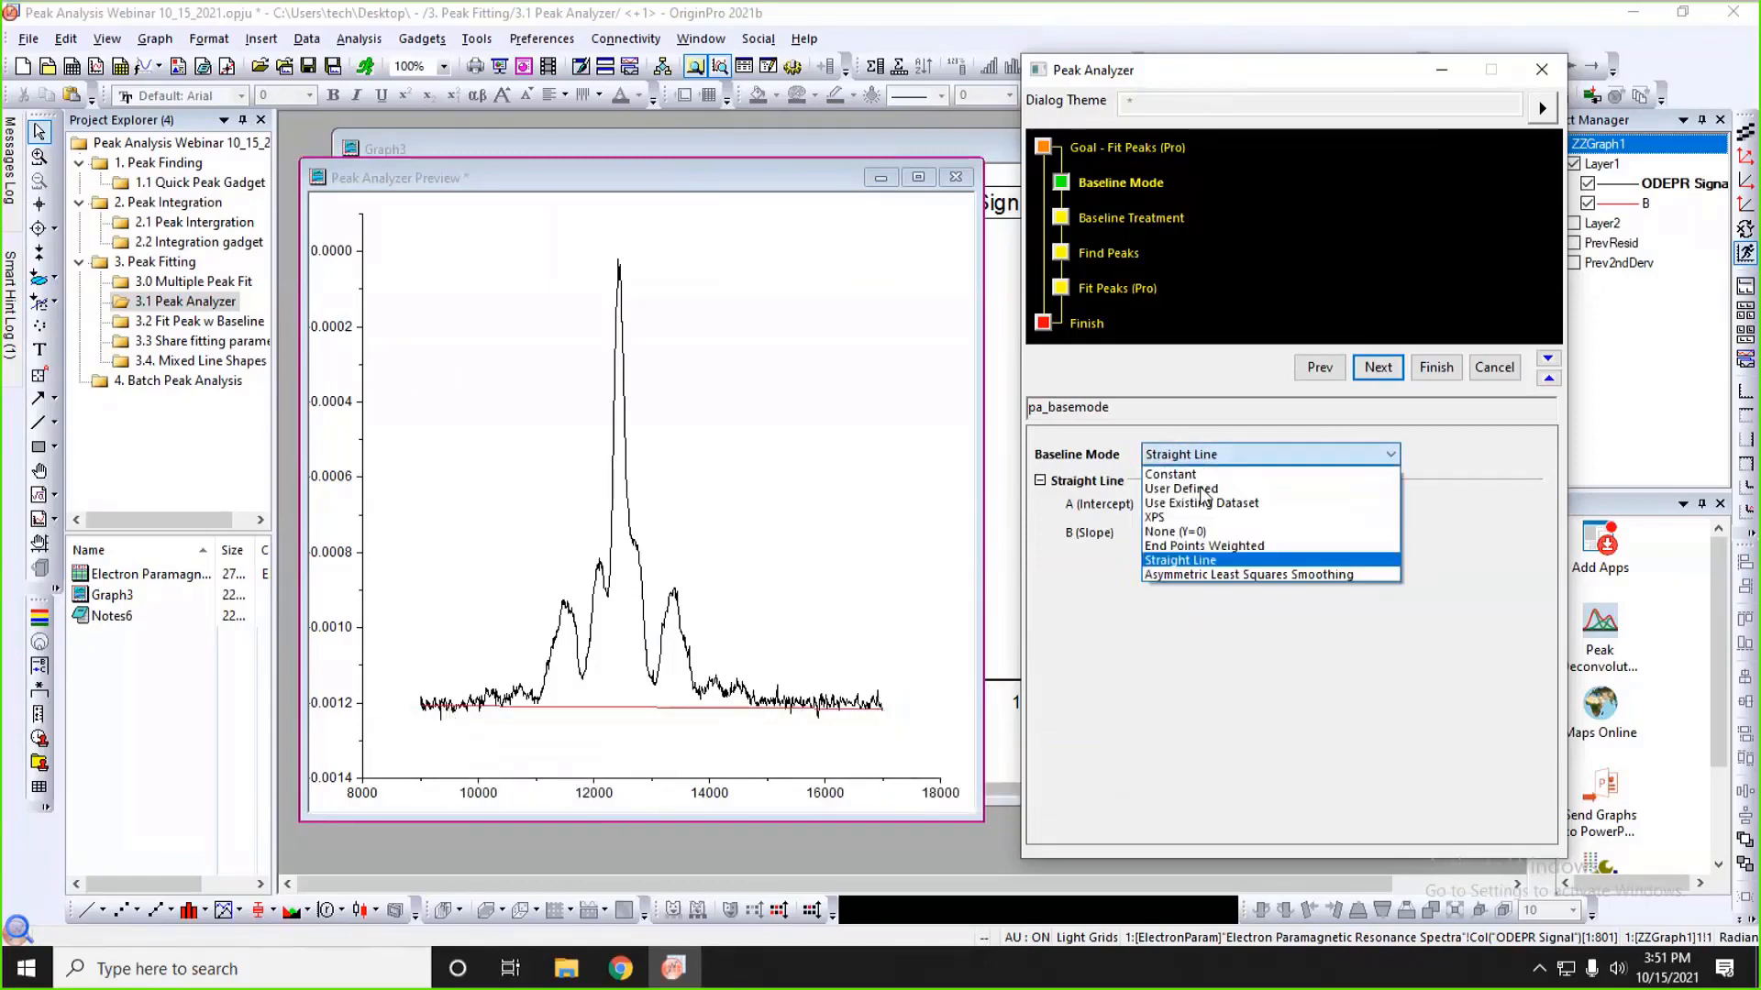
click(1192, 546)
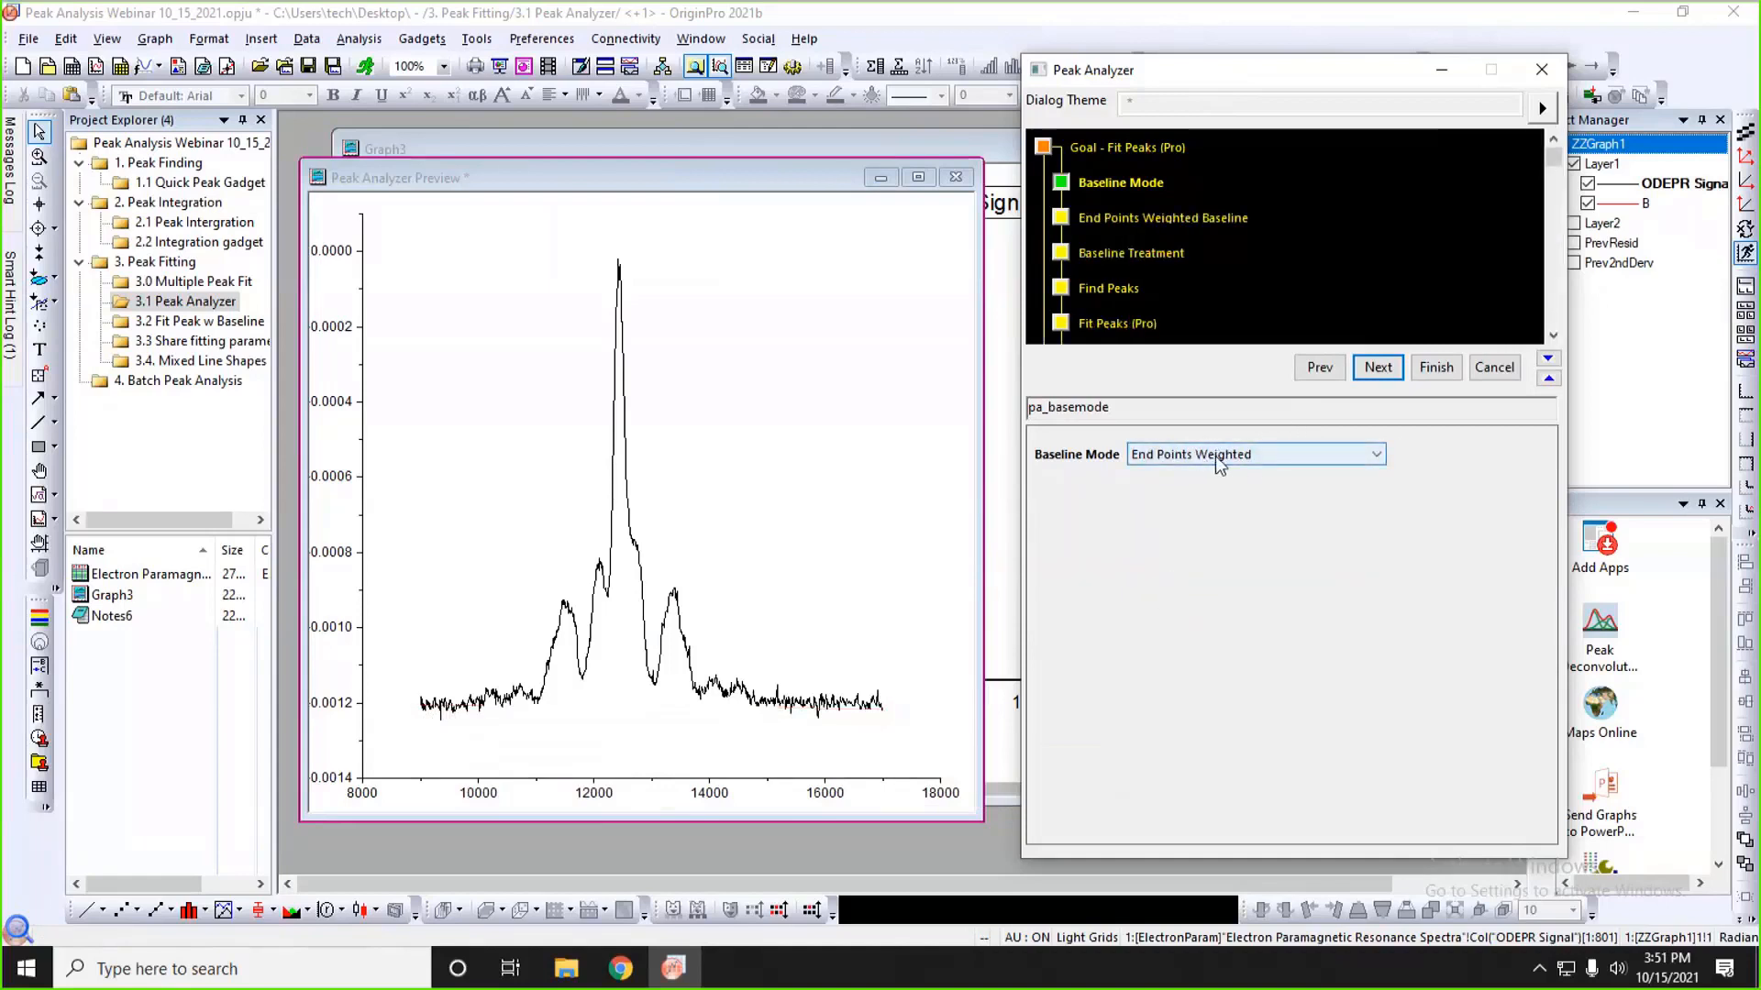
click(1363, 379)
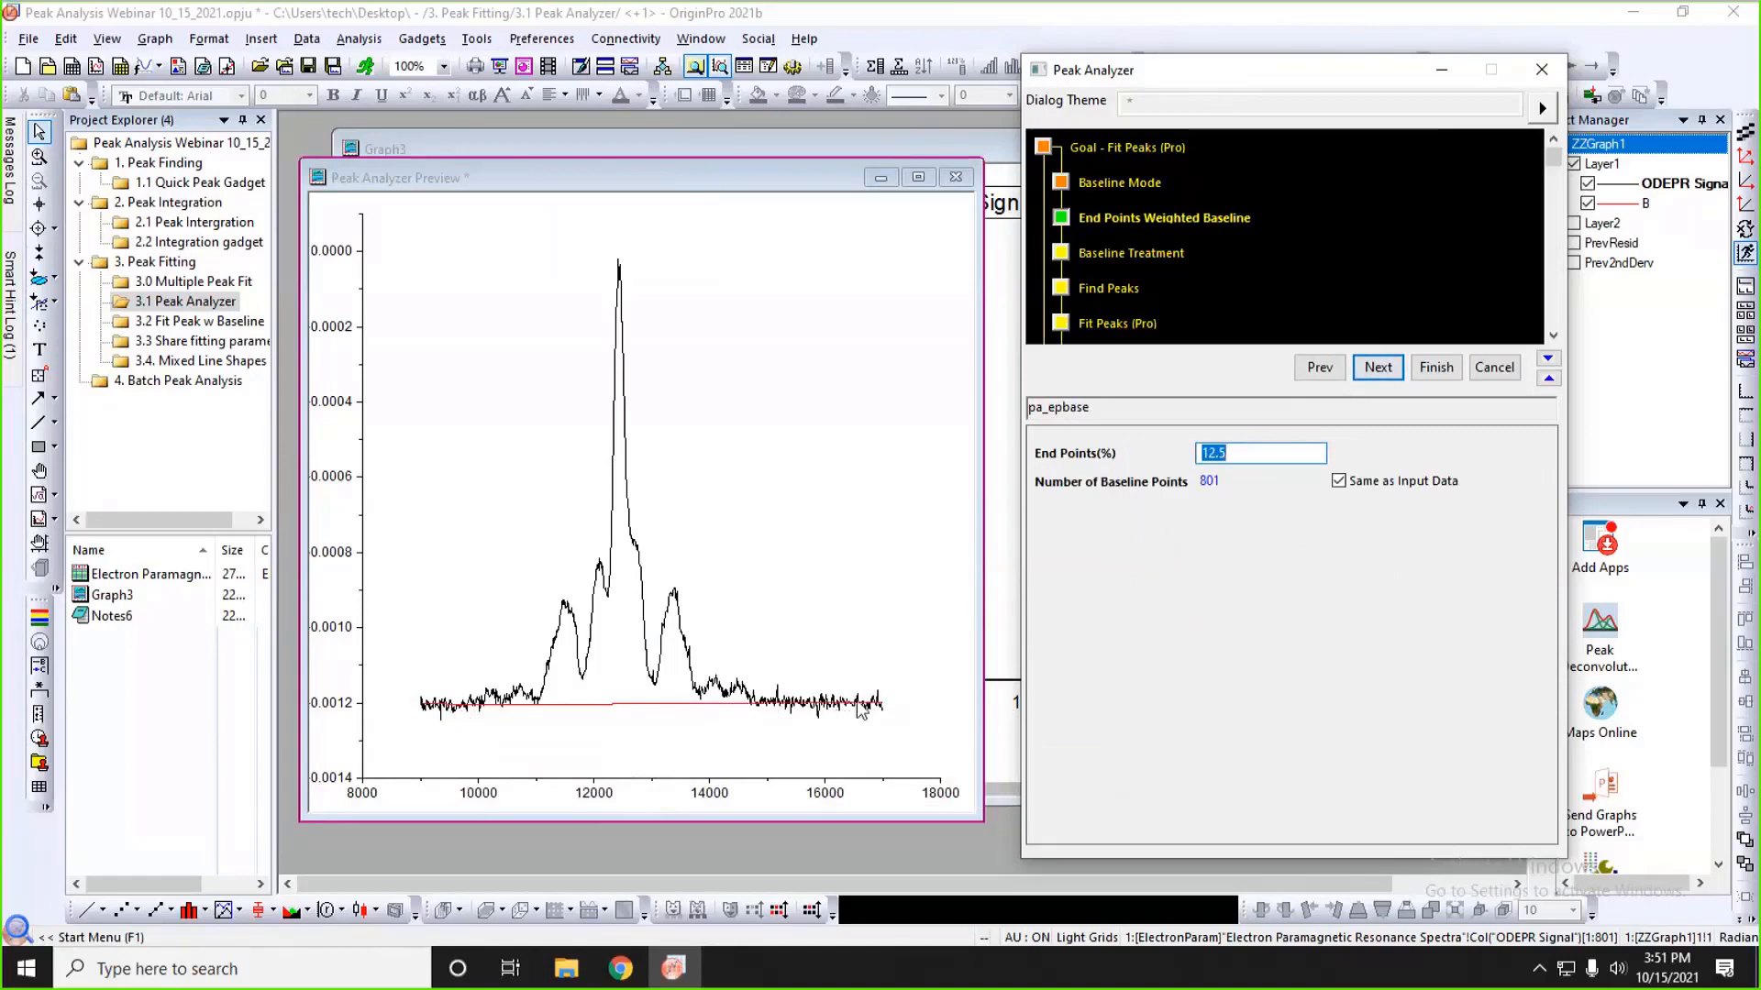
mouse_move(834, 711)
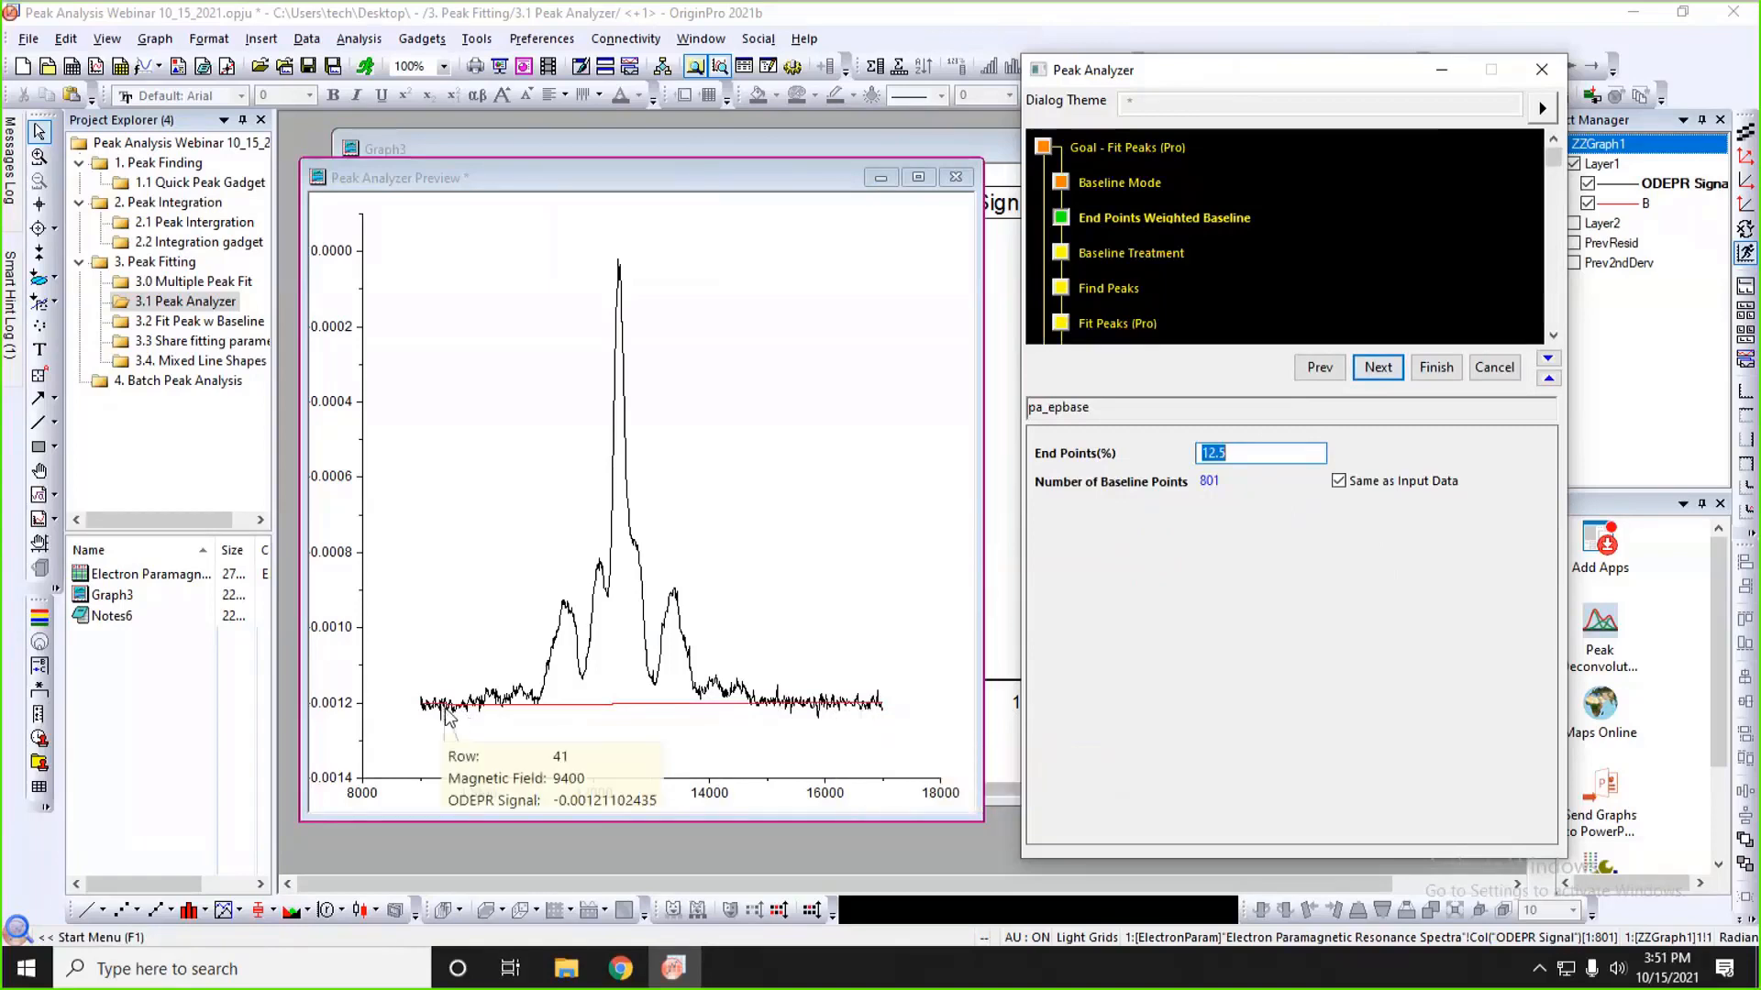
click(1131, 662)
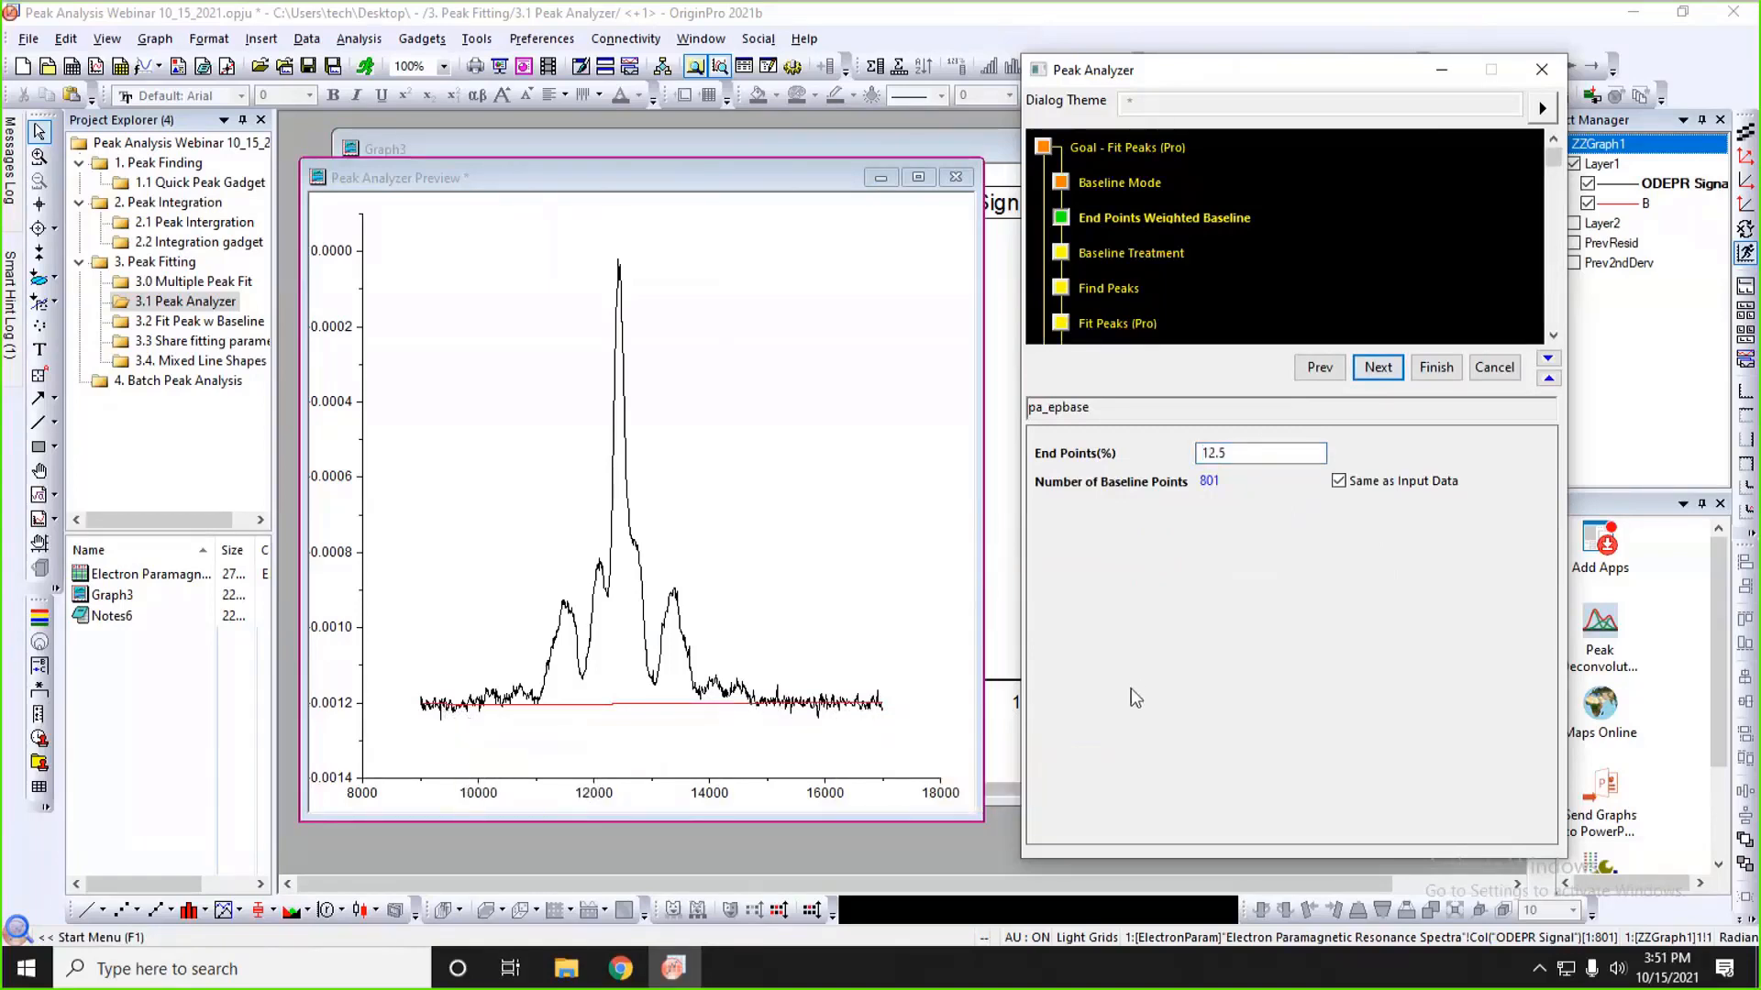
- Proceed to Baseline Treatment, subtract the baseline from the ODEPR spectrum, and continue to Find Peaks
click(1376, 367)
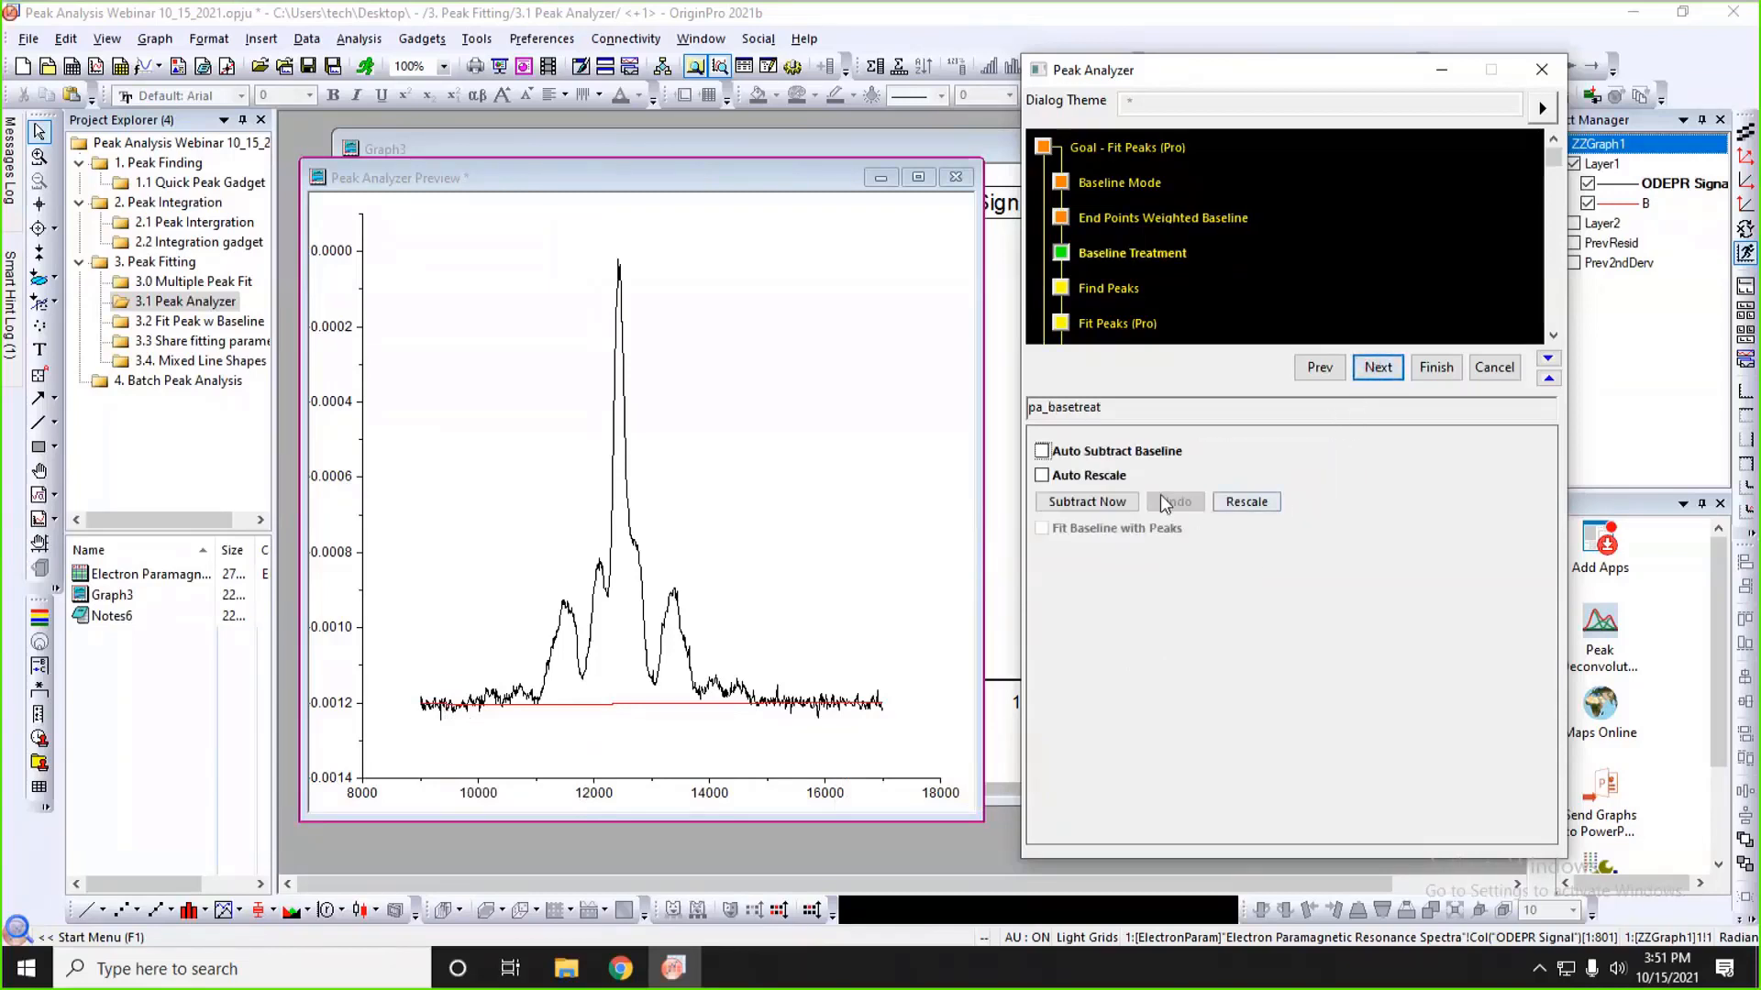
click(1083, 506)
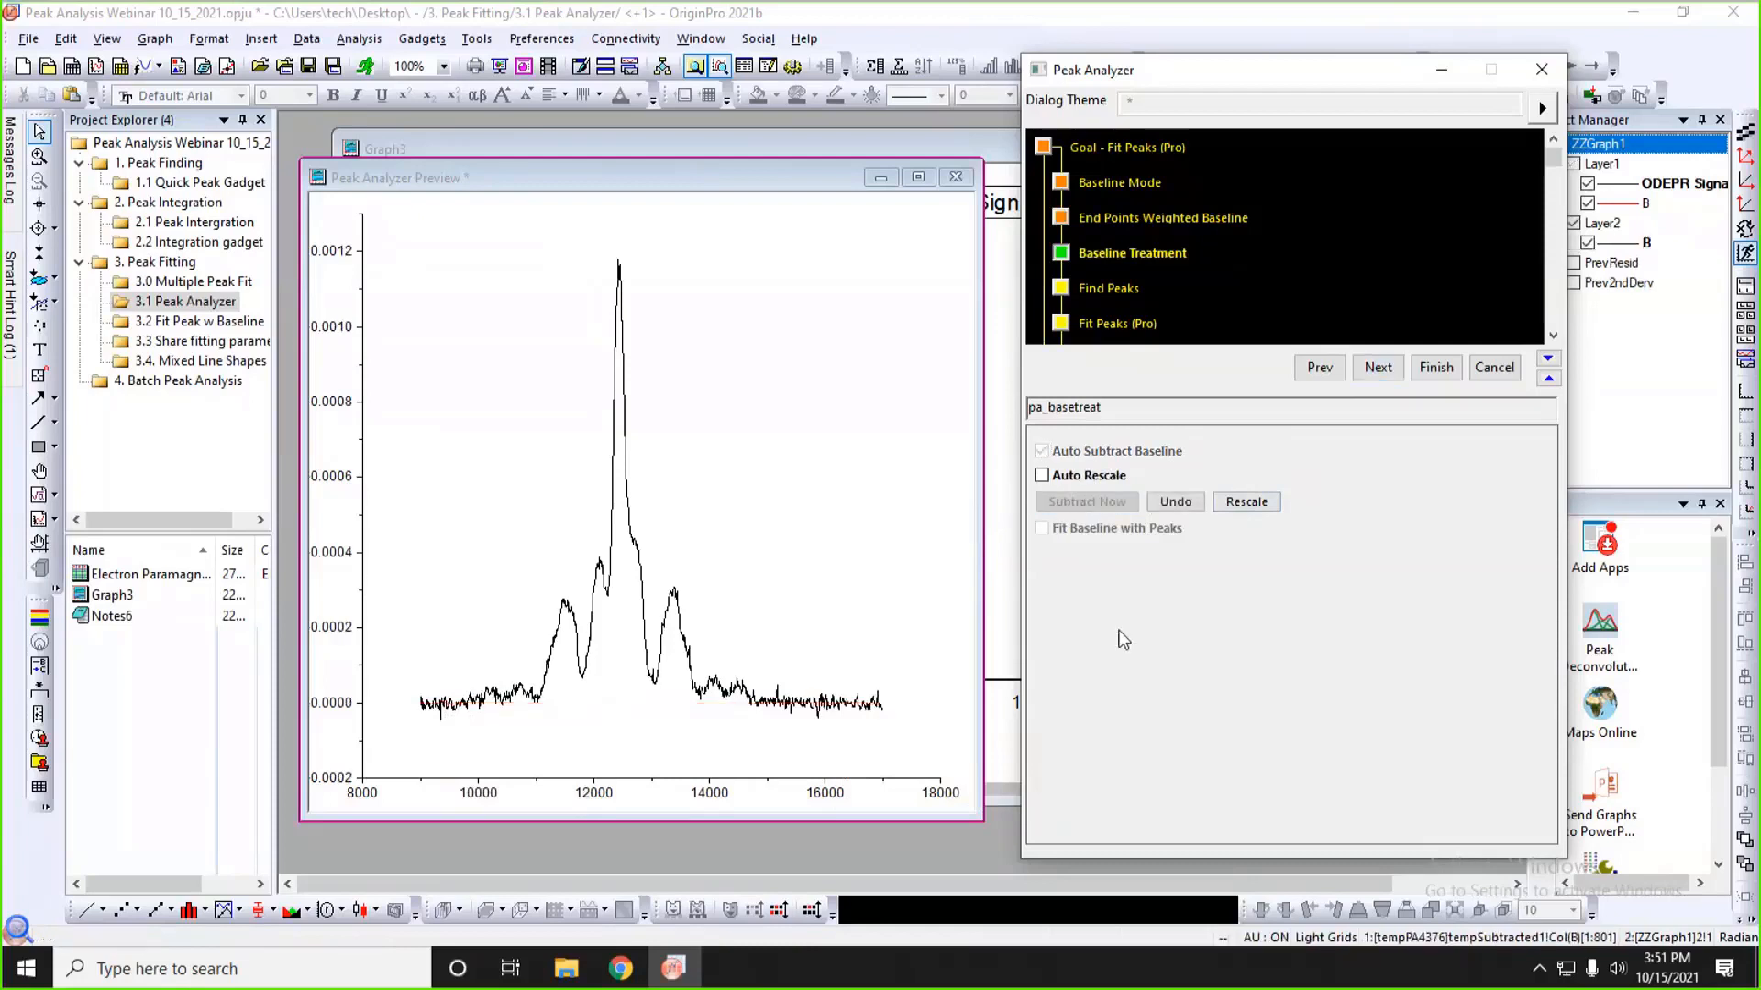
click(1383, 380)
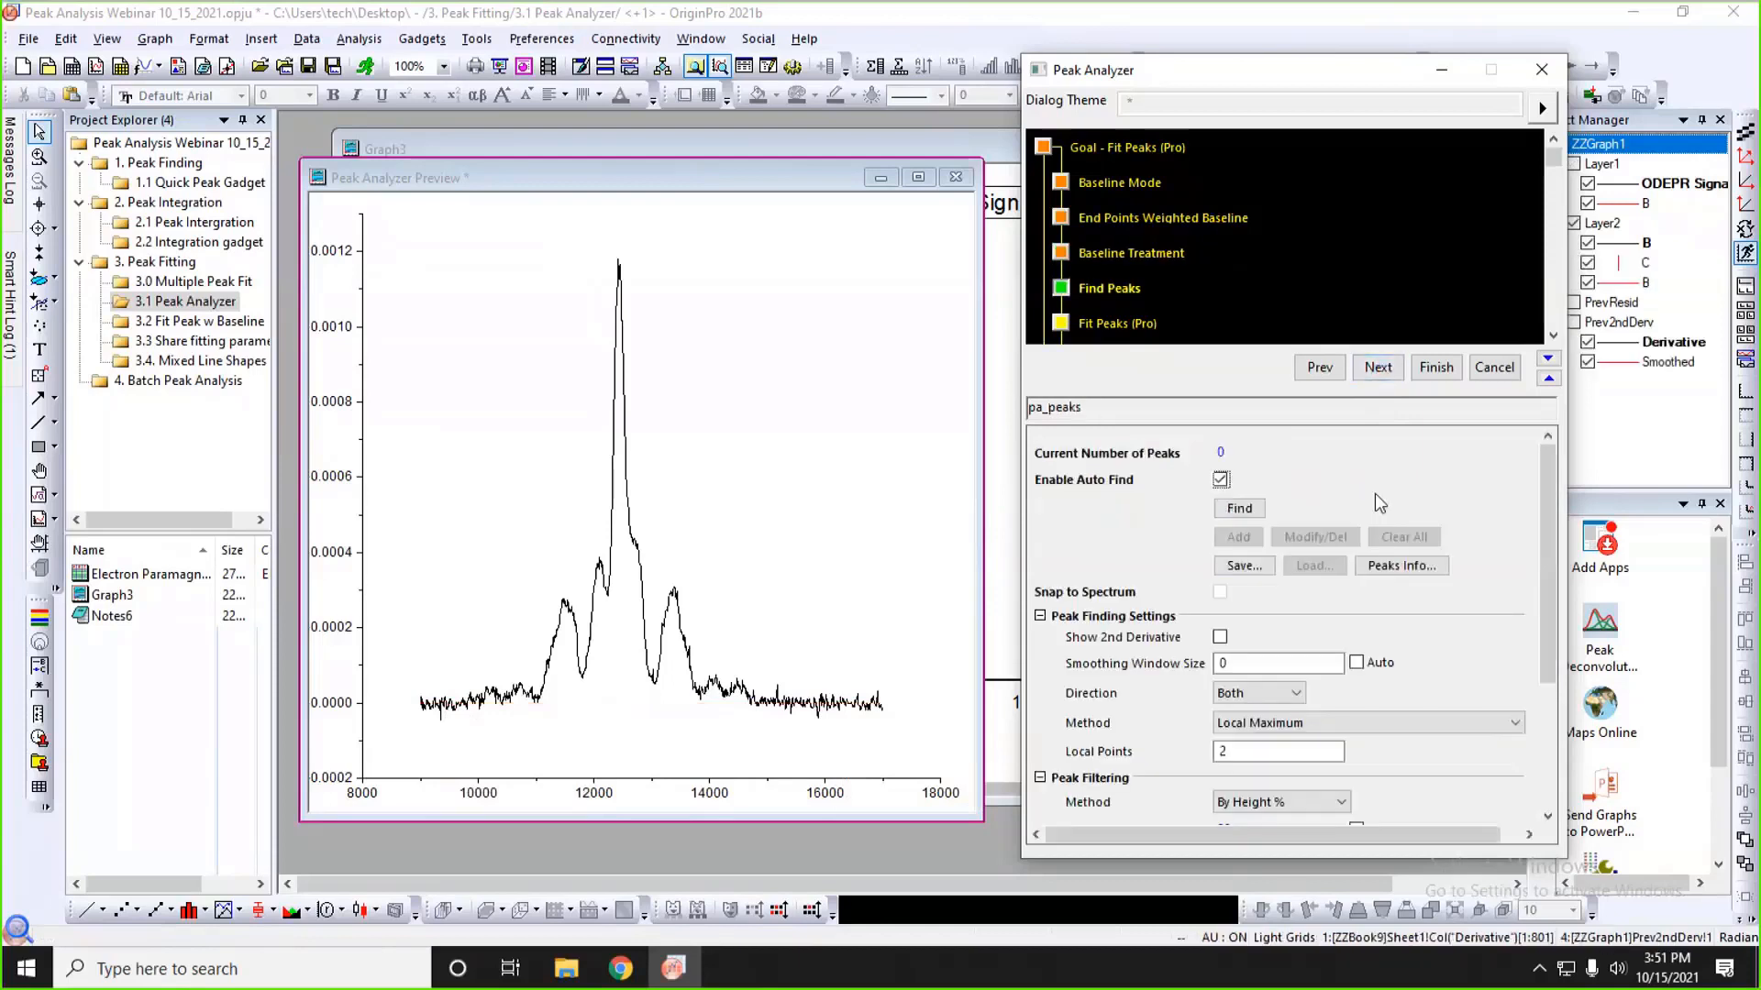
- Enlarge the Peak Analyzer dialog, review the peak finding settings, and find peaks with the default Local Maximum method
drag(1260, 81, 1250, 68)
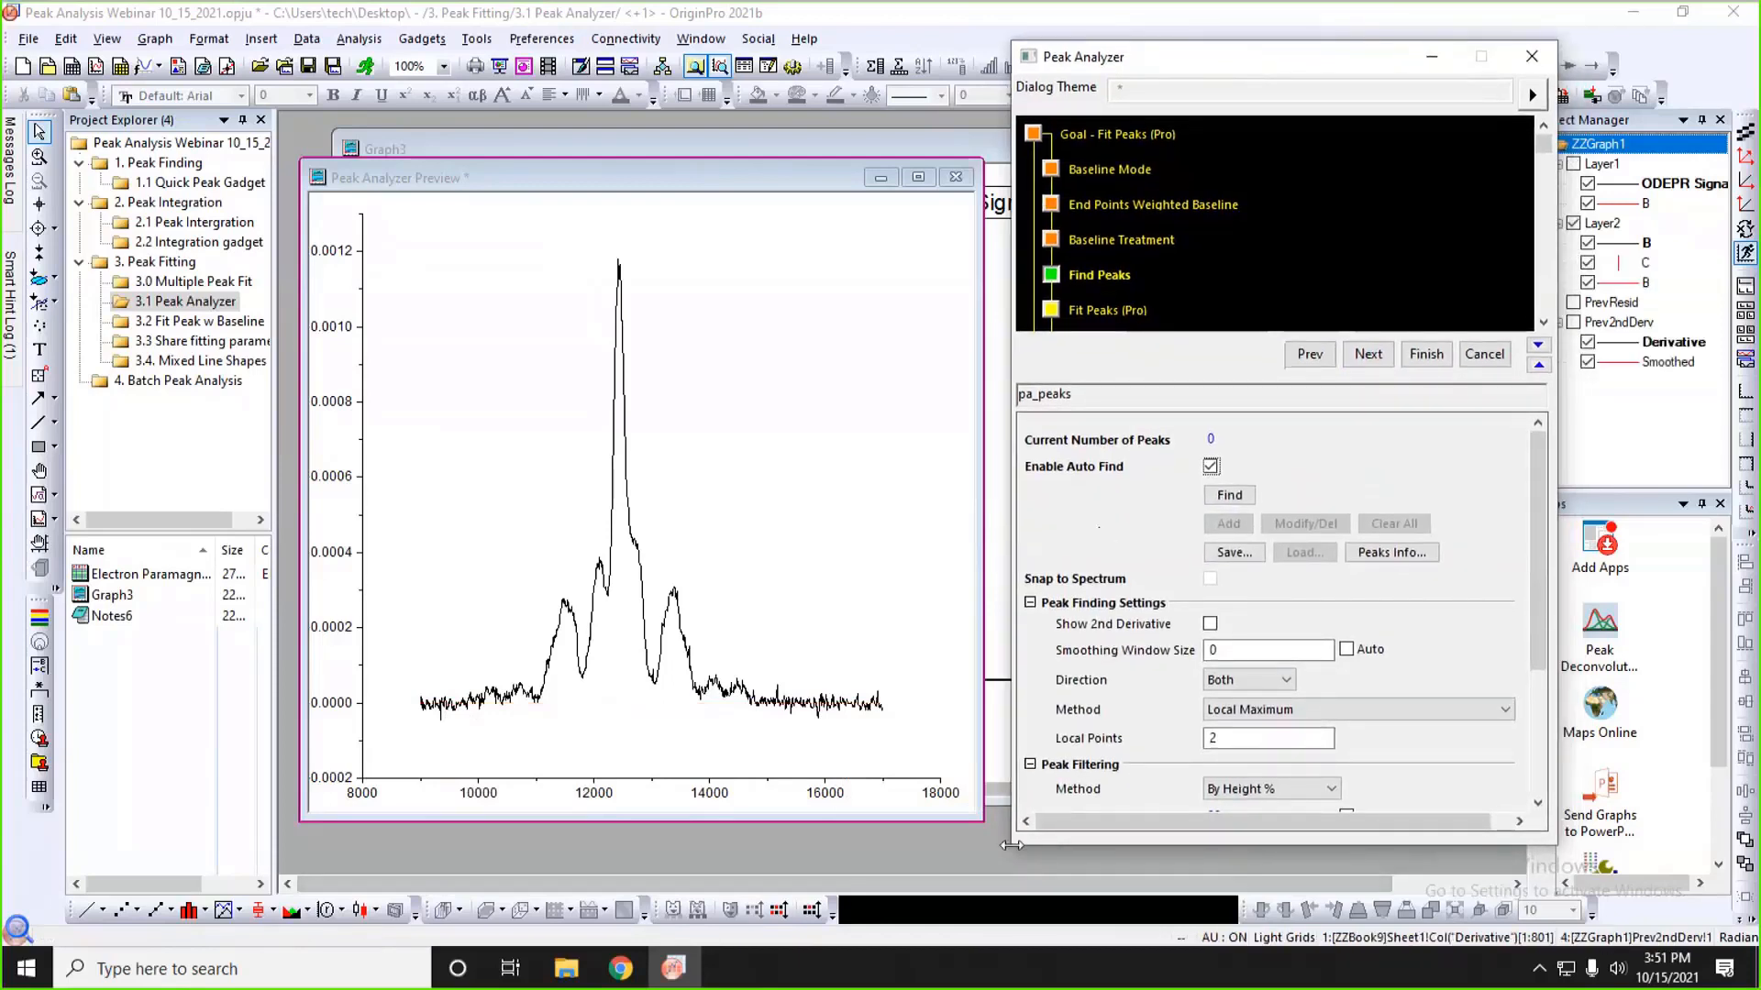
drag(1006, 856, 981, 872)
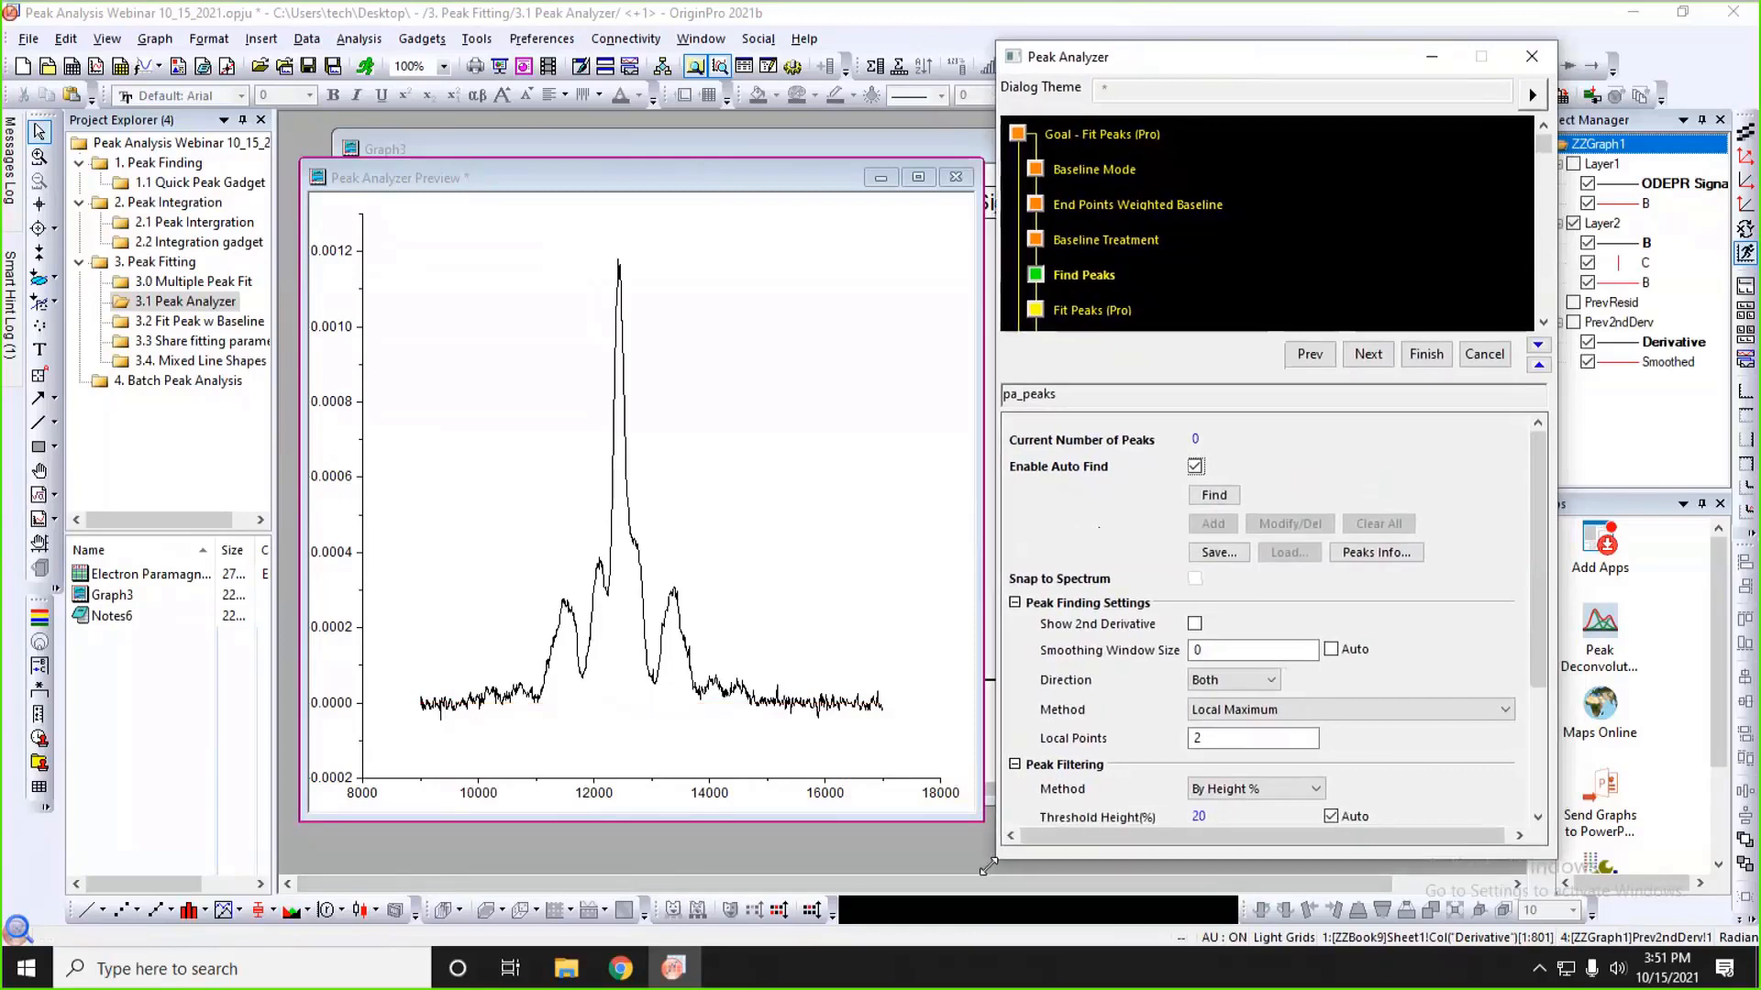
click(1415, 613)
scroll(1415, 613, down, 1)
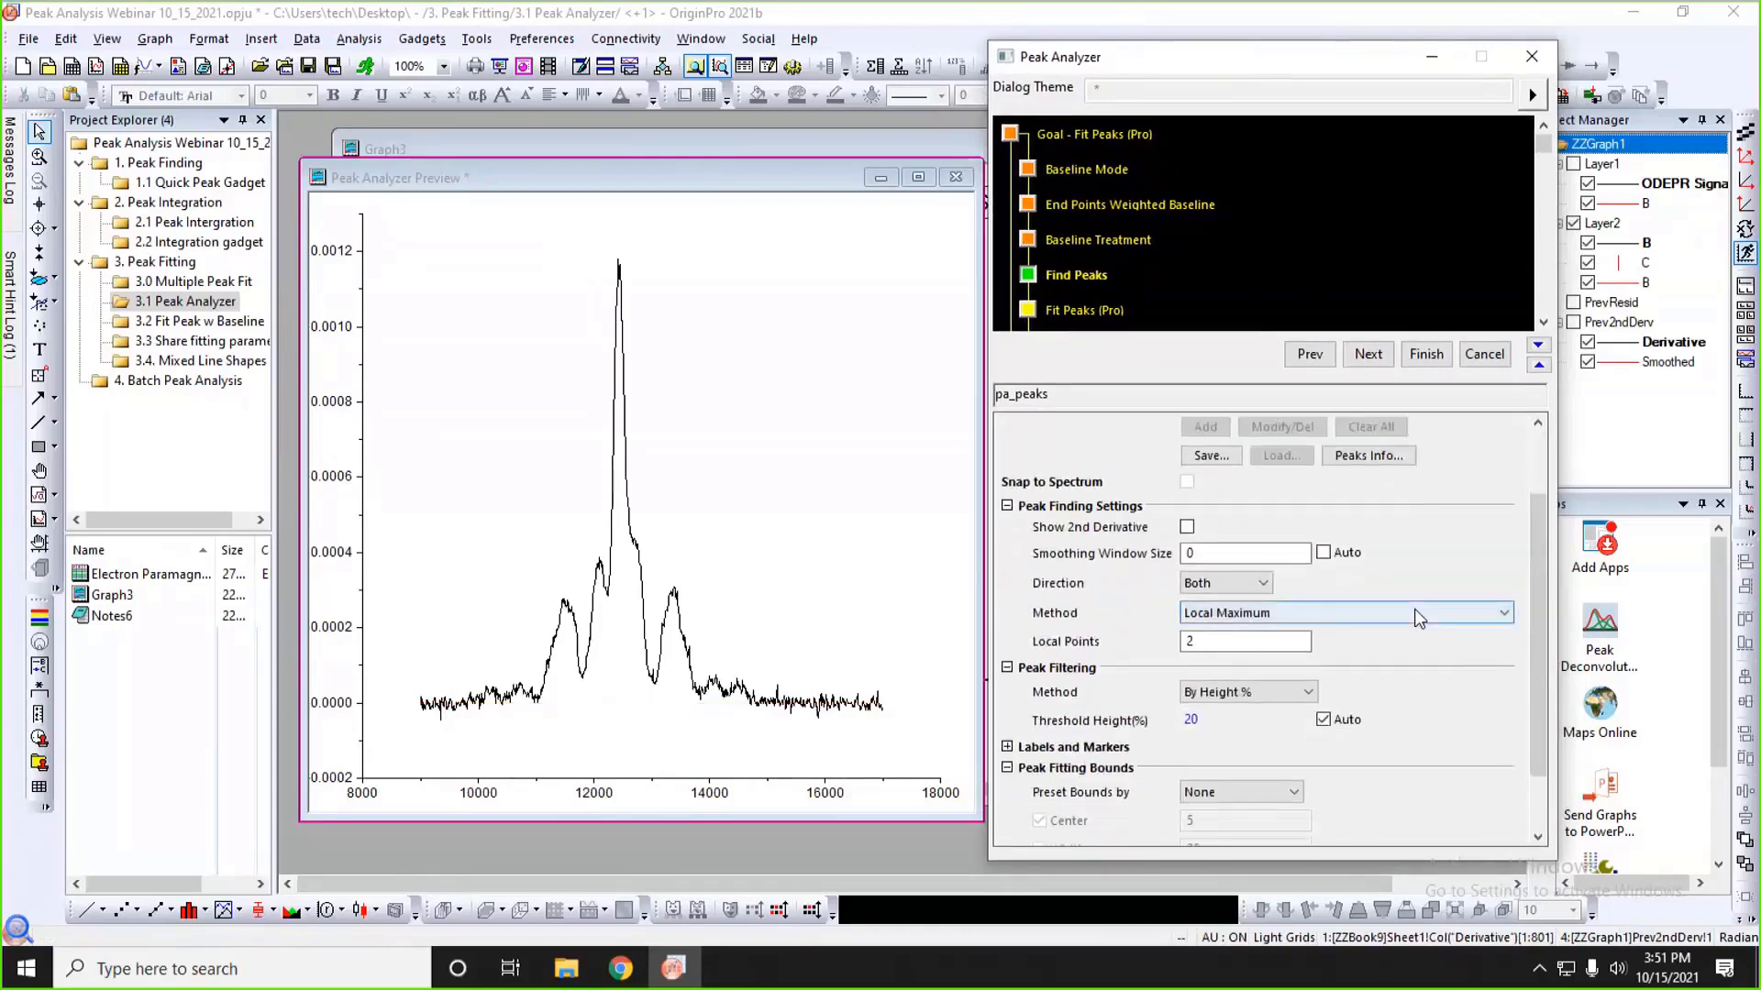
scroll(1415, 613, up, 1)
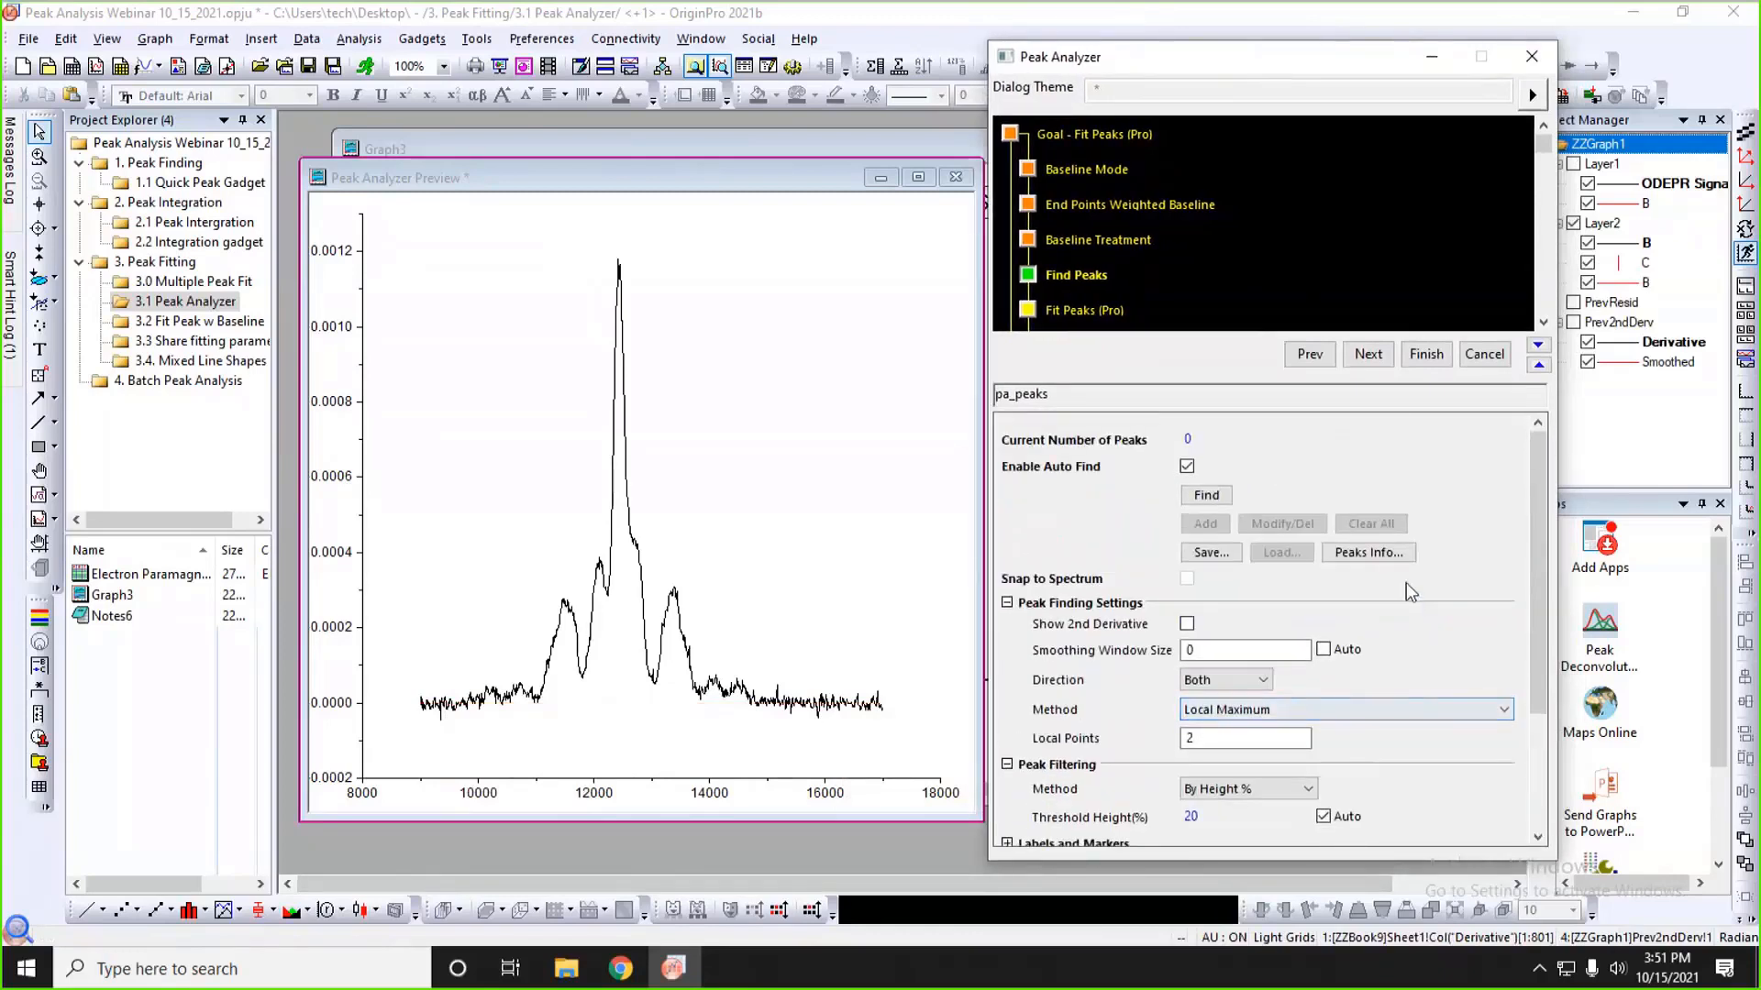
click(1207, 496)
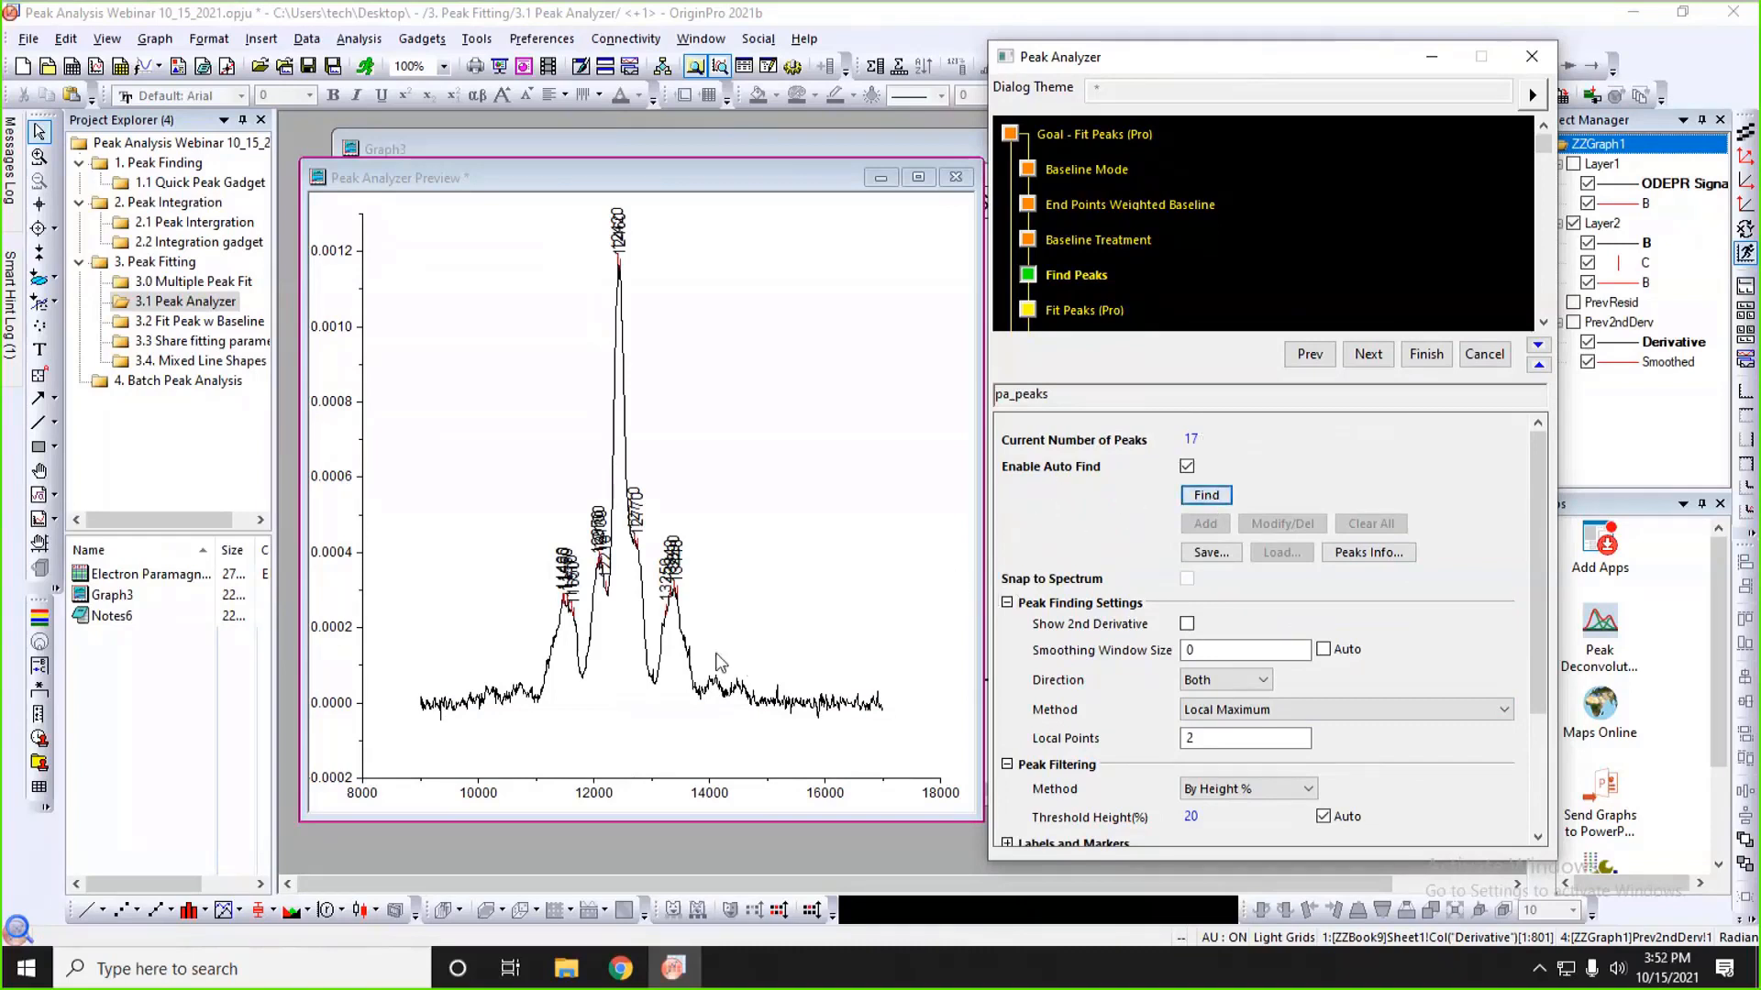
- Set the smoothing window size to 10 and find the peaks again with the Local Maximum method
mouse_move(691, 653)
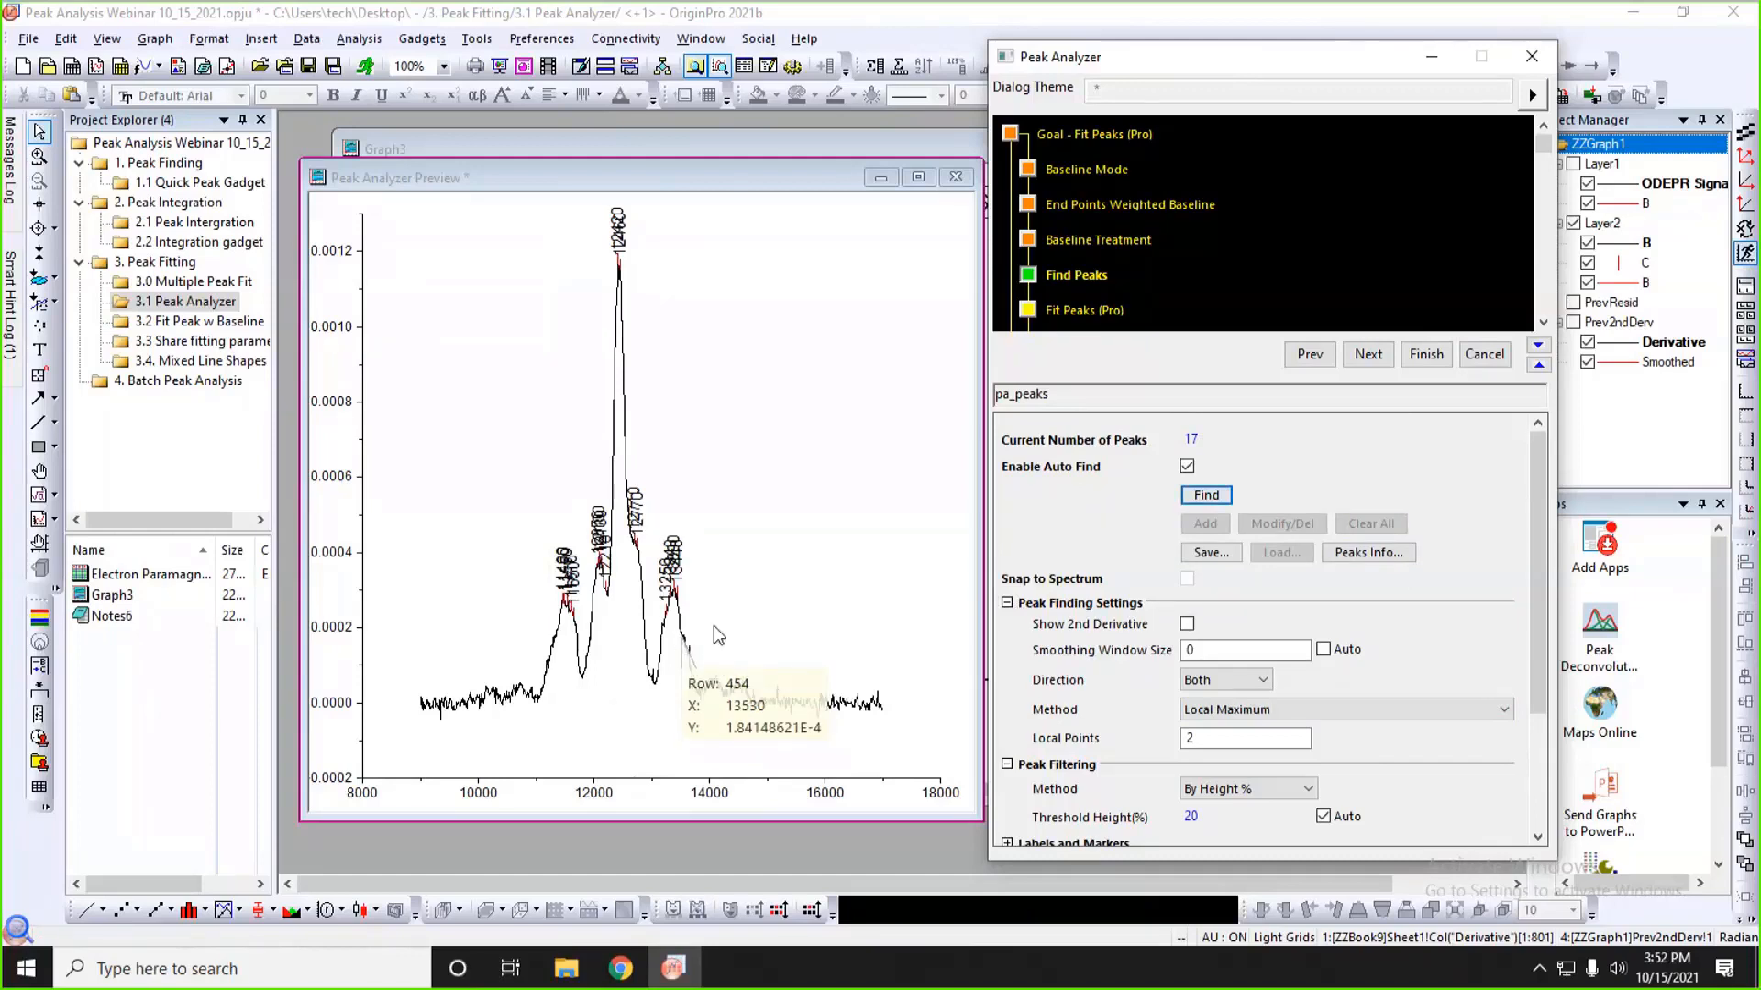
scroll(1044, 542, down, 1)
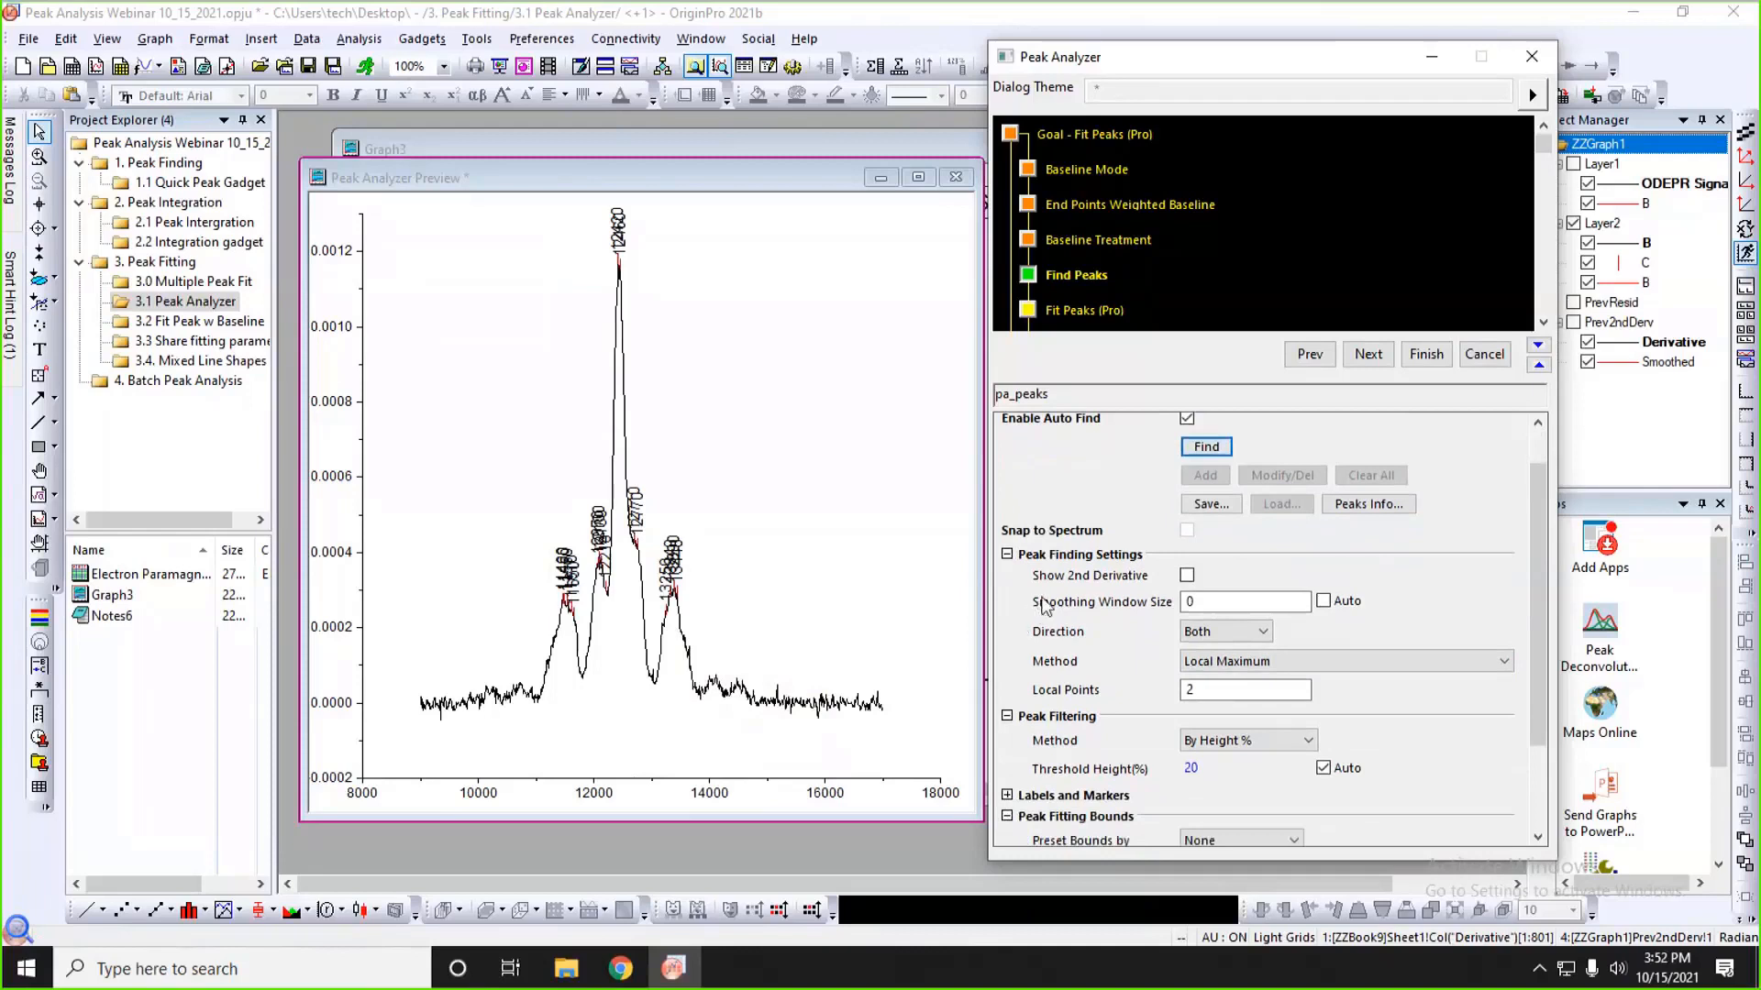
double_click(1186, 607)
text(10)
click(1206, 448)
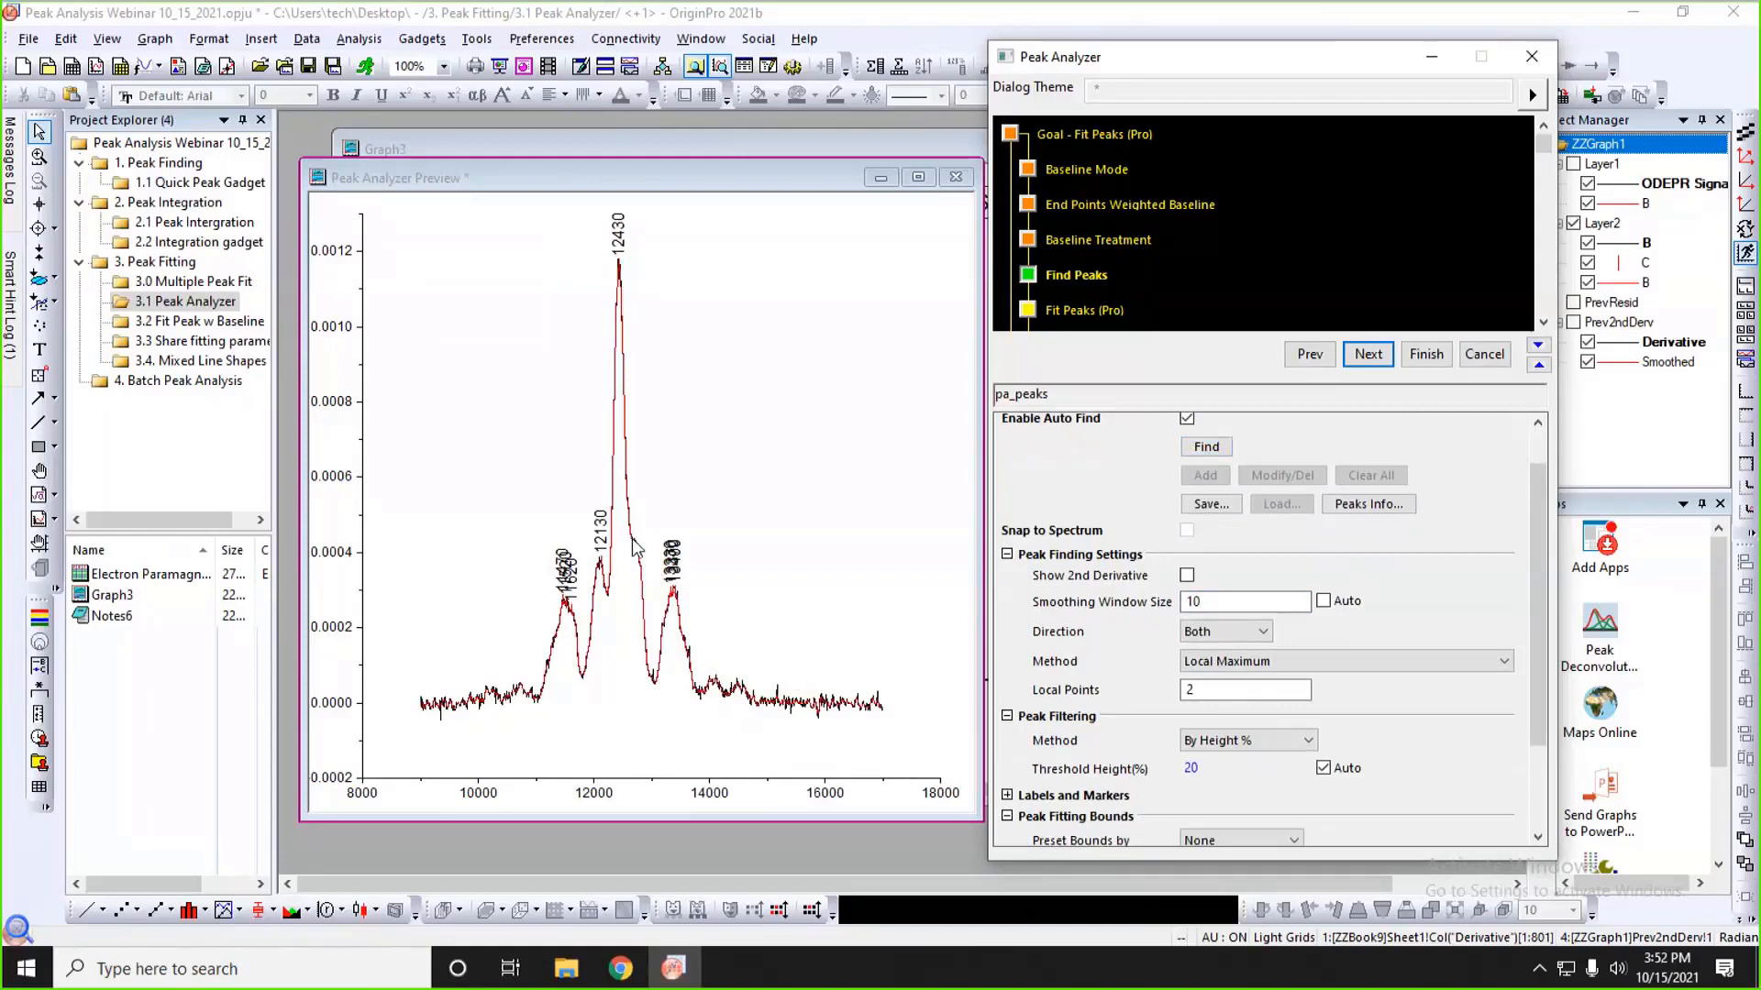
- Change the peak finding method to 2nd Derivative (search Hidden peaks) and find the peaks
mouse_move(634, 549)
scroll(1087, 607, down, 1)
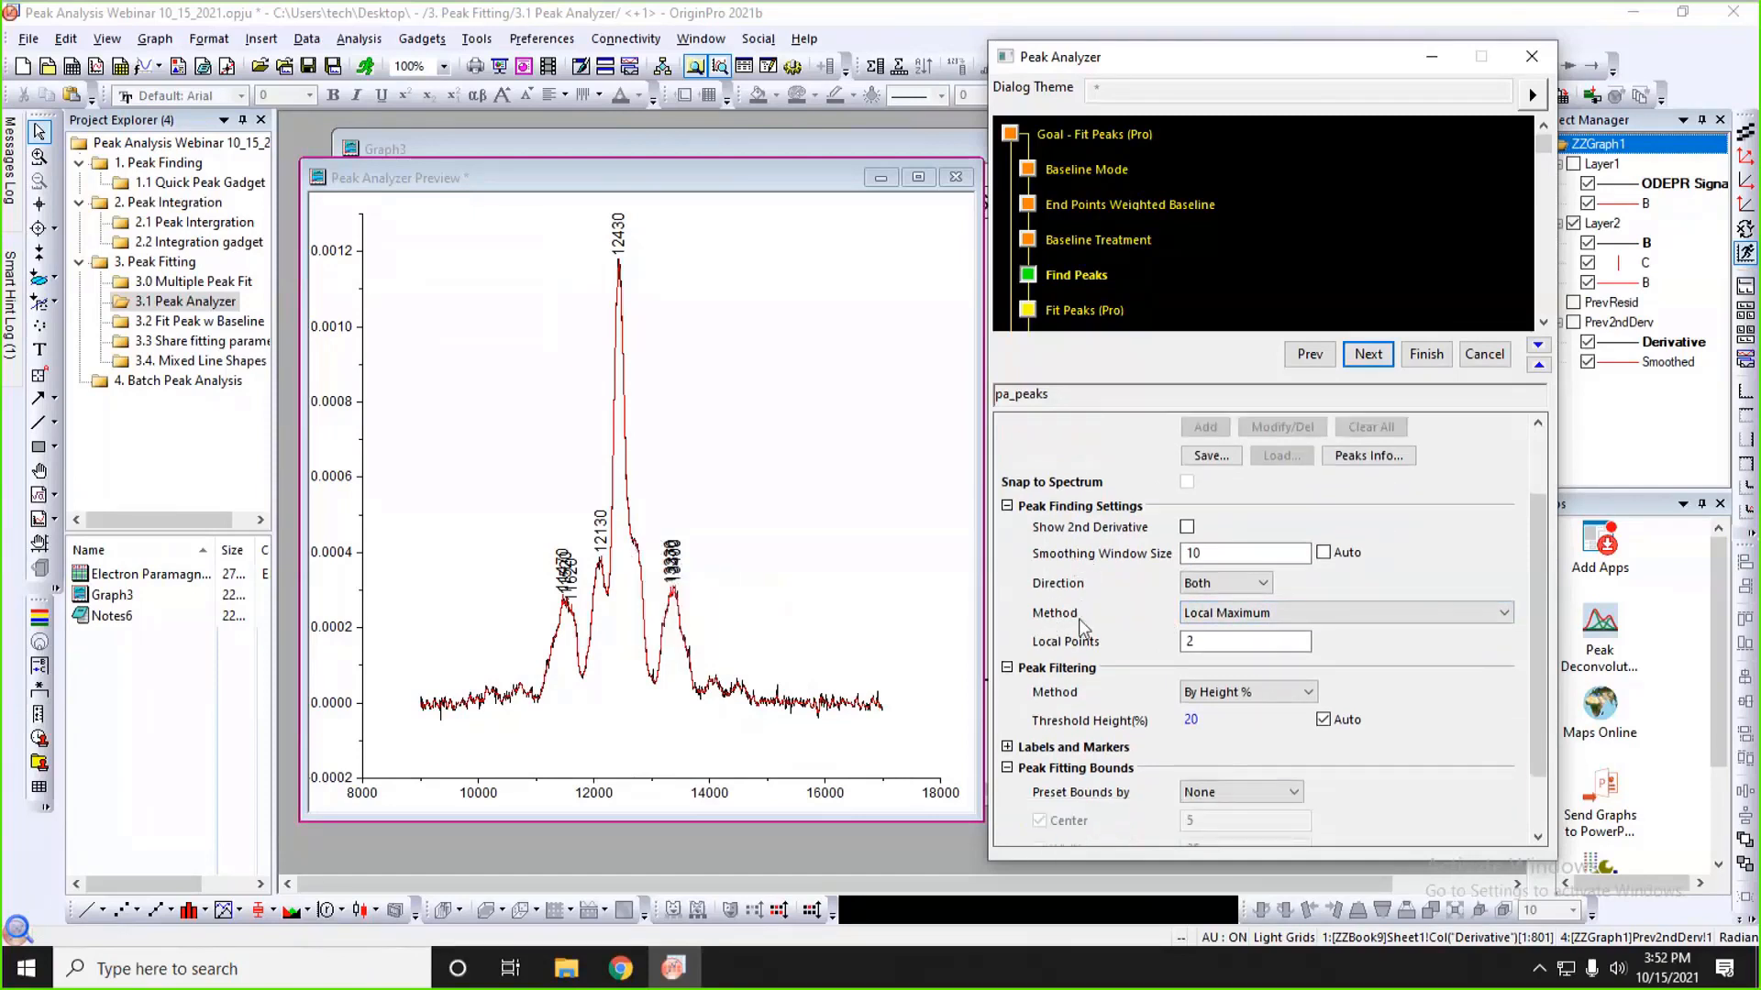
click(1342, 616)
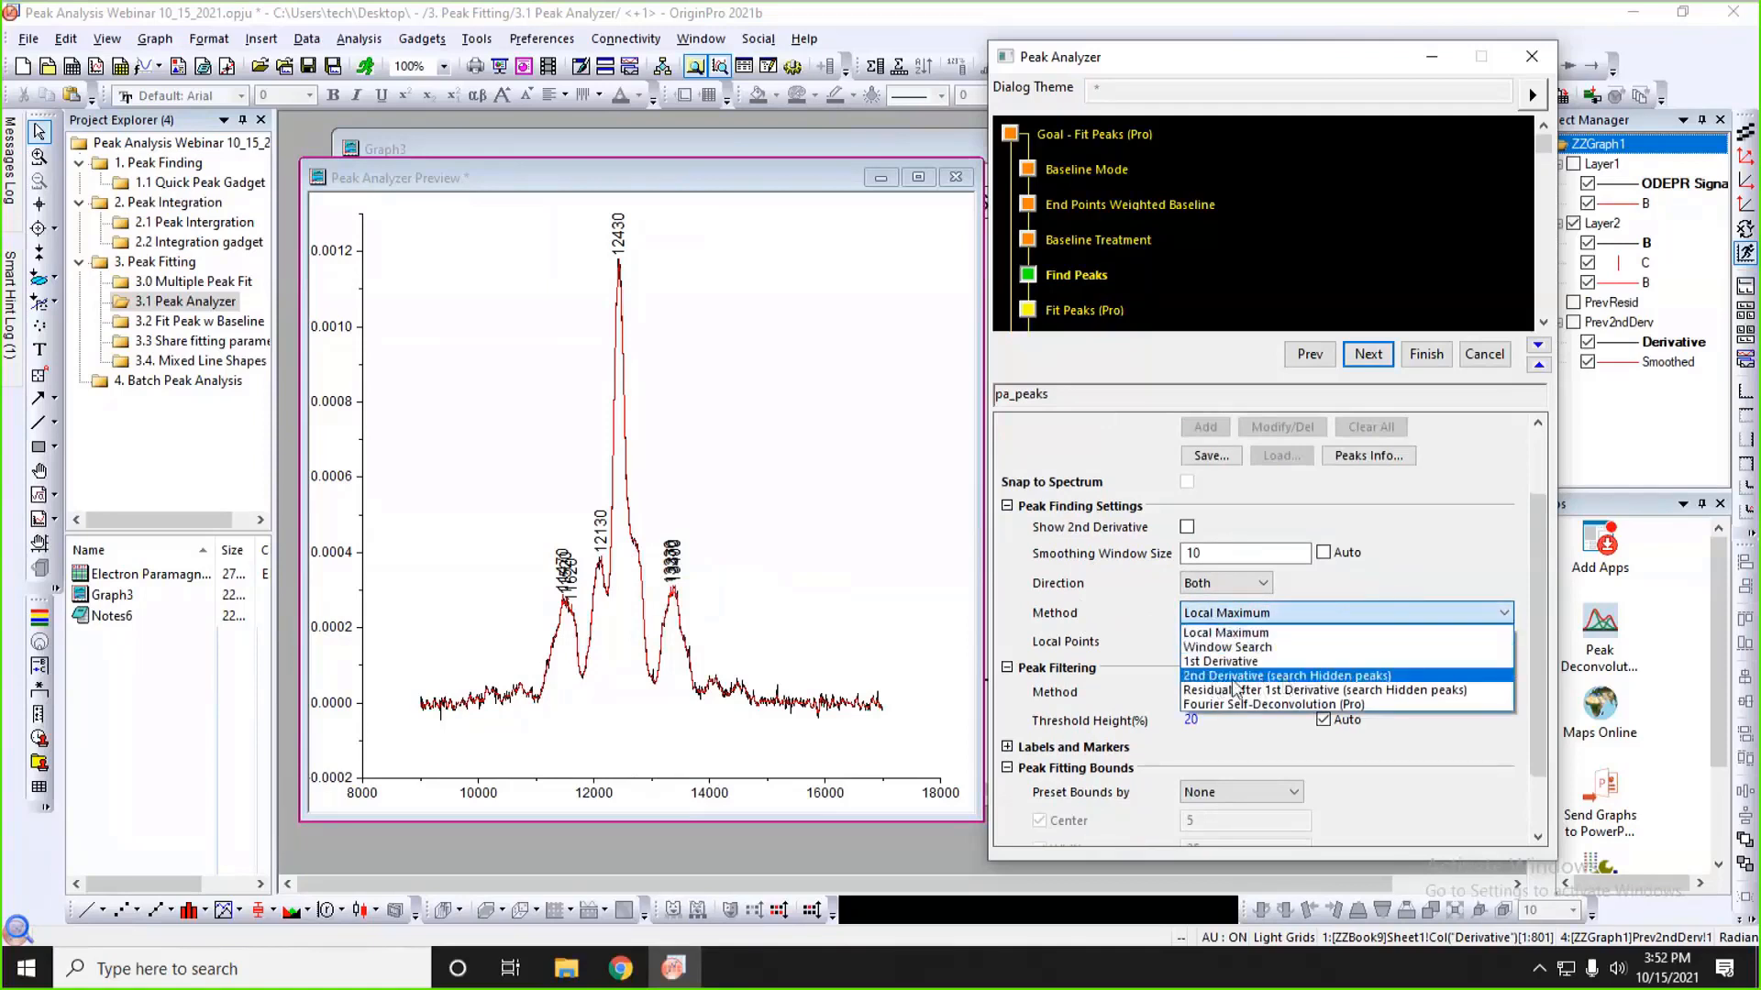
click(1320, 677)
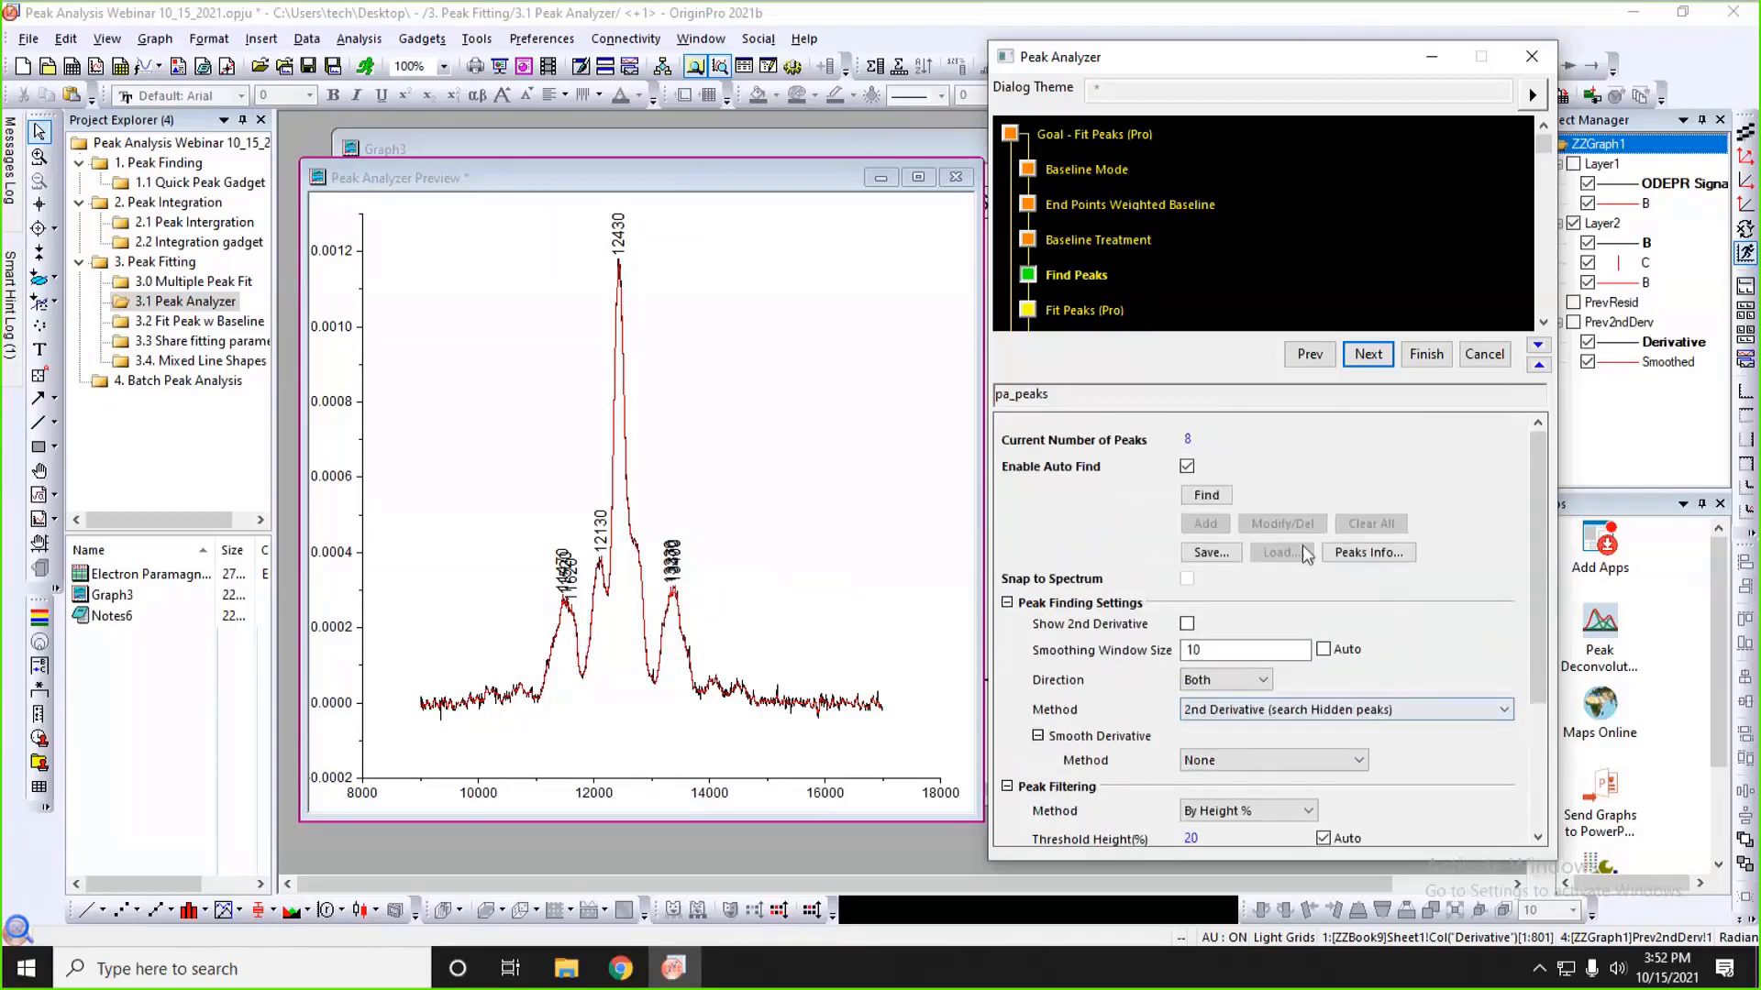
click(1207, 496)
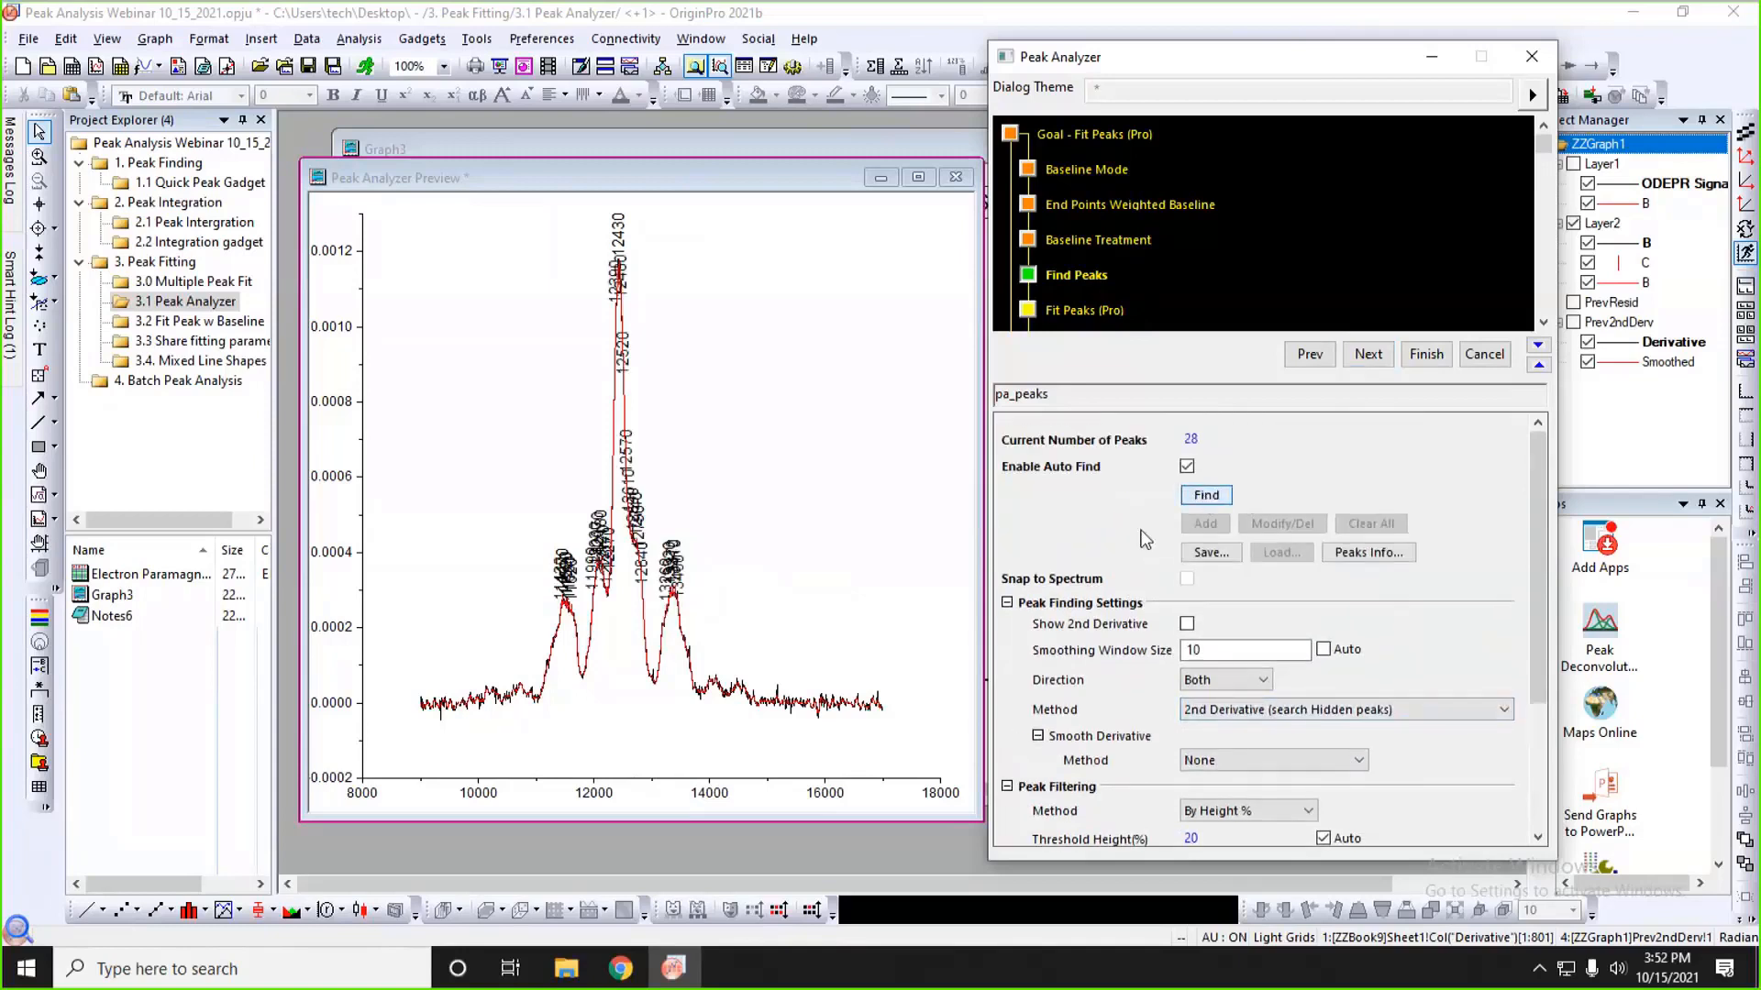
- Smooth the derivative with the Savitzky-Golay method at its default settings and find the peaks again
scroll(1077, 551, down, 1)
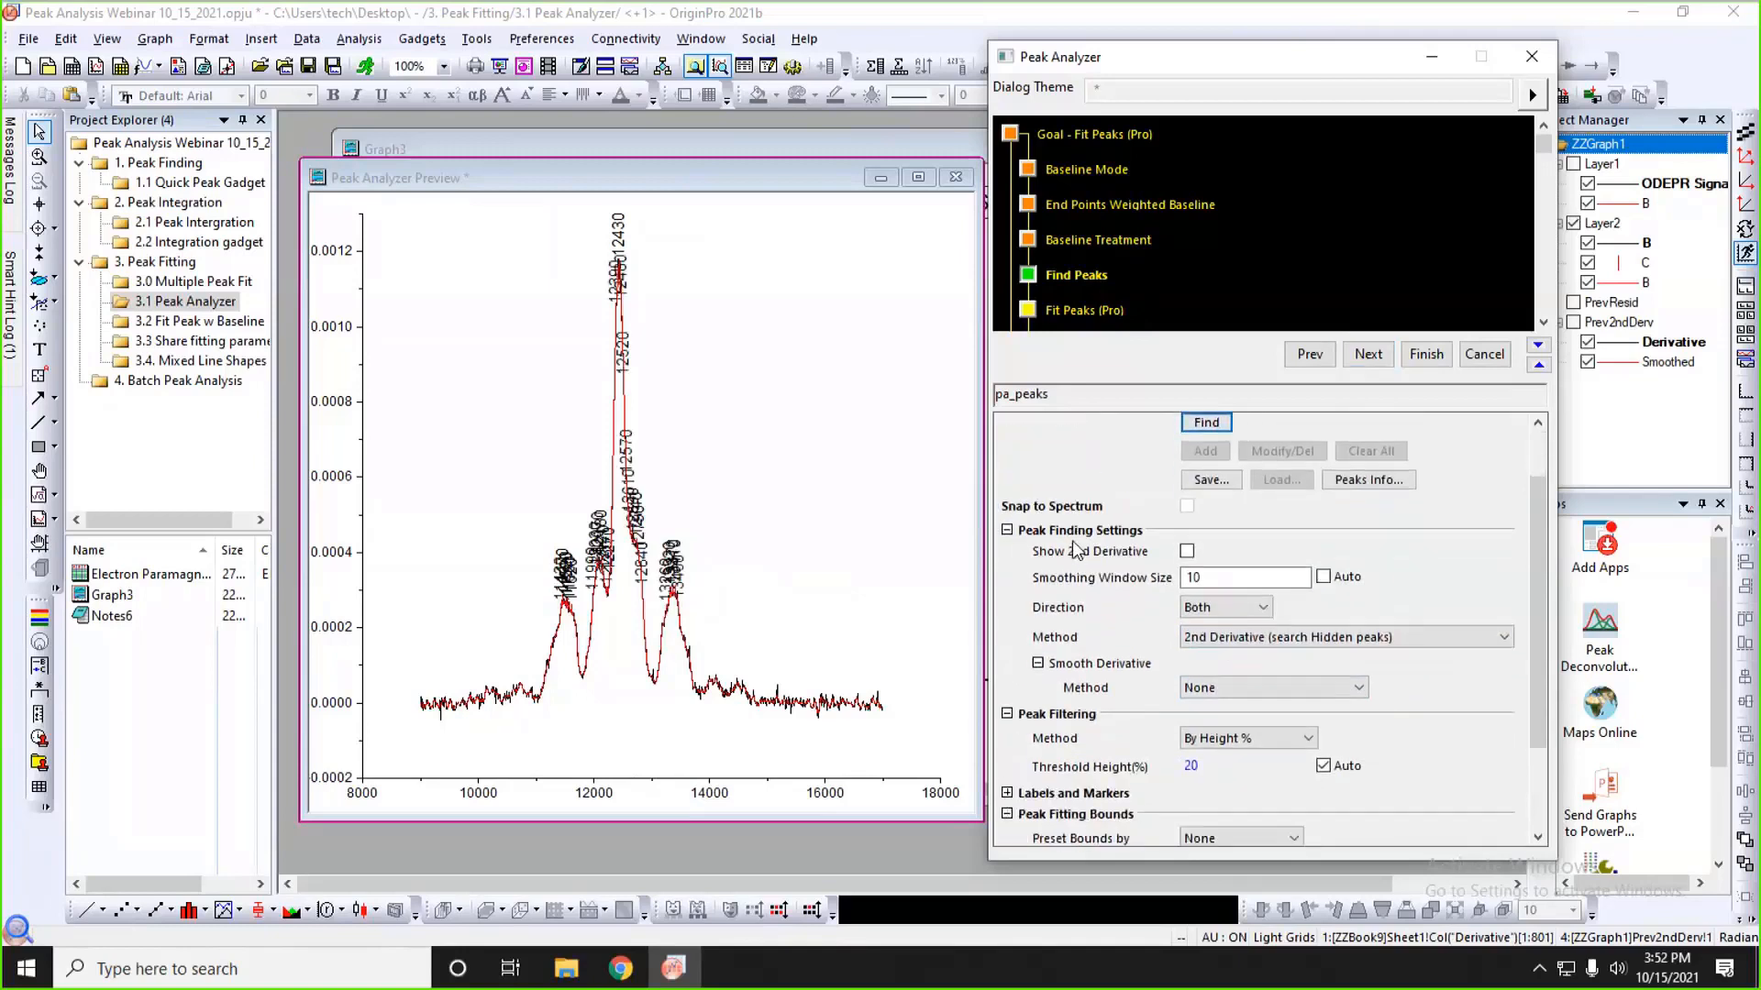
scroll(1077, 550, down, 1)
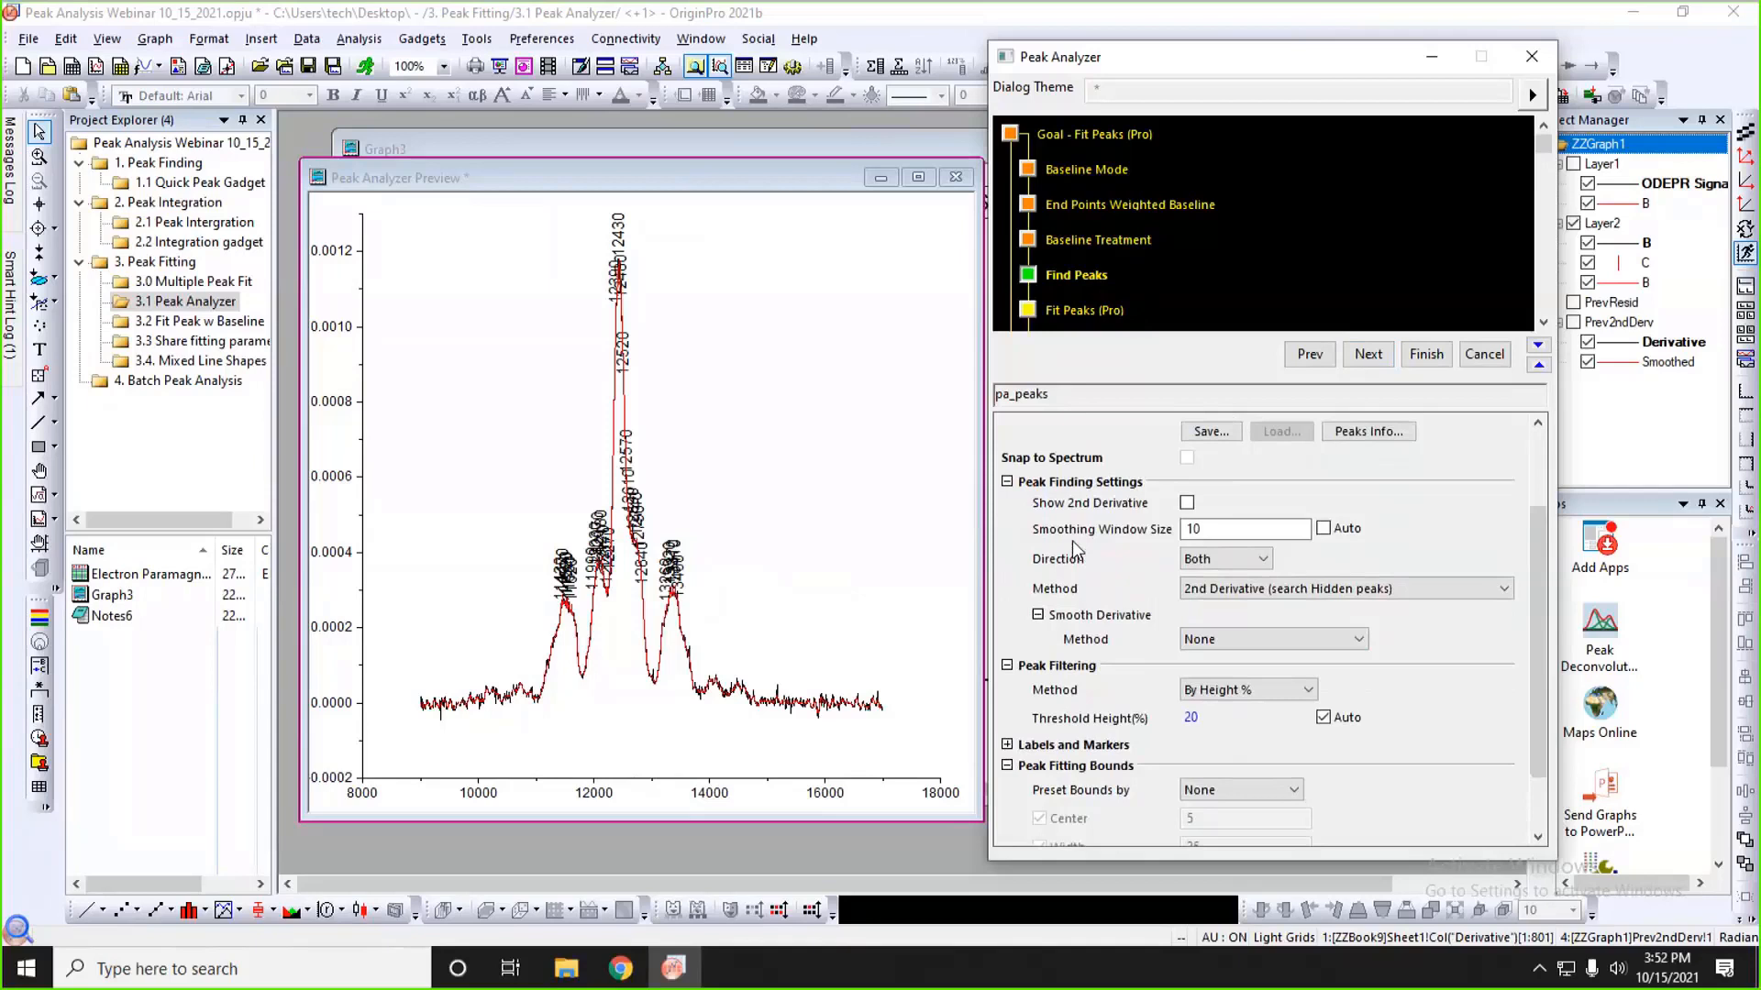
scroll(1071, 541, down, 1)
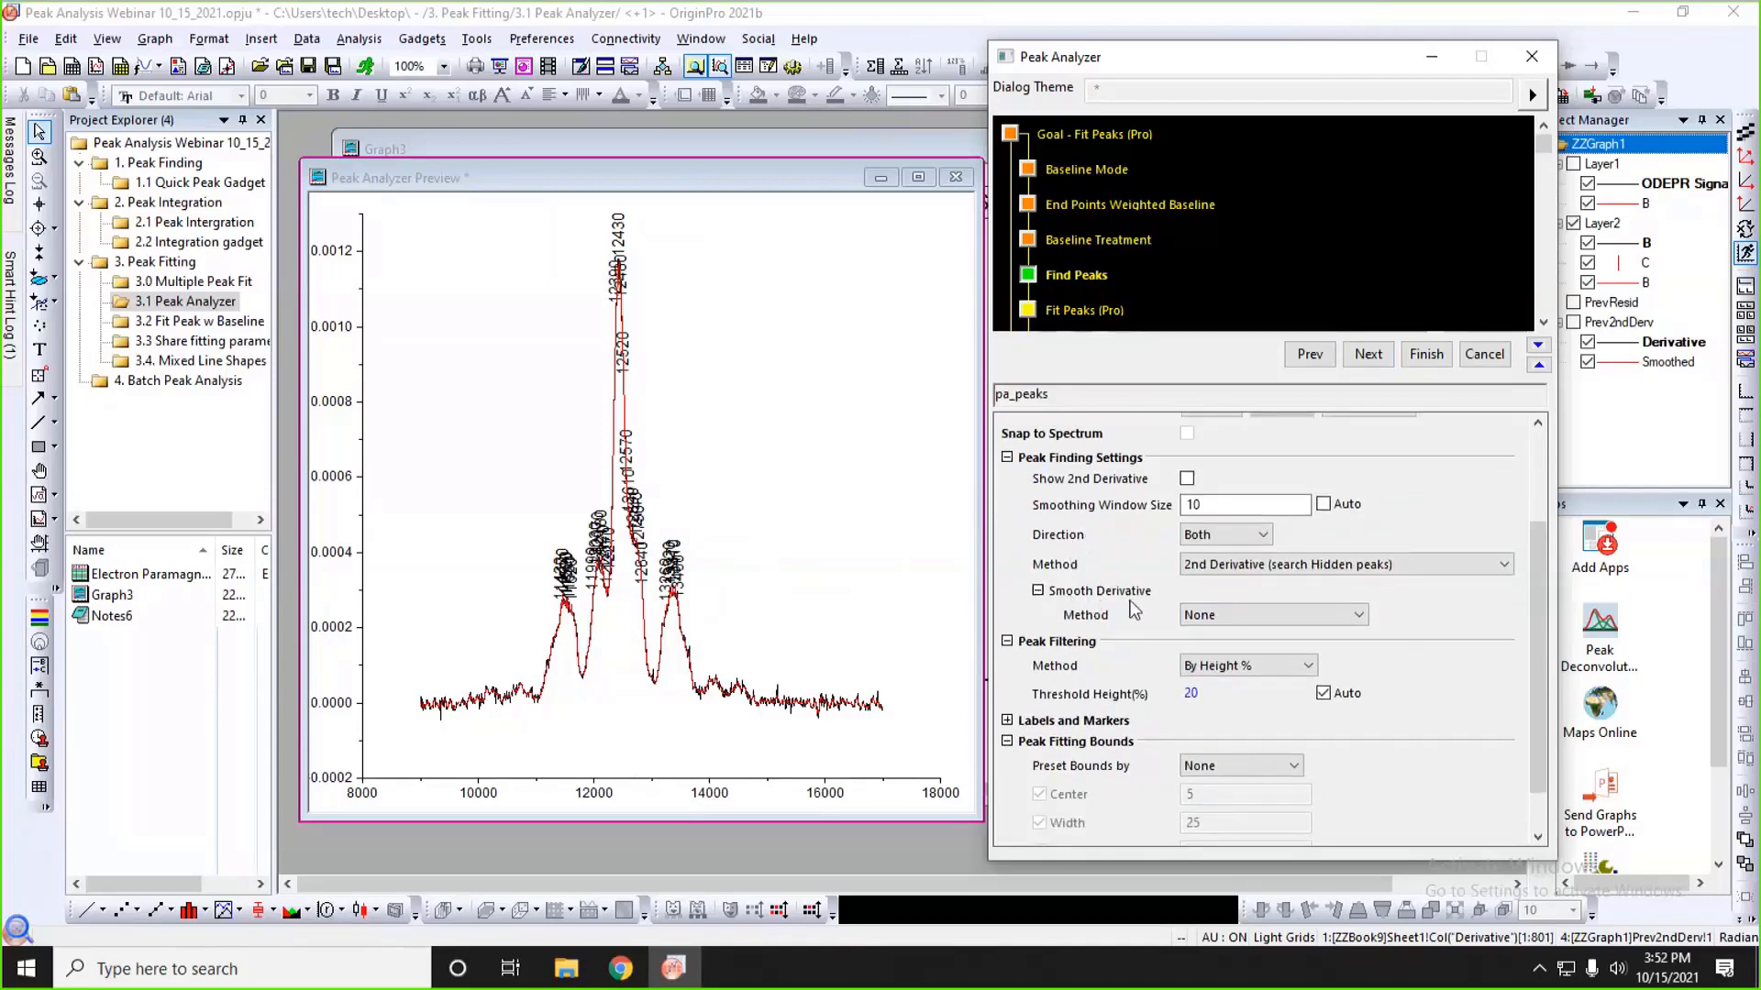
click(1260, 623)
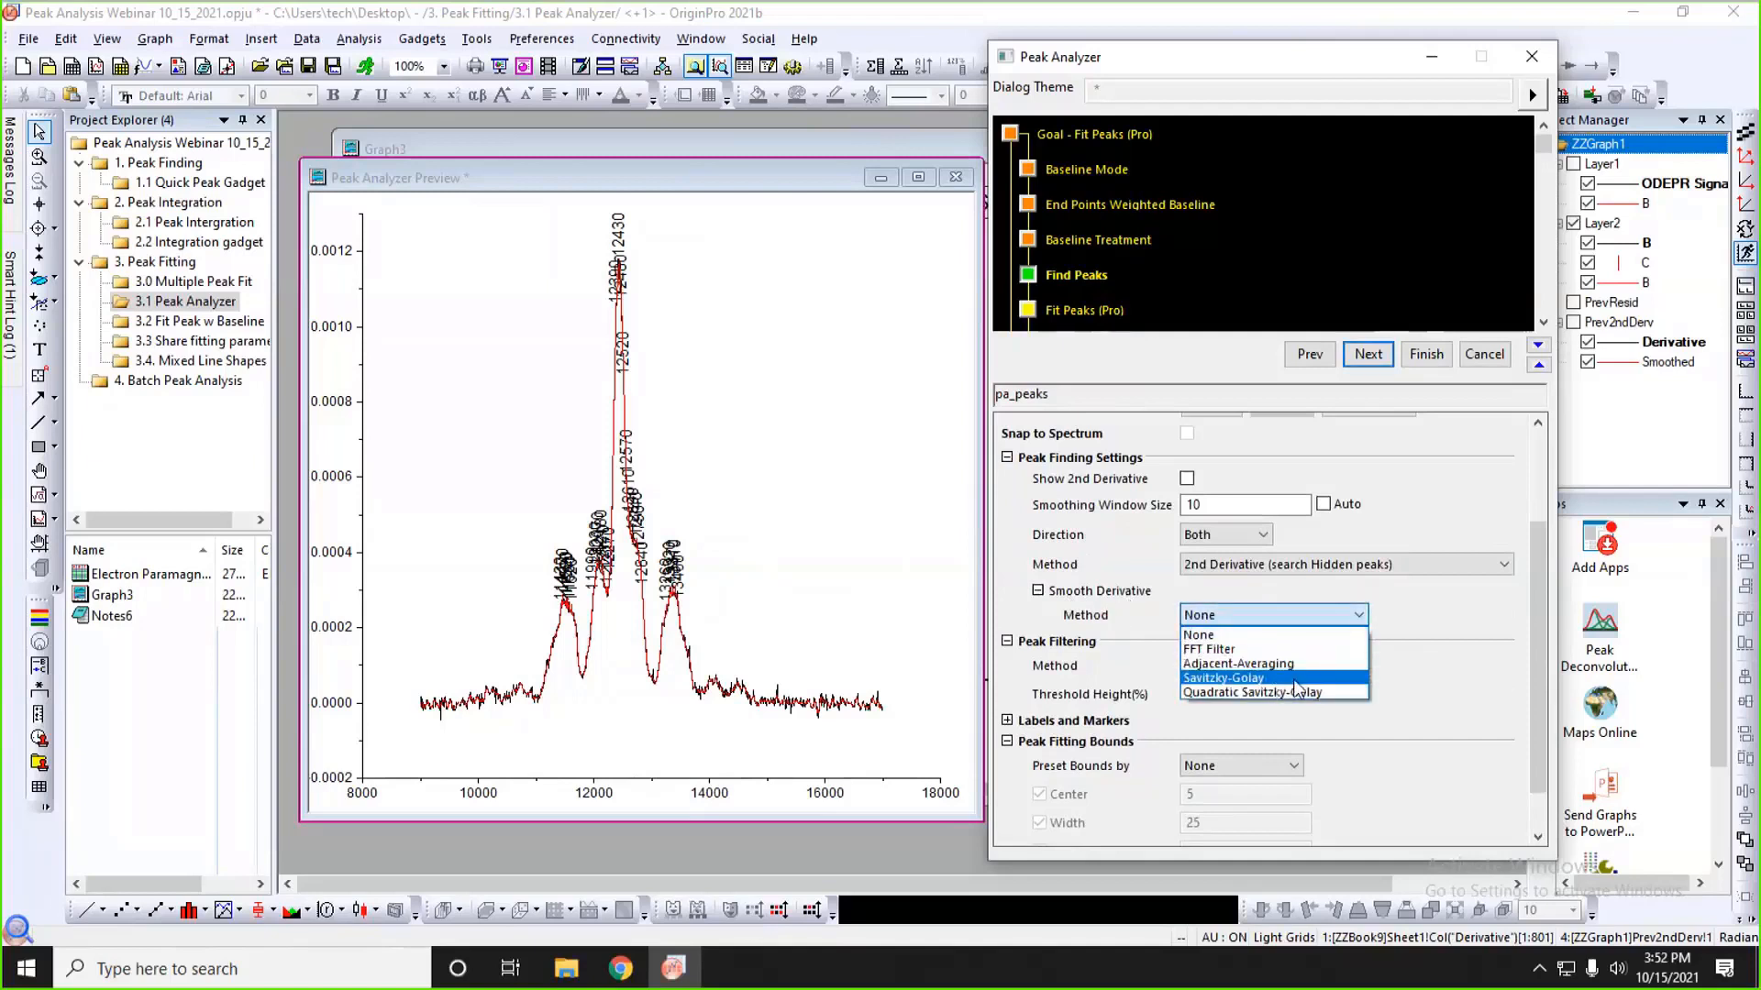
click(1306, 680)
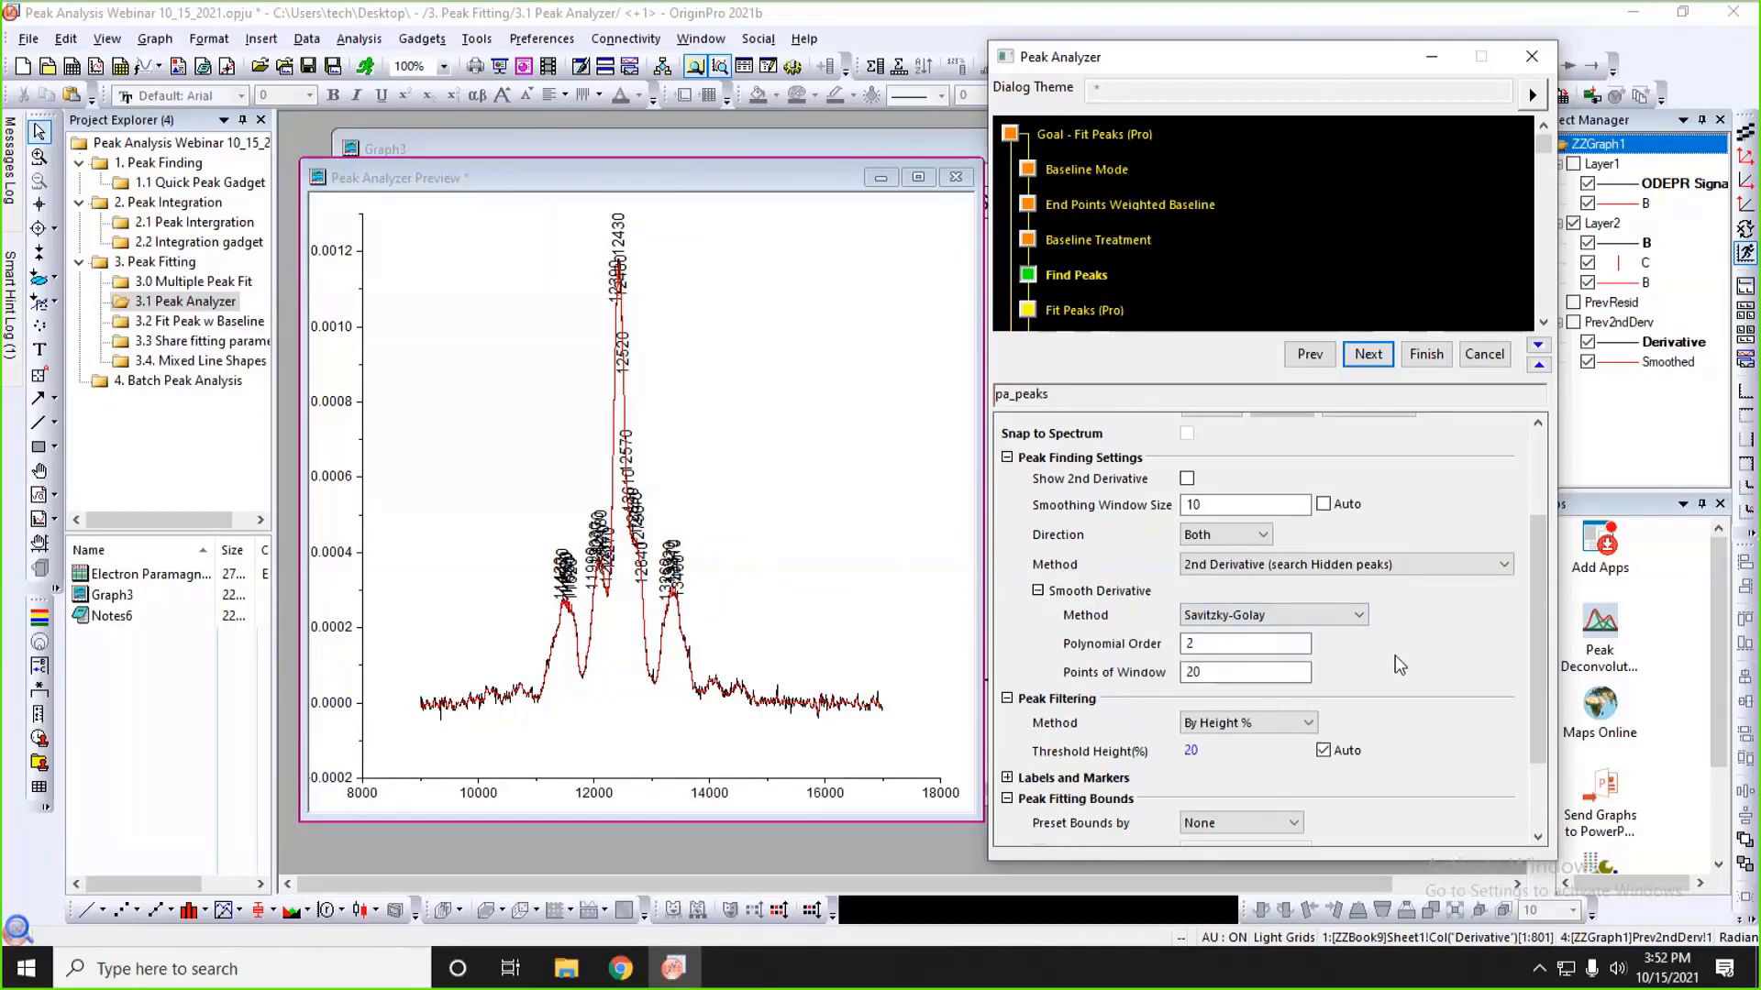
scroll(1344, 543, up, 1)
click(1209, 448)
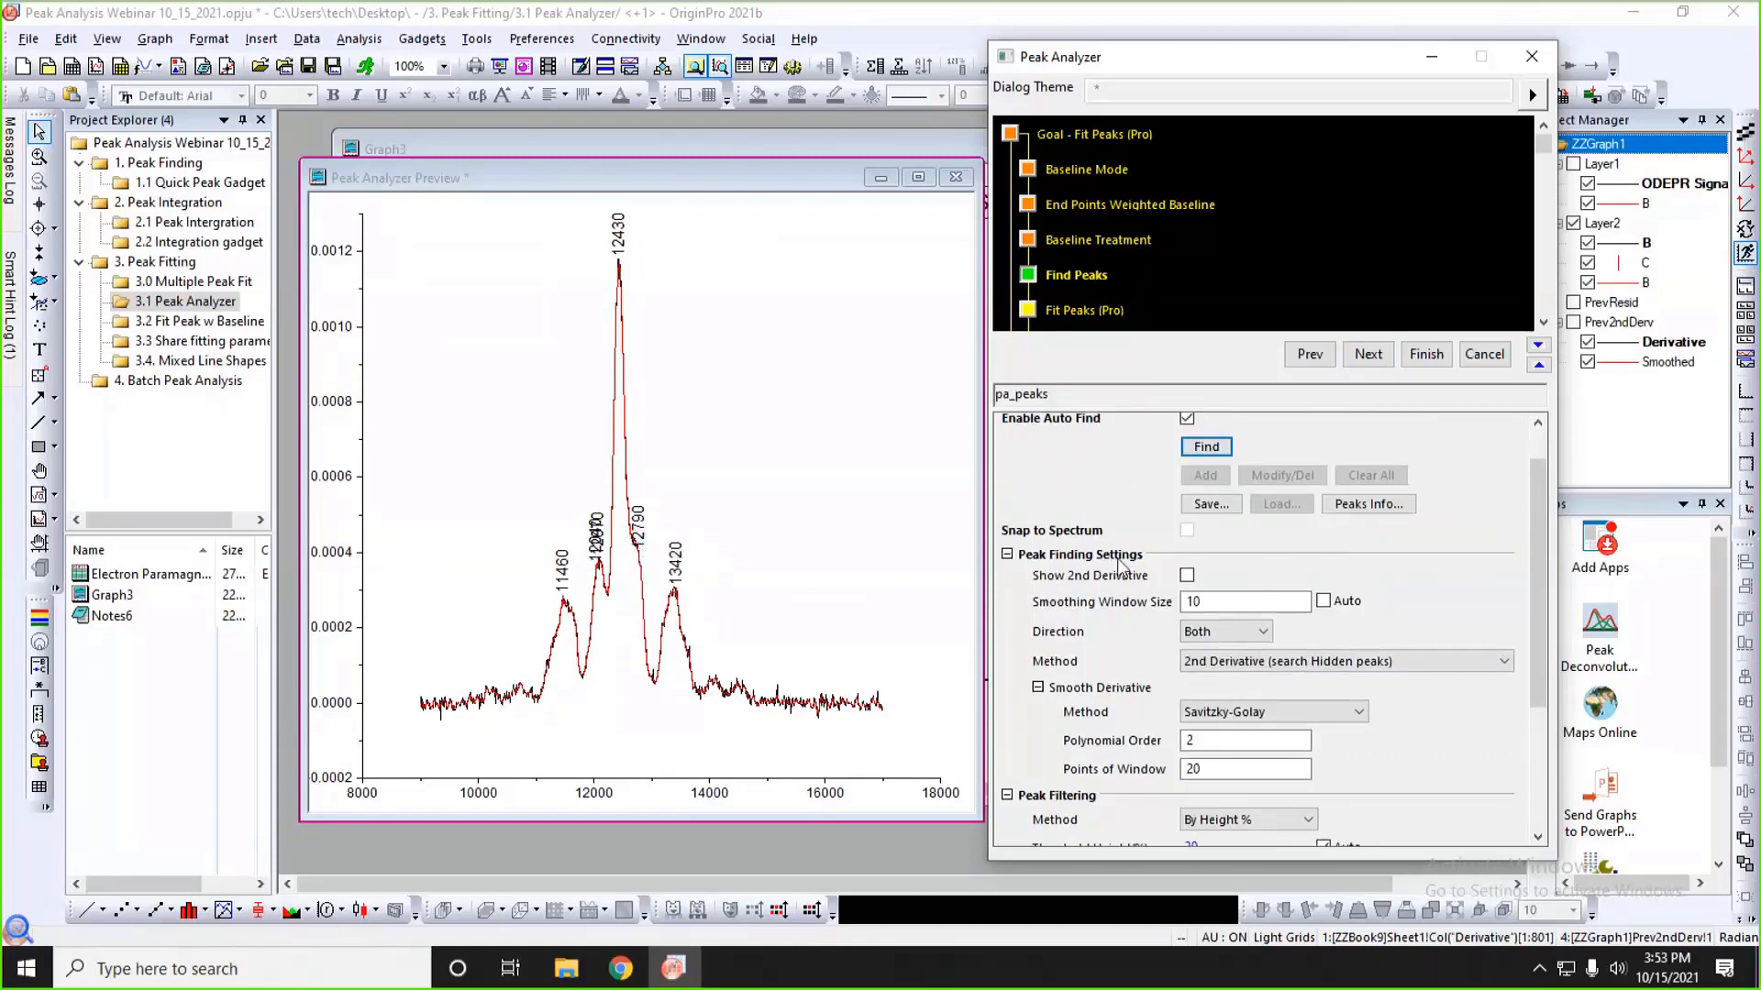
- Set the derivative smoothing's points of window to 40 and find the peaks again
scroll(1117, 564, down, 2)
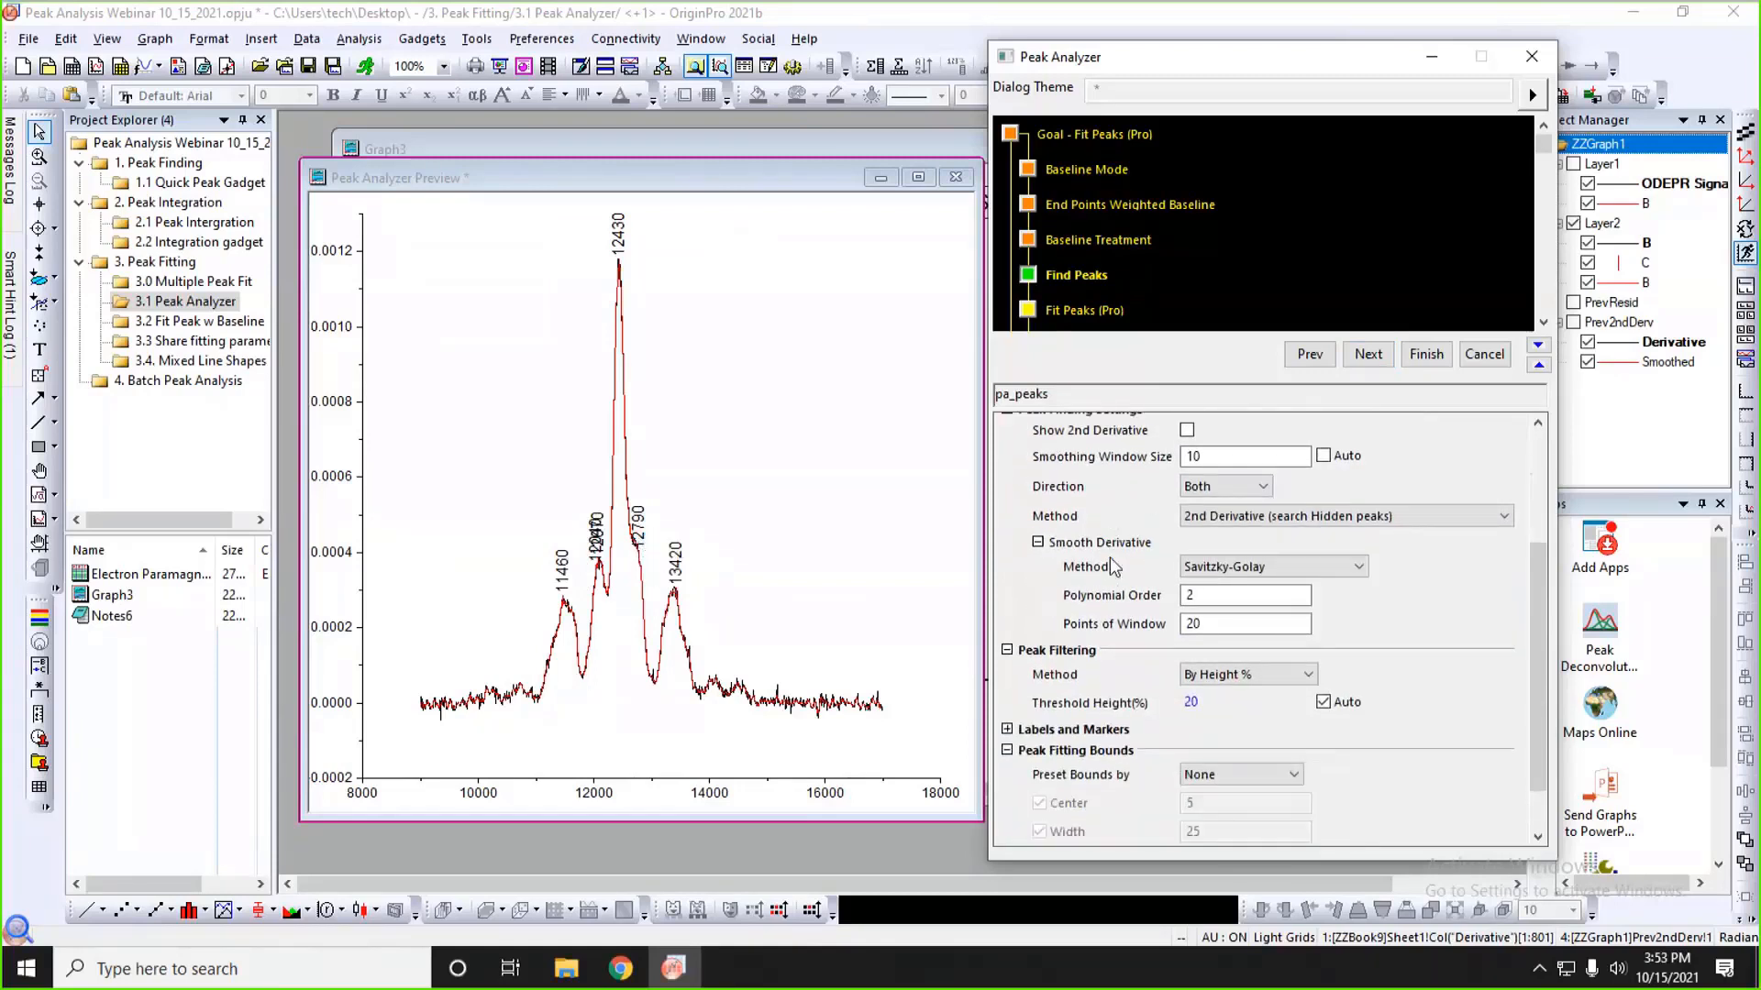
double_click(1205, 624)
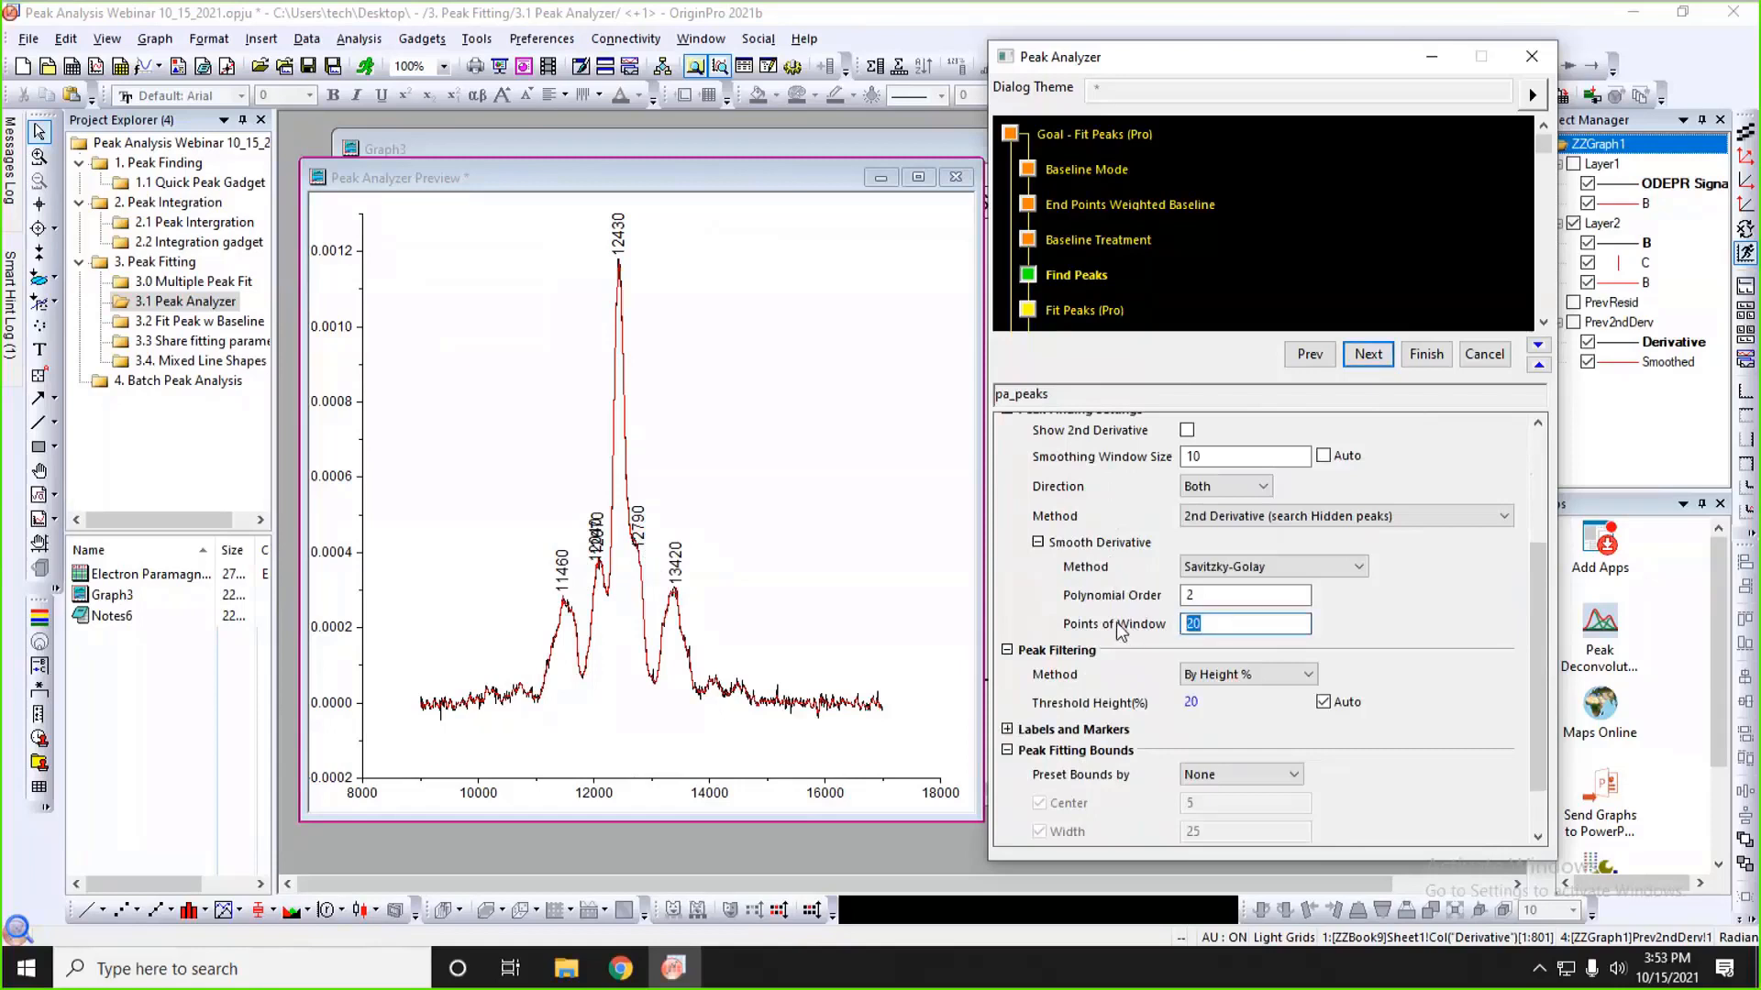
text(8)
scroll(1121, 587, up, 3)
click(1194, 476)
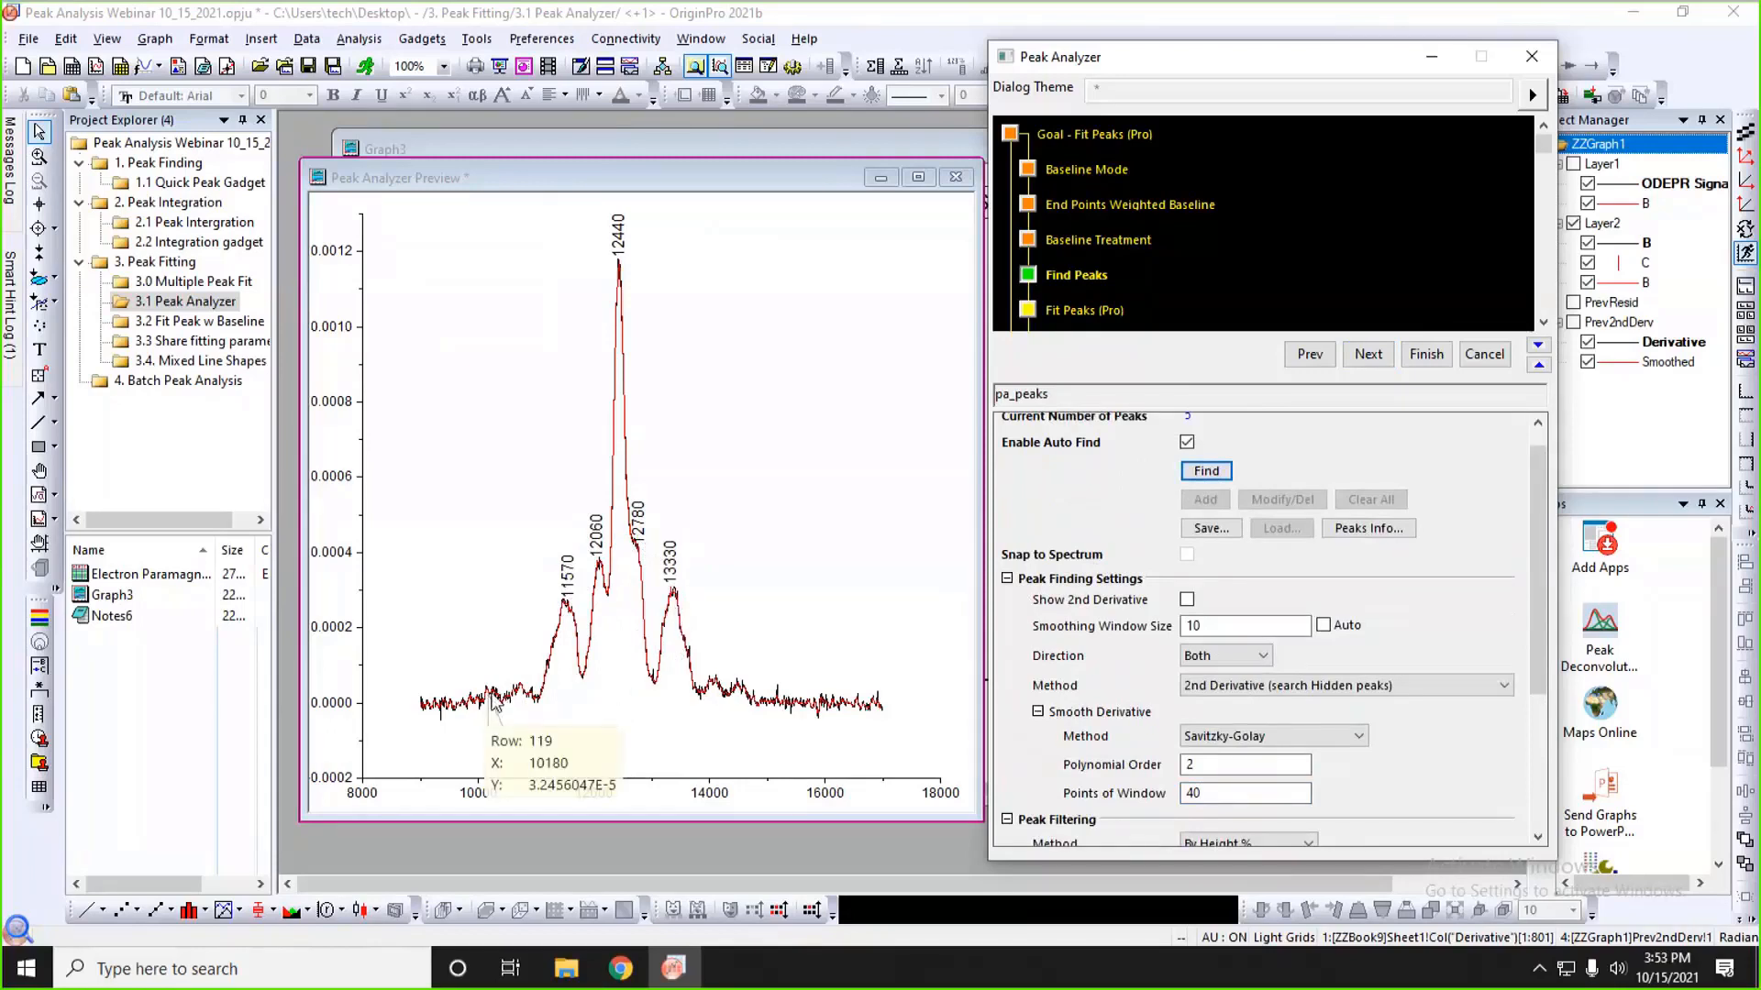
- Turn off the automatic threshold height in Peak Filtering, set it to 5%, and find the peaks
scroll(1114, 587, down, 2)
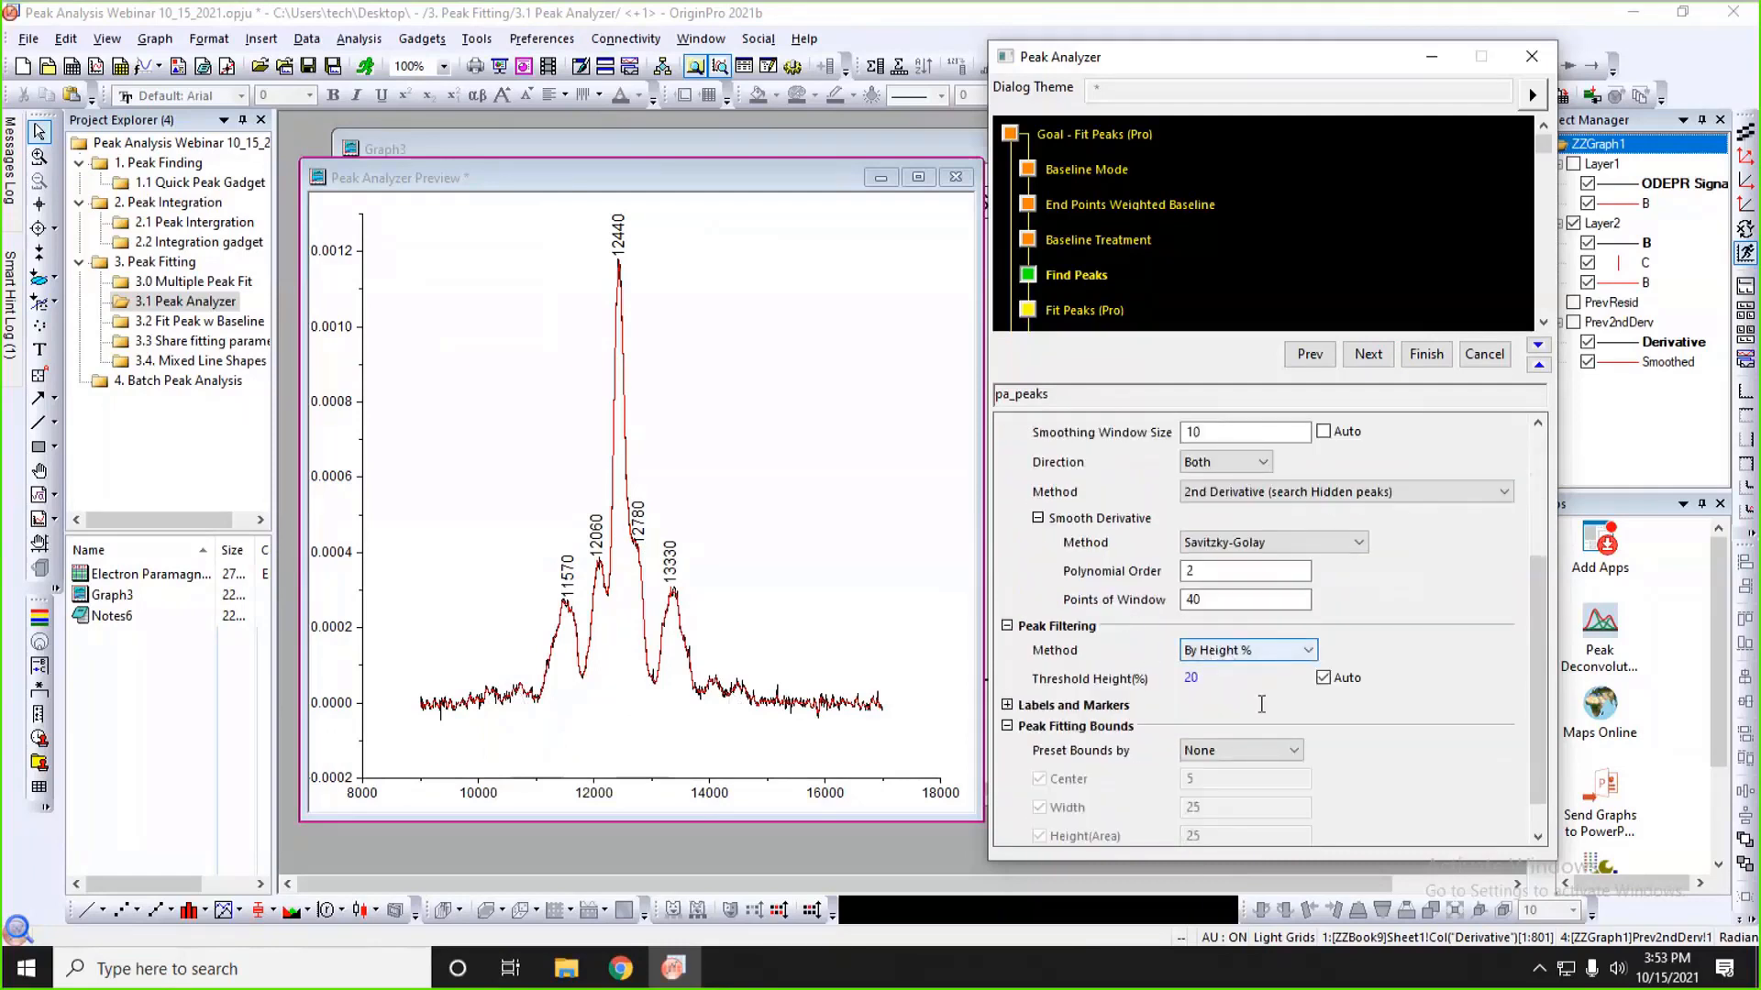
click(1216, 680)
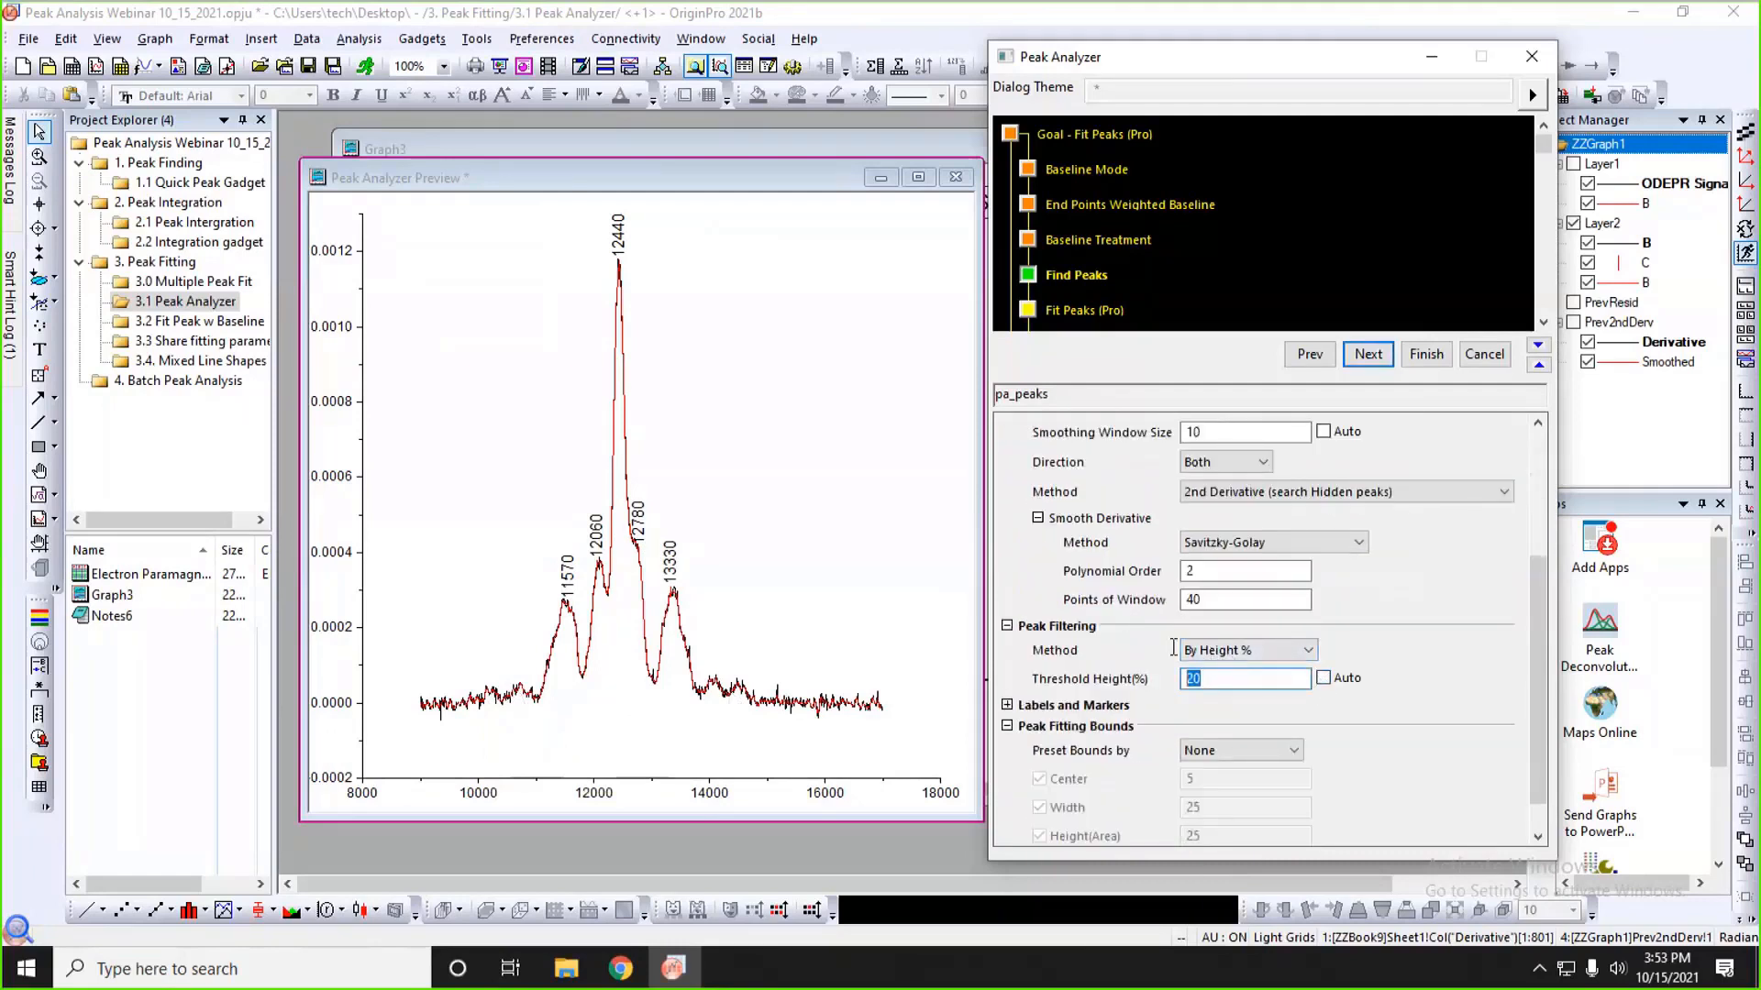
text(5)
scroll(1418, 607, up, 1)
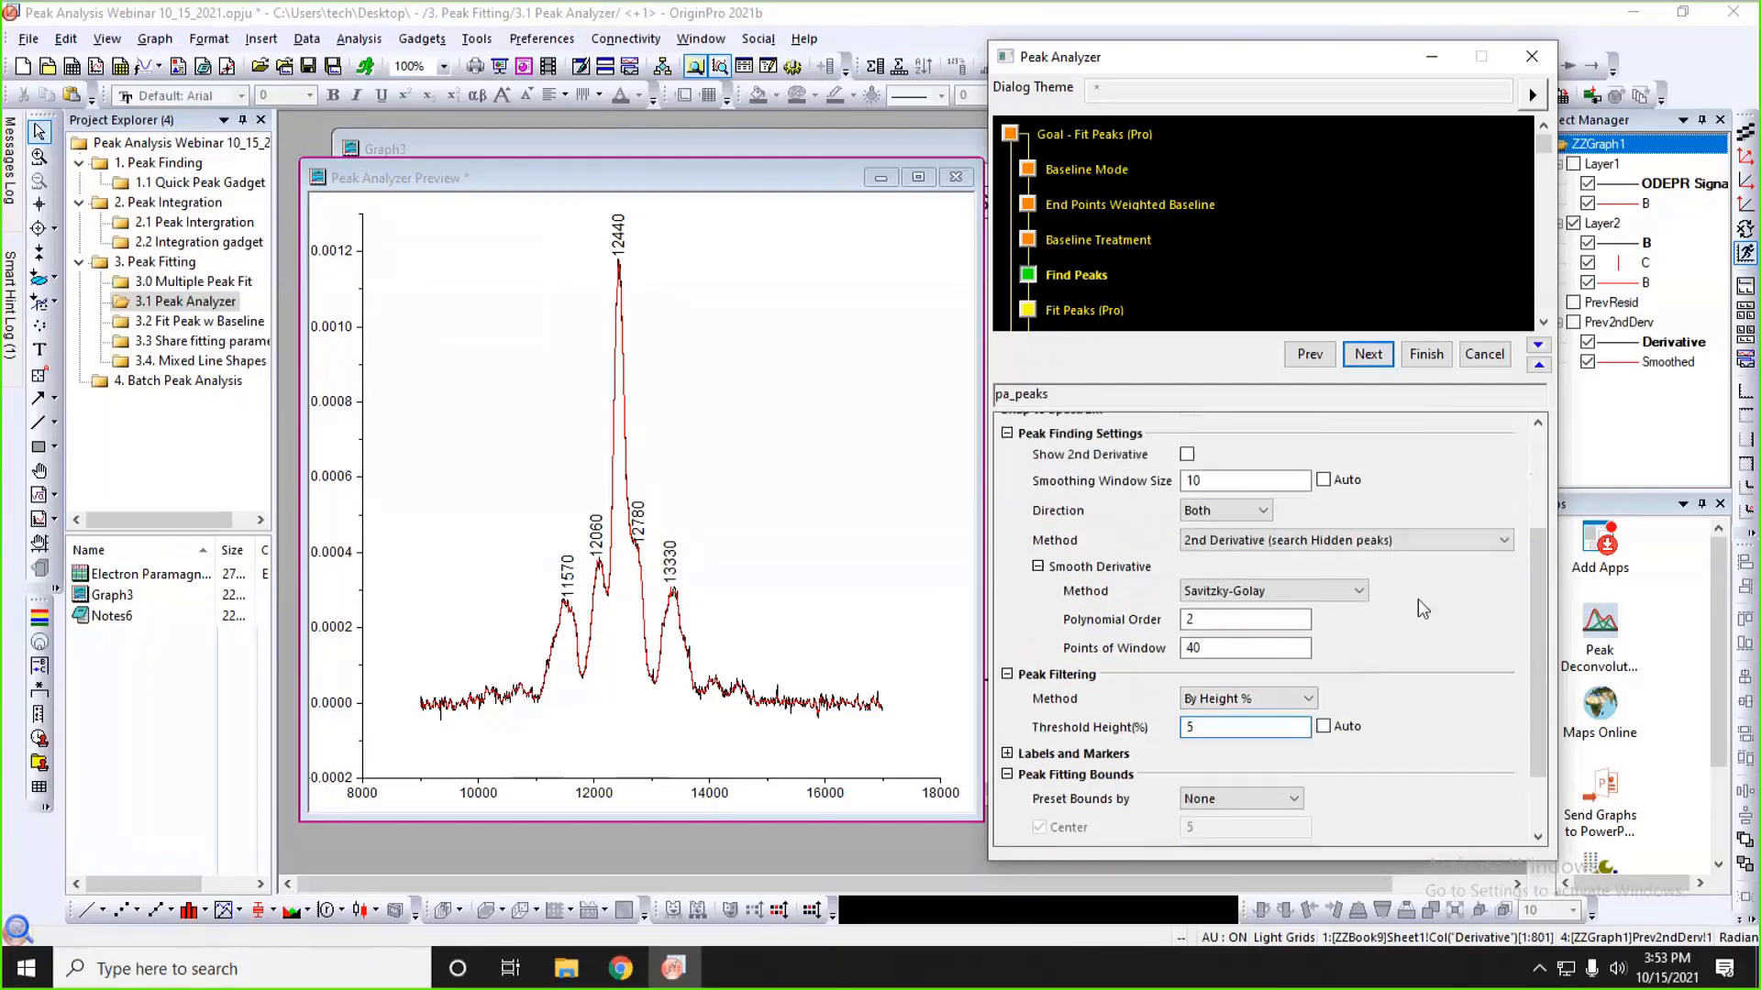
scroll(1418, 598, up, 2)
click(1201, 473)
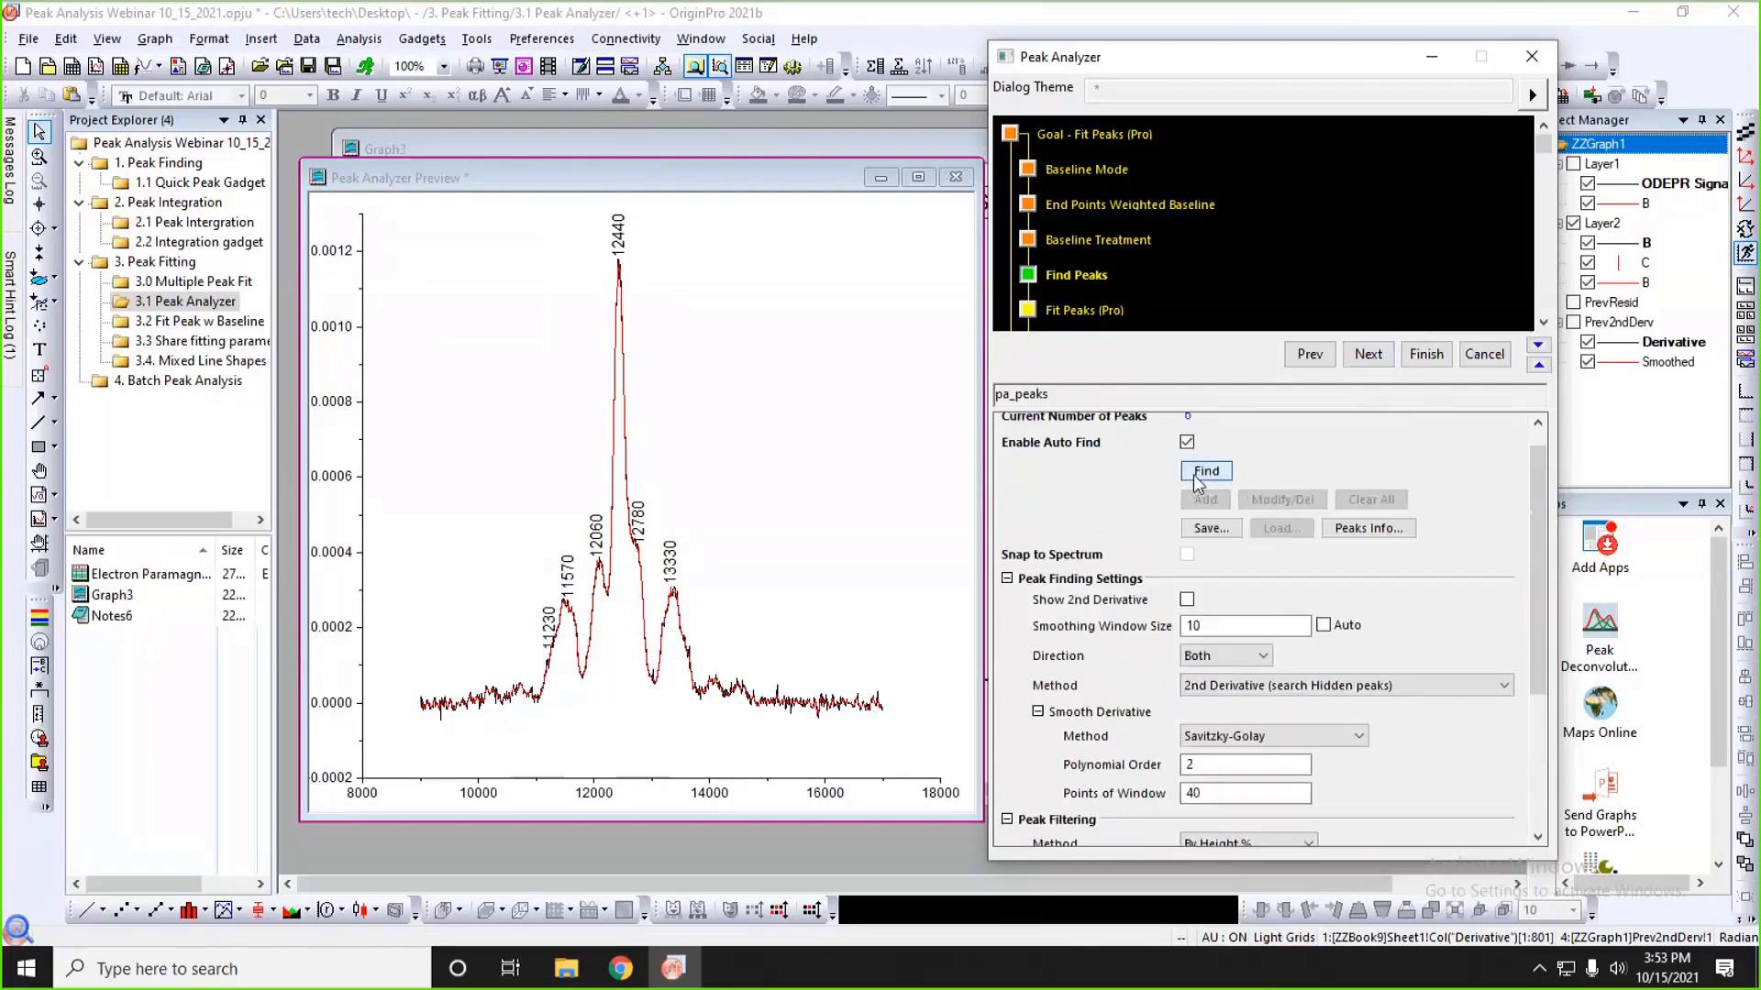
- Lower the peak filtering threshold height to 3% and find the peaks again
scroll(1106, 510, down, 3)
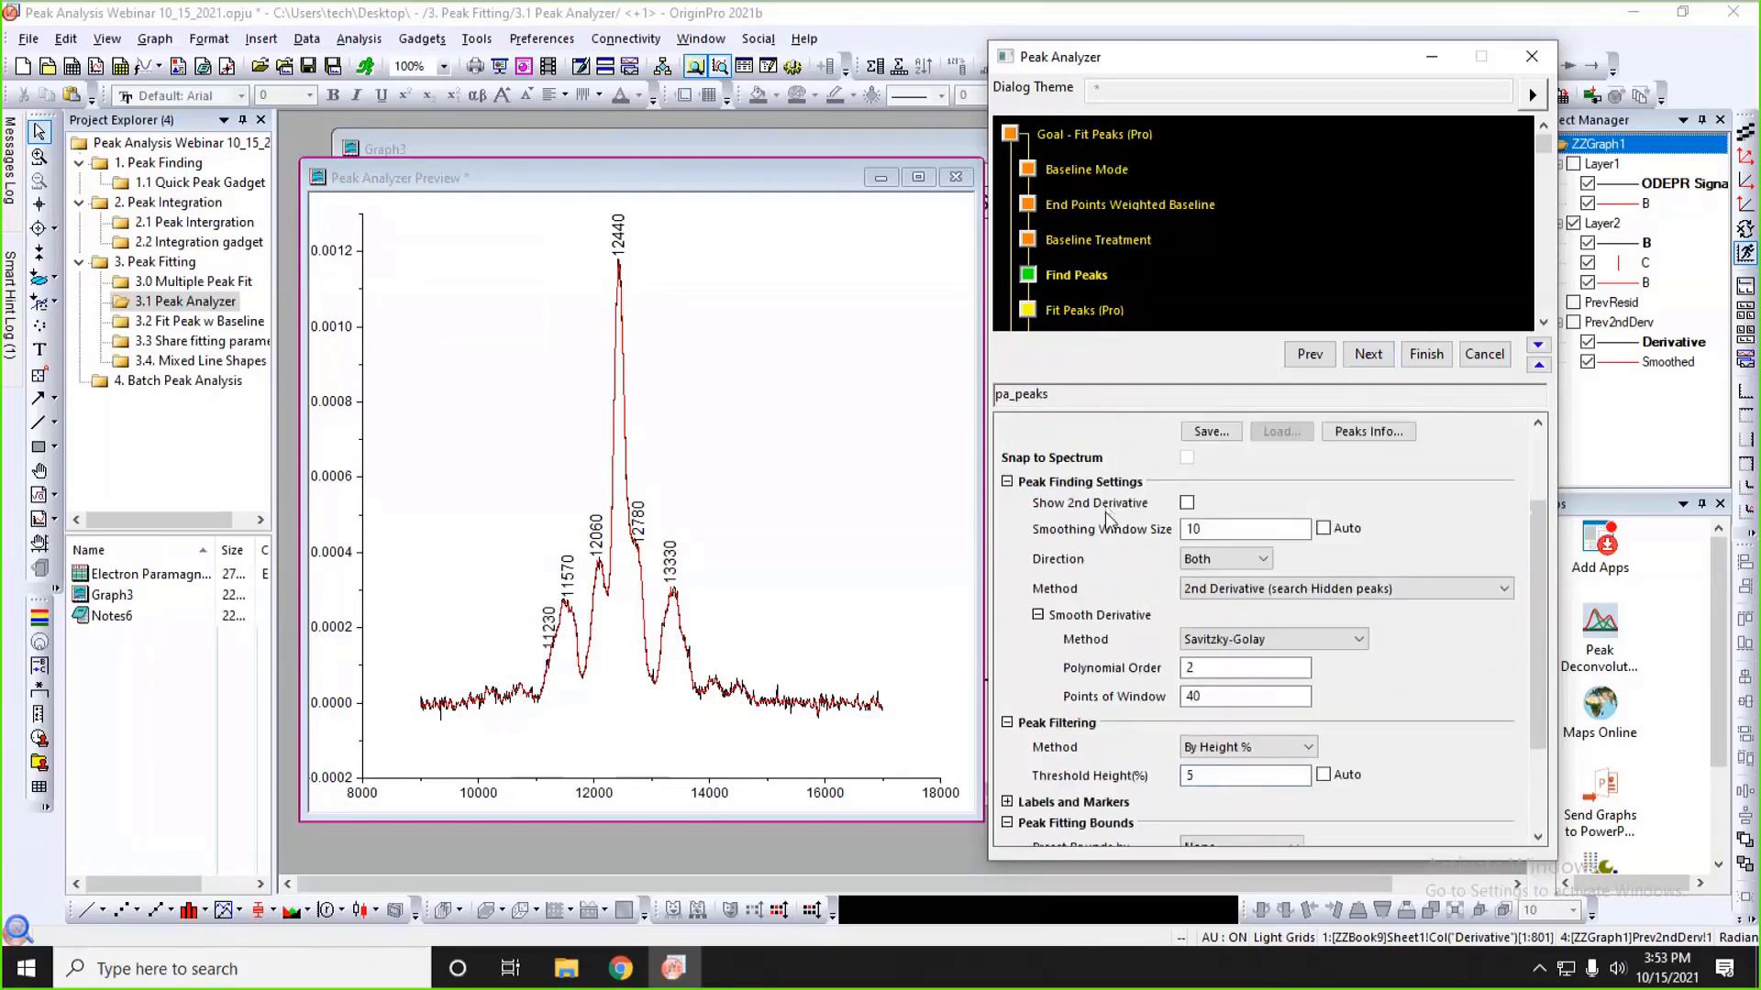
click(1144, 704)
text(3)
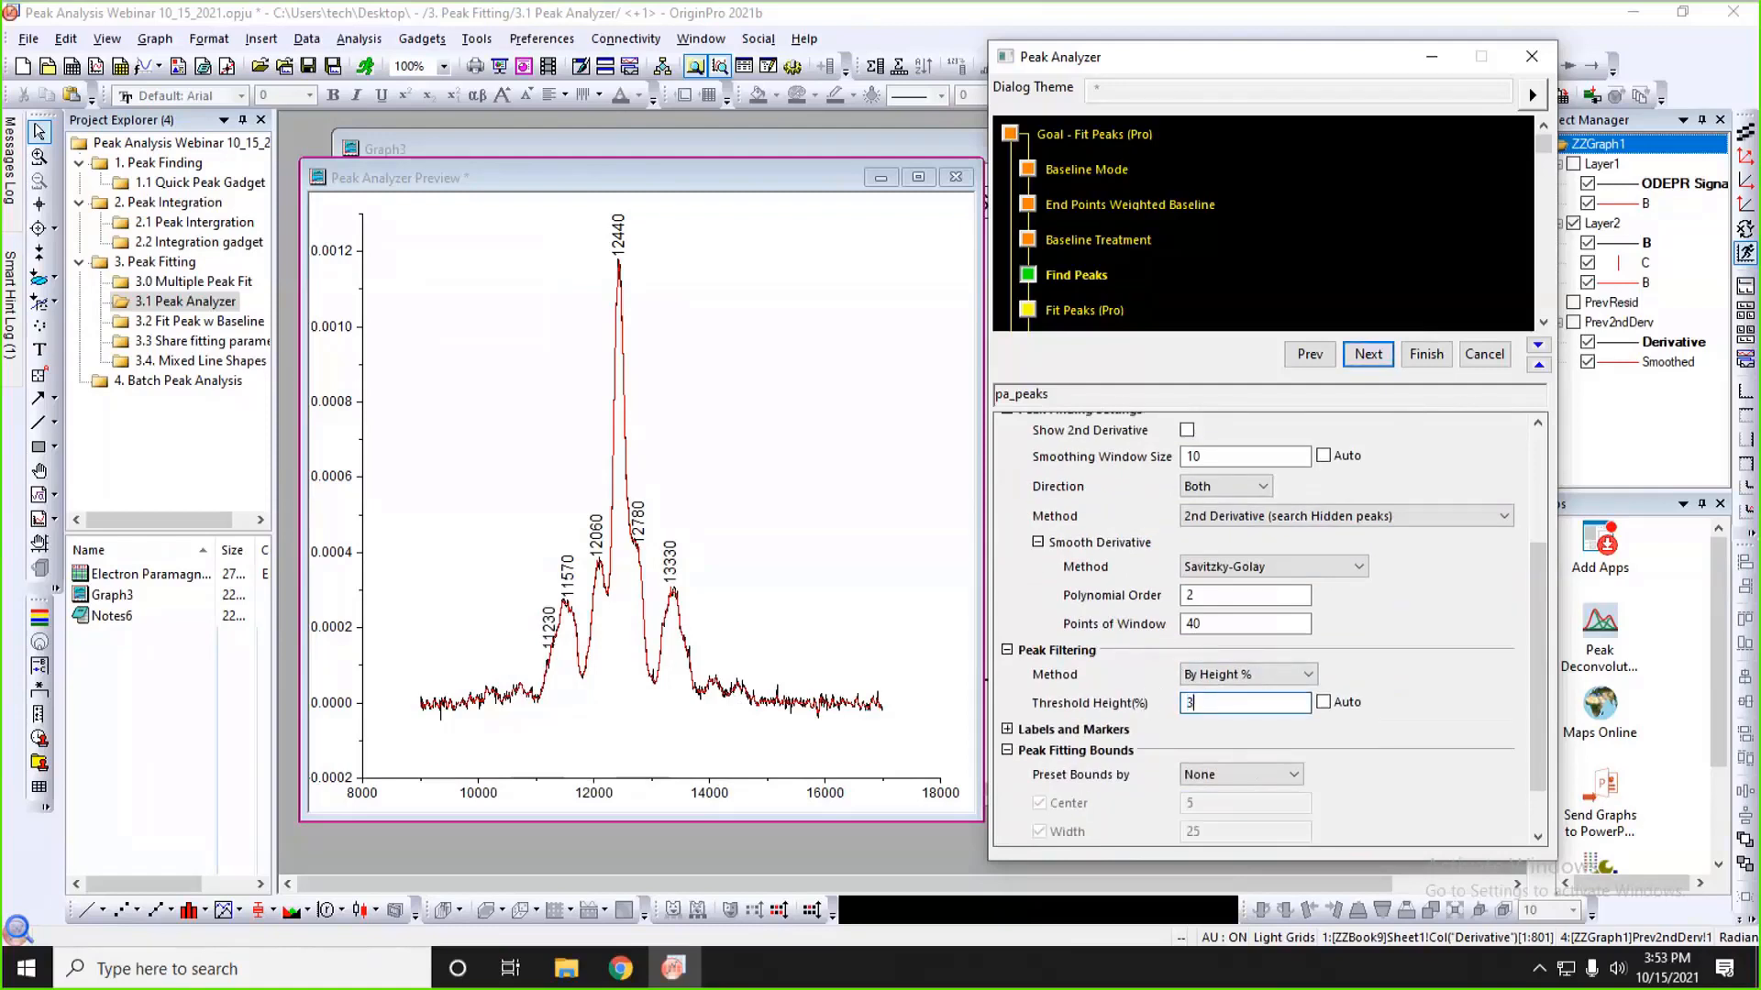
scroll(1202, 476, up, 3)
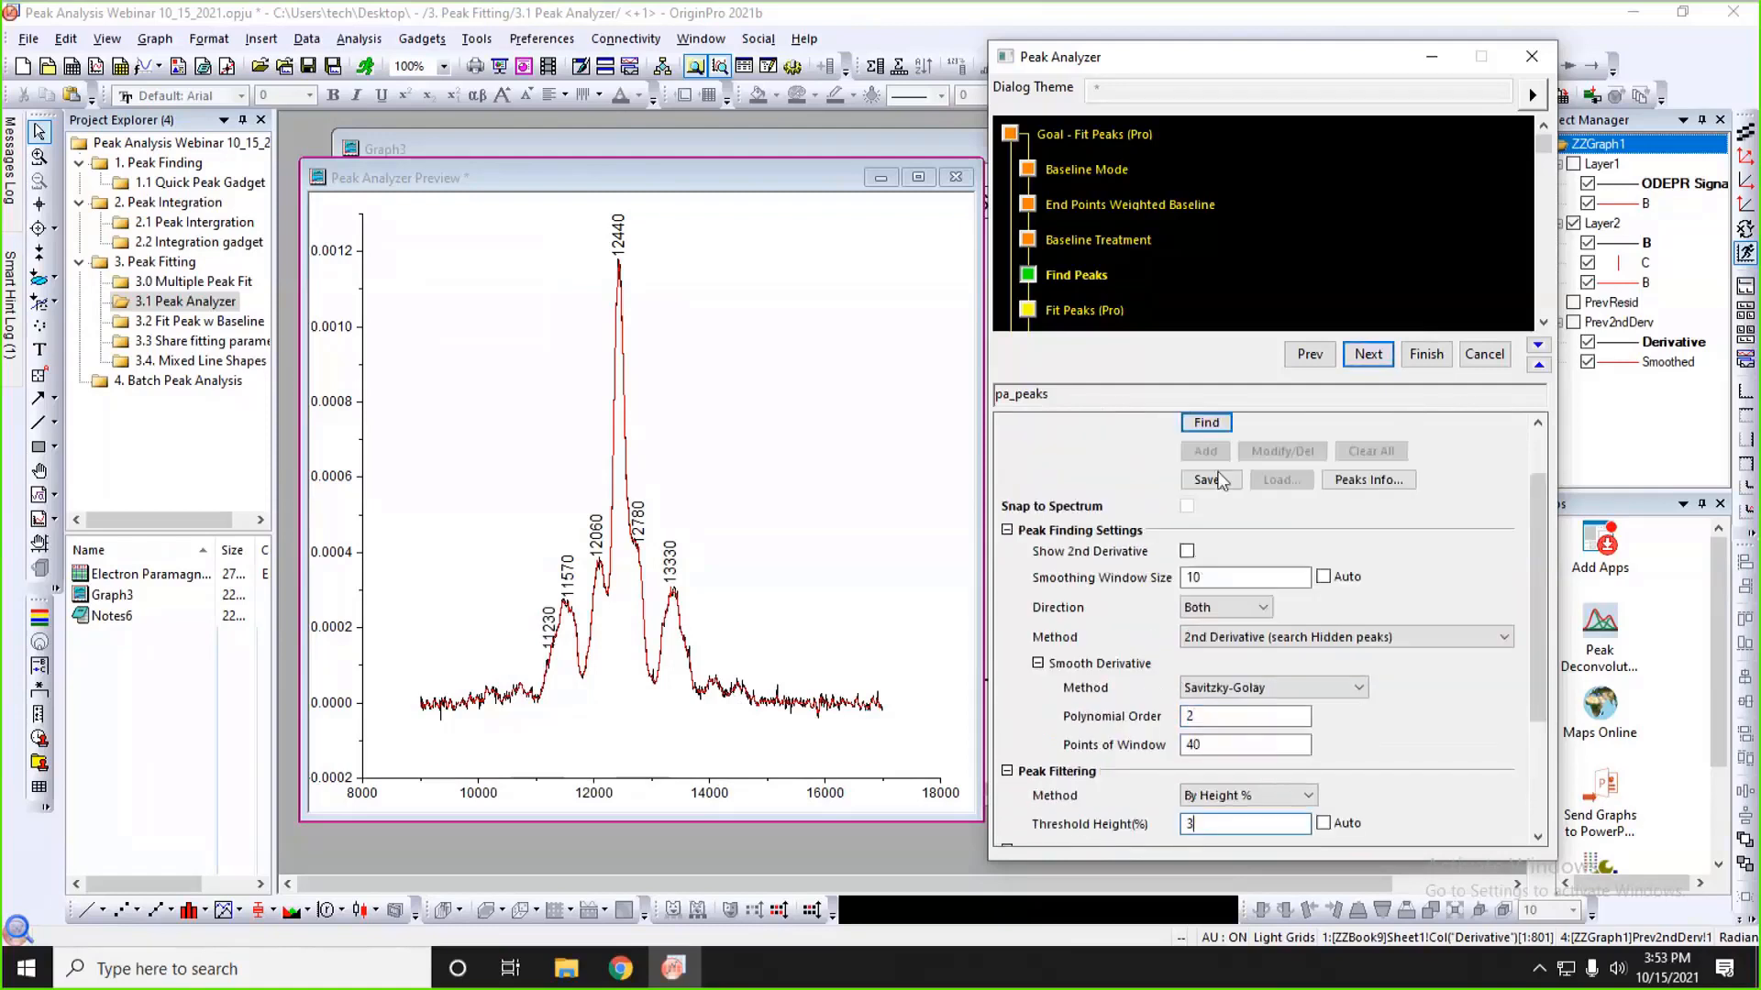
click(1203, 426)
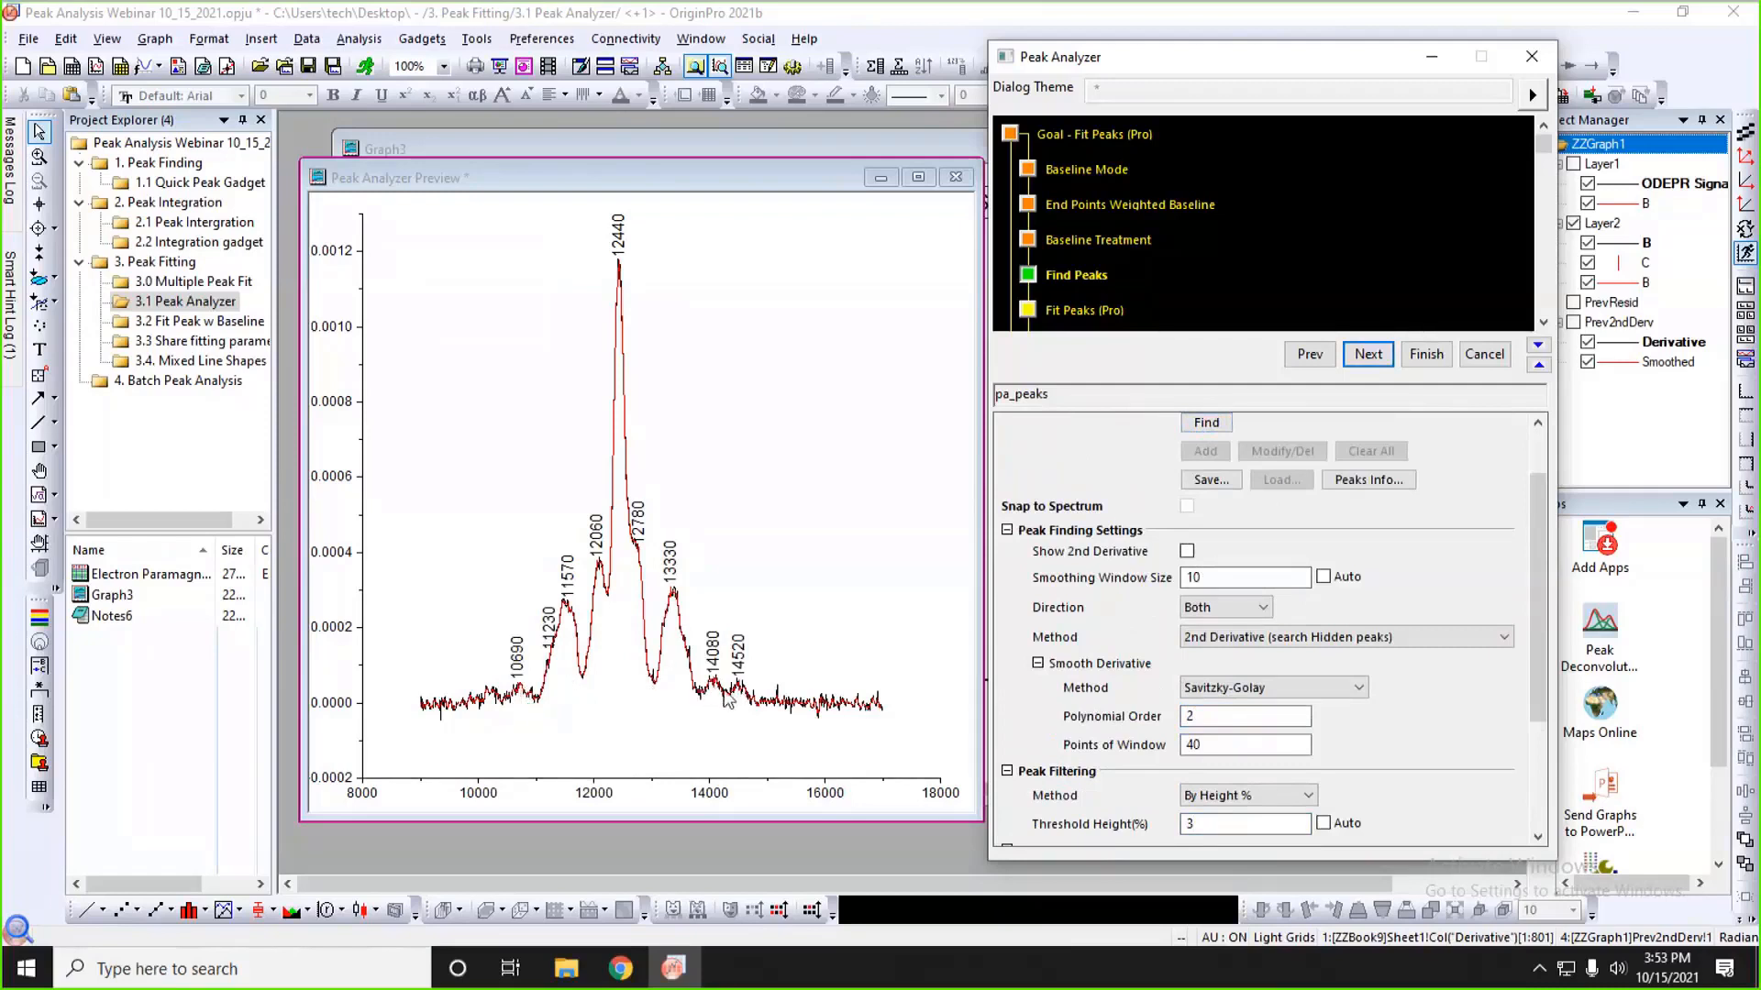
- Disable Auto Find and manually add a peak at about X = 10248 on the small bump before the 10690 peak
scroll(1085, 624, up, 2)
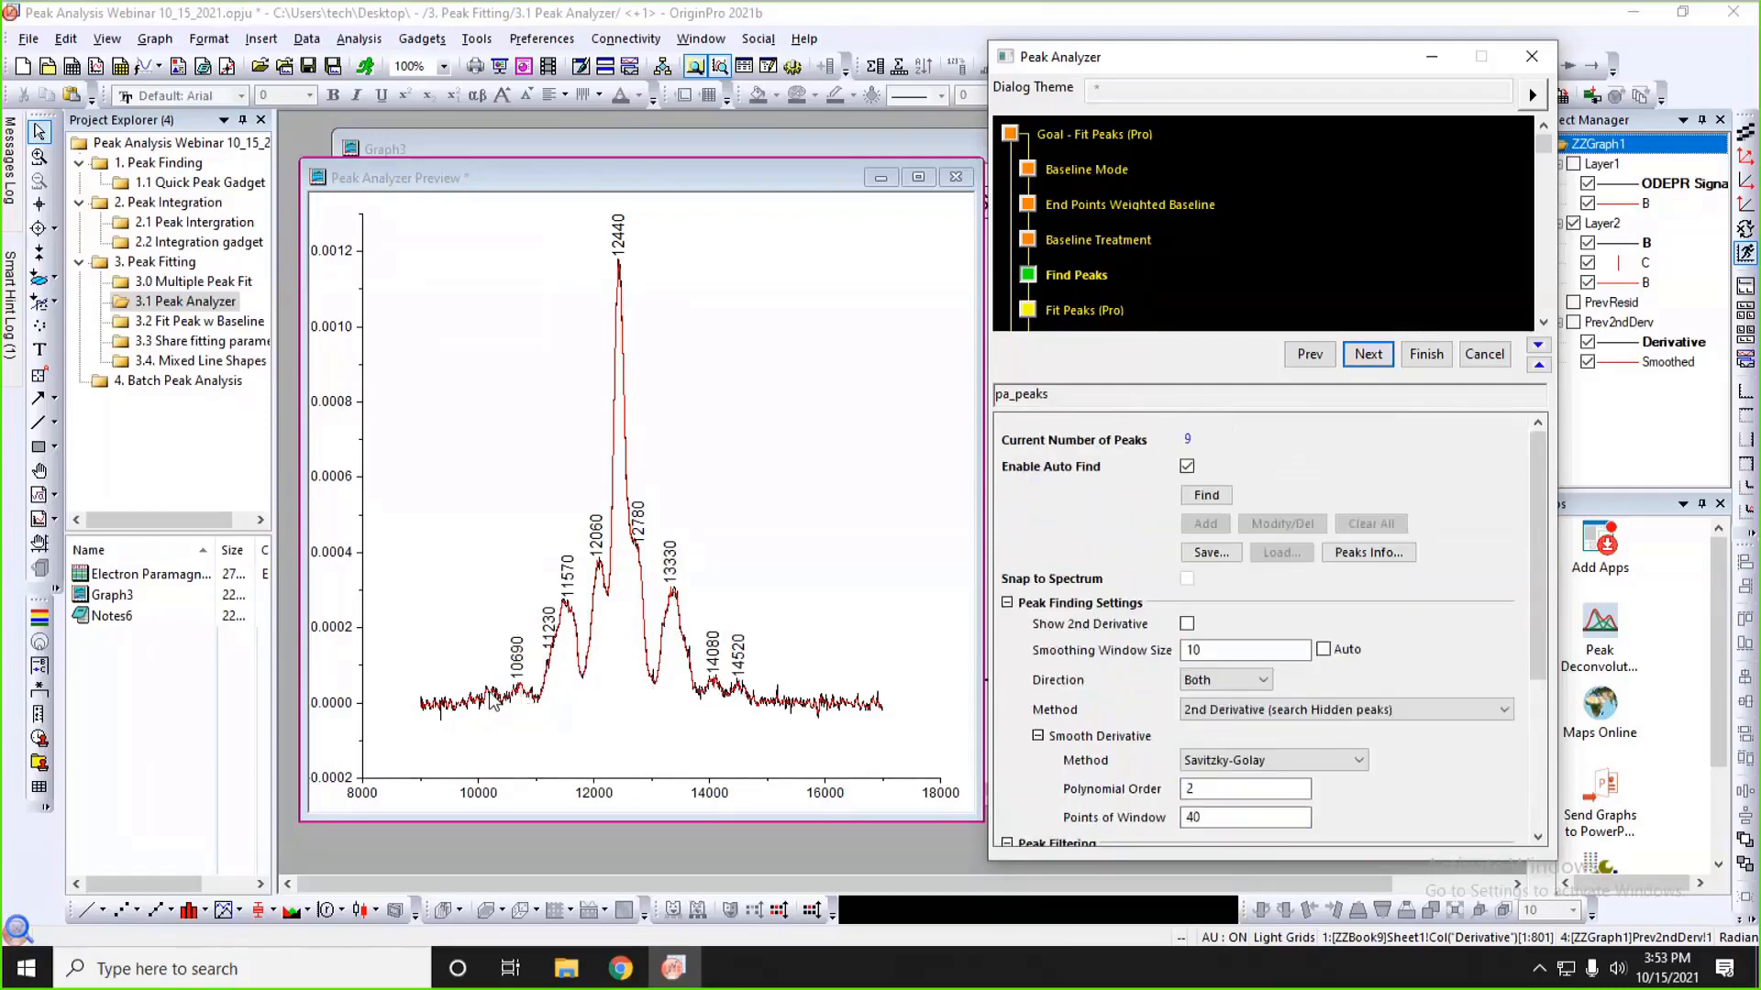
mouse_move(488, 694)
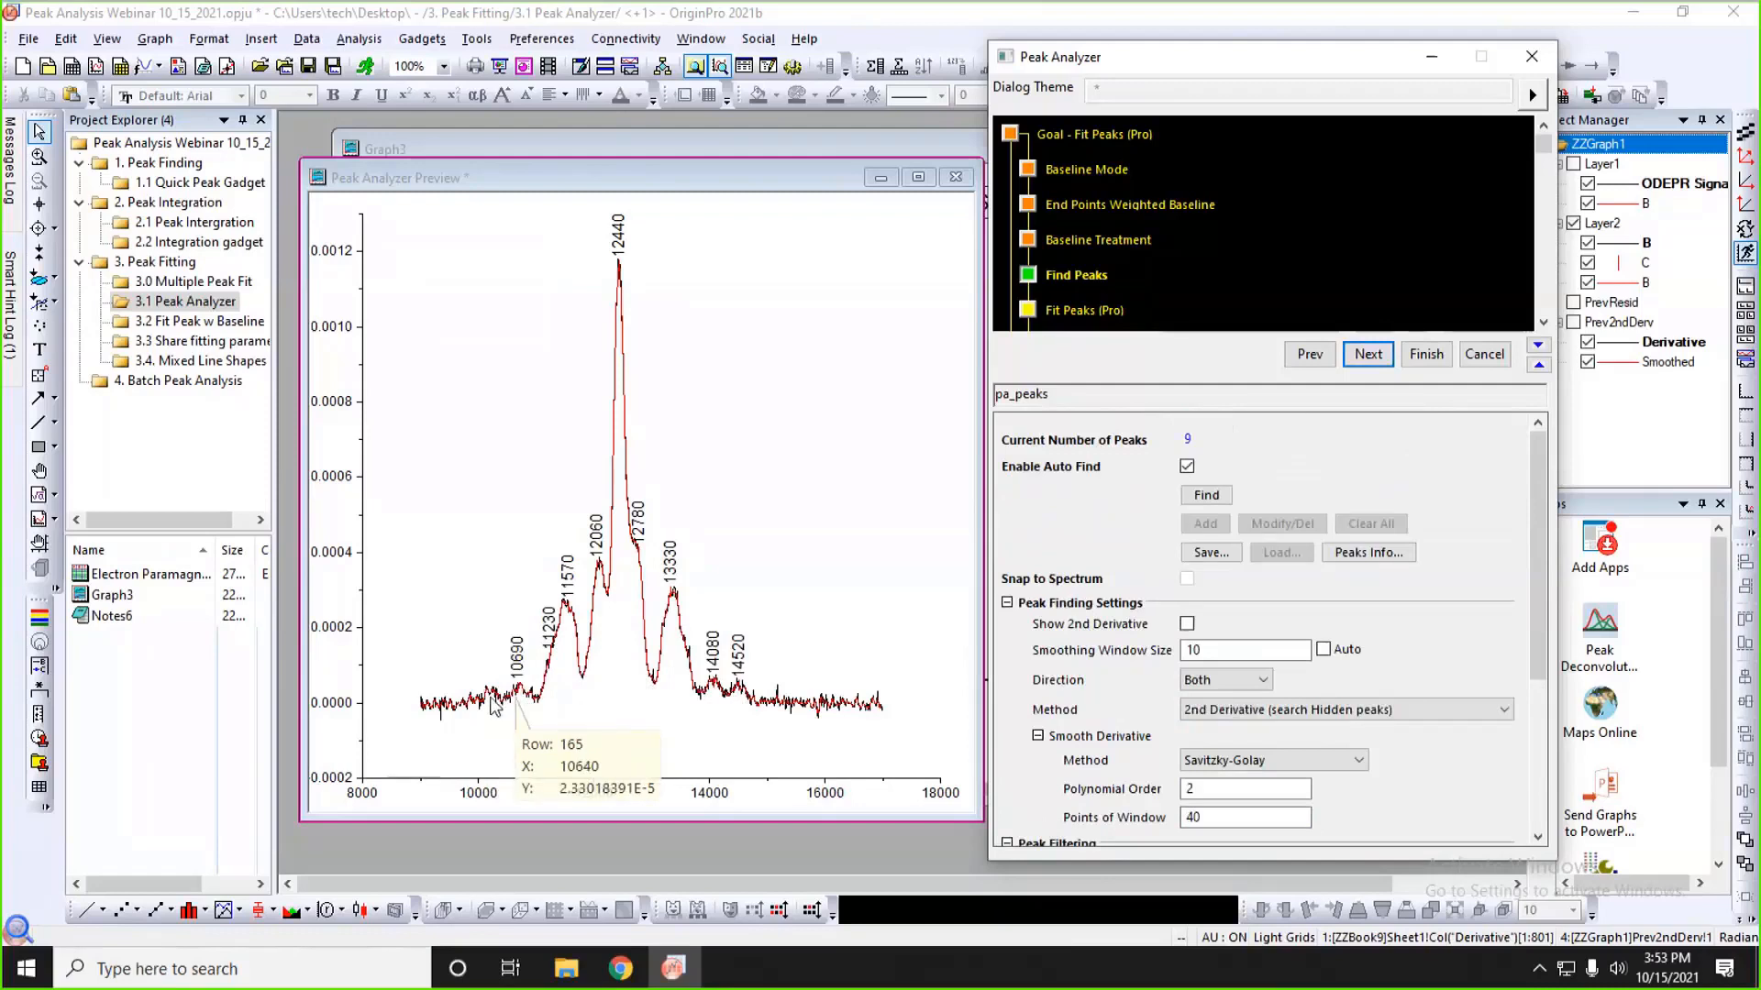
click(1187, 466)
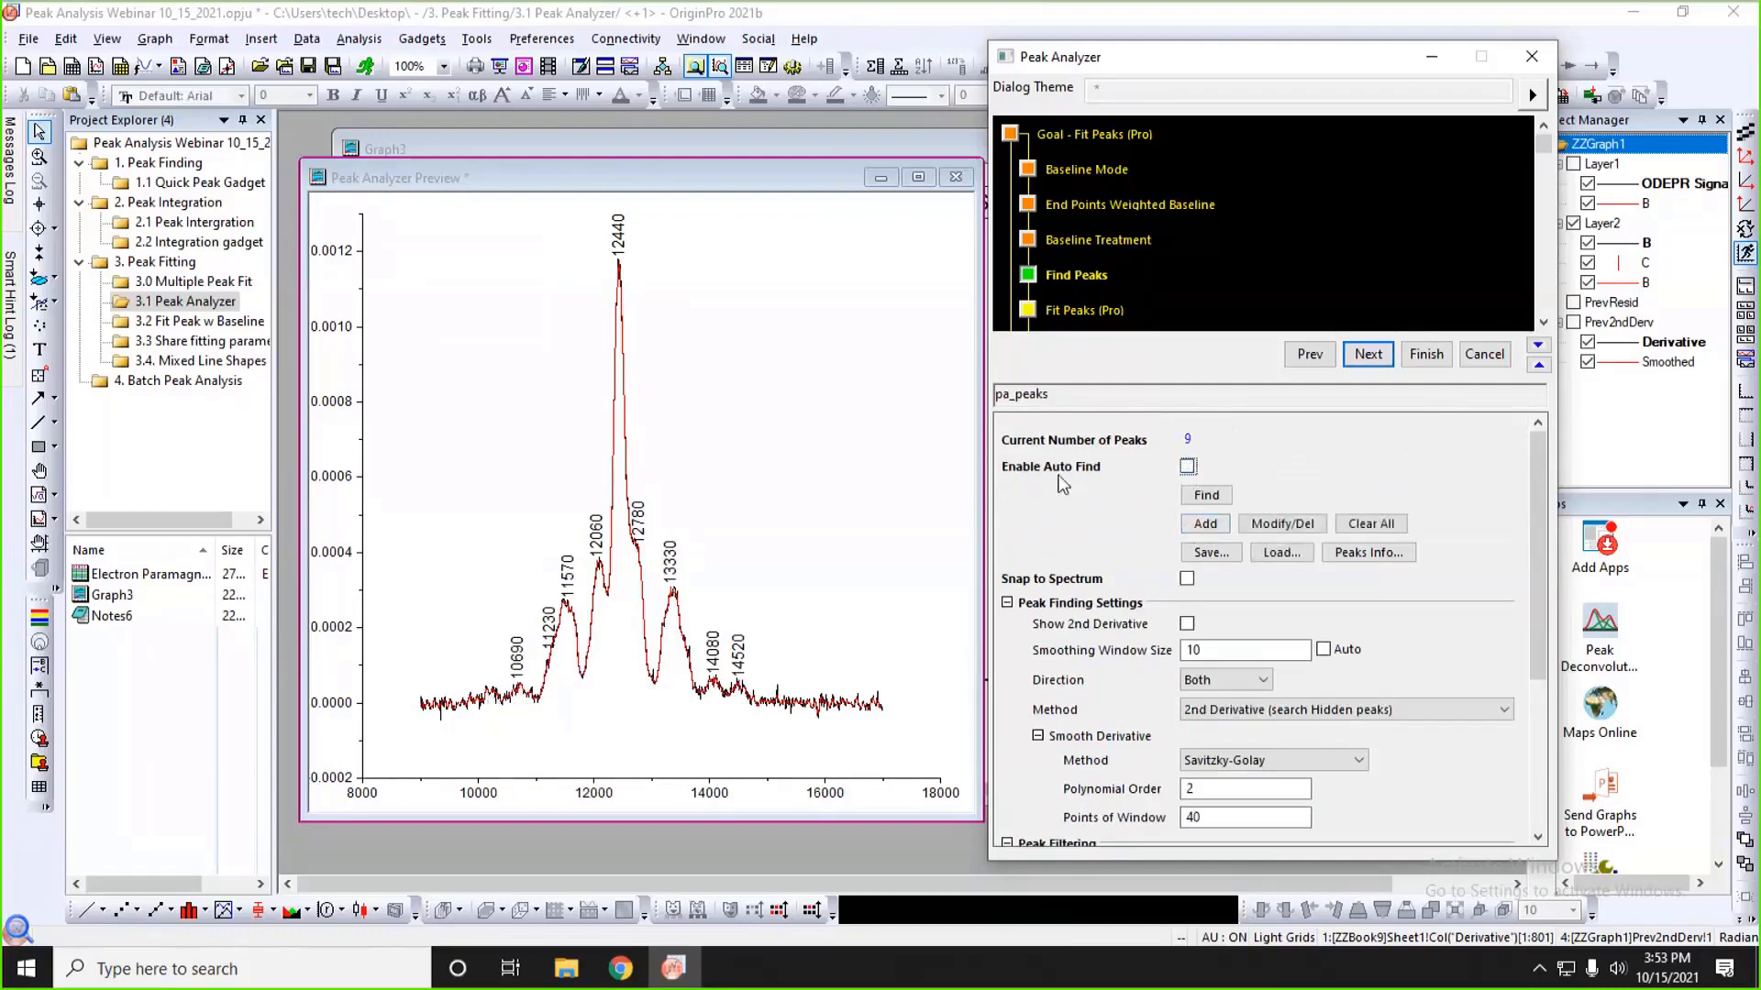
click(1199, 532)
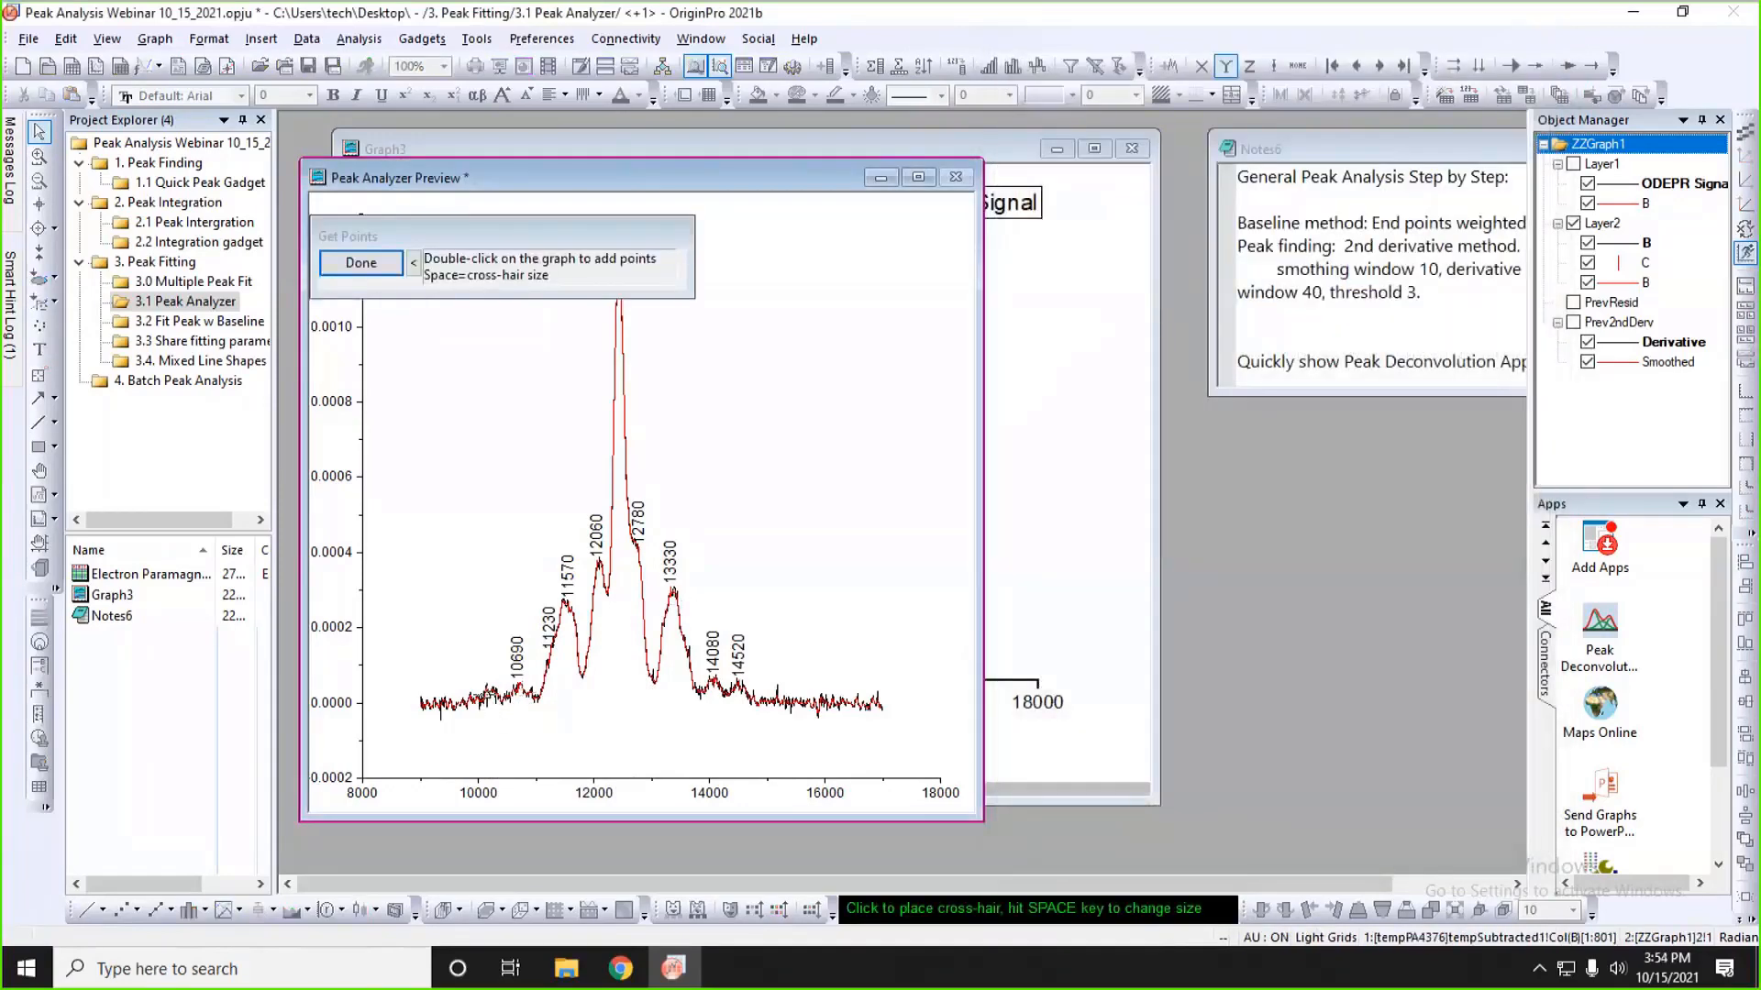
double_click(493, 693)
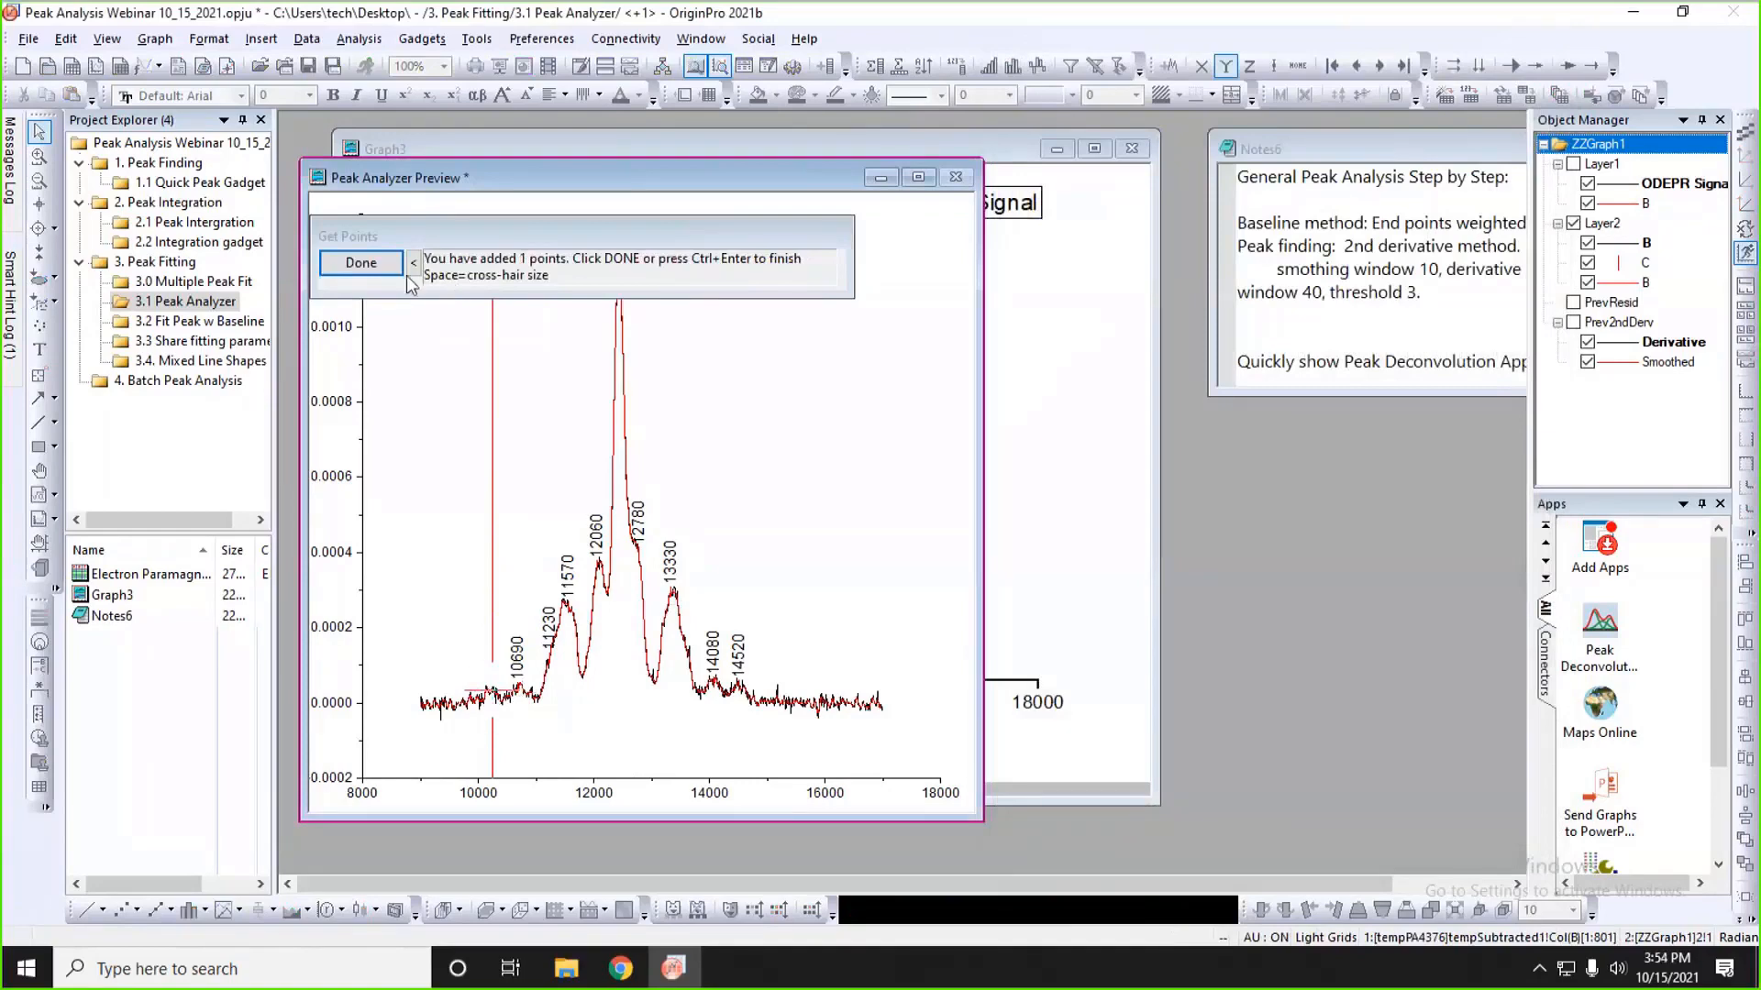
click(376, 266)
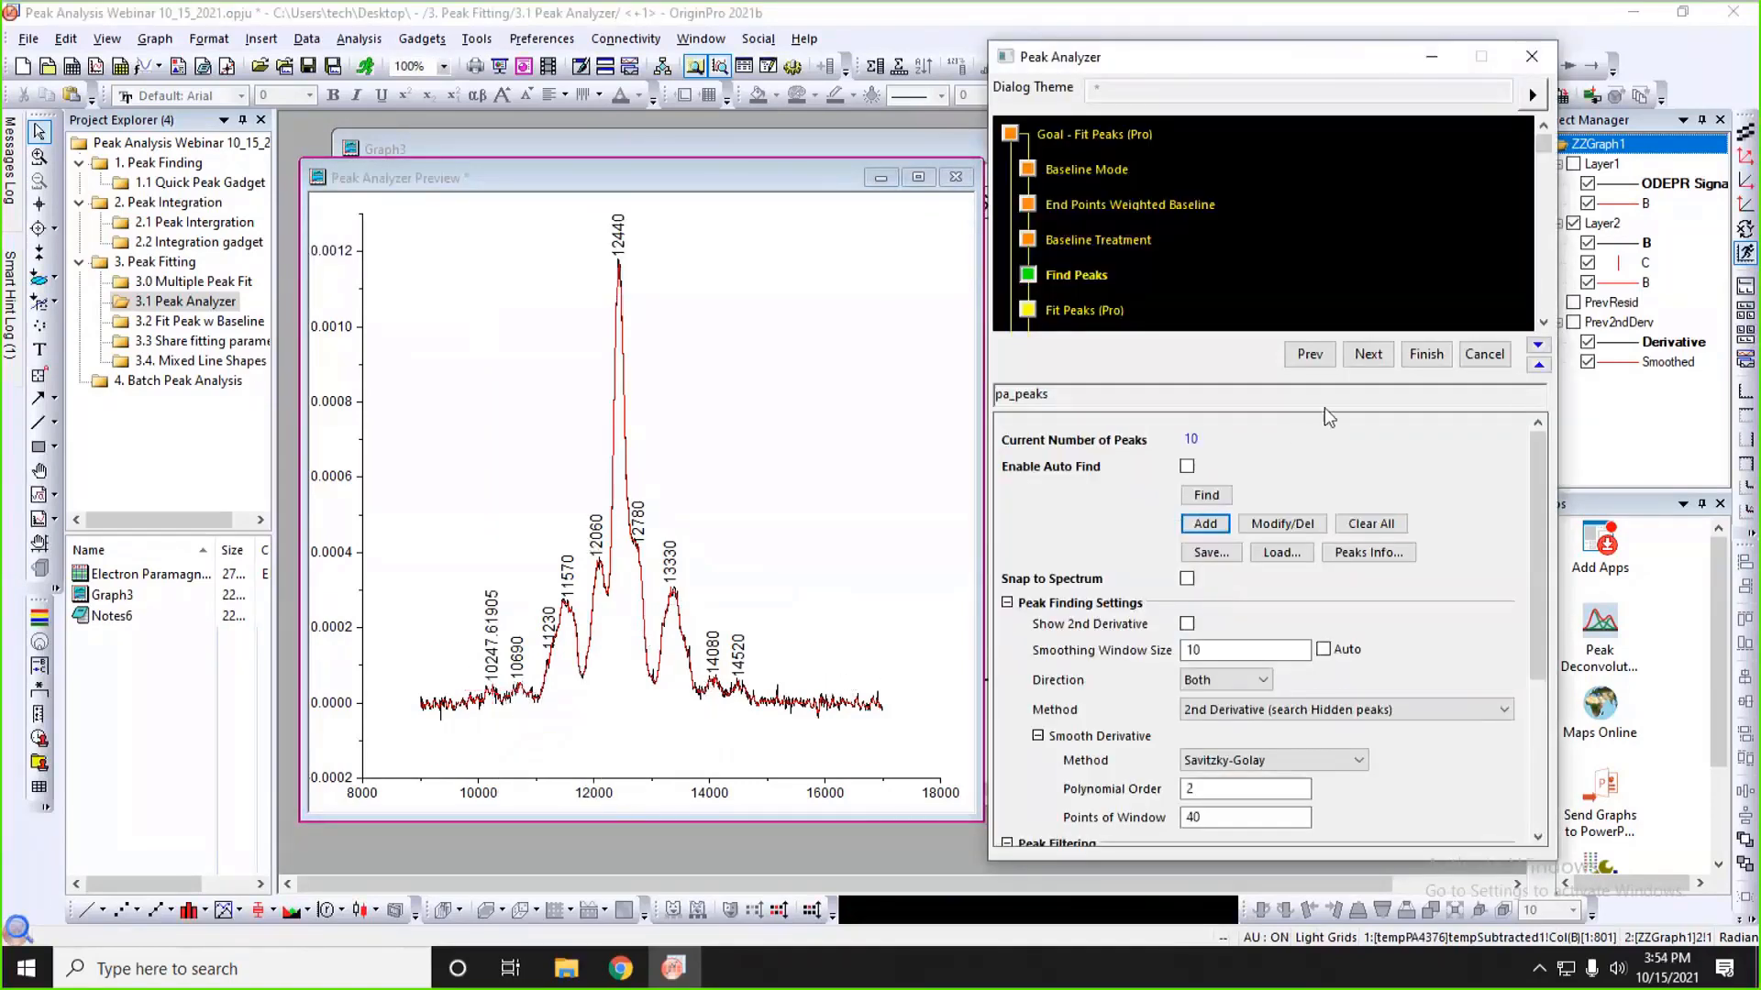
- Proceed to the Fit Peaks page and open the Fit Control settings
click(1368, 356)
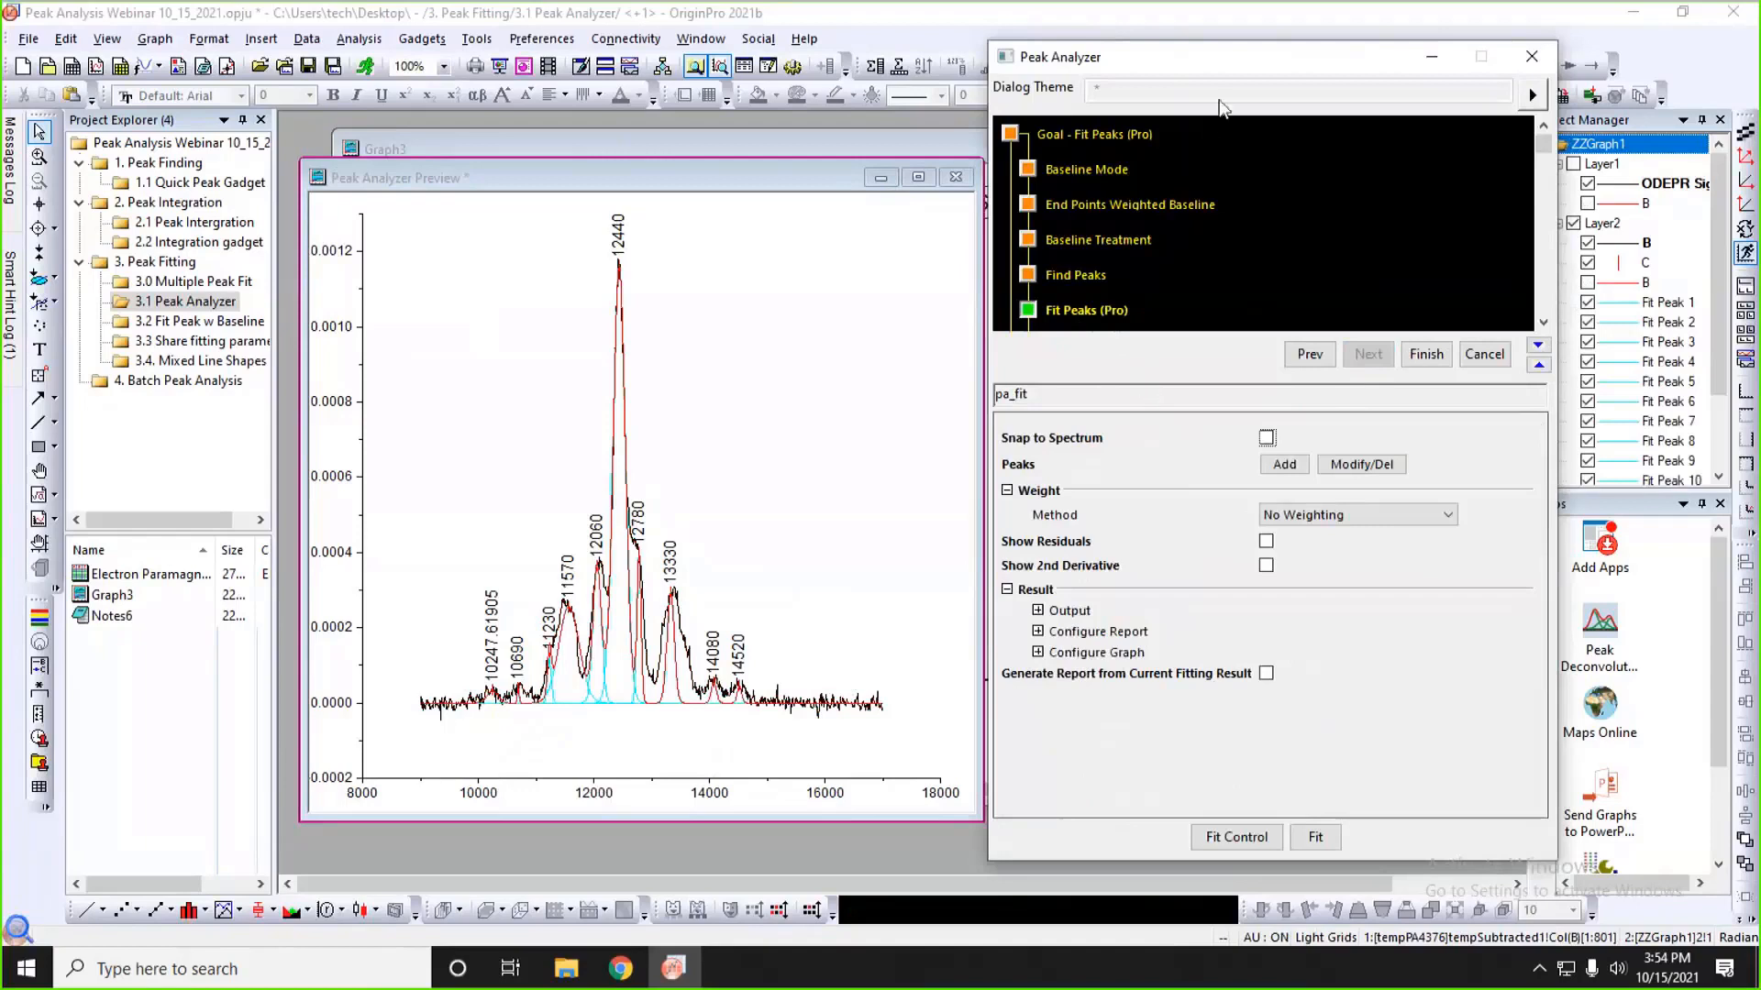
drag(1242, 64, 1254, 44)
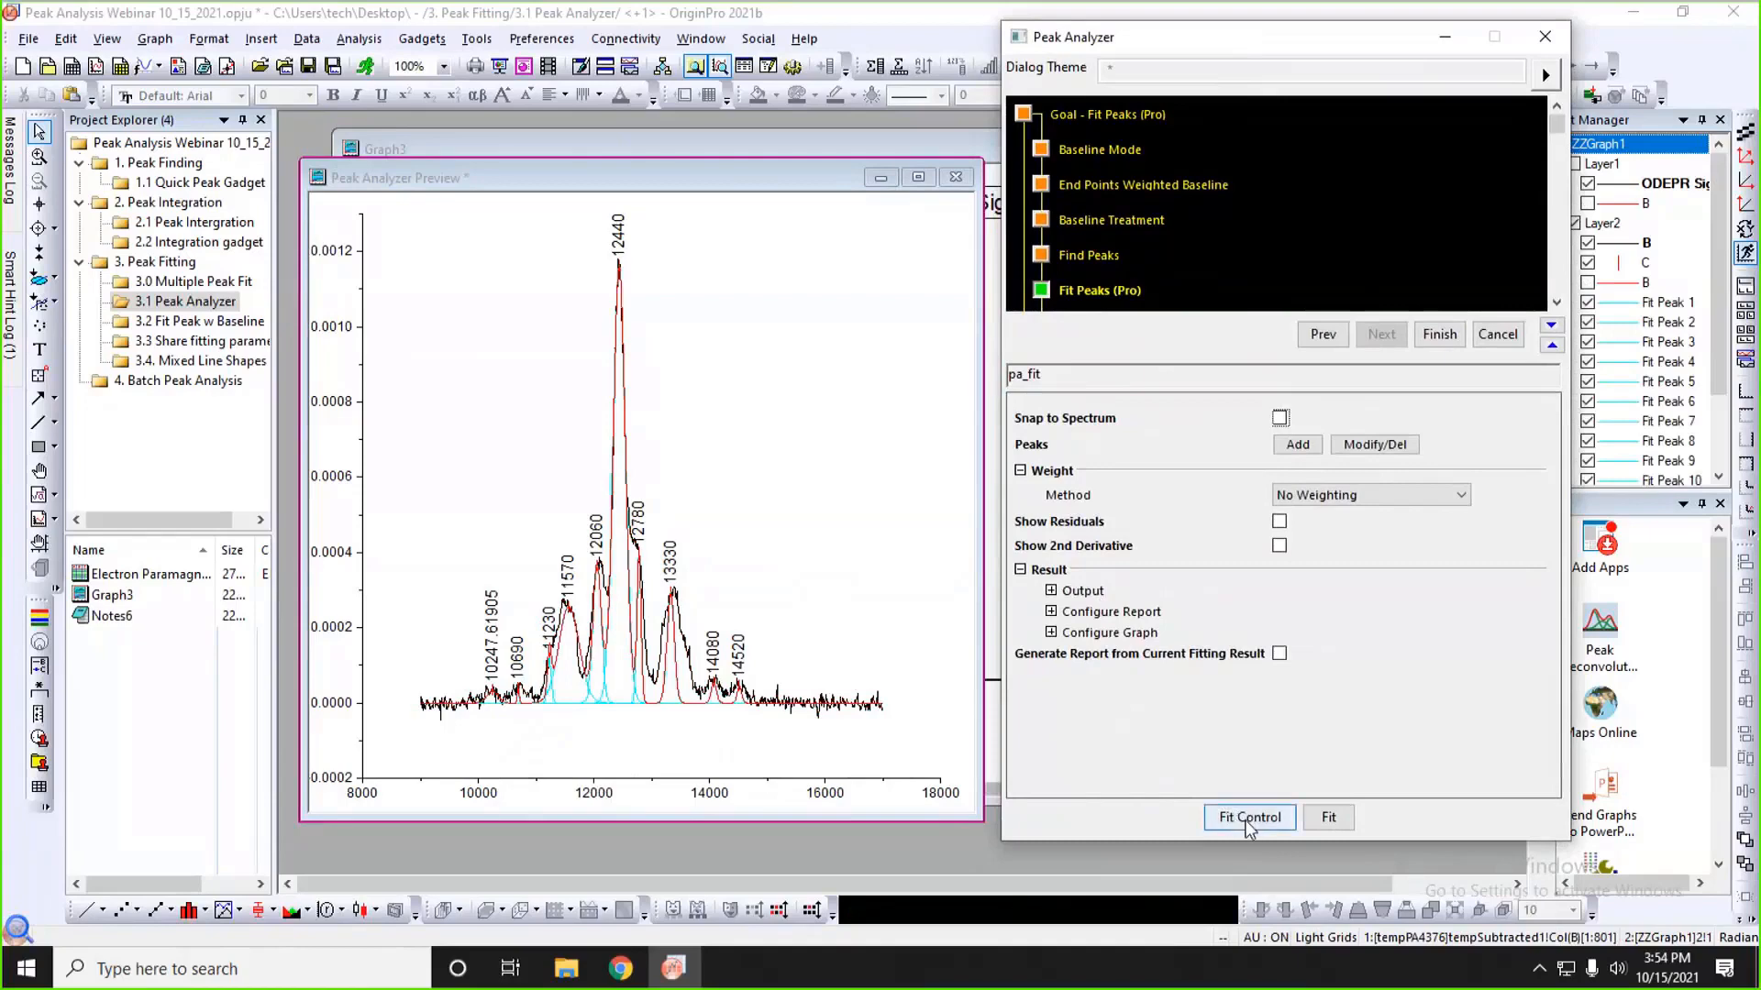
click(1240, 823)
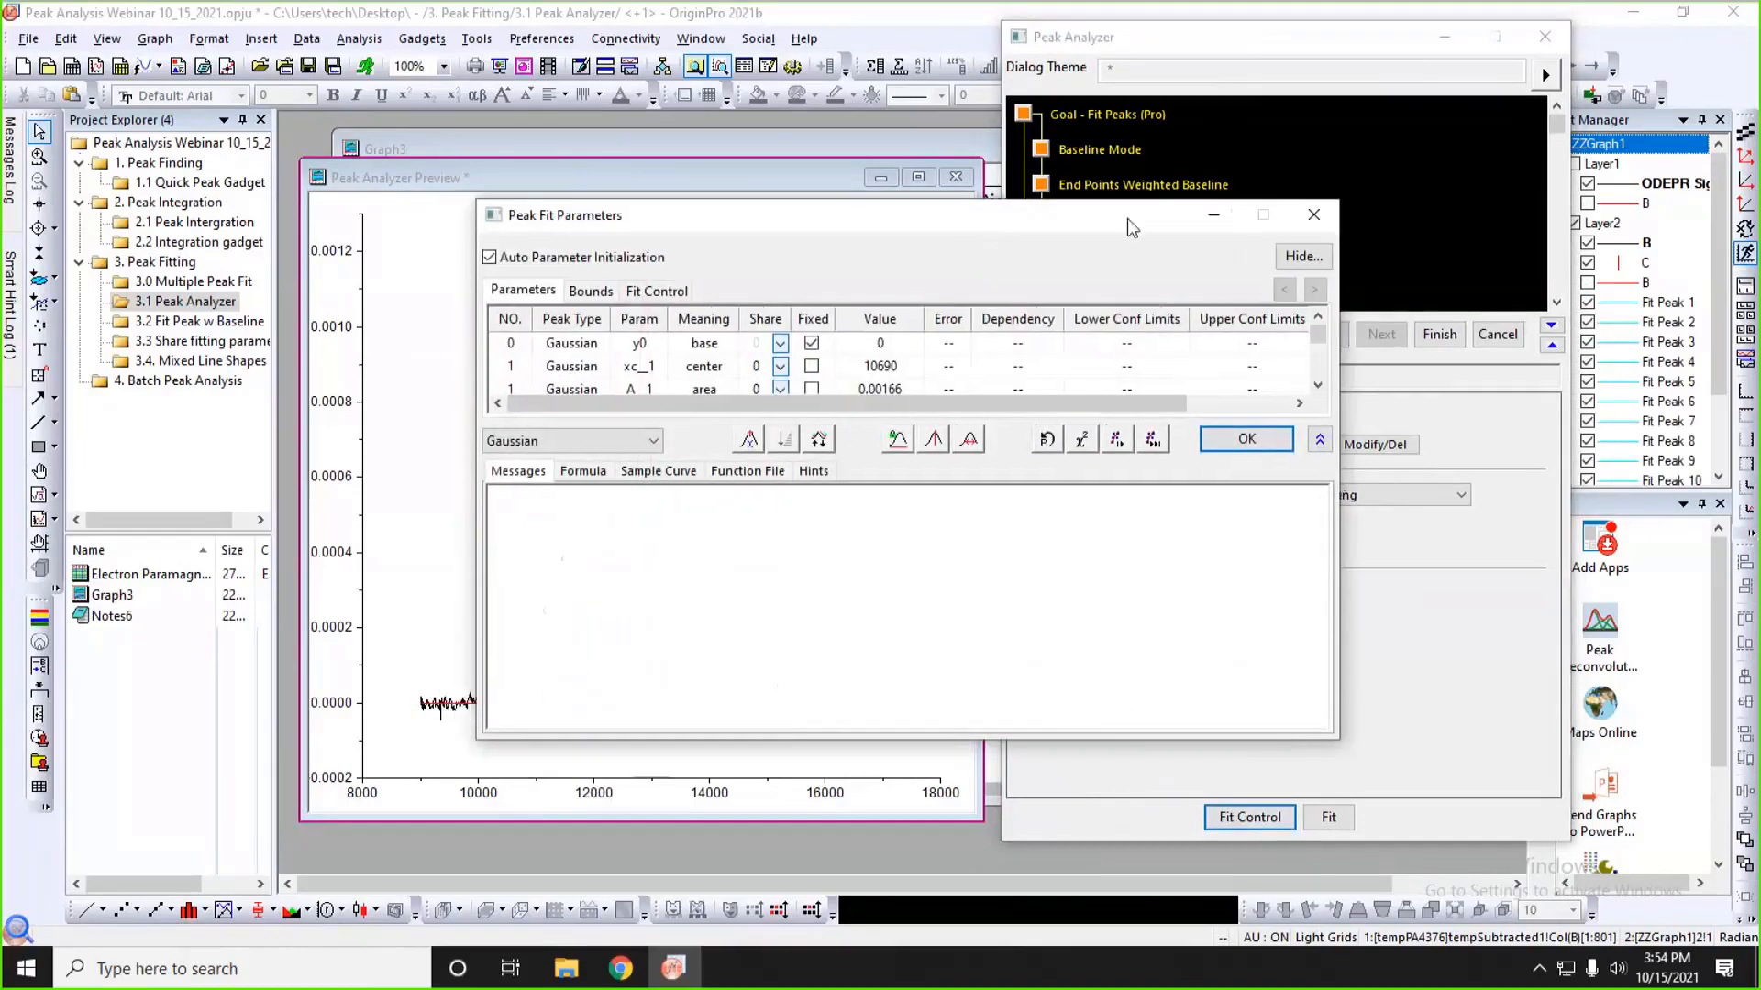
- Move the Peak Fit Parameters dialog off the preview, hide its messages section, and enlarge it to show more of the parameter table
drag(978, 230, 1370, 132)
click(1680, 343)
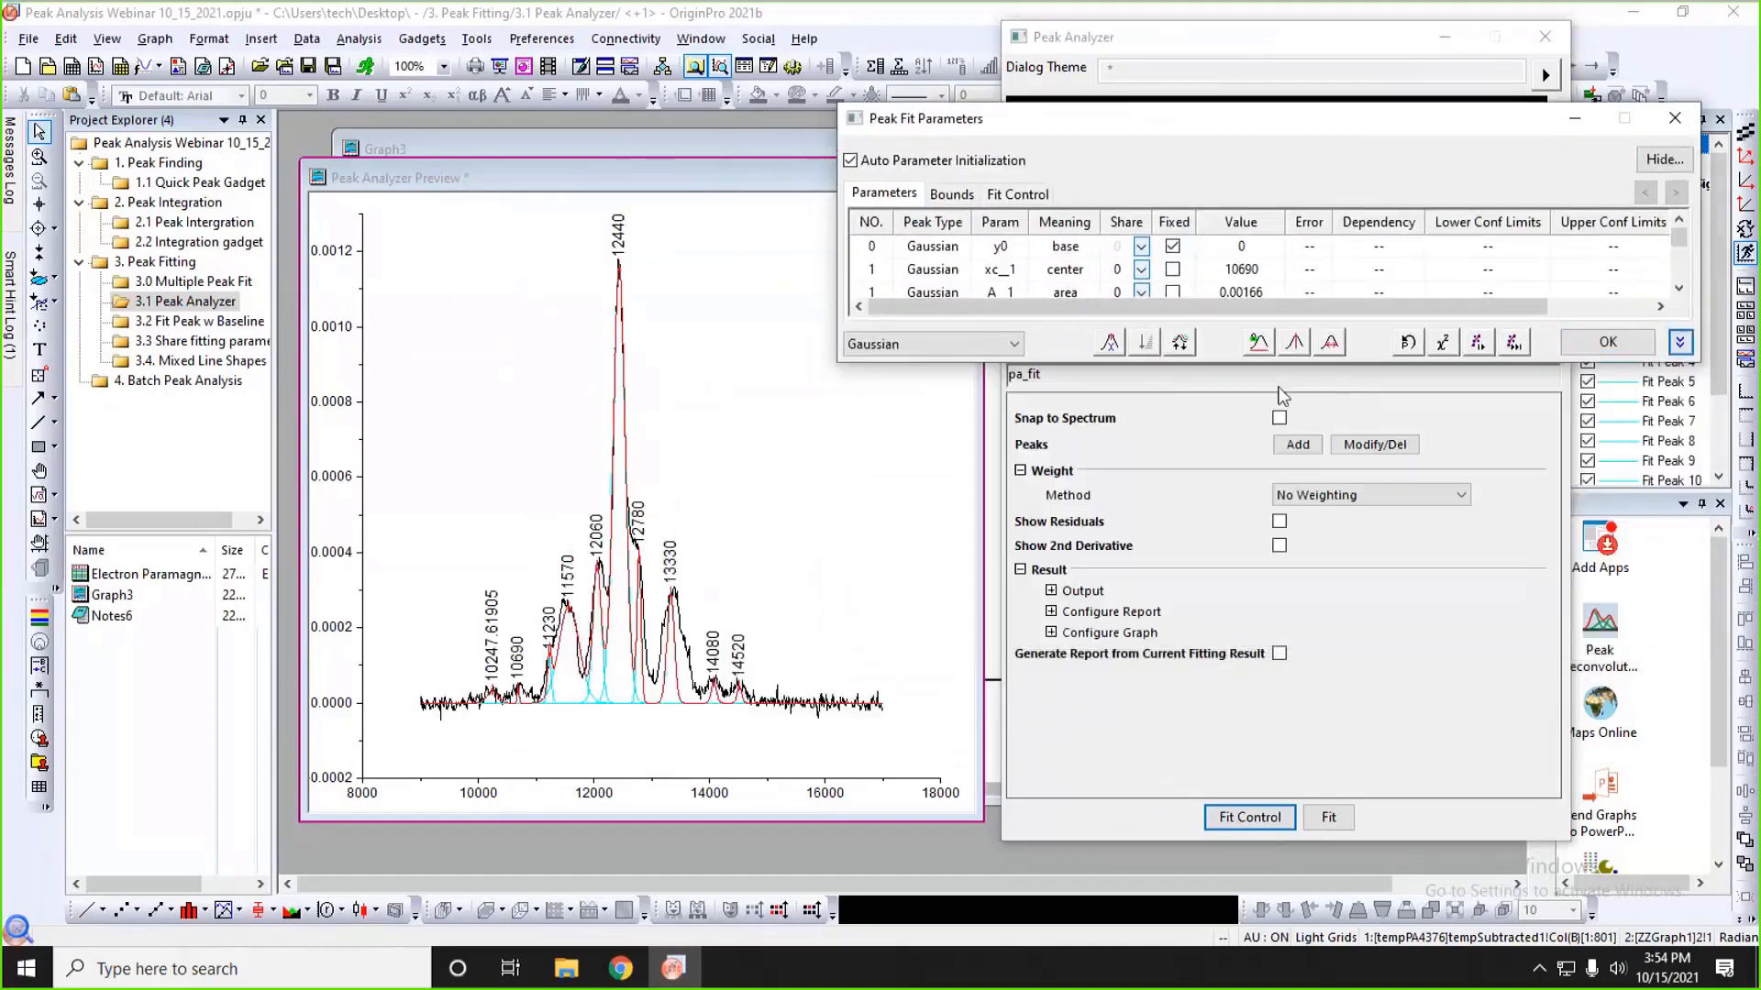
drag(1048, 362, 1069, 807)
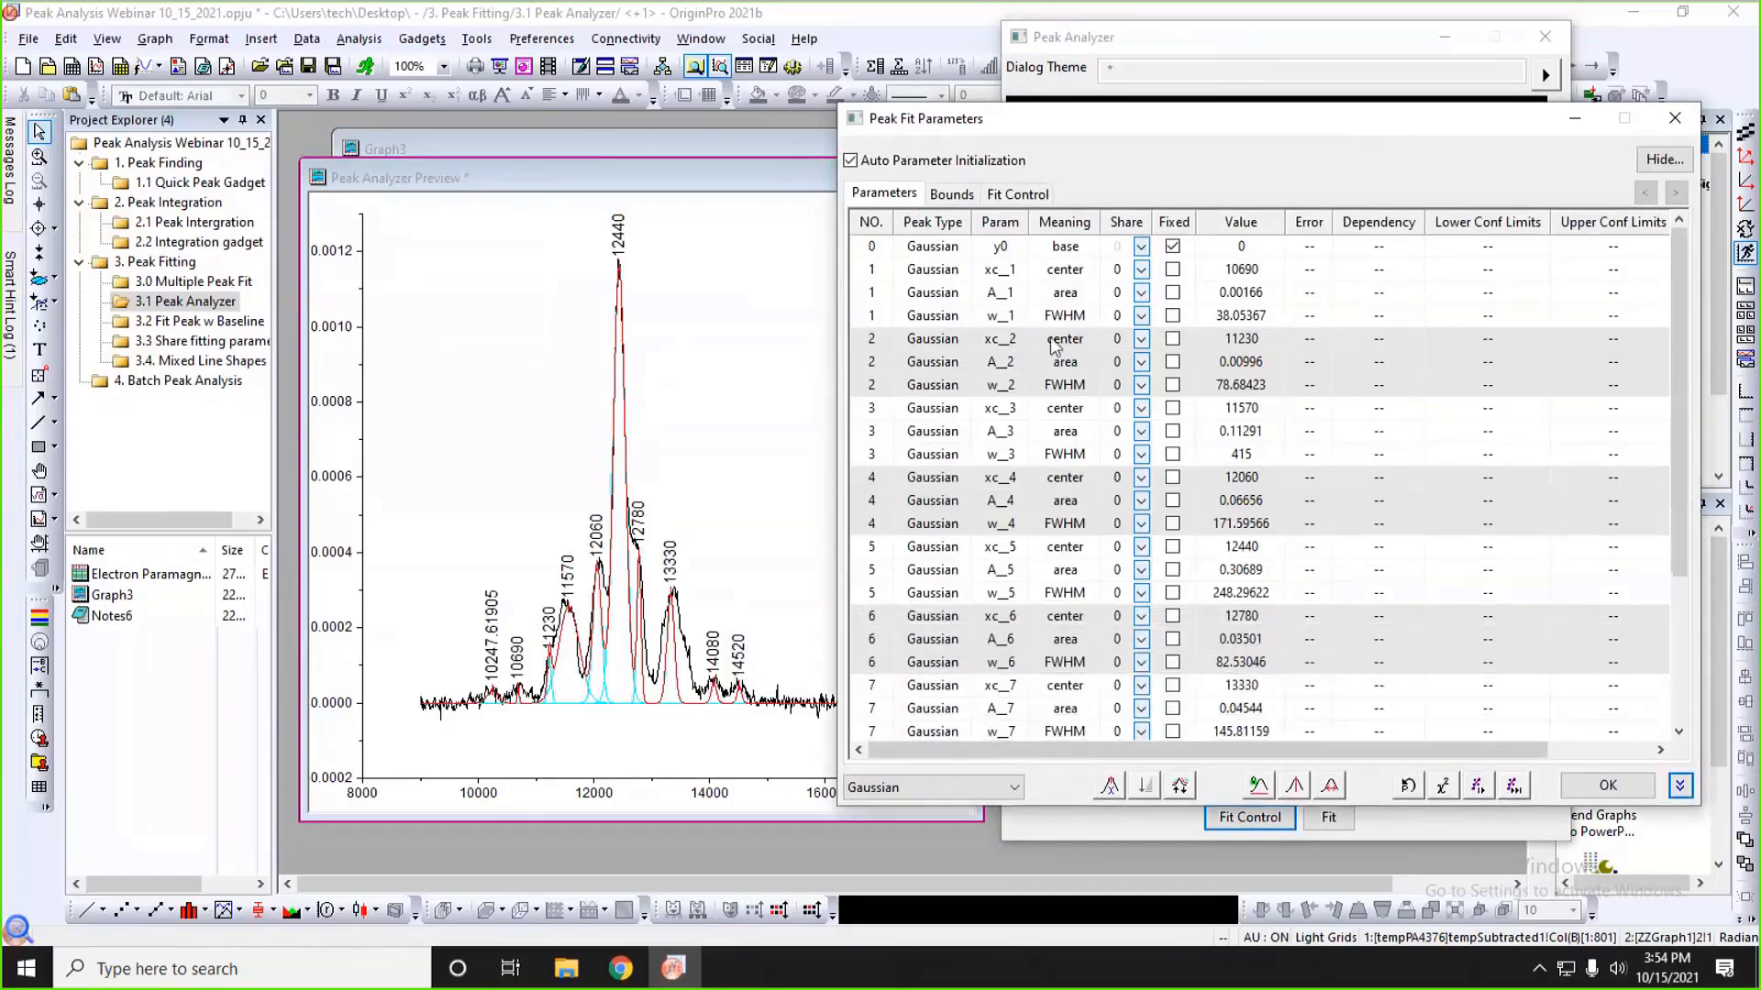
- Move the Peak Fit Parameters dialog up and browse the available peak functions, keeping Gaussian
drag(1099, 113, 1104, 85)
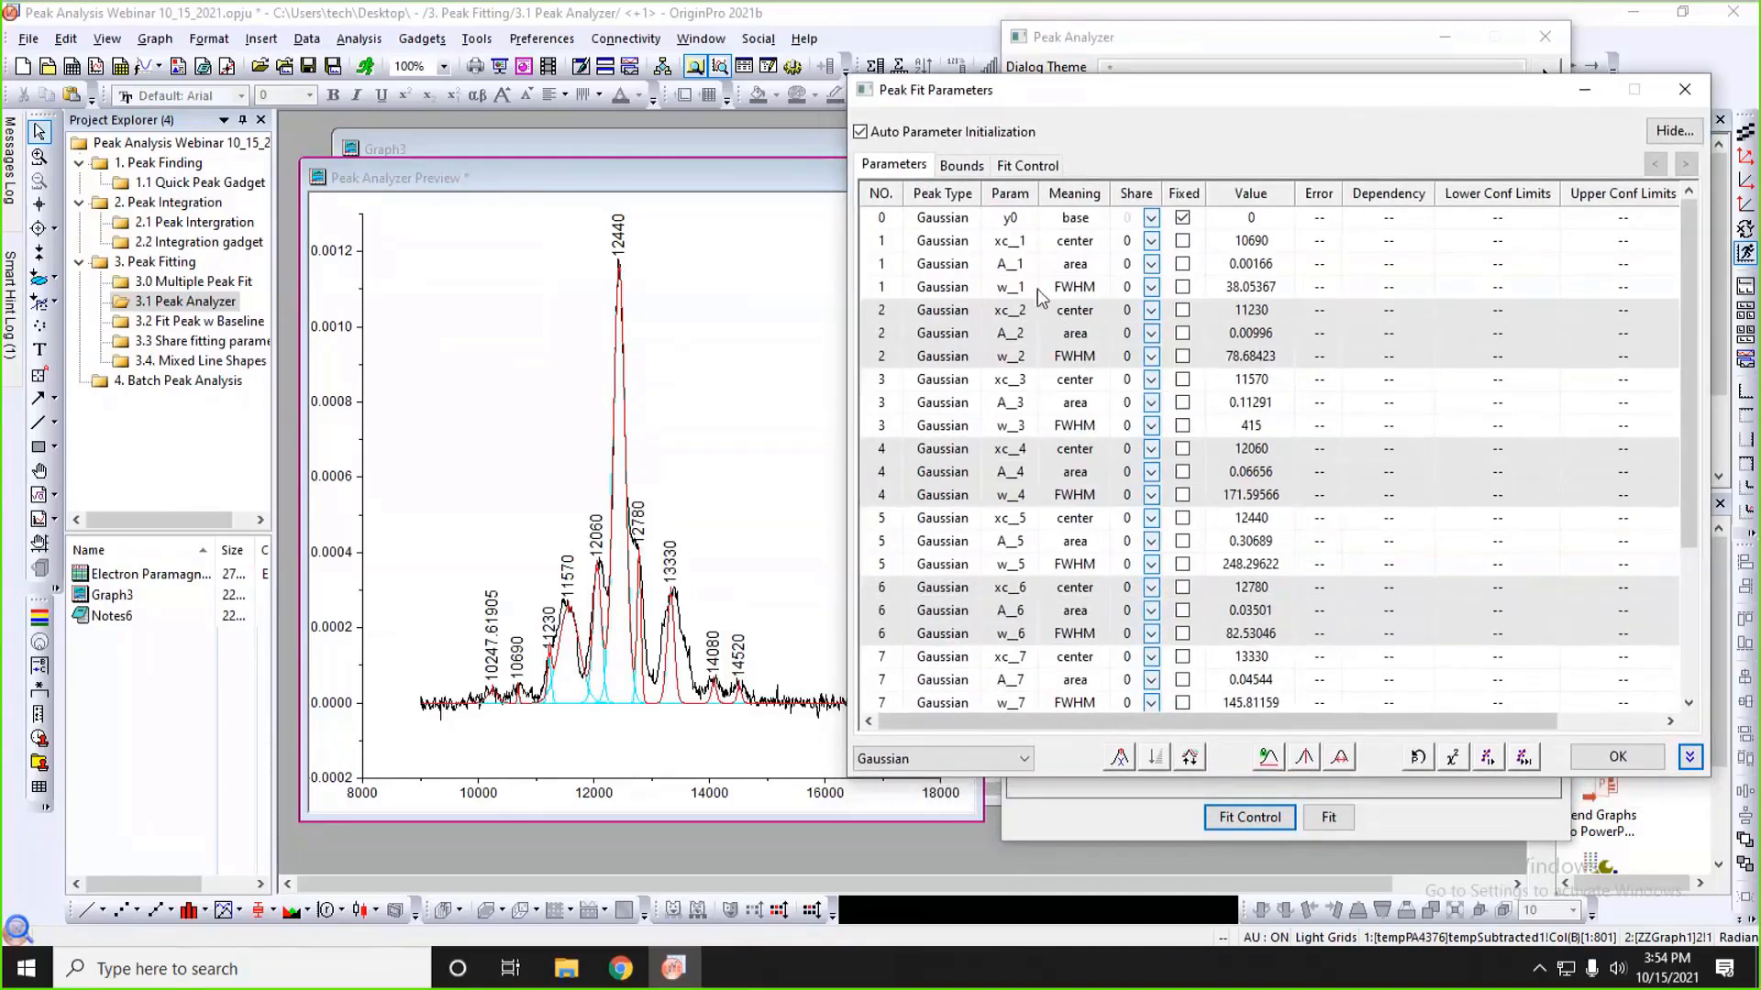
click(950, 759)
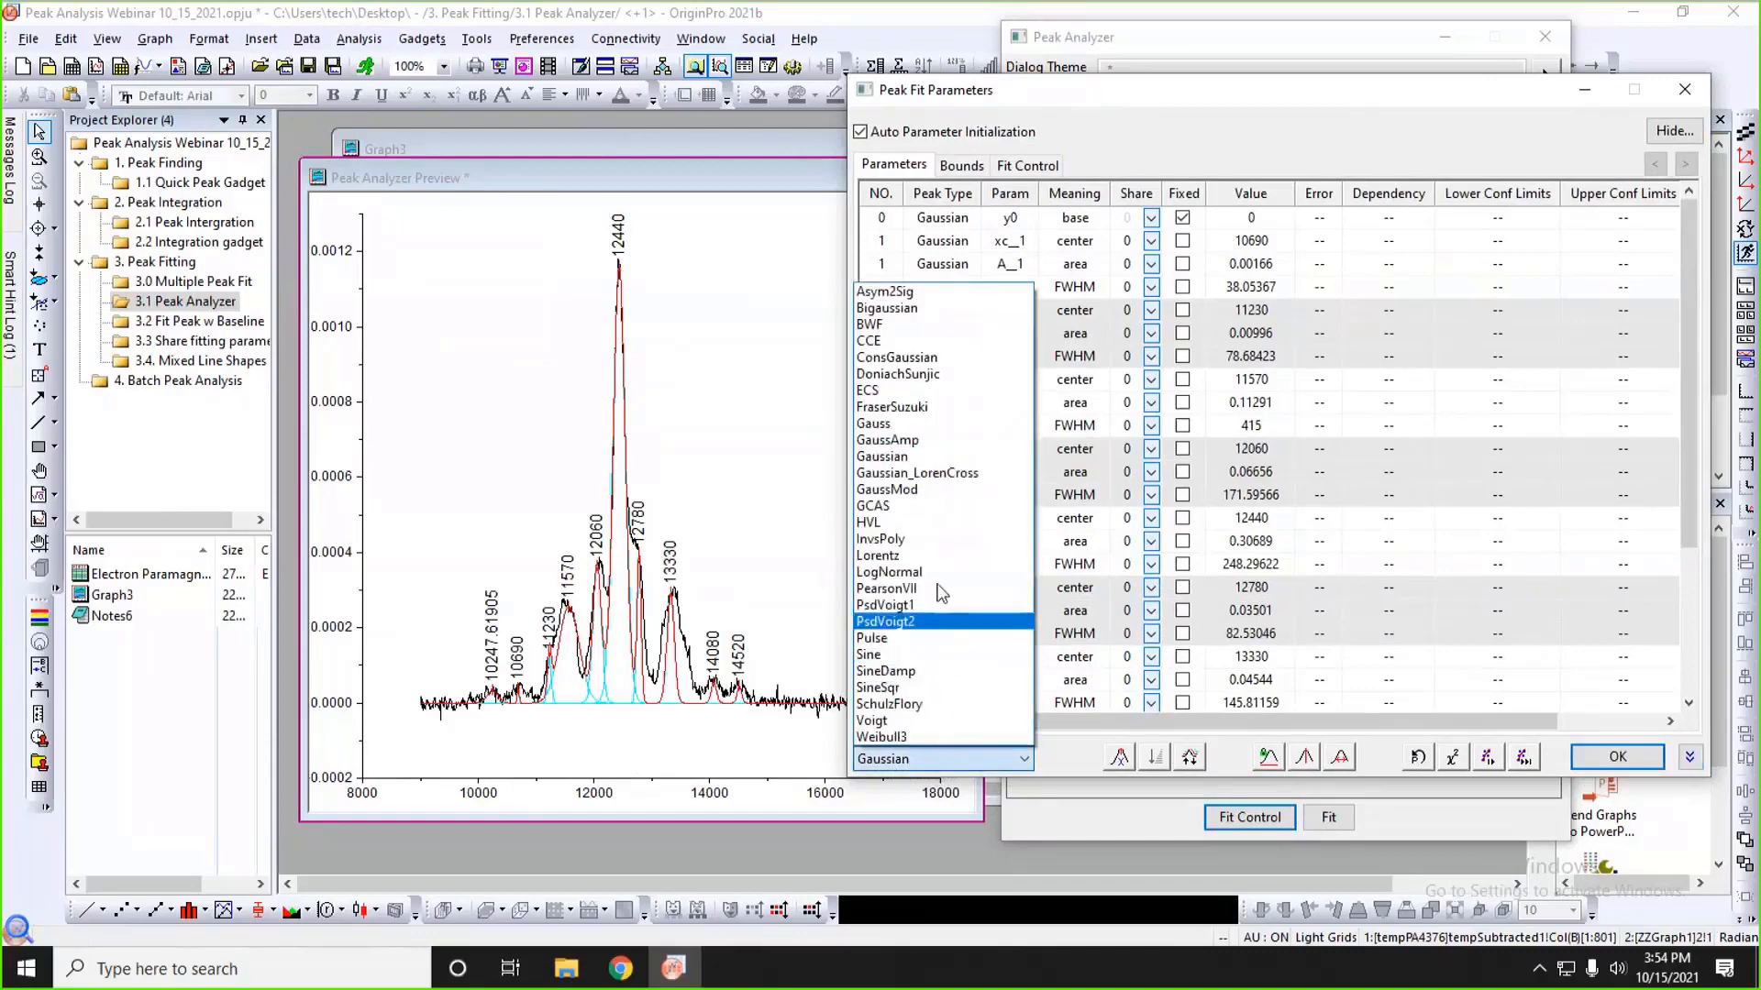
click(1062, 758)
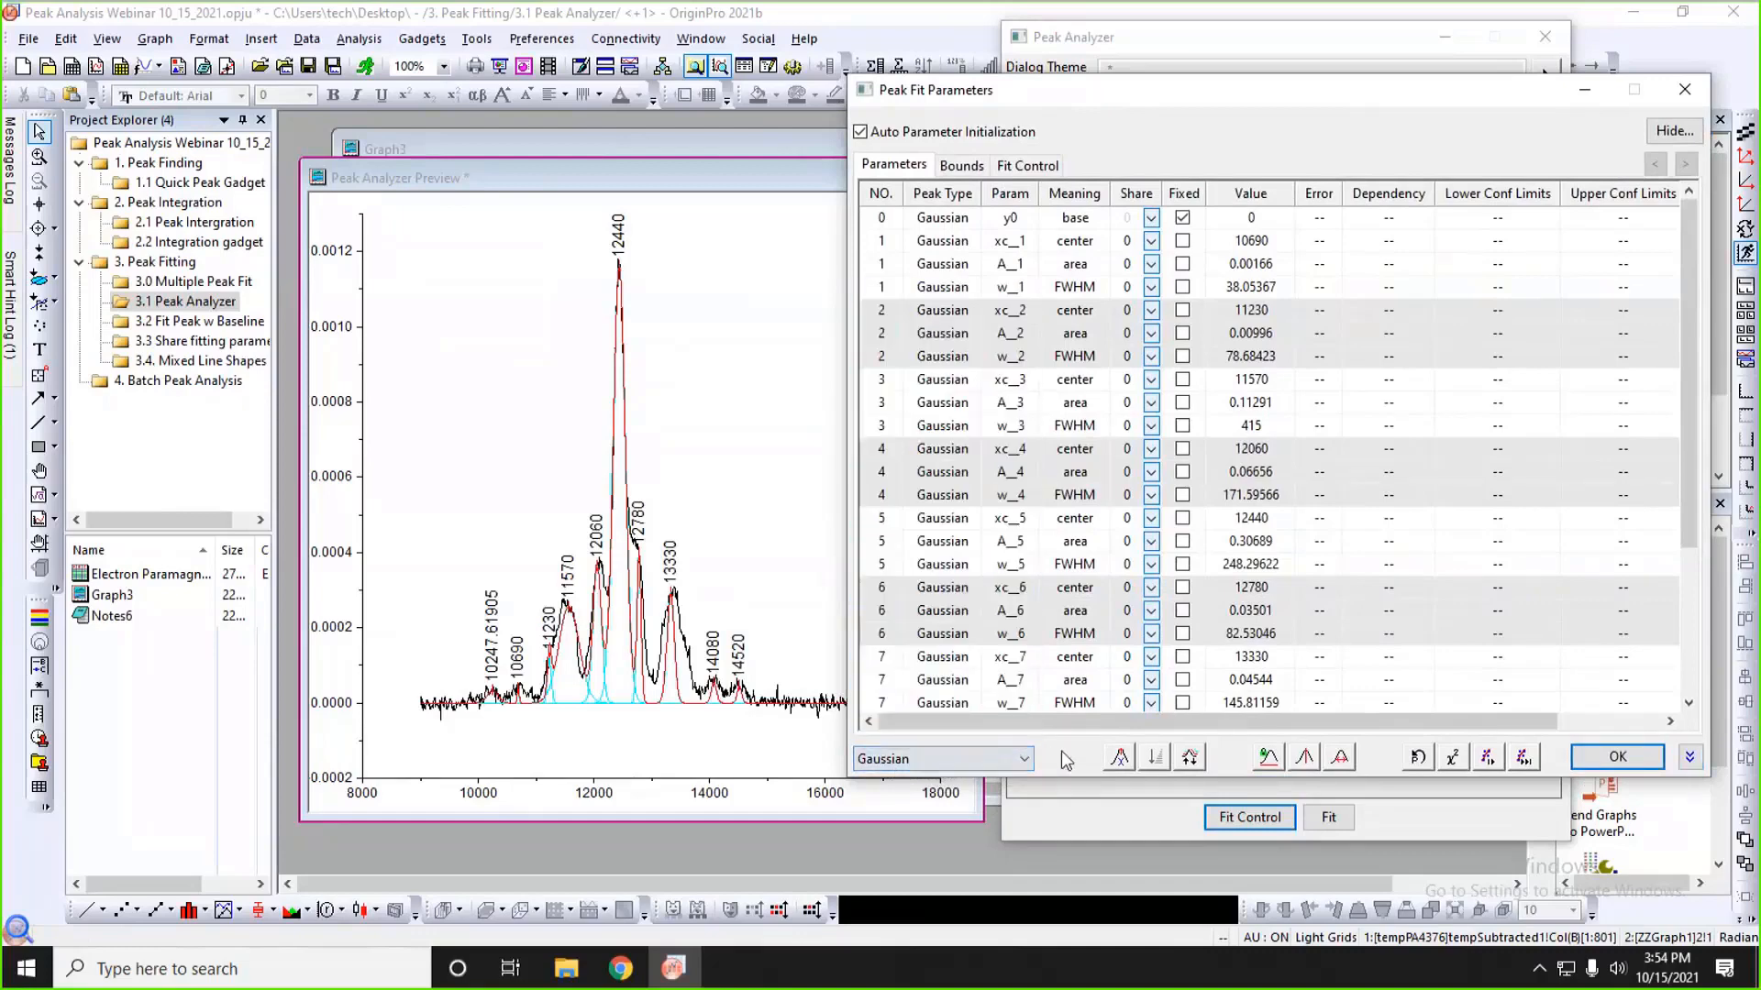
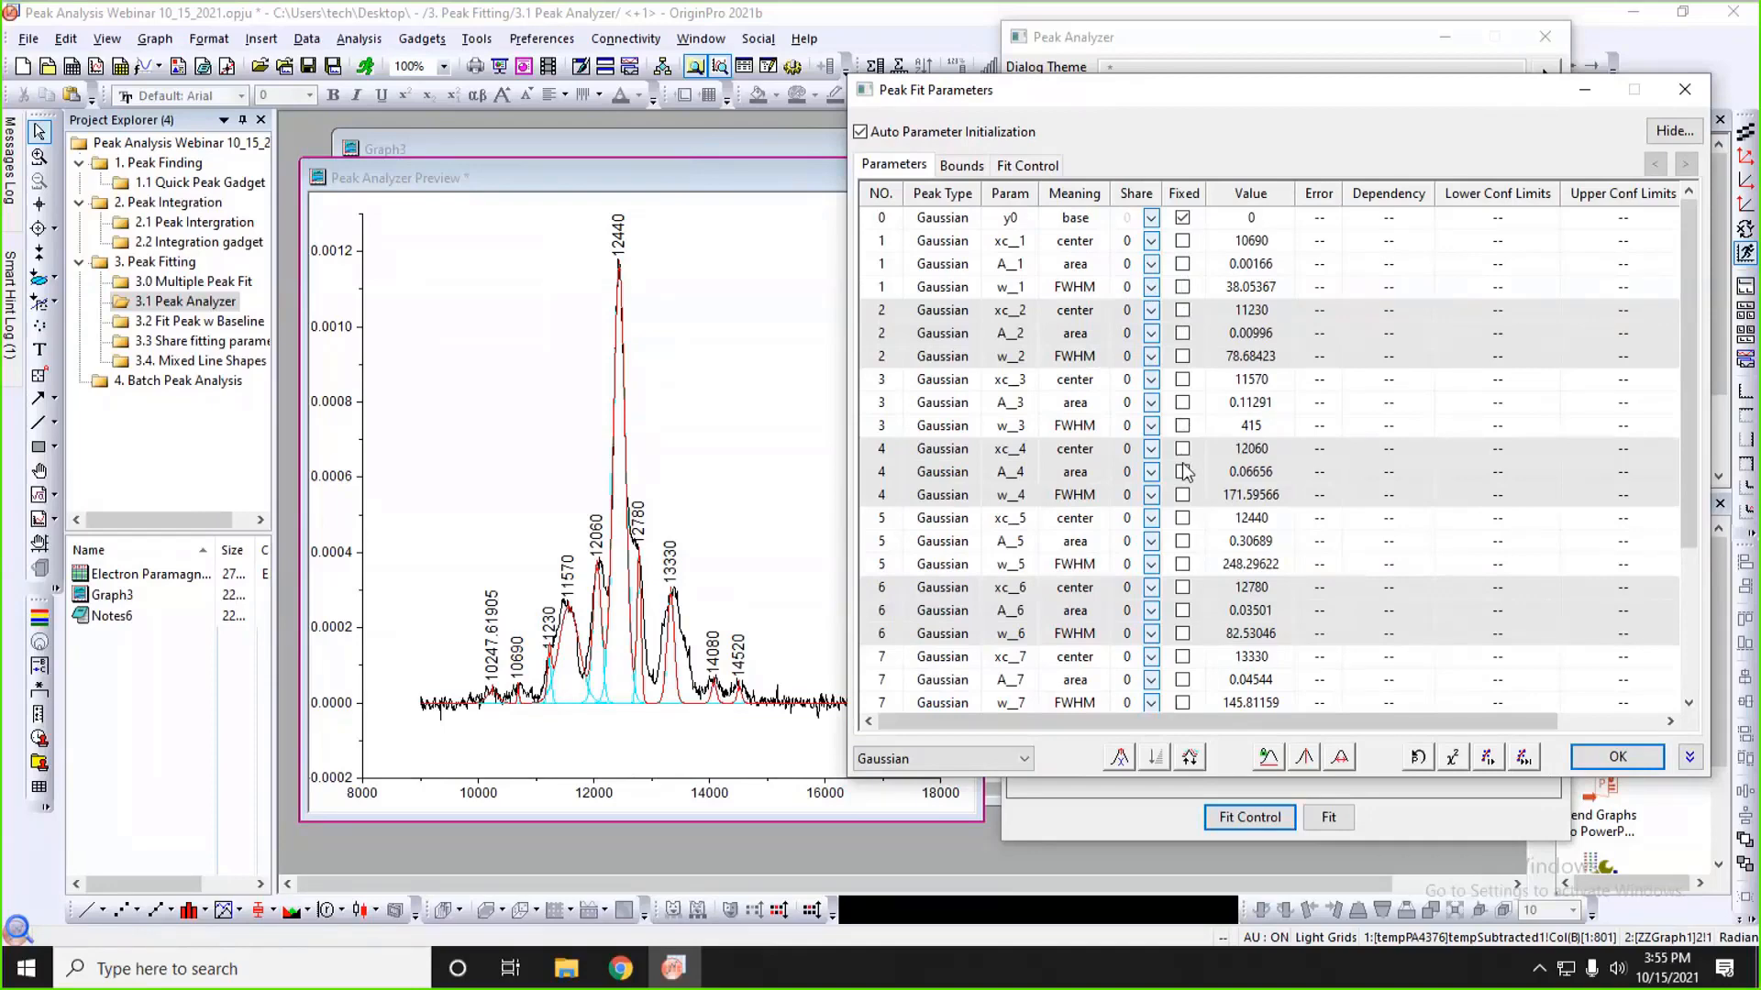
- Shorten the Peak Fit Parameters table, expand the dialog's lower section, and display the Gaussian function's formula
drag(1207, 103, 1166, 93)
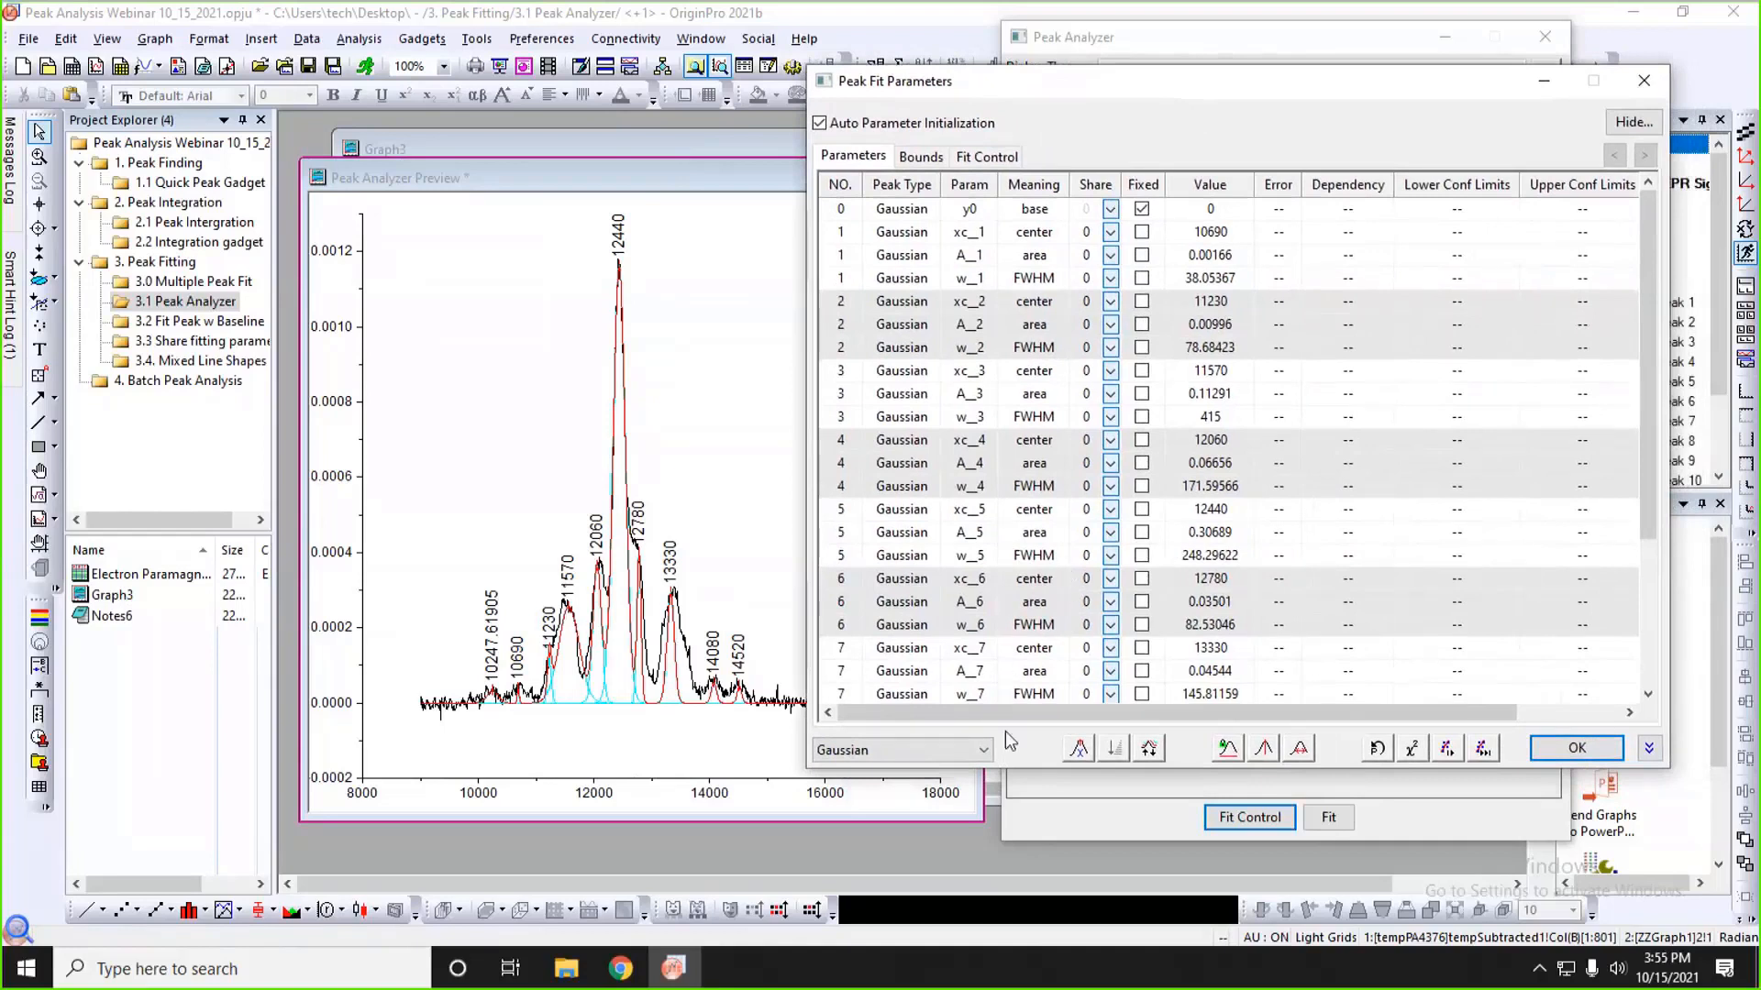
drag(1013, 768, 1010, 548)
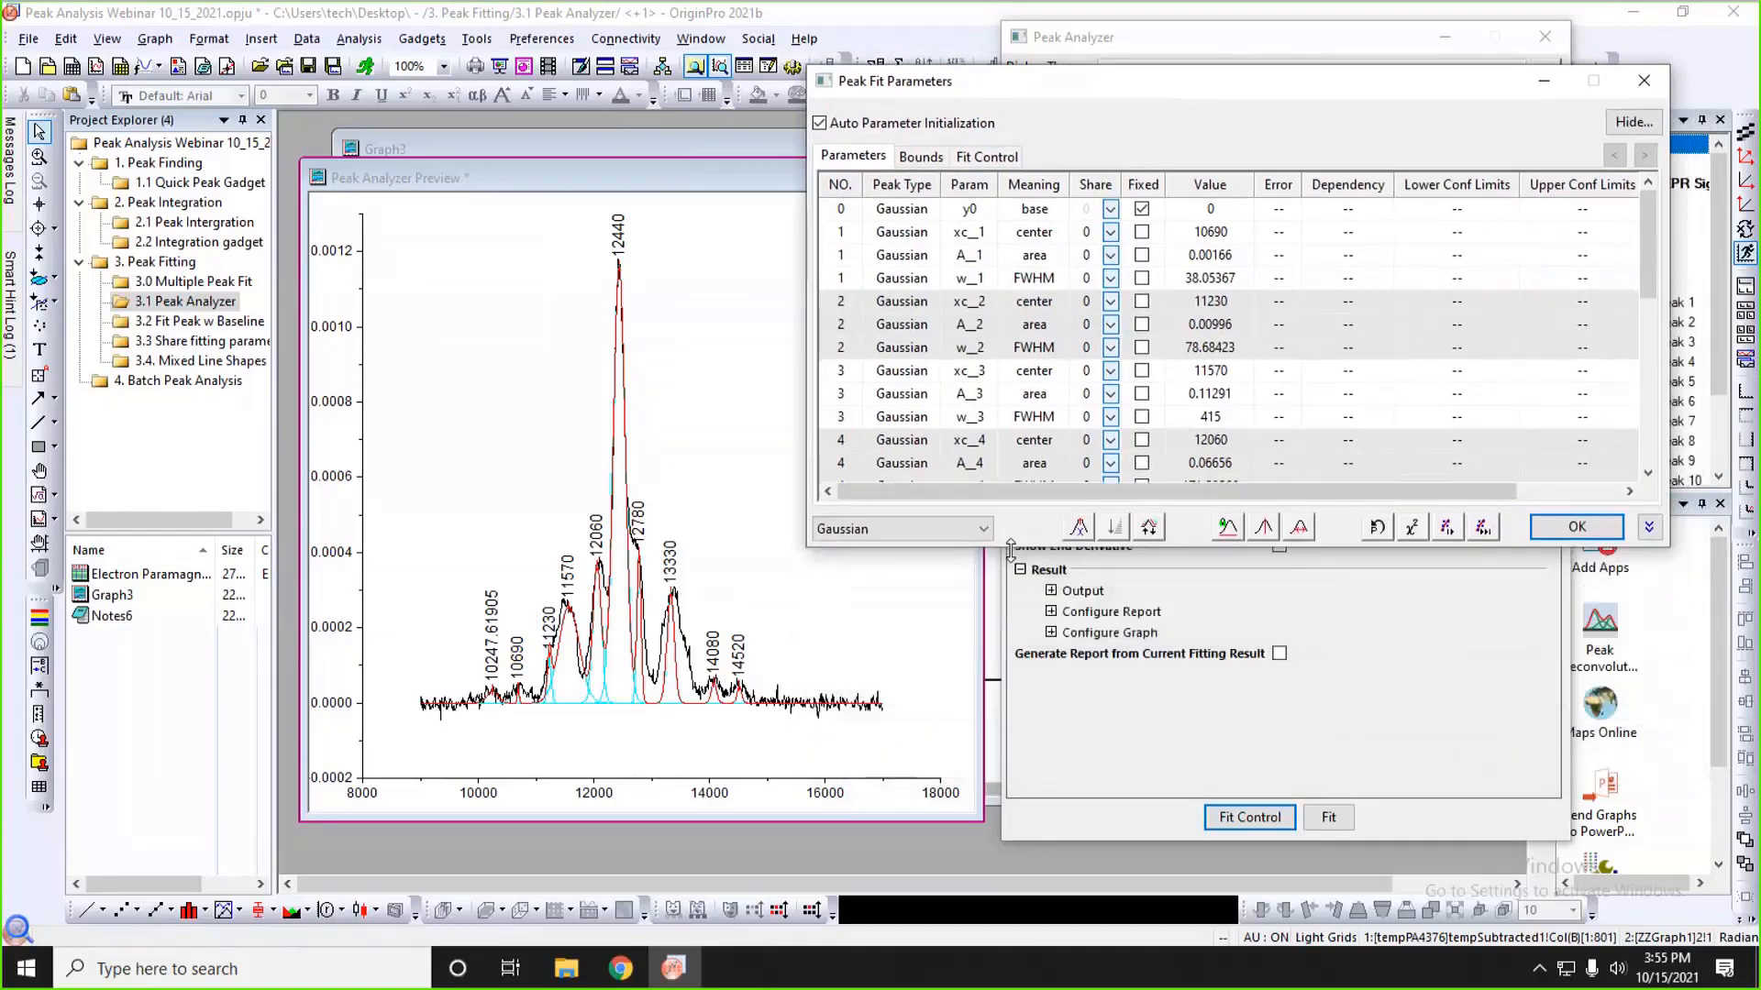
click(1648, 527)
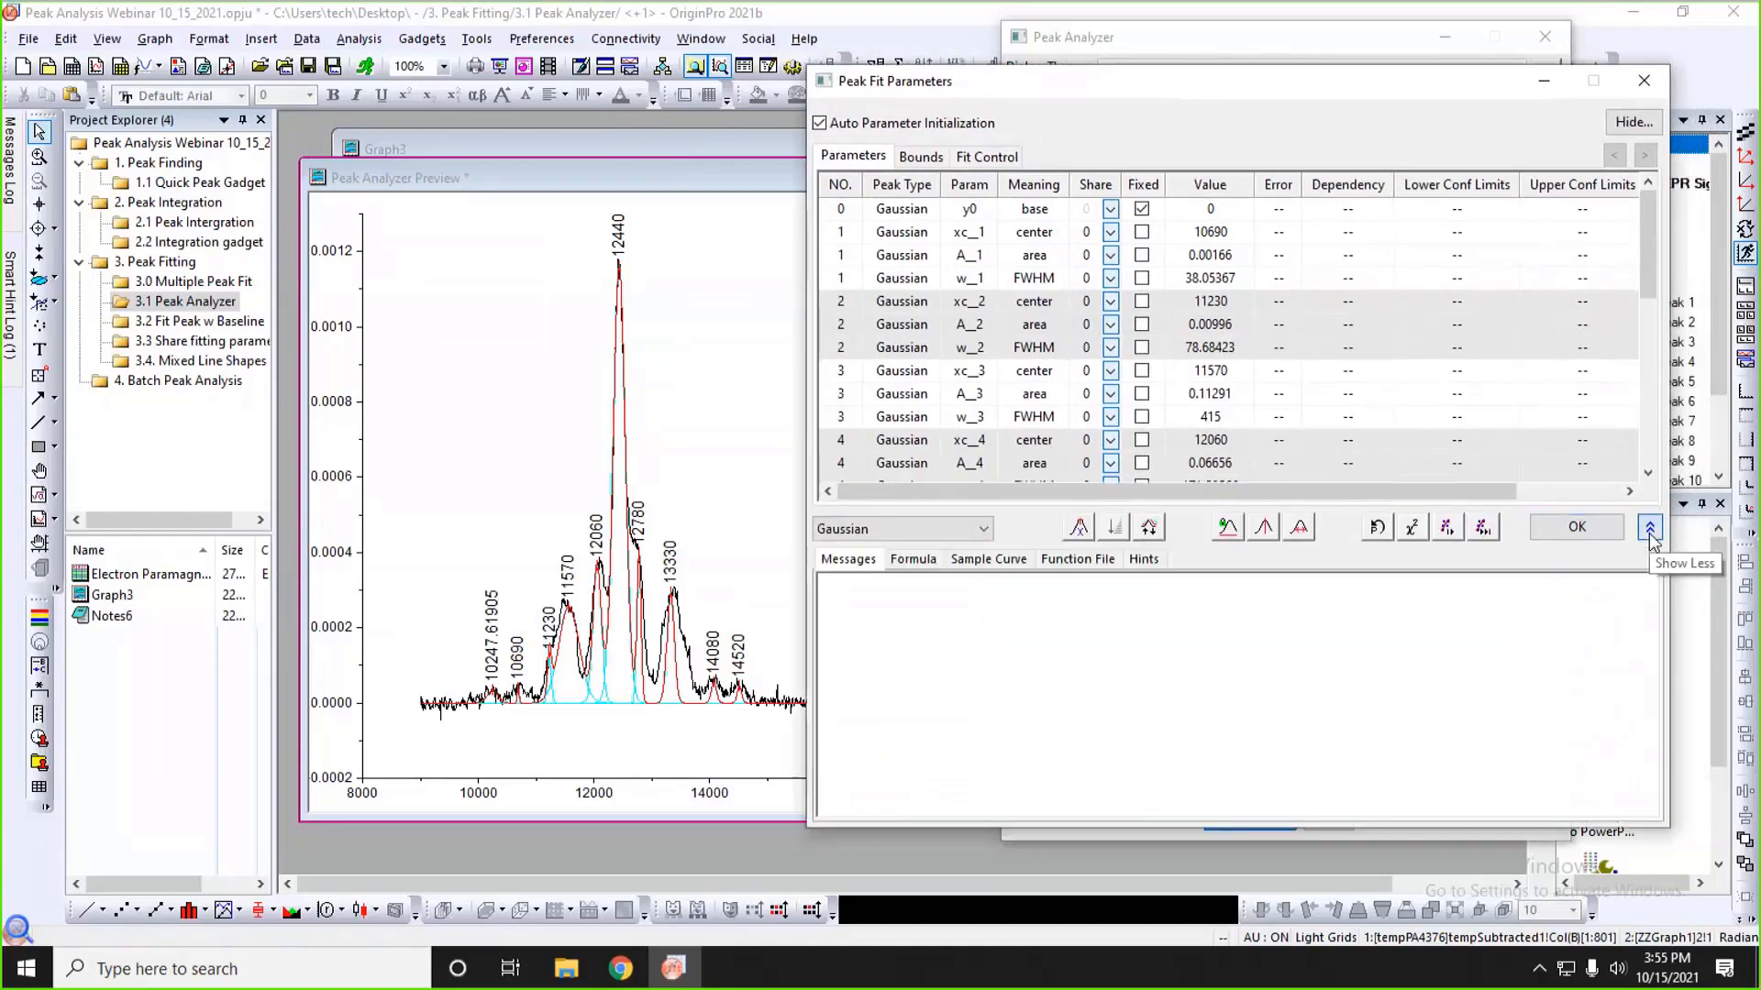
click(915, 562)
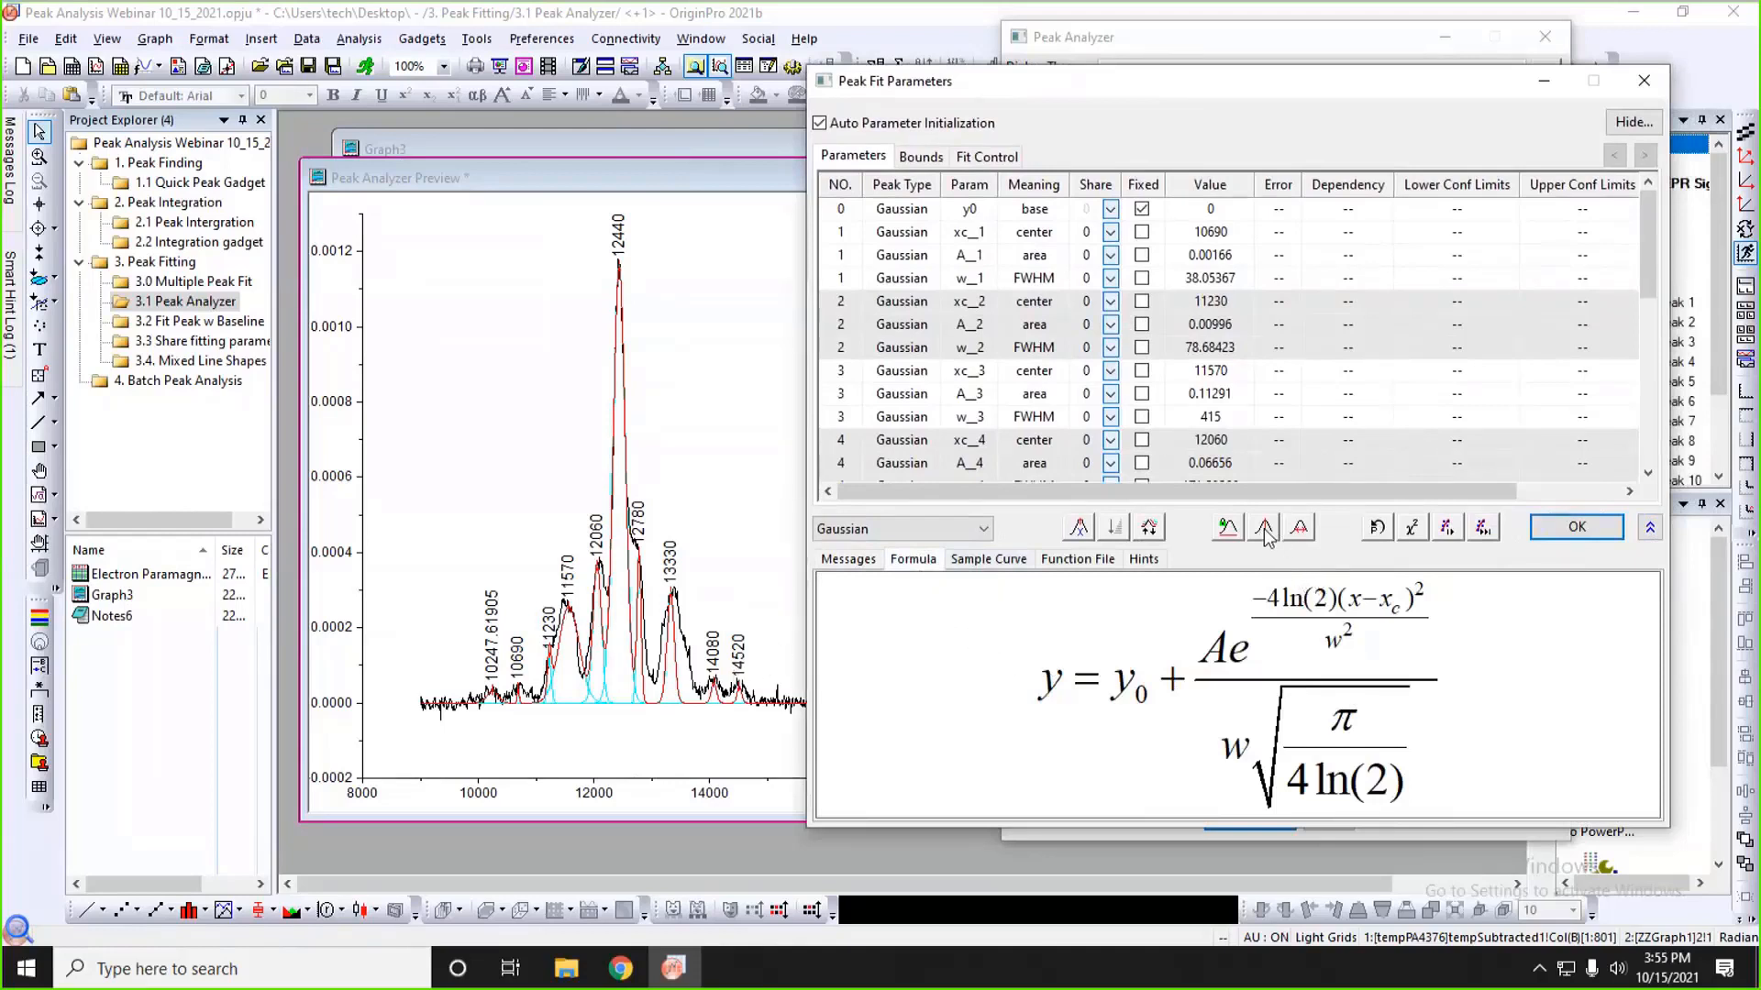
- Cycle the preview's peak labels through Y values and X,Y pairs back to X values
click(1081, 532)
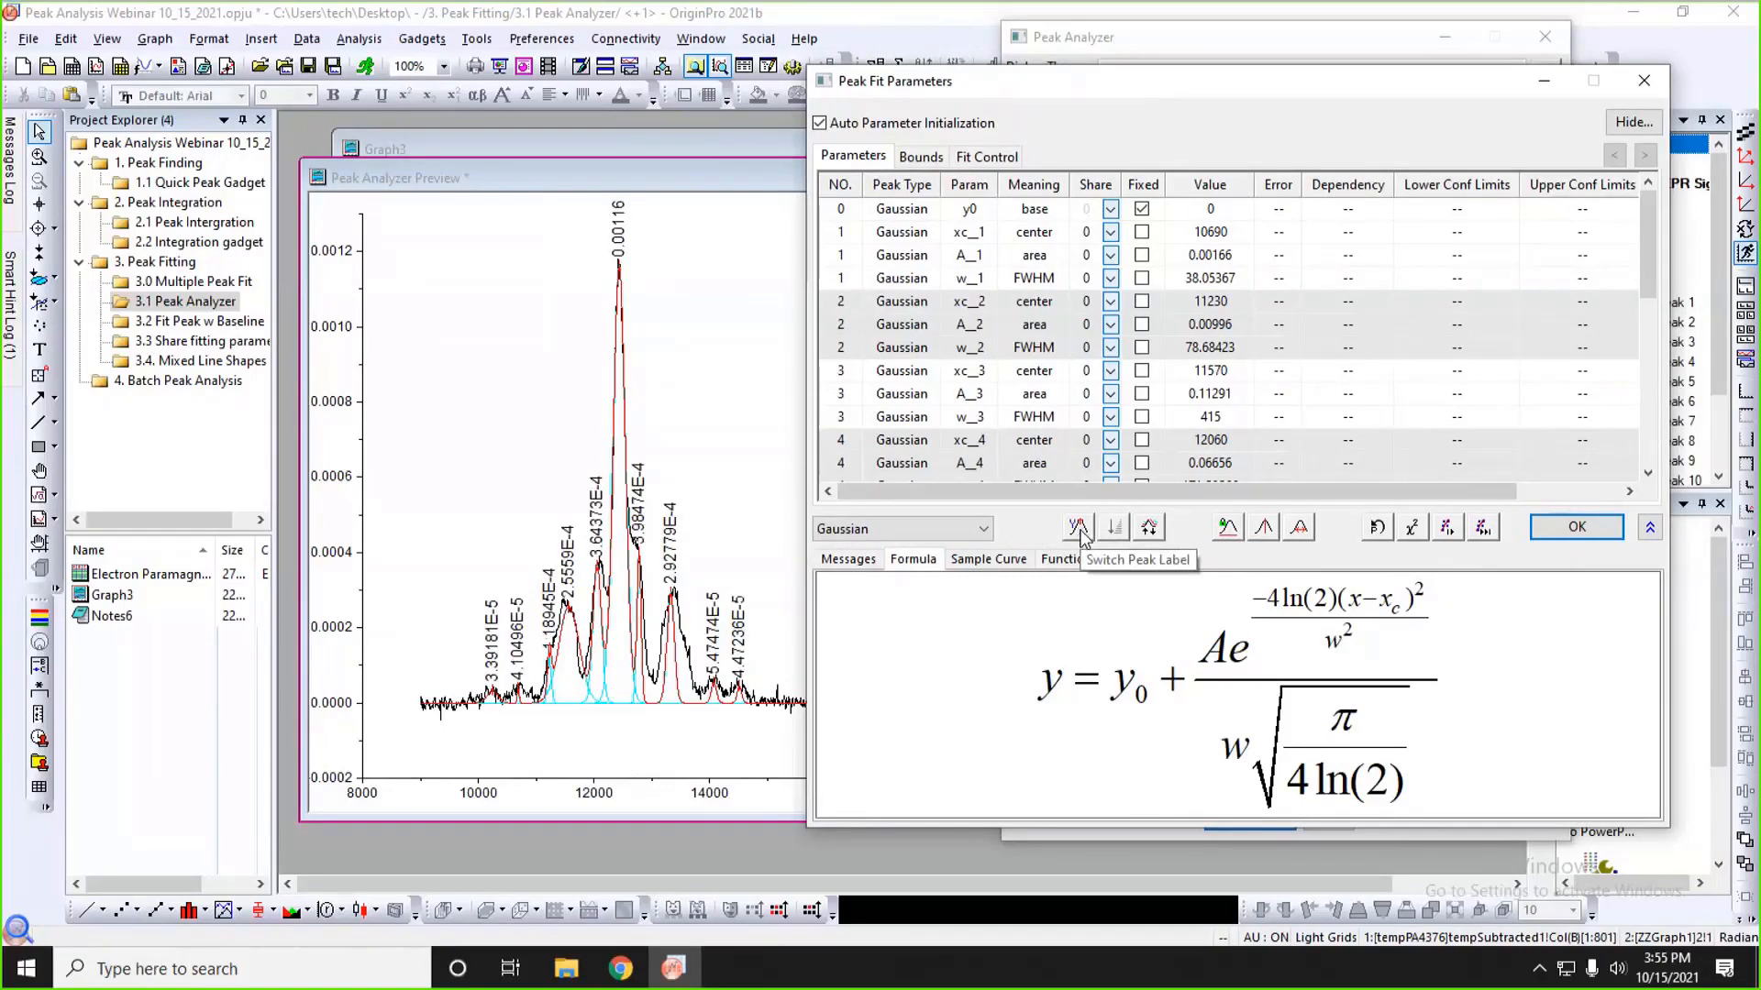
click(1080, 530)
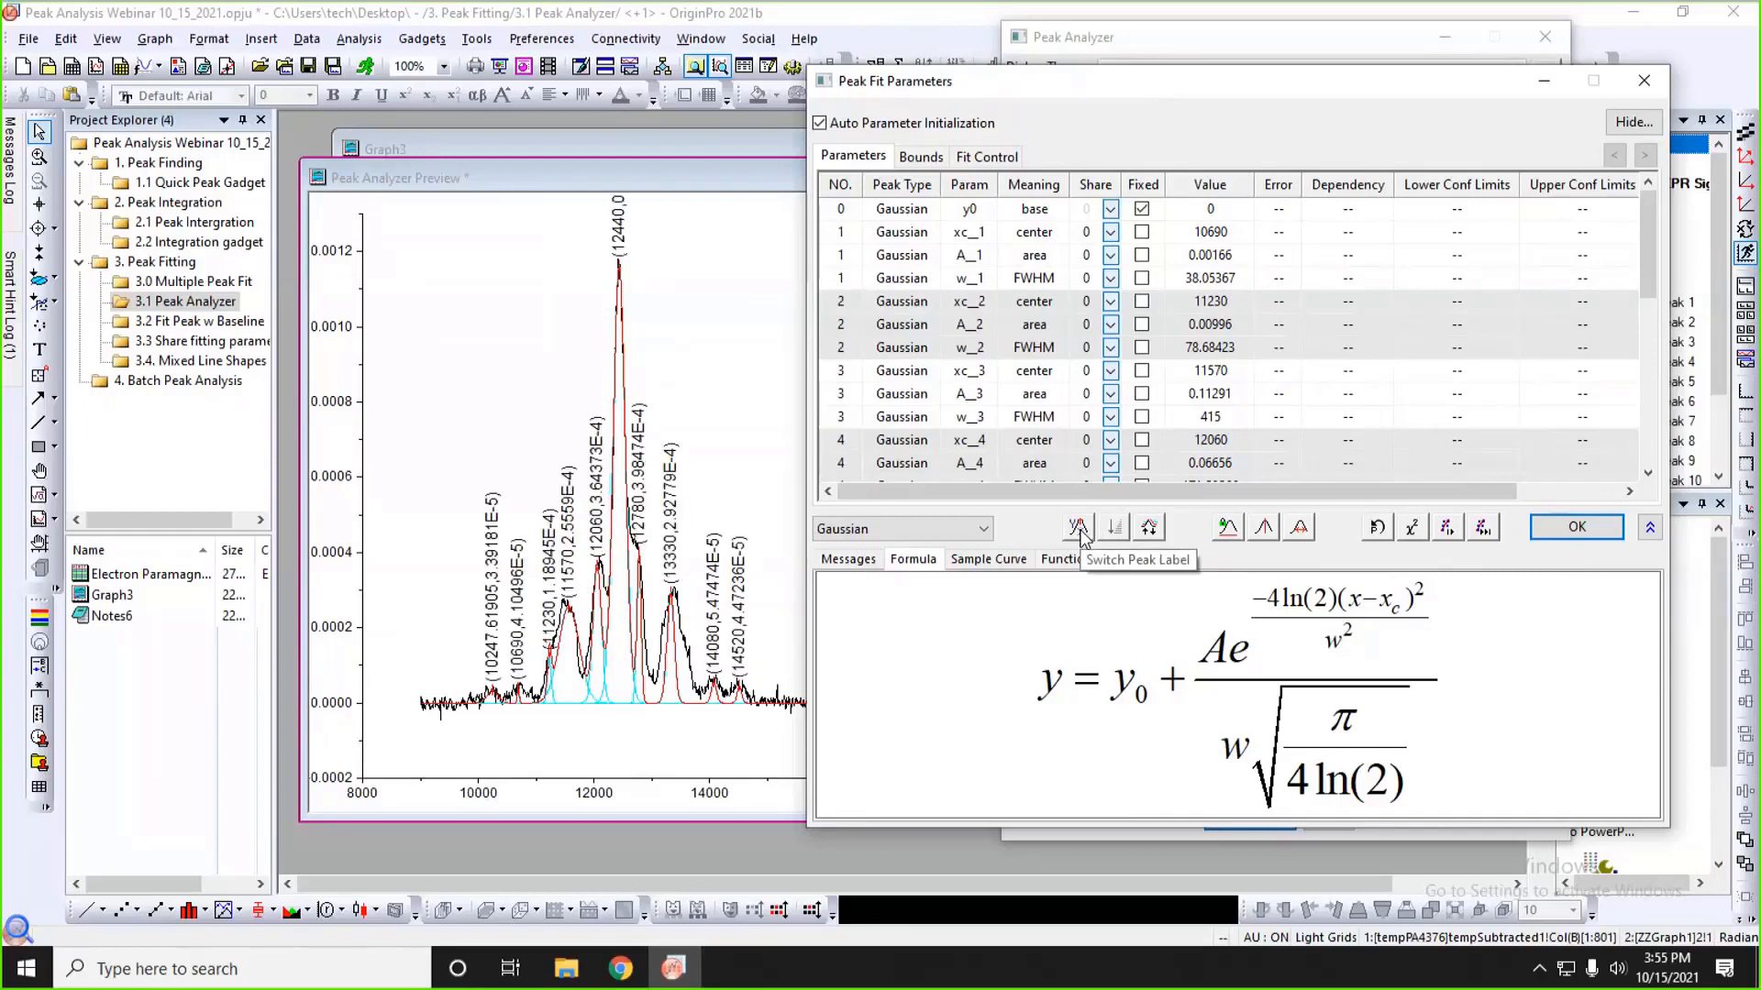
click(1080, 532)
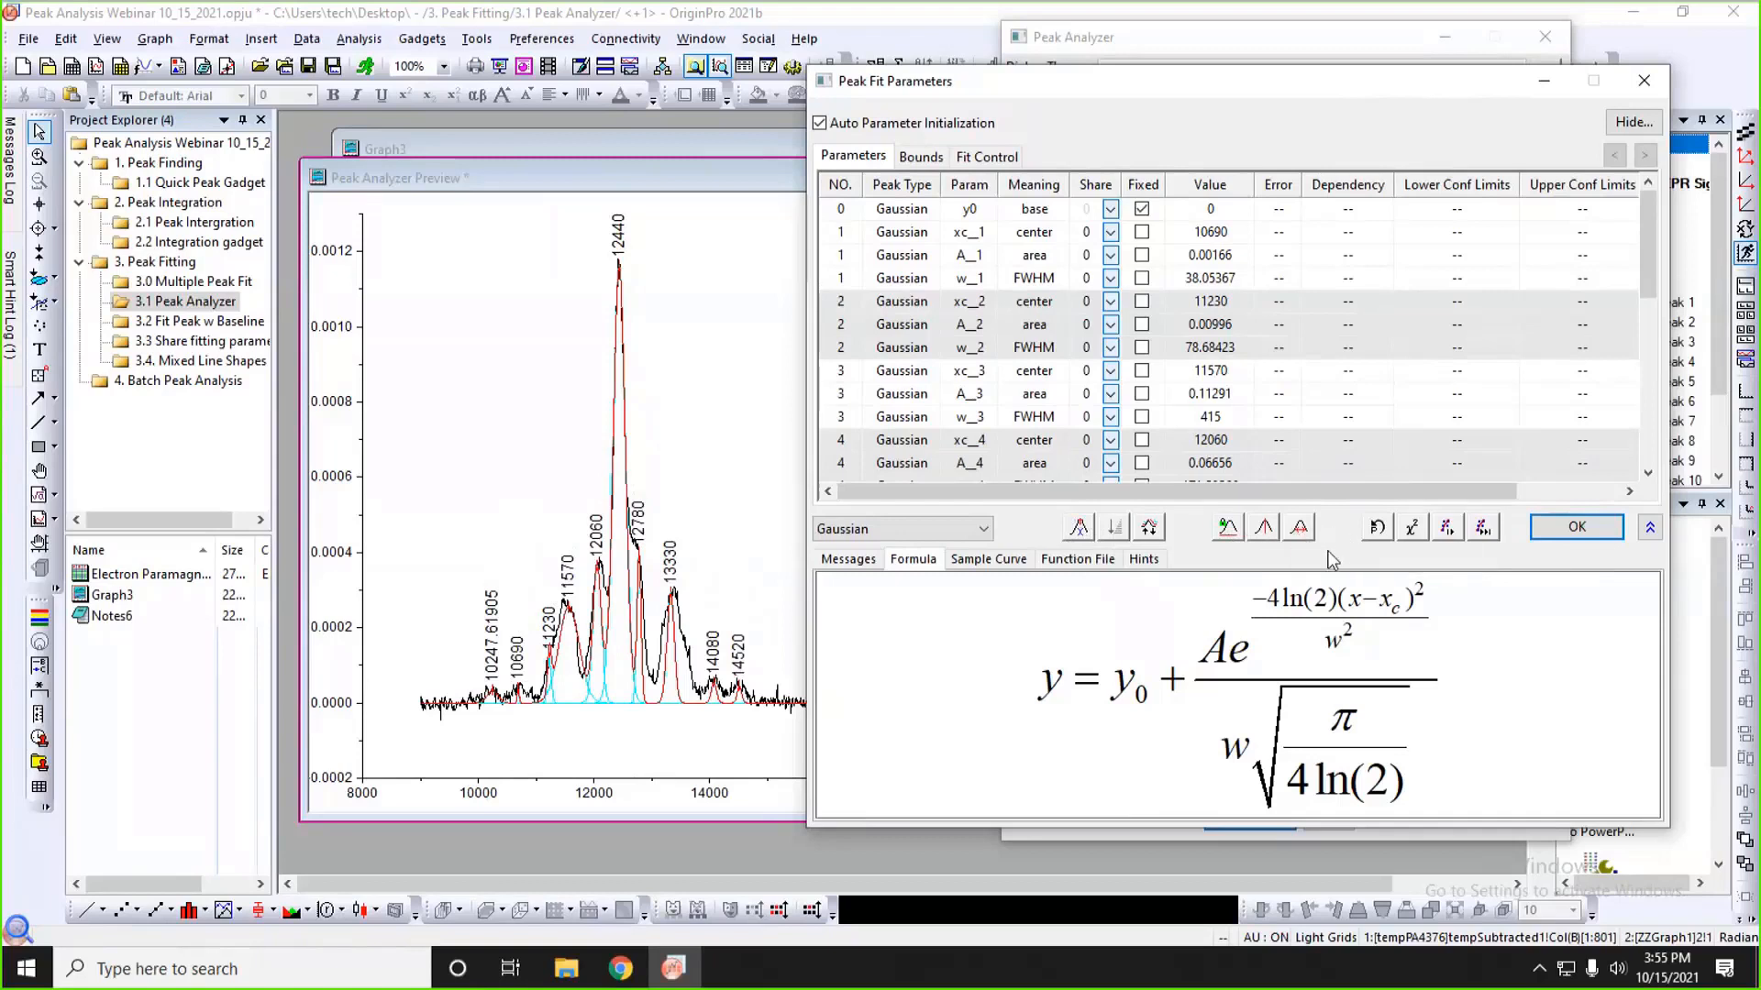
- Fit all the Gaussian peaks until converged and reposition the Peak Fit Parameters dialog beside the preview's fitted curves
click(1482, 529)
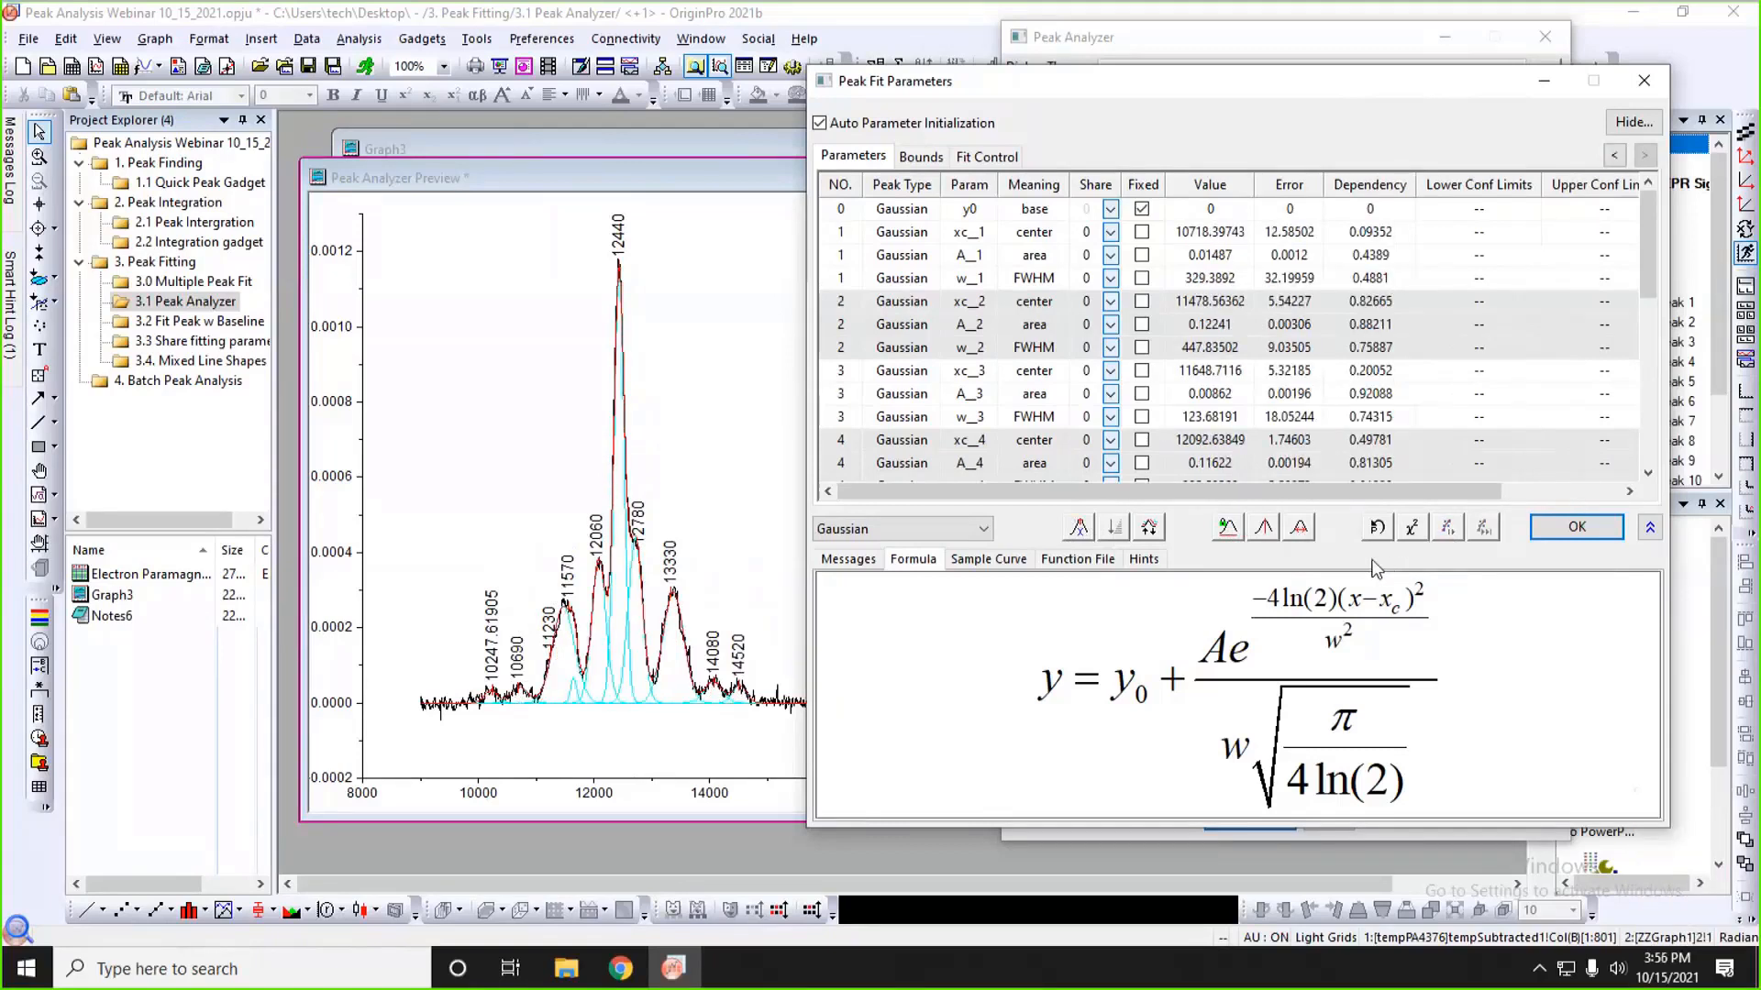
drag(1143, 86, 1192, 82)
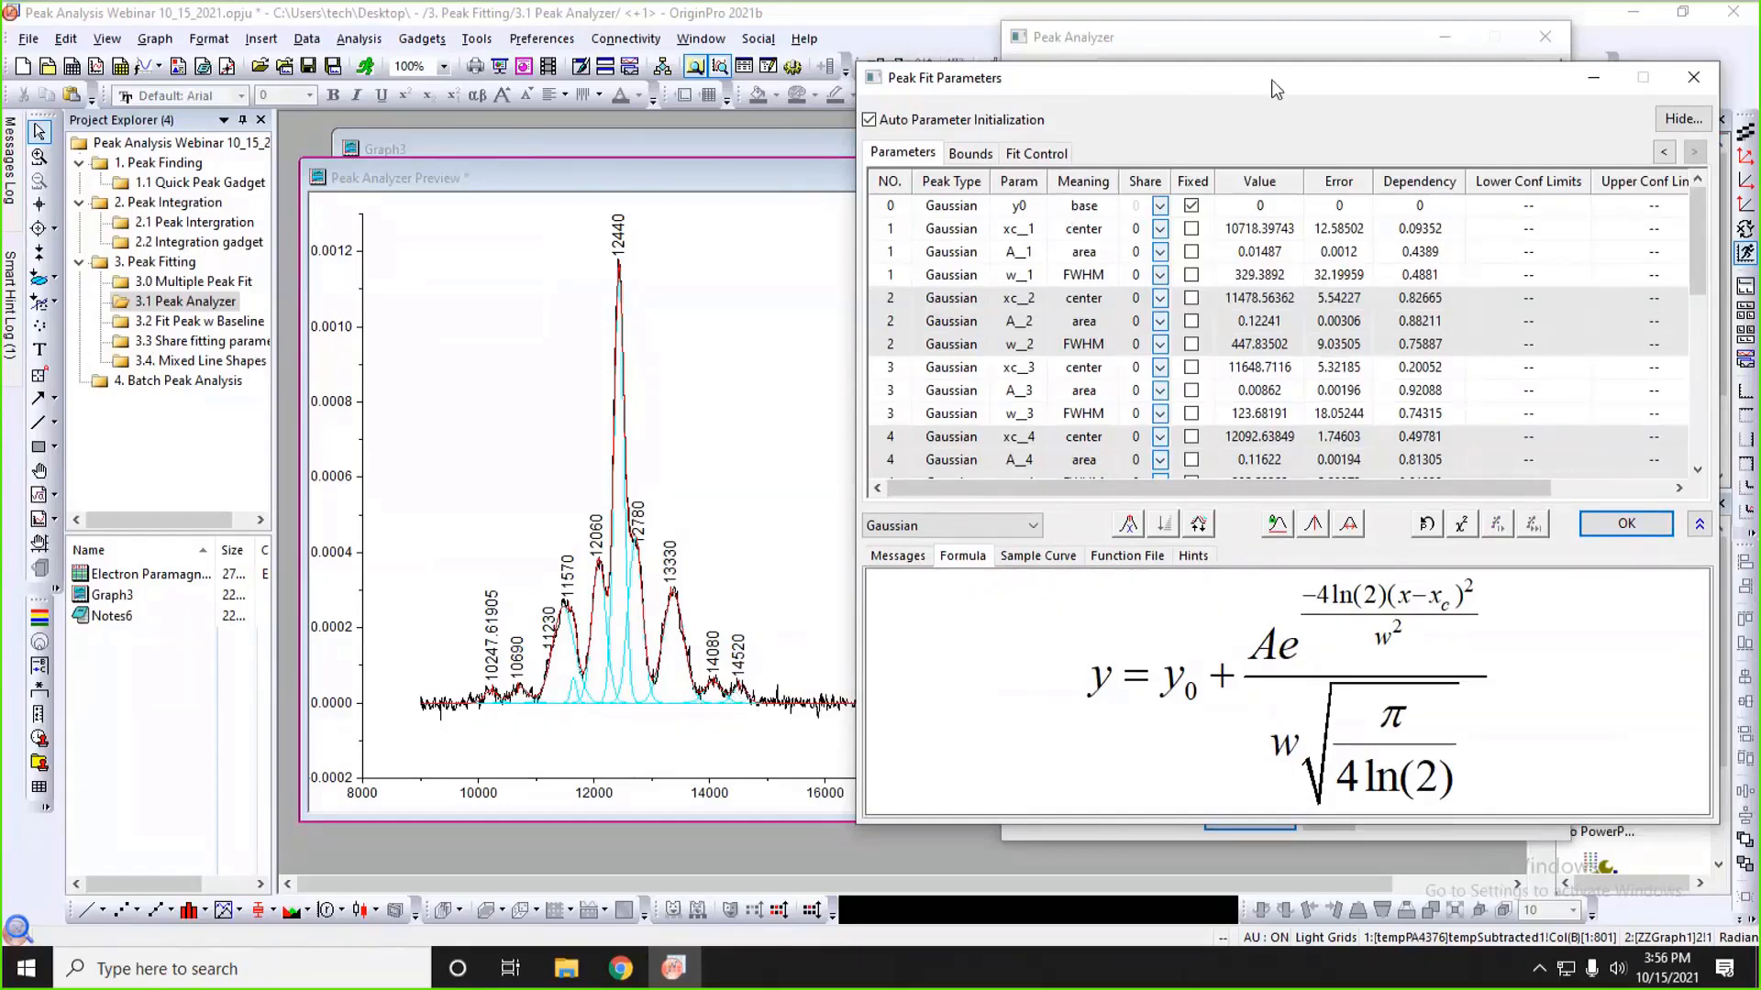
drag(1274, 89, 1190, 96)
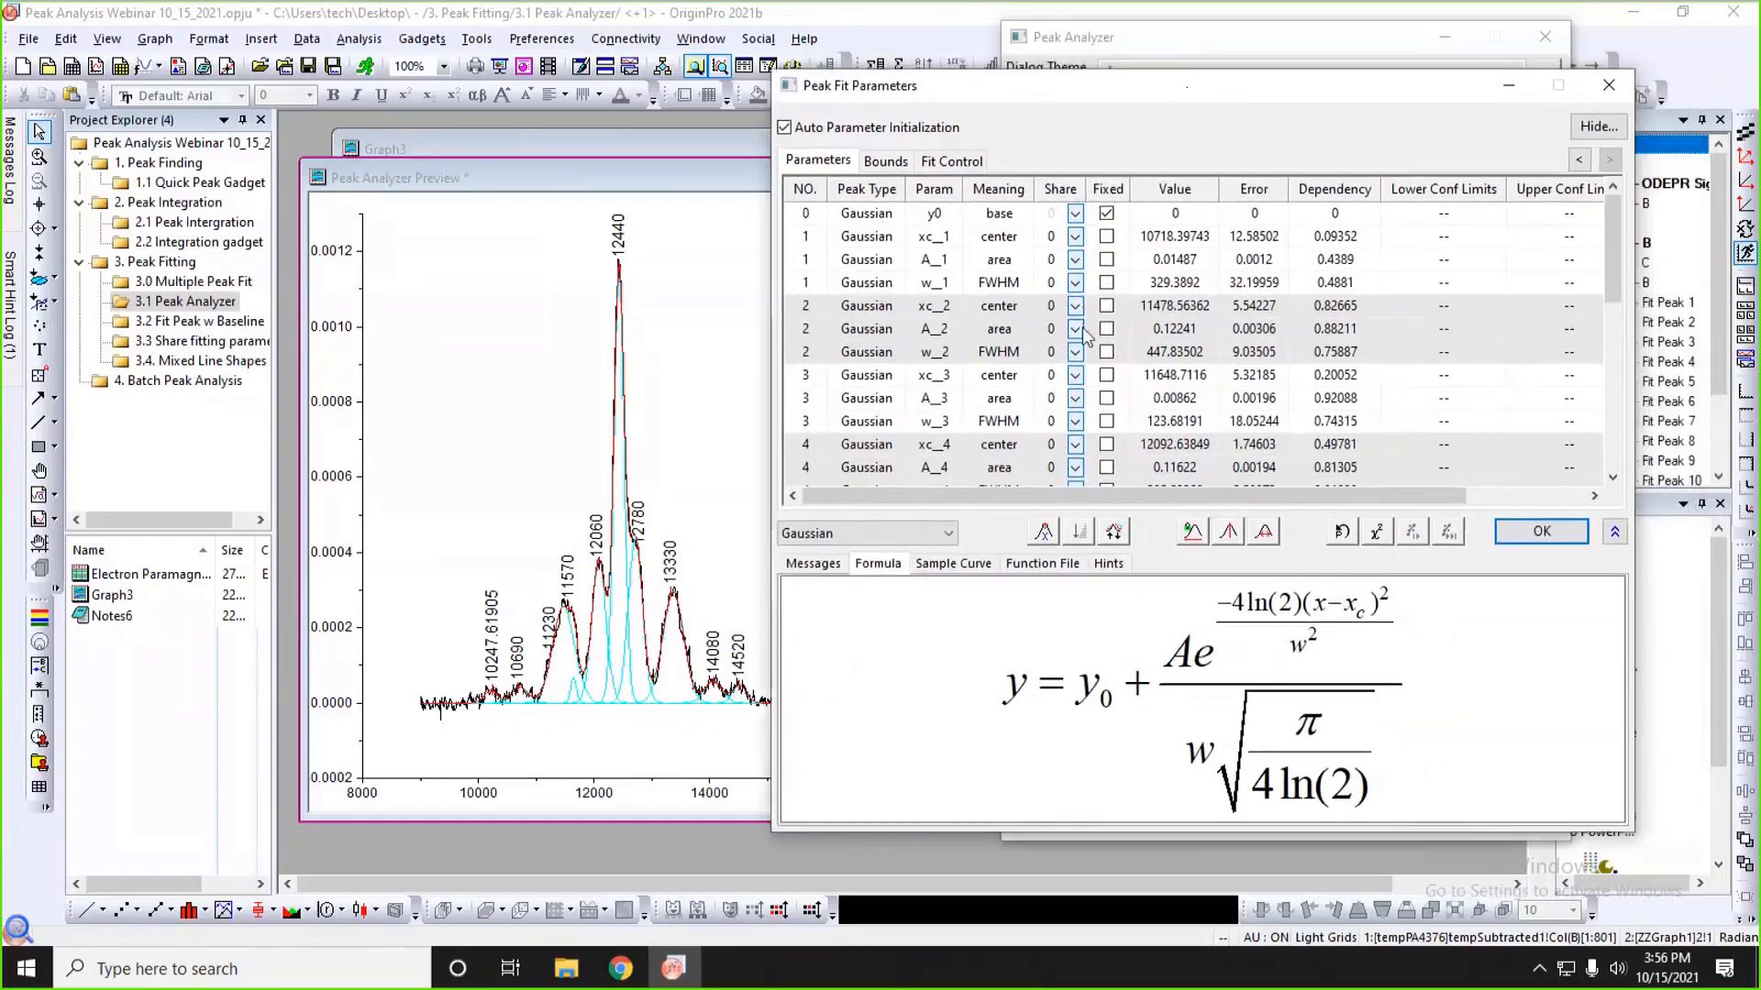
- Review the bounds of the peak parameters and accept the fit to close the Peak Fit Parameters dialog
click(886, 162)
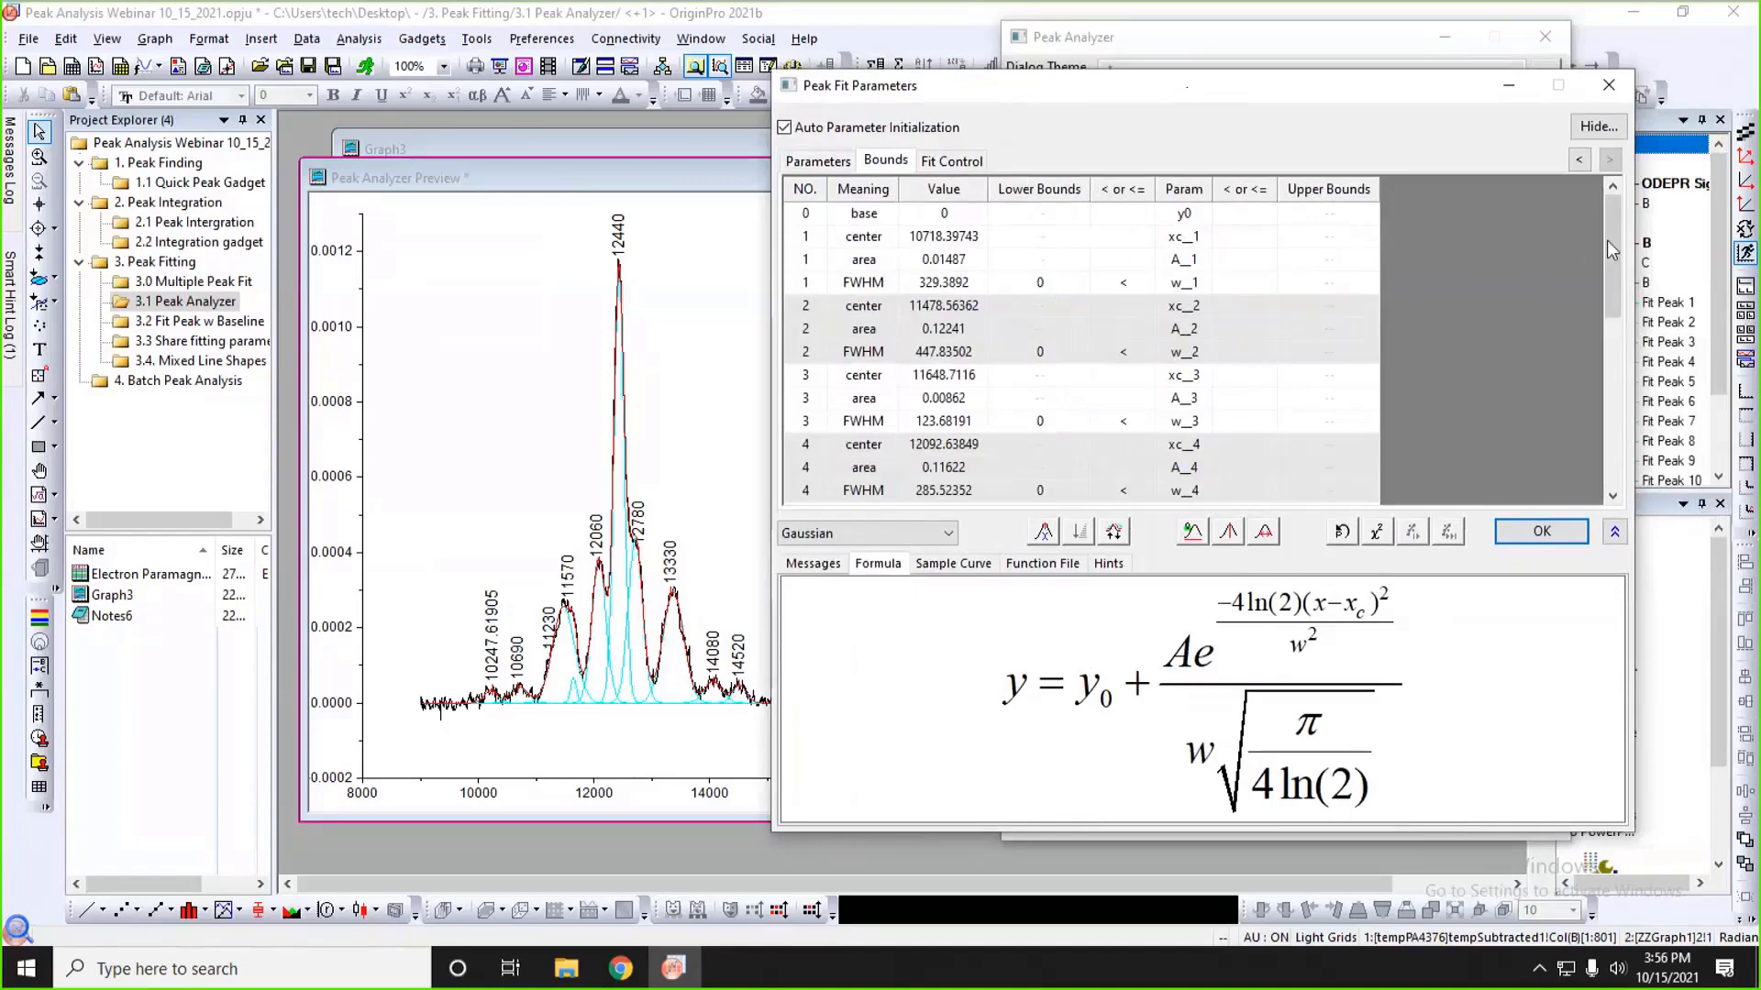
scroll(1610, 262, down, 2)
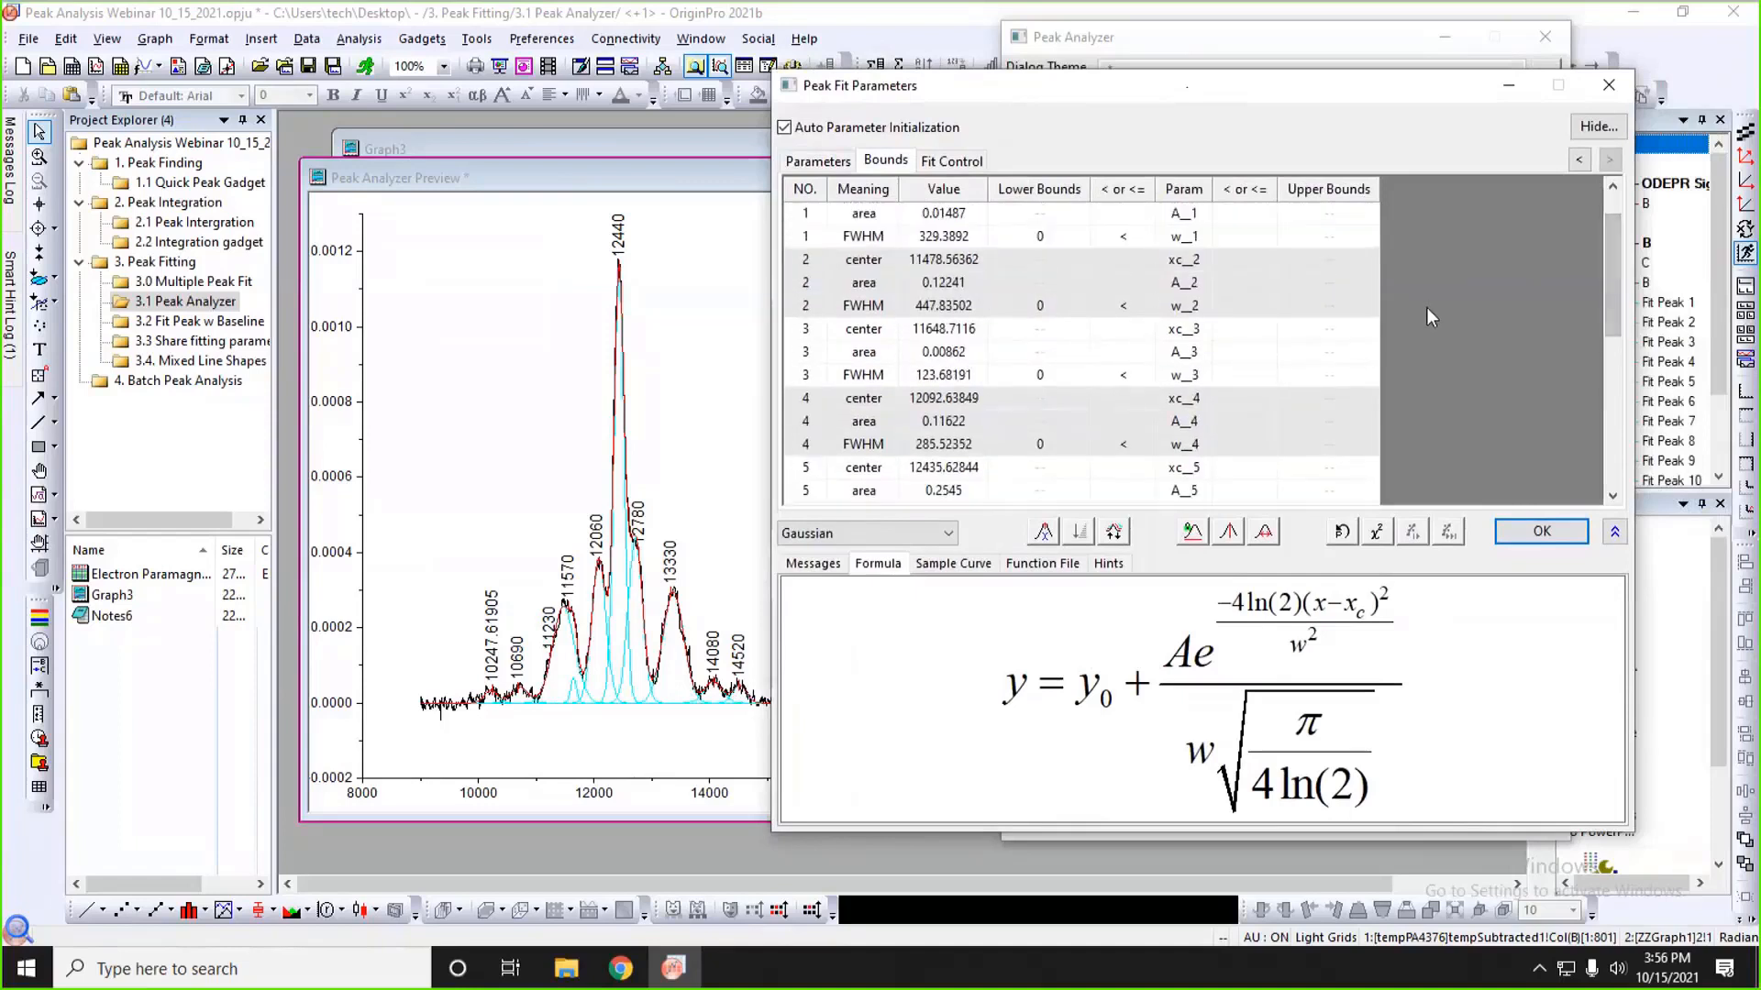
scroll(1427, 307, up, 2)
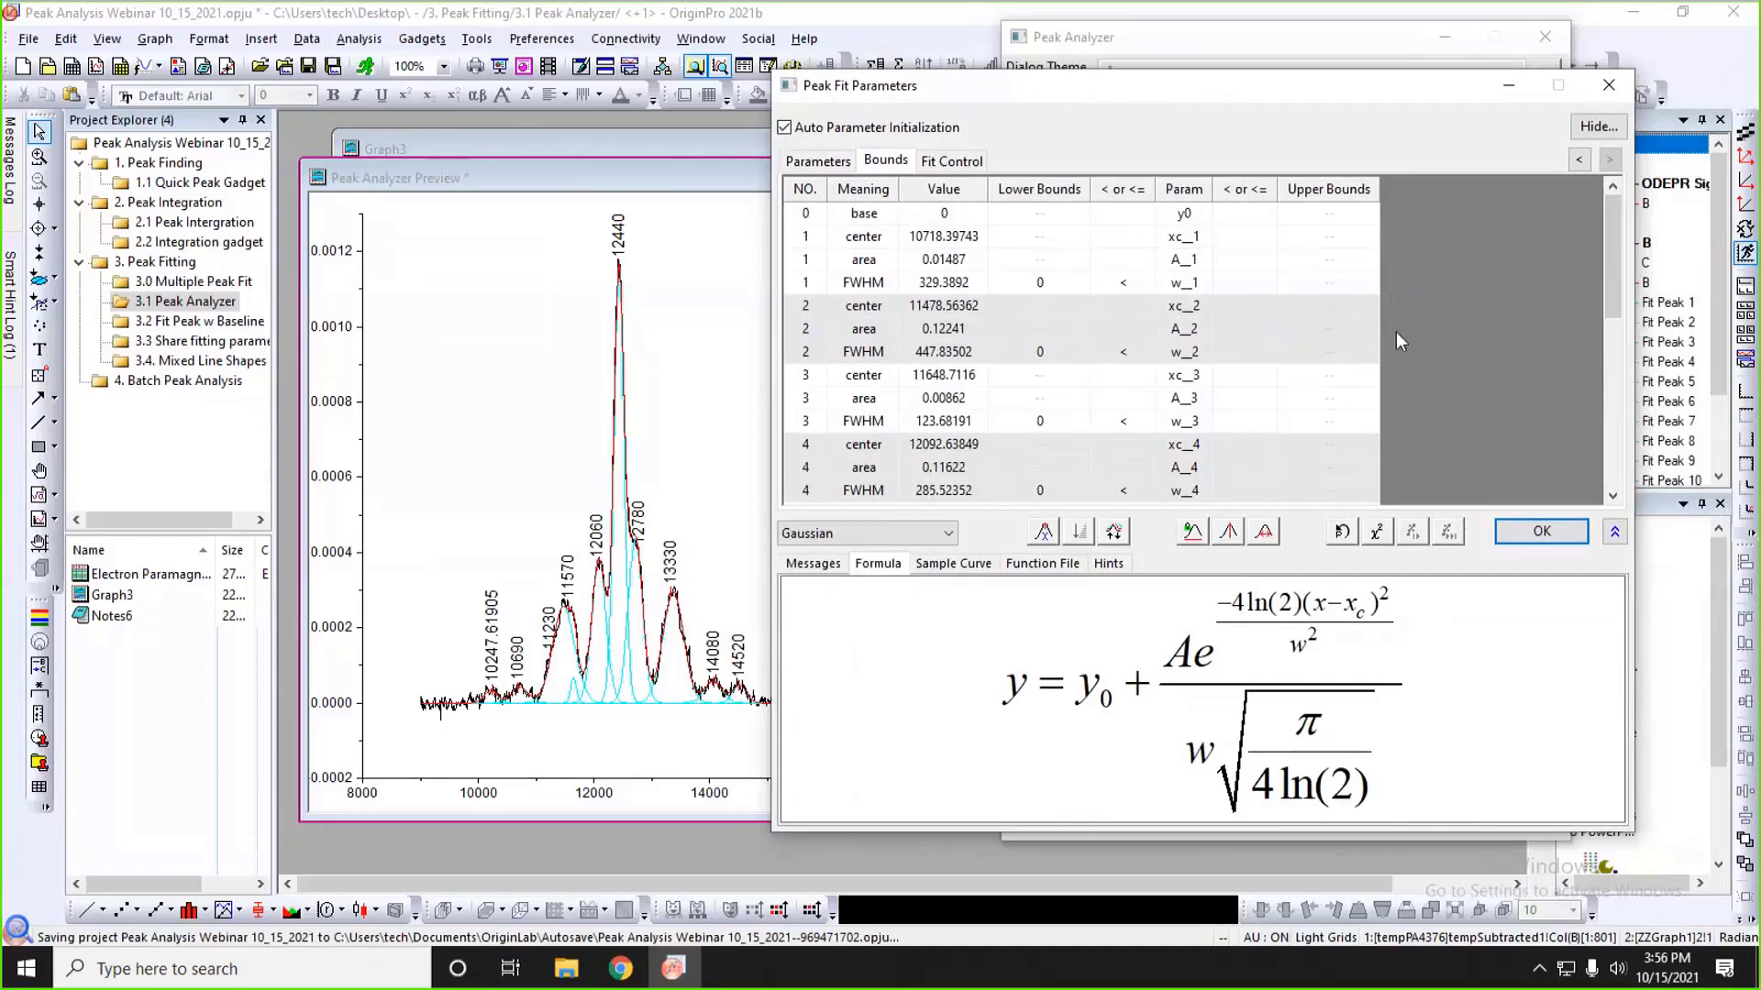
click(1524, 543)
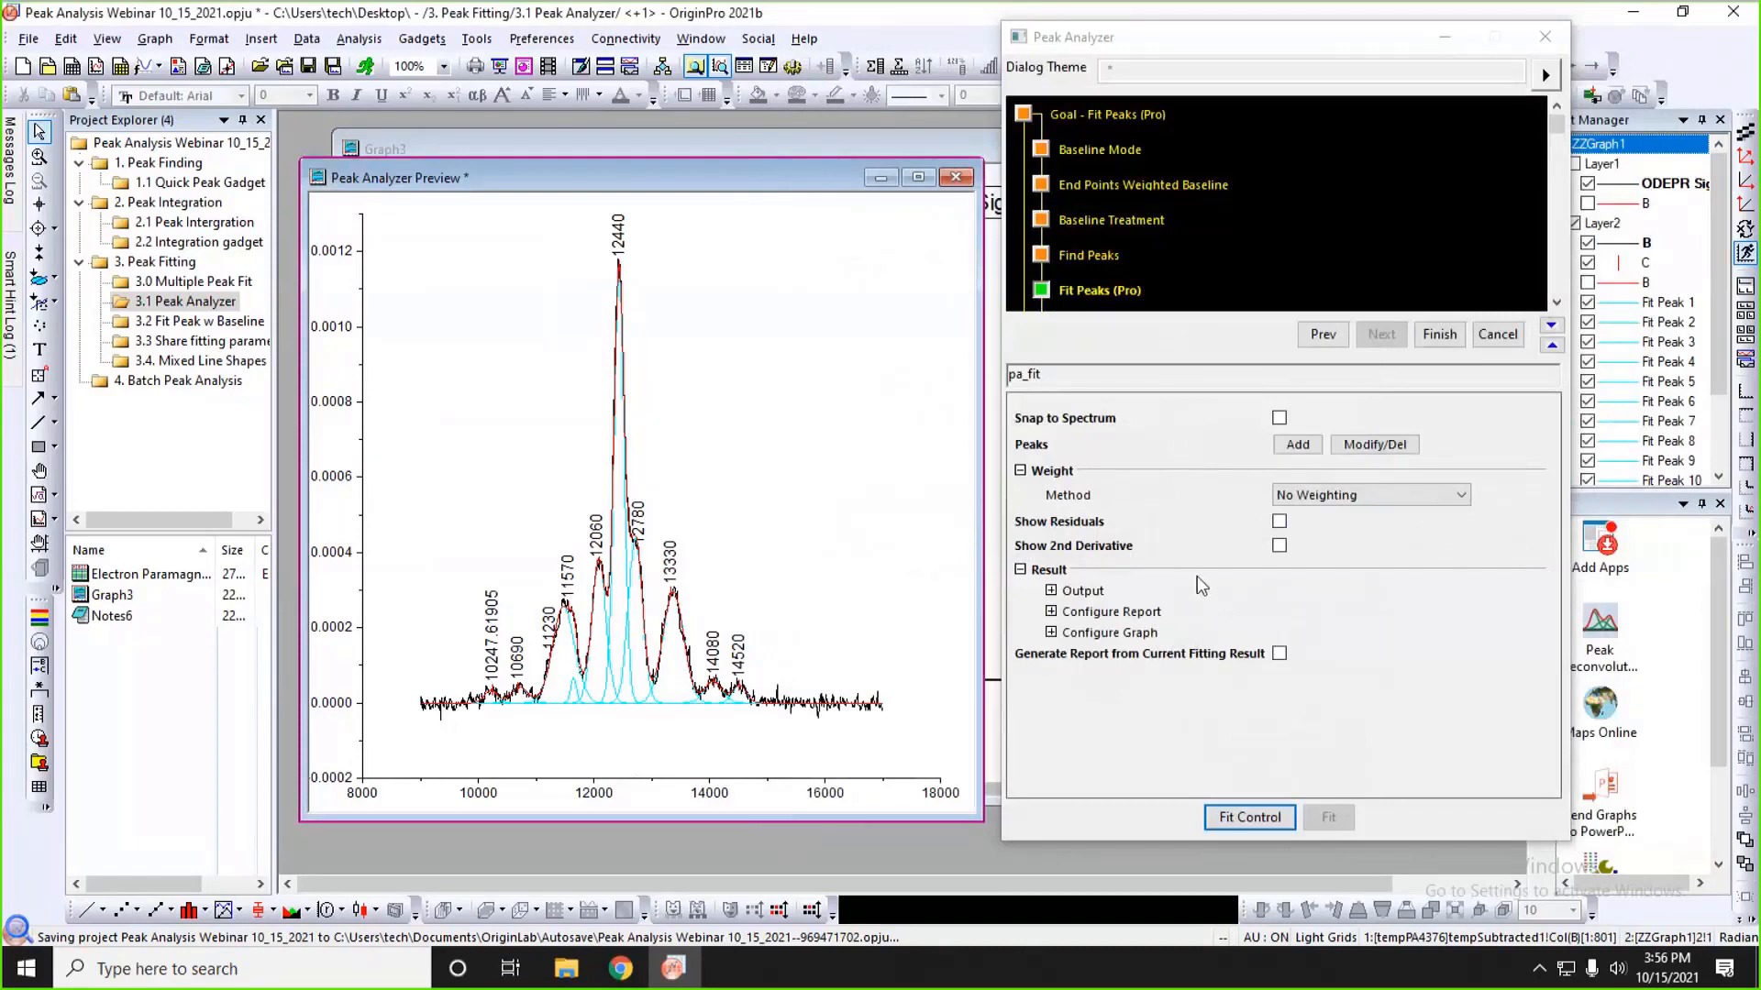
- Expand the Configure Report and Configure Graph result settings and review the summary graph and fitted curves options
click(1051, 612)
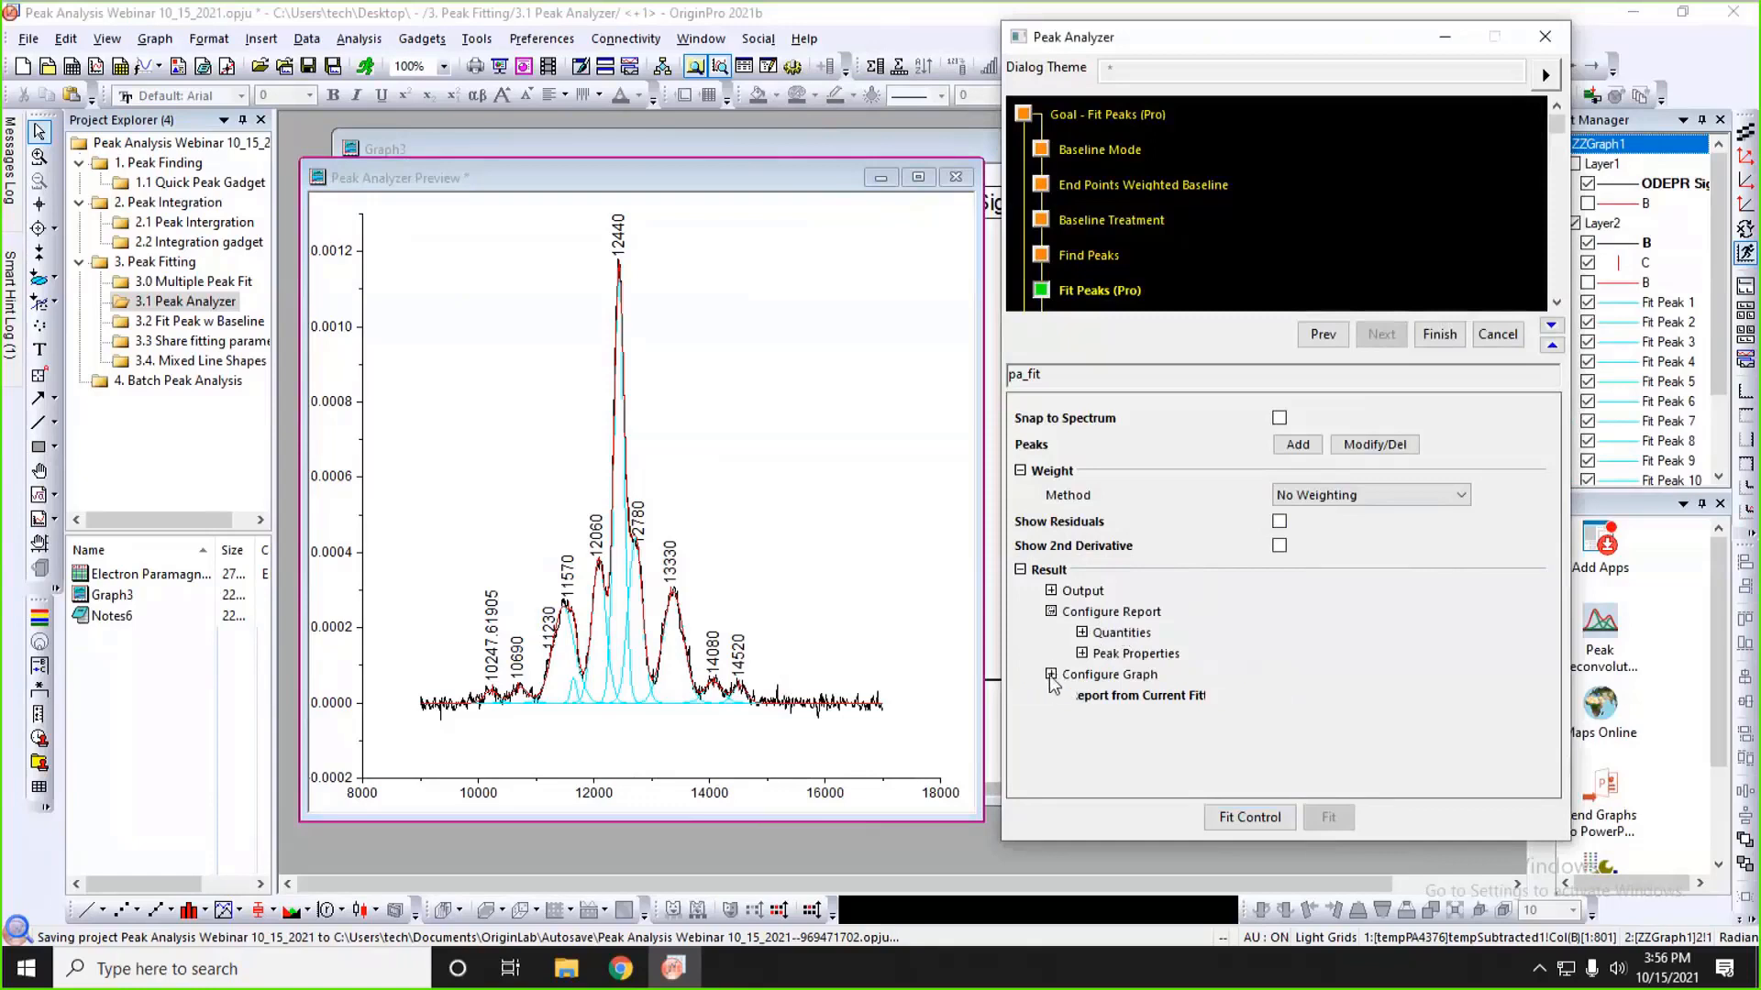
click(1051, 676)
scroll(1197, 631, down, 2)
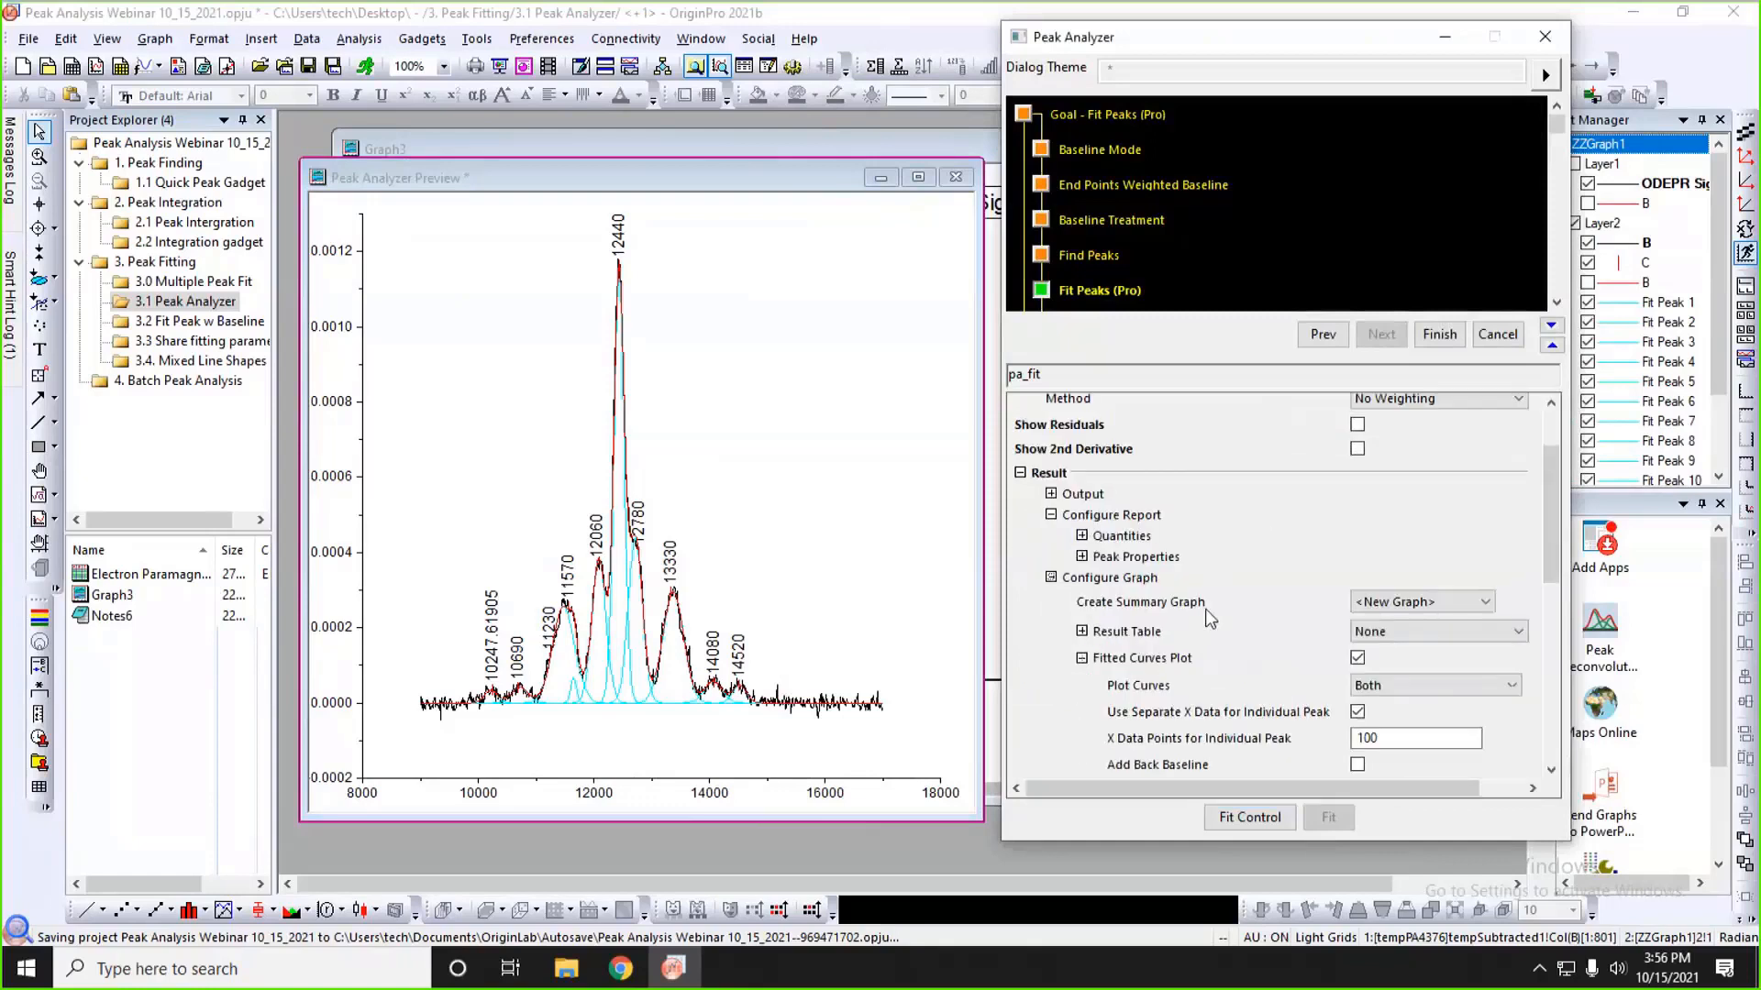
scroll(1204, 622, up, 2)
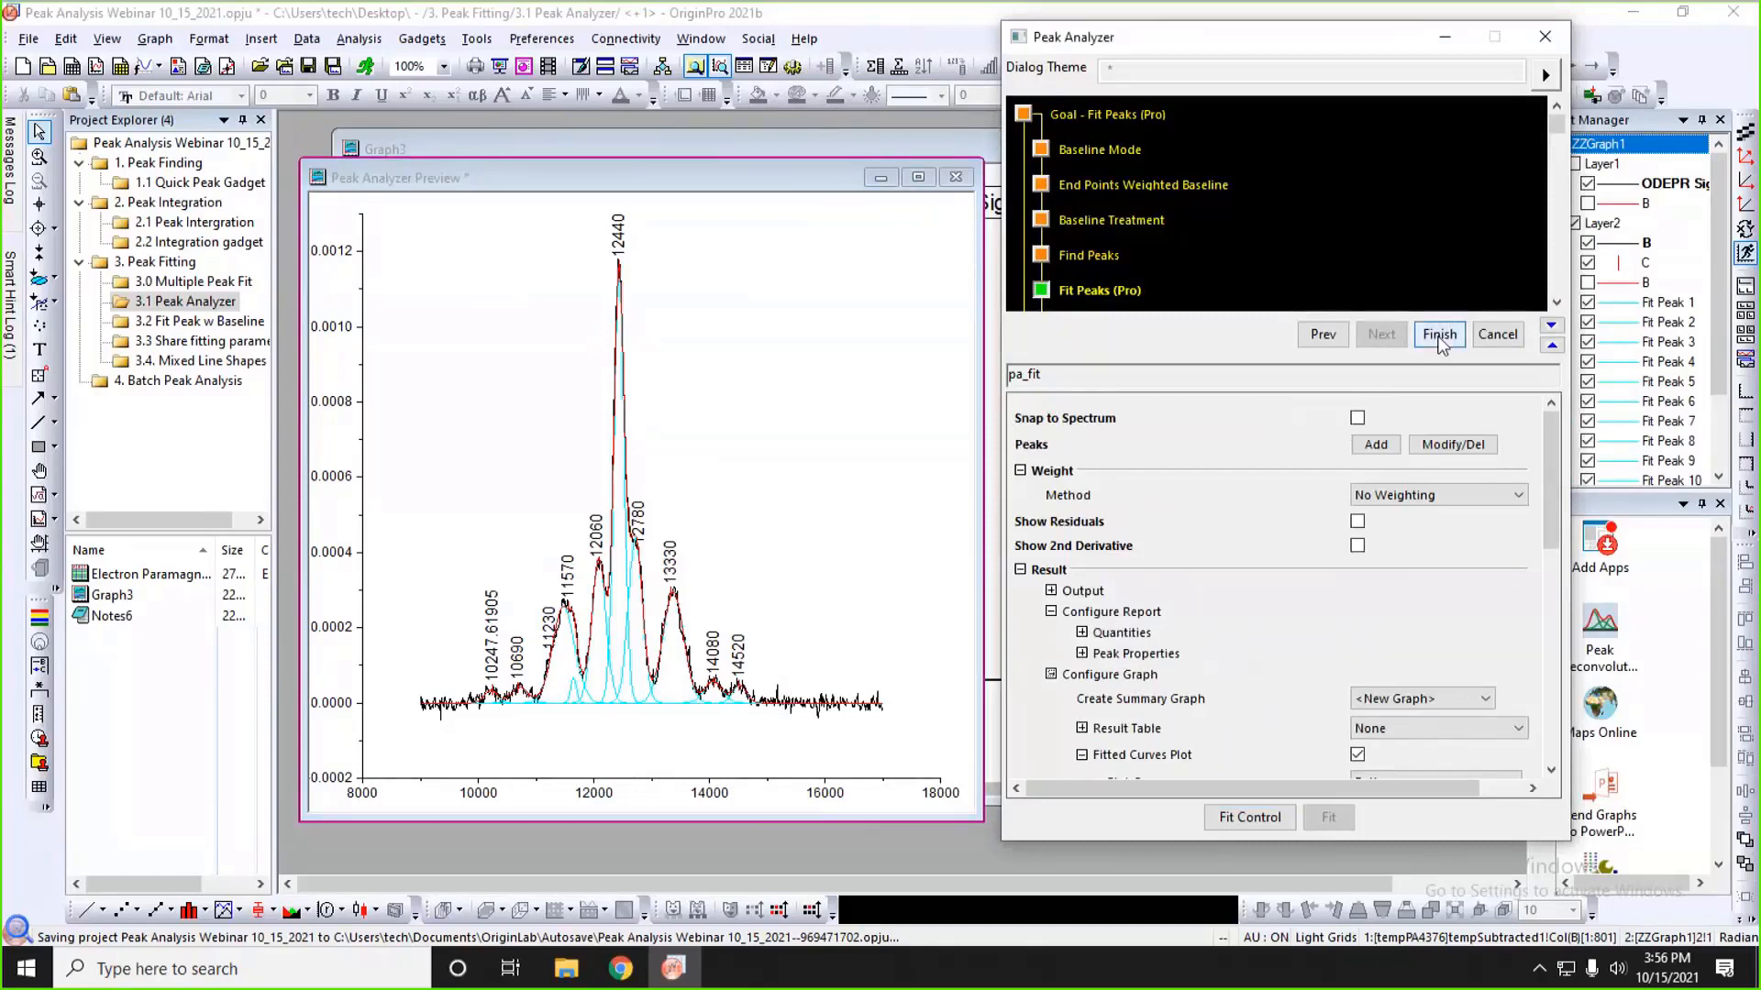
- Finish the peak analysis, switch to the report sheet, and move its workbook aside to uncover the summary graph
click(1438, 336)
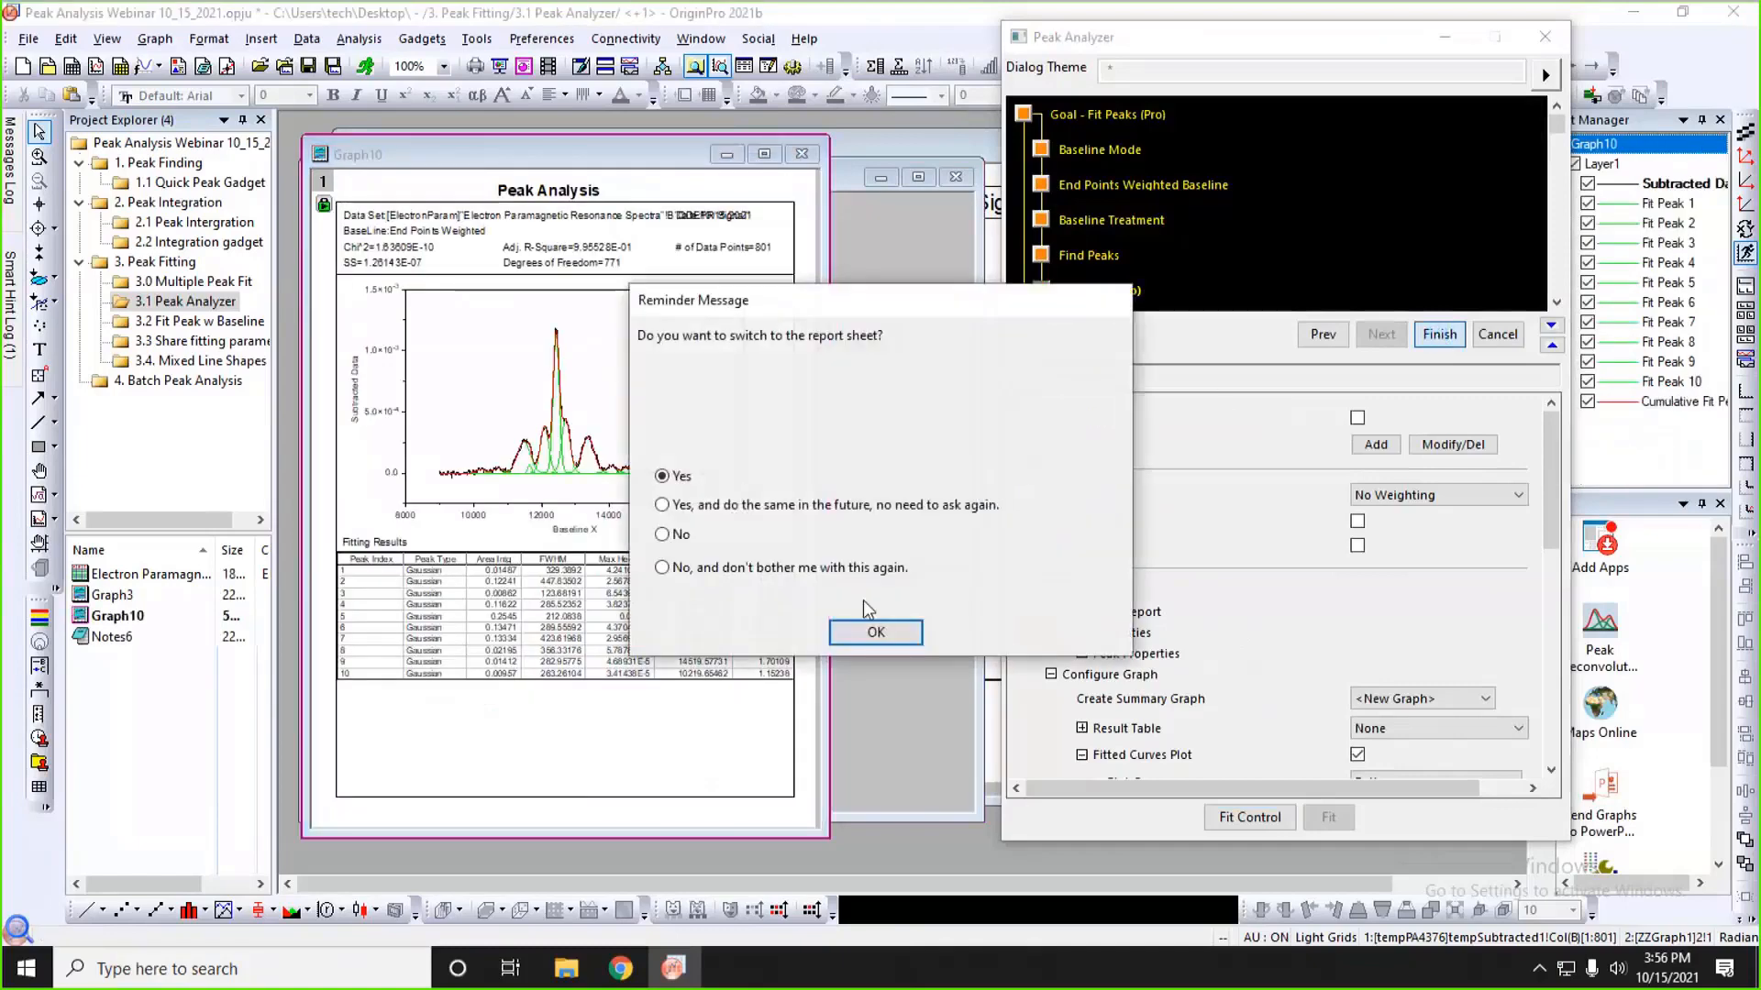
click(886, 631)
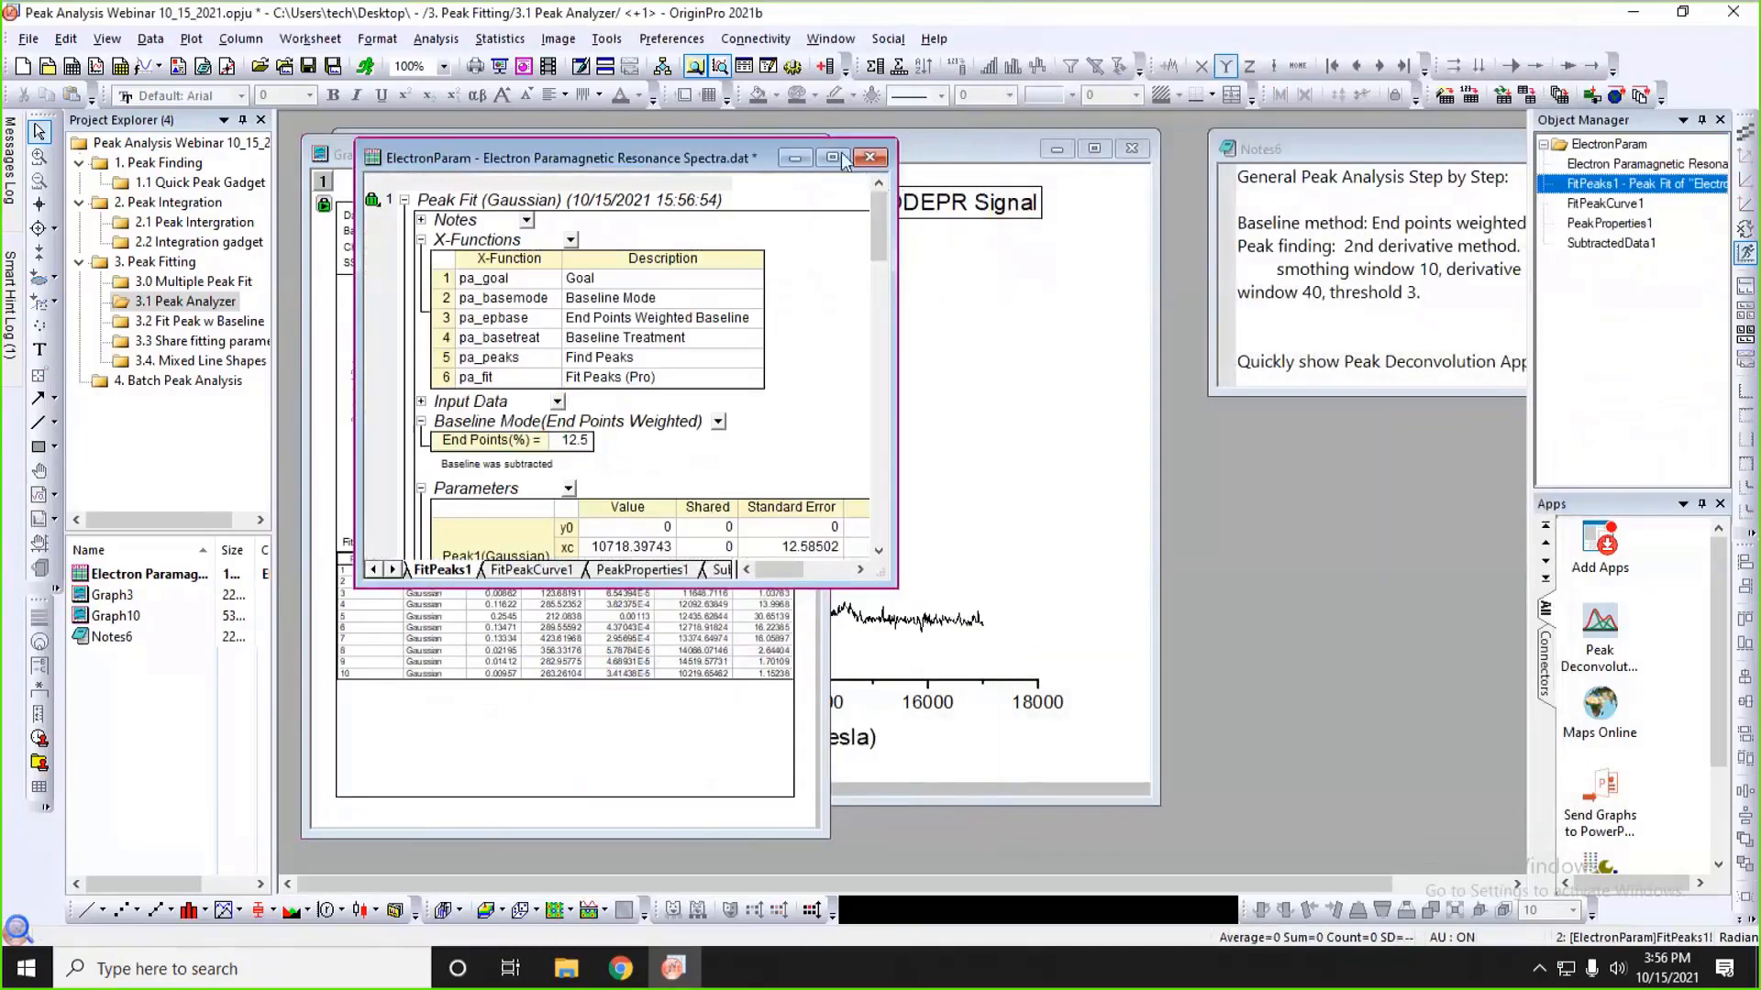
drag(699, 168, 1294, 161)
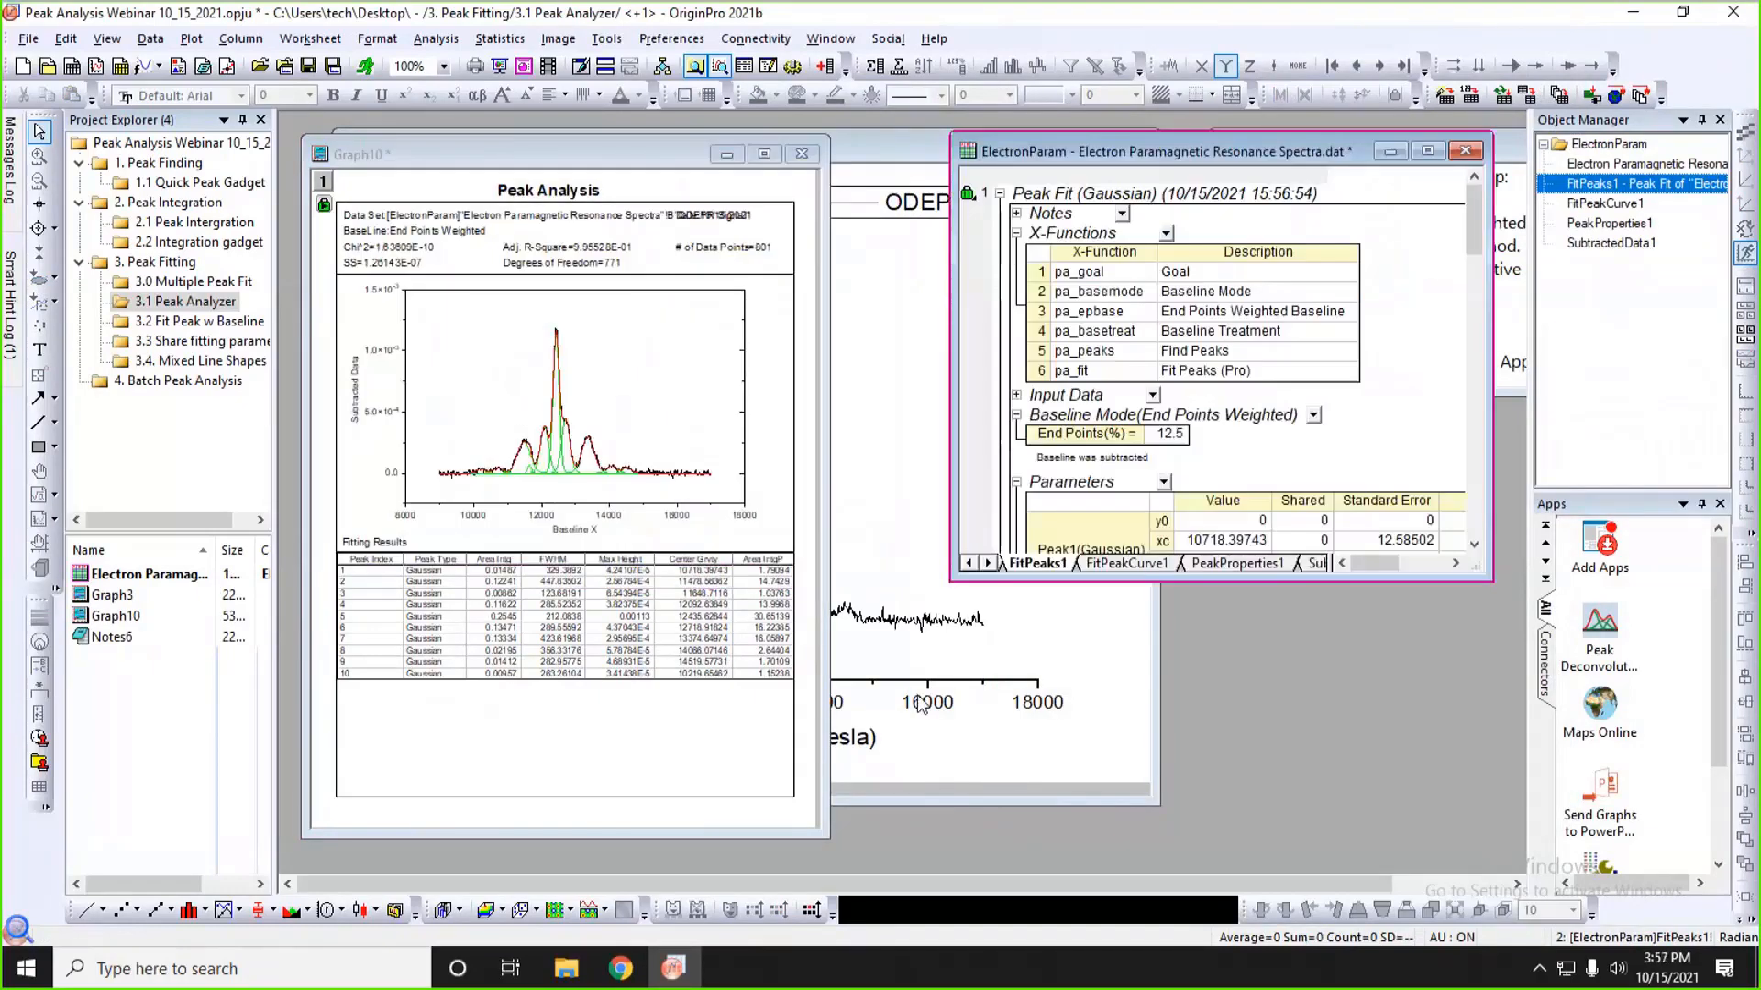
- Enlarge and zoom into the Peak Analysis summary graph to examine the fitting results, then make its window smaller again
click(829, 836)
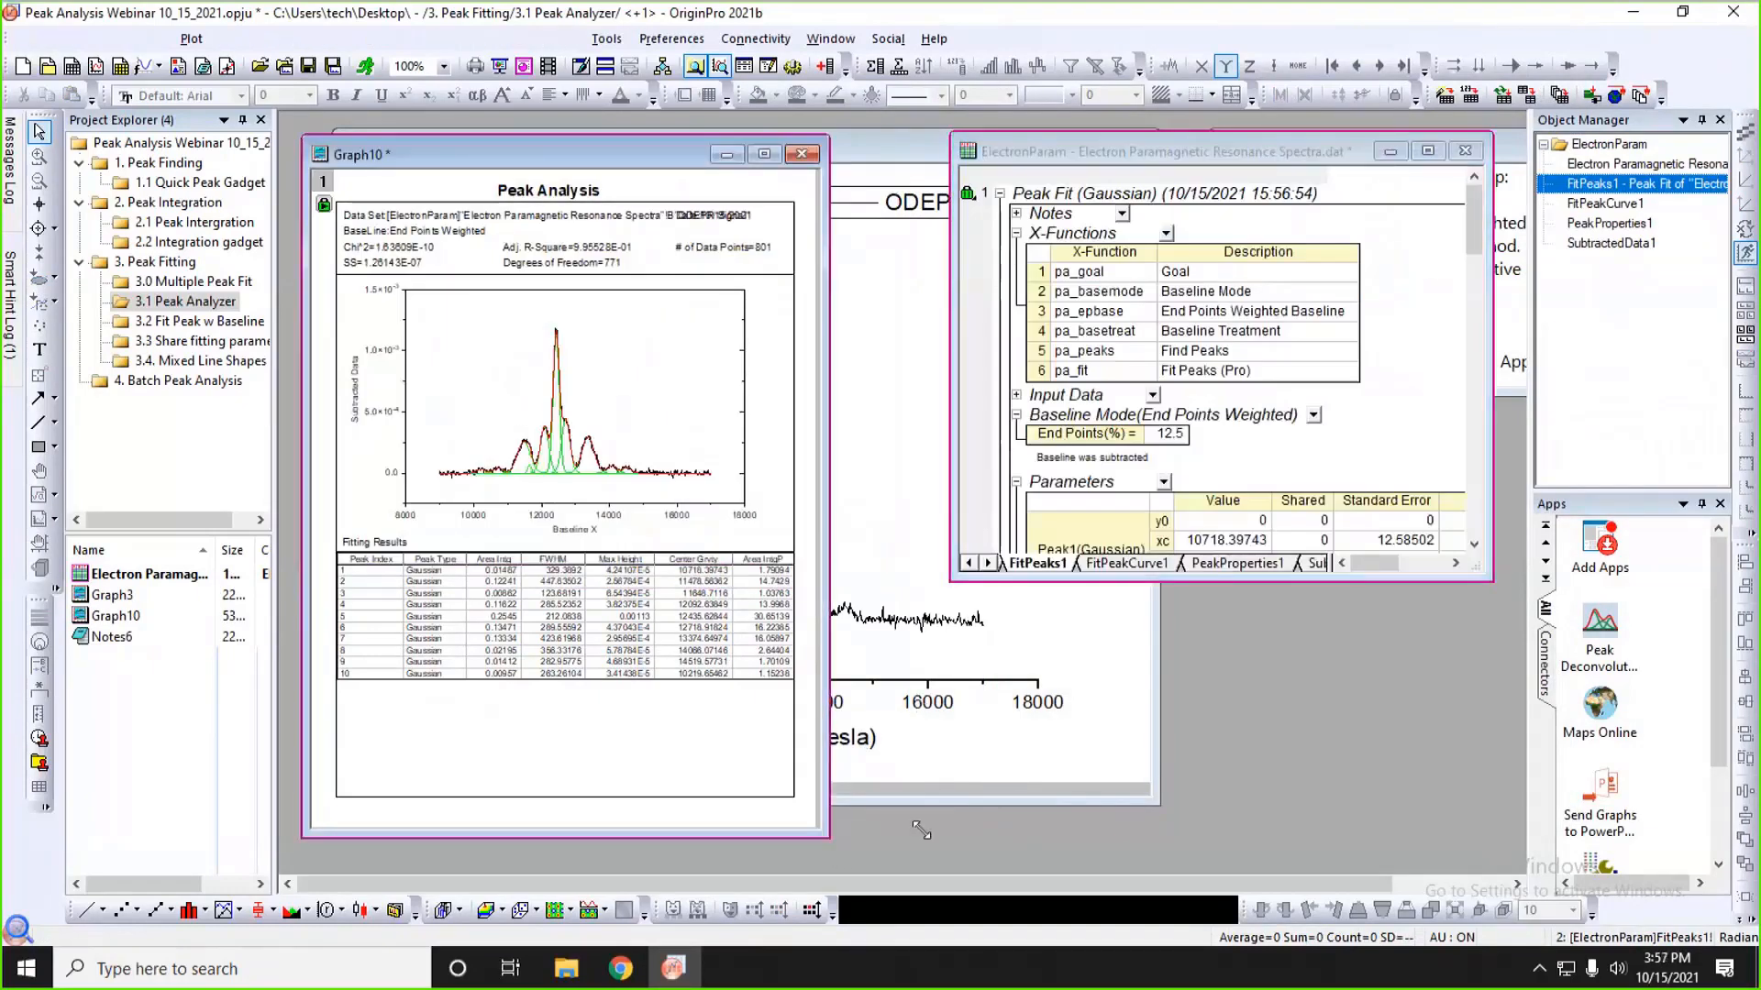
drag(921, 830, 1115, 872)
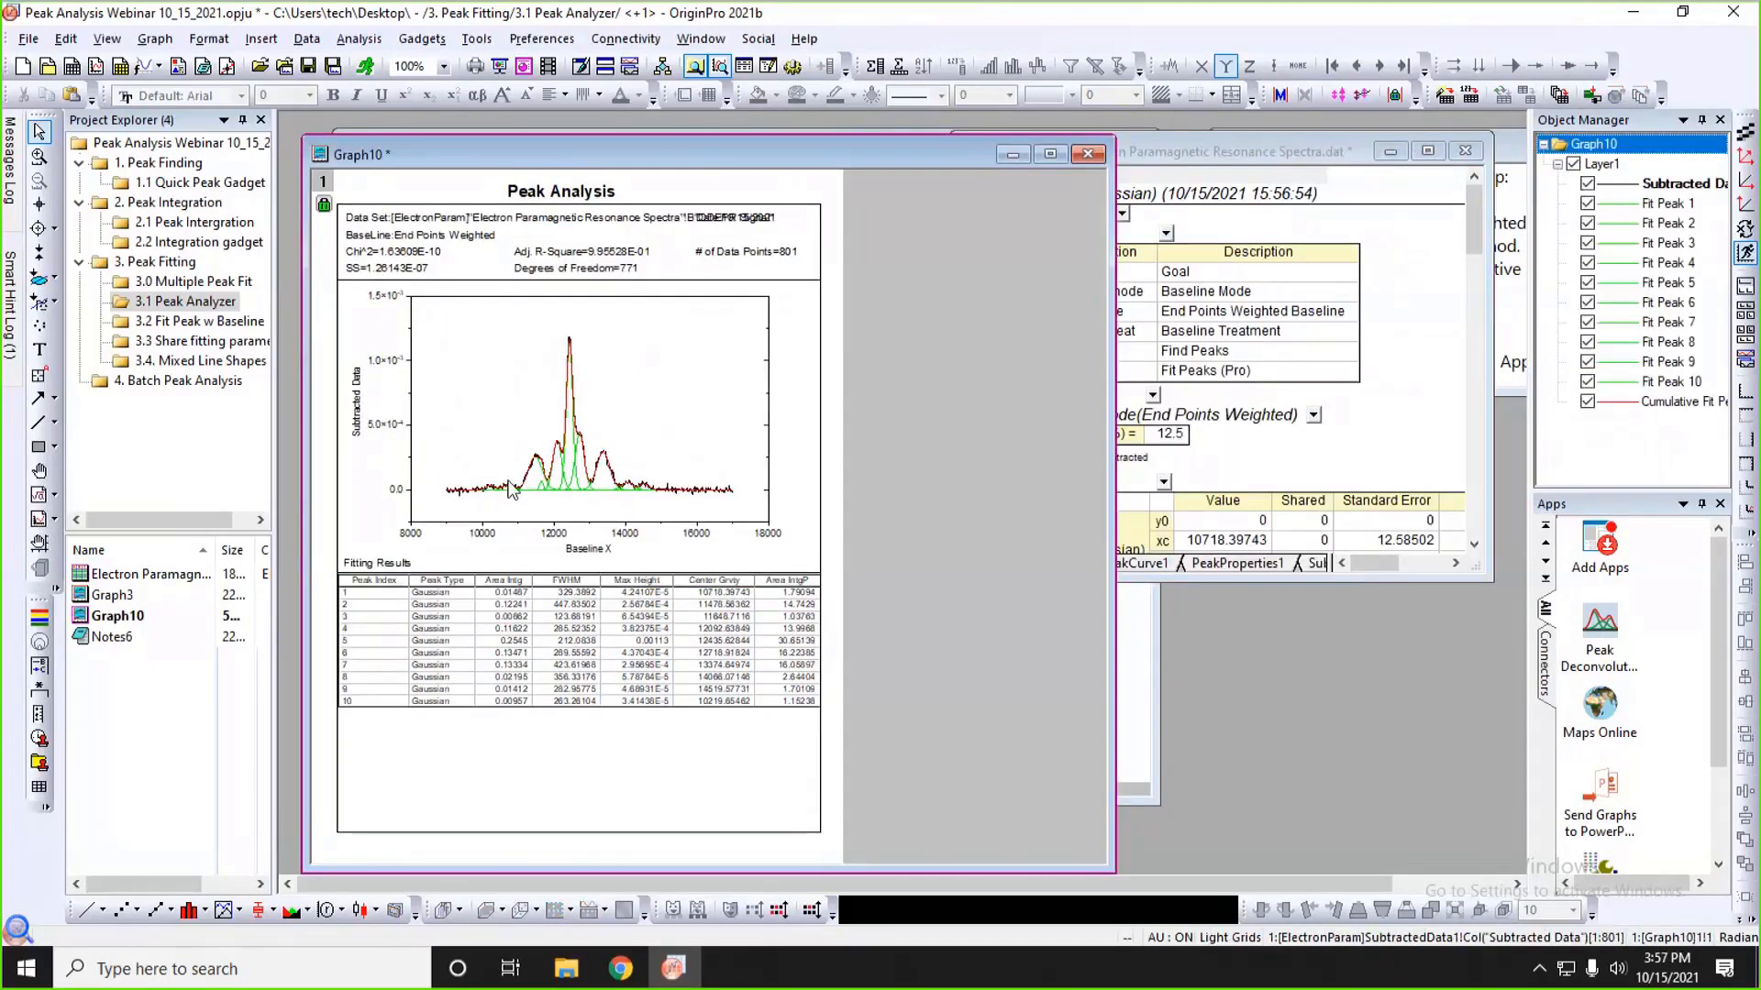
scroll(511, 491, up, 1)
scroll(510, 491, up, 1)
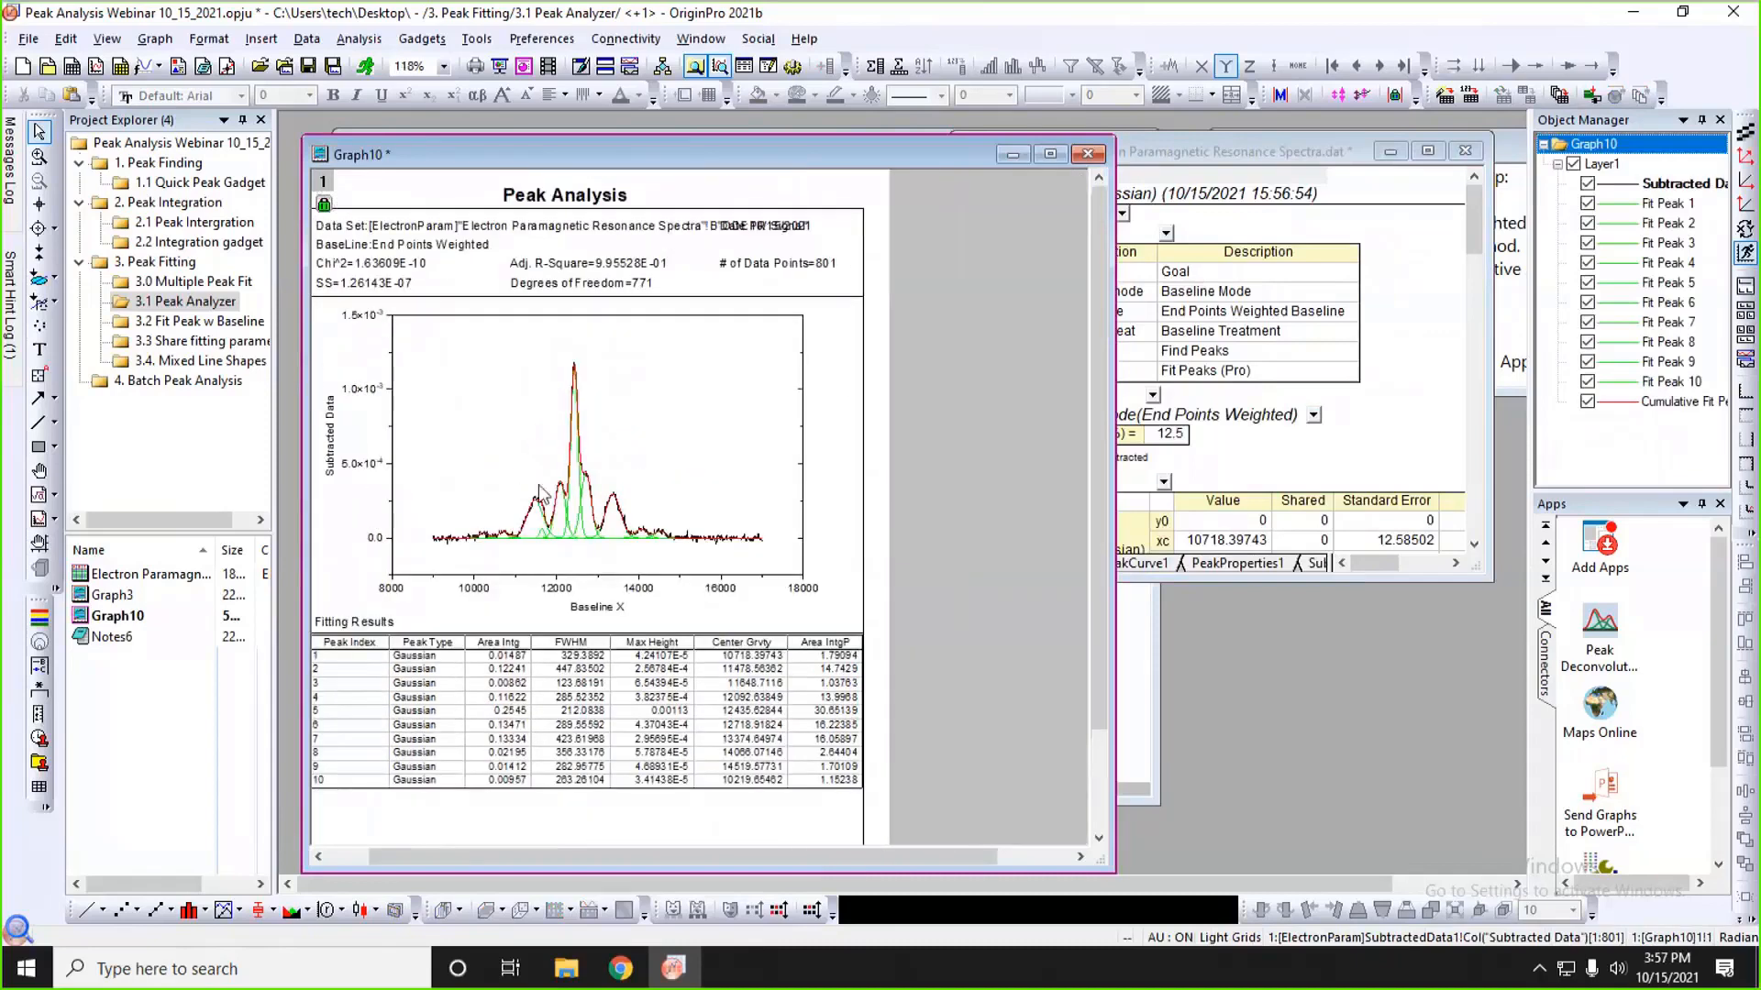
drag(631, 862, 599, 861)
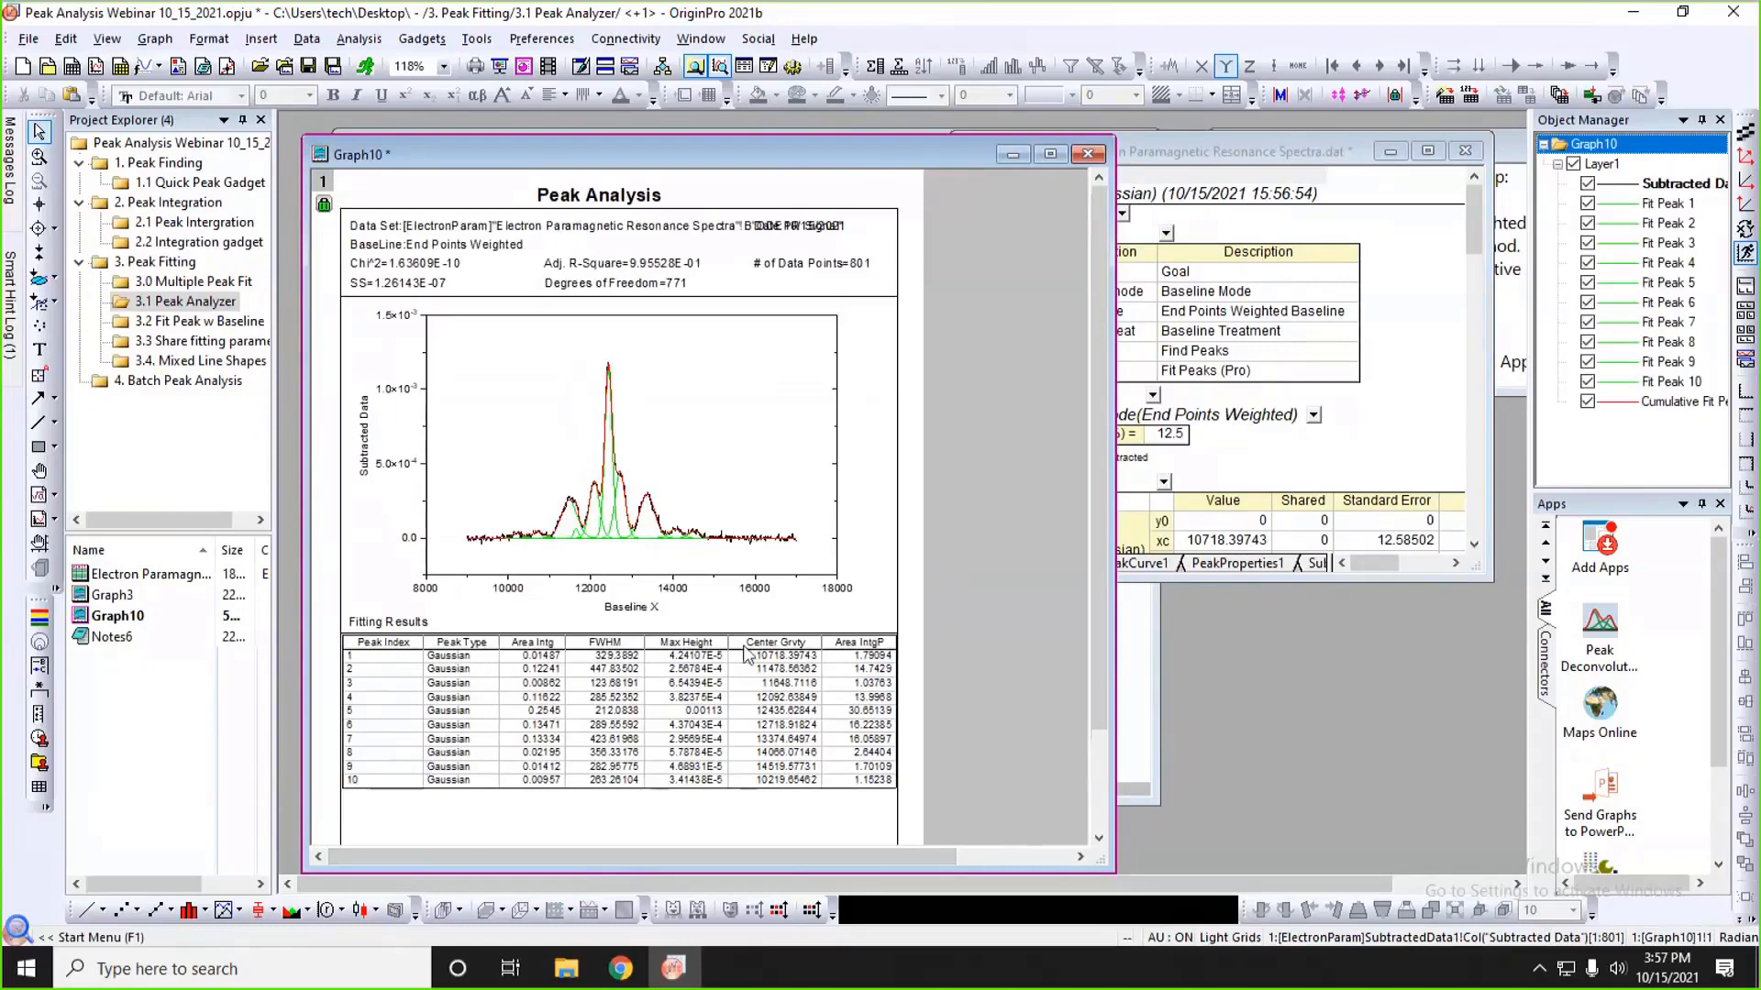
drag(1103, 860, 878, 821)
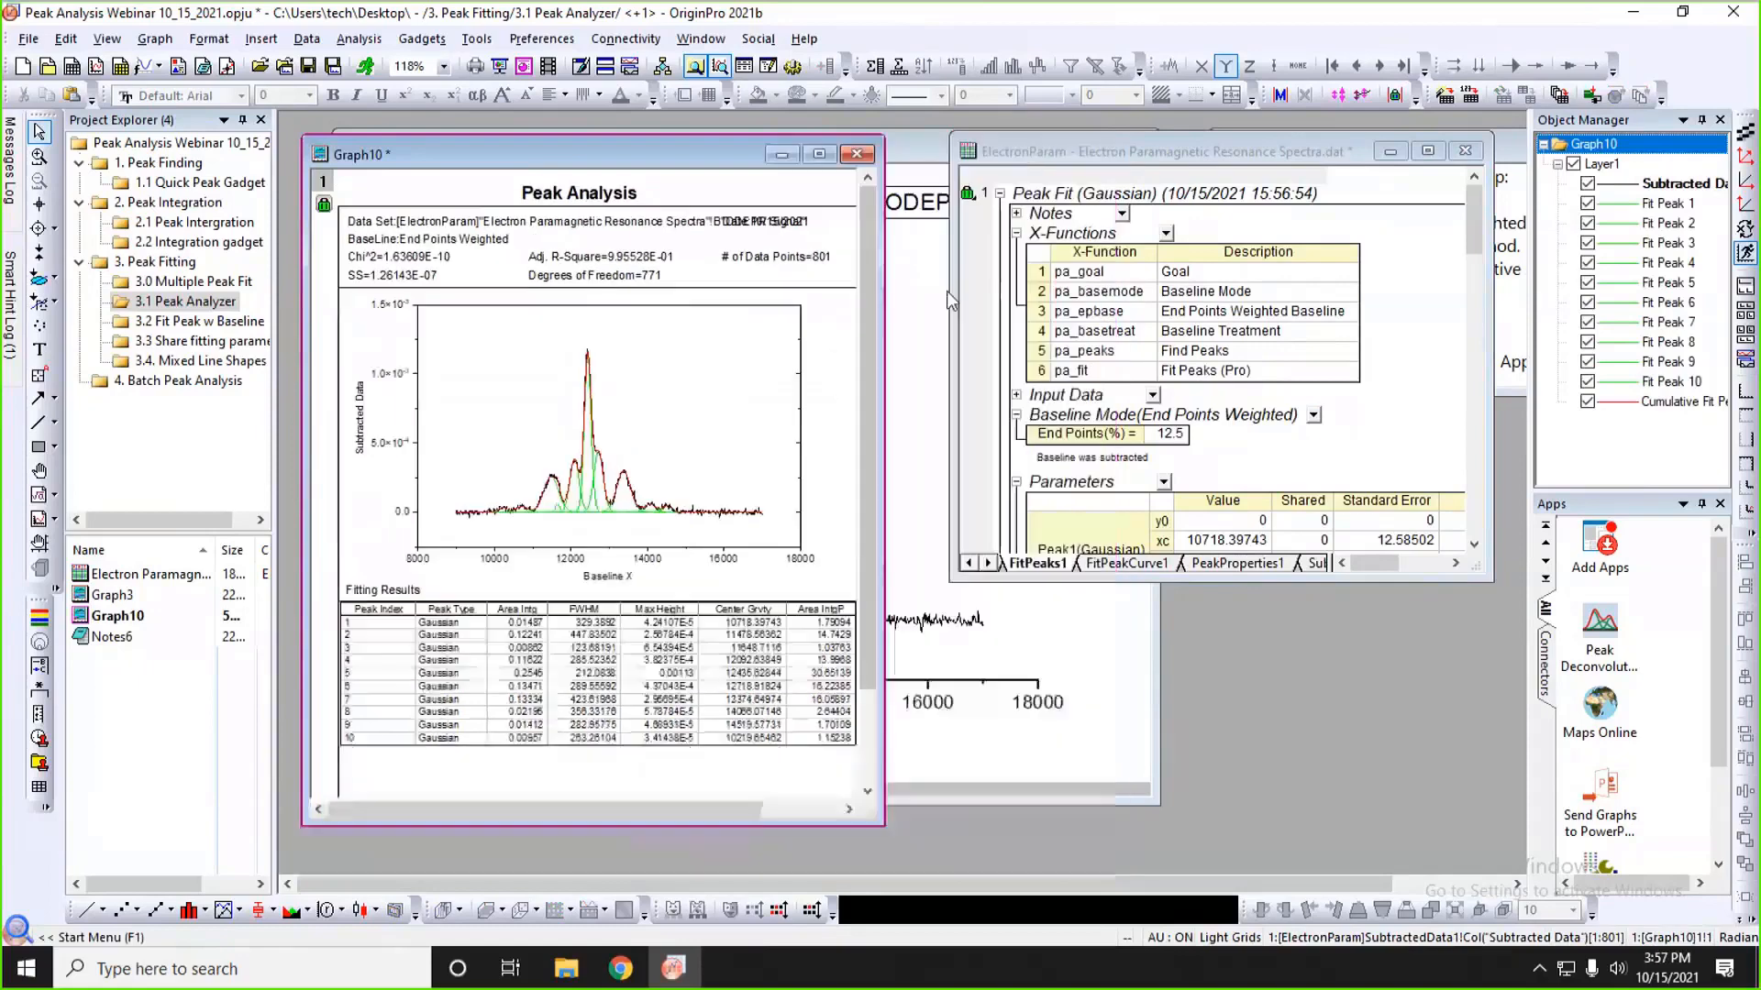
- Bring the Peak Fit report workbook forward, enlarge it, and examine the fitted parameters of each Gaussian peak
click(1021, 156)
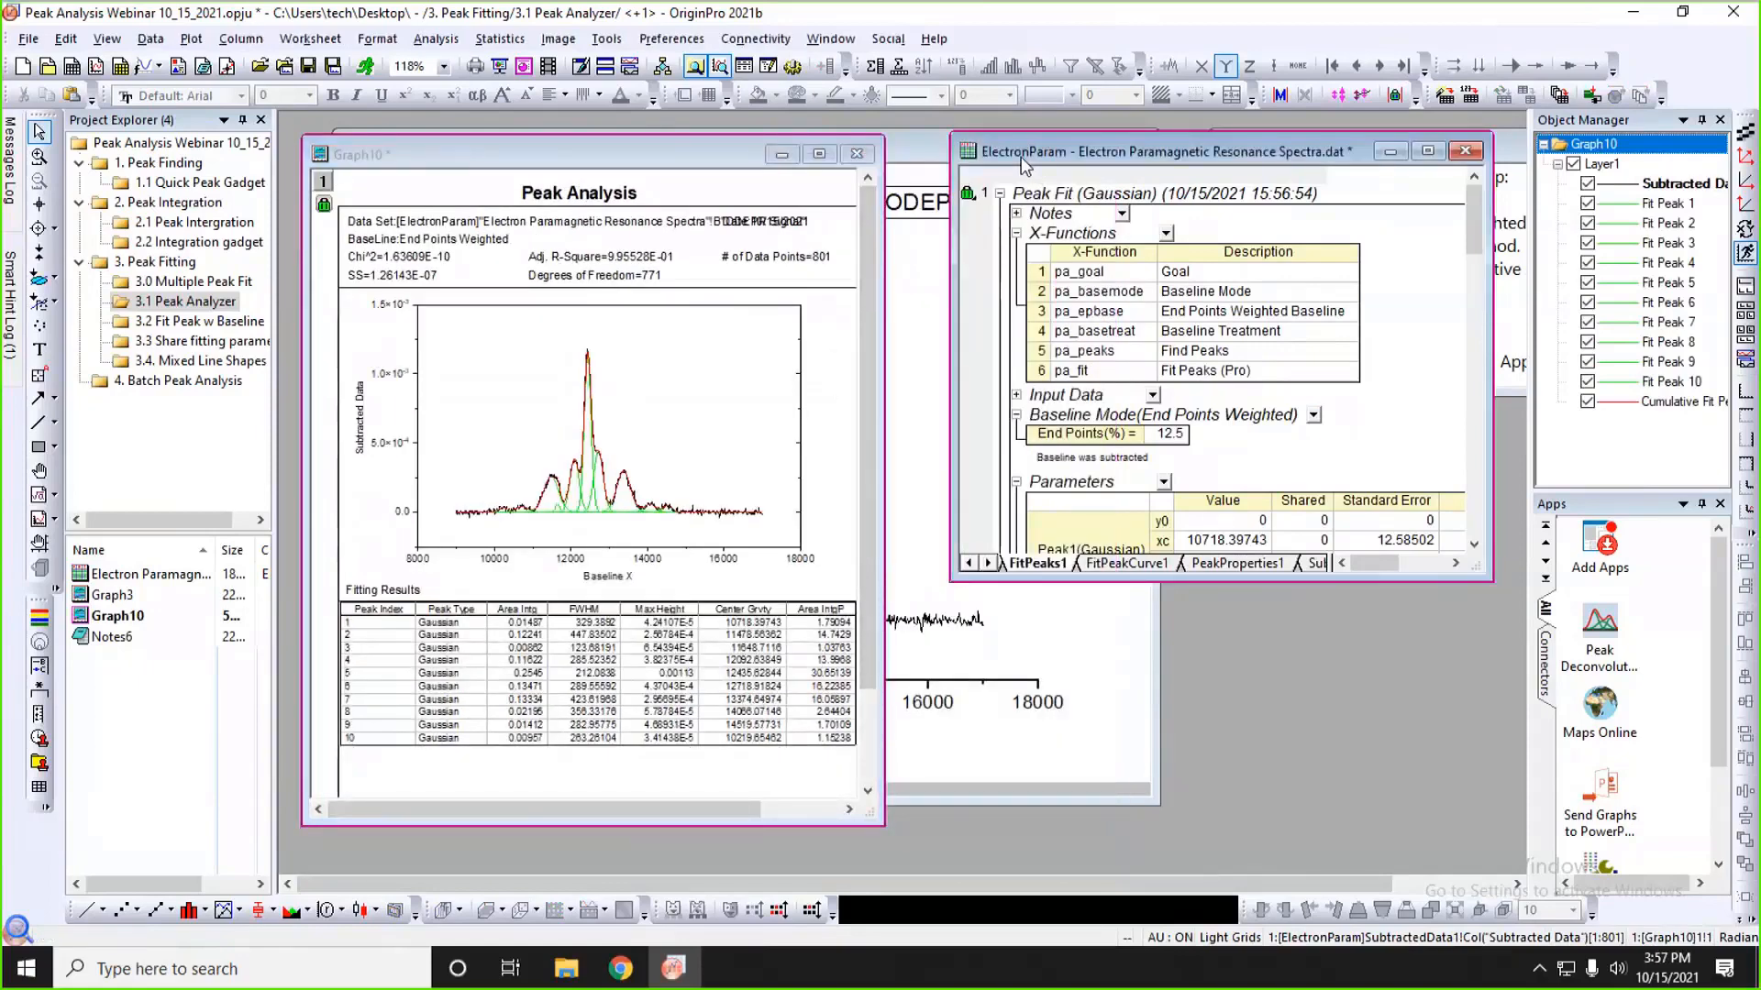
drag(1020, 157, 471, 153)
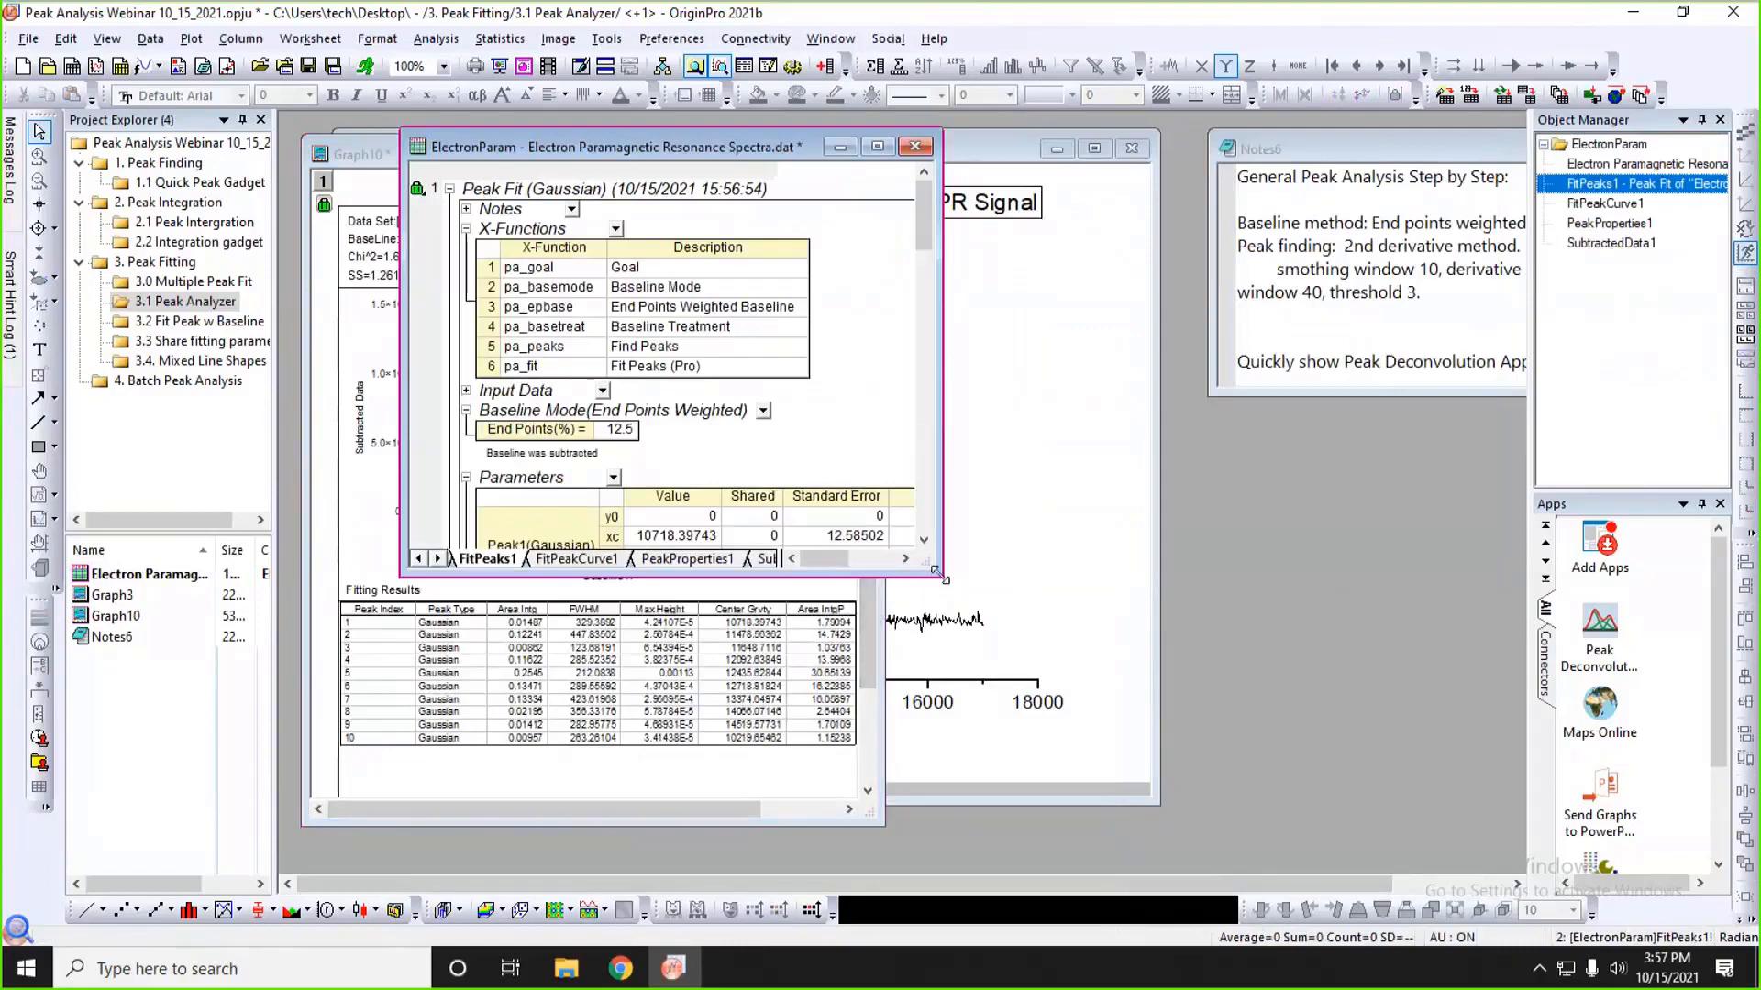
drag(935, 571, 1401, 870)
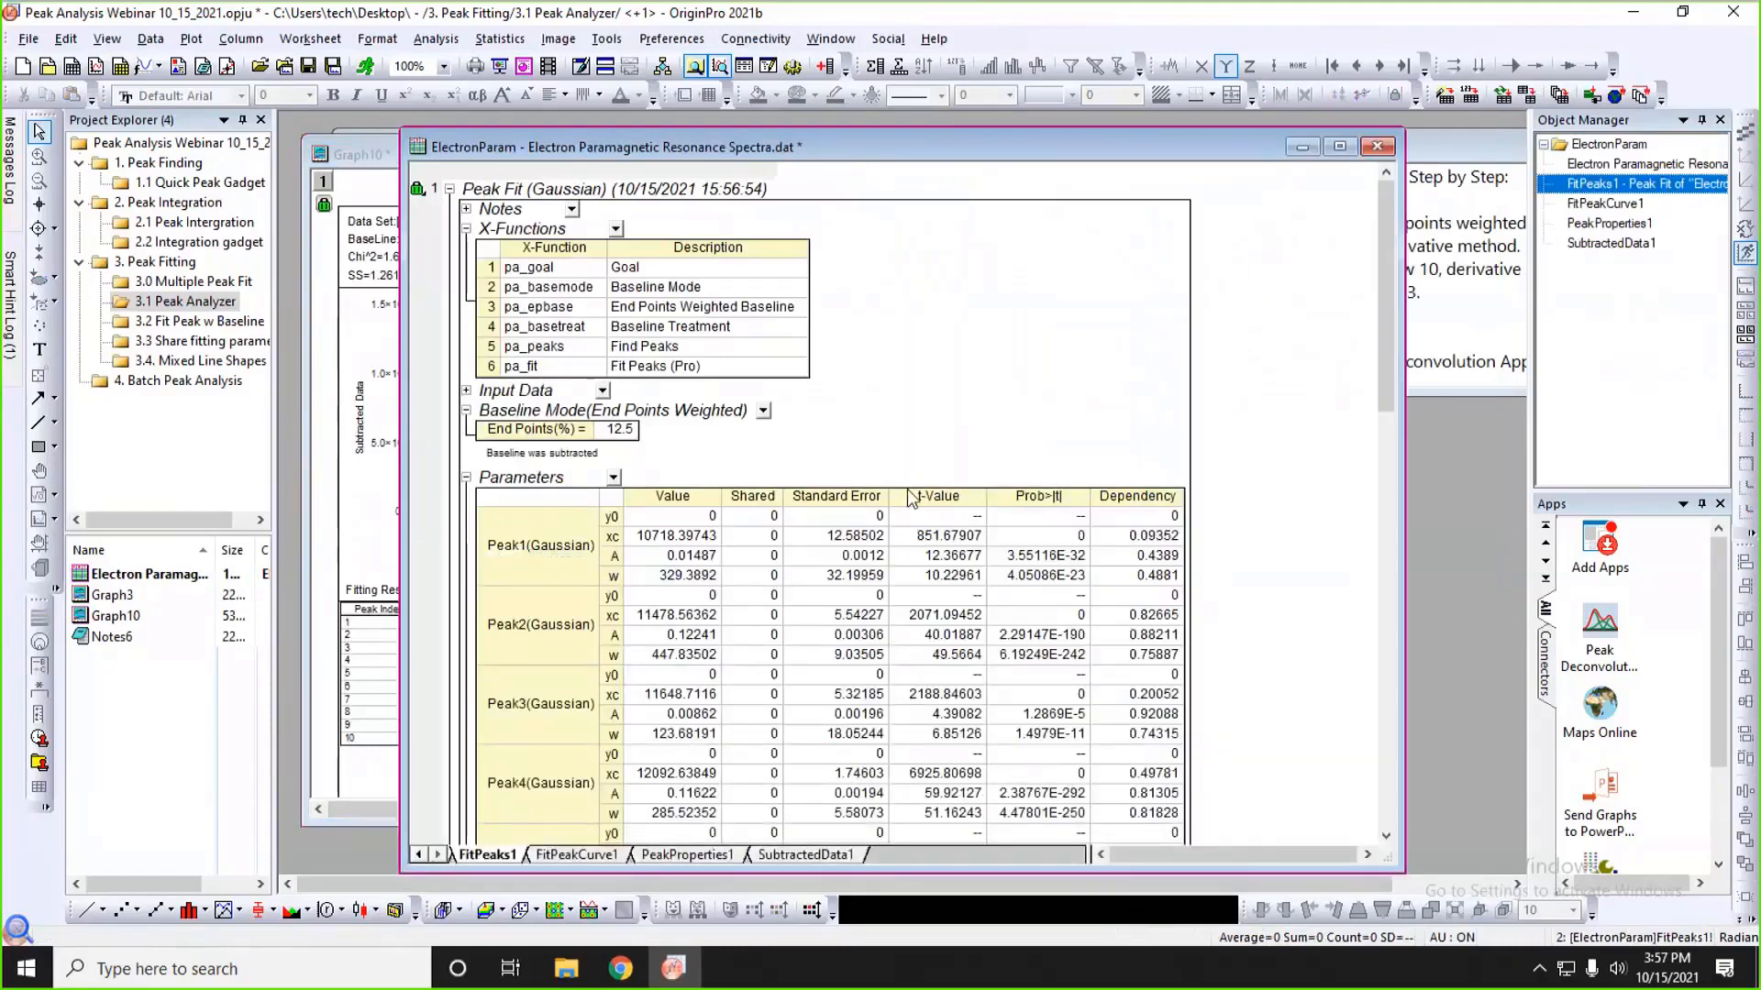
scroll(910, 496, down, 1)
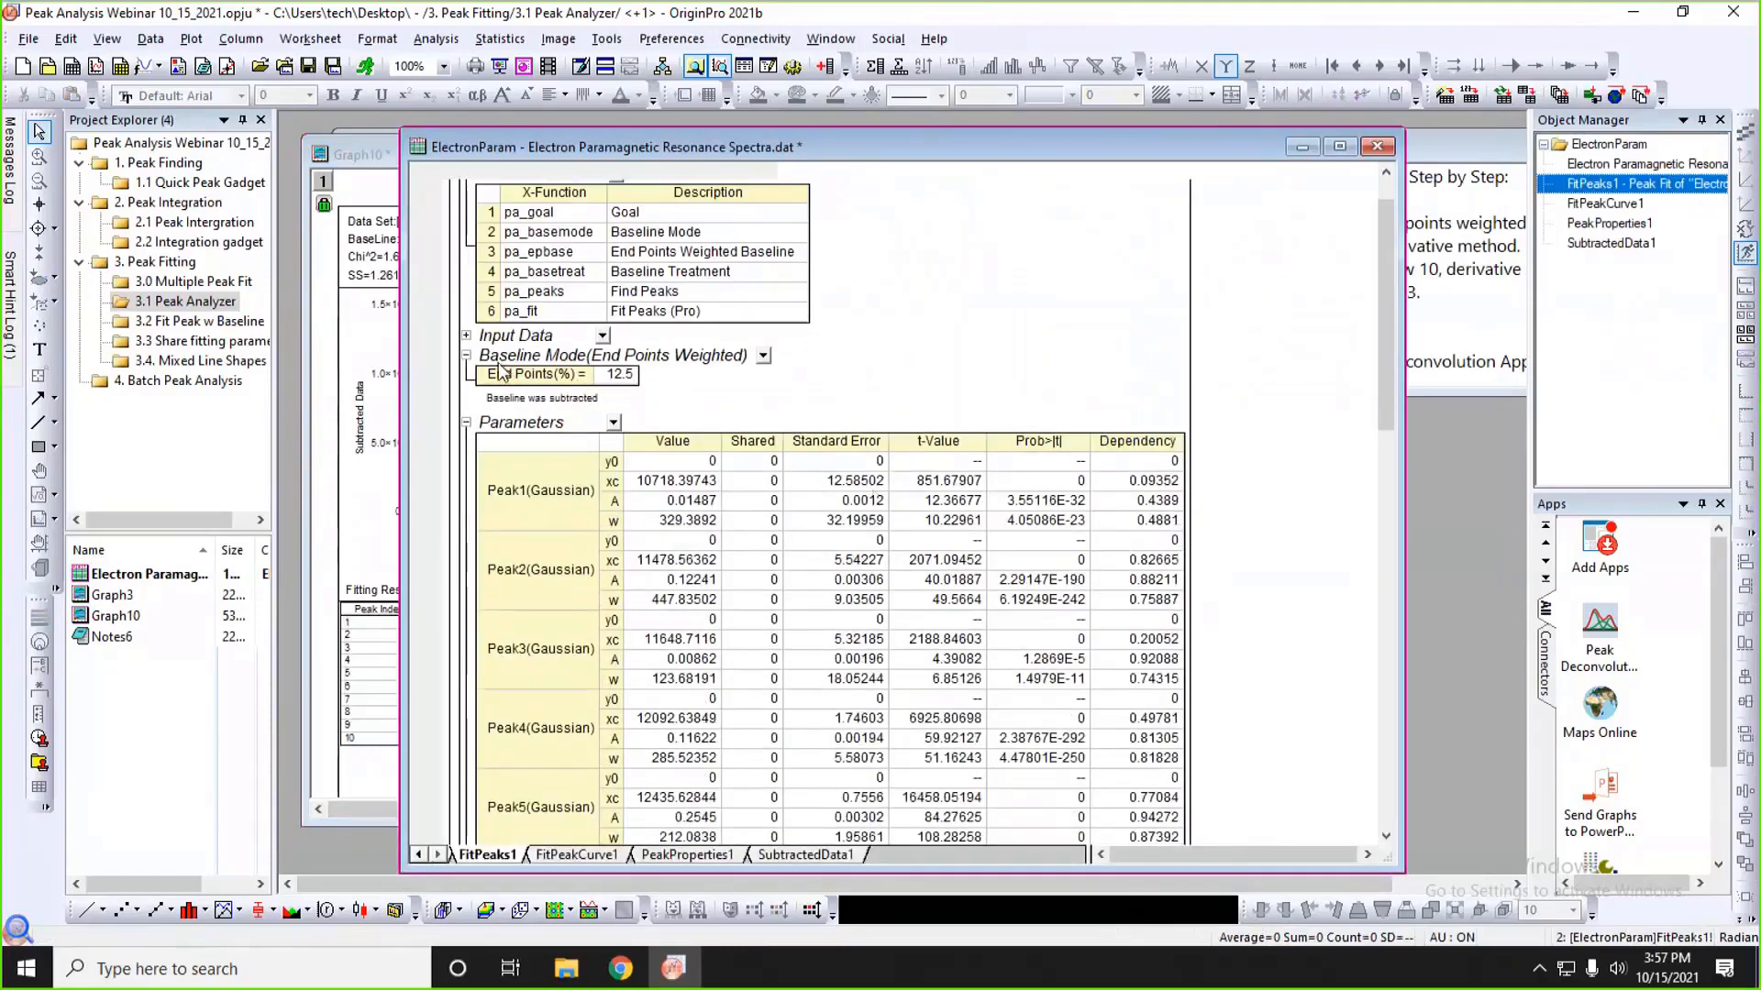
scroll(816, 390, down, 2)
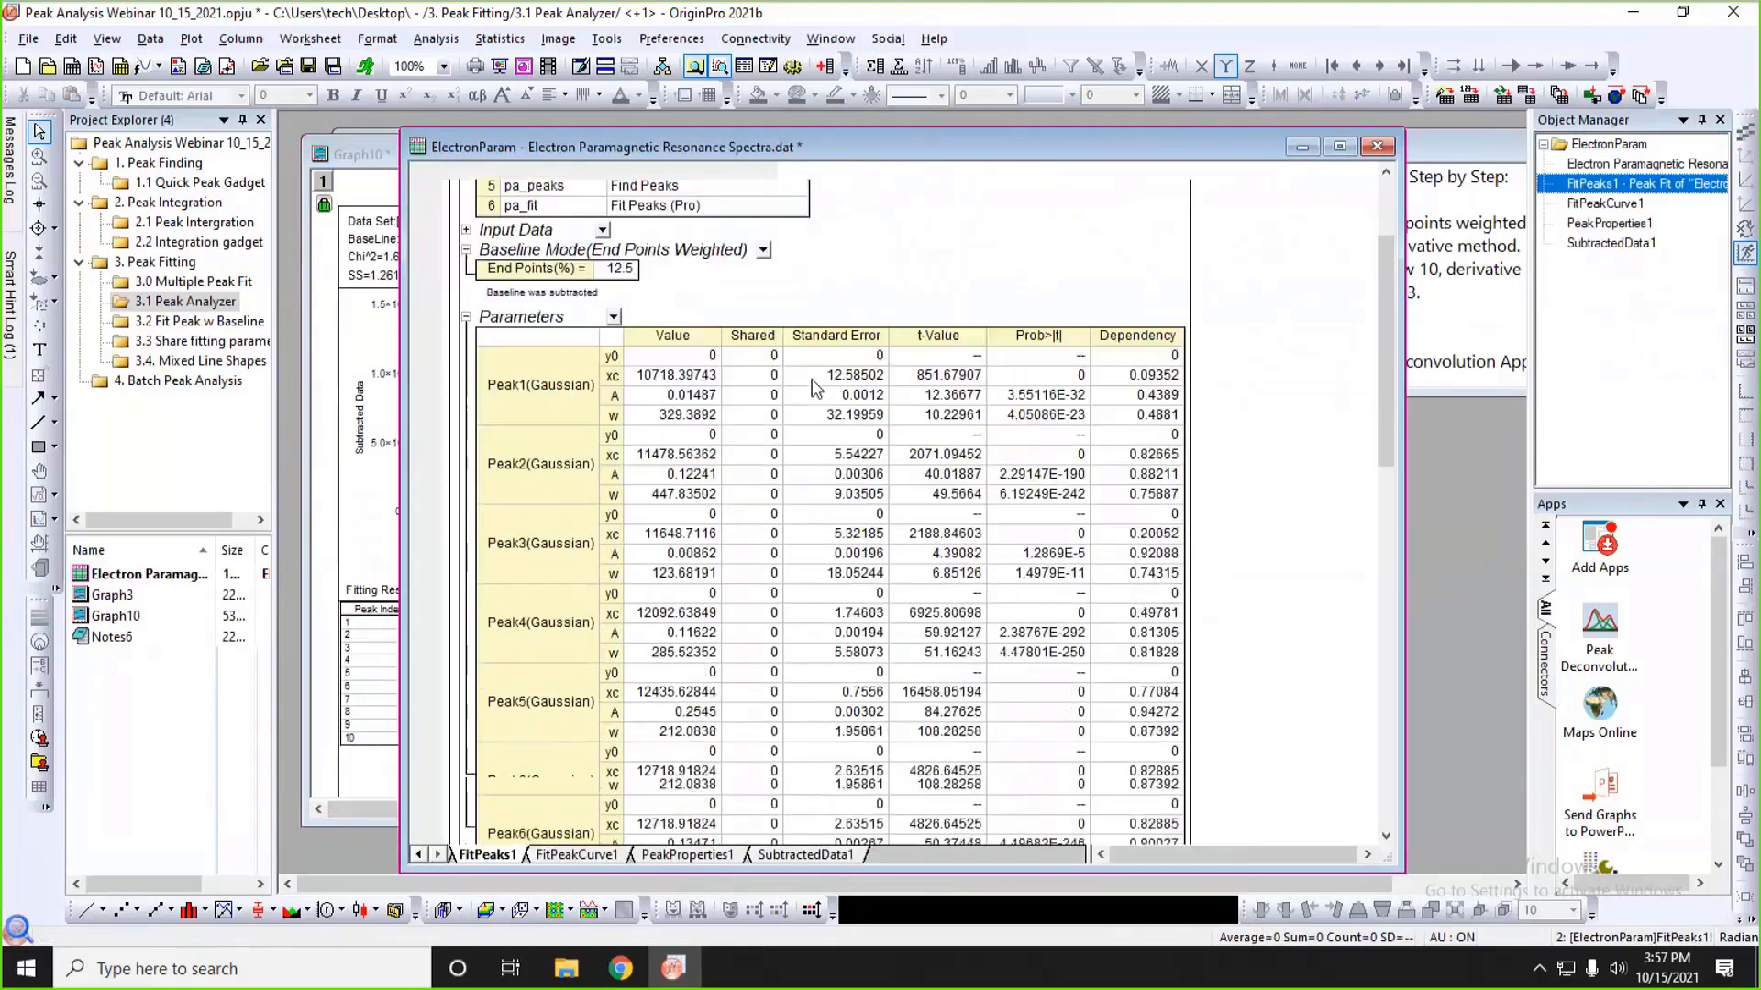
scroll(665, 293, down, 2)
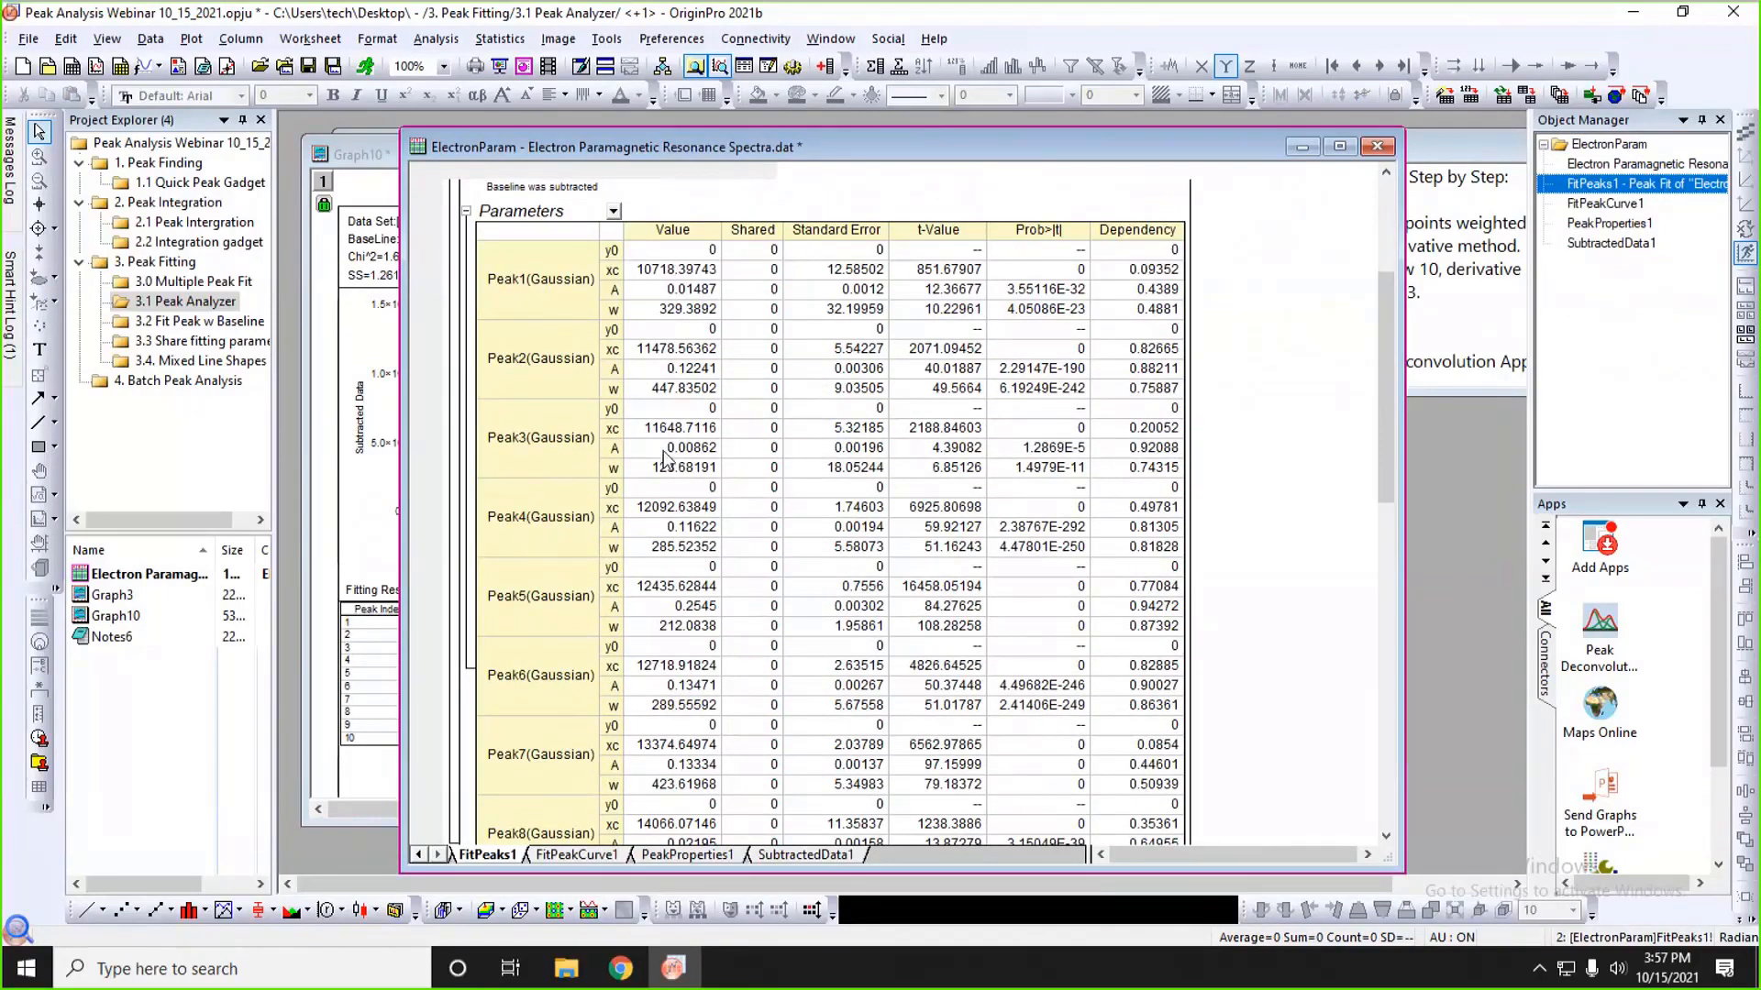
- Examine the rest of the Peak Fit report, including the Statistics and ANOVA tables and the fitted curves and residual plots
scroll(665, 293, down, 12)
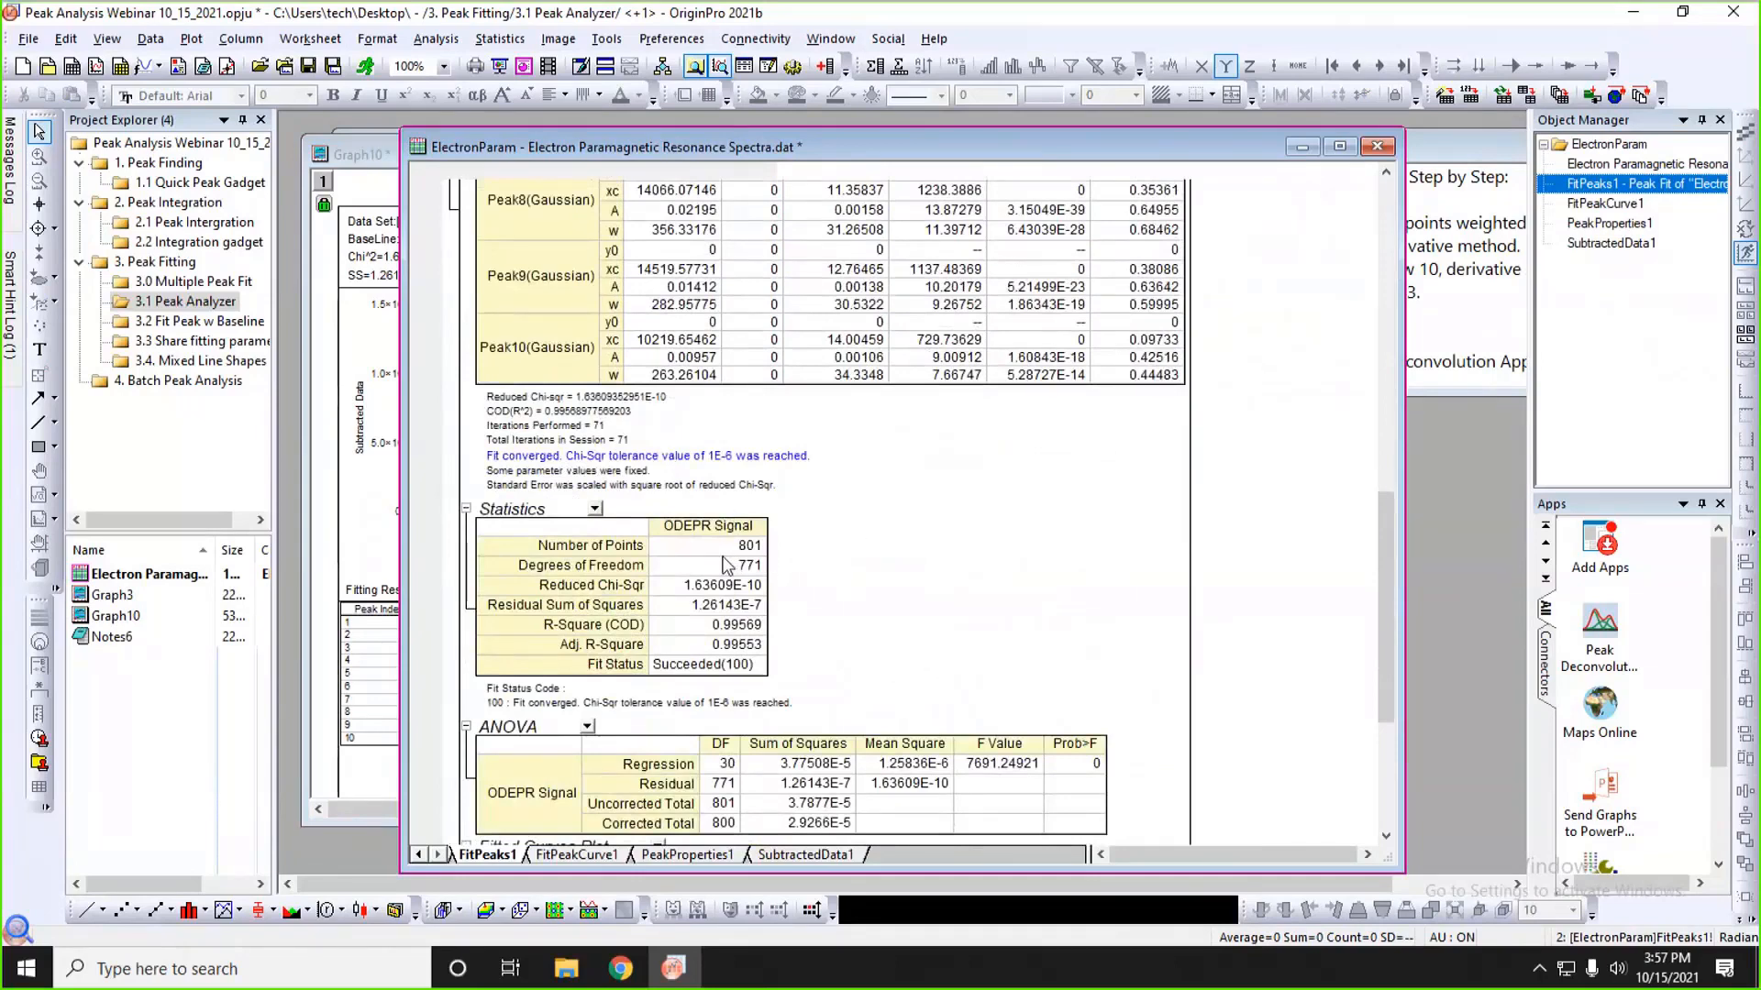
scroll(754, 562, down, 5)
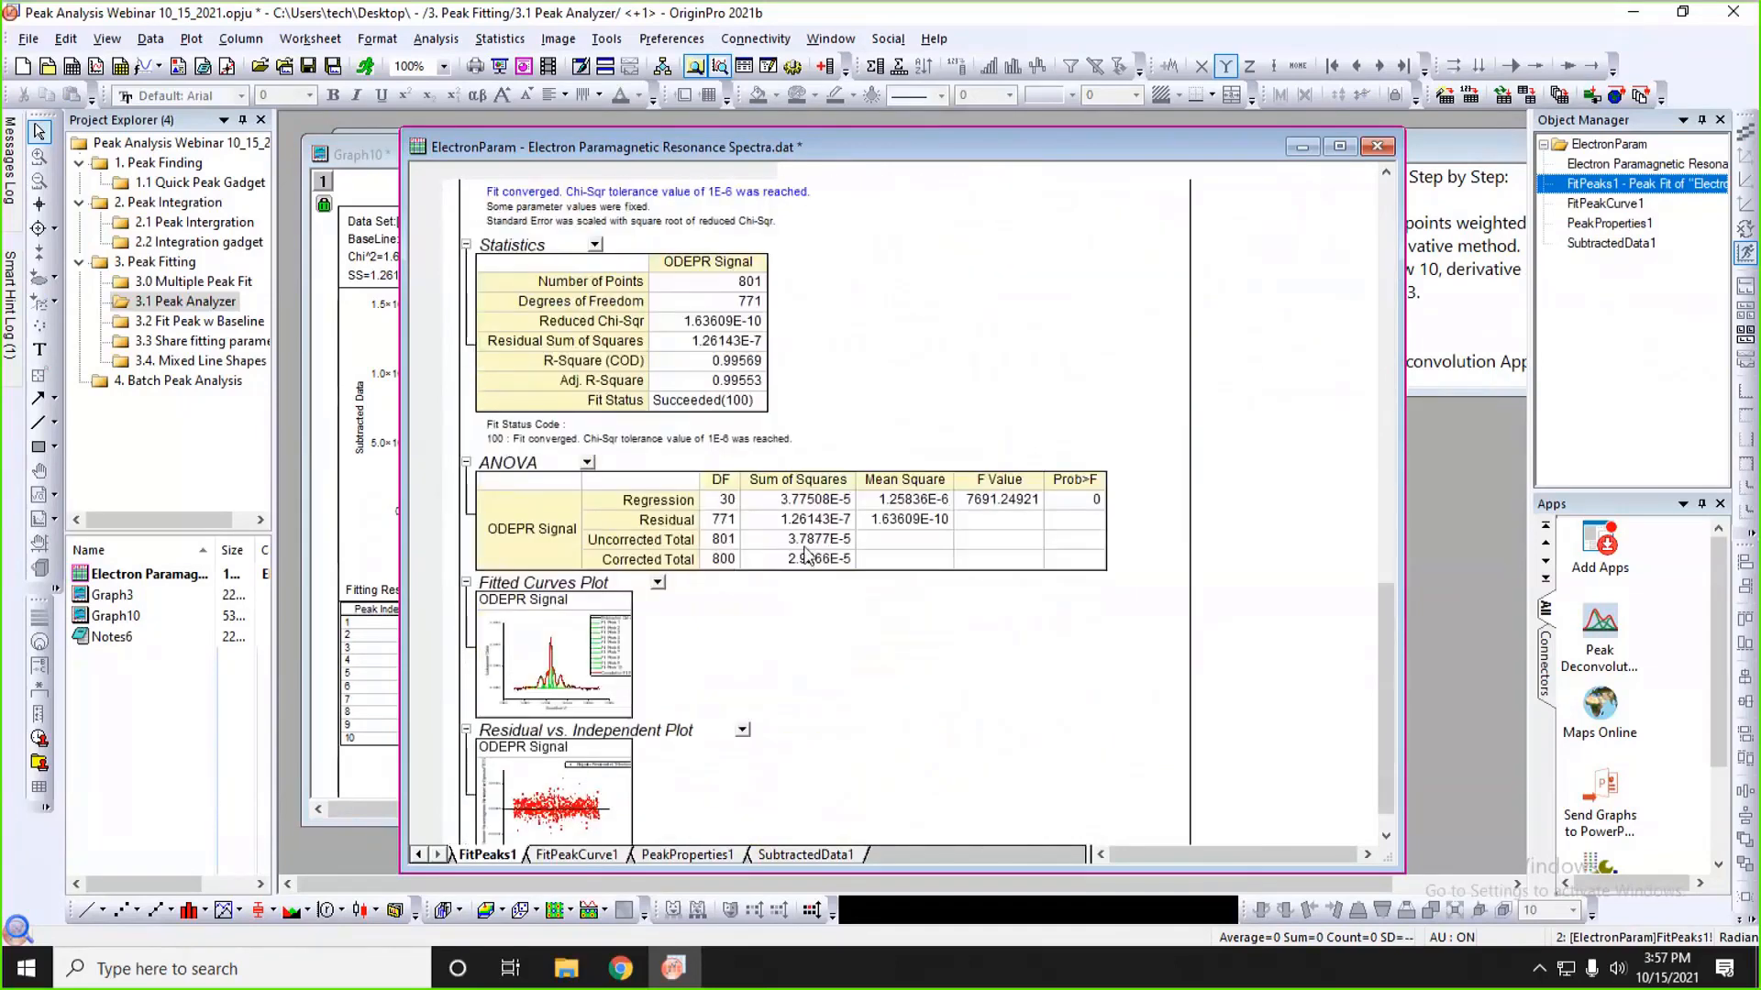
scroll(796, 624, down, 1)
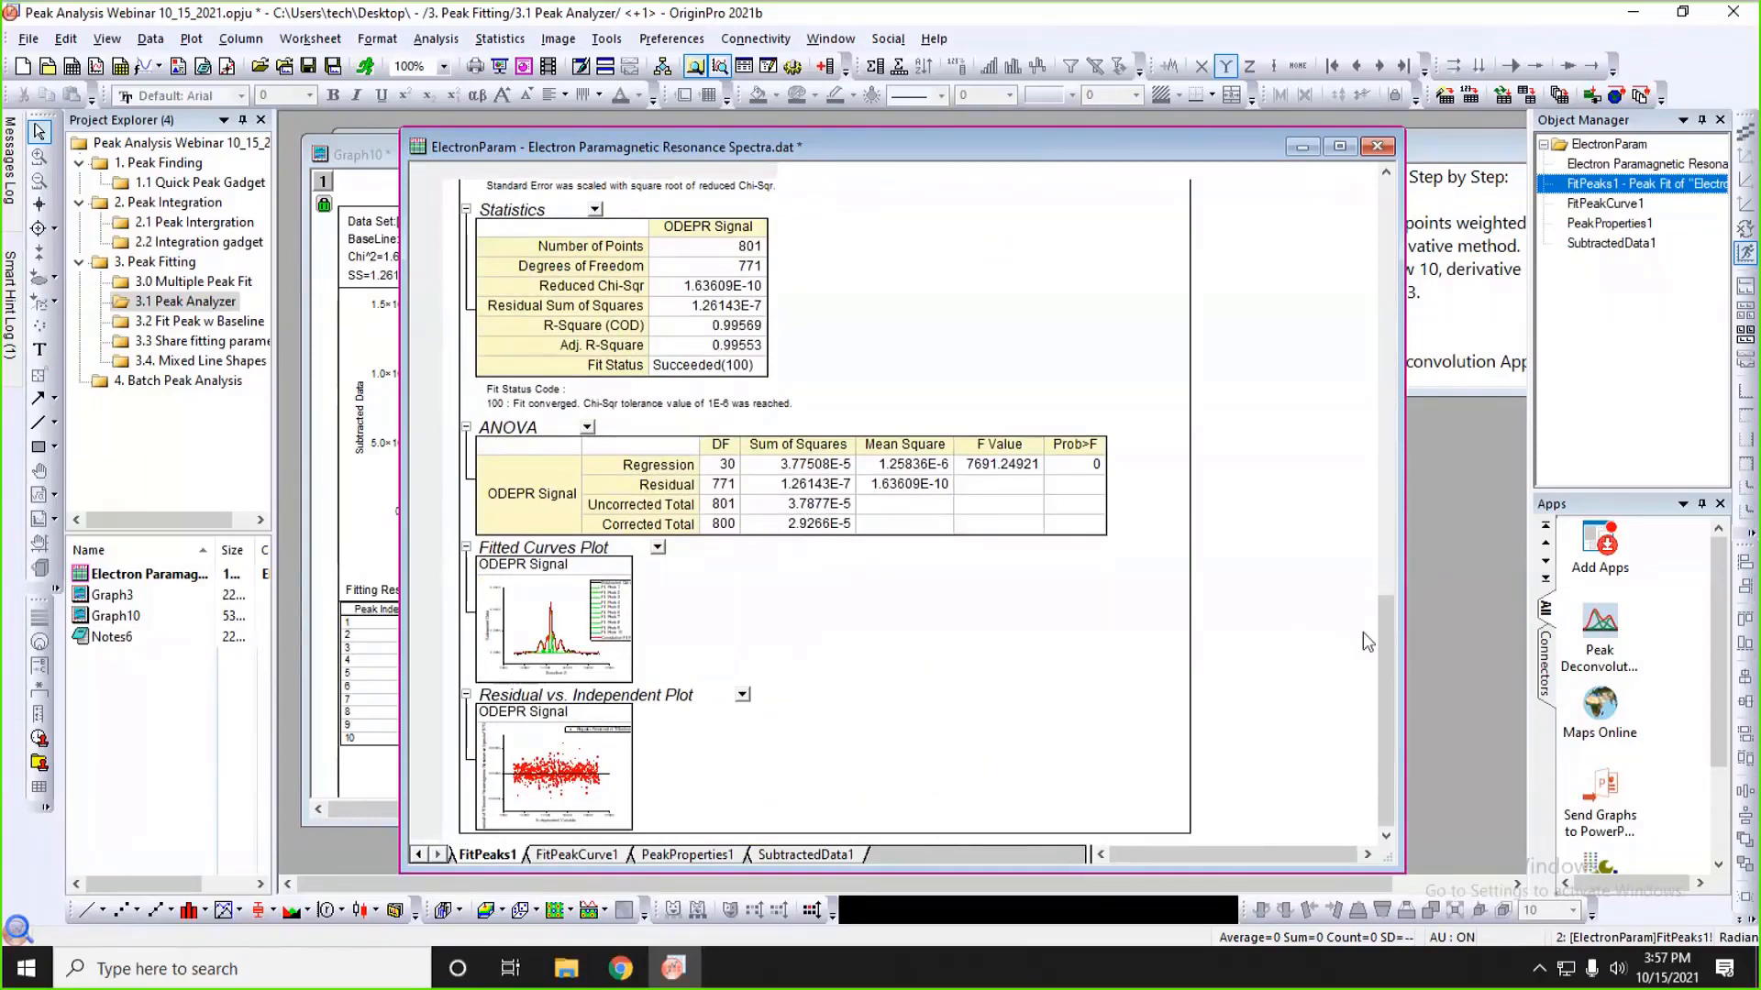
scroll(1378, 543, up, 10)
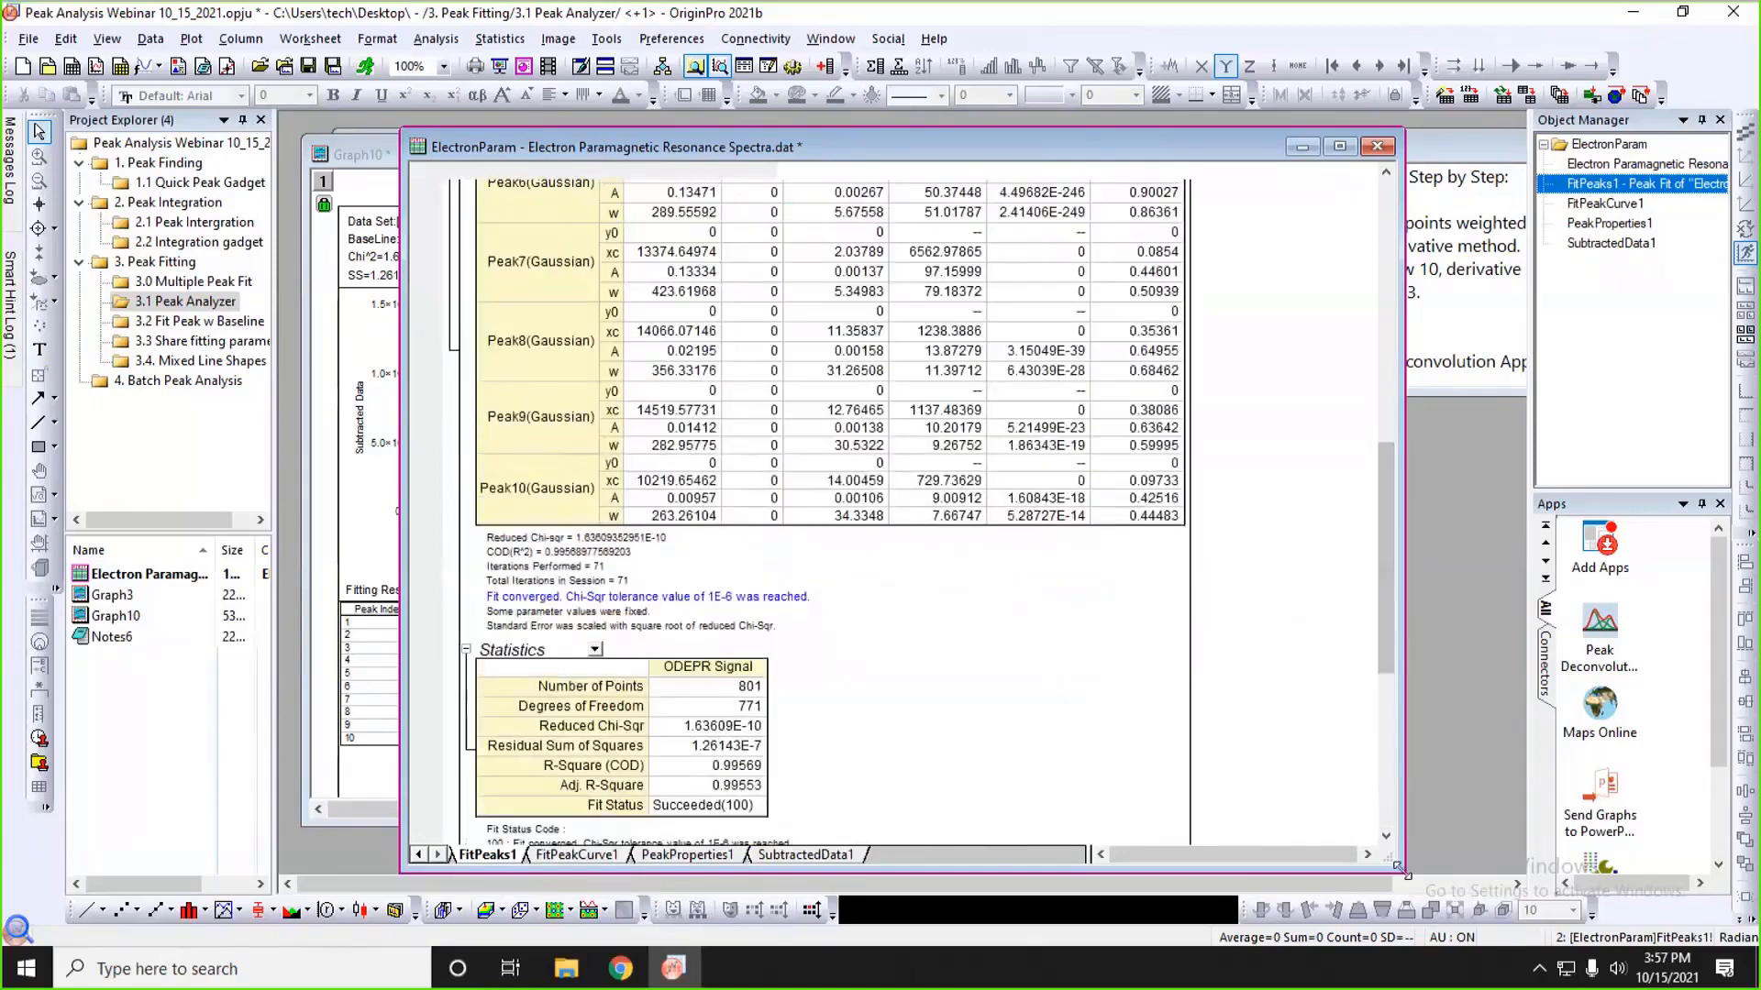
- Widen the Object Manager and Apps panes, and minimize the report workbook and Graph10 to leave the original ODEPR Signal graph uncovered
drag(1399, 866, 1309, 794)
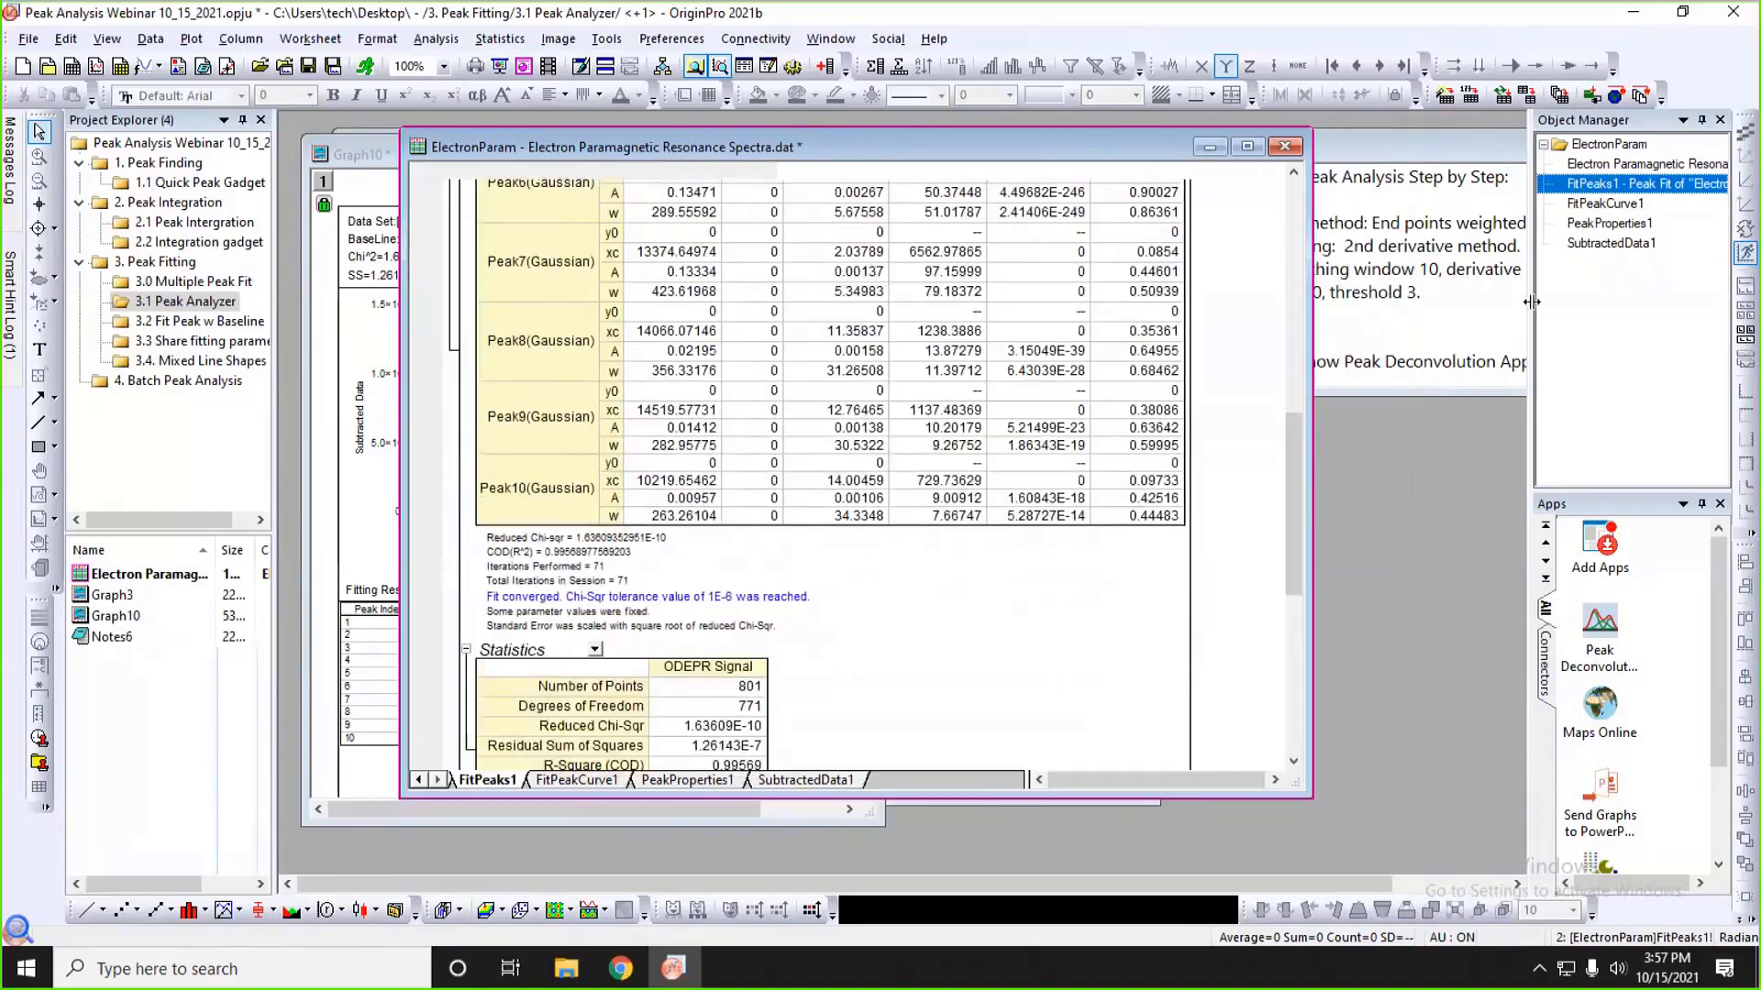
drag(1417, 312, 1417, 311)
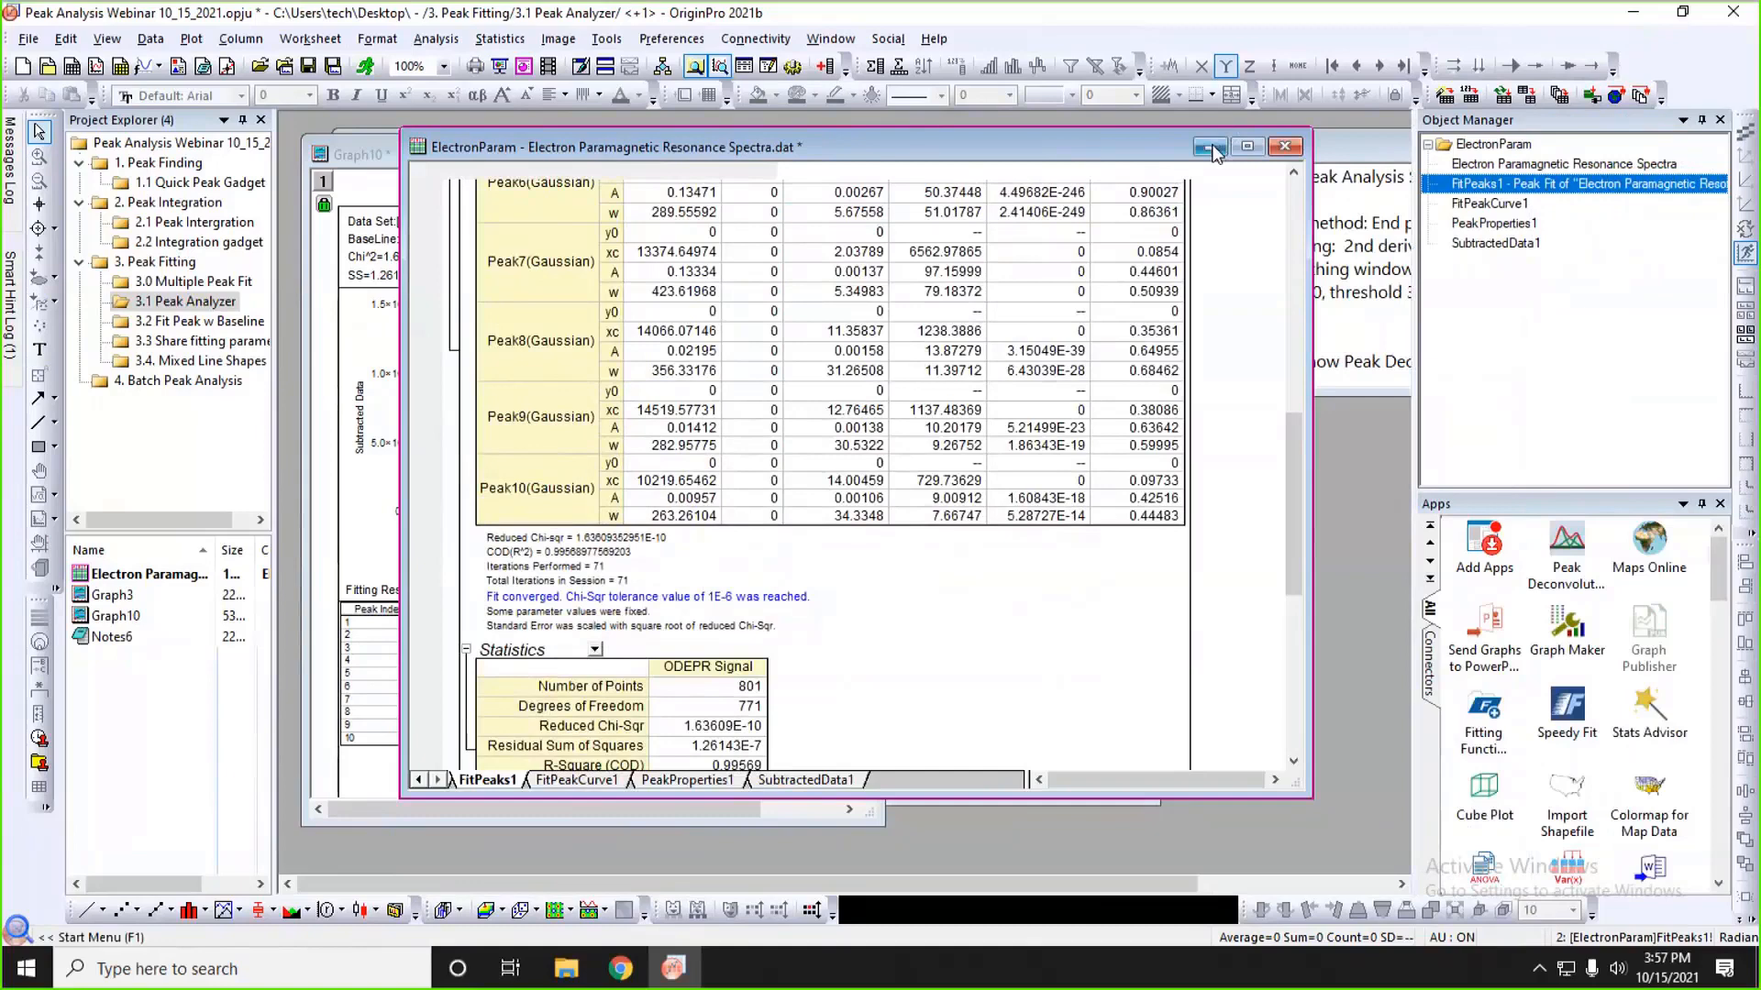
click(1208, 147)
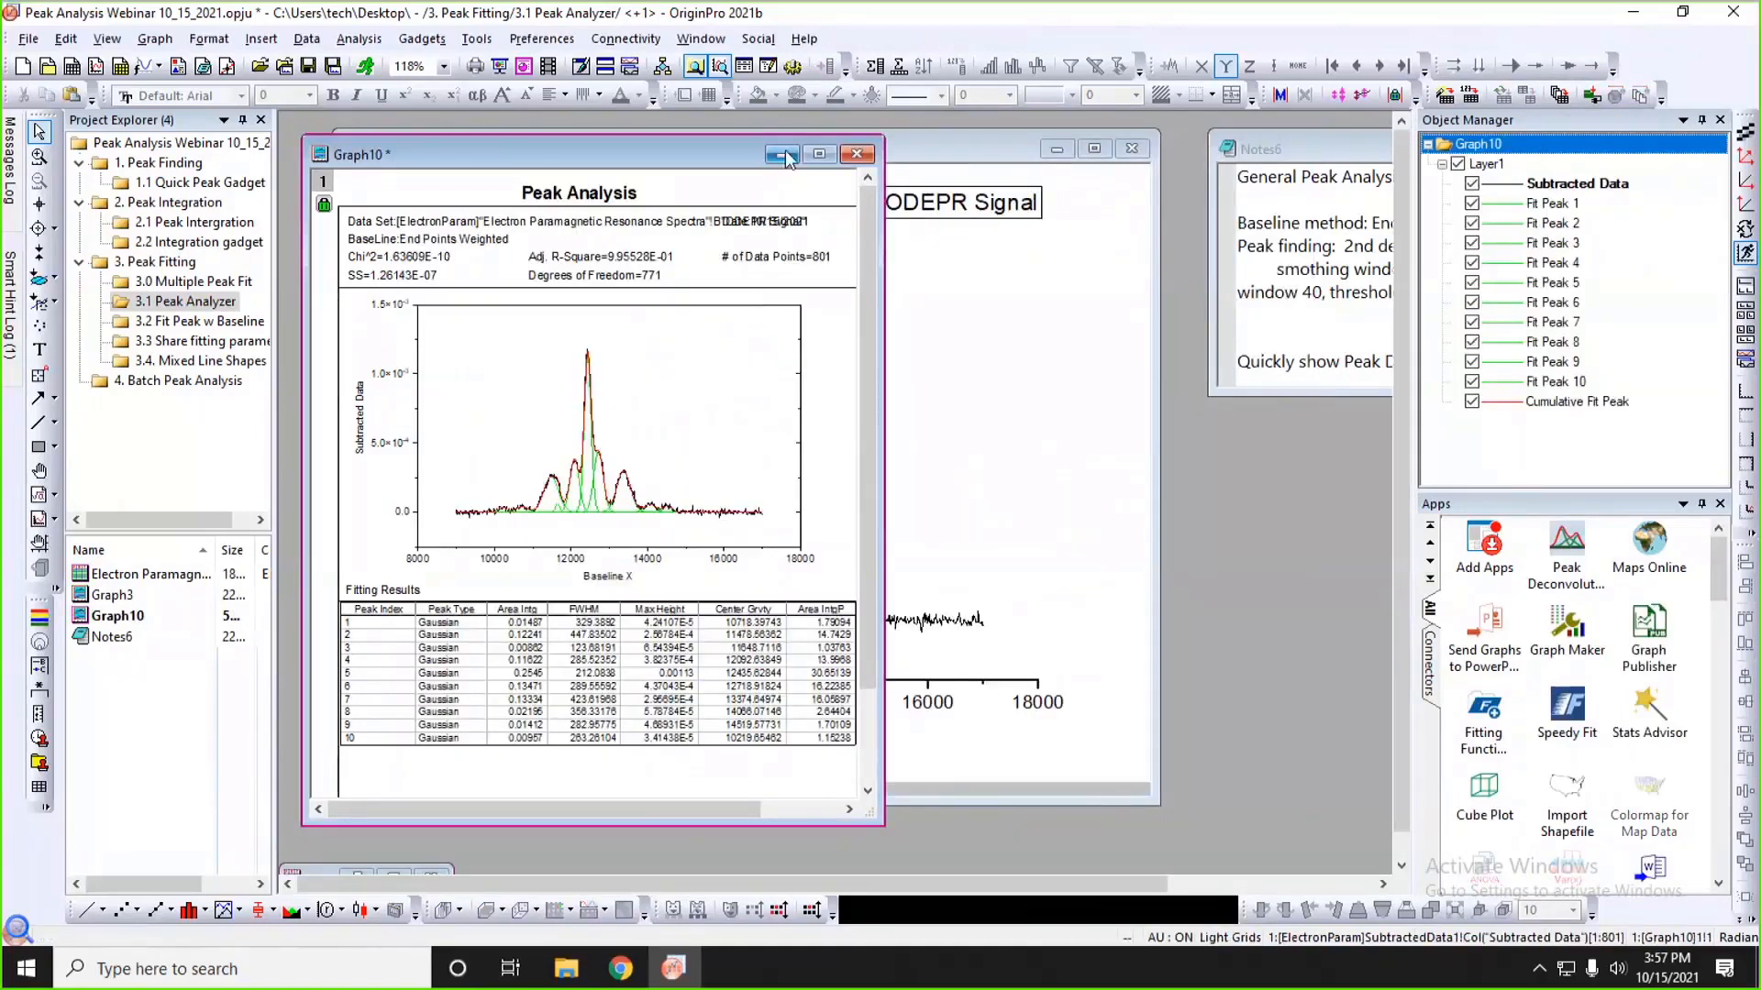
click(783, 154)
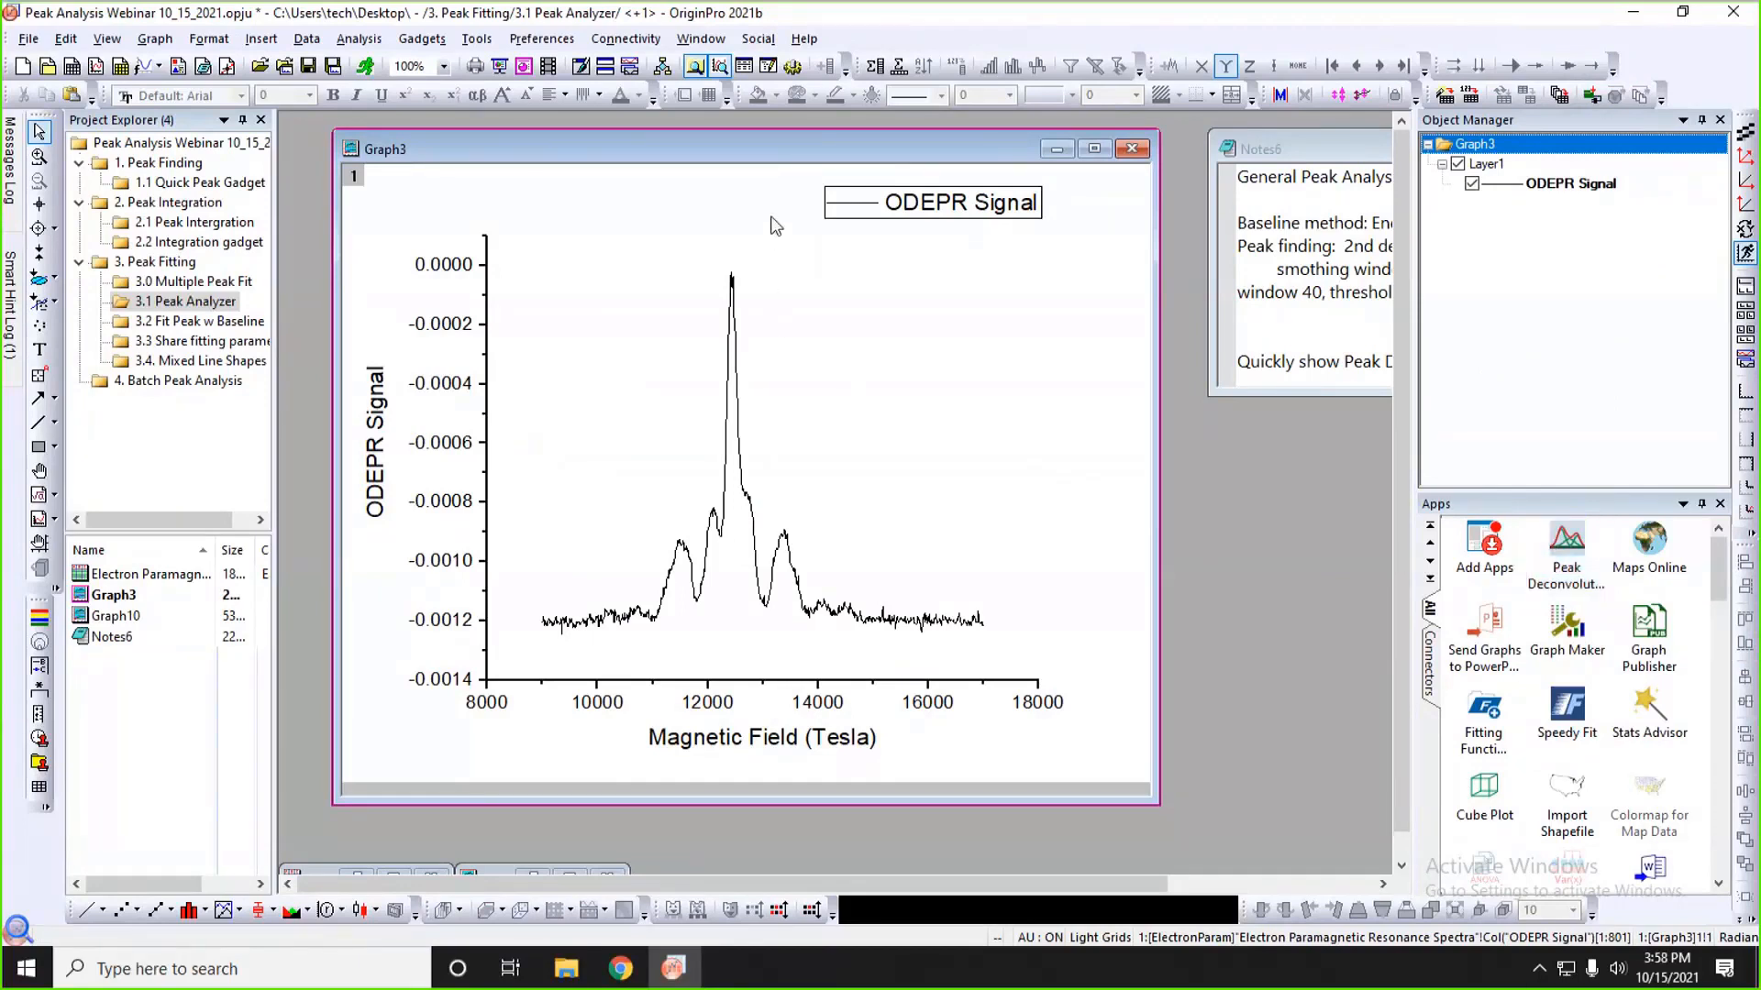
drag(845, 163, 820, 163)
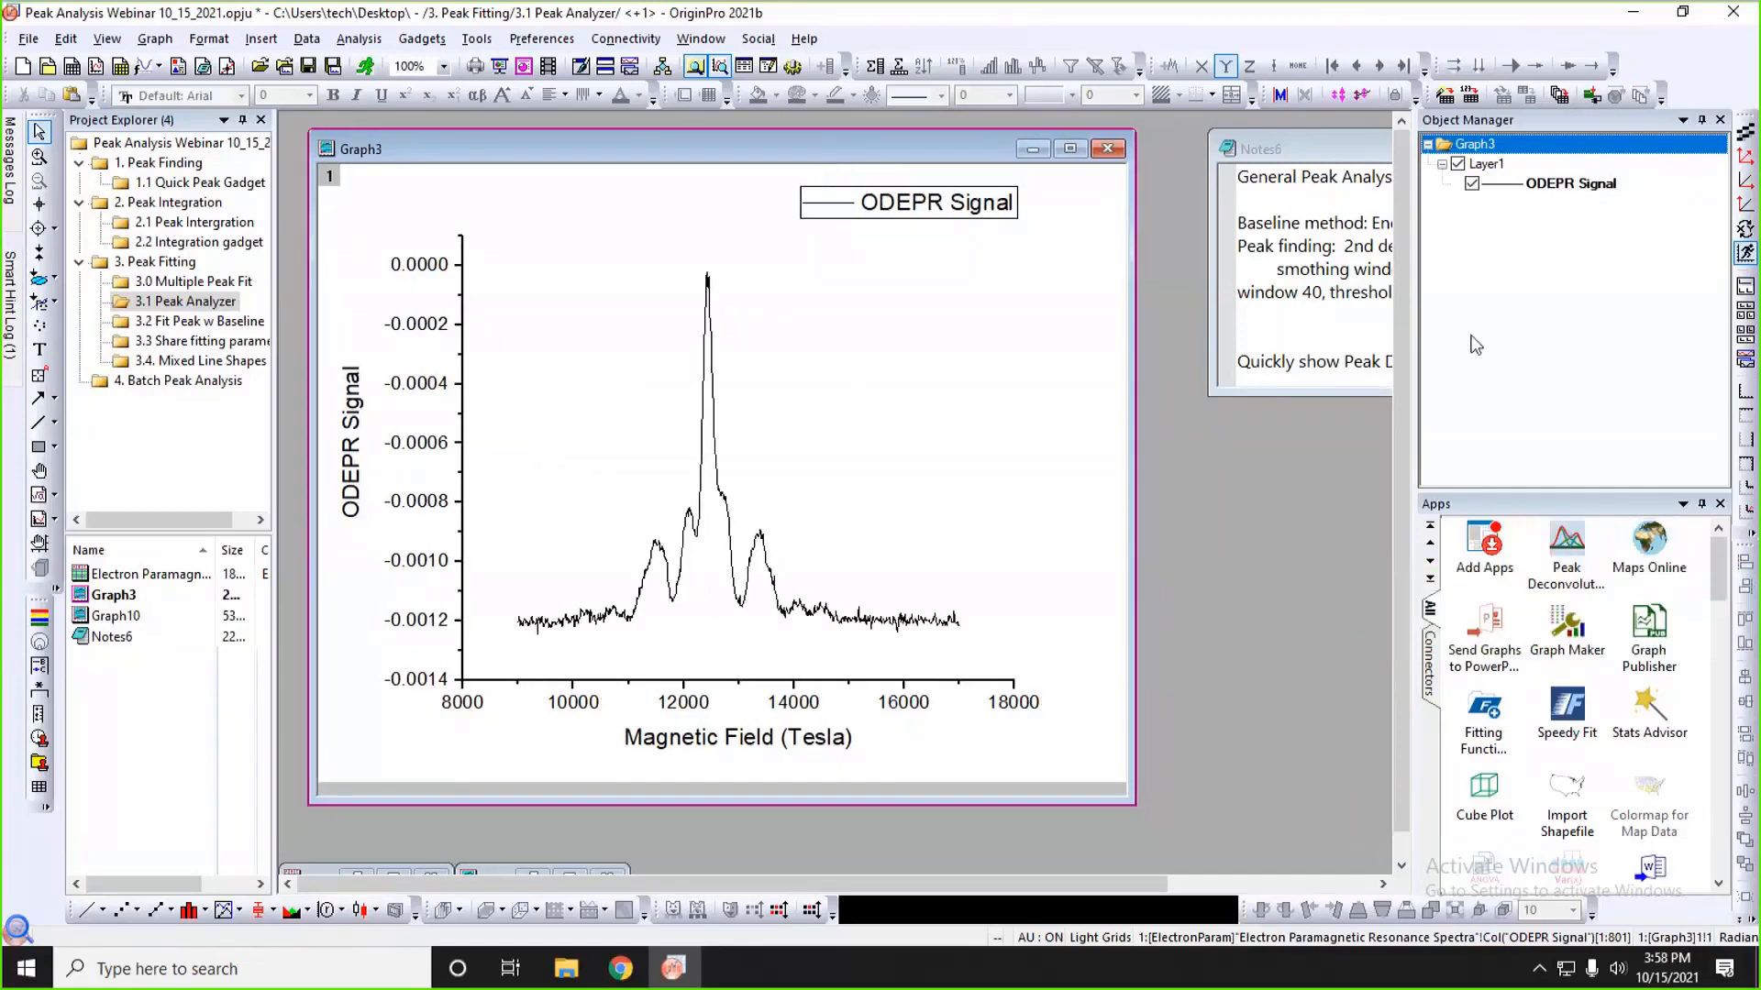
- Browse the App Center's list of add-on apps and search it for "peak deconvolution"
drag(1414, 330, 1384, 331)
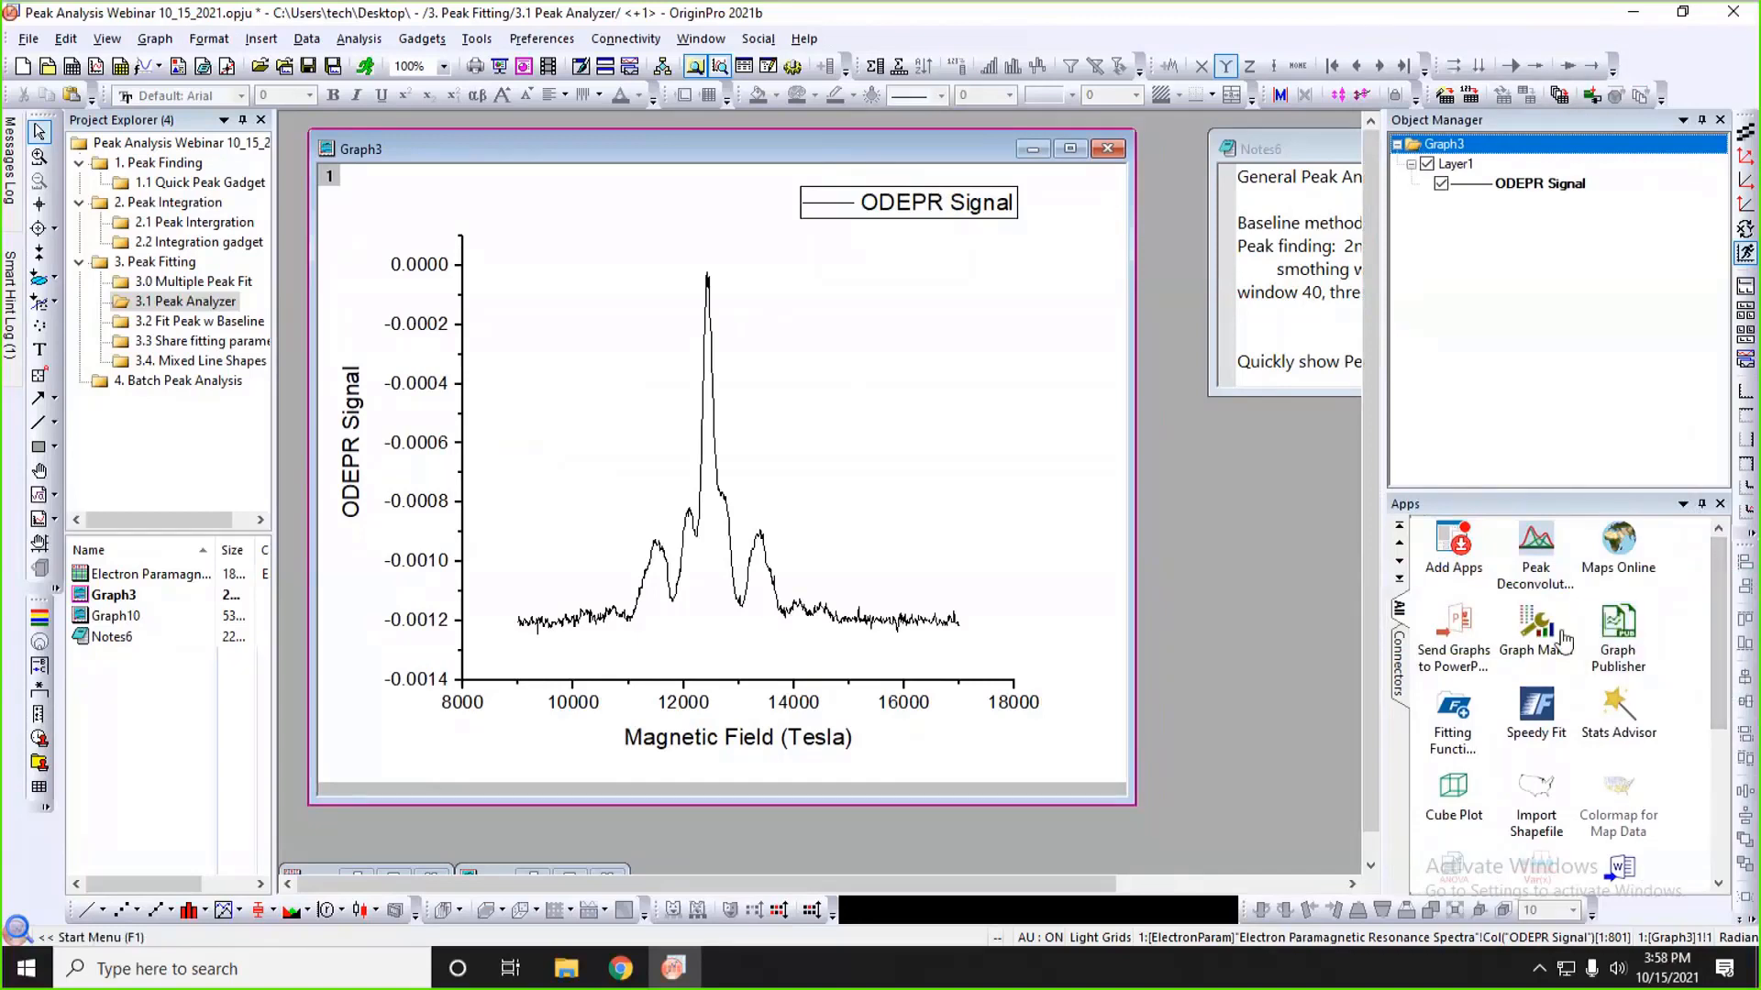
click(1449, 569)
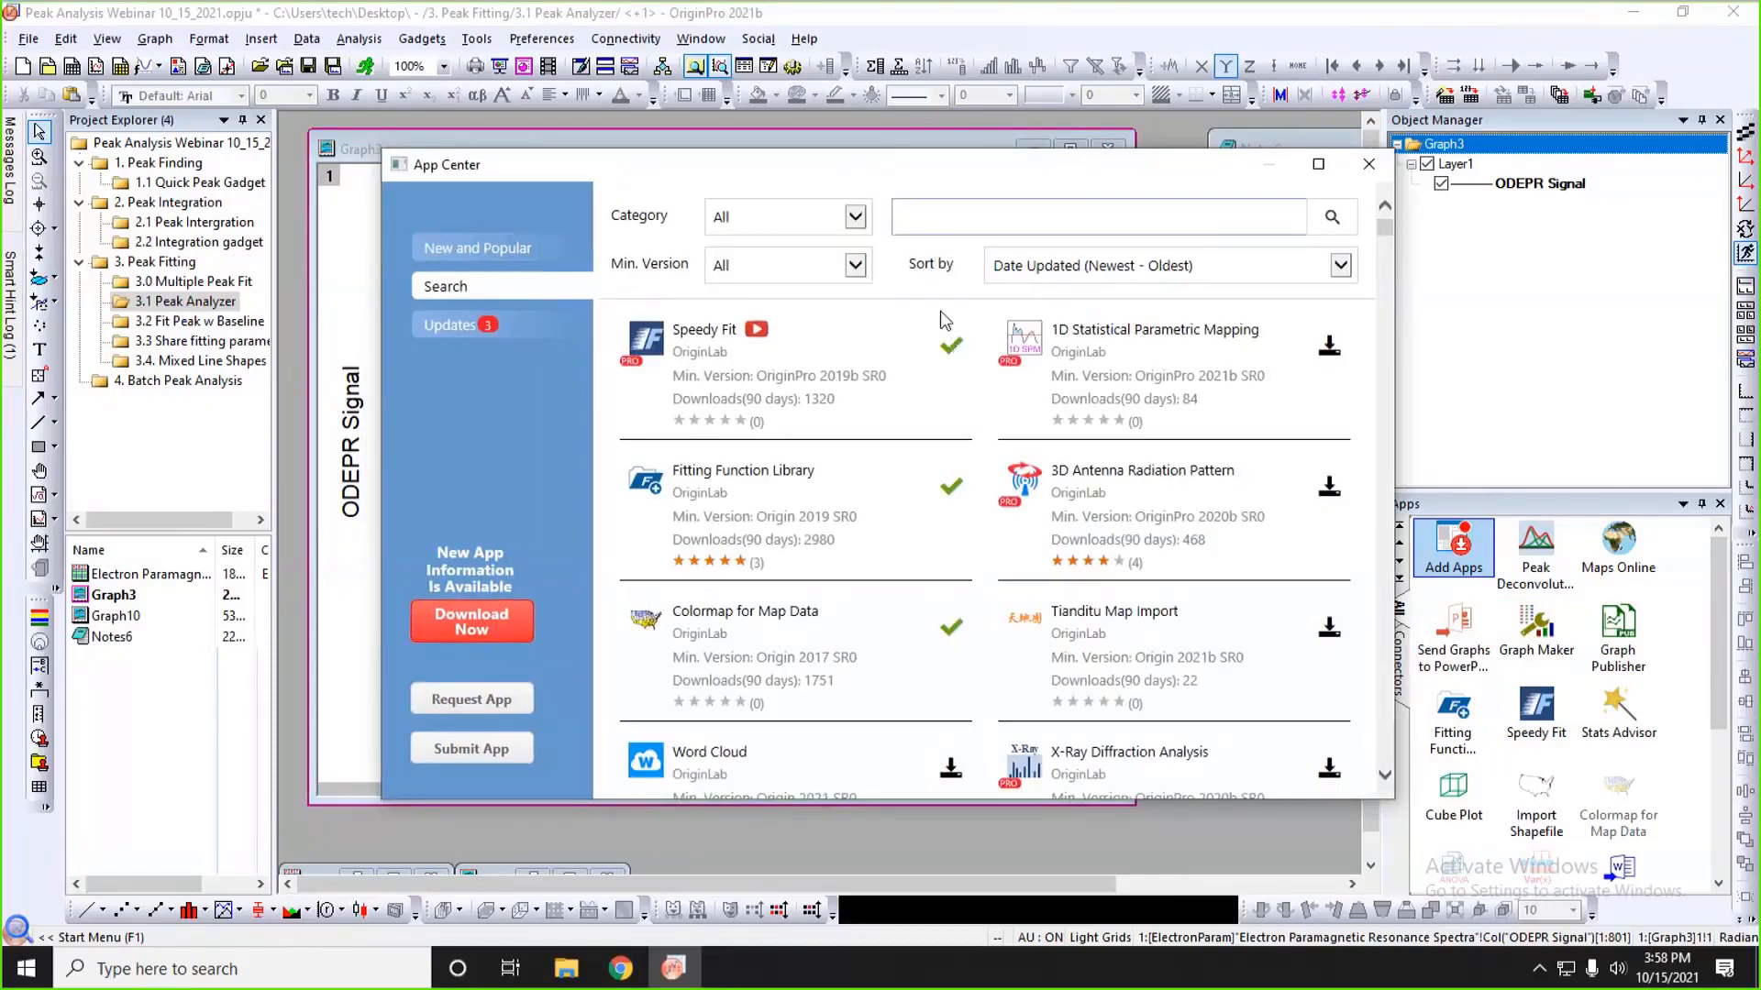
scroll(872, 403, down, 10)
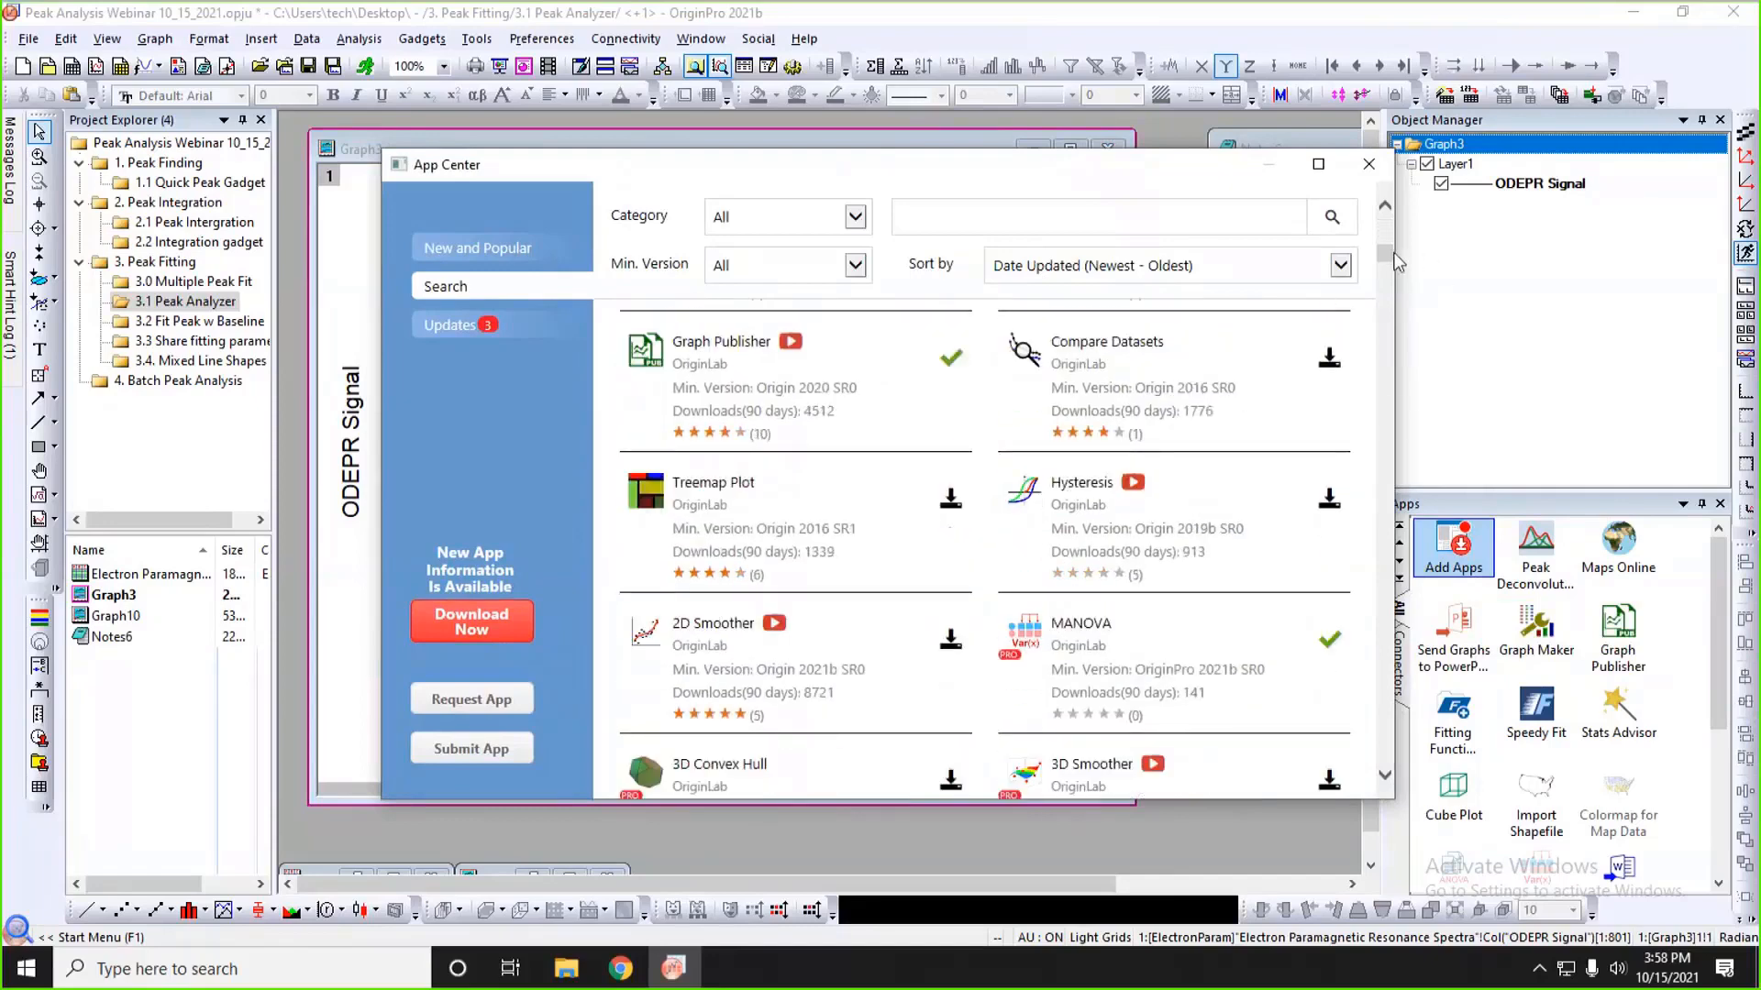
scroll(1334, 408, down, 10)
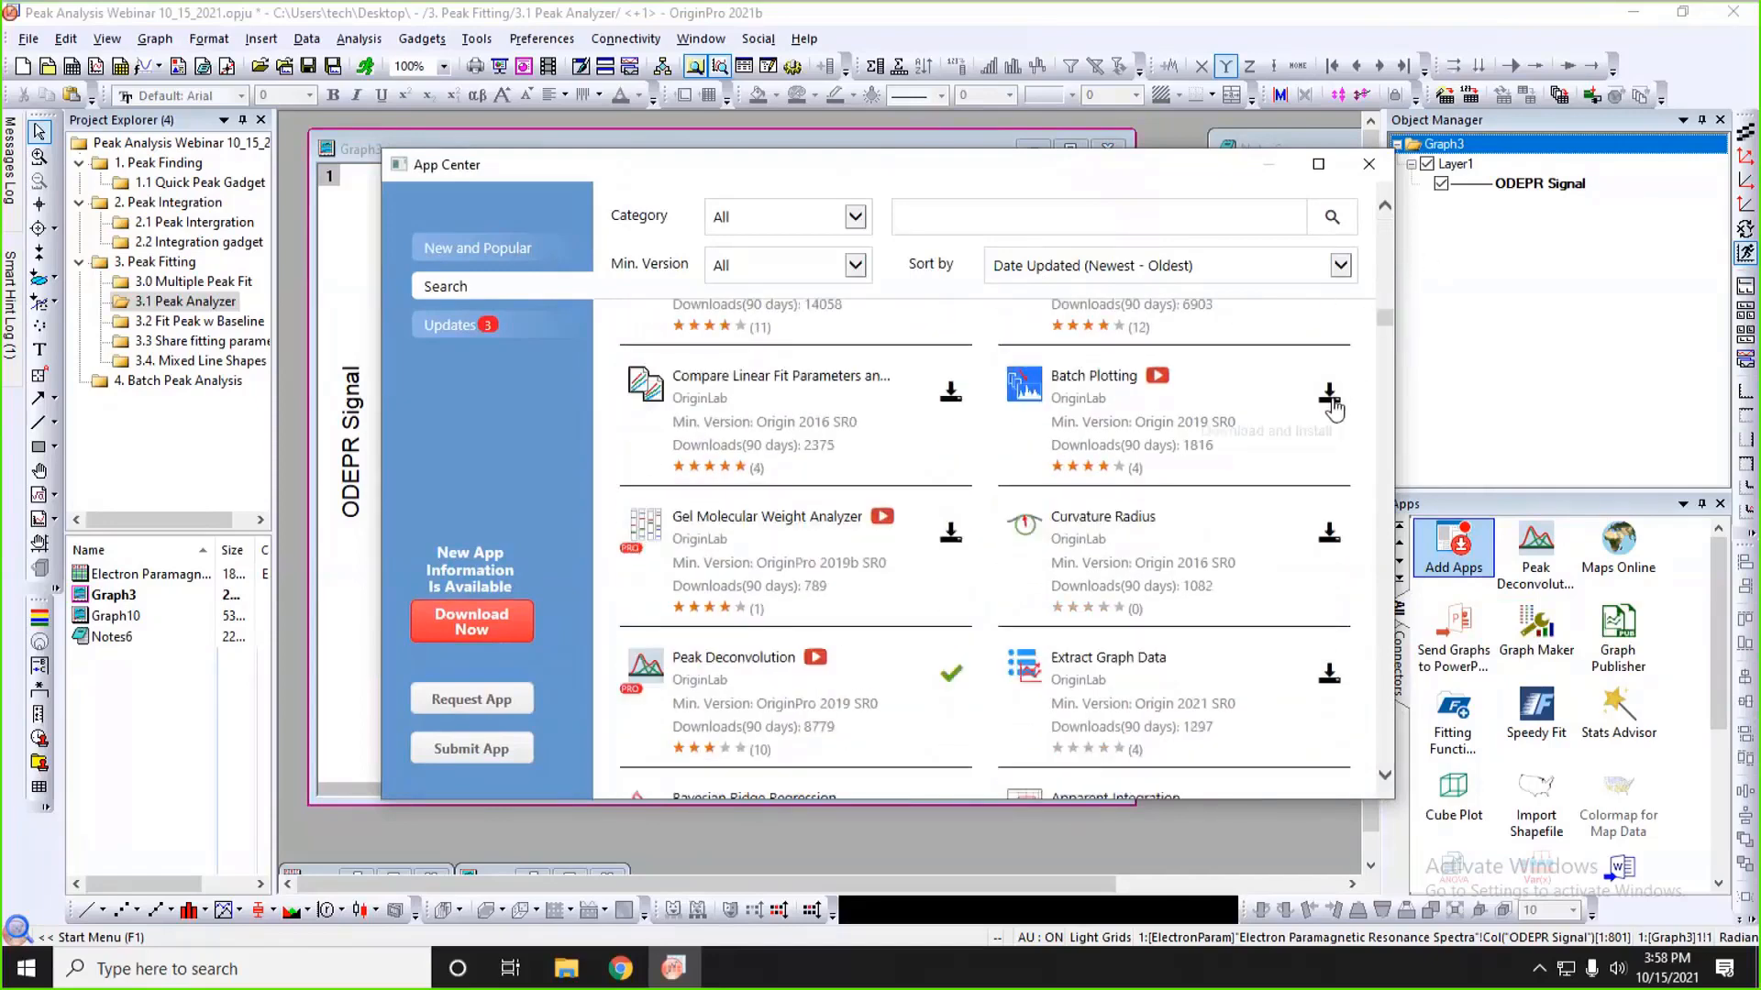
click(1133, 220)
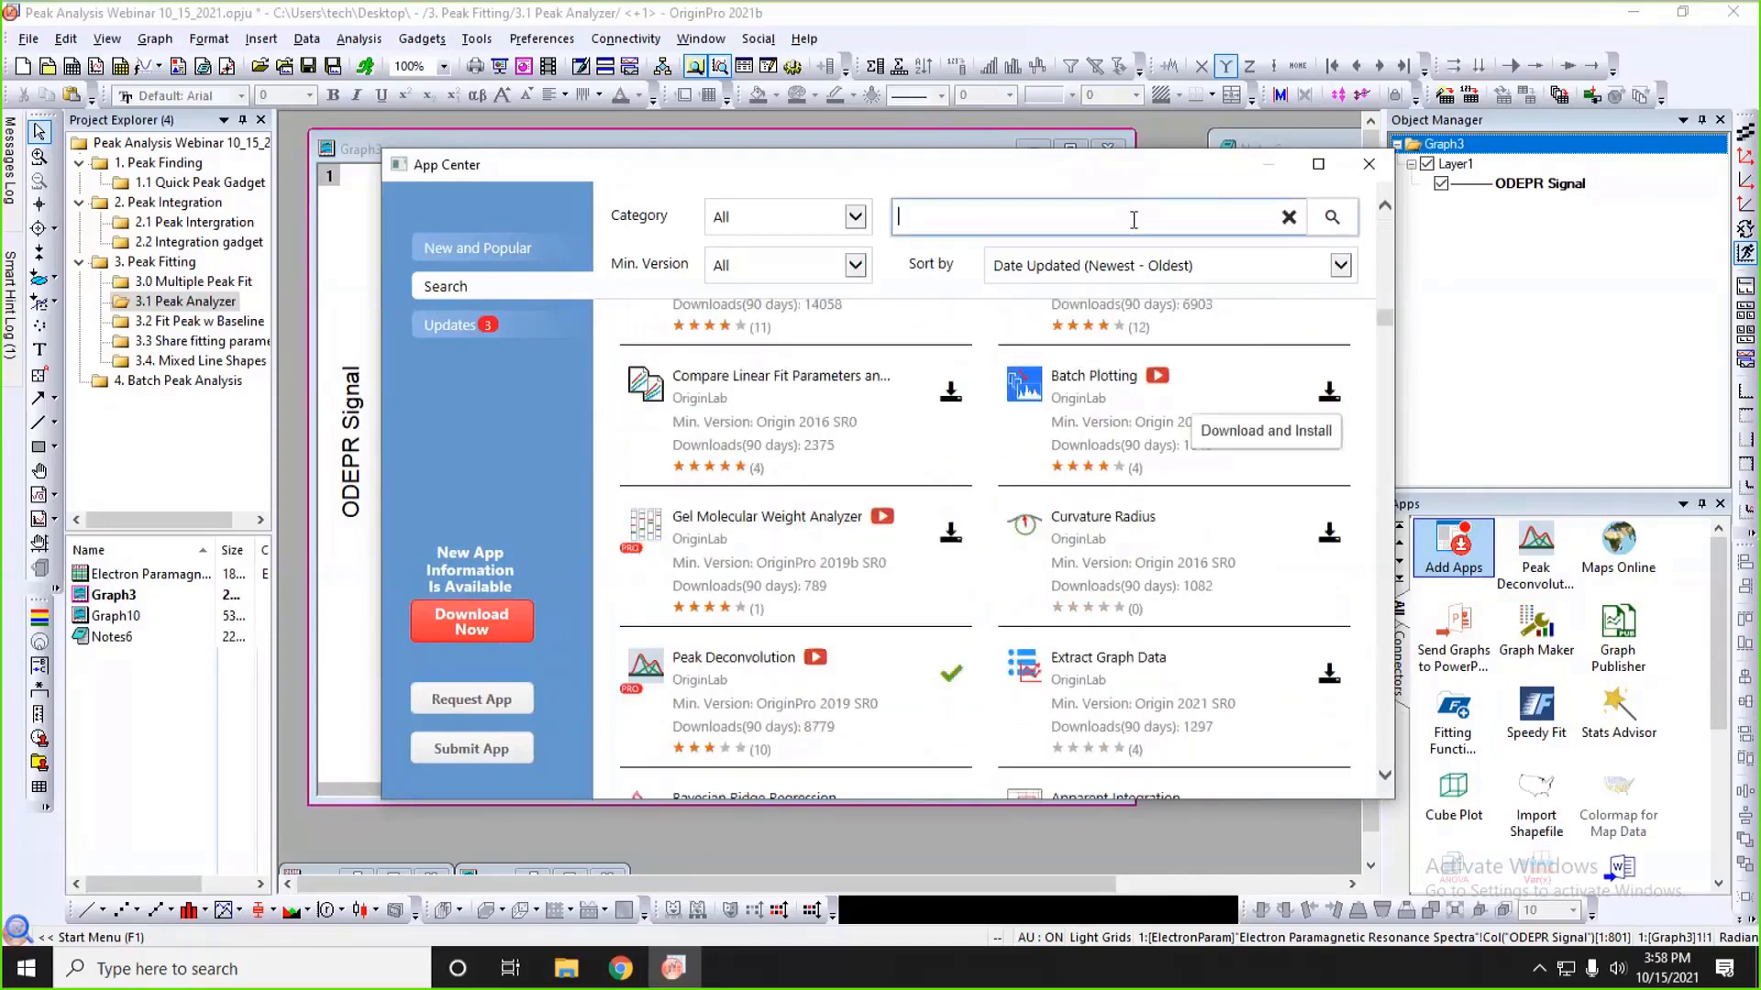
text(peak )
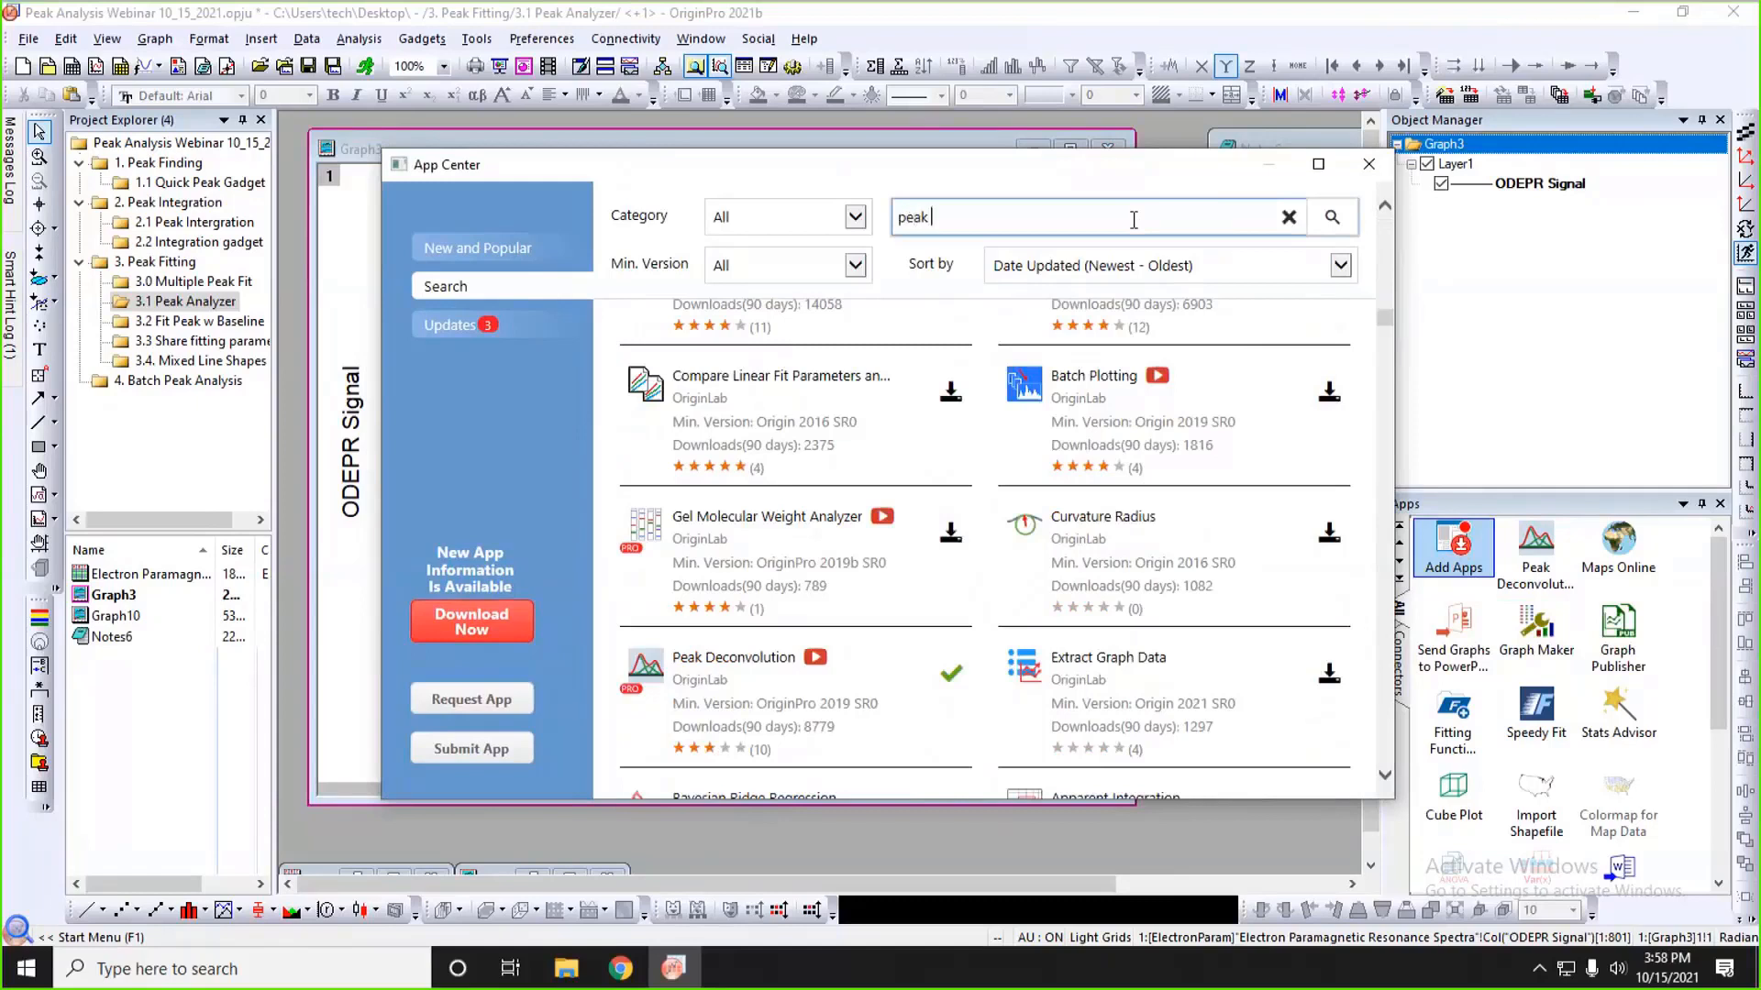
text(deconvo)
text(lution)
key(Return)
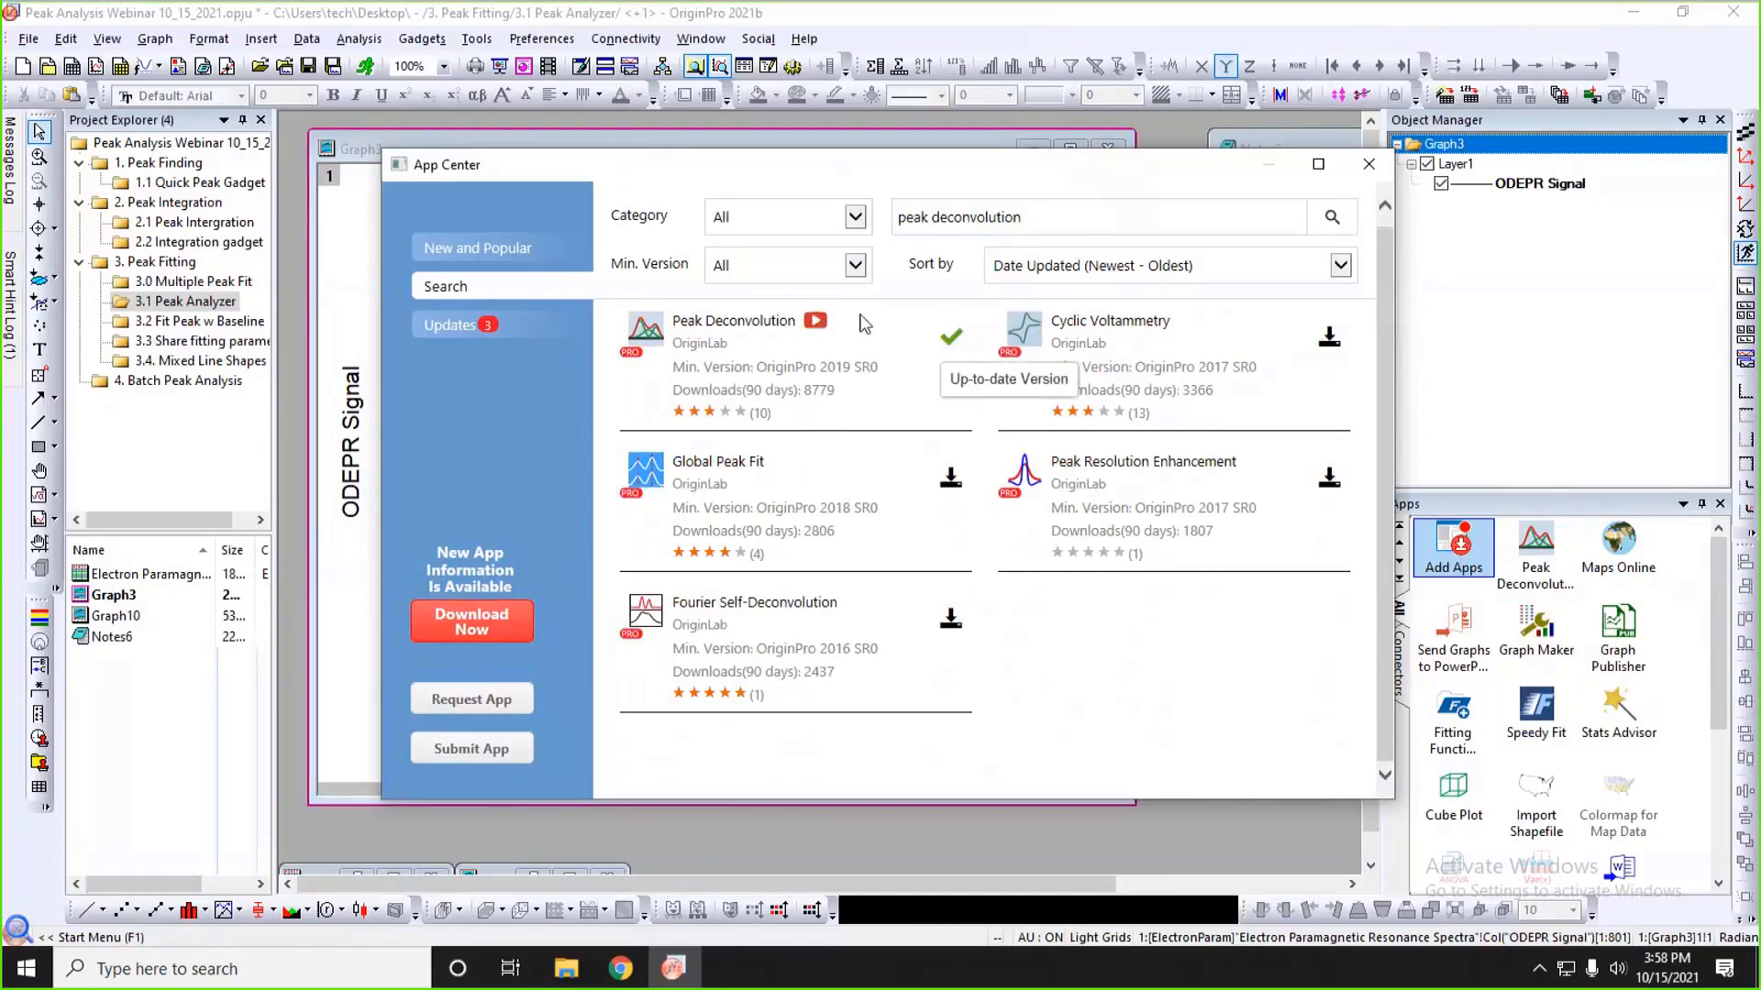
- Read through the Peak Deconvolution app's File Exchange page, then dismiss the page and the App Center
click(787, 333)
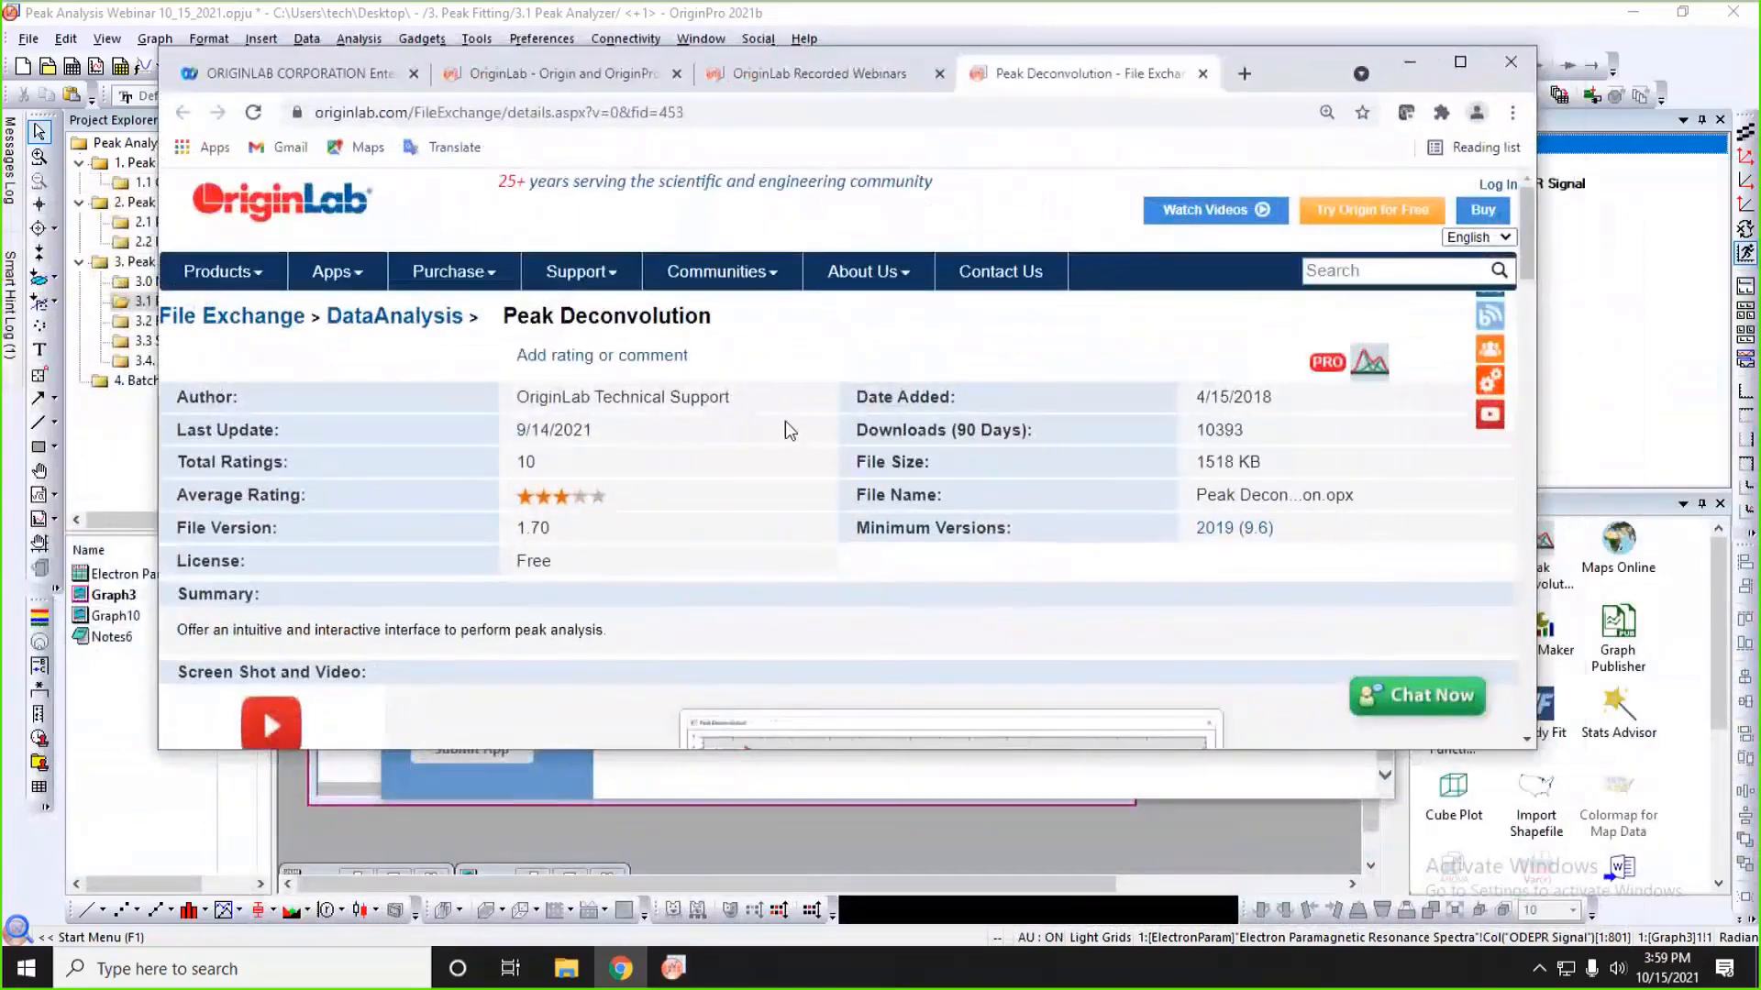
scroll(785, 421, down, 15)
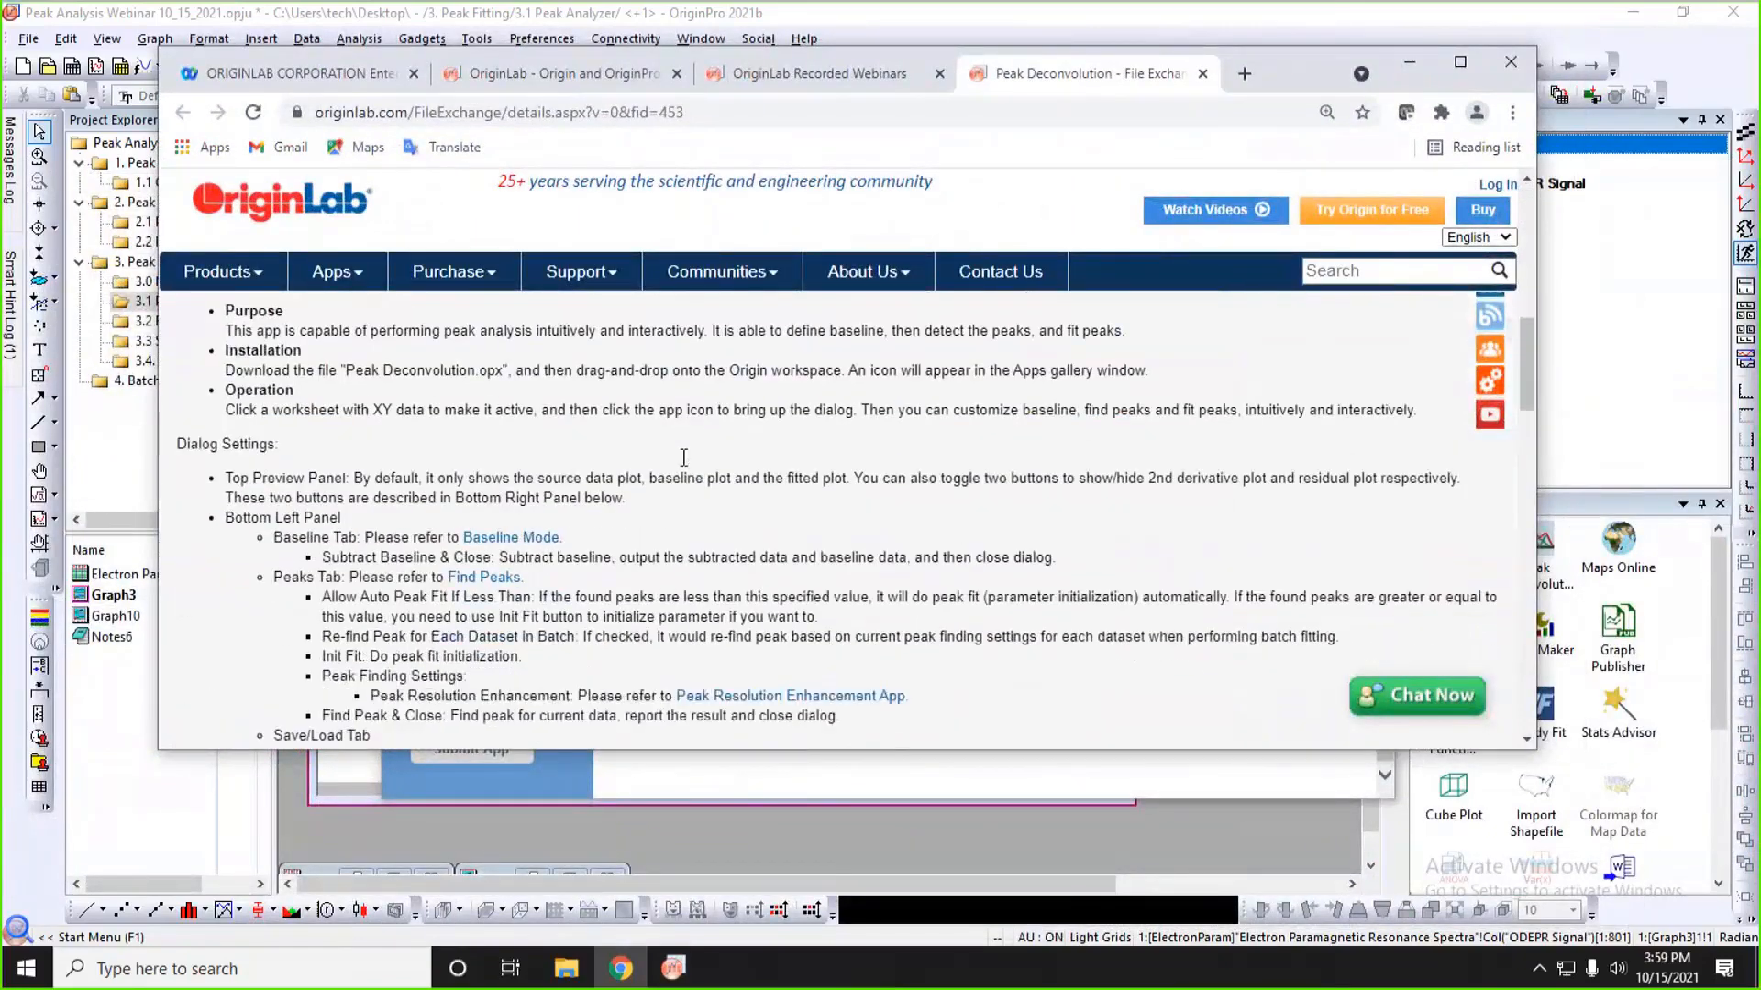
scroll(683, 459, down, 10)
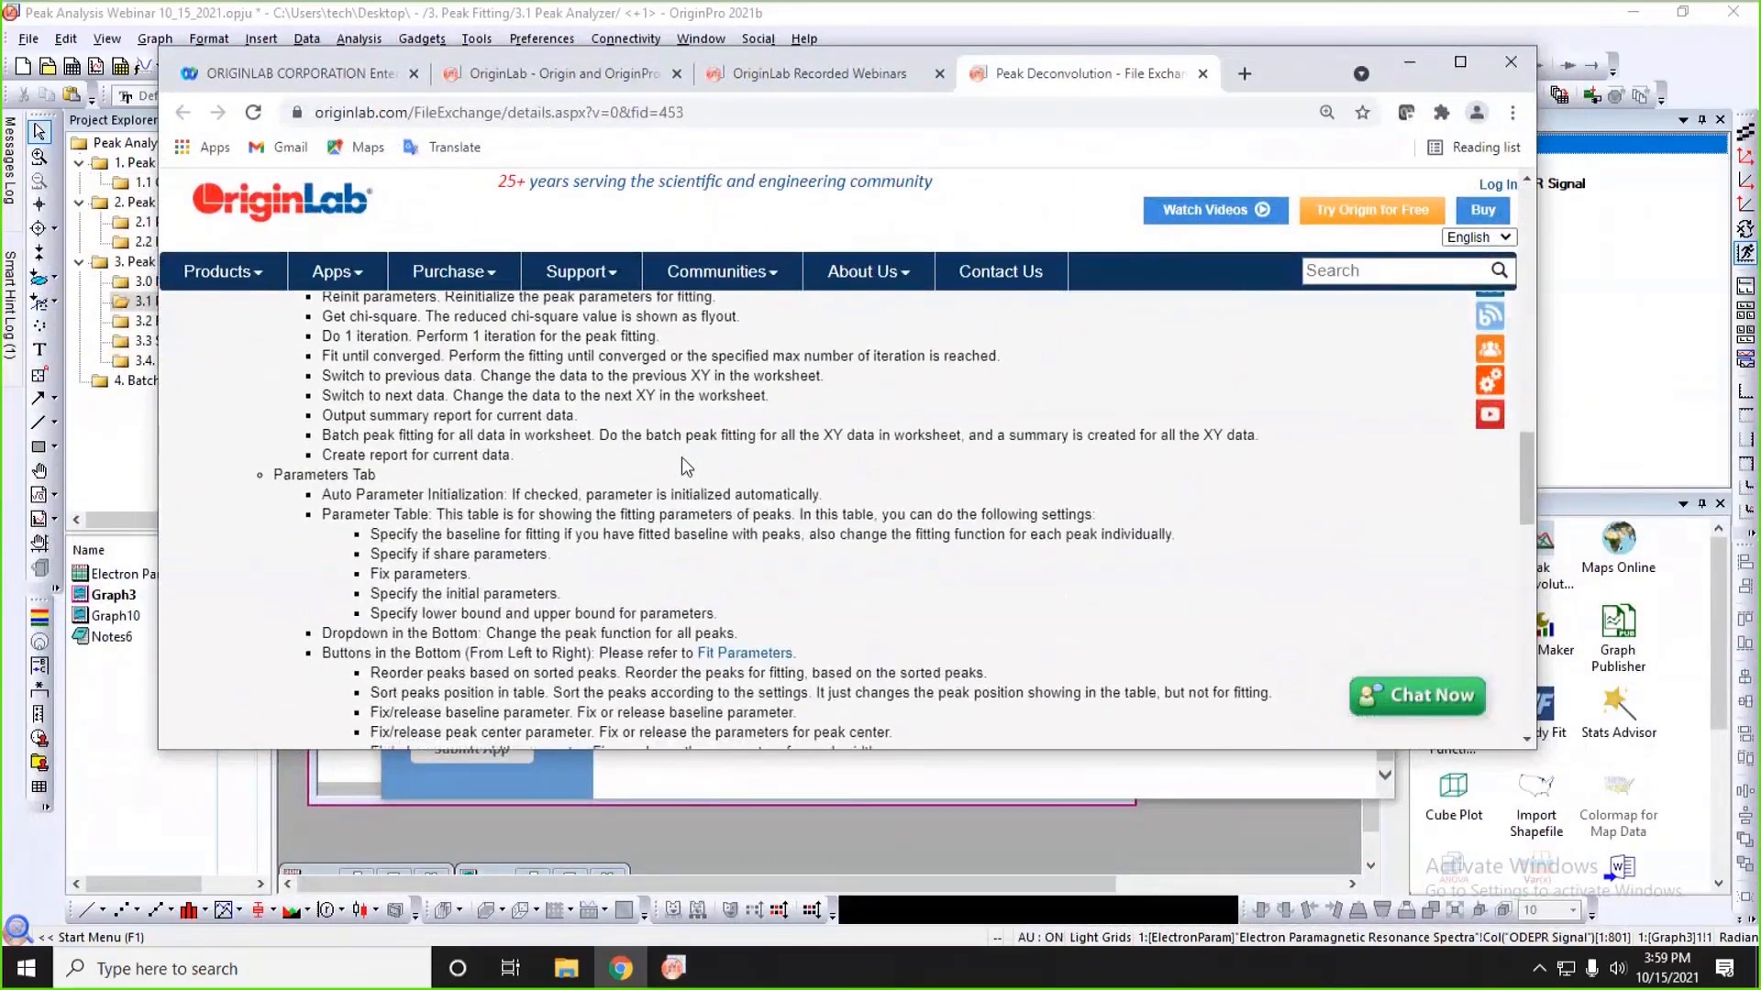
scroll(676, 483, down, 4)
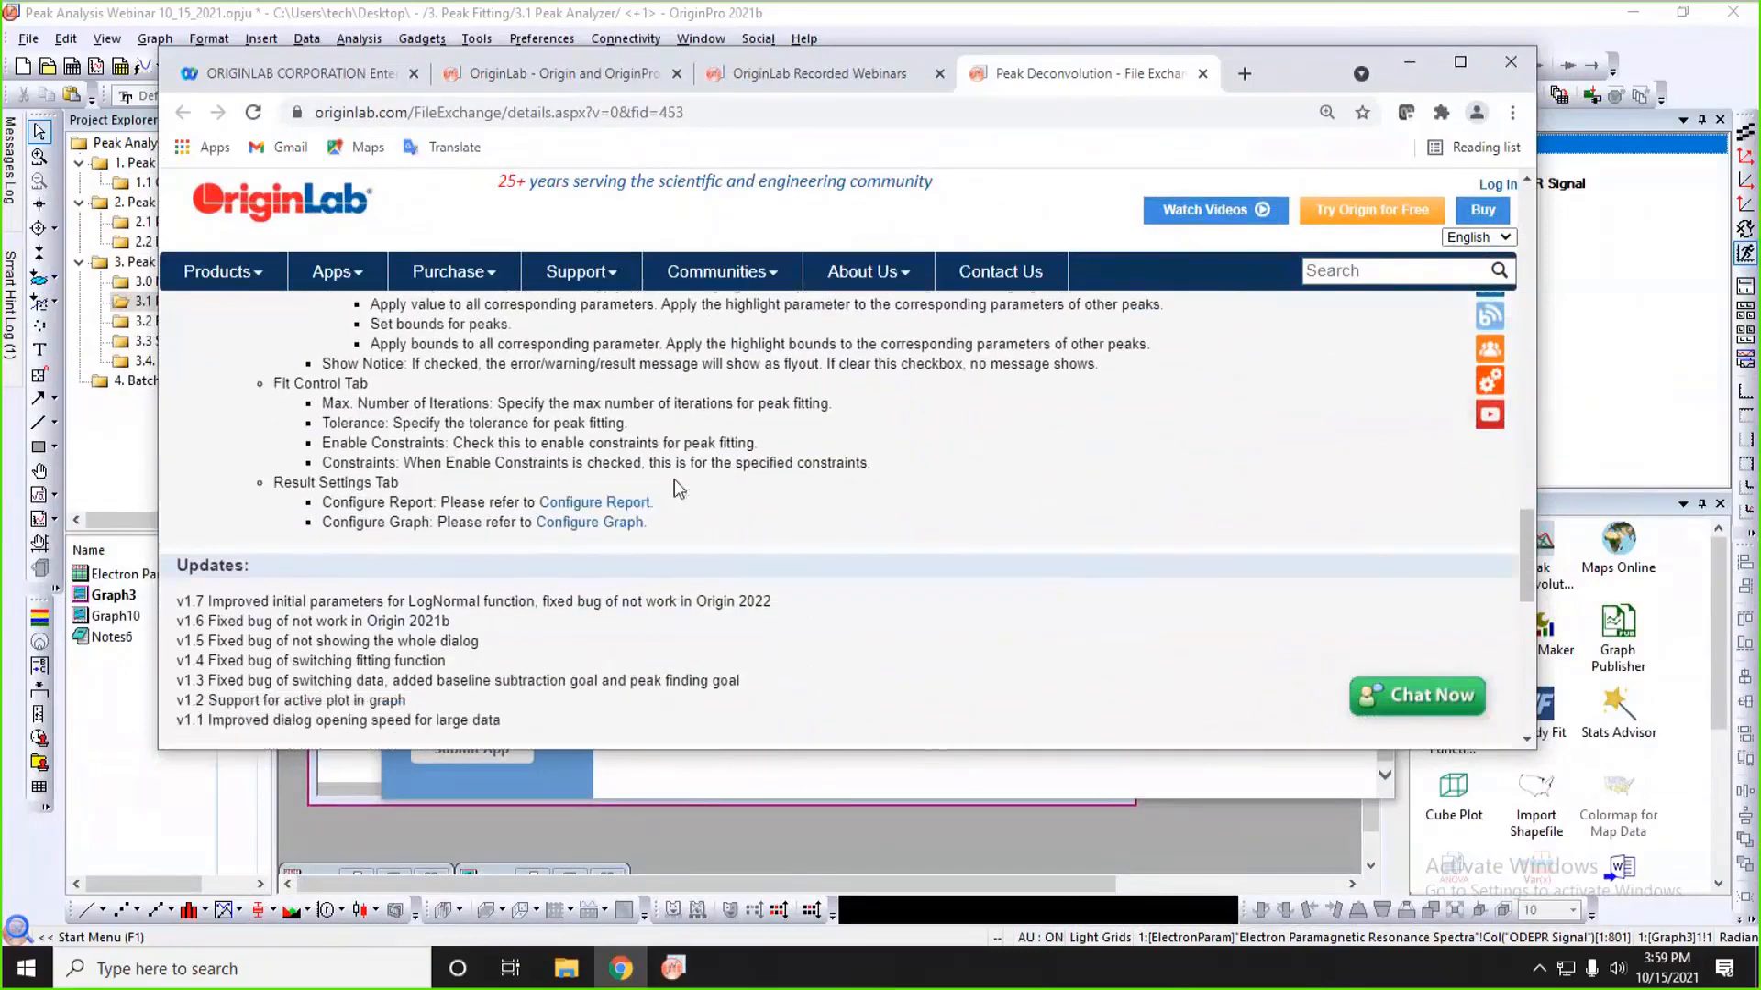
scroll(676, 488, up, 5)
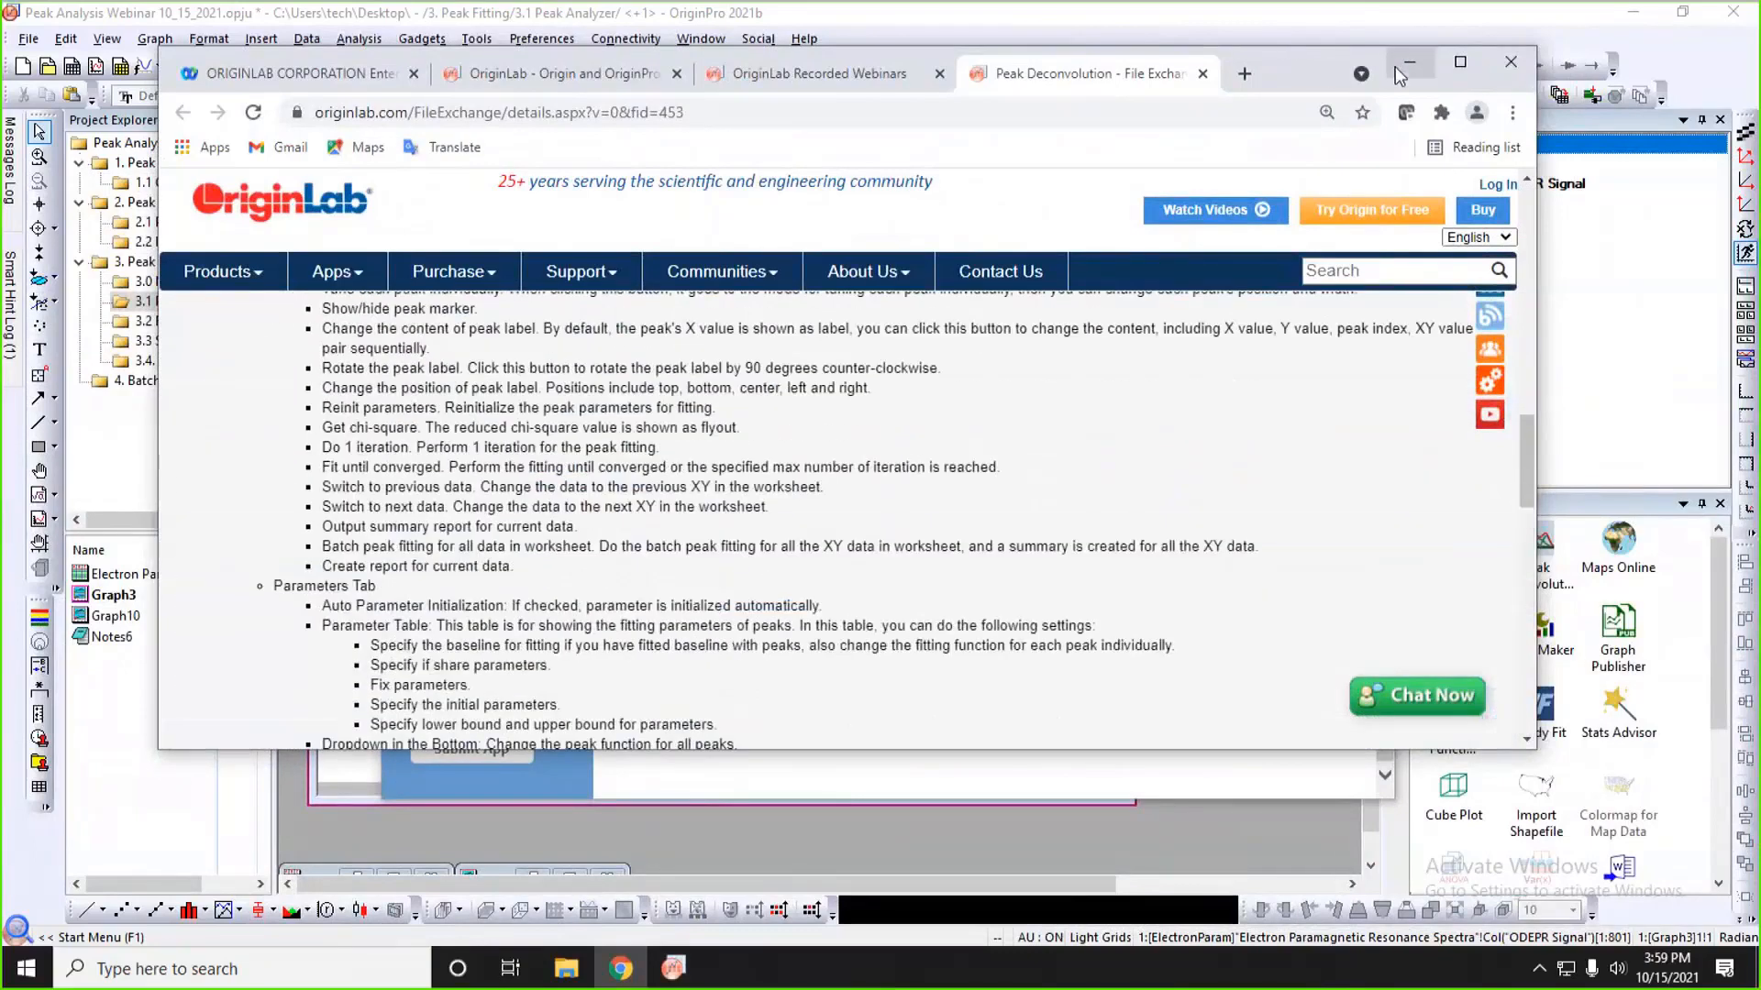
click(1401, 71)
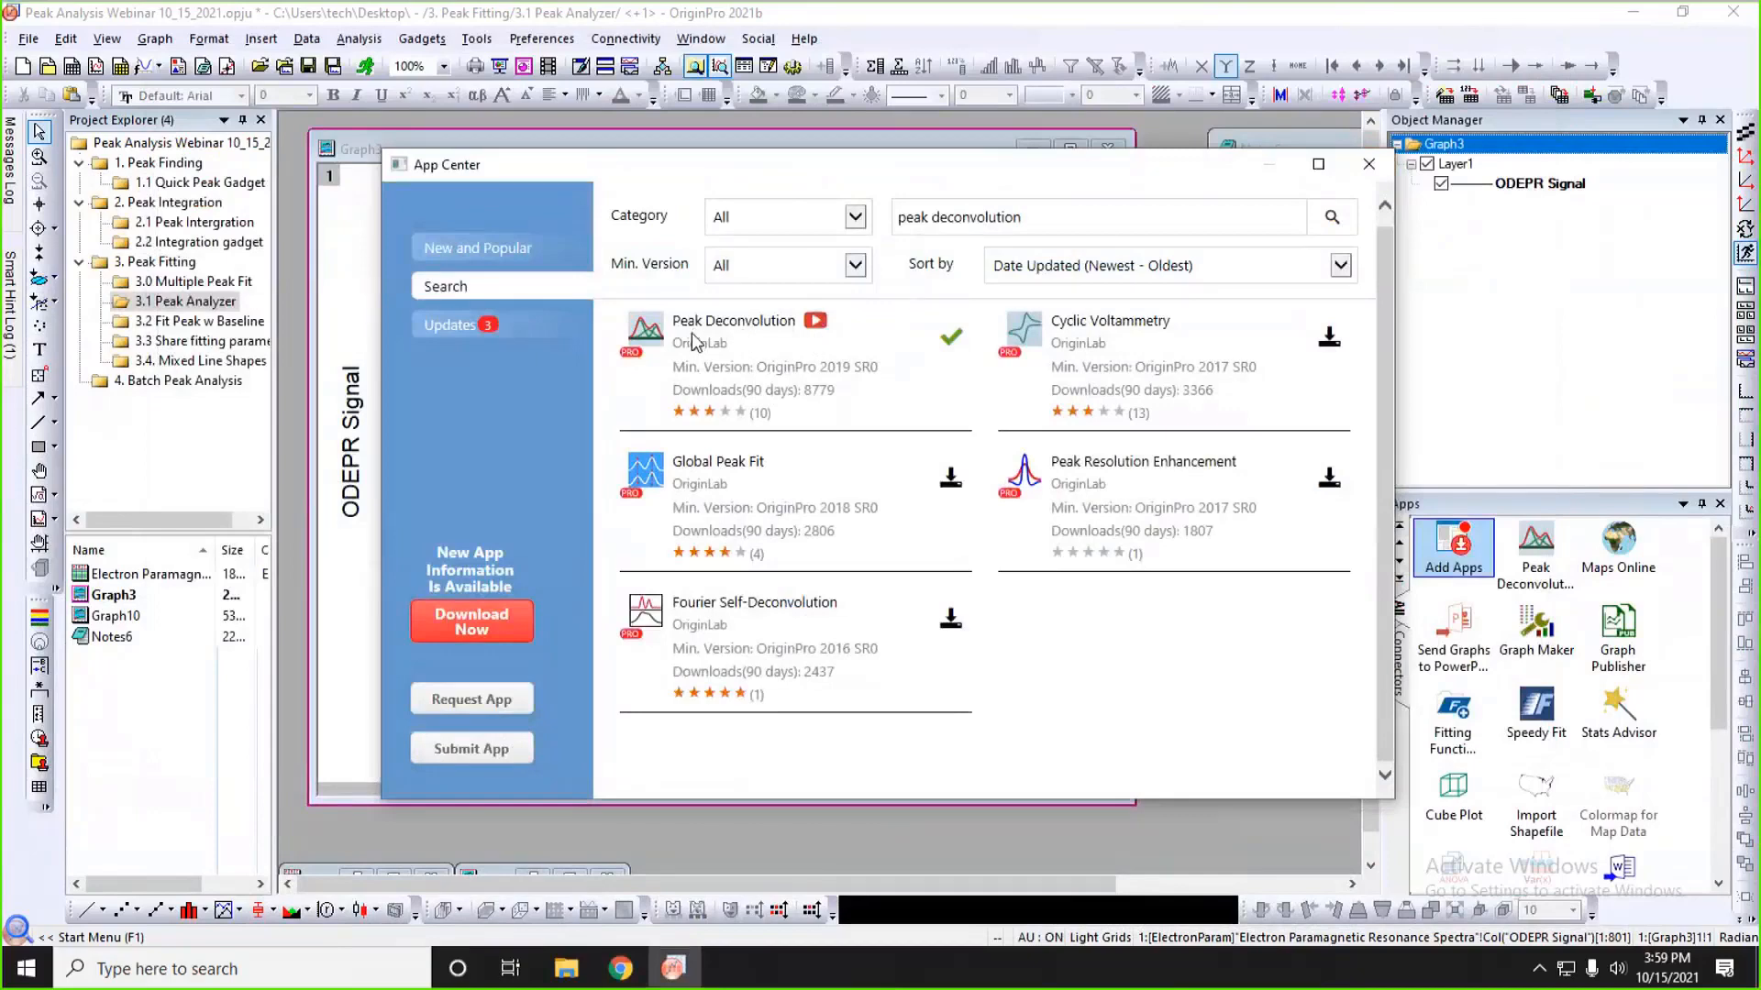
click(1368, 164)
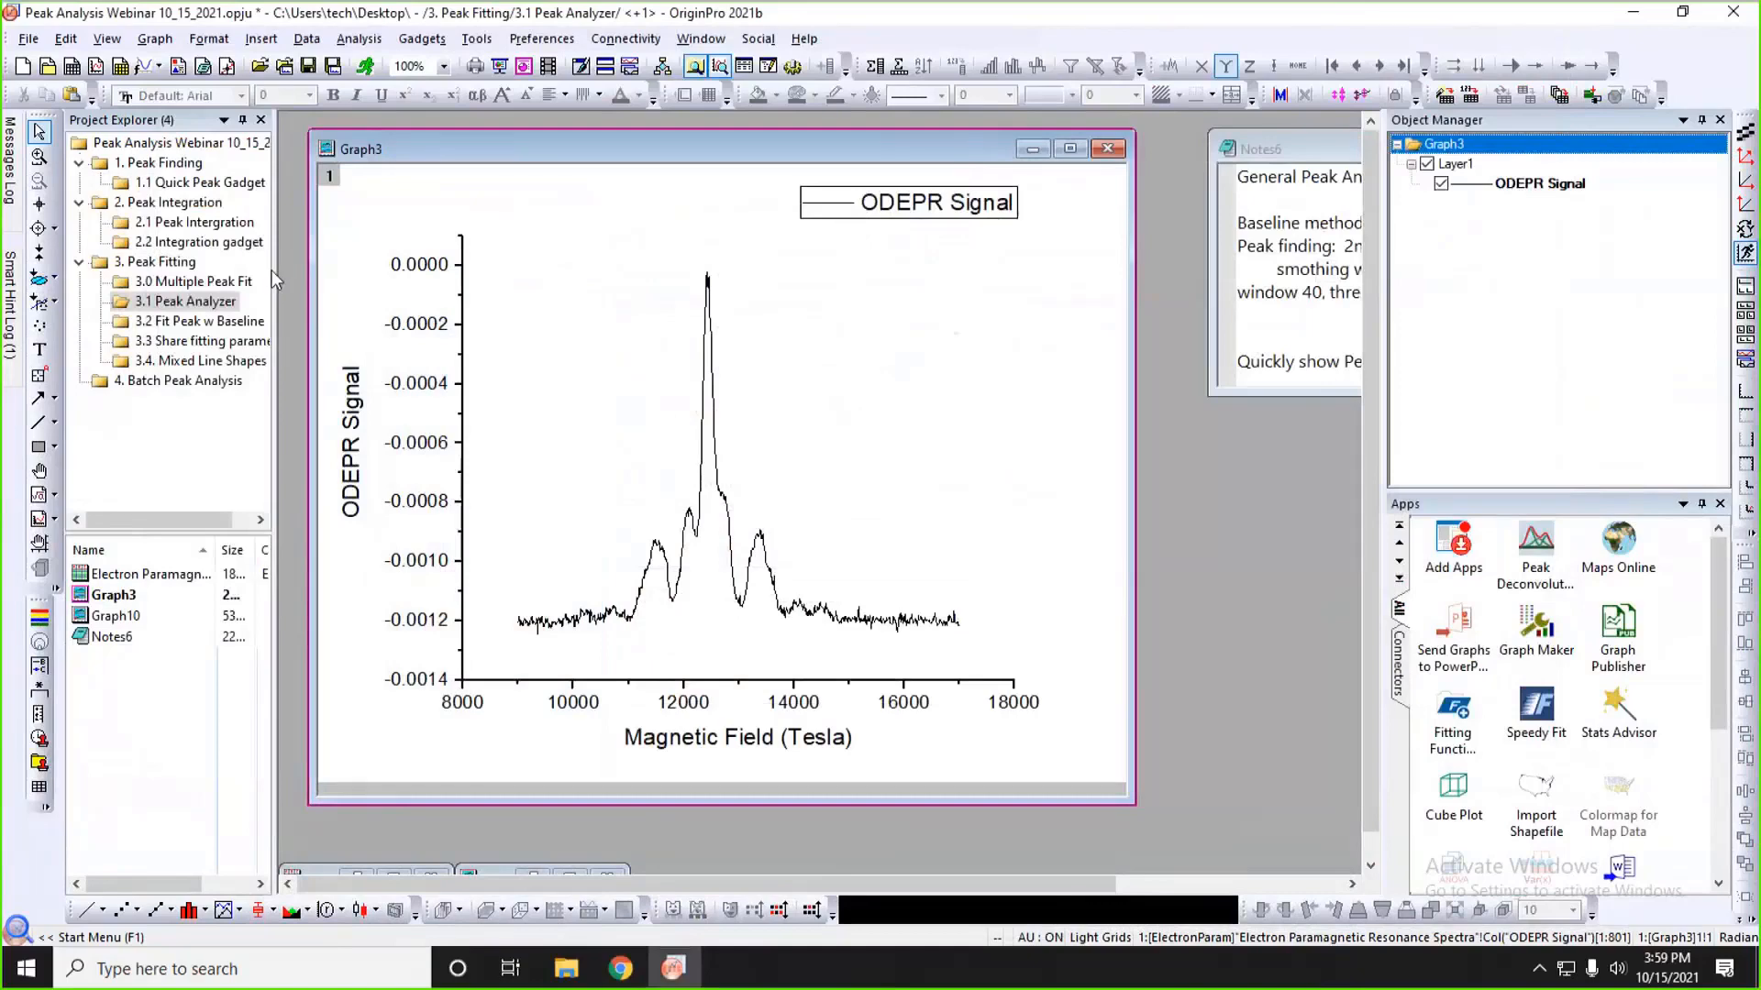
- Narrow the Project Explorer, launch the Peak Deconvolution app on Graph3, and enlarge and reposition its dialog
drag(273, 272, 181, 272)
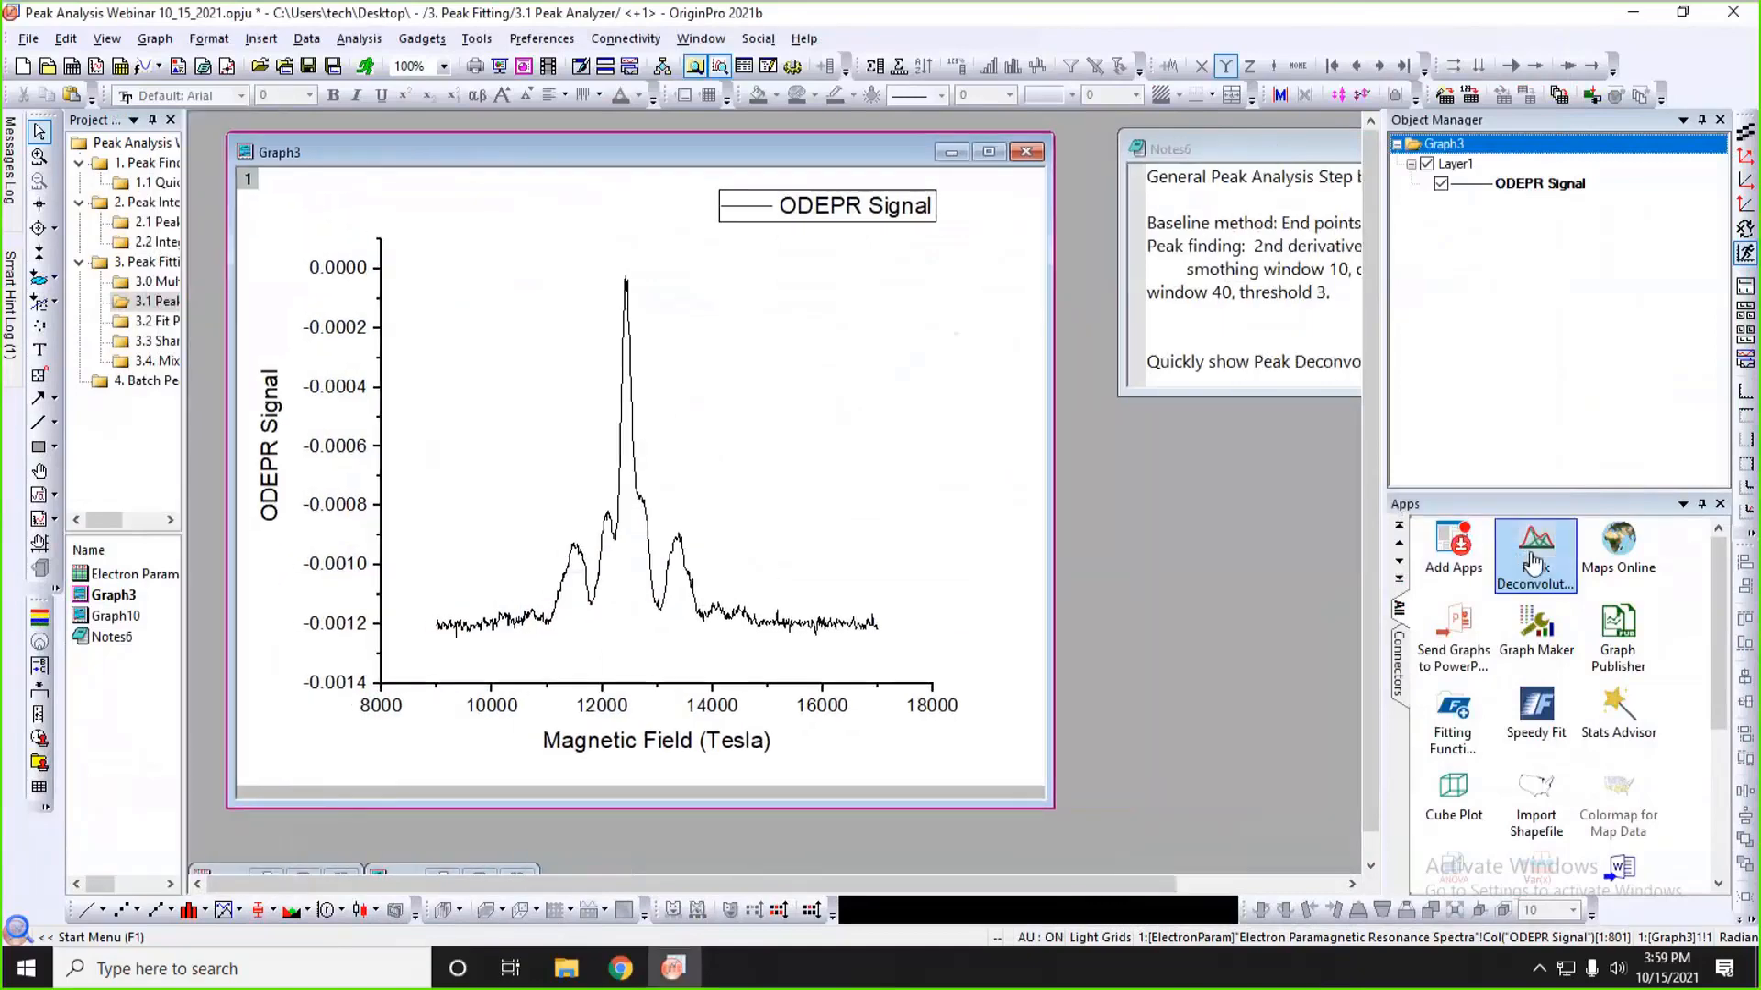
click(1532, 555)
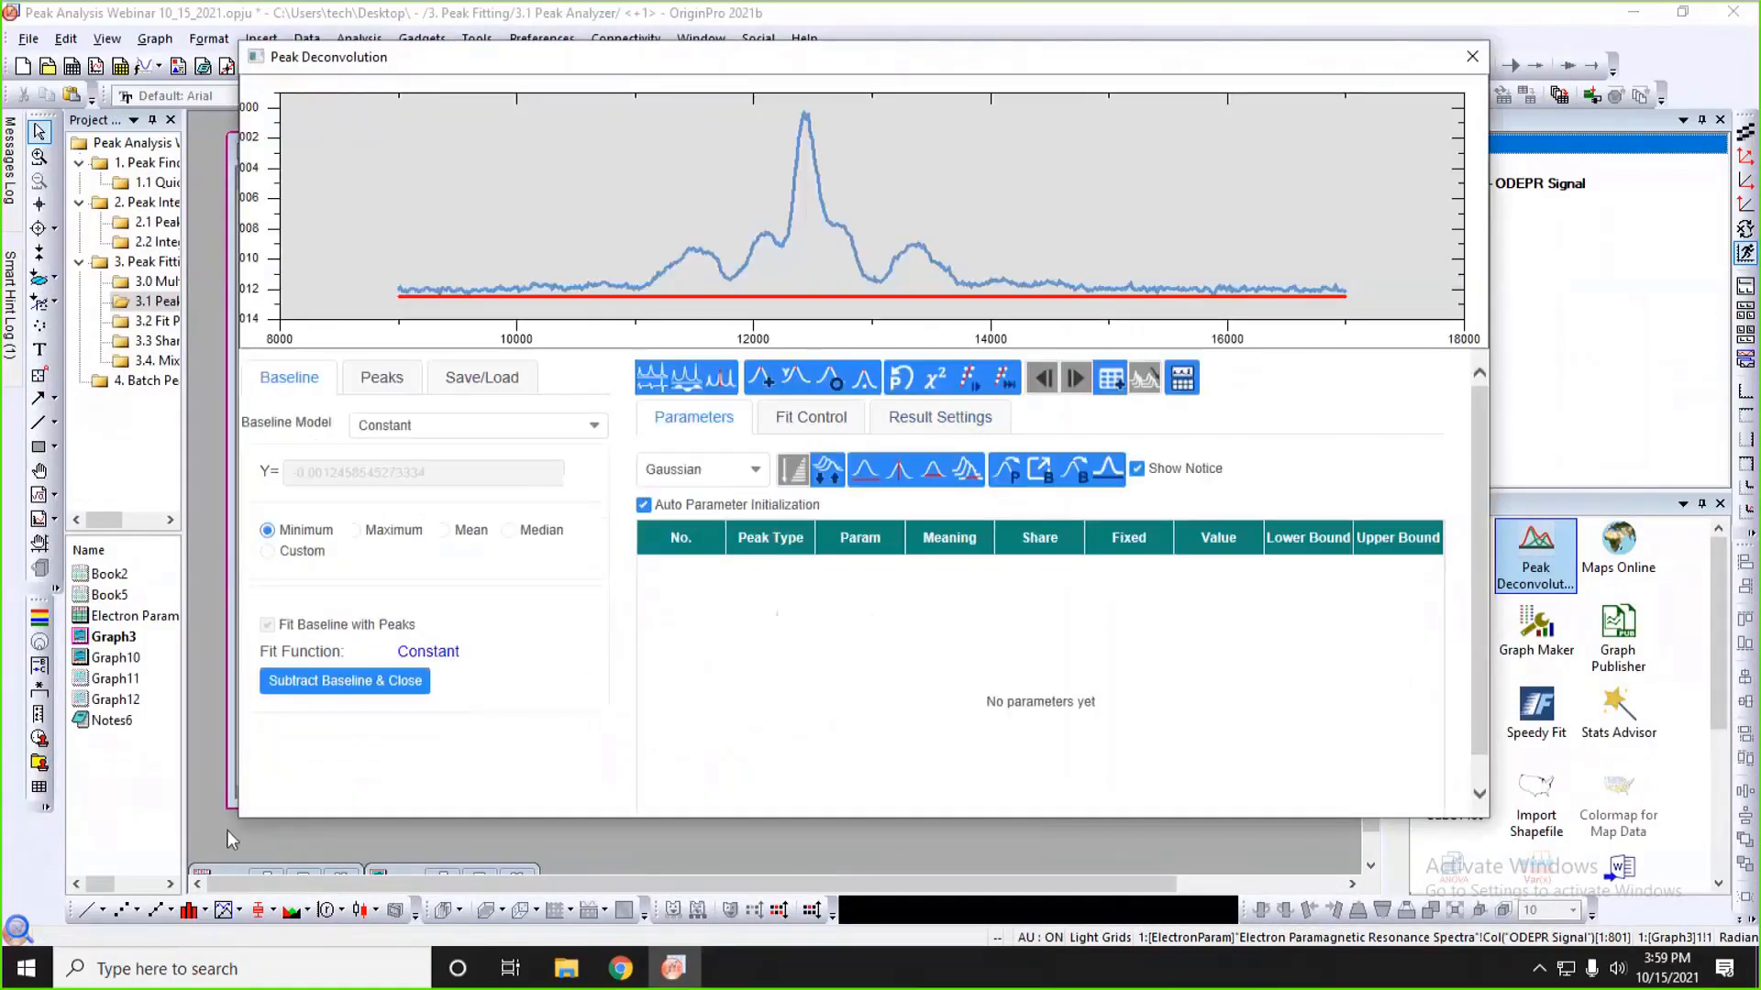
drag(241, 819, 172, 859)
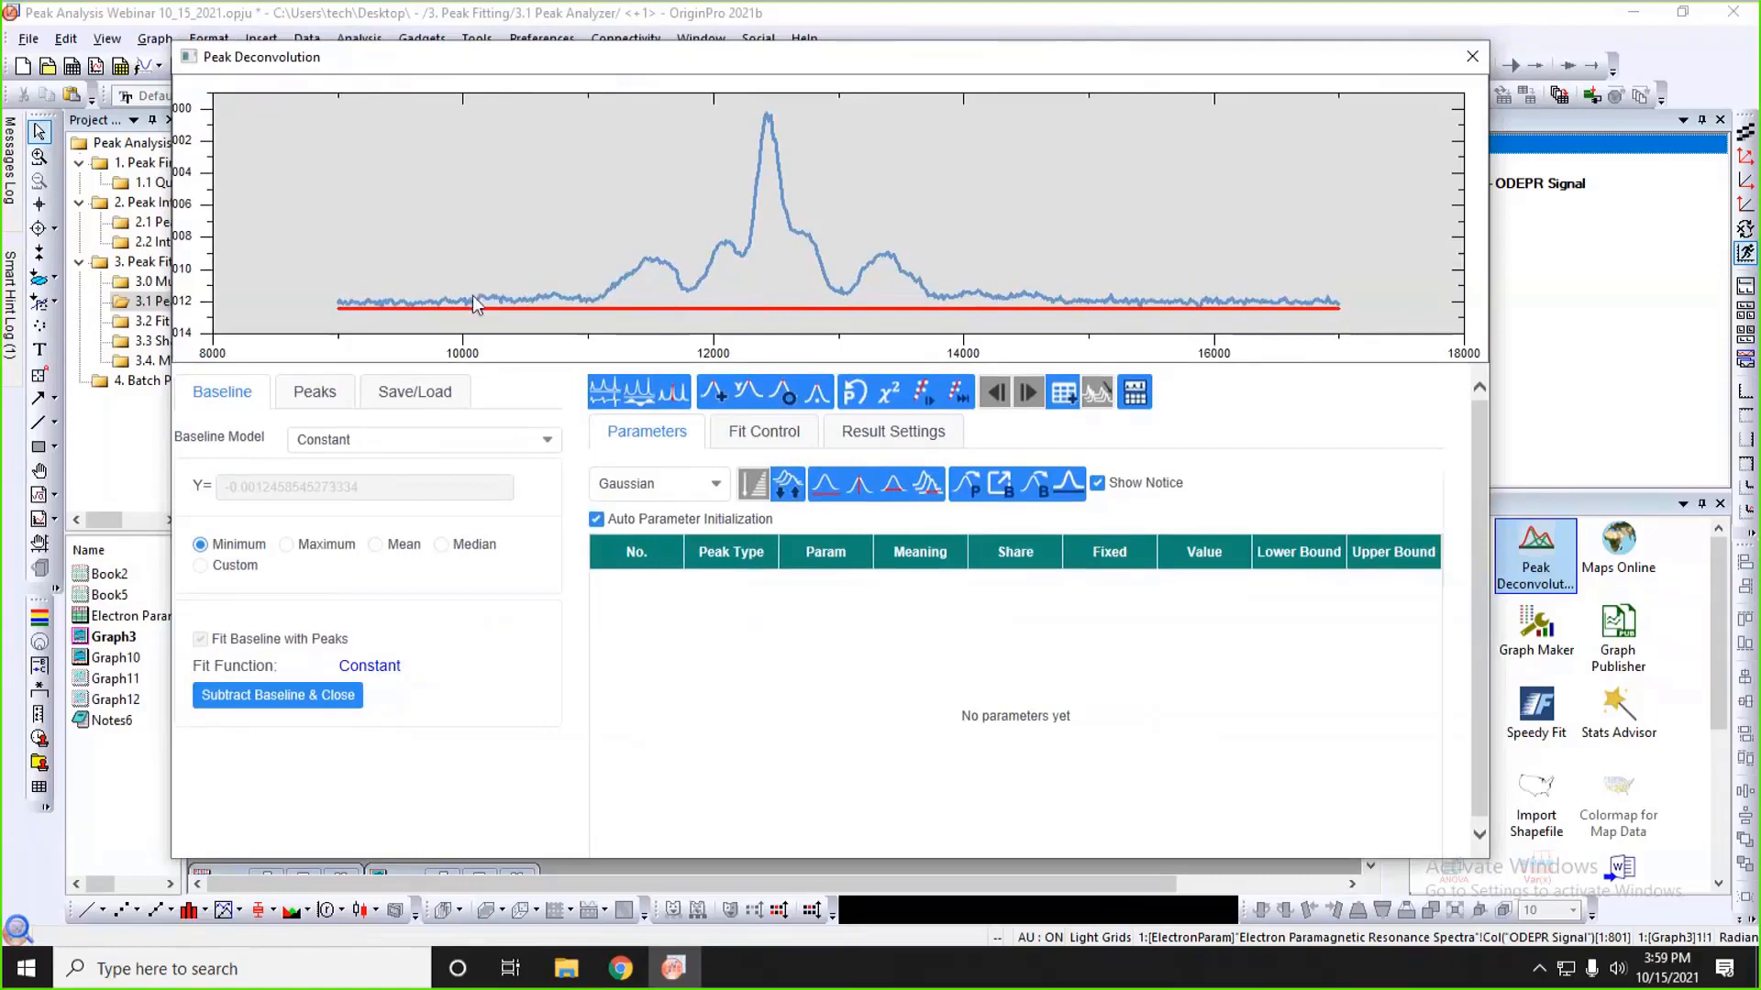
drag(614, 57, 615, 42)
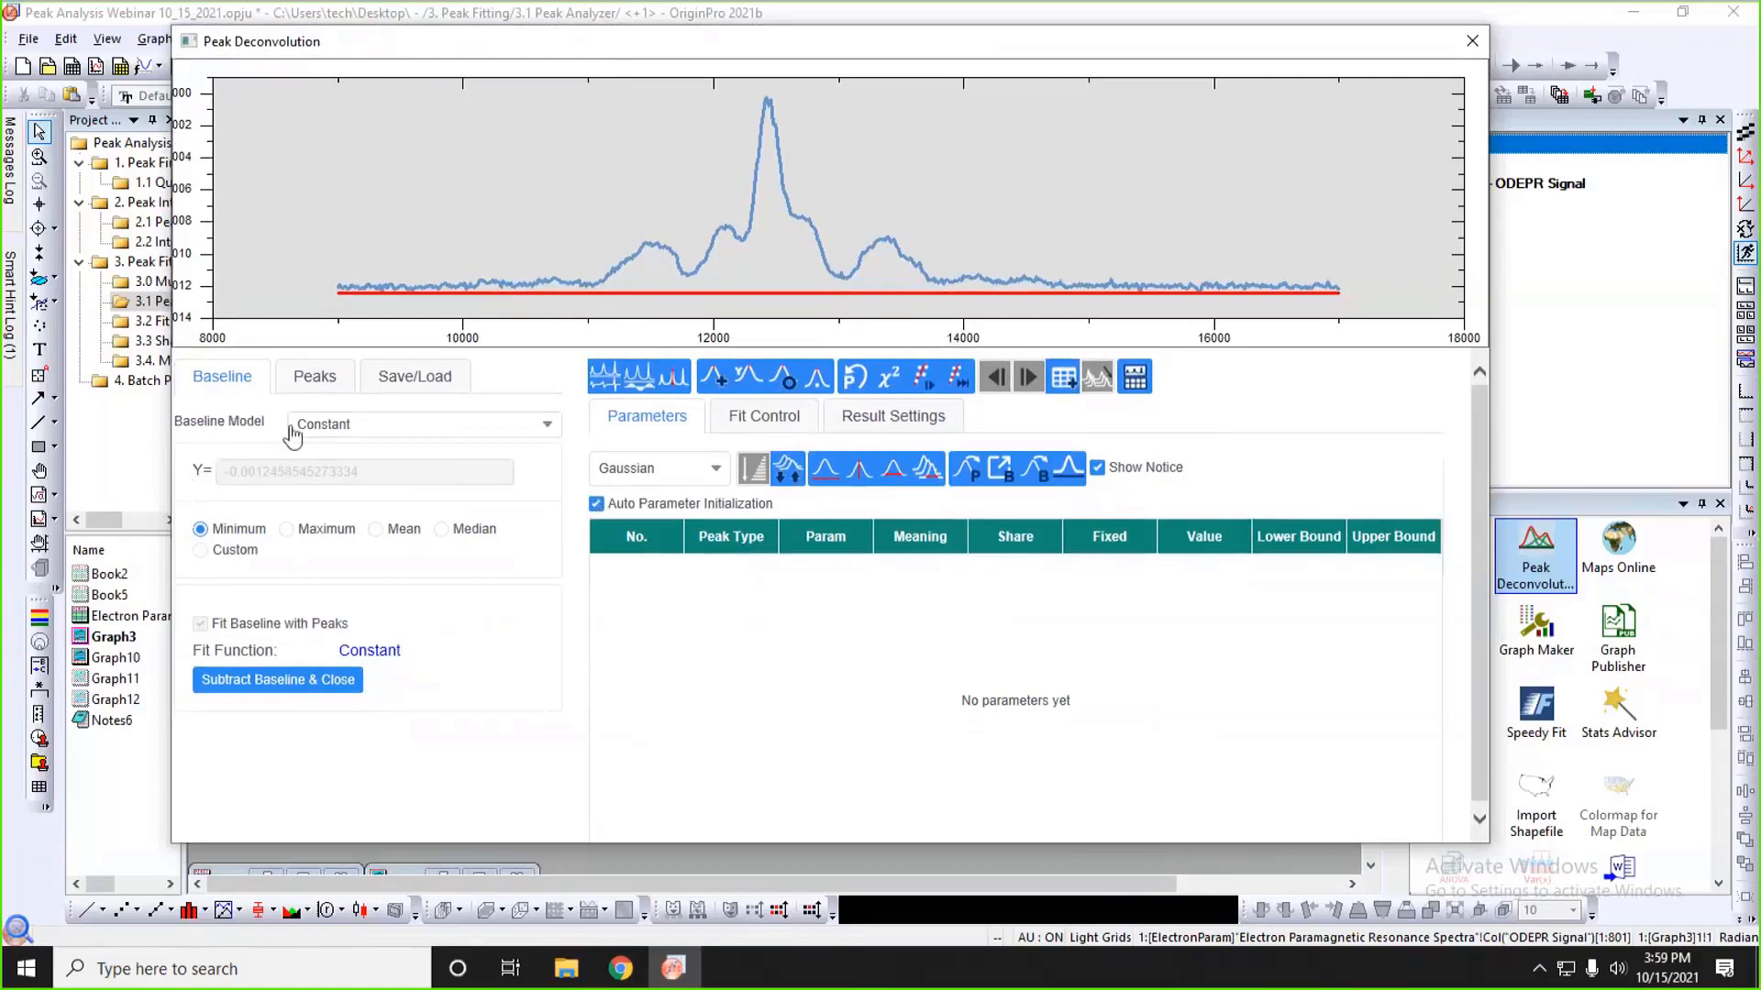
- Set the baseline model to Straight Line and subtract the baseline, closing the dialog
click(546, 429)
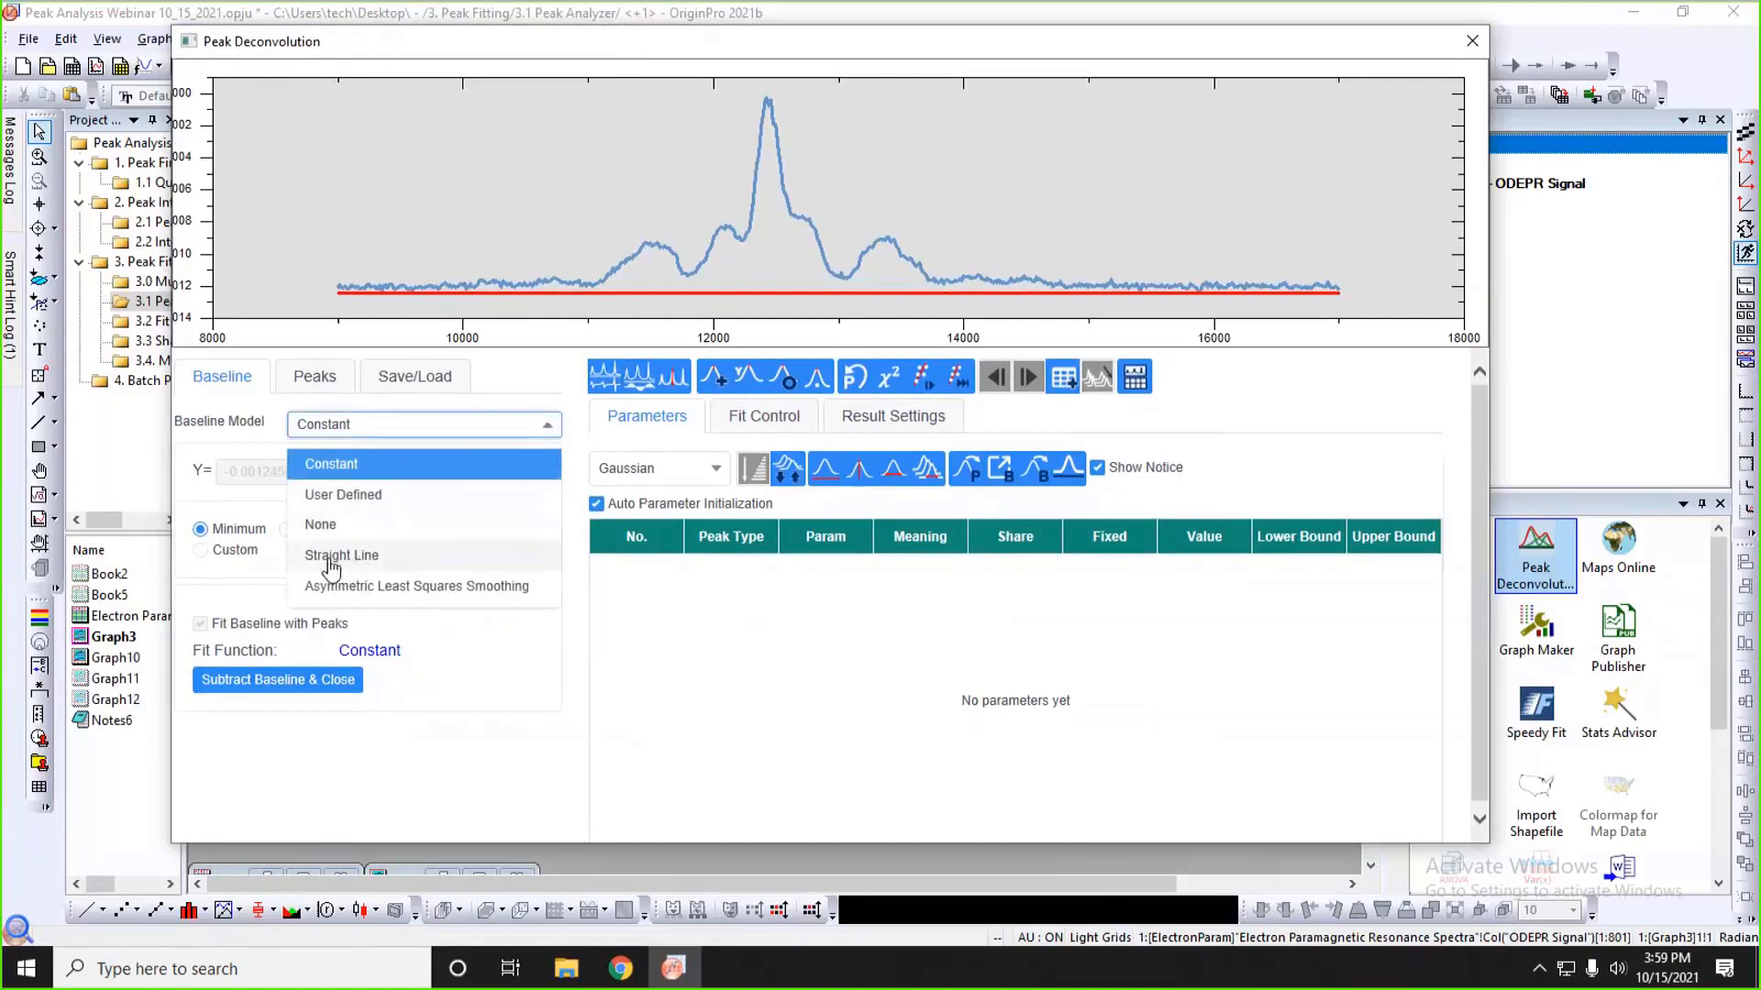
click(332, 557)
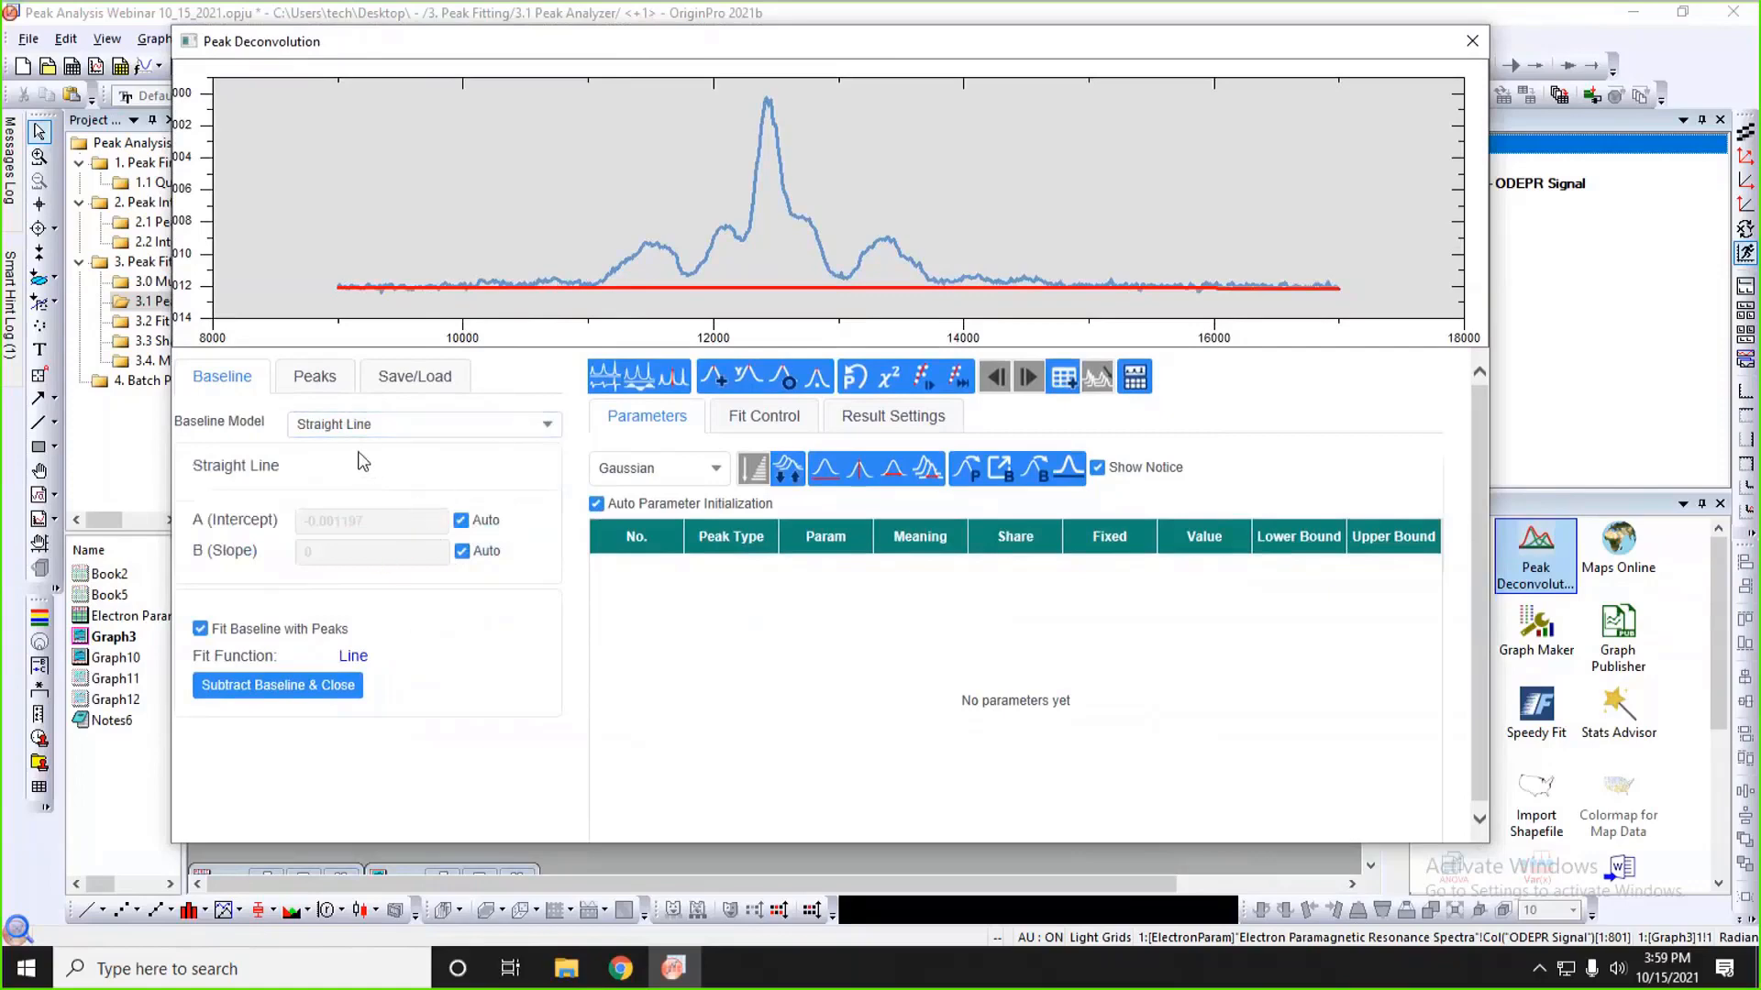
click(284, 688)
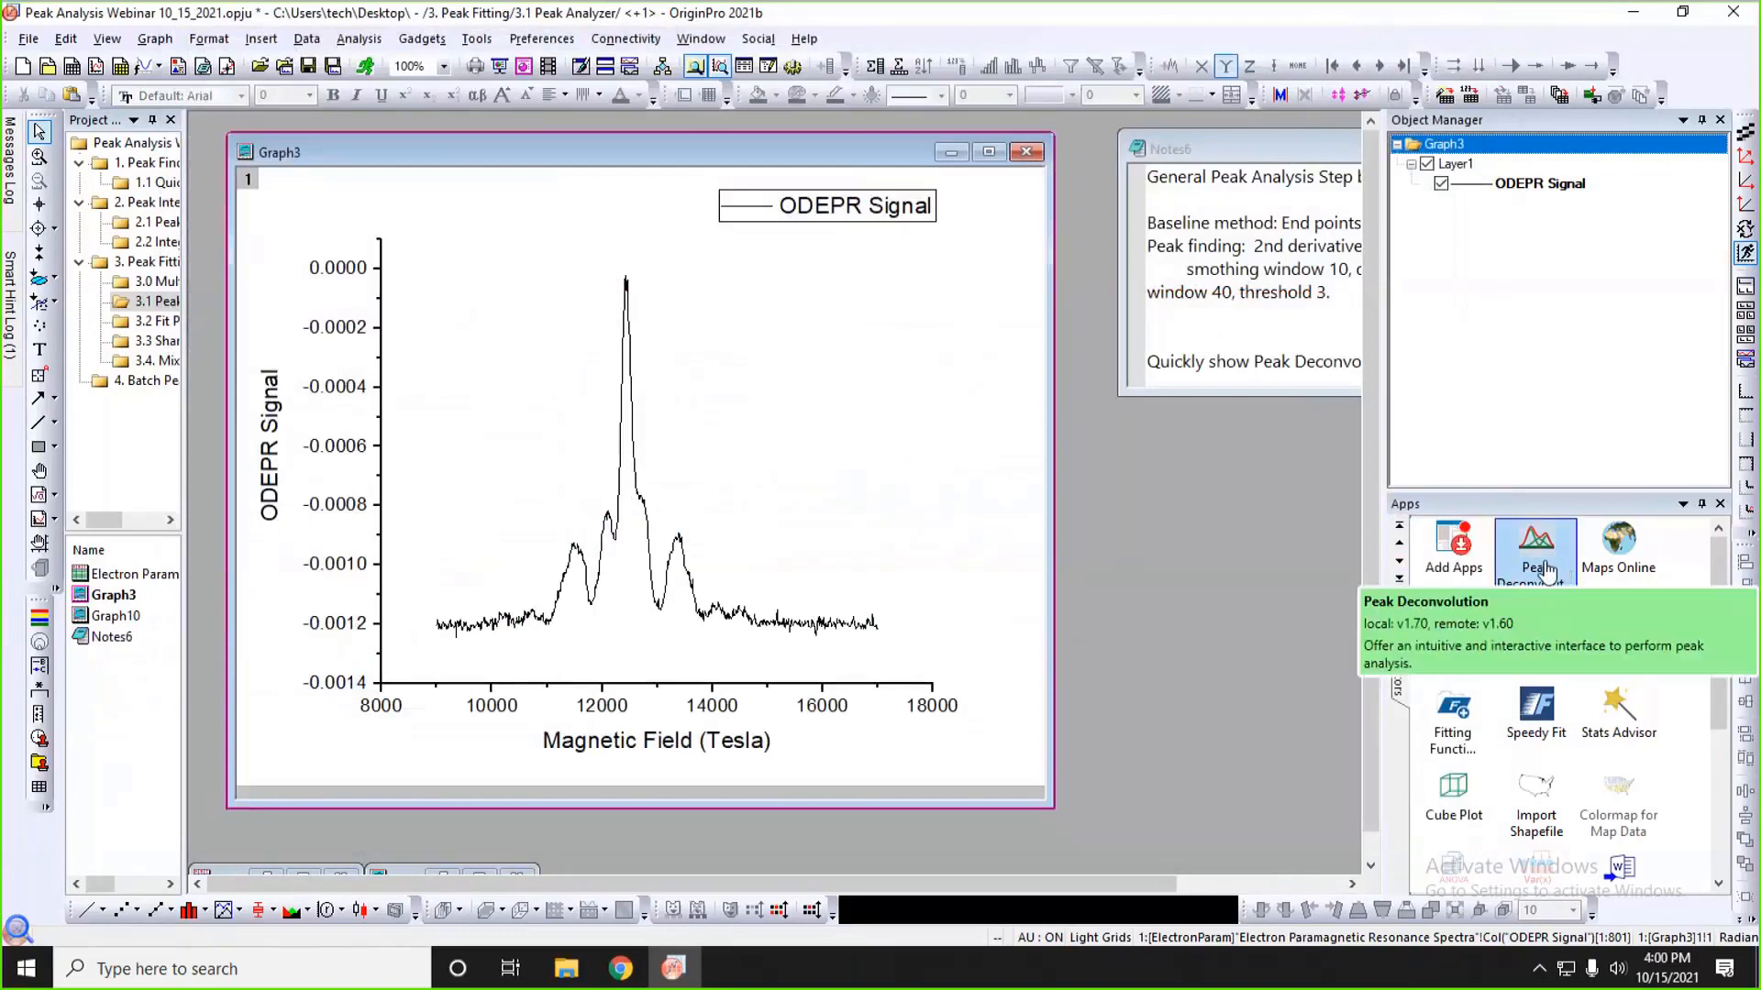
- Reopen the Peak Deconvolution app on Graph3 and set the baseline model to Straight Line
click(1542, 566)
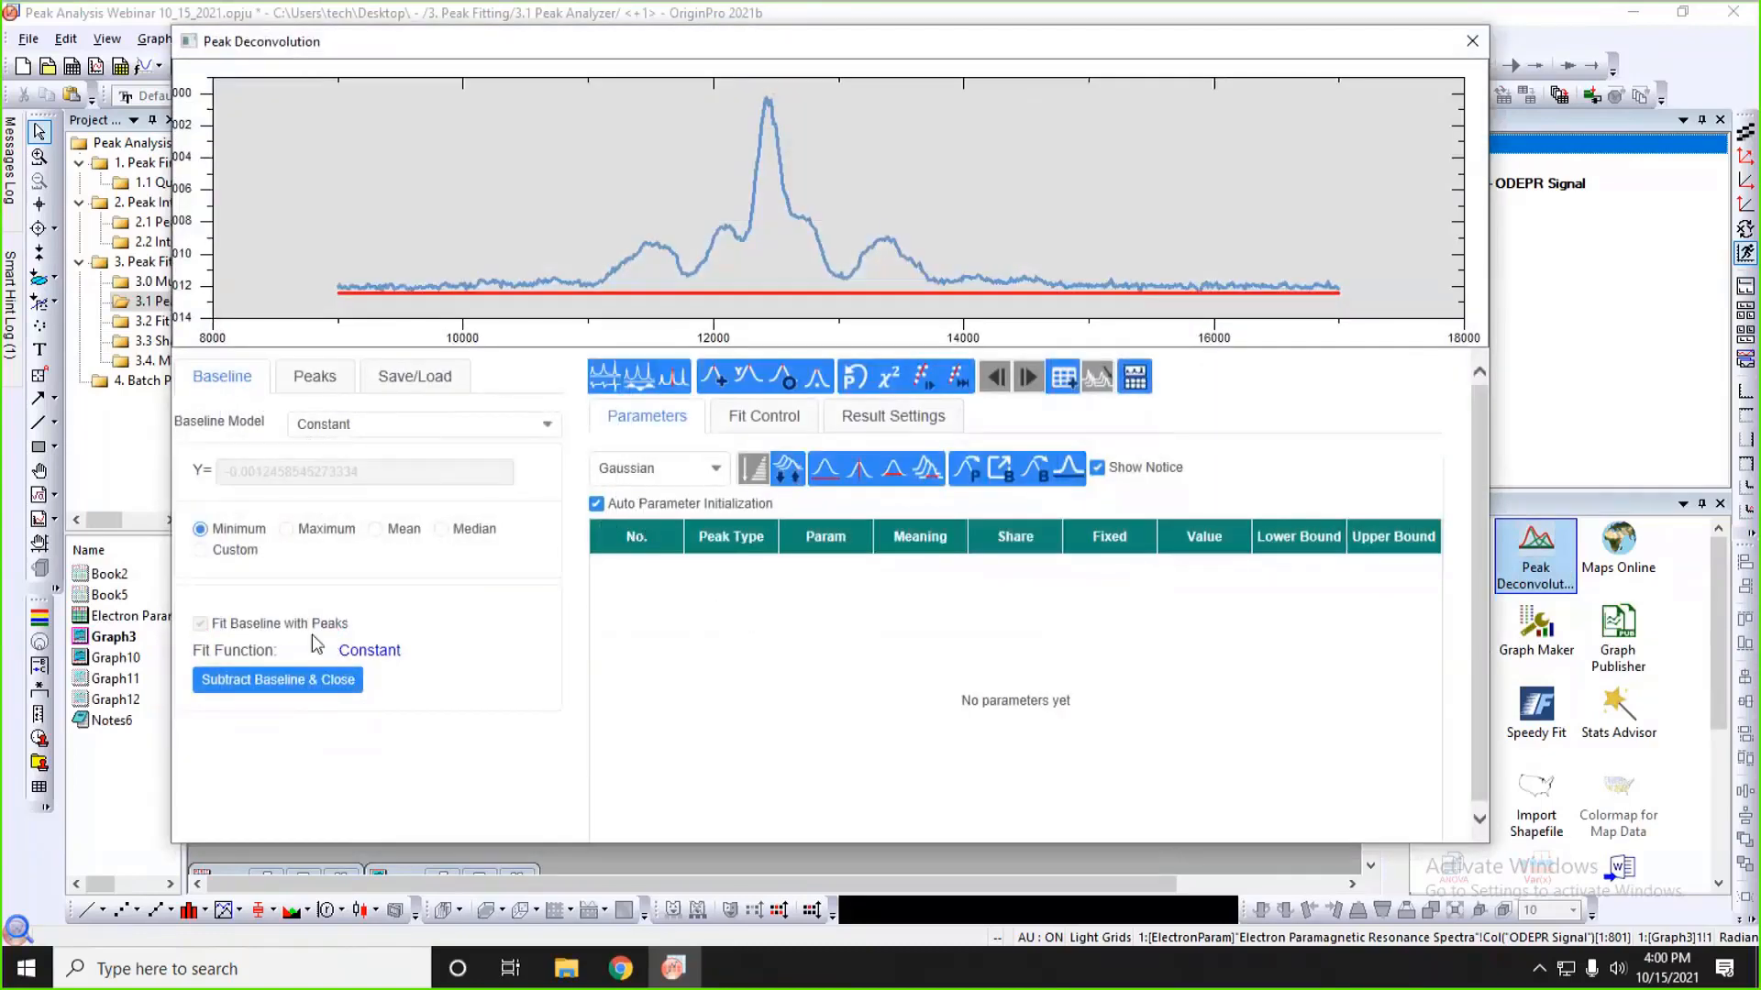
click(356, 439)
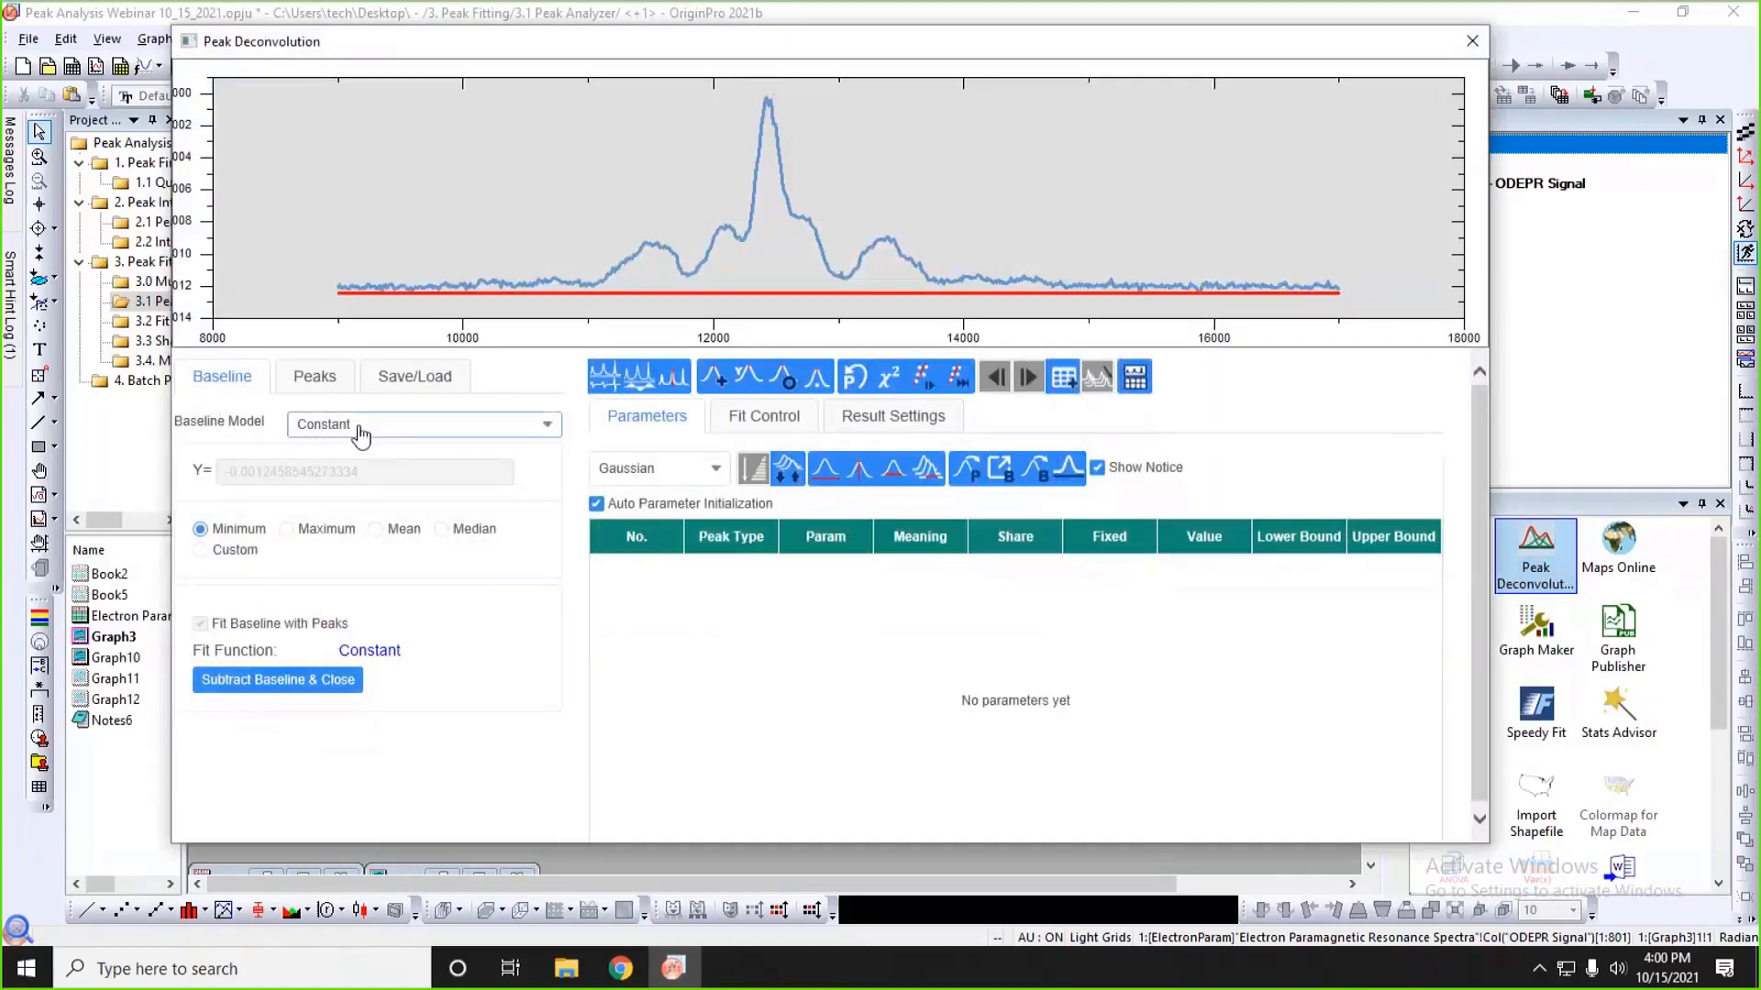
click(346, 556)
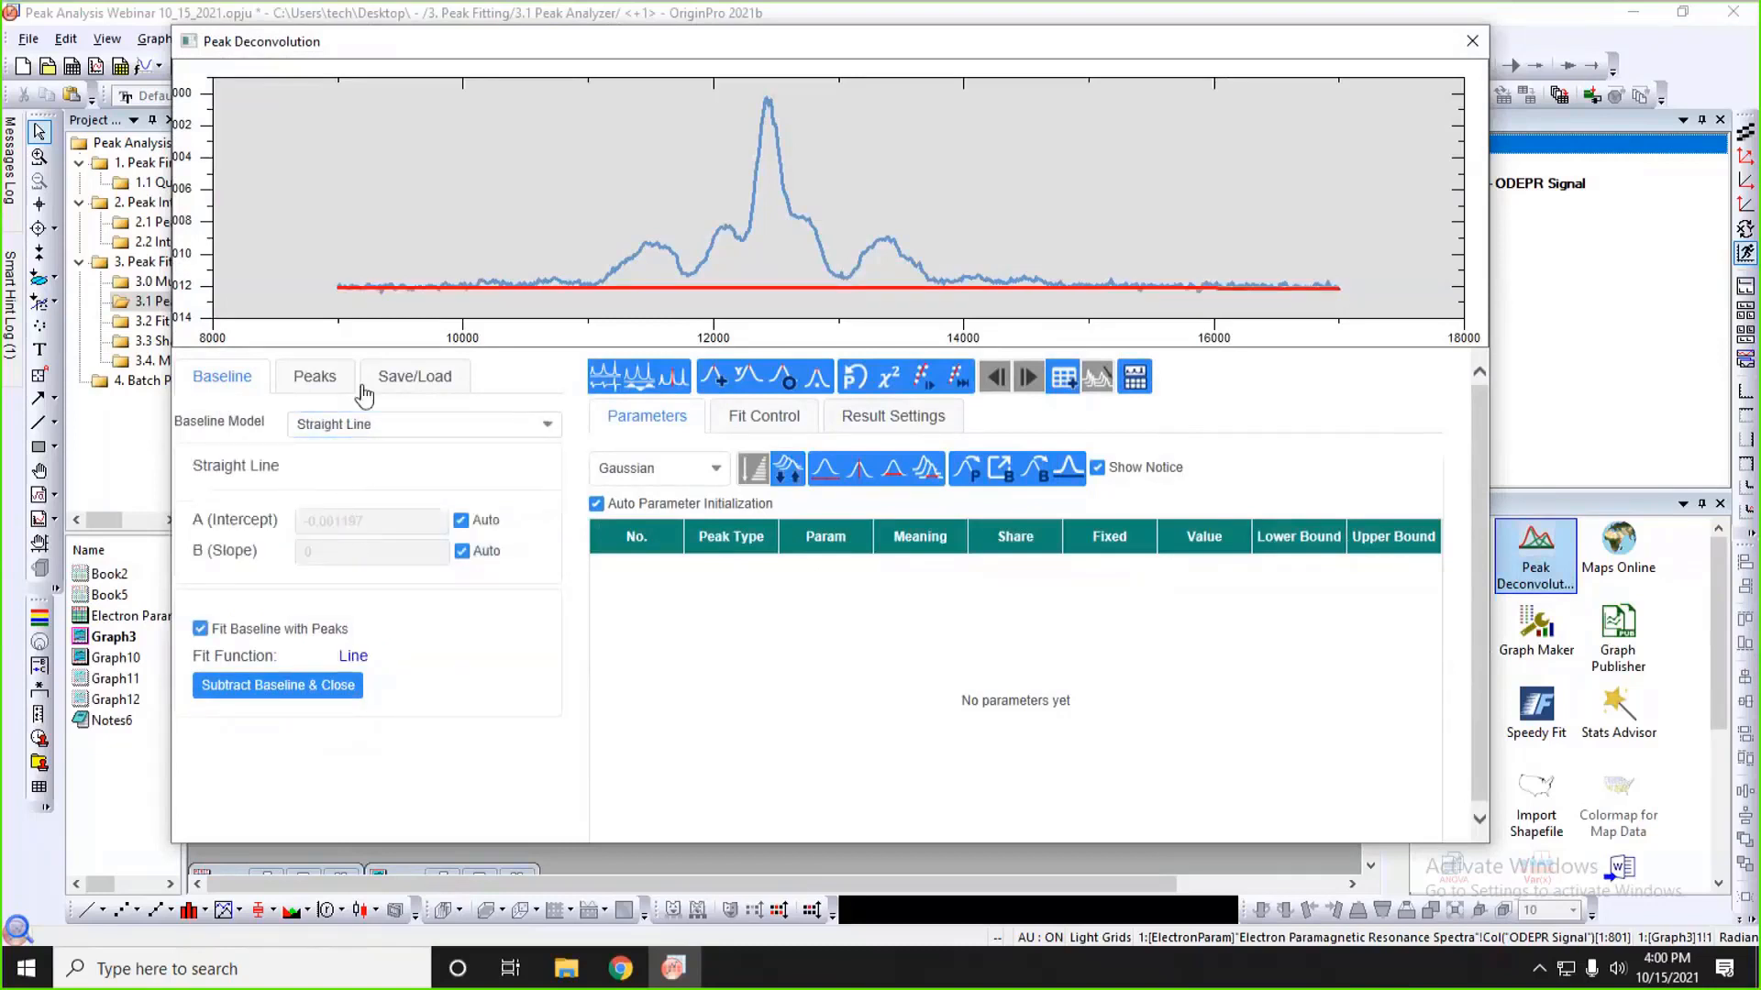
- Examine the peak finding settings for smoothing, method and filtering, and leave them without making changes
click(306, 387)
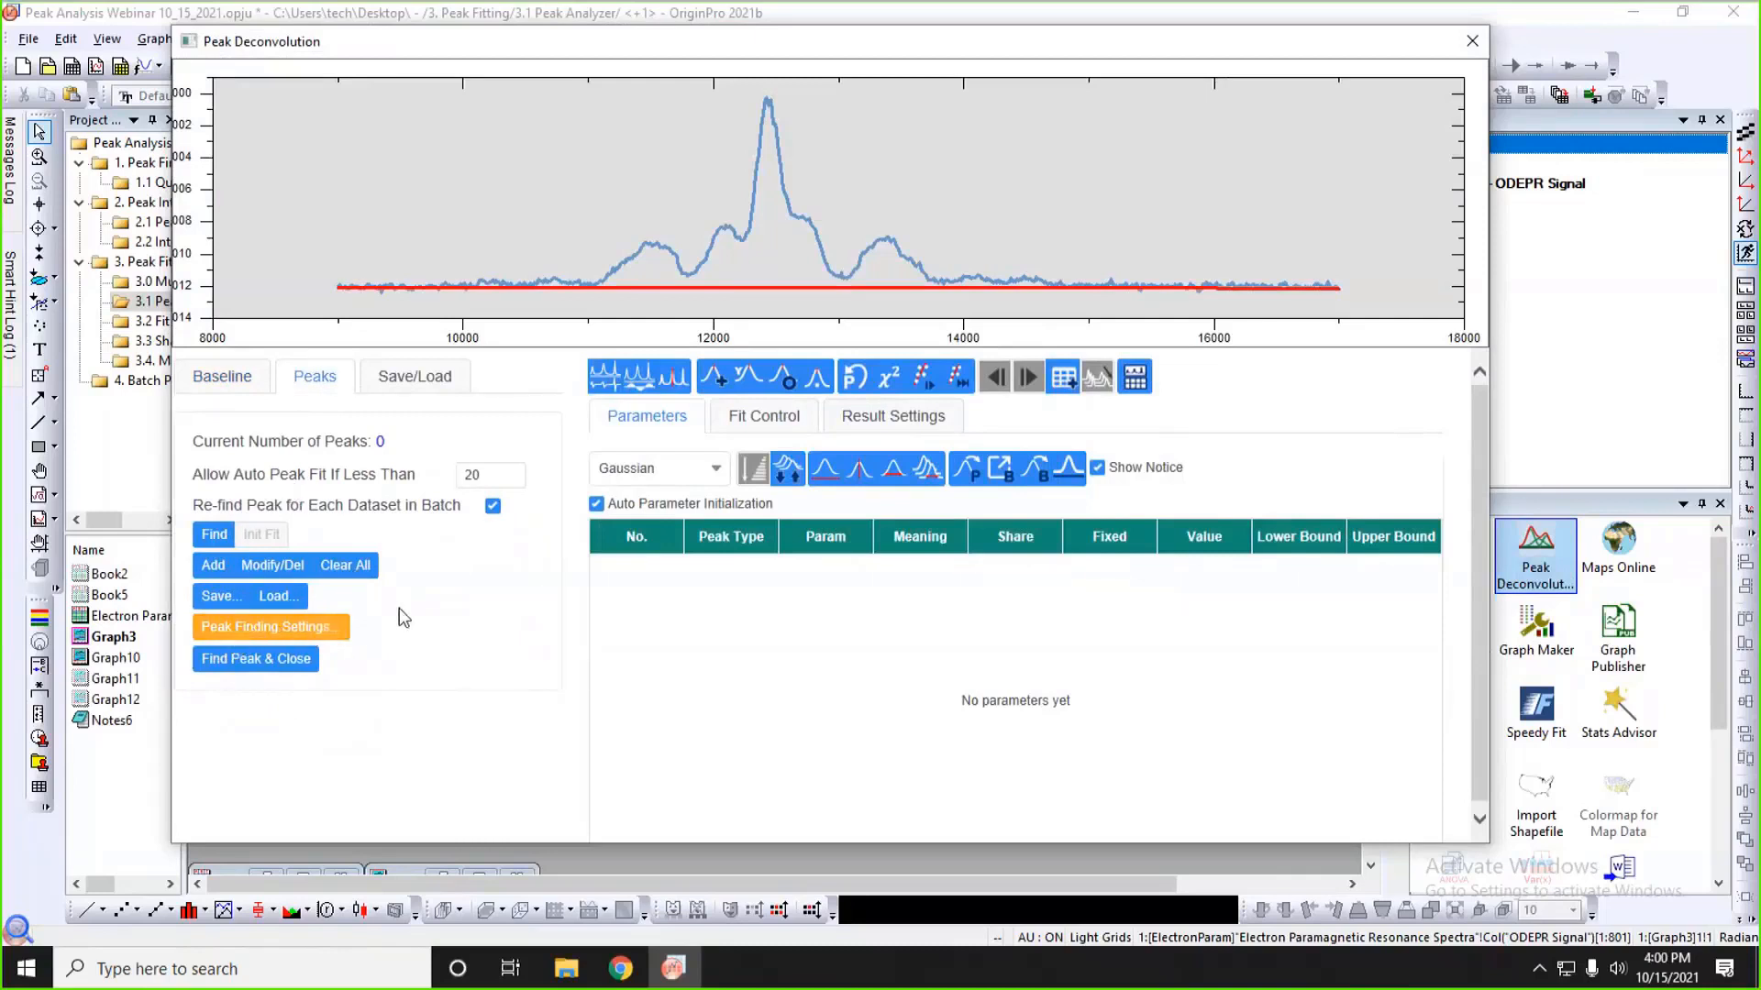
click(315, 632)
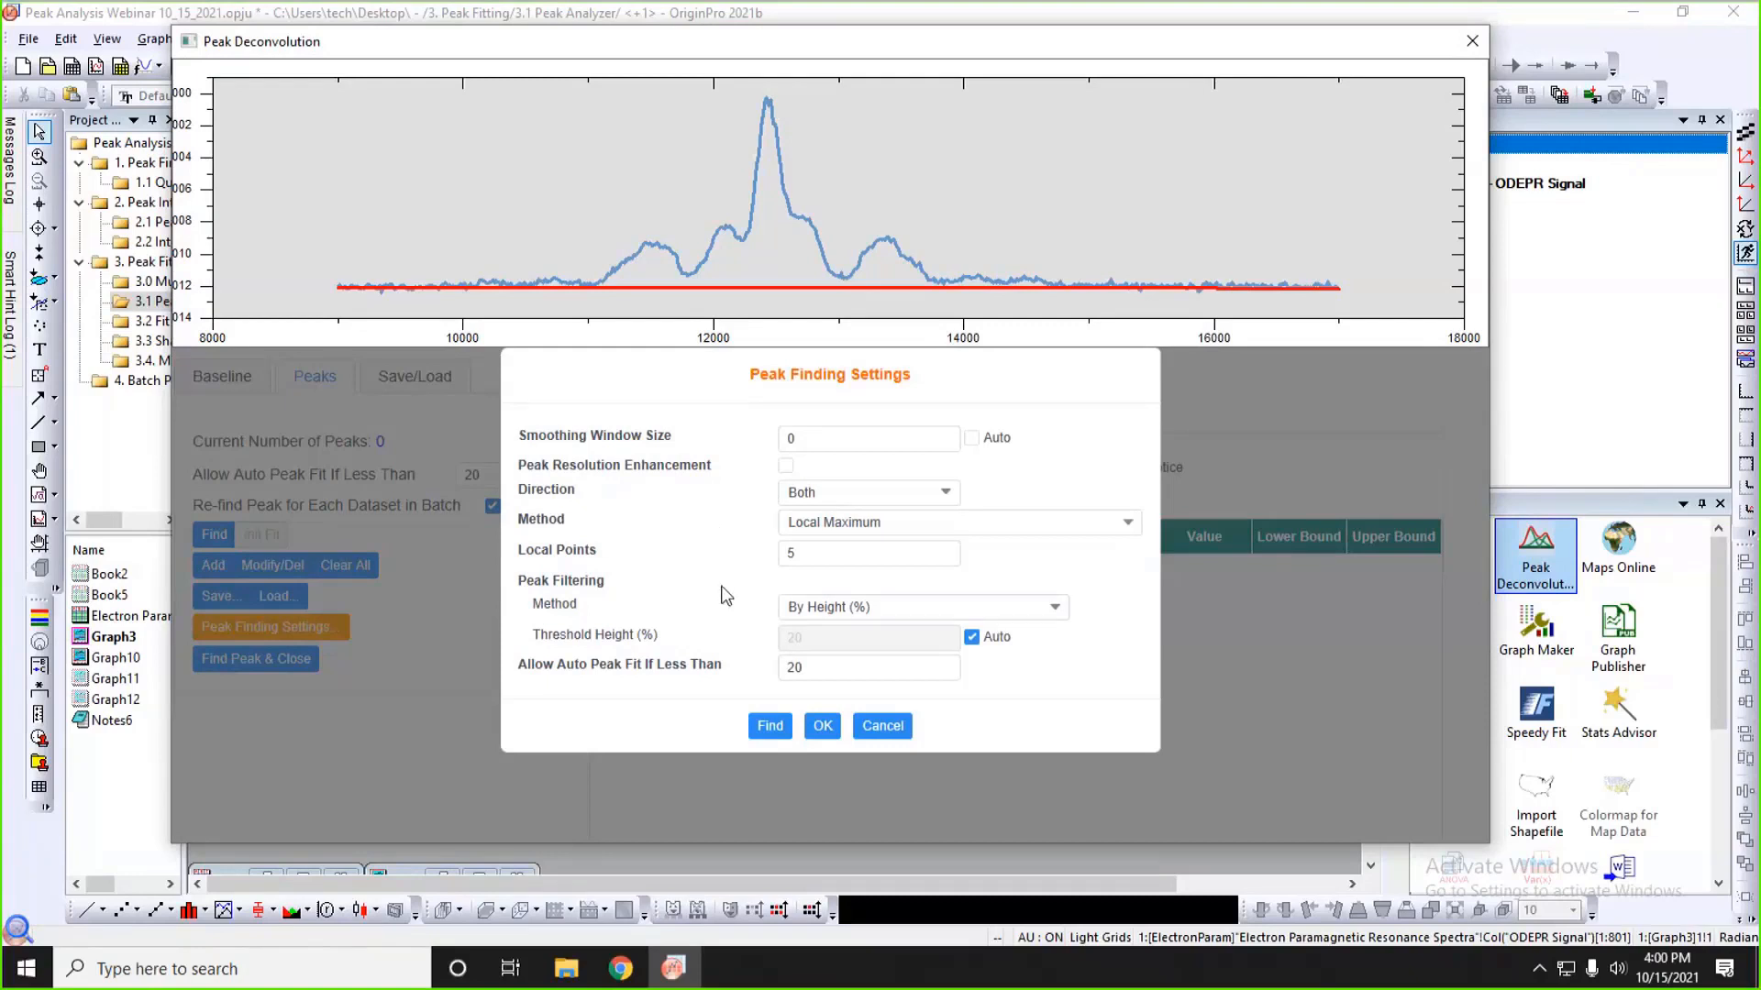
click(882, 726)
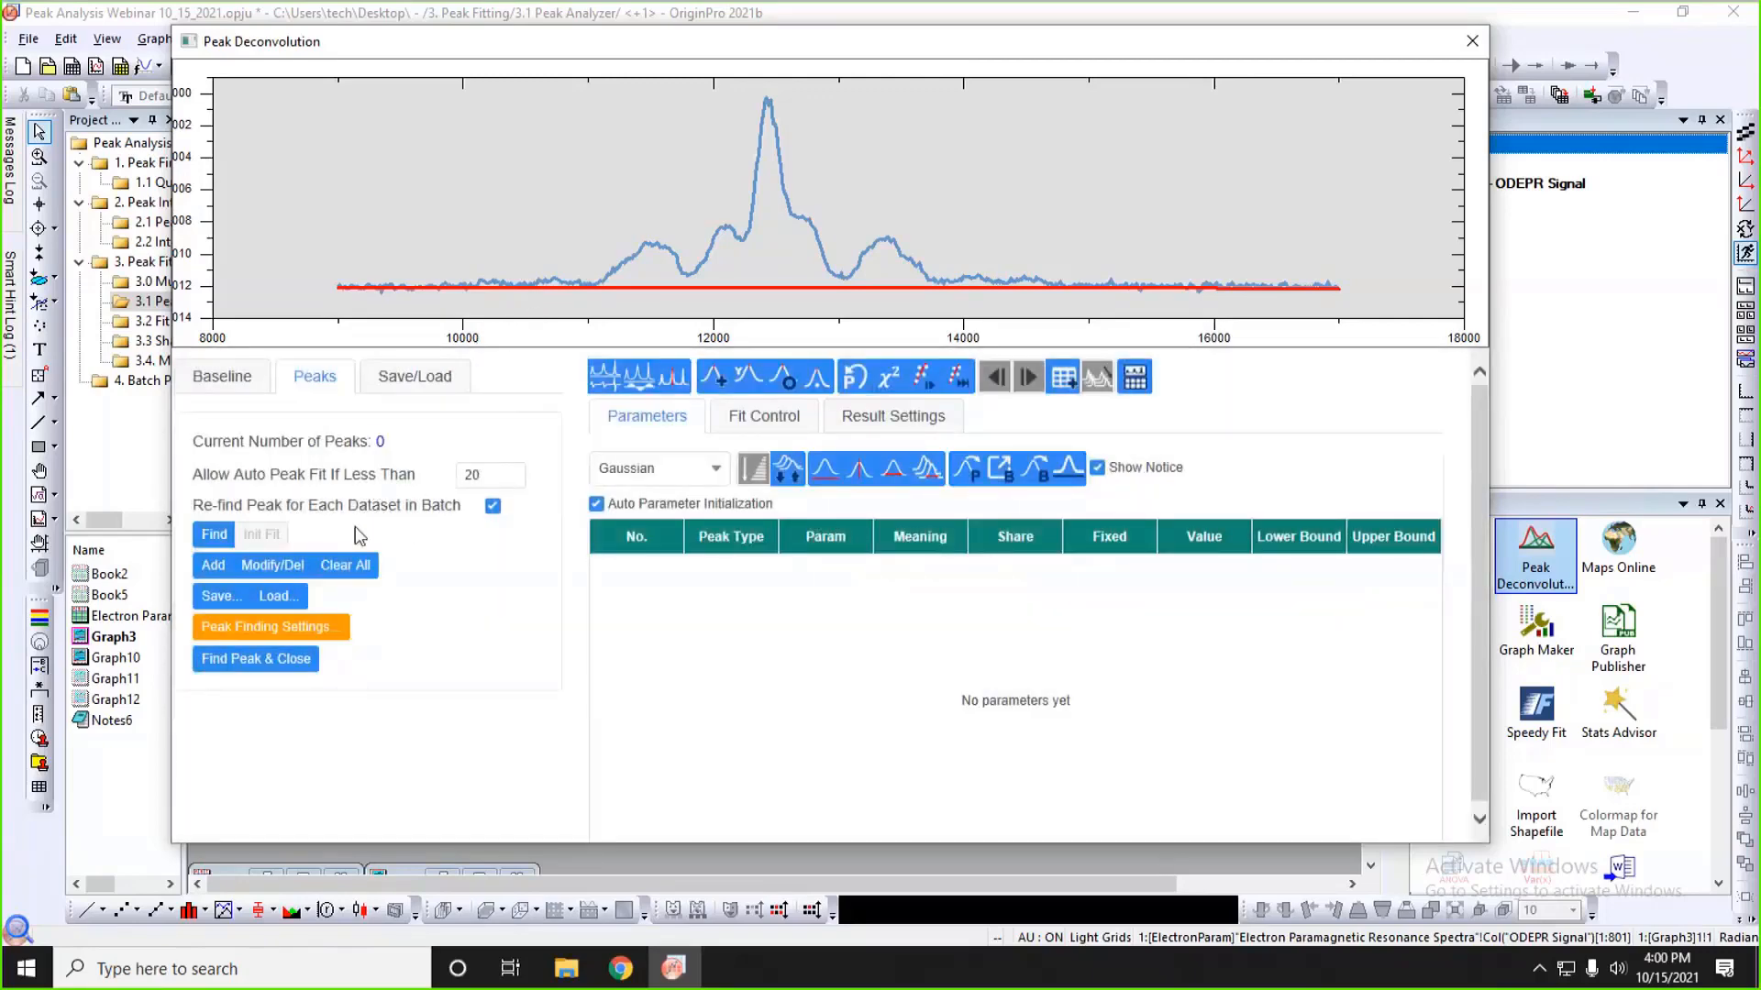
- Manually add nine peaks on the signal curve at X positions of about 10208, 10700, 11500, 12072, 12424, 12714, 13400, 14060 and 14500
click(214, 565)
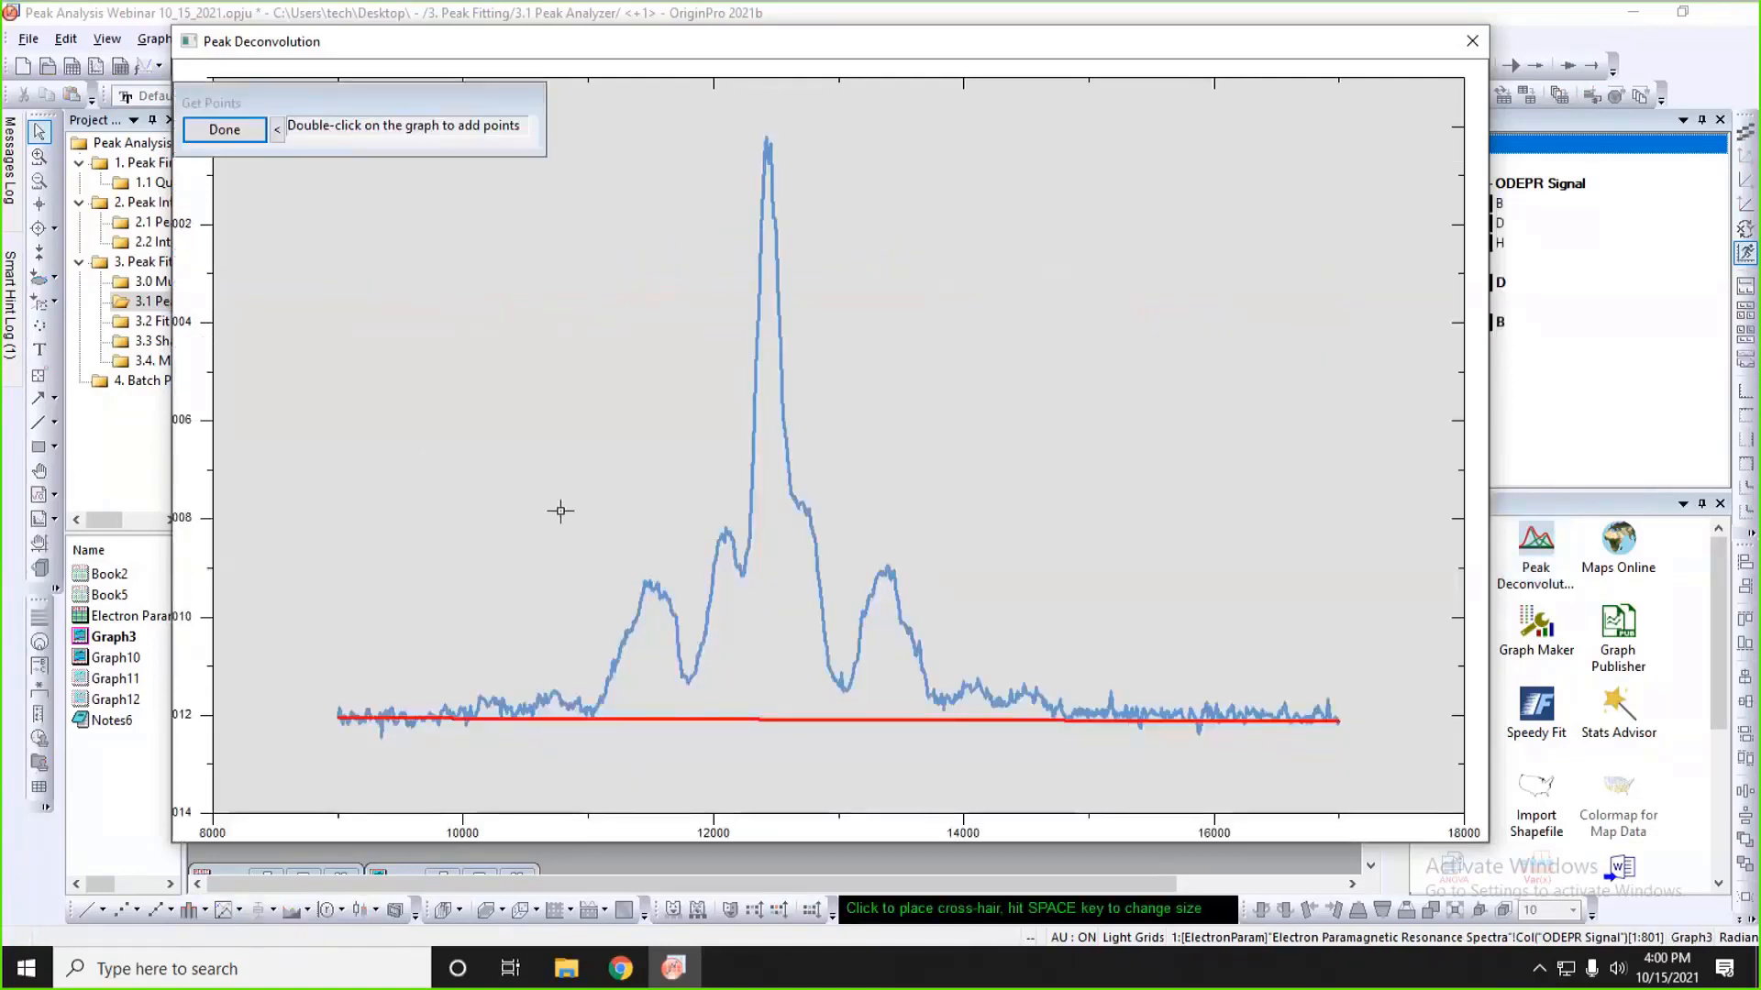
click(489, 697)
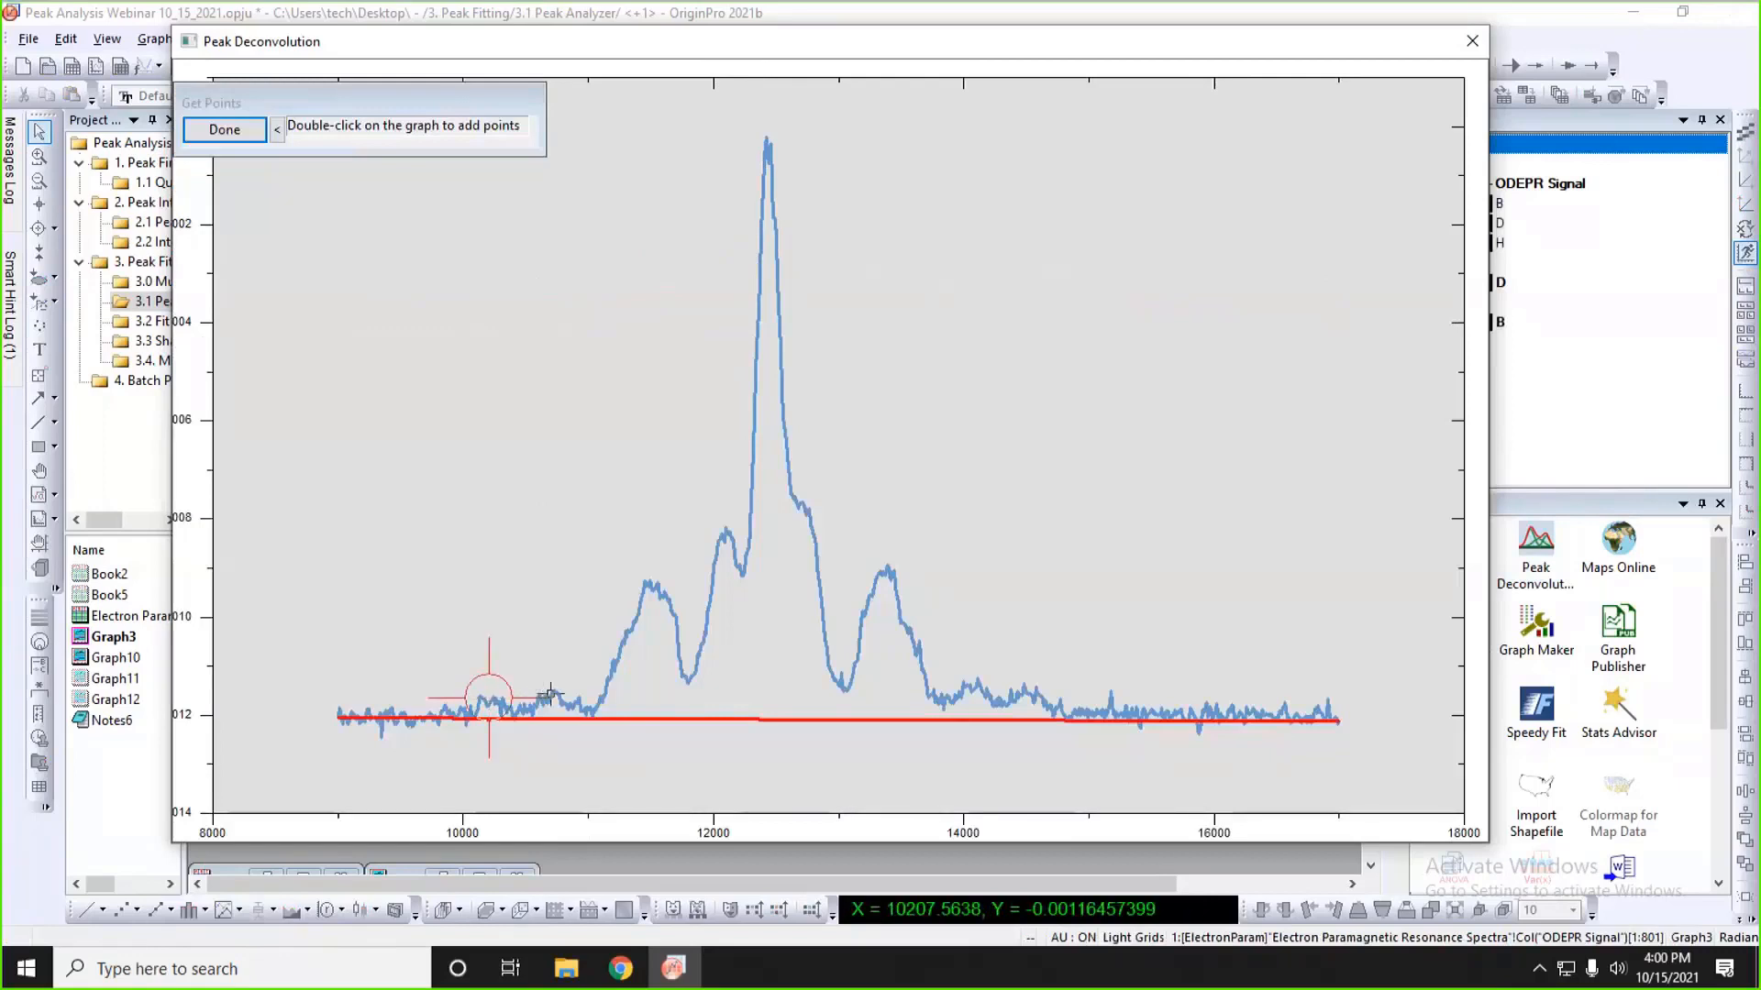
double_click(550, 684)
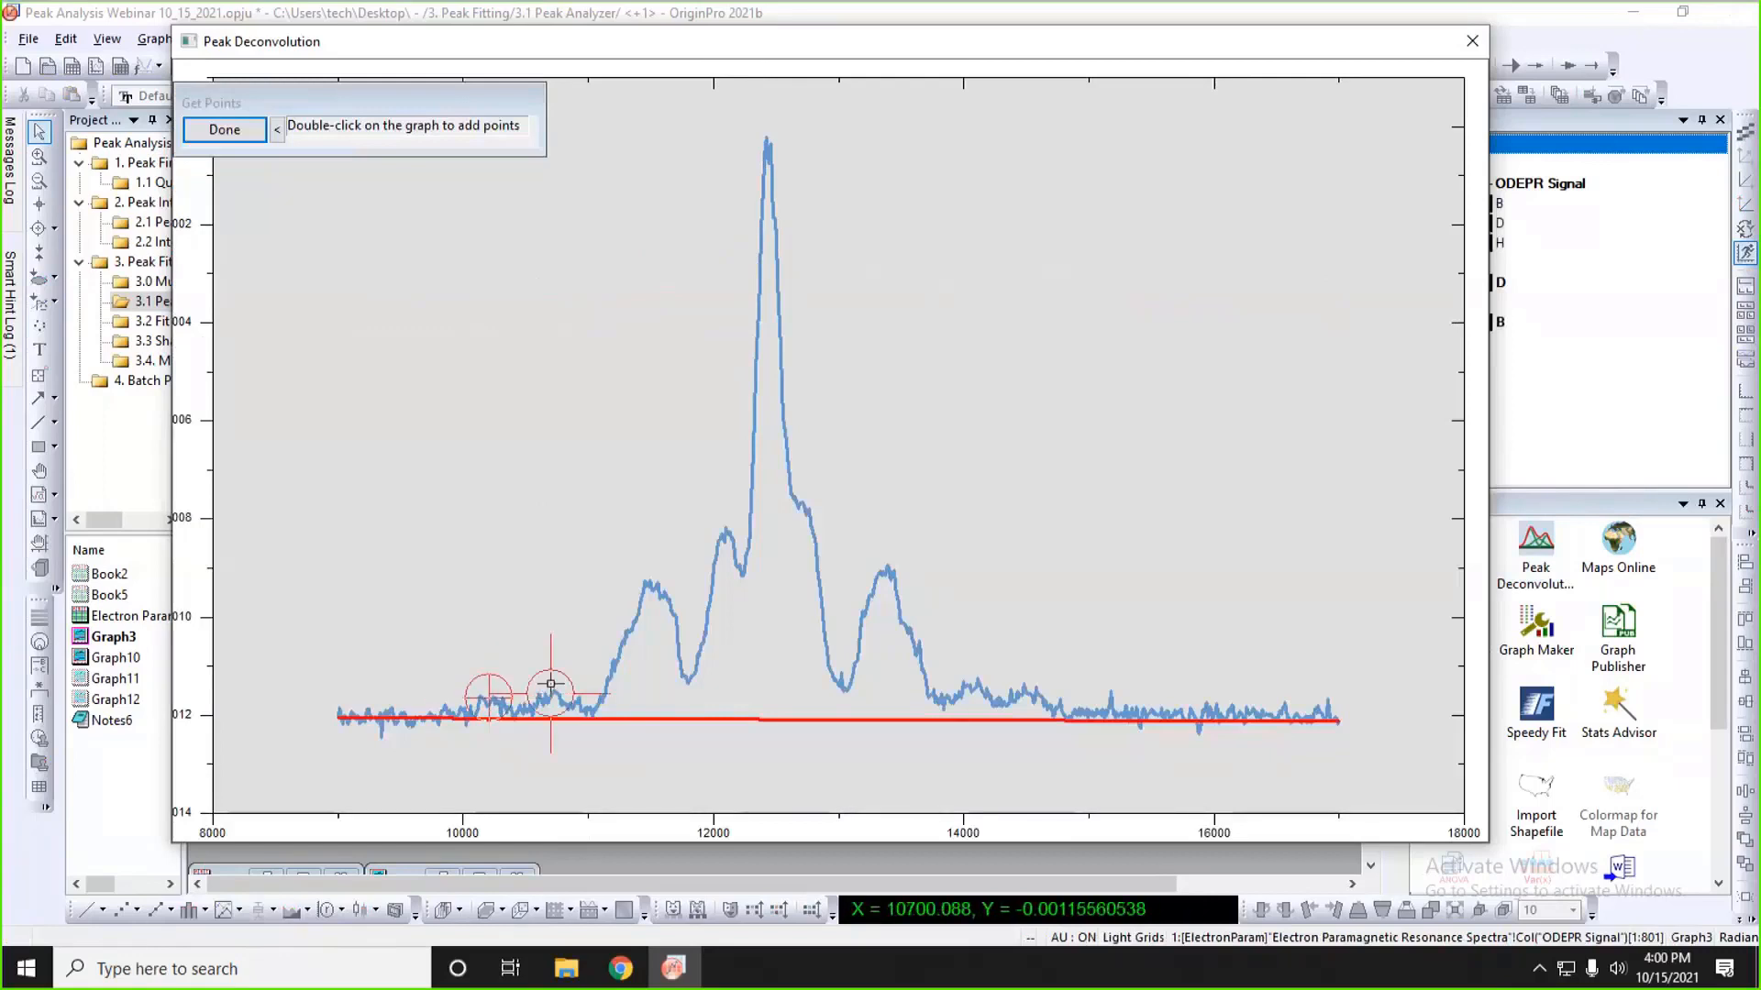
double_click(651, 583)
double_click(723, 530)
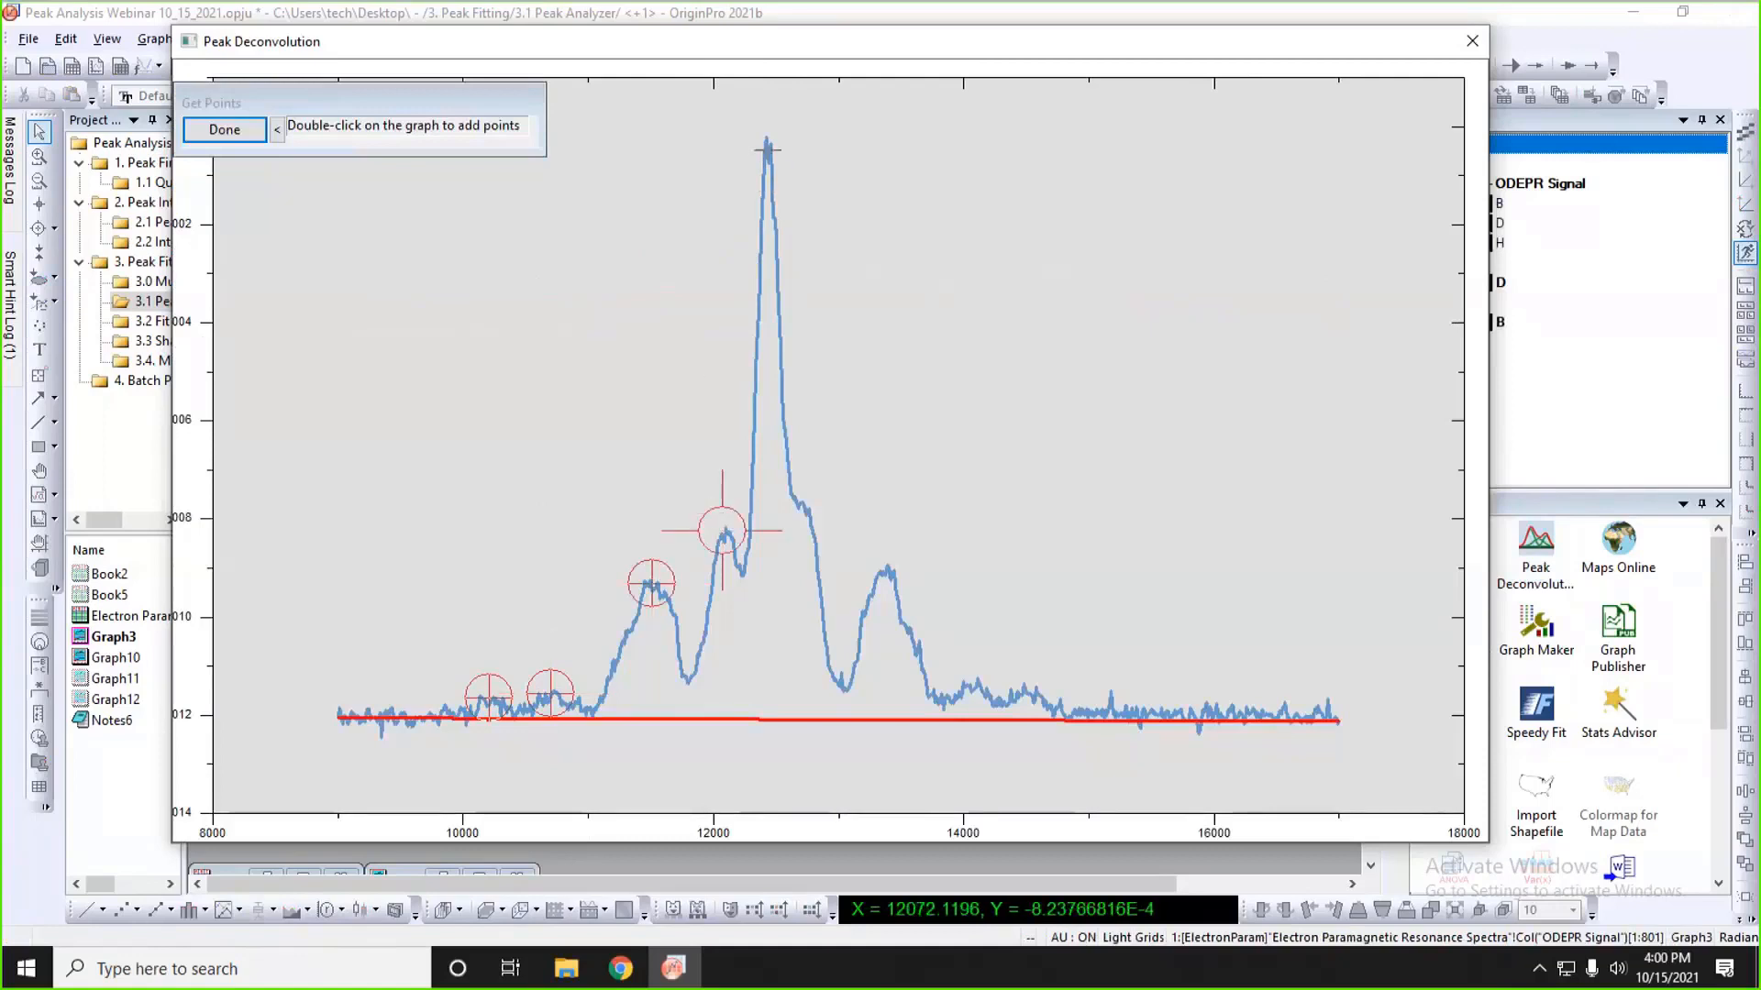
double_click(766, 142)
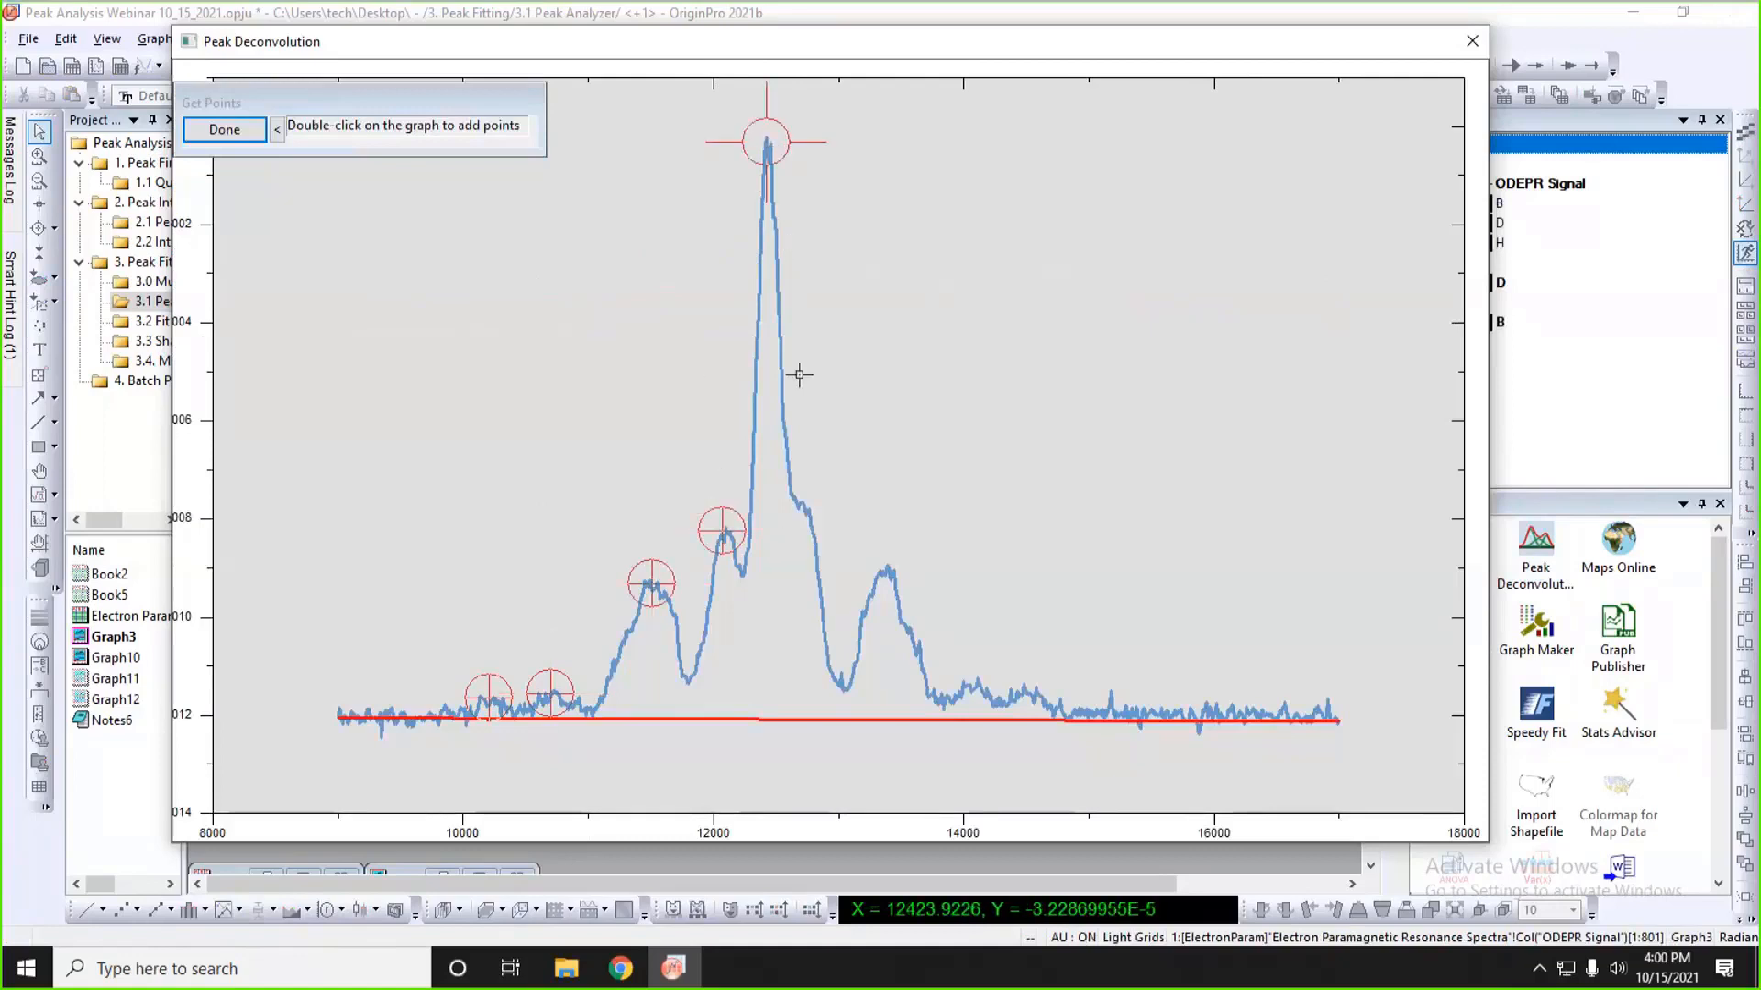
double_click(803, 501)
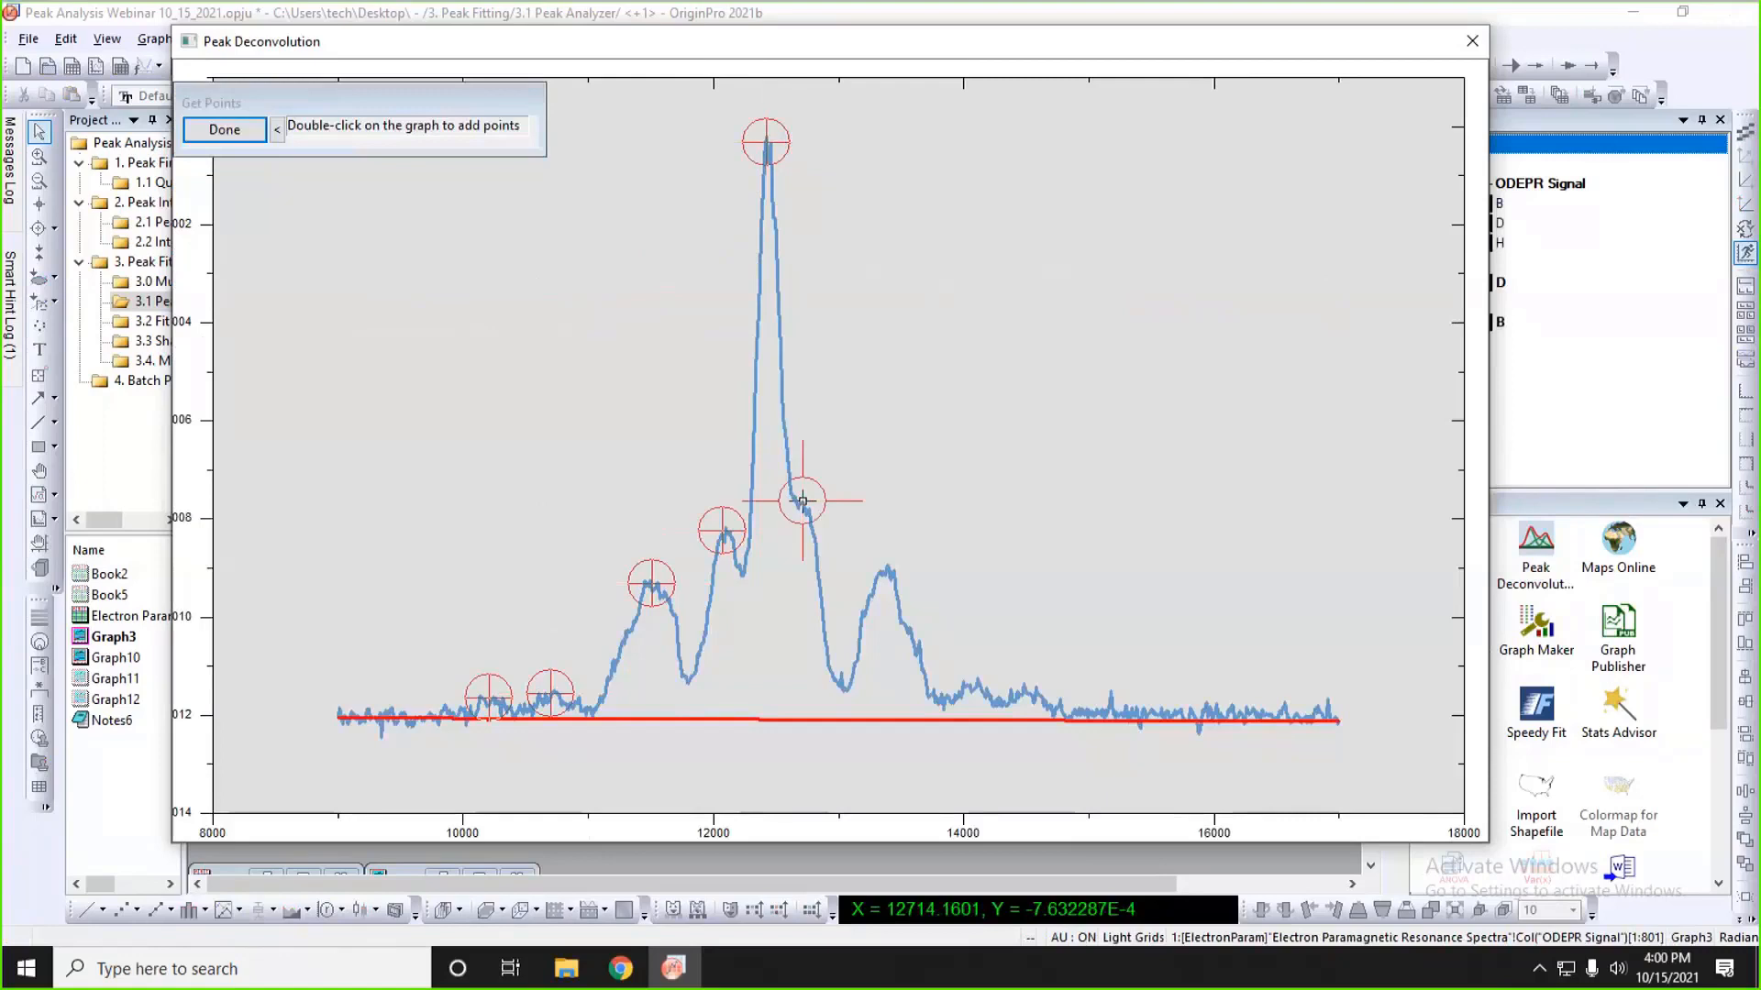
double_click(887, 573)
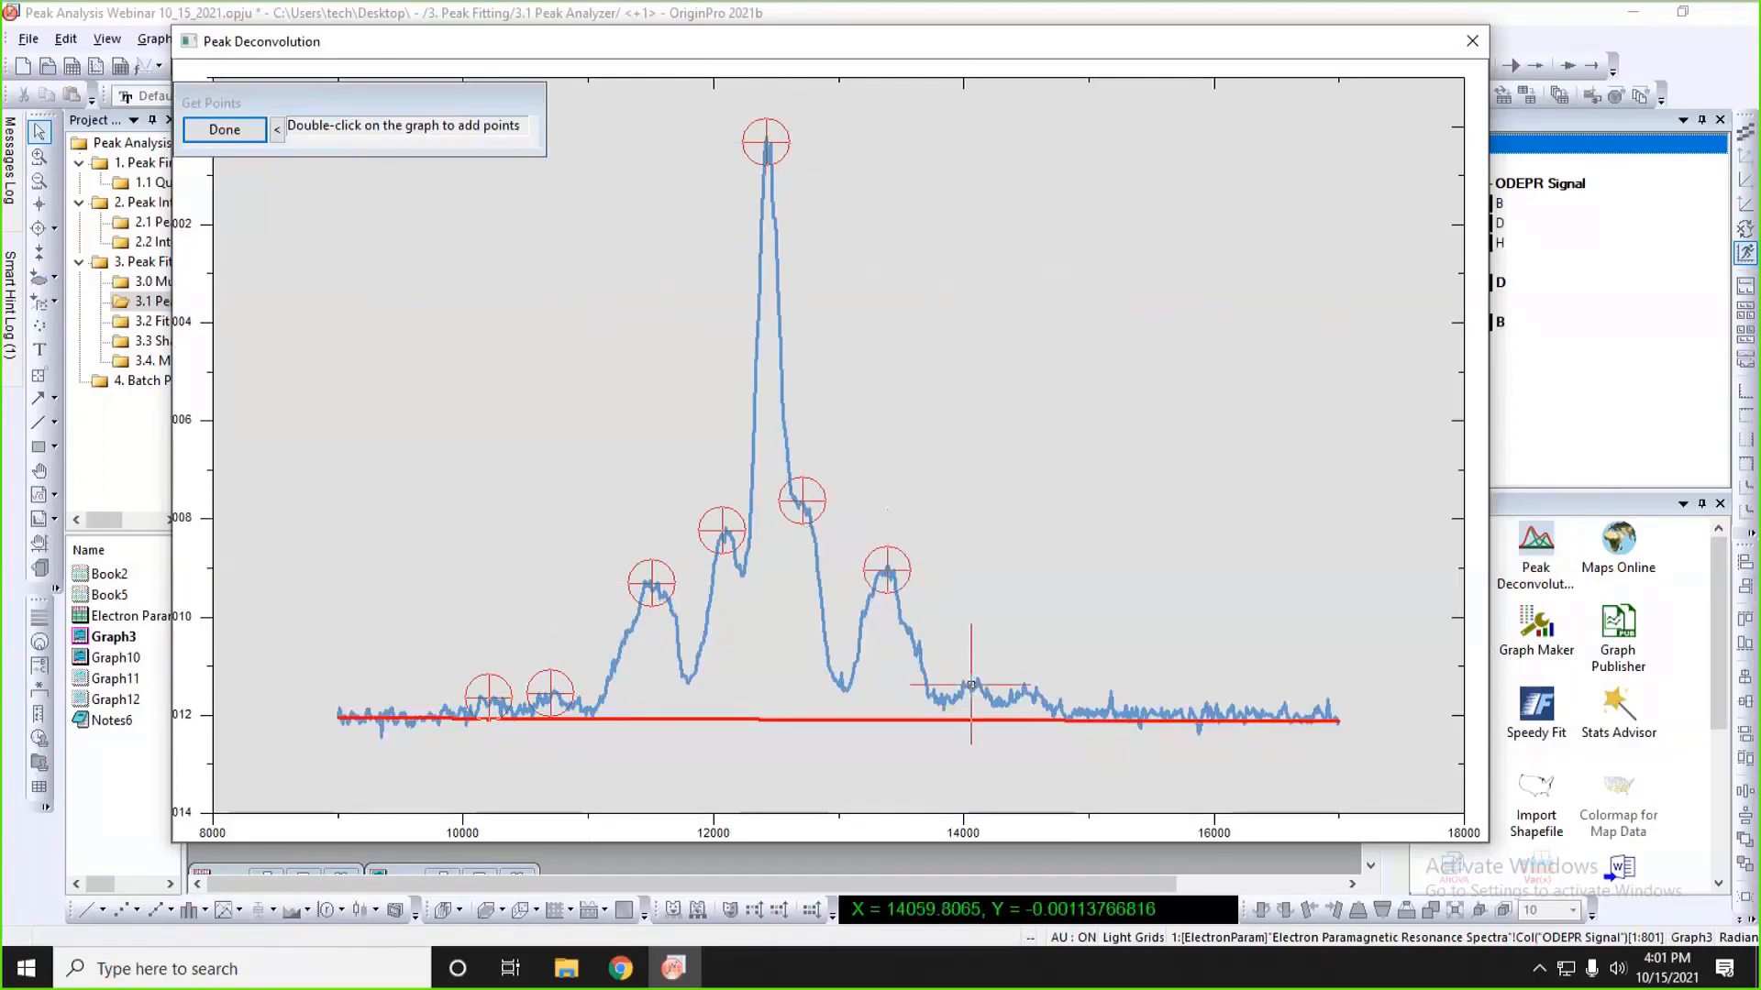
double_click(971, 685)
double_click(1025, 688)
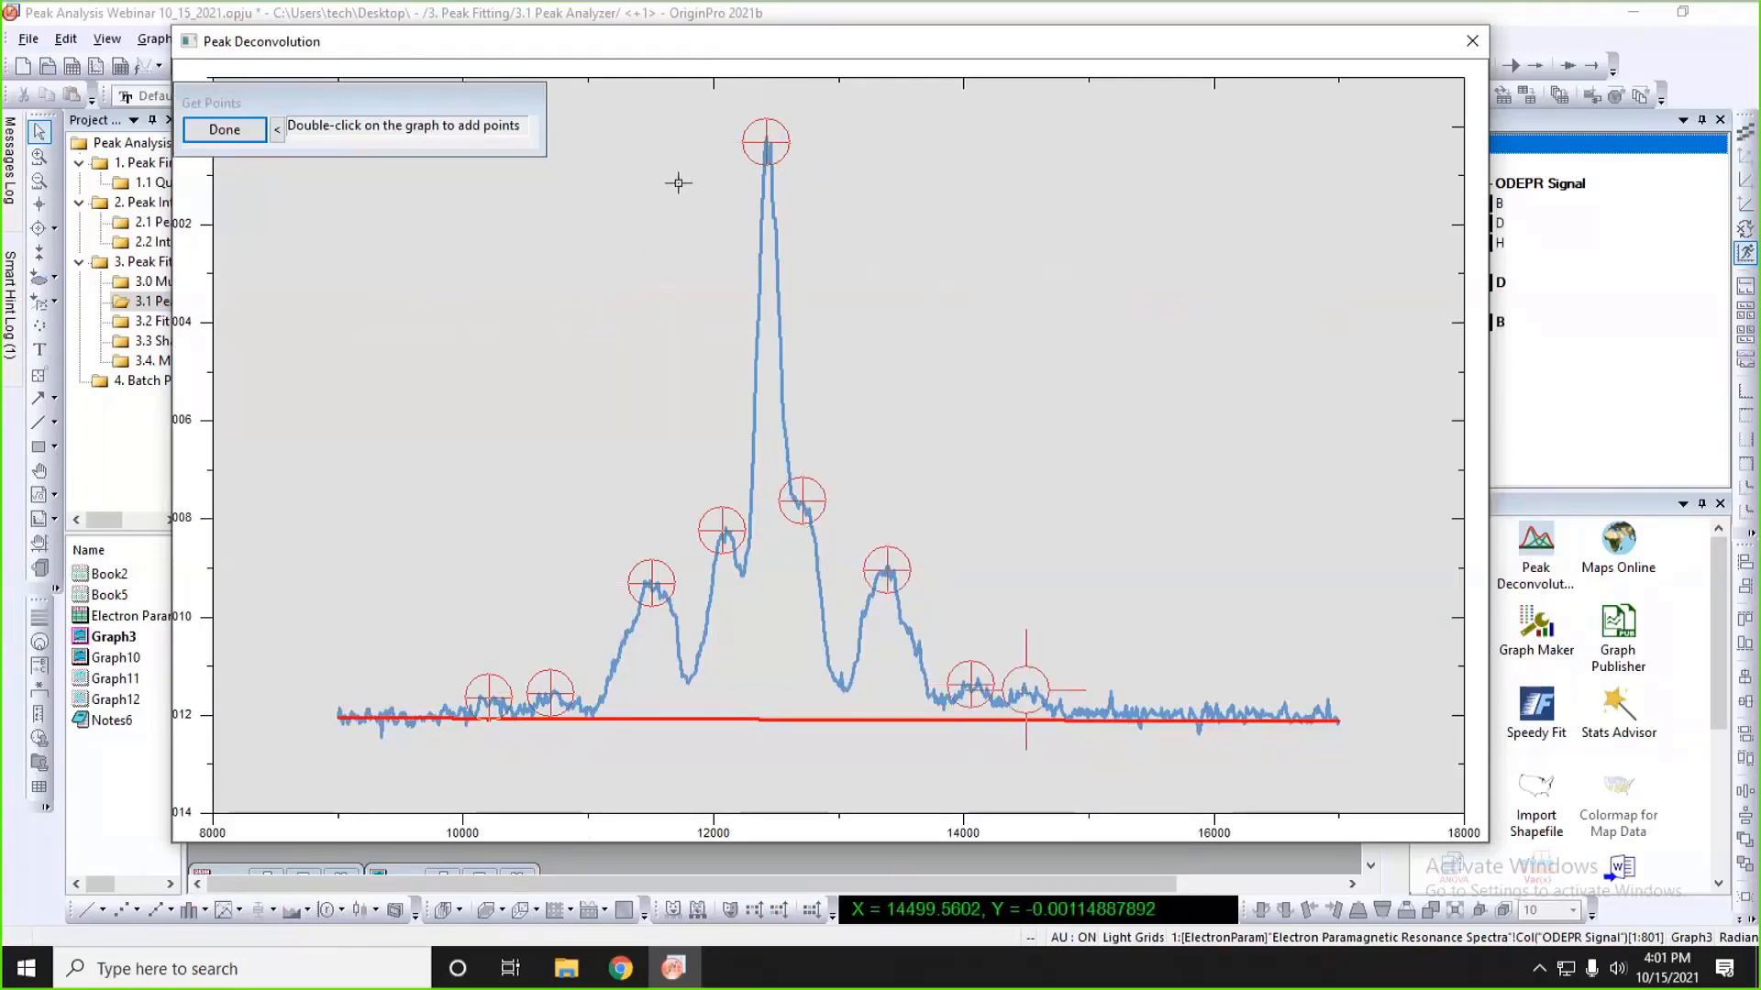
- Finish adding peaks to the signal curve and enlarge the Peak Deconvolution dialog
click(224, 129)
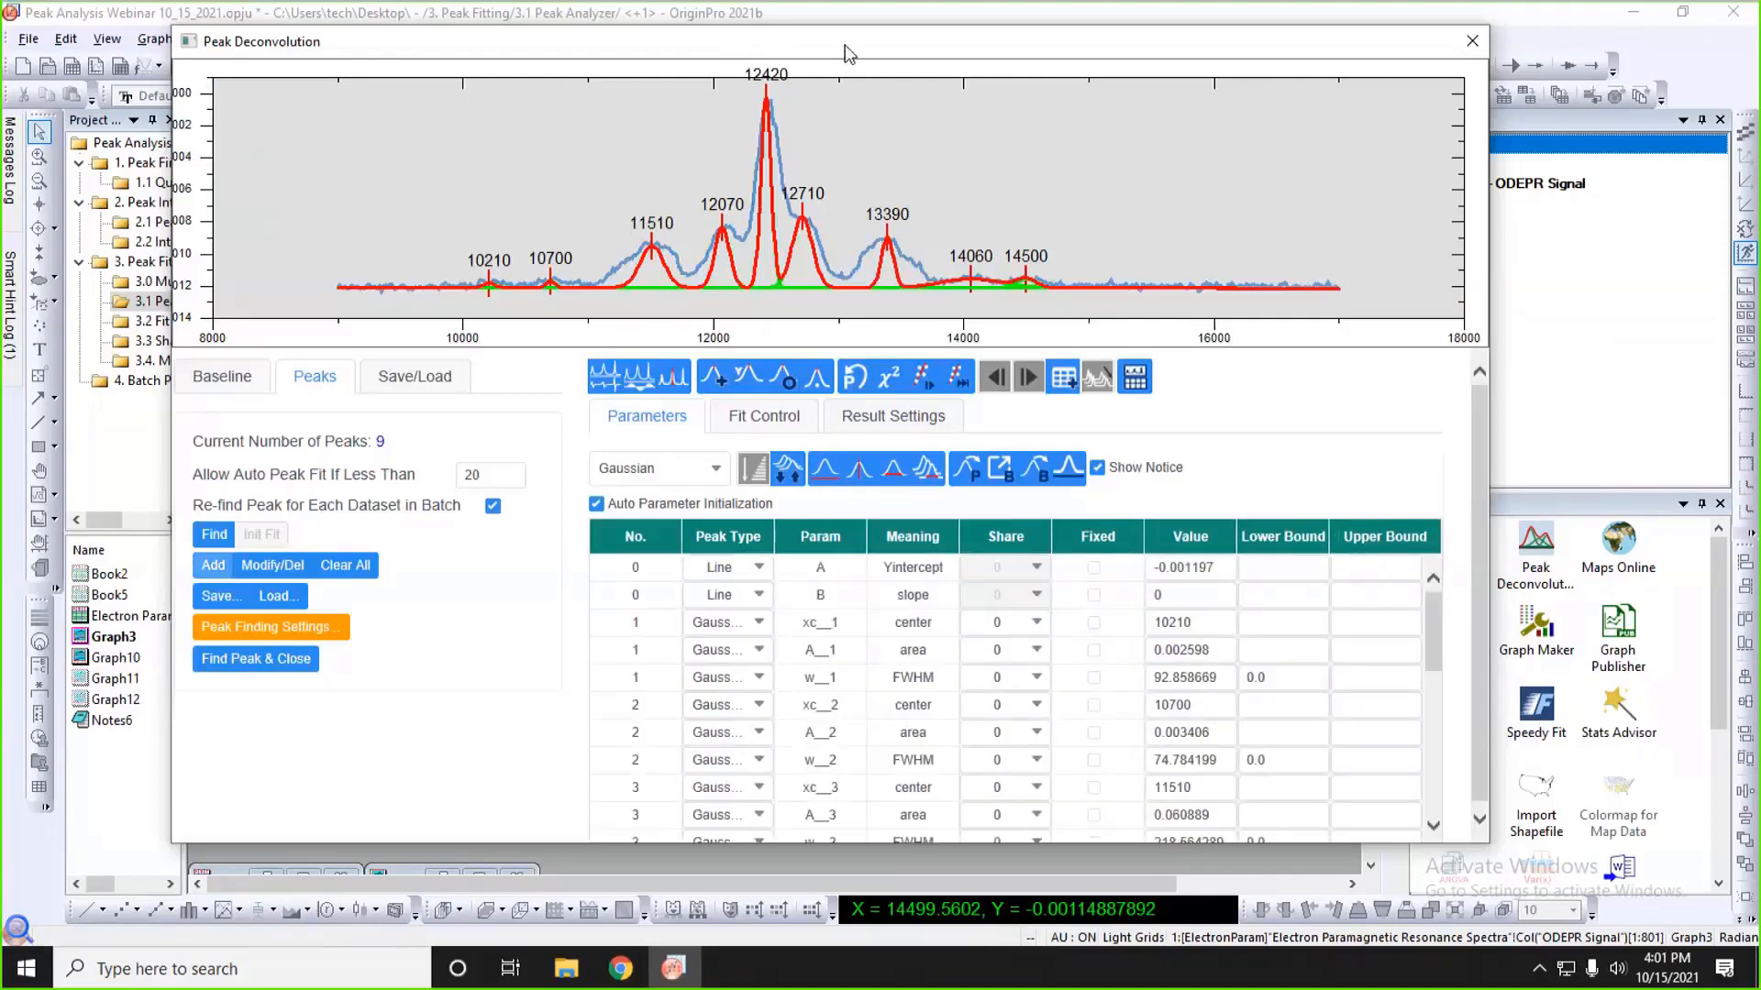
drag(845, 52, 873, 45)
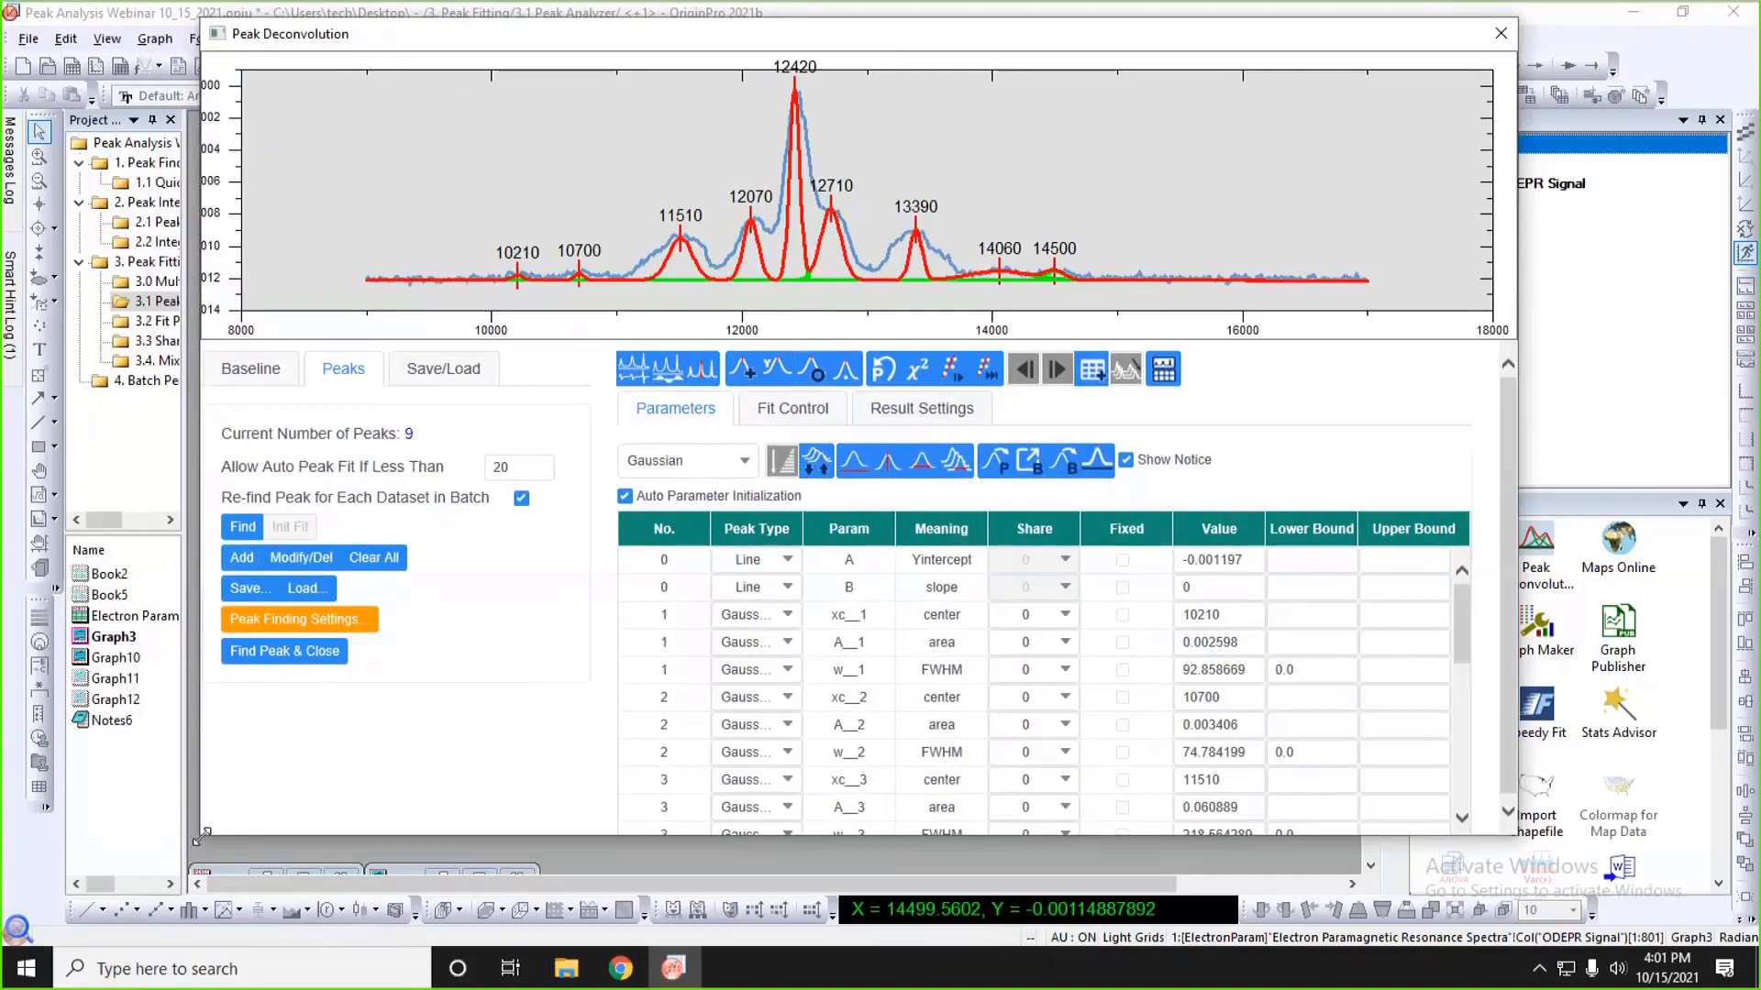
drag(202, 835, 121, 869)
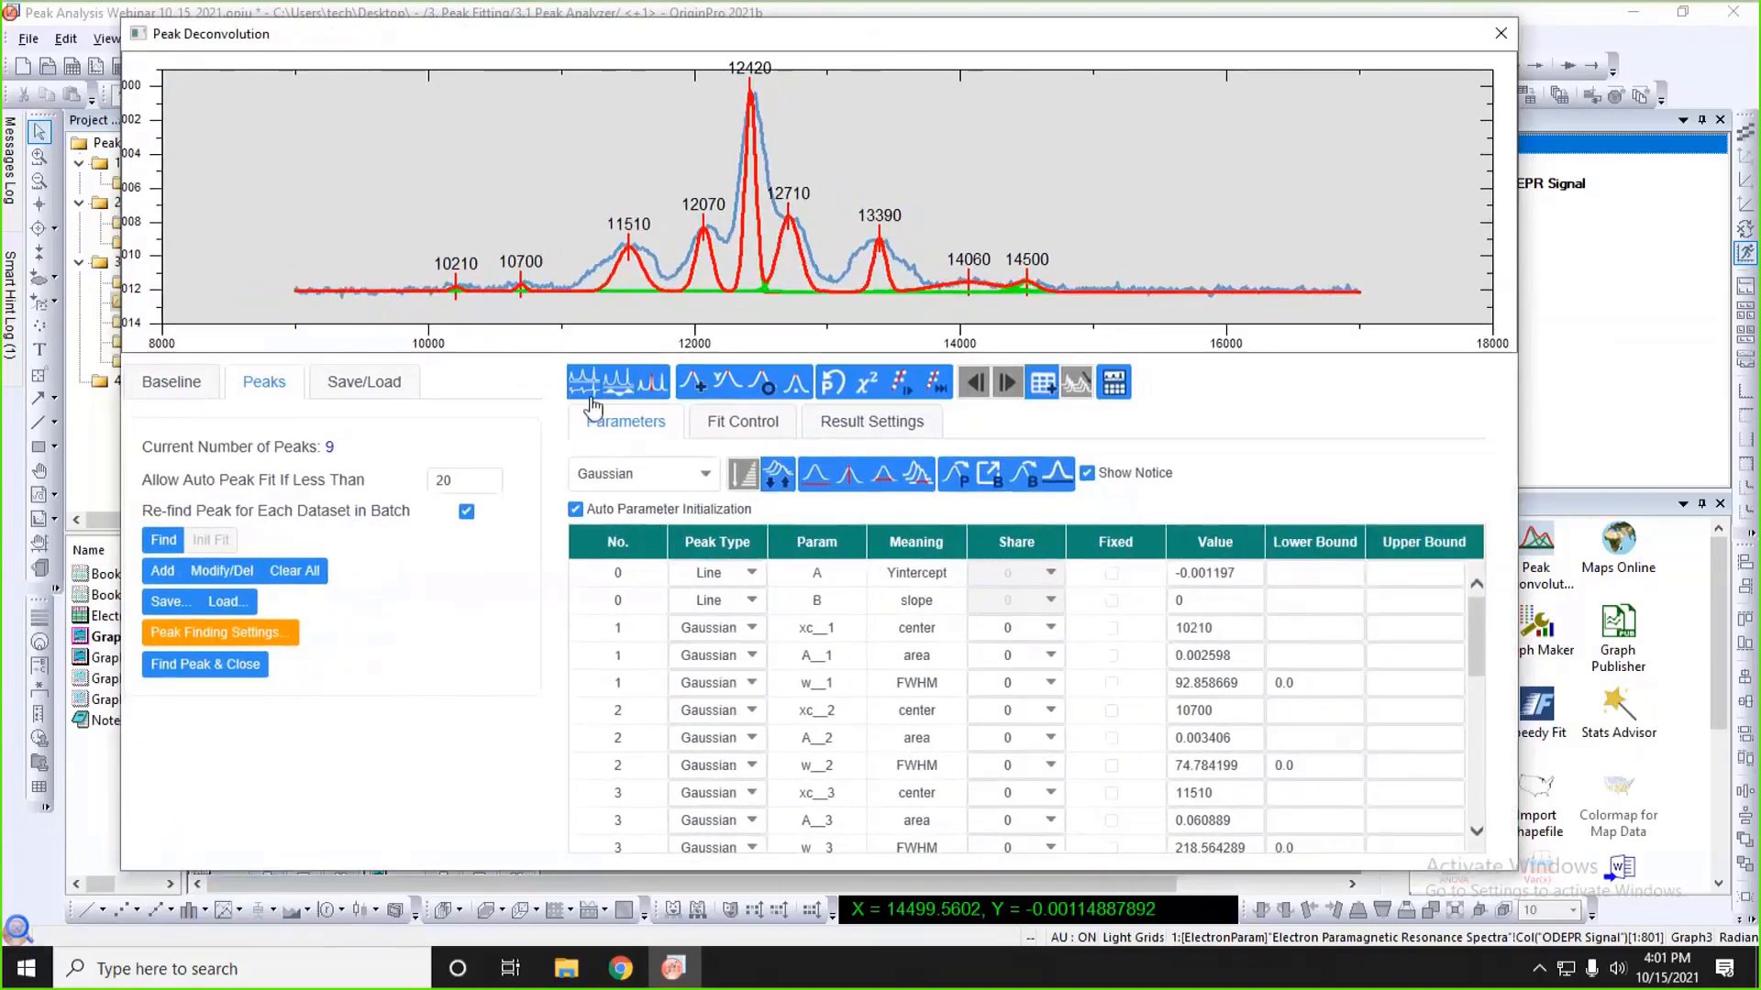
- Preview the second-derivative plot and the residual plot one after the other, hiding each again
click(588, 393)
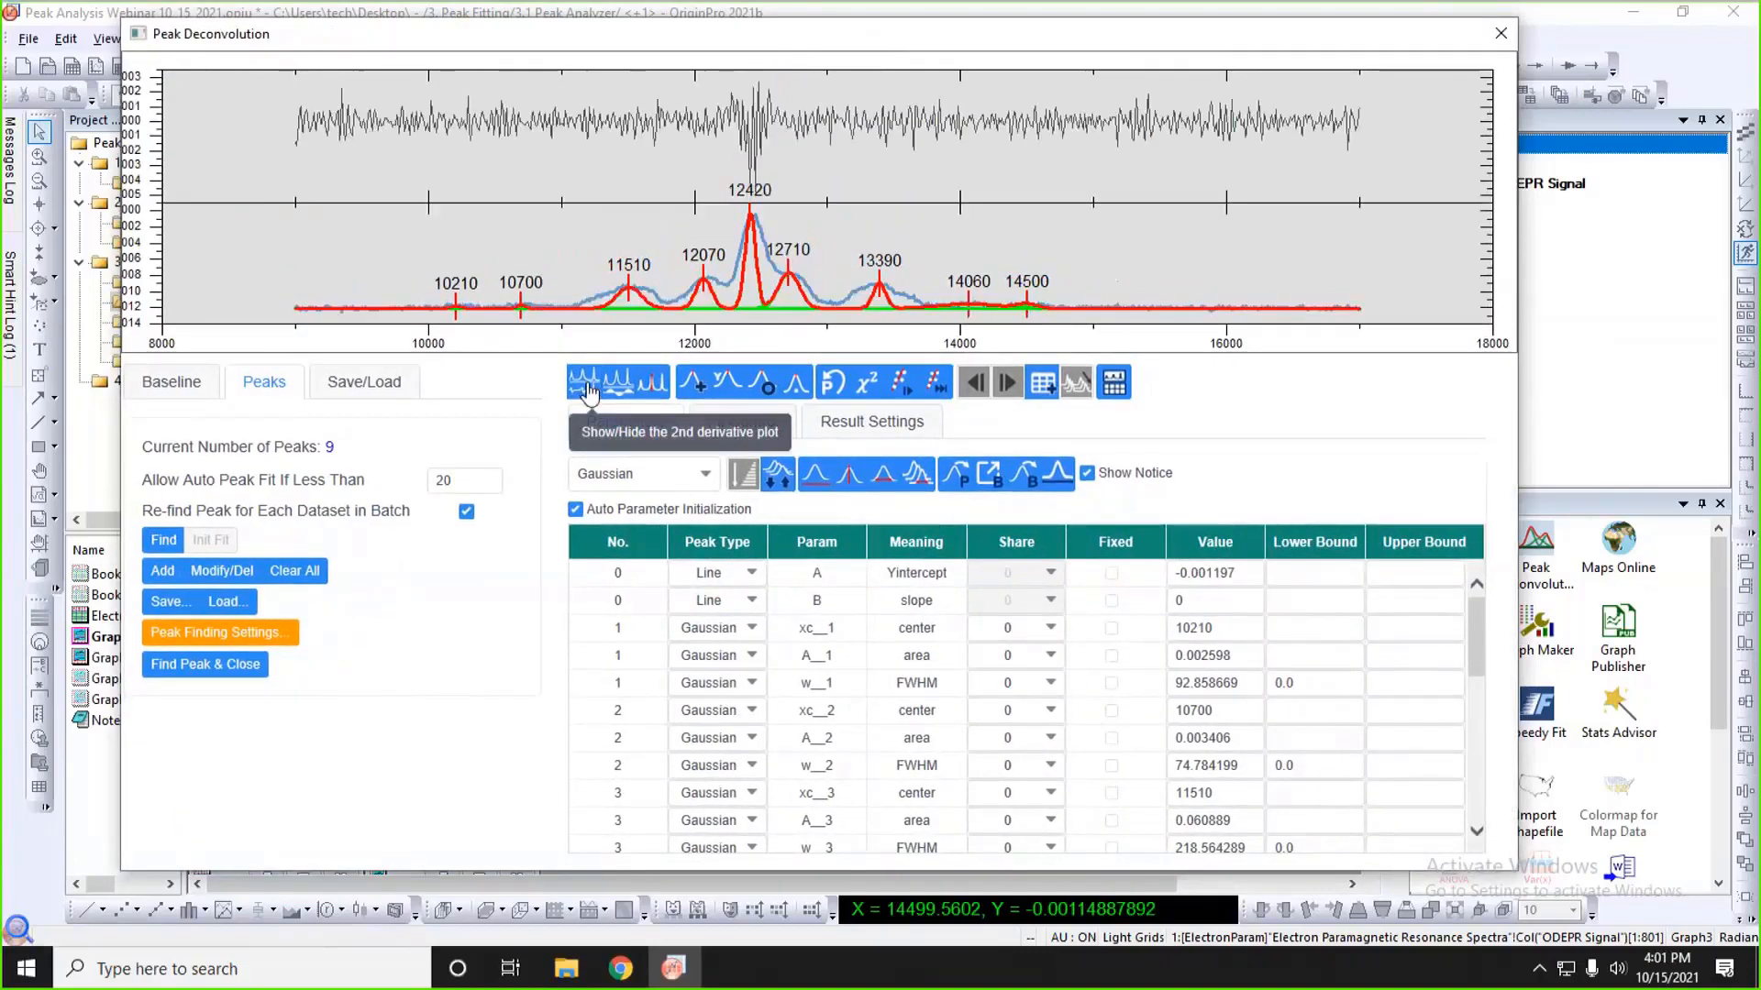
click(588, 392)
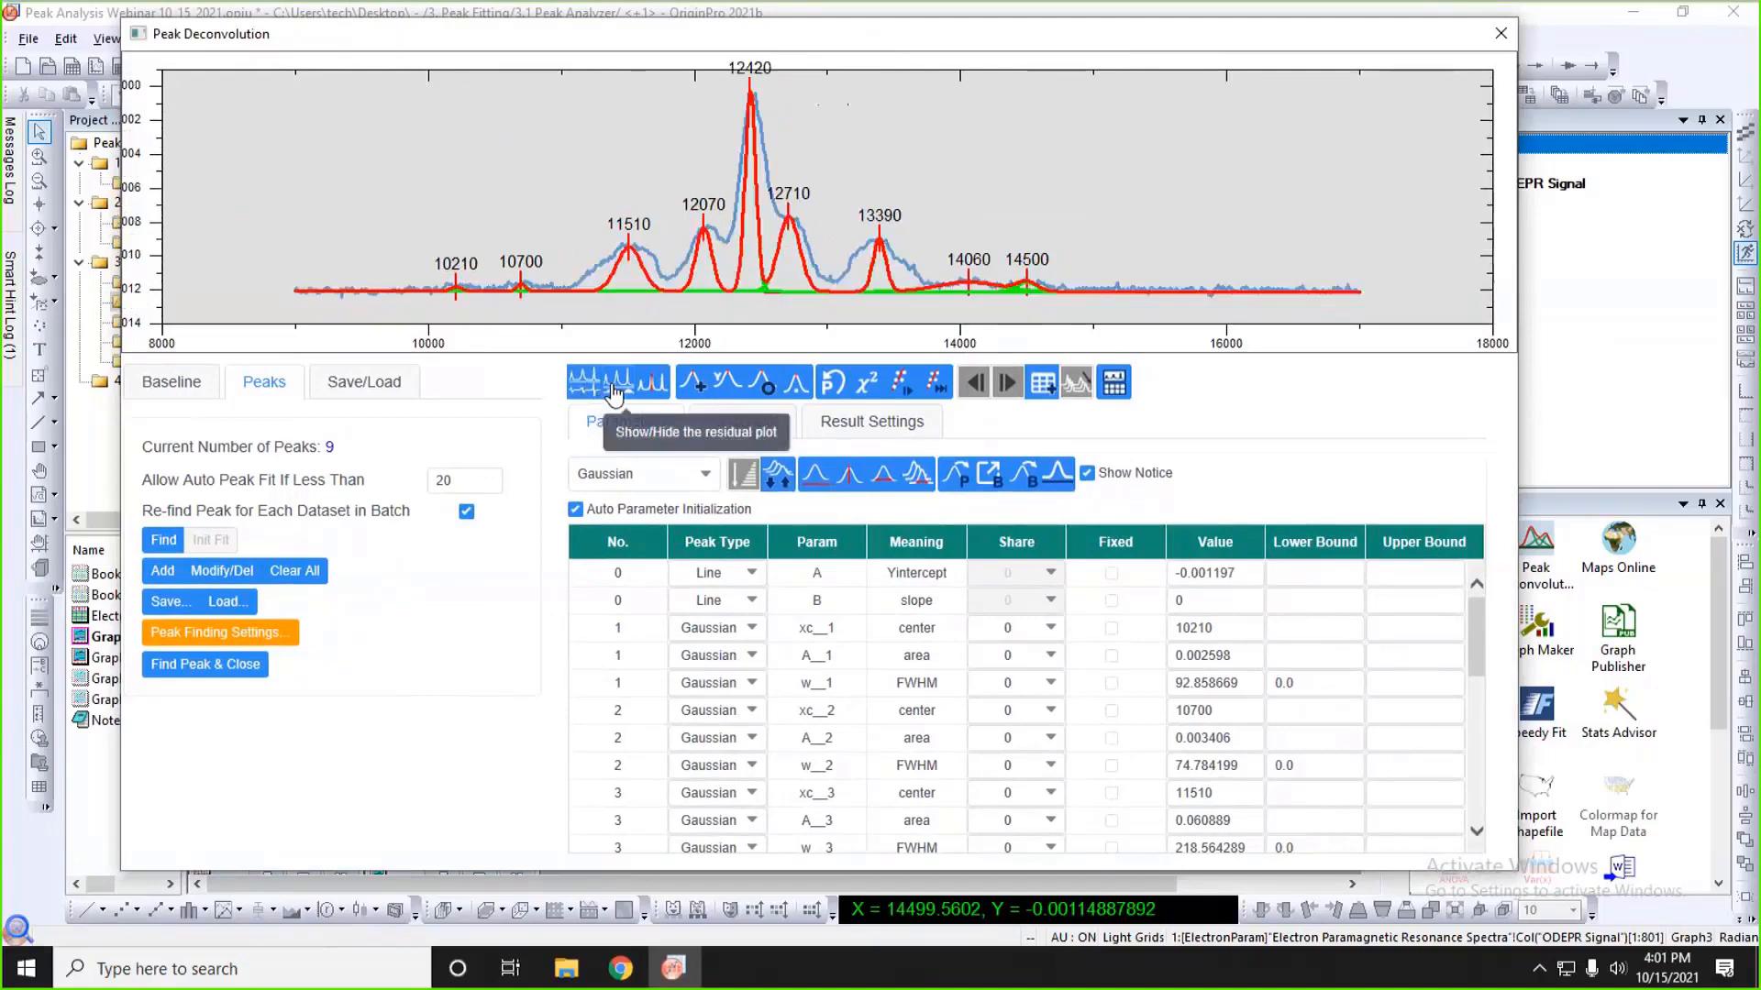
click(614, 393)
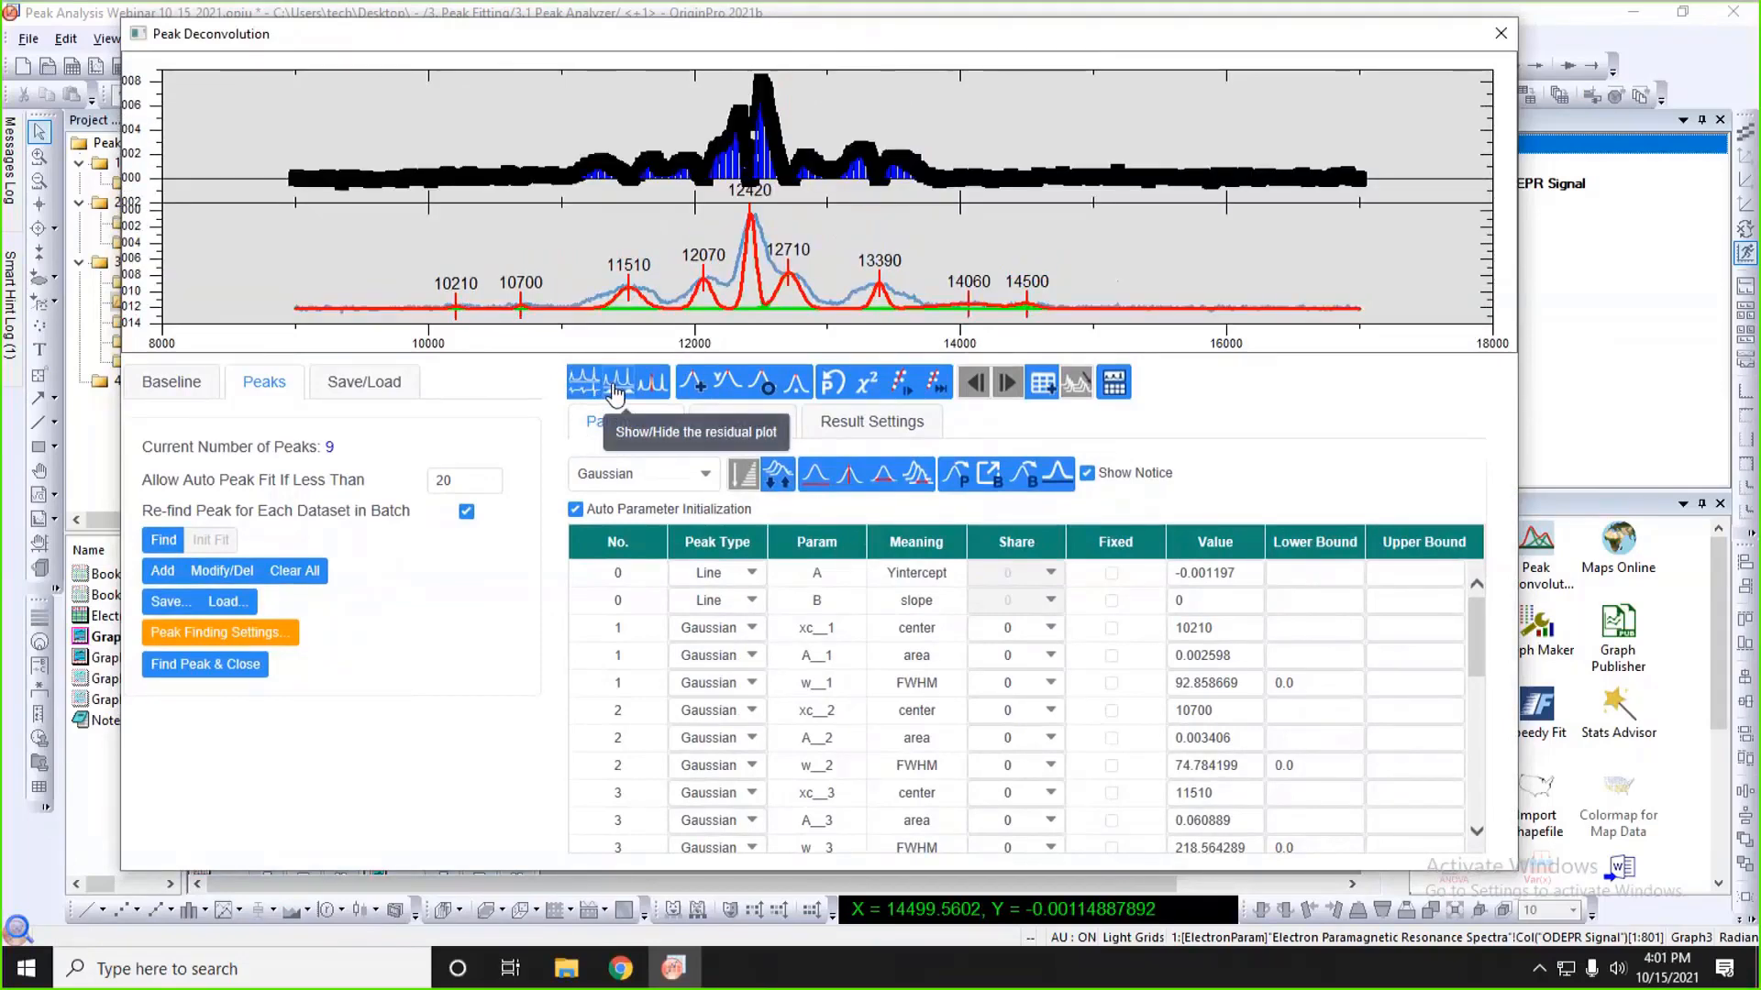
click(614, 393)
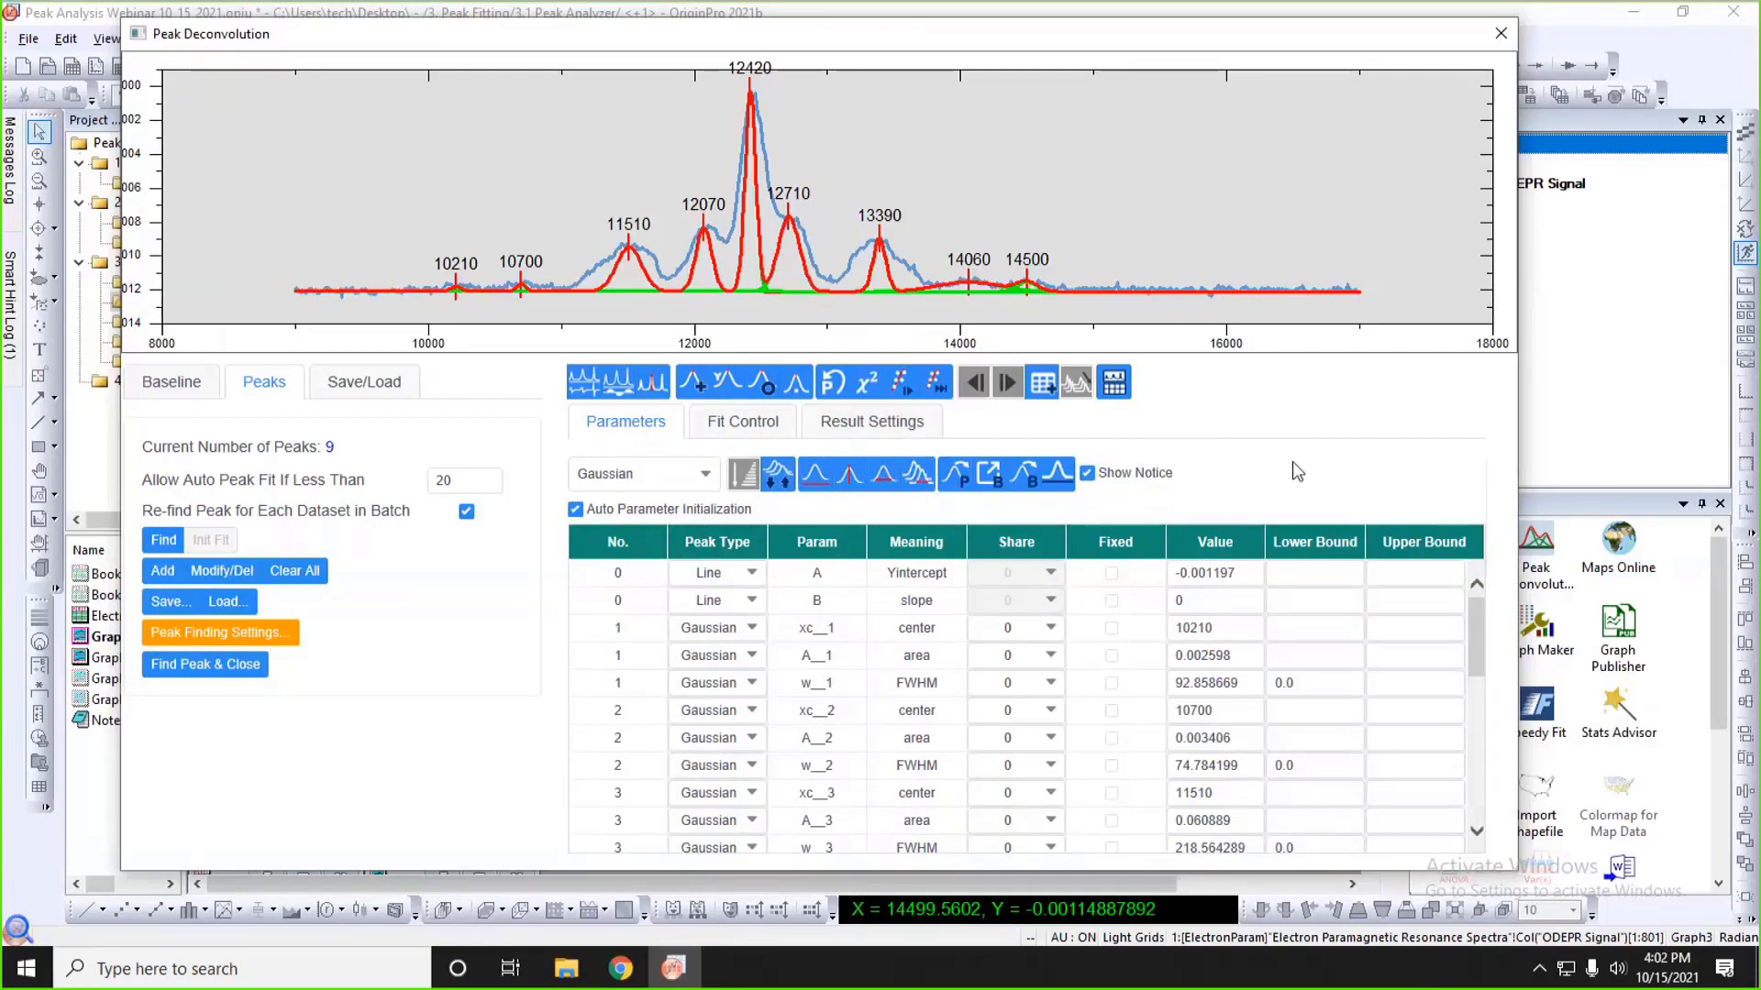
- Fit the nine Gaussian peaks until convergence and dismiss the fit notice
click(1226, 594)
click(940, 385)
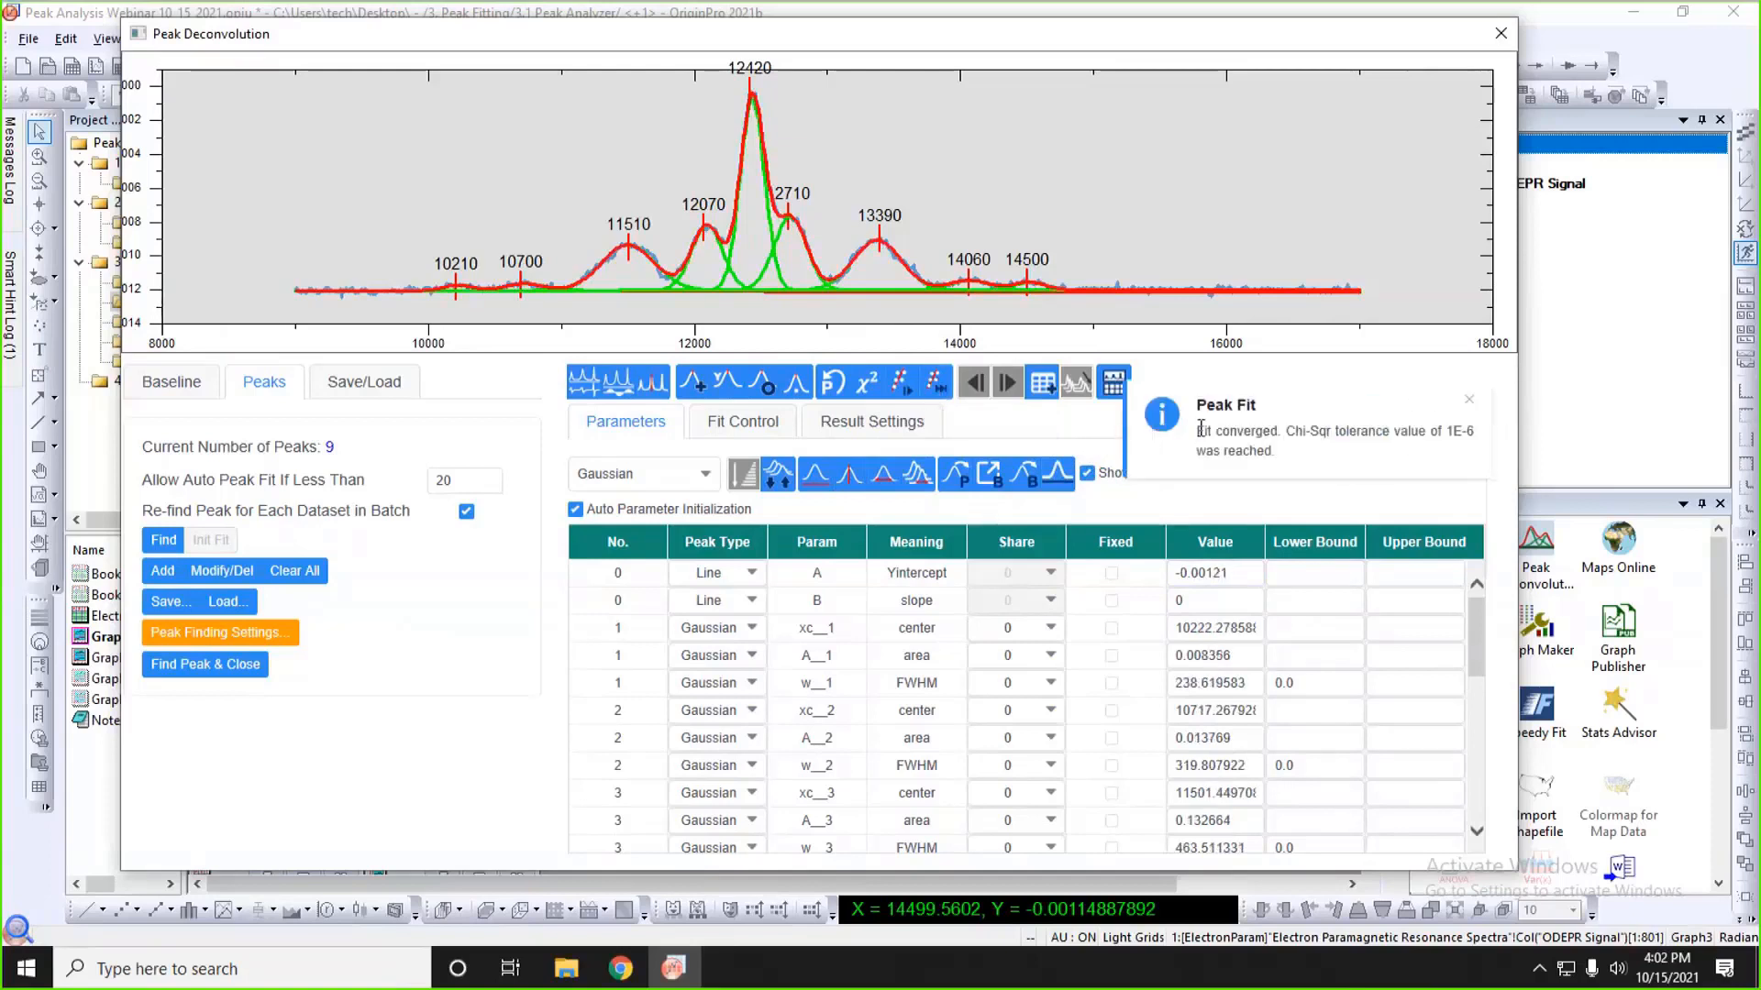
click(1471, 412)
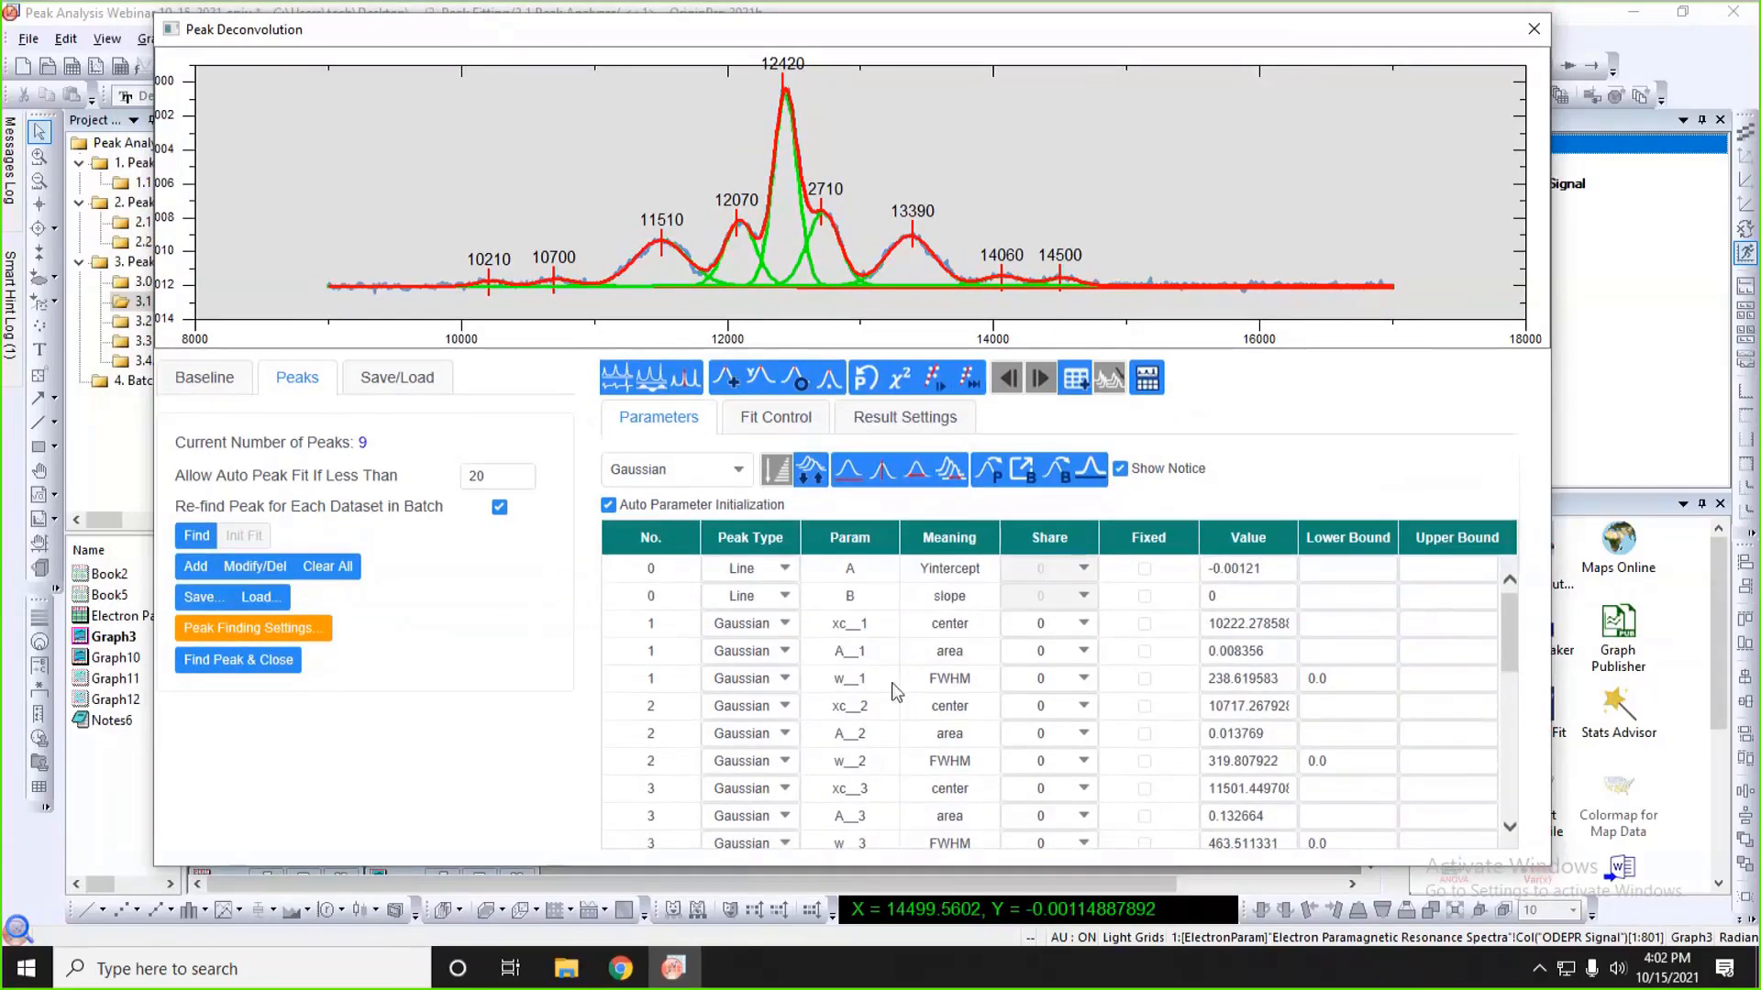
- Set the upper bound of the first peak's FWHM to 400 and apply the bounds to all corresponding parameters
click(1427, 681)
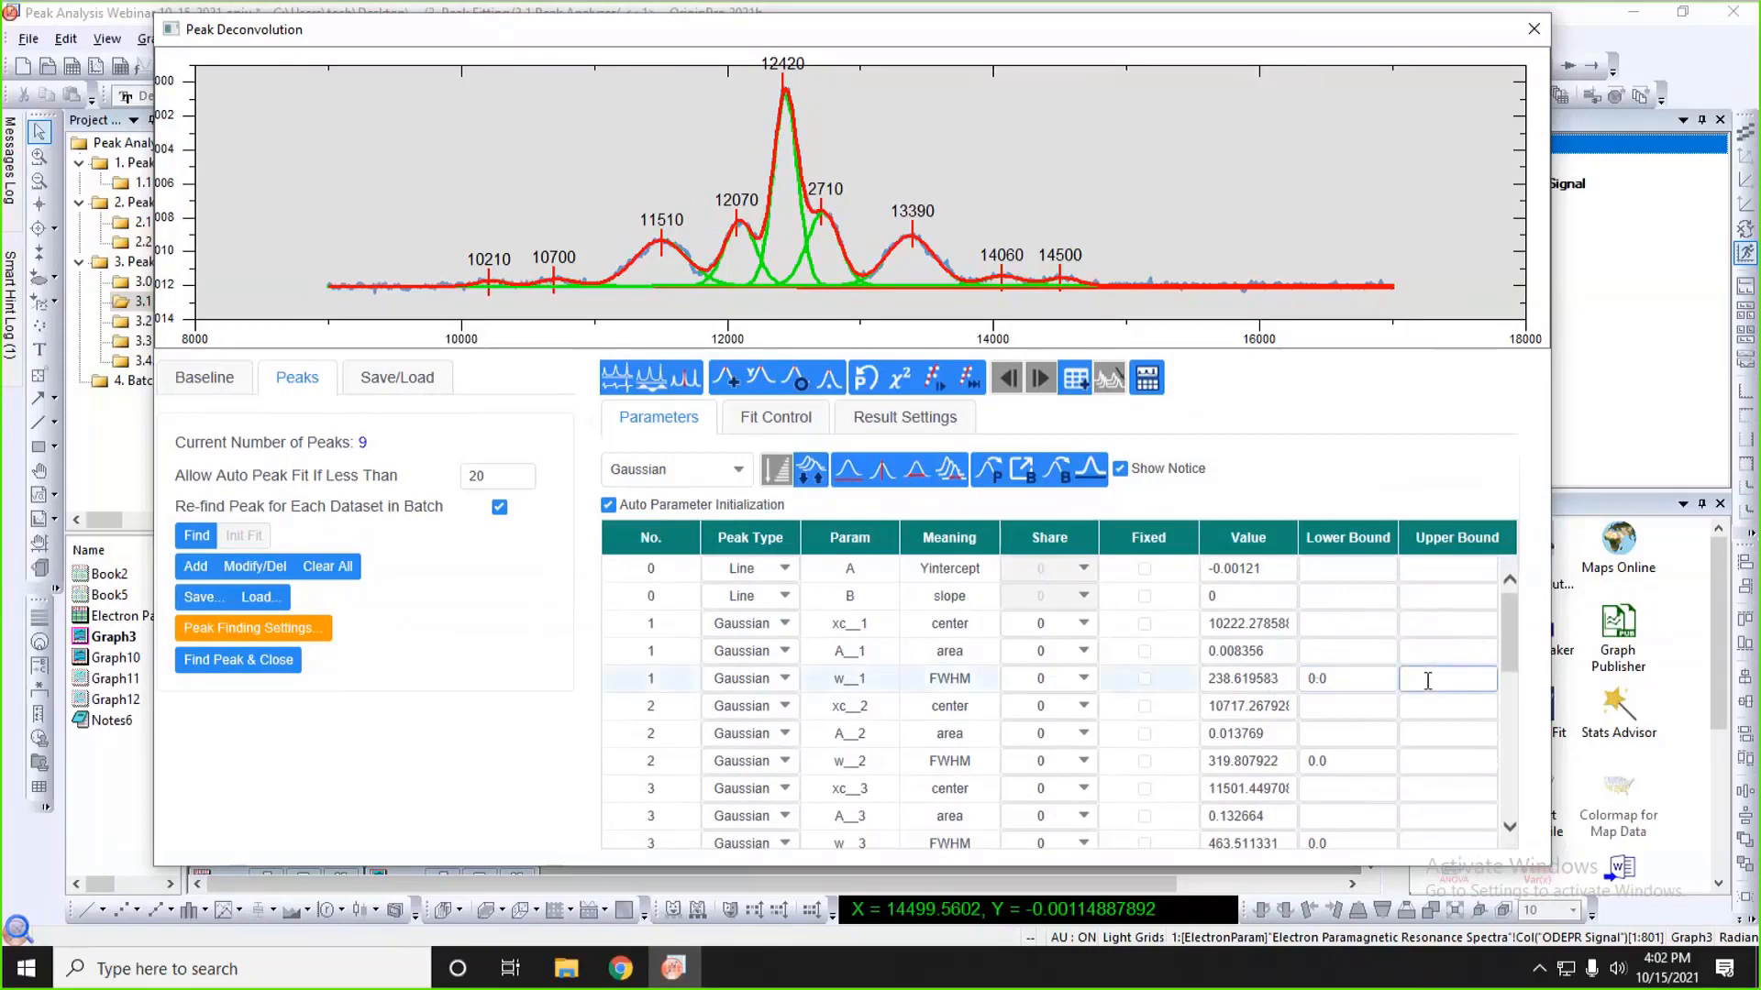
text(400)
click(1452, 709)
click(1058, 477)
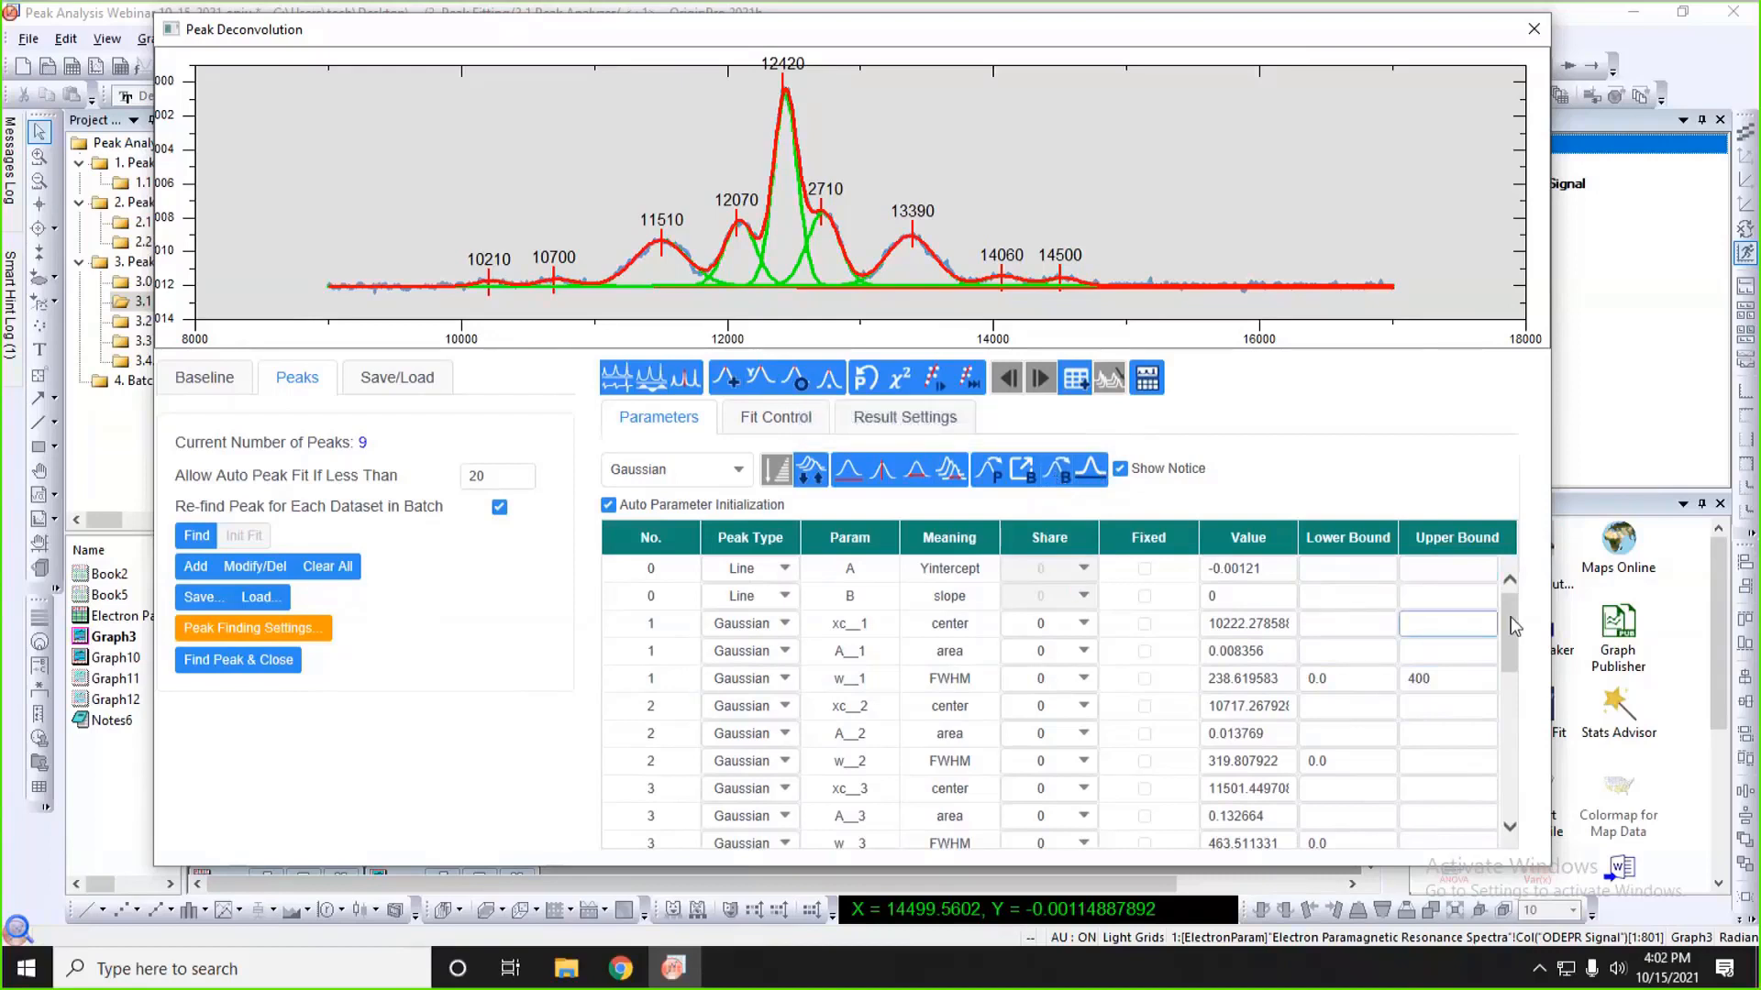
scroll(1510, 616, down, 3)
scroll(1511, 638, up, 3)
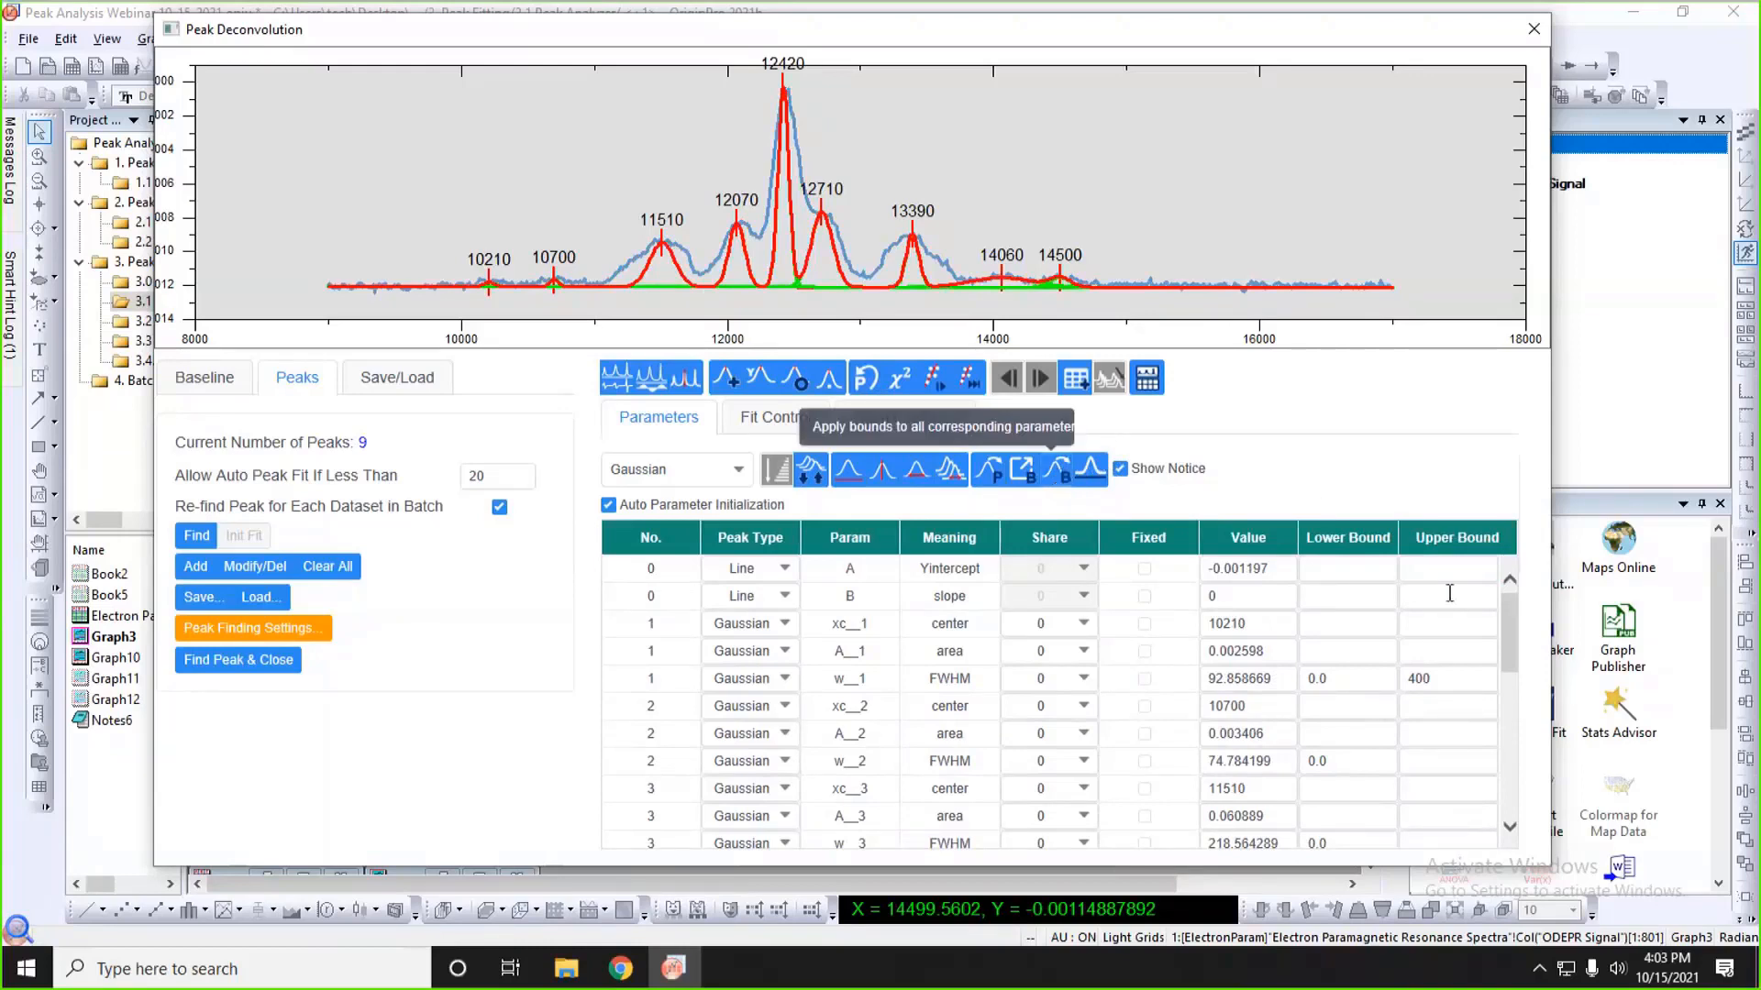
- Review the bounds in the parameter table and replace the upper bound of the first peak's FWHM with 0
scroll(1511, 679, down, 2)
scroll(1511, 679, up, 2)
click(1430, 678)
drag(1439, 679, 1404, 690)
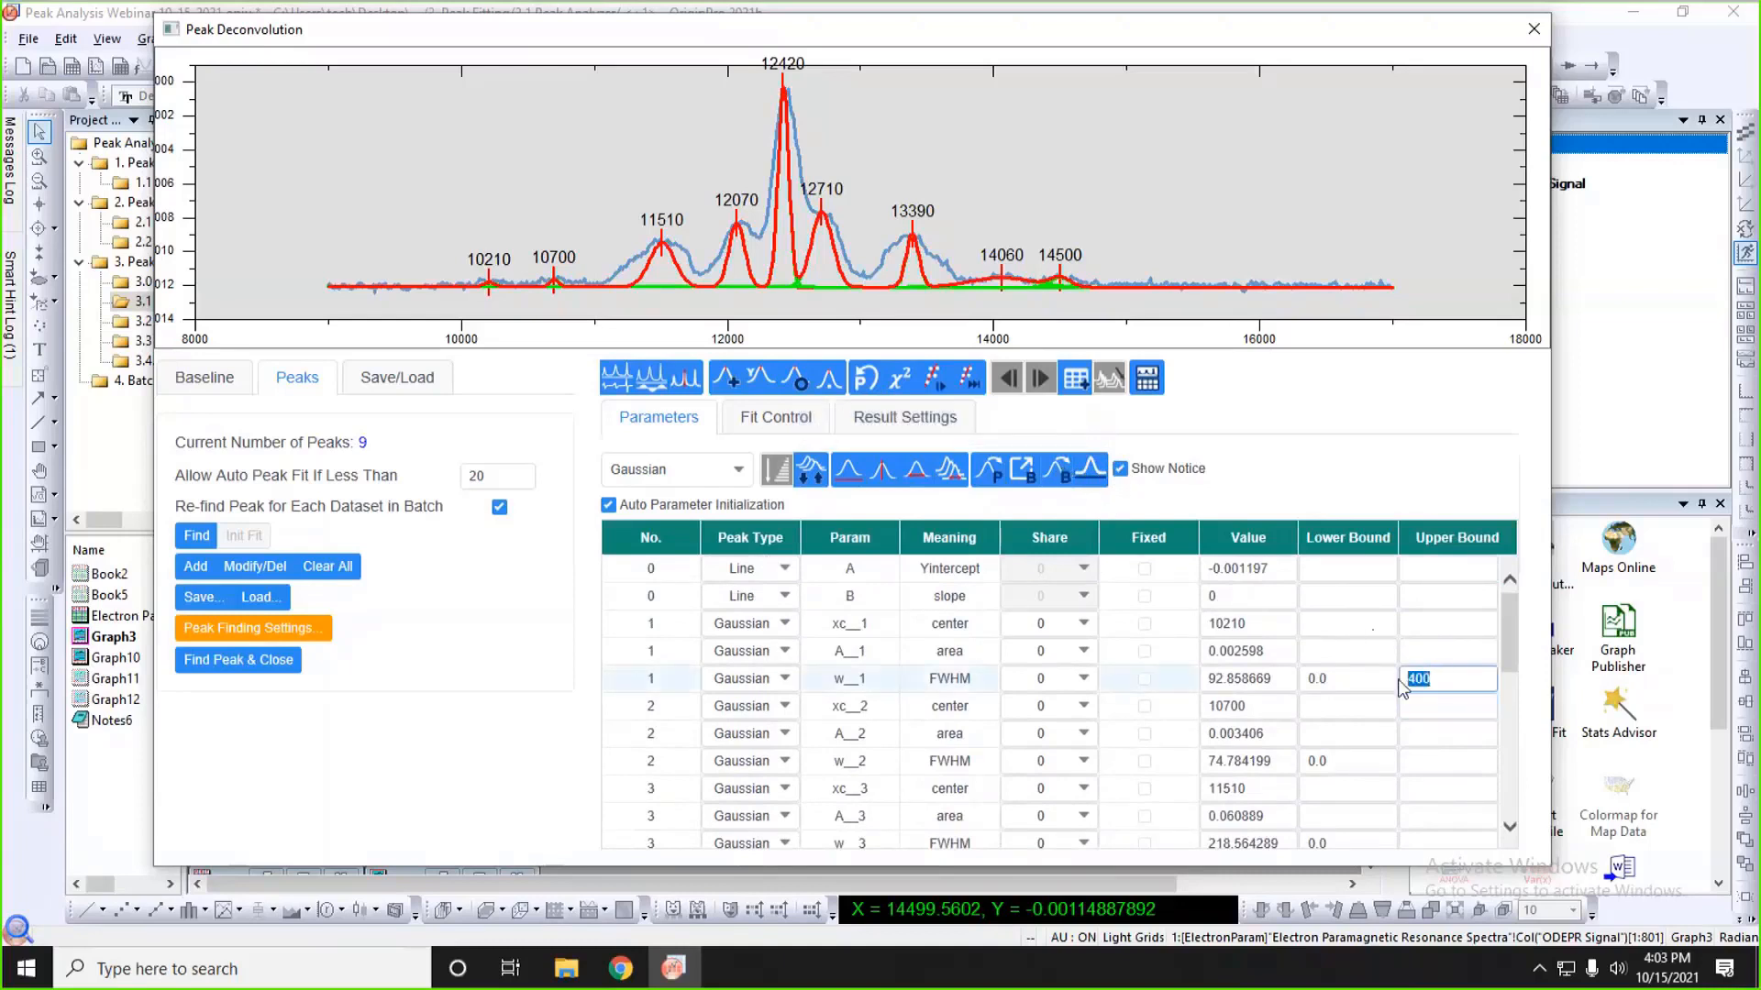
text(0)
key(BackSpace)
text(0)
click(1266, 463)
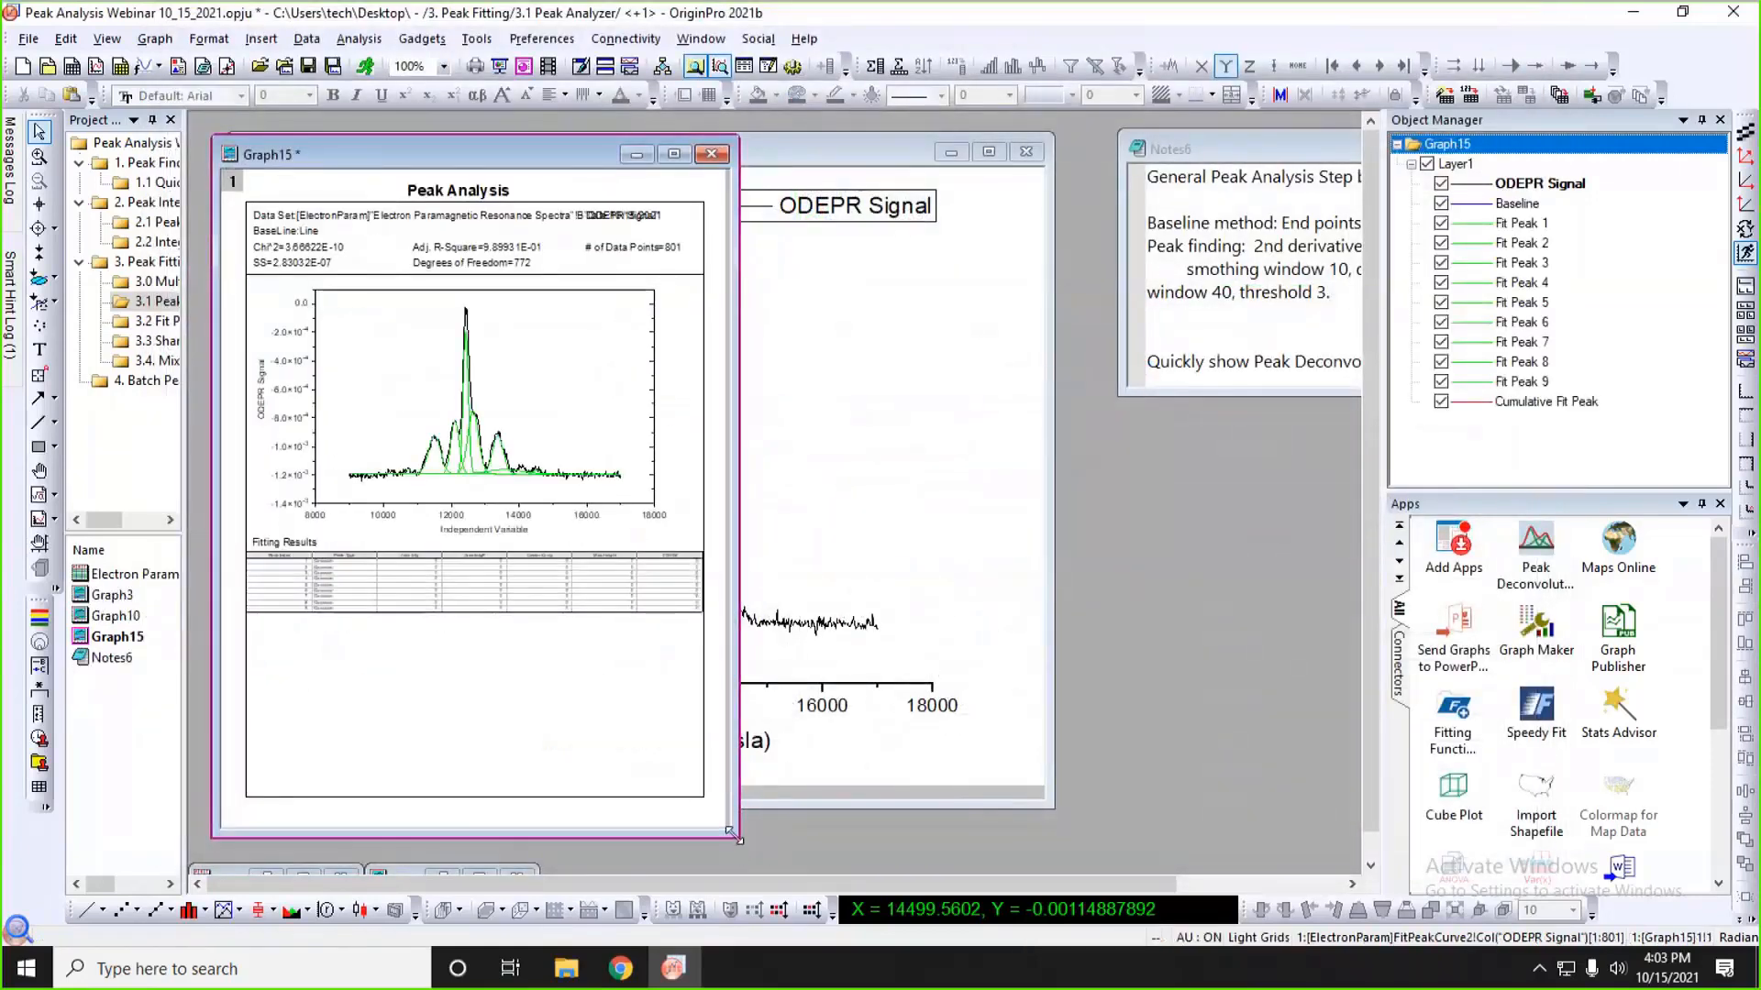
- Enlarge and examine the Peak Analysis report graph, including its fit statistics, fitted curves and results table, and minimize its window
drag(731, 832, 1073, 862)
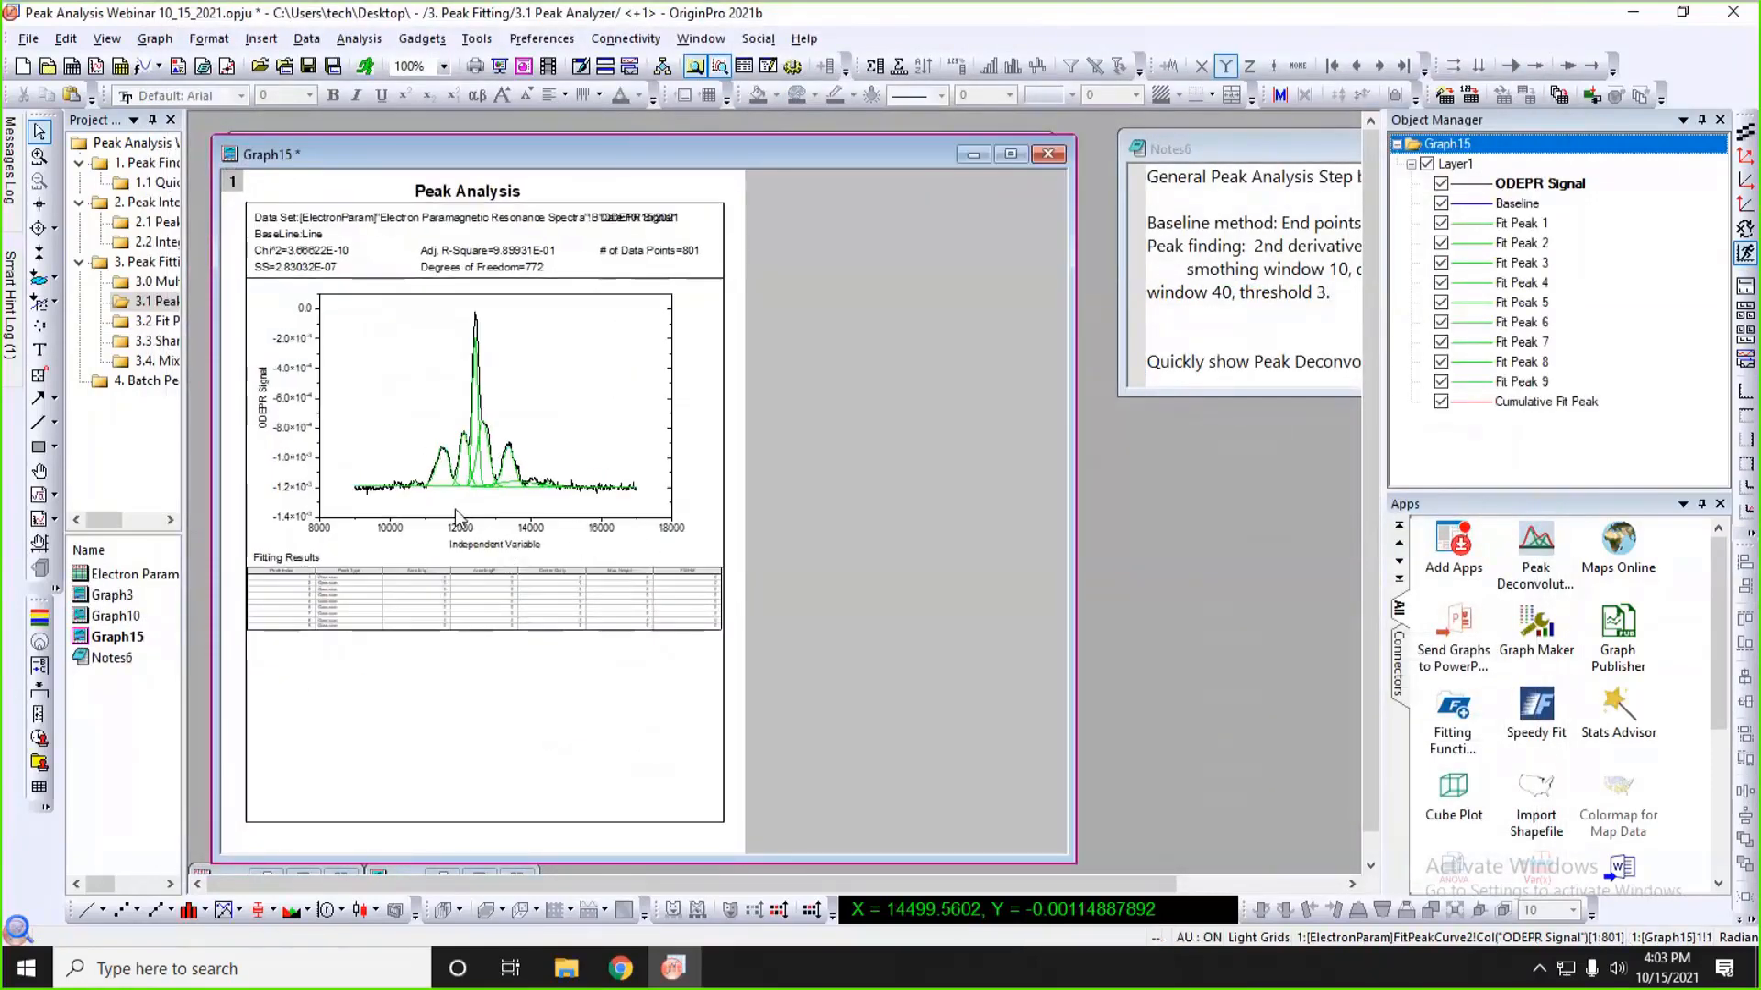
scroll(455, 509, up, 1)
scroll(455, 509, up, 2)
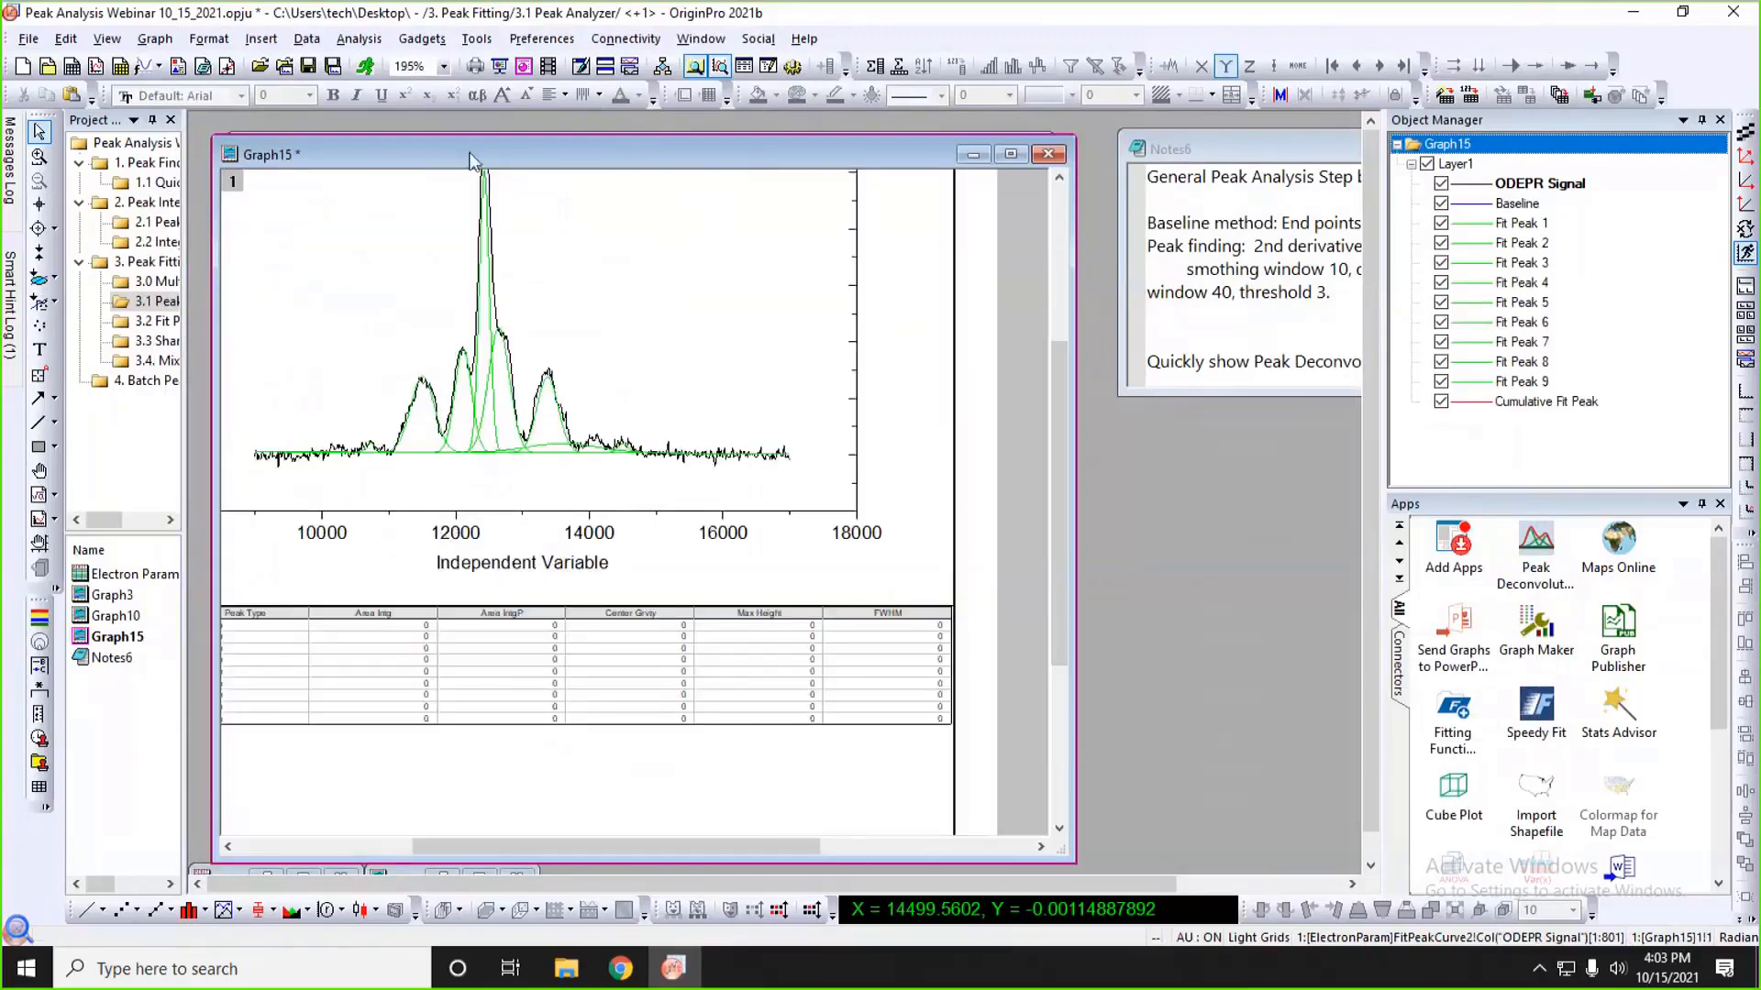
drag(486, 154, 622, 145)
drag(666, 839, 536, 831)
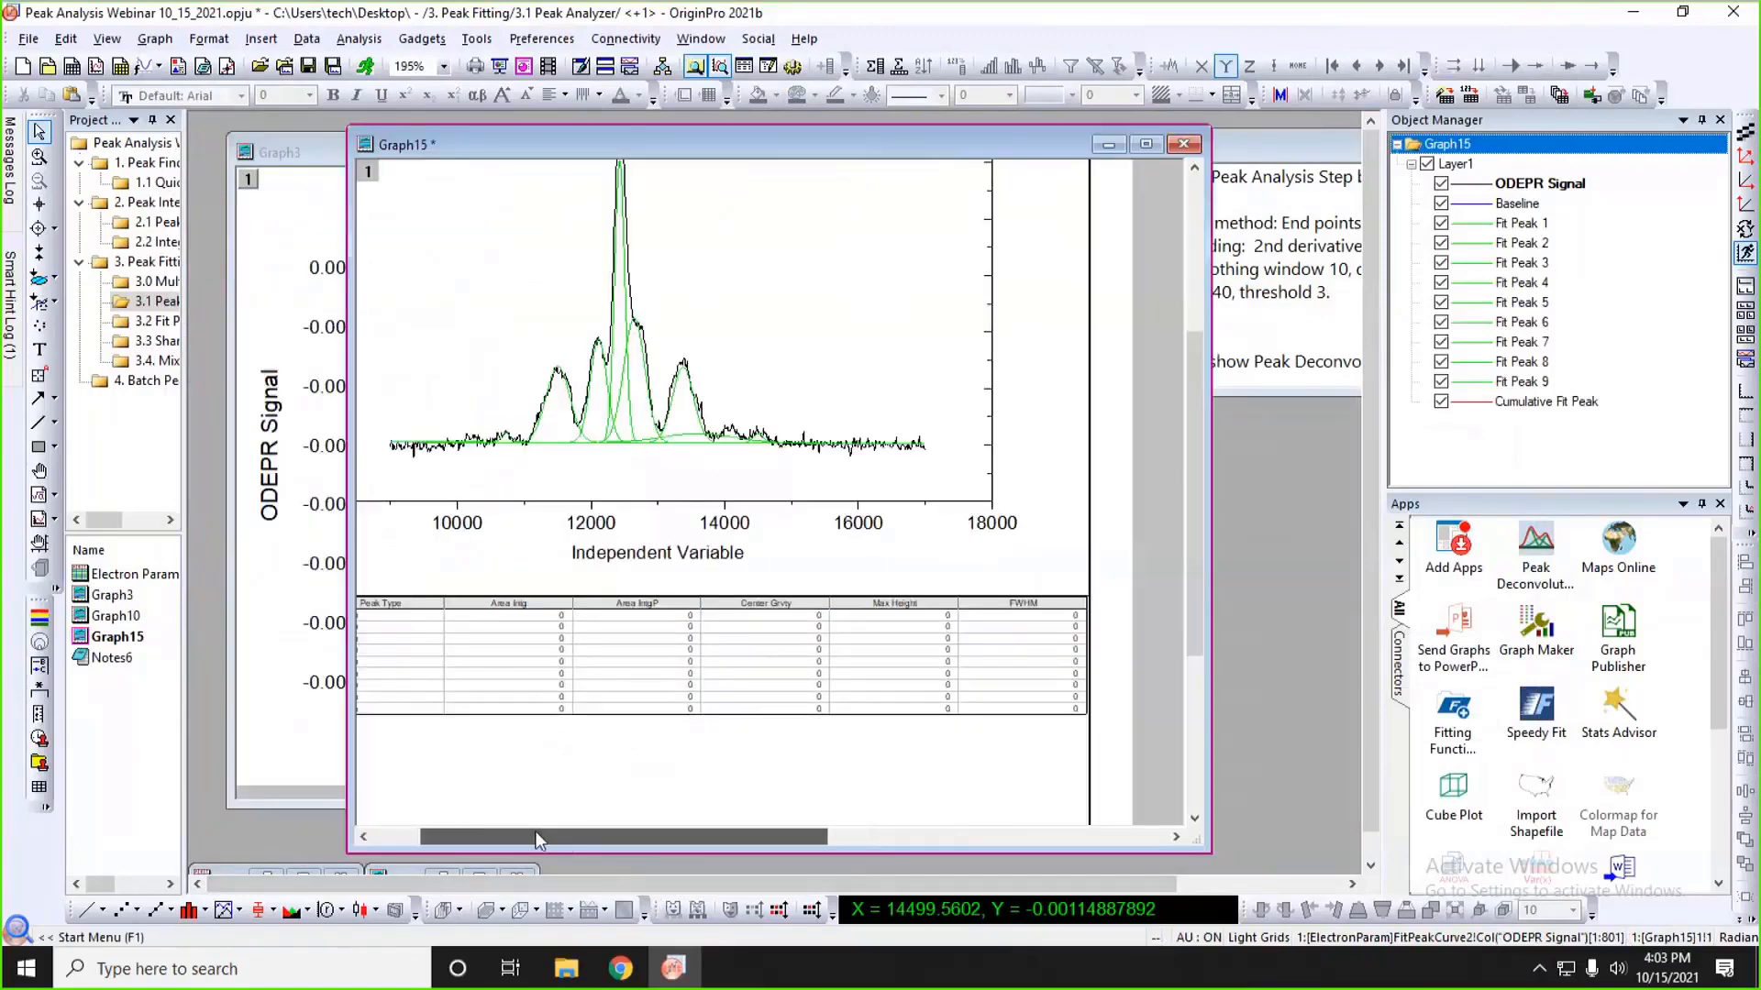
scroll(576, 635, up, 3)
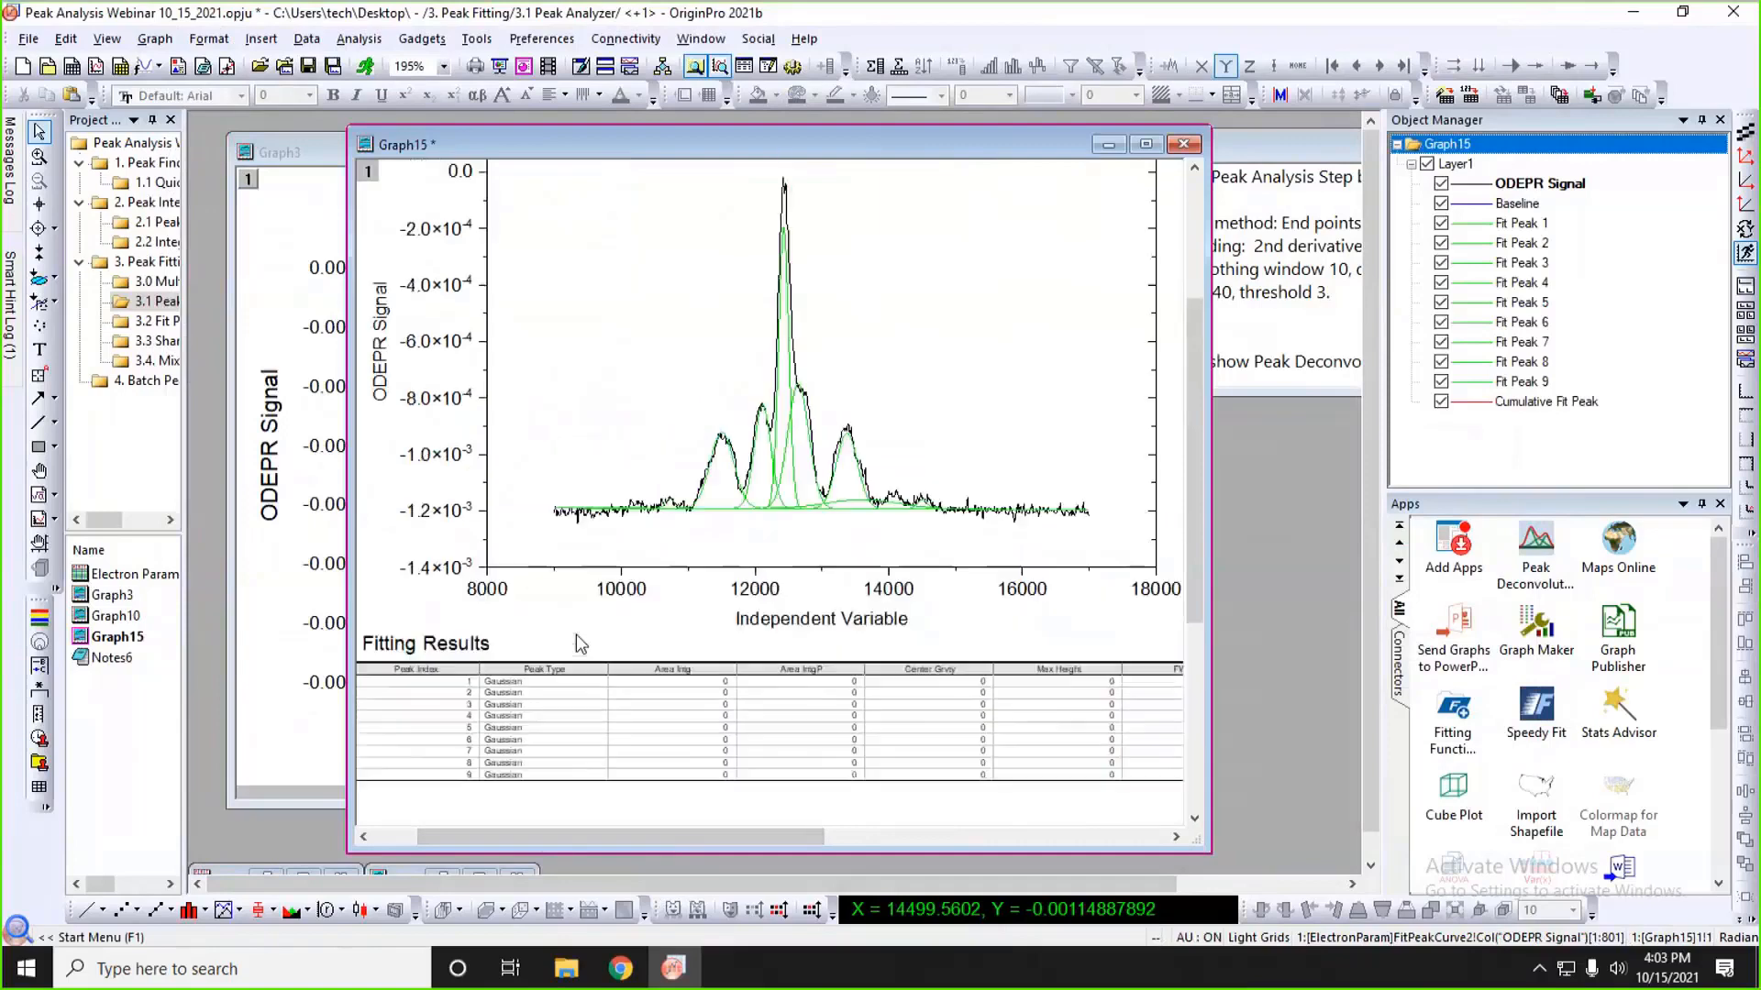
scroll(576, 634, up, 2)
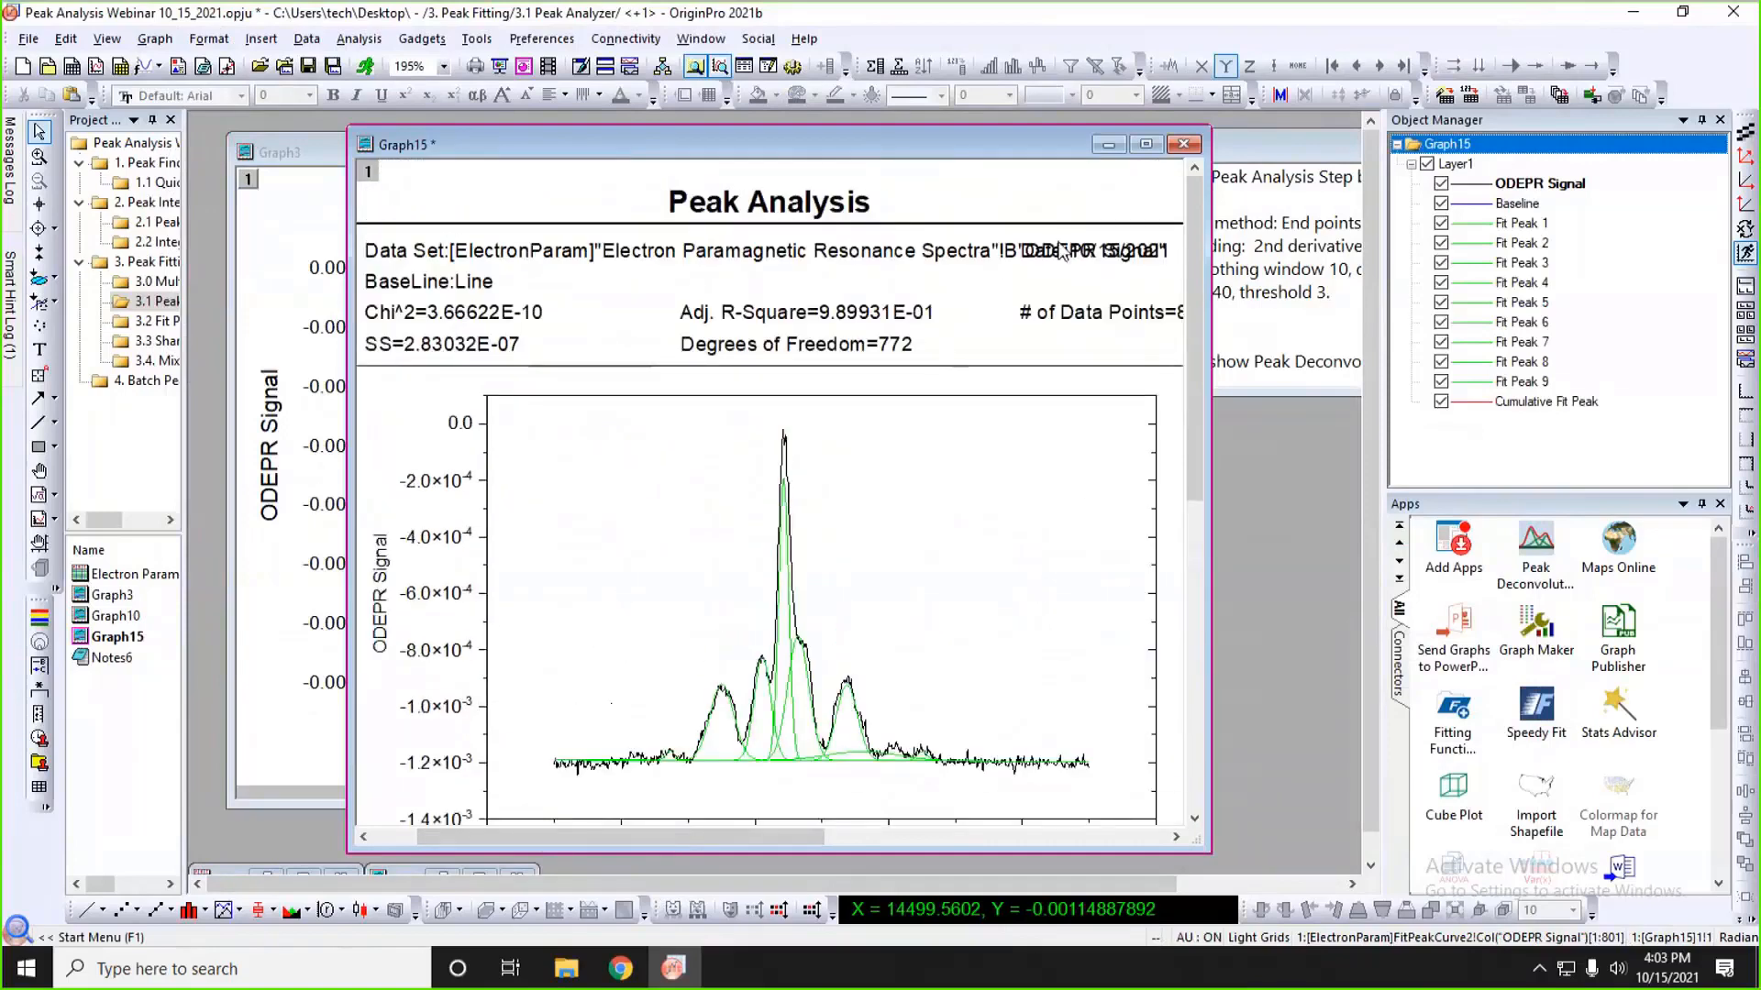
click(1108, 147)
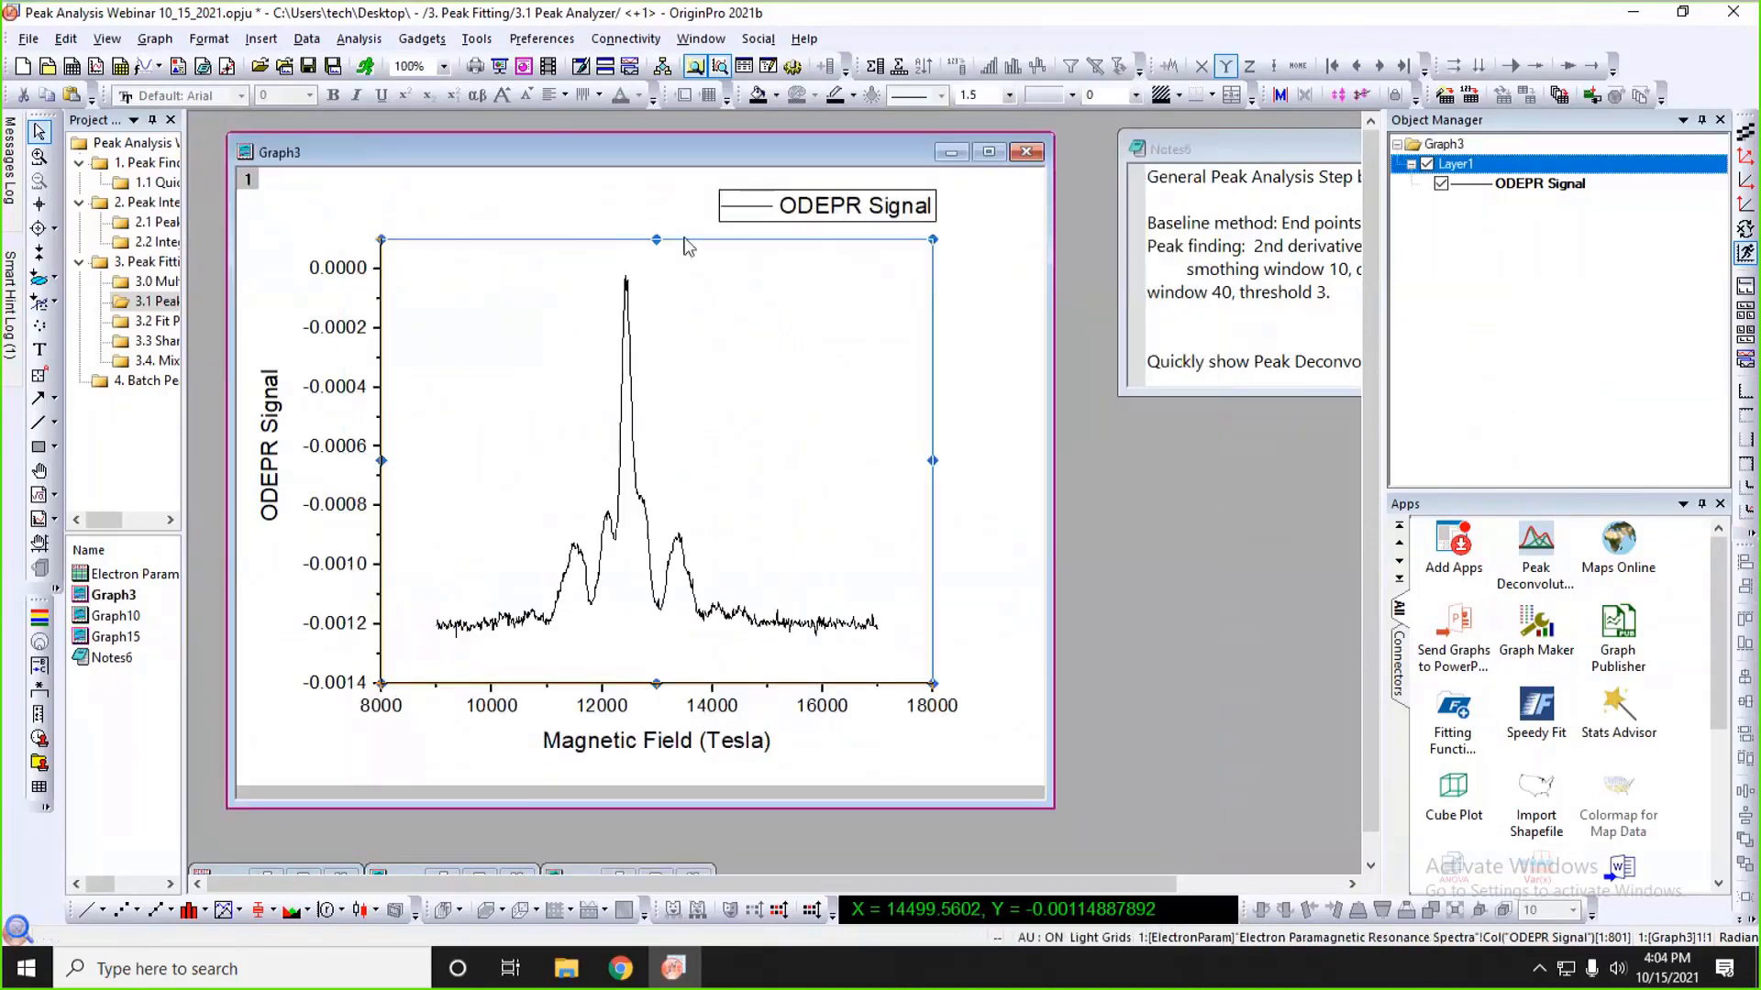
- Widen the Project Explorer, open the 3.2 Fit Peak w Baseline folder and arrange its graph and notes windows
drag(550, 144, 785, 155)
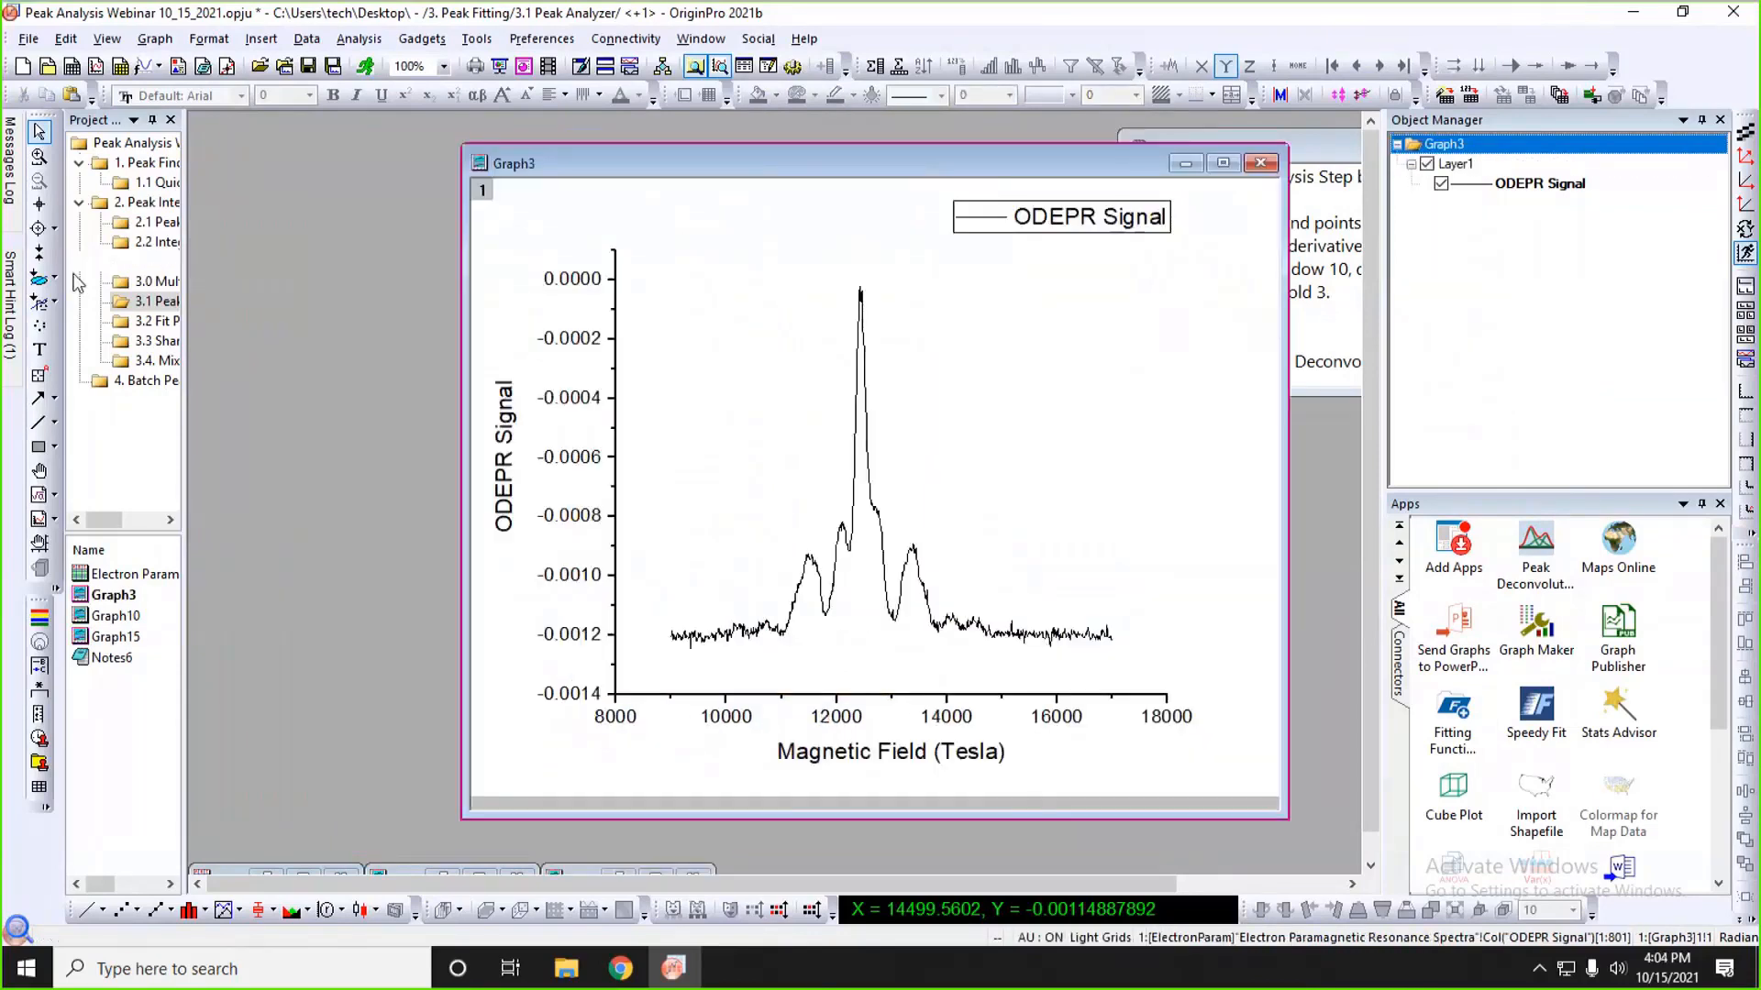
drag(184, 273, 362, 273)
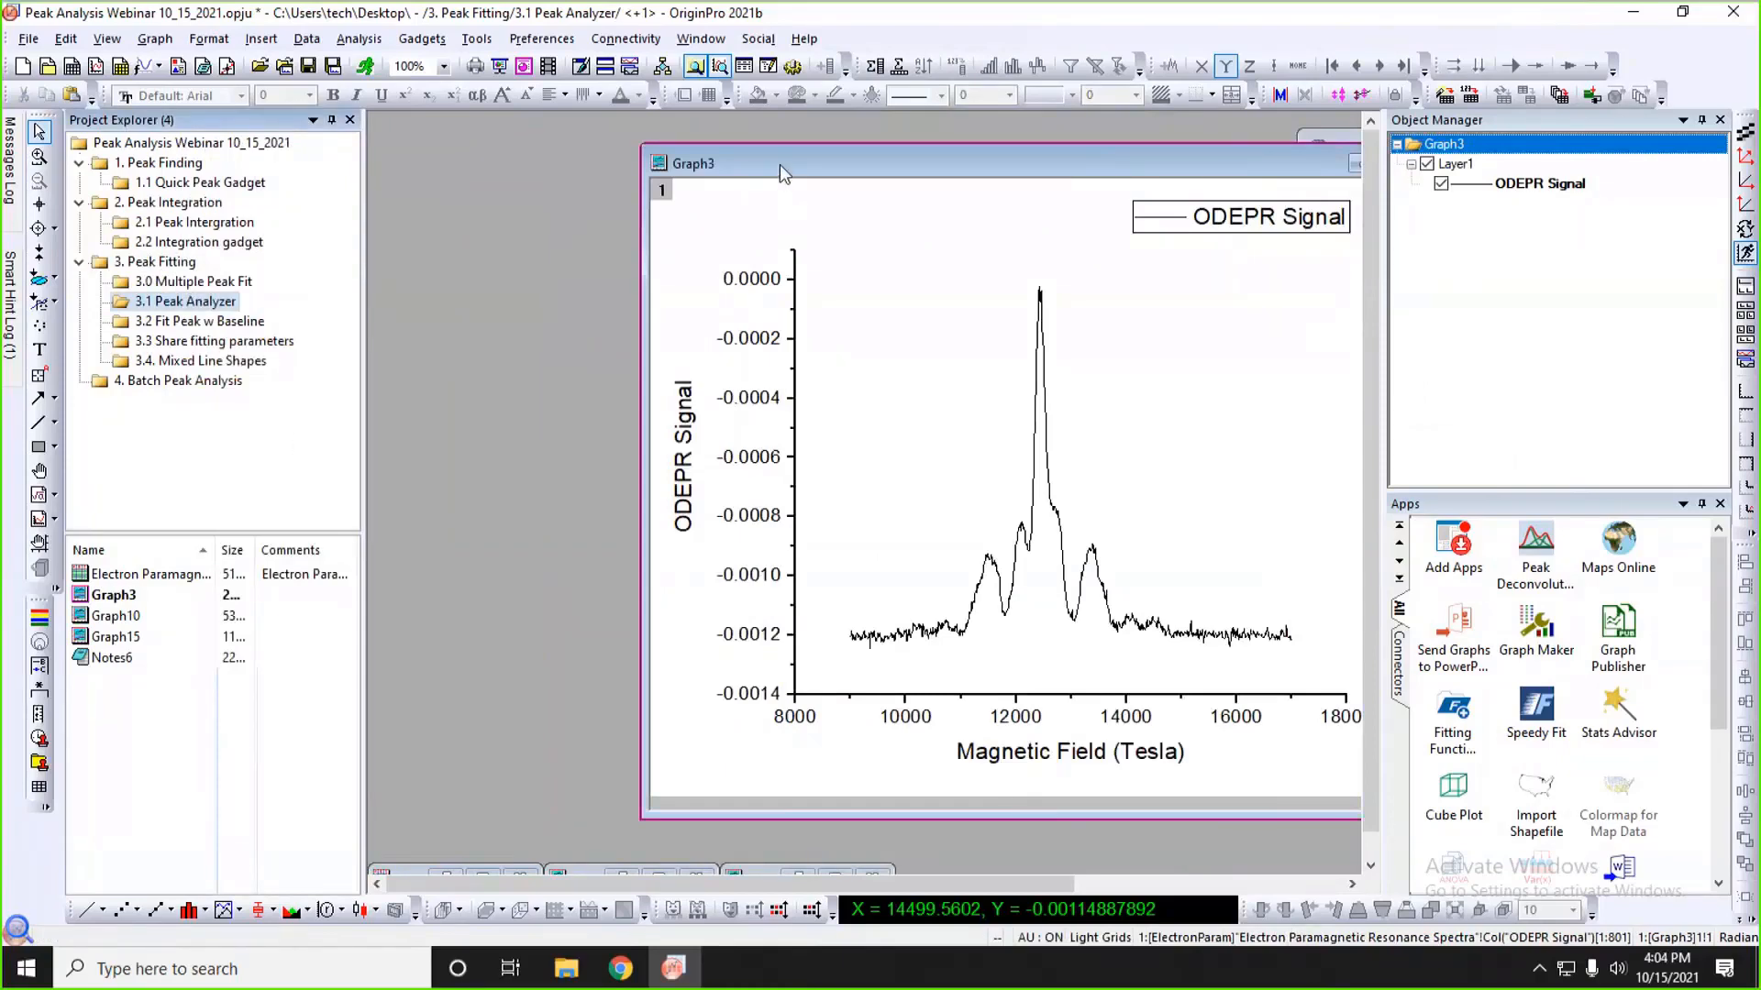
drag(779, 163, 593, 162)
click(240, 321)
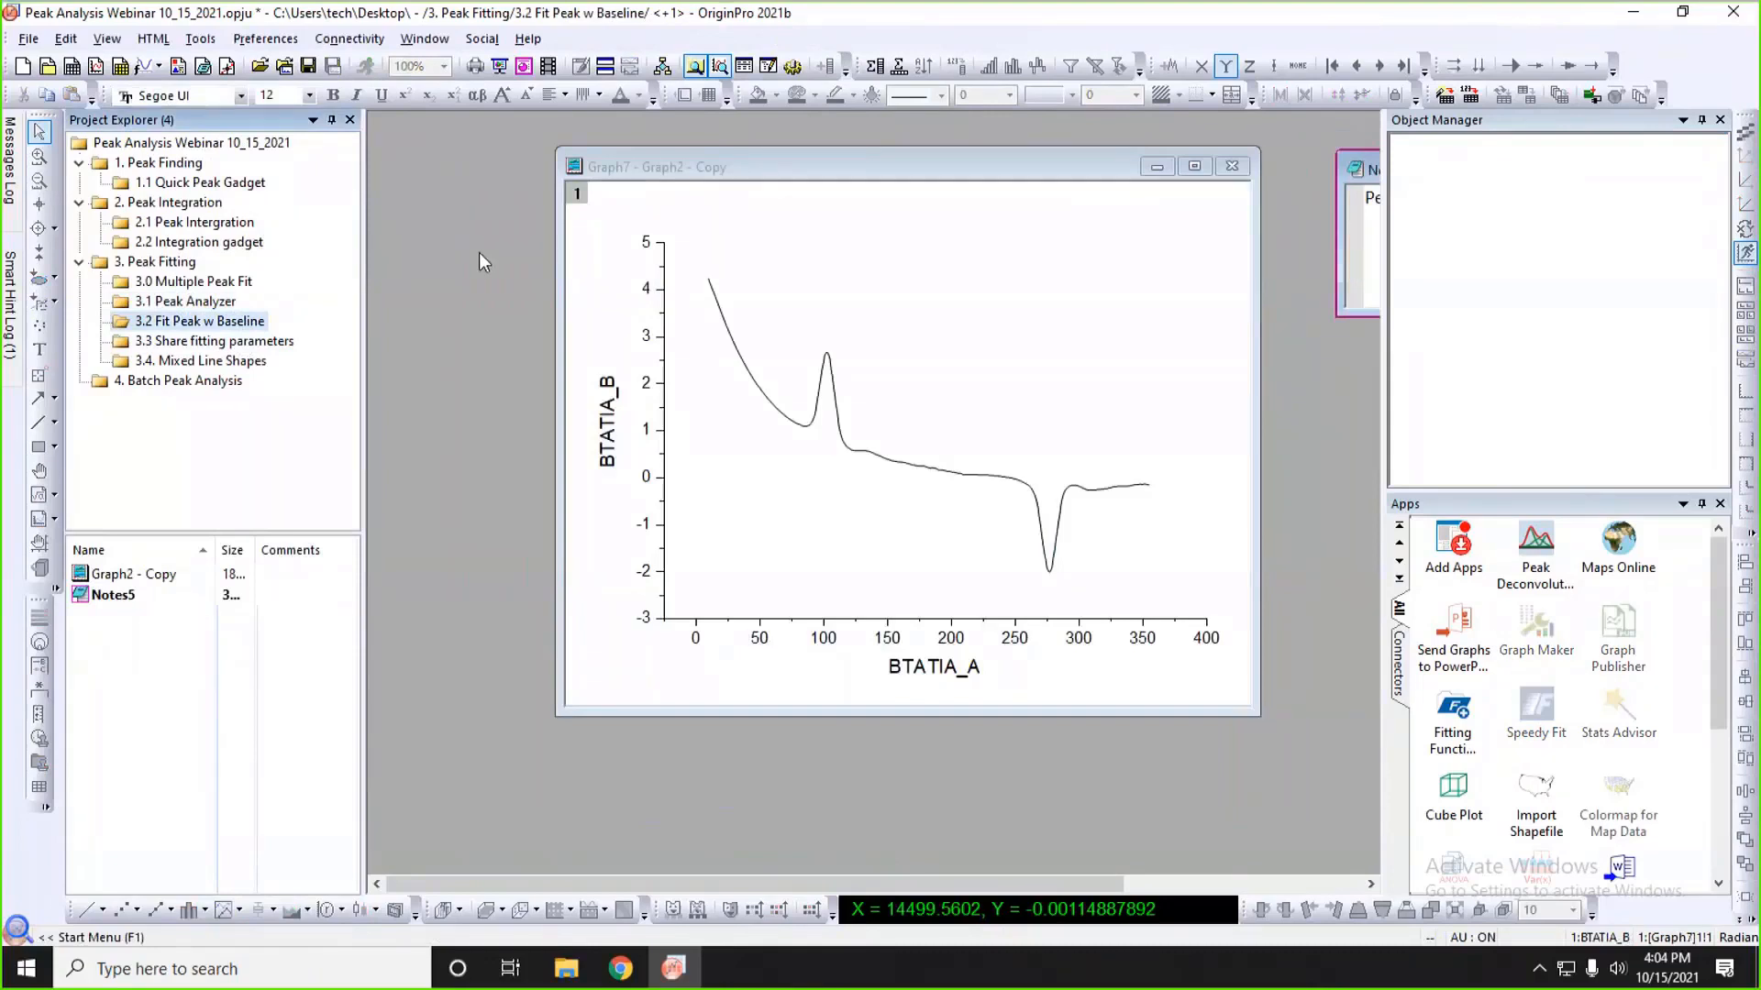
drag(699, 176, 541, 169)
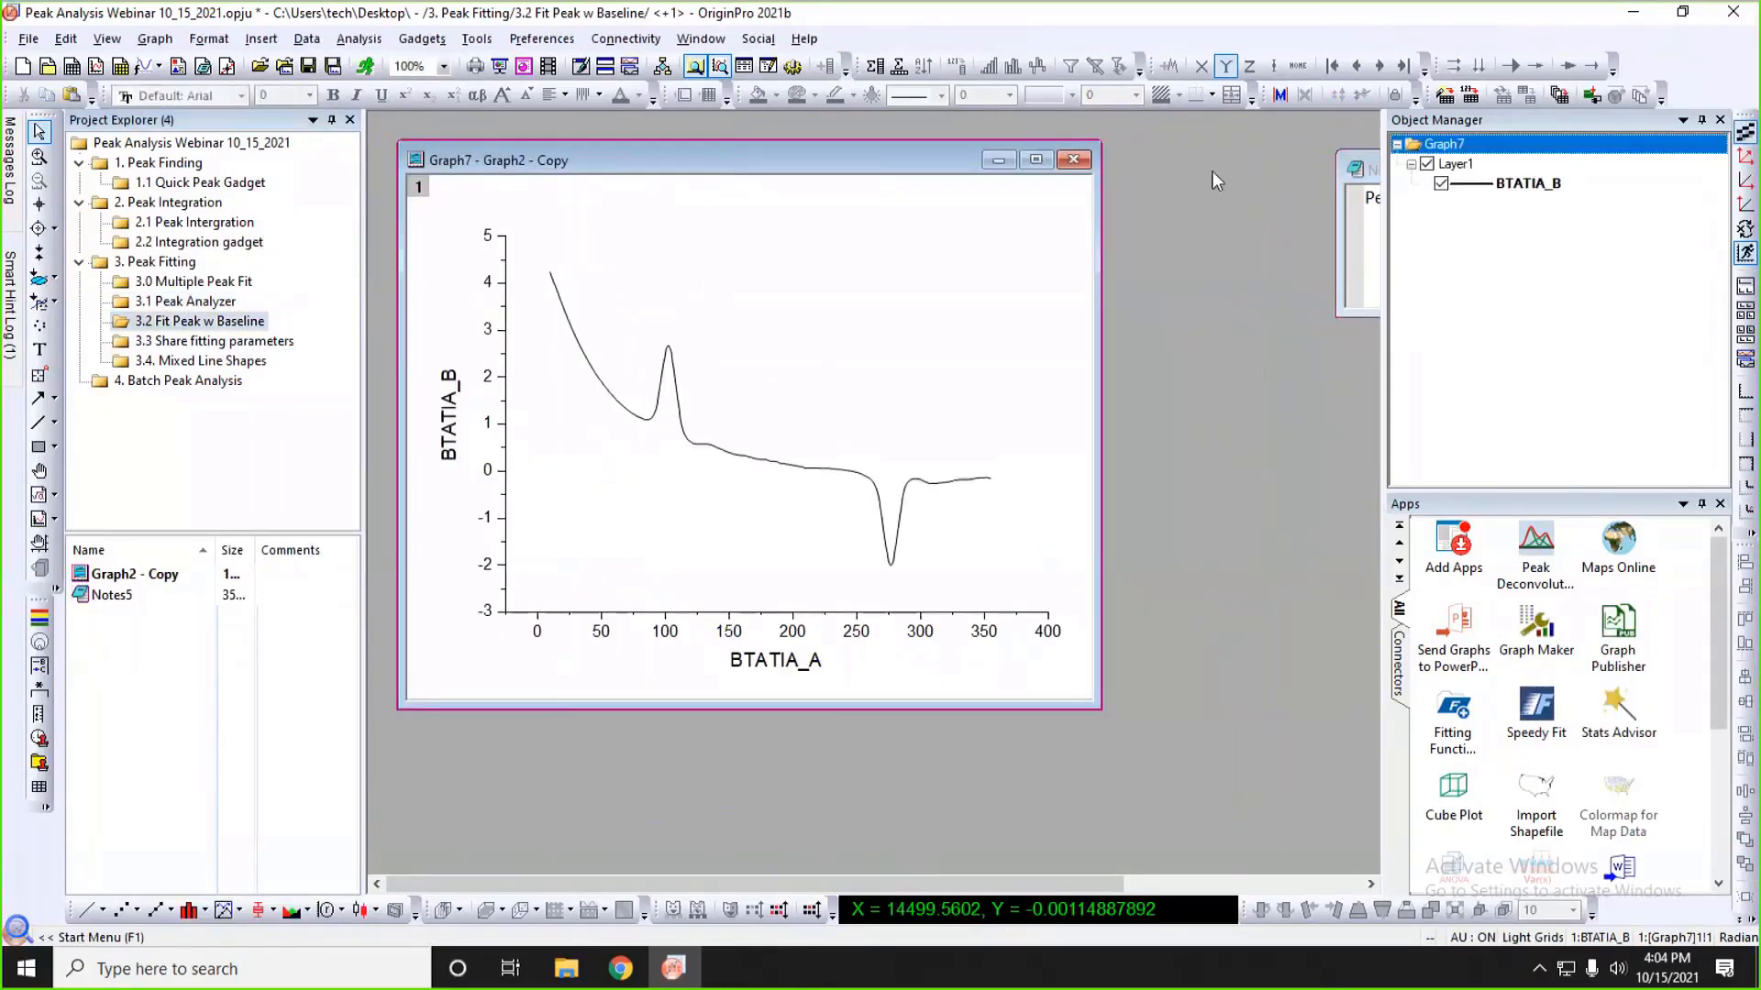
click(1372, 174)
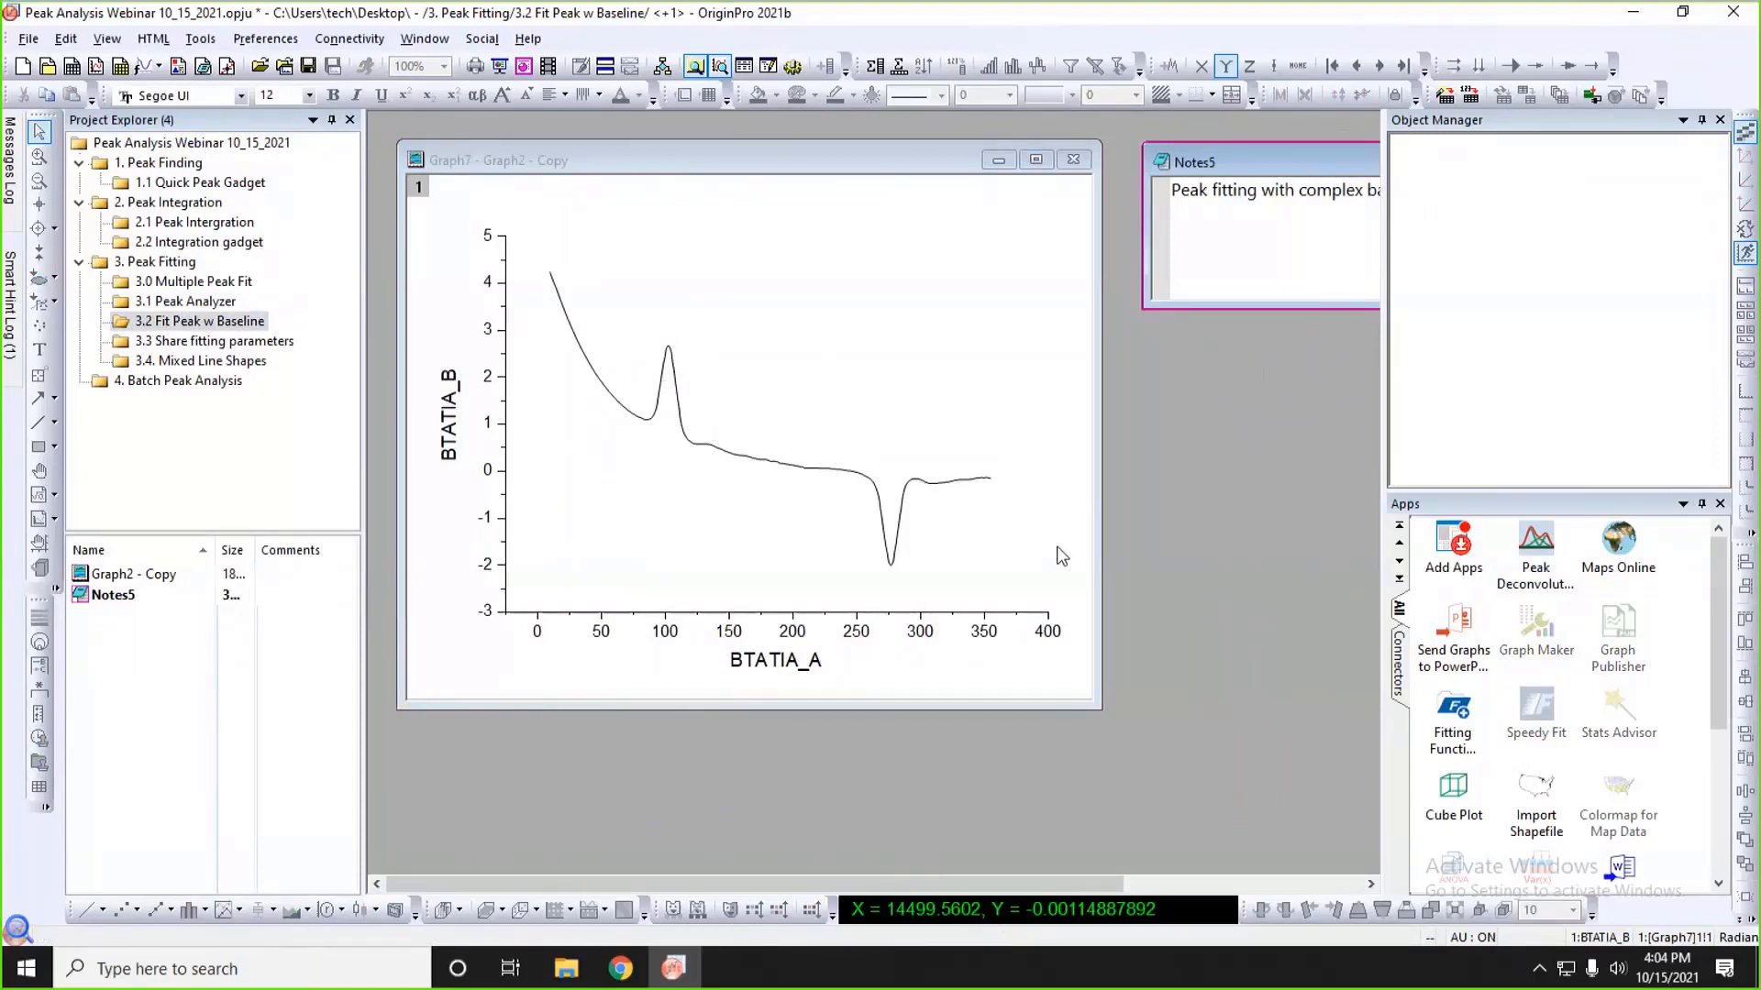
- Open the Peak Analyzer dialog for the BTATIA_B curve in Graph7 and move it beside the preview
click(683, 174)
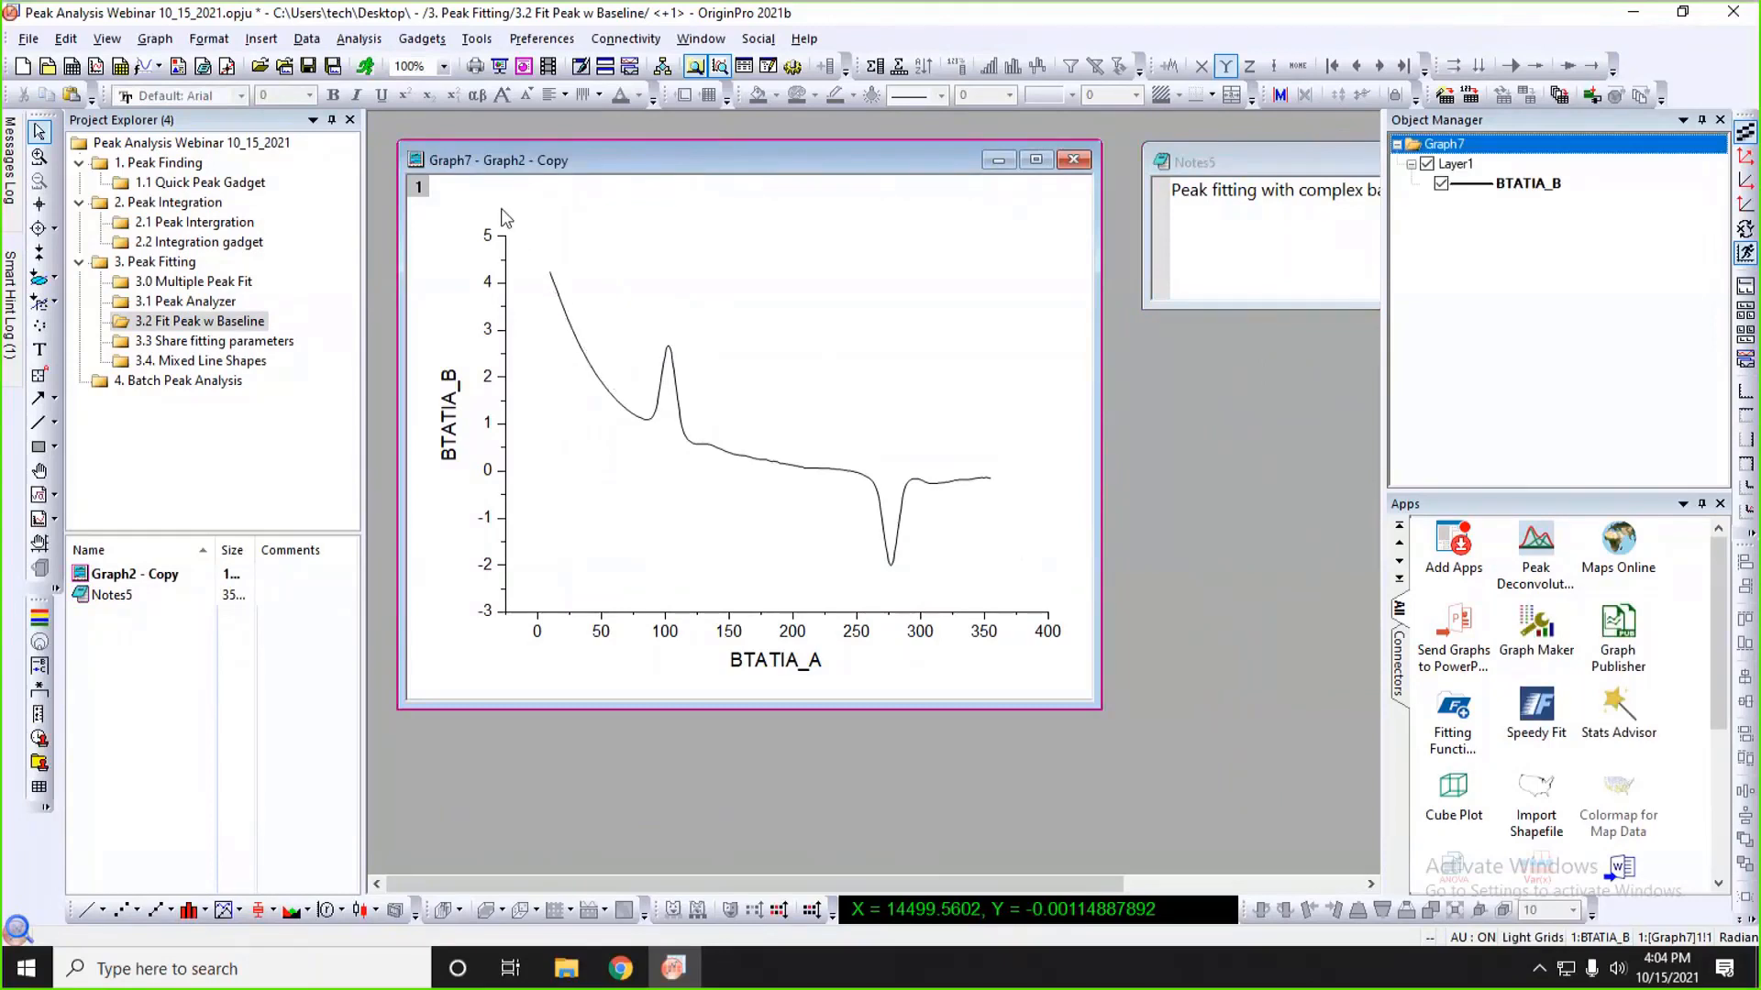
click(363, 41)
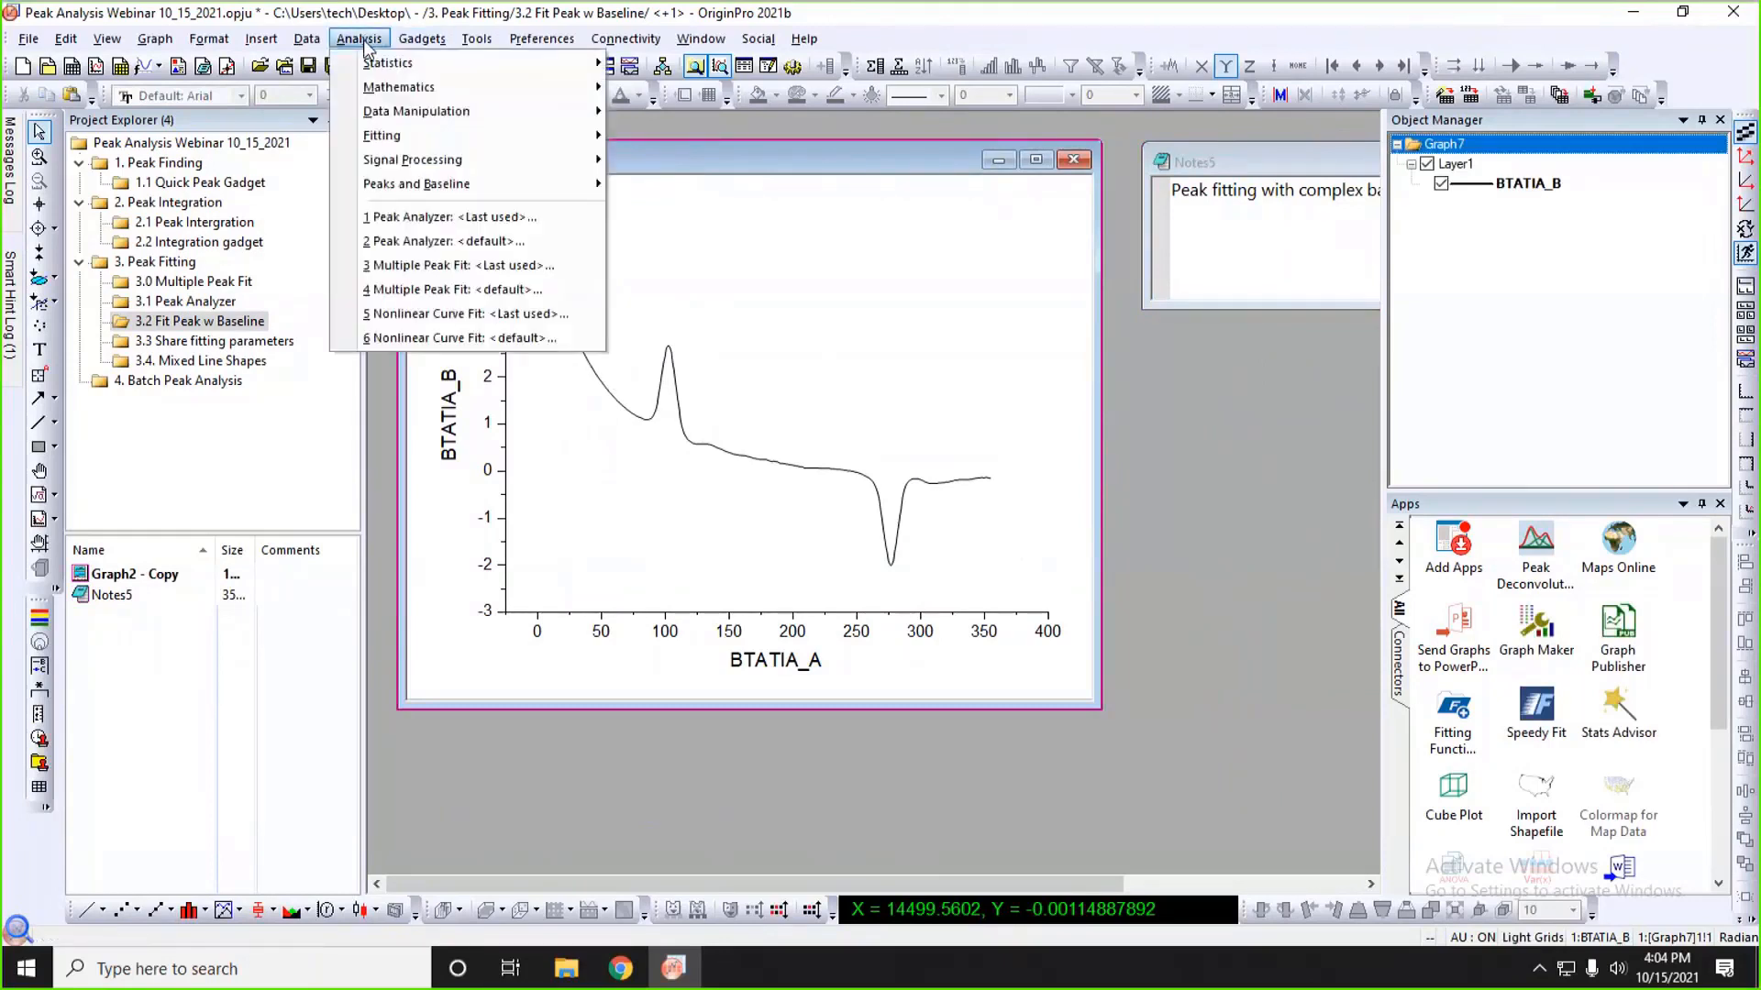
mouse_move(594, 184)
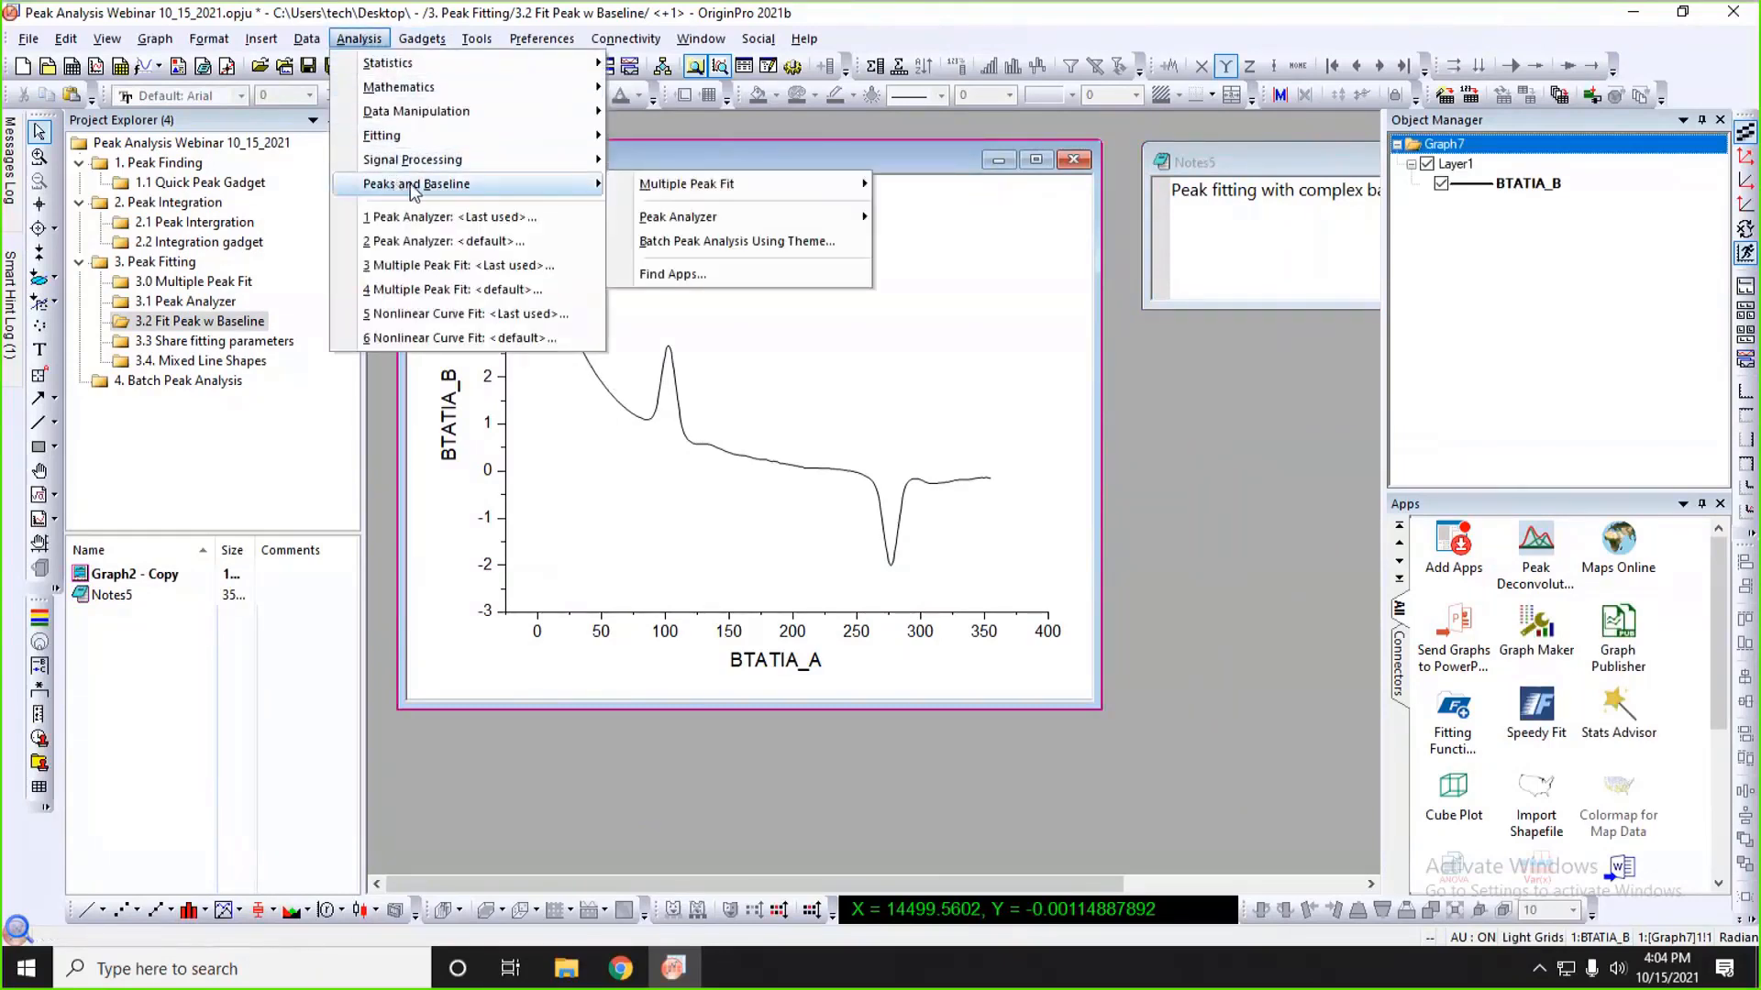
mouse_move(695, 220)
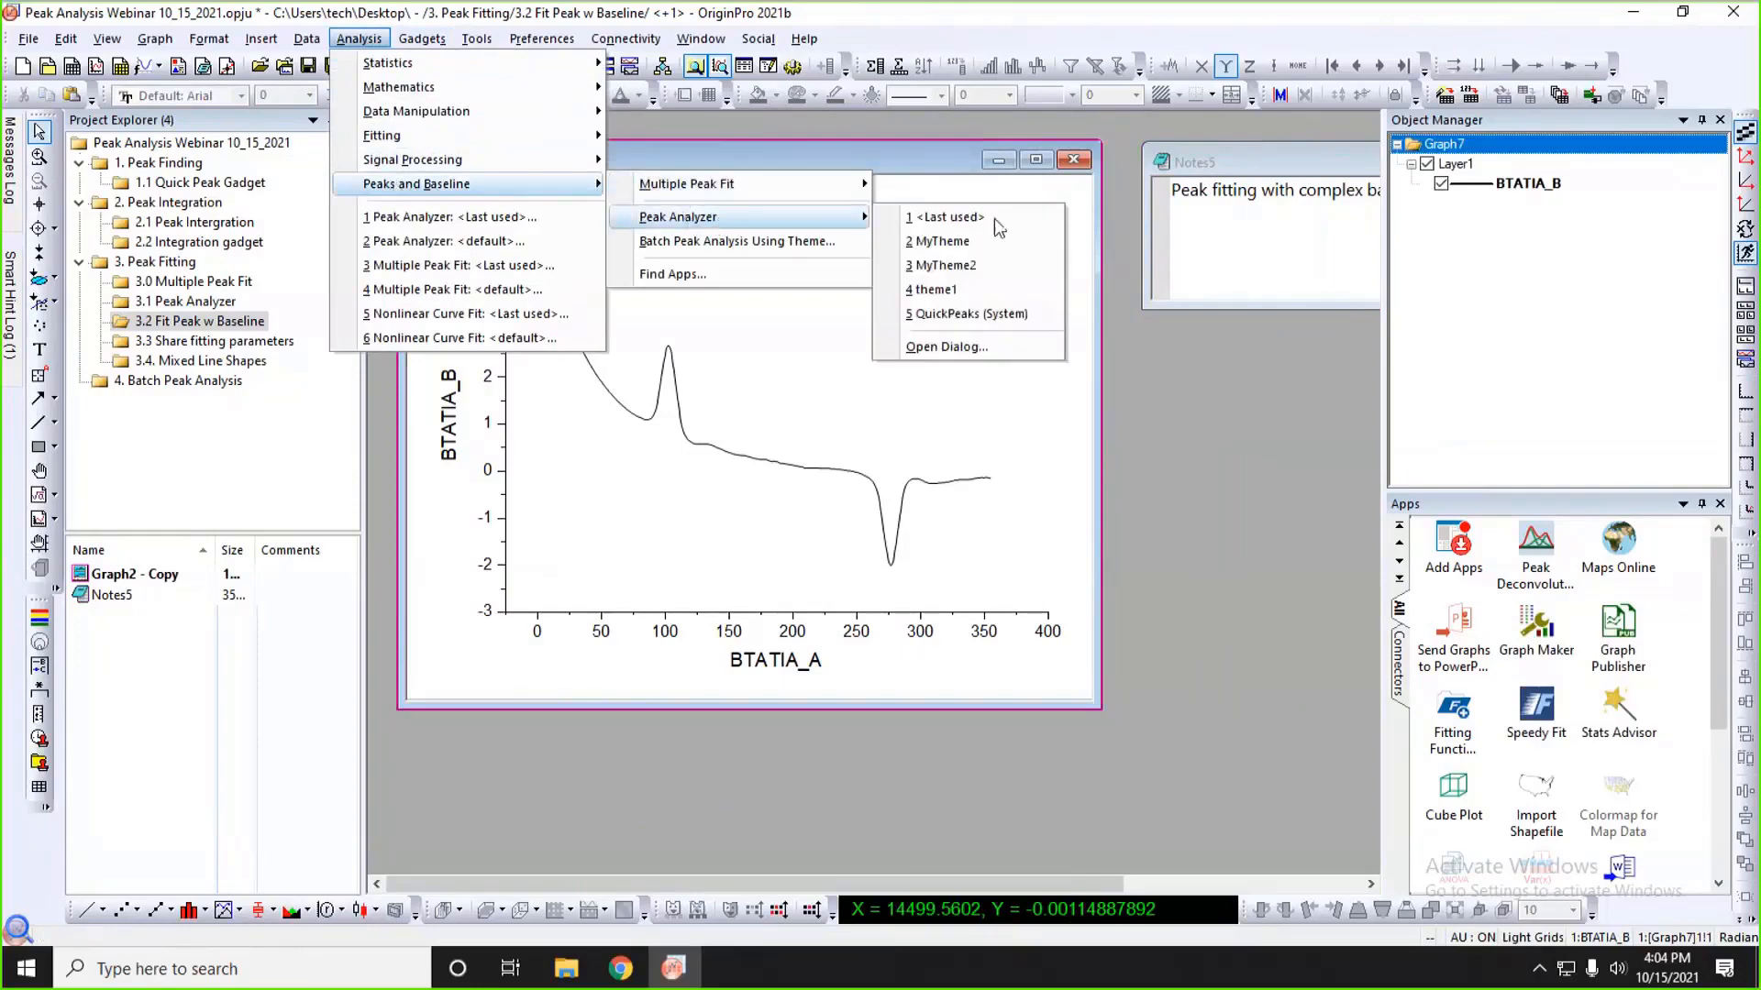
click(961, 344)
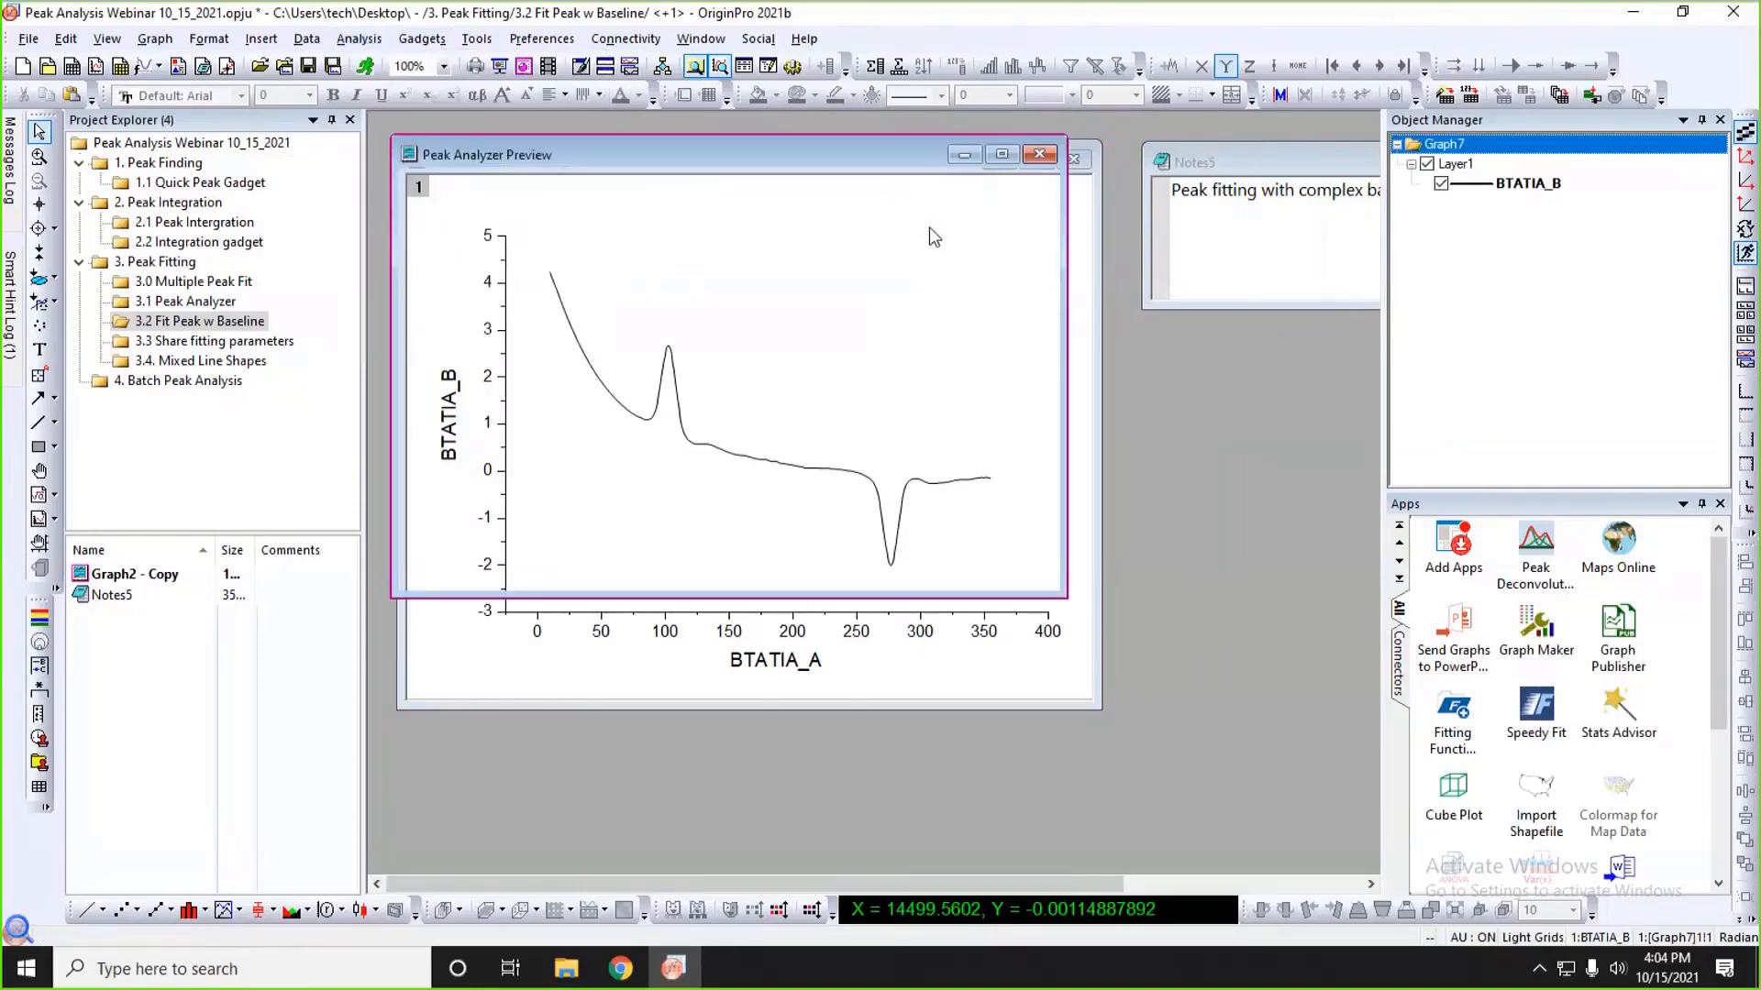
drag(1156, 44, 1214, 50)
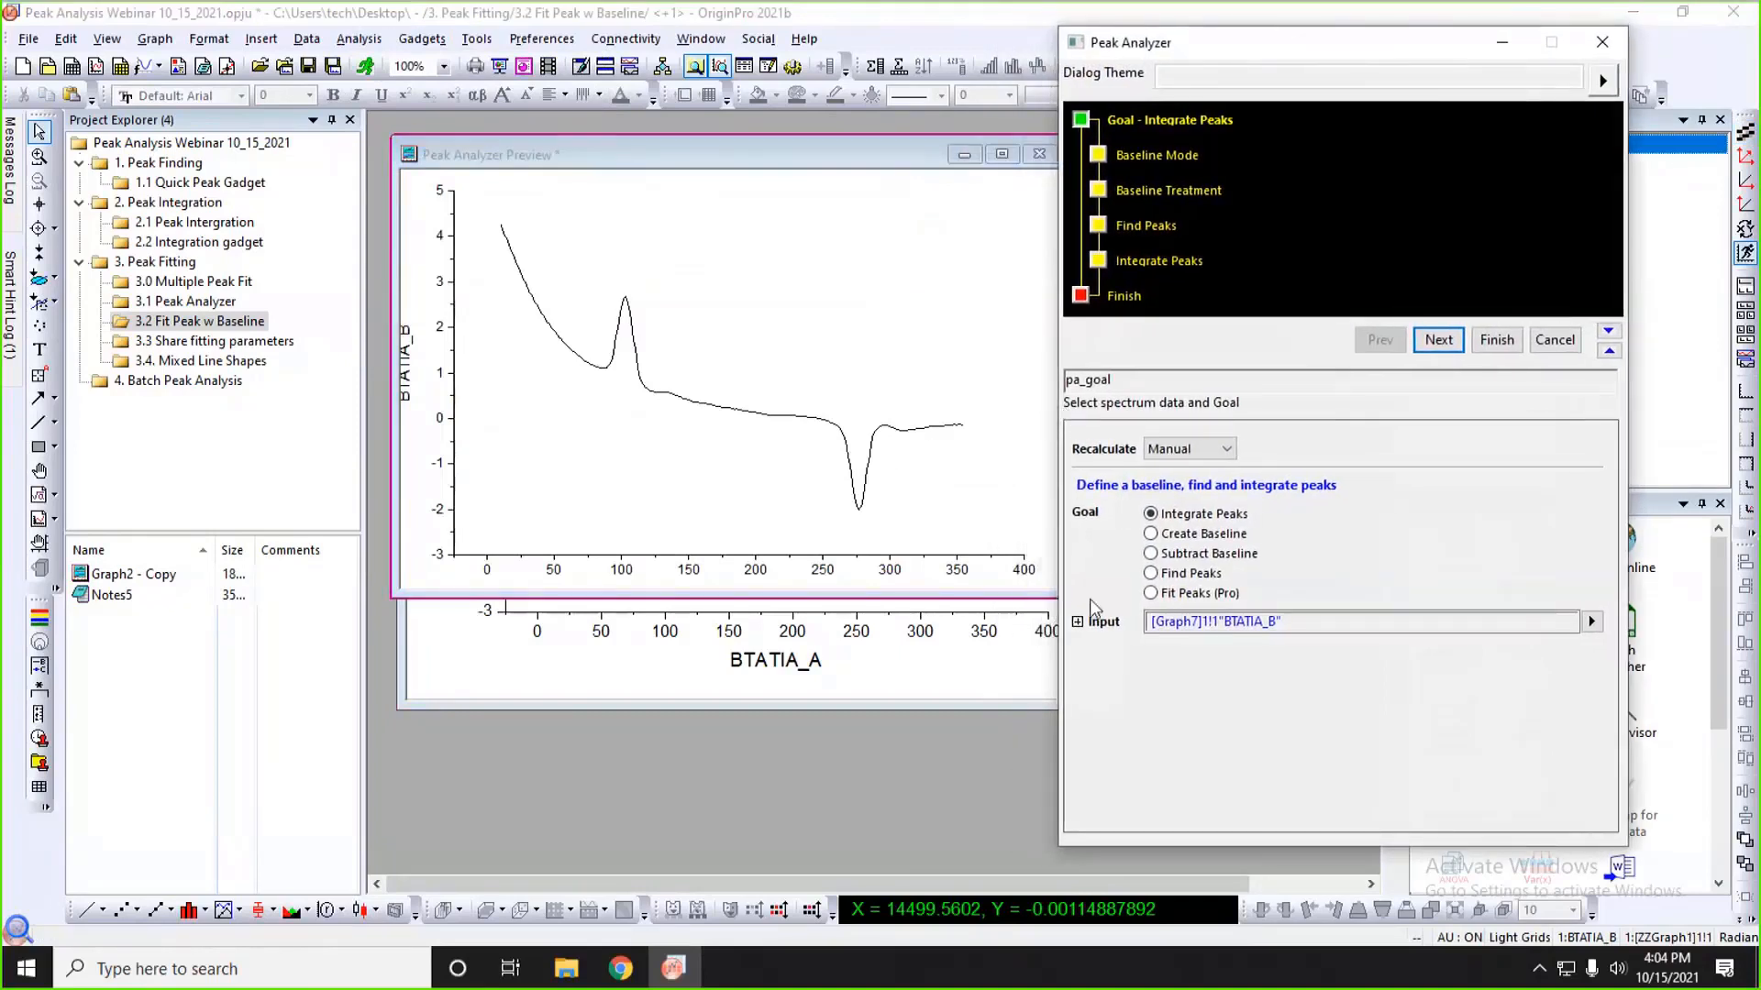
- Set the analysis goal to Fit Peaks (Pro) and the baseline mode to User Defined
click(1151, 594)
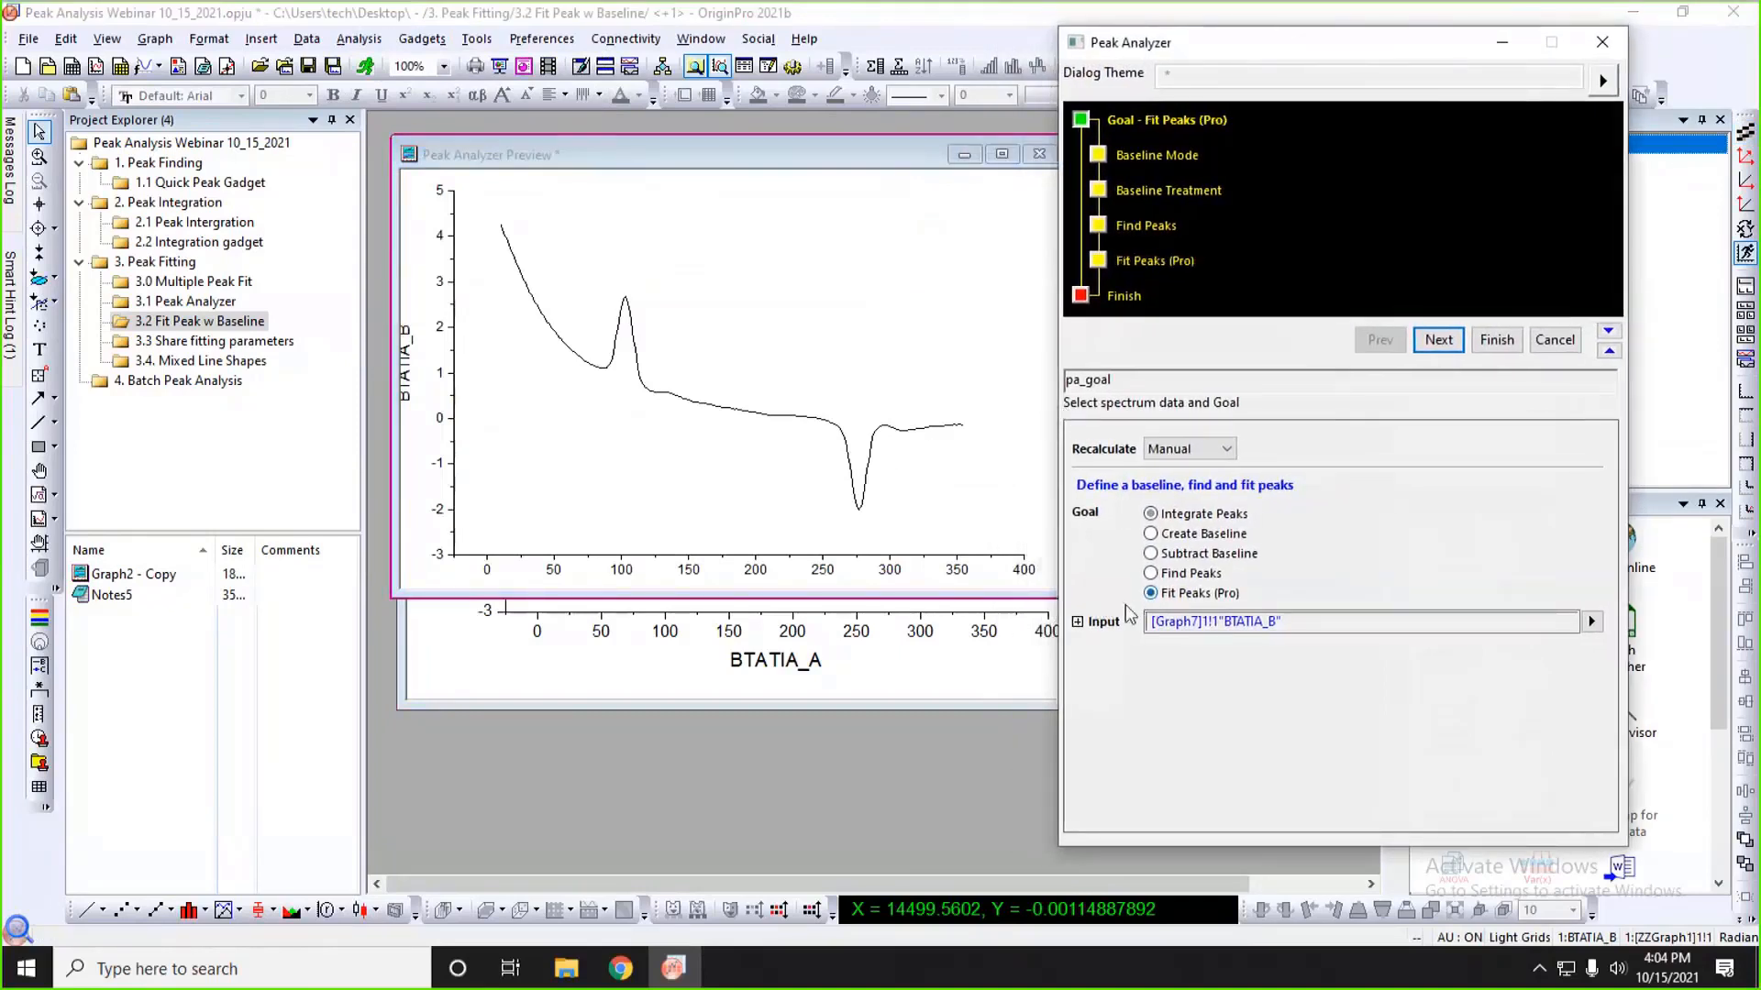
click(1438, 340)
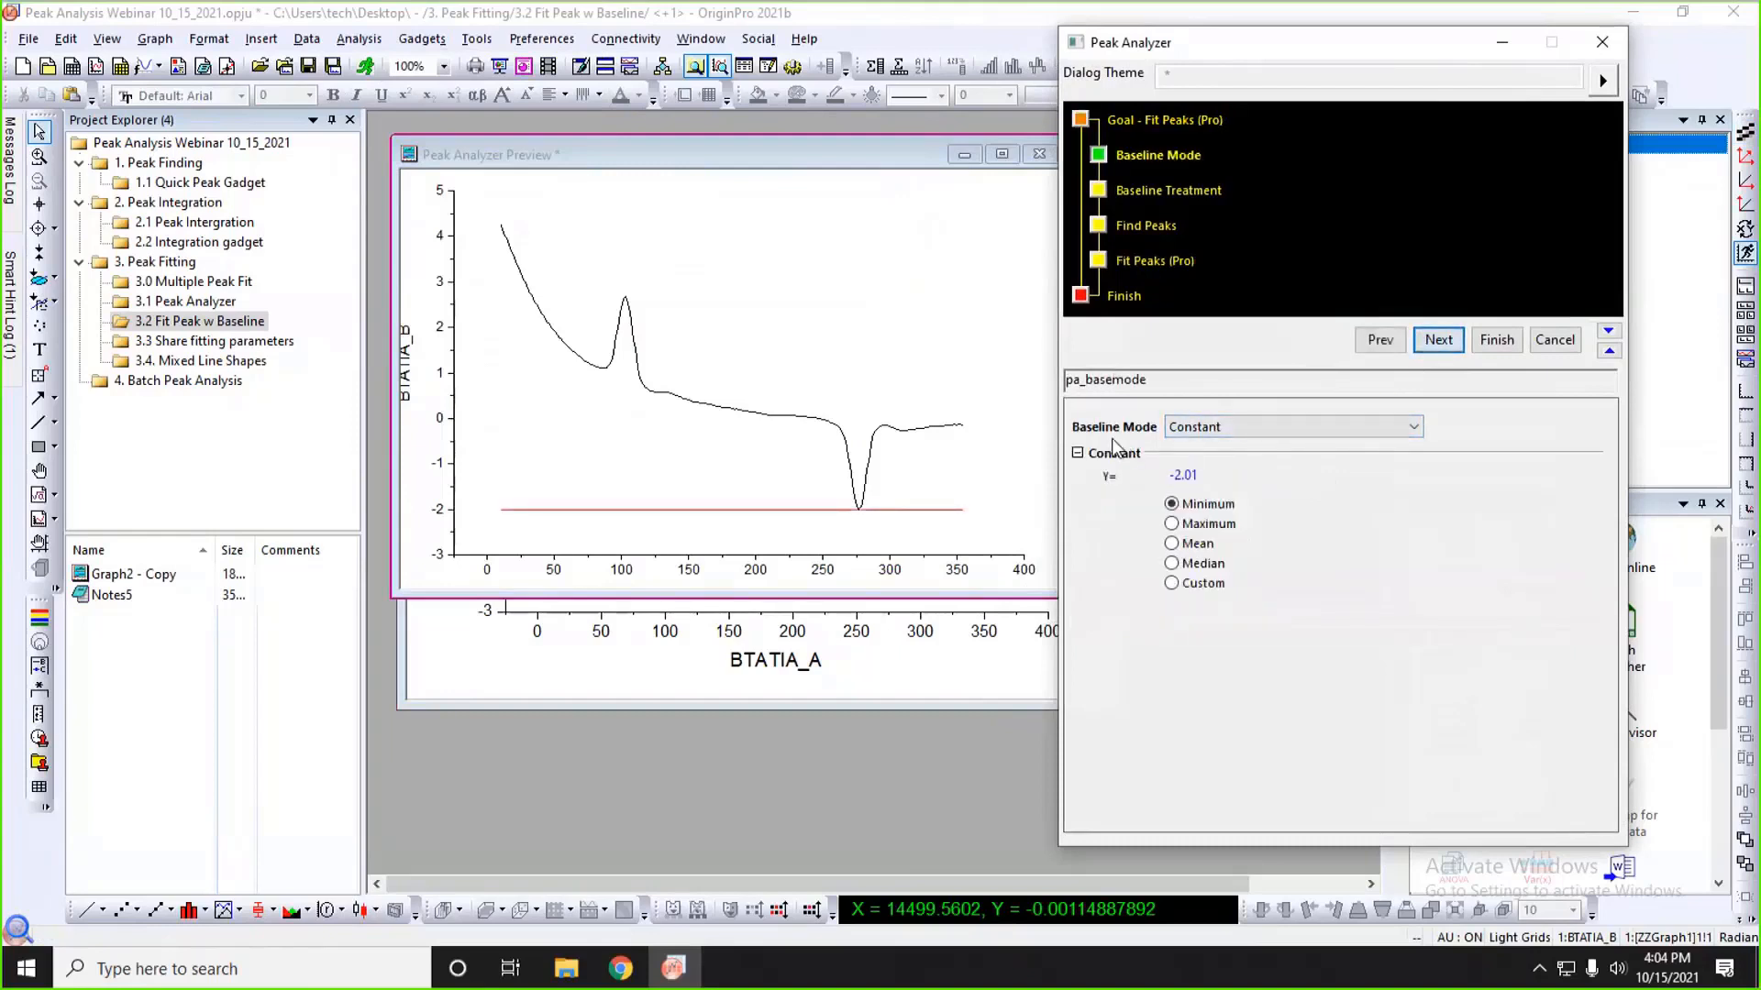
click(1224, 428)
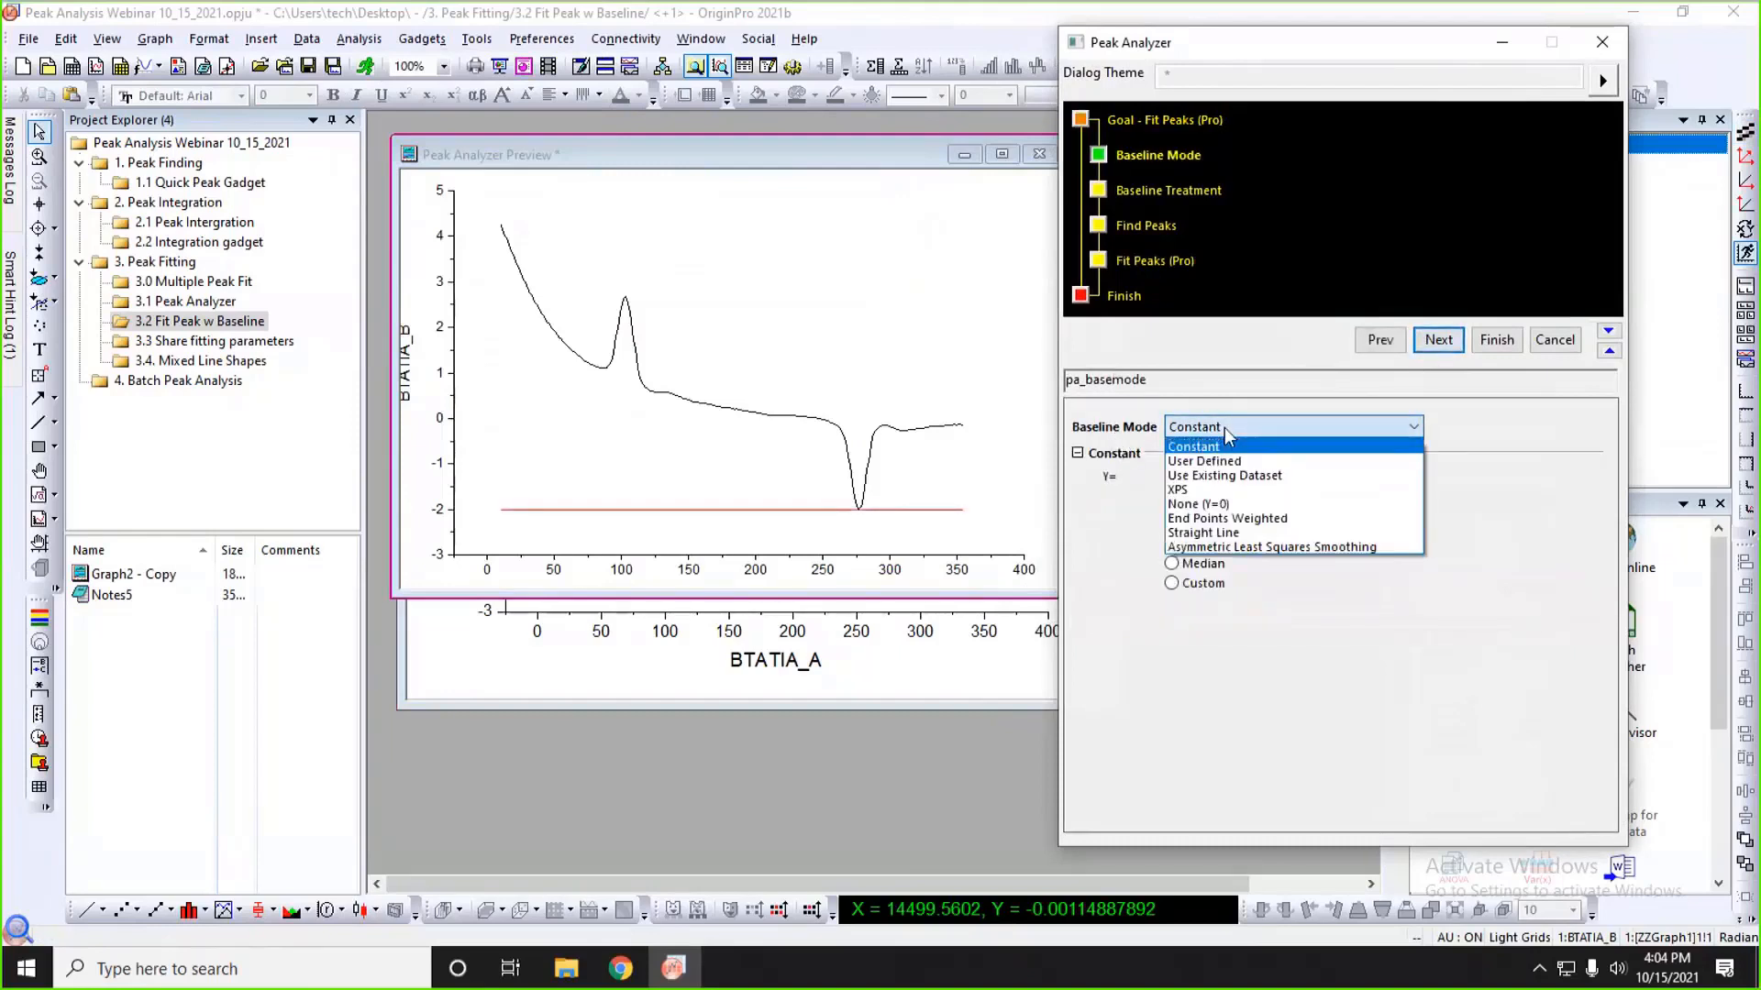
click(1225, 462)
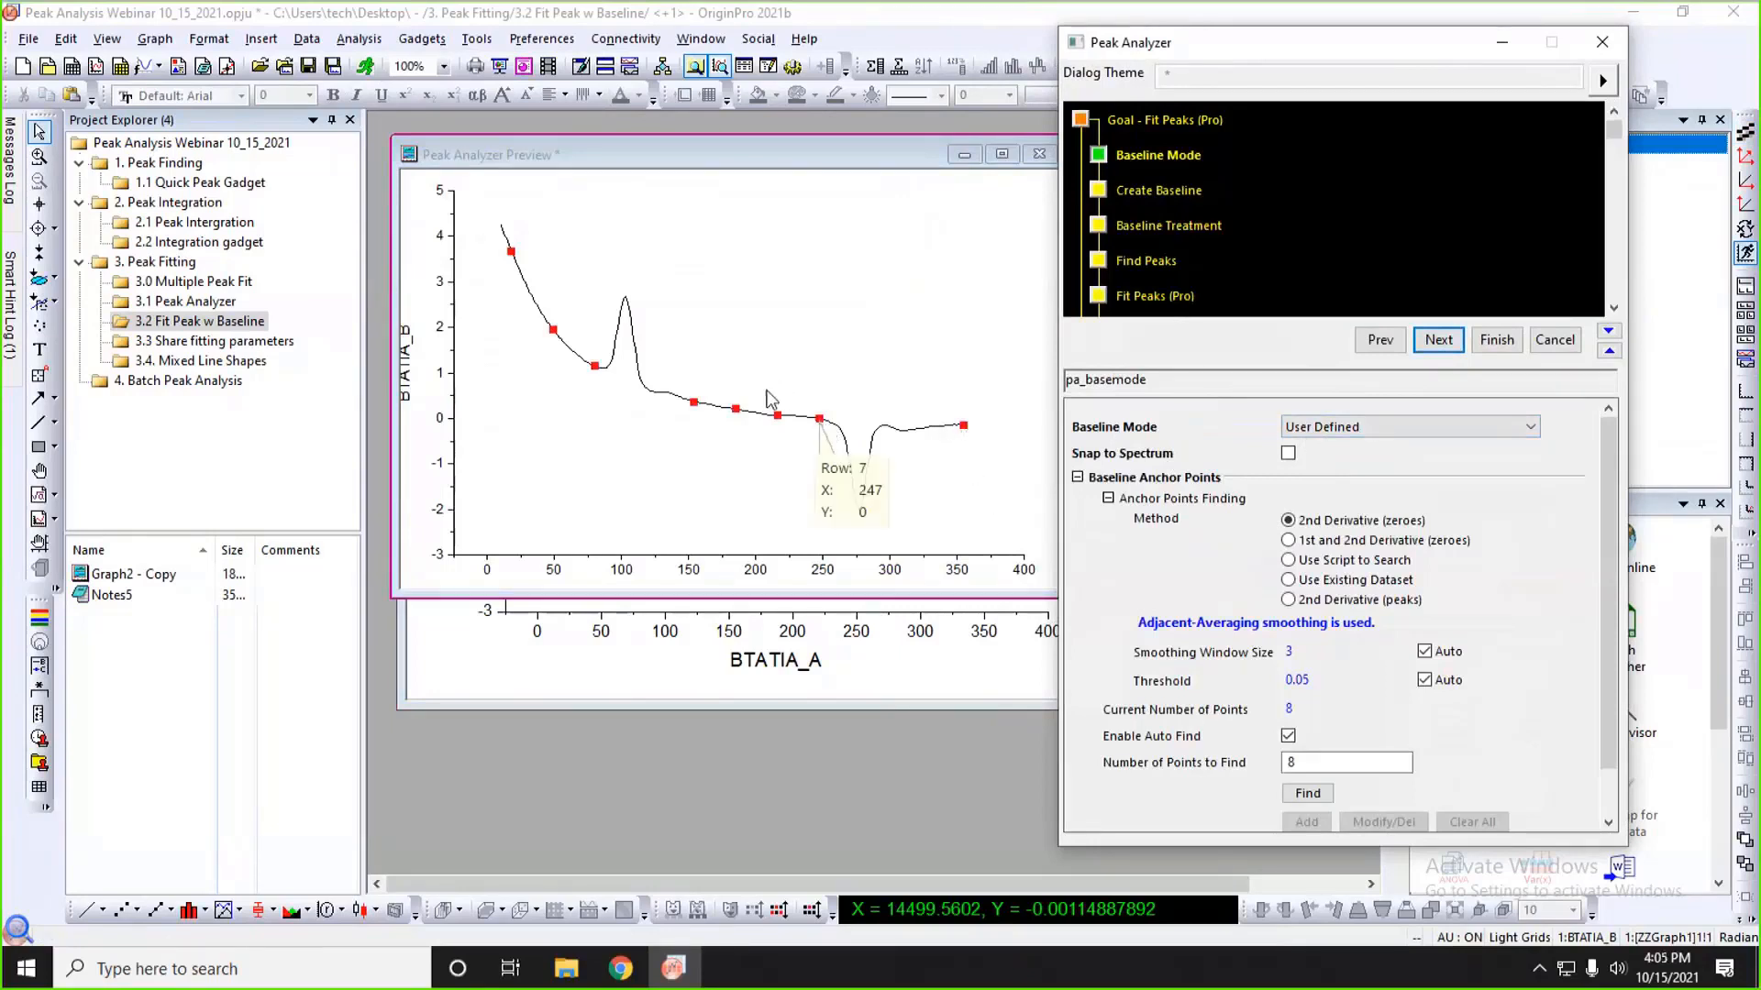
- Set the number of baseline anchor points to 20 and find them on the BTATIA_B curve
scroll(1130, 580, down, 1)
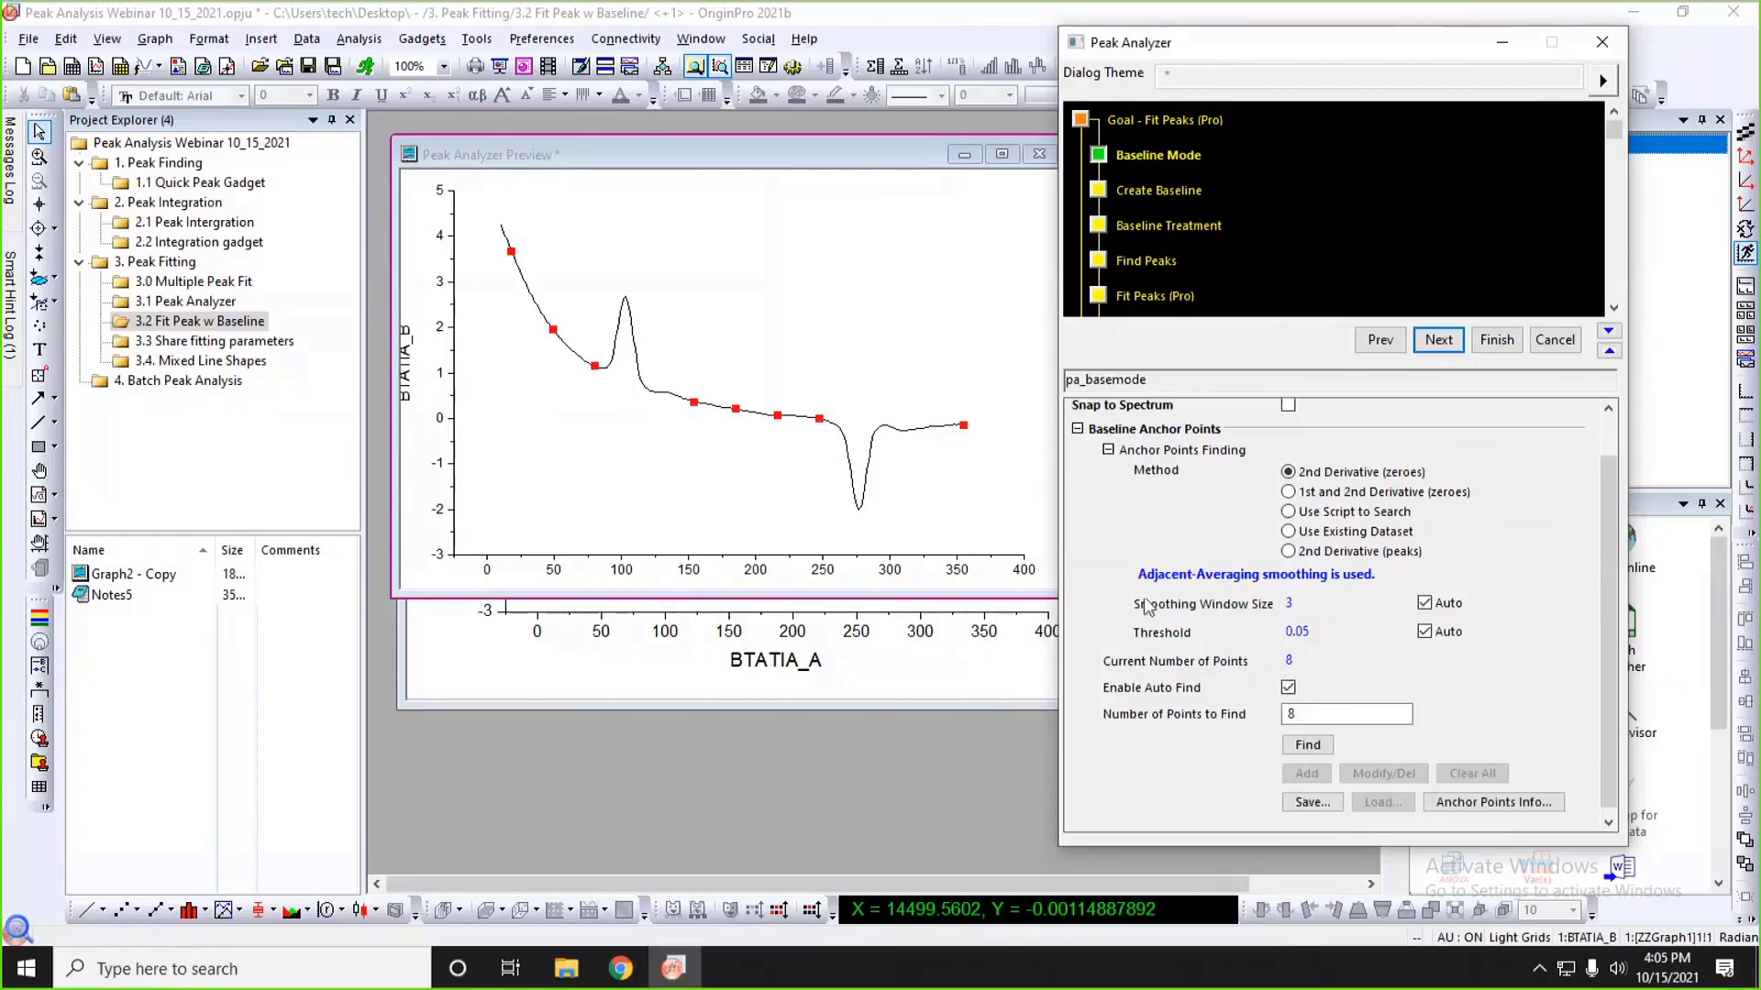
mouse_move(931, 424)
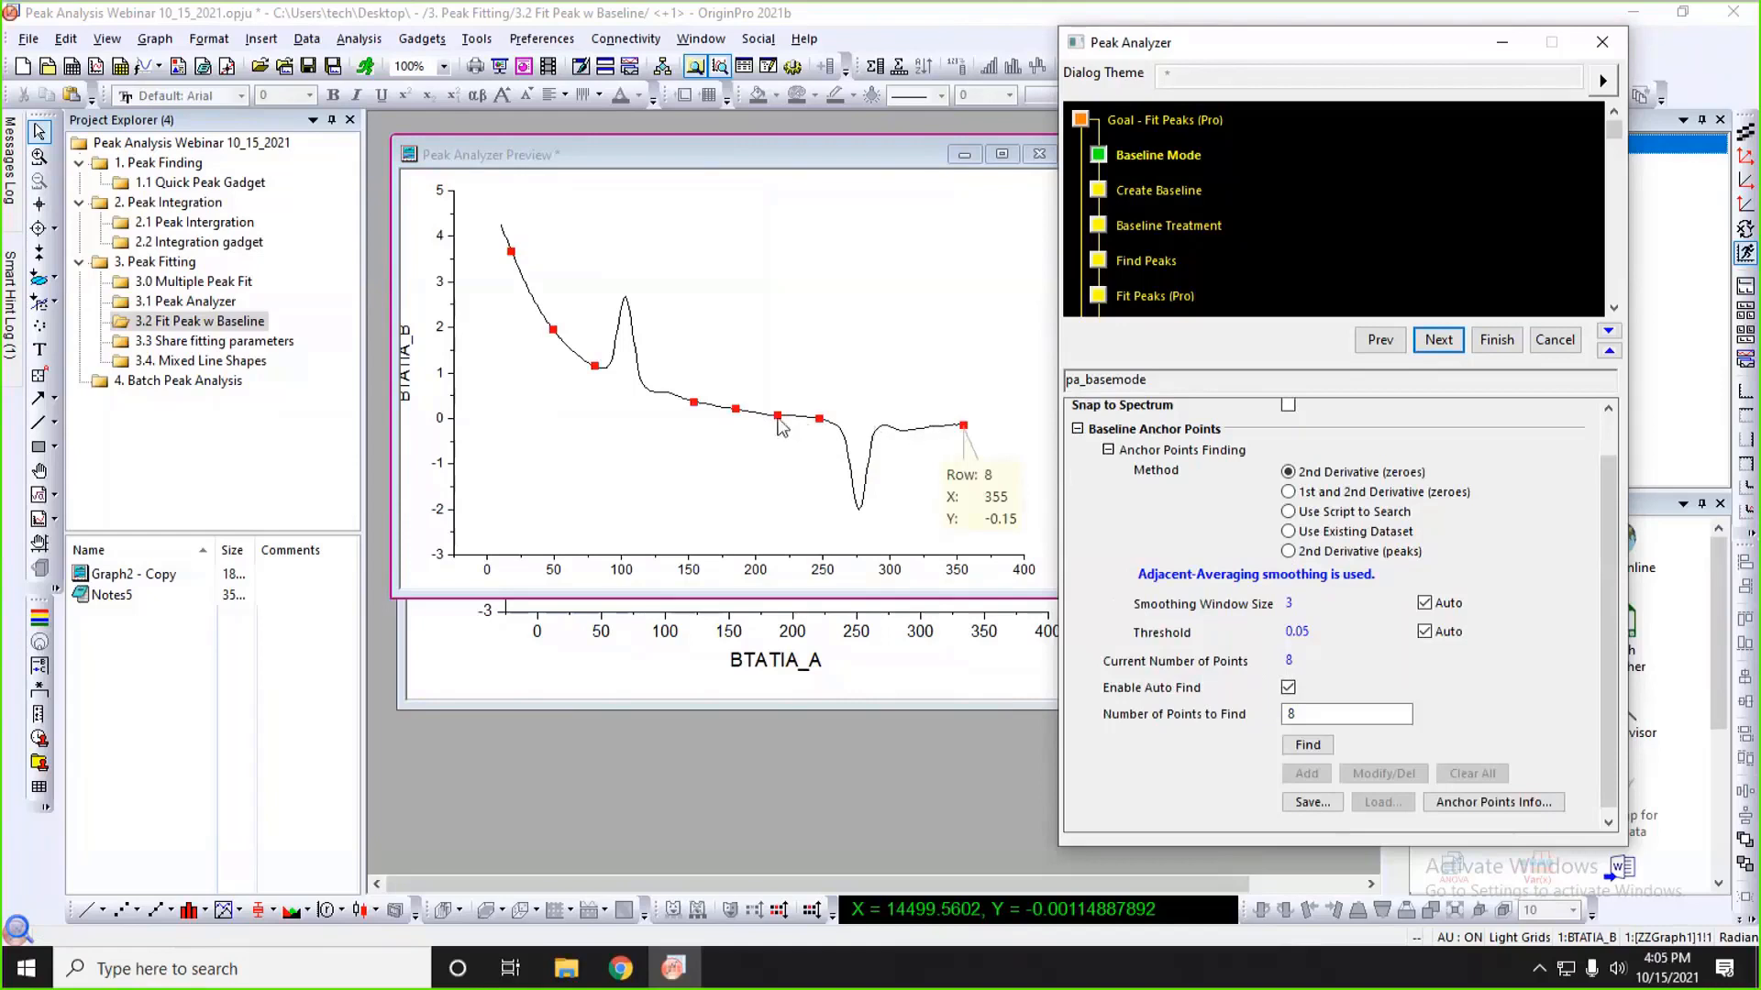
mouse_move(678, 410)
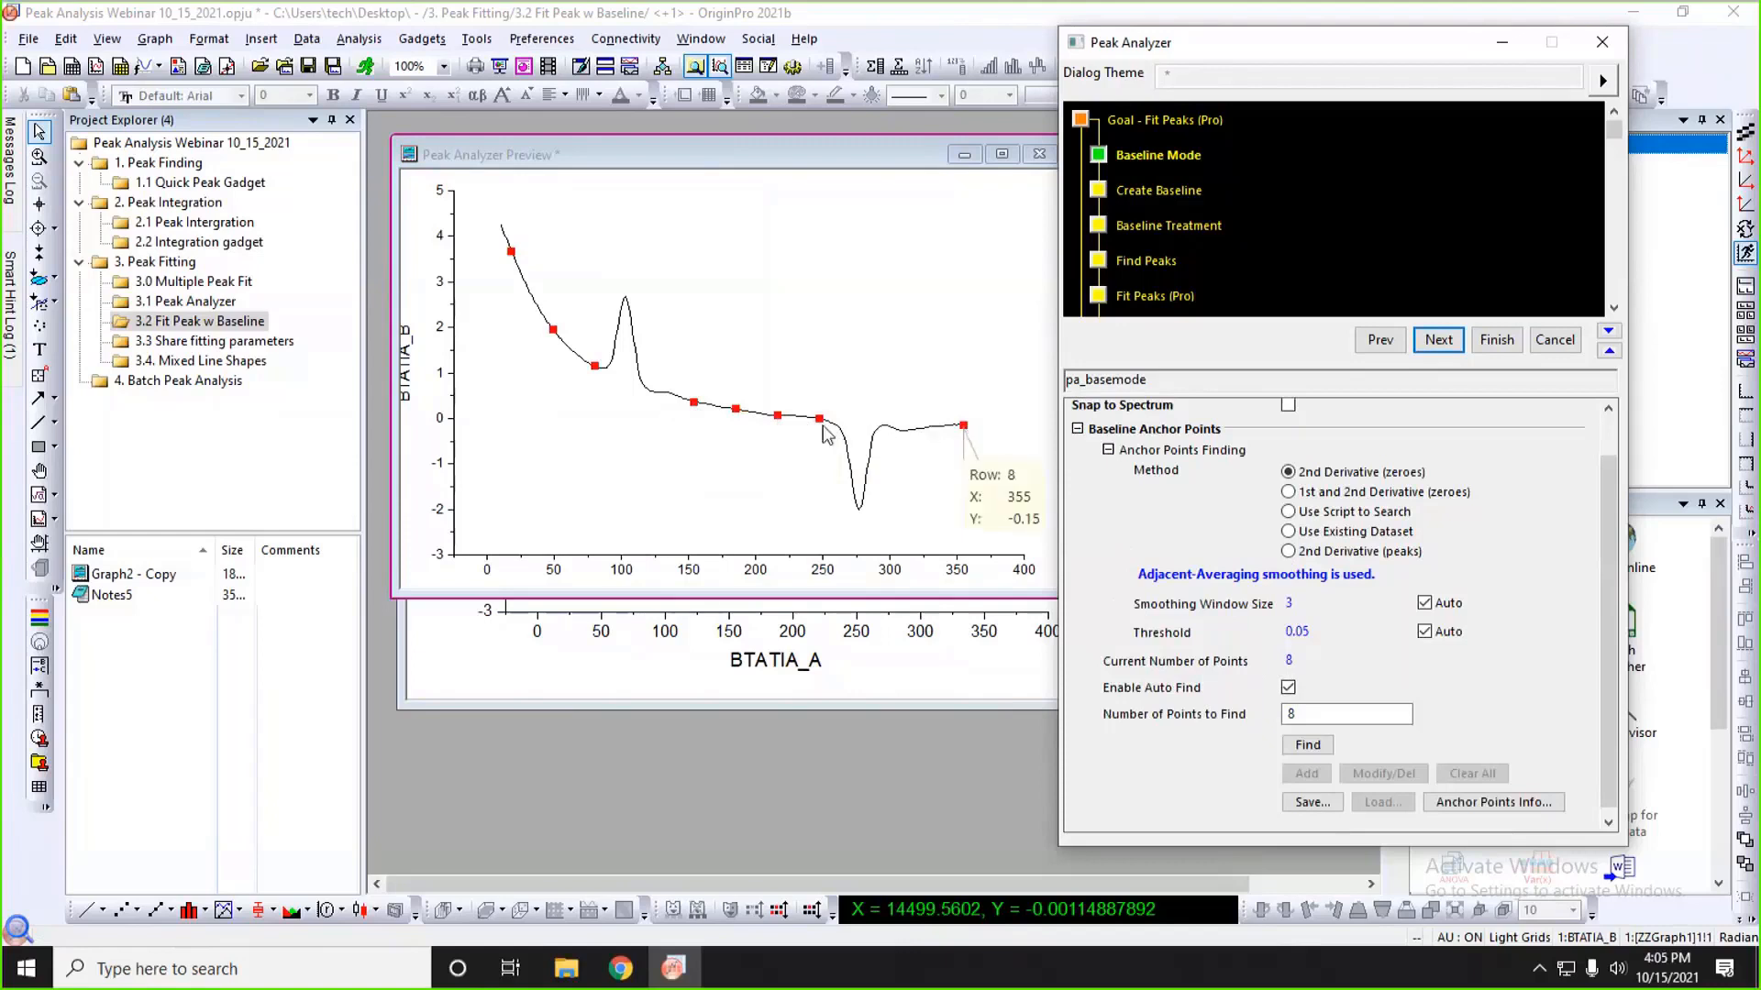
mouse_move(820, 424)
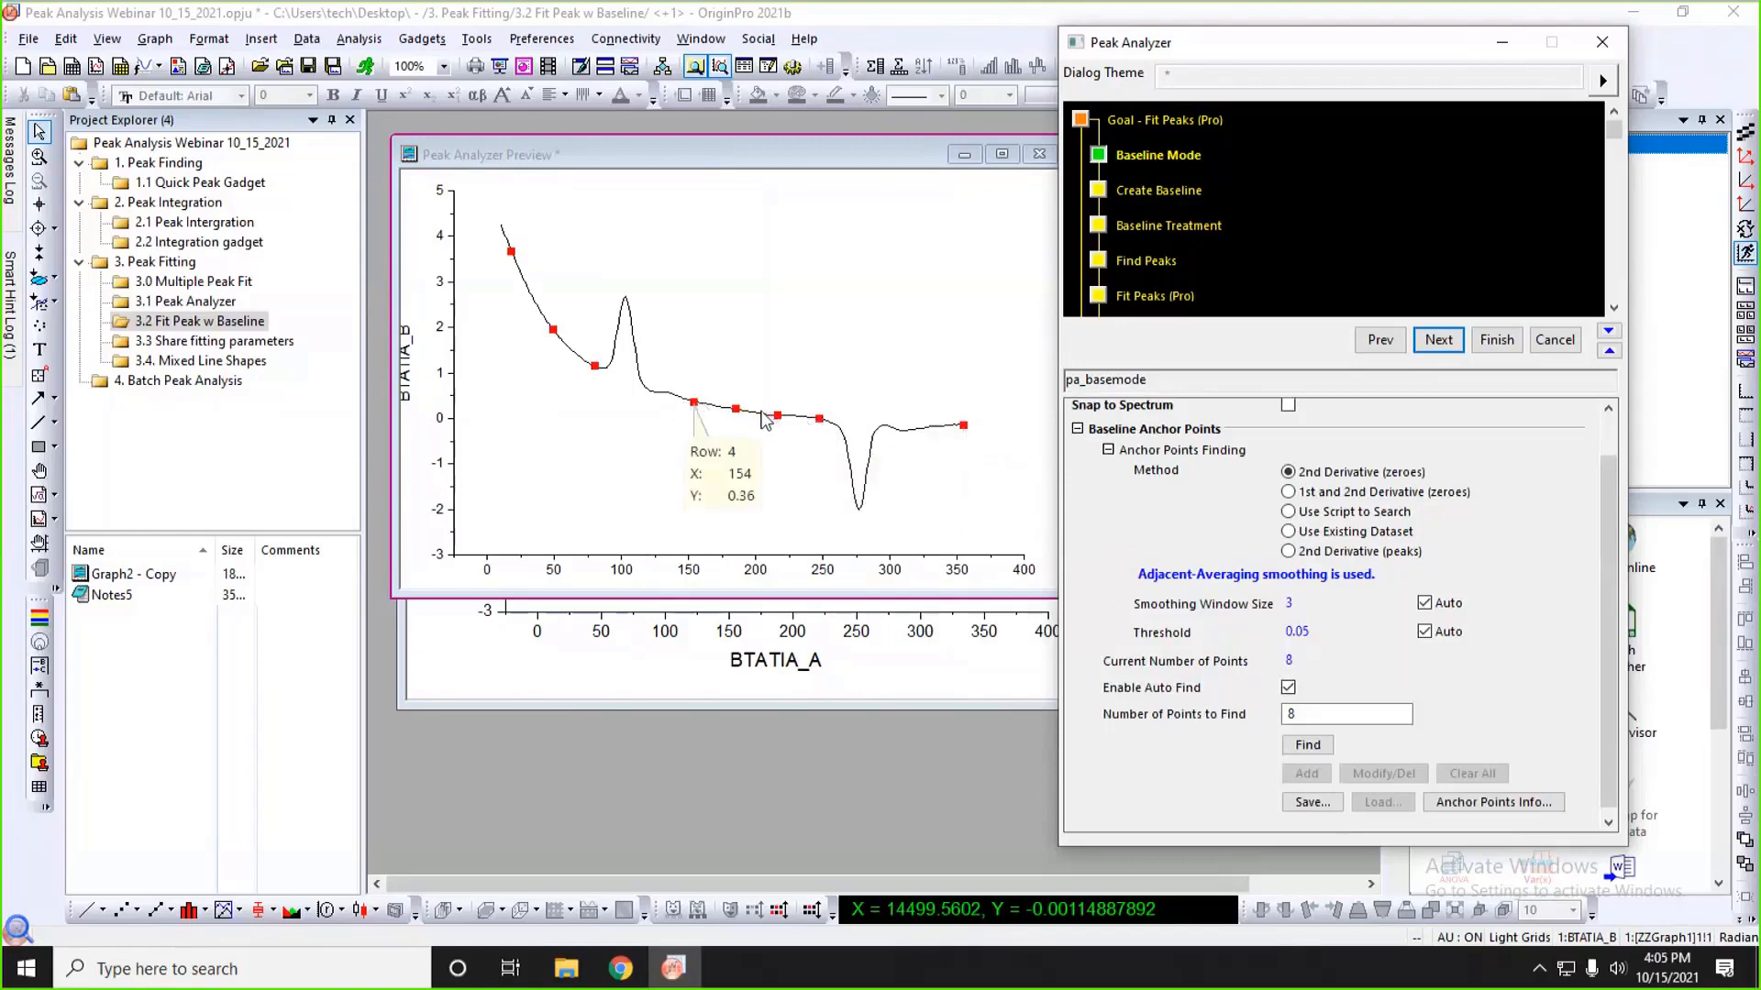
scroll(1131, 519, down, 1)
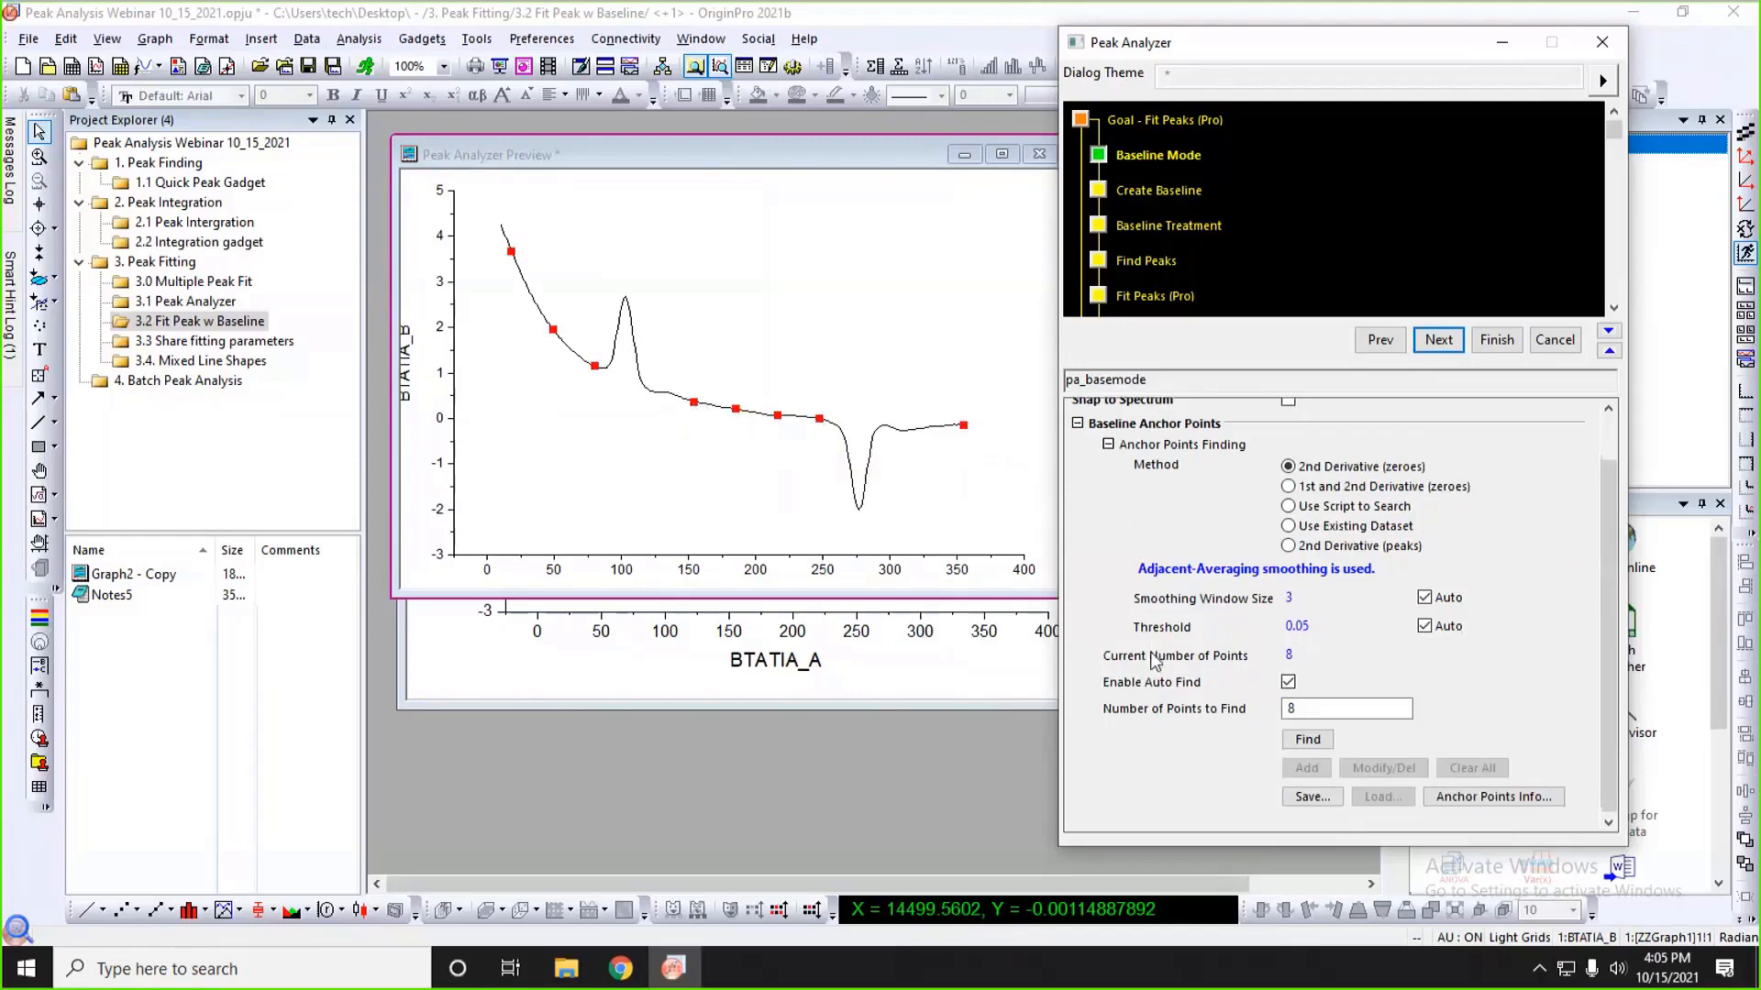
click(1307, 716)
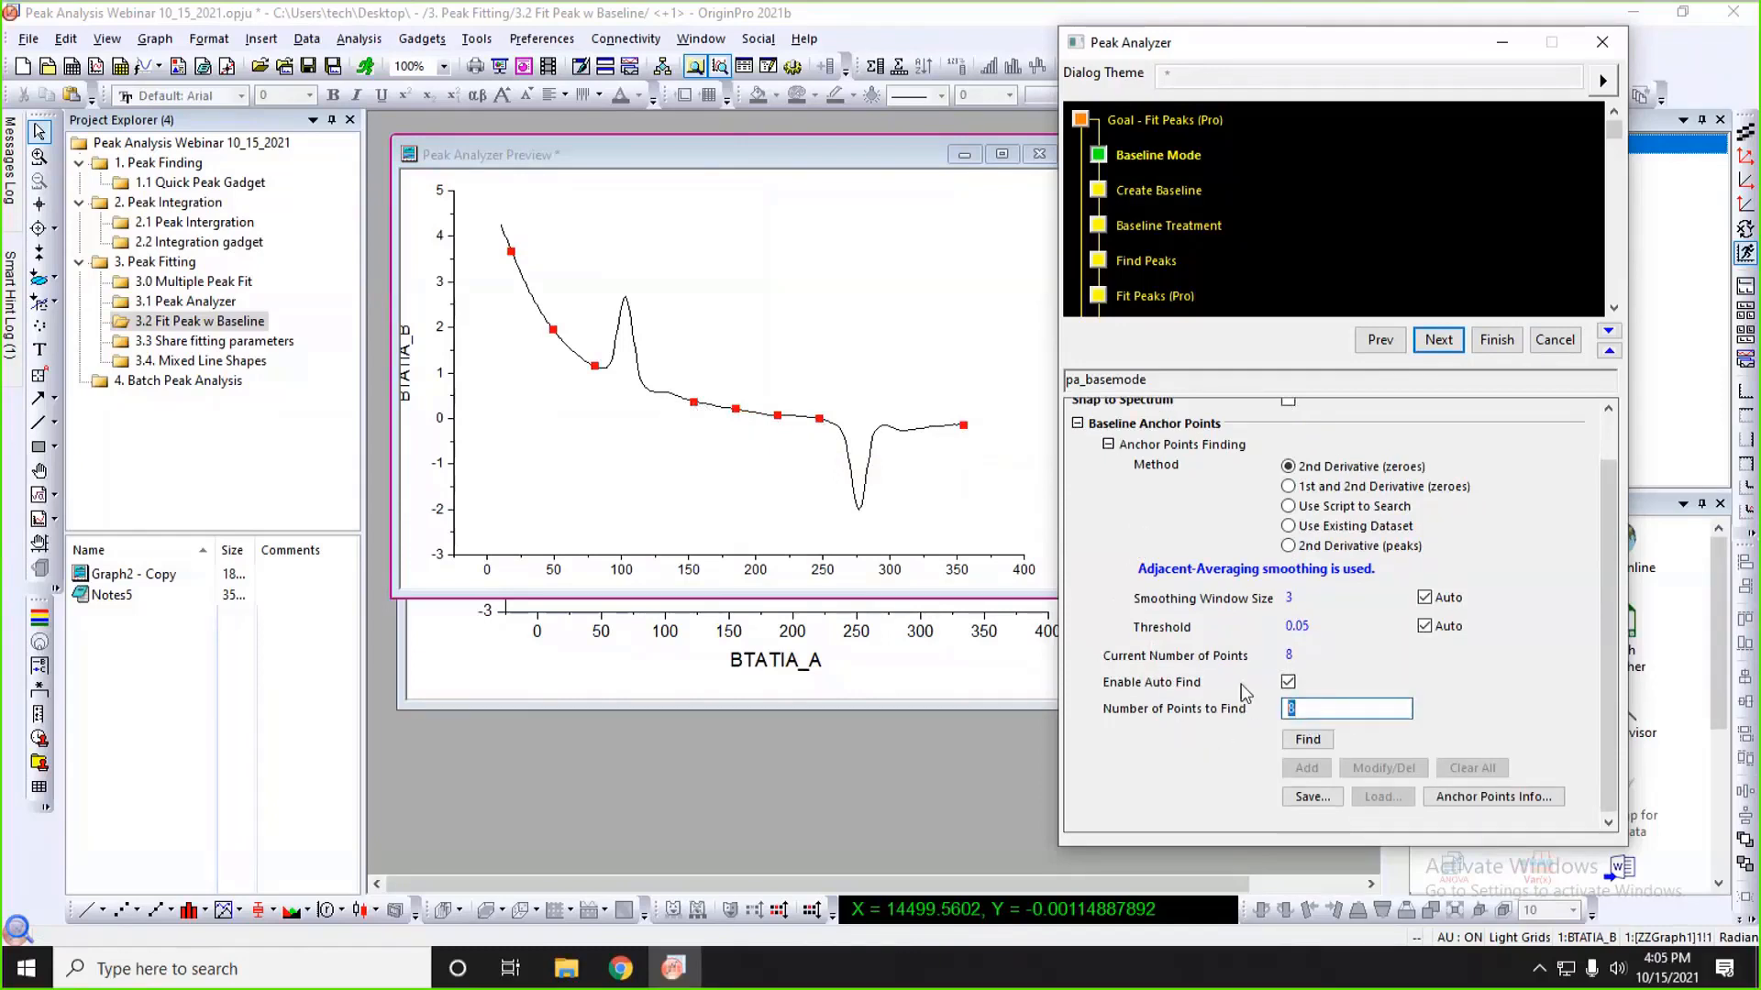
text(20)
click(1307, 739)
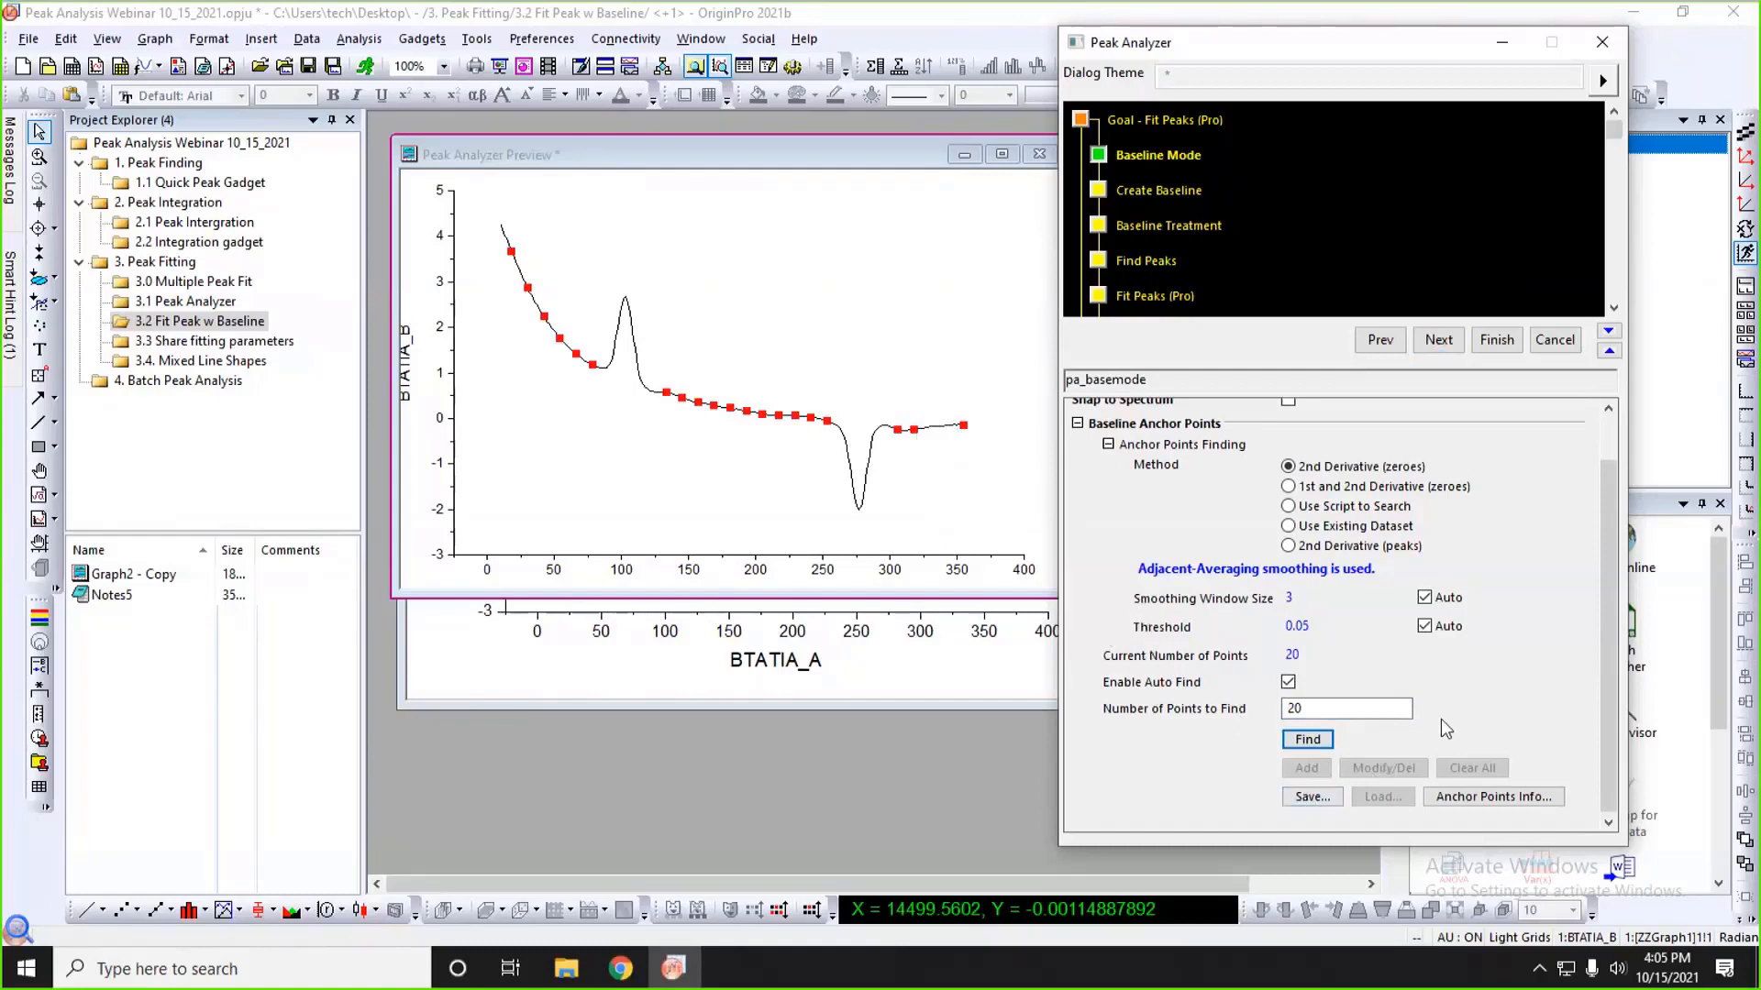
- Disable automatic anchor finding and add two baseline anchor points, one near the curve's right end and one just after the positive peak
click(1289, 682)
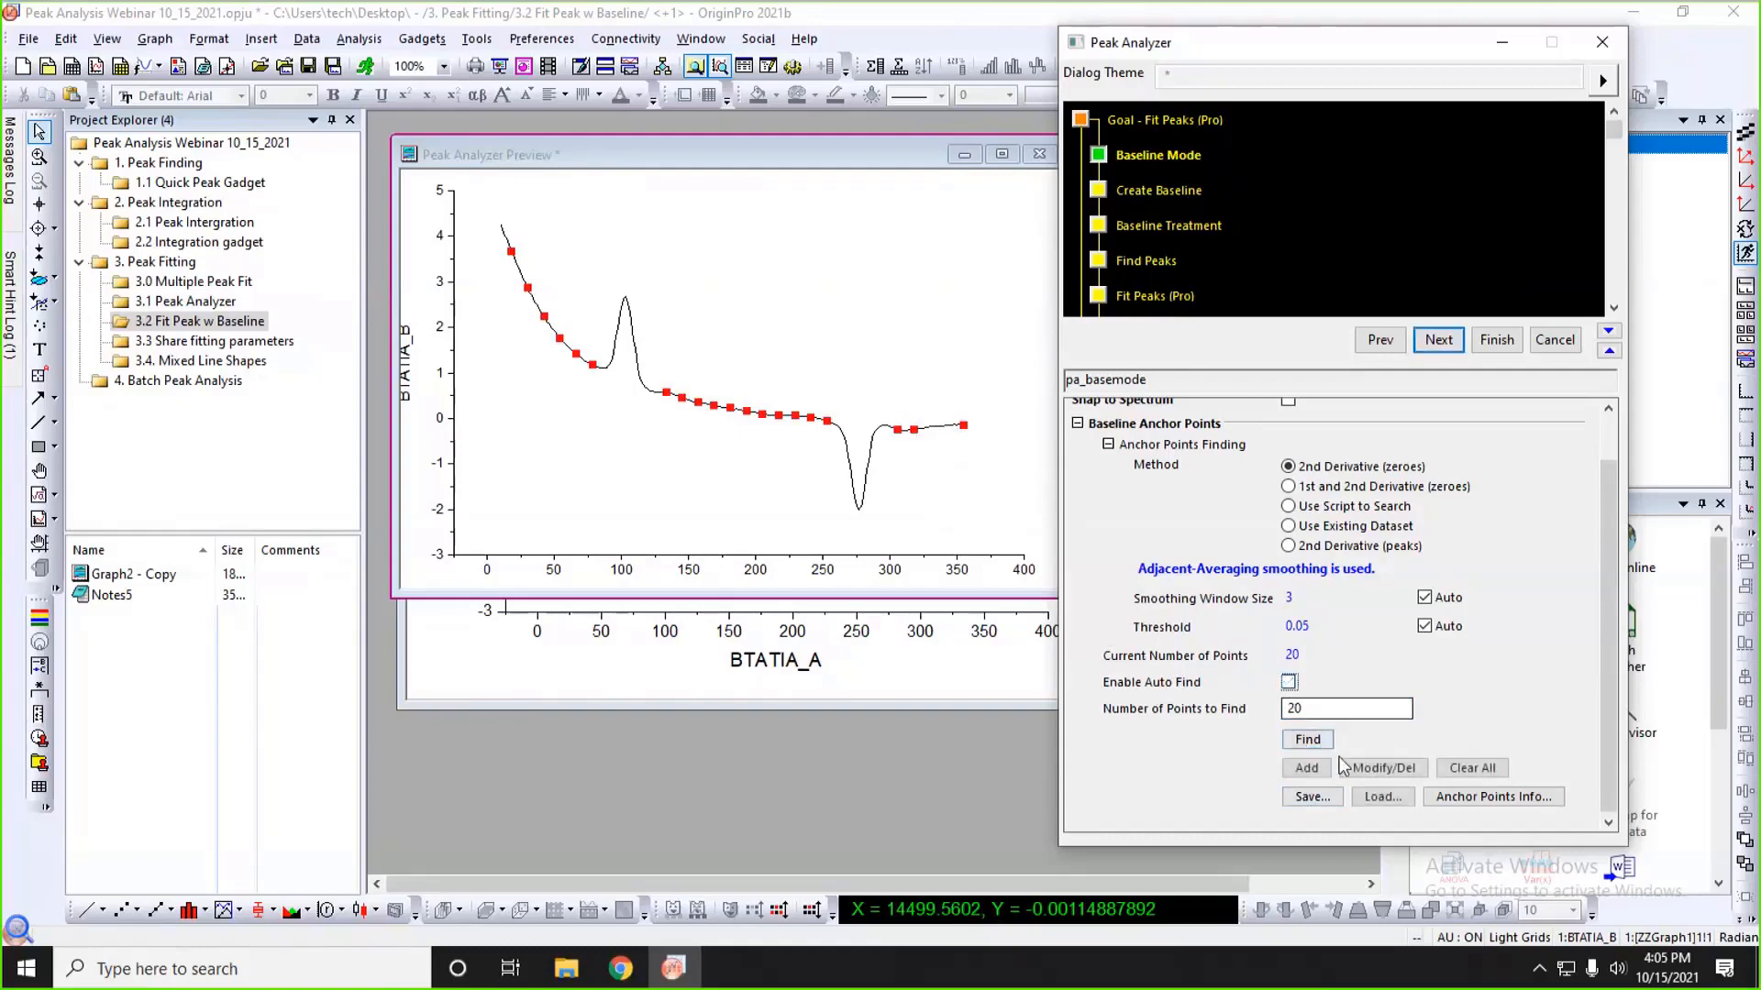
click(1307, 768)
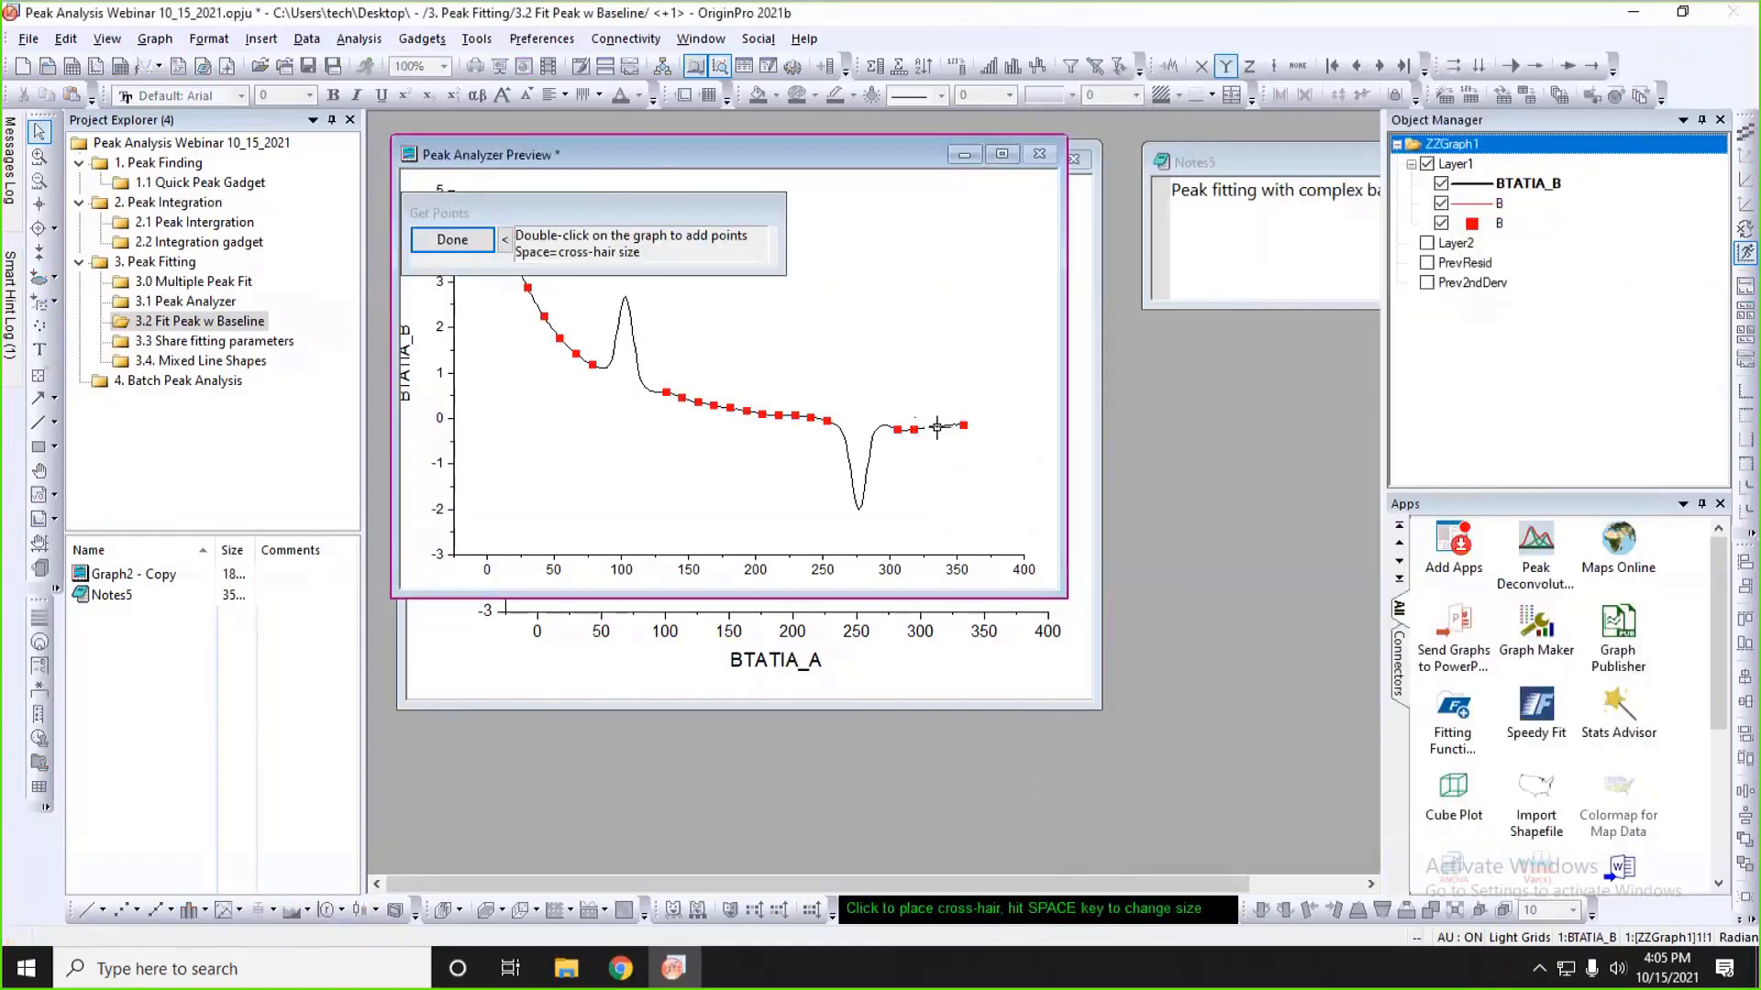
double_click(937, 427)
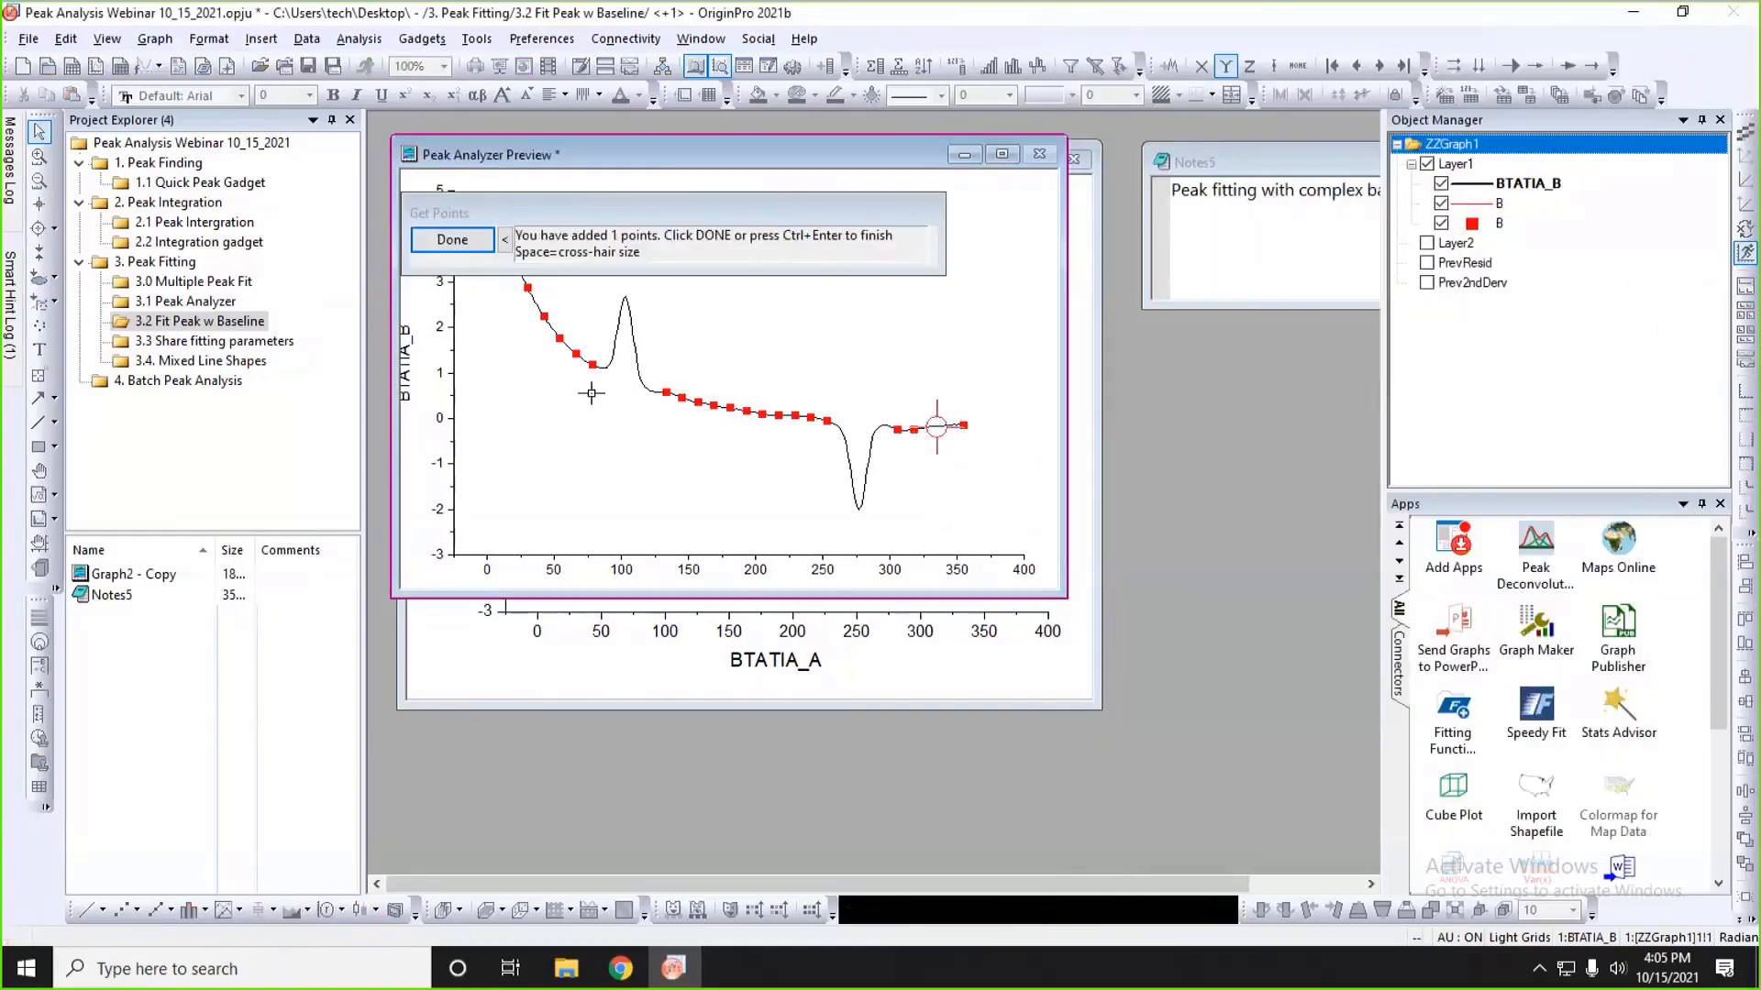
double_click(646, 389)
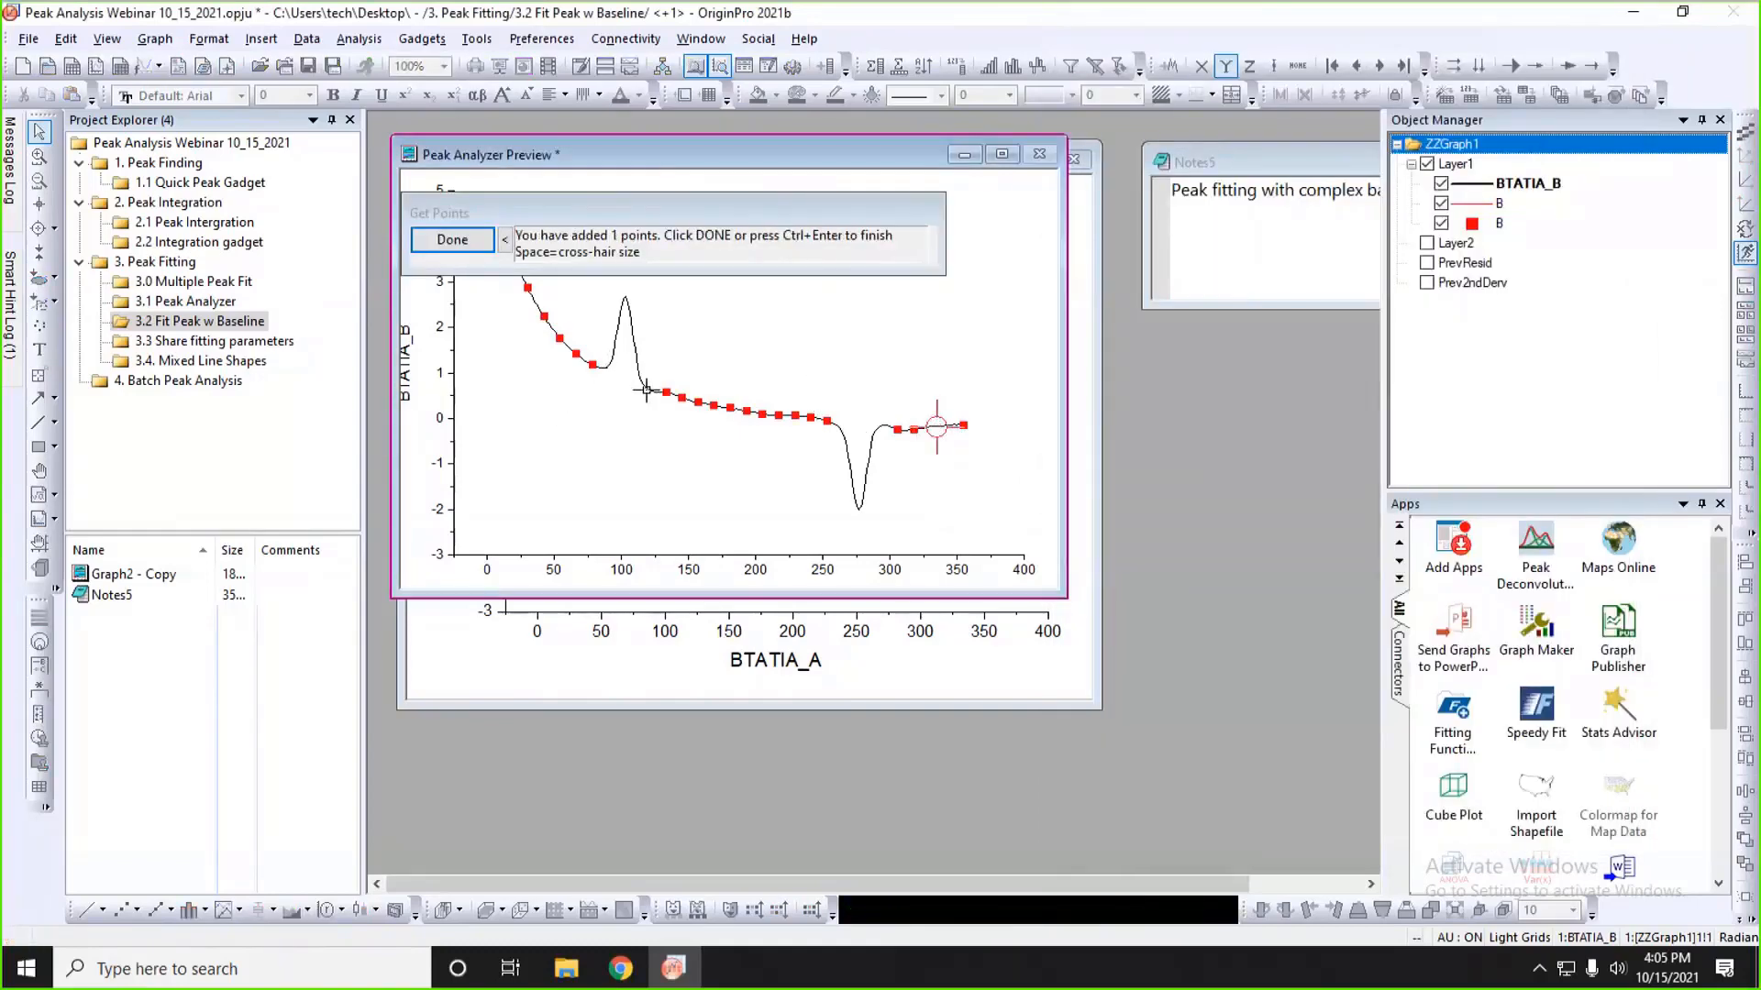
click(452, 239)
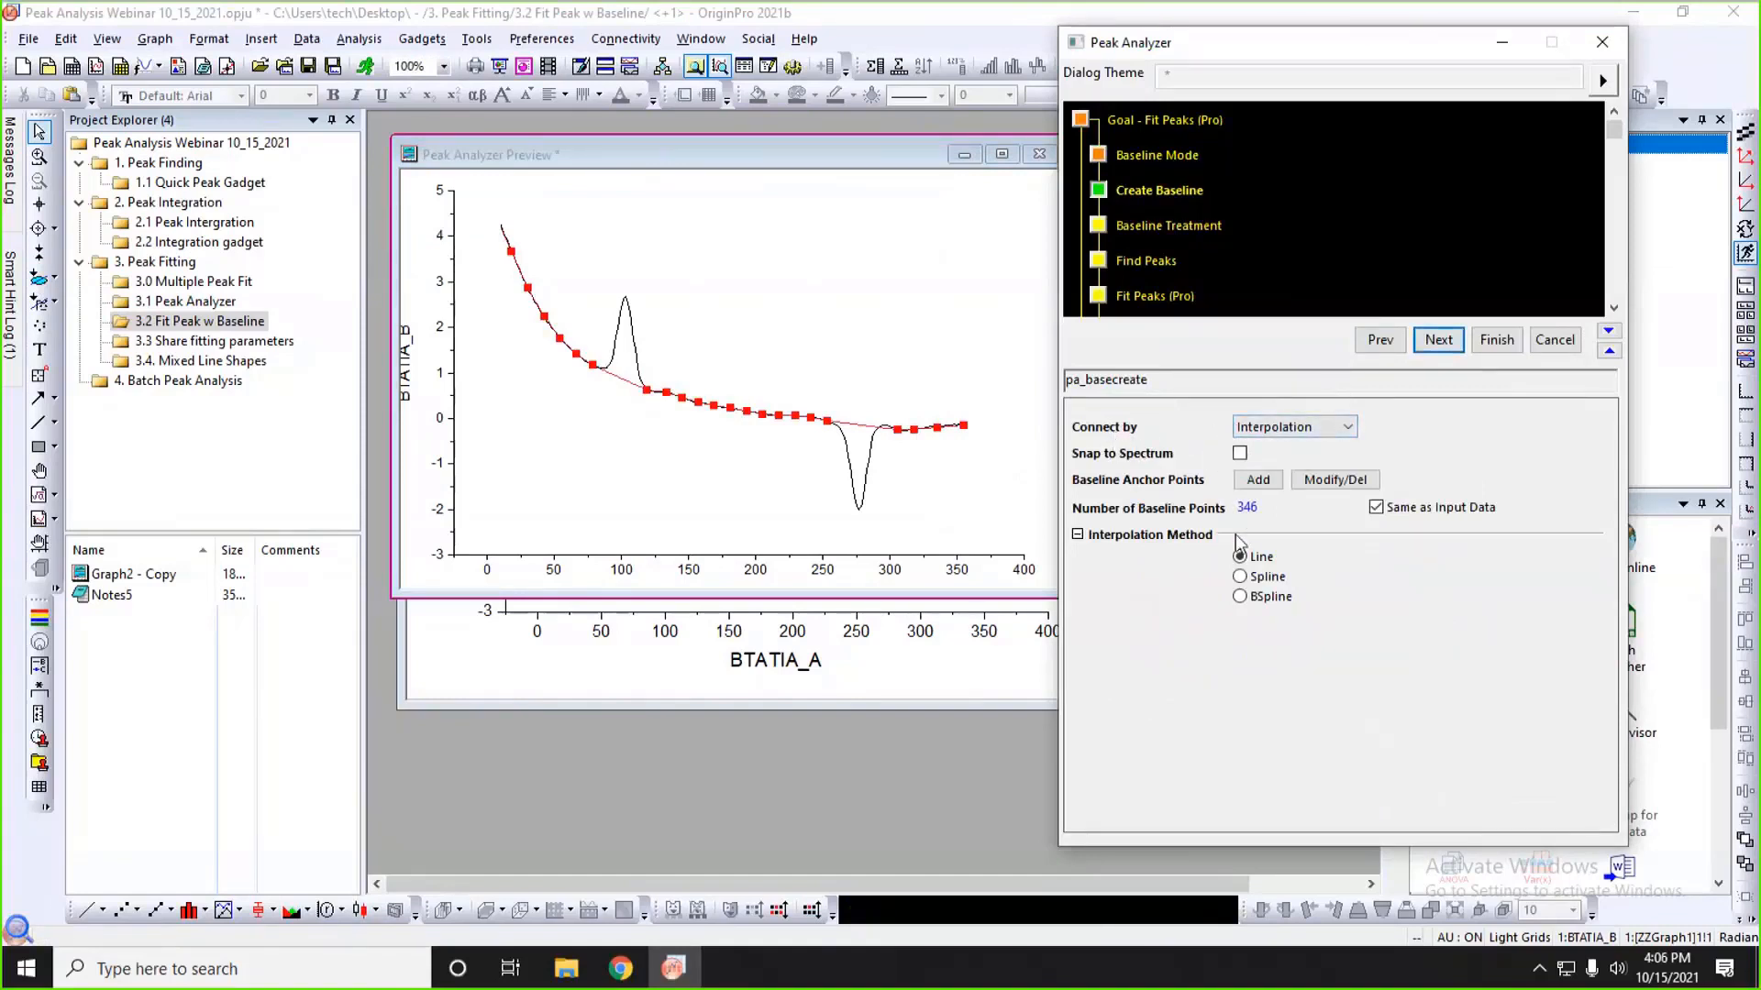
- Try spline interpolation and an ExpDec1 fit for the baseline, and settle on Fitting (Pro) with the ExpDec2 function
click(1268, 576)
click(1284, 429)
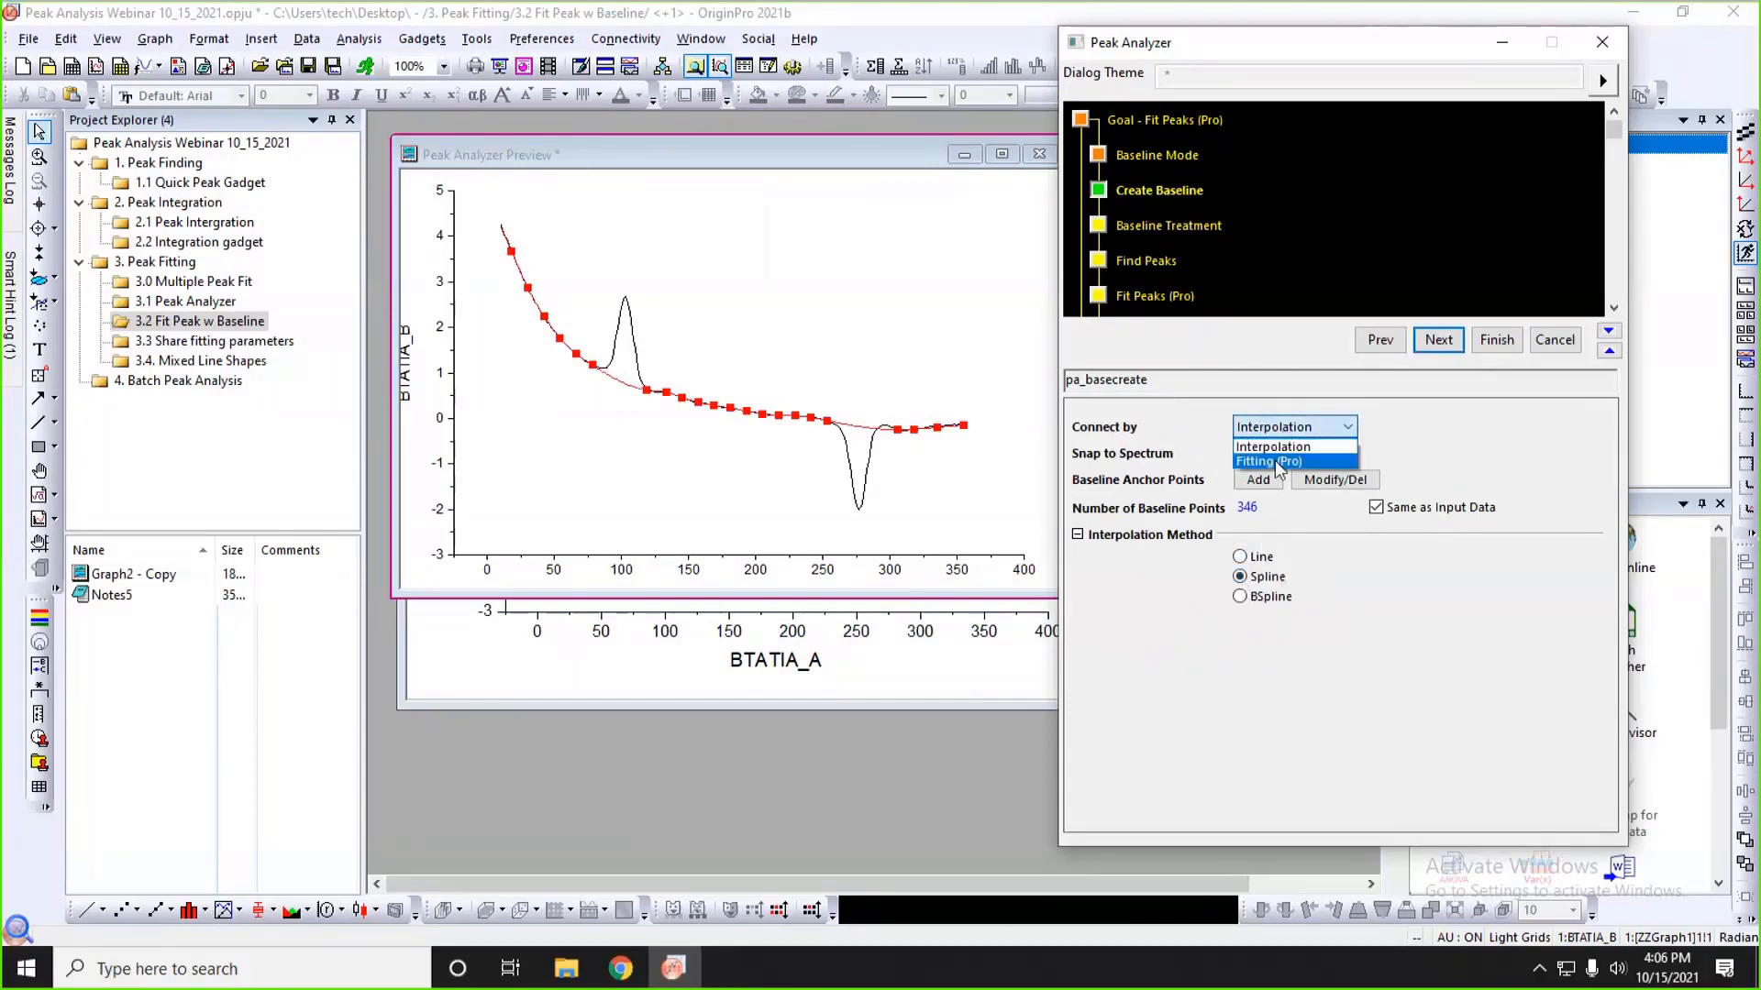
click(1280, 464)
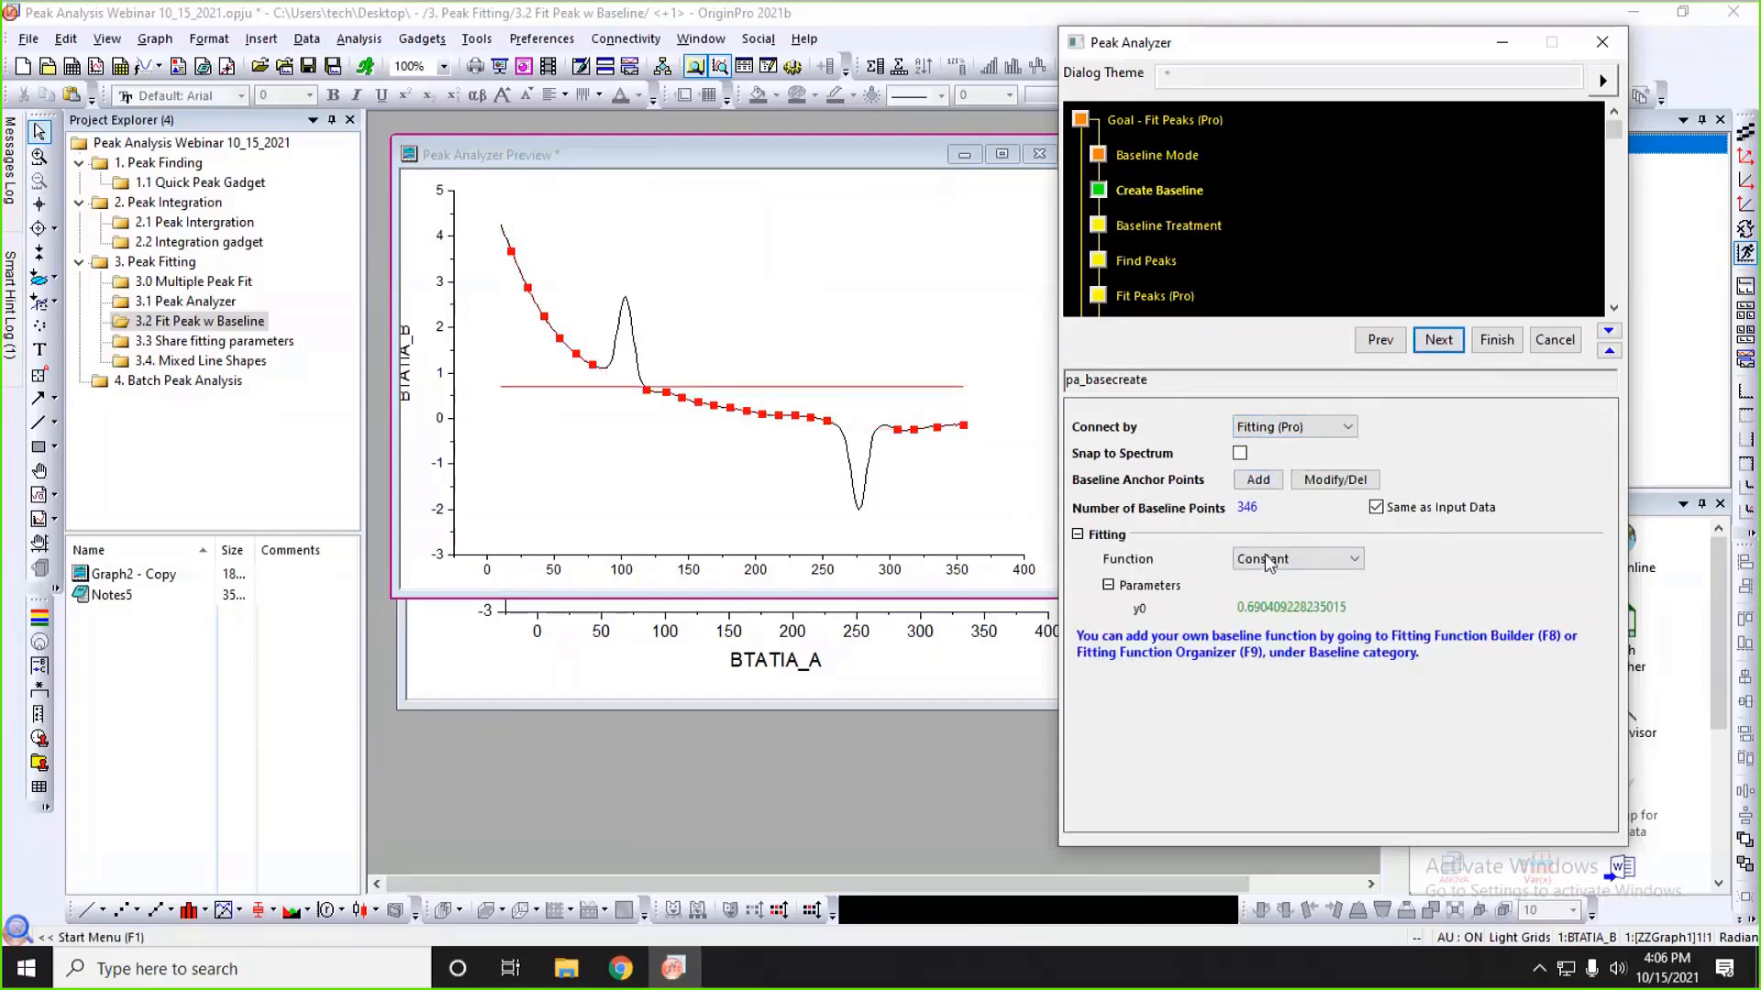
click(1278, 561)
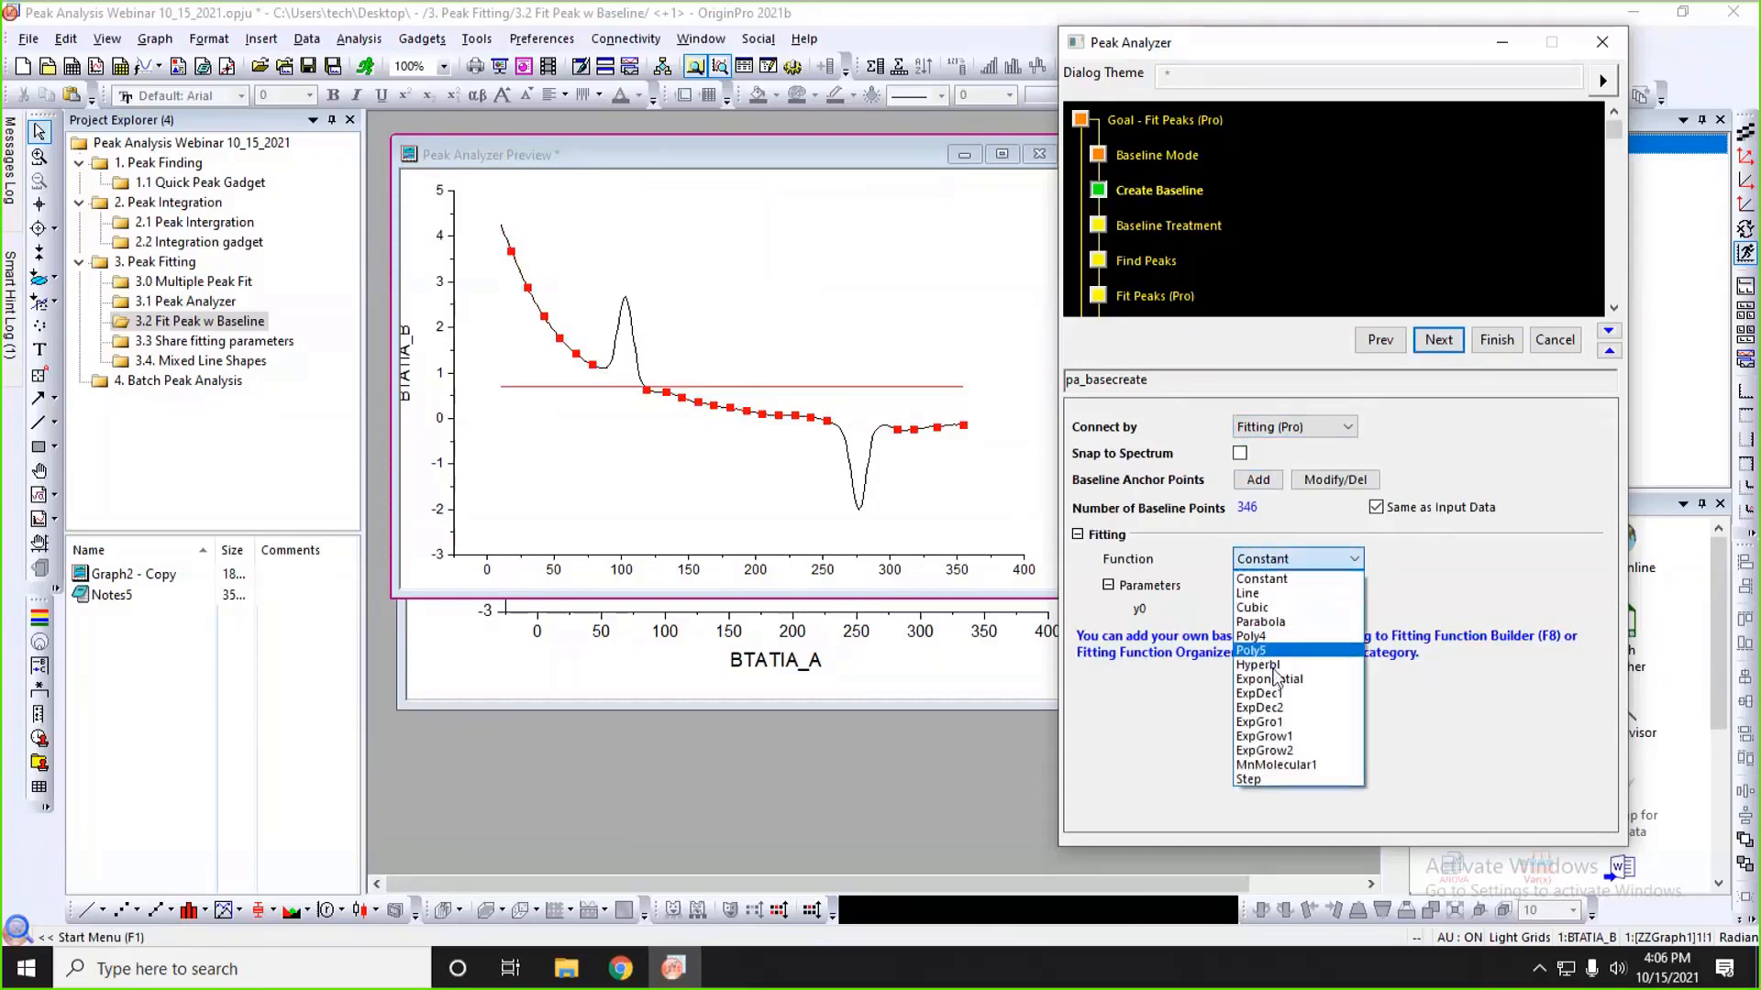
click(1284, 694)
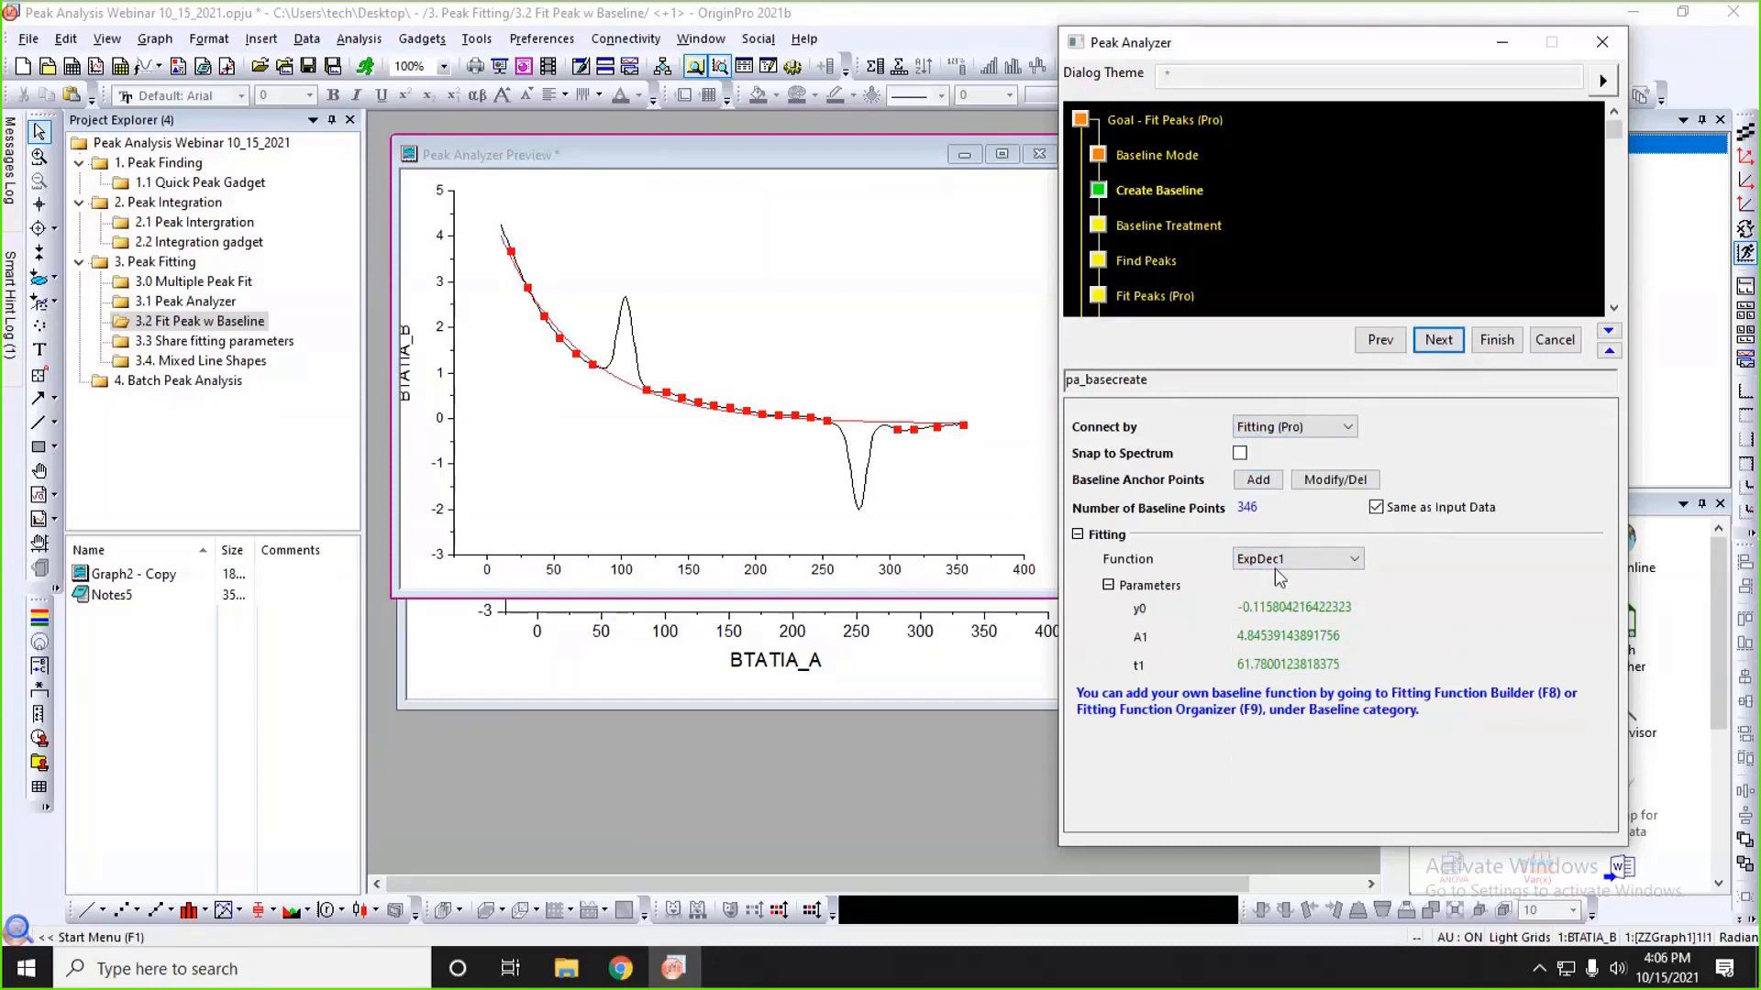
click(1299, 561)
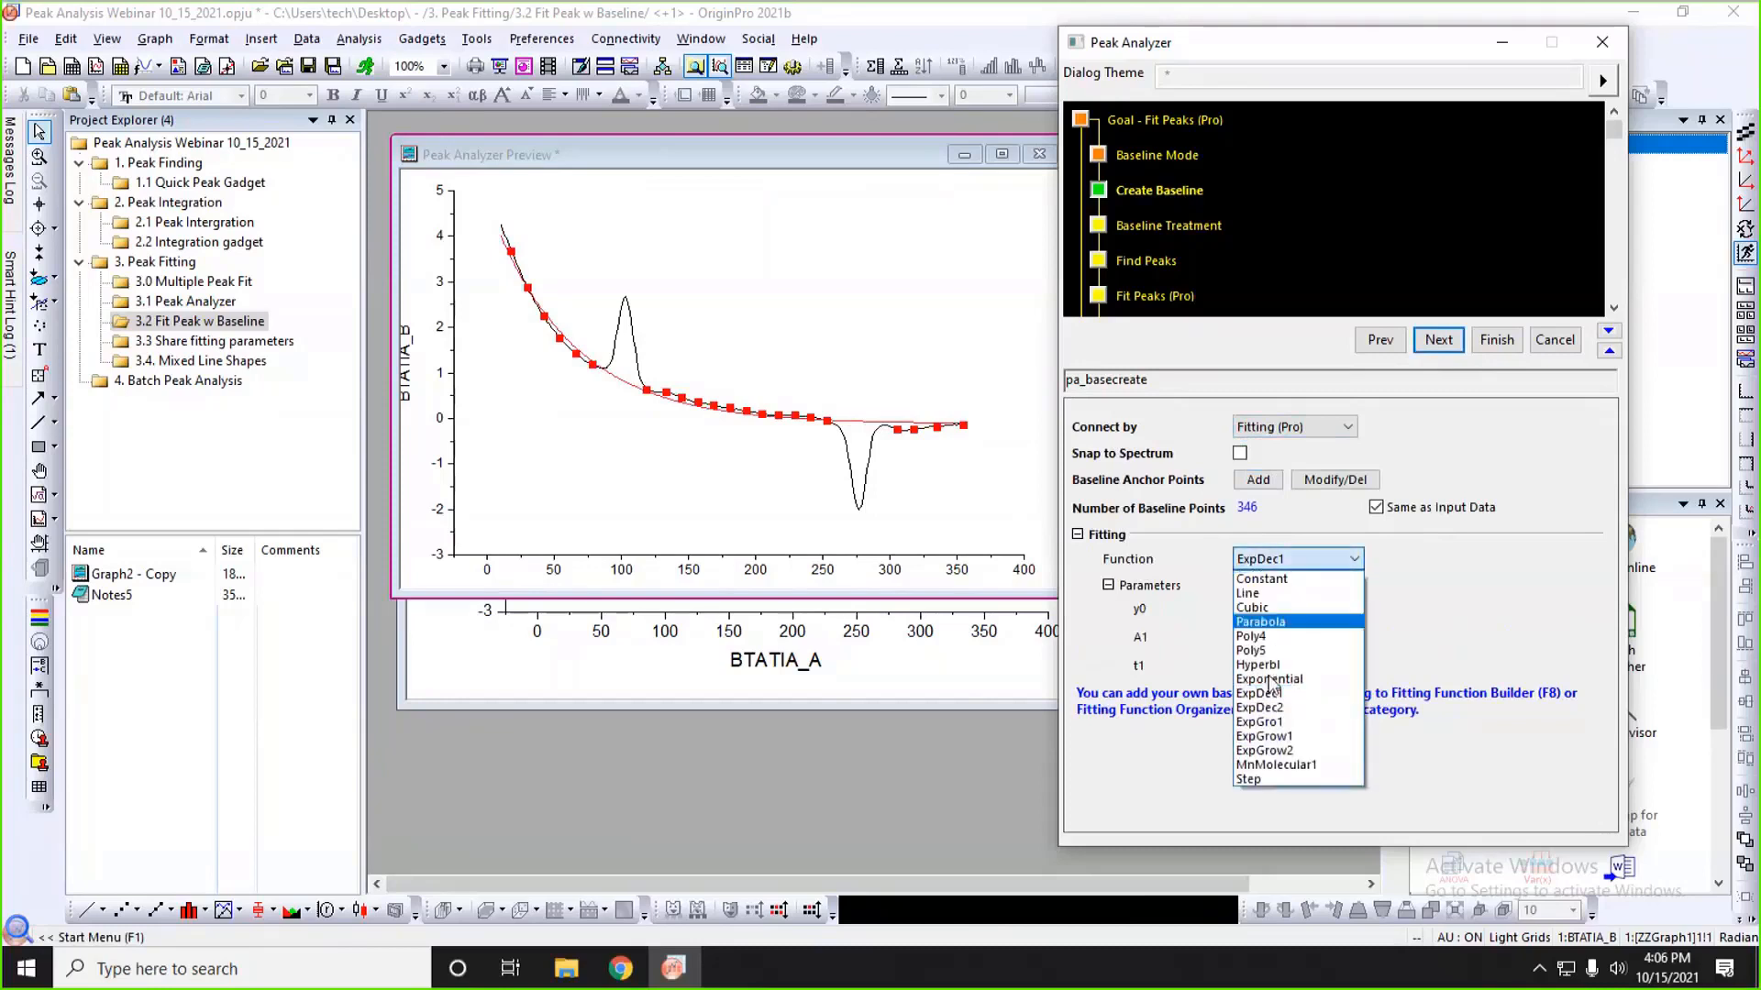
click(1274, 711)
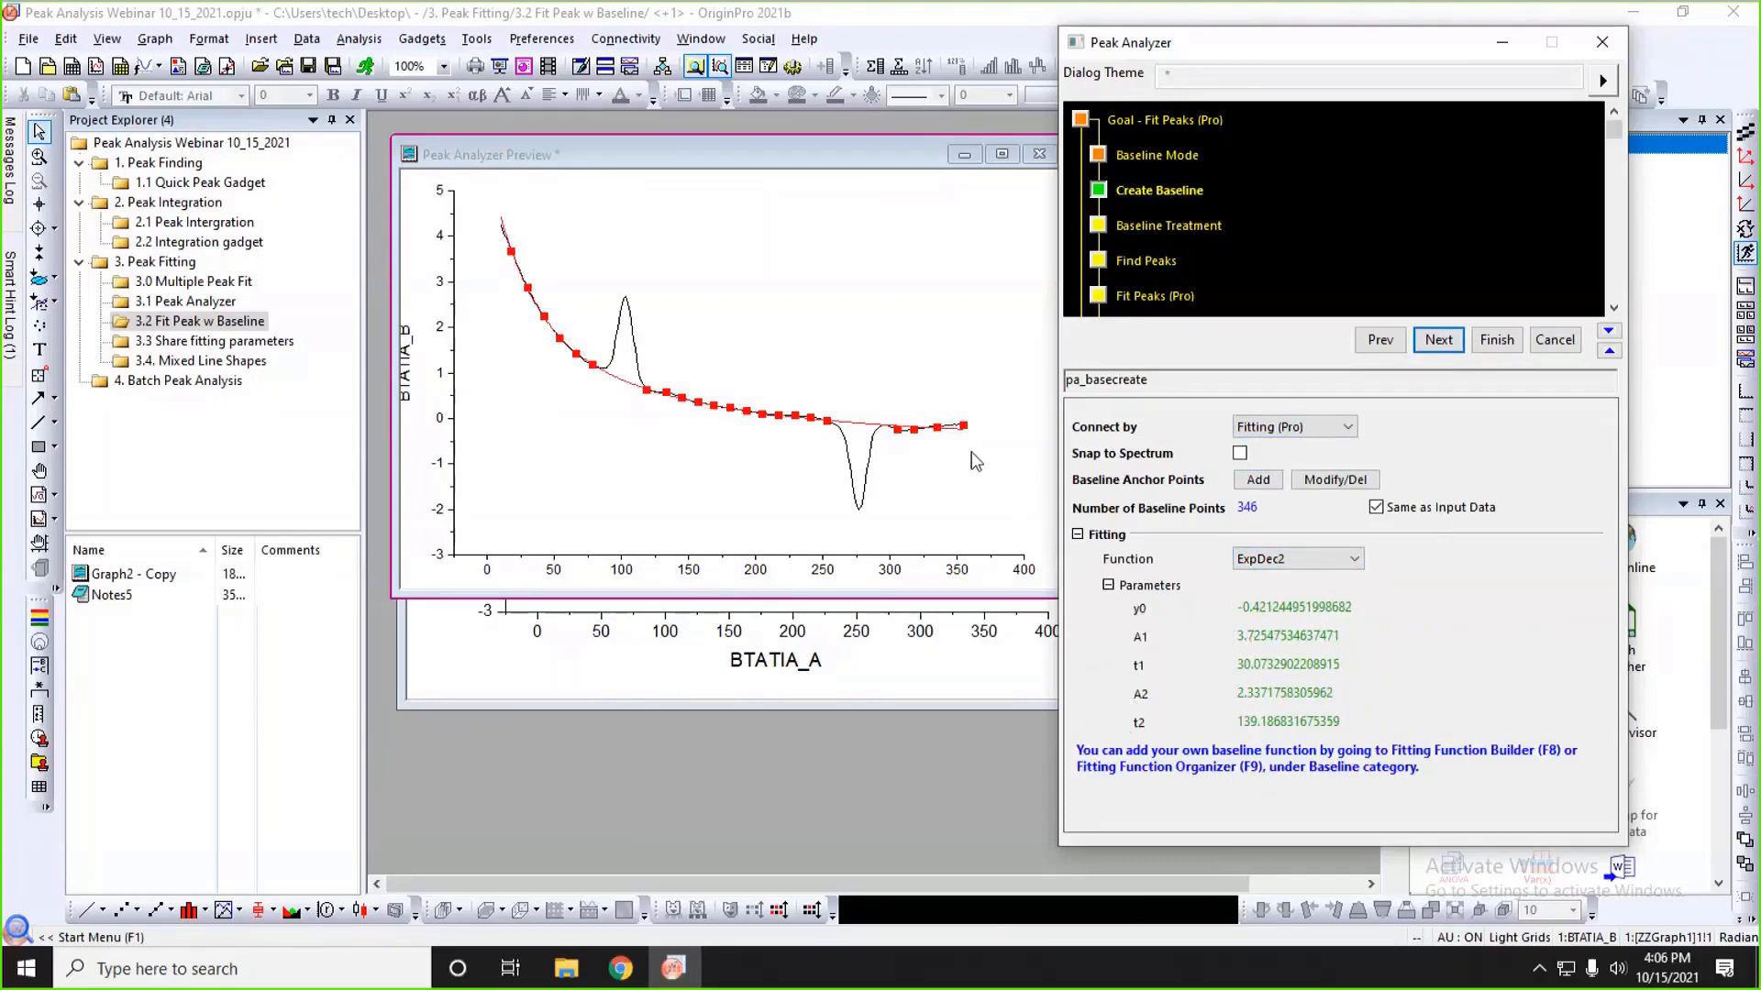
- Subtract the fitted baseline from the BTATIA_B data and find the peaks in both directions
click(1440, 341)
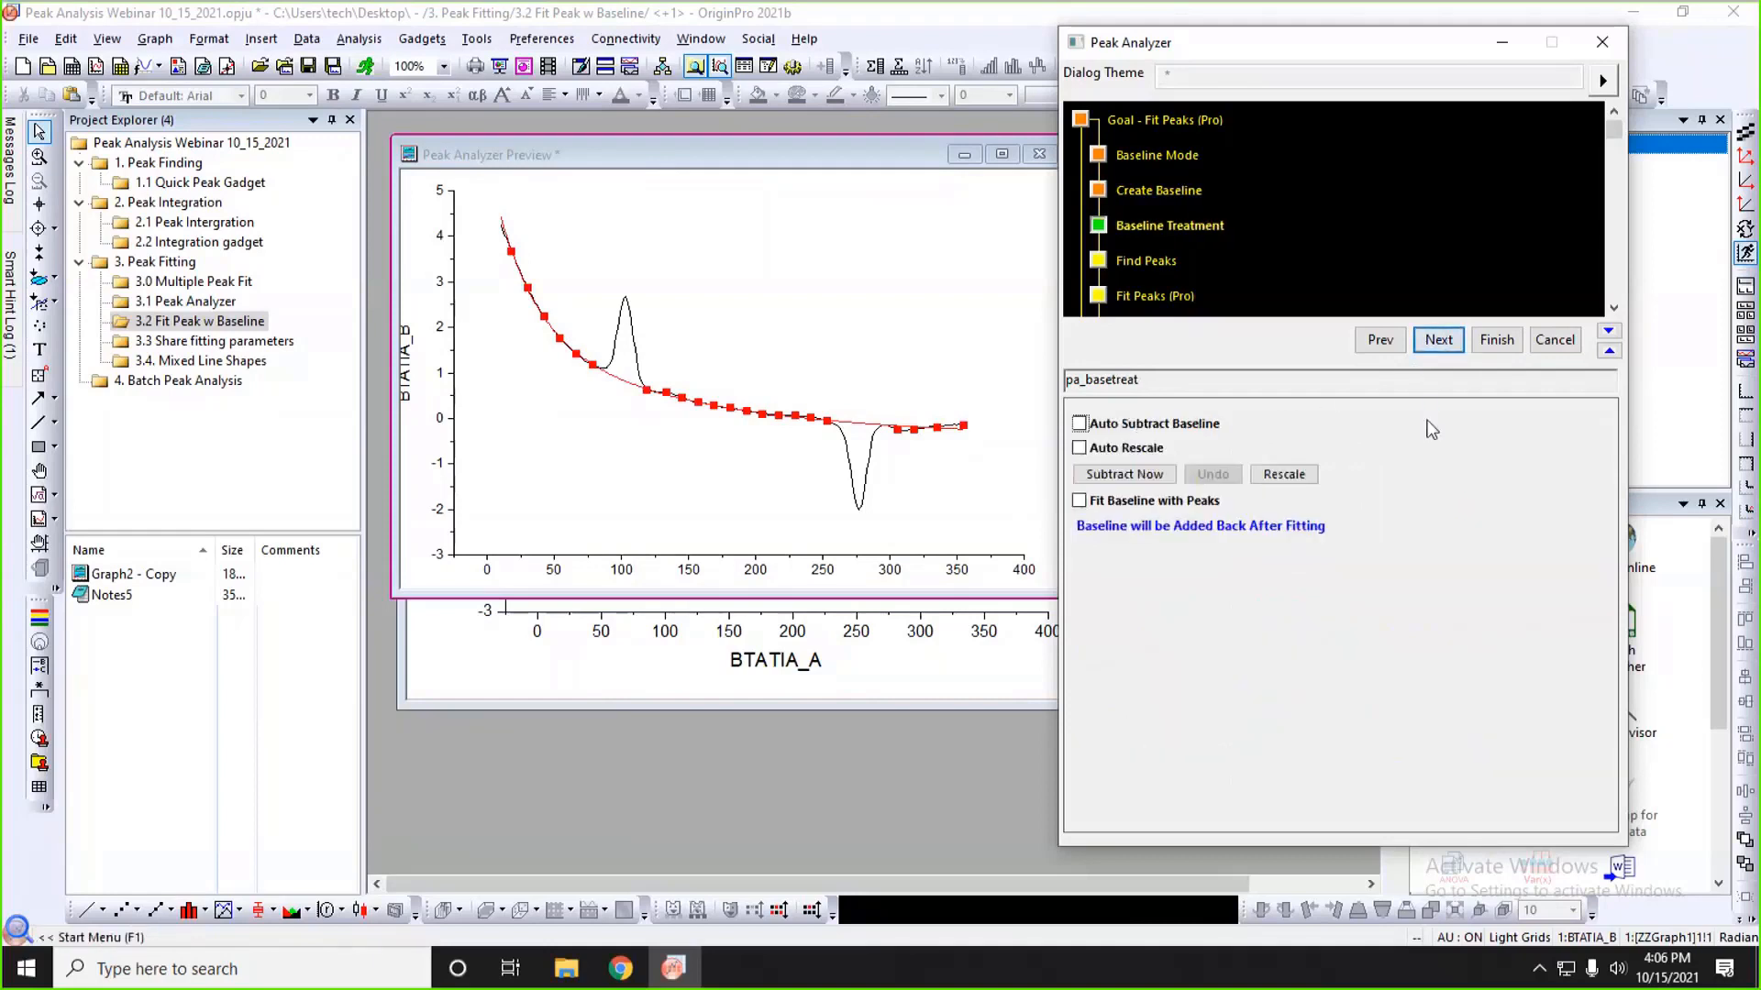
click(1130, 476)
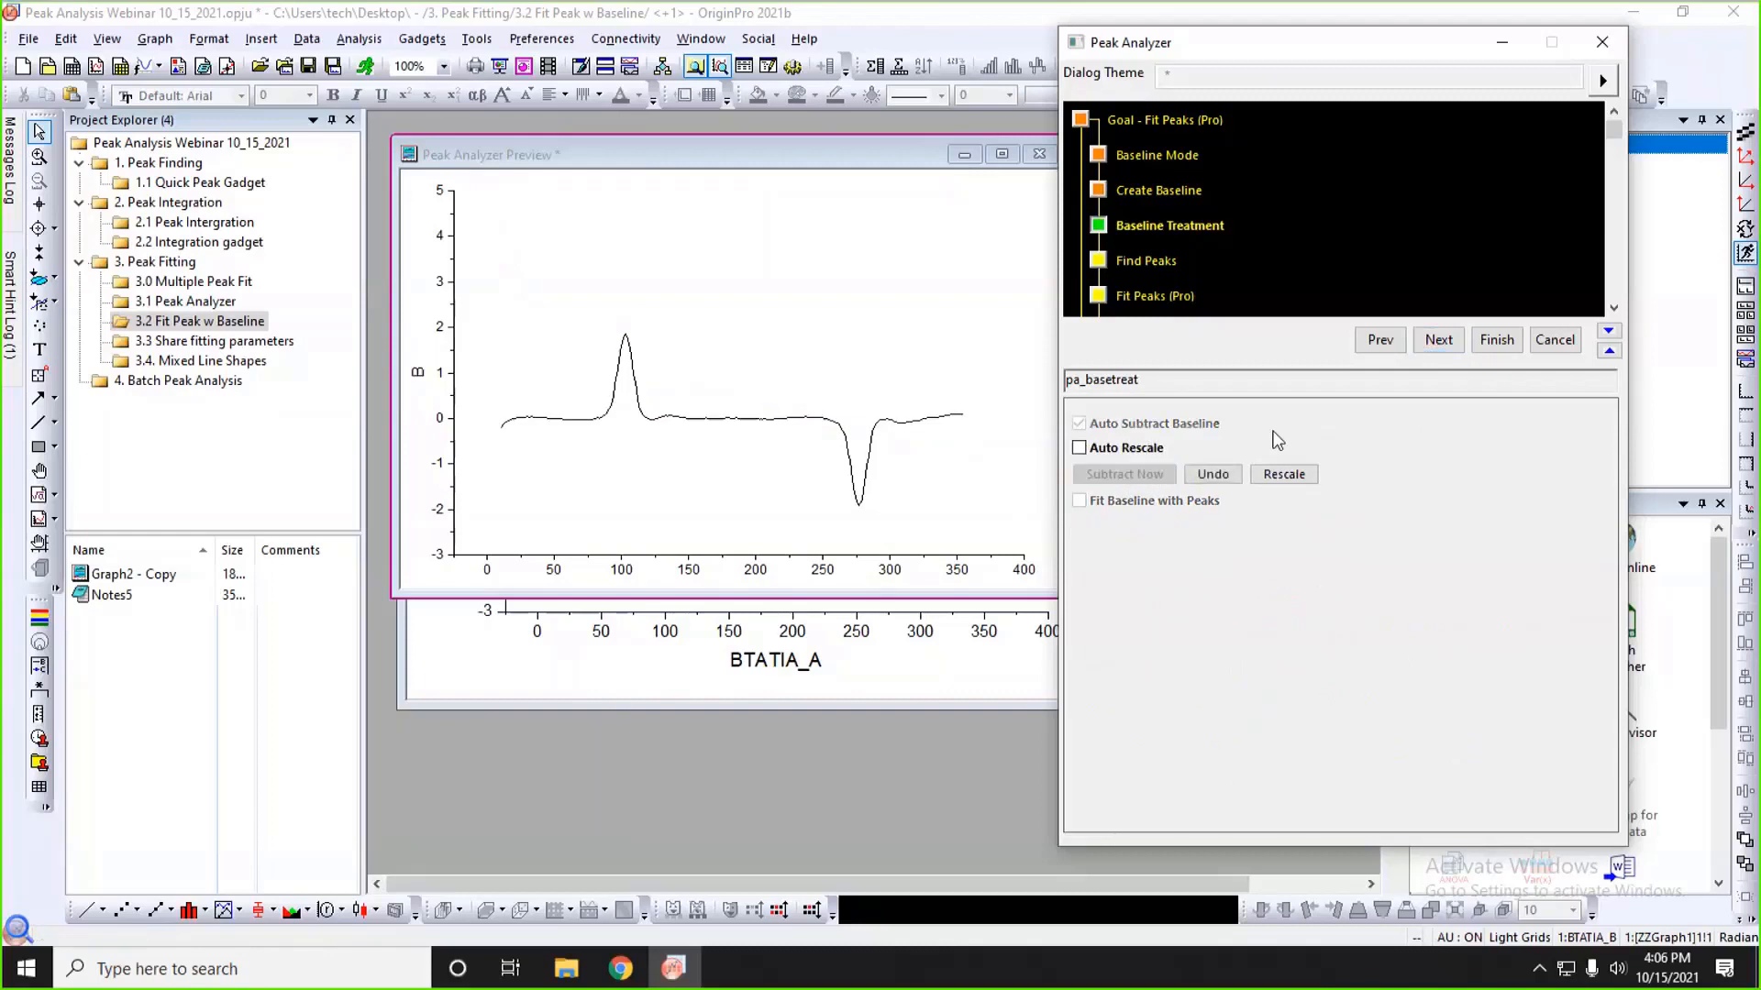
click(1455, 339)
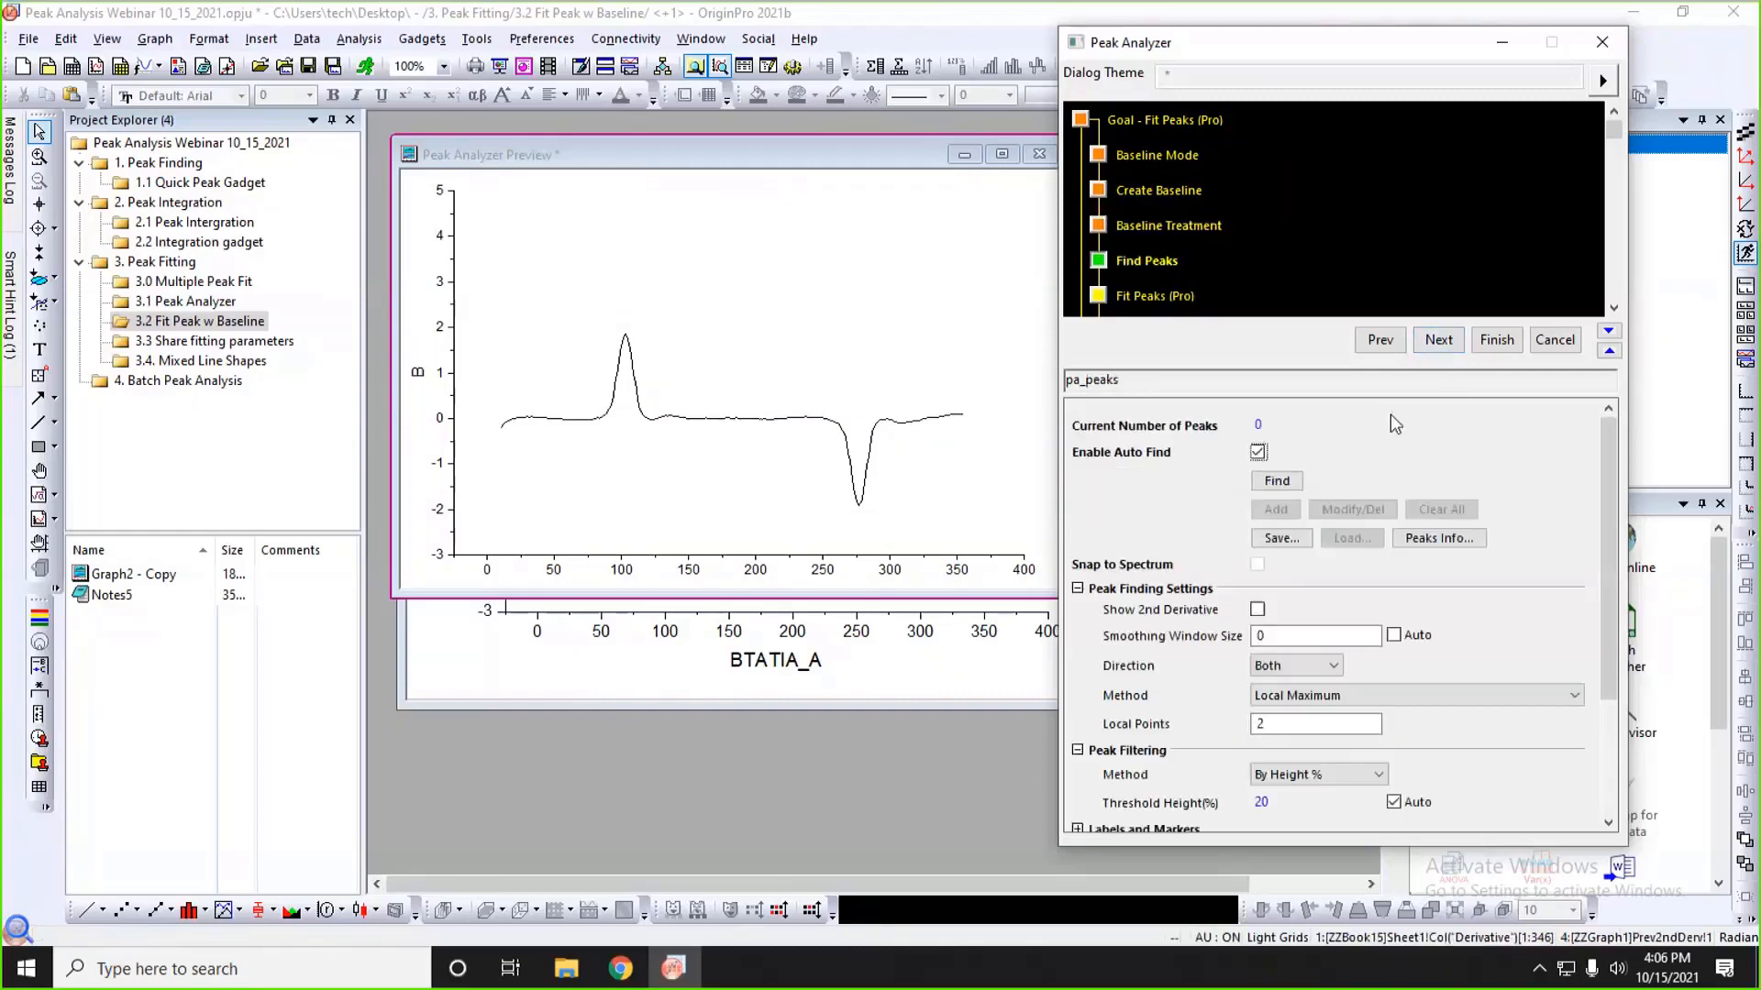
click(1276, 480)
drag(1399, 53, 1417, 60)
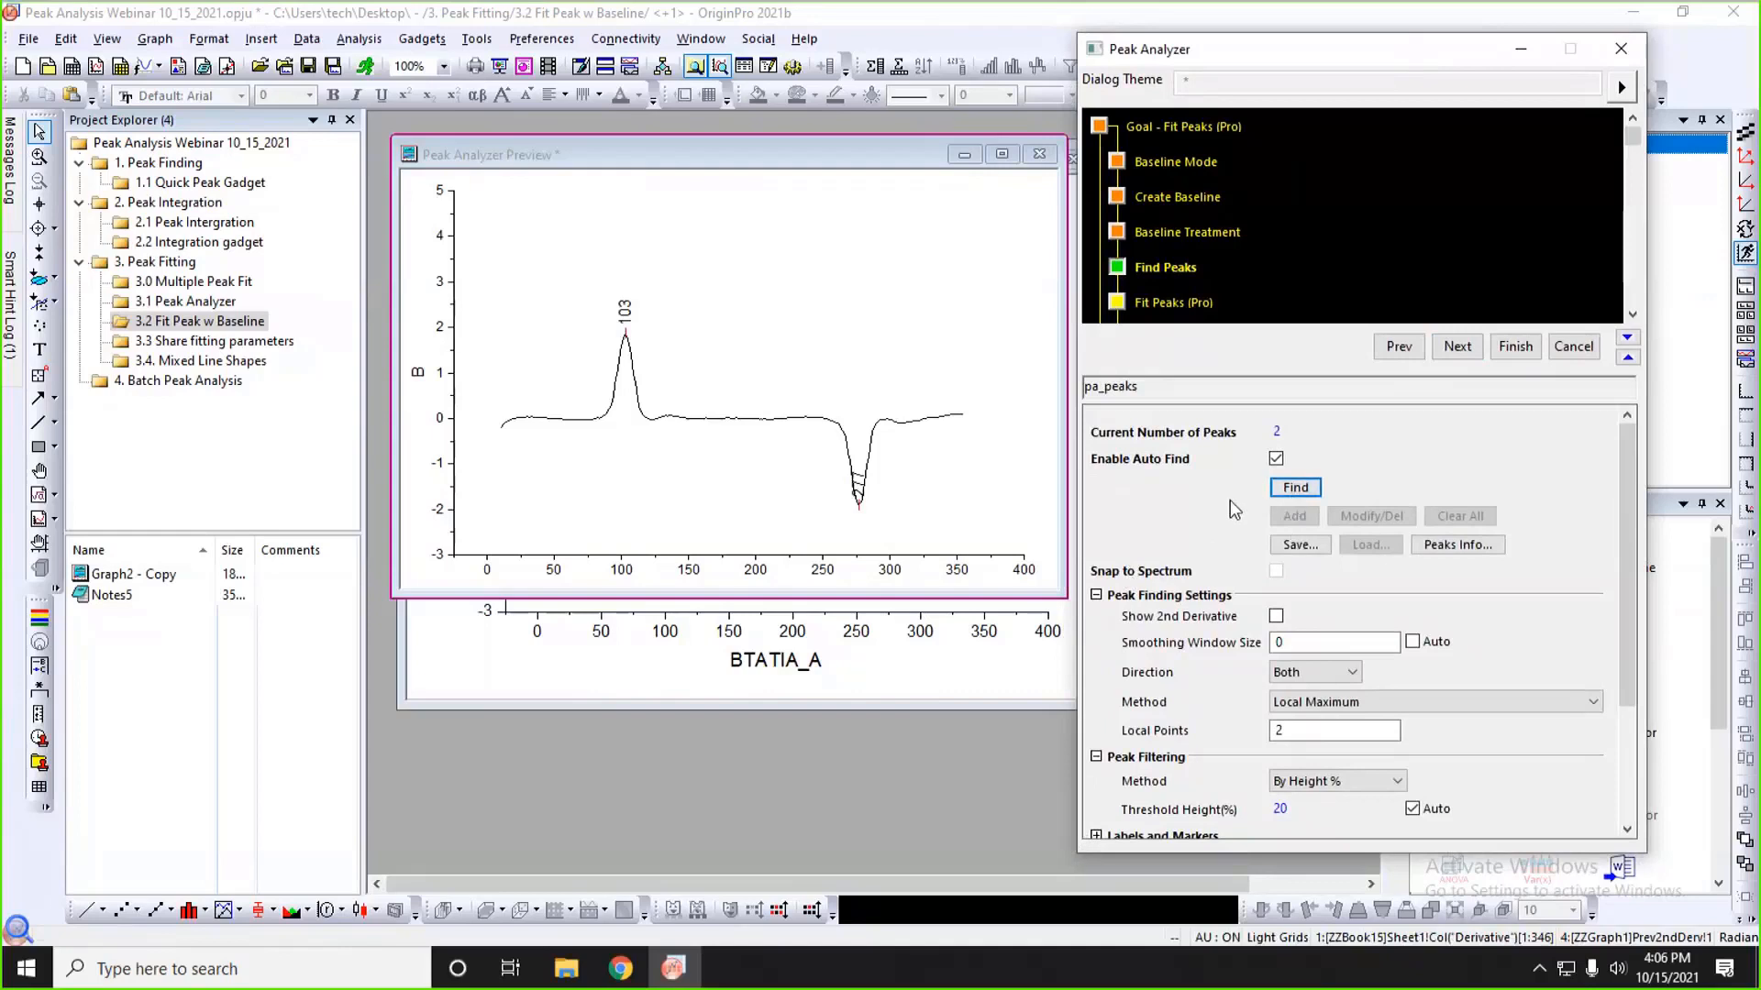
scroll(1230, 499, down, 1)
scroll(1230, 498, up, 1)
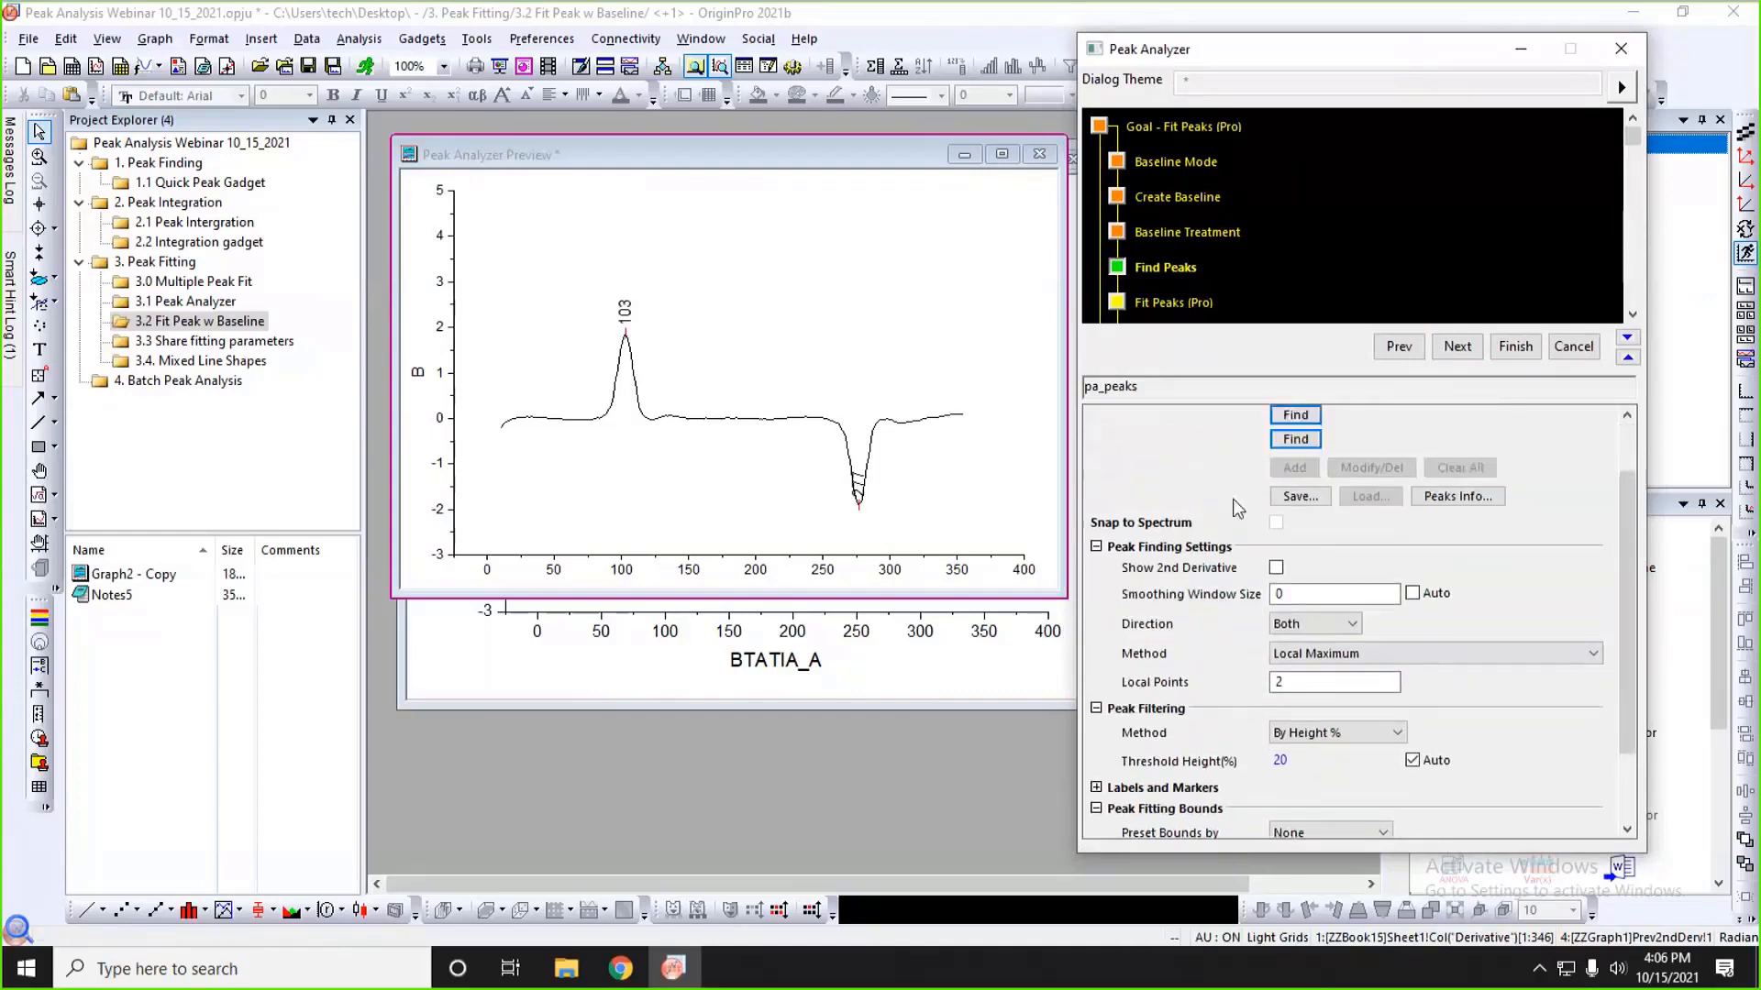
- Fit both peaks with the Gaussian function until converged, accept the fit parameters and finish the analysis
click(1456, 347)
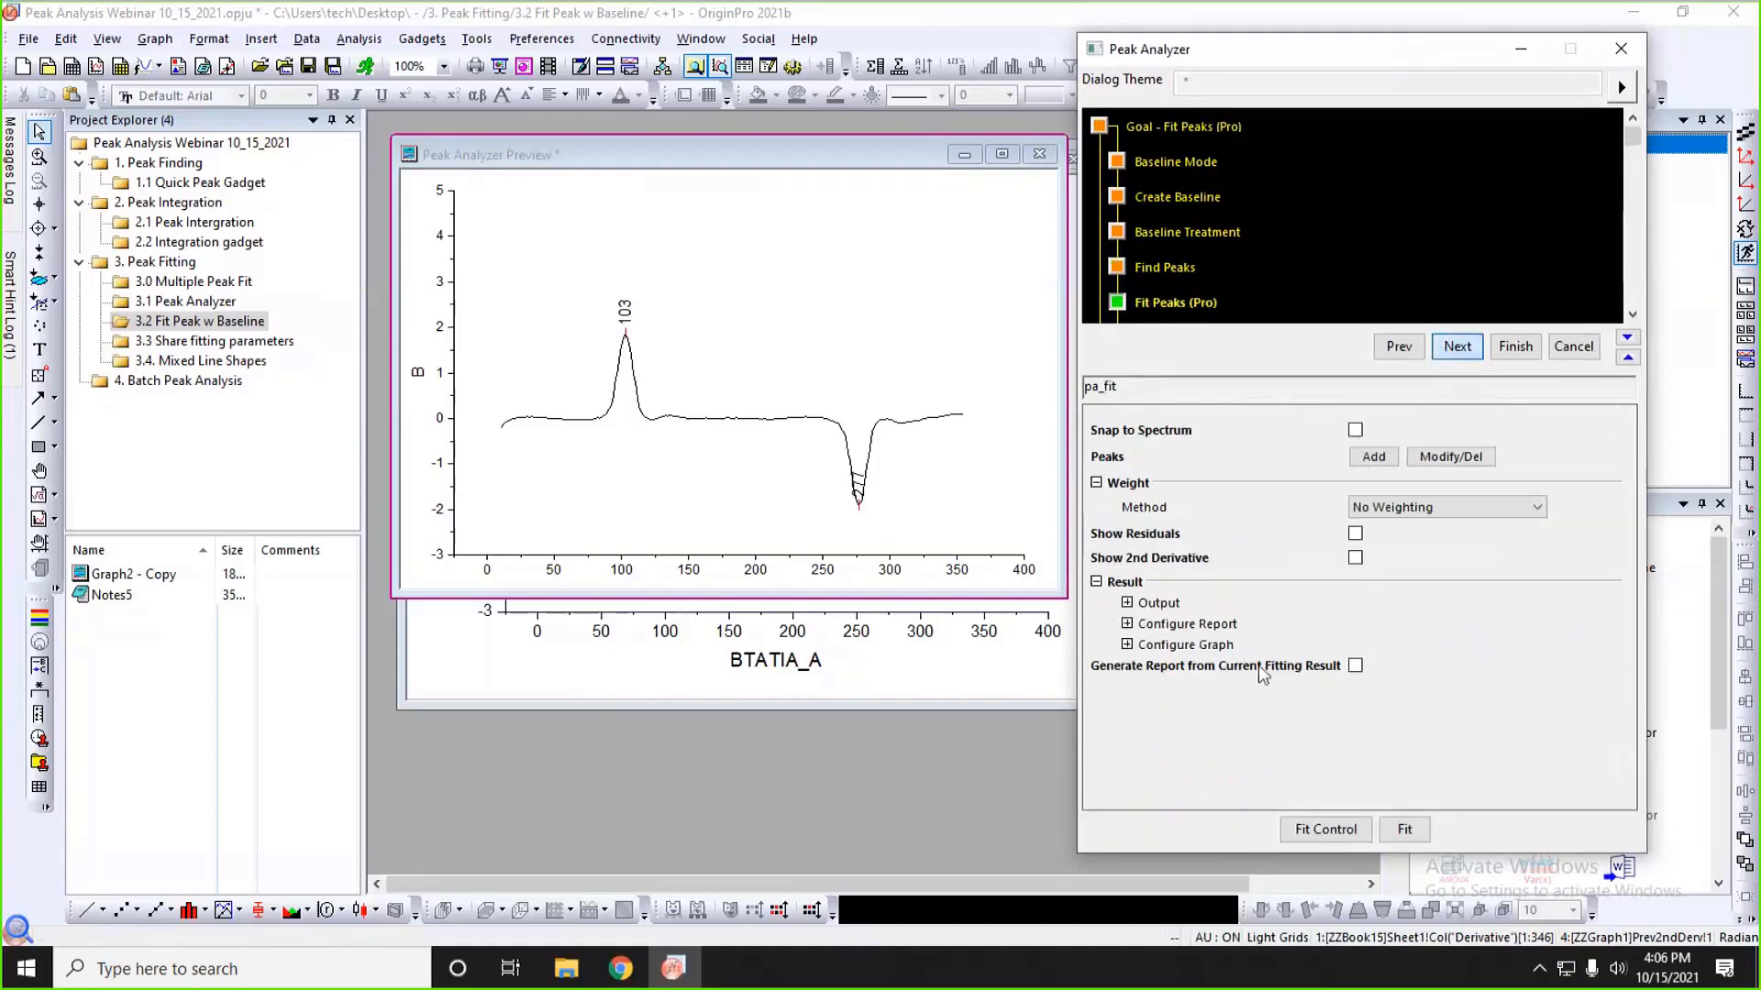
click(1324, 830)
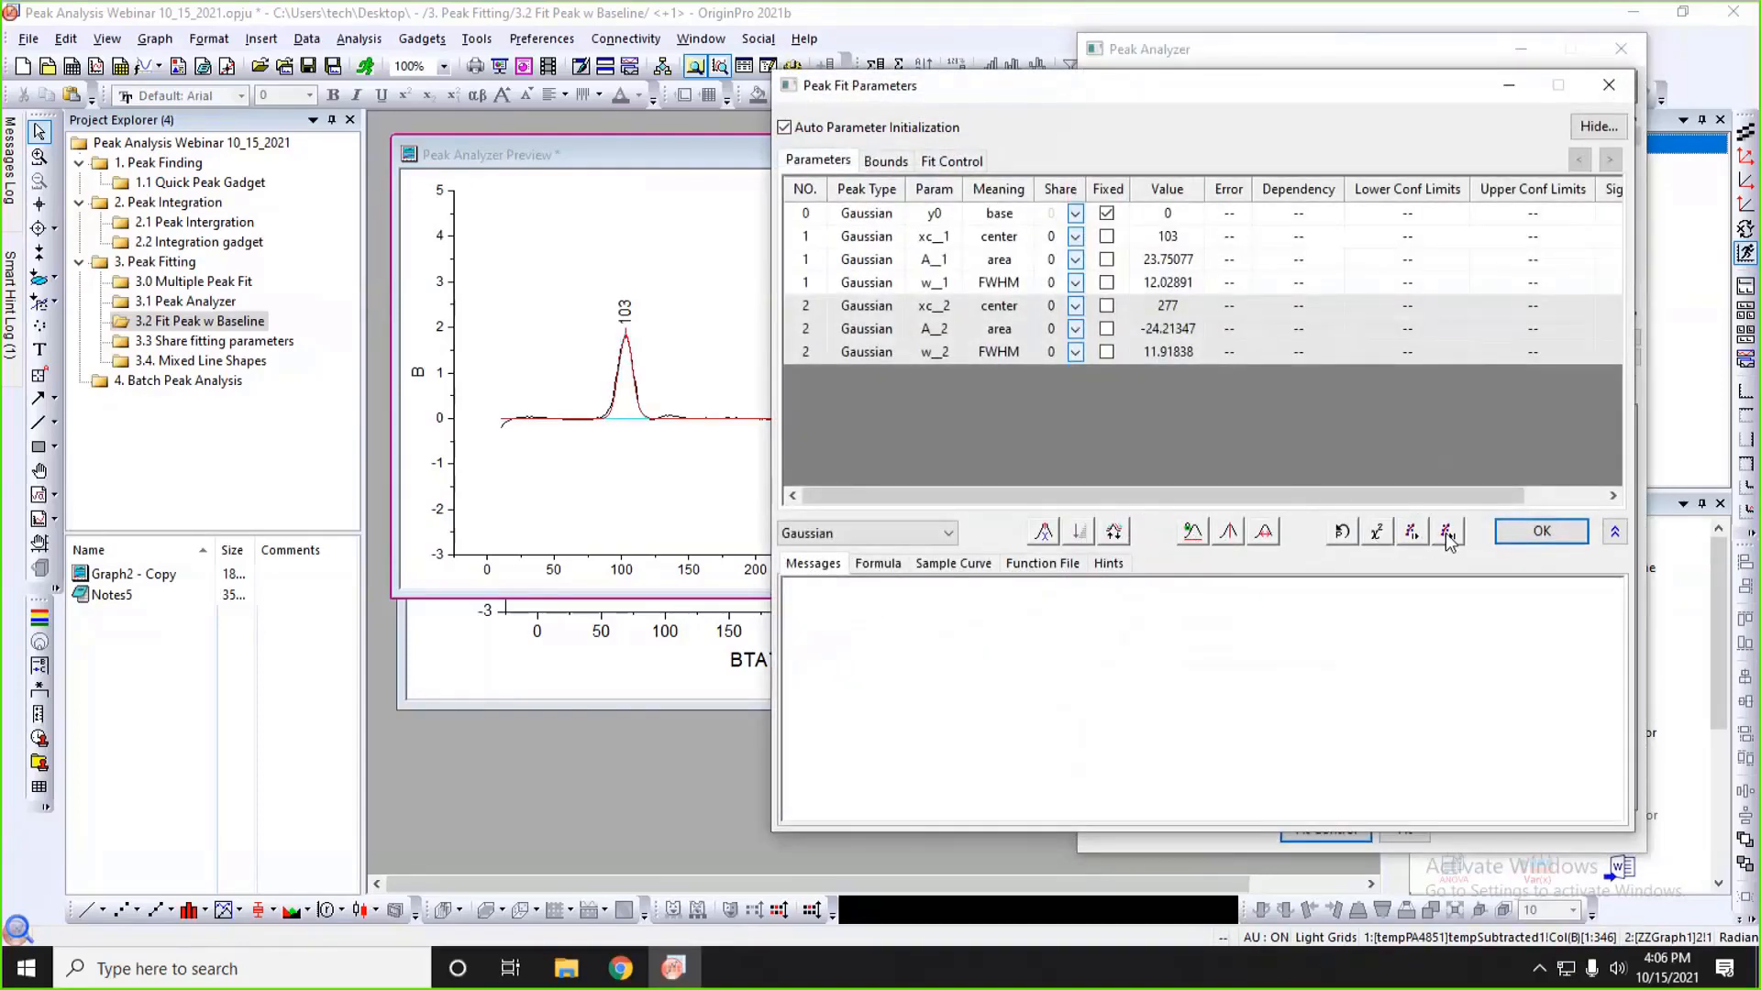
click(1448, 537)
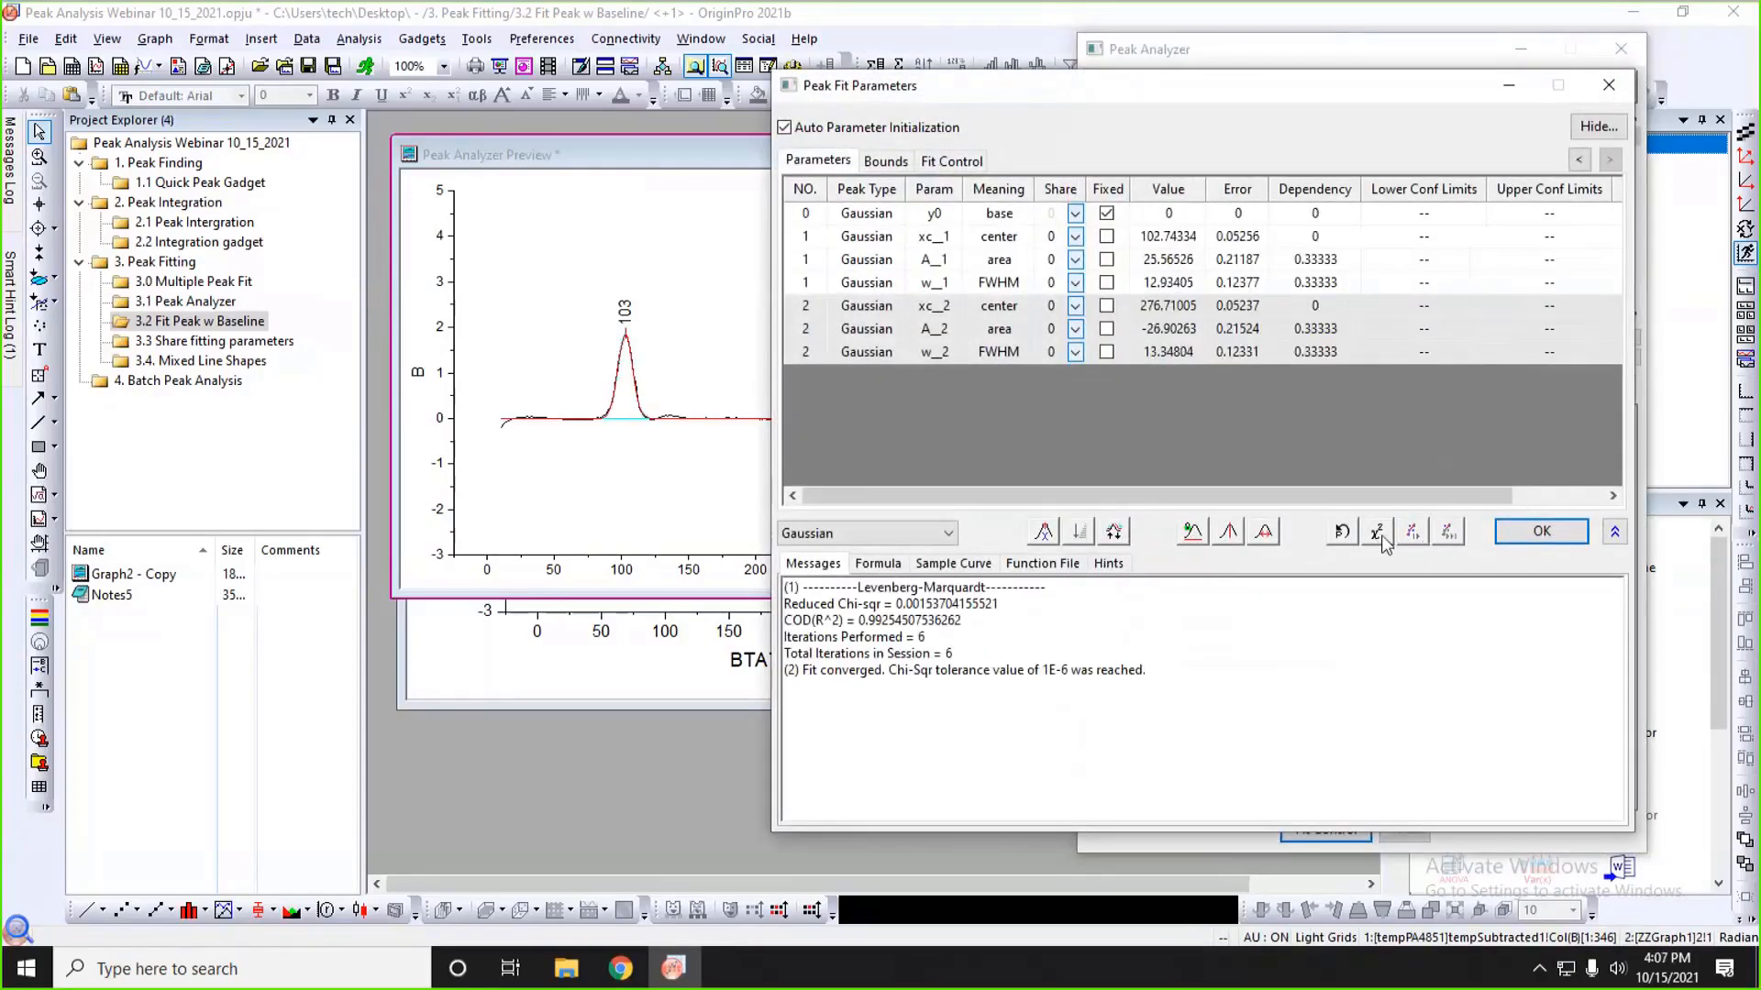
click(1529, 538)
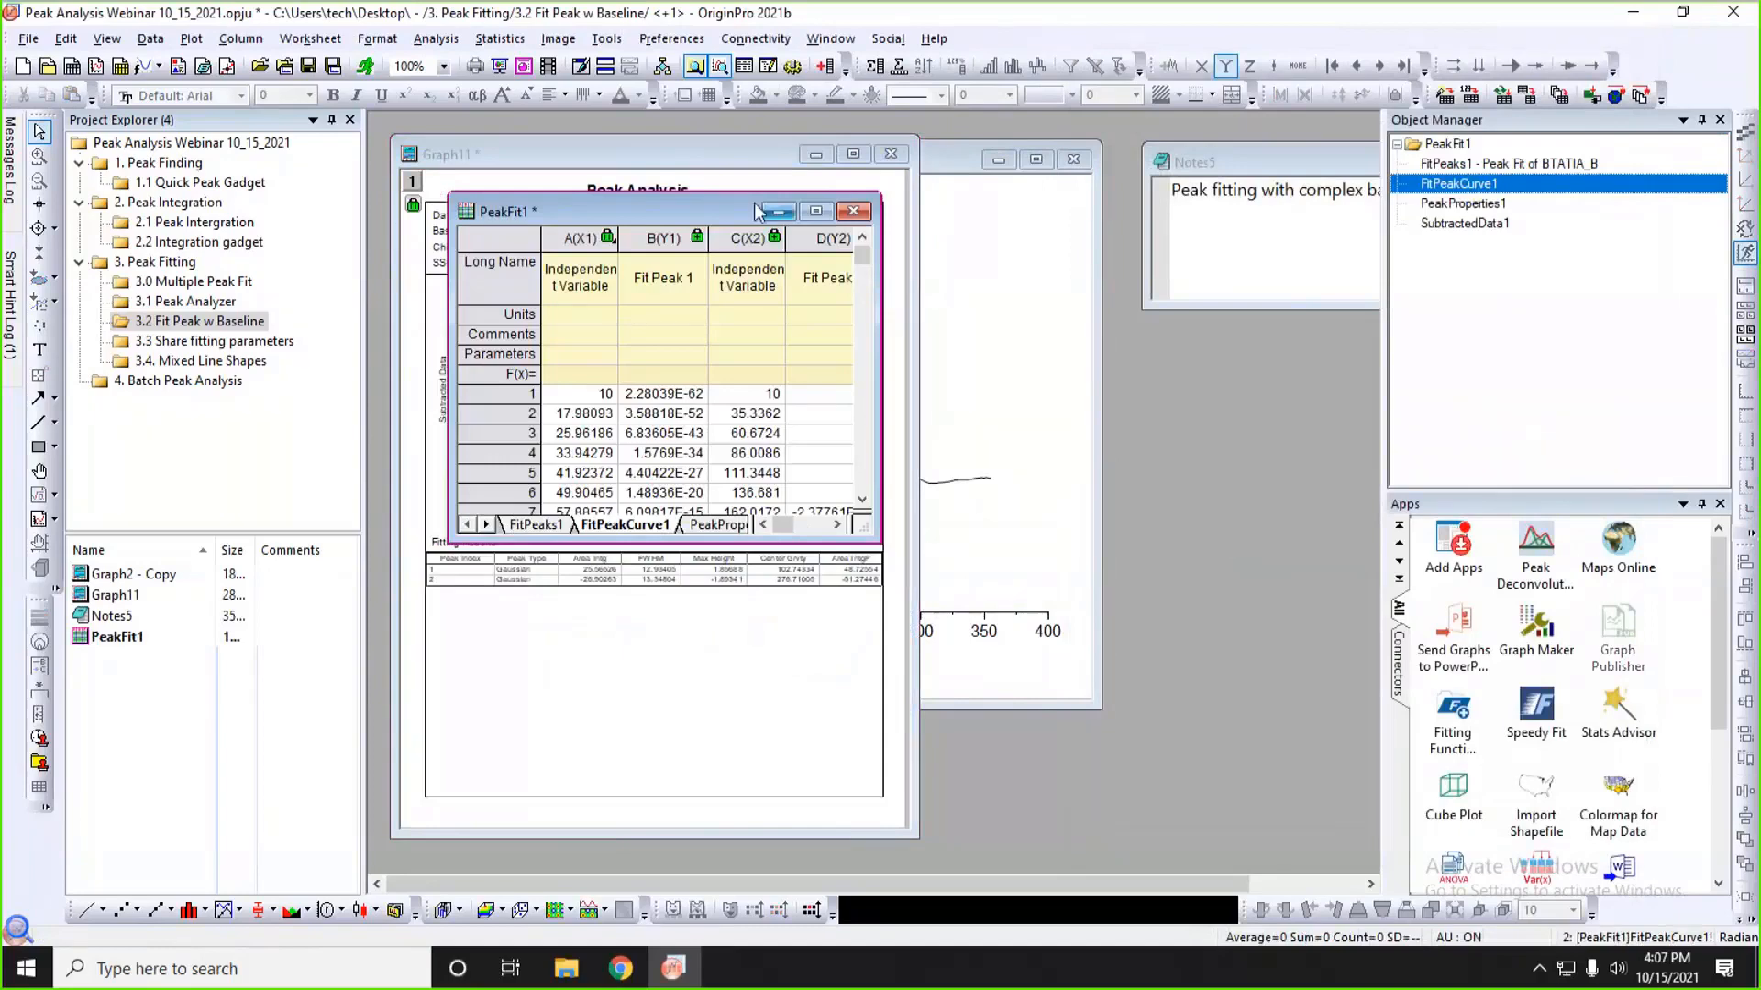
- Move the PeakFit1 workbook aside and enlarge the Graph11 peak analysis report window
drag(729, 207, 1301, 210)
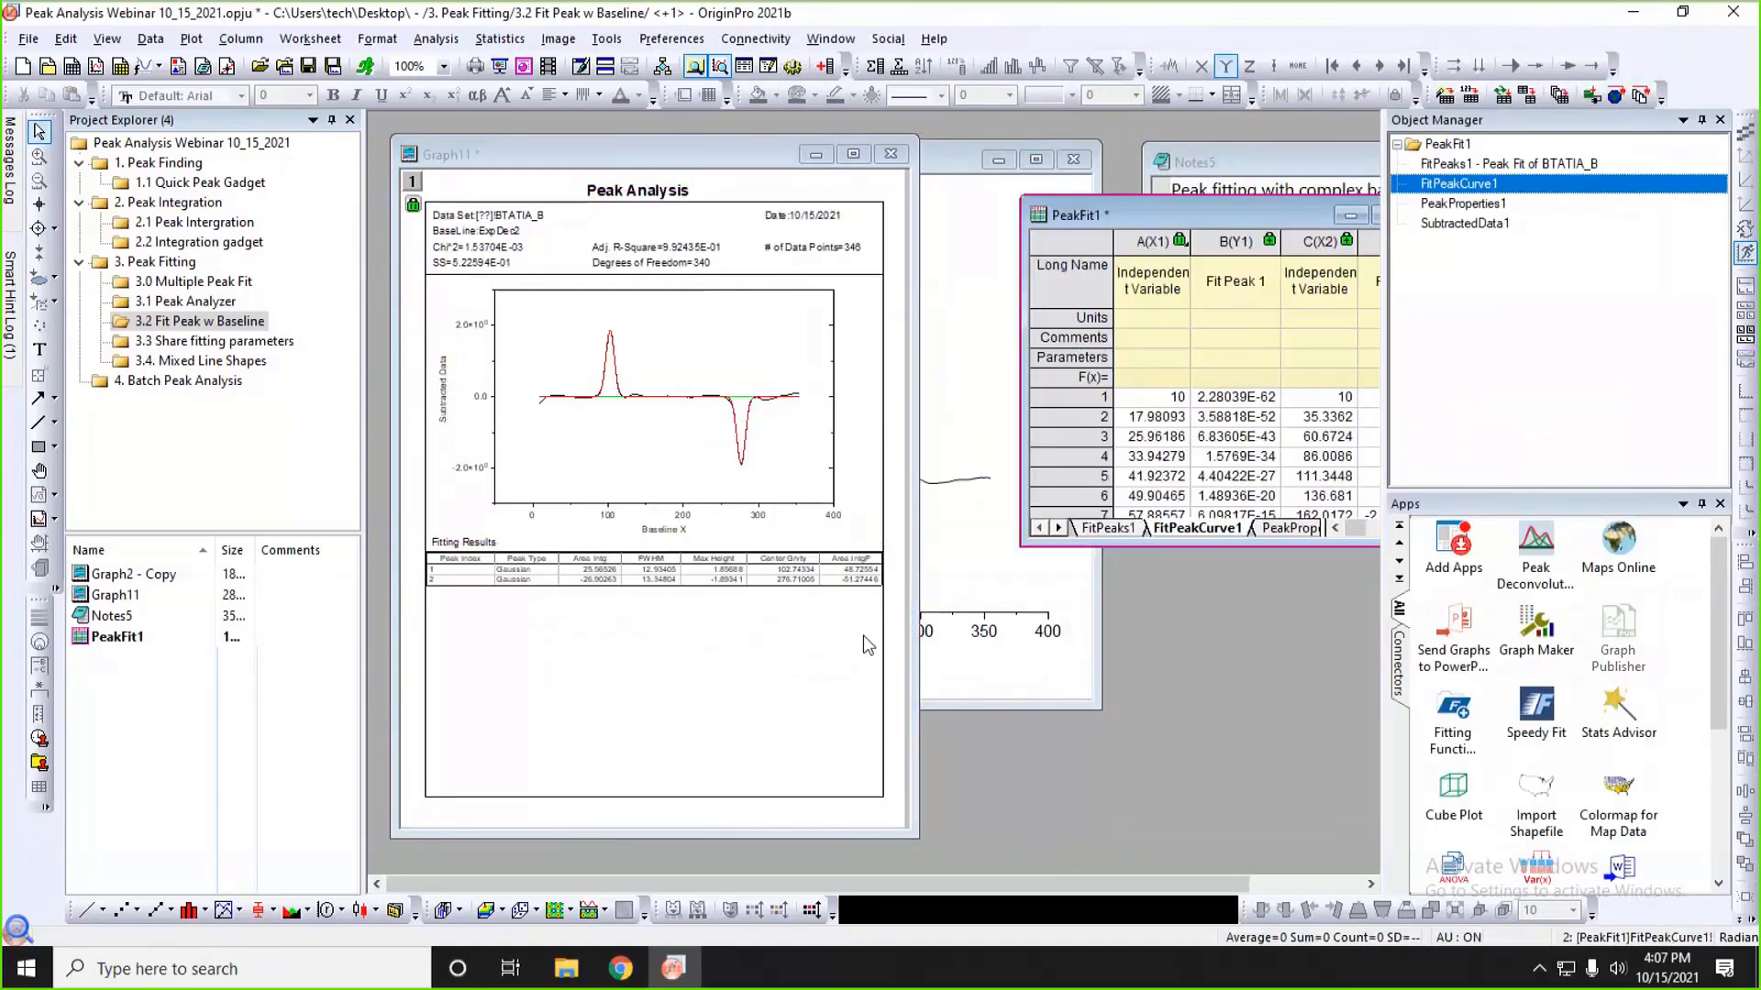
drag(931, 839, 1006, 856)
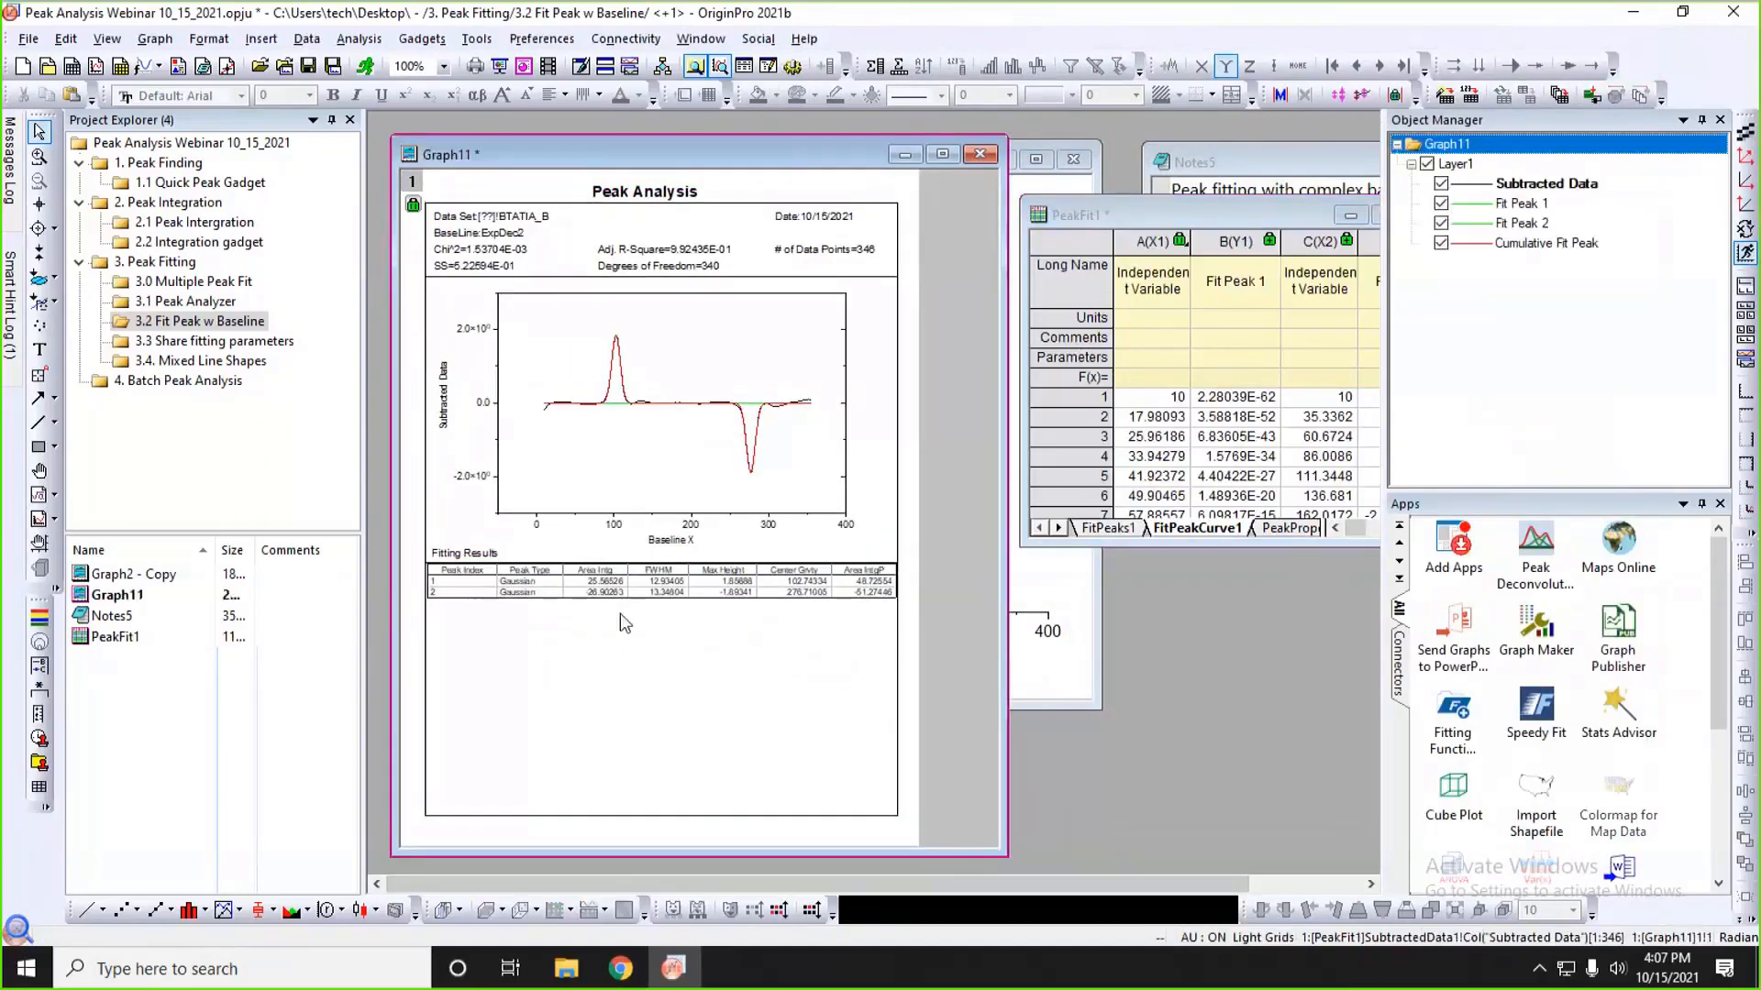
- Open the 3.3 Share fitting parameters folder, narrow the Project Explorer, arrange the Graph4 and Notes9 windows and activate Graph4
click(210, 343)
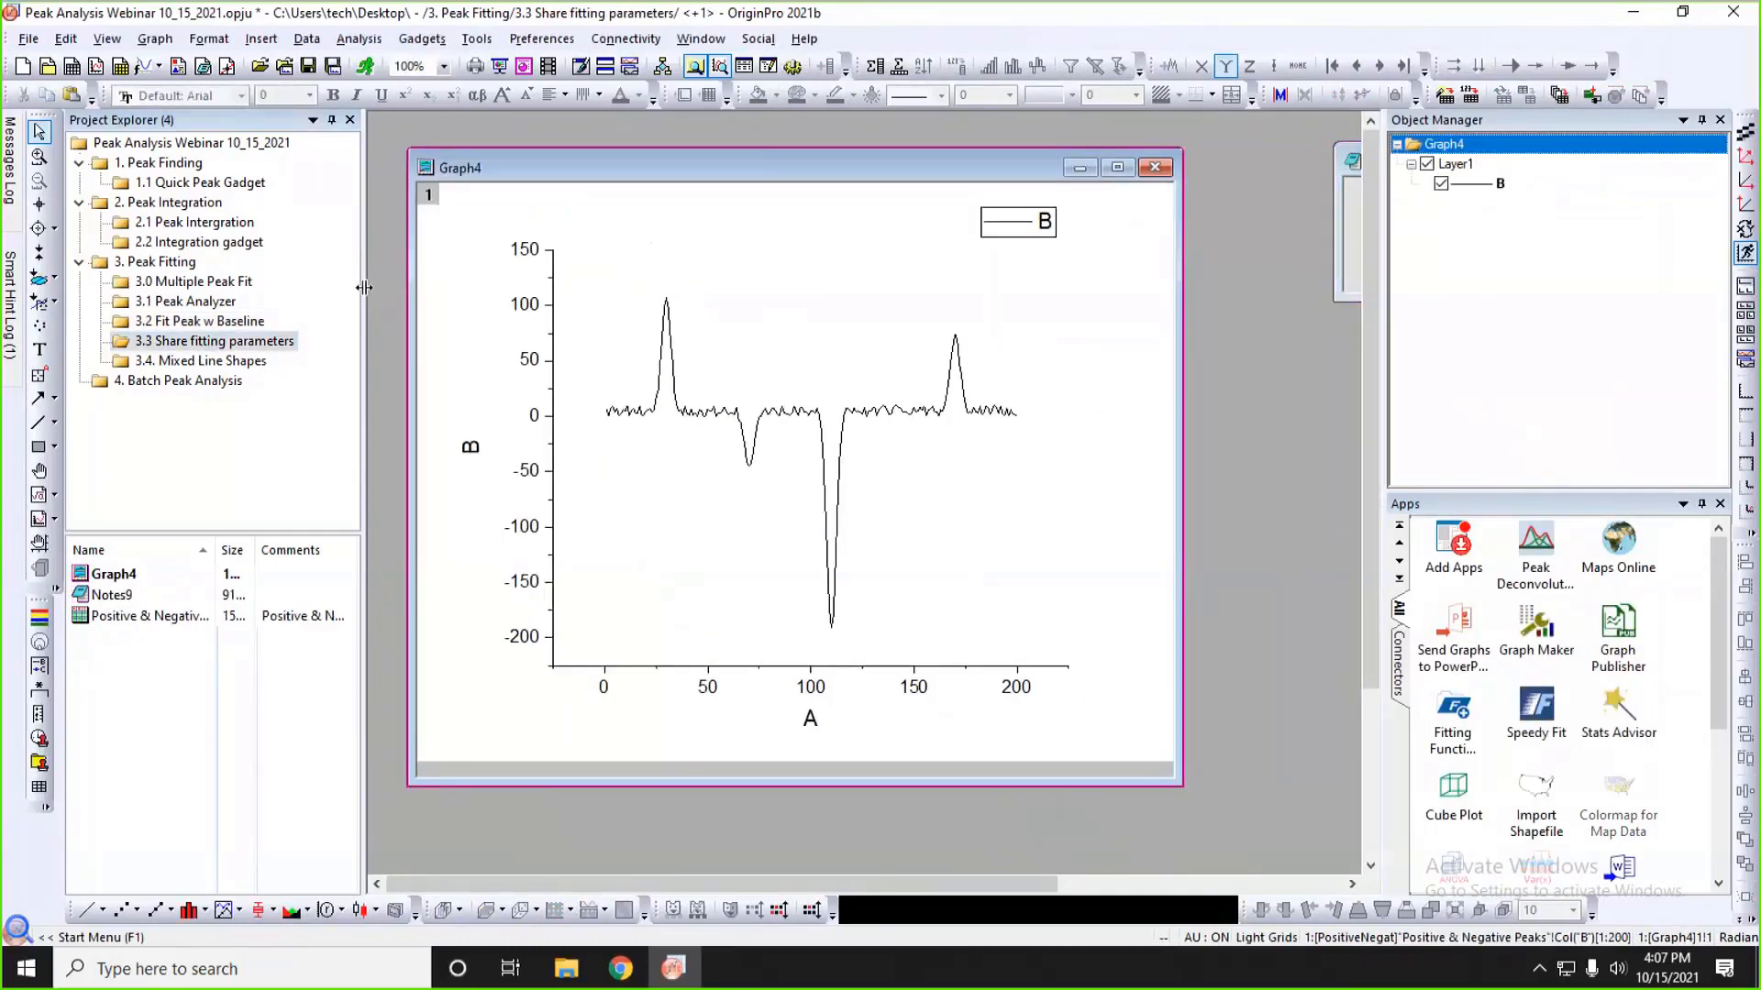
drag(364, 288, 200, 288)
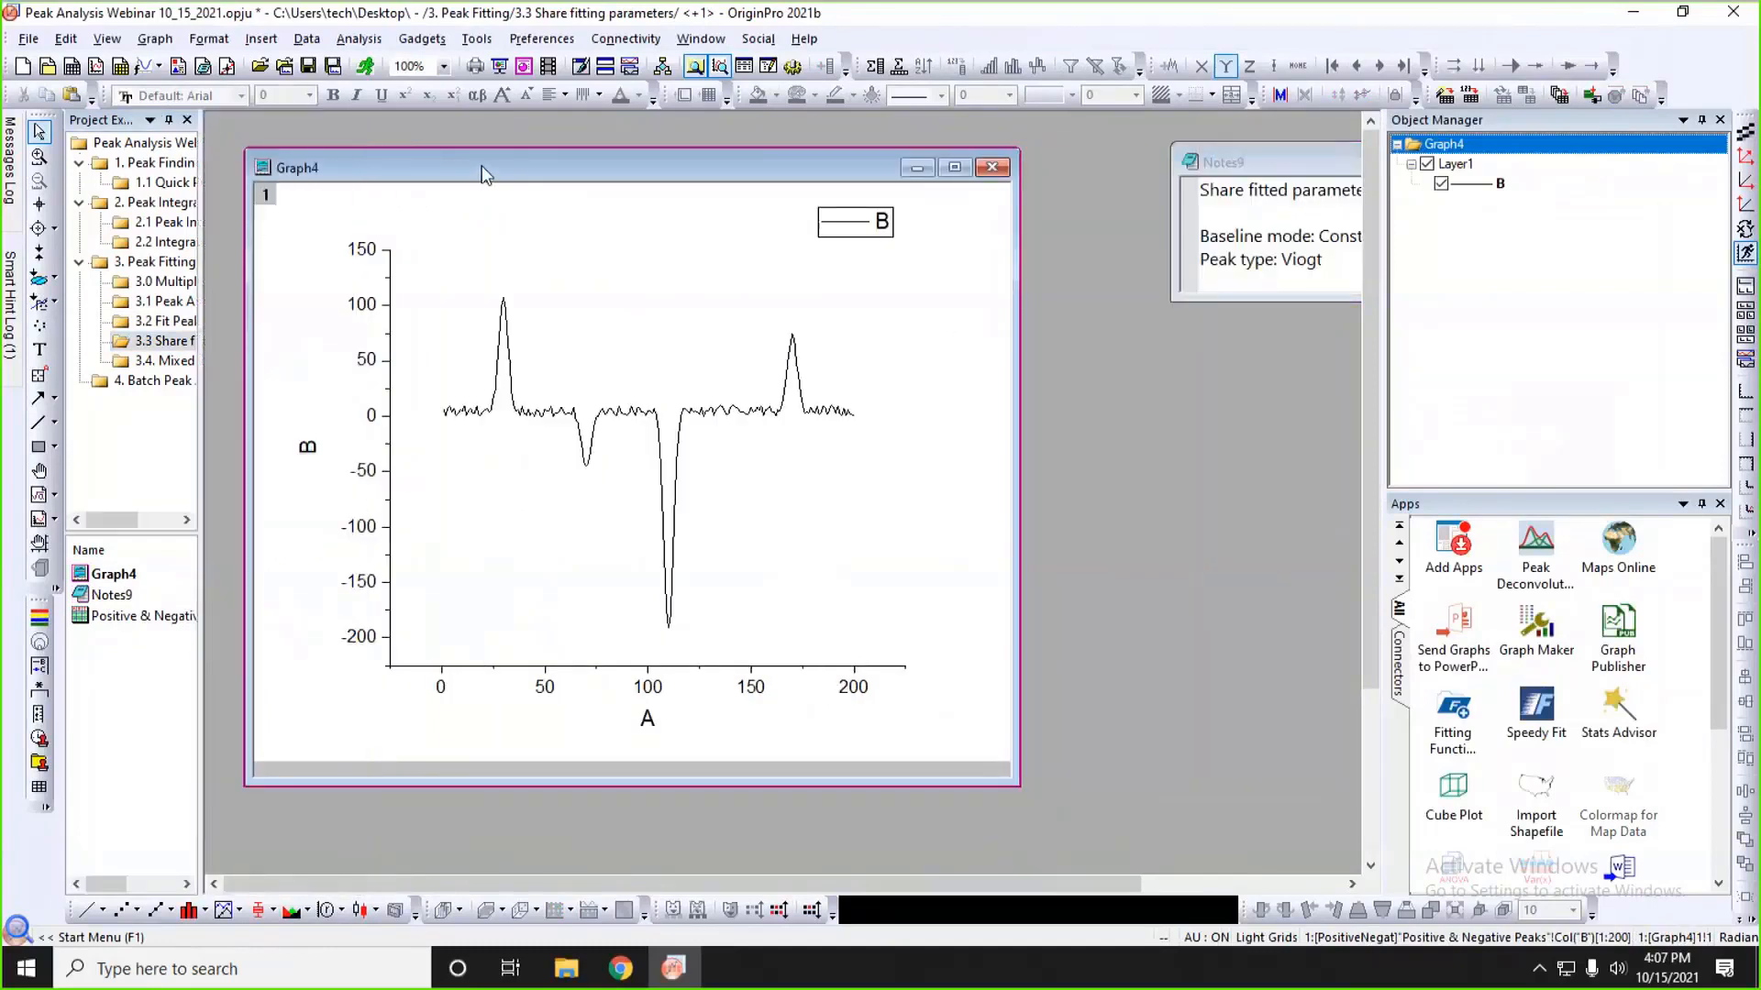
drag(481, 165, 481, 154)
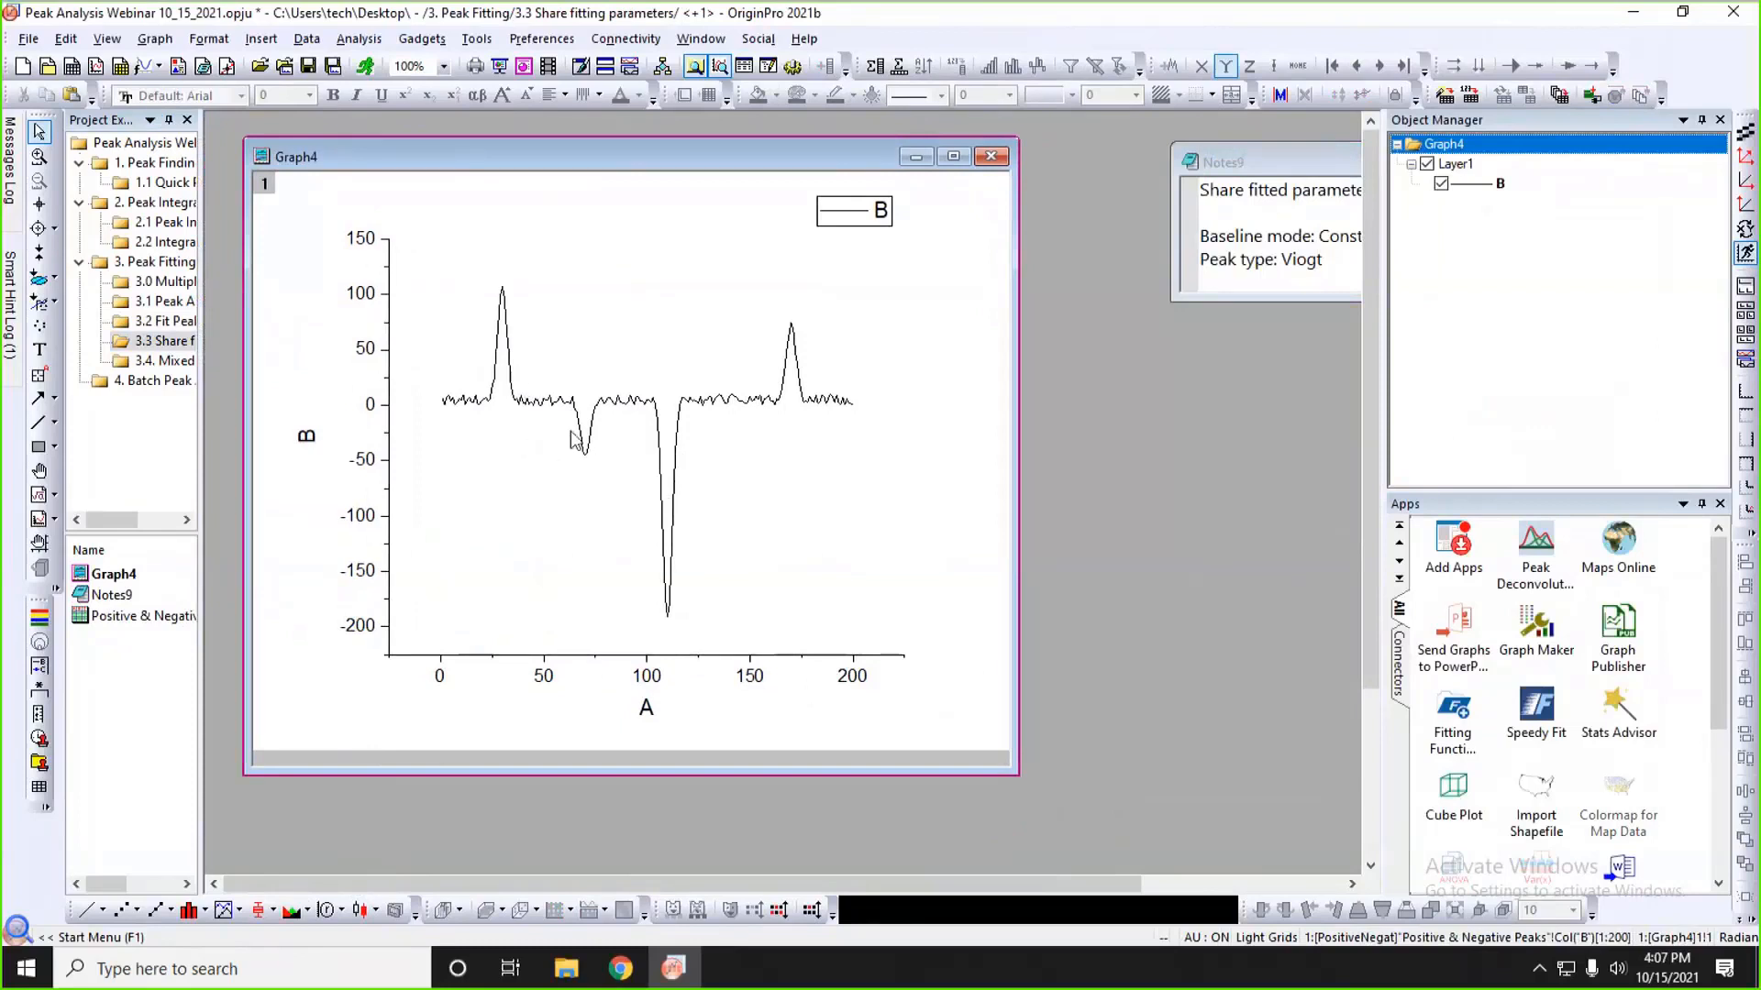
mouse_move(581, 423)
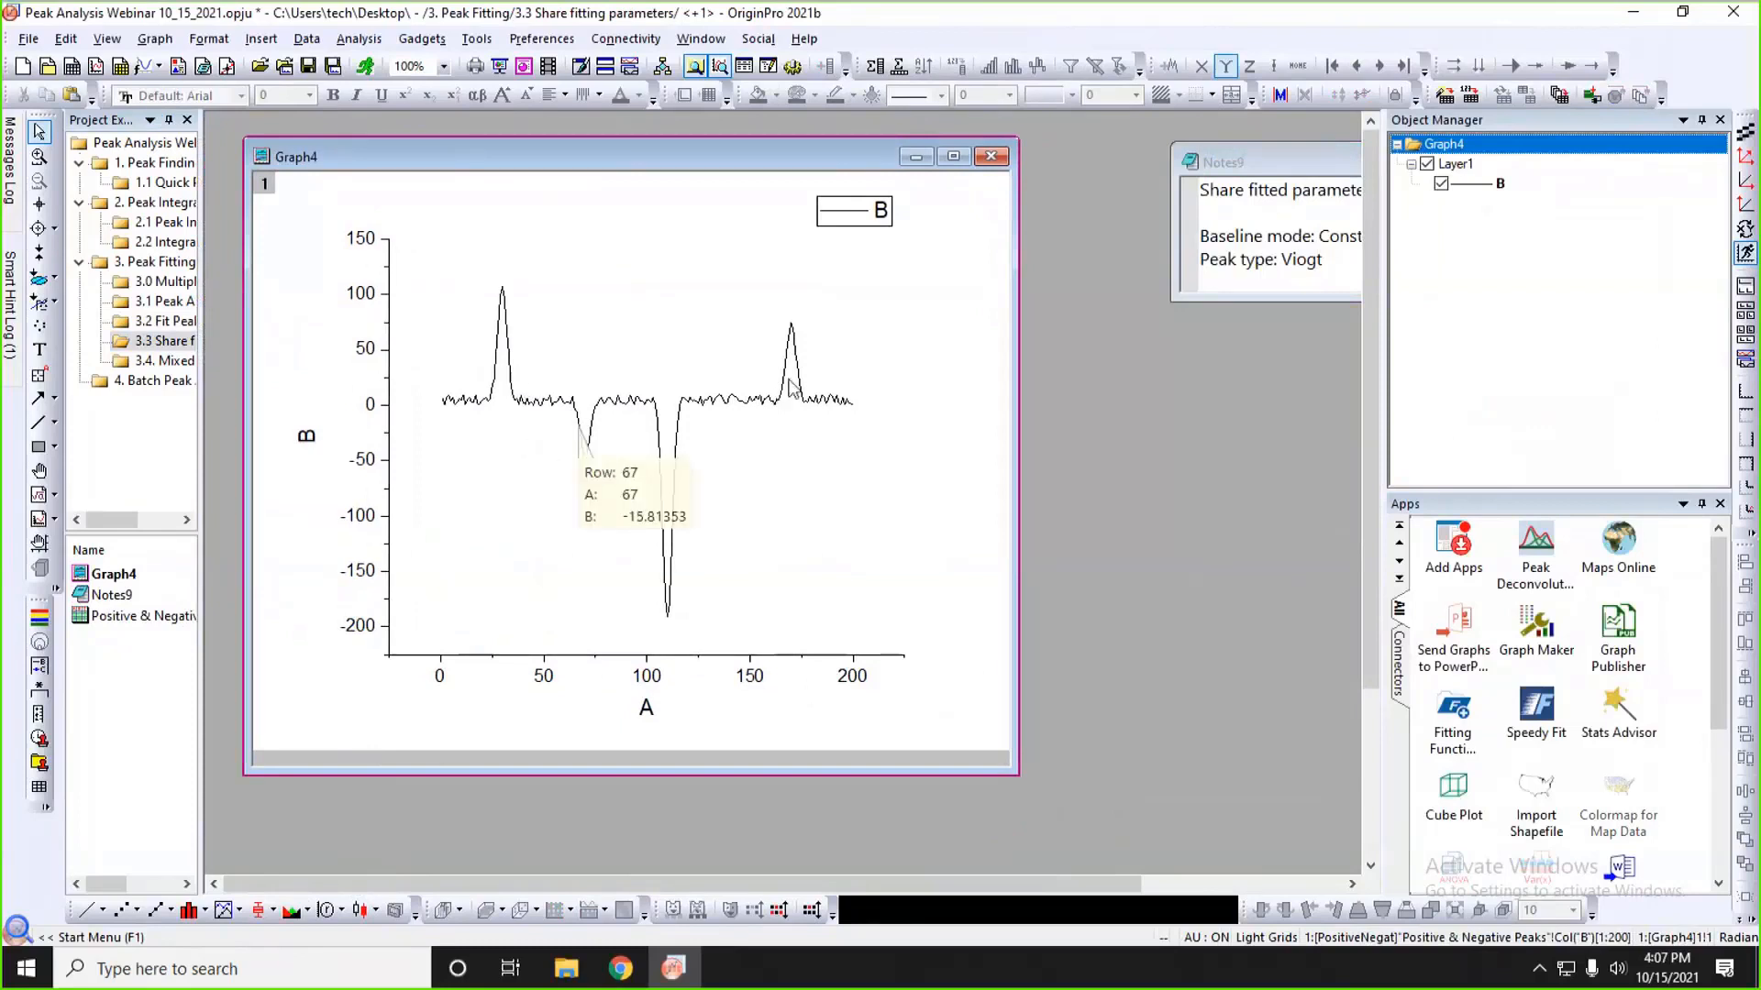
drag(1231, 166, 1245, 169)
click(746, 172)
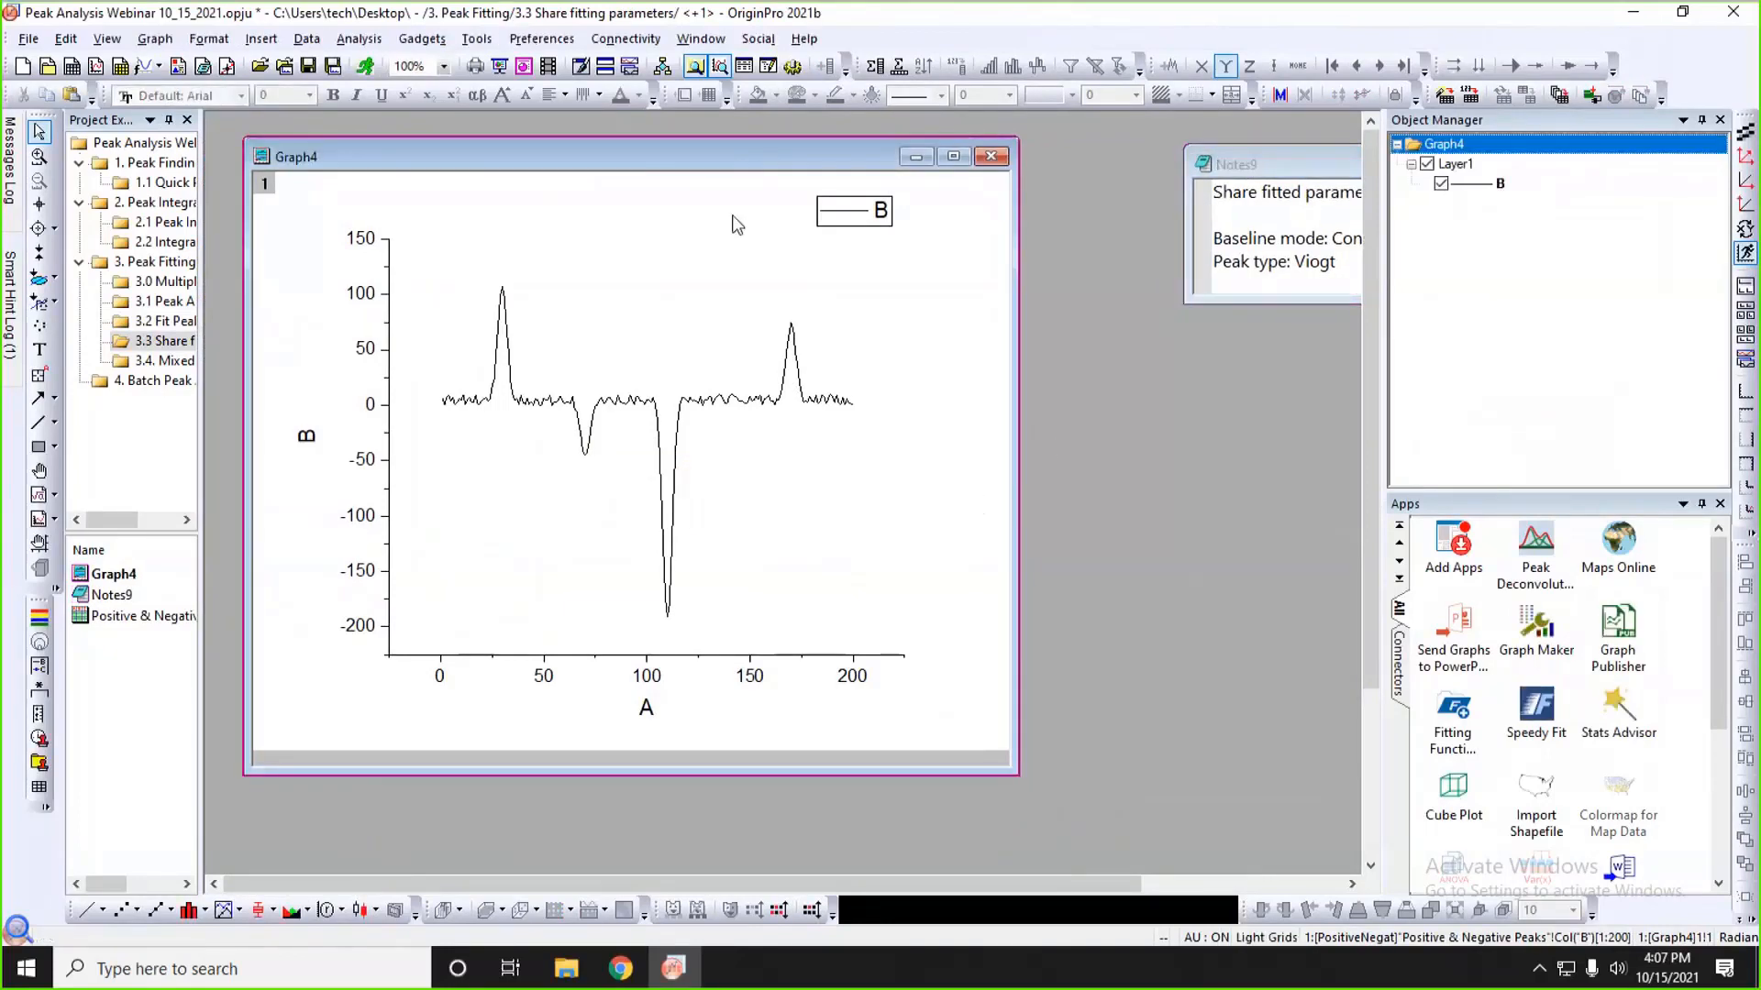
- Open the Peak Analyzer on Graph4, set the goal to Fit Peaks (Pro) and proceed to the baseline mode
click(359, 40)
mouse_move(400, 193)
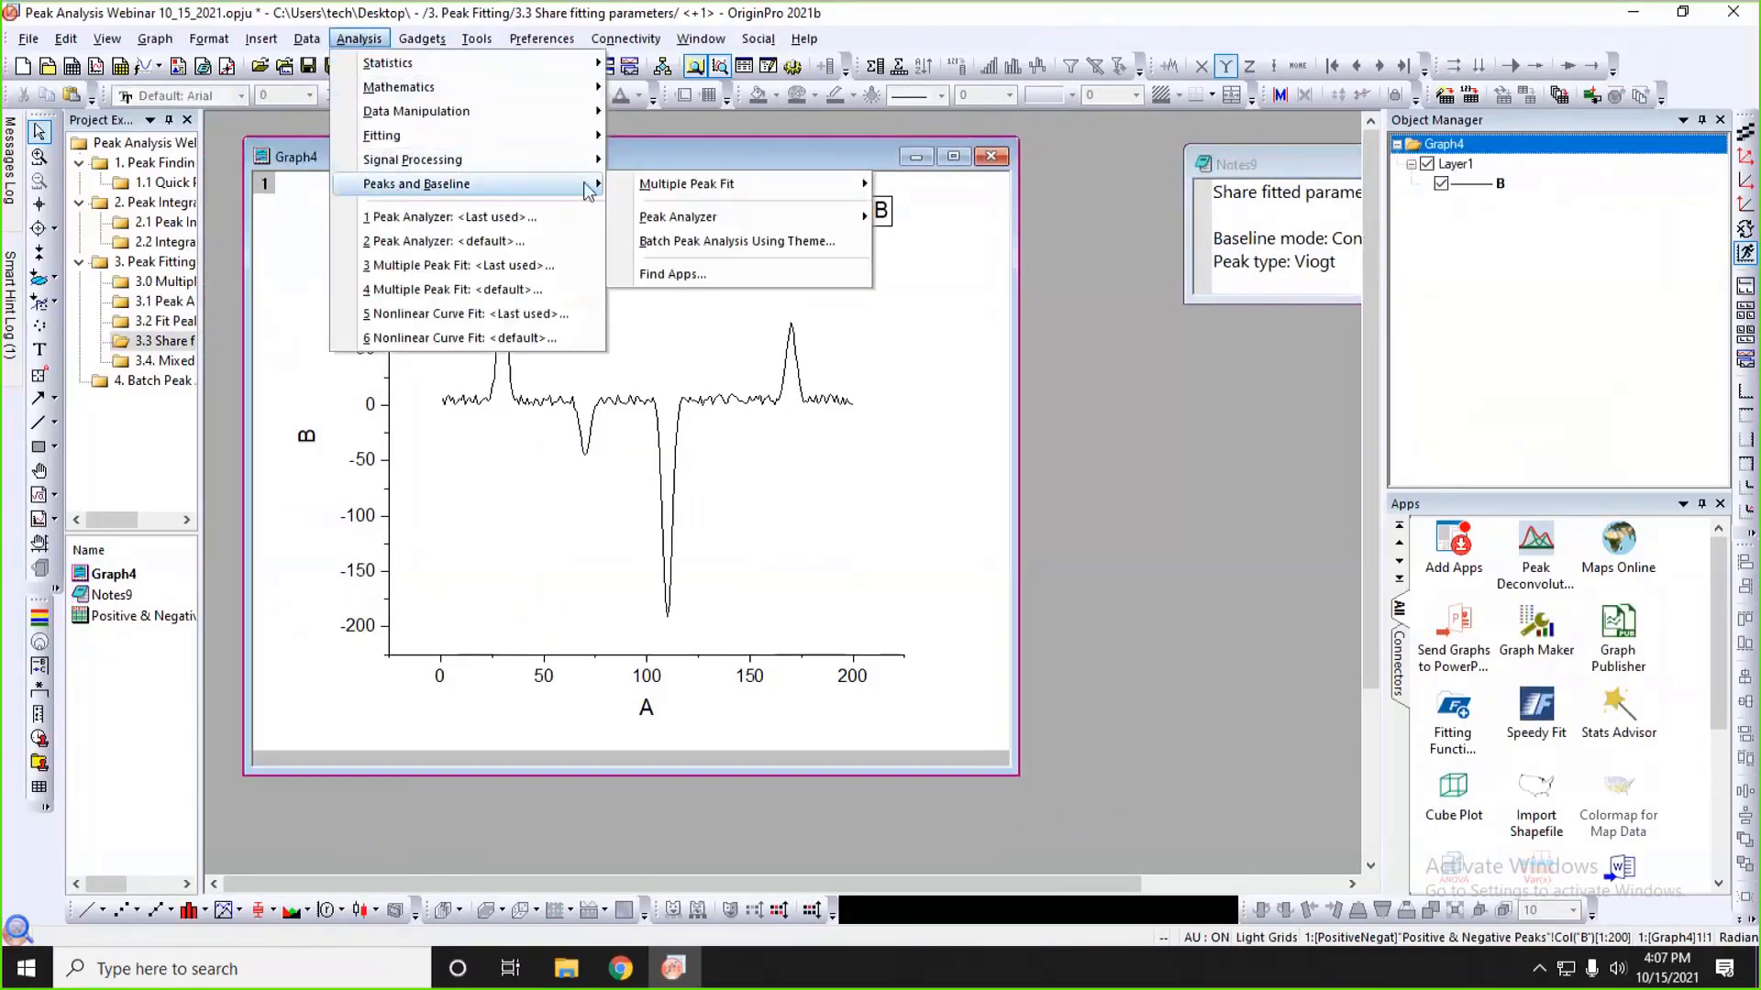
mouse_move(670, 220)
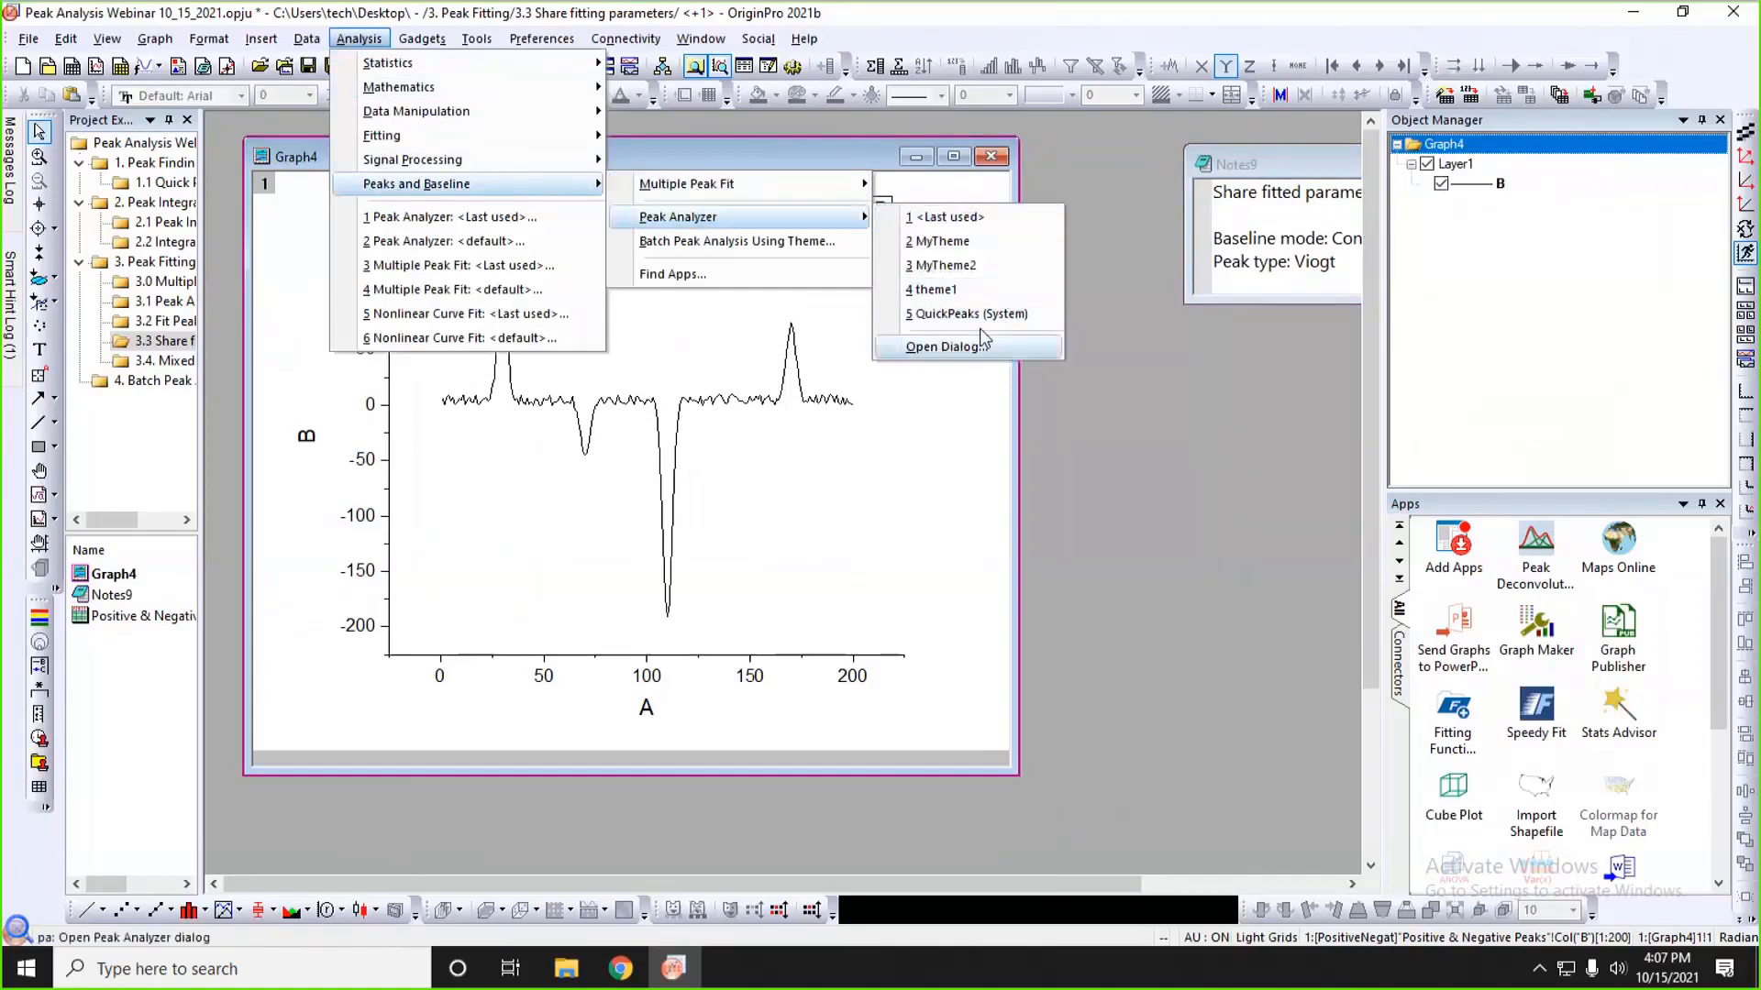
click(942, 347)
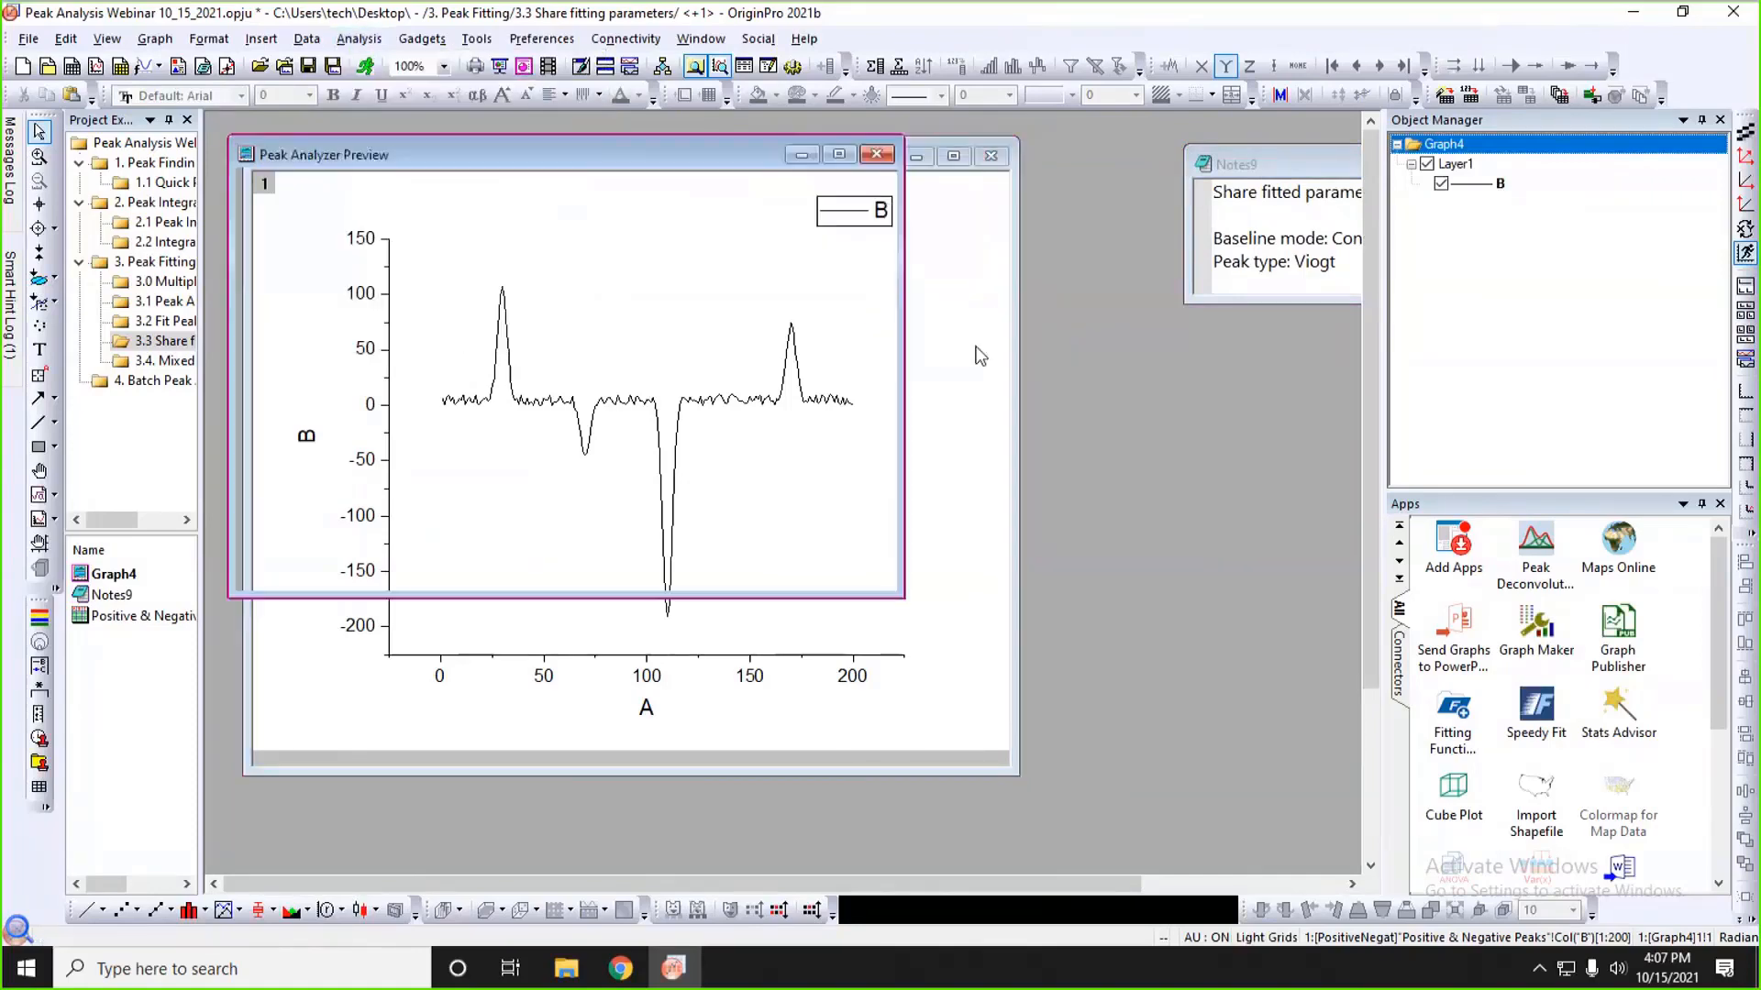
drag(1080, 57, 1003, 53)
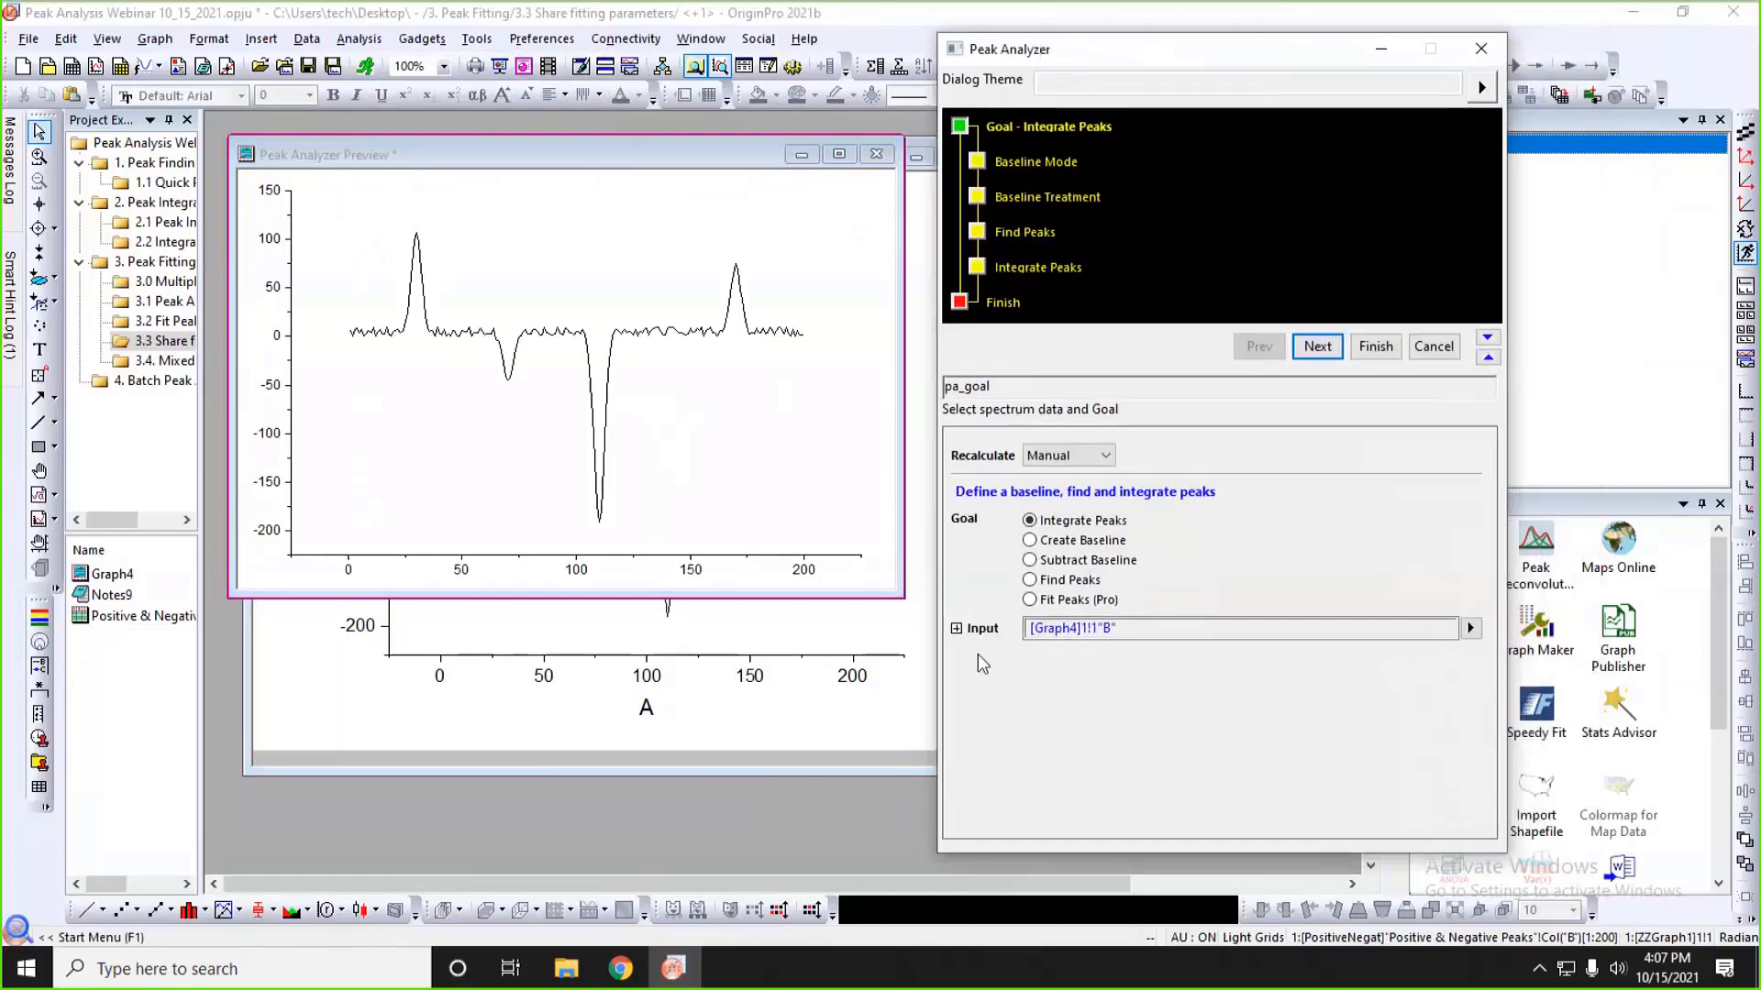
click(1046, 599)
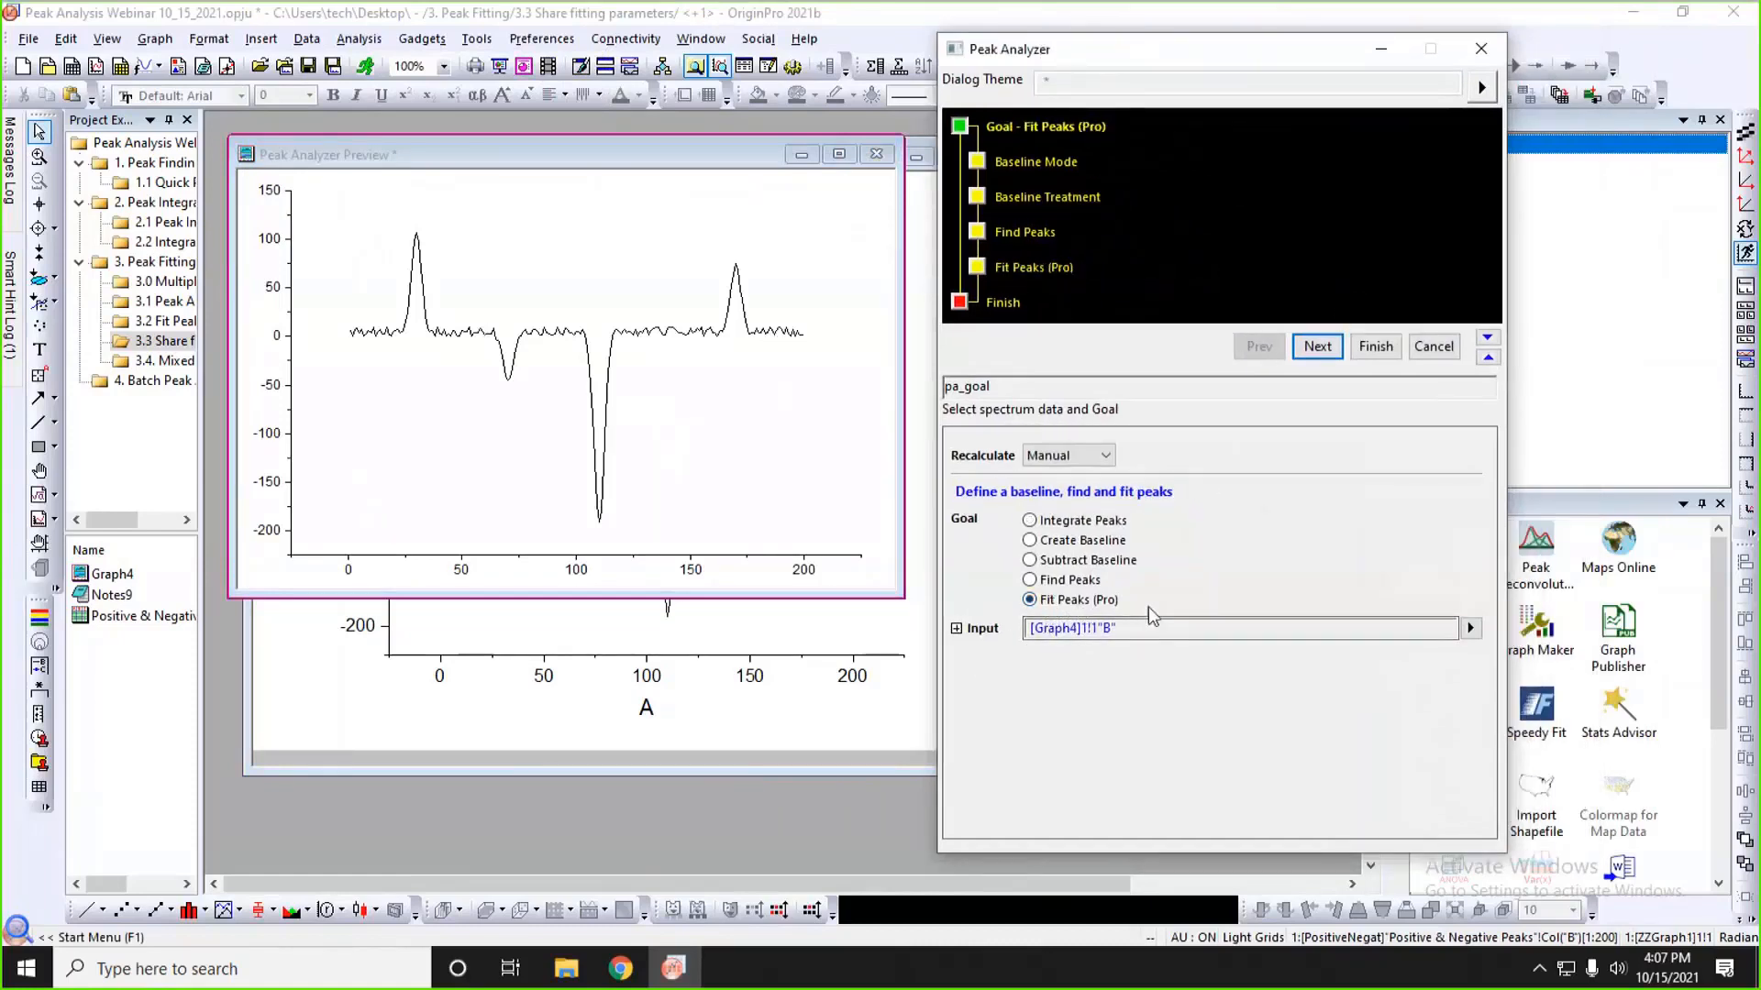
click(1319, 348)
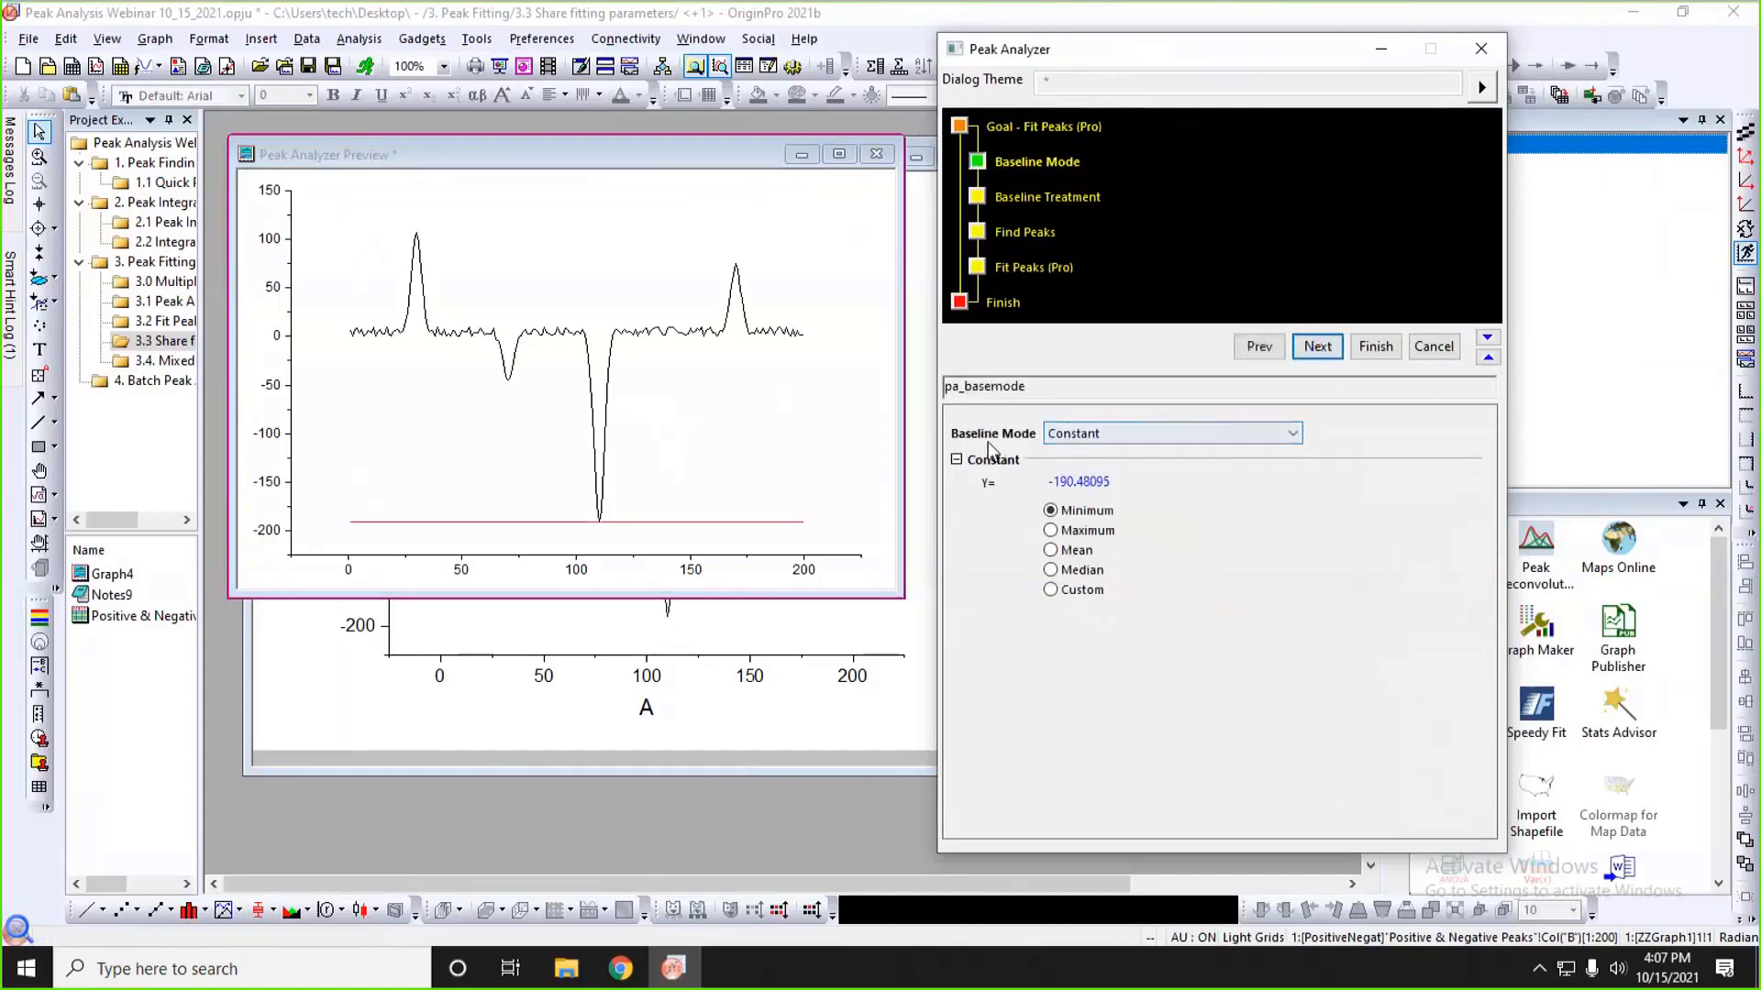
- Define a Constant baseline at the data's Median and proceed to the baseline treatment
click(1164, 440)
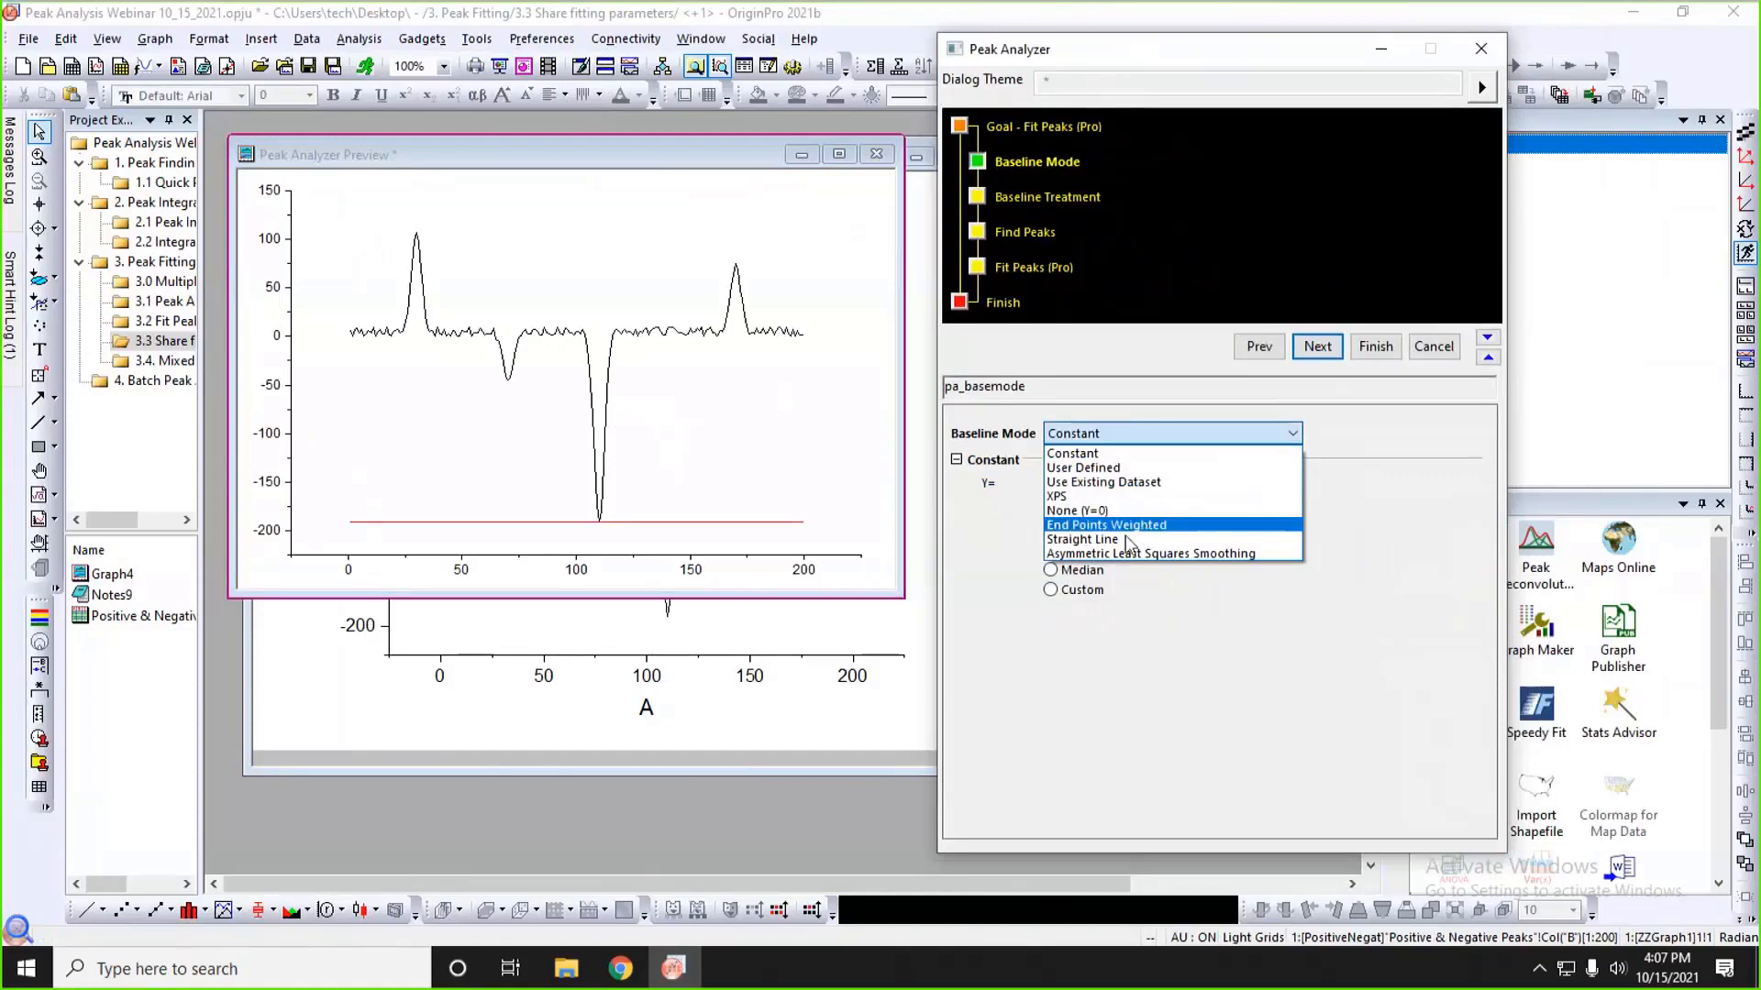
click(1083, 454)
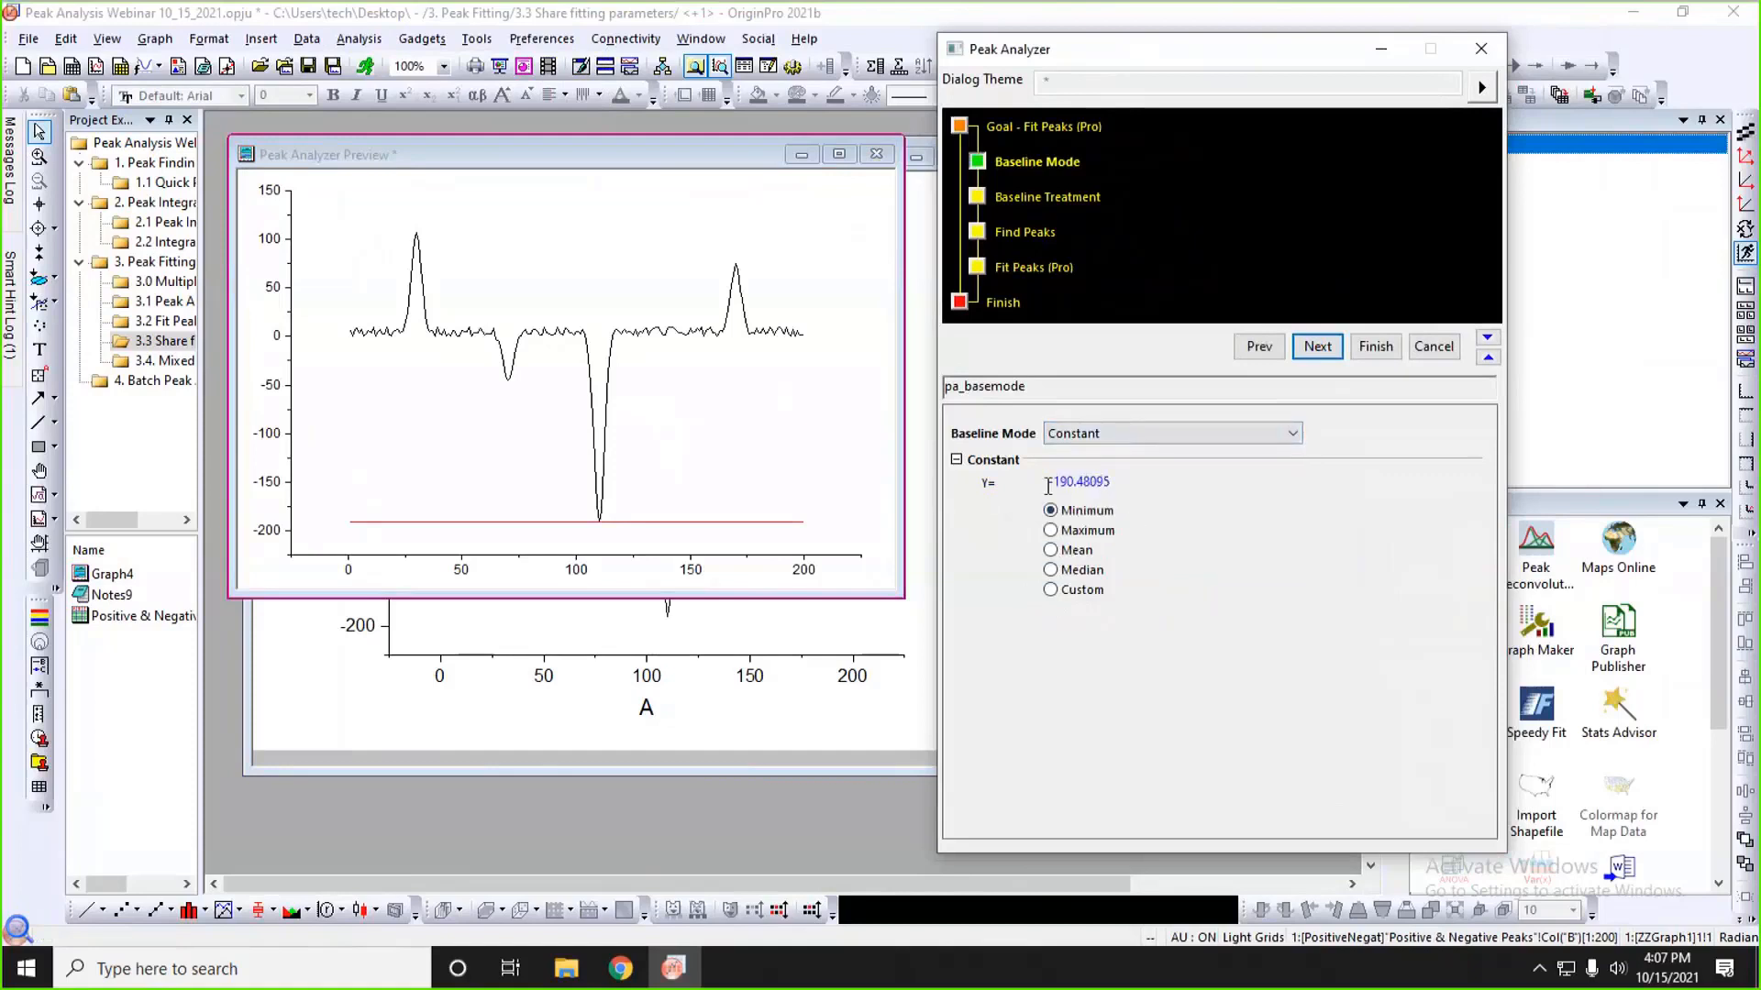
click(1053, 552)
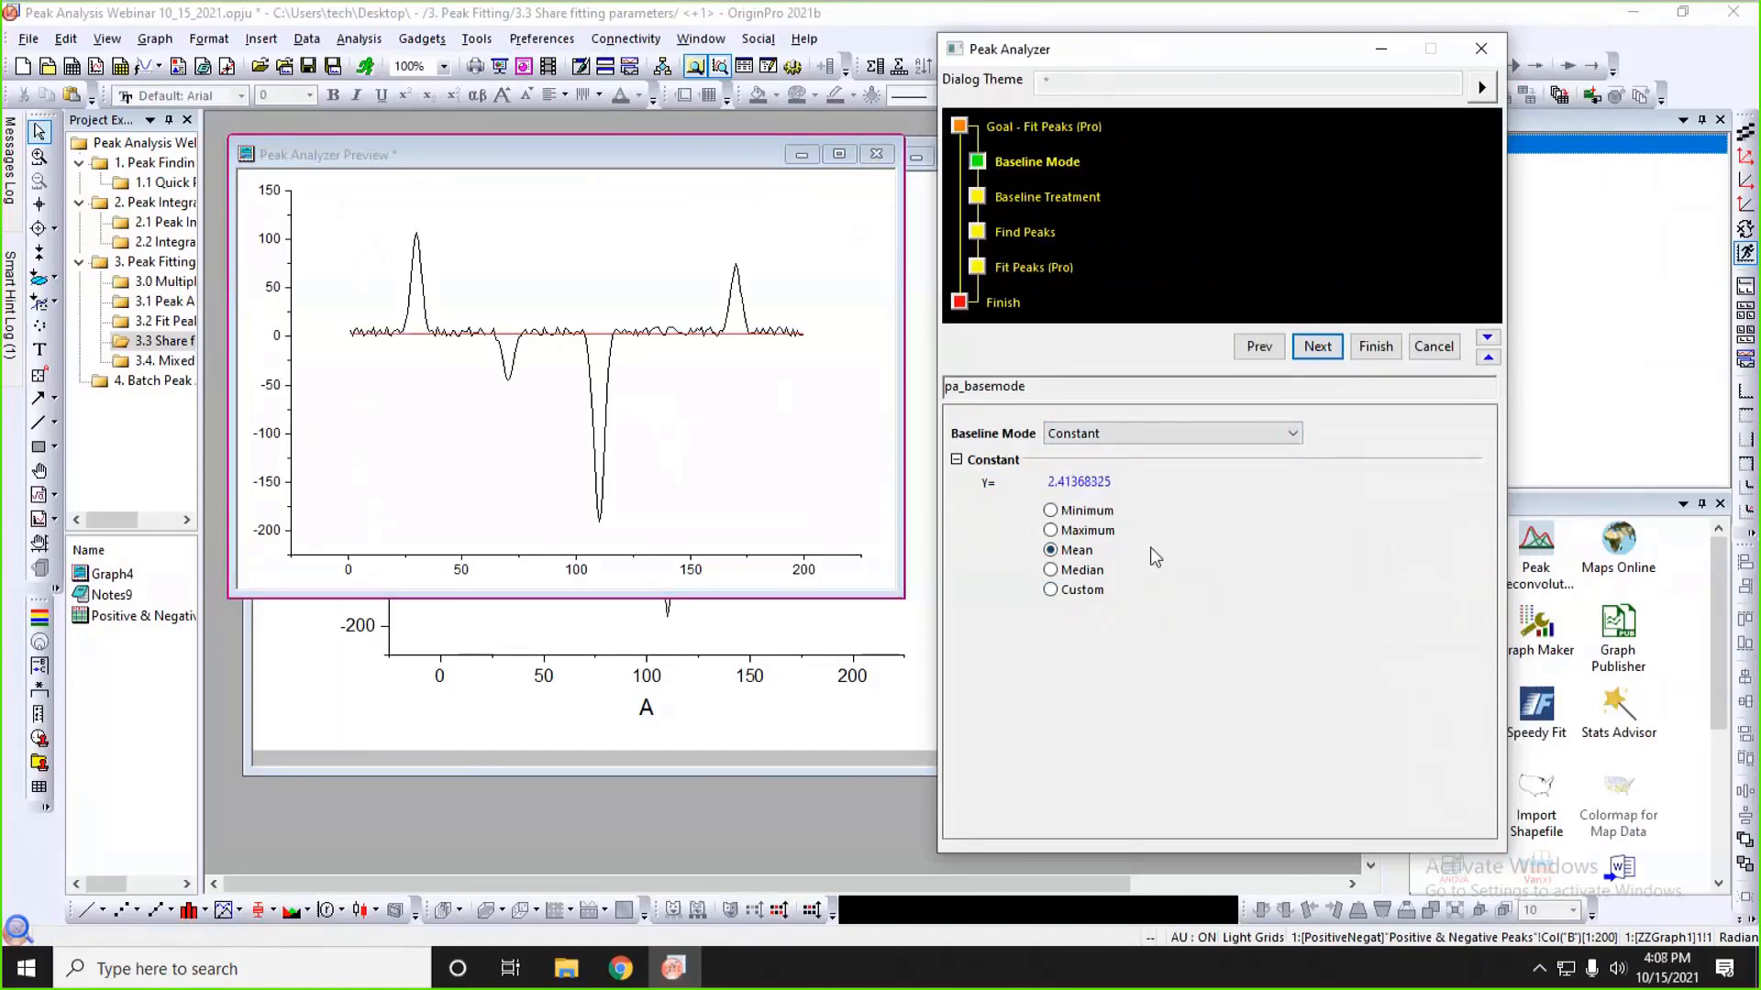
click(1052, 570)
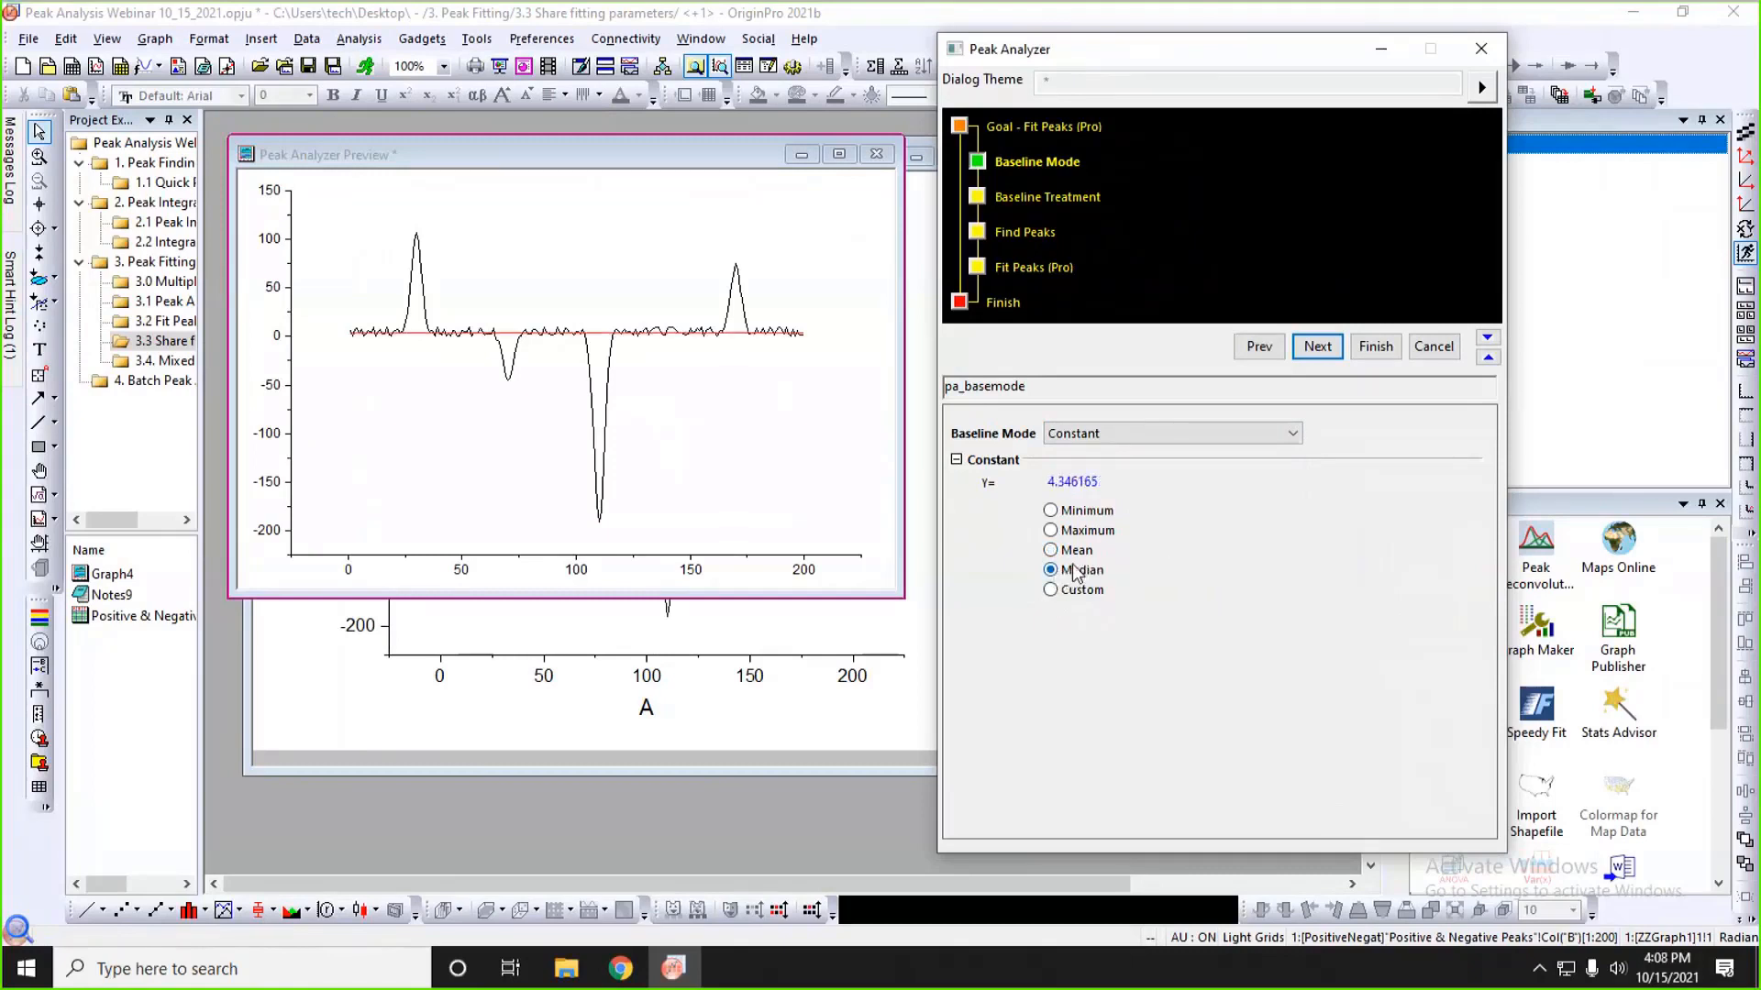
click(1321, 350)
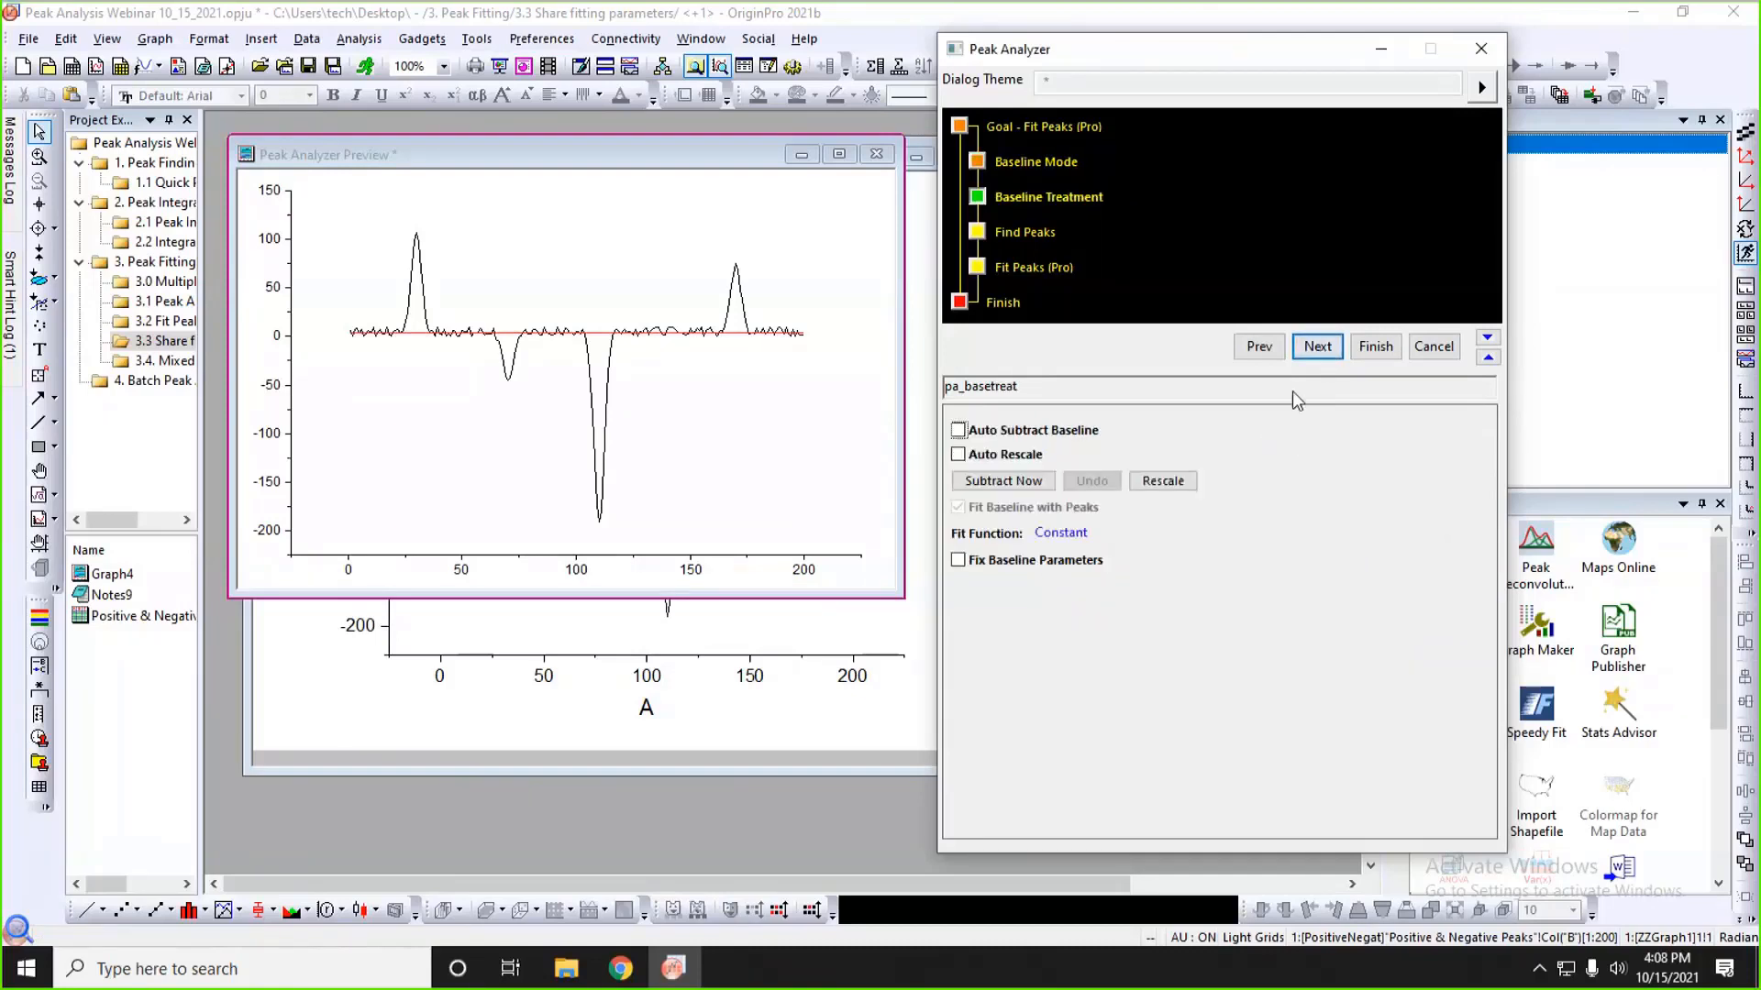
- Leave the baseline treatment unchanged, find the peaks in both directions and slightly enlarge the preview graph
click(1318, 352)
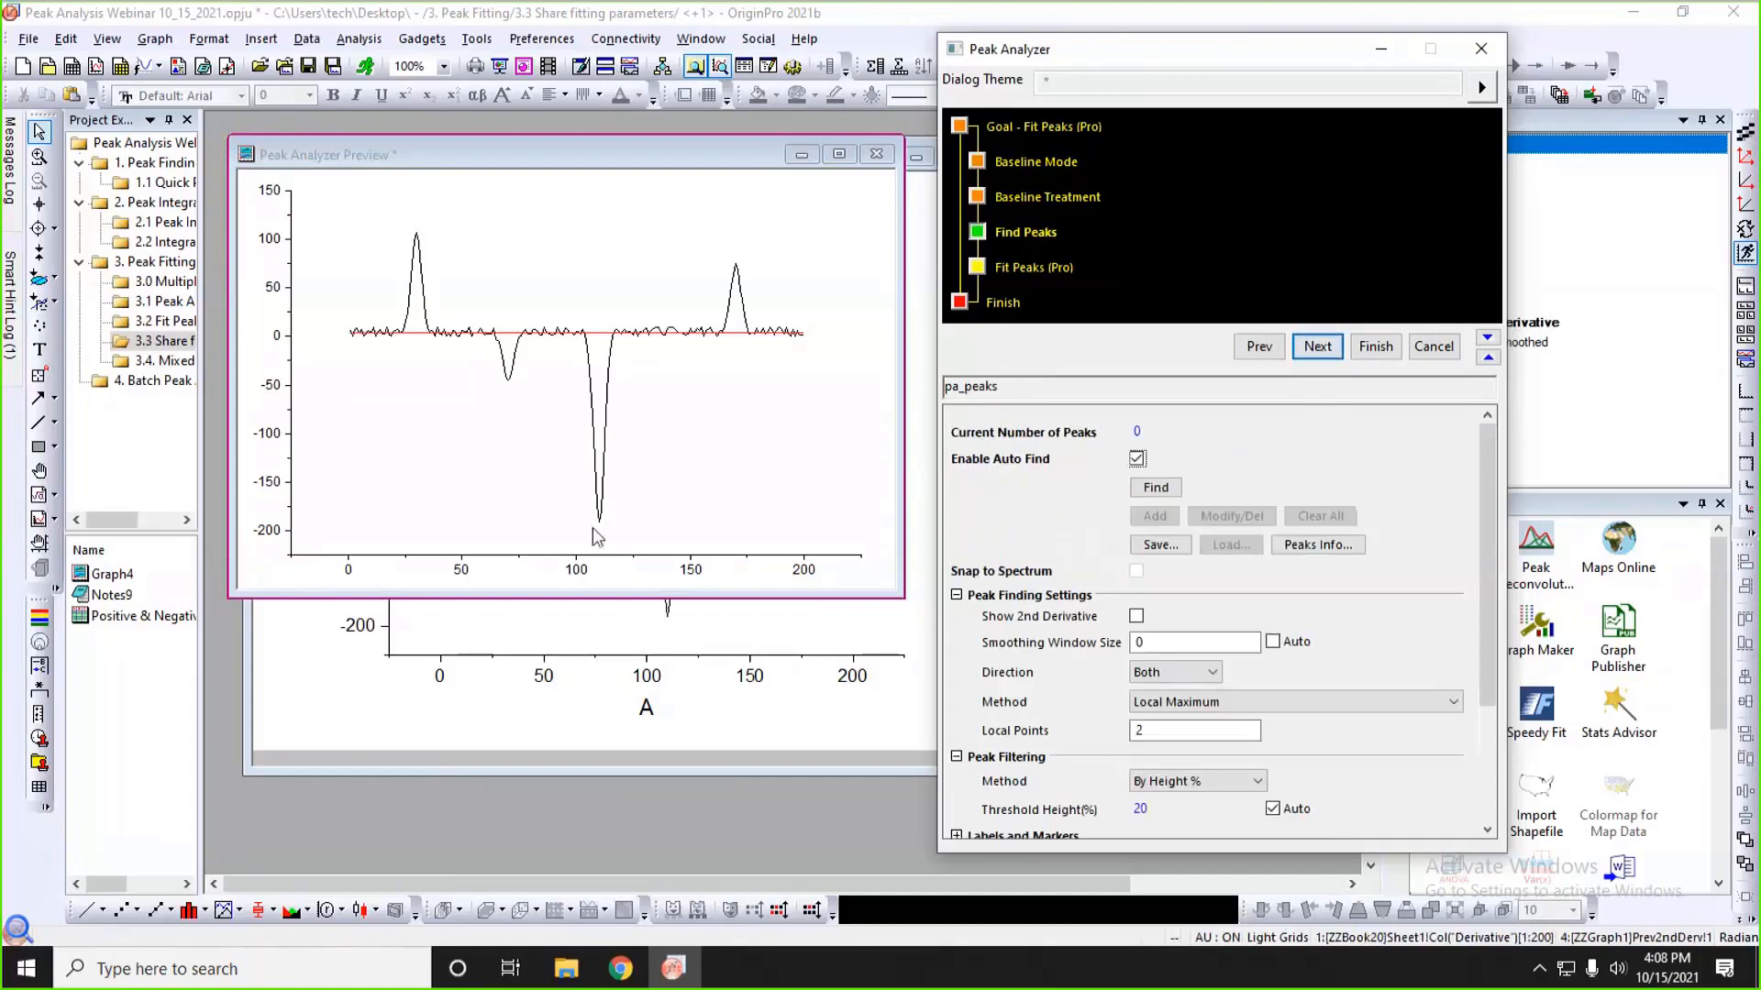
click(1154, 489)
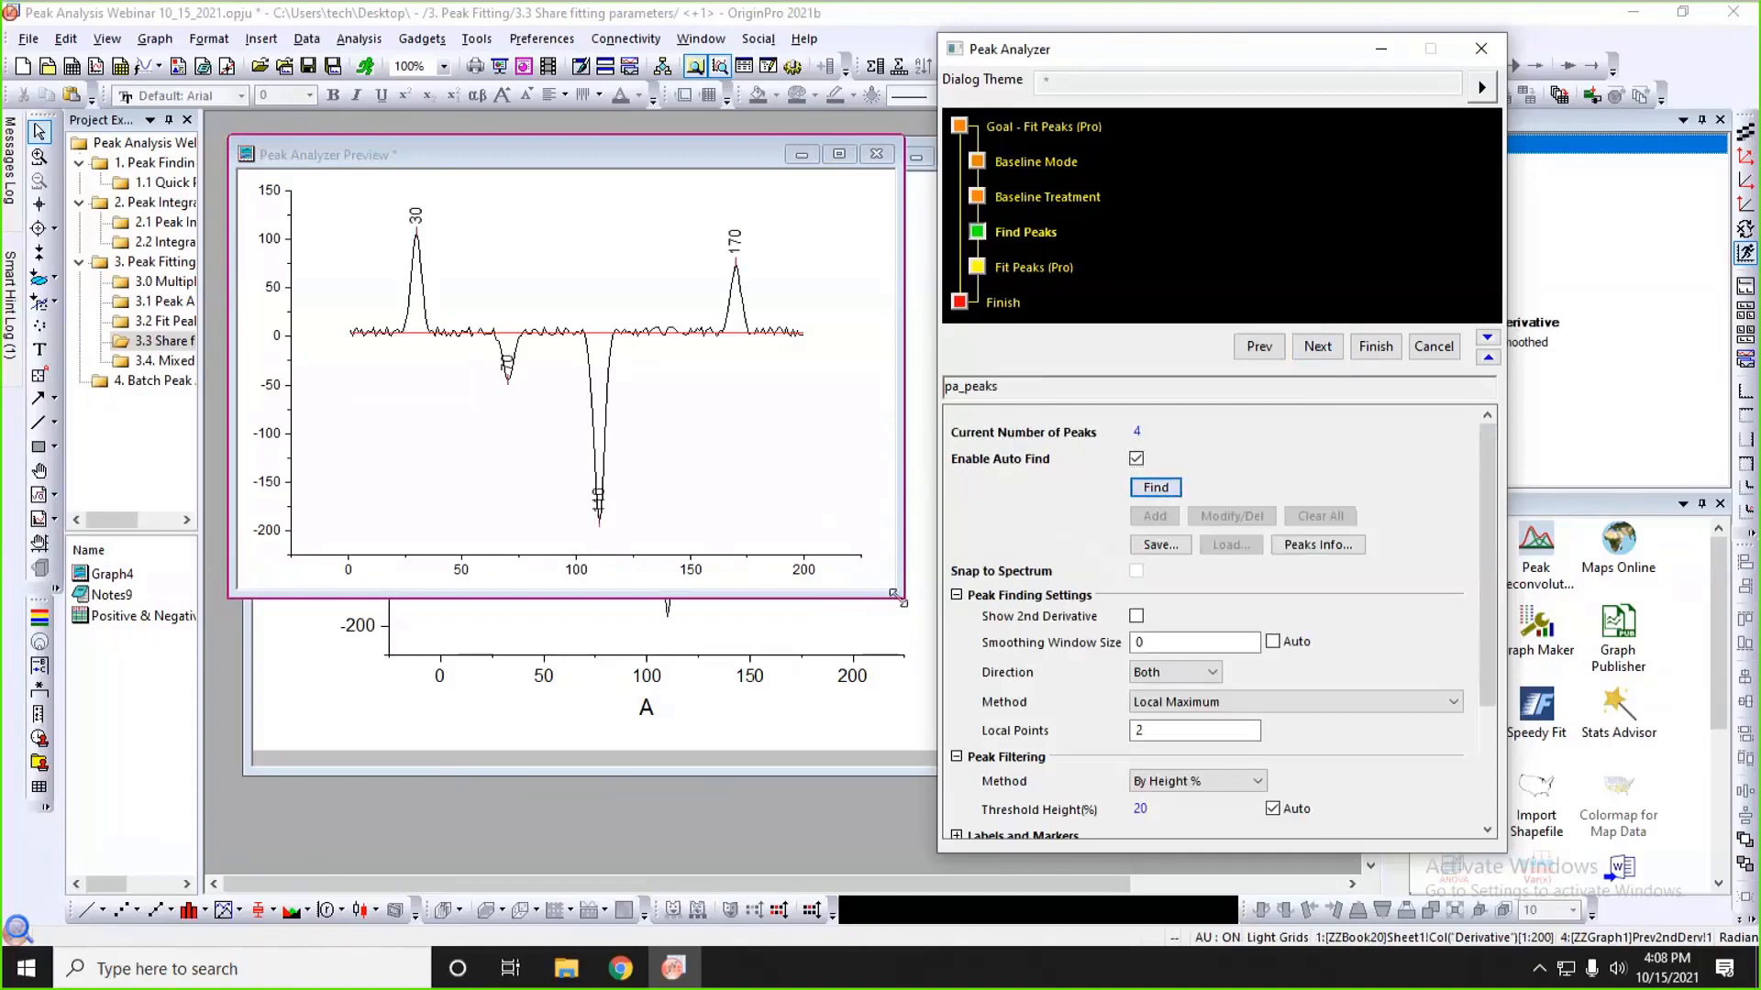
drag(898, 596, 909, 630)
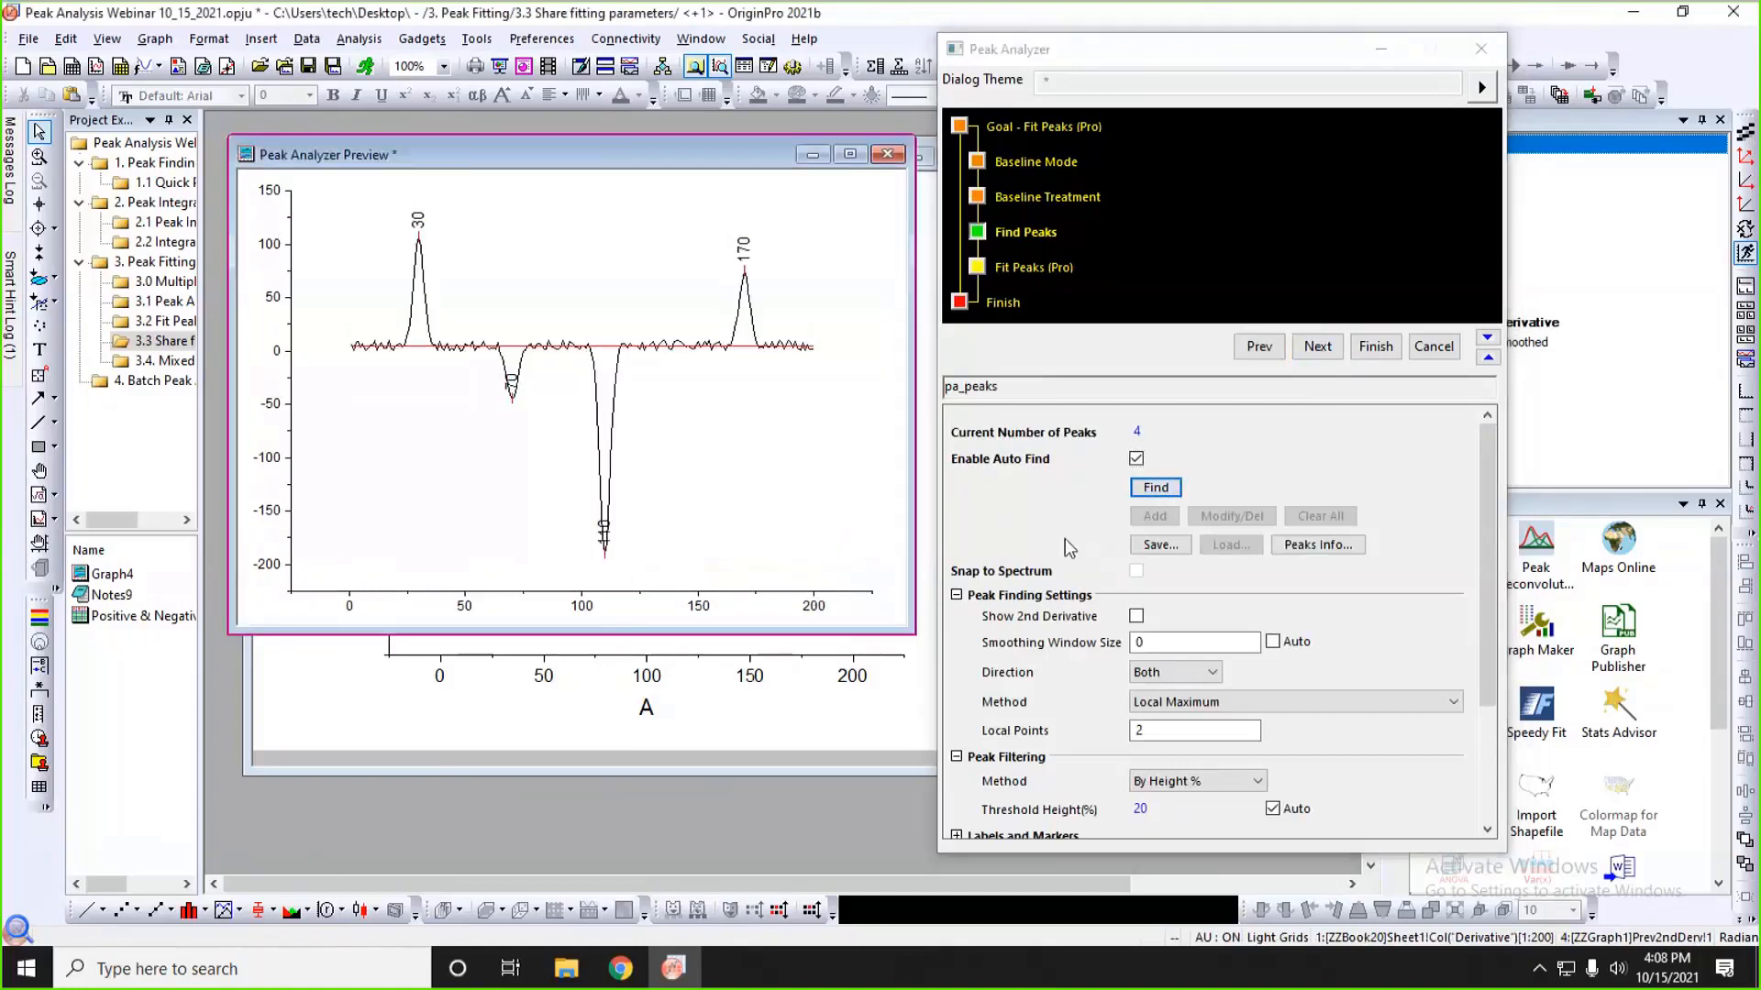
- Open the peak fit parameters from the Fit Peaks stage and change the peak function to Voigt
click(1317, 347)
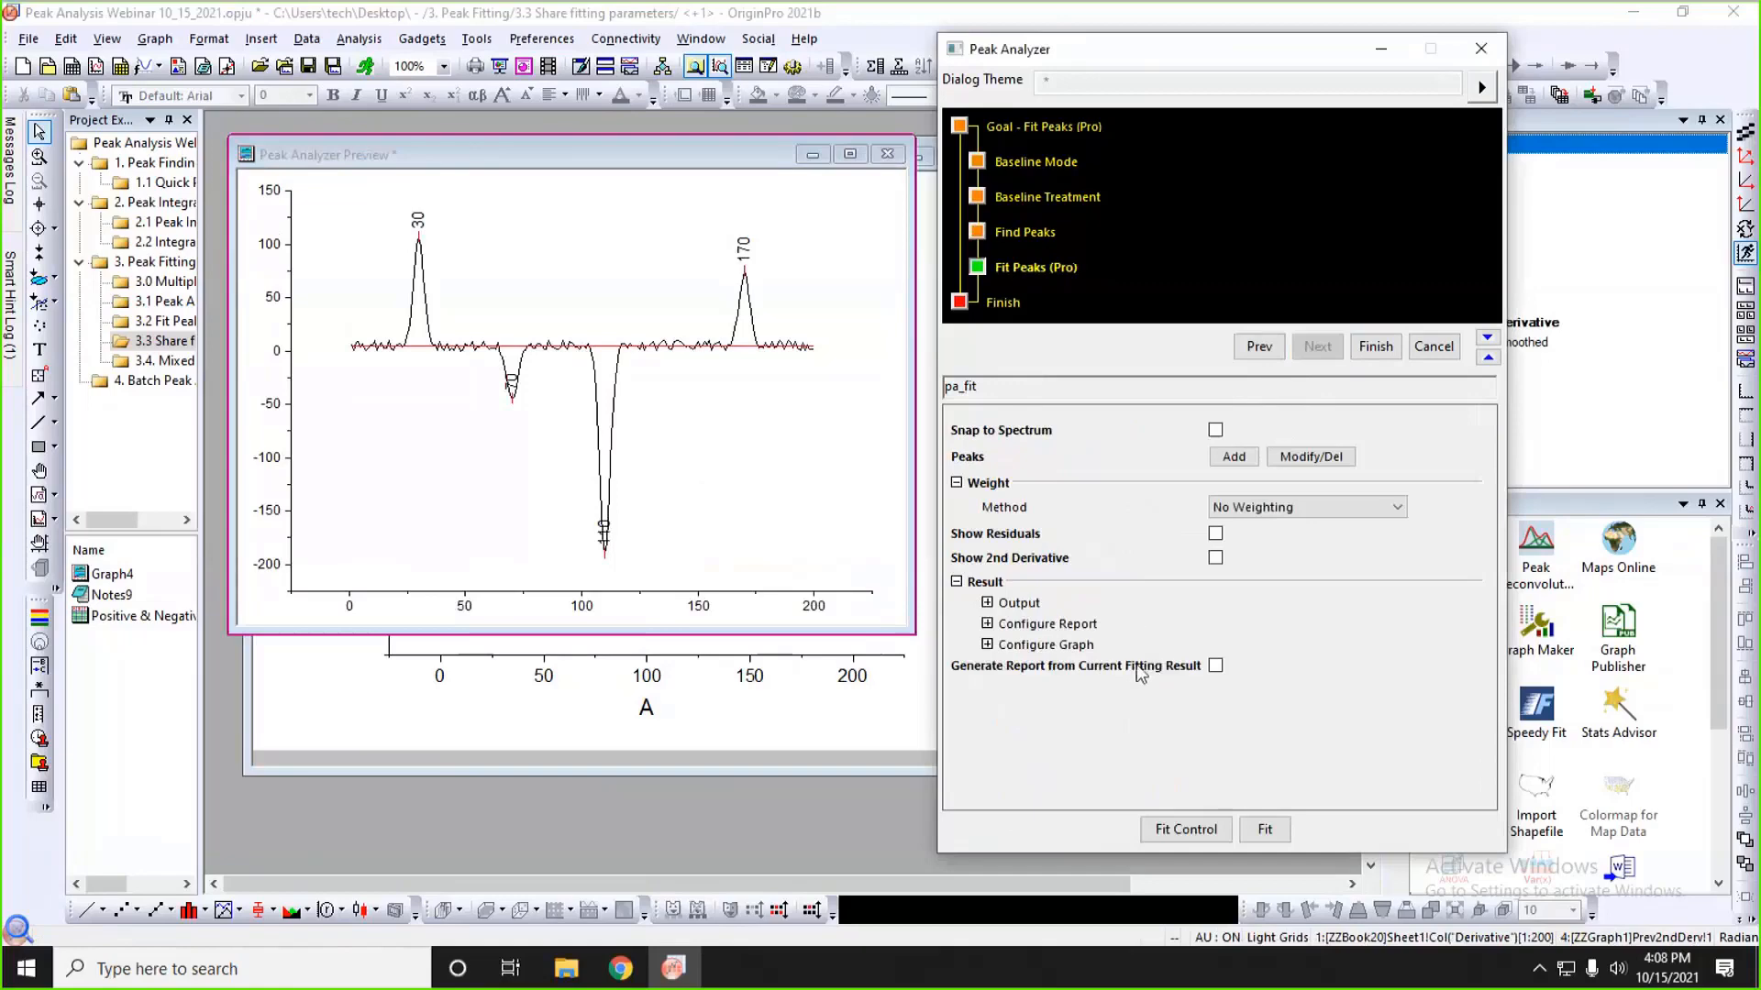
click(1163, 831)
drag(1115, 111, 1192, 75)
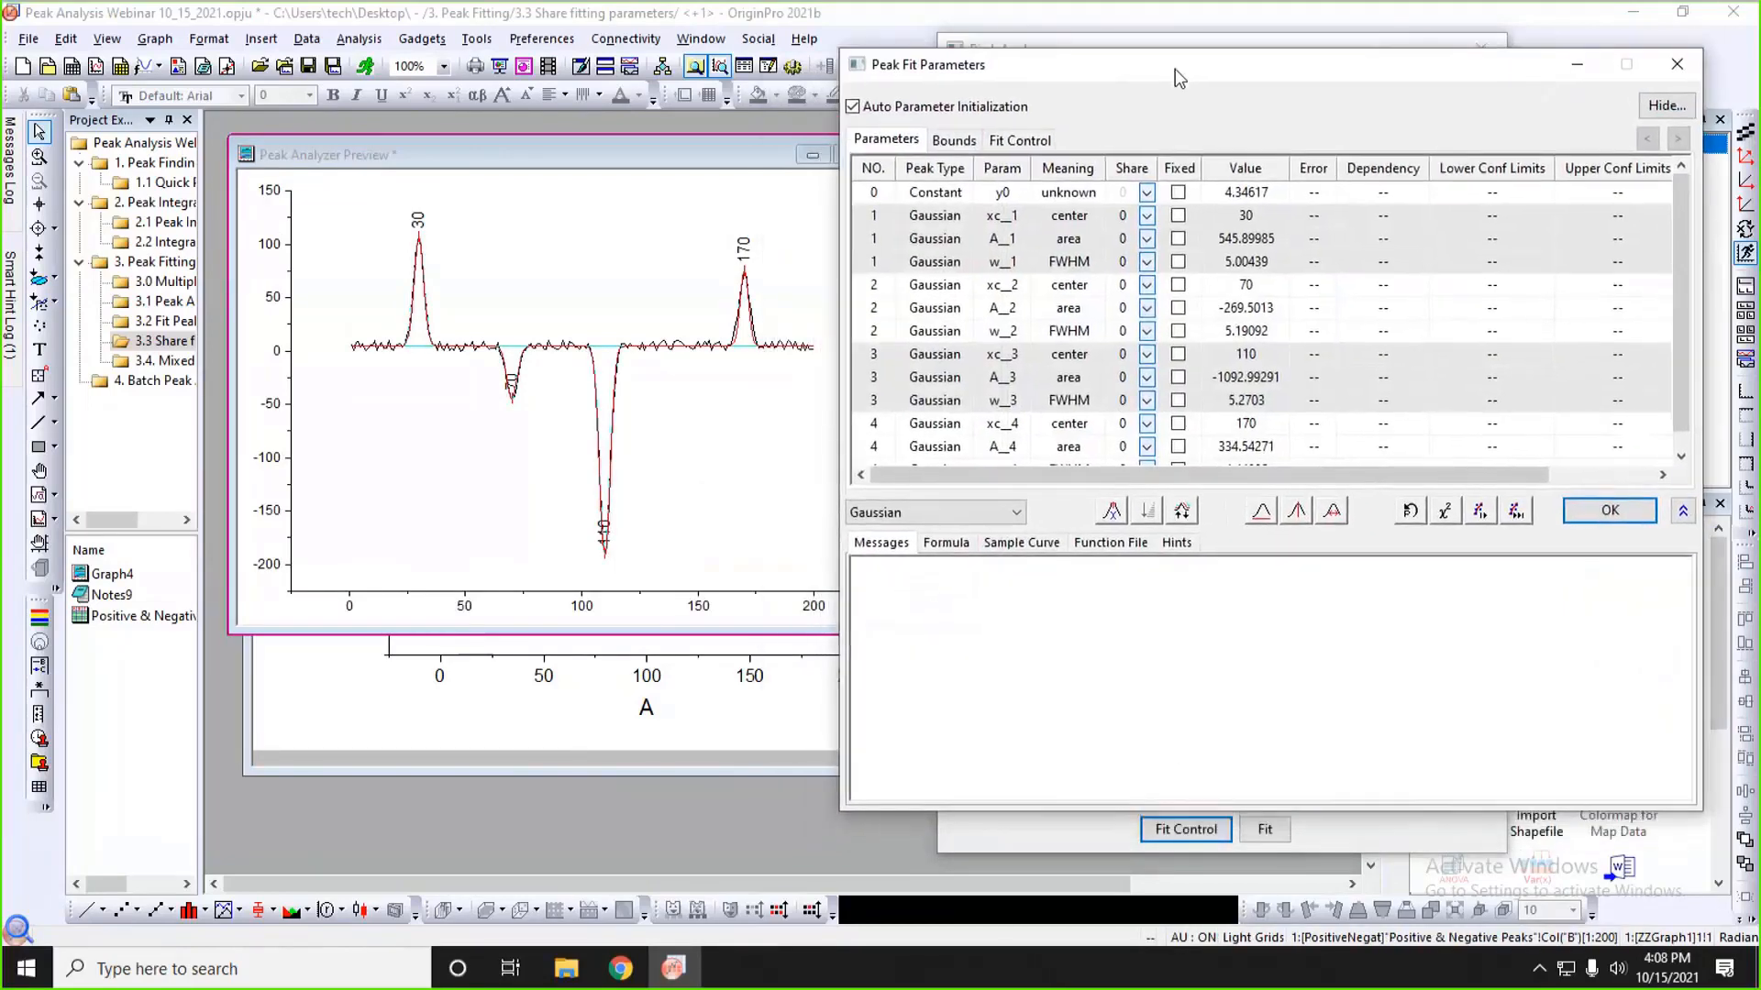
click(960, 511)
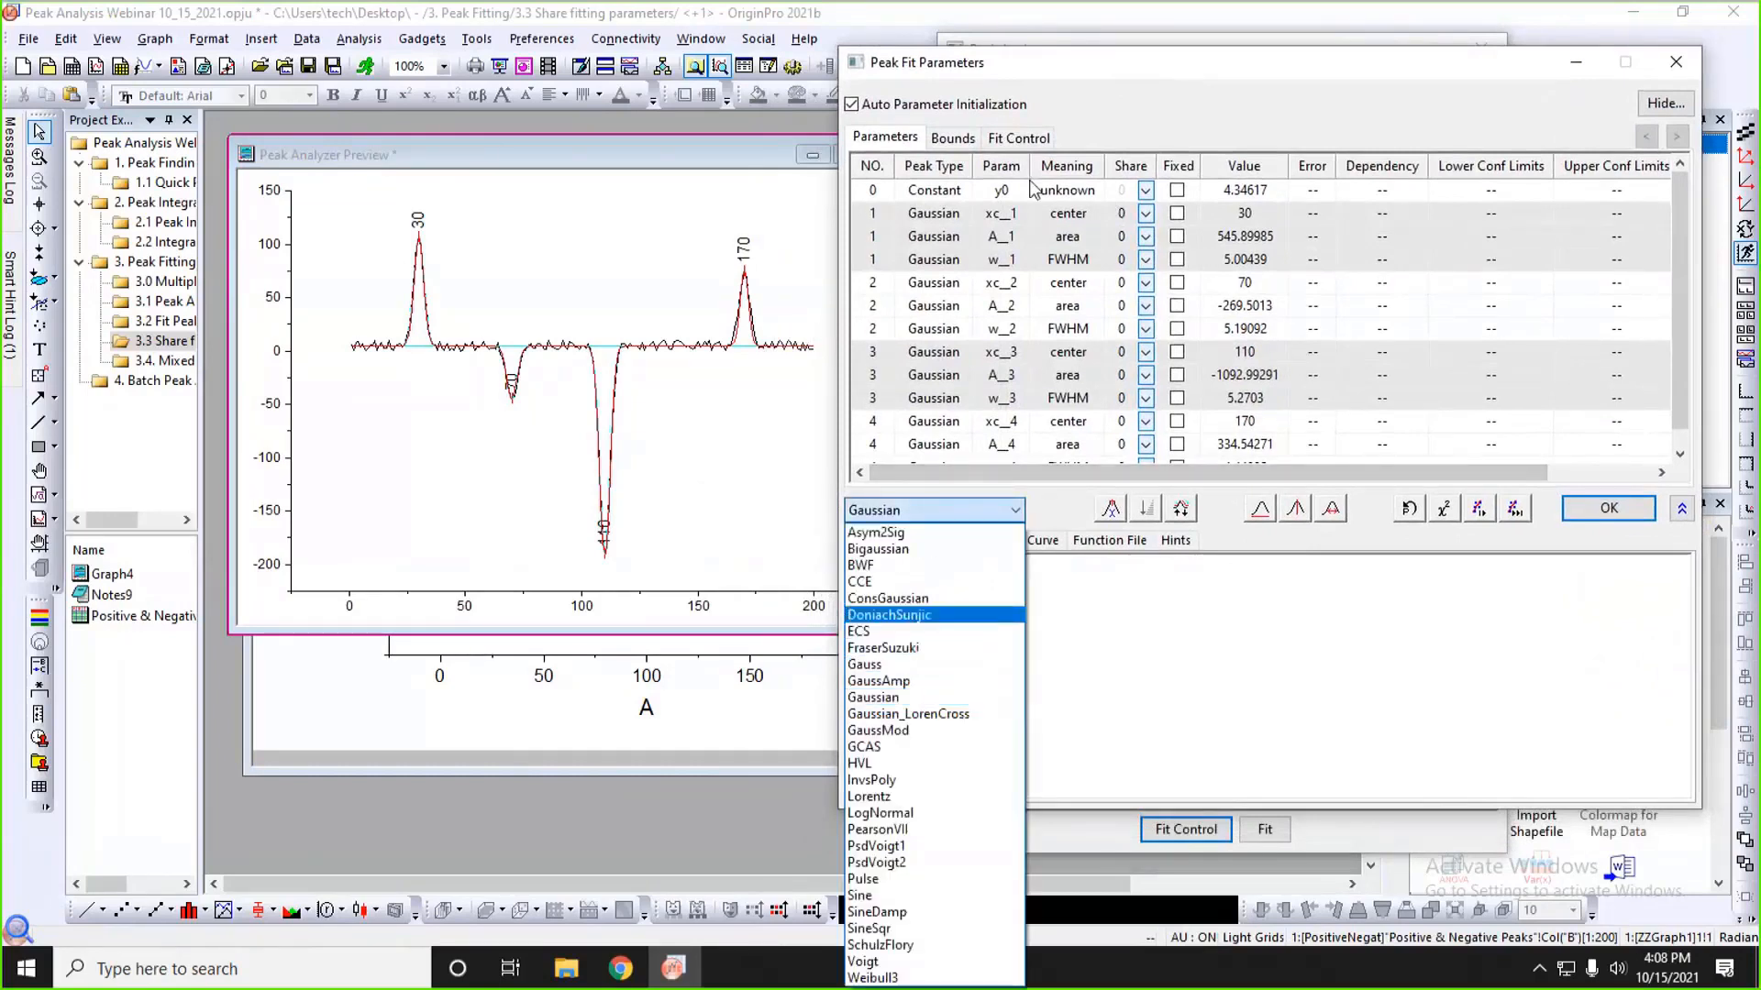
drag(1038, 68, 1034, 45)
click(919, 484)
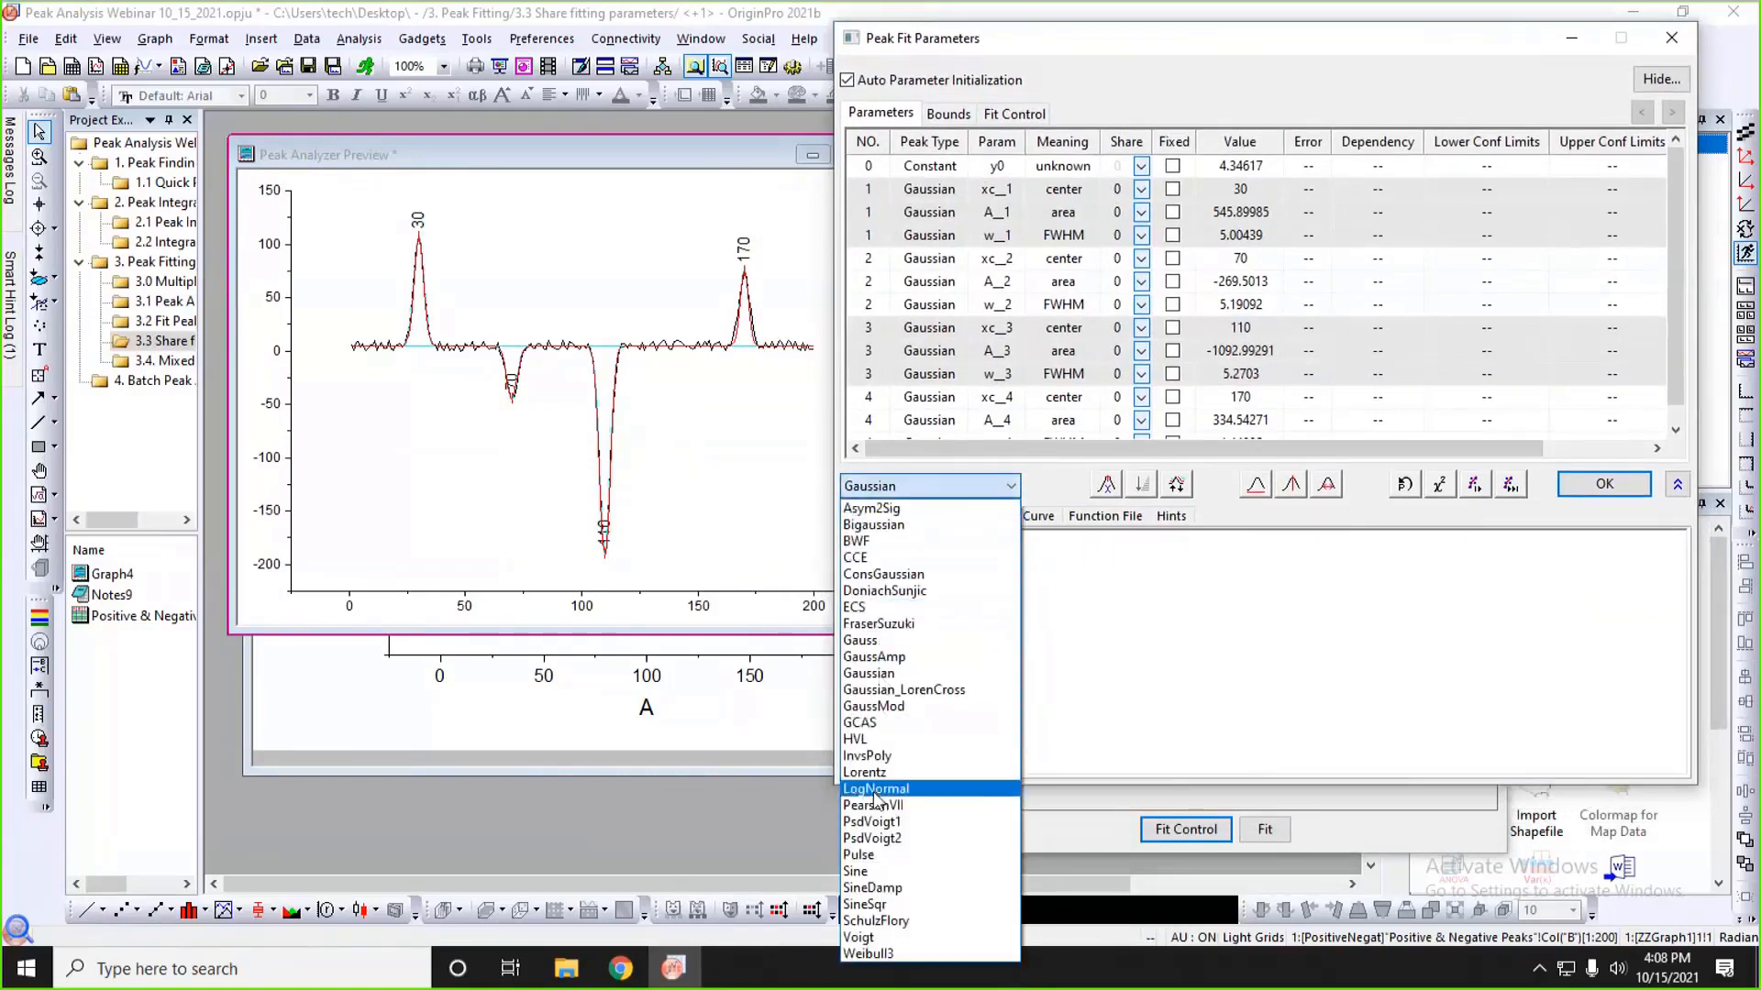
click(864, 939)
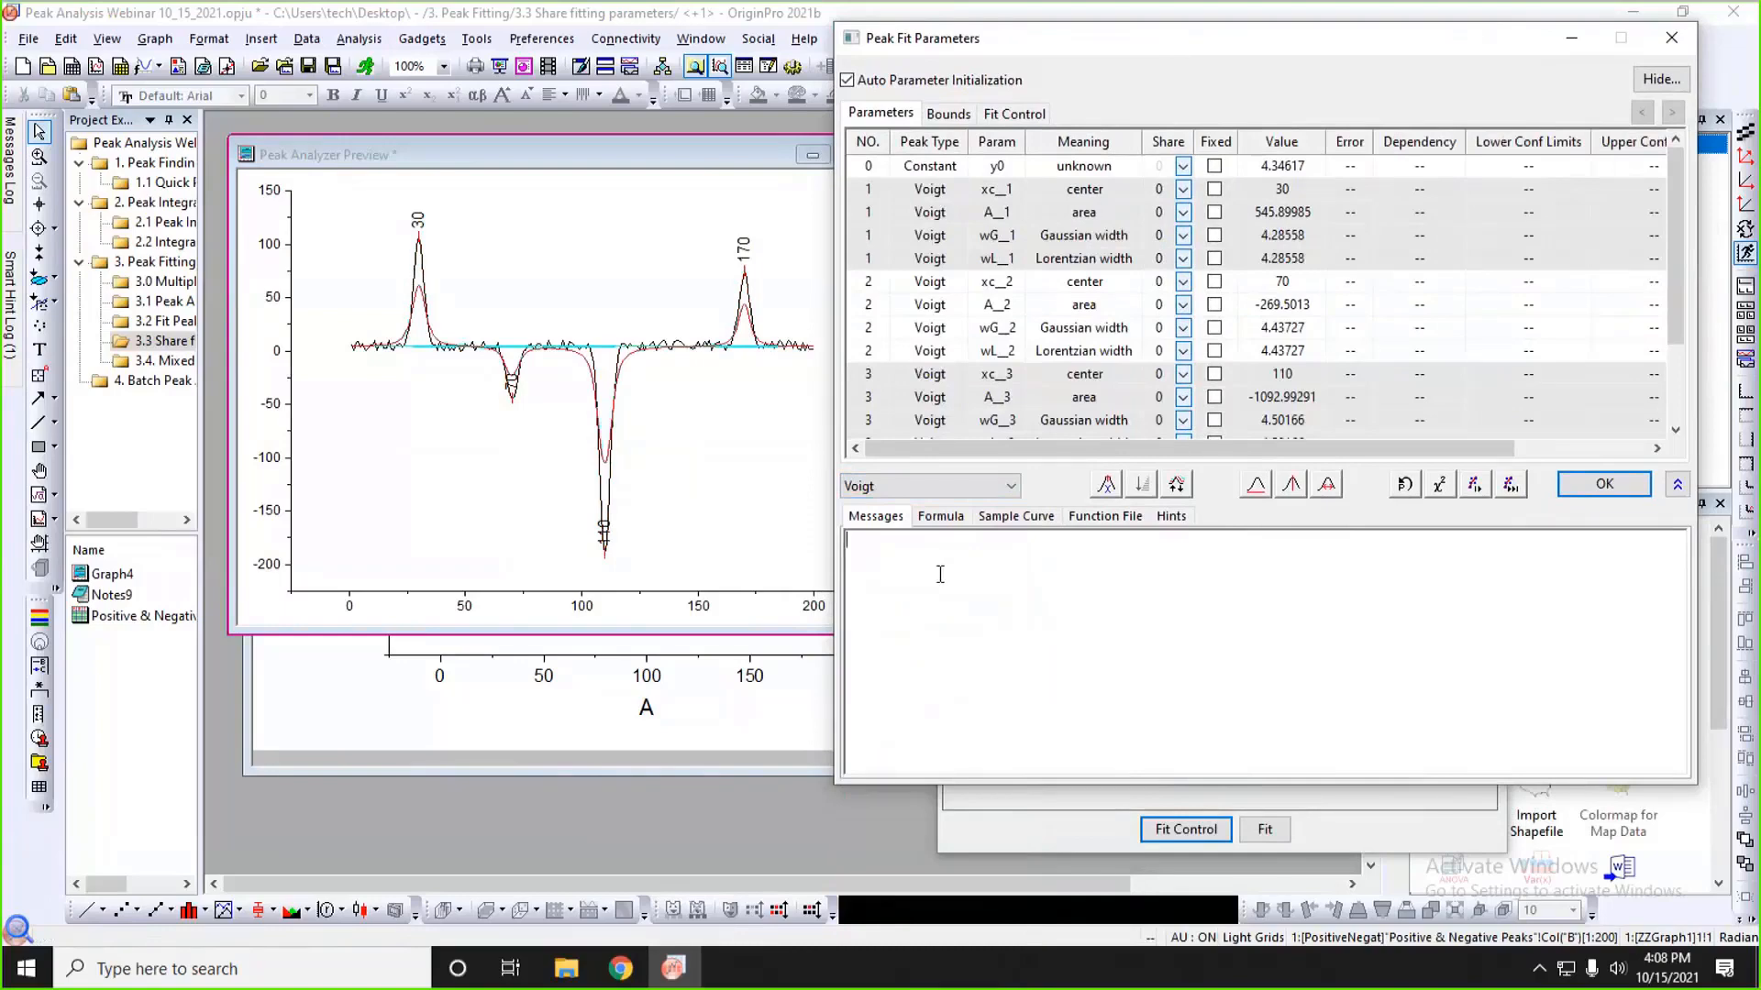
- Show the Voigt function's formula and enlarge and reposition the Peak Fit Parameters window to read it
click(940, 516)
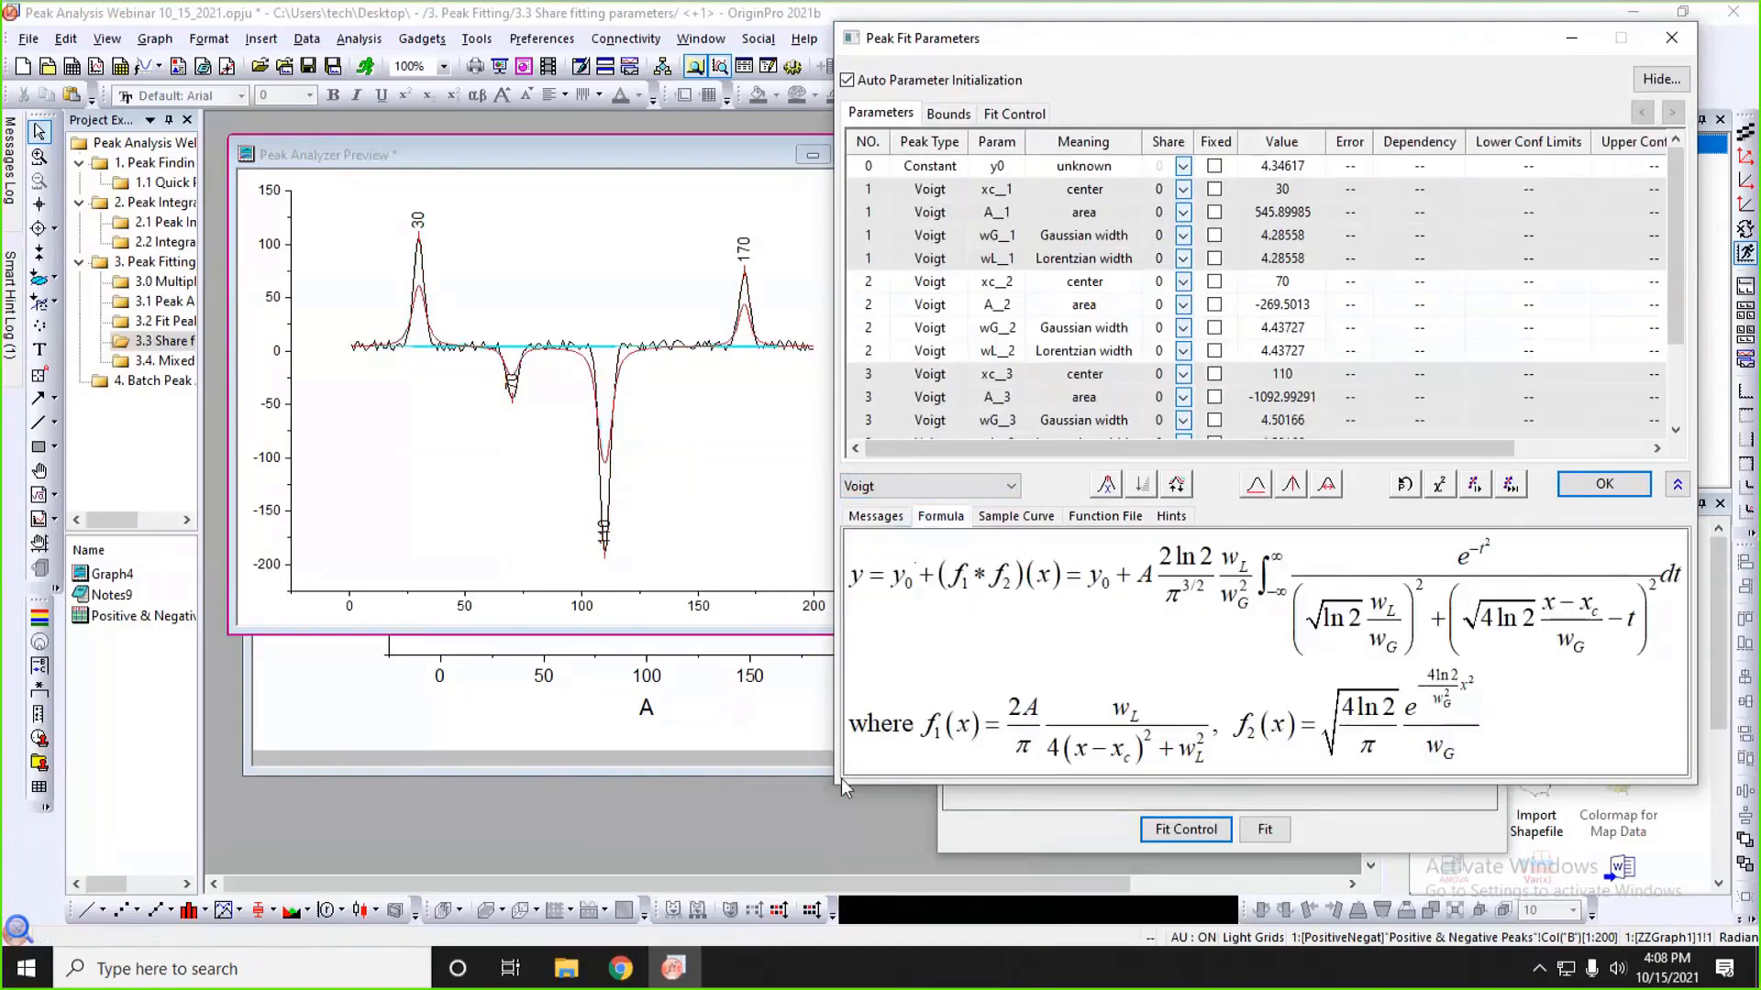
drag(839, 785, 731, 888)
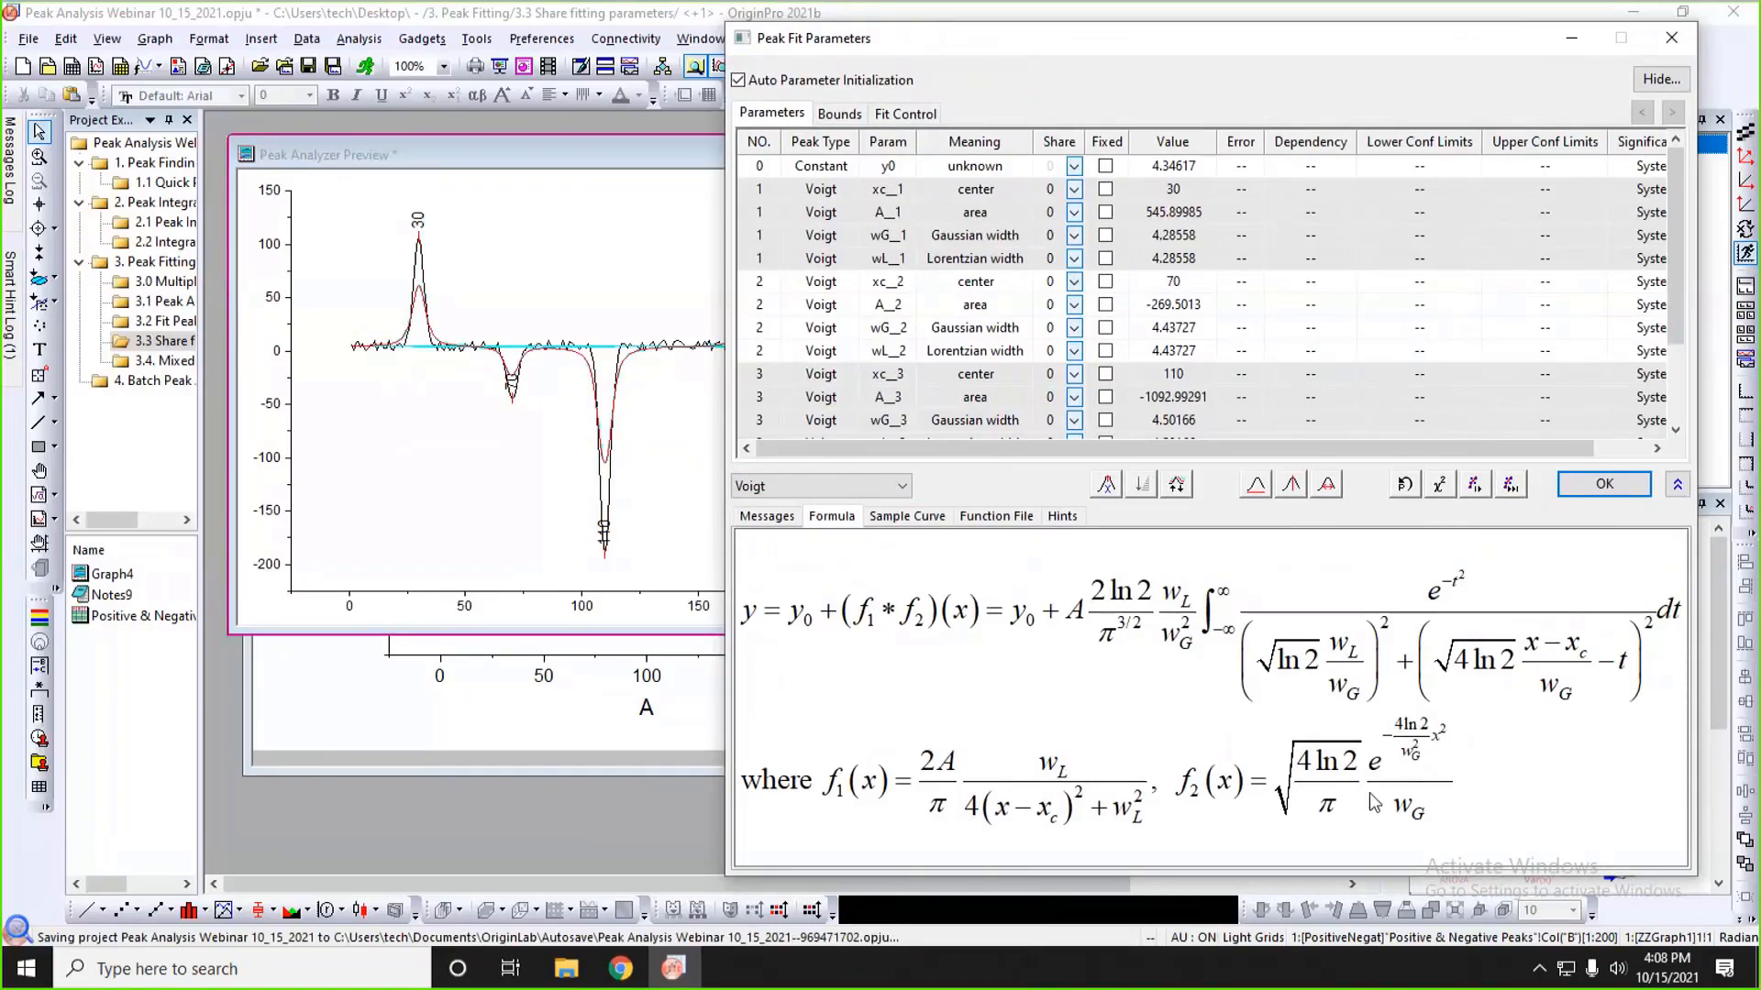
drag(1126, 42, 1205, 56)
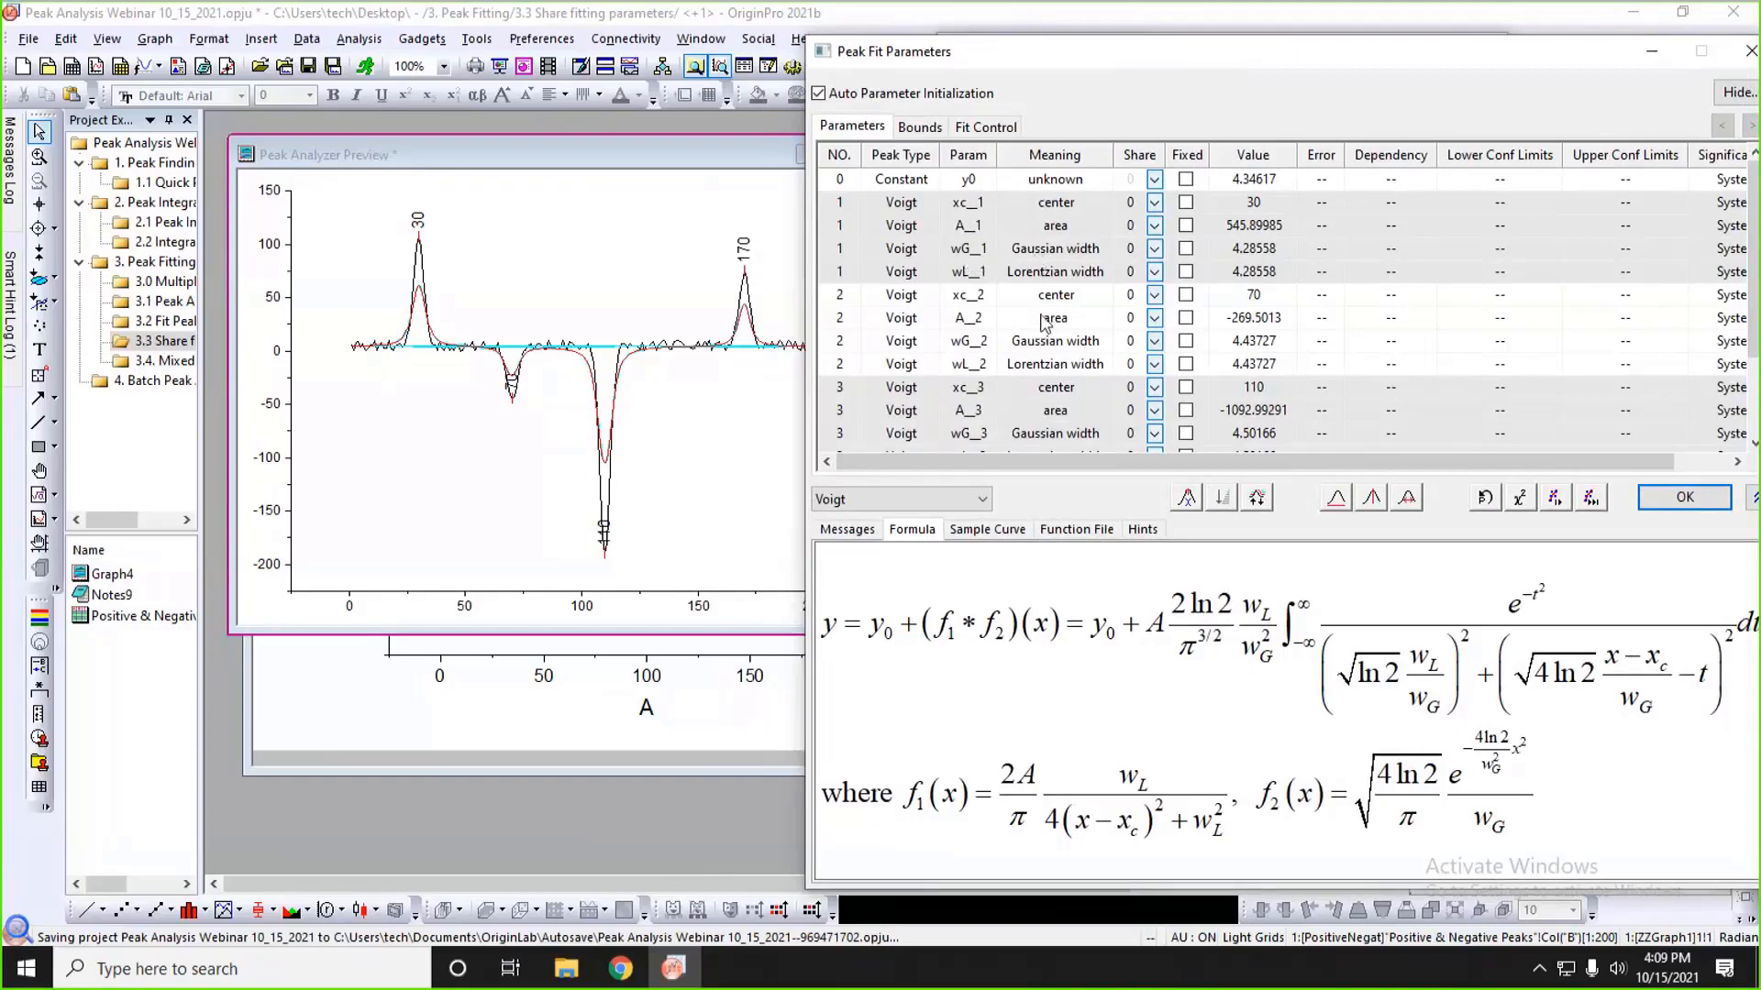
- Put the first peak's Gaussian width wG in share group 1 and apply the same share to all wG parameters
click(1154, 248)
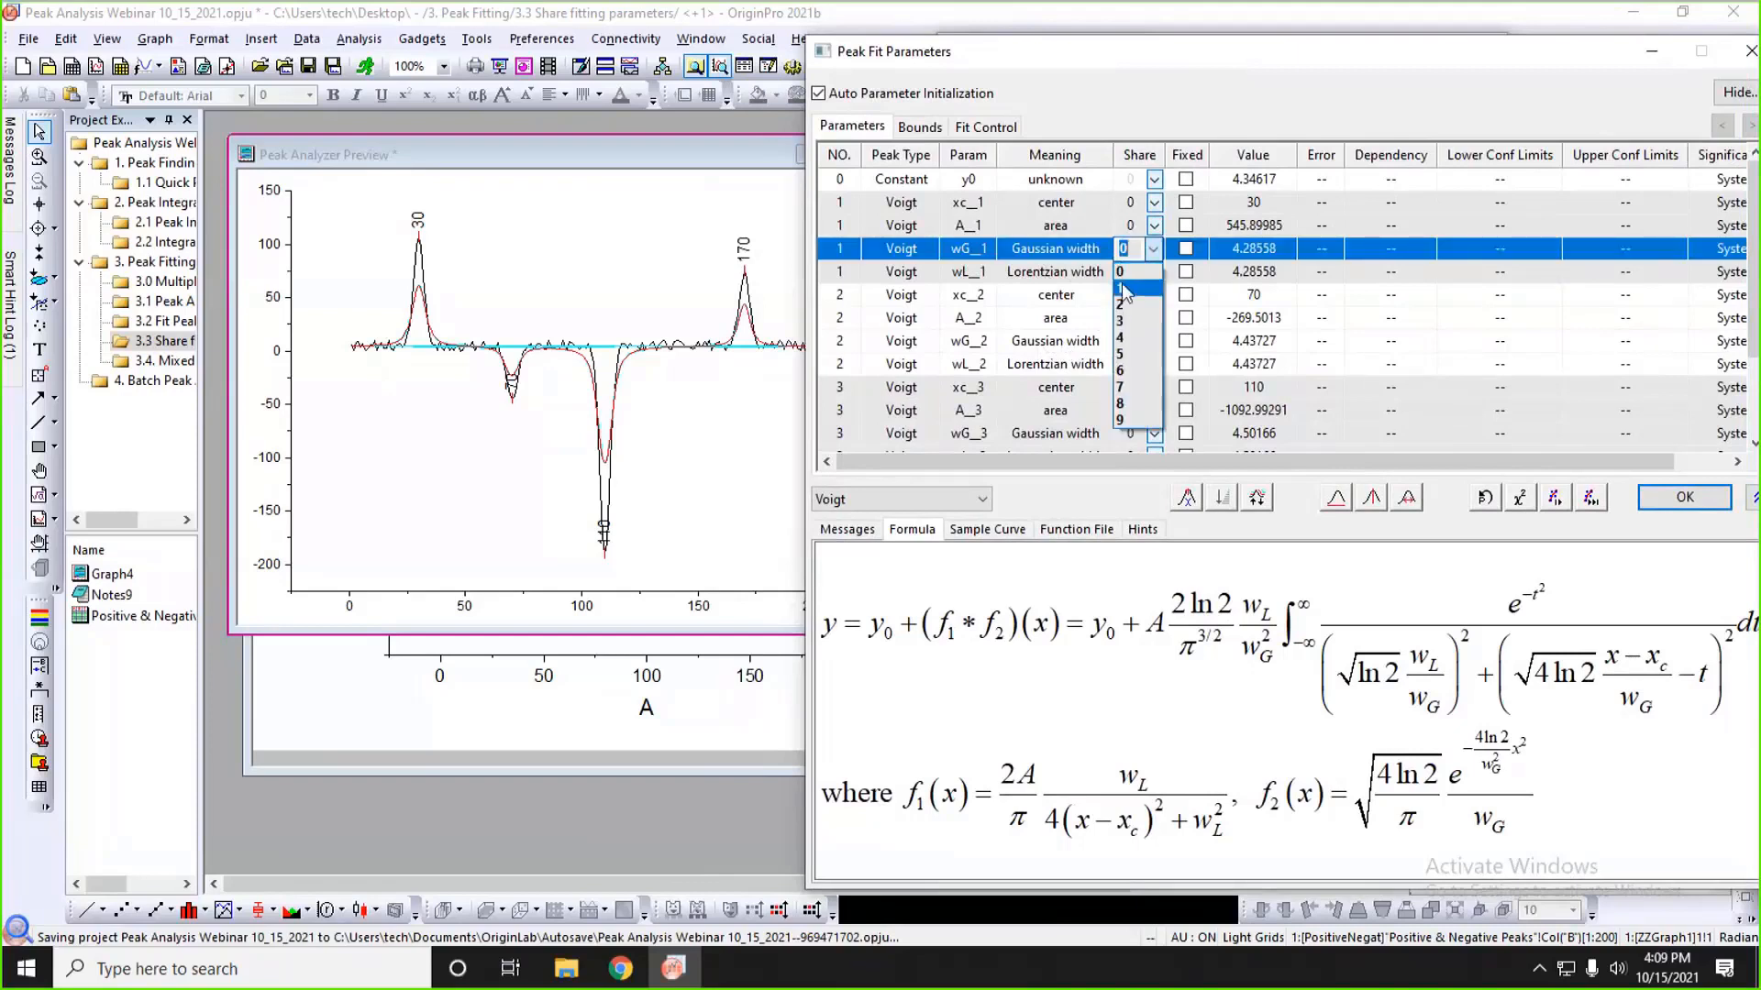
click(1137, 277)
click(1064, 299)
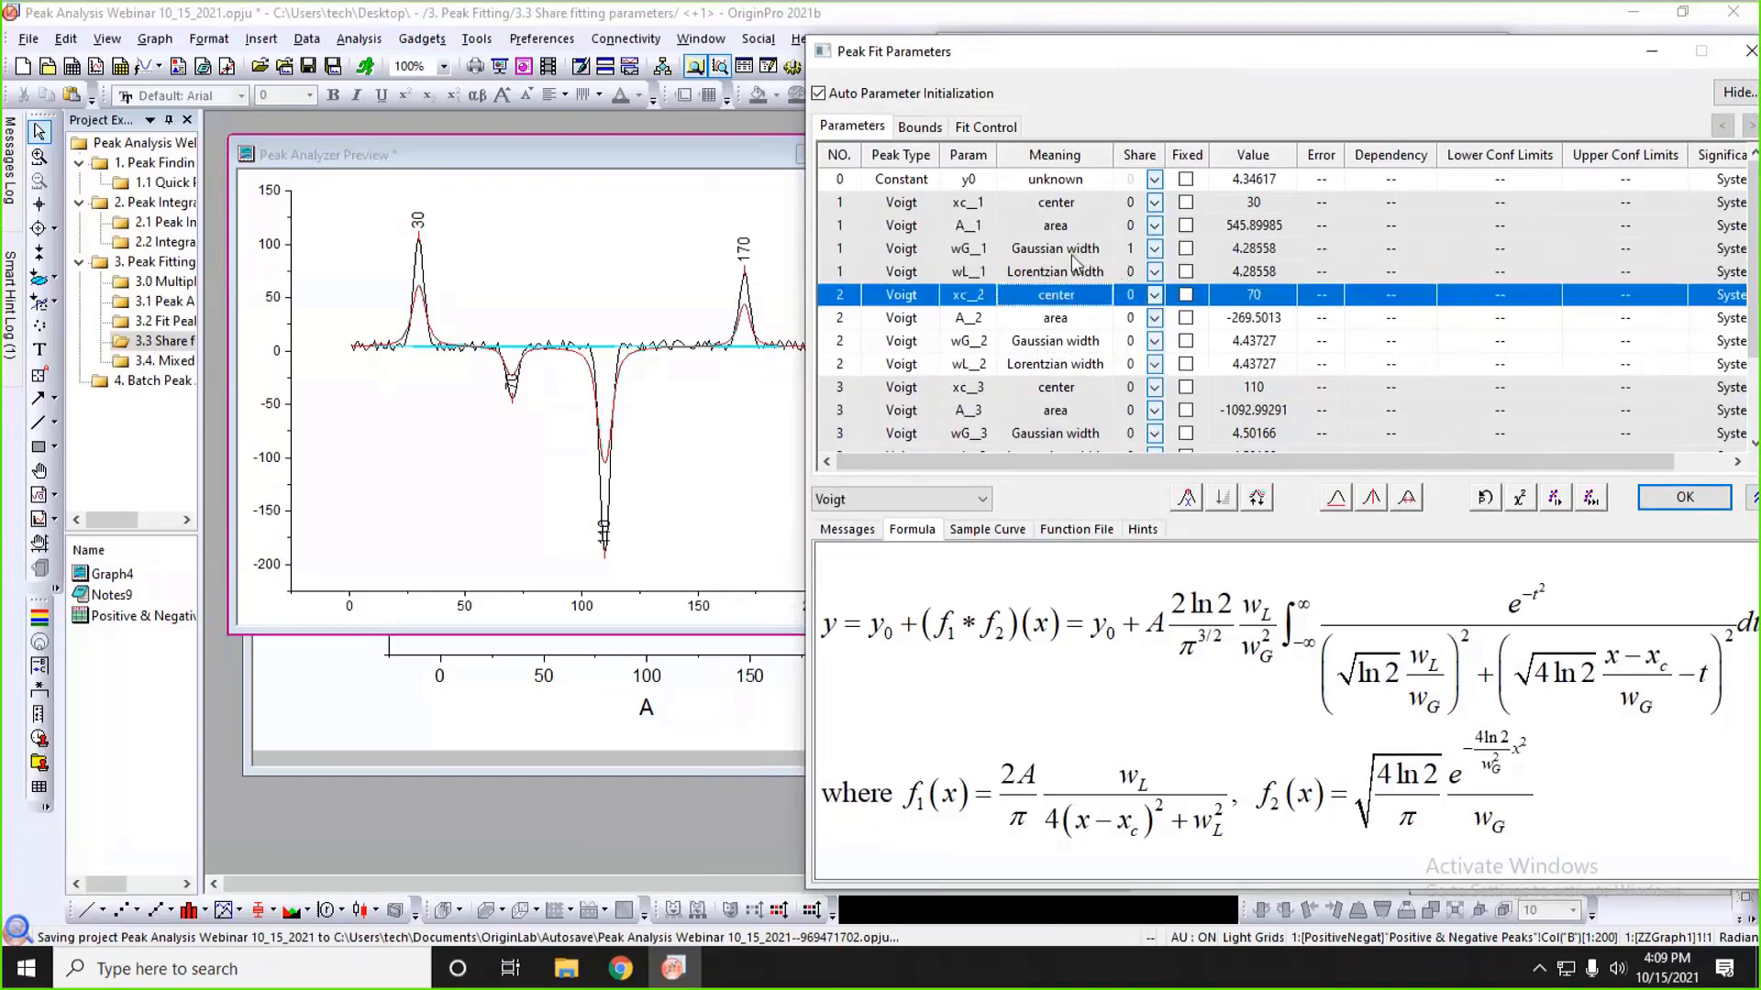
click(1086, 256)
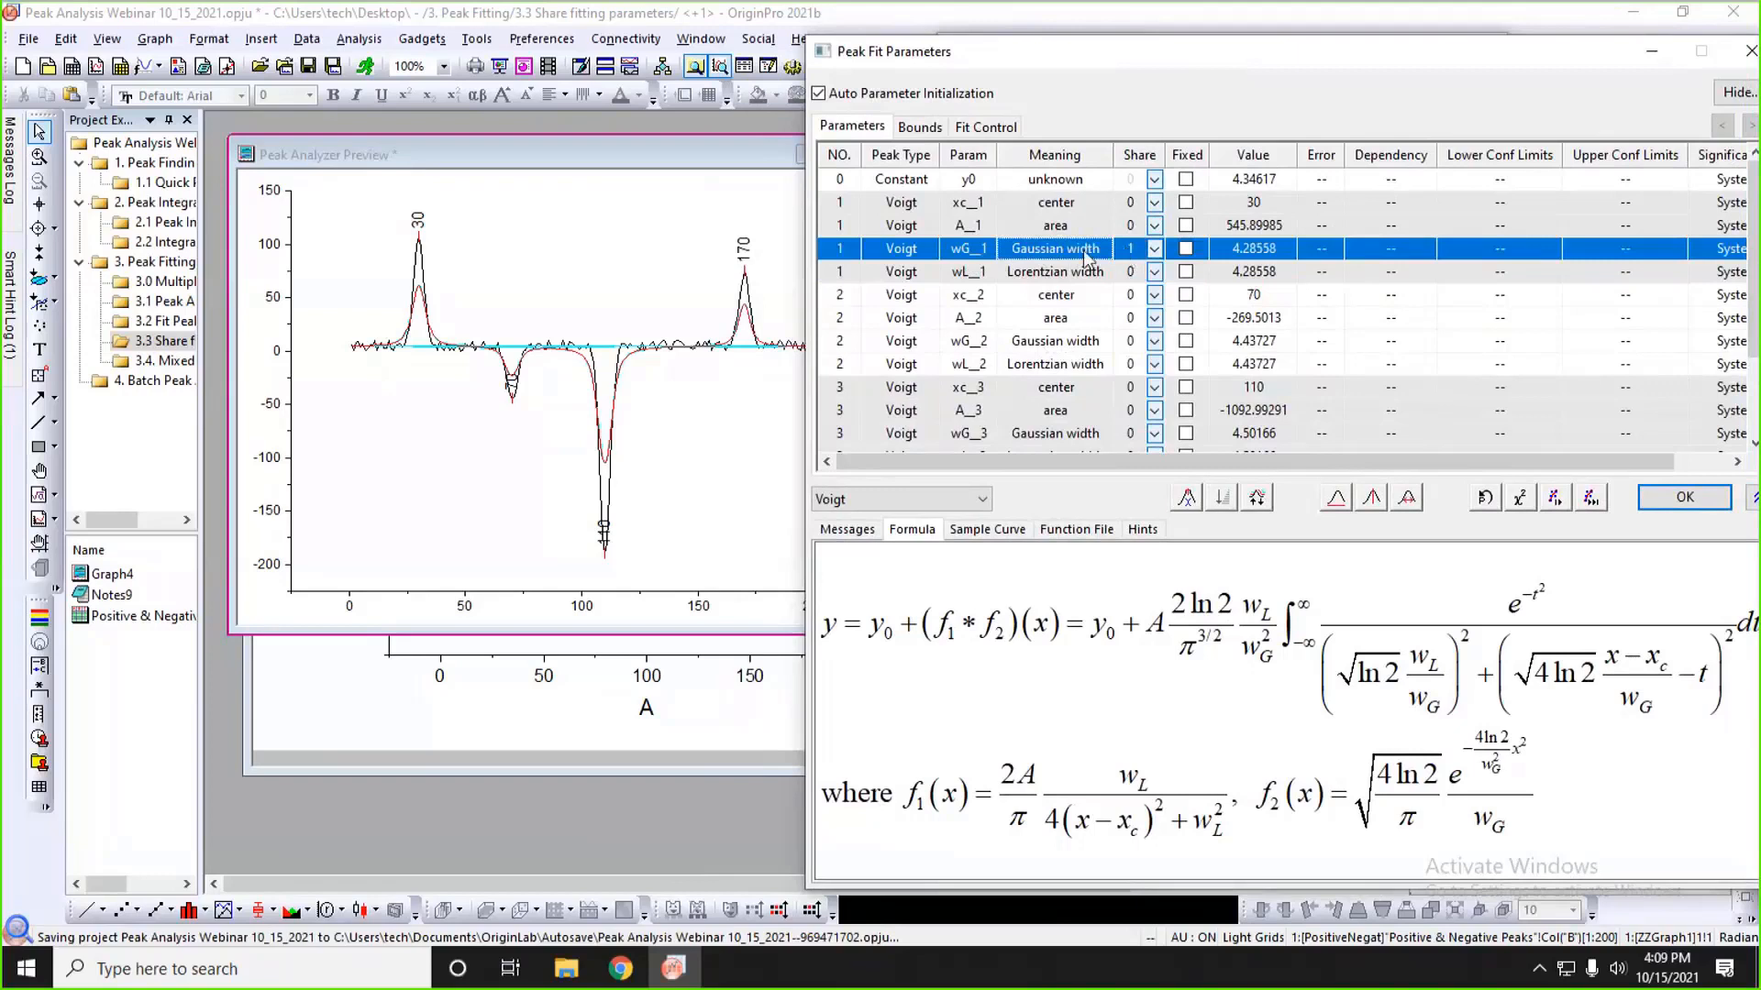
right_click(1130, 253)
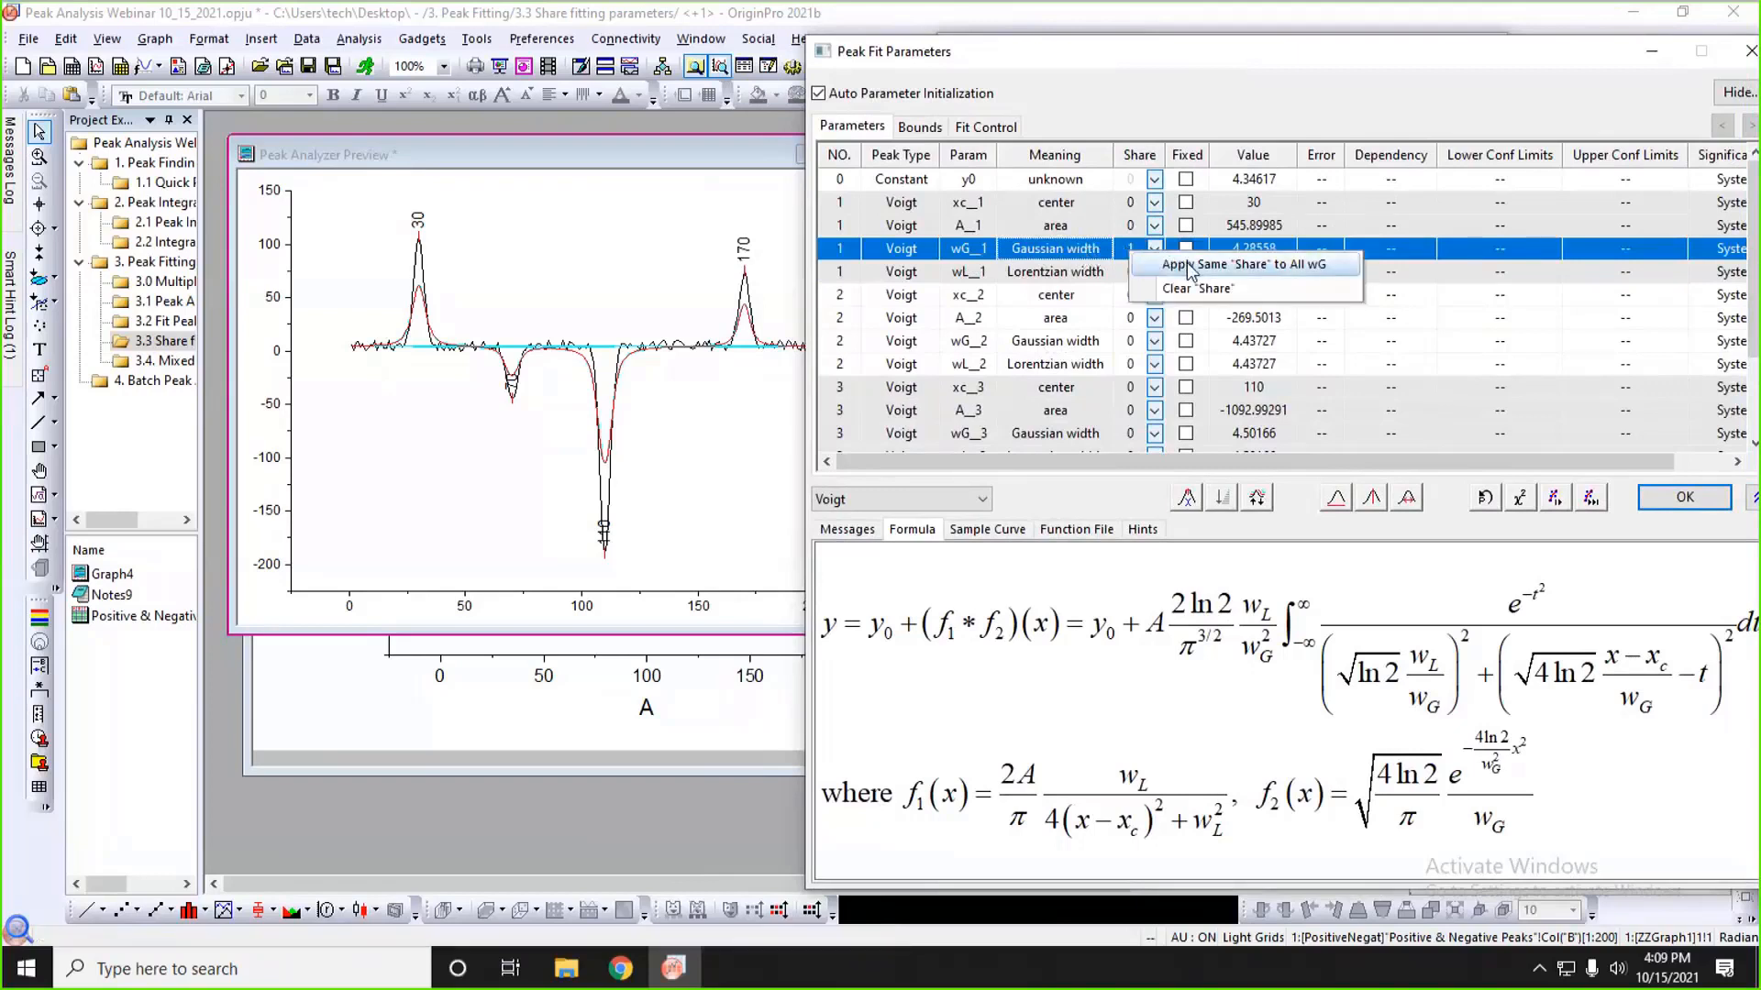
click(1189, 265)
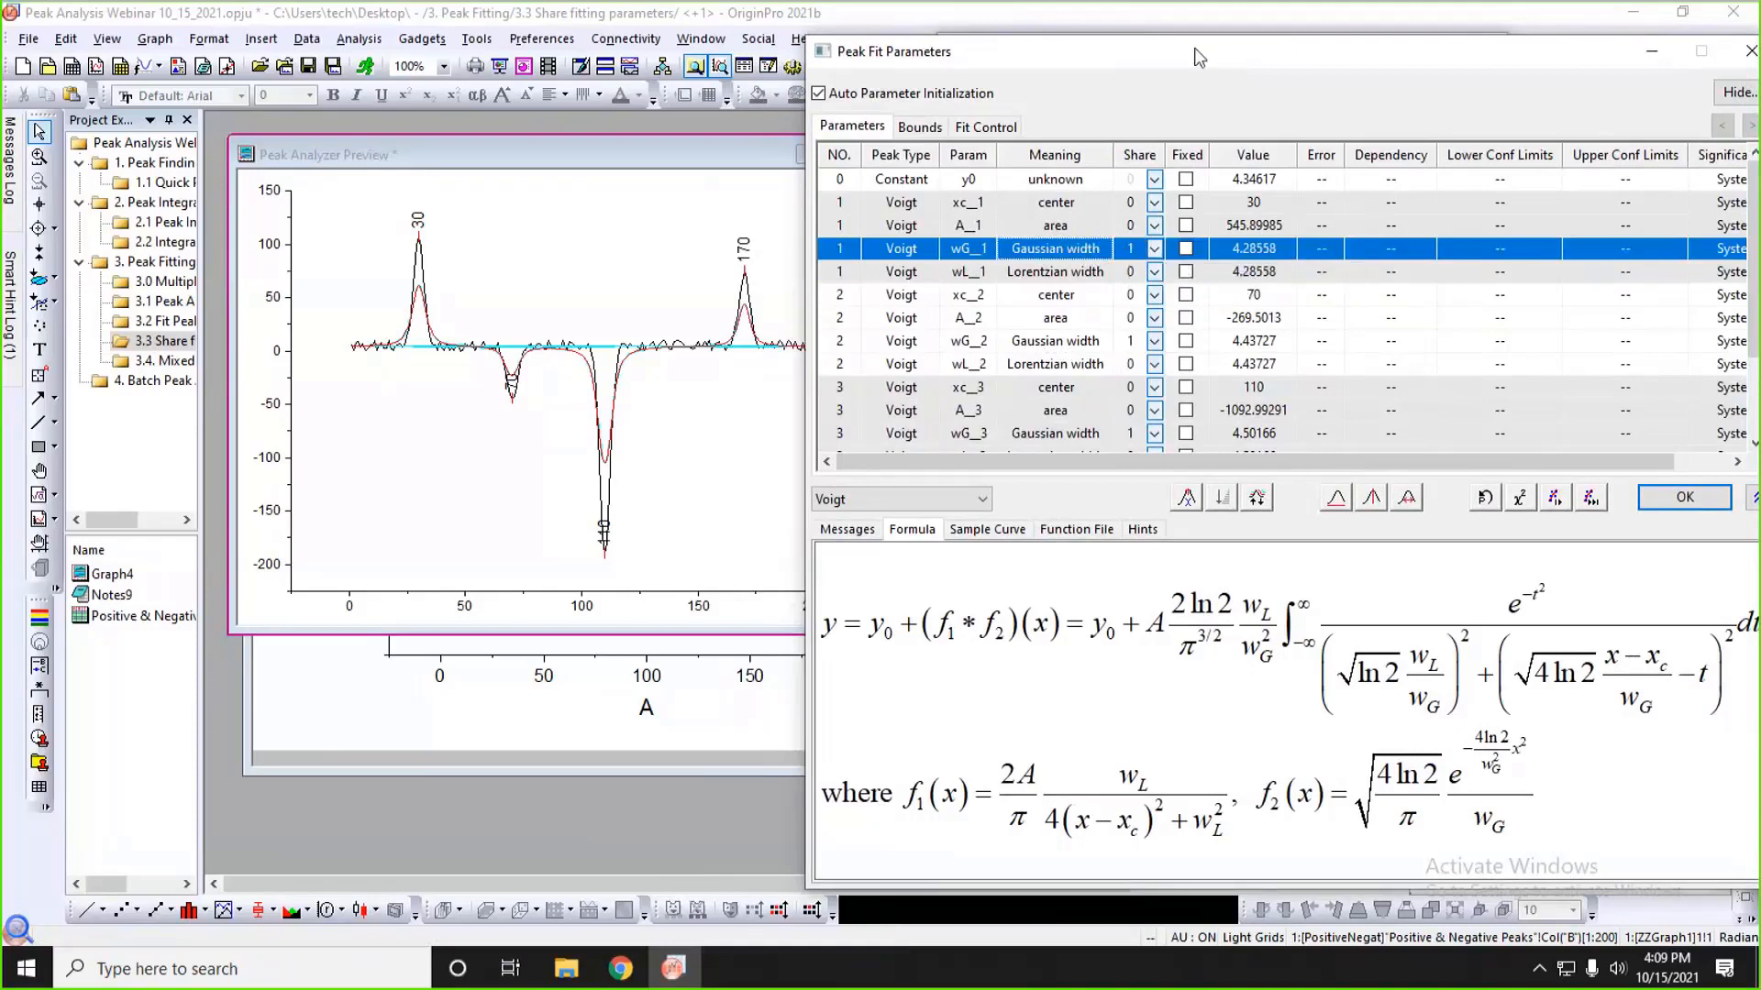
- Put the first peak's Lorentzian width wL in share group 2 and apply the same share to all wL parameters
drag(1200, 57, 1134, 57)
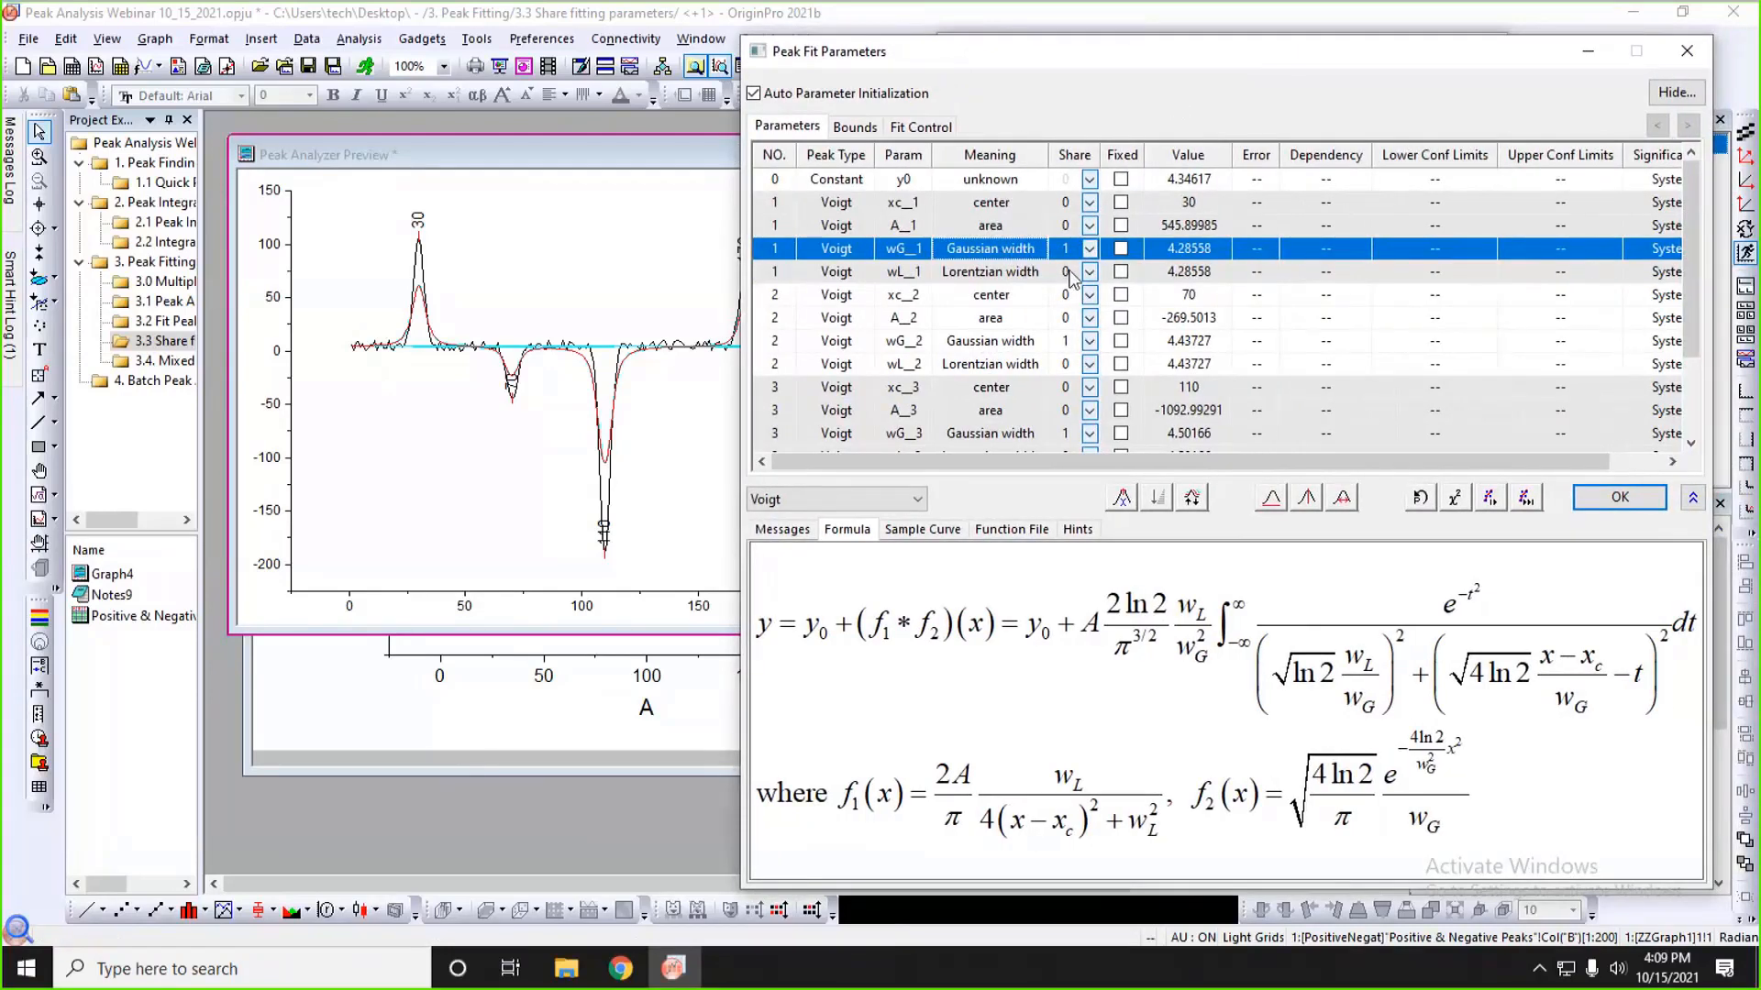
click(1071, 274)
click(1071, 273)
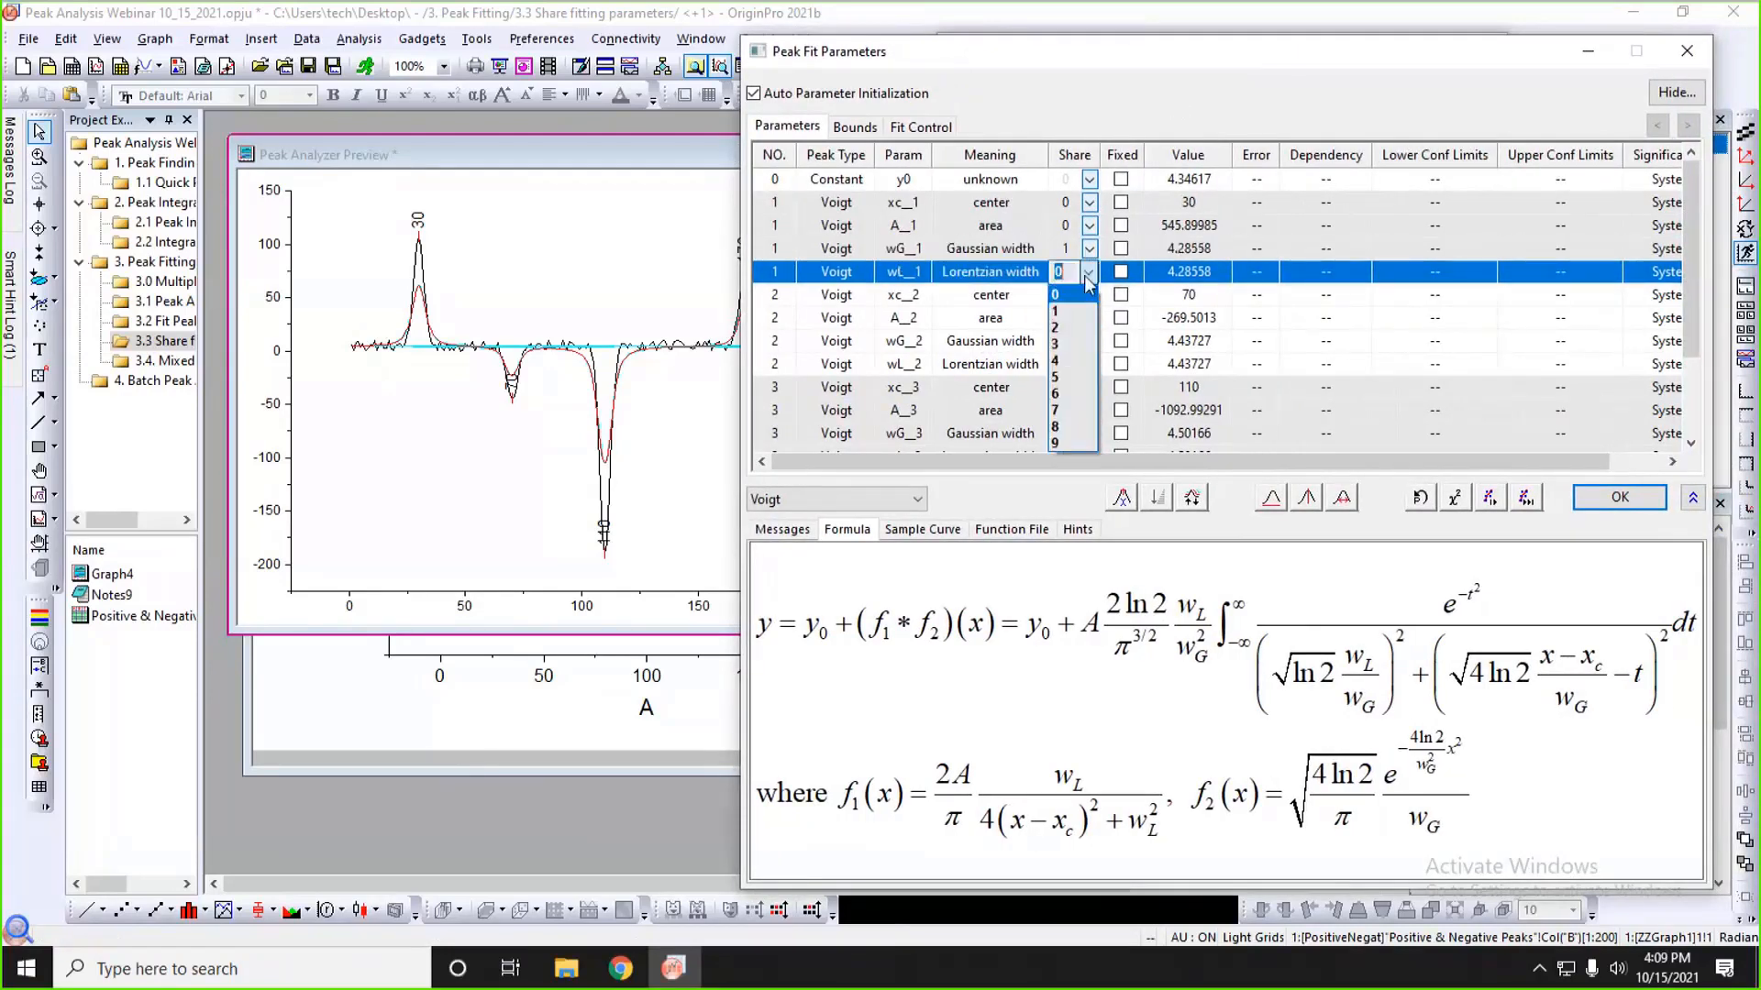
click(1065, 329)
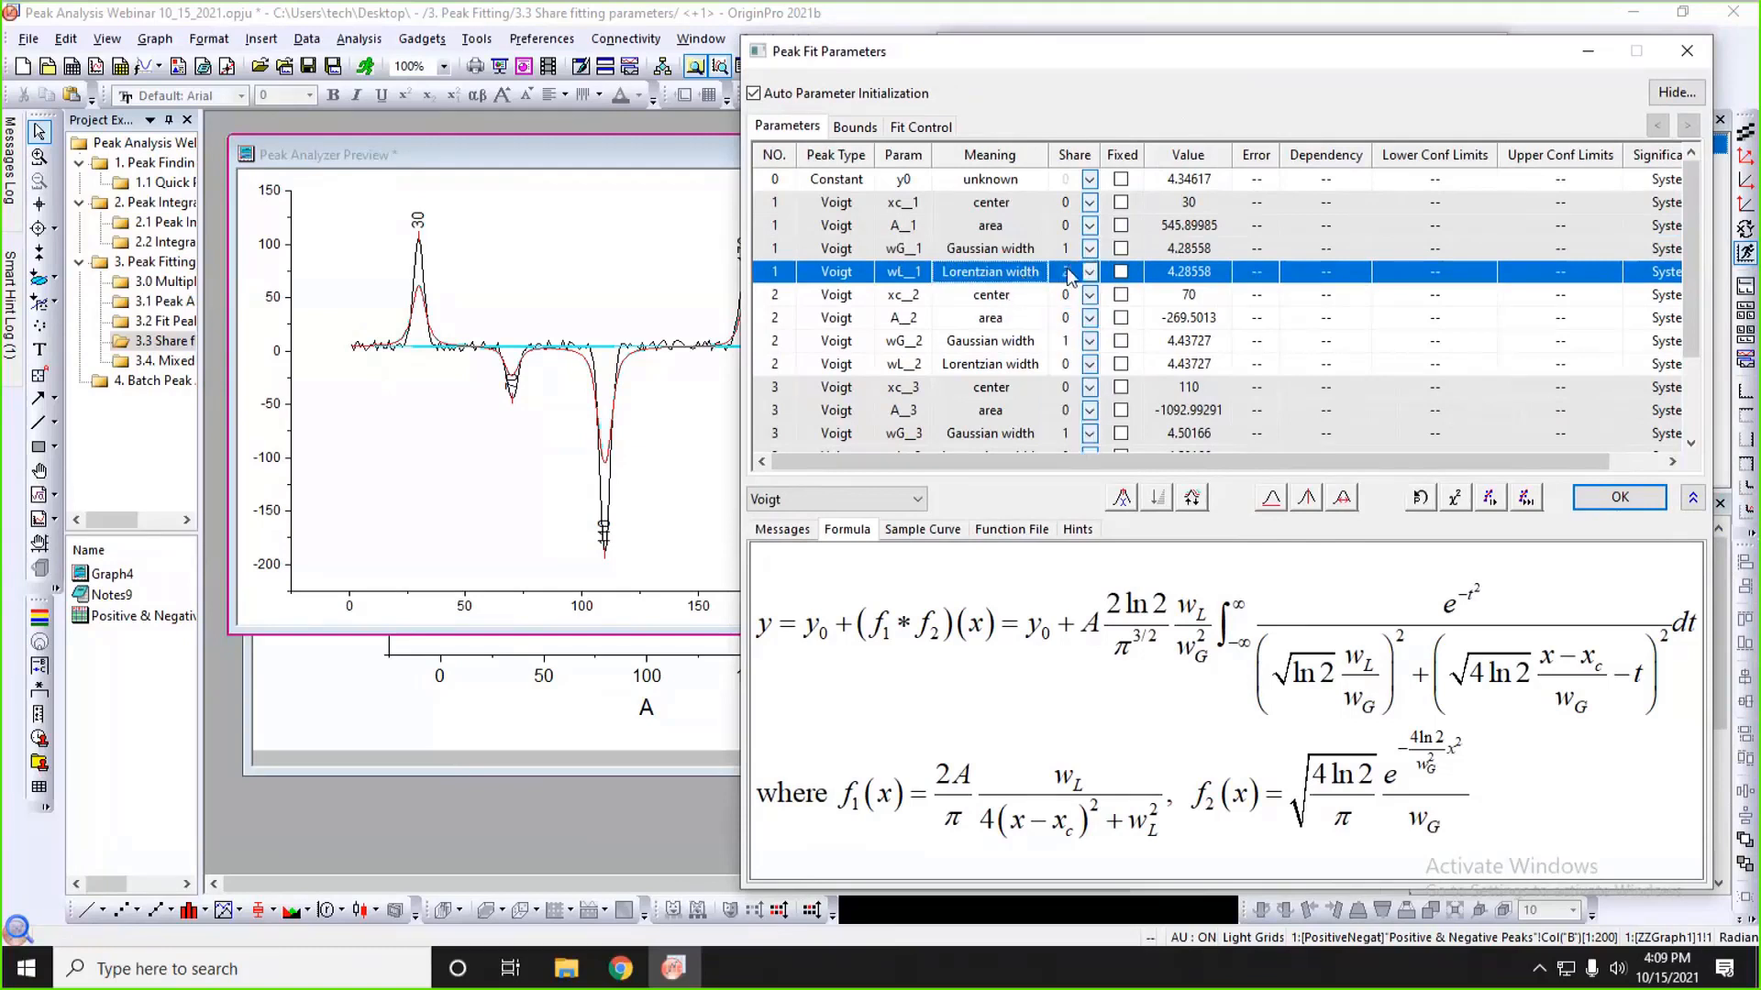
right_click(1069, 274)
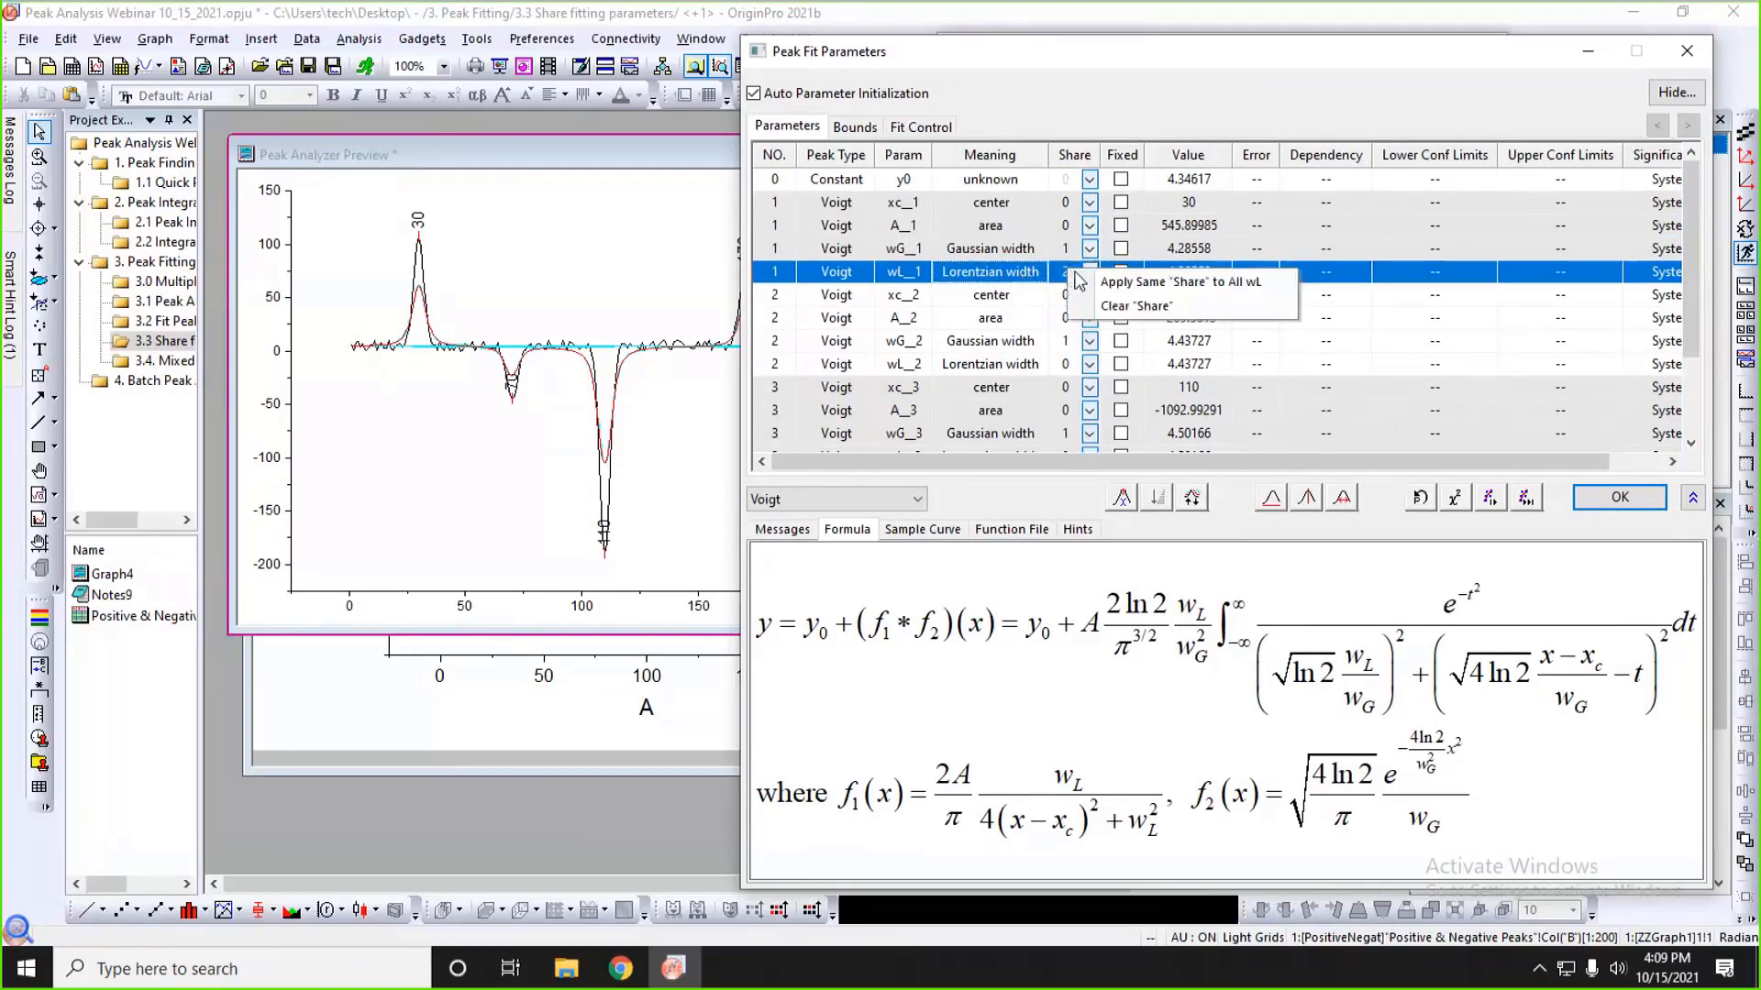
click(1158, 283)
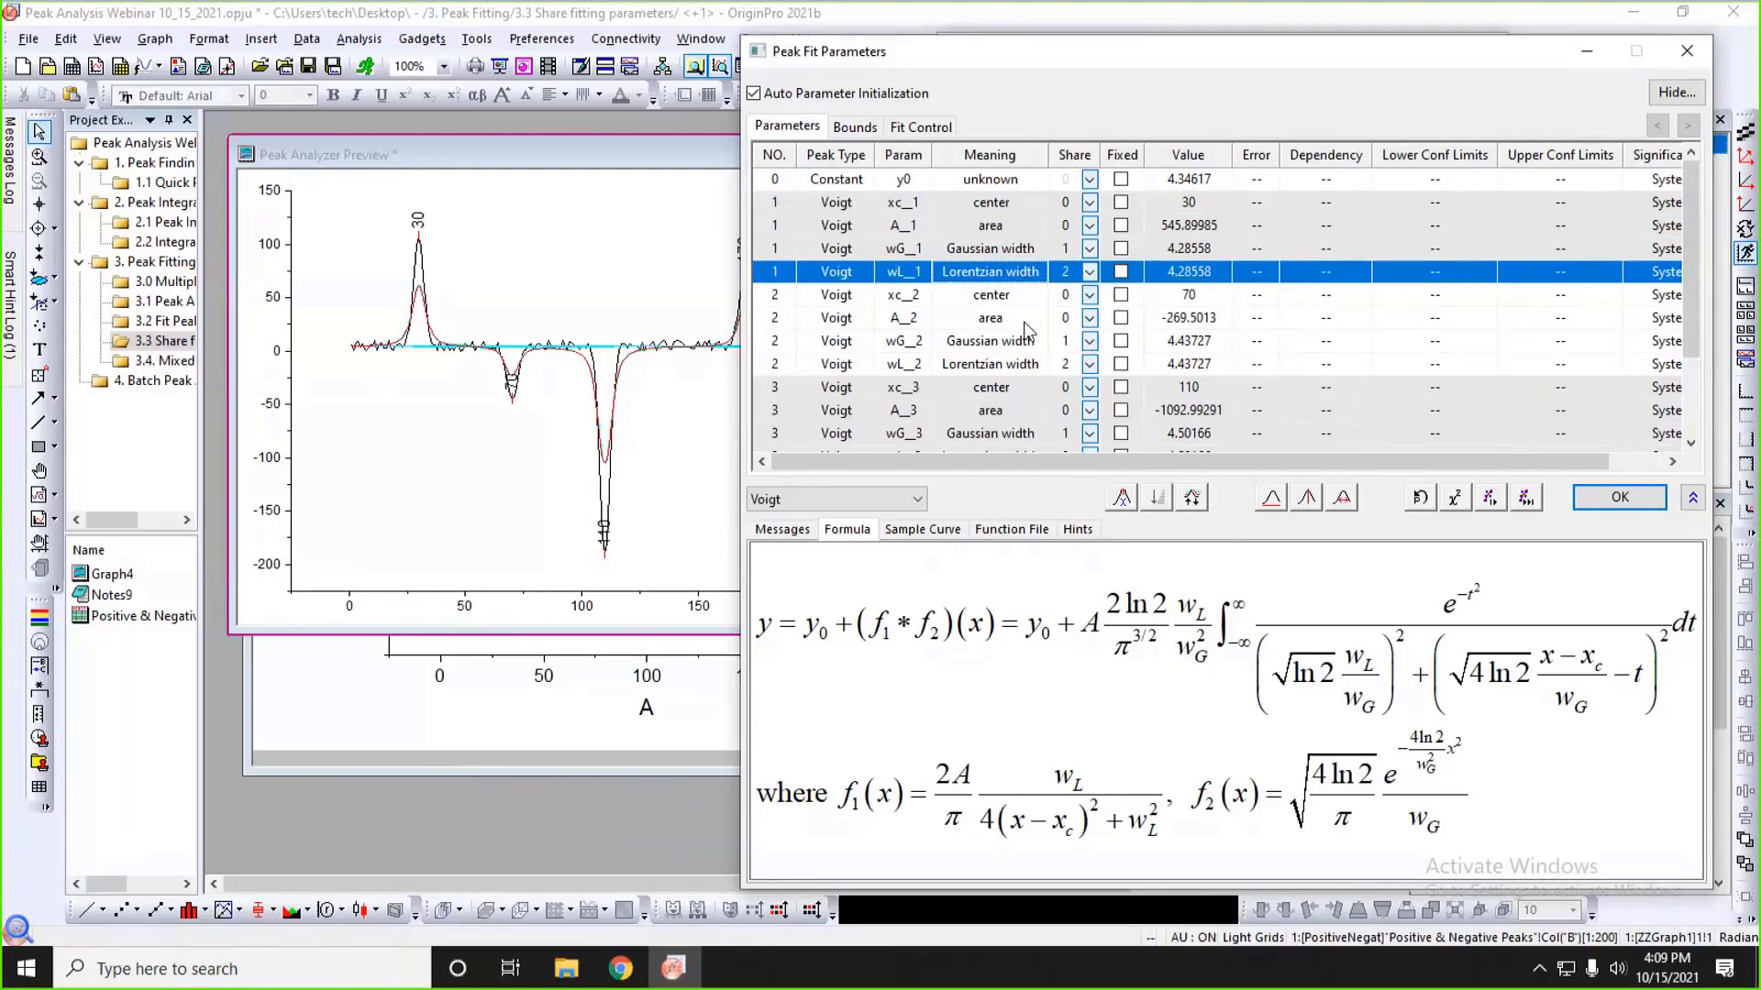
- Review the share settings, fit the Voigt peaks until converged and compare the fitted Gaussian widths of the first three peaks
scroll(1025, 328, down, 2)
scroll(1026, 329, up, 2)
click(1526, 498)
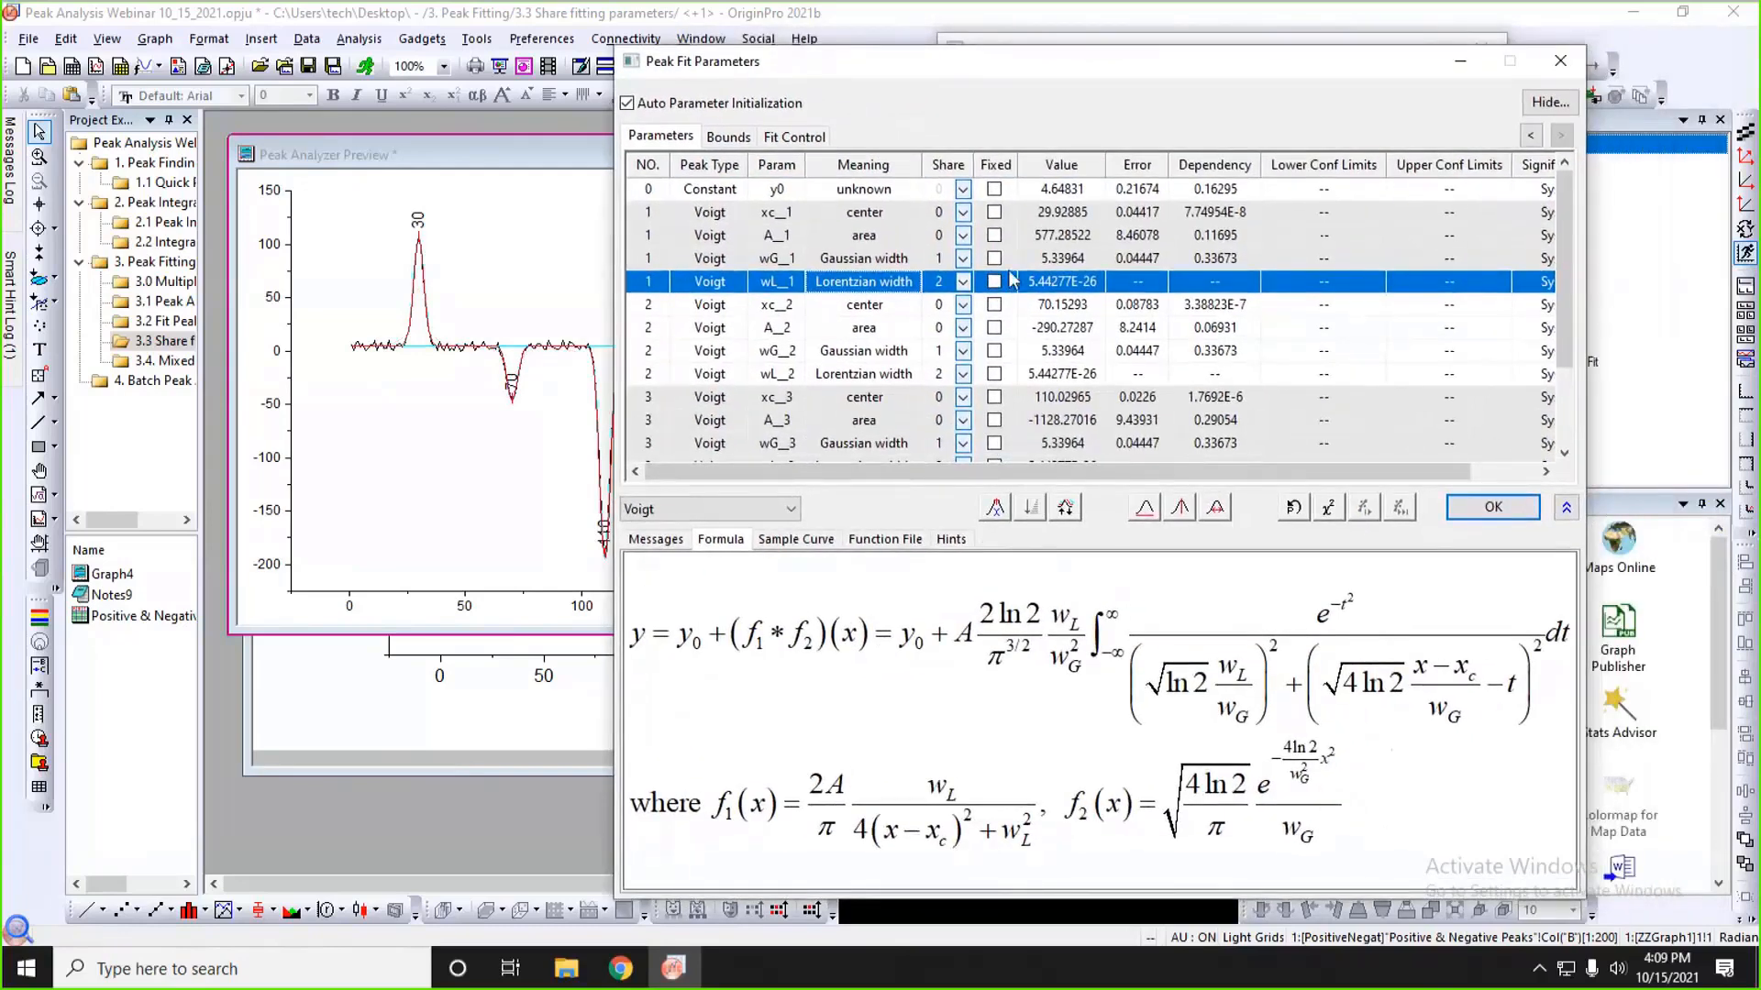
click(873, 261)
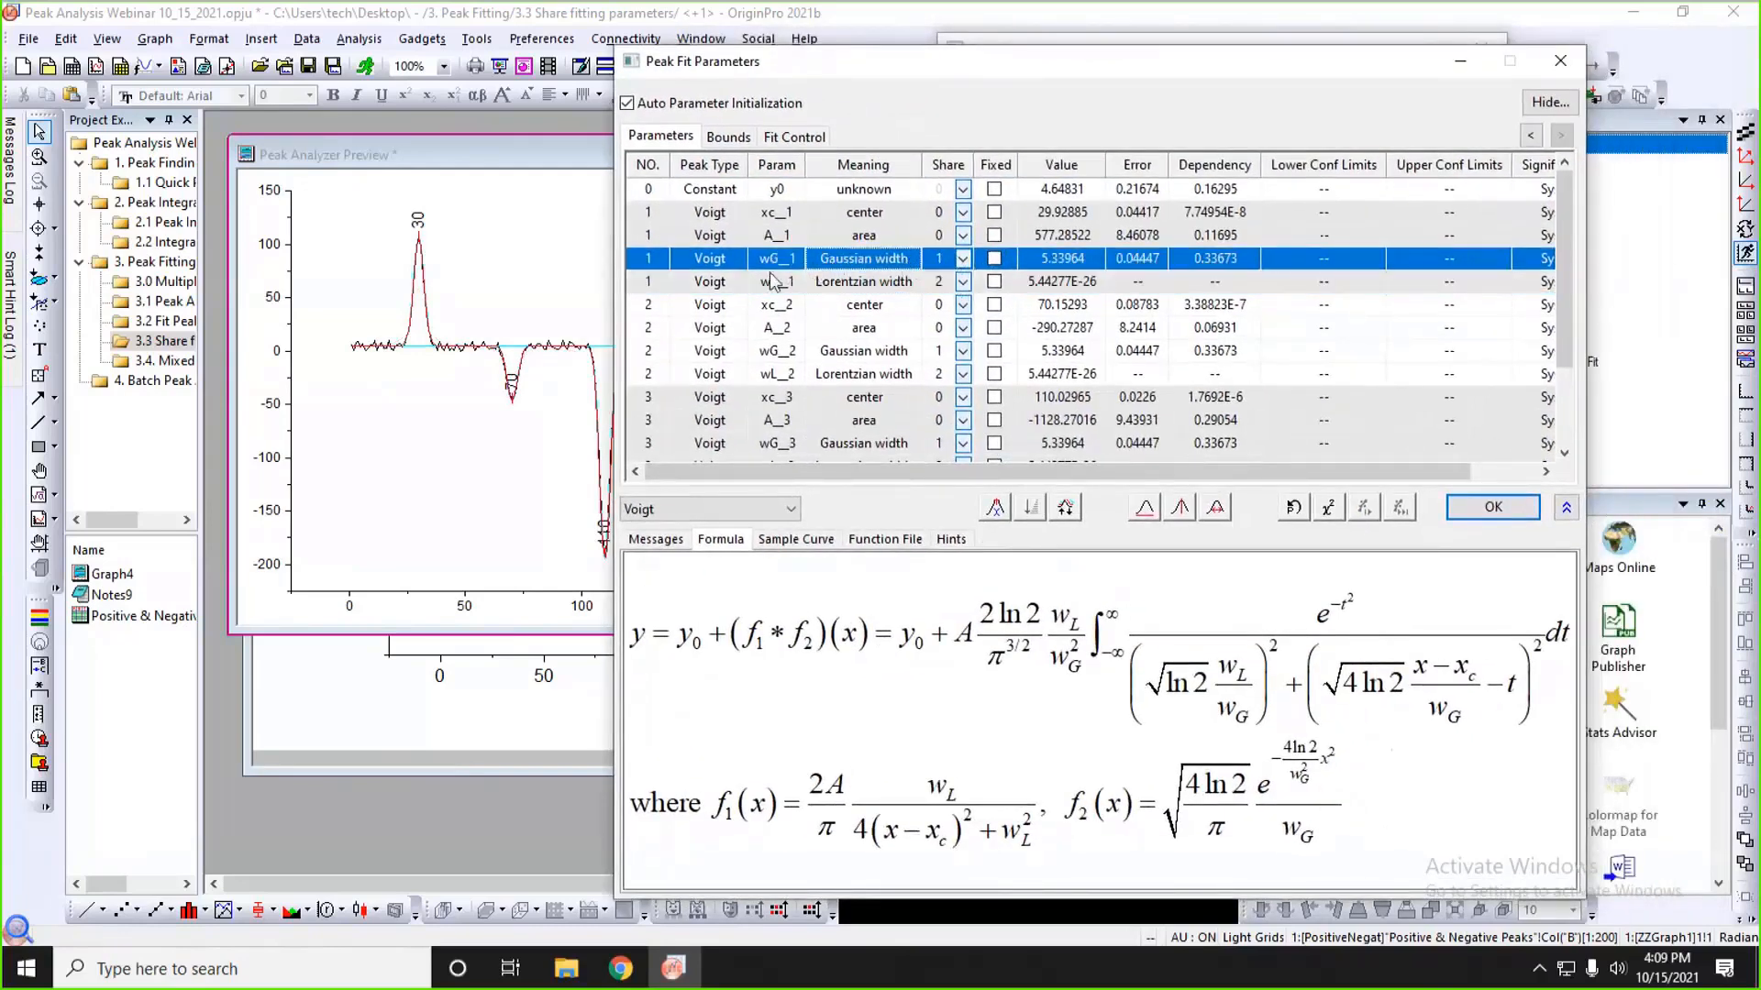
click(1056, 355)
click(1060, 448)
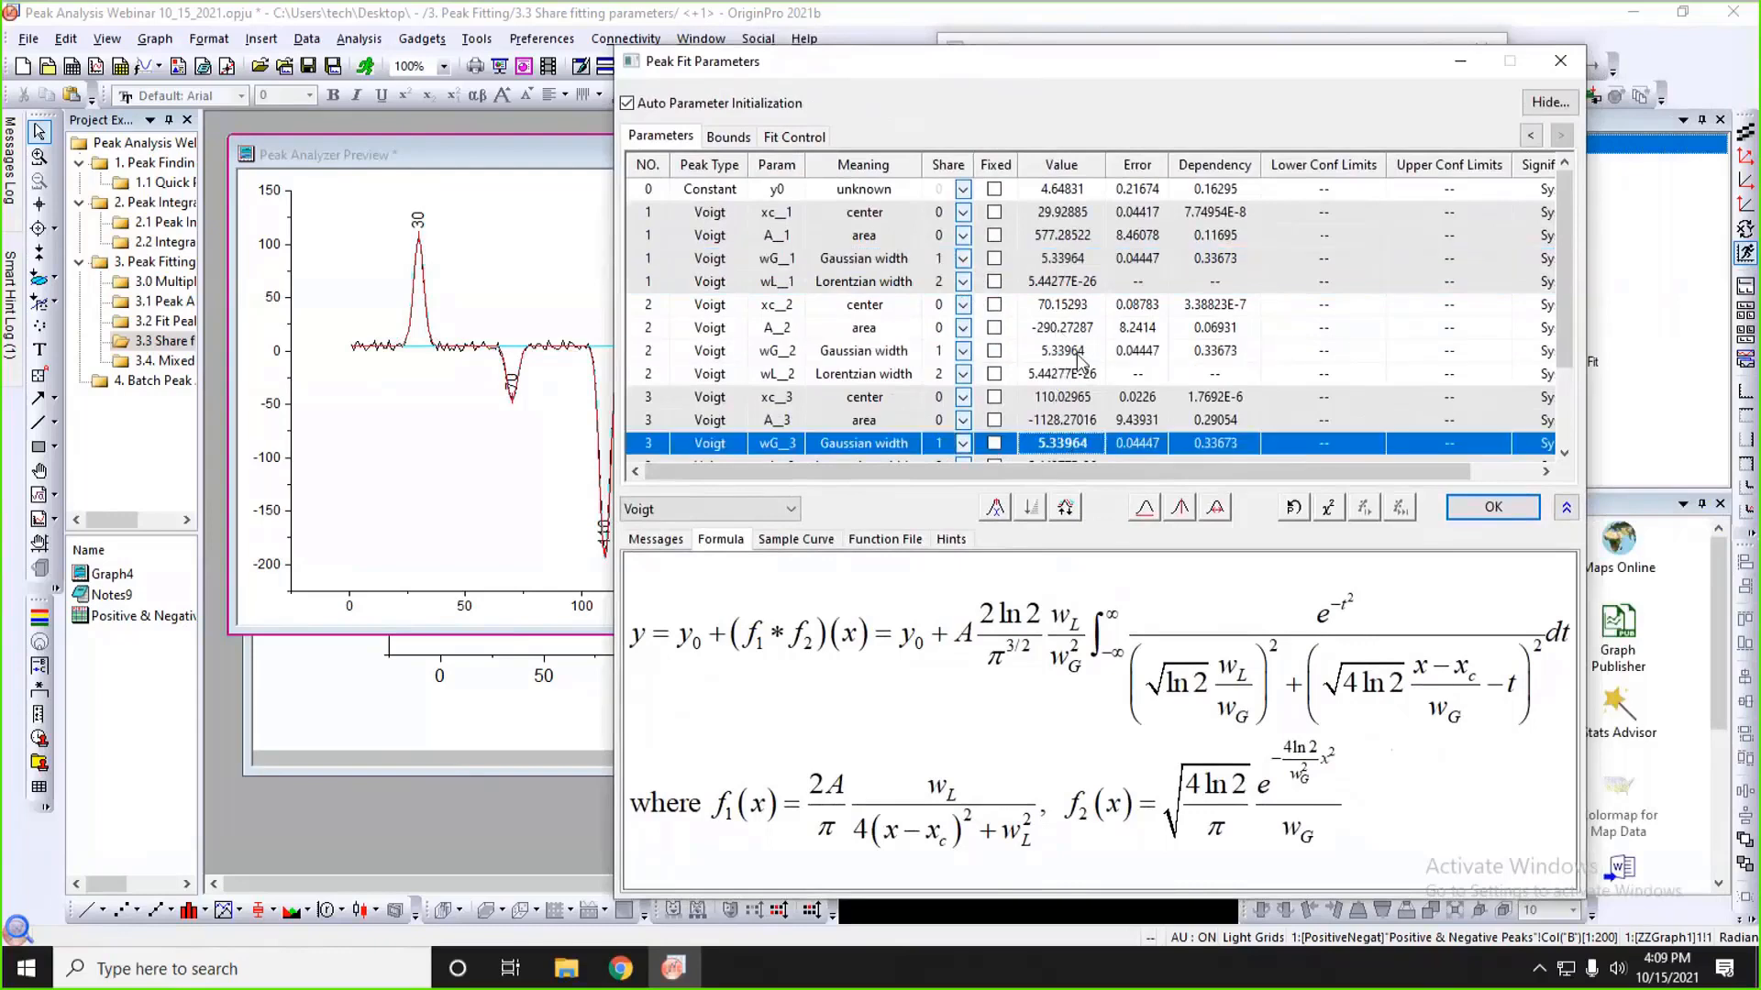
- Check the remaining peaks' fitted widths, then accept the shared-width Voigt fit and finish the analysis, switching to the report sheet
scroll(1079, 360, down, 2)
click(1059, 422)
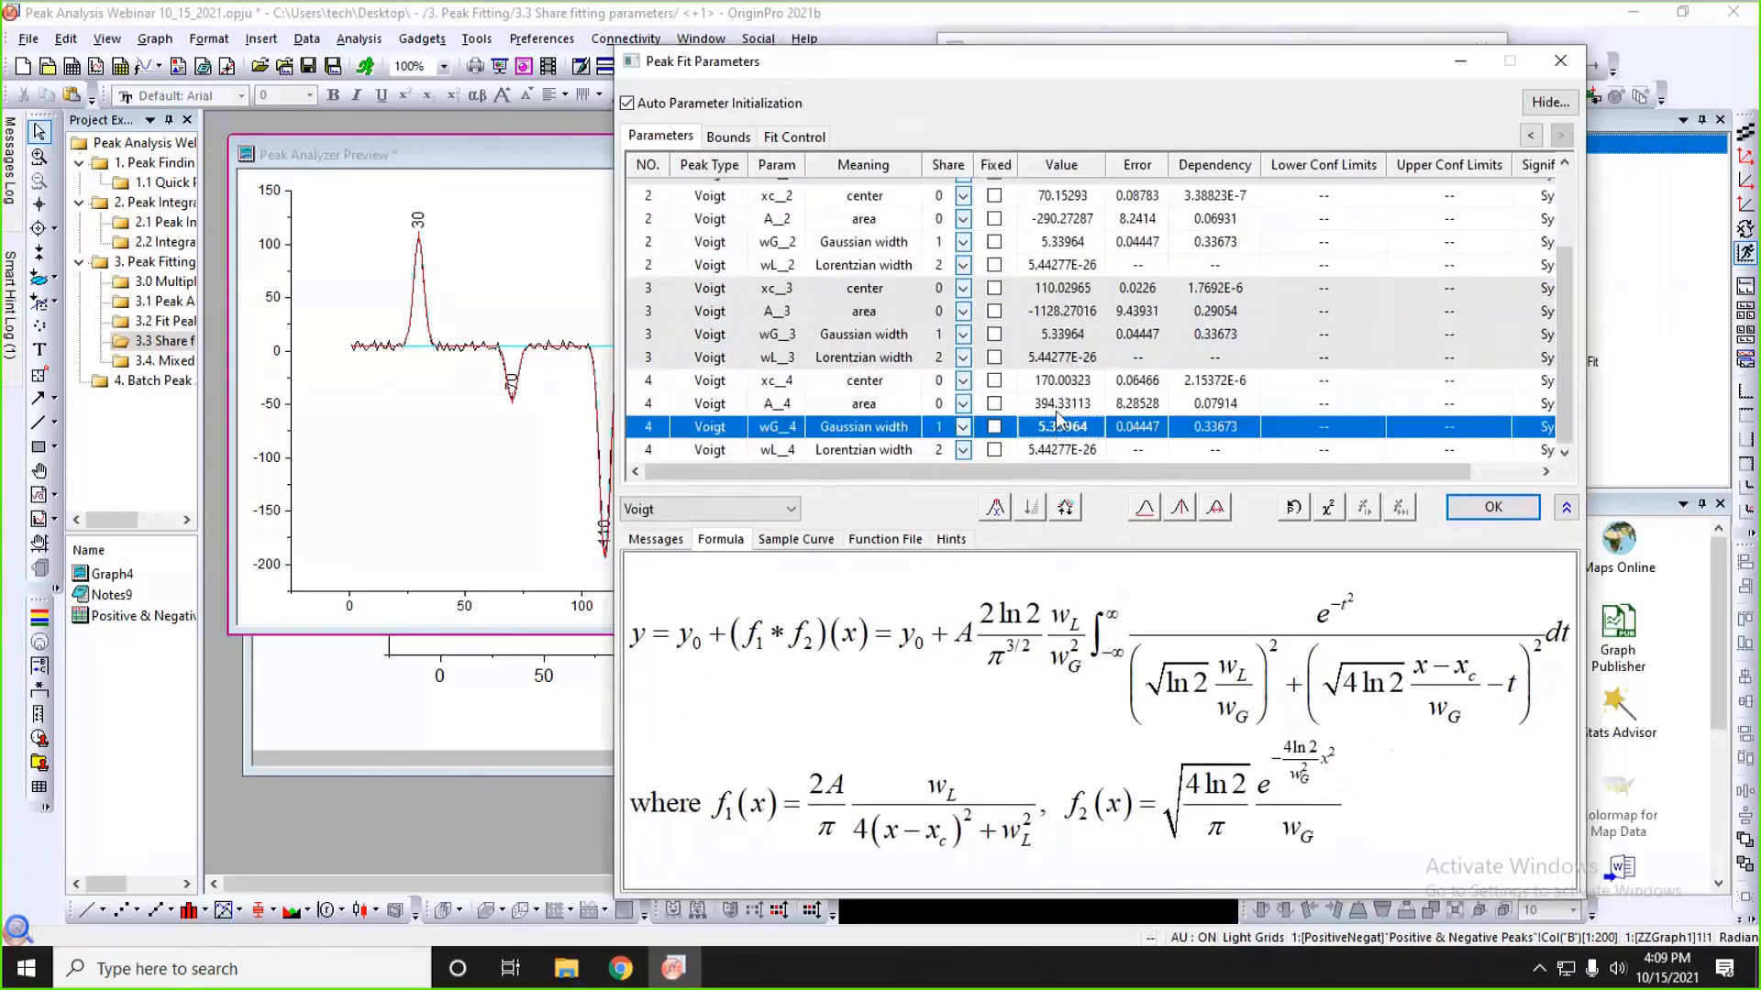
scroll(1059, 422, up, 2)
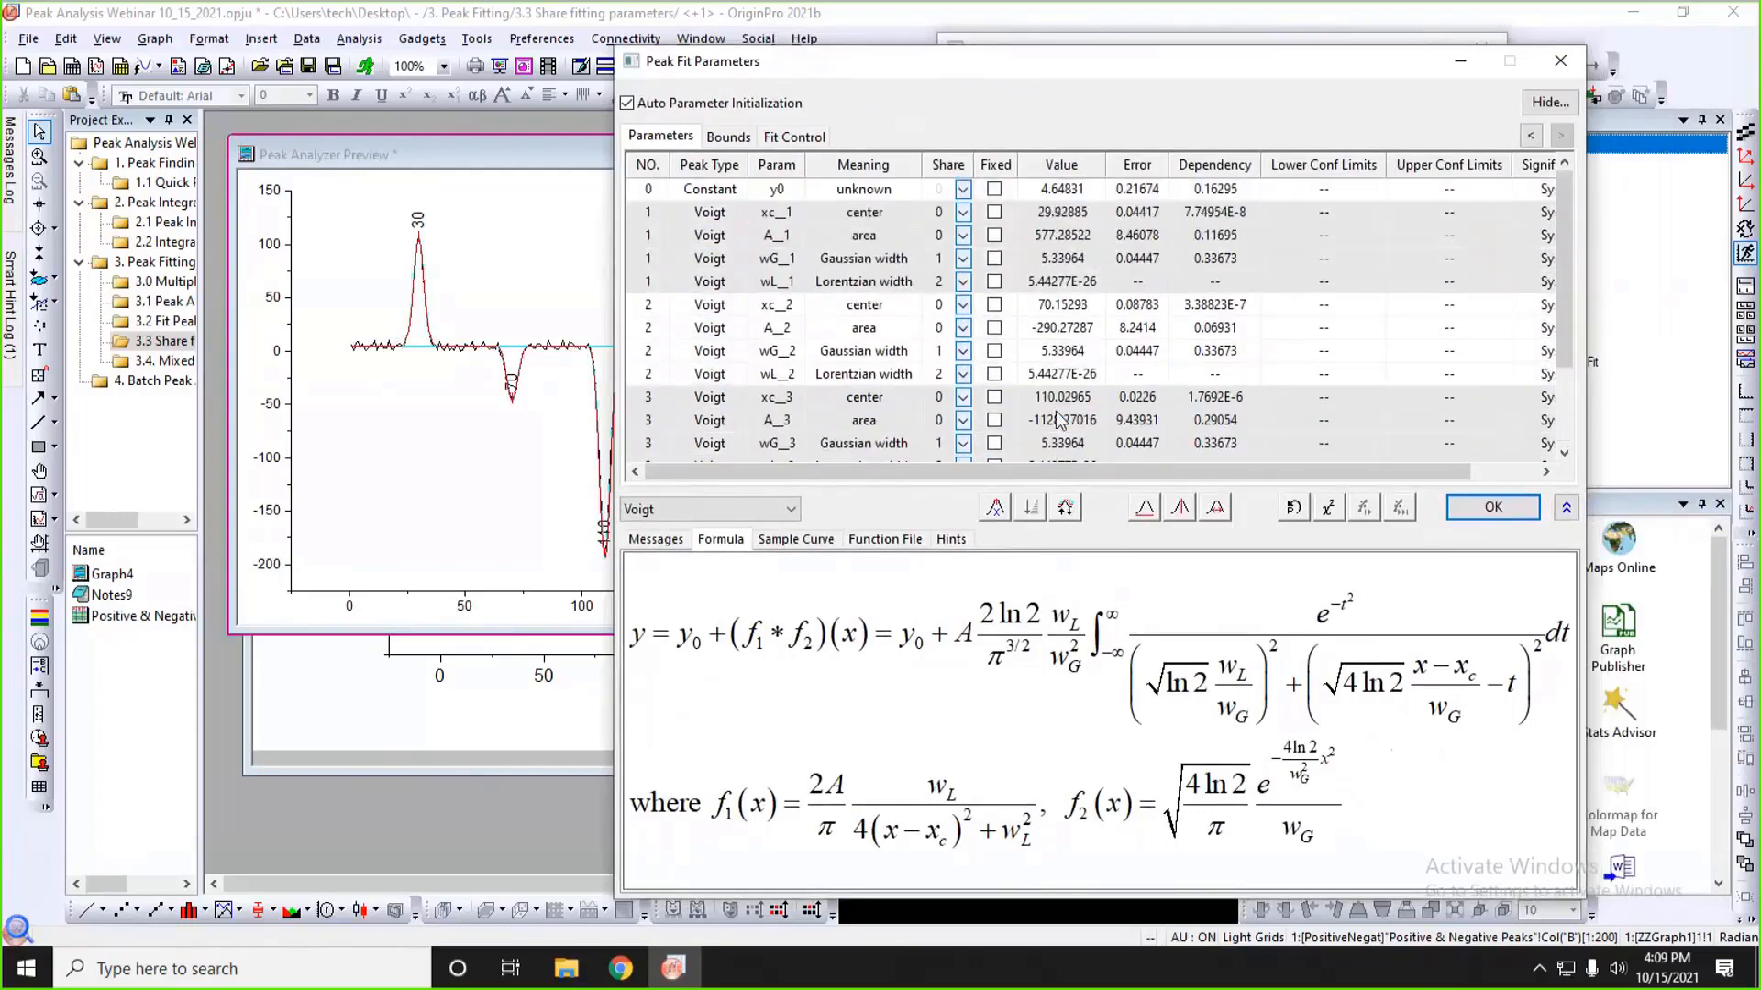
click(1060, 284)
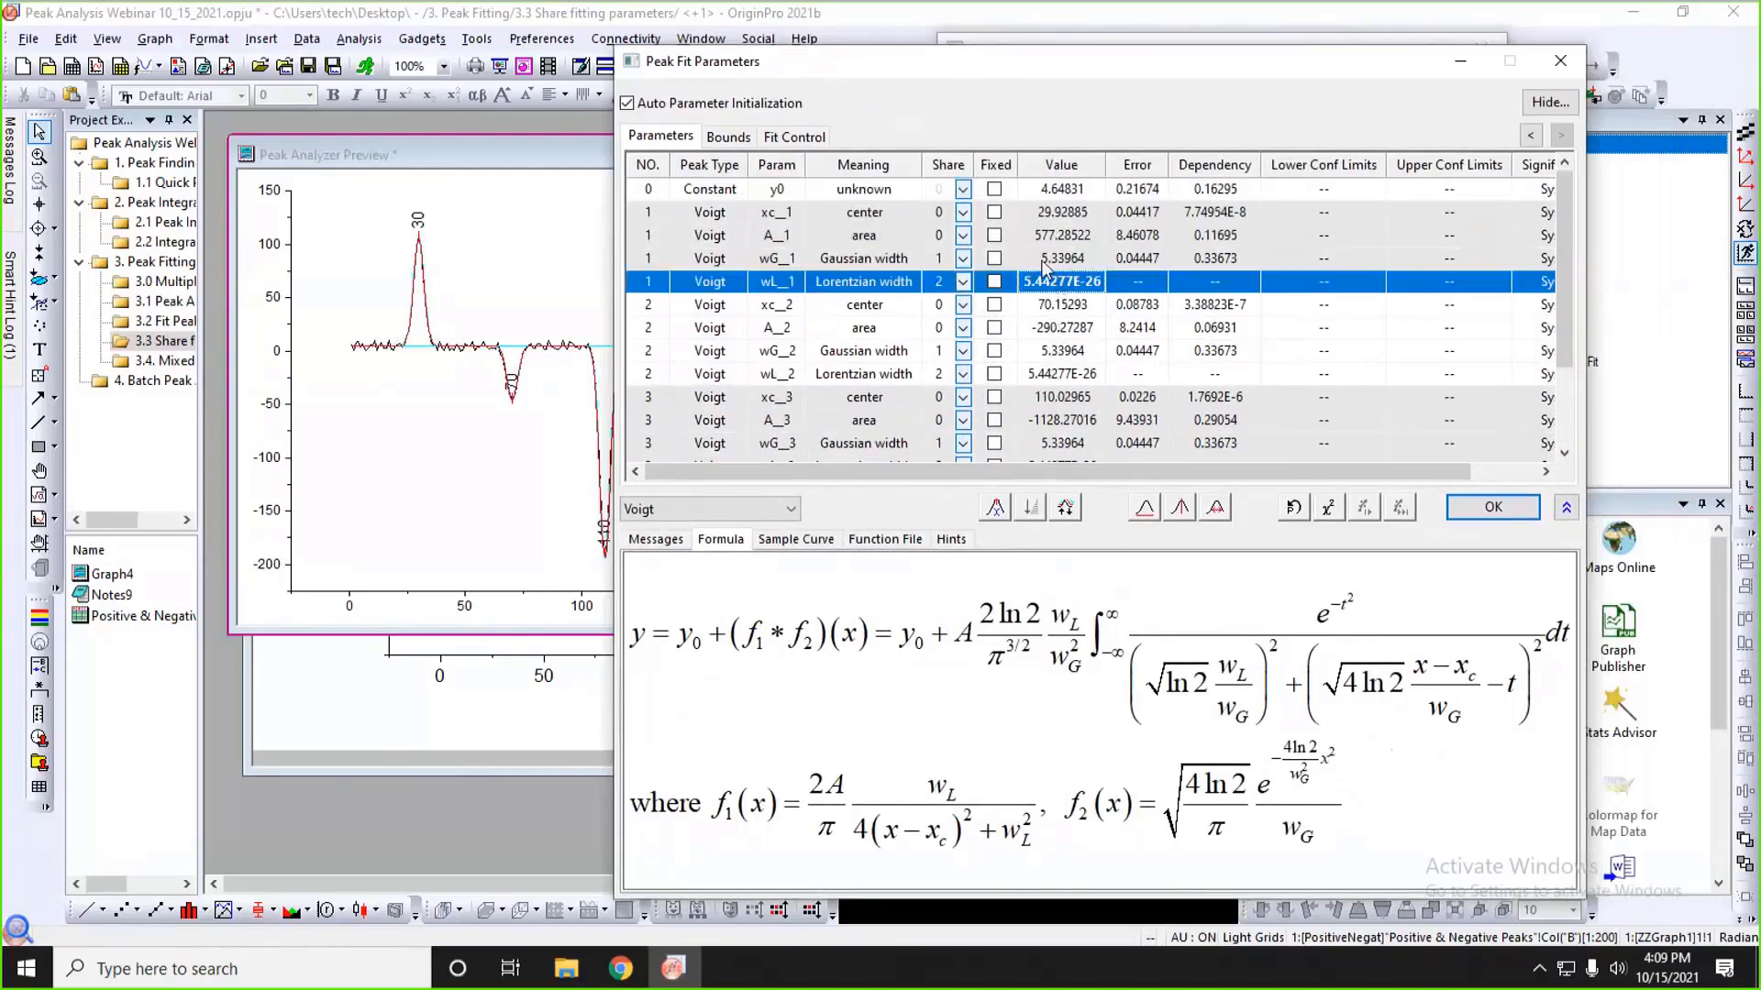
drag(997, 61, 1004, 53)
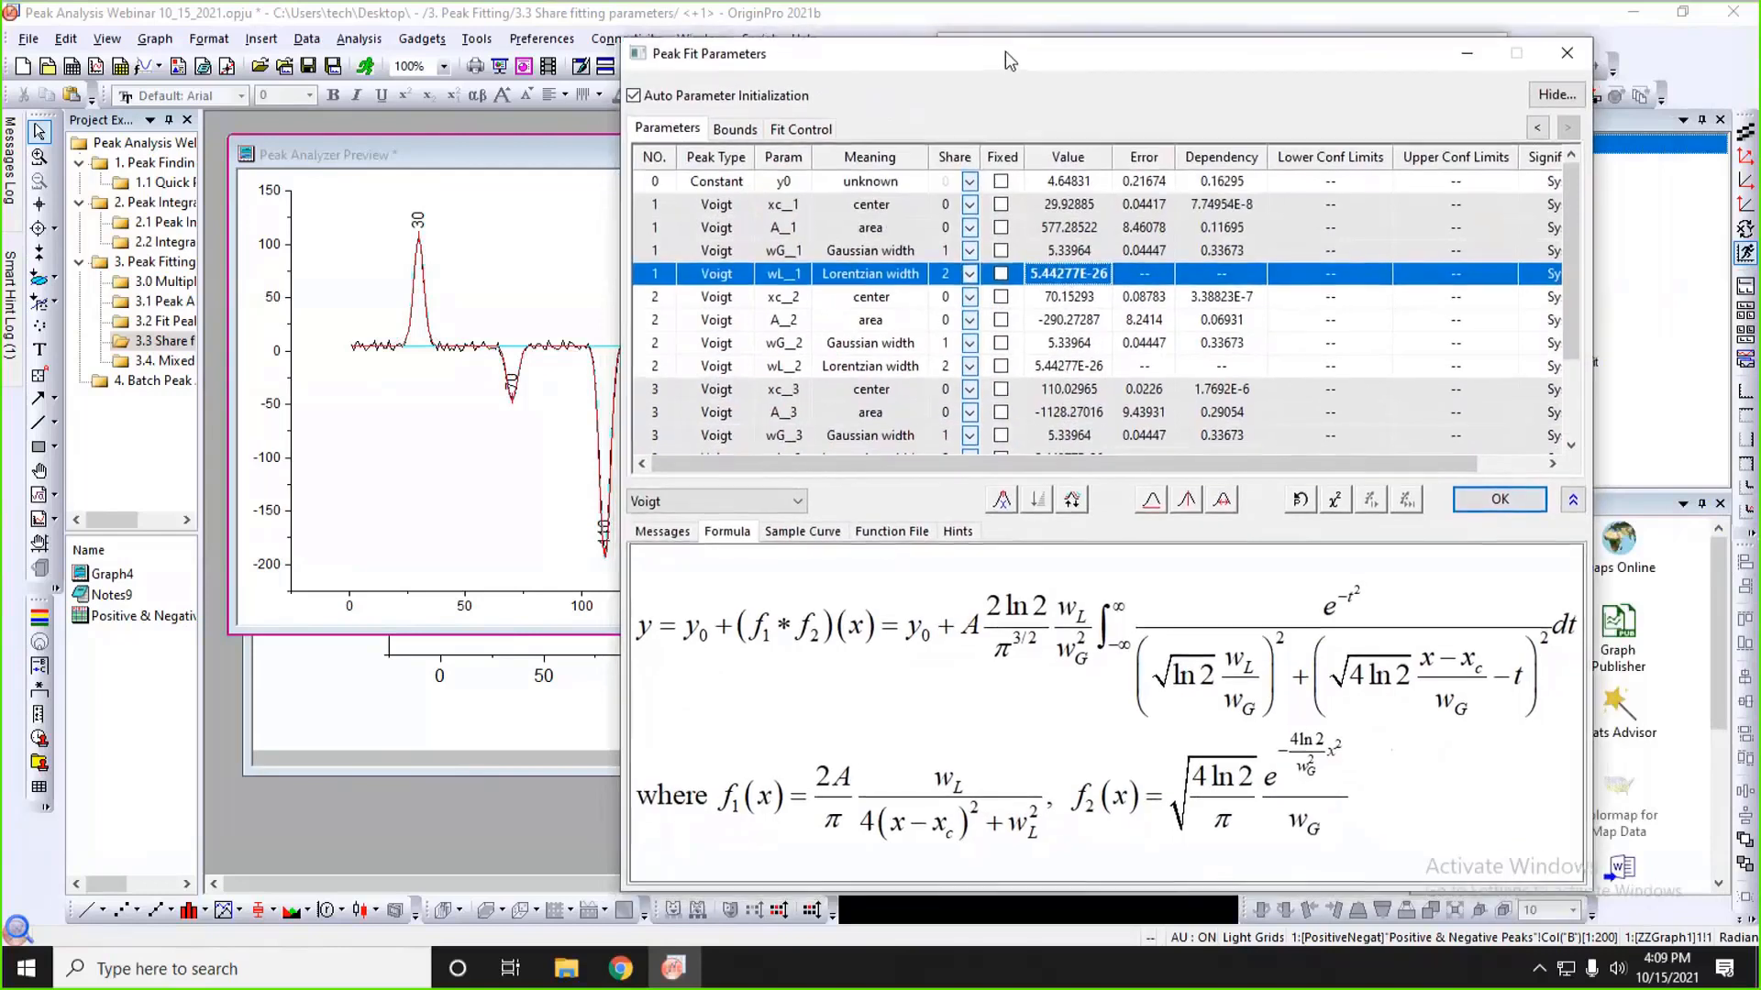
click(1501, 500)
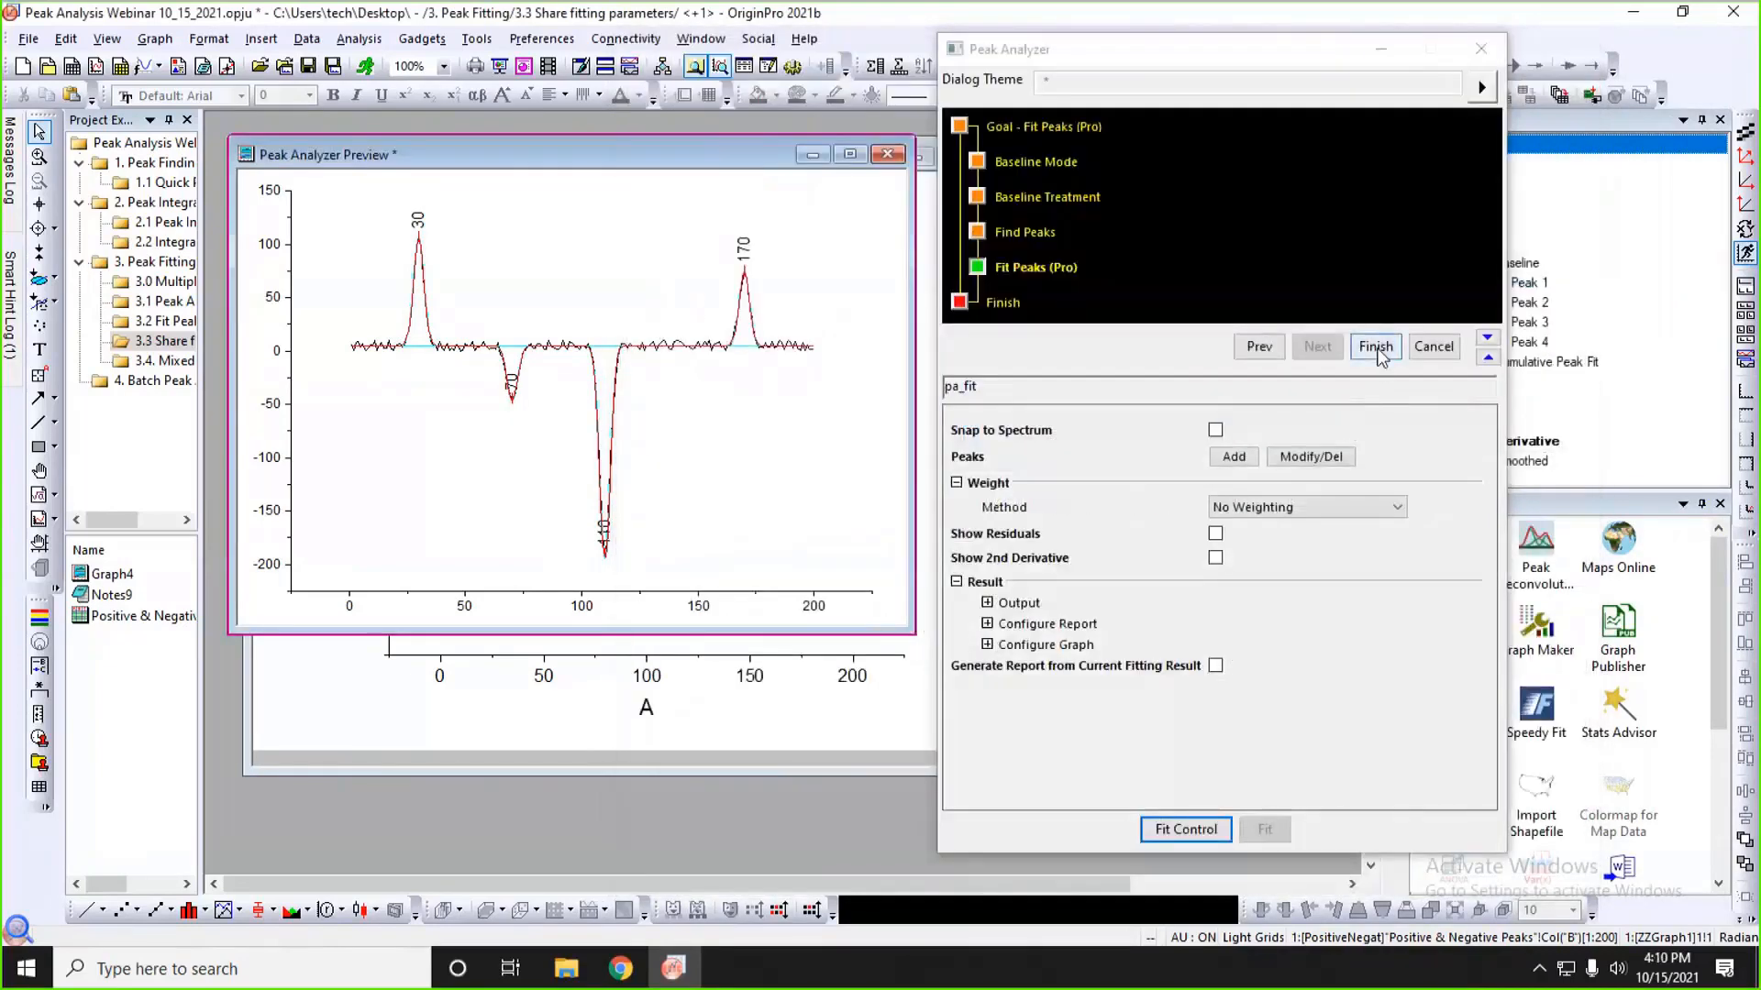
click(1377, 350)
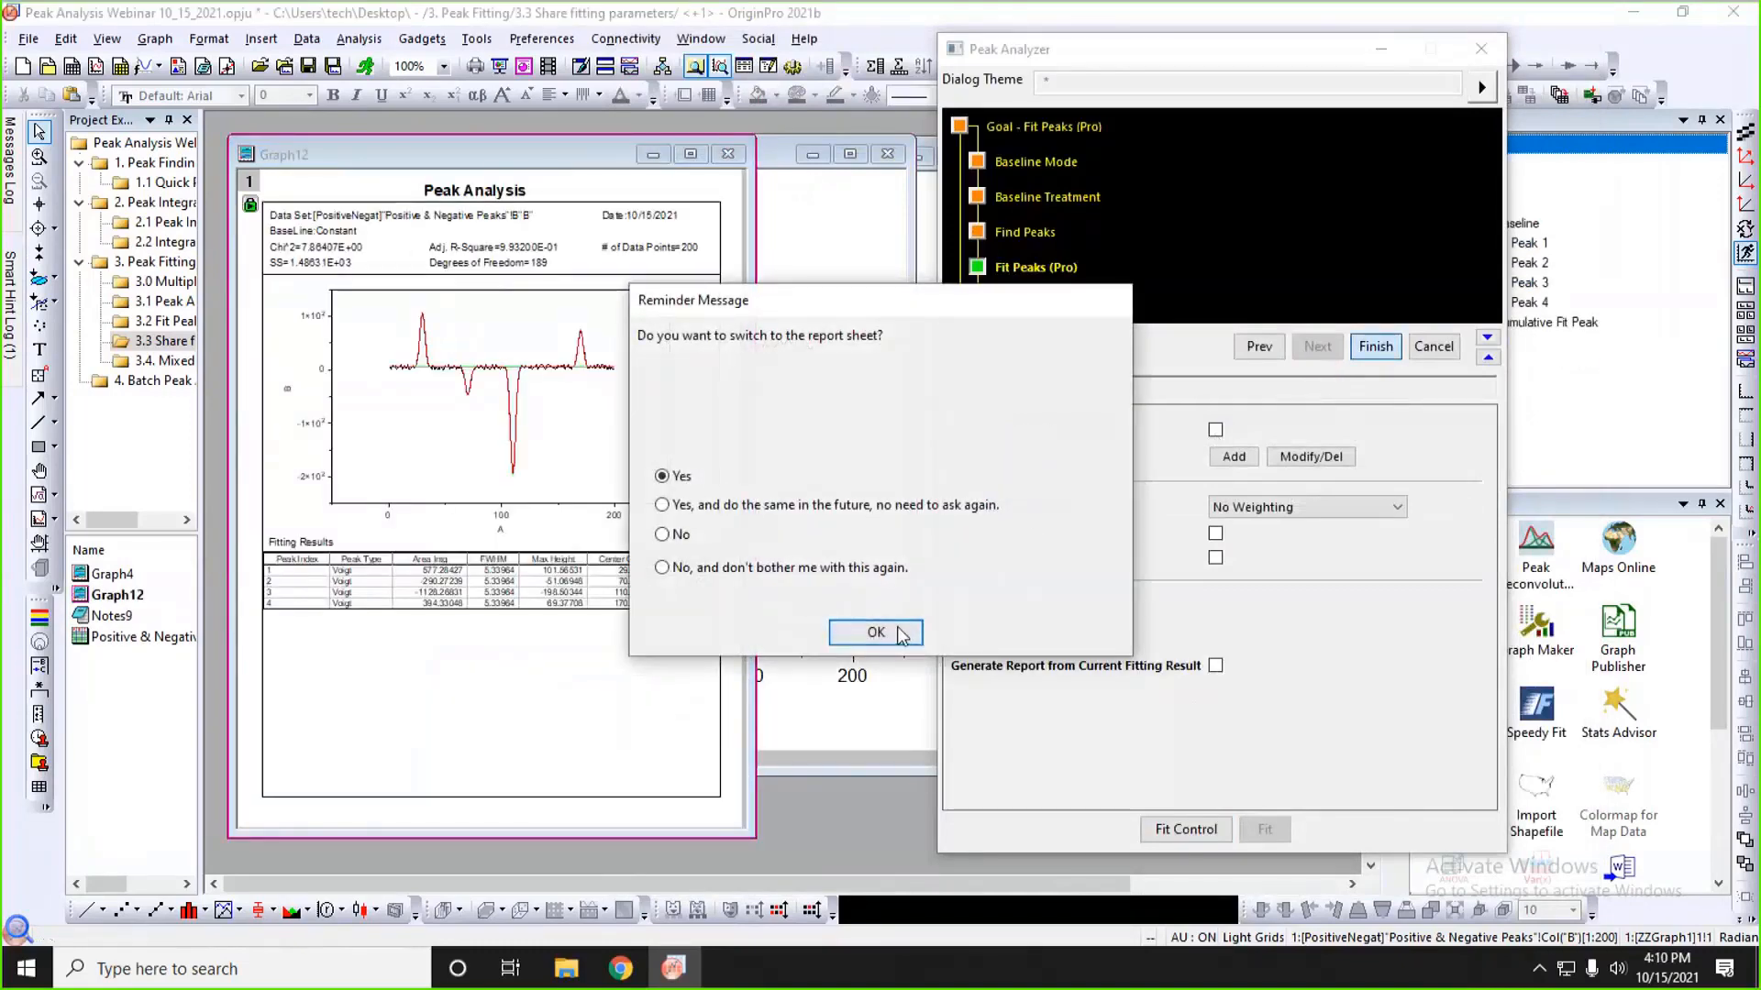
click(875, 633)
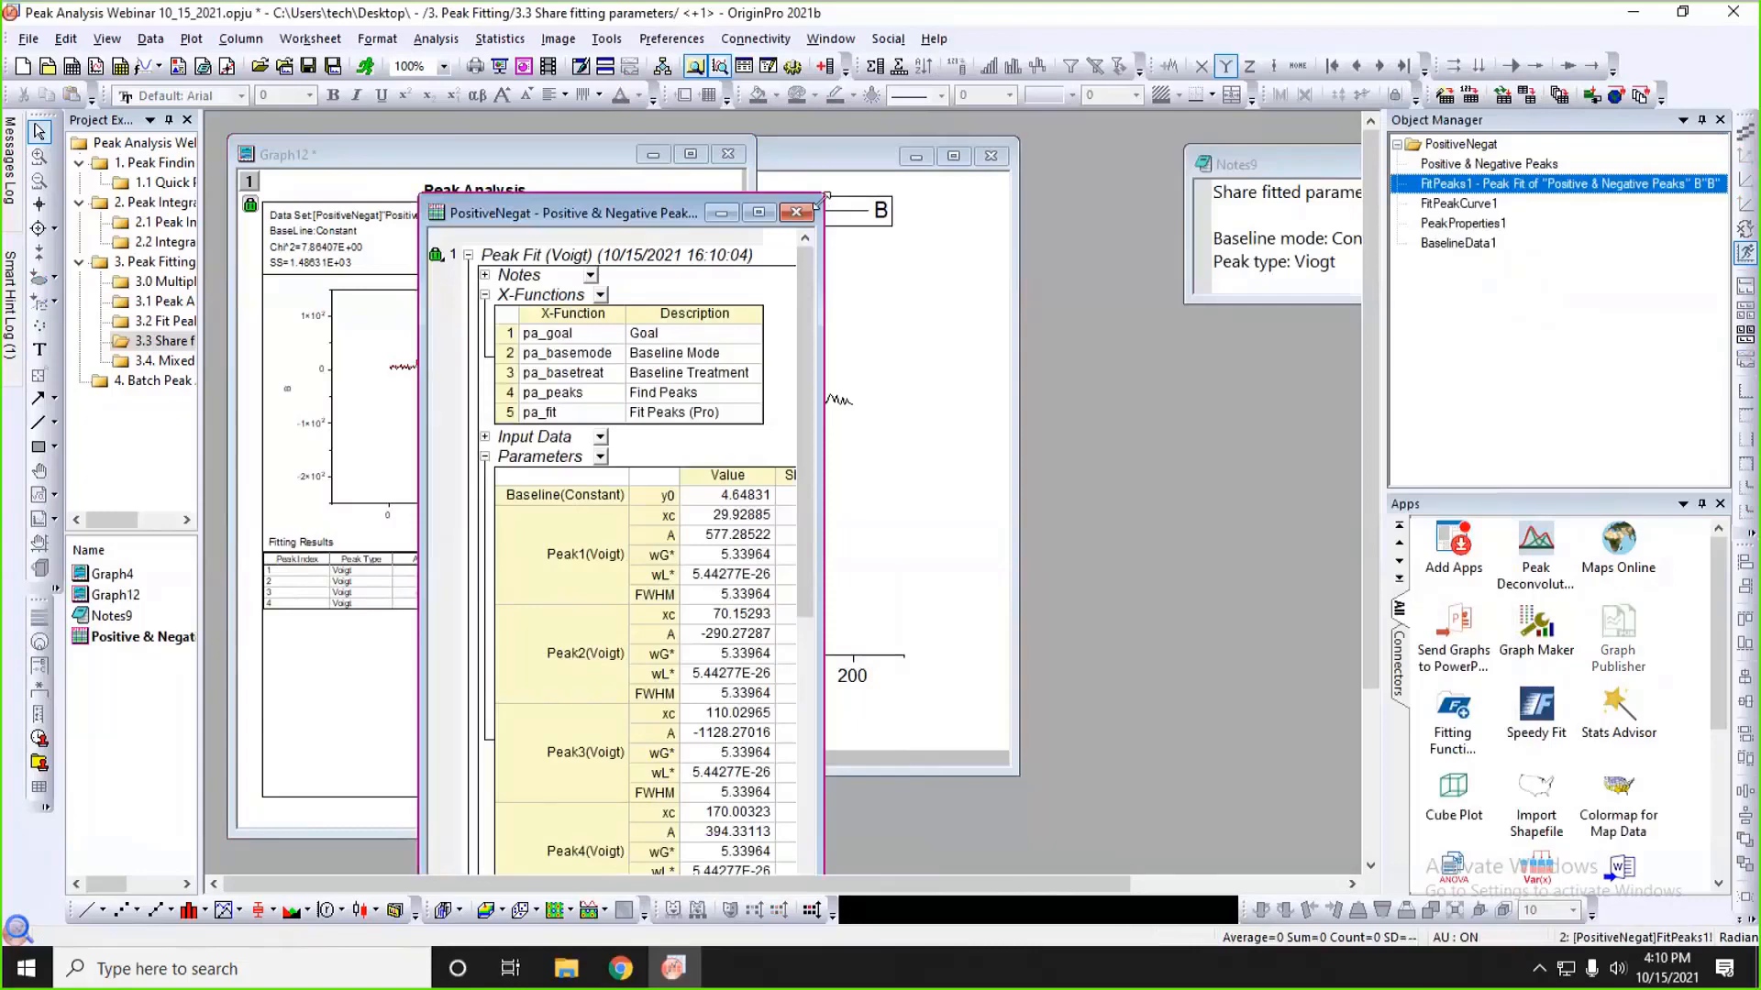
- Enlarge and reposition the peak fit report window and examine the shared wG and wL values in its Parameters table
drag(822, 198, 1248, 337)
drag(1075, 356, 1115, 133)
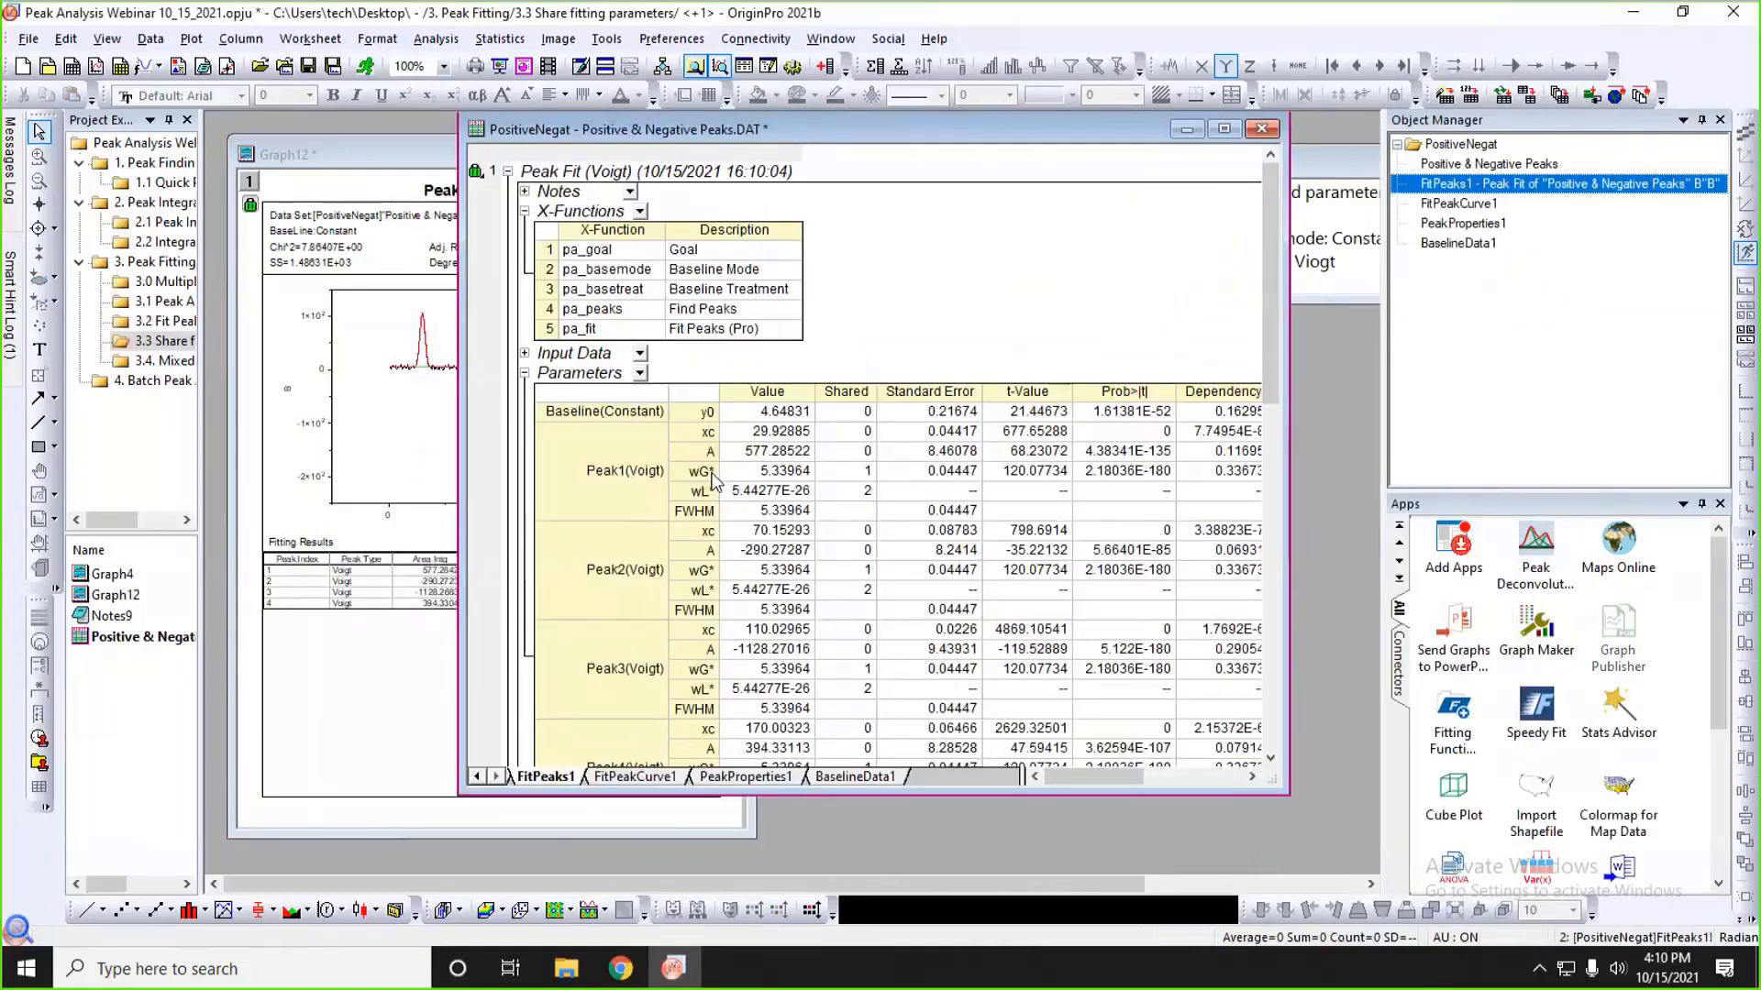
click(763, 494)
click(763, 551)
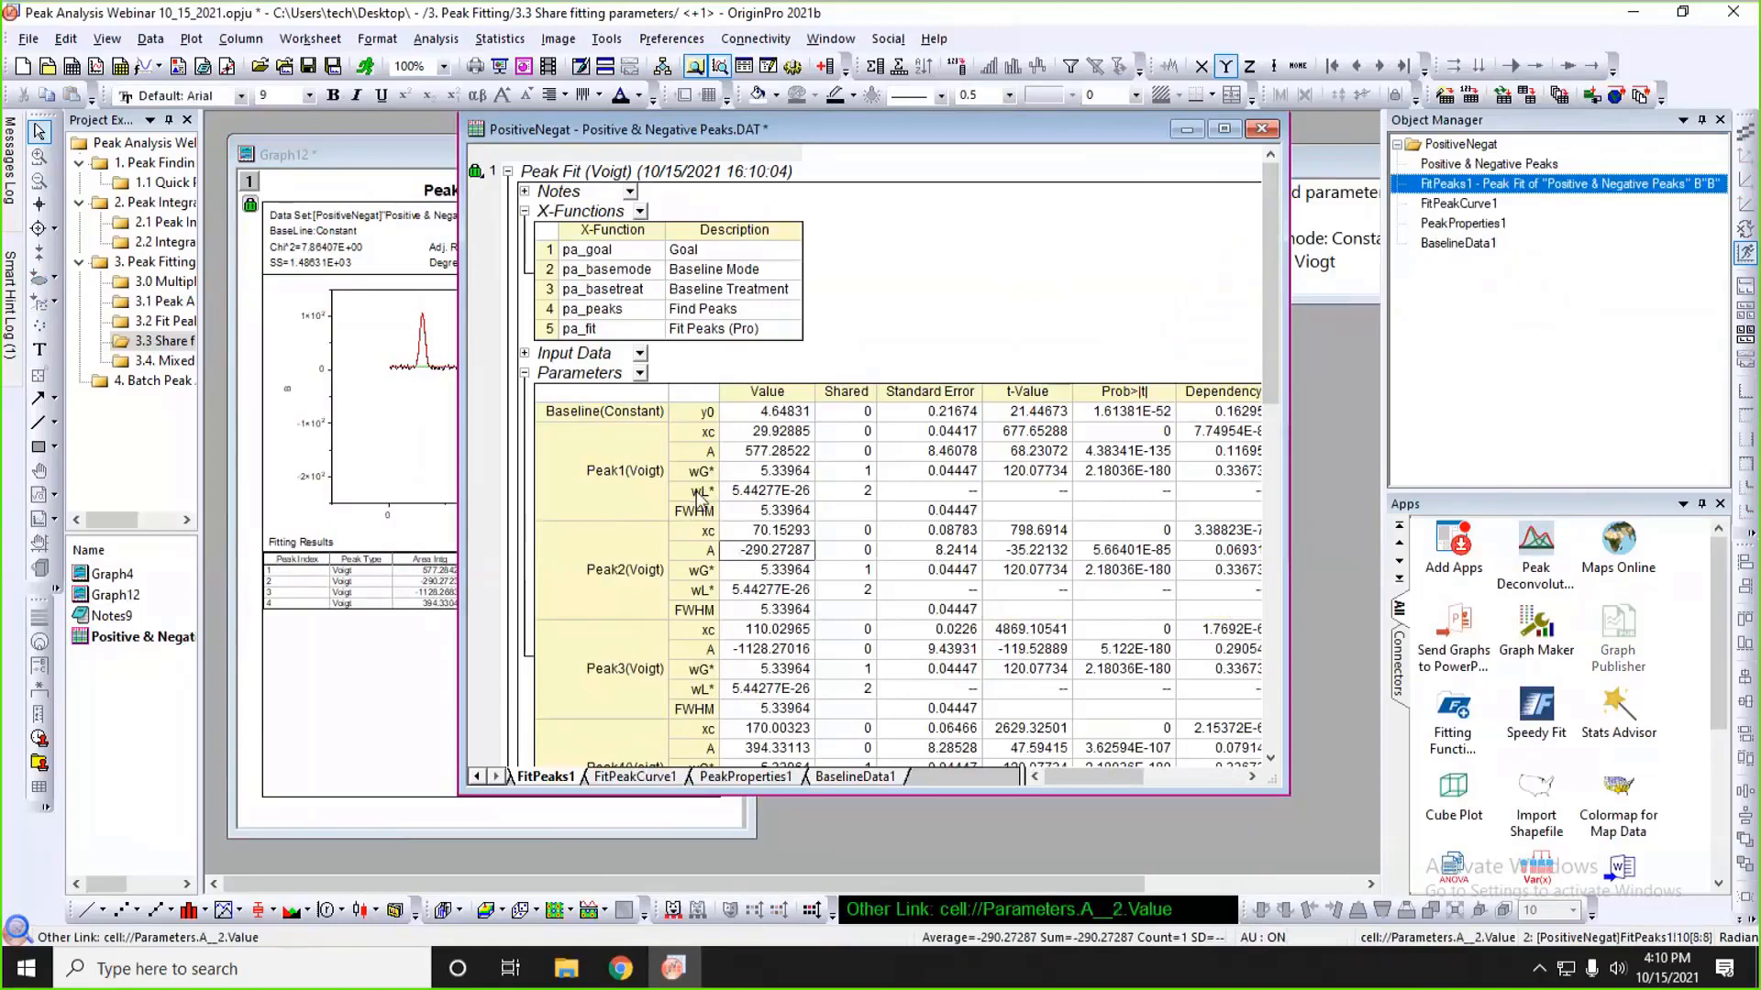
click(505, 603)
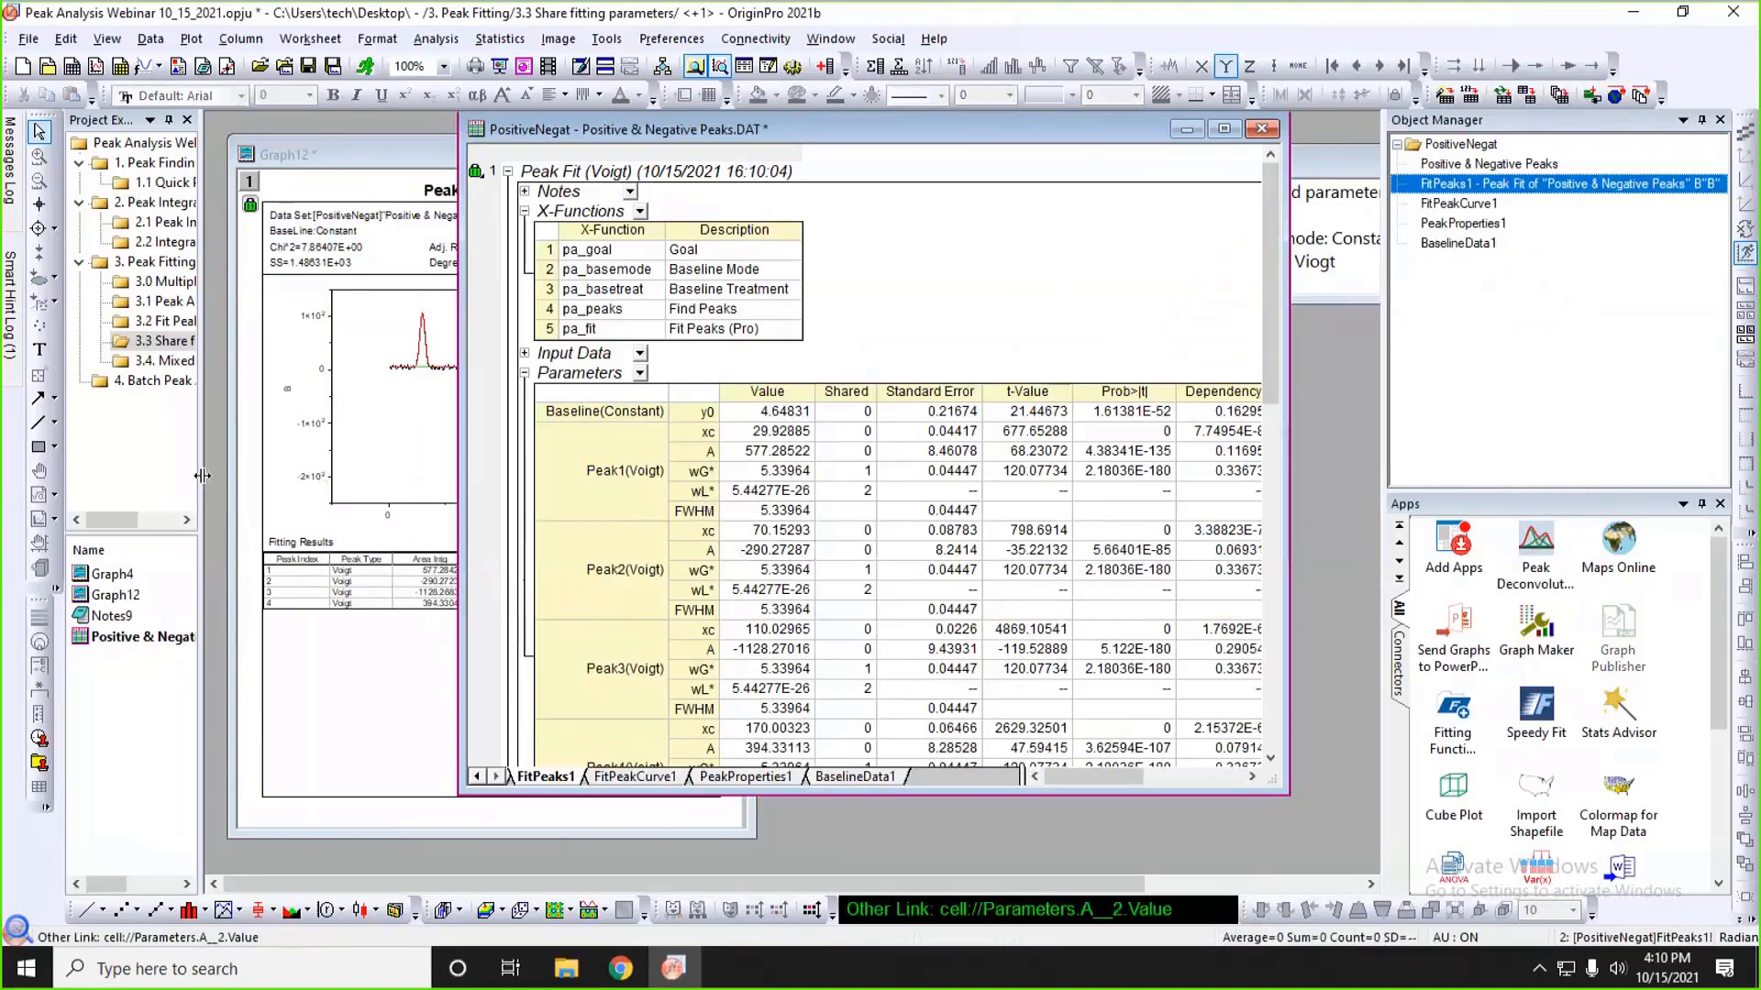
- Open the 3.4. Mixed Line Shapes project folder and reposition Graph5 to inspect its two overlapping peaks
drag(202, 476, 313, 490)
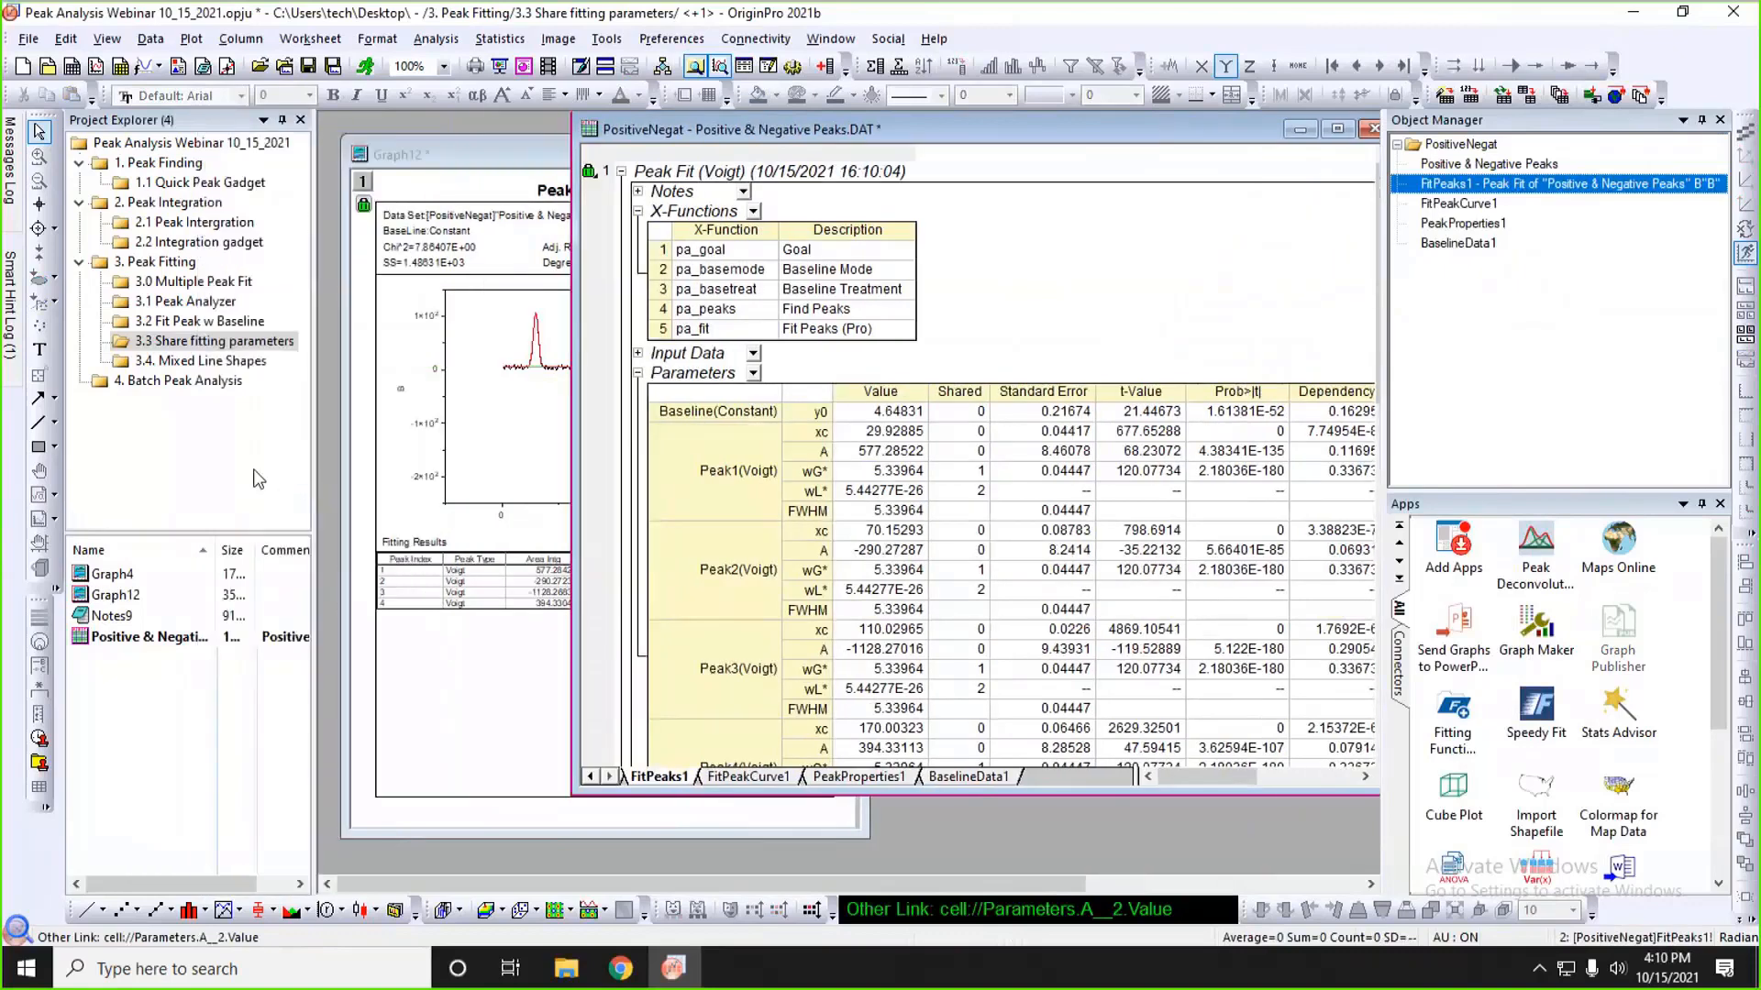
click(212, 362)
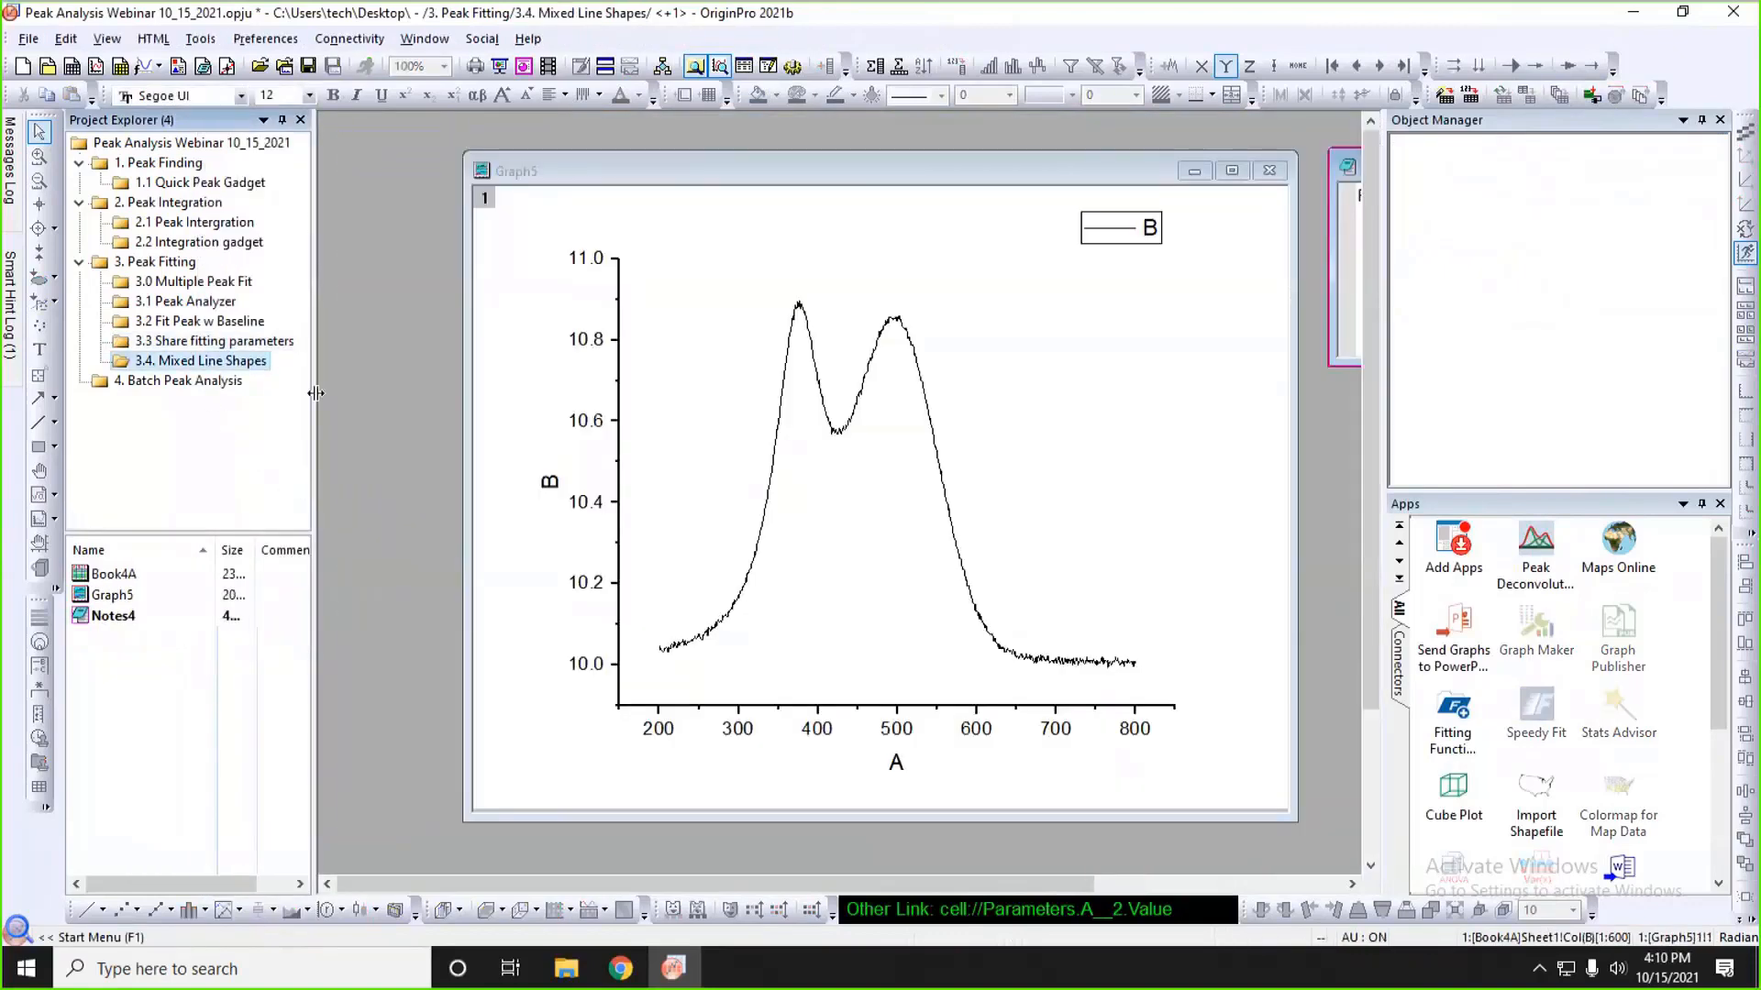
drag(316, 393, 220, 393)
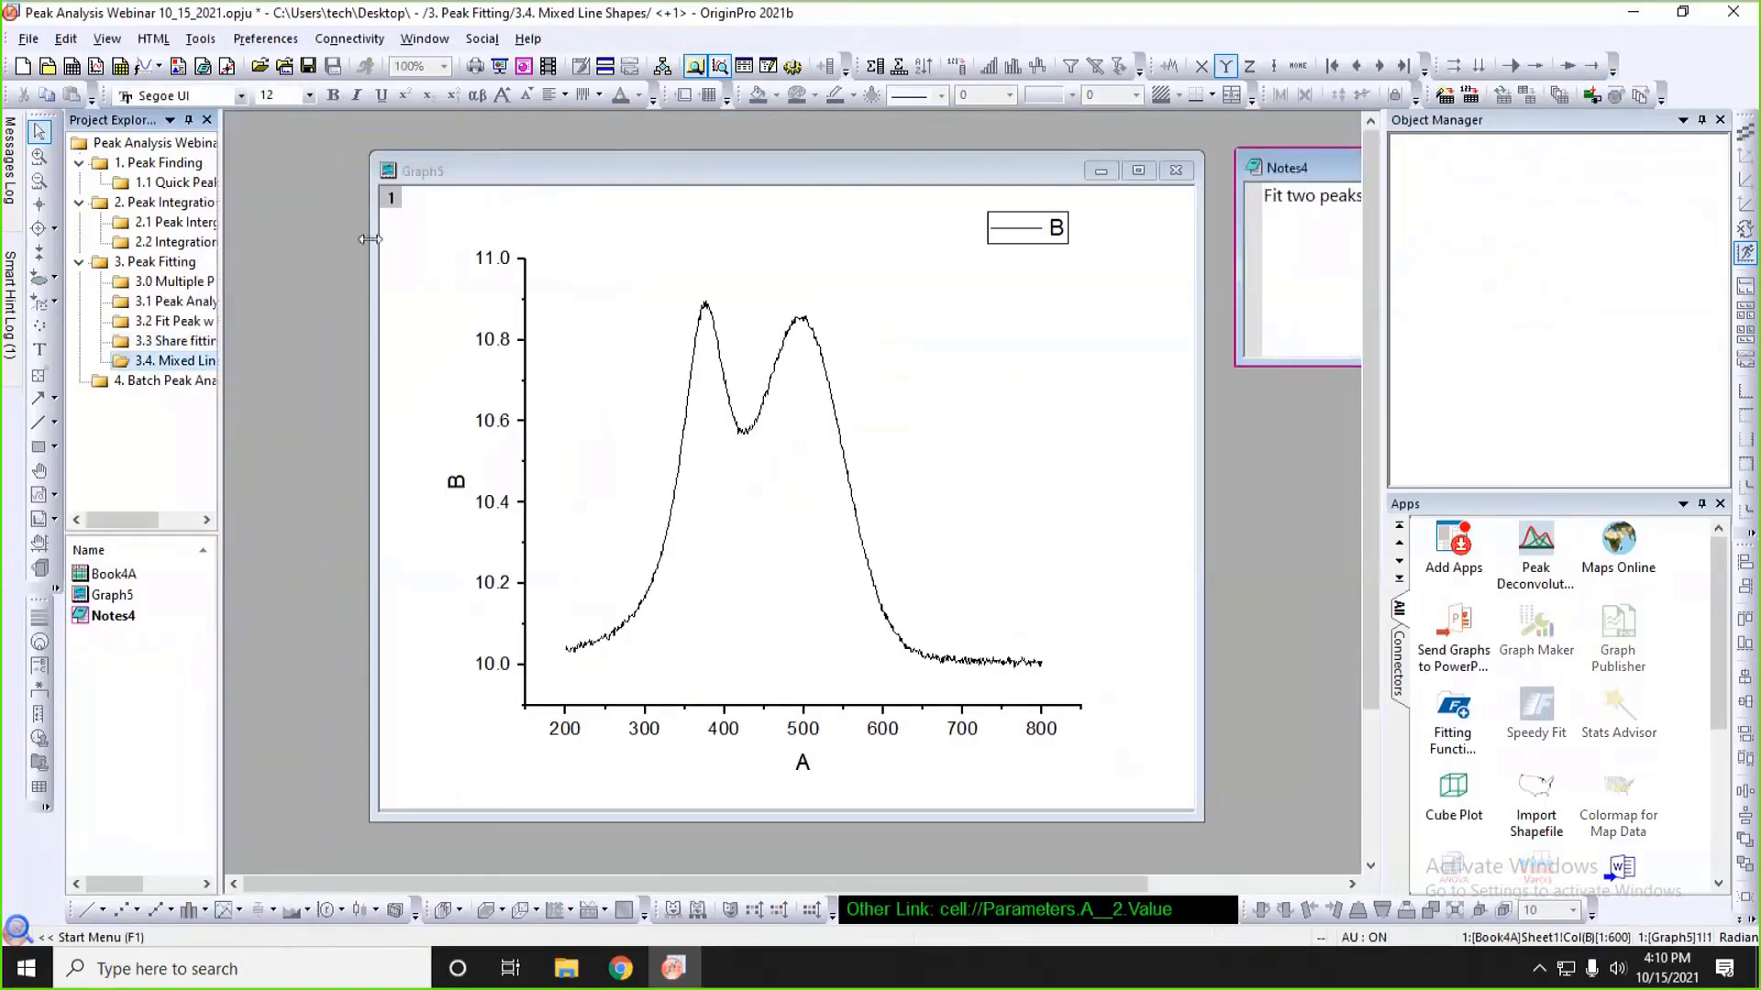
click(521, 173)
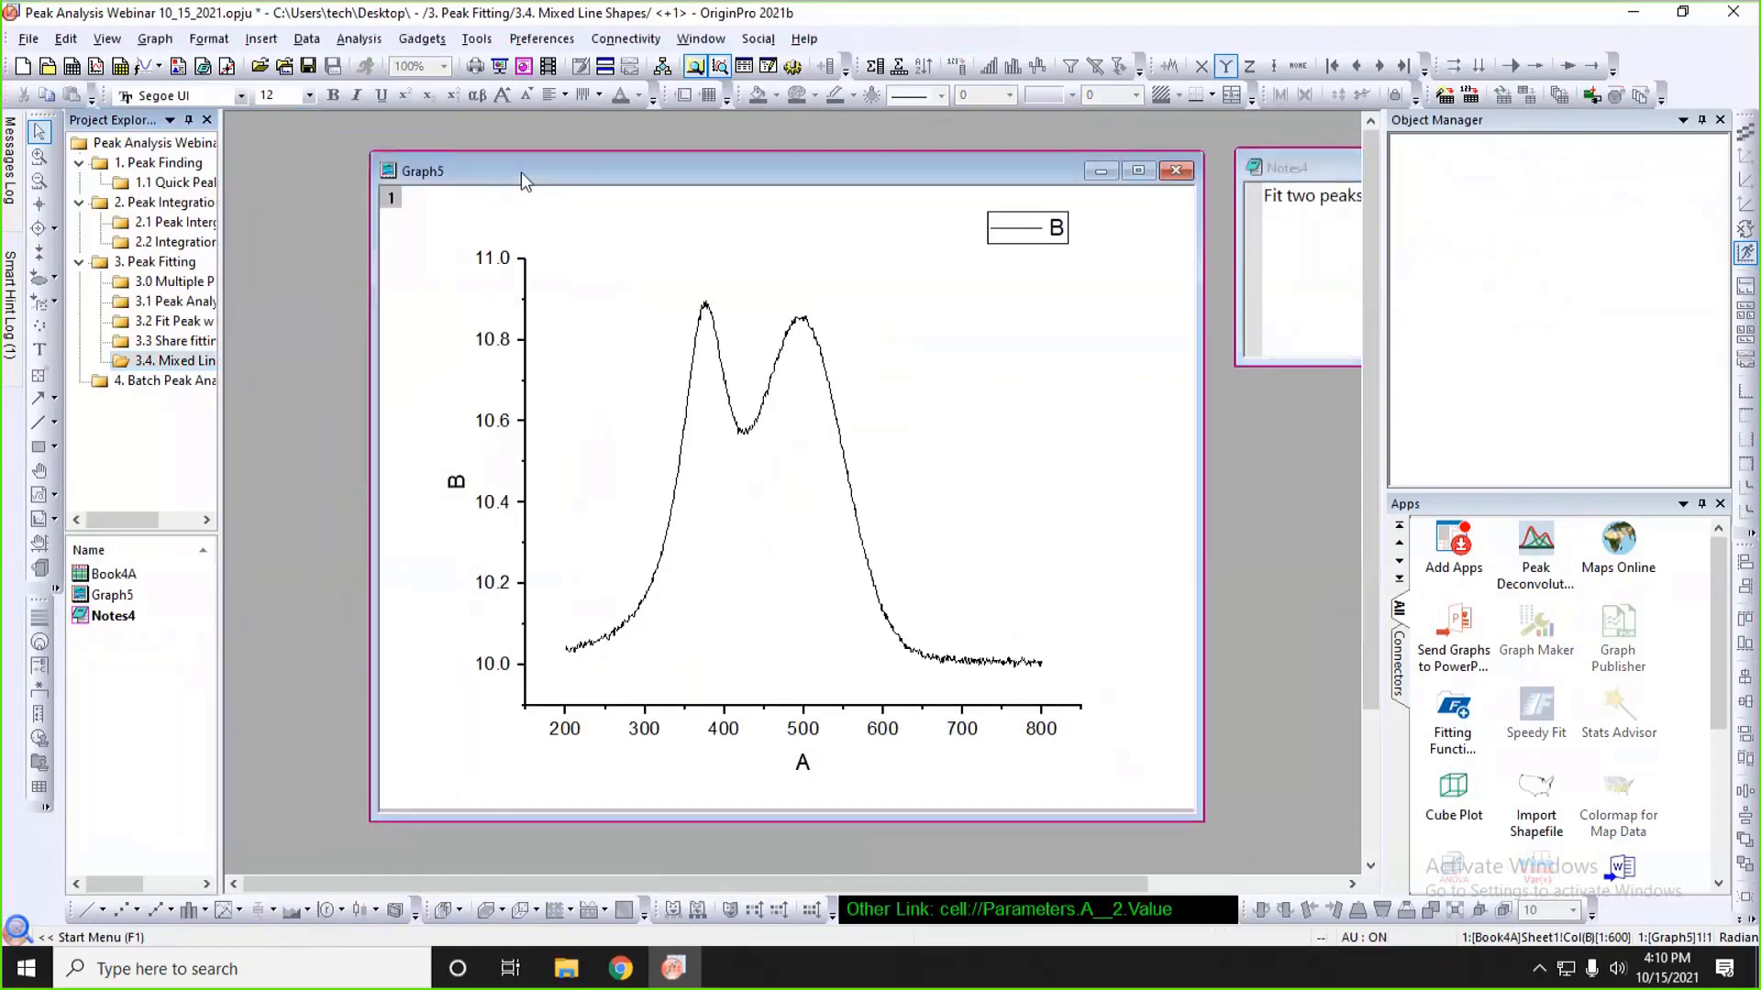
drag(521, 173, 419, 167)
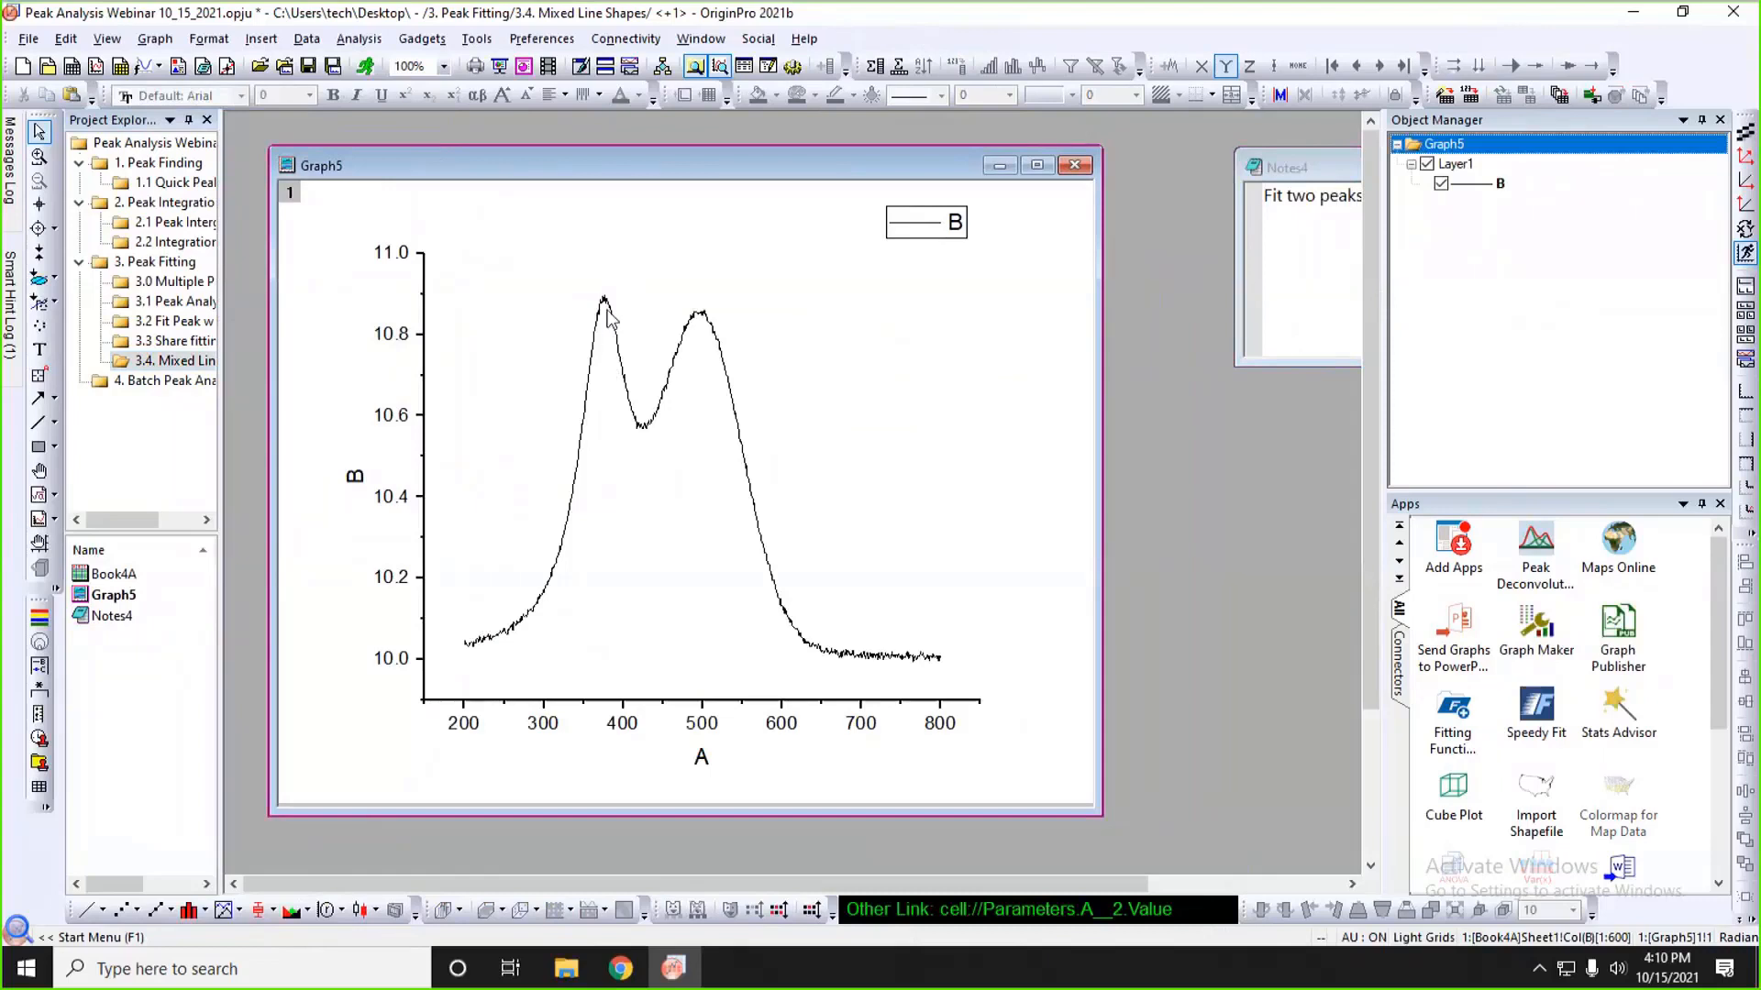
mouse_move(638, 427)
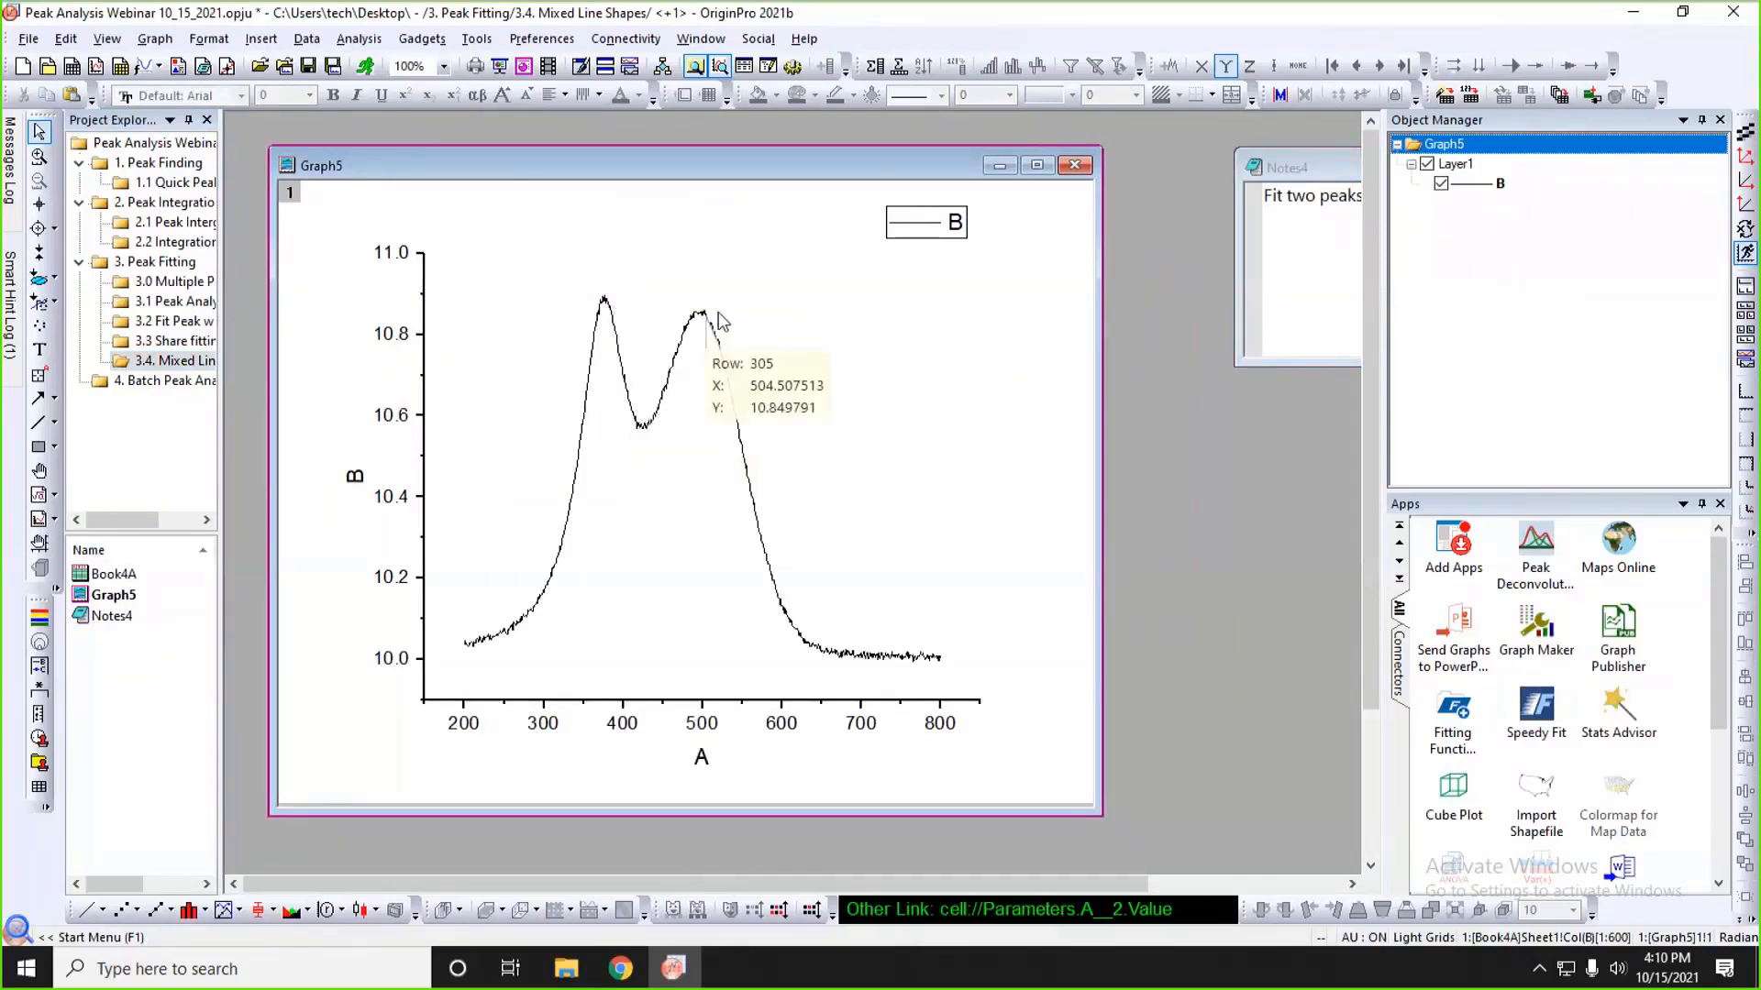
drag(826, 172, 822, 155)
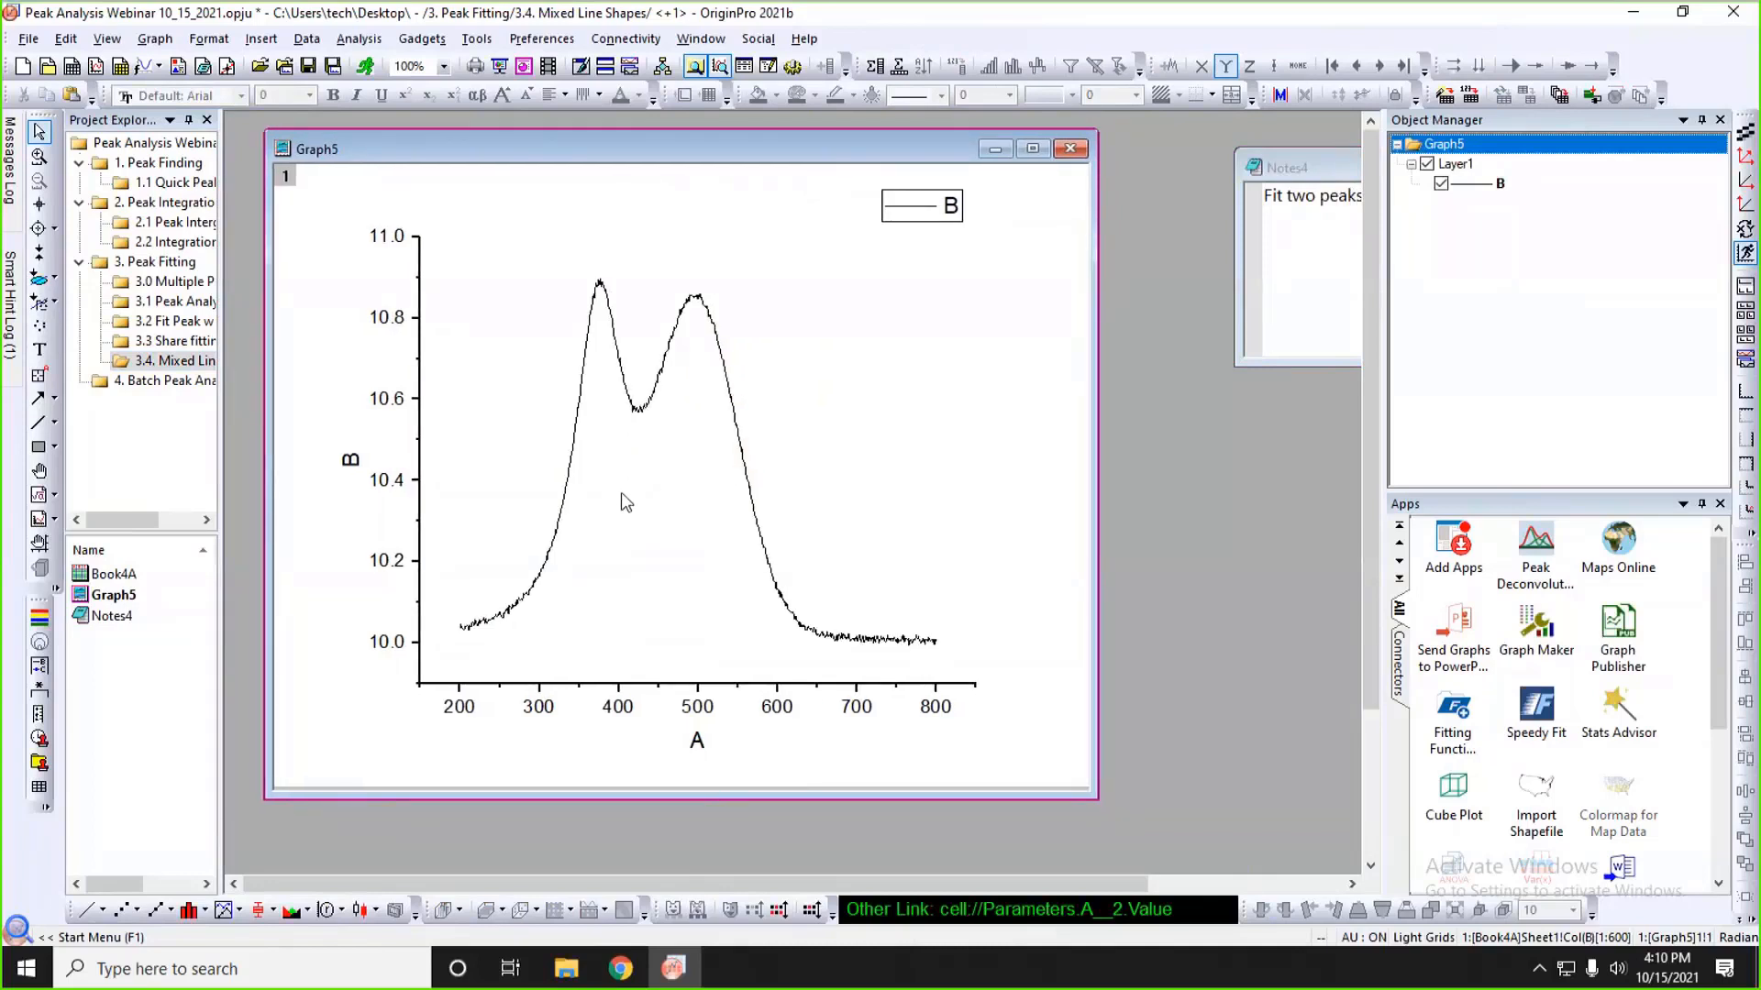
- Start the Peak Analyzer on Graph5 with the Fit Peaks (Pro) goal and a constant baseline at the minimum, continuing to peak finding
click(359, 39)
mouse_move(543, 181)
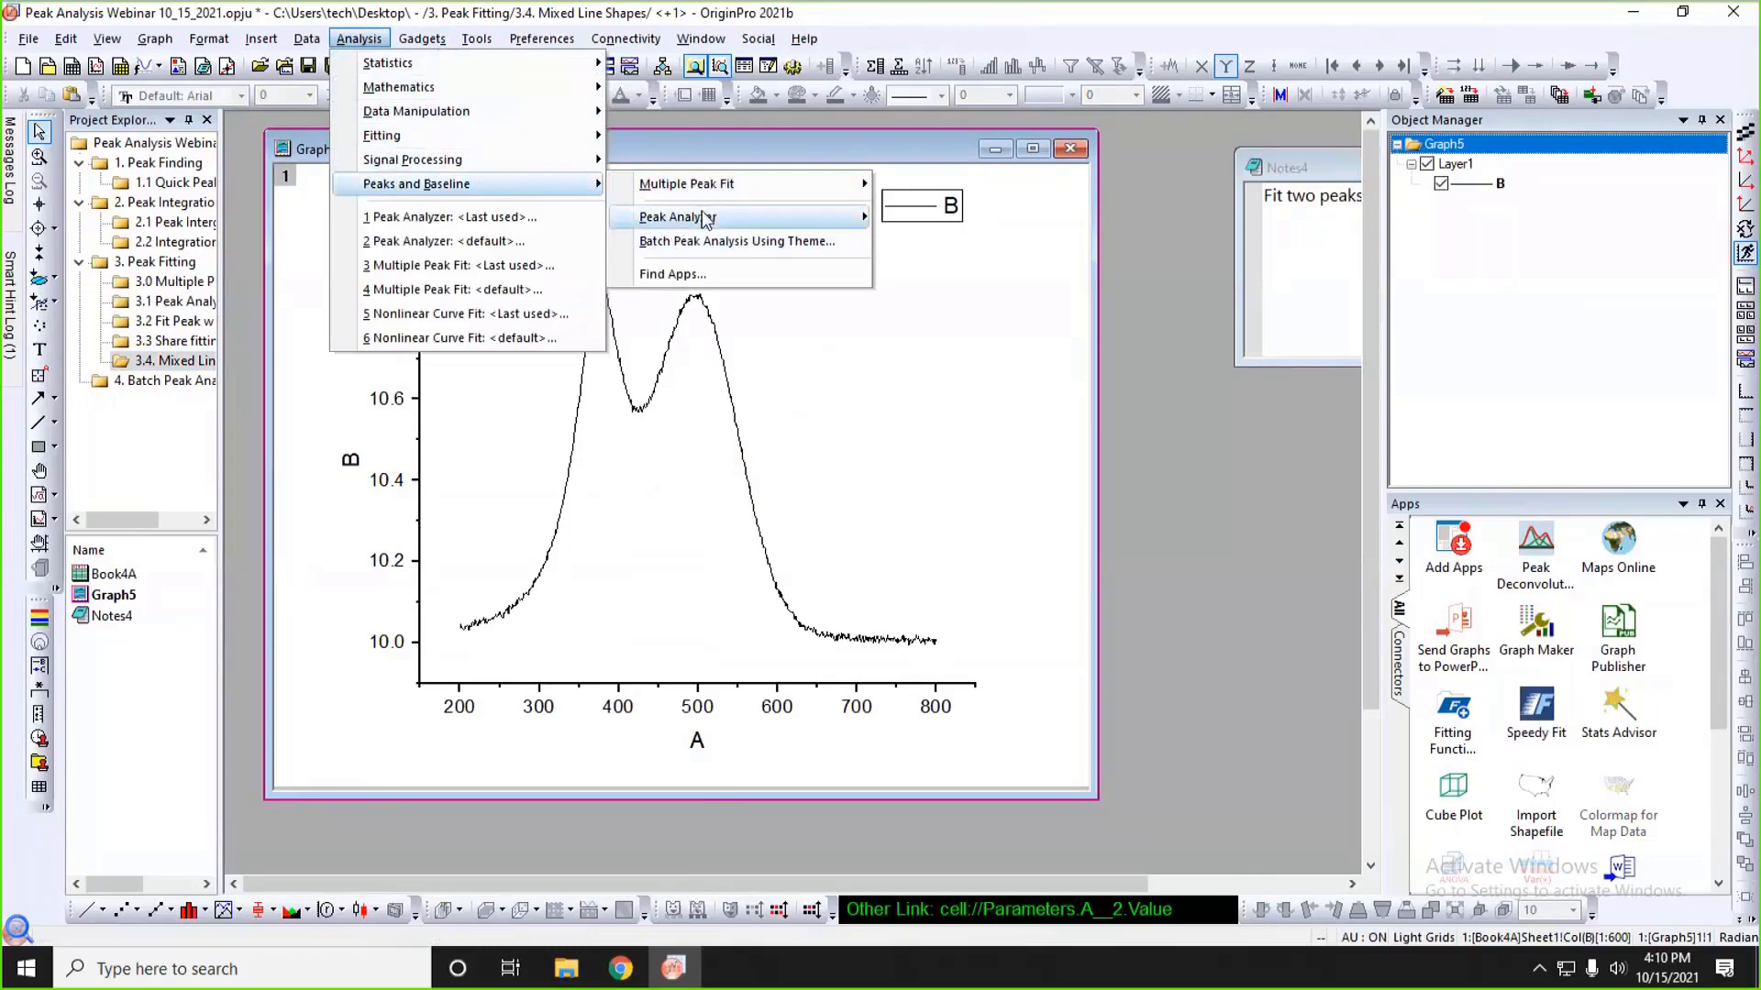
mouse_move(715, 220)
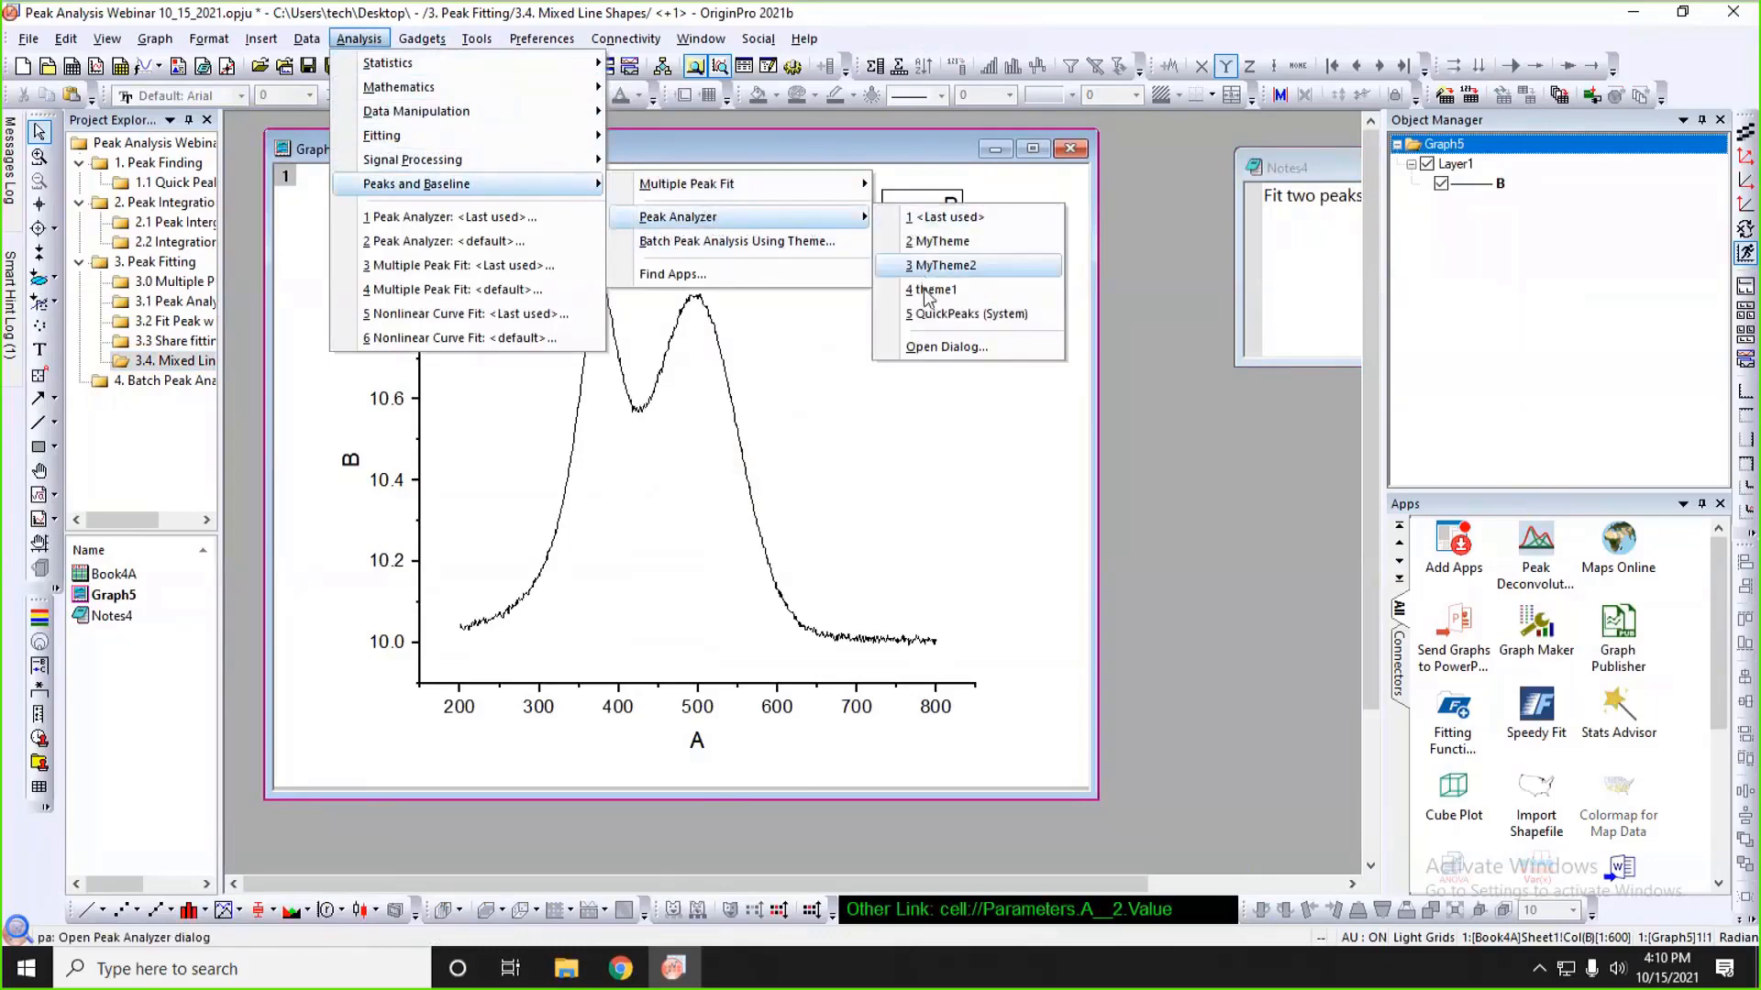
click(936, 346)
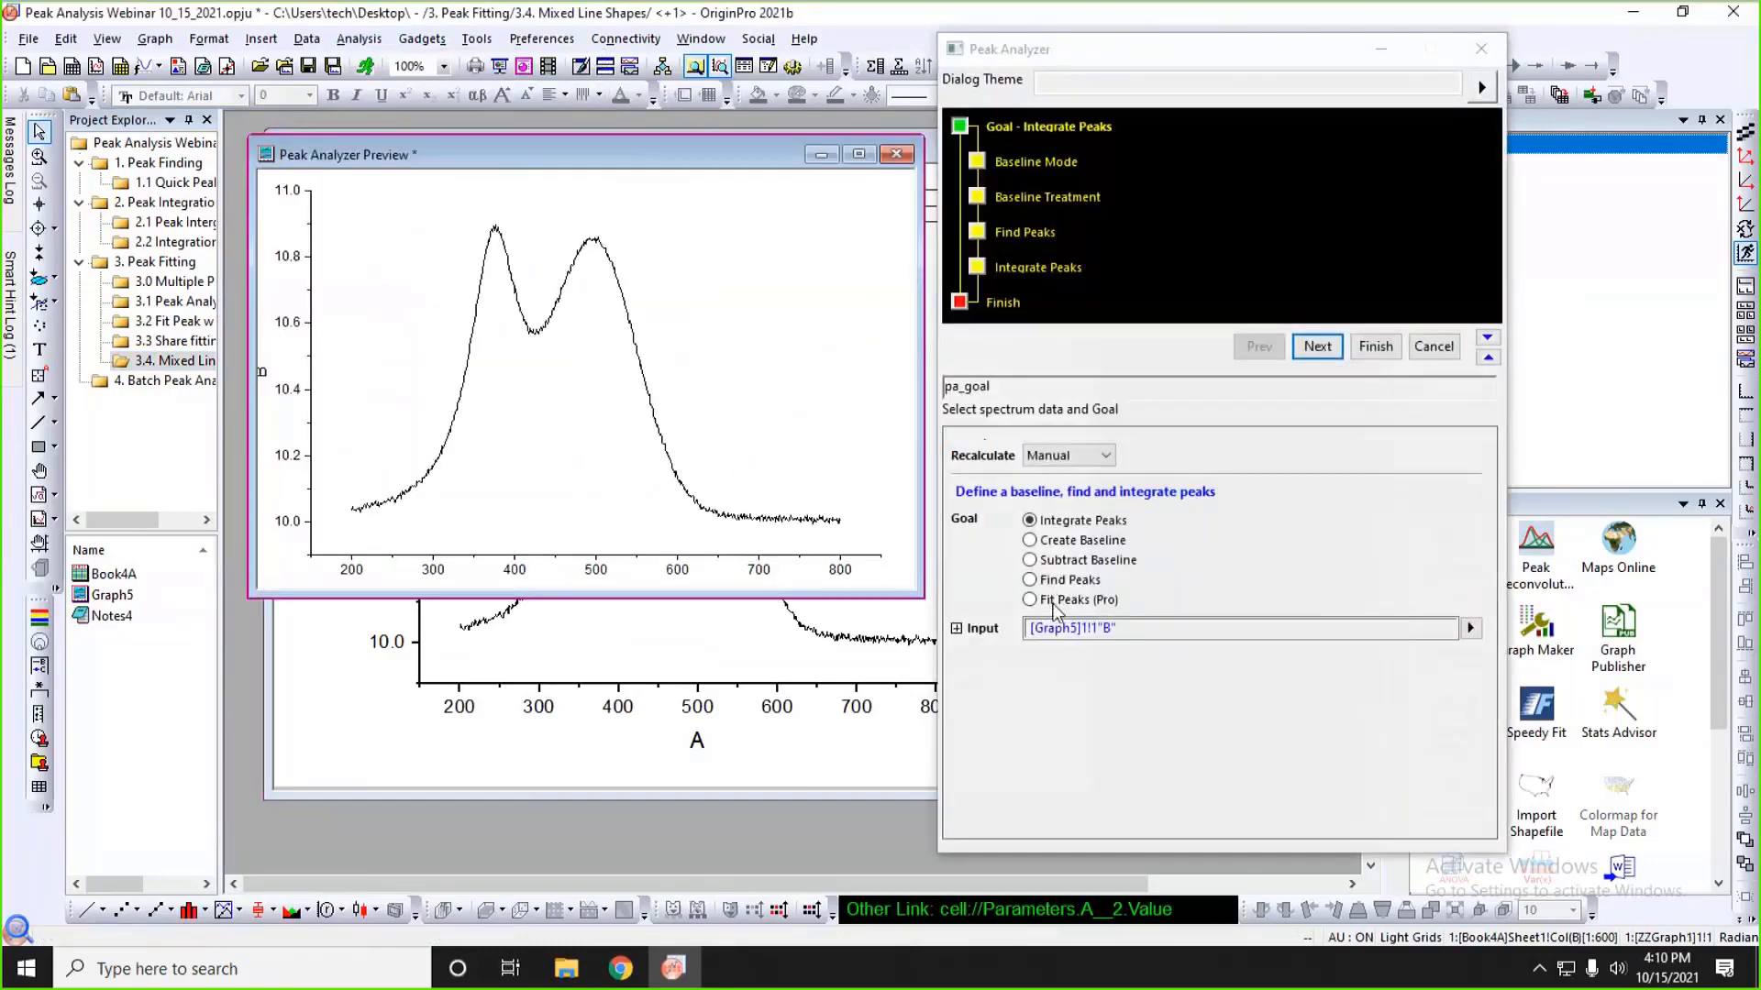
click(1055, 603)
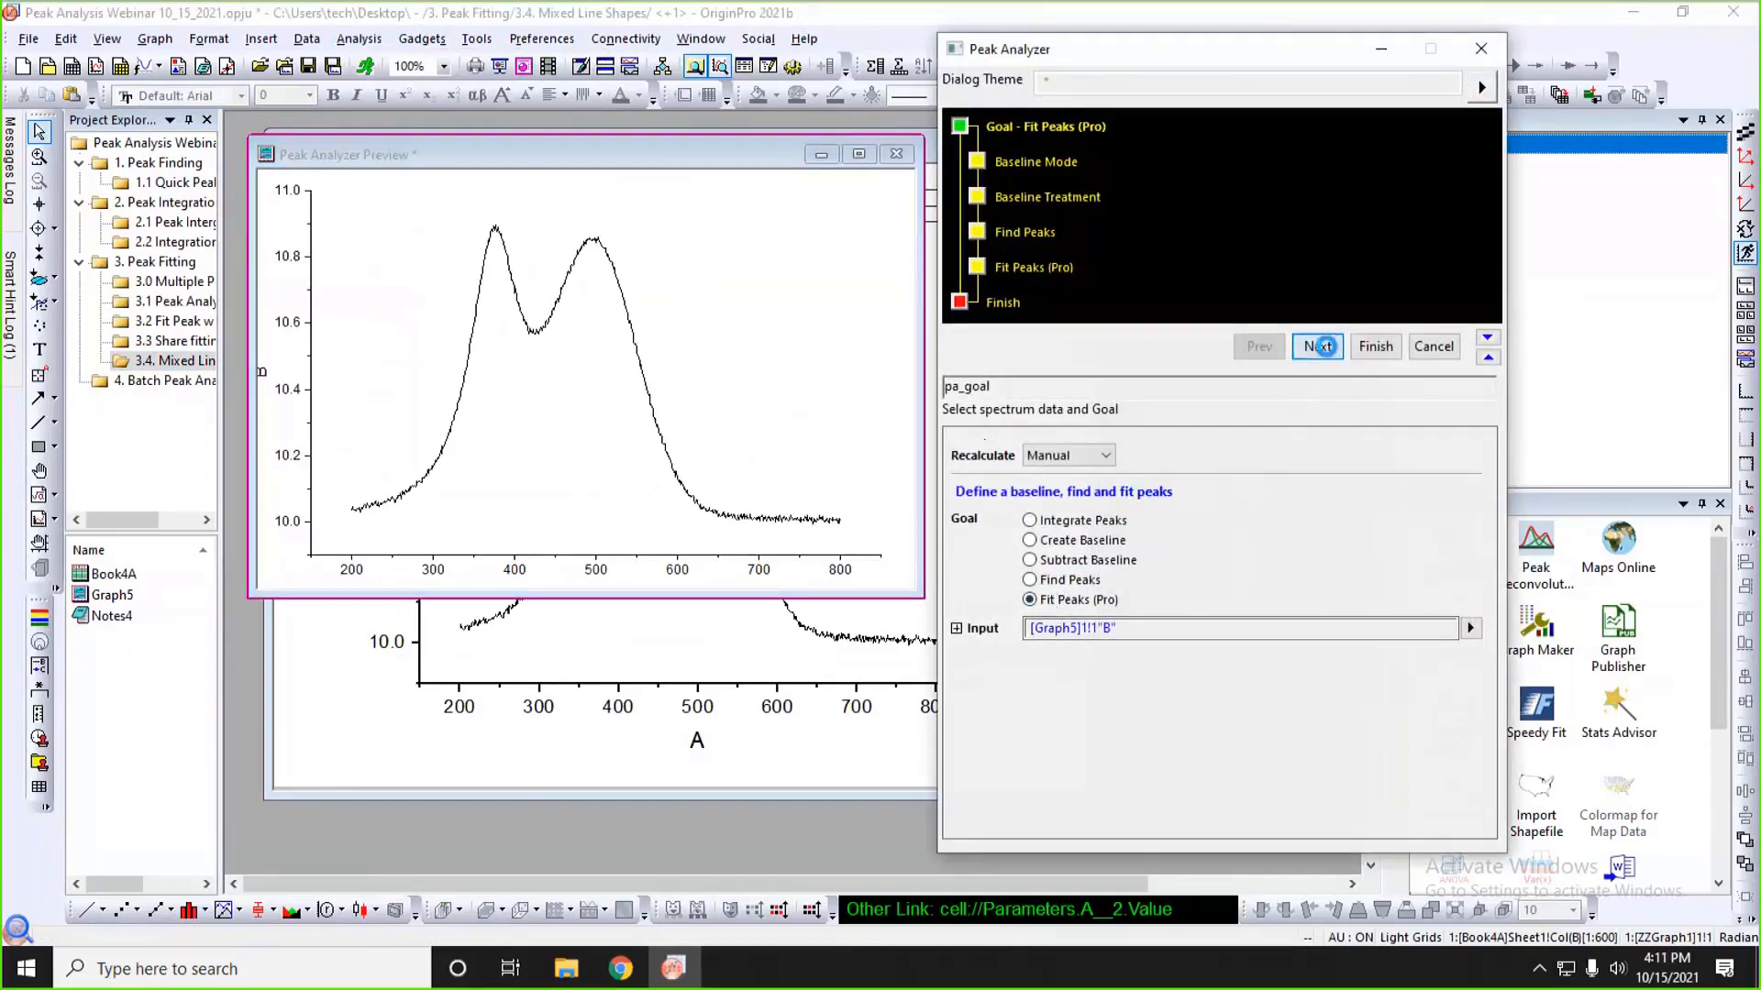
click(1318, 346)
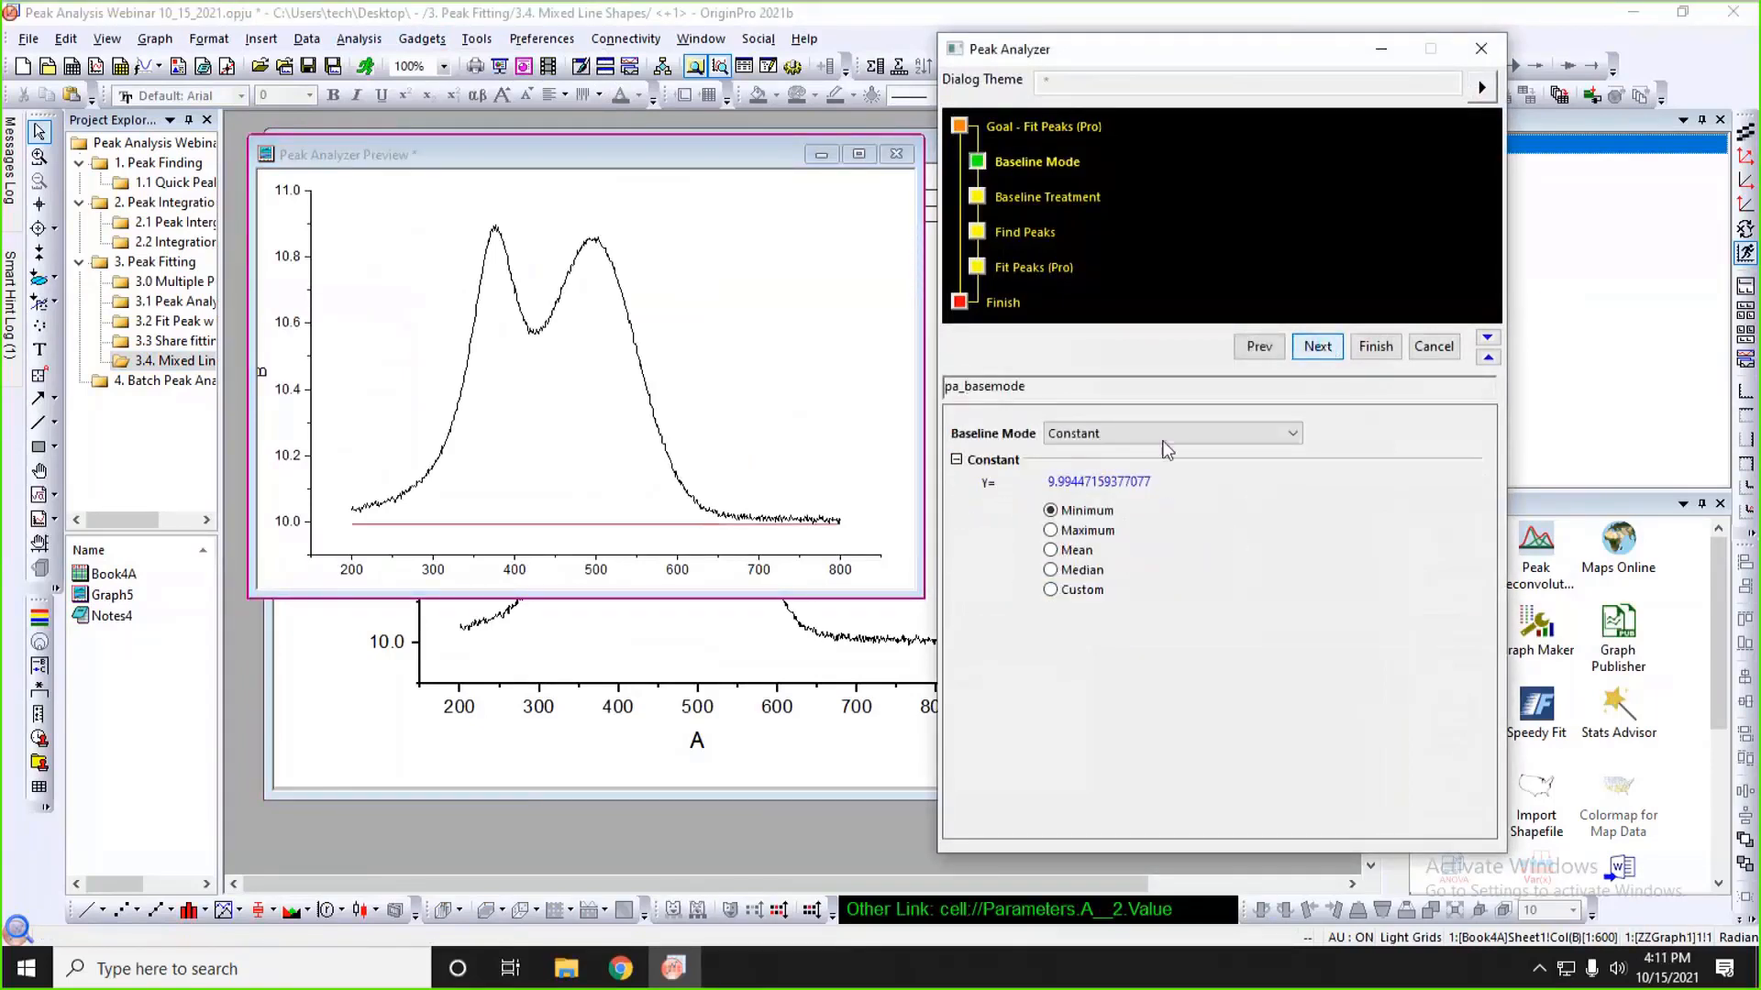
click(1318, 348)
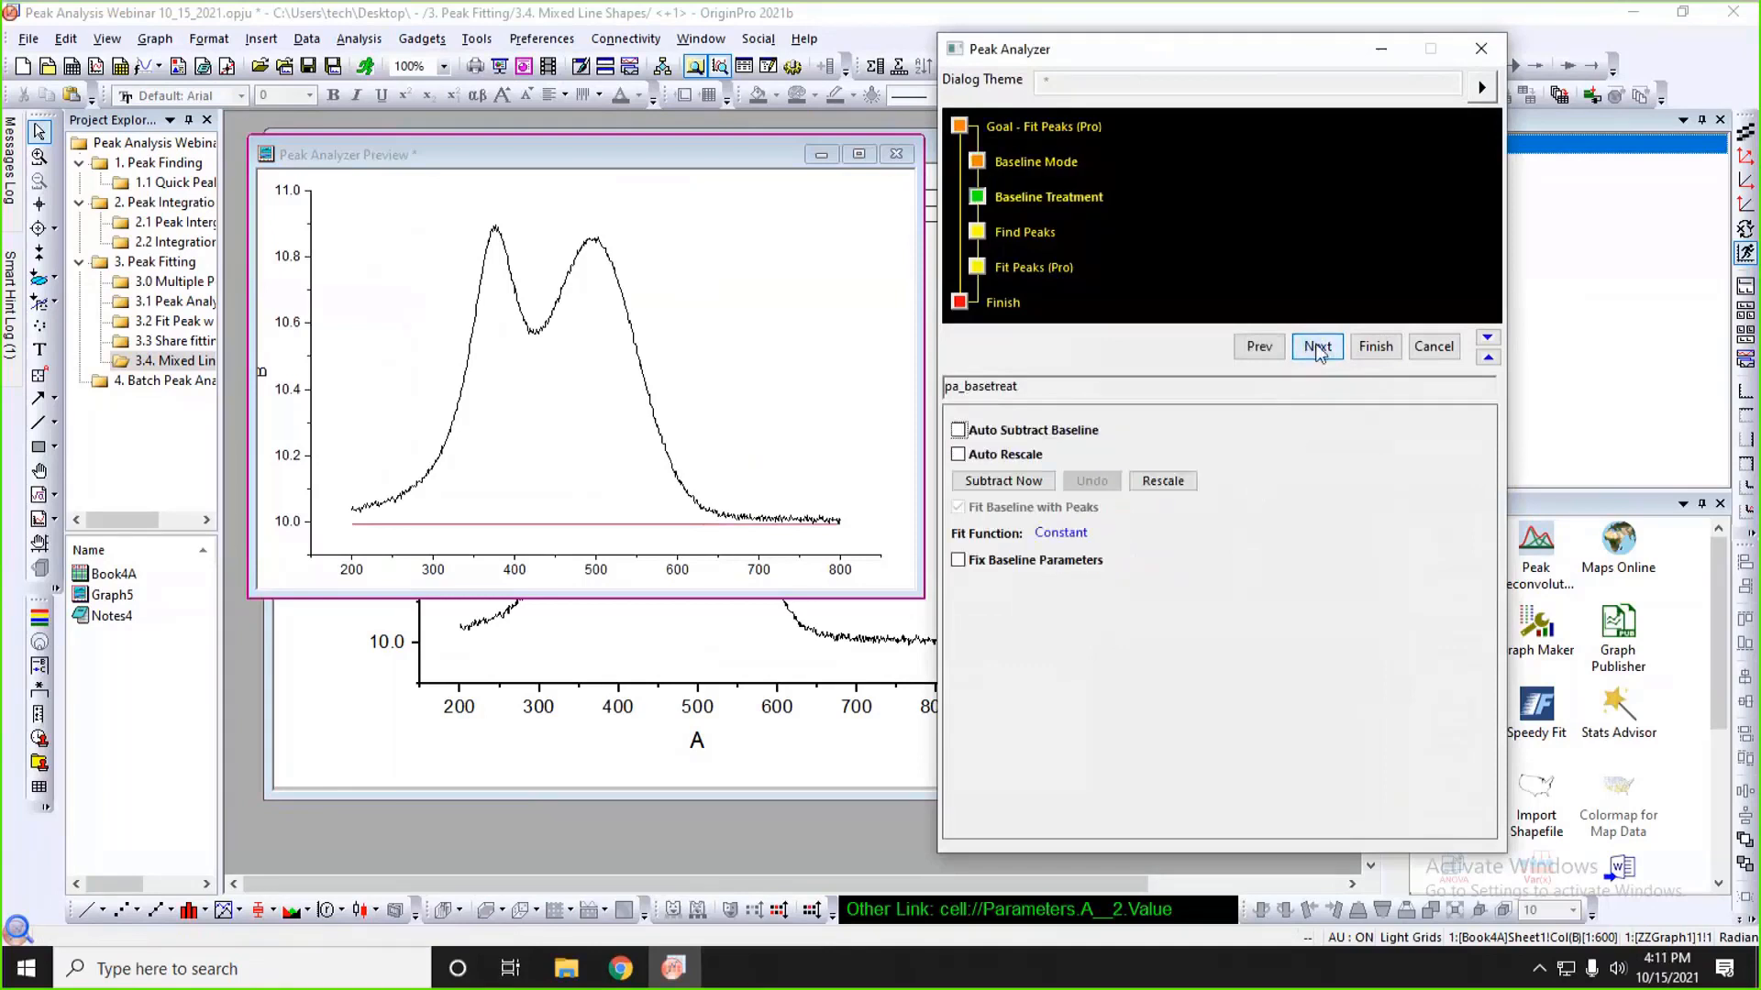
click(1318, 349)
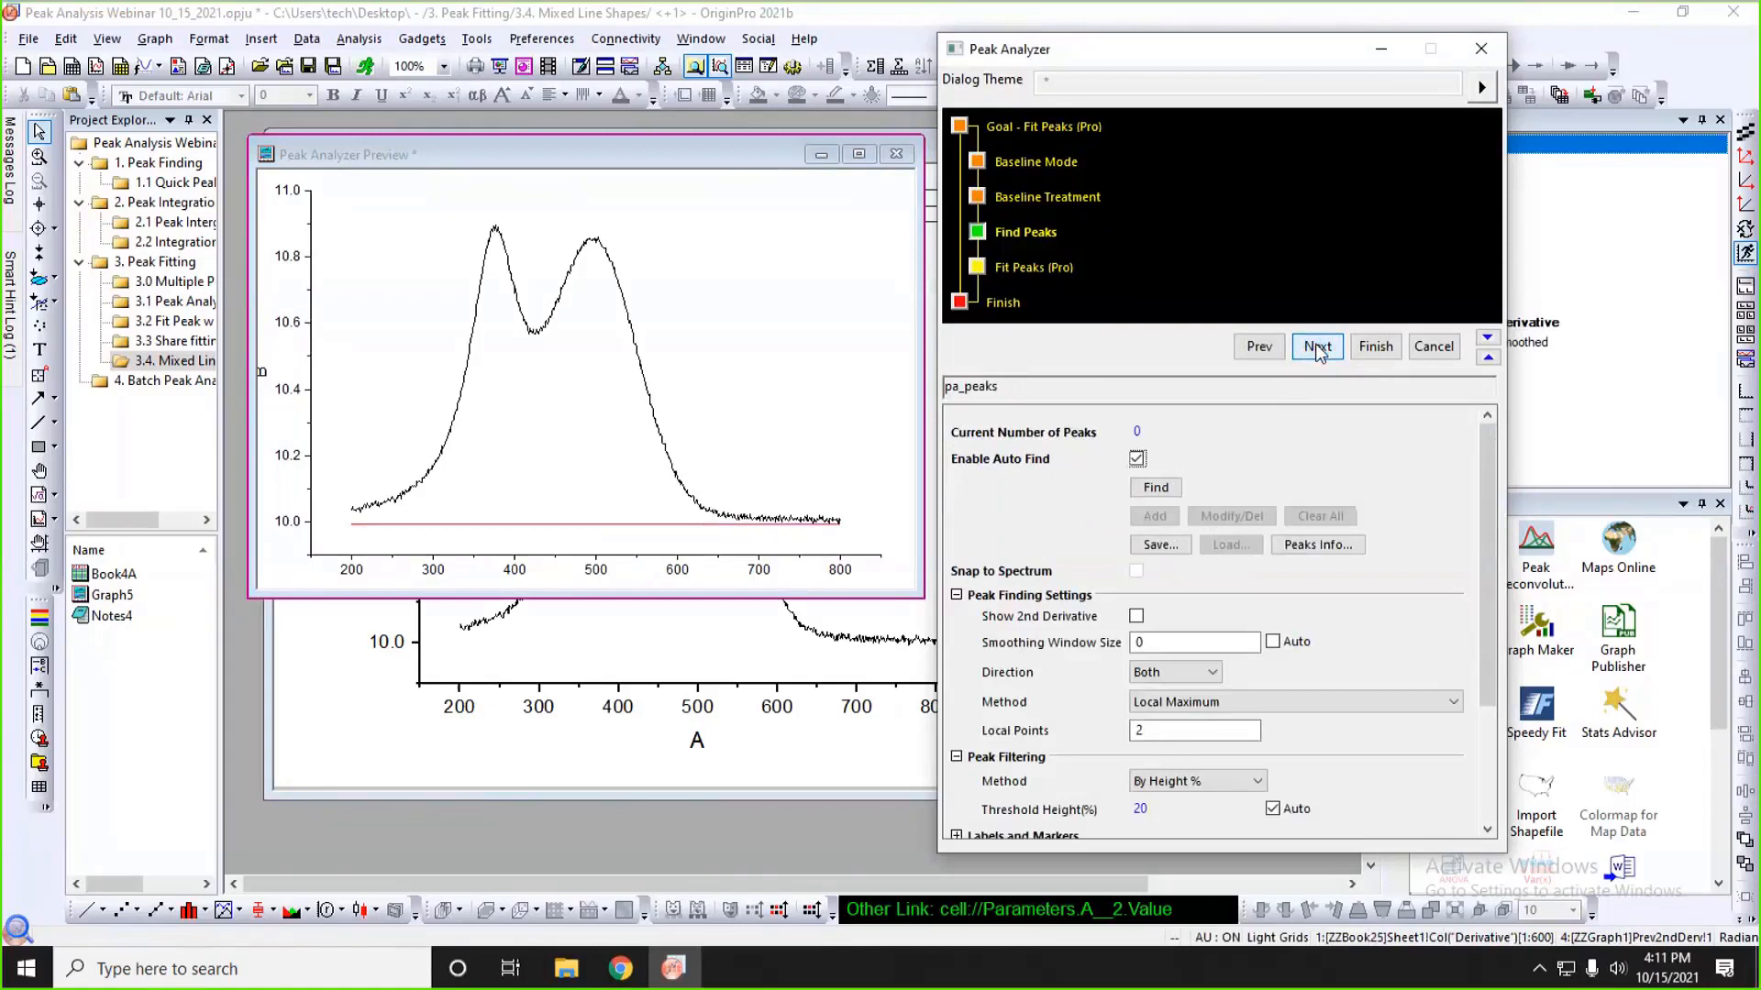
- Find peaks automatically, set the smoothing window size to 20 and repeat the search, then continue to the peak fitting stage
click(1172, 487)
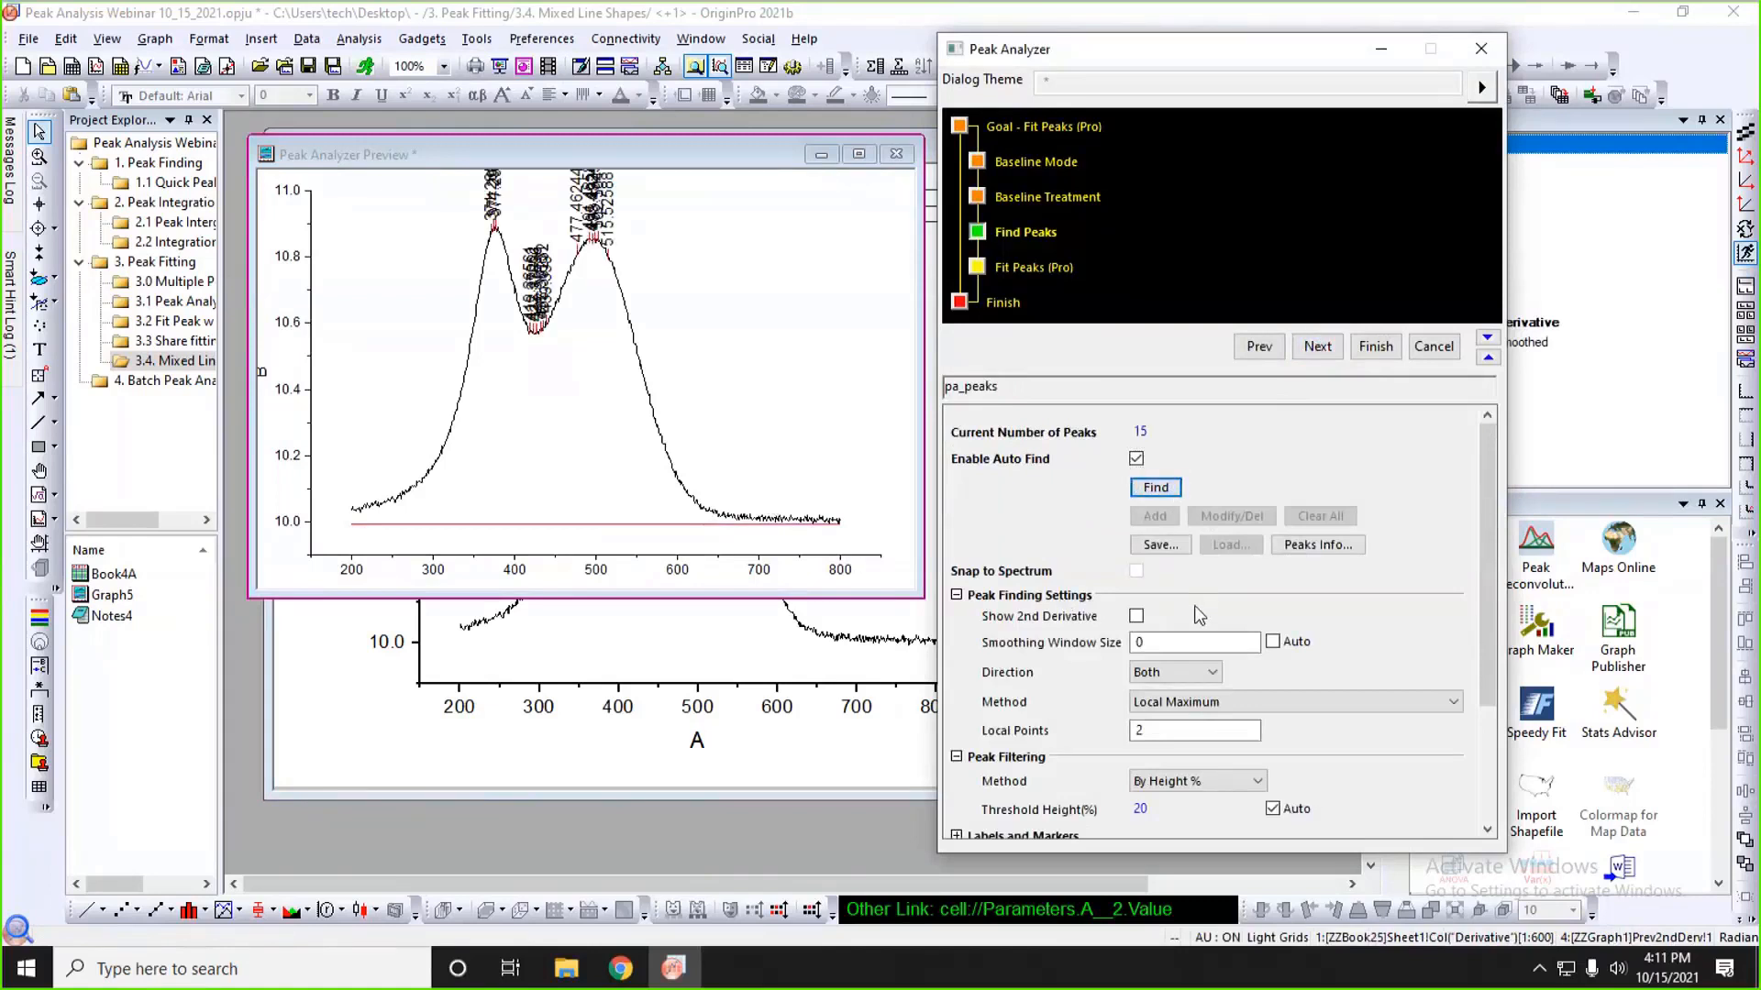
scroll(1204, 611, down, 1)
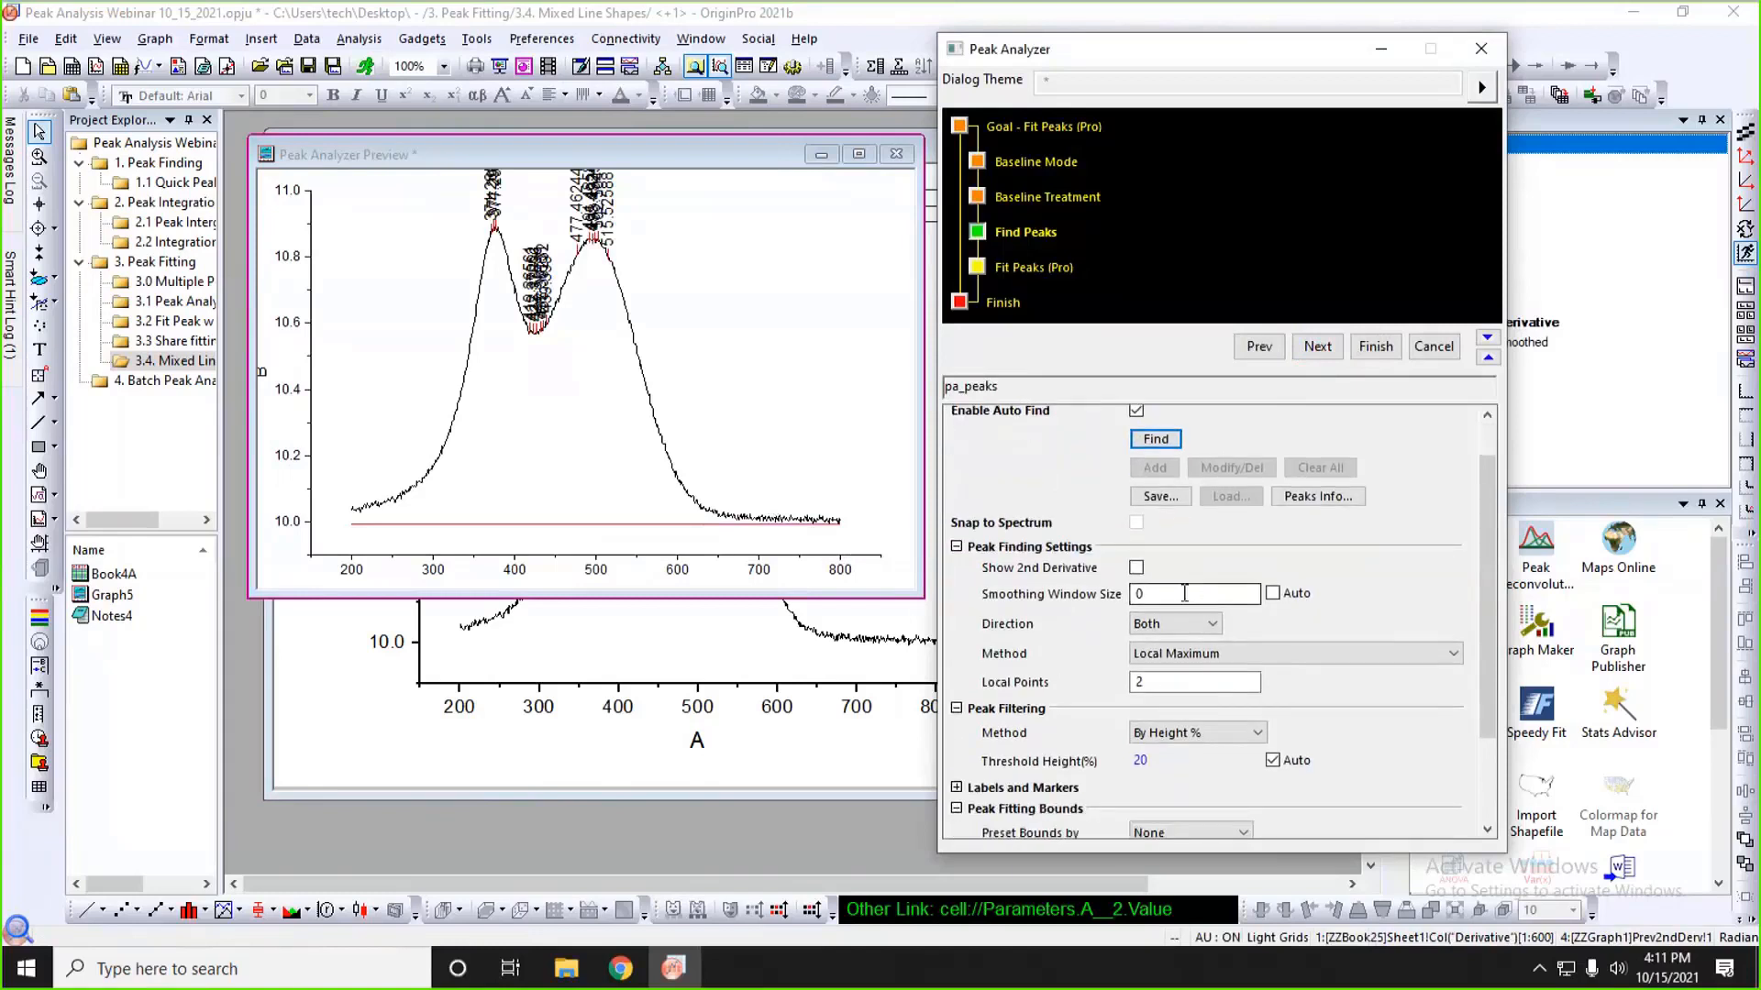
click(1192, 595)
text(2)
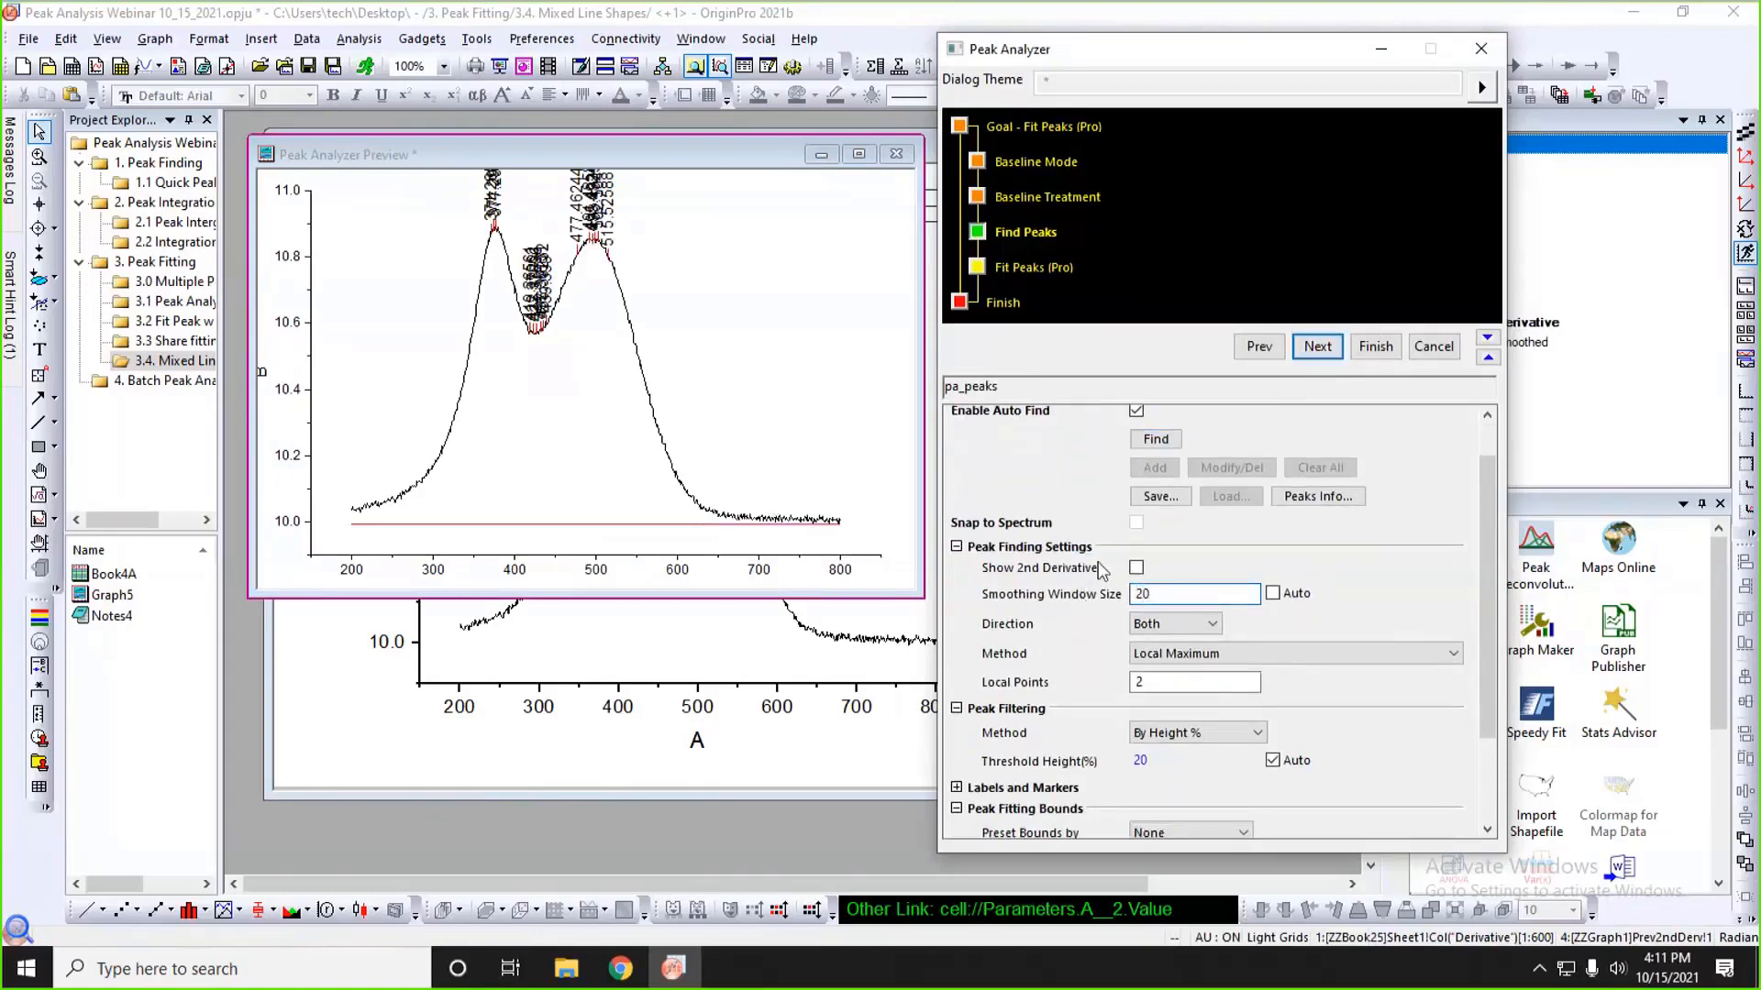
click(1155, 442)
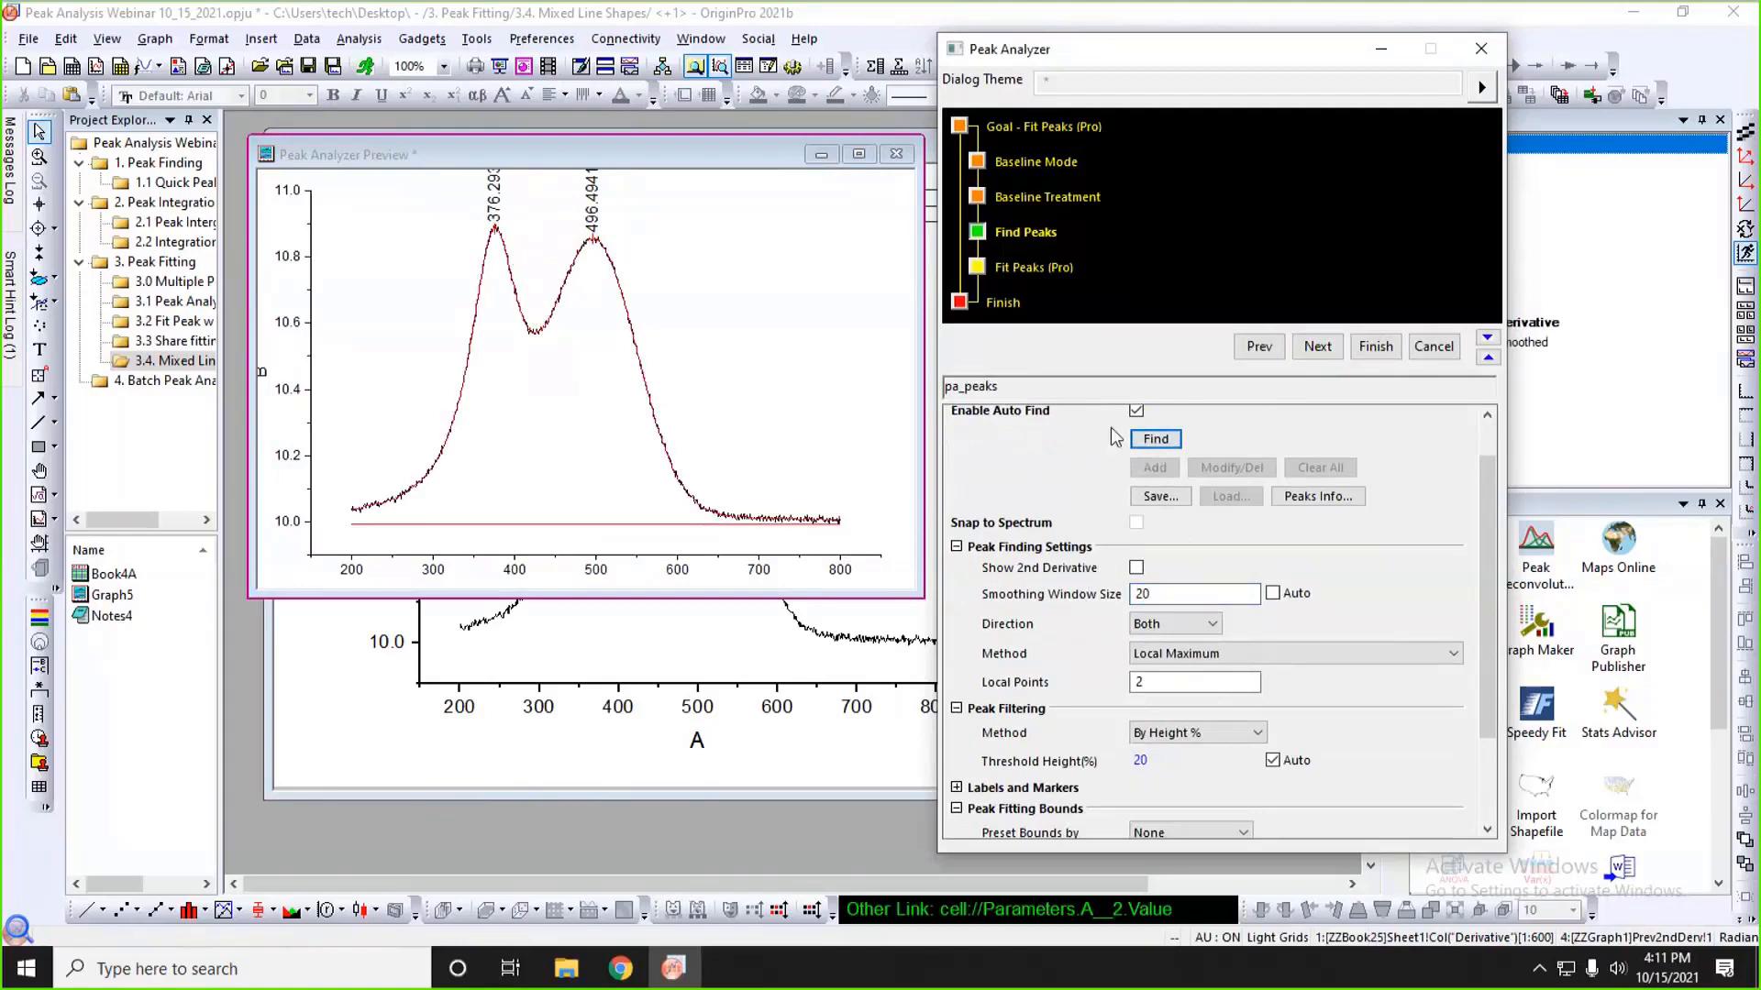
click(1318, 352)
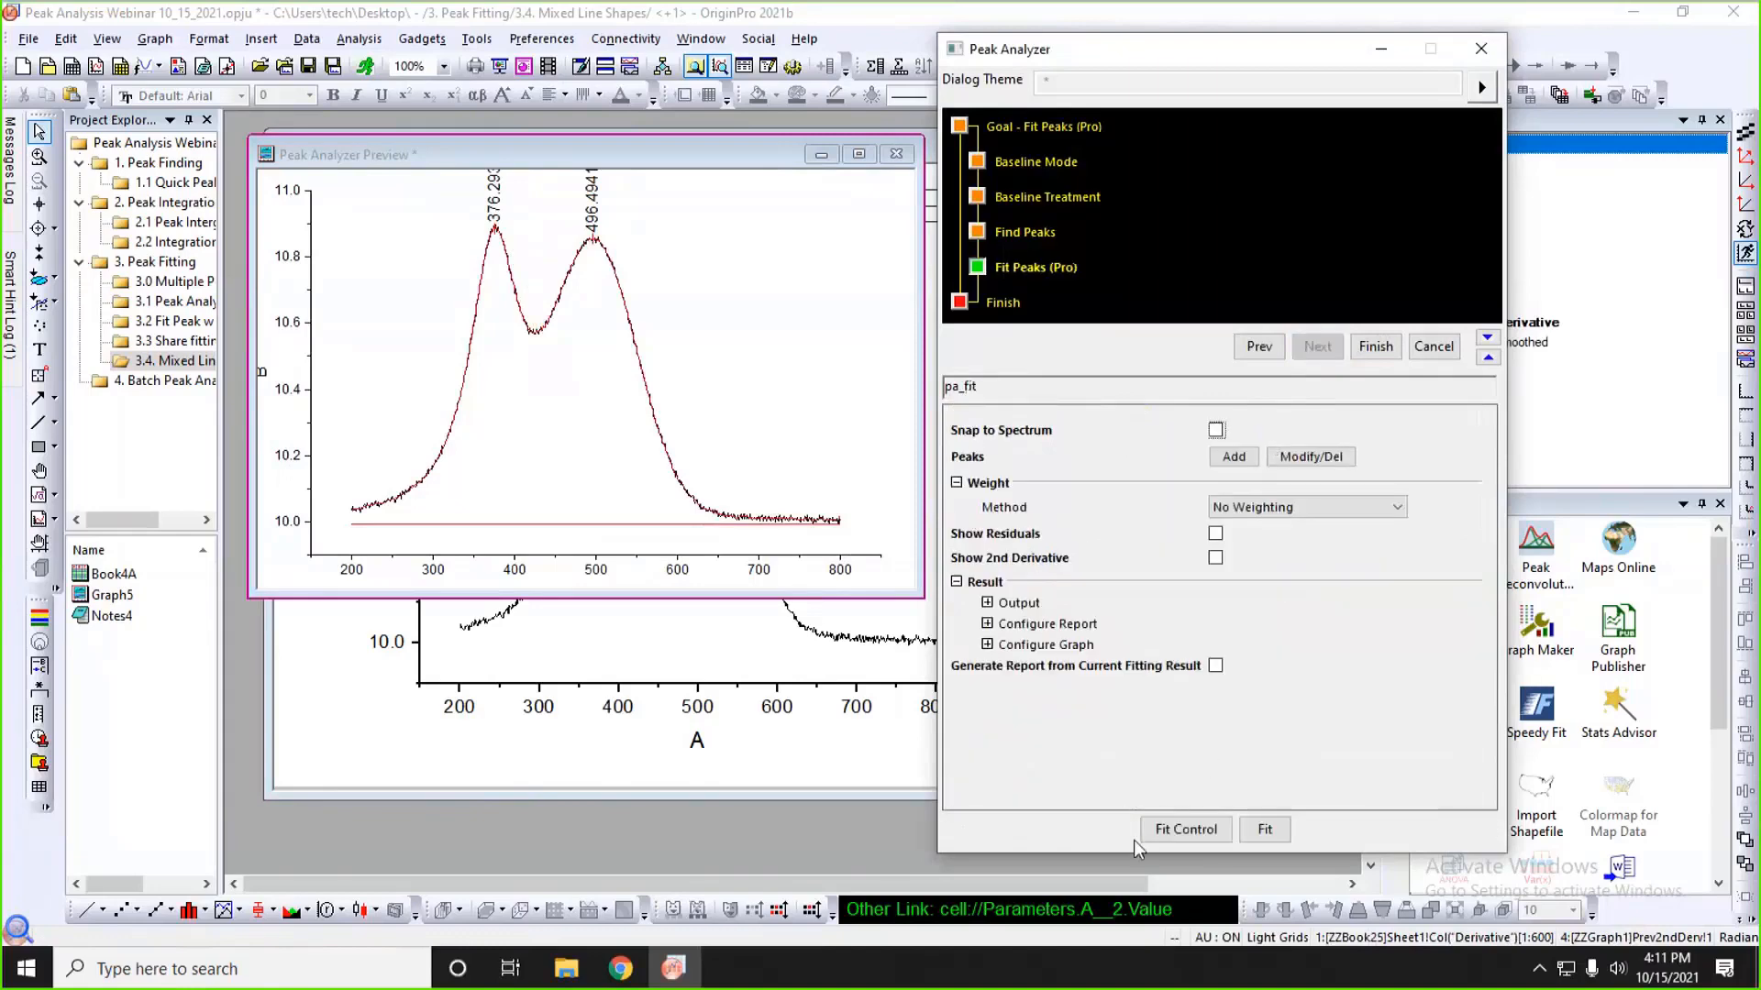
- Open the fit control, move it clear of the preview, and fit both peaks with Gaussian functions until converged
click(1181, 831)
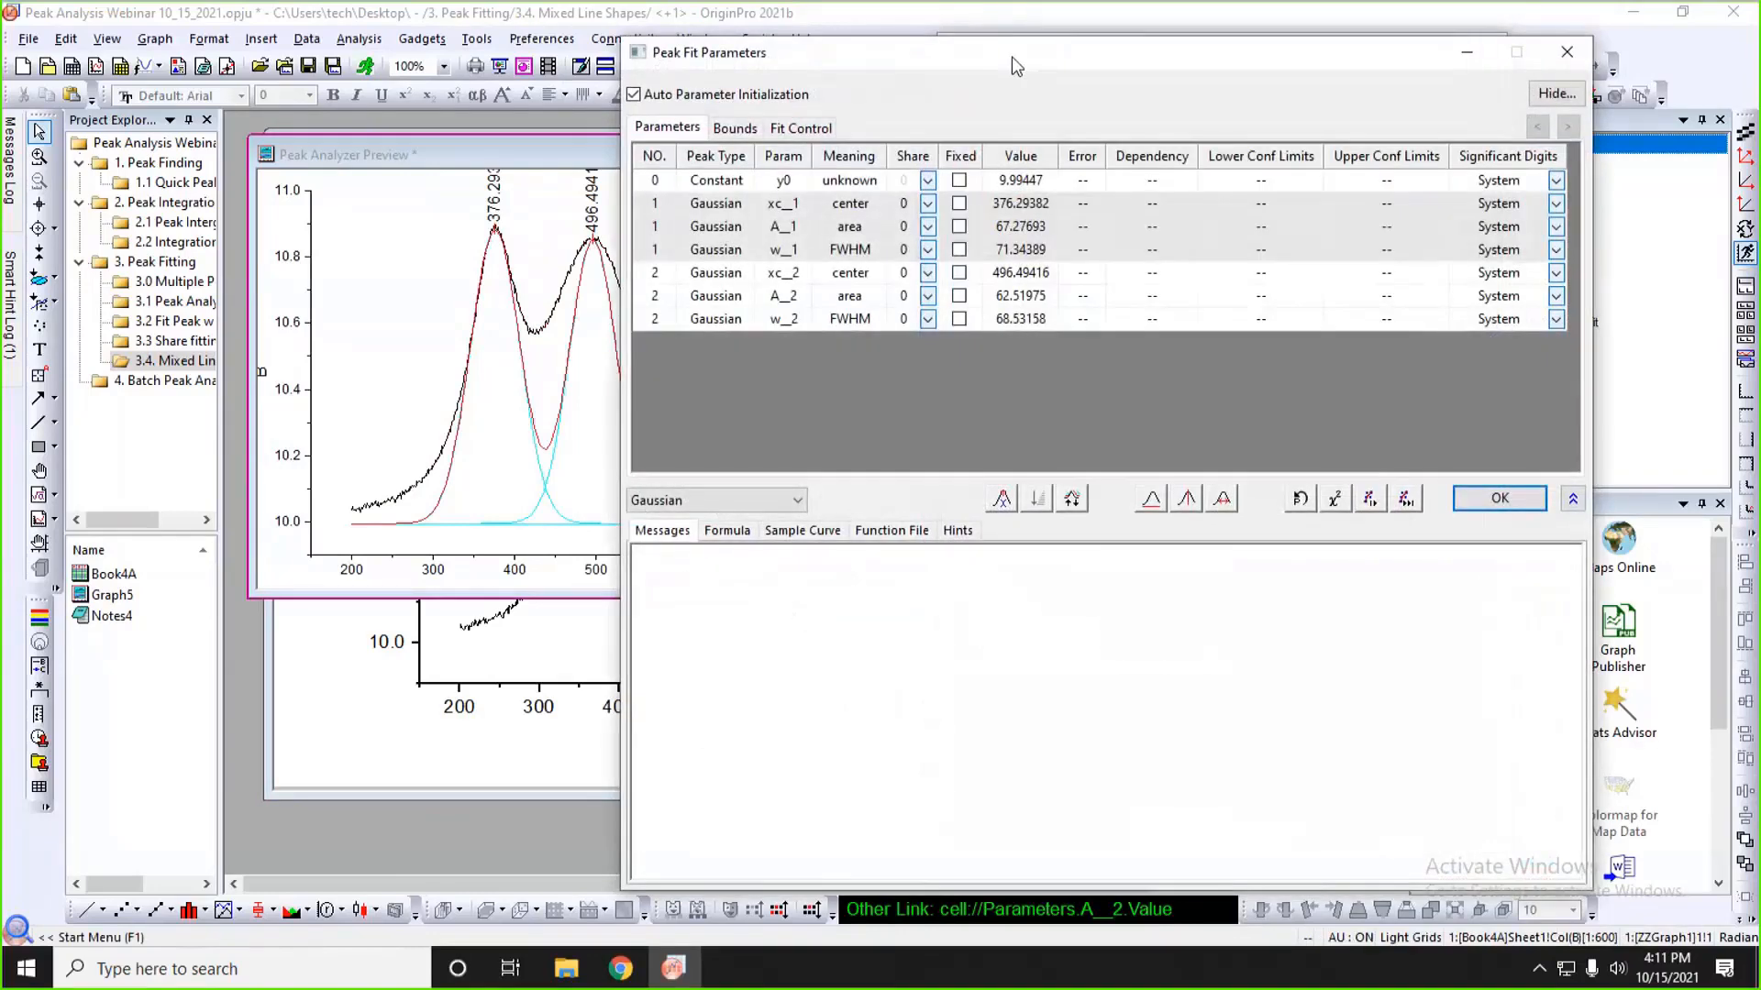
drag(1010, 57, 1164, 46)
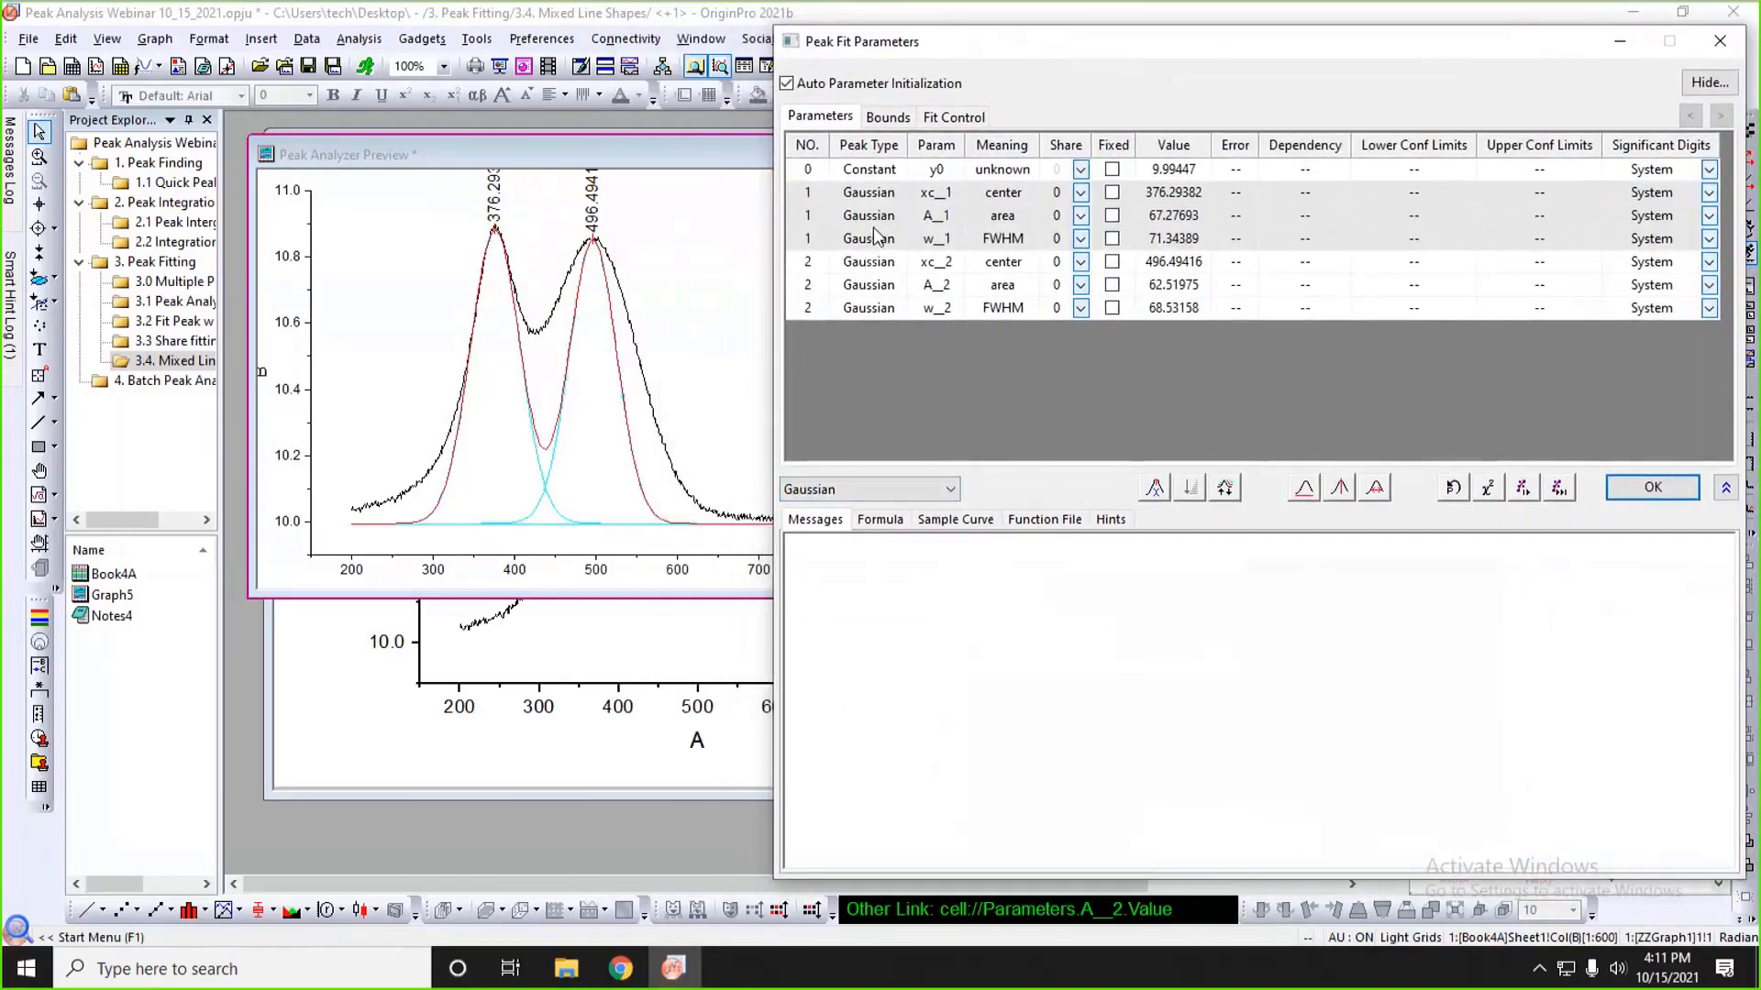
click(1559, 489)
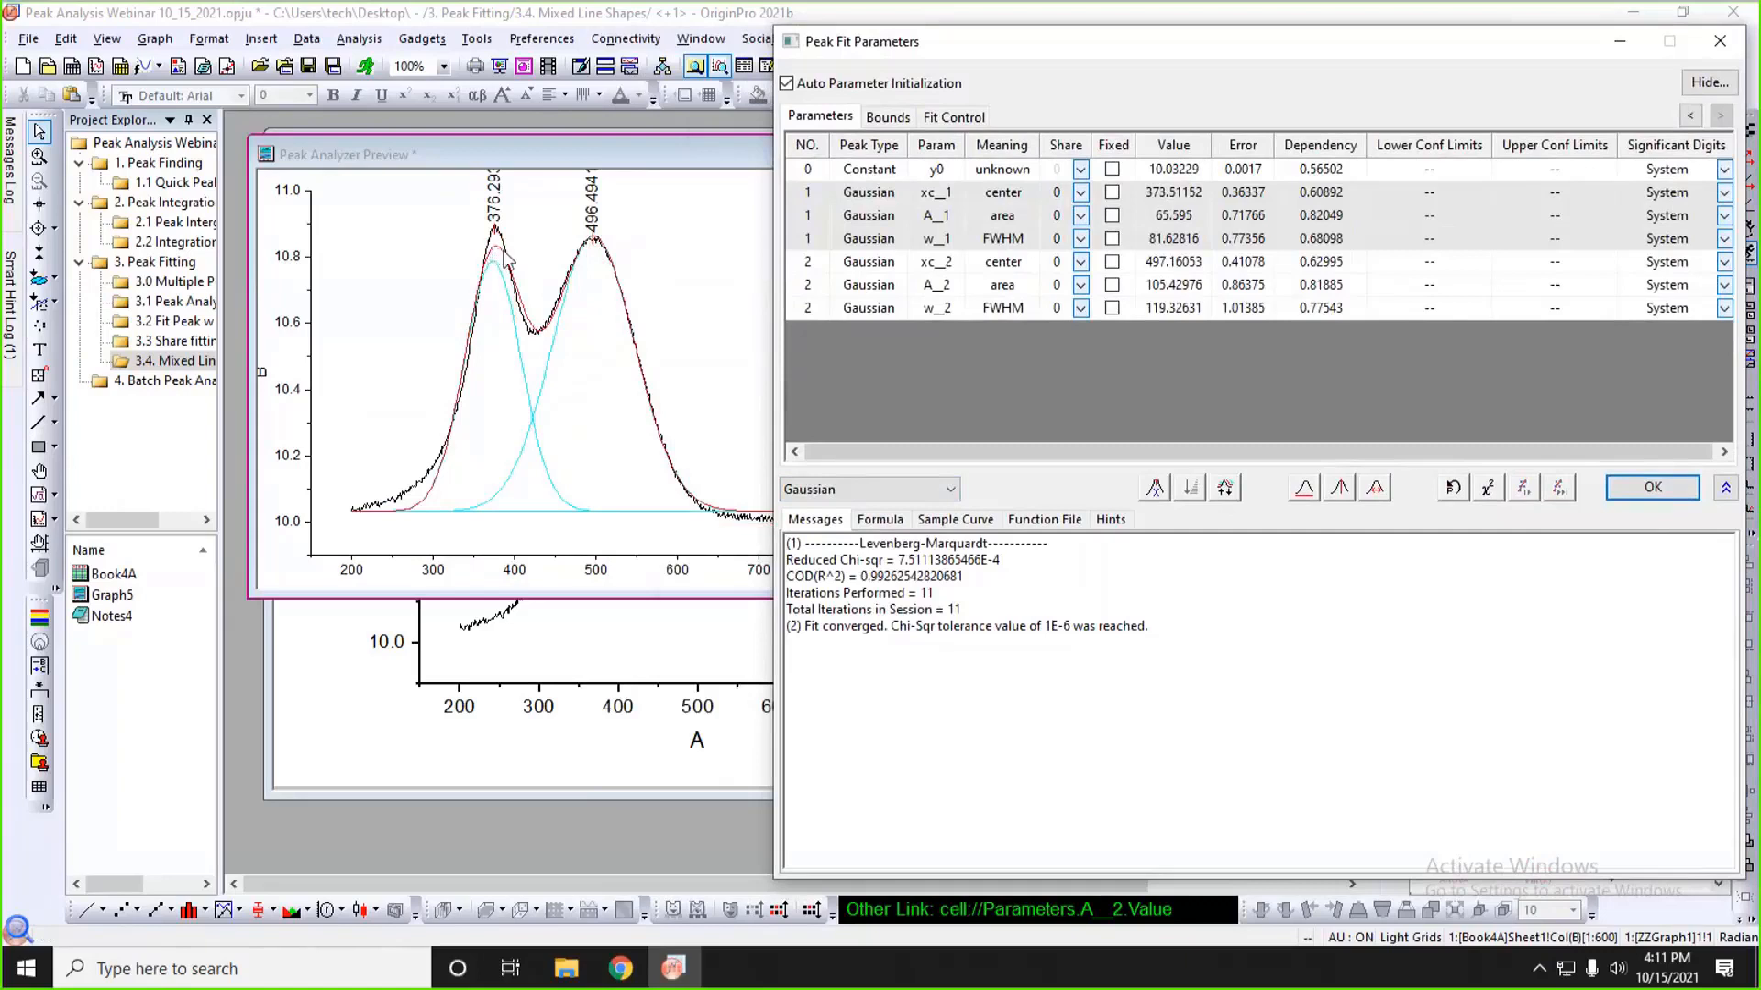
mouse_move(496, 264)
- Change the first peak's fitting function from Gaussian to Lorentz, leaving the second peak as Gaussian
click(877, 197)
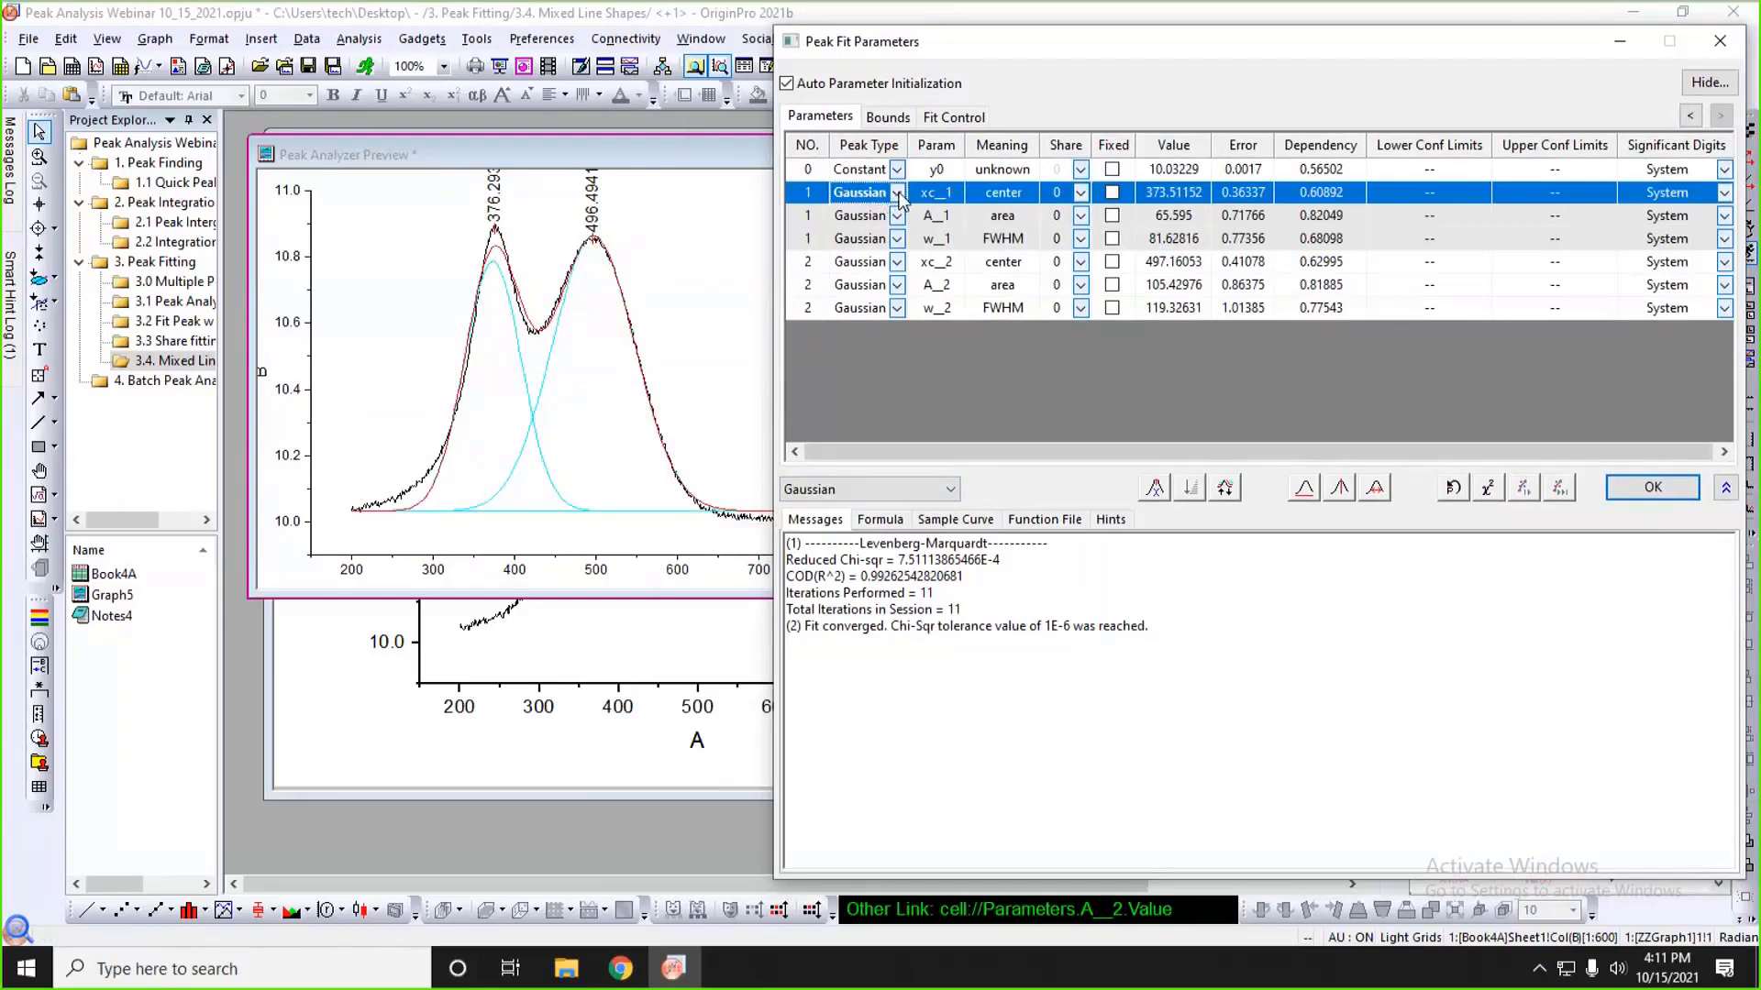
click(898, 194)
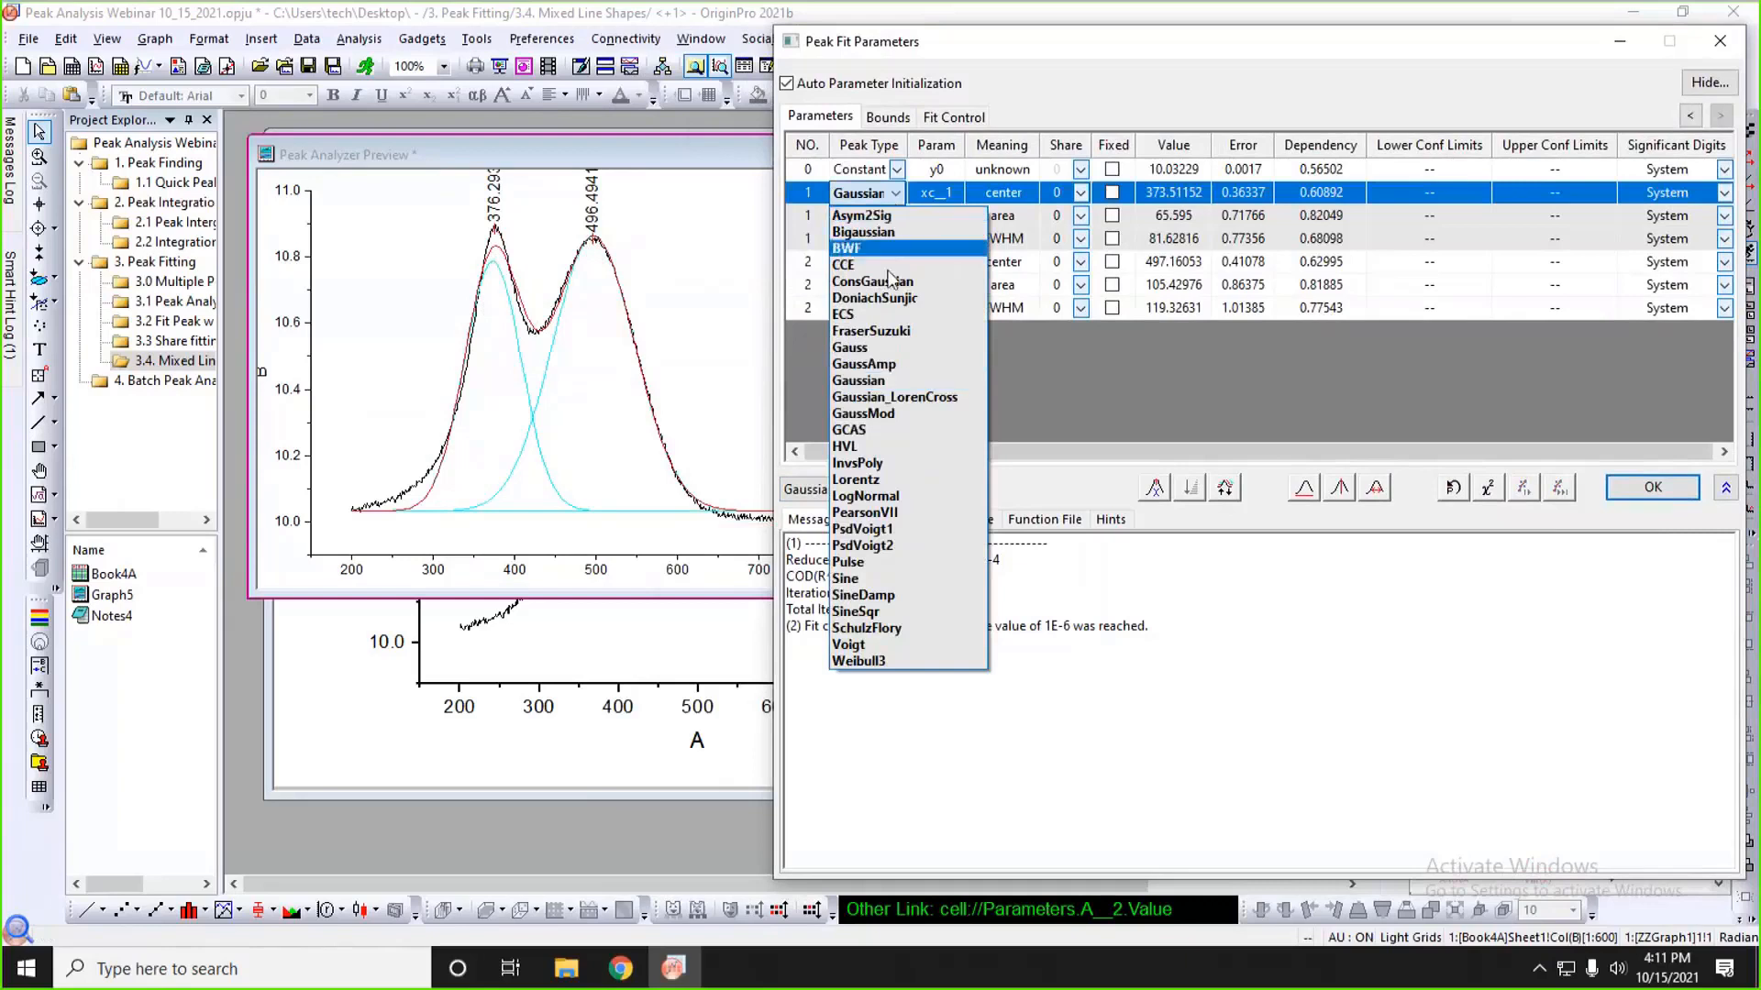
click(872, 480)
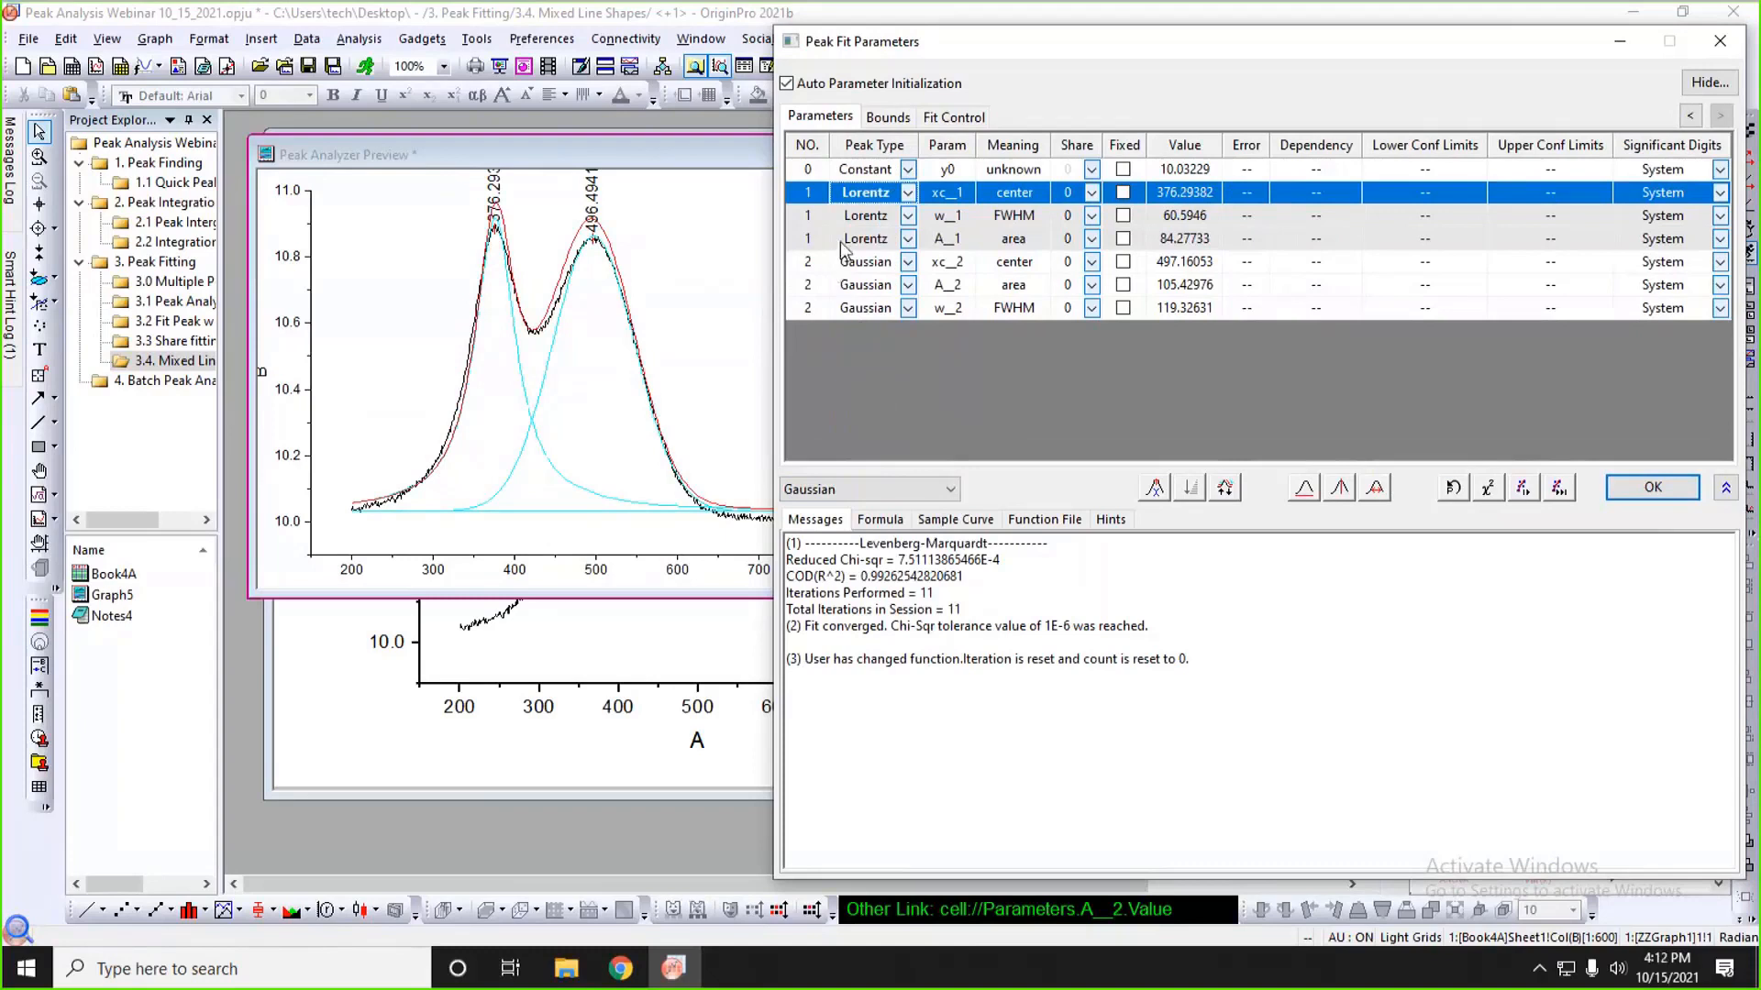
- Reinitialize the peak parameters and fit the Lorentz and Gaussian peak pair until converged
drag(990, 60, 953, 61)
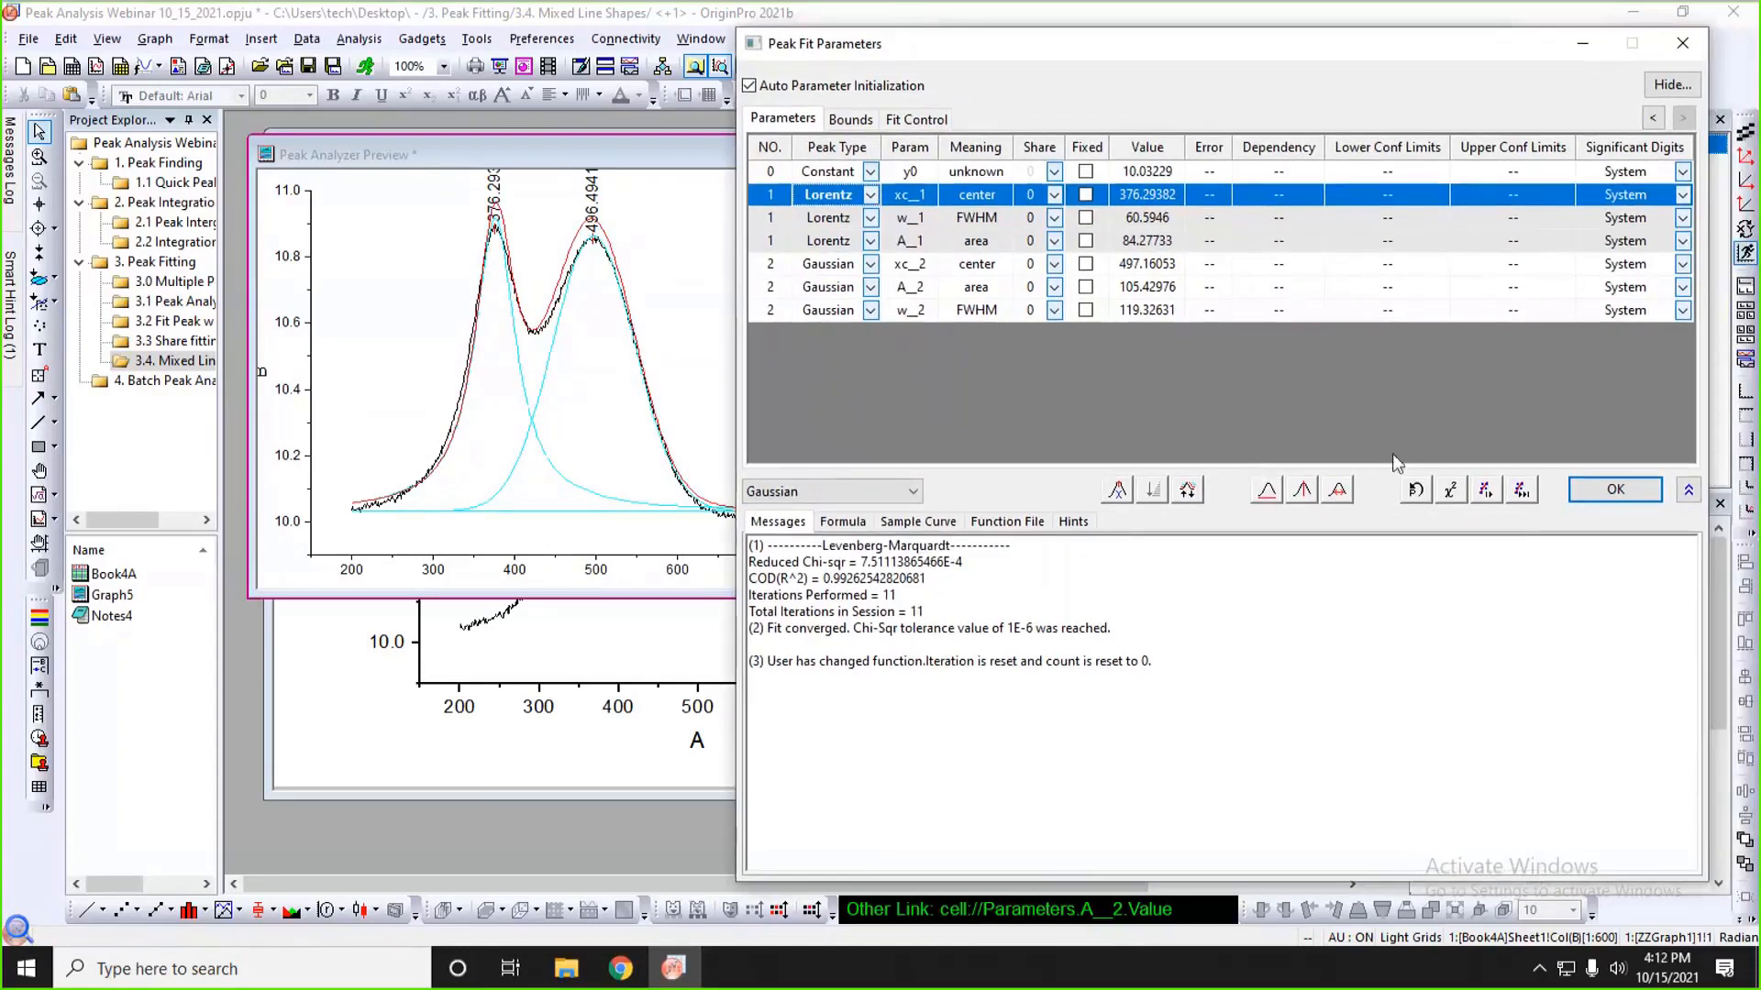
click(1417, 492)
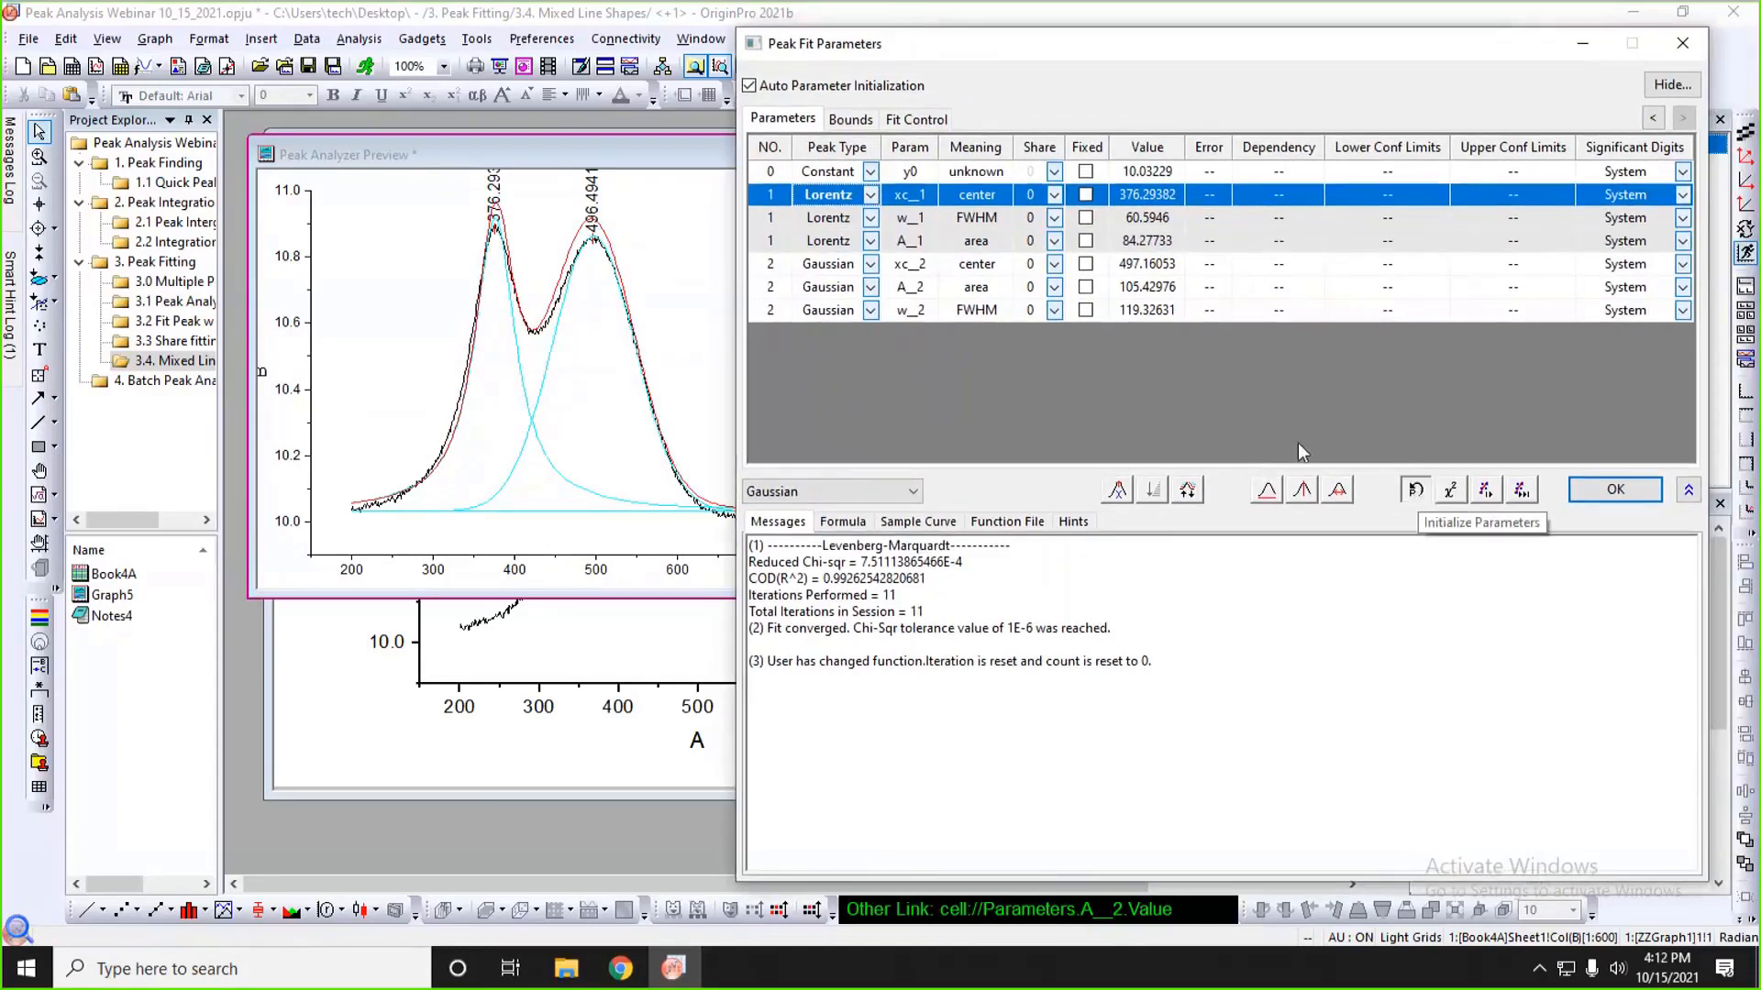
click(1521, 493)
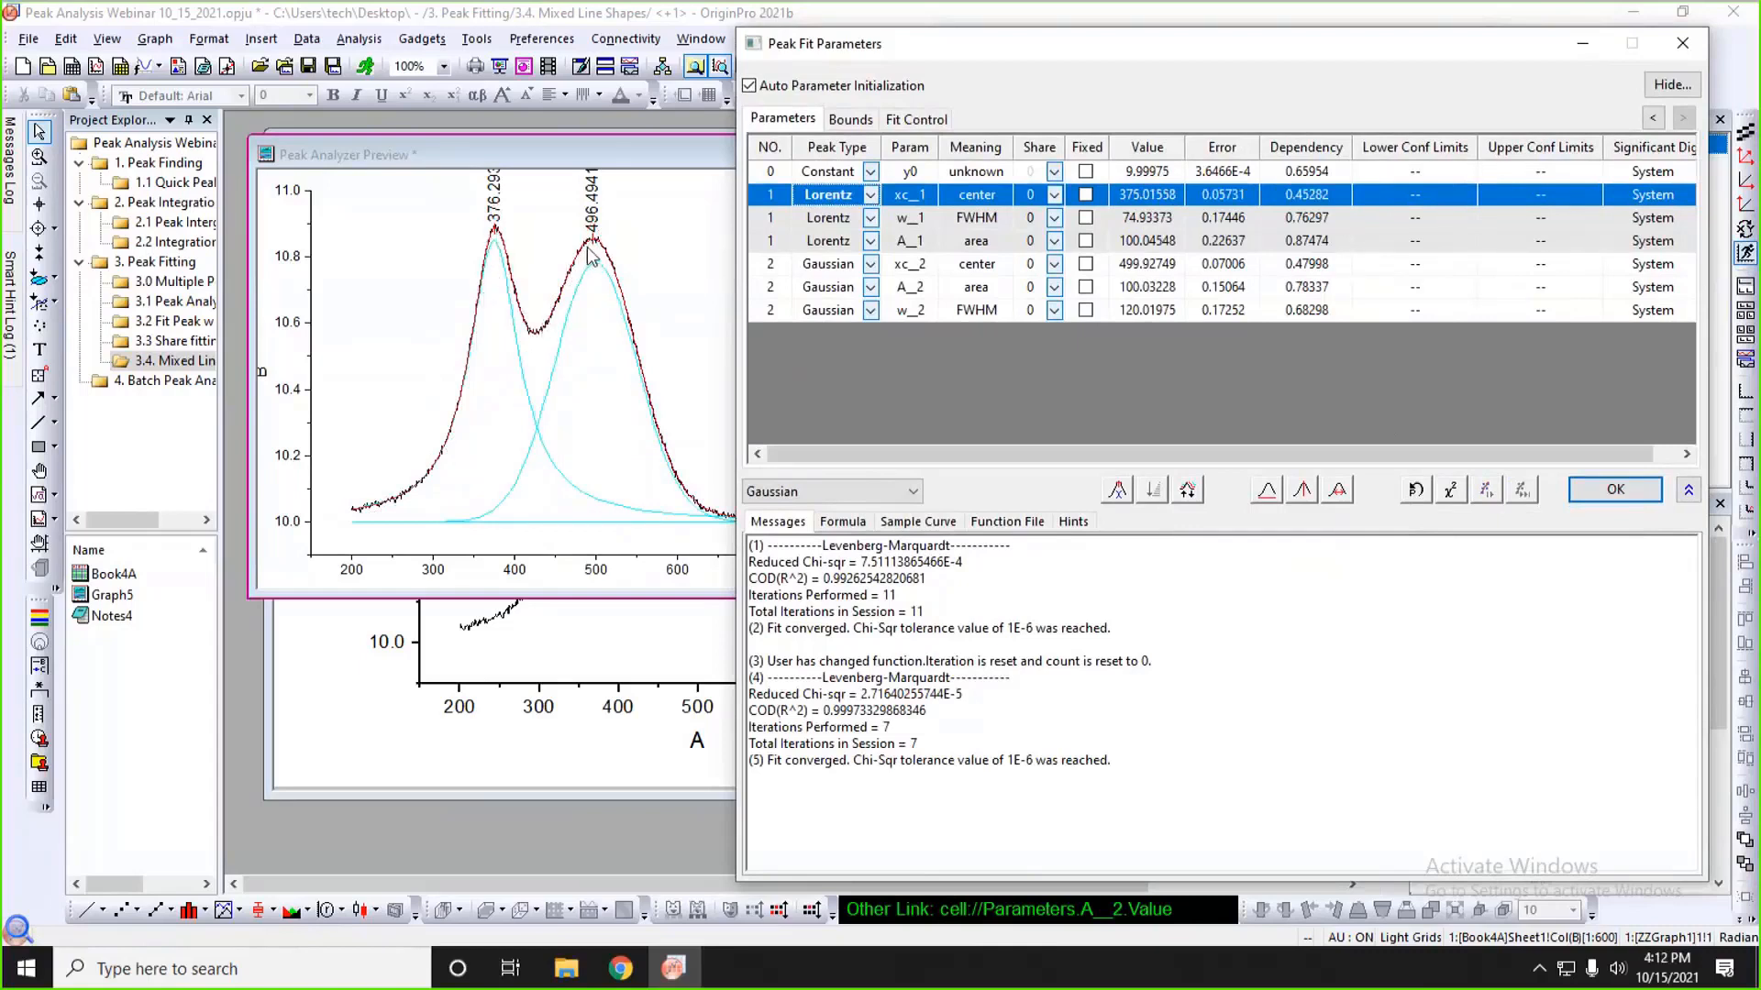
- Accept the fit, finish the peak analysis and switch to the generated report sheet
mouse_move(601, 244)
click(1616, 490)
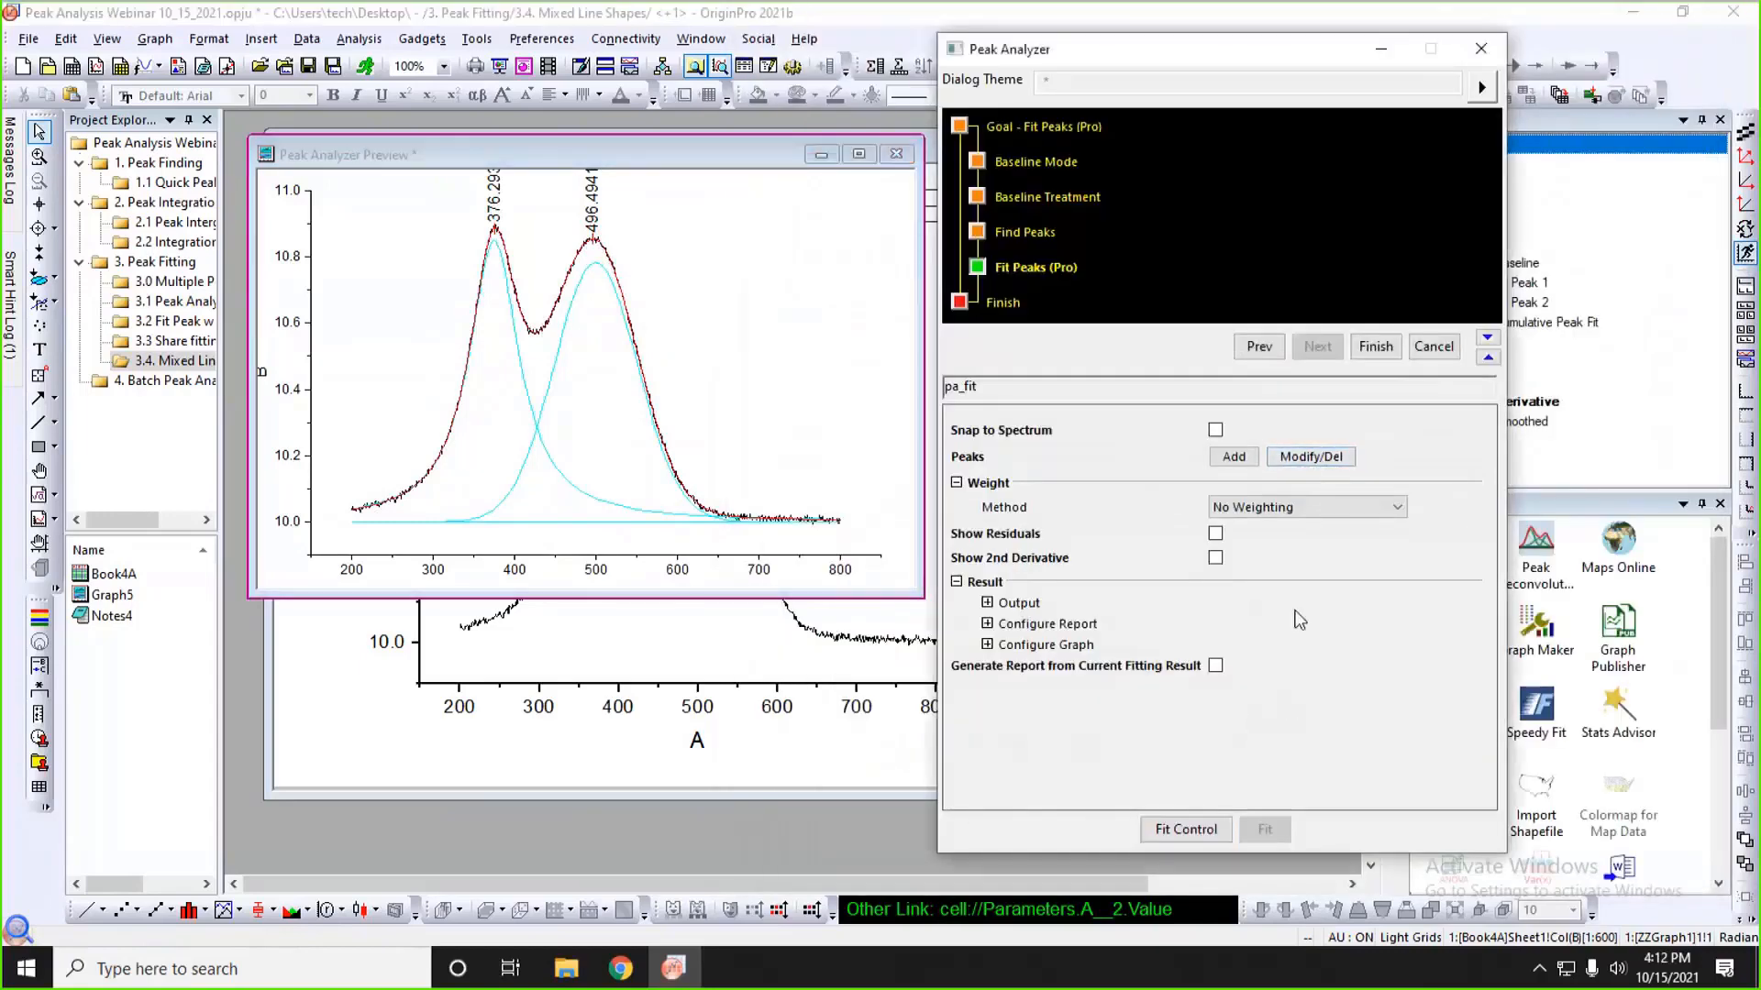
click(1377, 348)
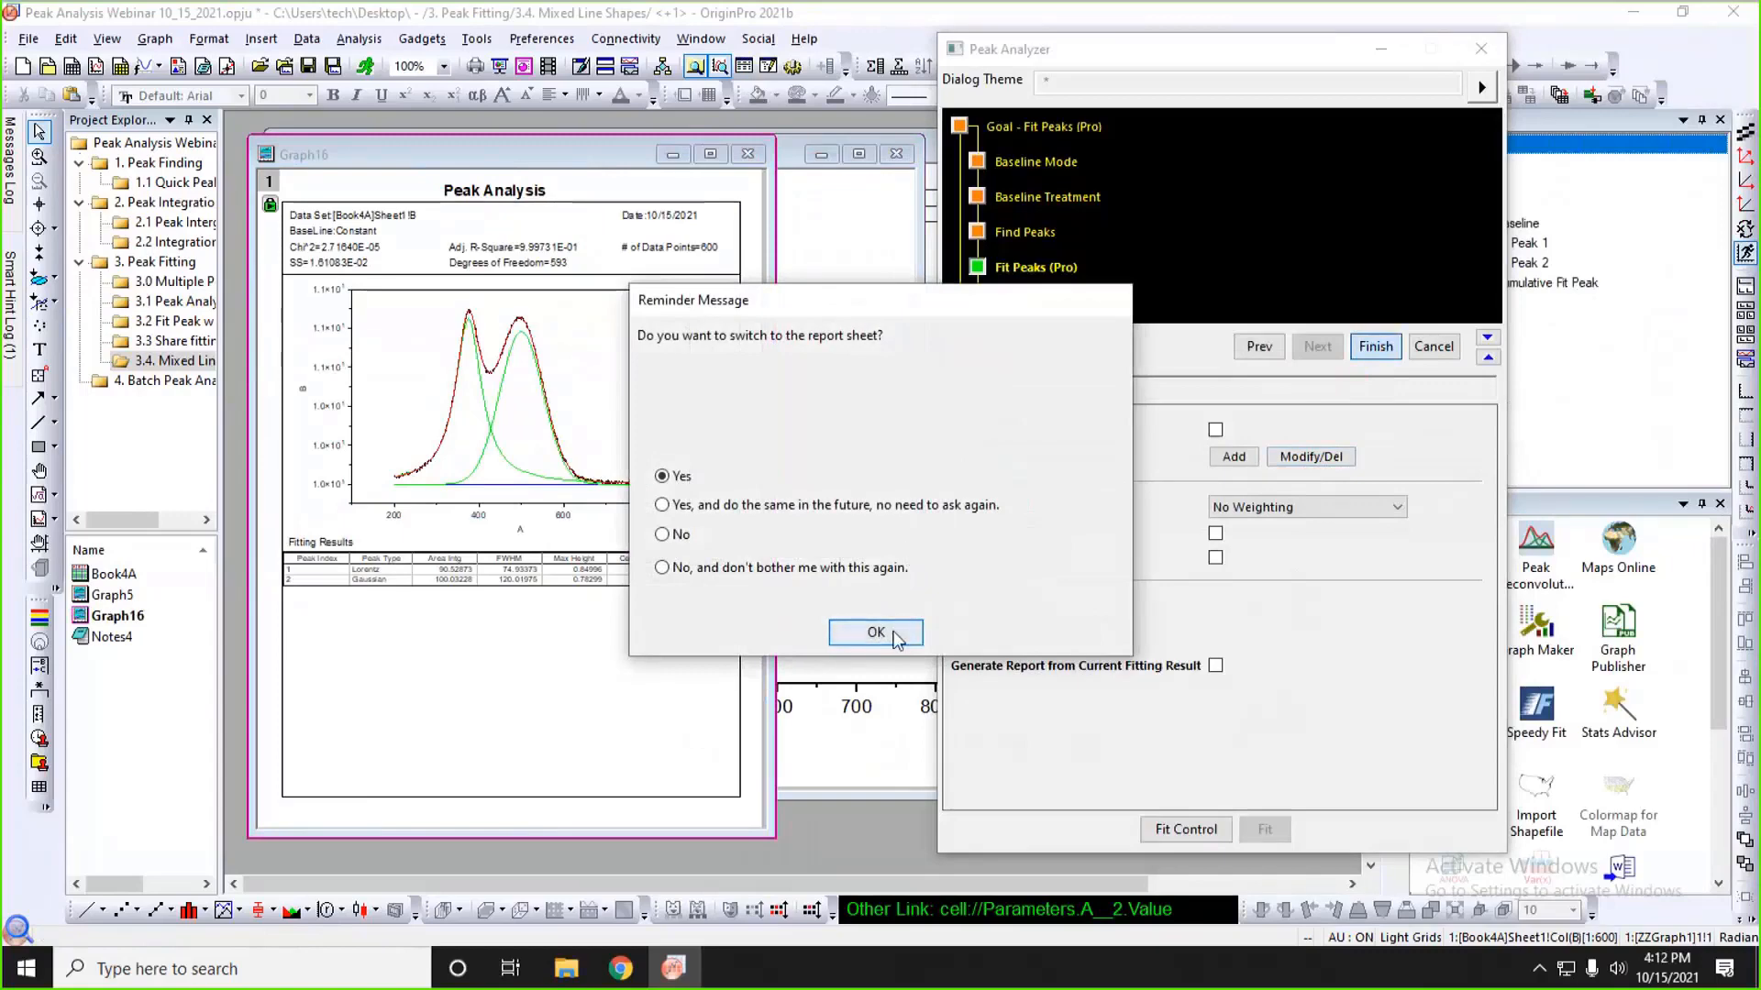
click(893, 633)
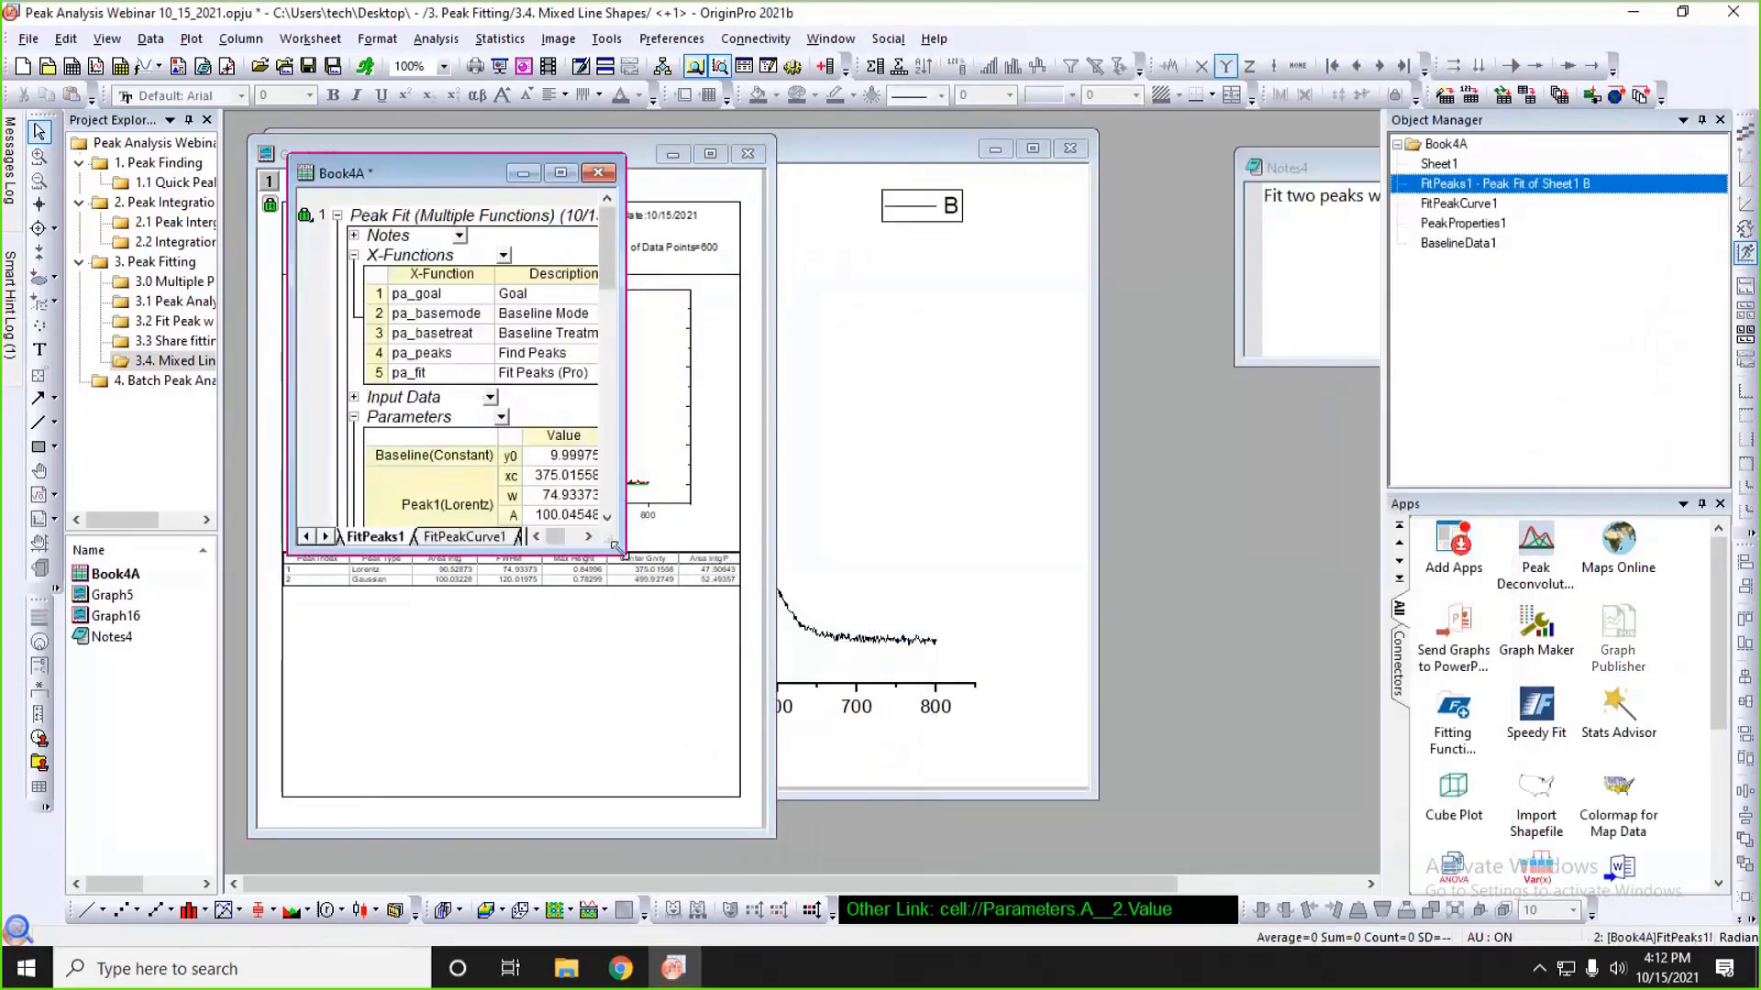
- Enlarge the Book4A report window and review the fitted parameters, statistics, ANOVA table and fitted curves plot
drag(613, 546, 1203, 848)
scroll(1073, 720, down, 1)
scroll(1073, 711, down, 1)
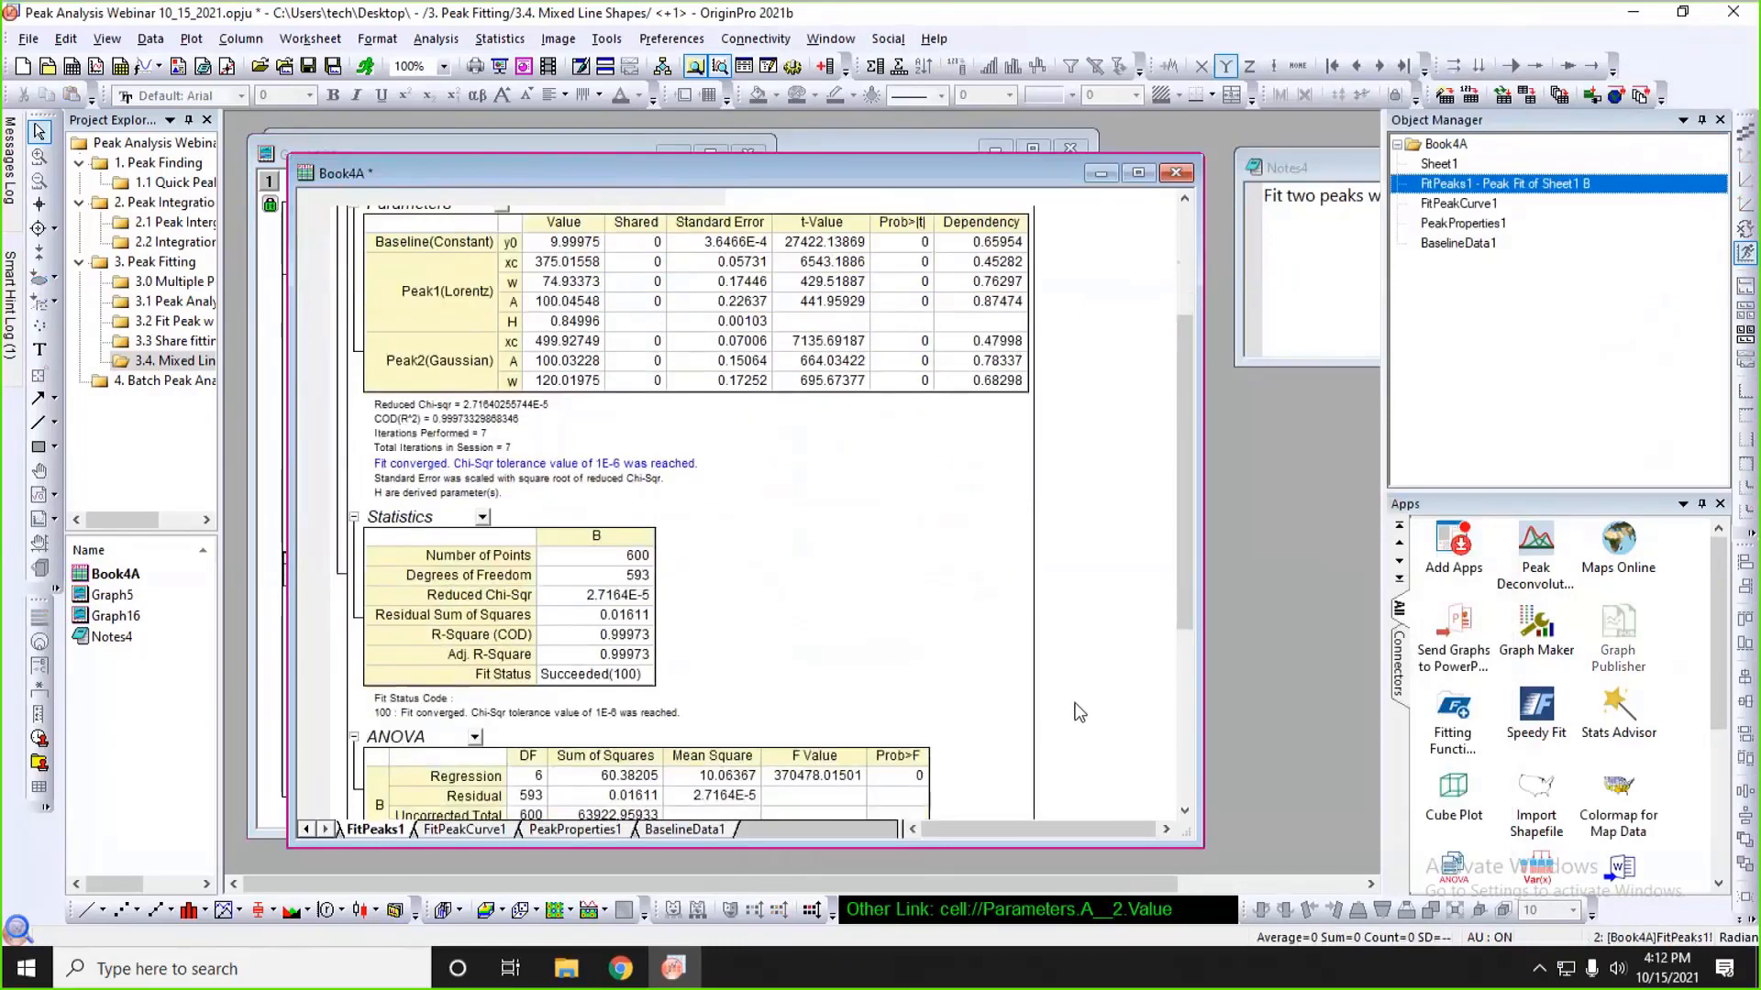
scroll(1073, 712, up, 1)
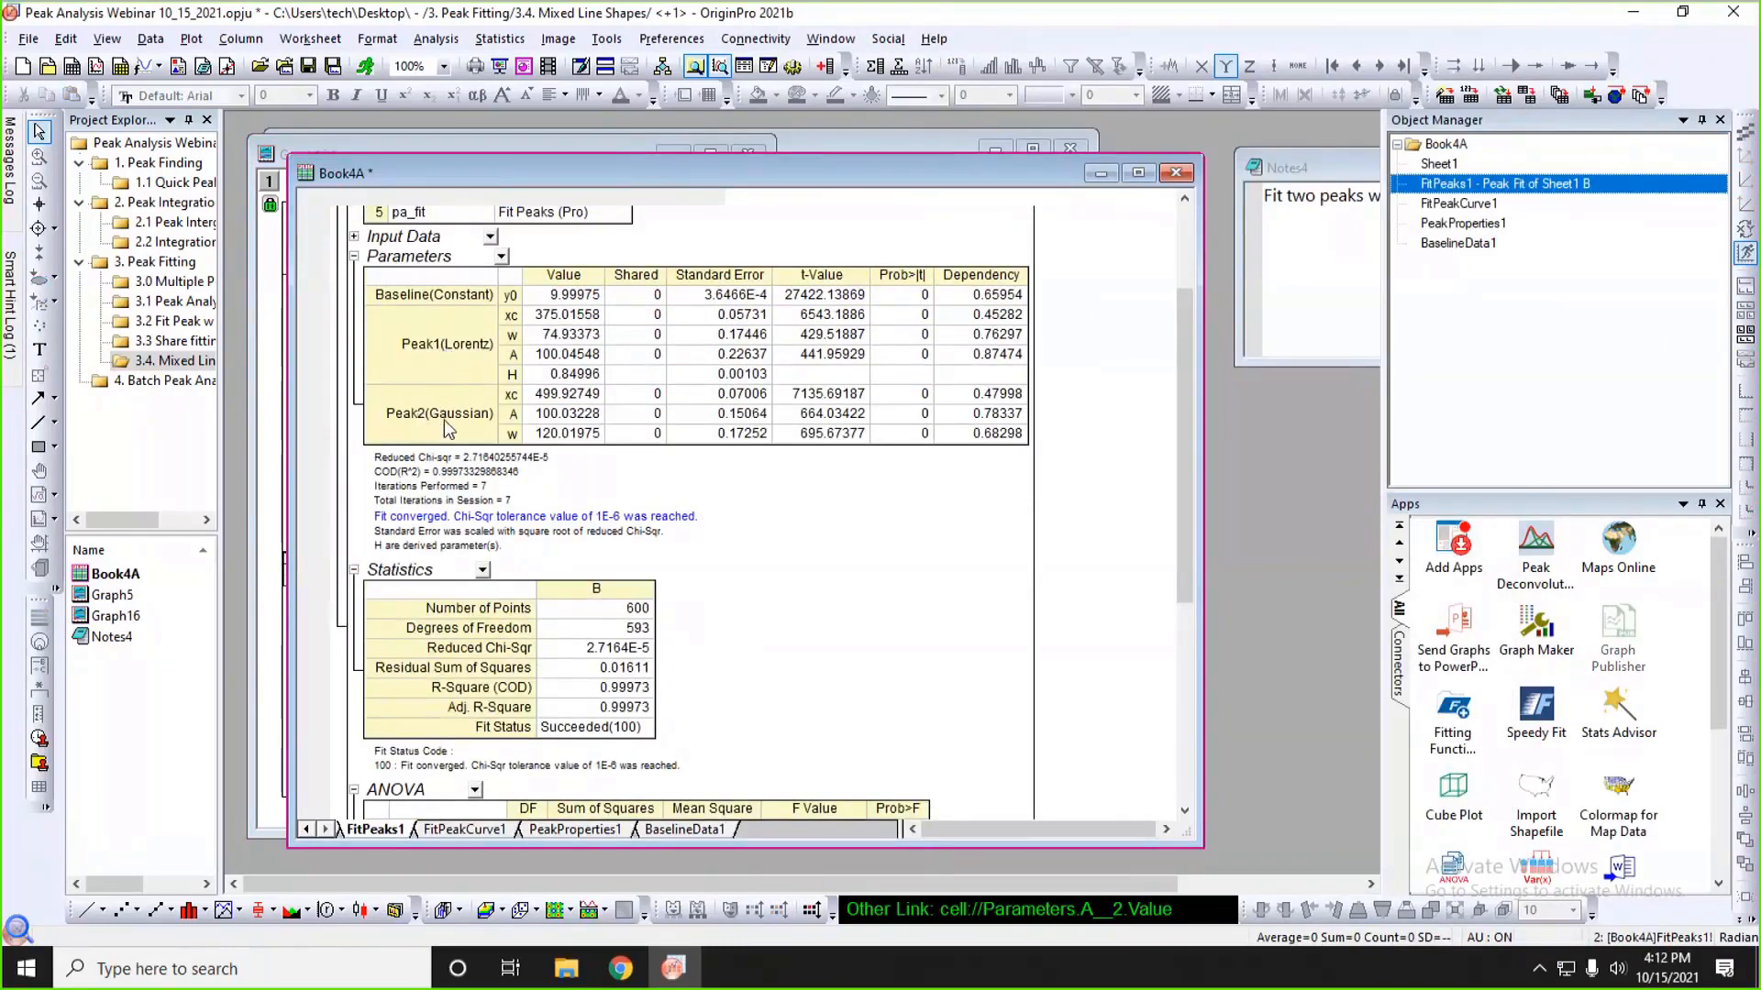
scroll(857, 547, down, 5)
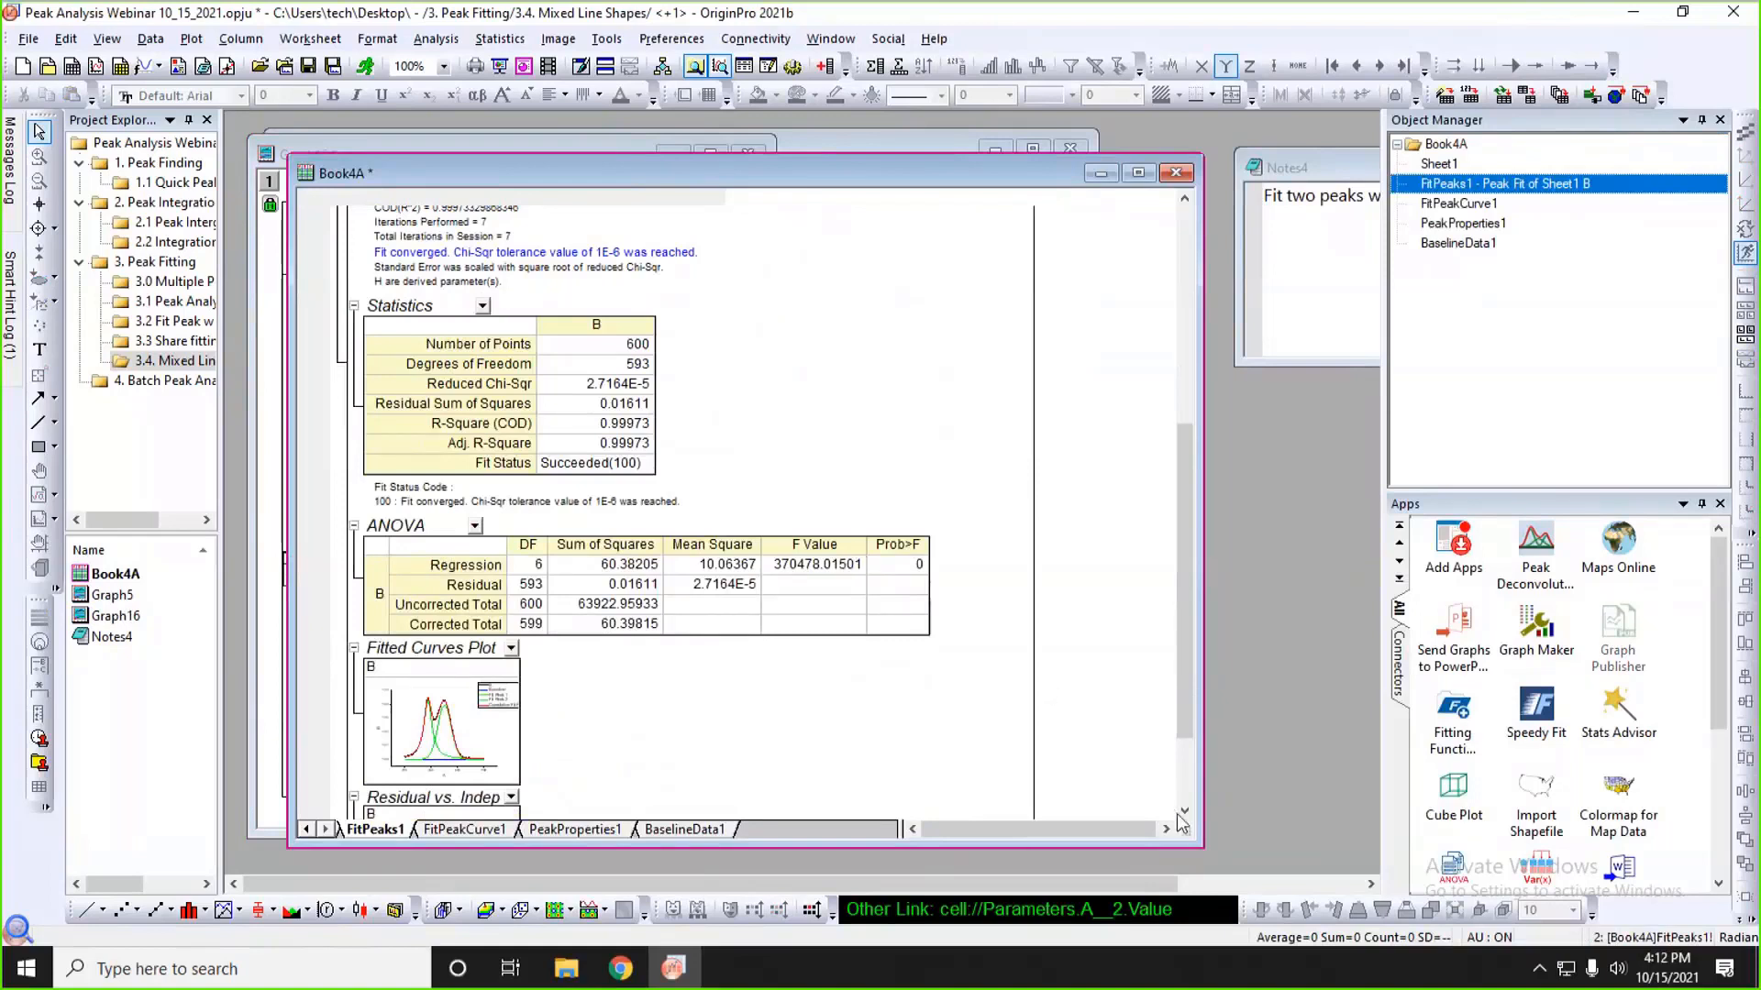
drag(1198, 844, 1176, 834)
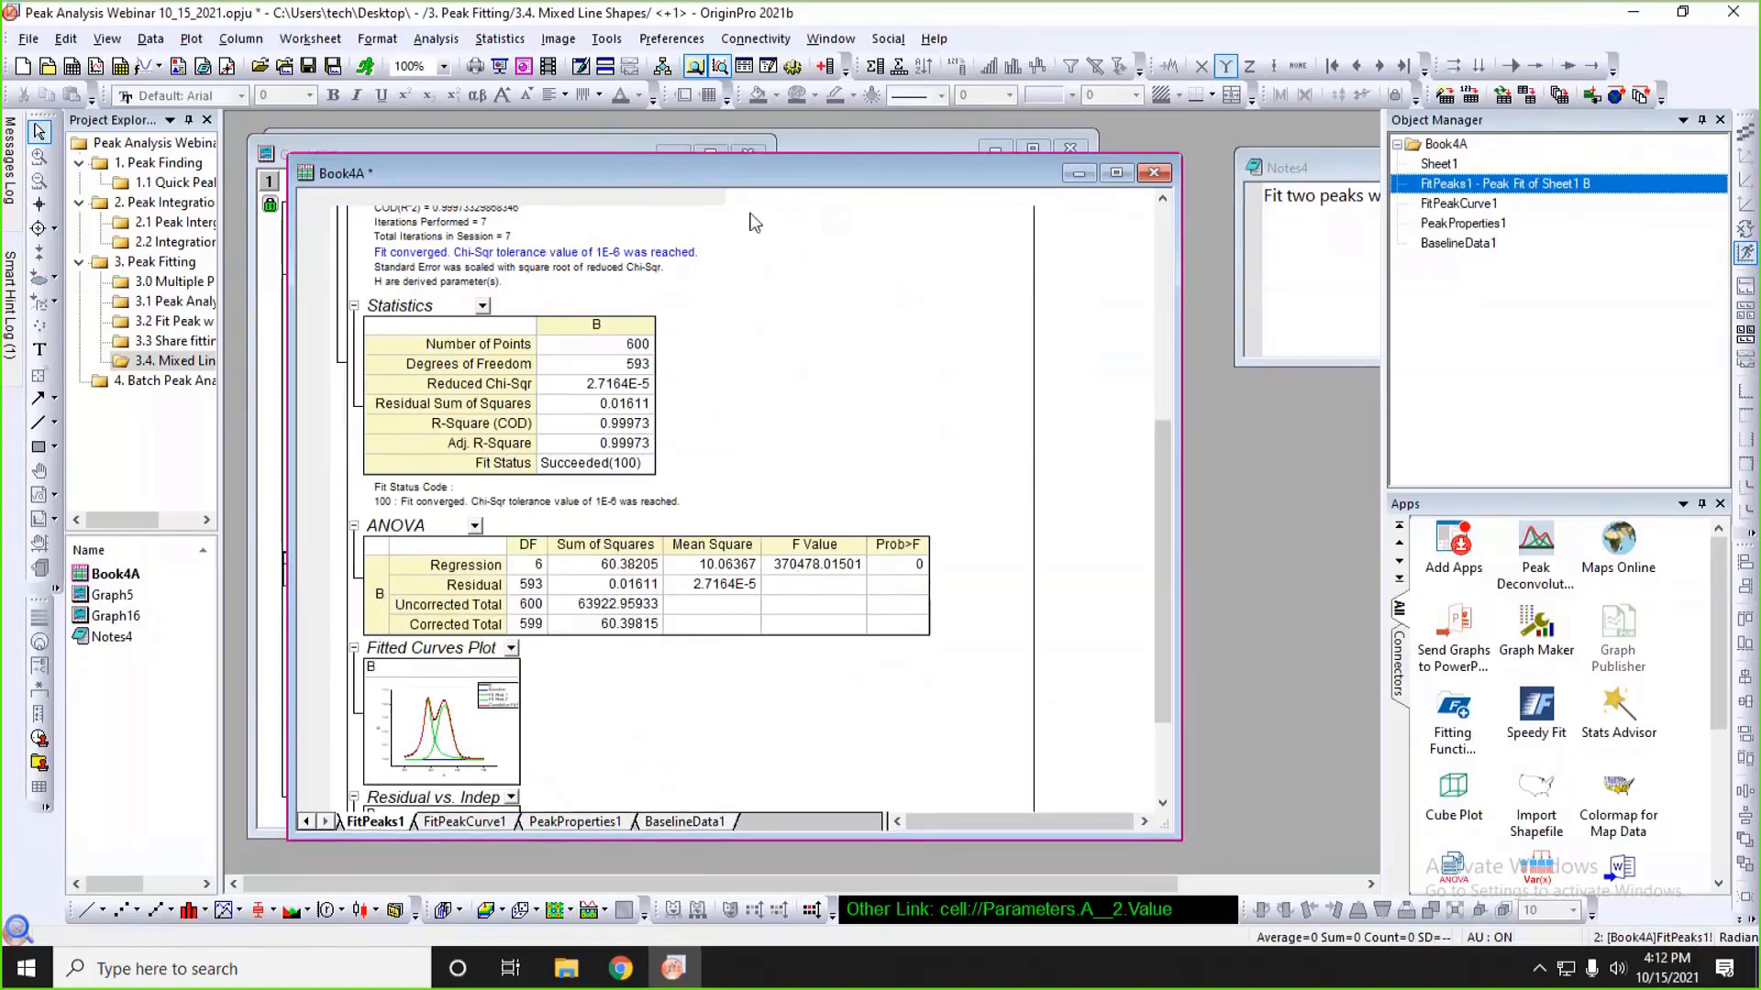
drag(768, 182, 837, 180)
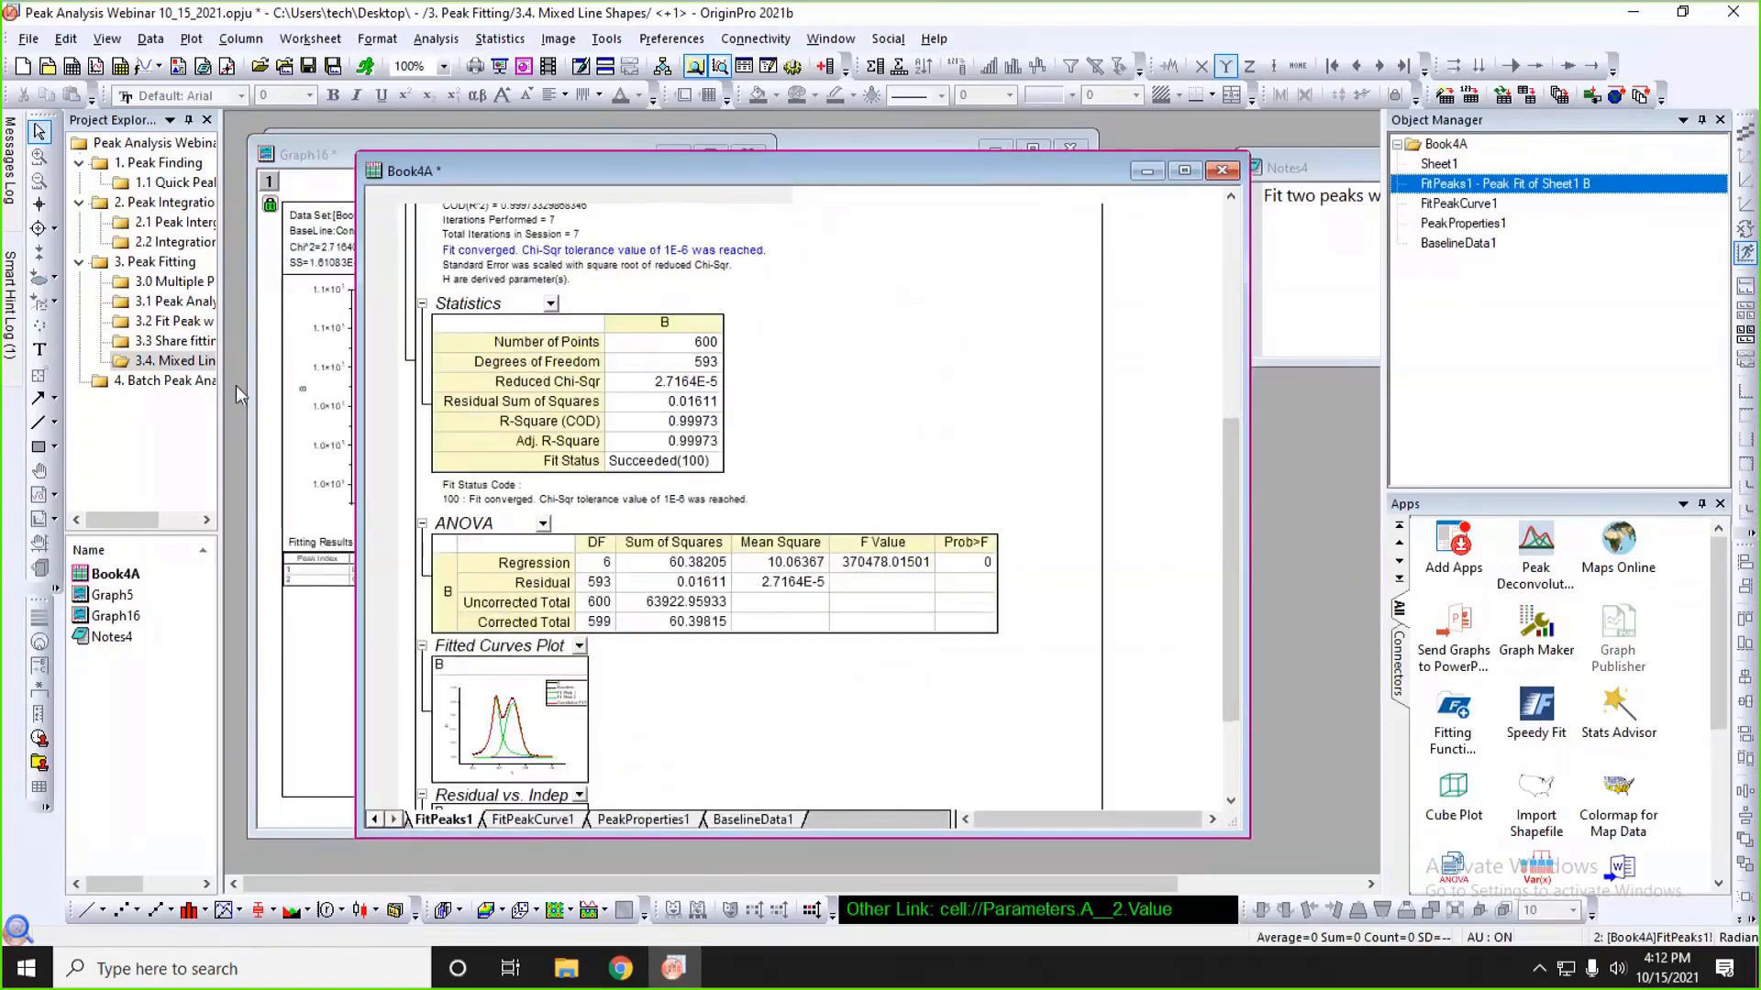
- Open the 4. Batch Peak Analysis folder, narrow the side panes, and enlarge Book6 to show all its columns
drag(217, 399, 276, 399)
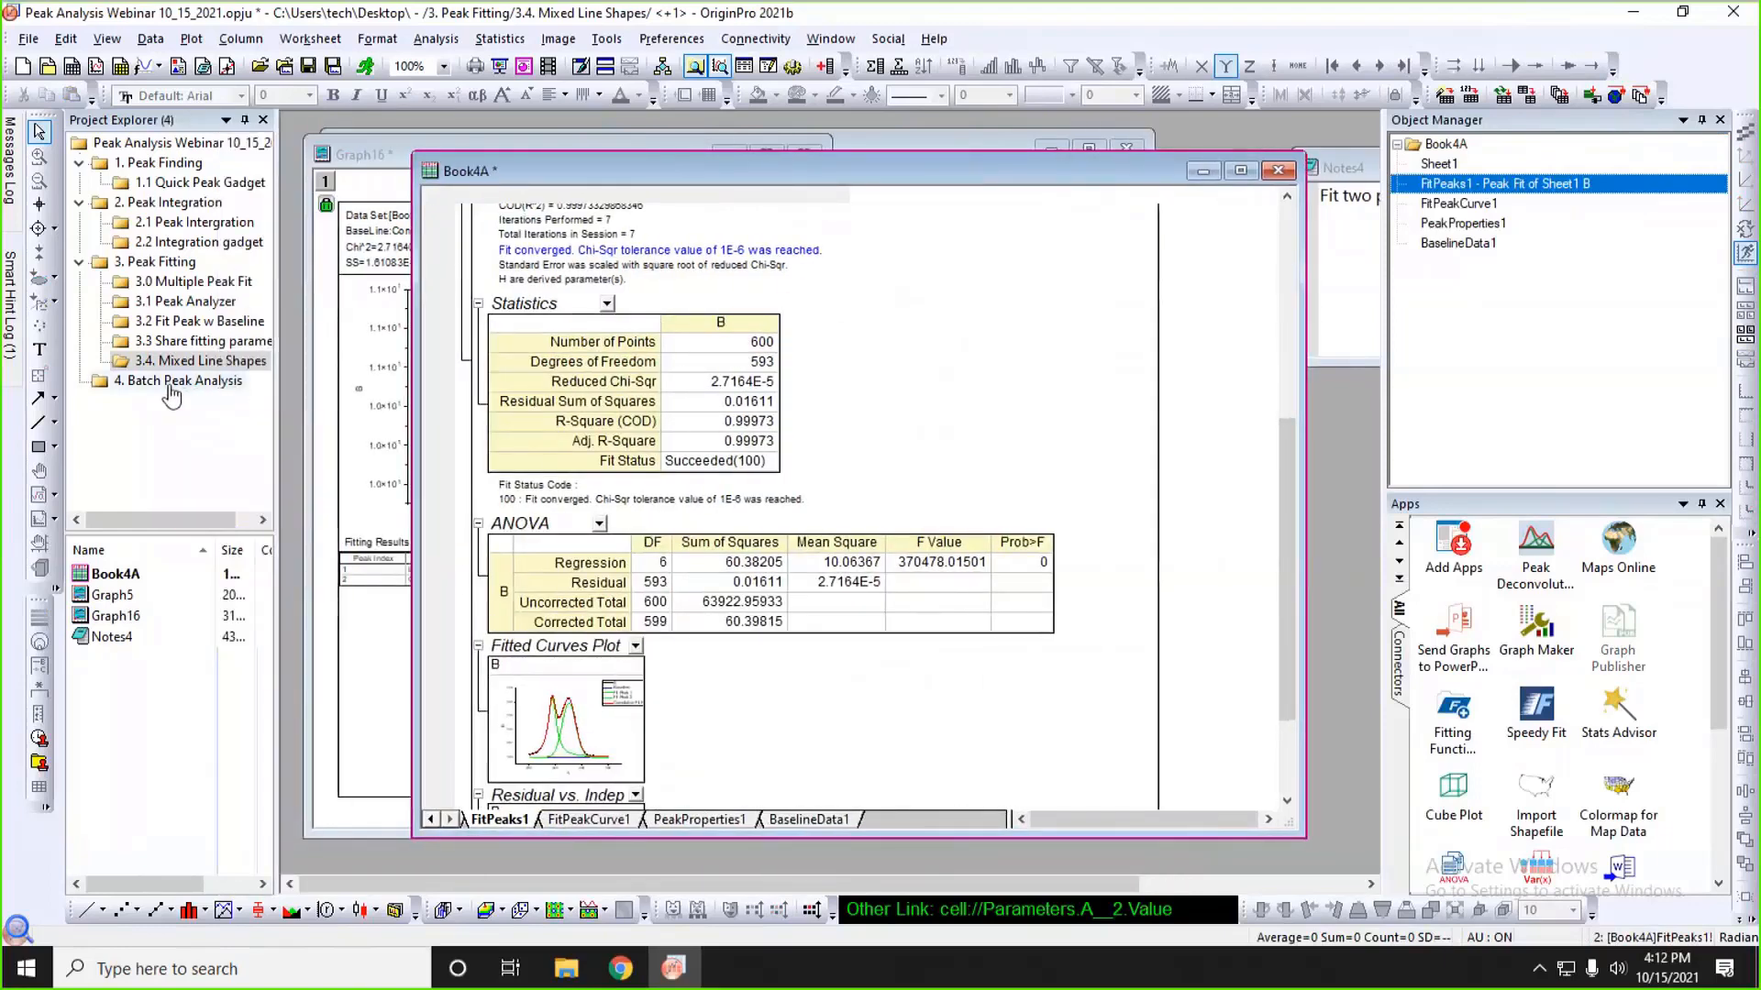
click(175, 385)
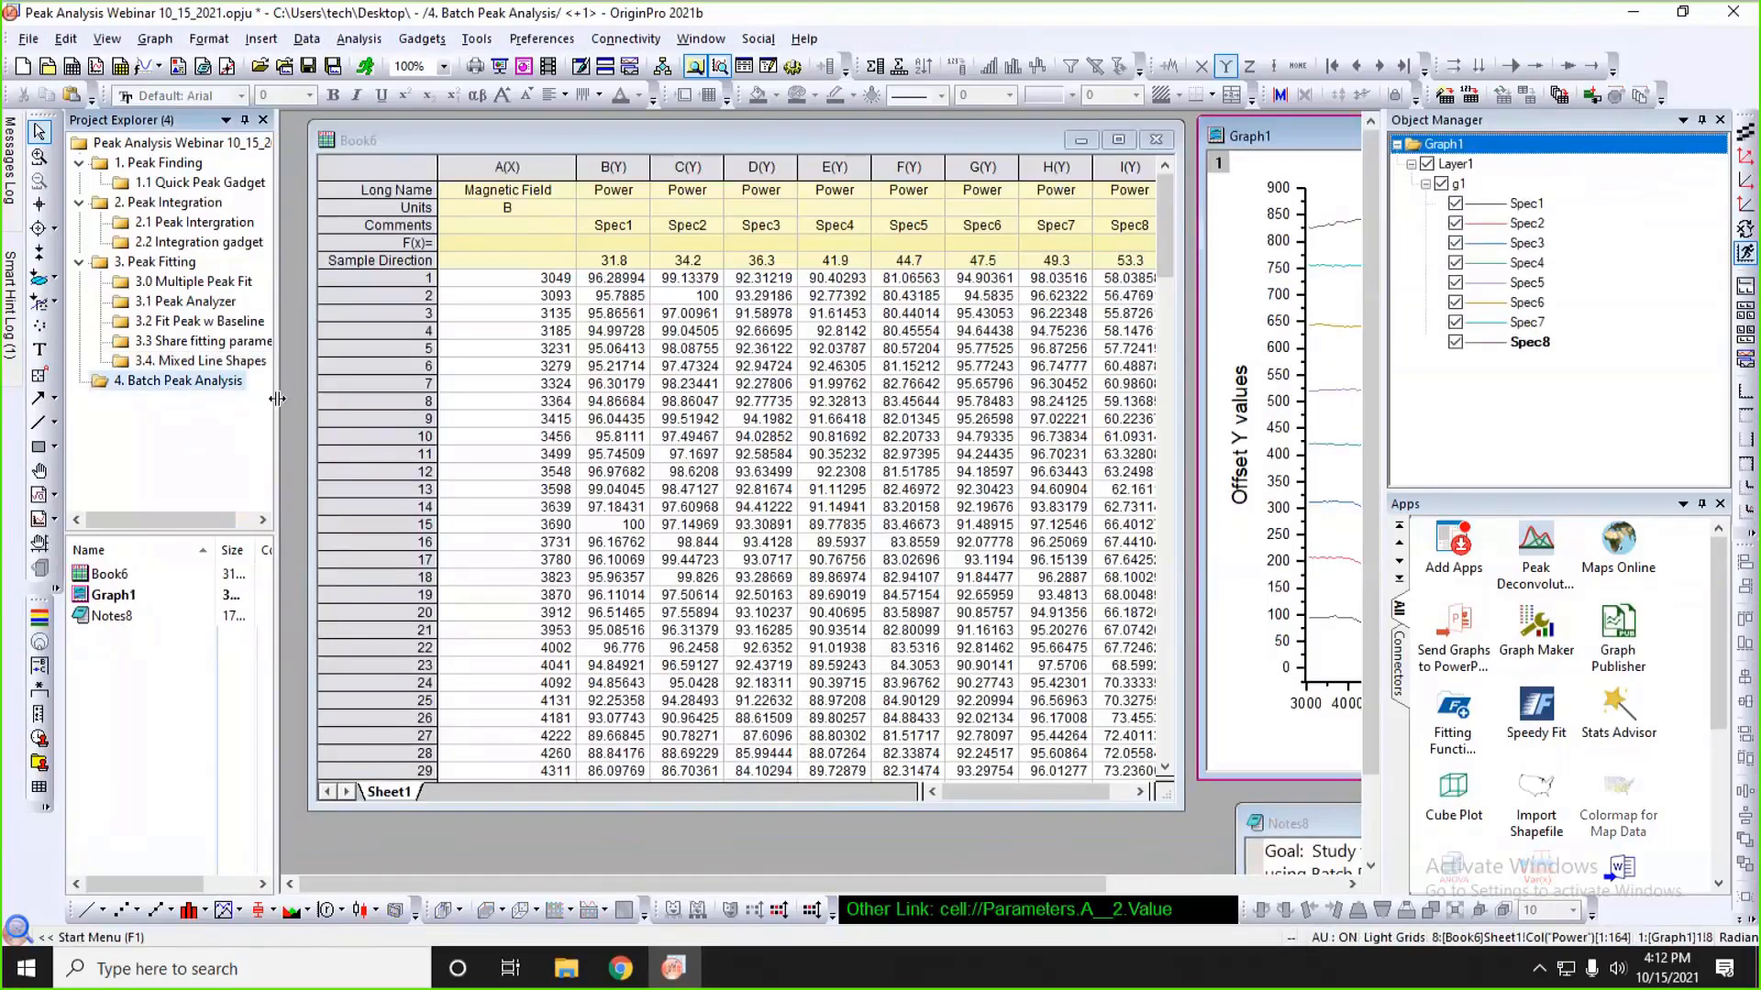
drag(276, 399, 115, 399)
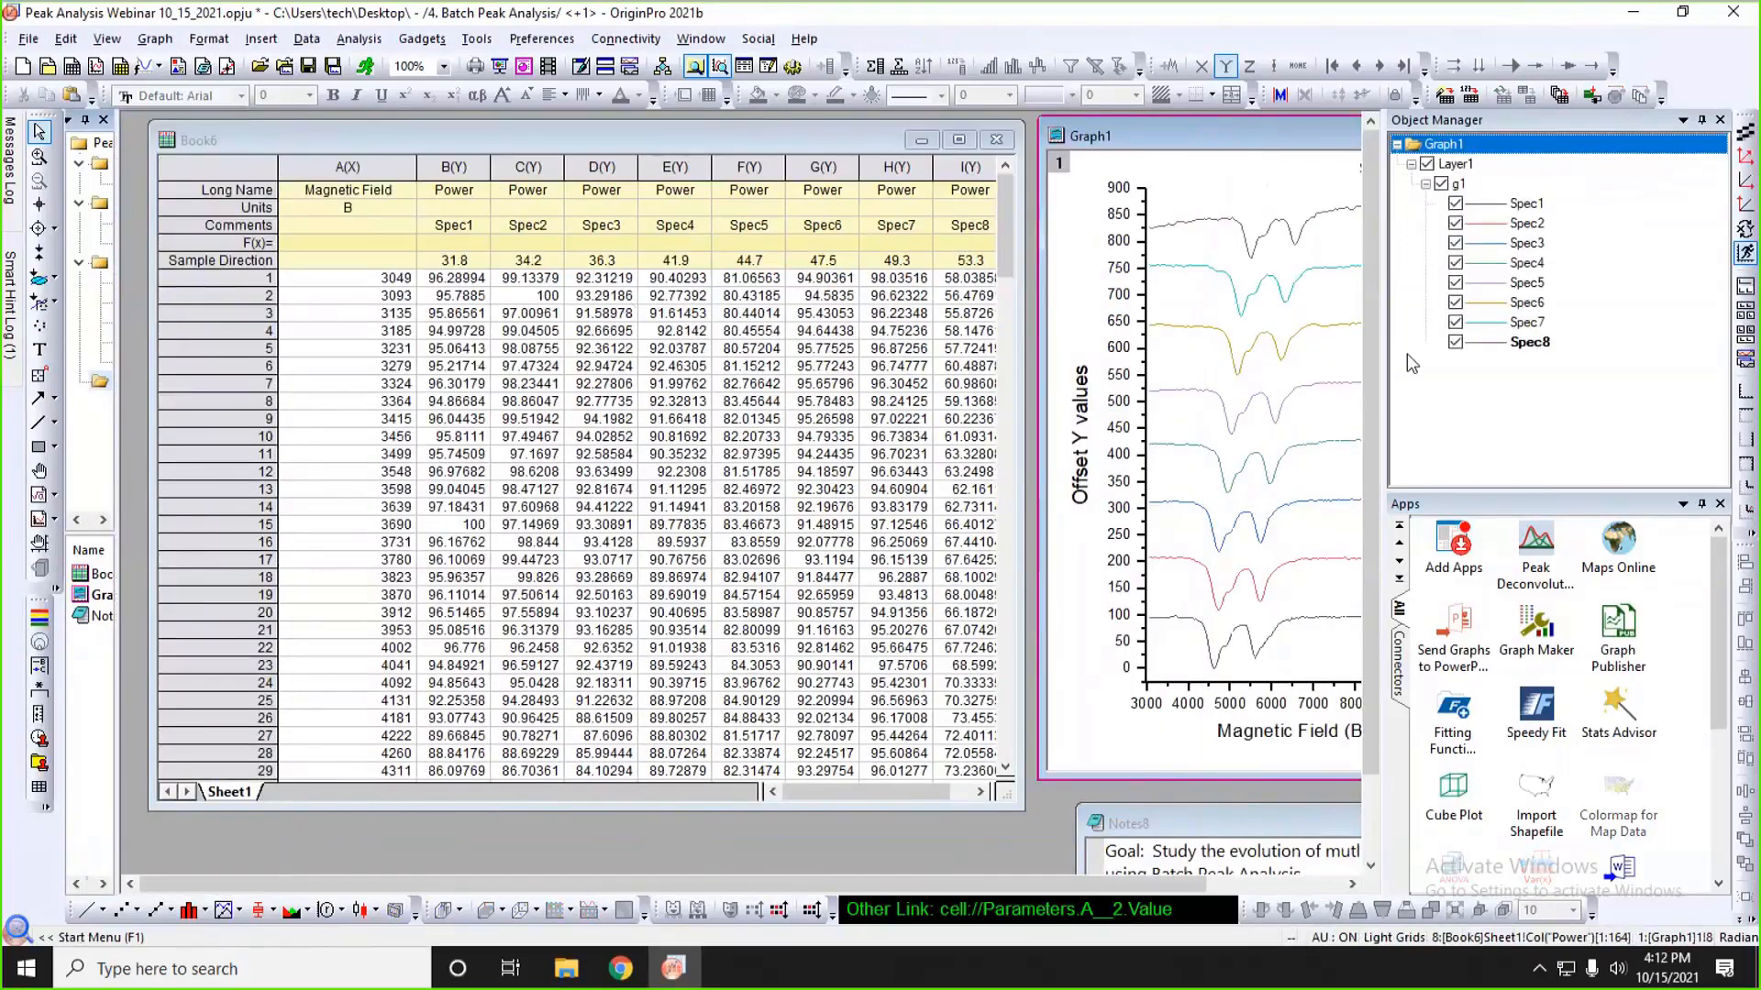
drag(1385, 366, 1570, 365)
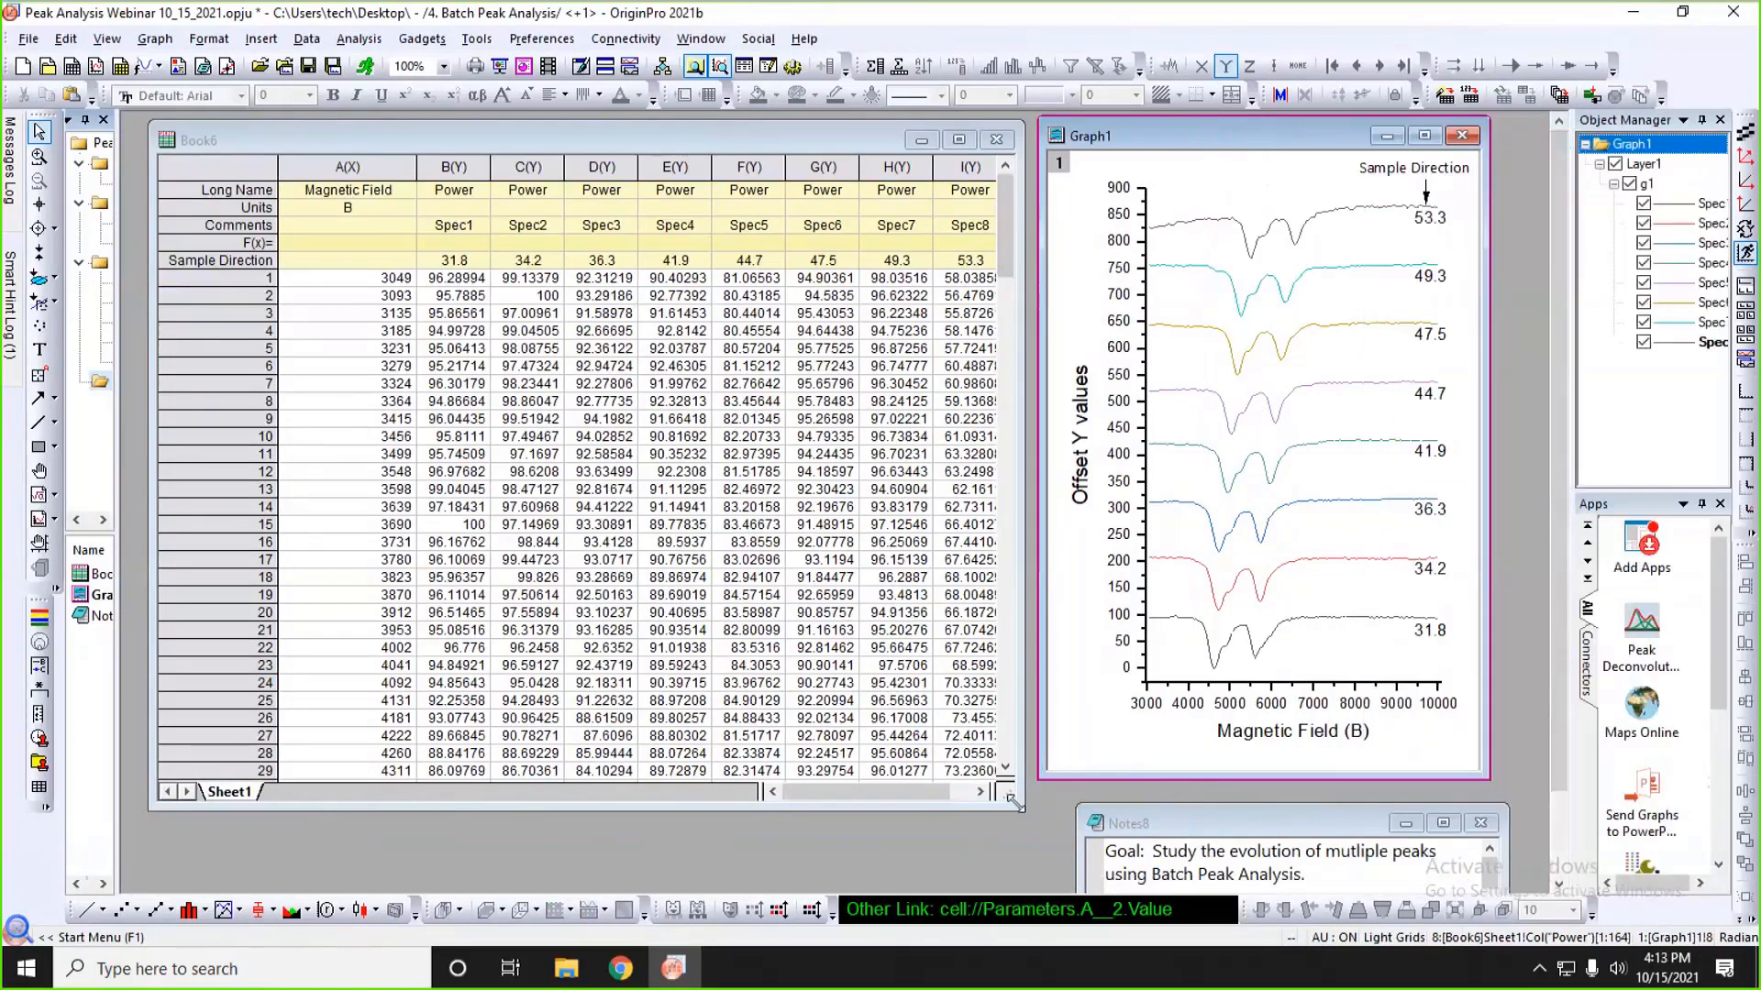
drag(1021, 807, 1076, 846)
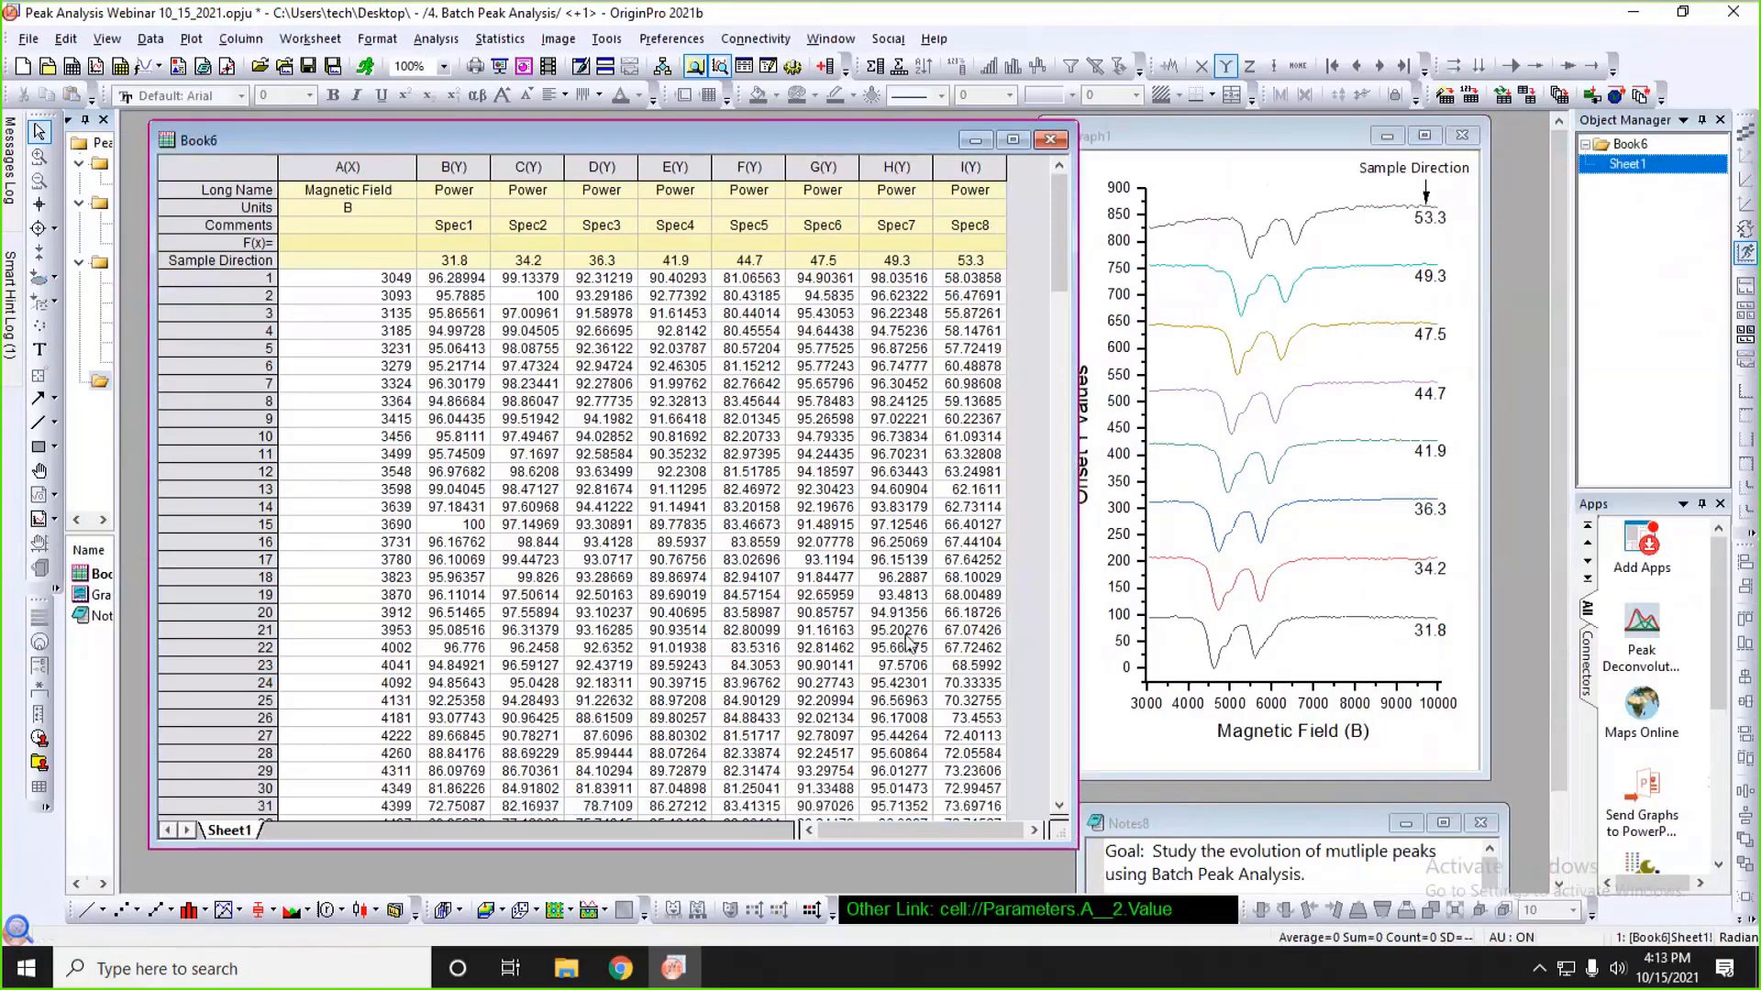
- Examine the Spec1 to Spec8 Power columns in Book6 and their Sample Direction values
click(473, 170)
drag(502, 168, 1021, 271)
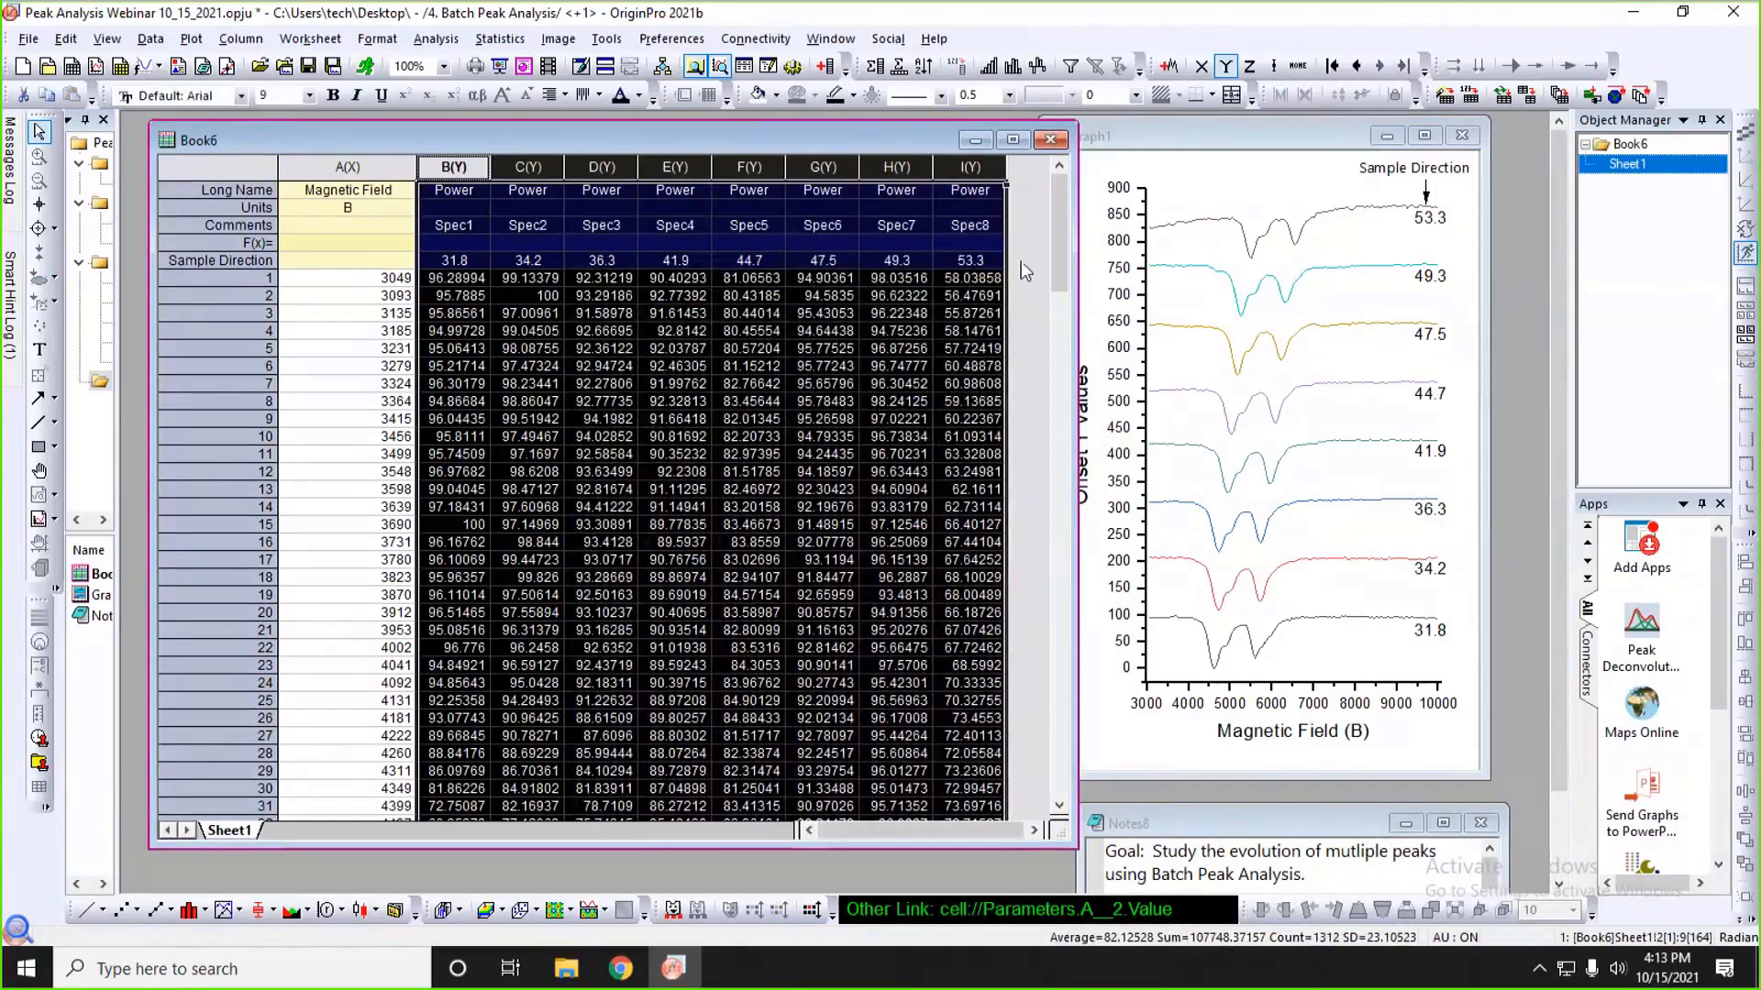
click(1021, 261)
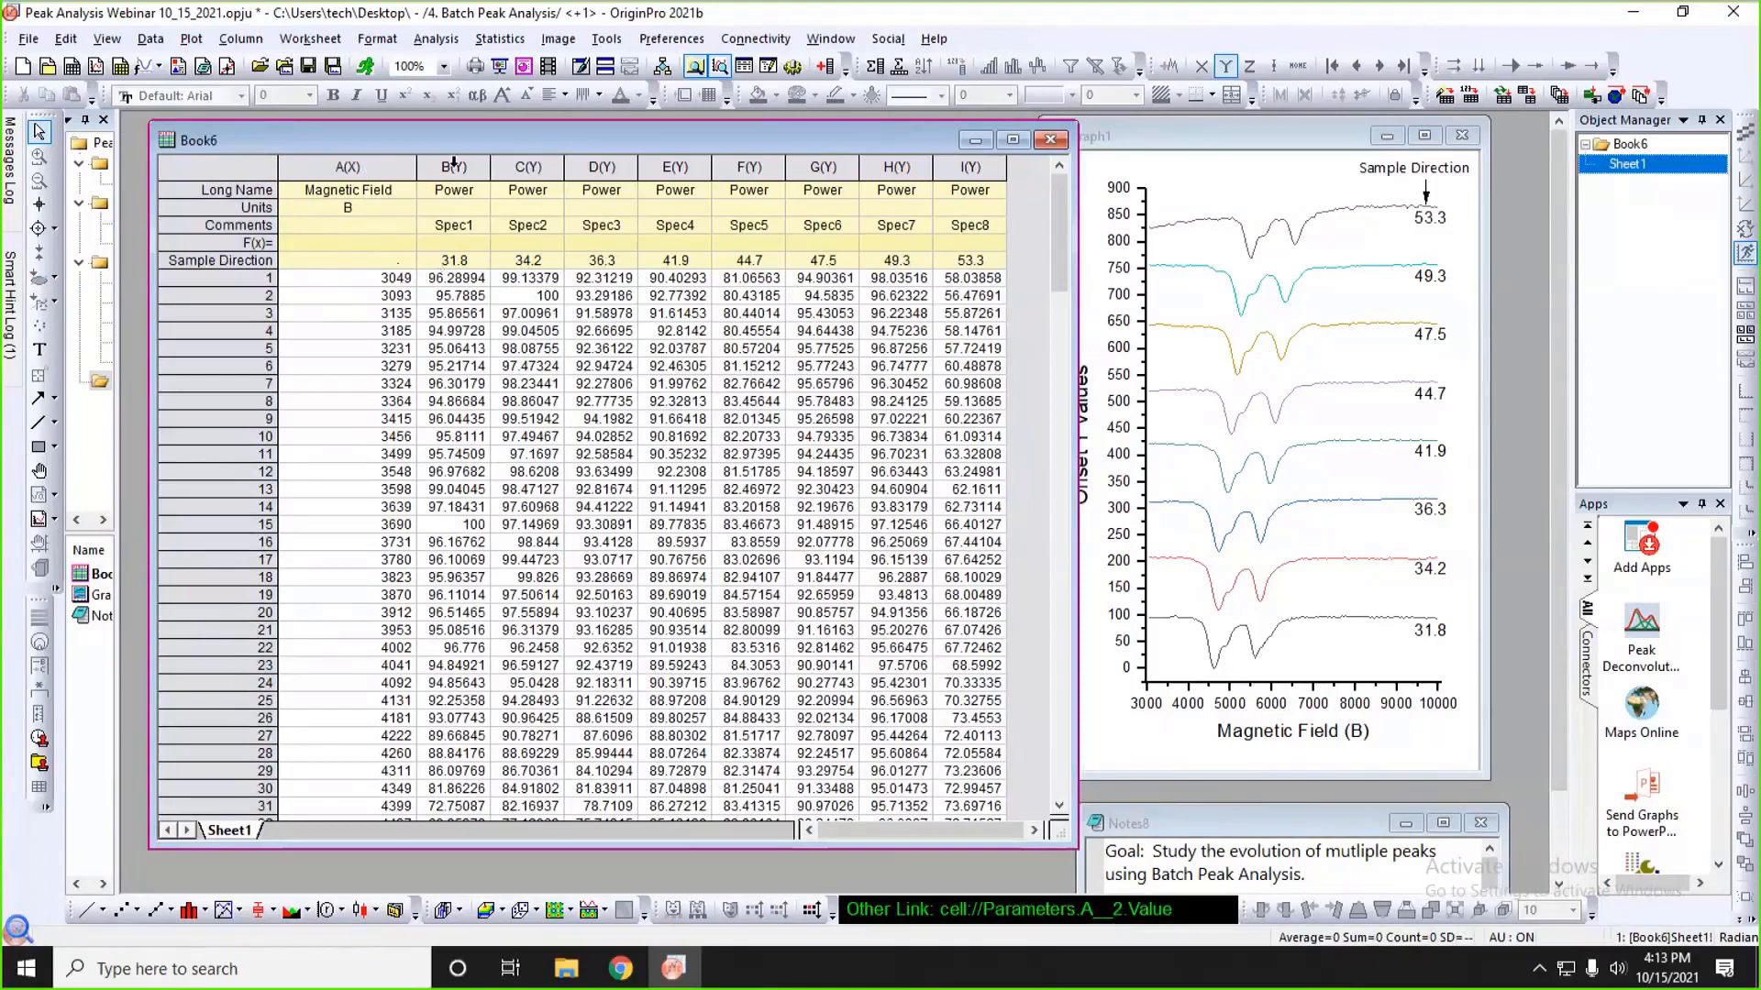
click(458, 261)
click(524, 268)
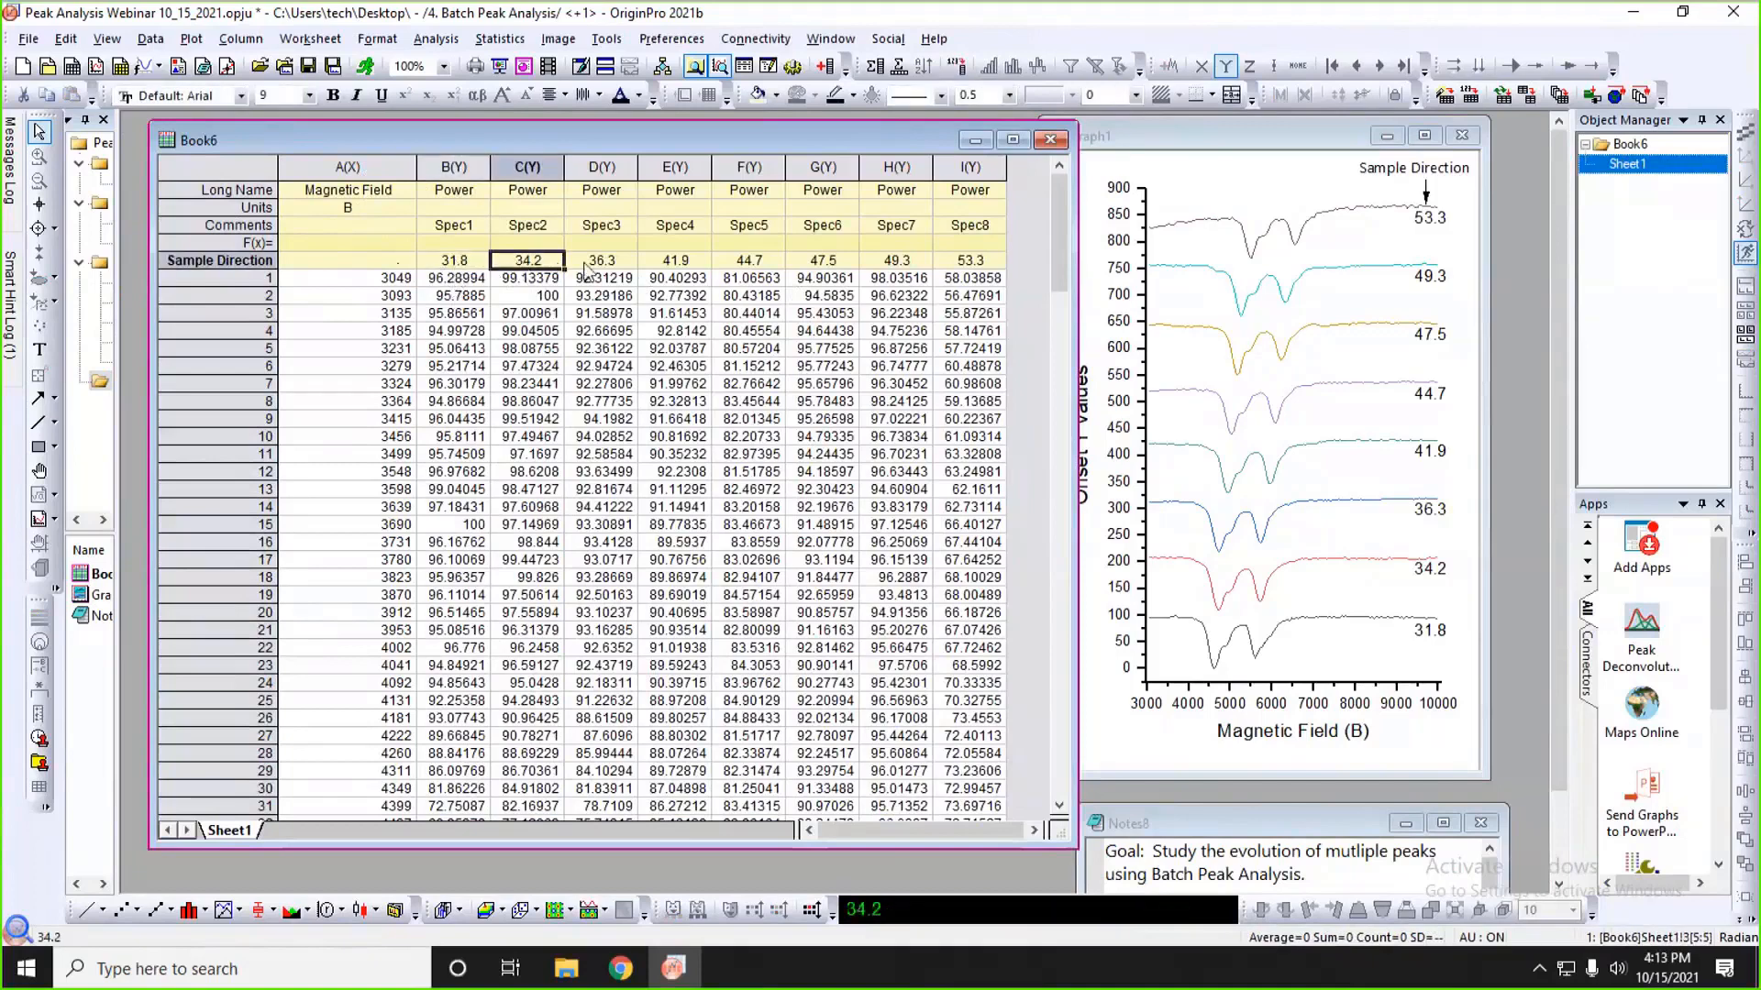
click(626, 269)
click(679, 268)
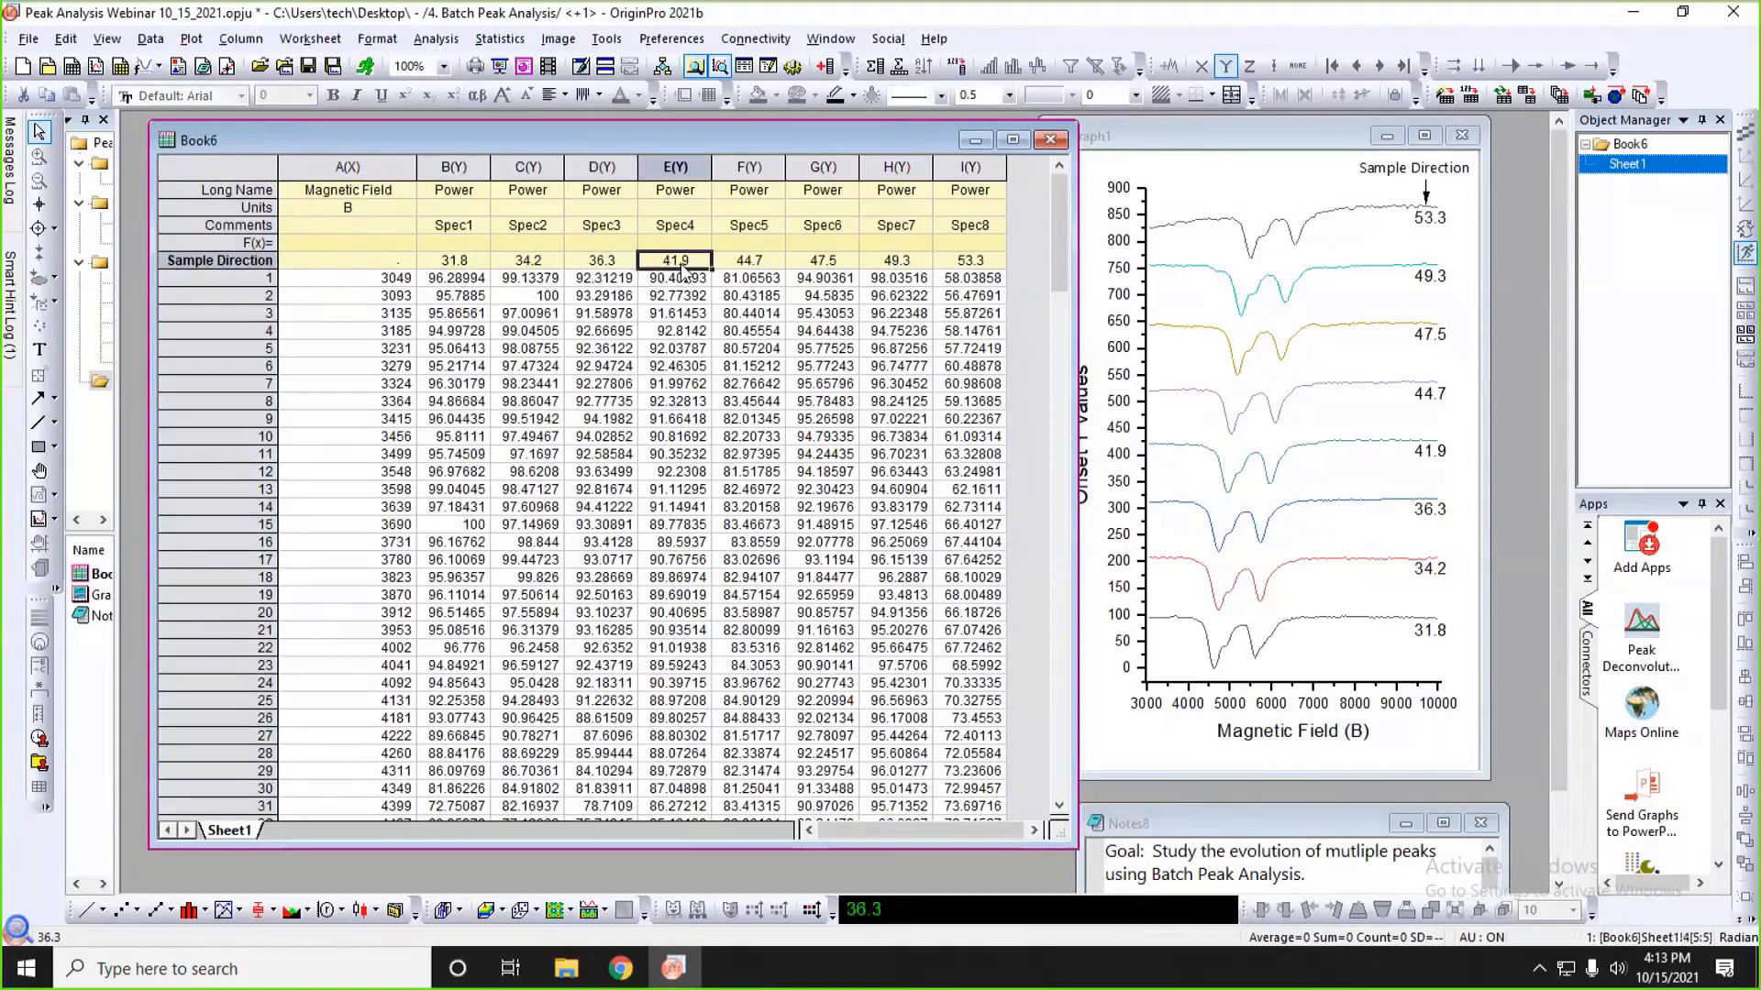
click(745, 269)
click(450, 168)
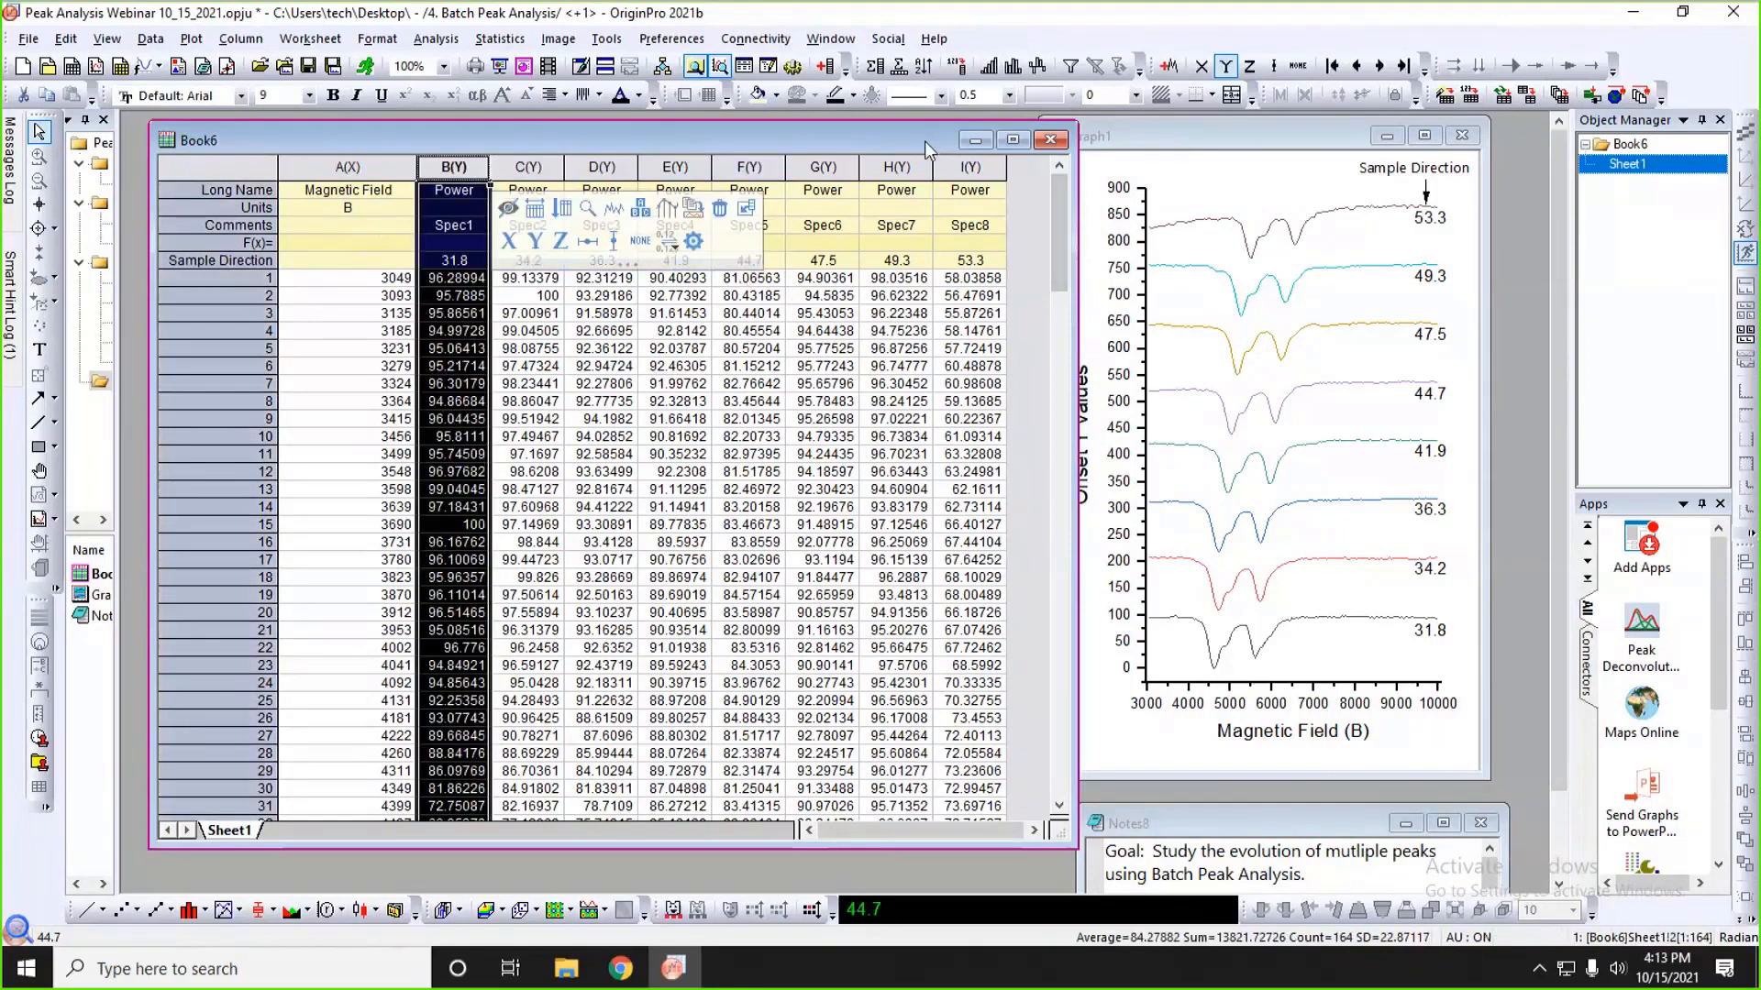
- Shift Book6 aside, bring Graph1 forward and enlarge its window to show the stacked spectra
drag(924, 141, 814, 146)
click(1085, 423)
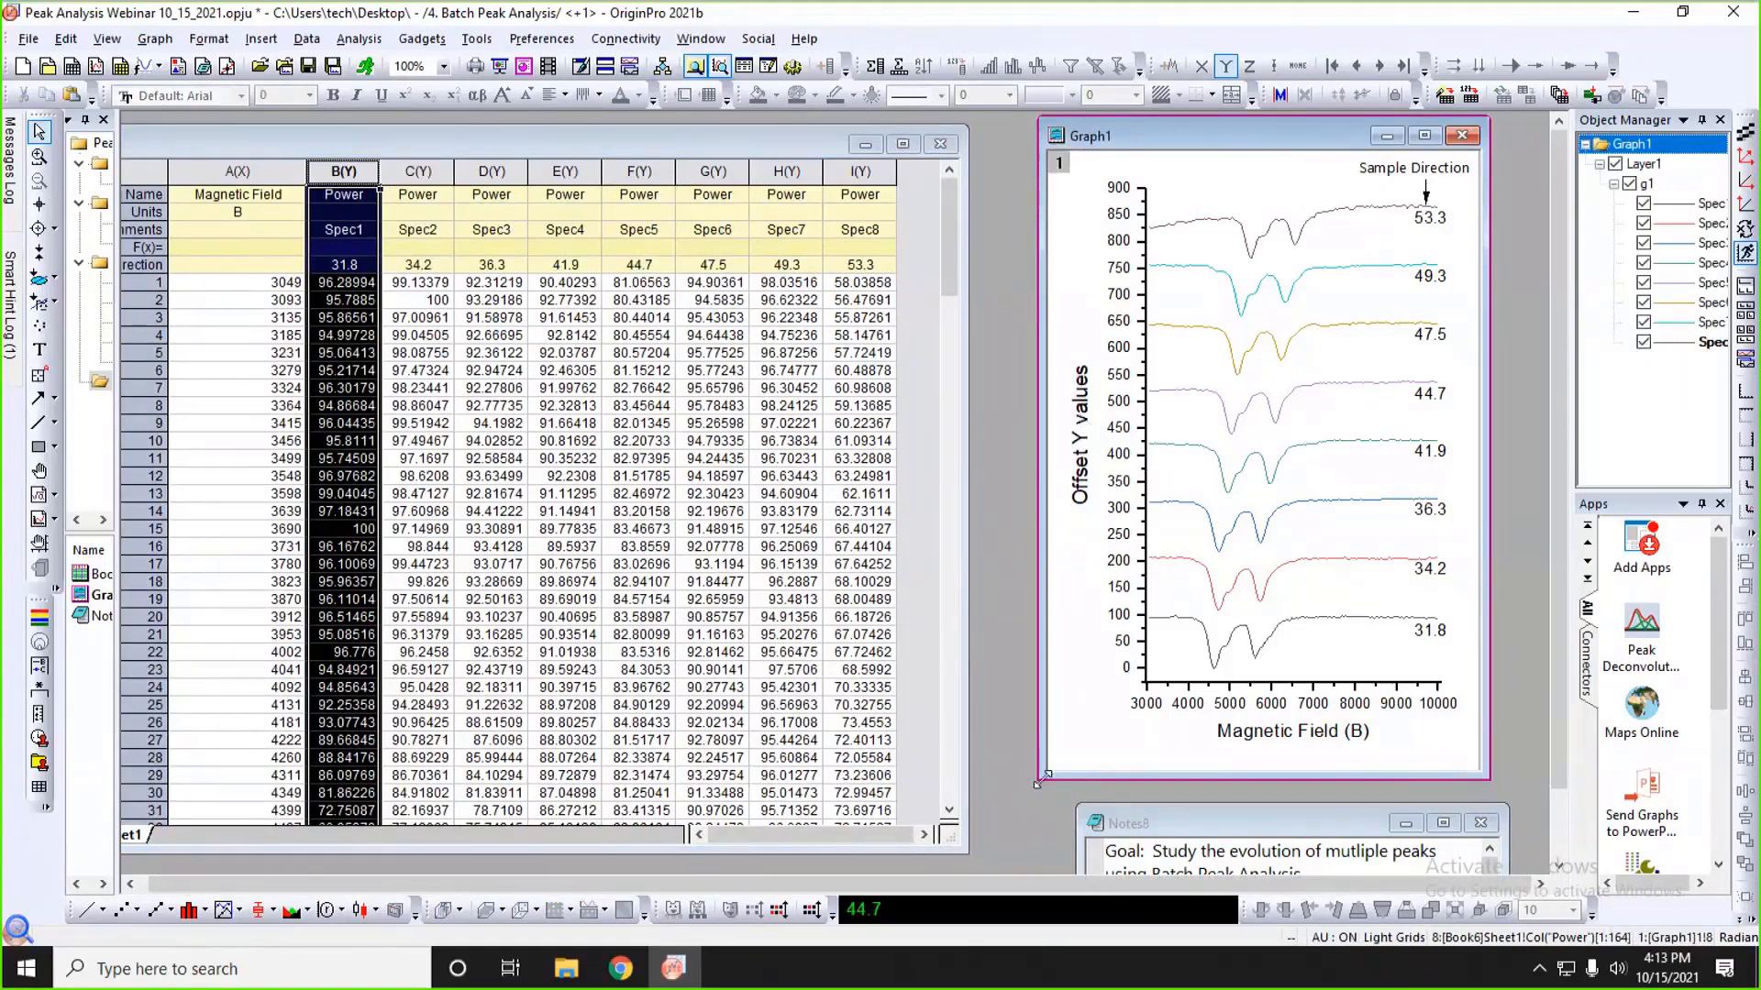
drag(1039, 780, 815, 857)
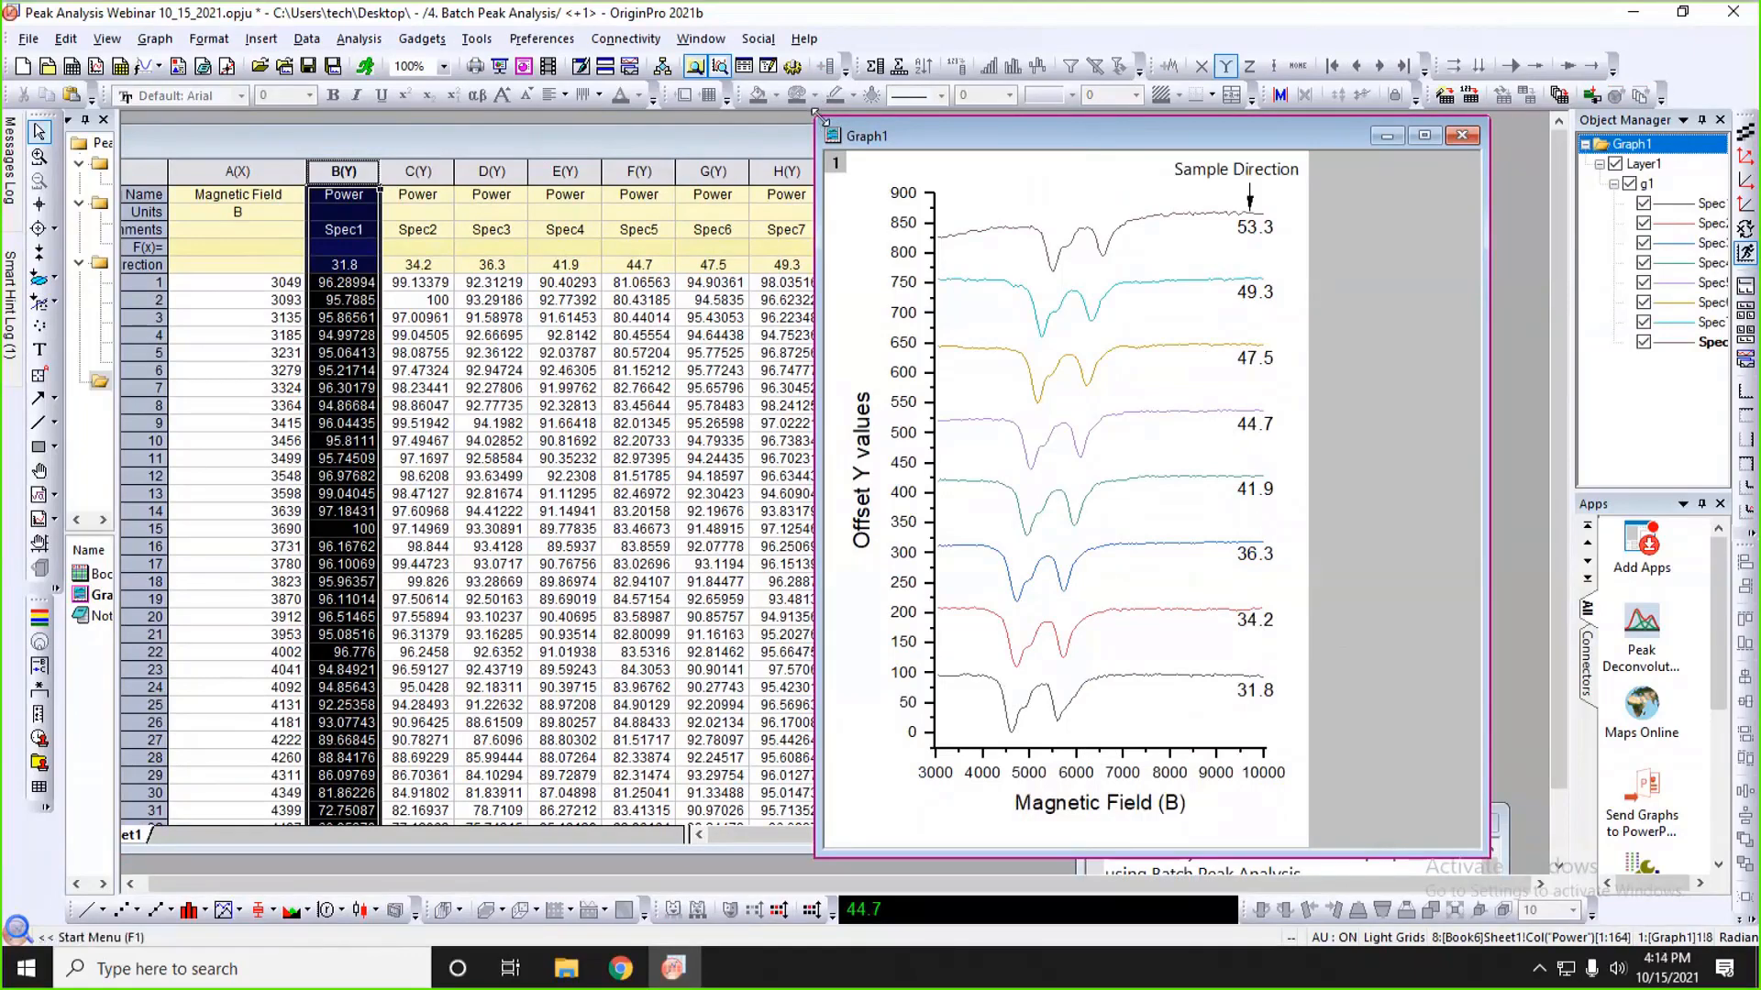
drag(815, 112, 901, 143)
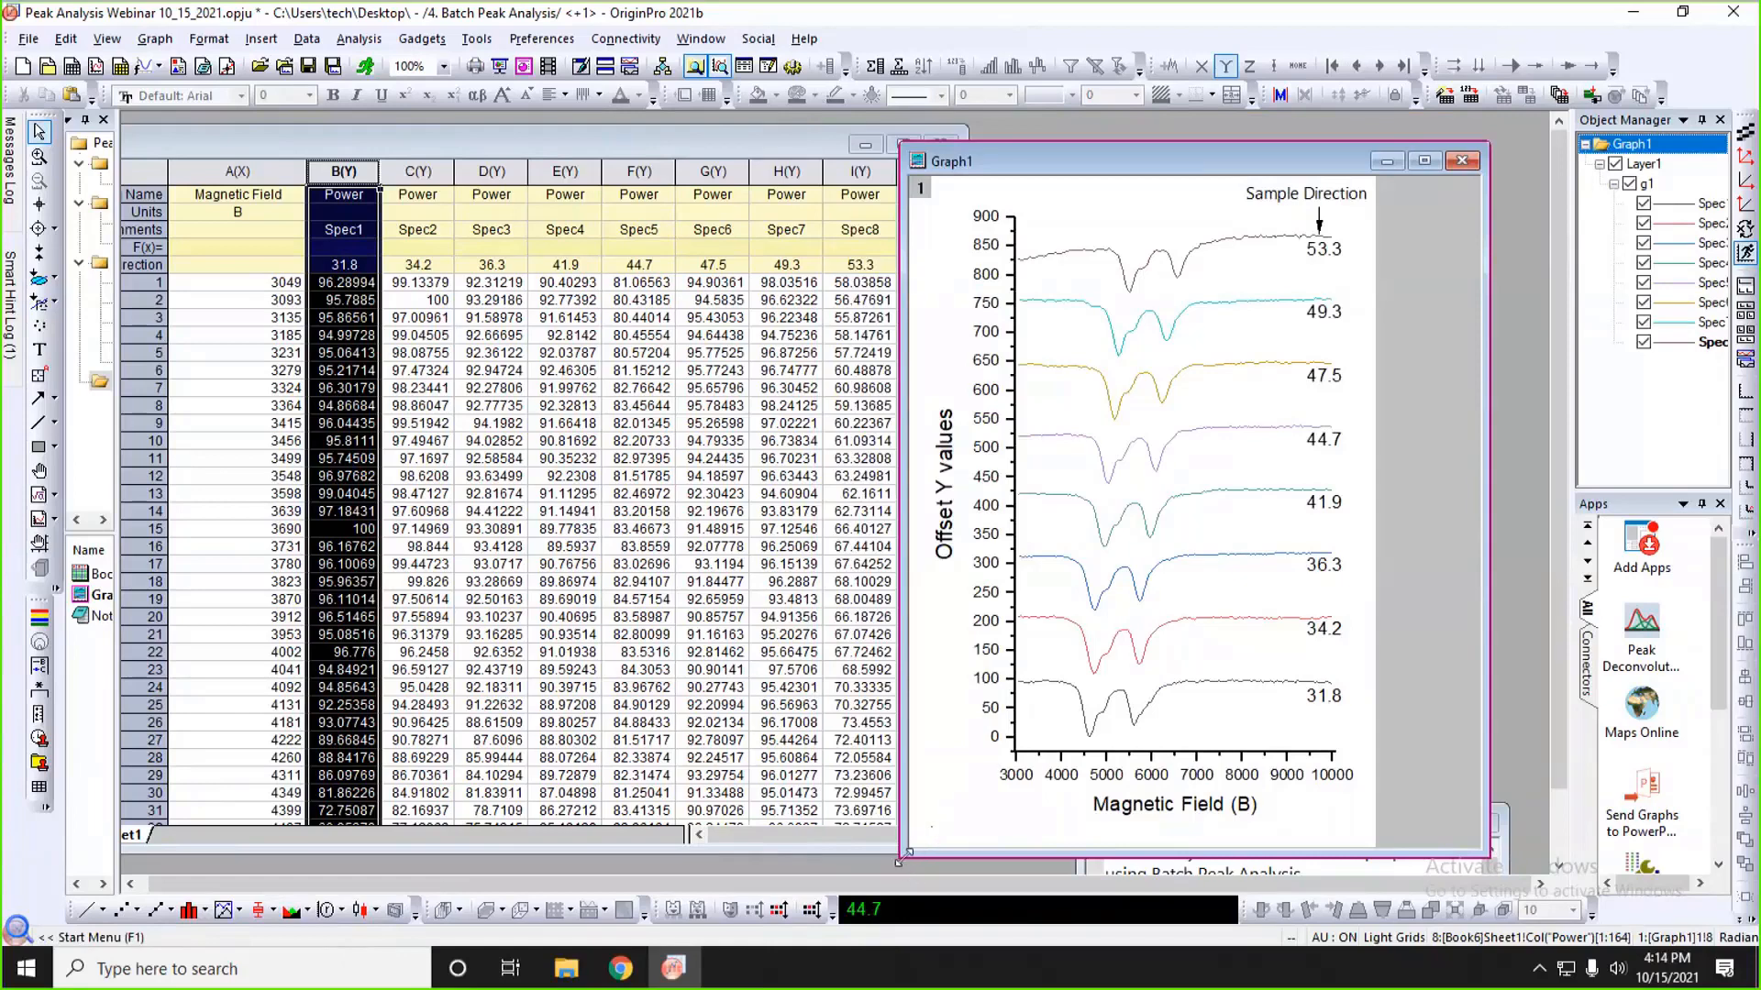
drag(899, 860, 893, 844)
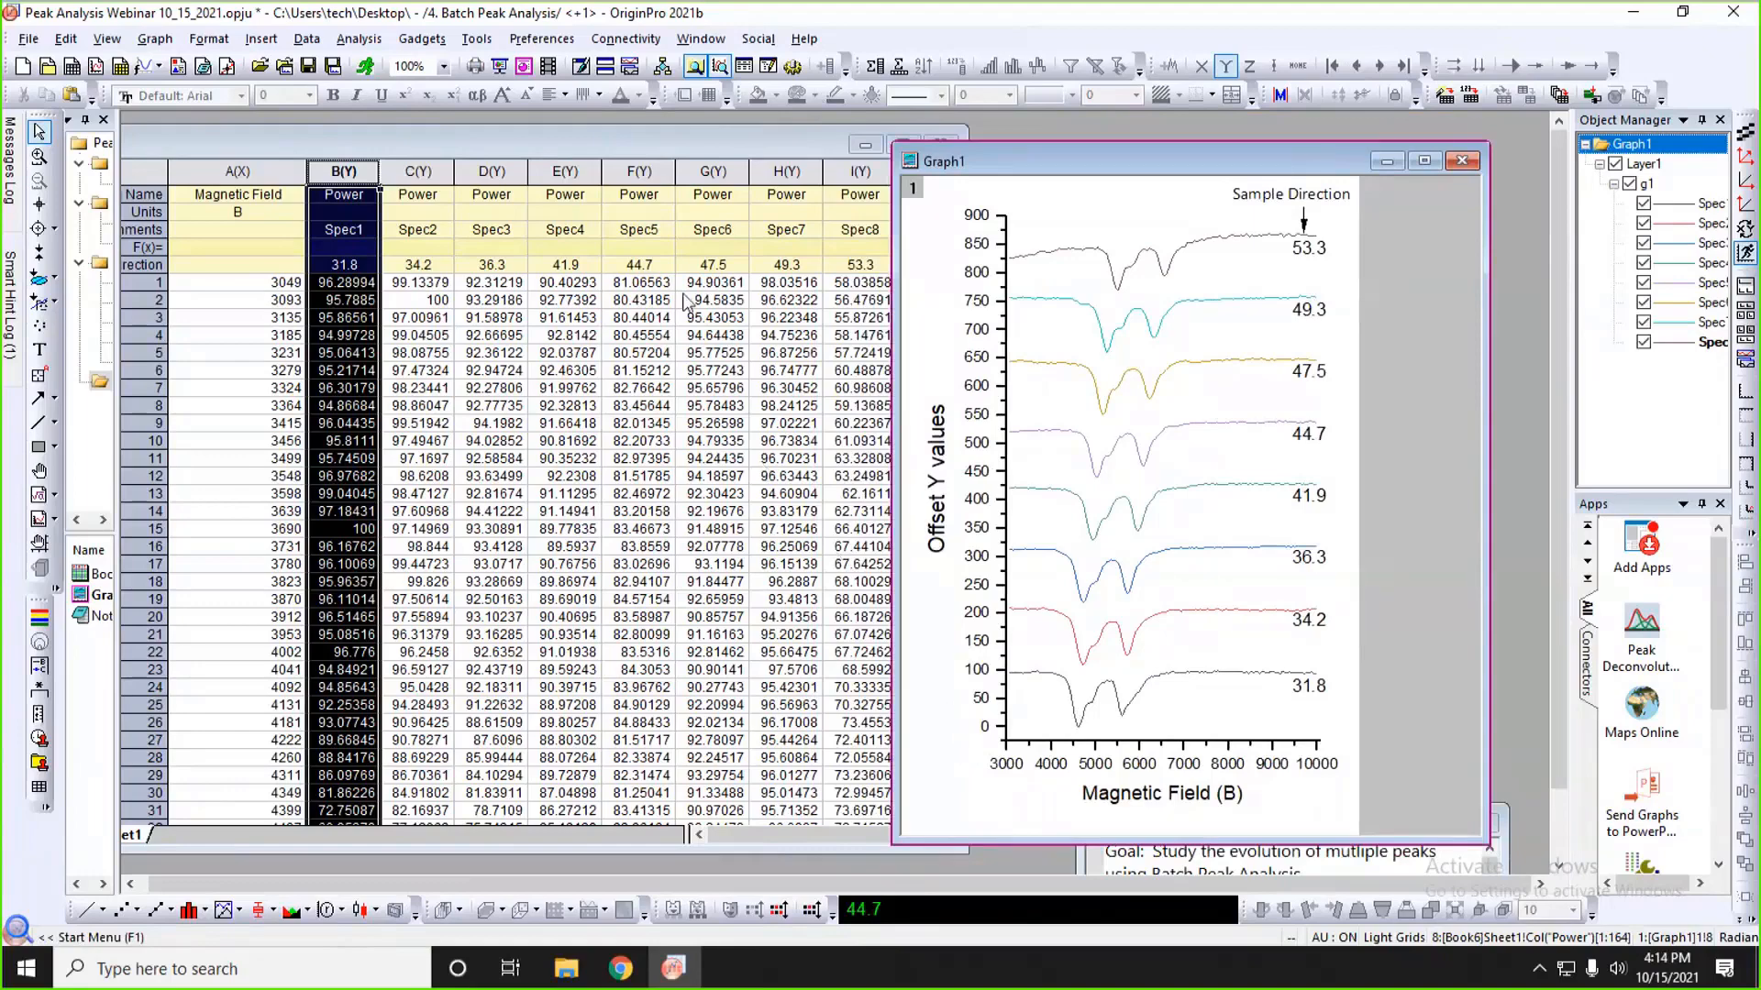
- Select the Spec1 column B in Book6 and open the Peak Analyzer dialog on it
click(648, 139)
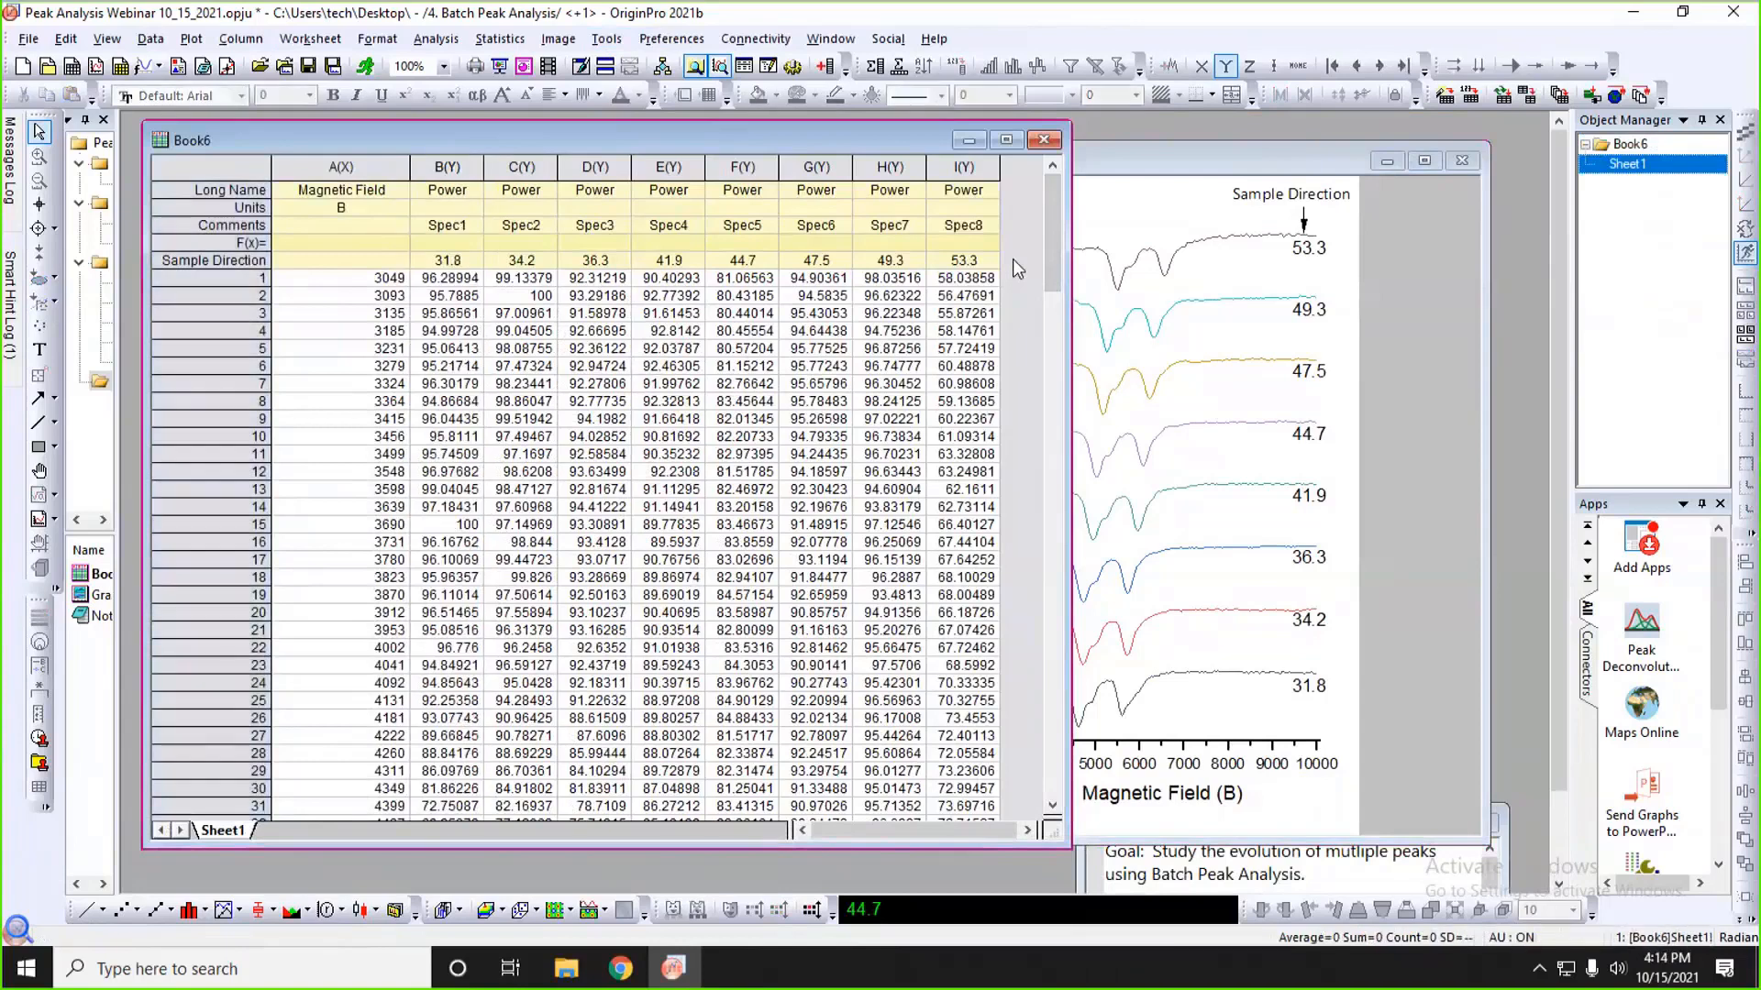
click(438, 170)
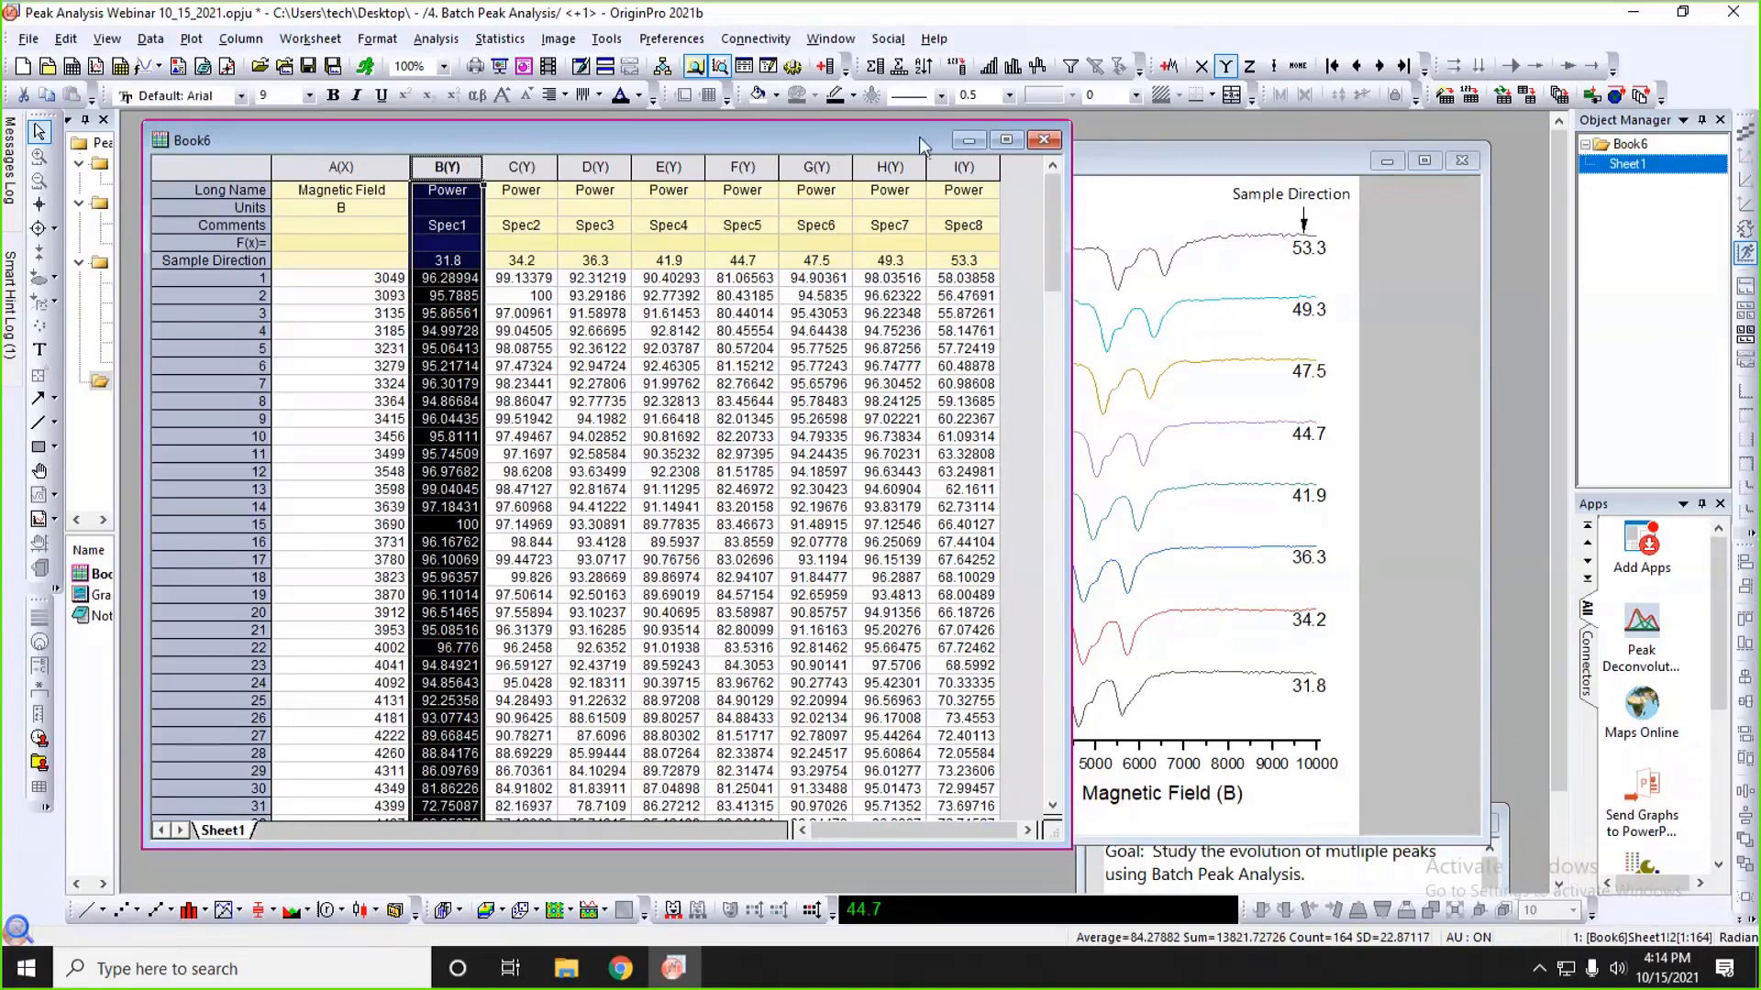
drag(918, 136, 925, 134)
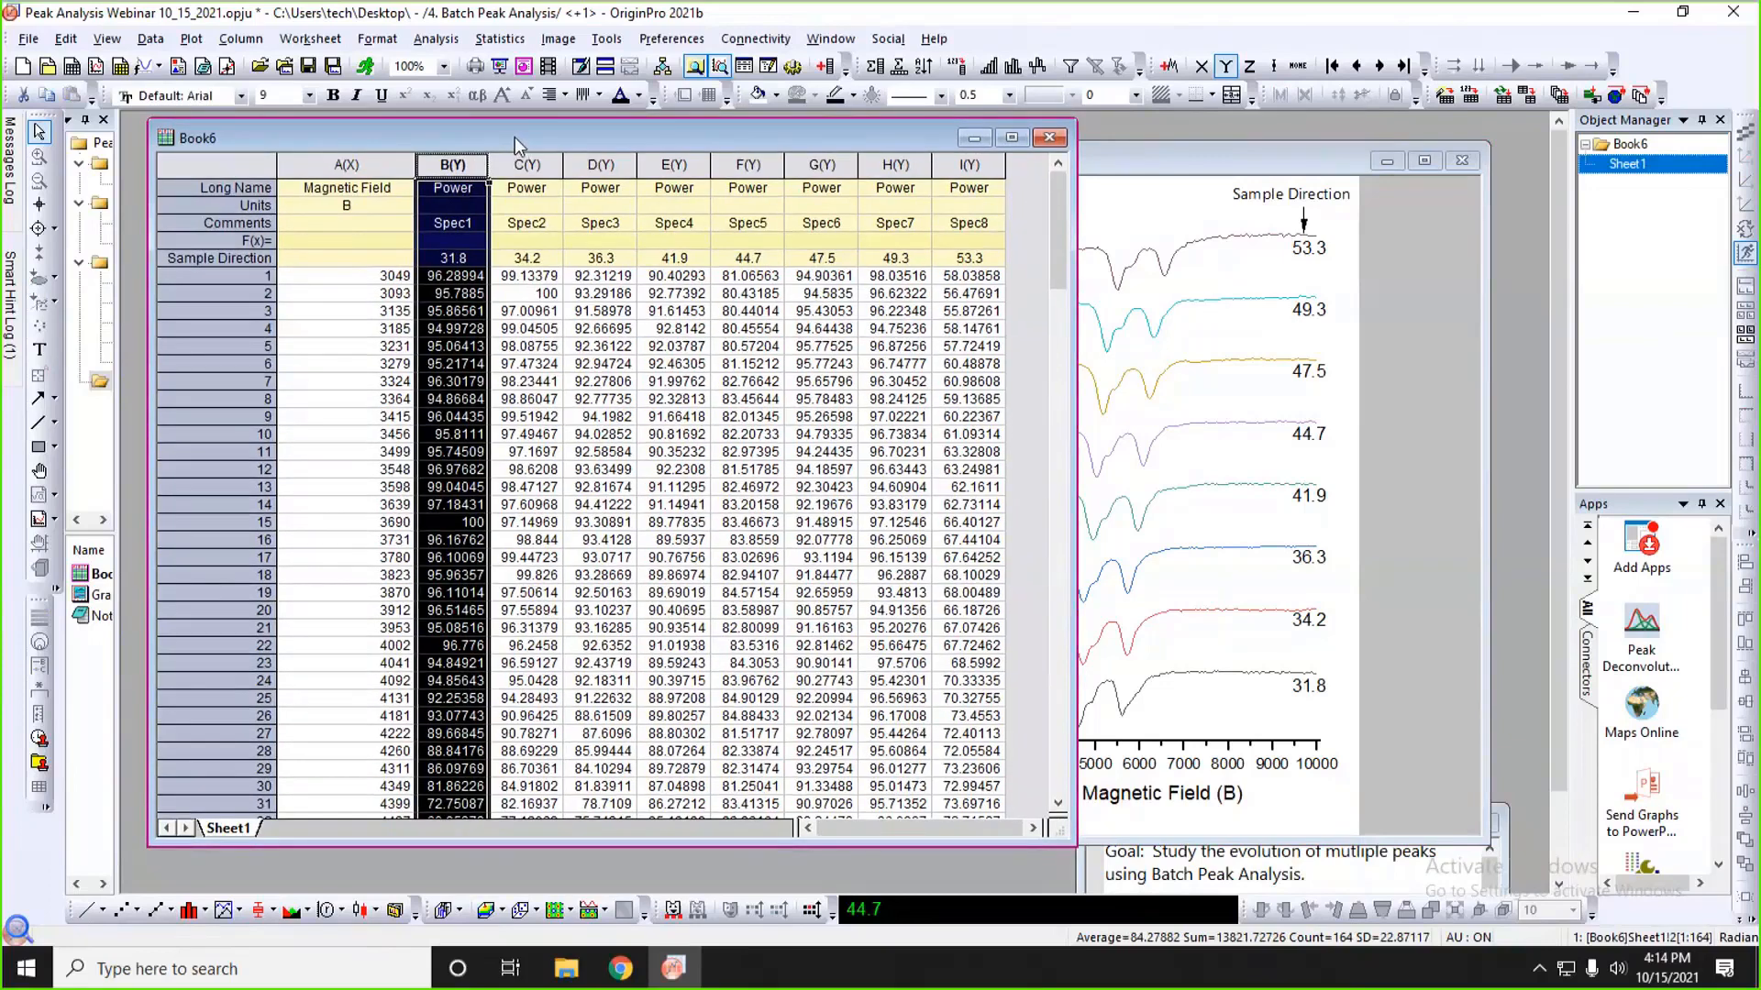
drag(514, 136, 510, 145)
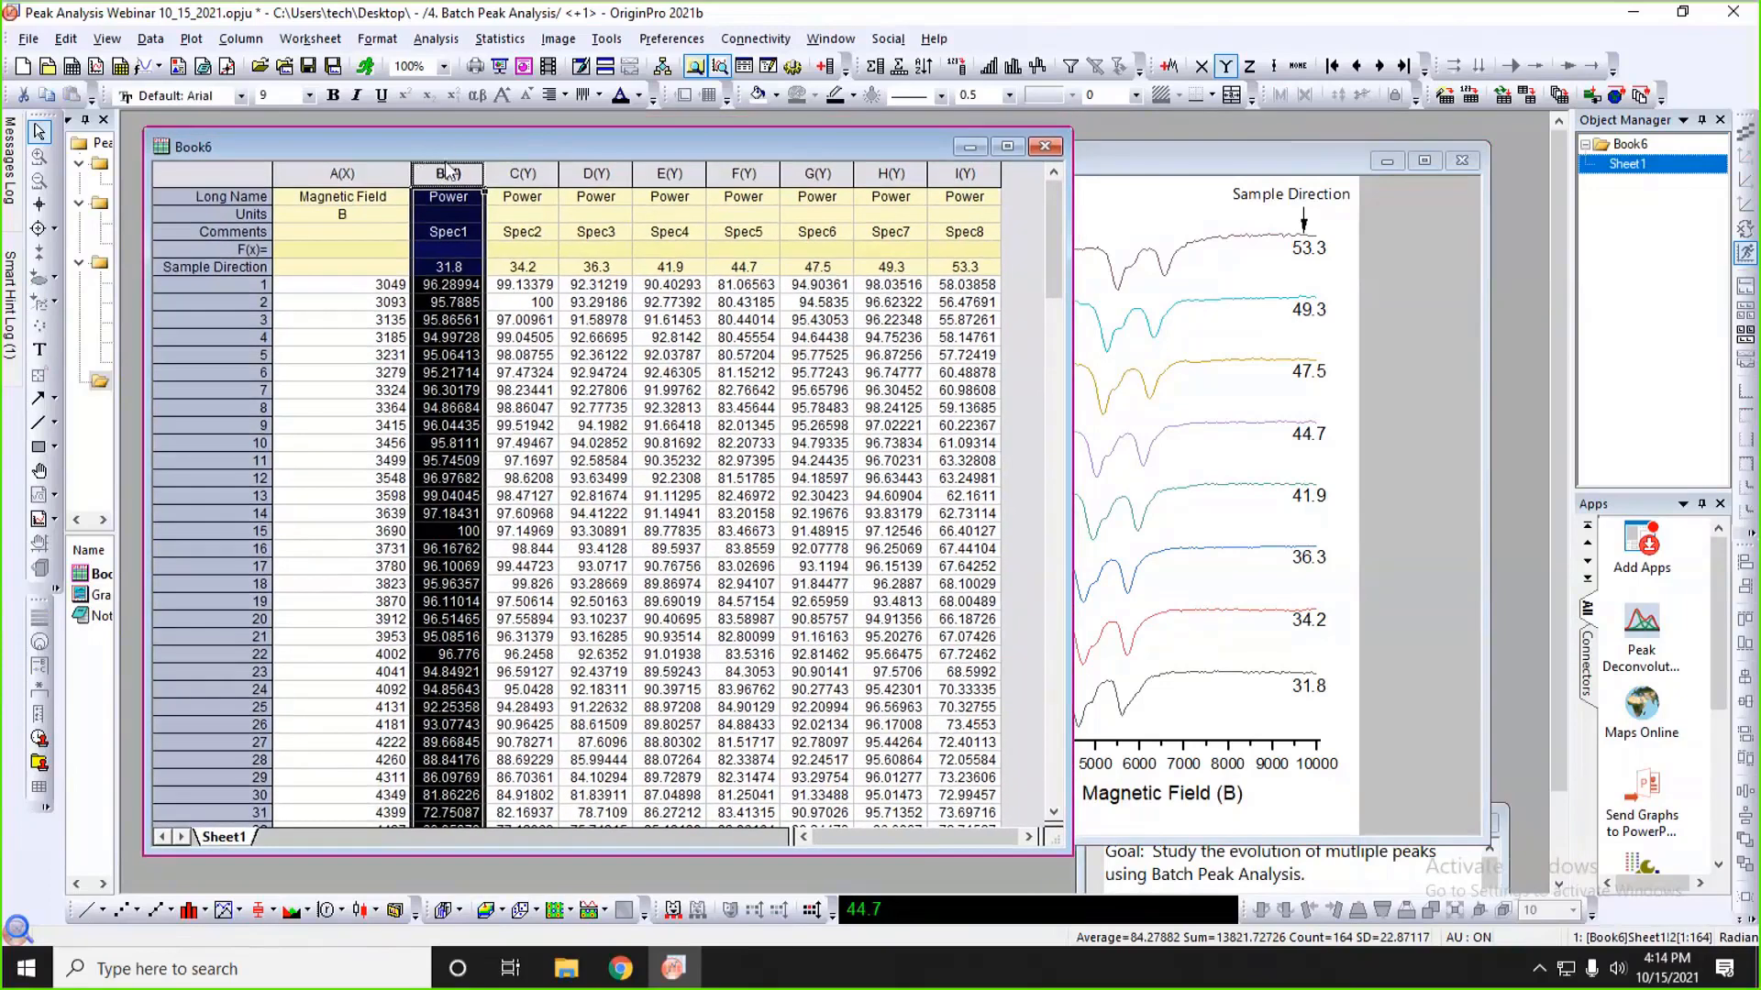
click(429, 40)
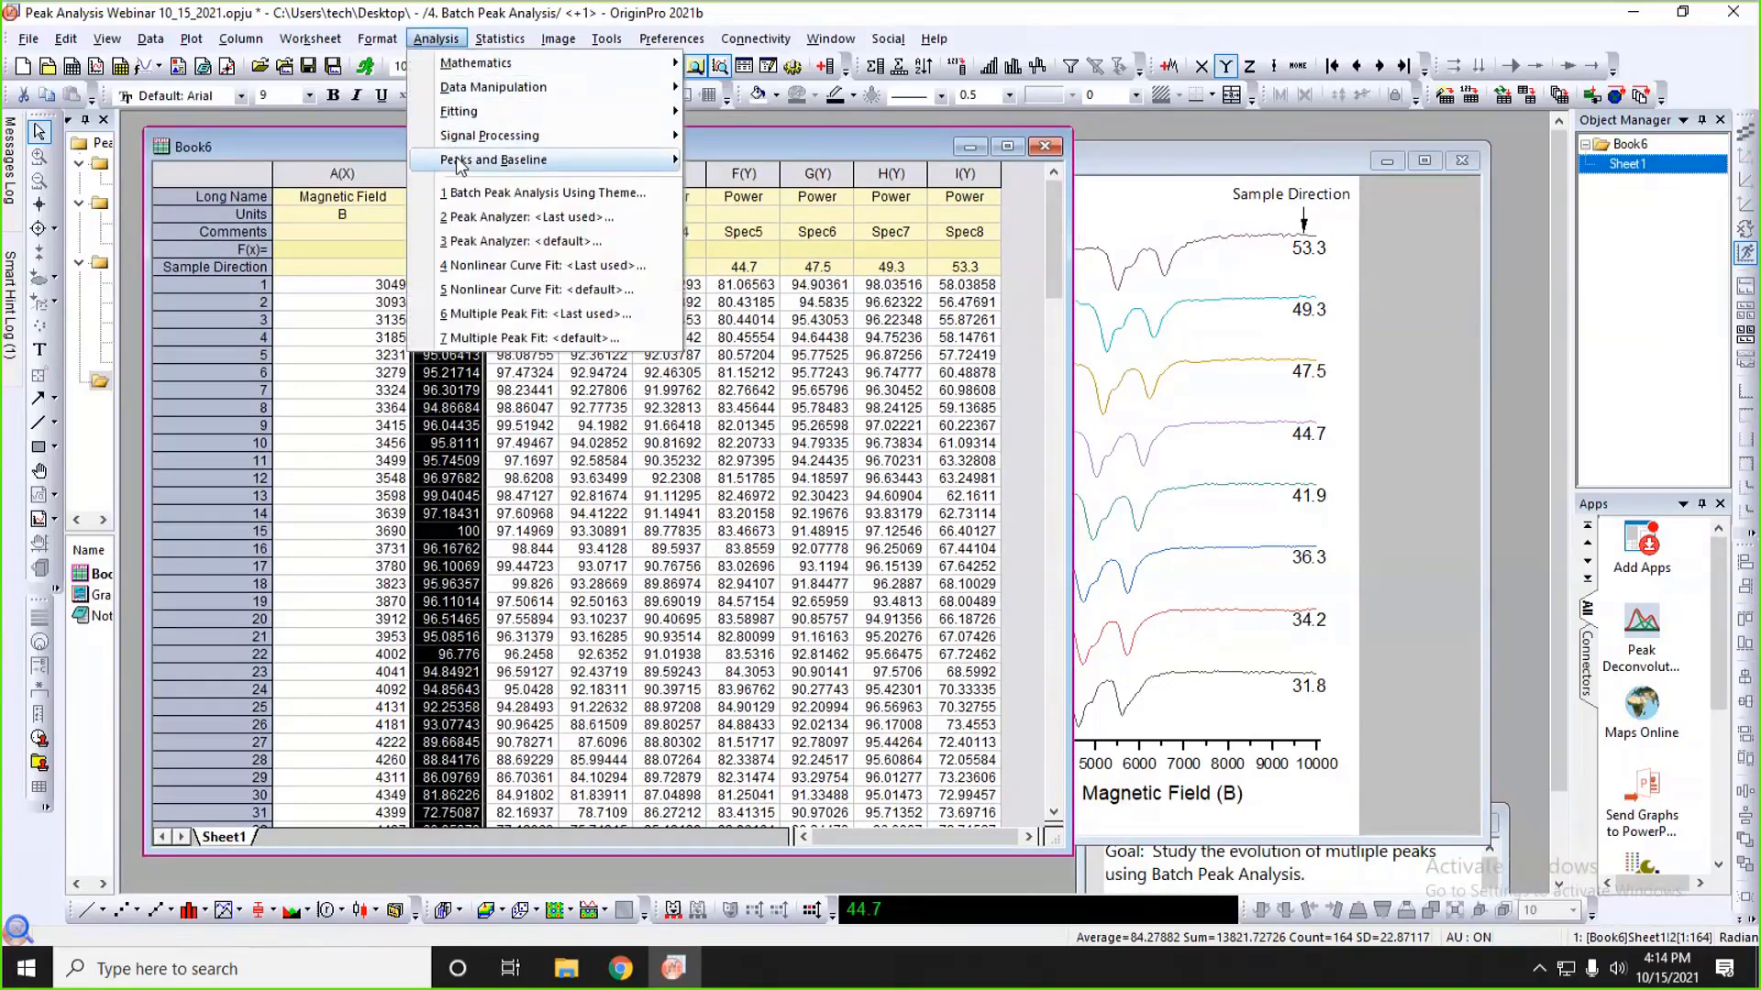
mouse_move(458, 164)
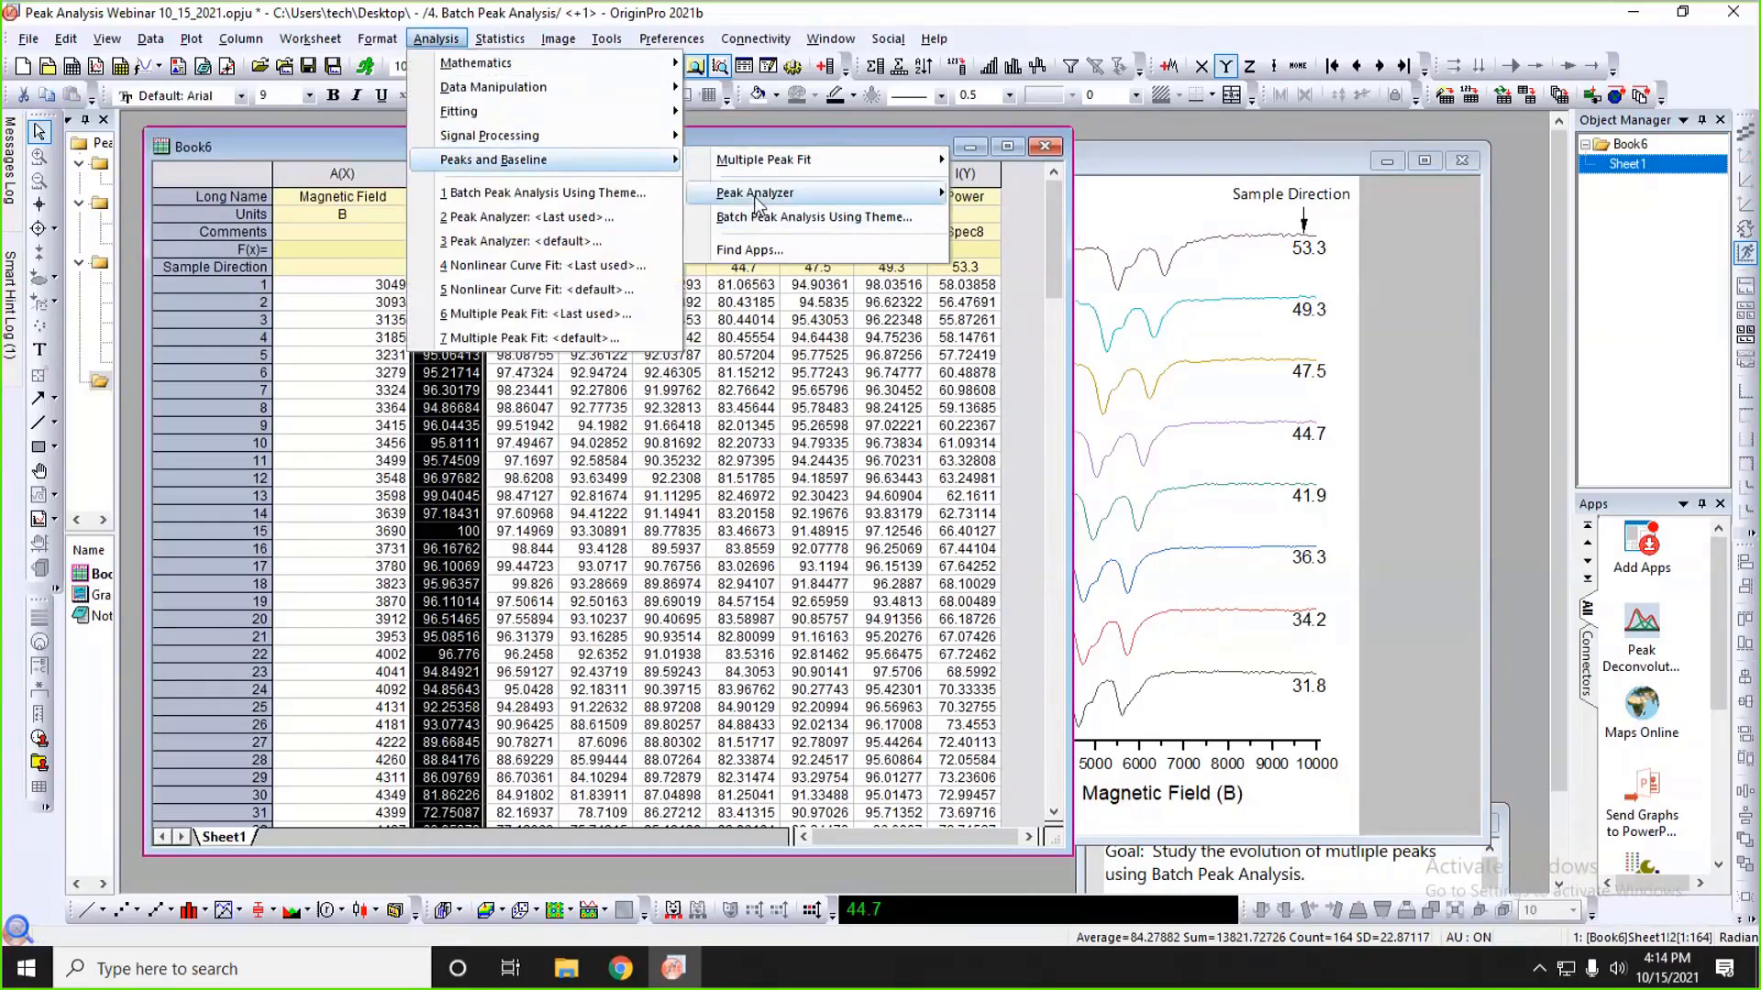
mouse_move(754, 196)
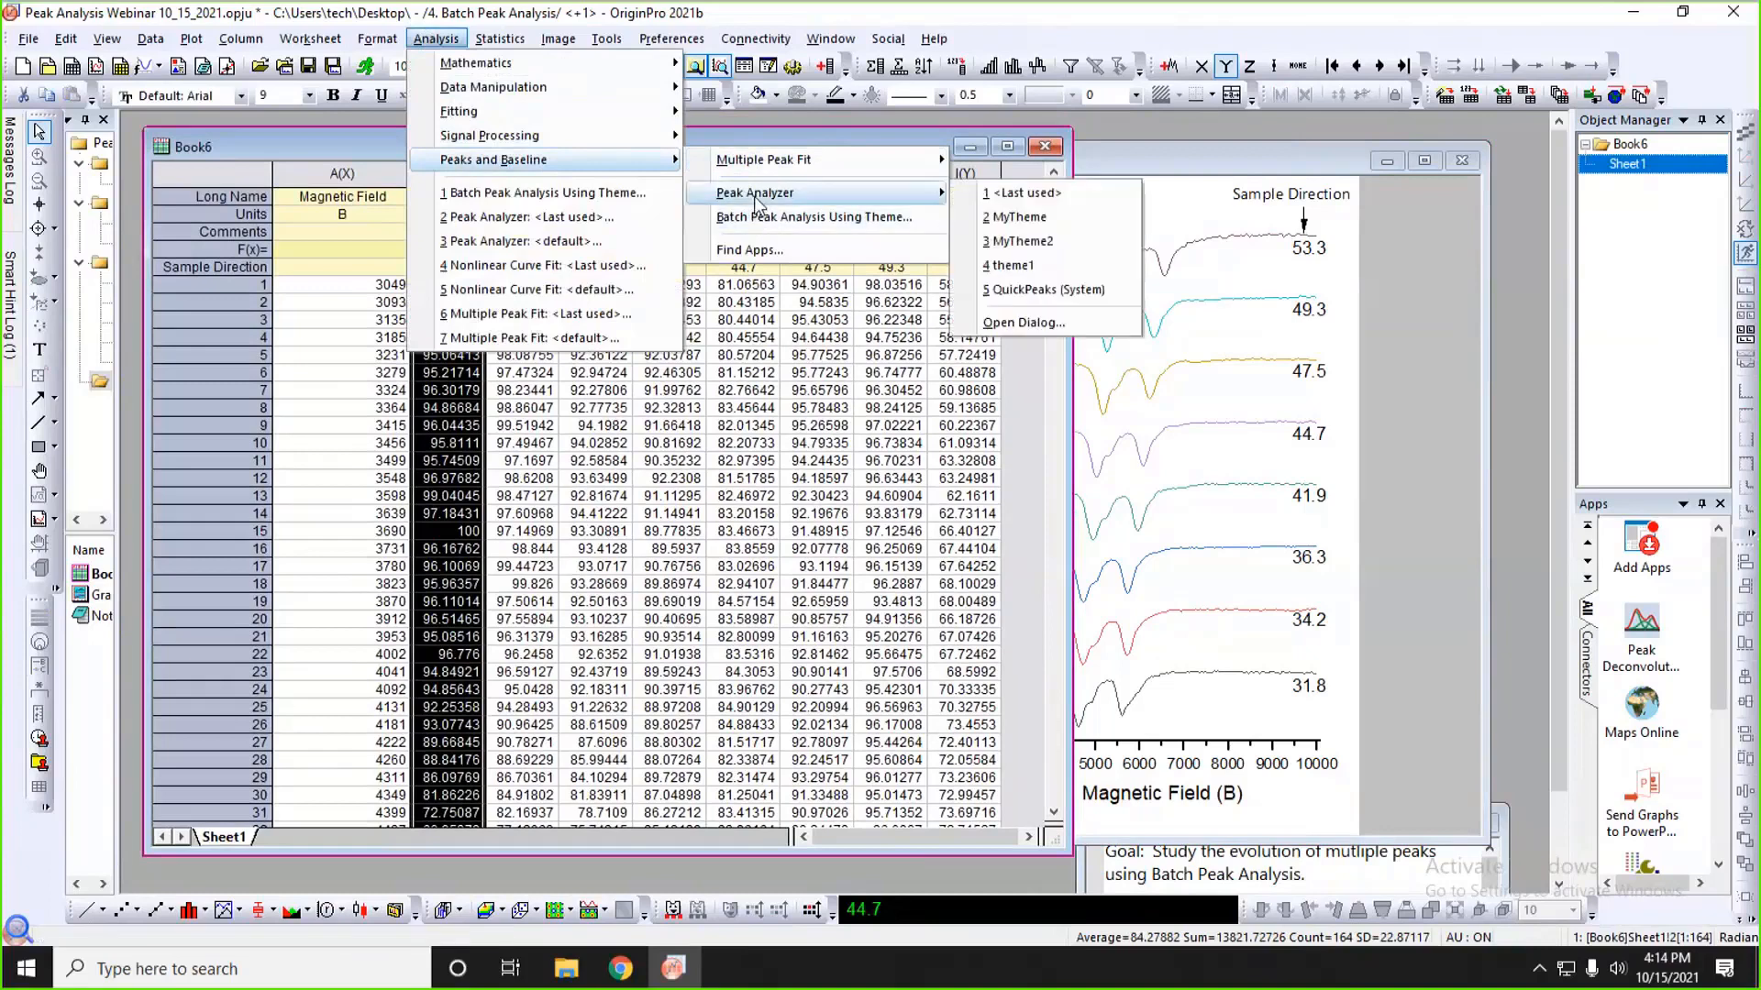
click(1018, 323)
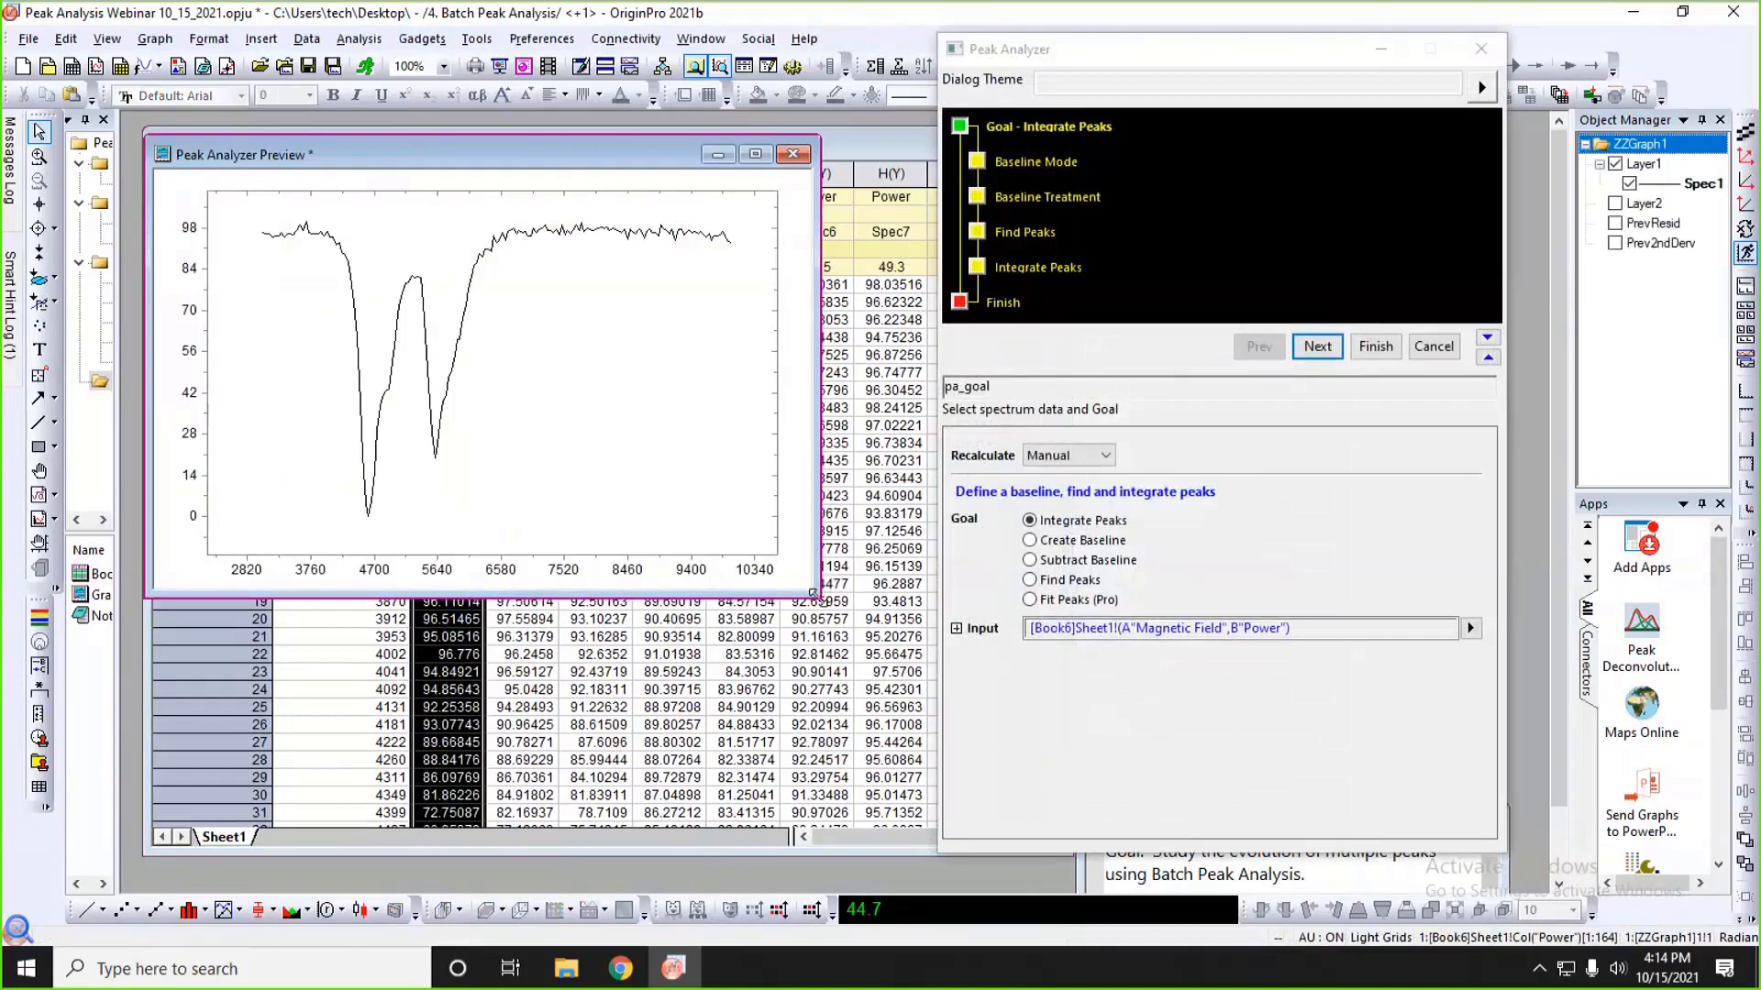
- Enlarge the analyzer's preview window and set the analysis goal to Fit Peaks (Pro)
drag(814, 594, 883, 718)
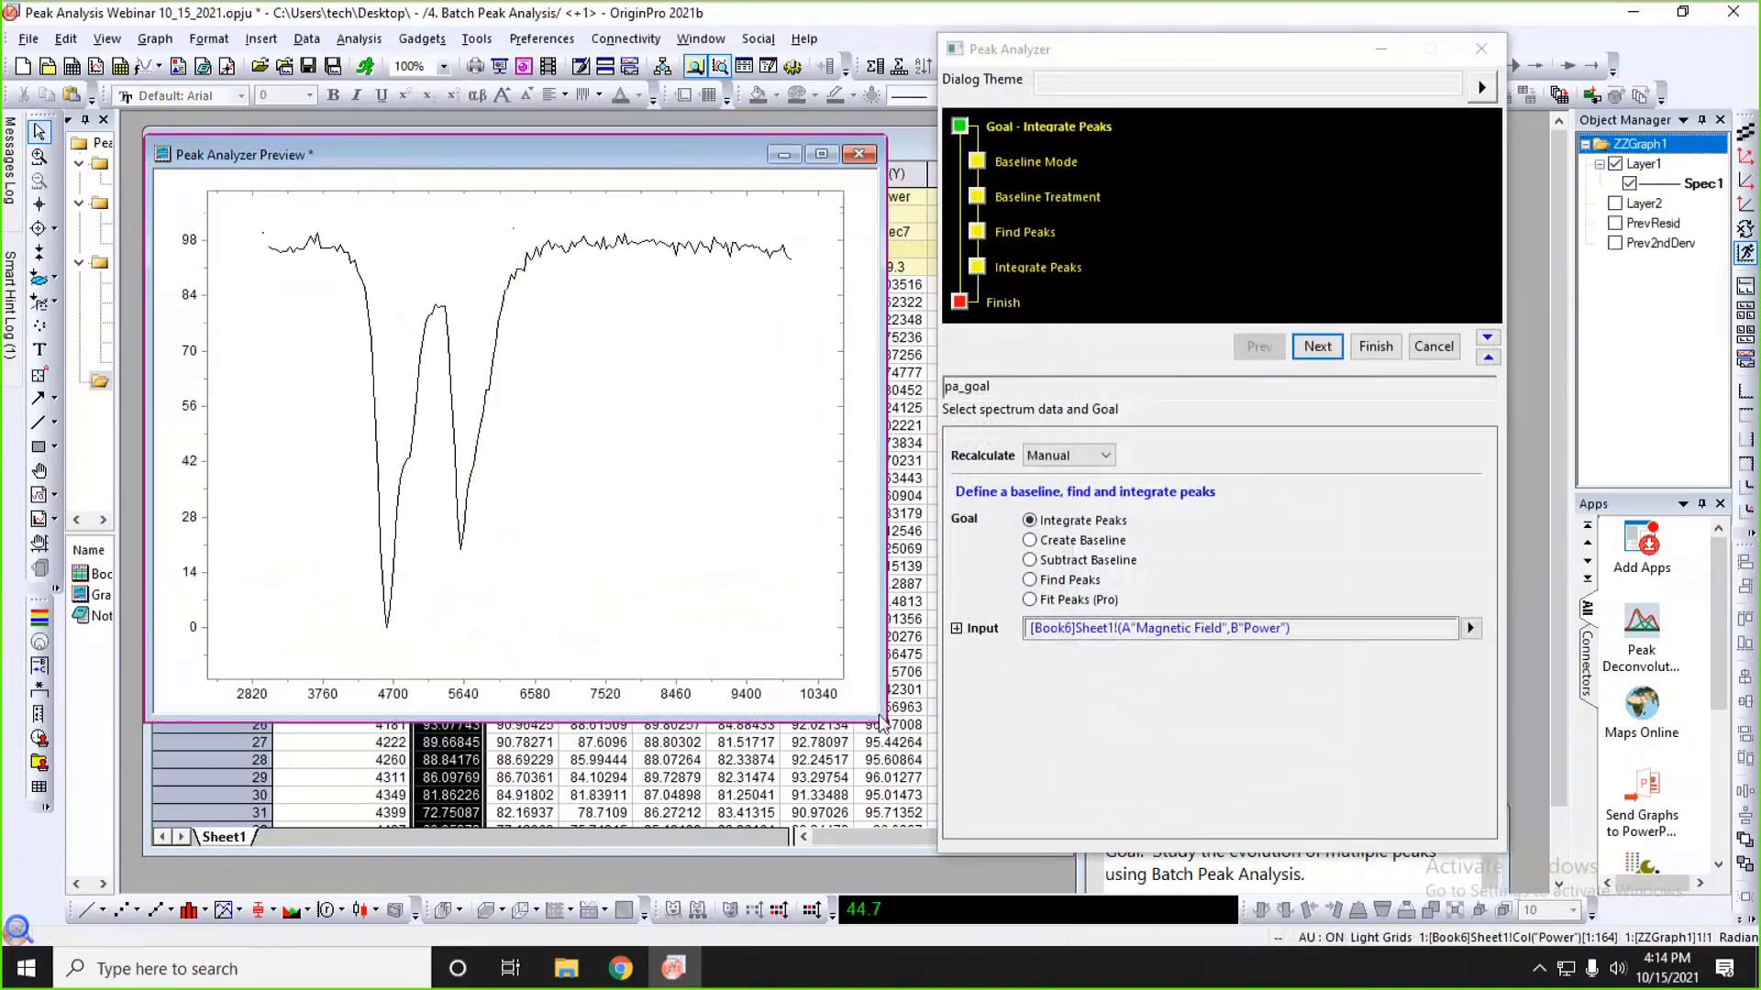
click(1029, 620)
click(1029, 600)
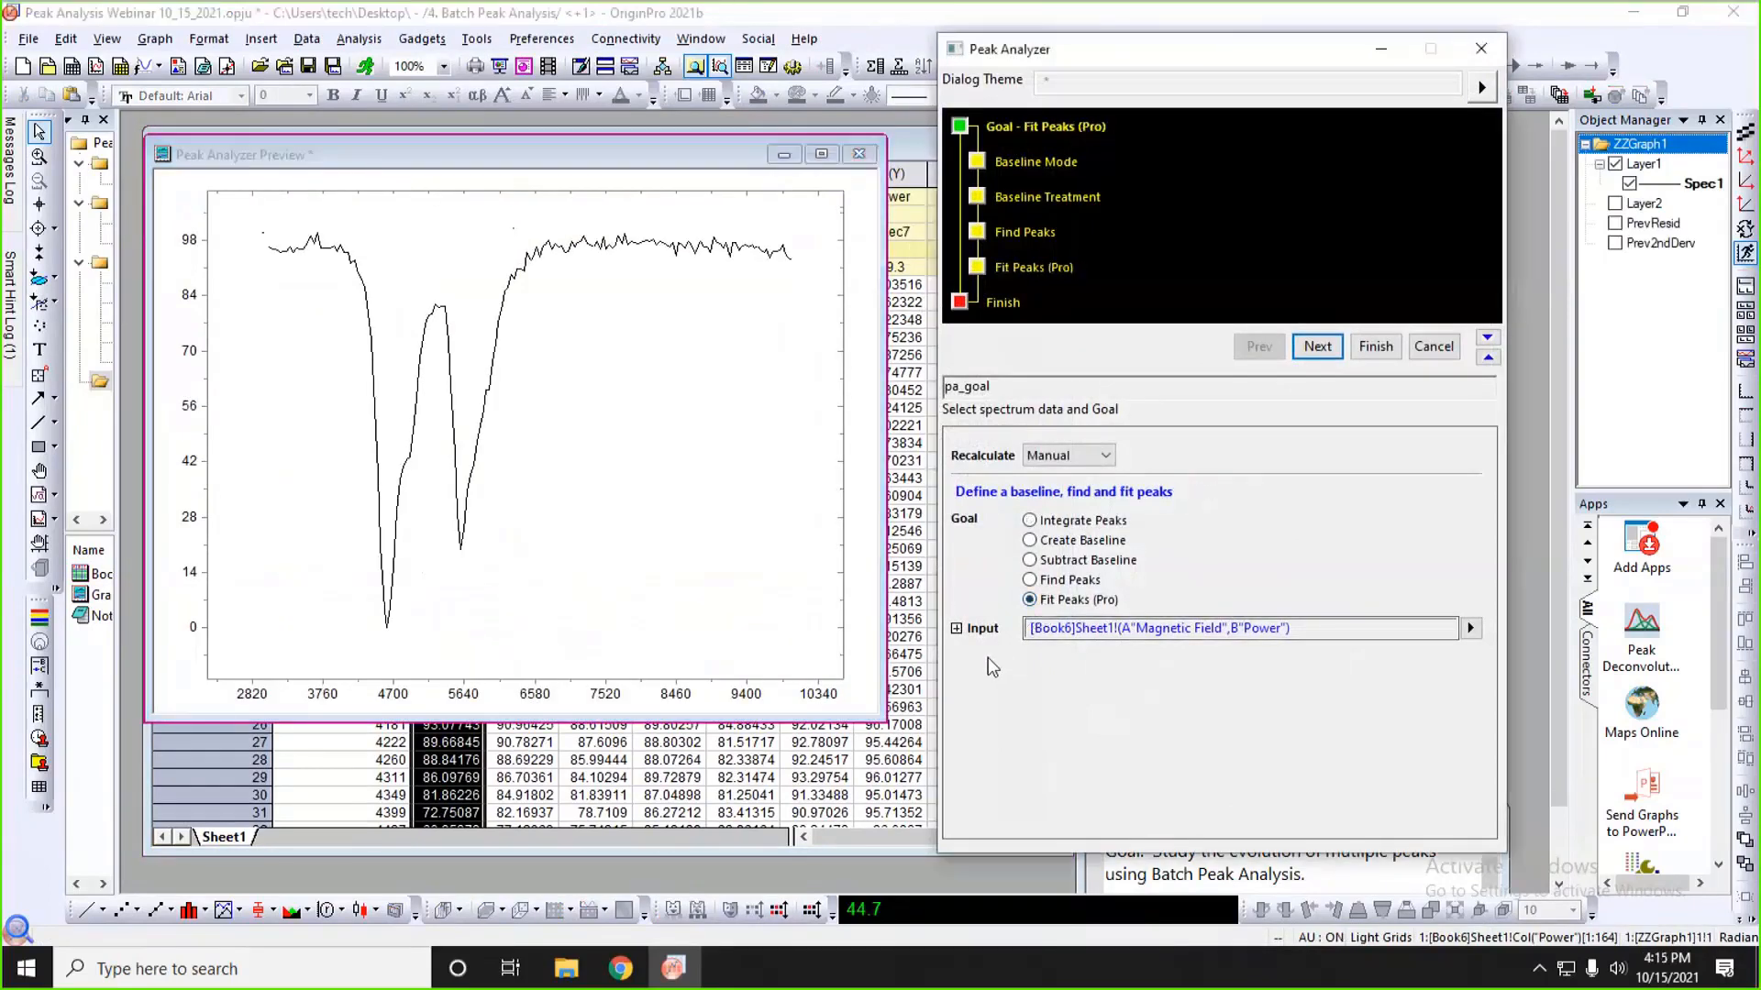
- Set the baseline mode to User Defined and find 8 baseline anchor points using the 2nd Derivative (zeroes) method
click(1316, 348)
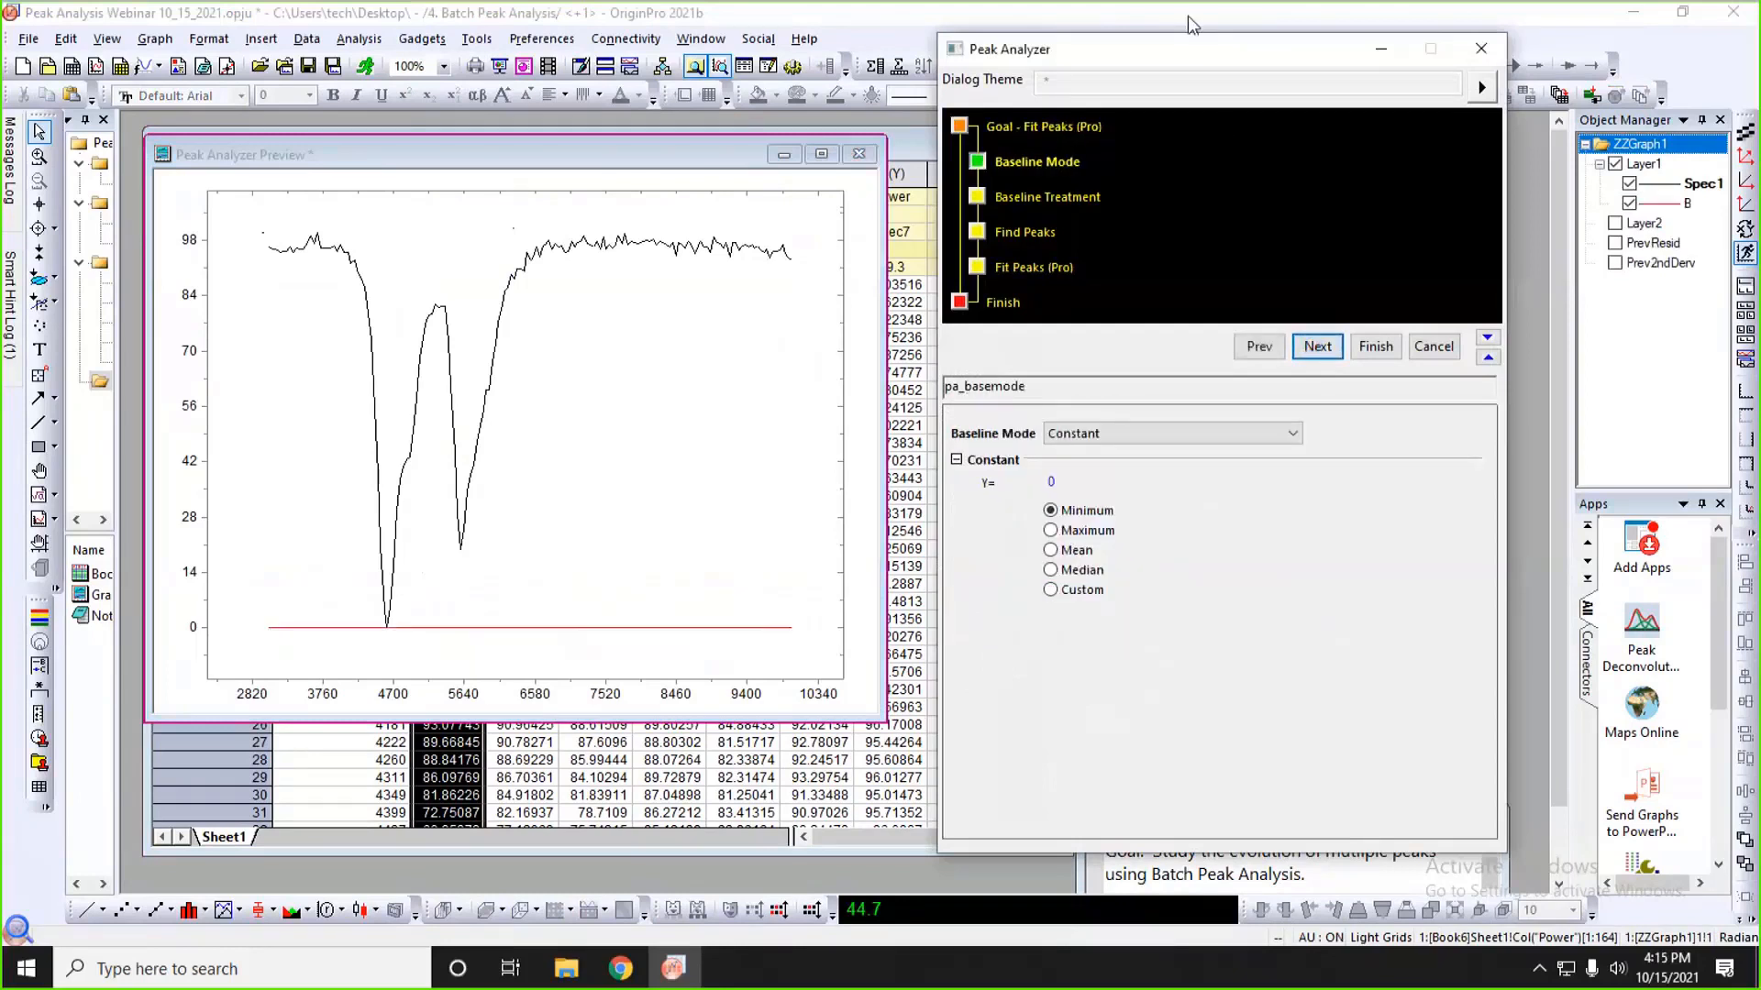
drag(1175, 53, 1151, 47)
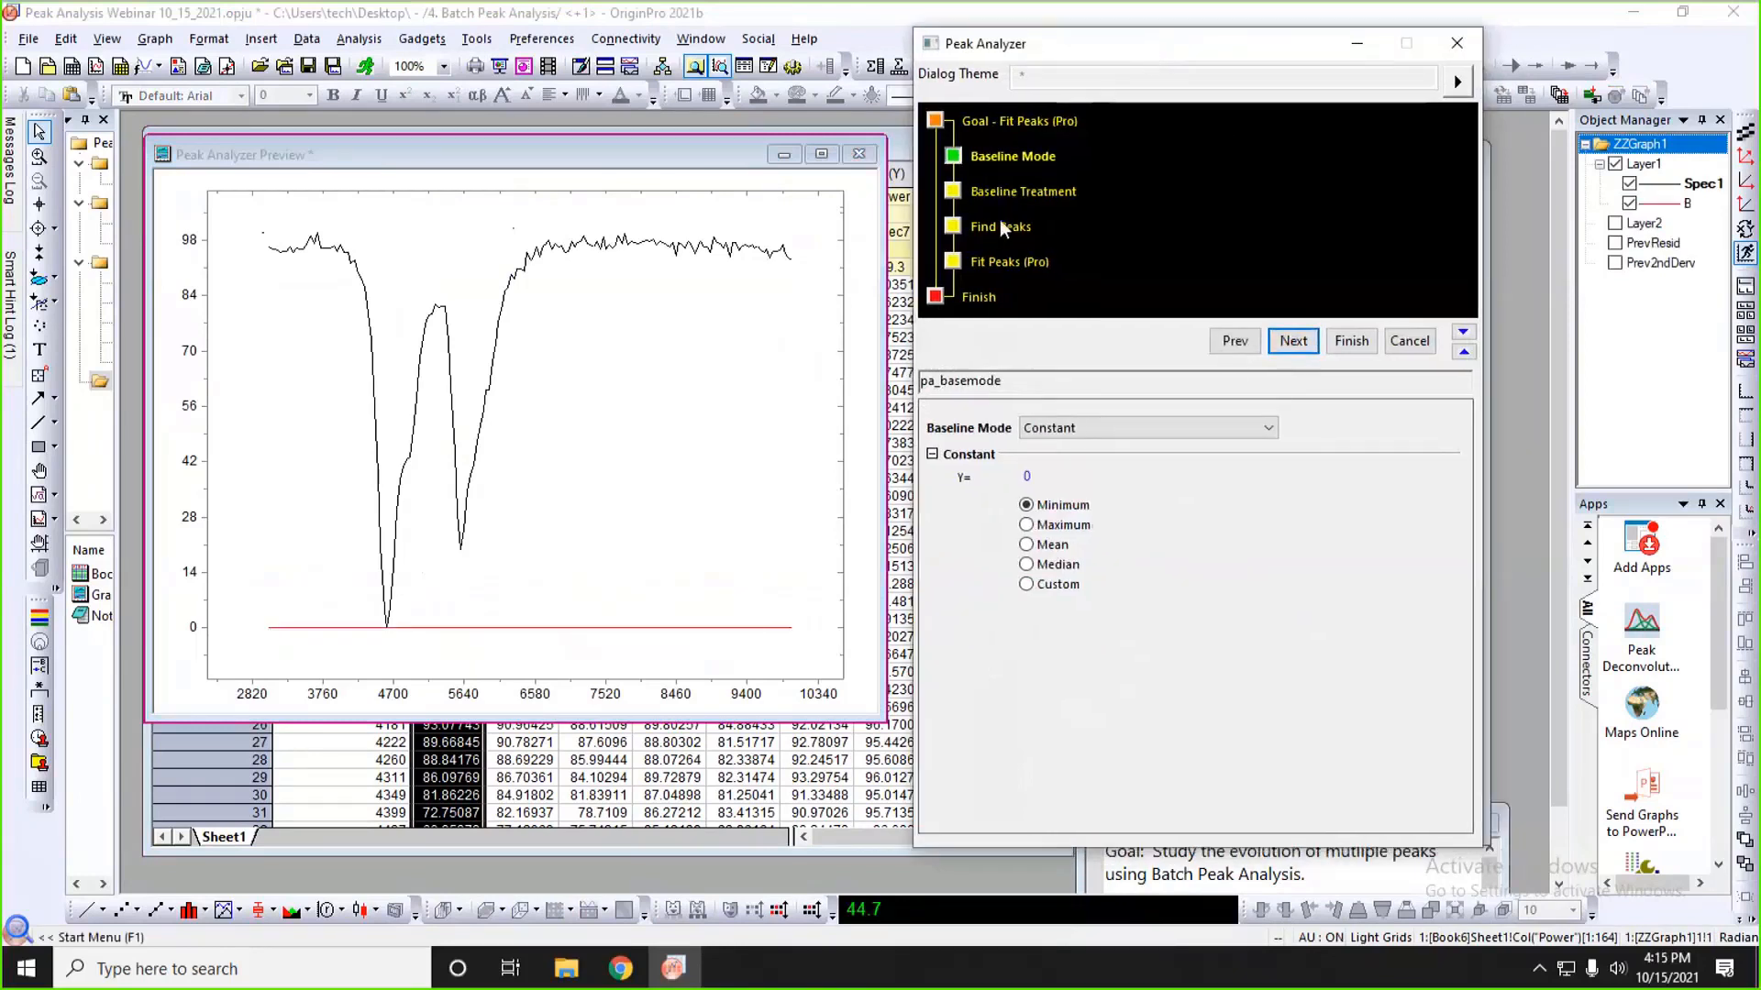
click(1143, 426)
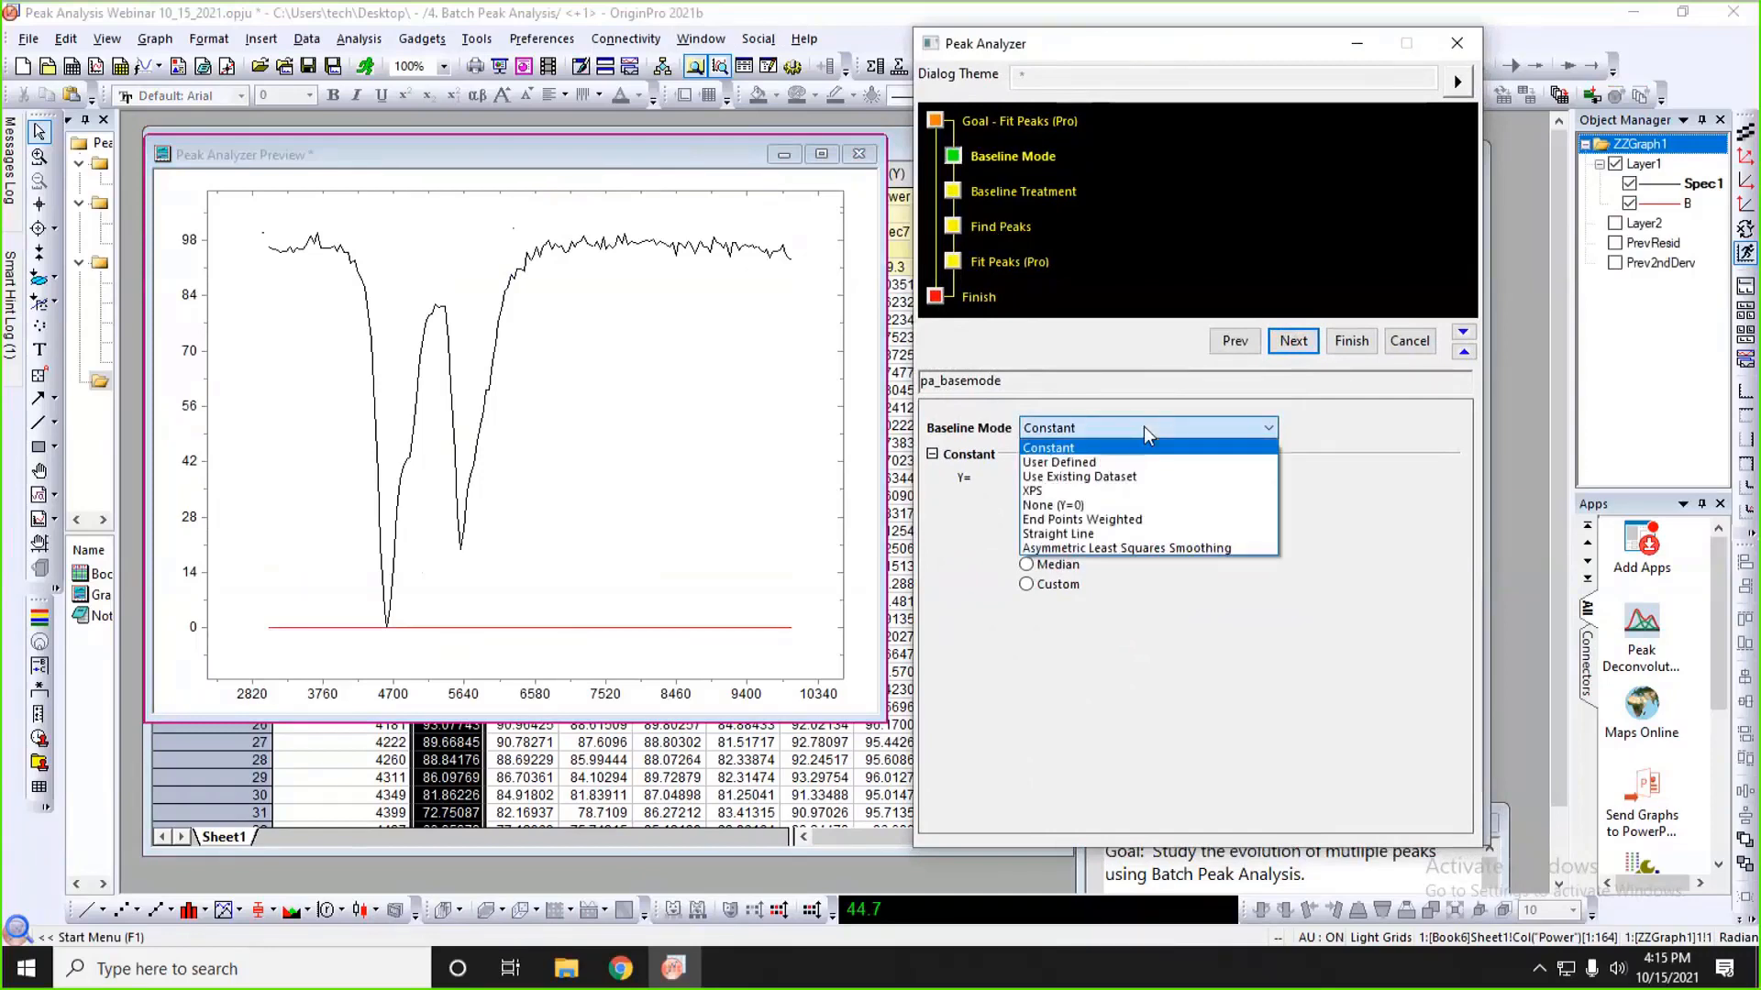
click(1064, 463)
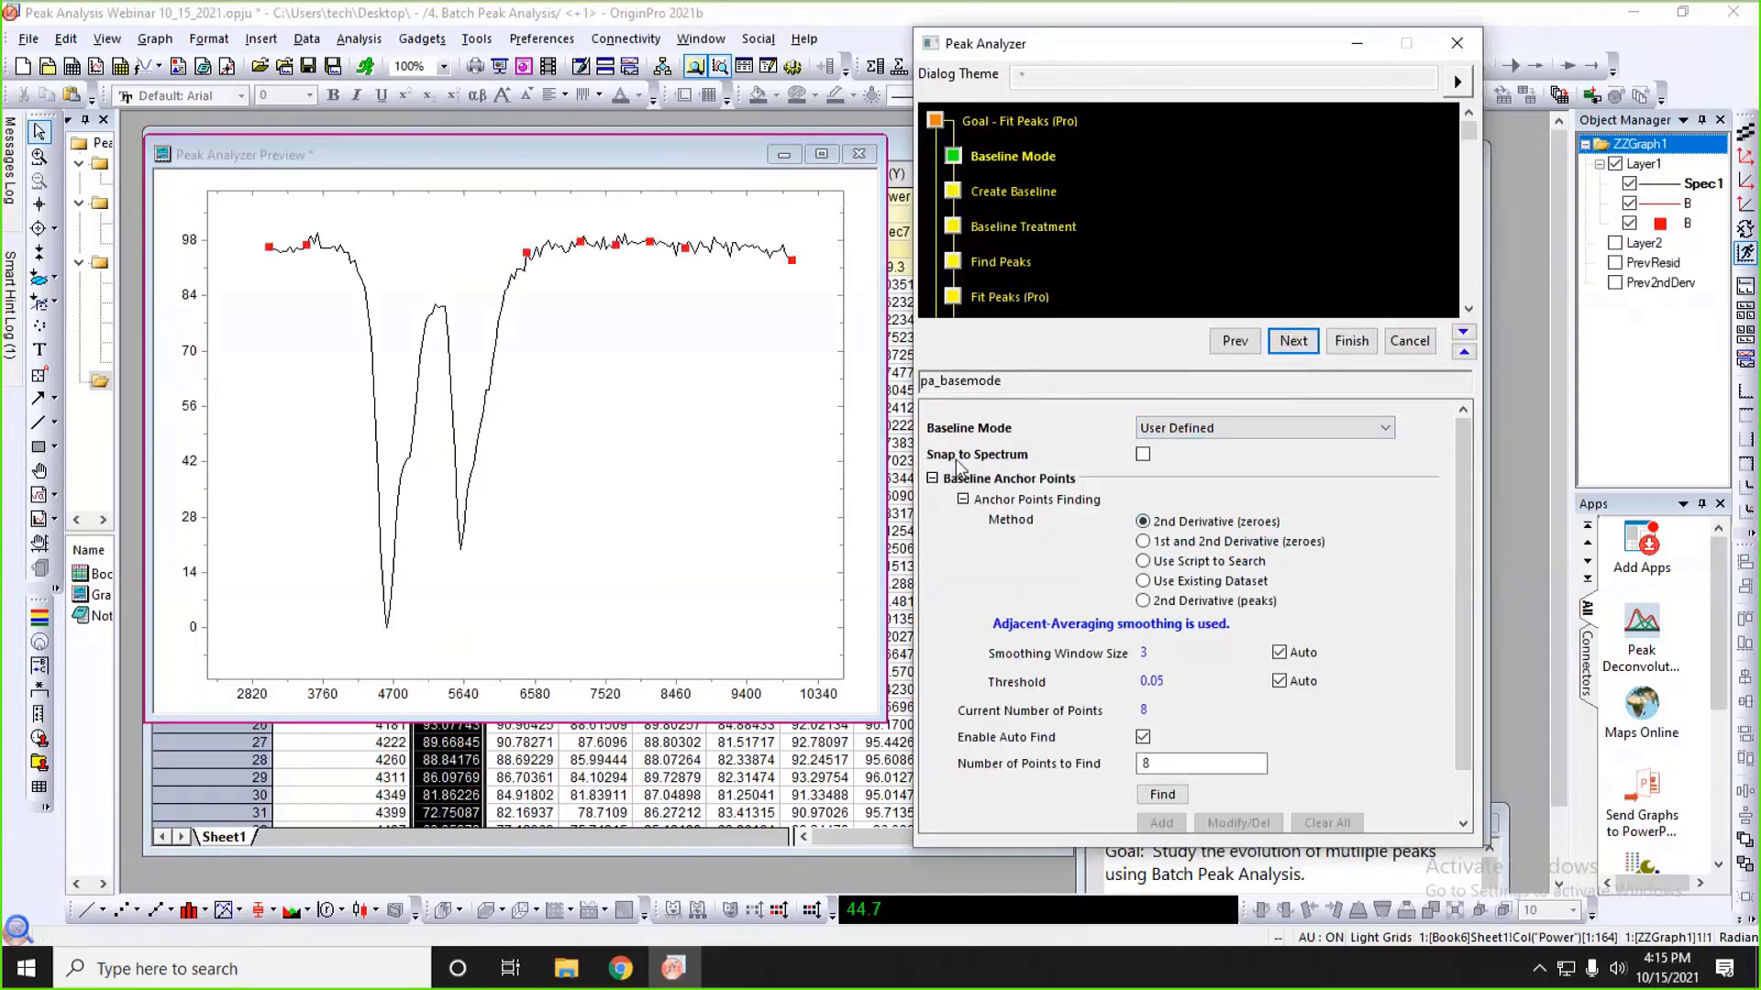
drag(1065, 51, 1073, 62)
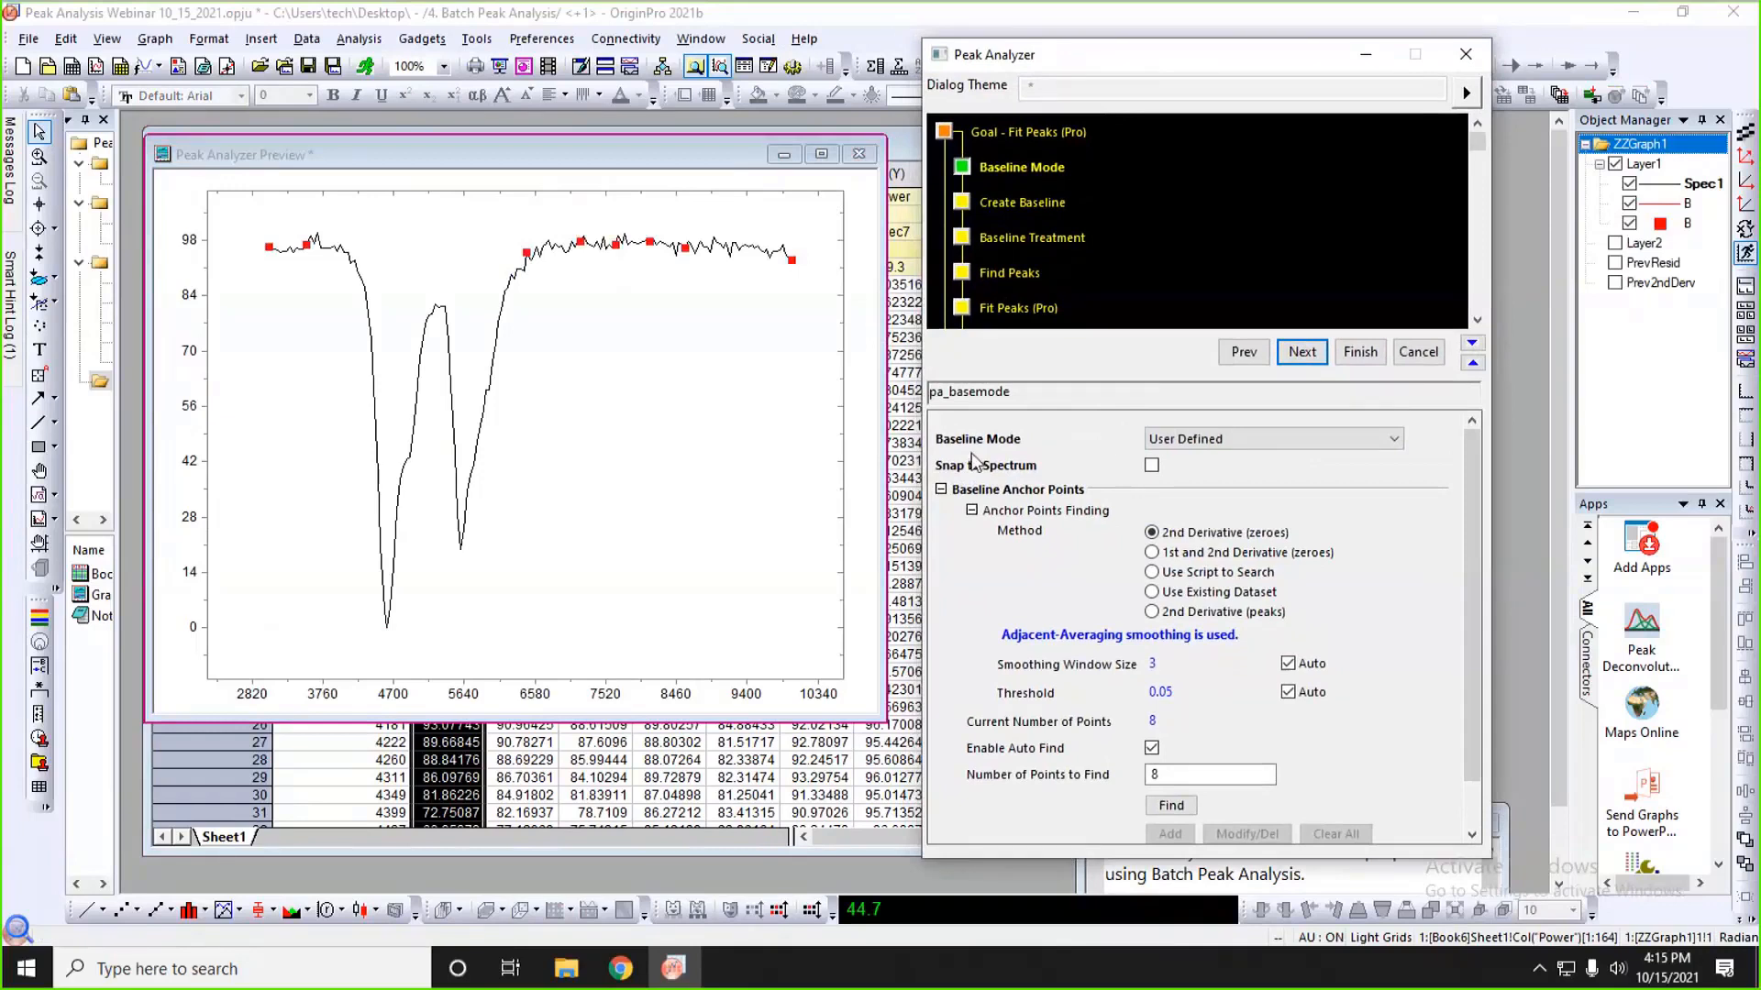
scroll(999, 535, down, 1)
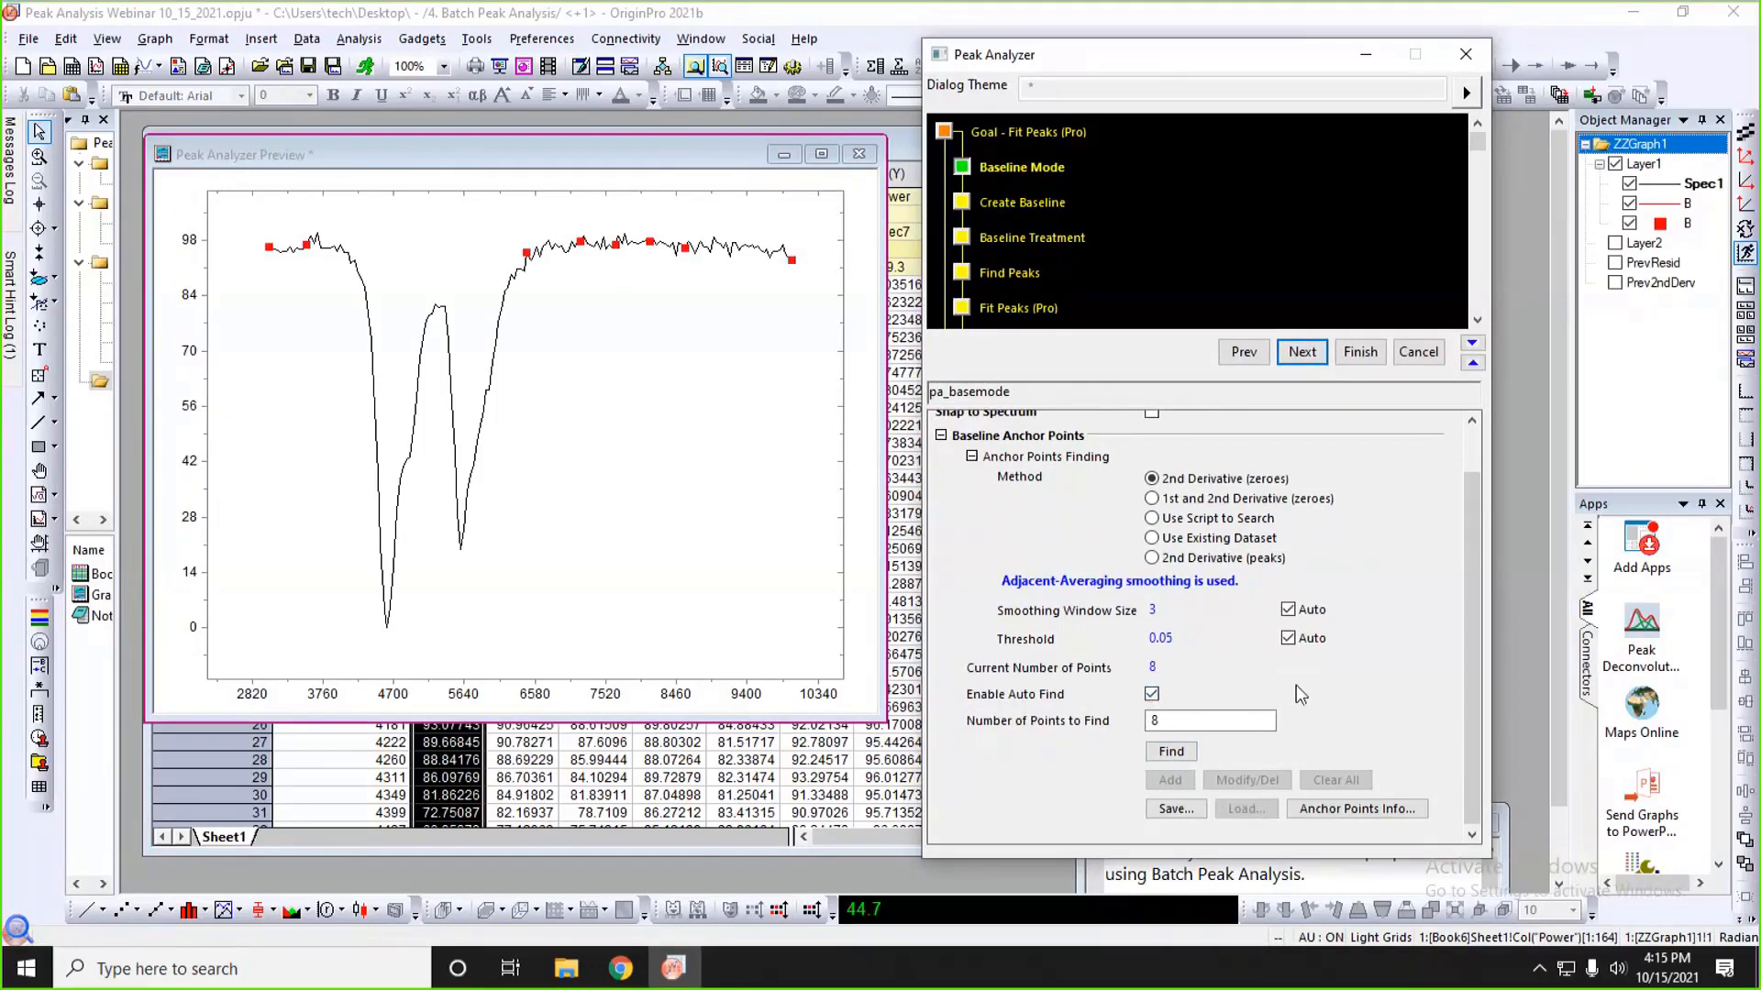
click(1171, 751)
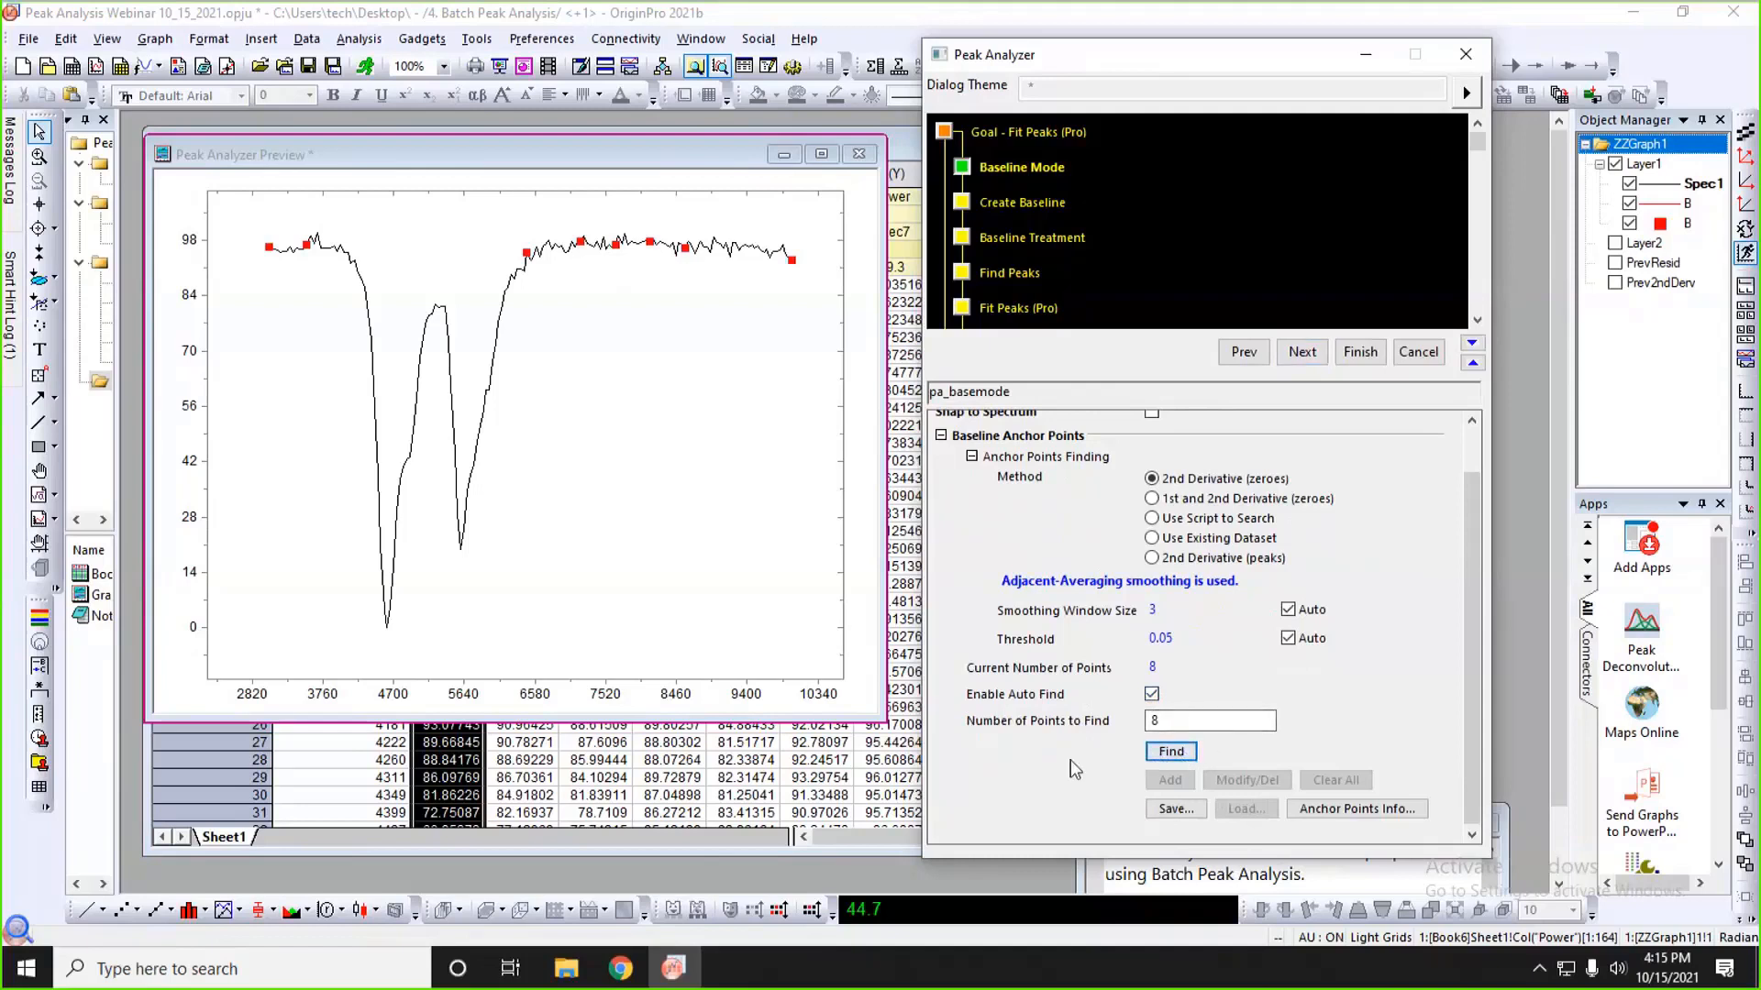
- Create the baseline by Spline interpolation through the anchor points and proceed to peak finding without subtracting it
click(1302, 352)
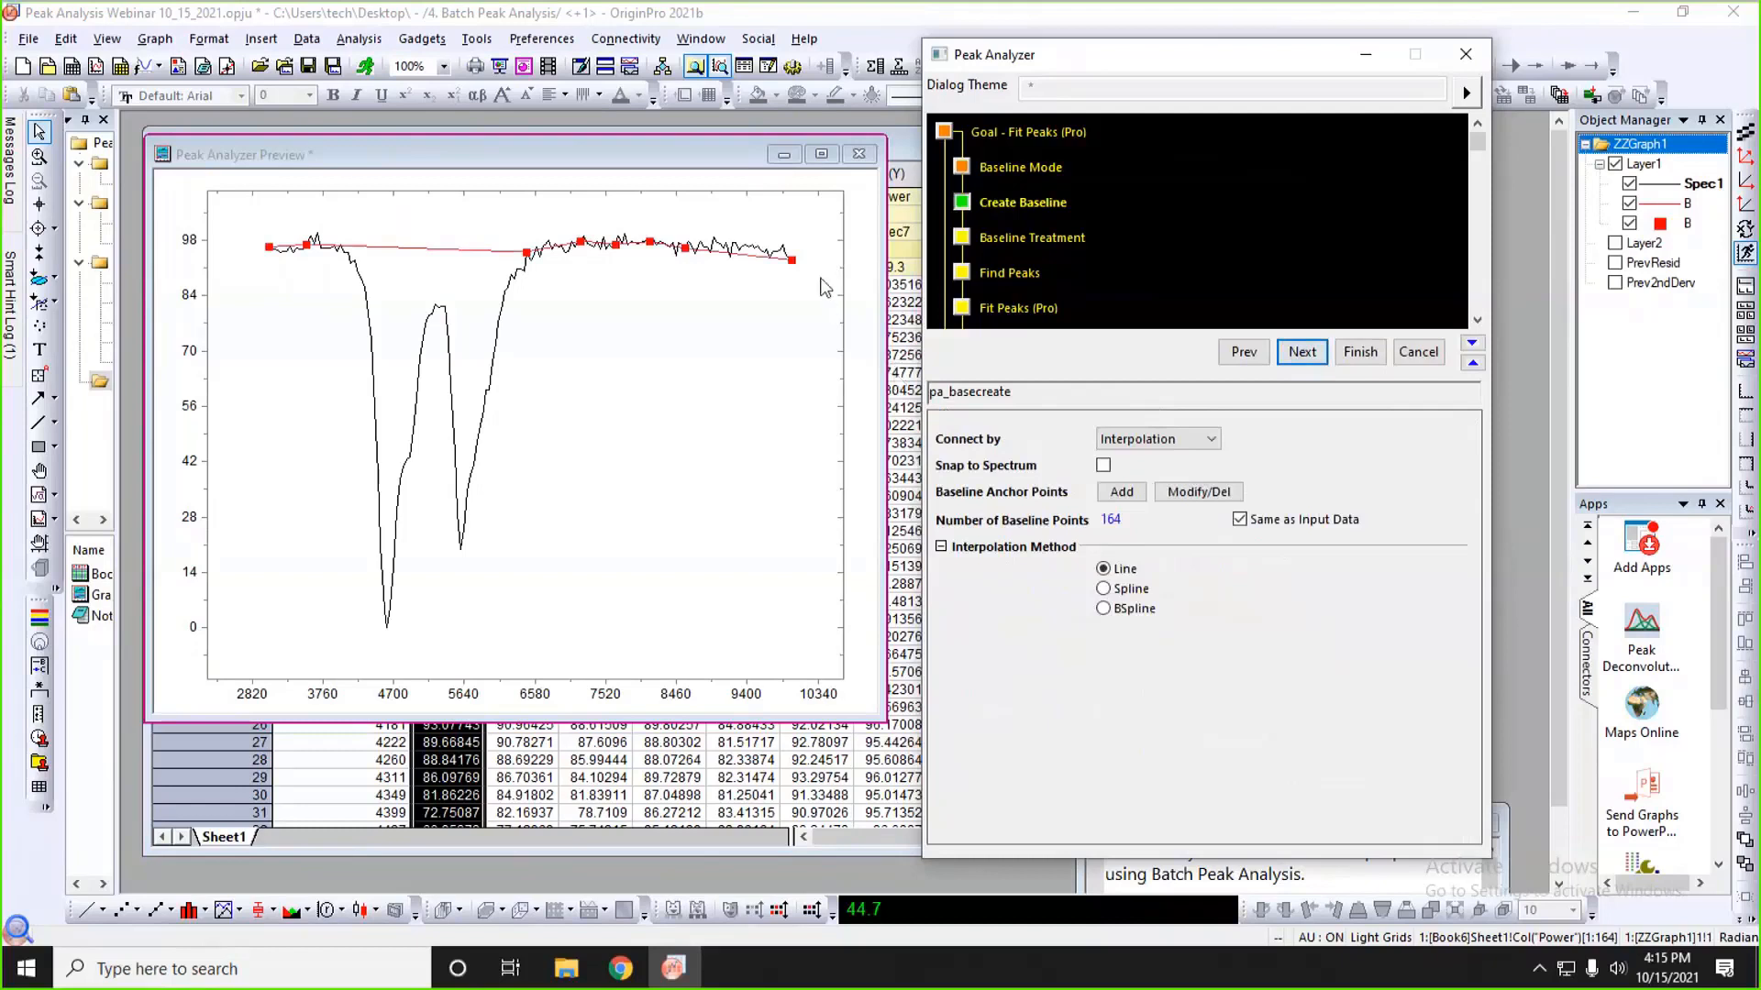
click(1103, 589)
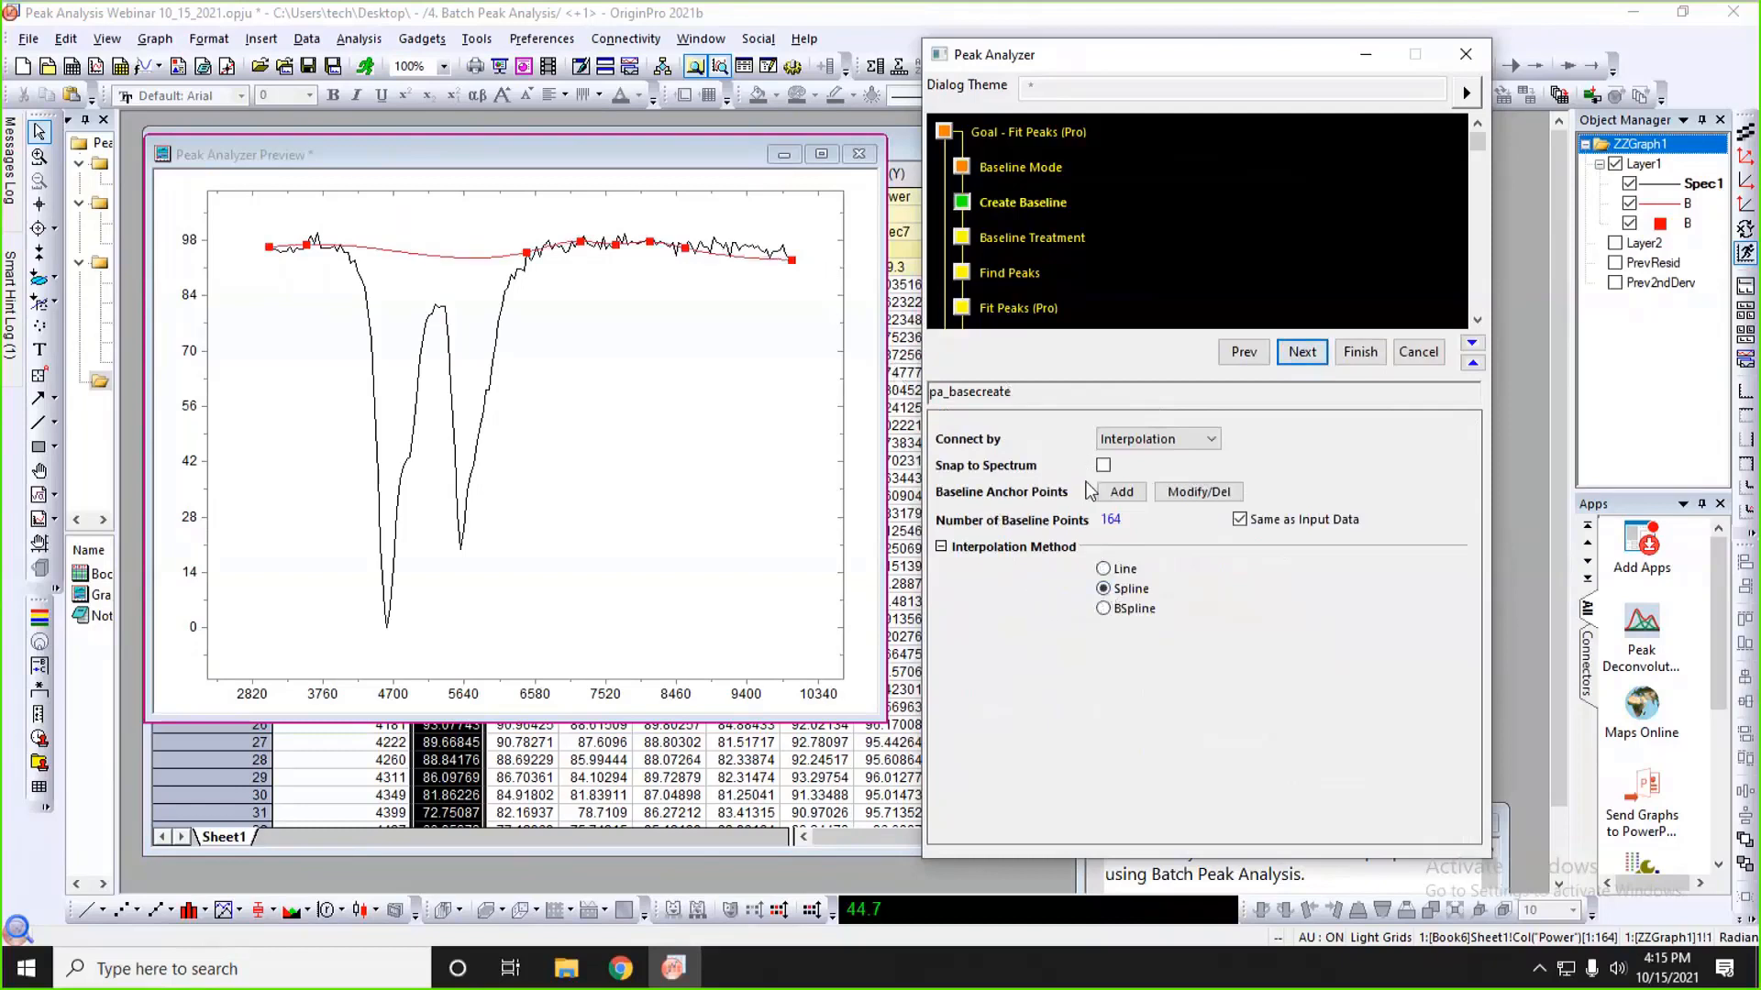
click(1302, 352)
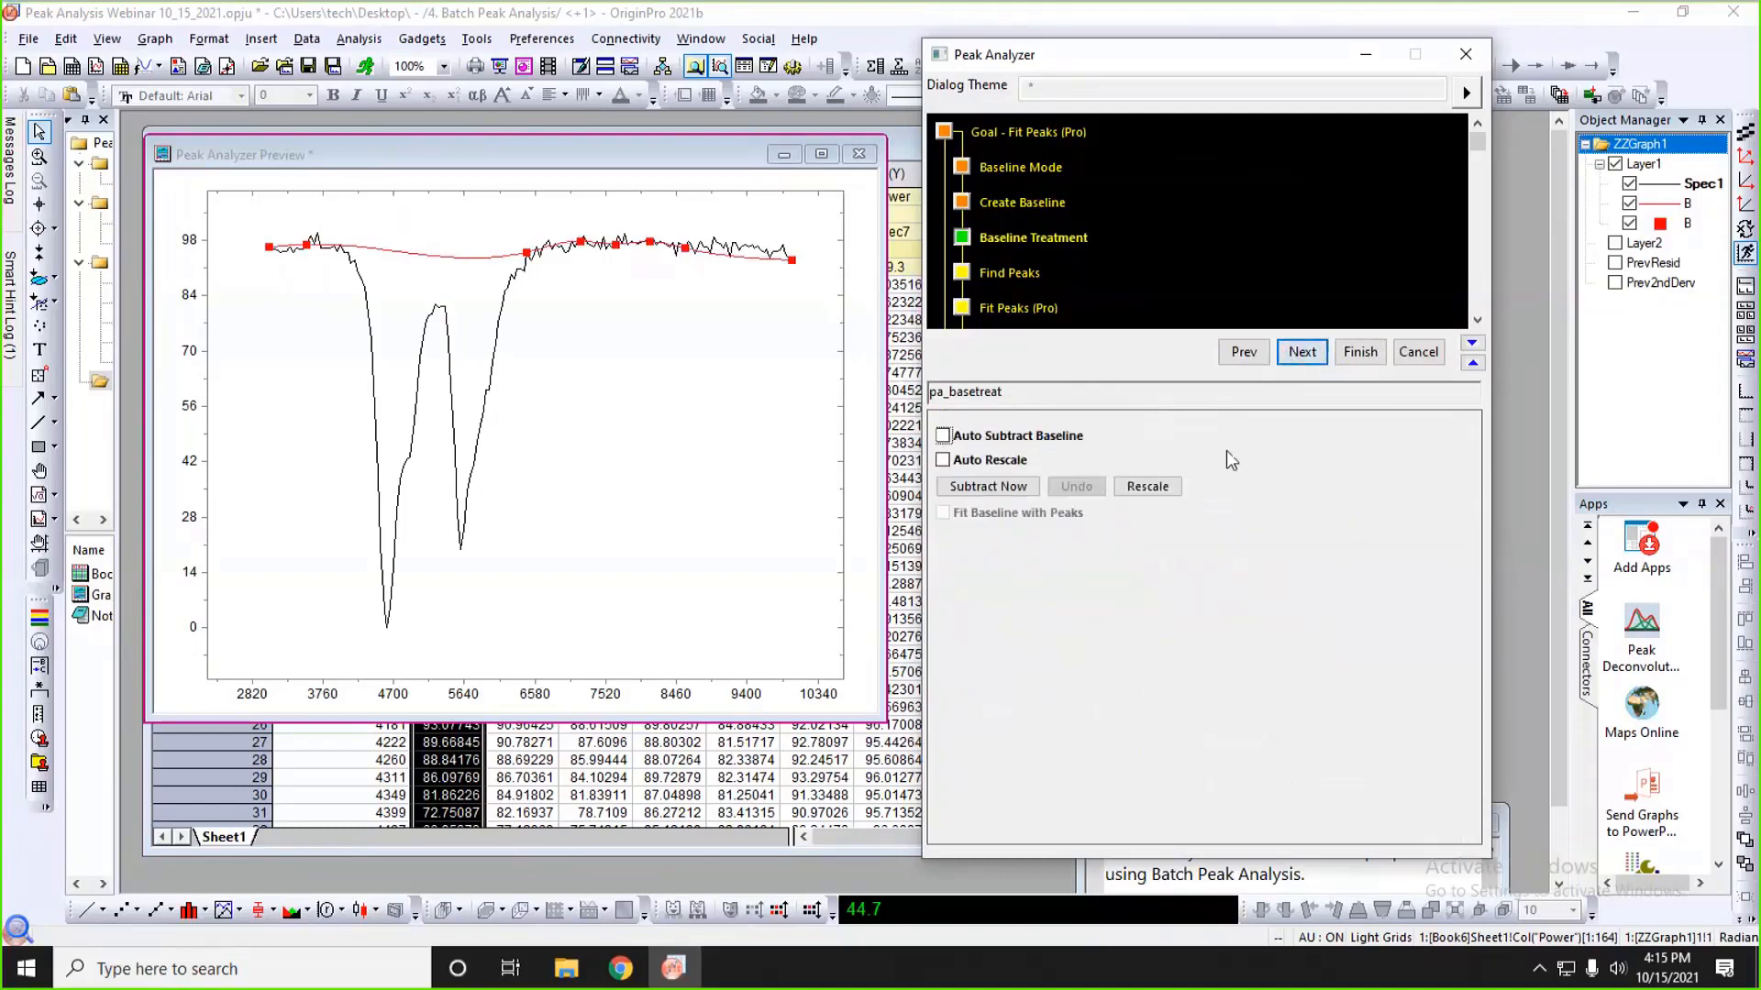
click(1301, 354)
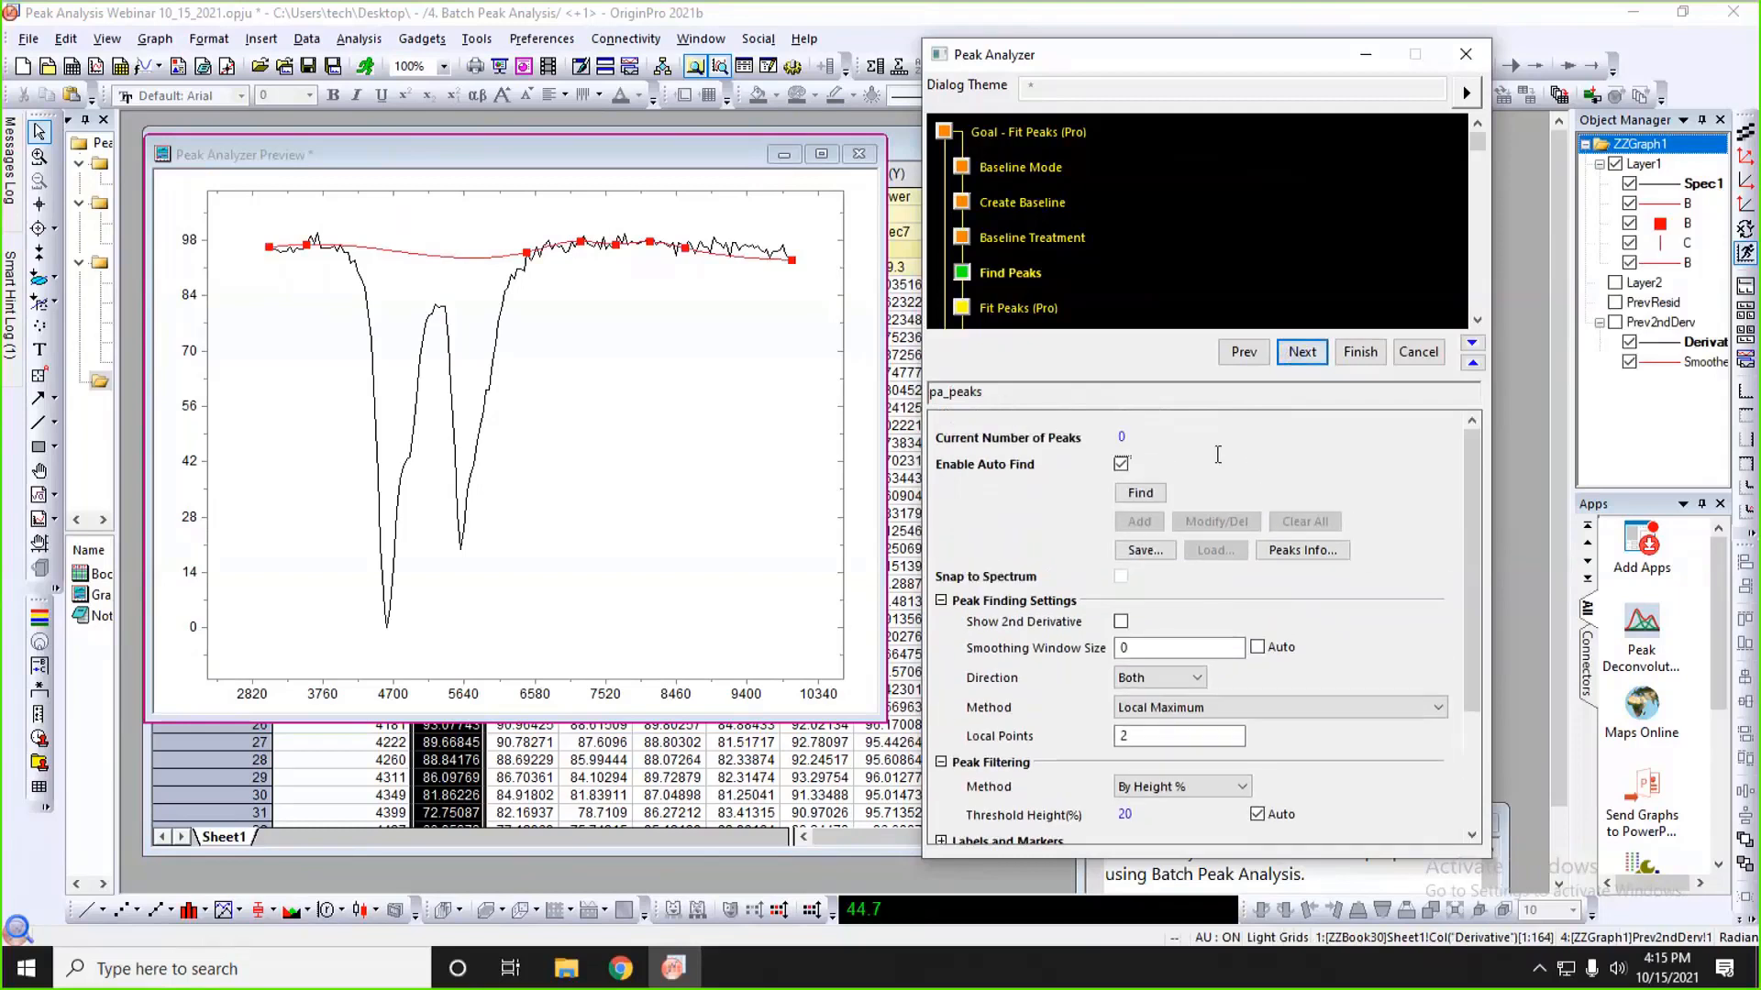
- Find peaks with the default Local Maximum method, then search again using 2nd Derivative (search Hidden peaks)
click(1140, 493)
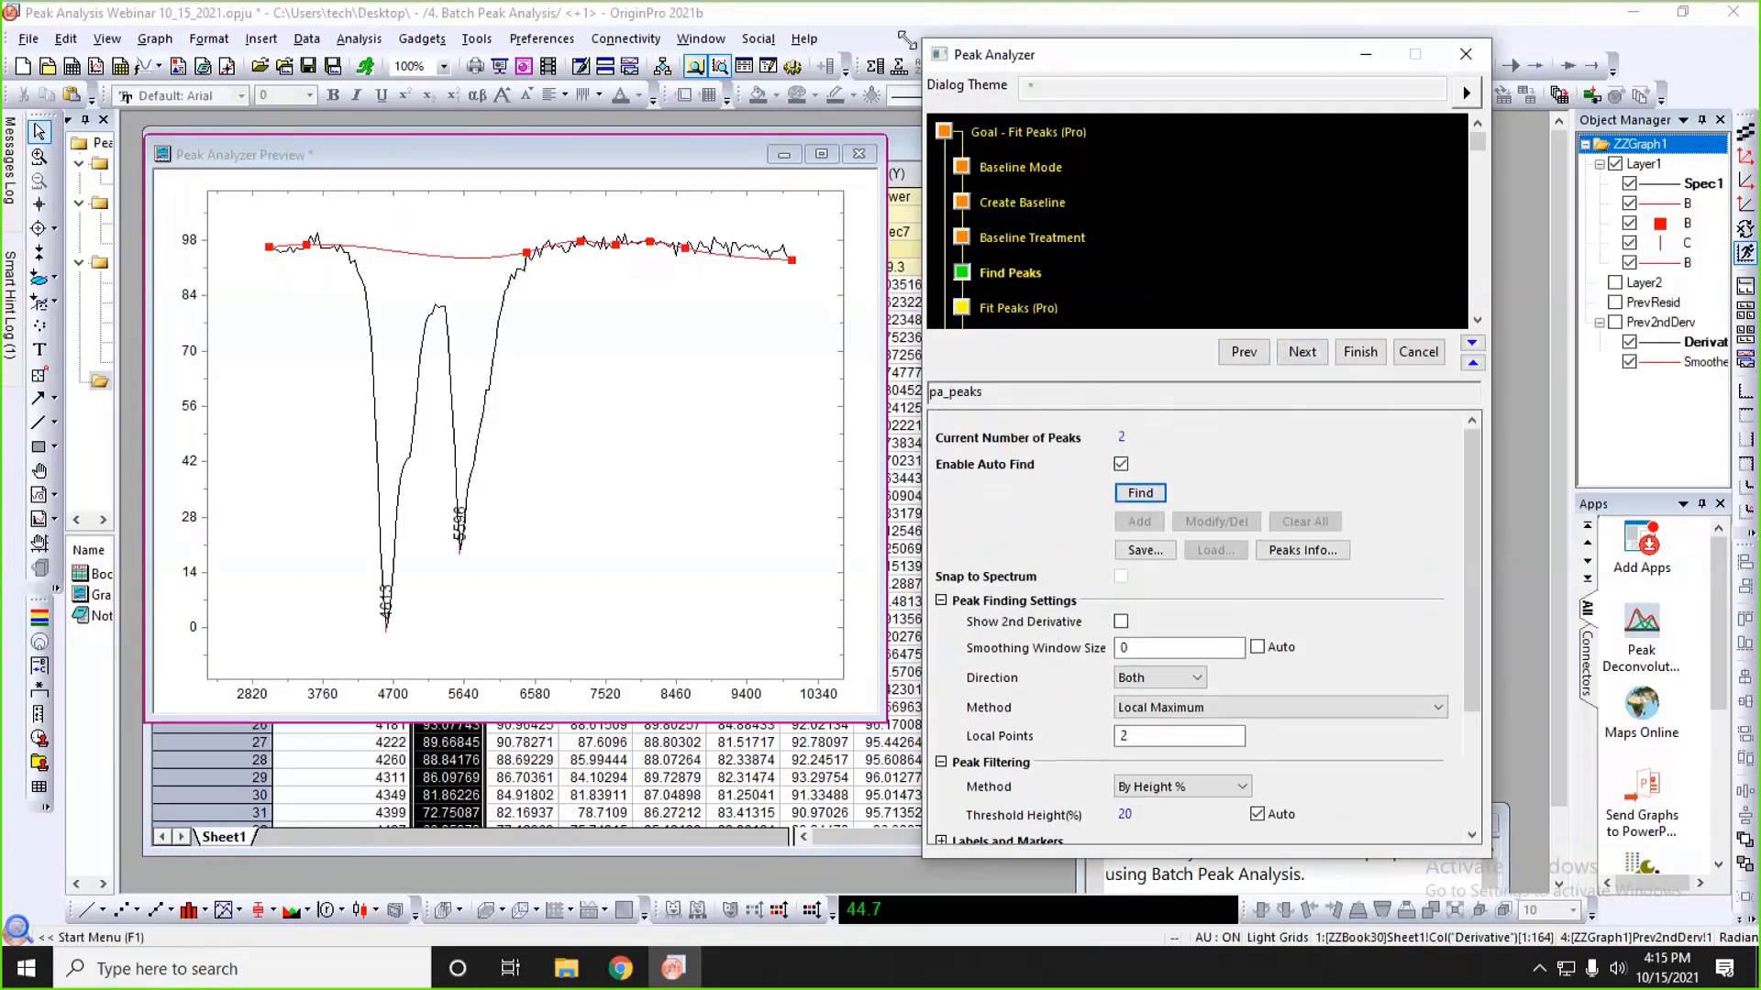
drag(924, 44, 800, 44)
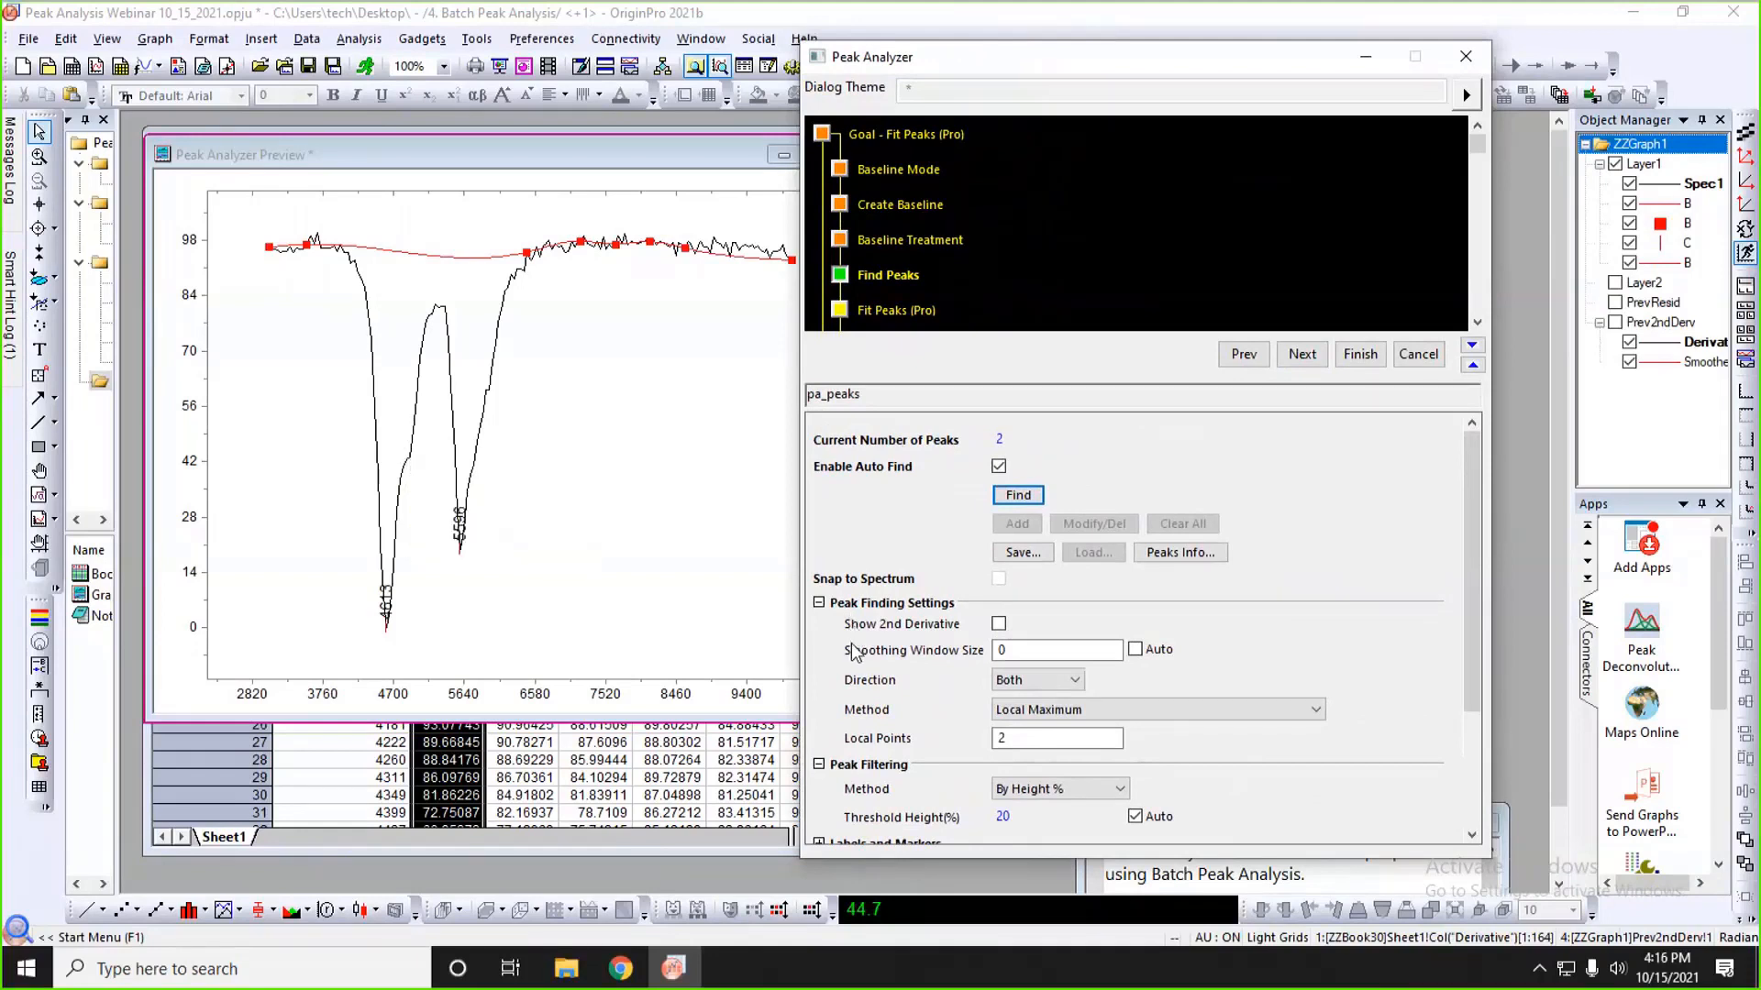
click(1092, 712)
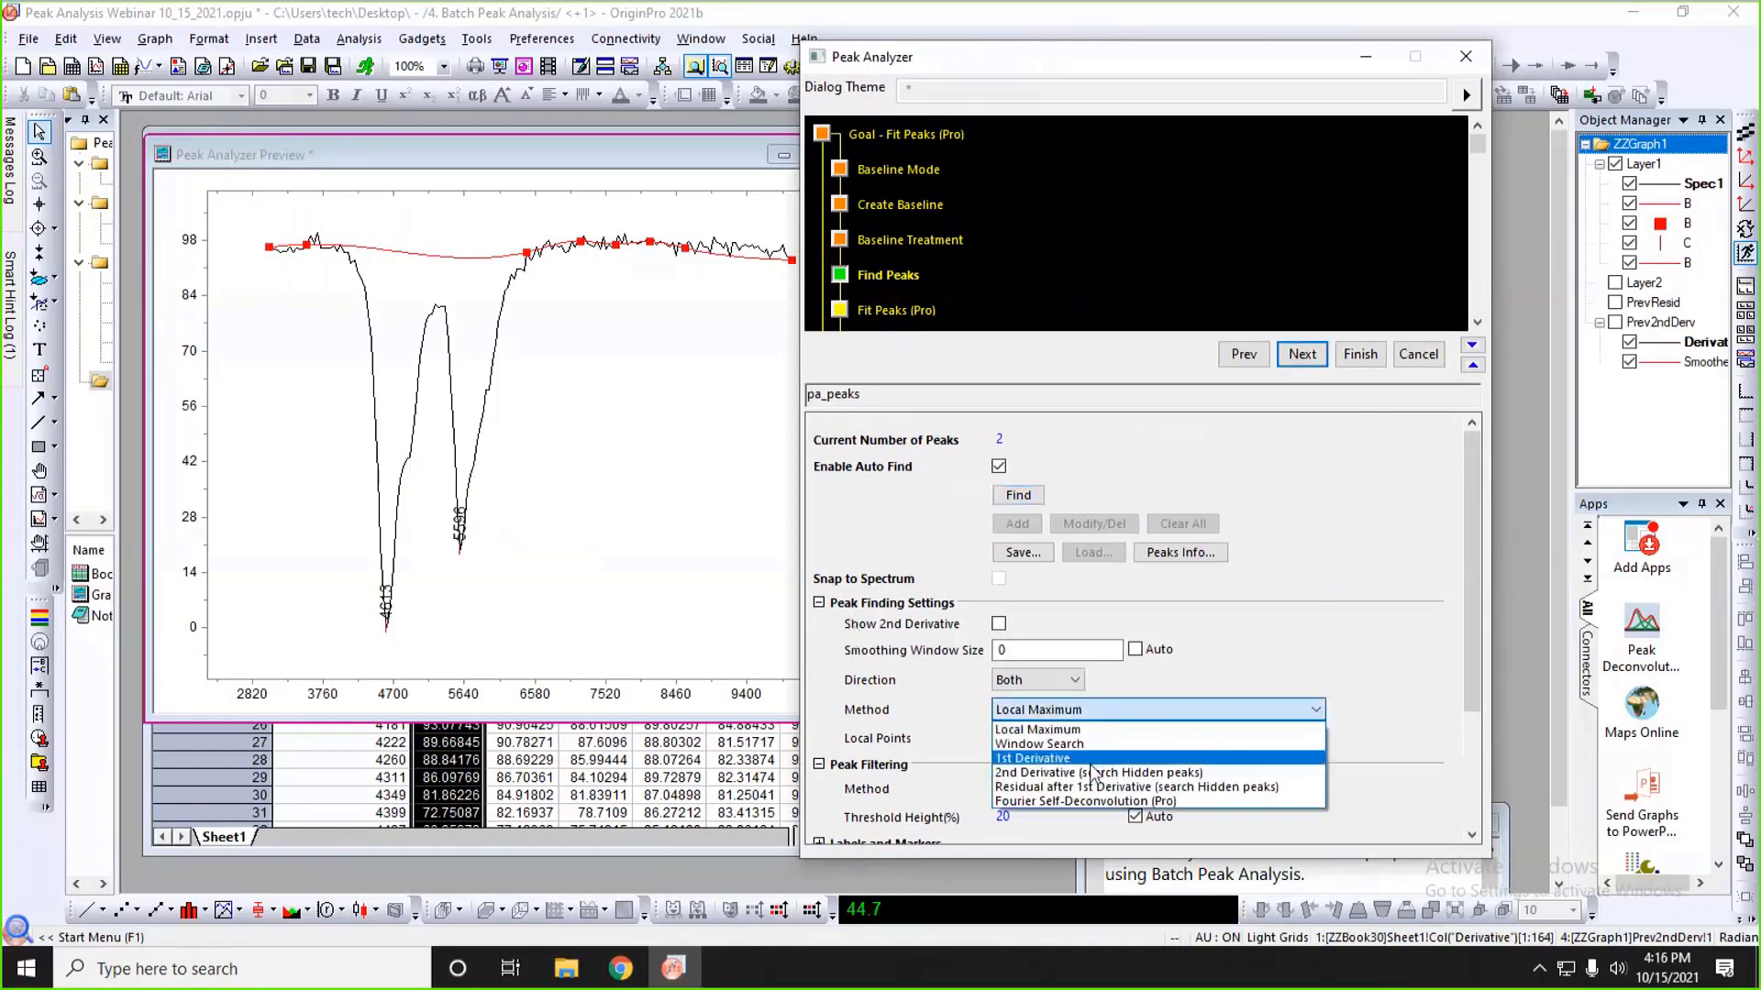
click(1097, 775)
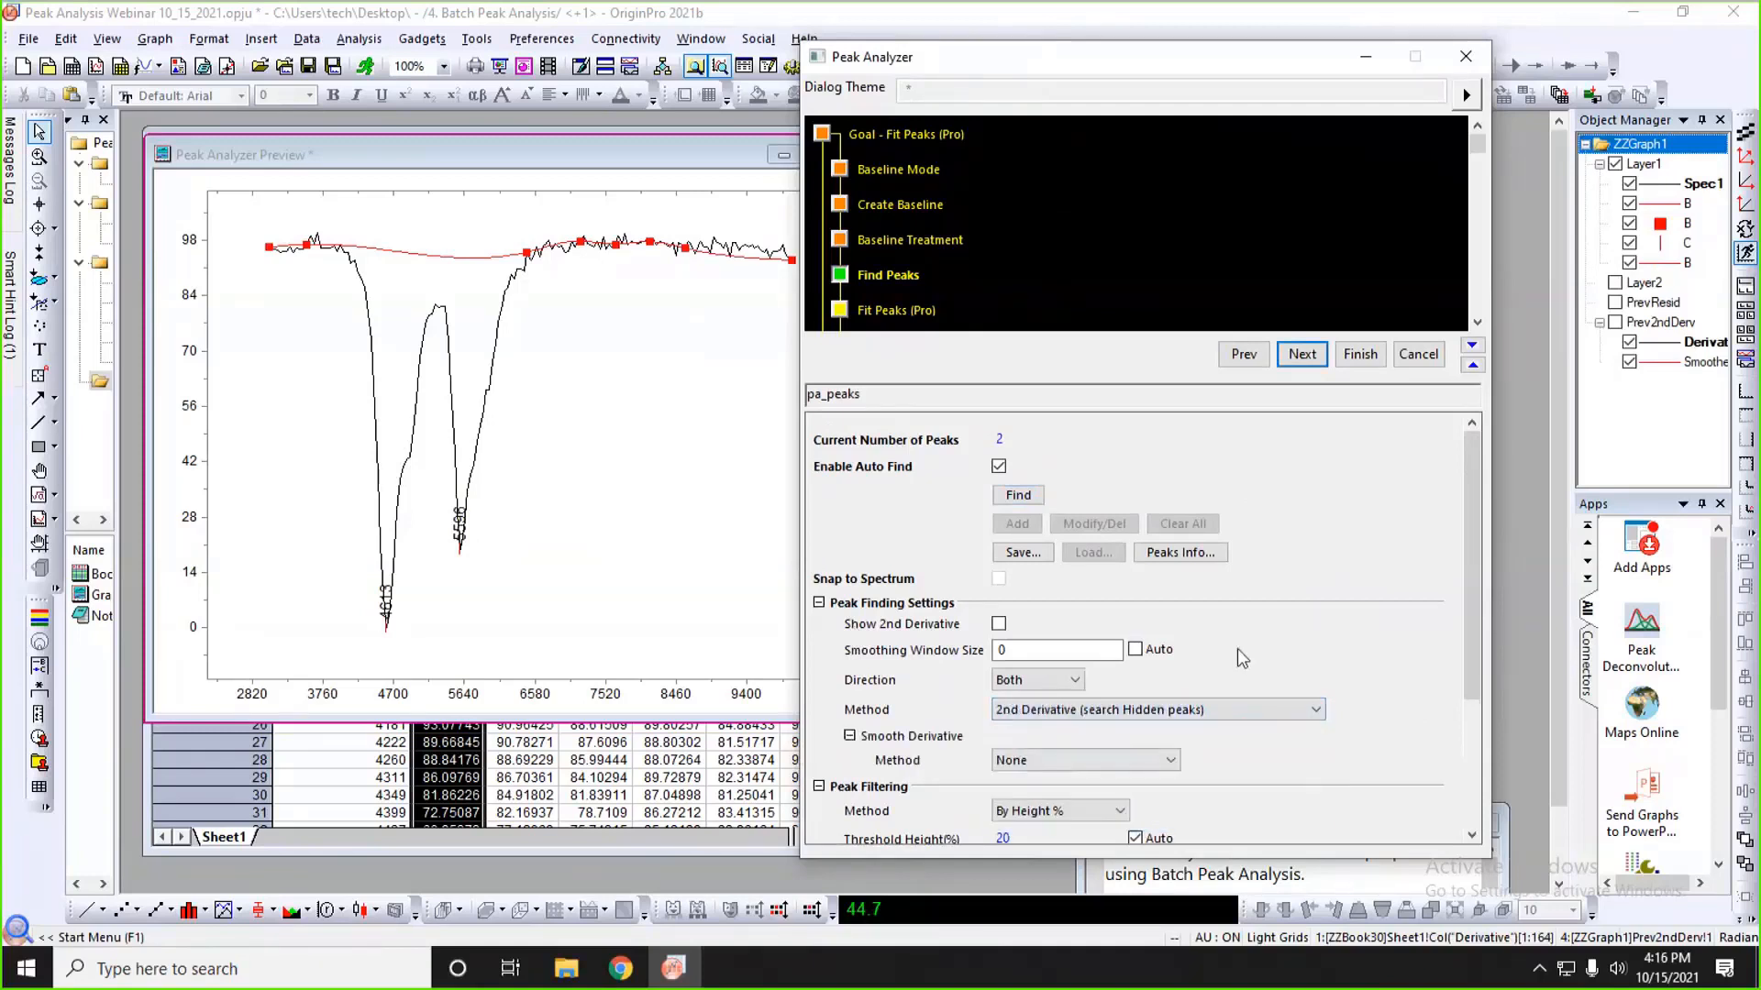
click(1019, 500)
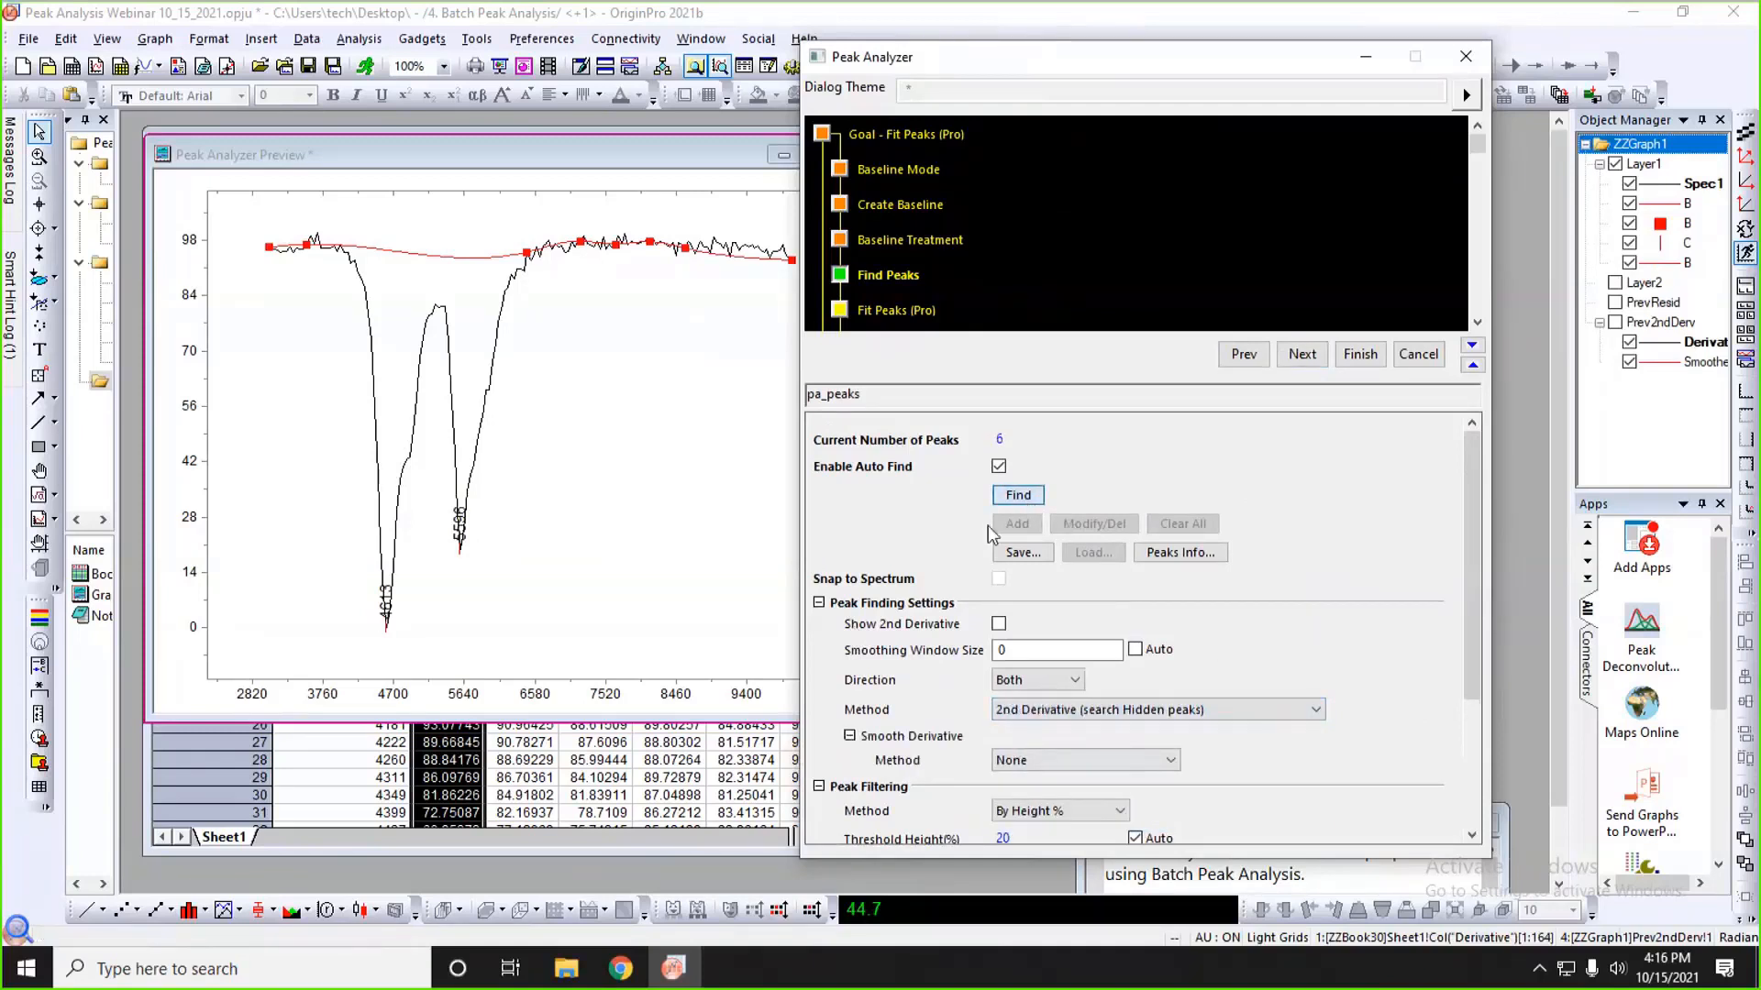
- Set the peak-finding smoothing window size to 5 and find the peaks again
scroll(903, 554, down, 2)
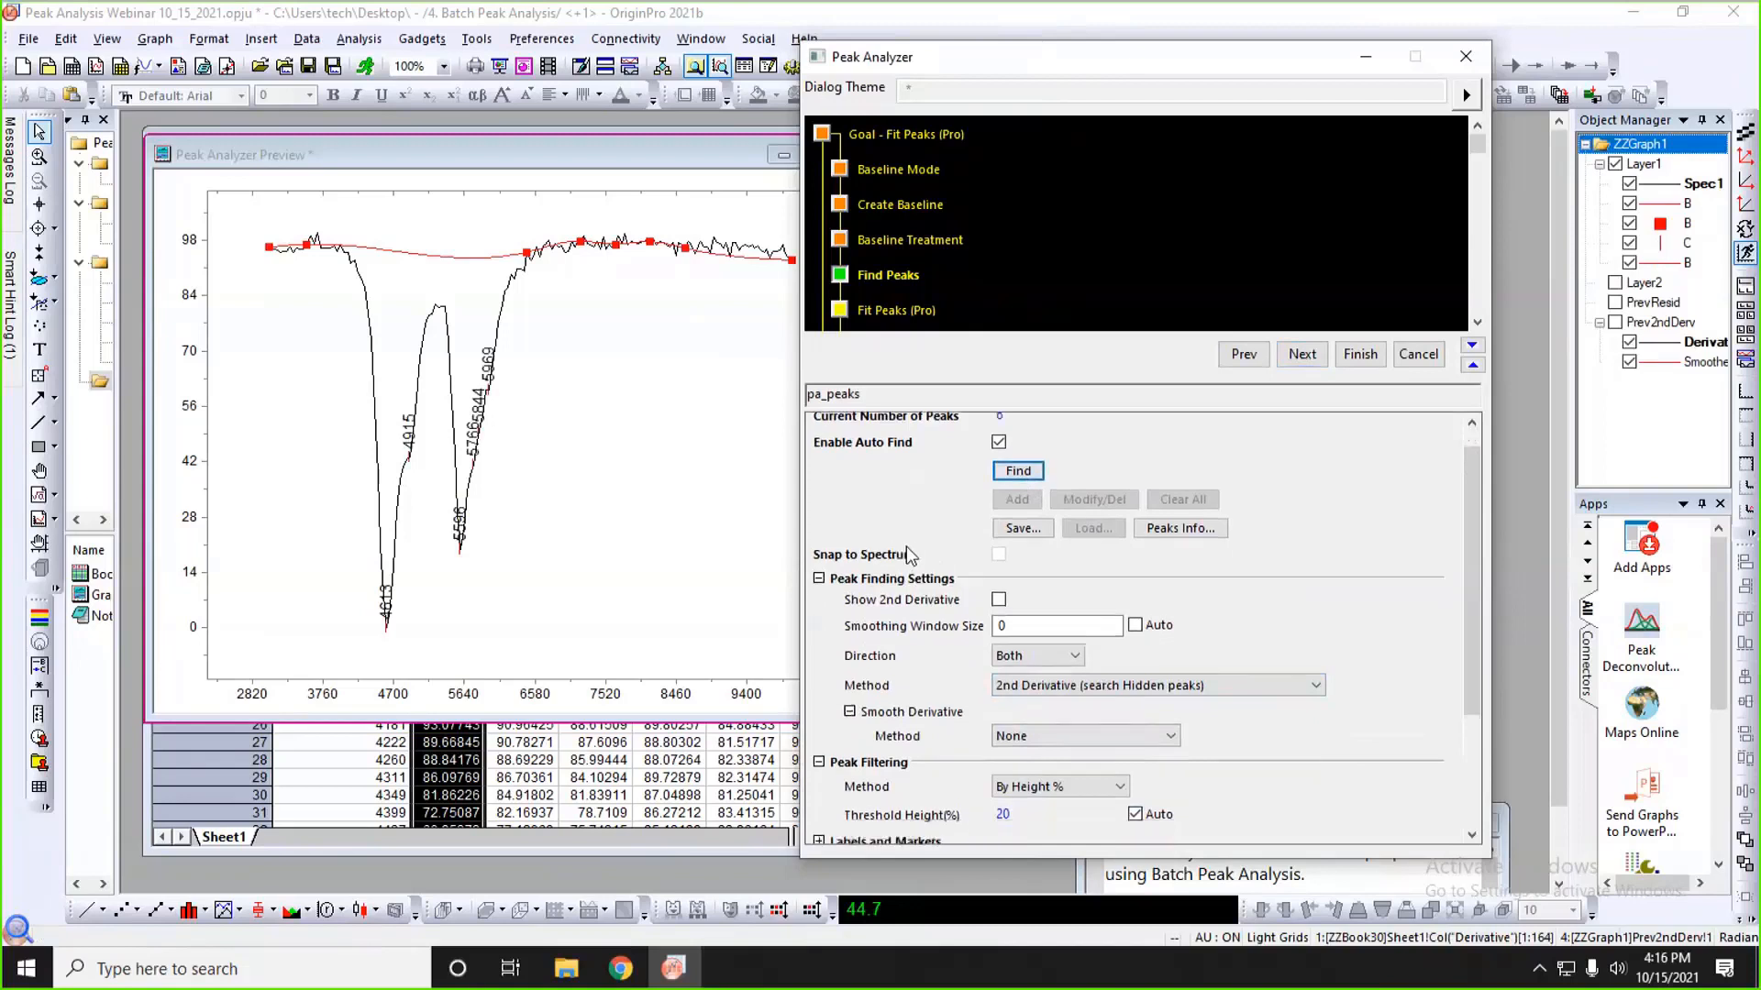
double_click(1004, 602)
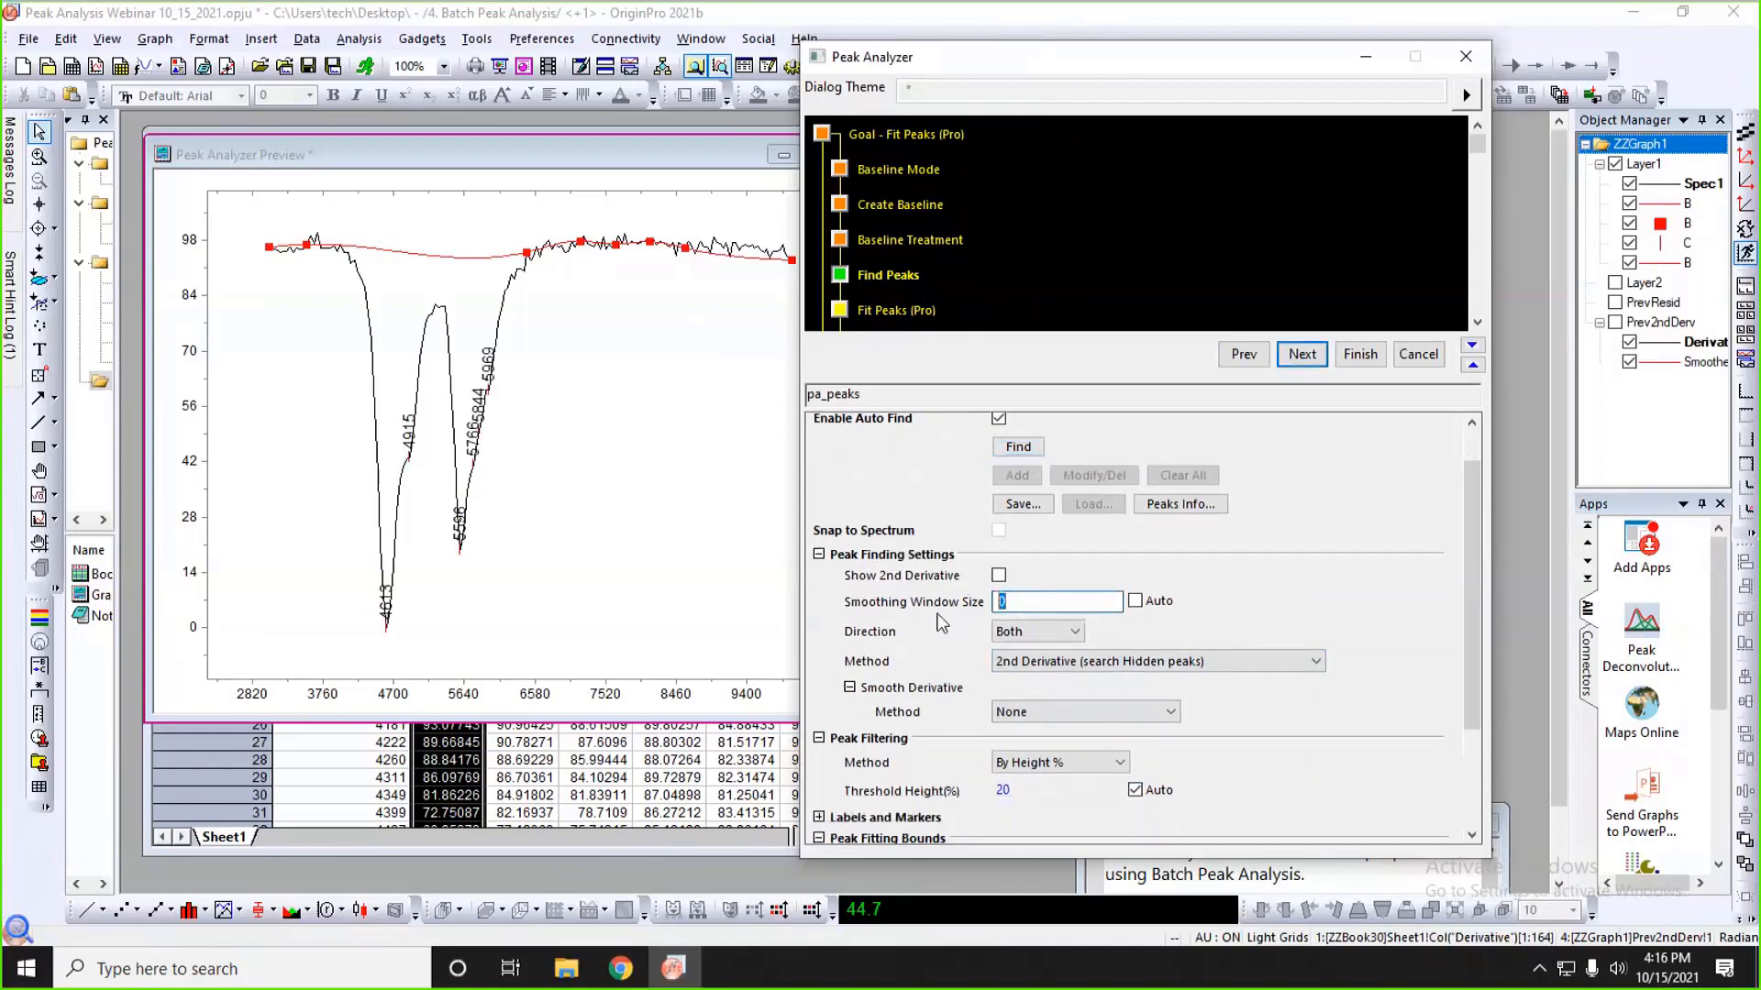
text(5)
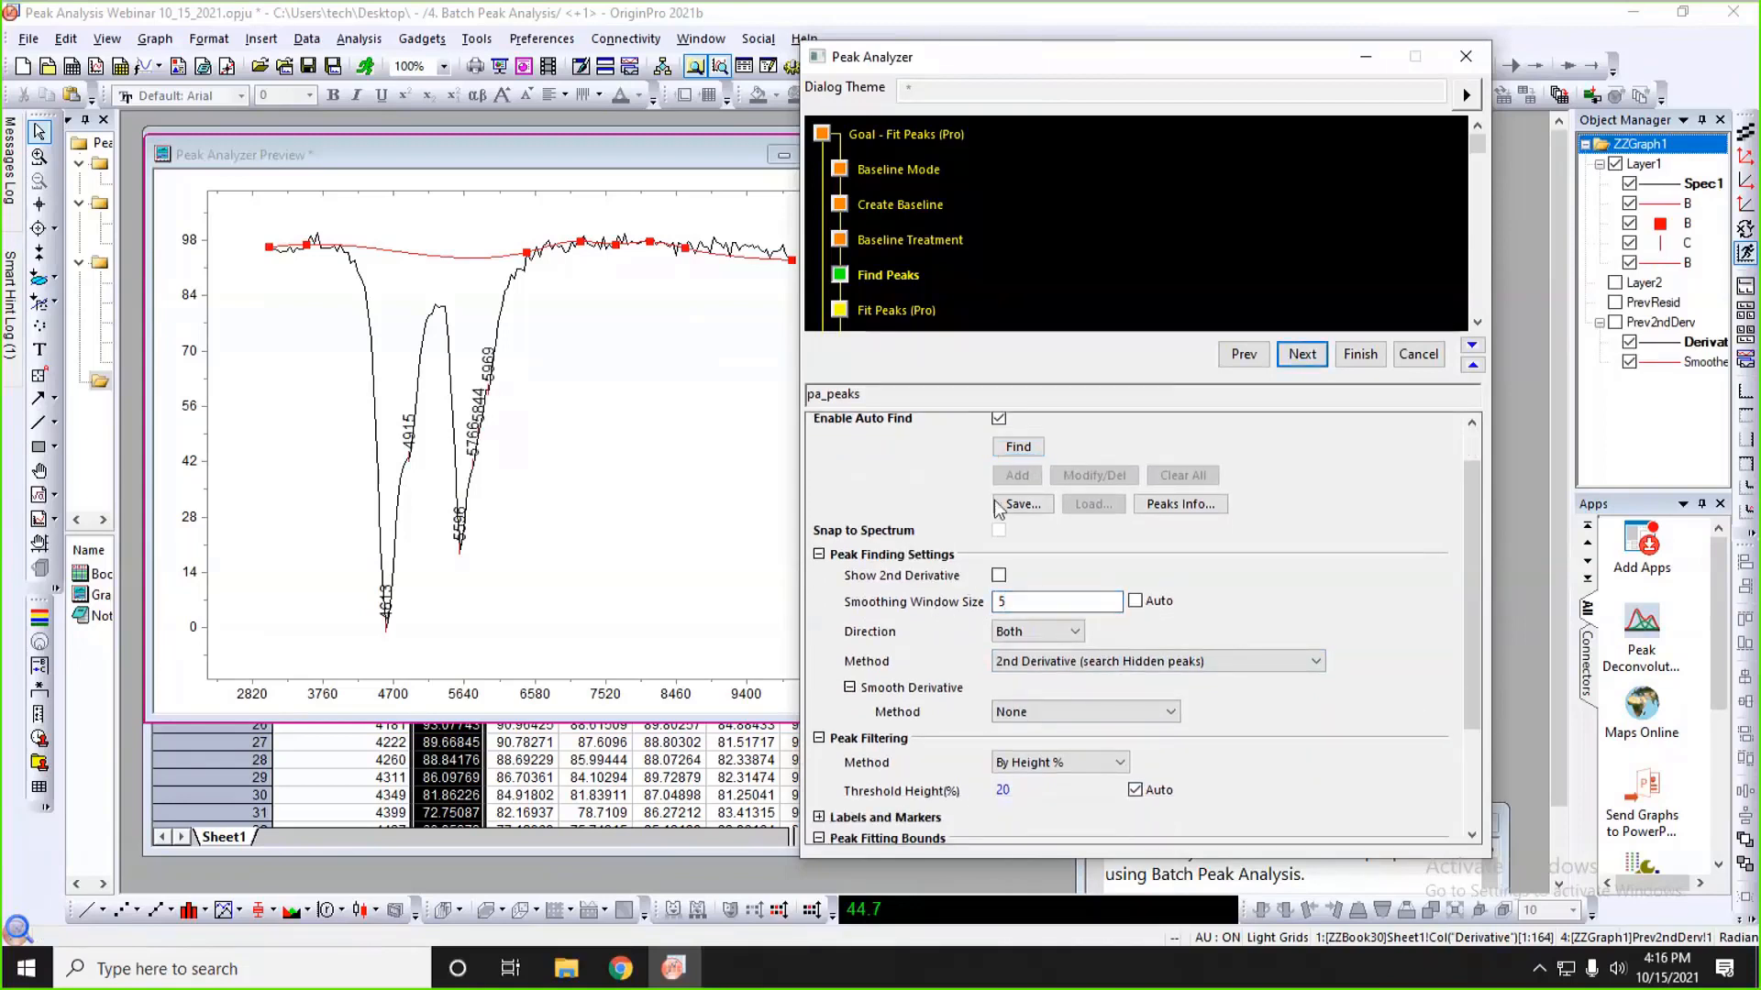
click(1016, 450)
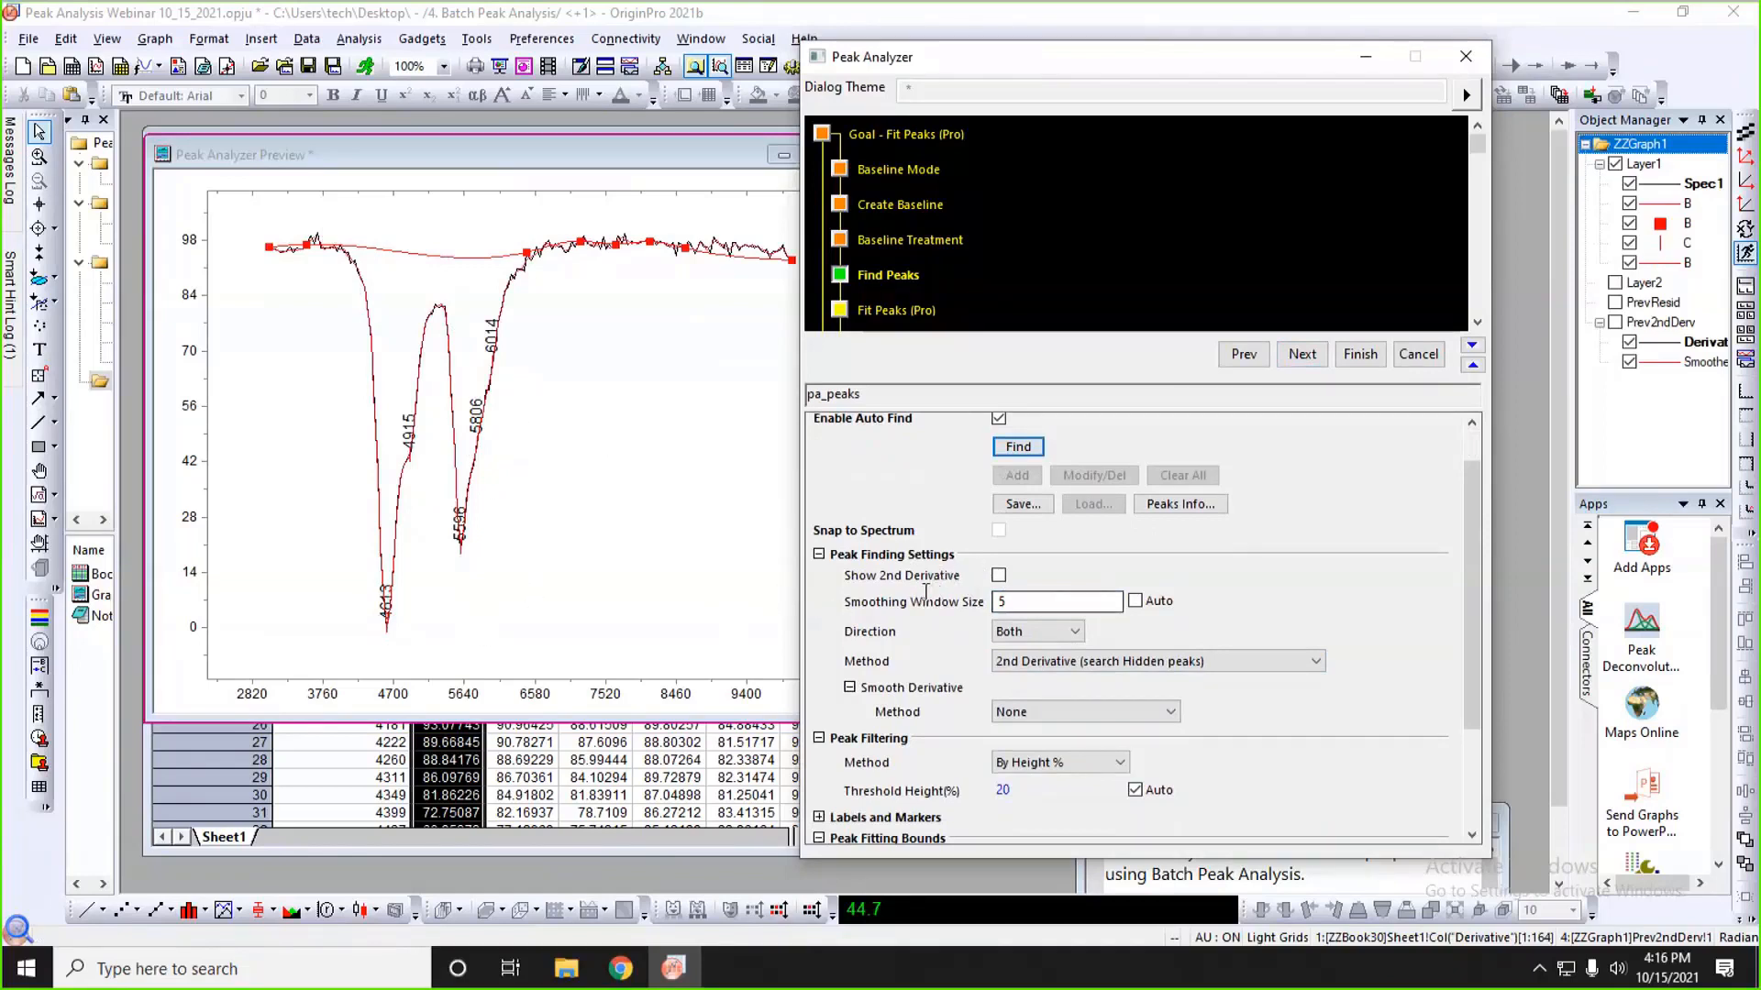
- Filter the peaks By Number with a manual limit of 3 and rerun the peak search
scroll(925, 593, down, 1)
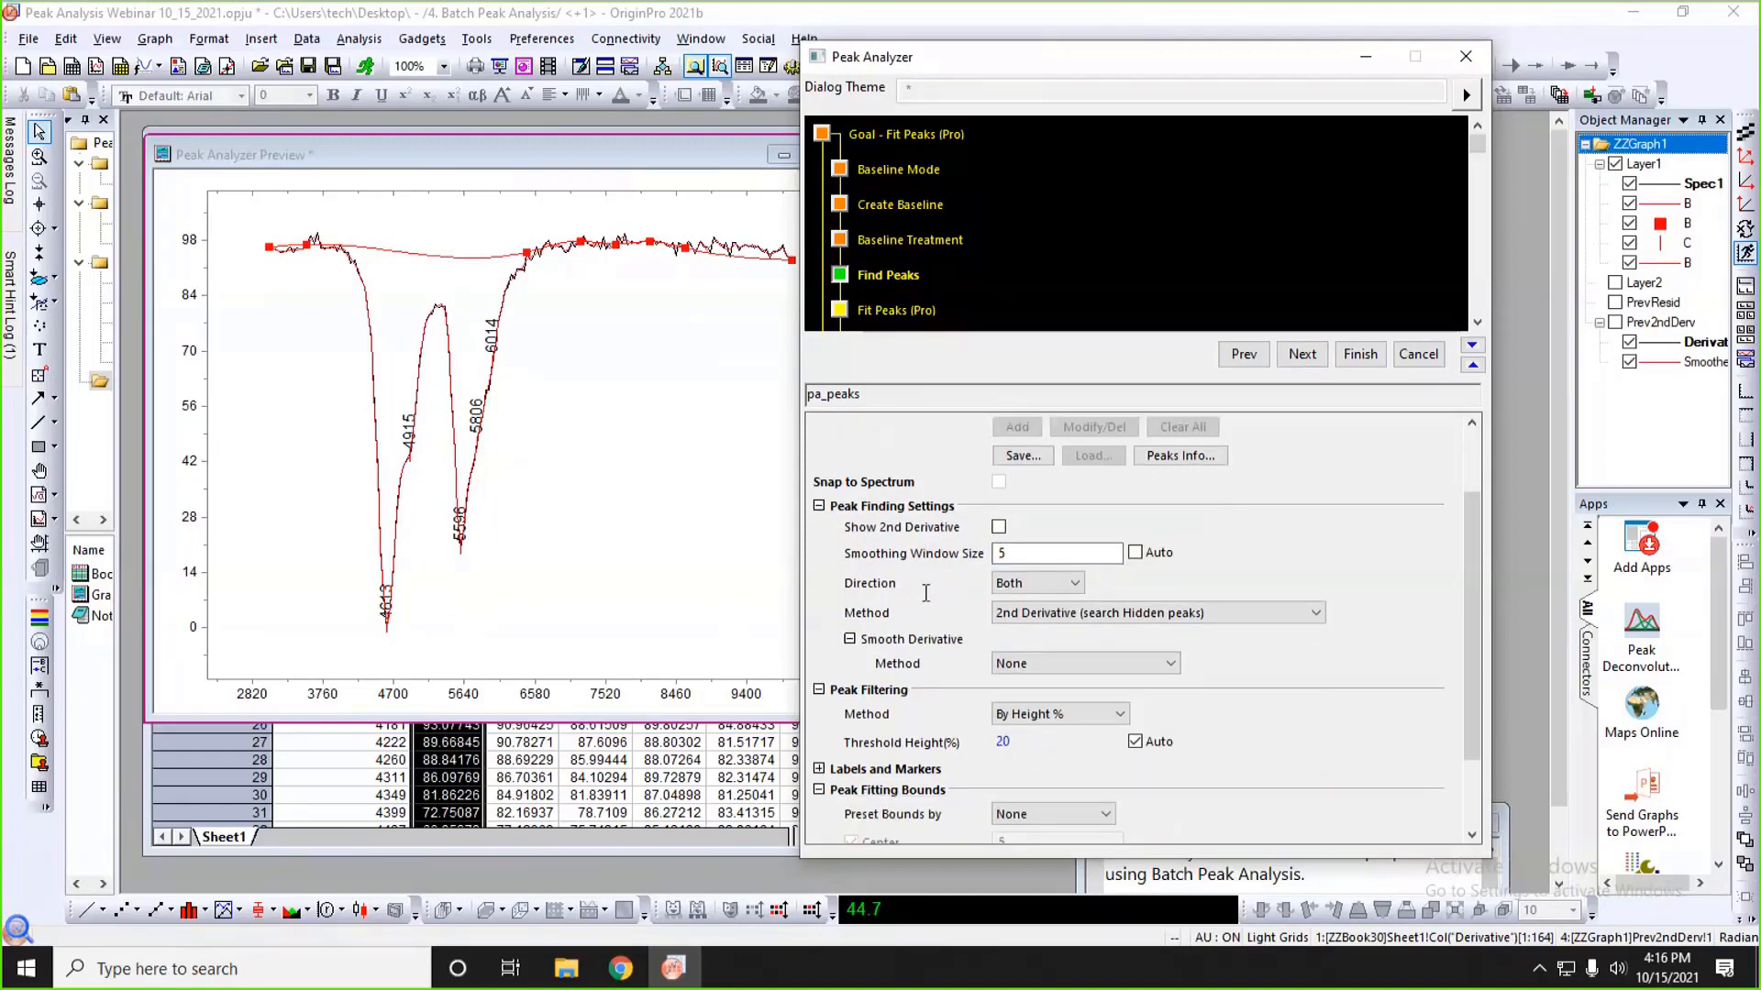
scroll(925, 594, down, 1)
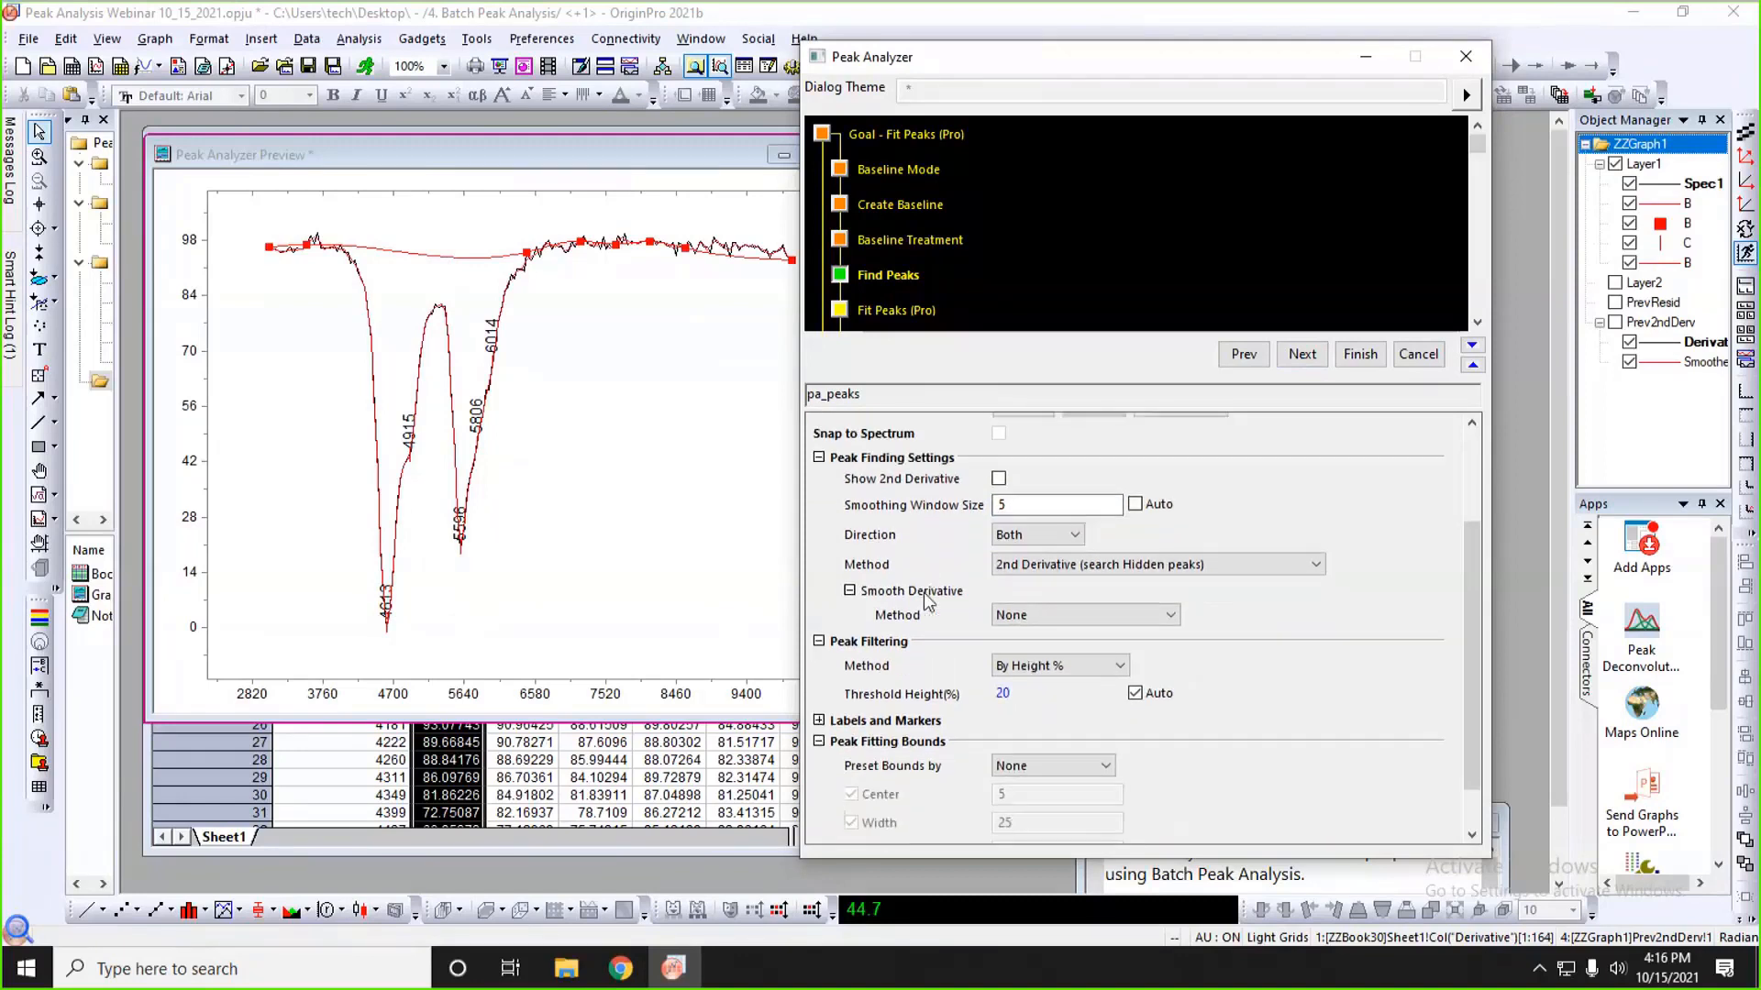
click(1061, 674)
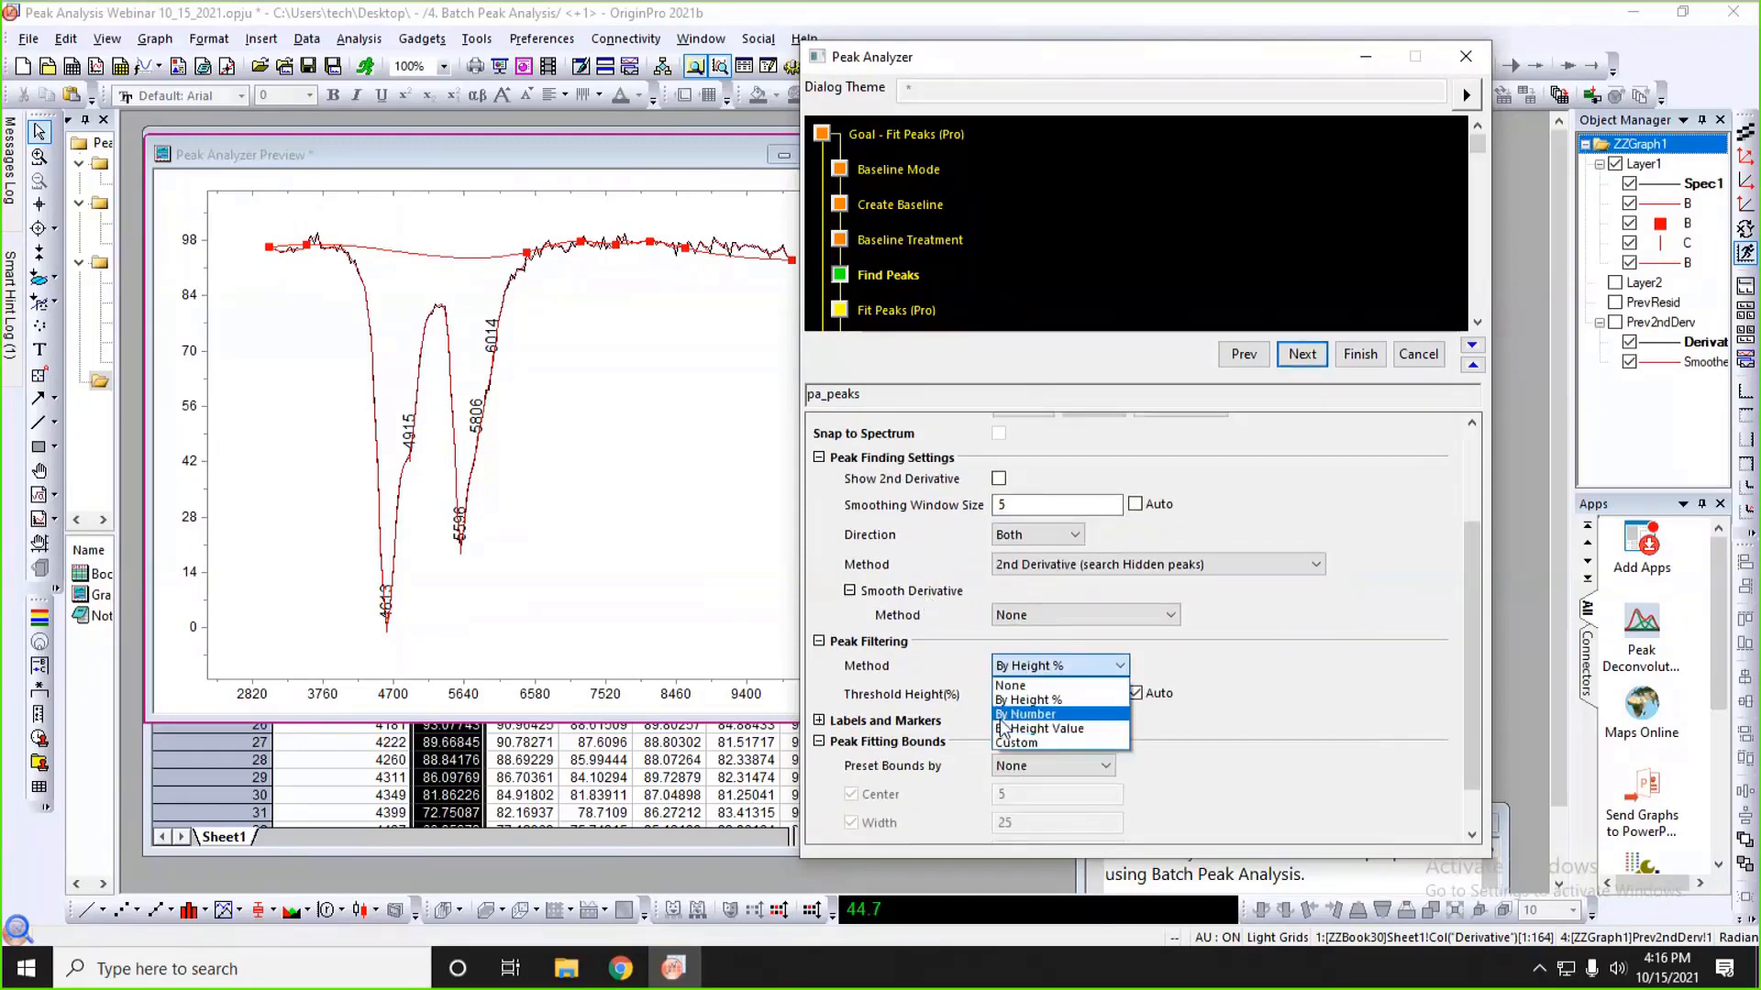
click(1048, 722)
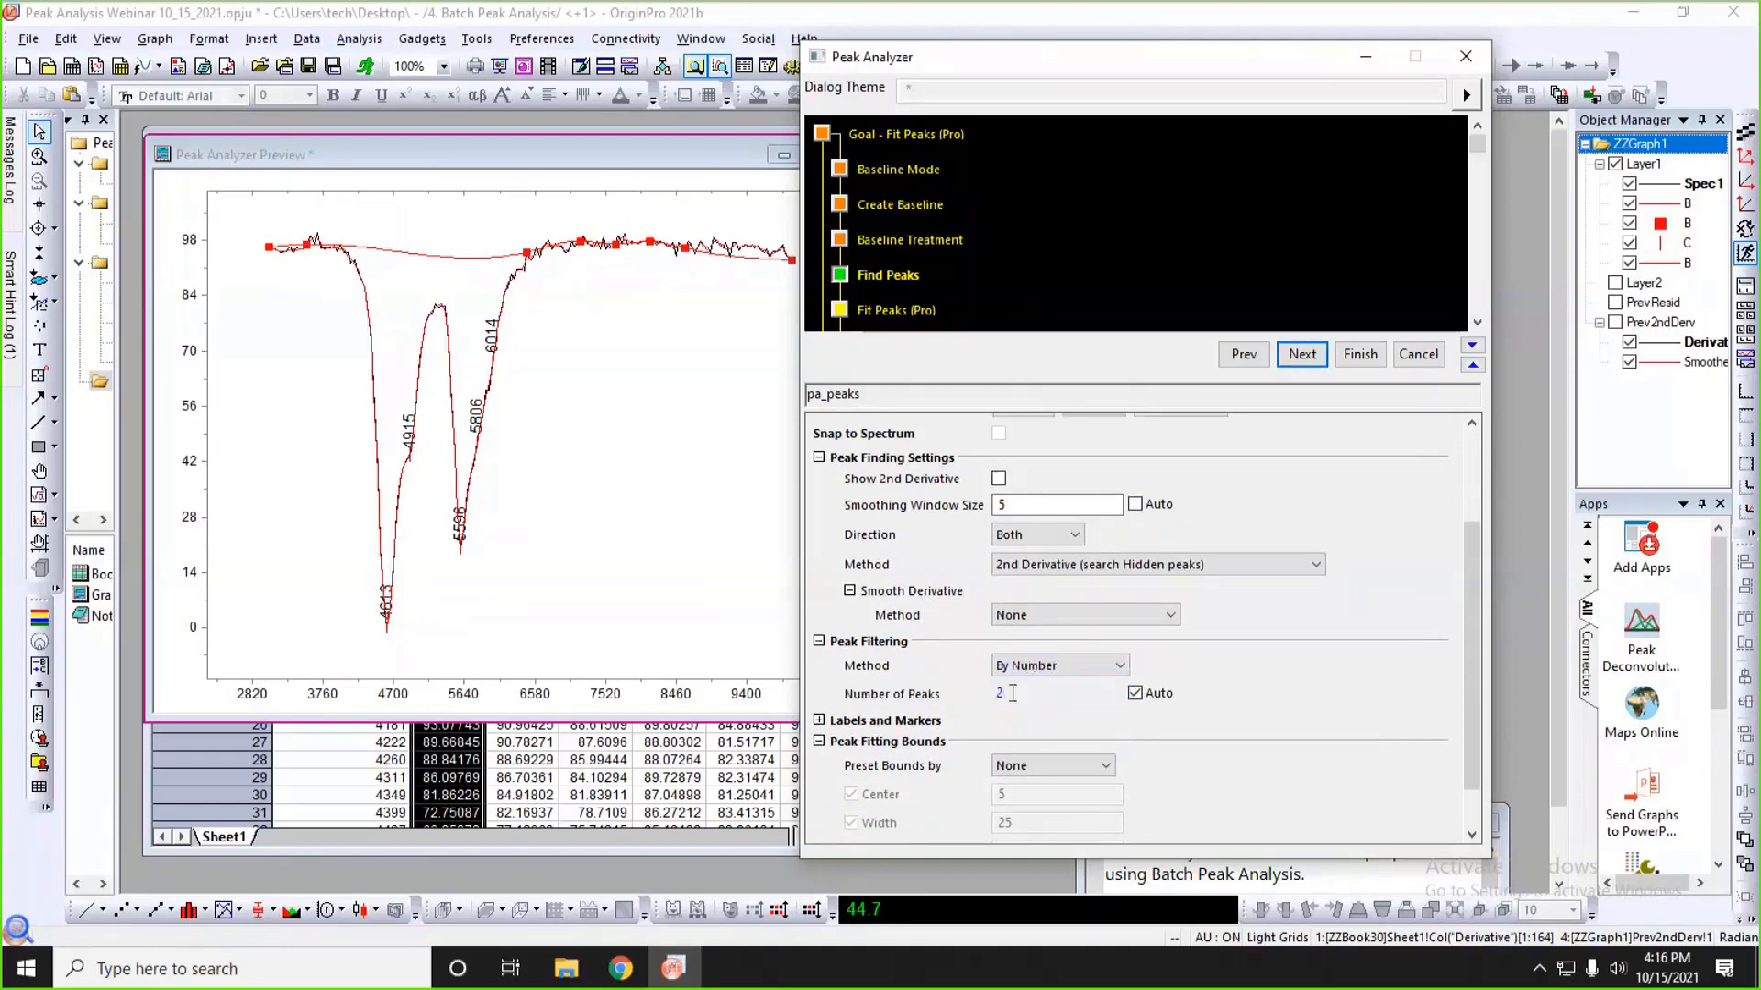
click(1135, 693)
click(1061, 696)
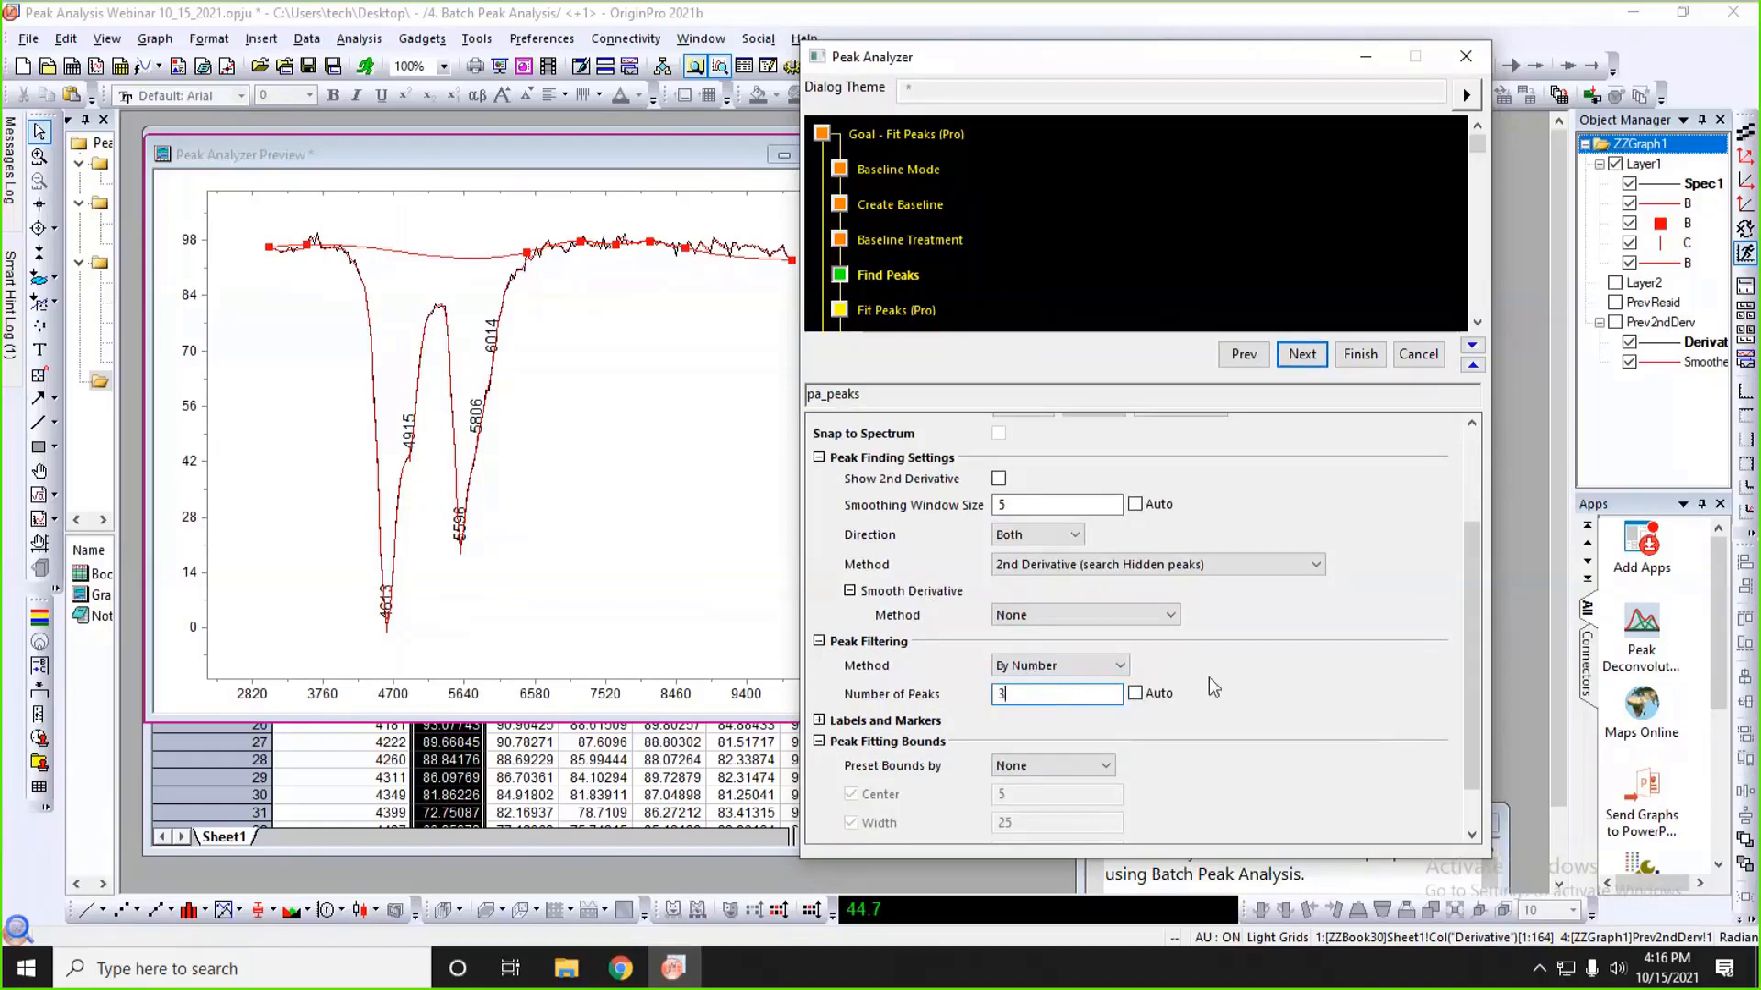
text(3)
scroll(1253, 670, up, 1)
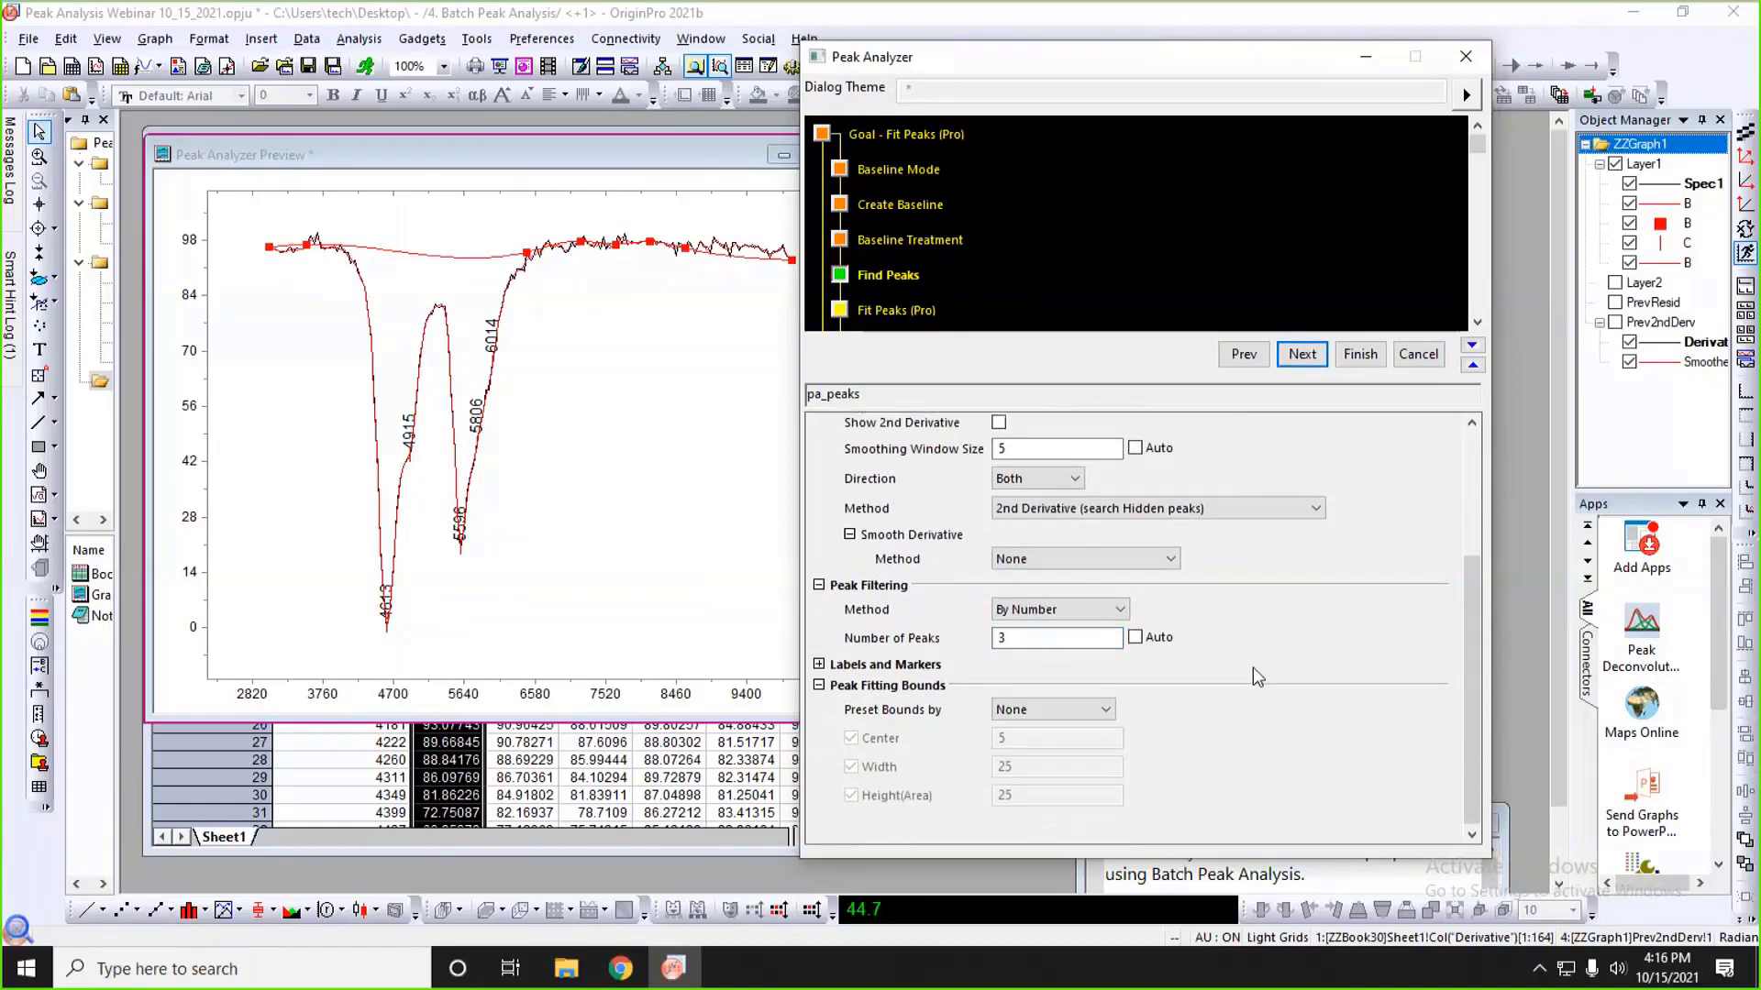
scroll(1252, 668, up, 2)
click(1018, 487)
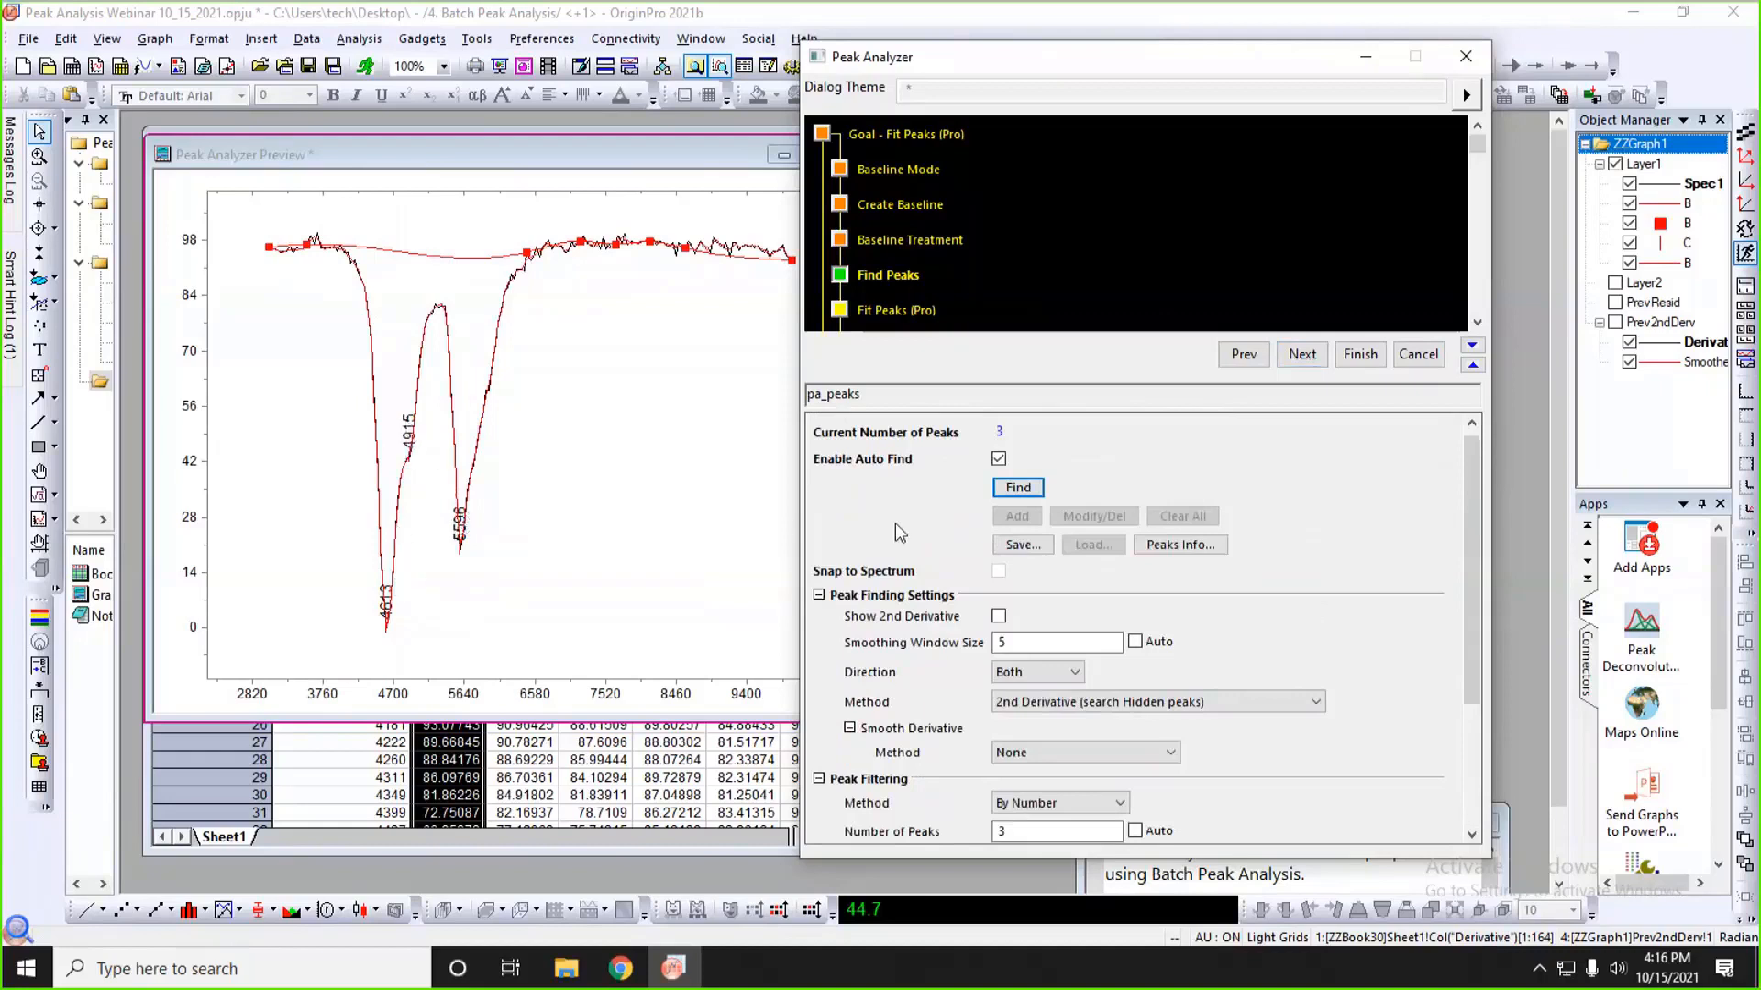
- Proceed to Fit Peaks, fit the three Gaussian peaks until converged in the fit control, and accept the parameters
scroll(895, 523, down, 1)
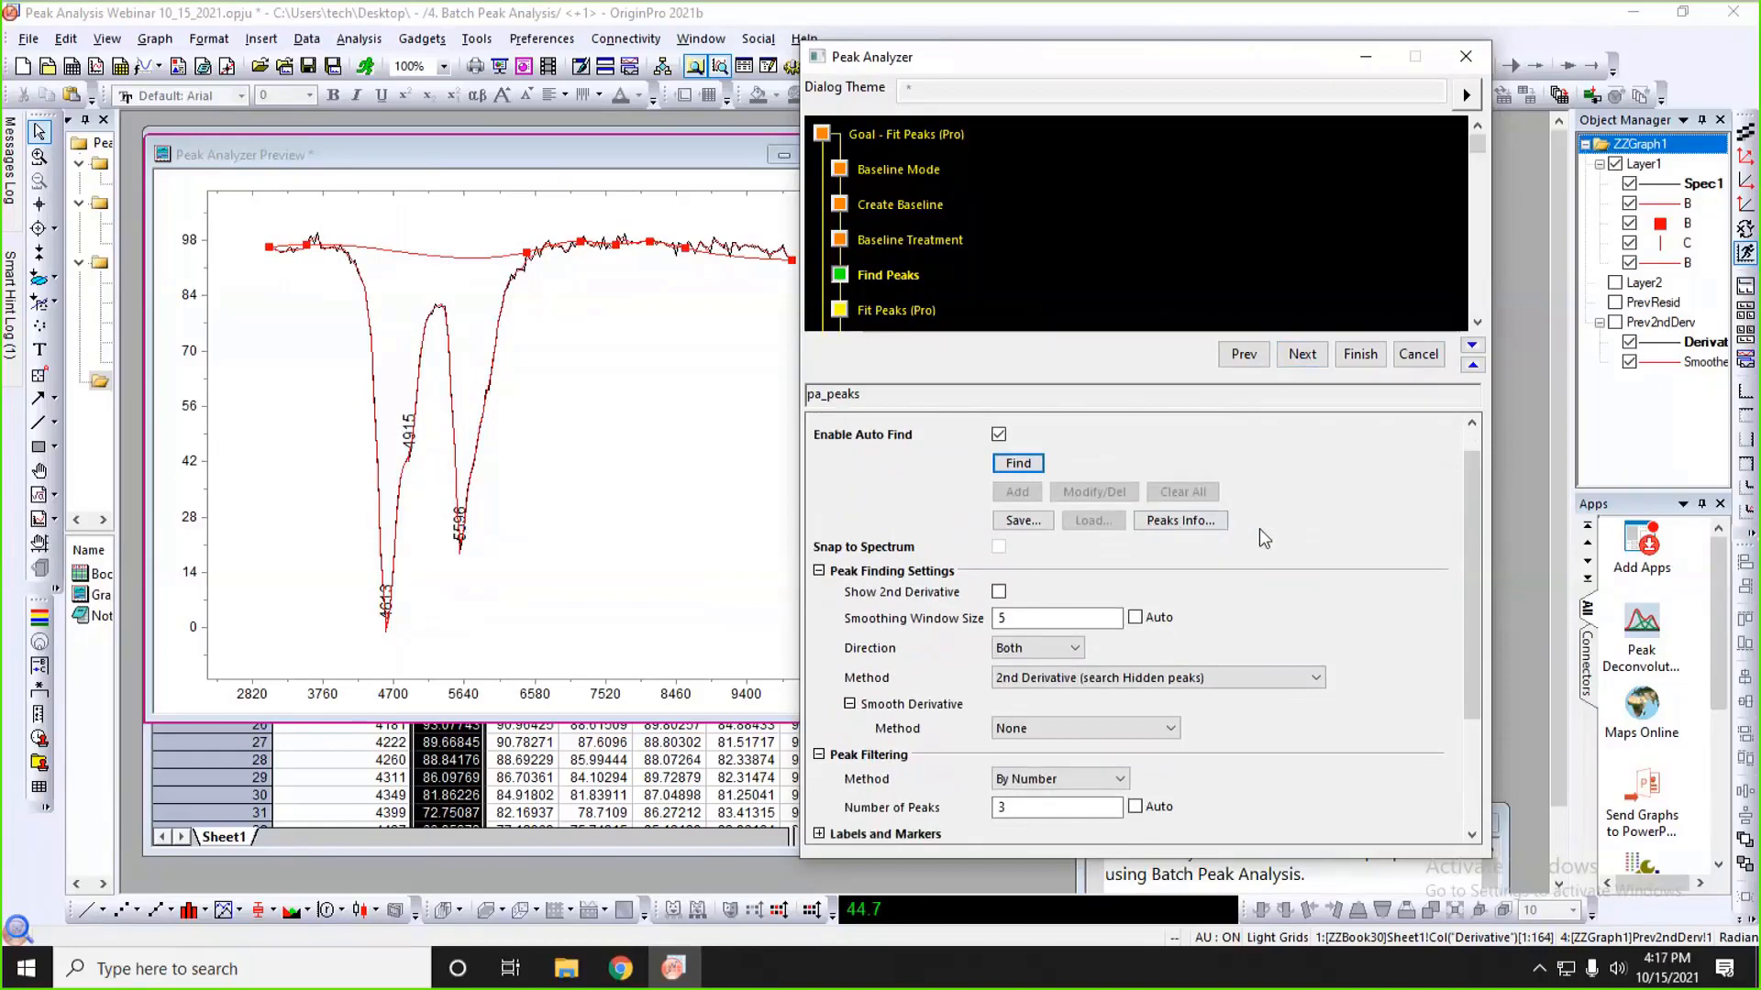
scroll(1258, 530, down, 3)
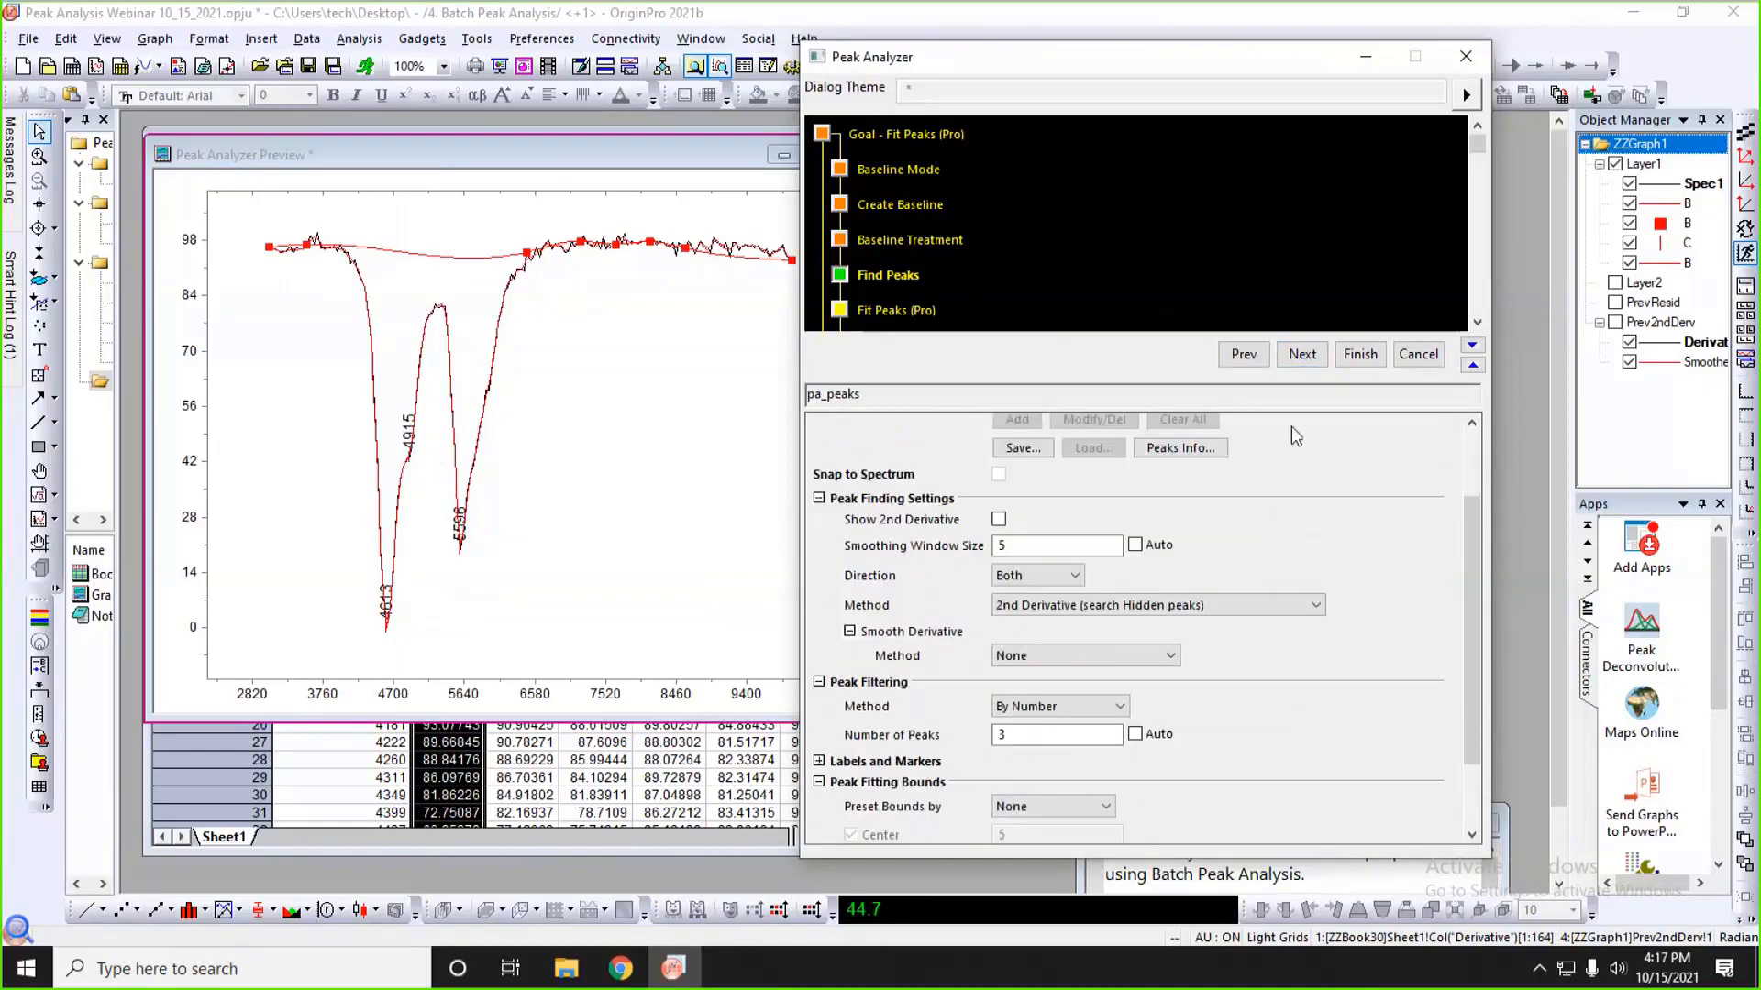
click(1300, 357)
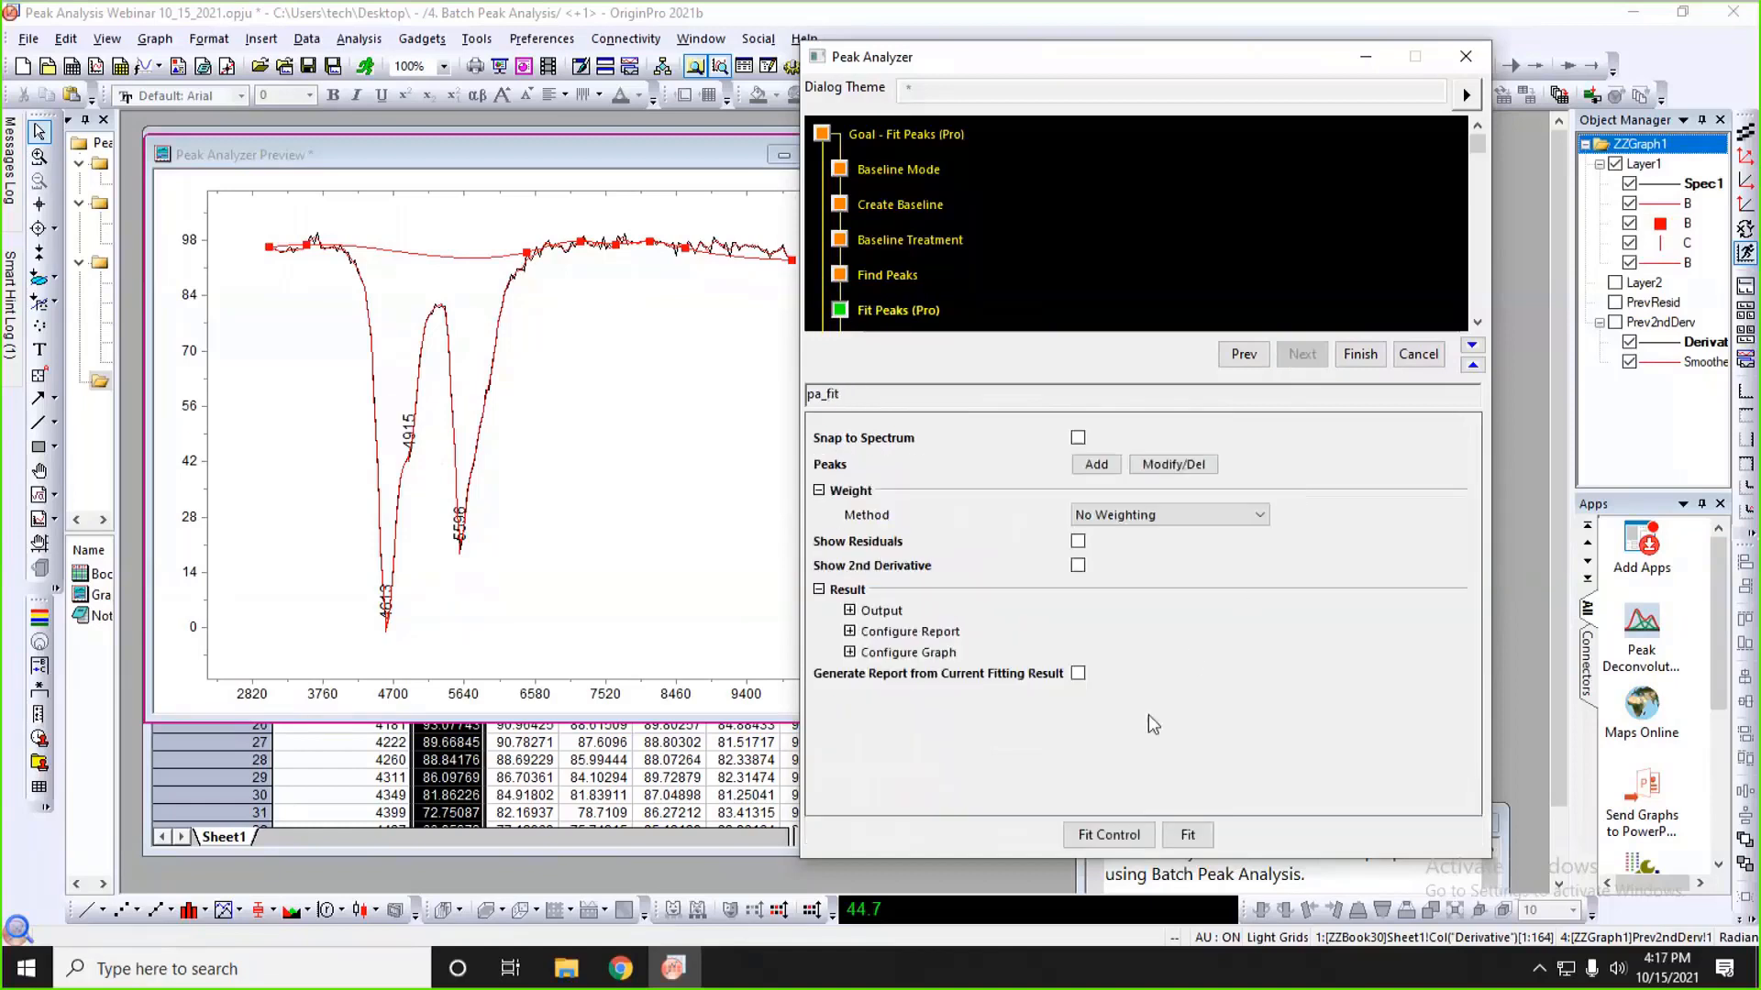
click(1101, 836)
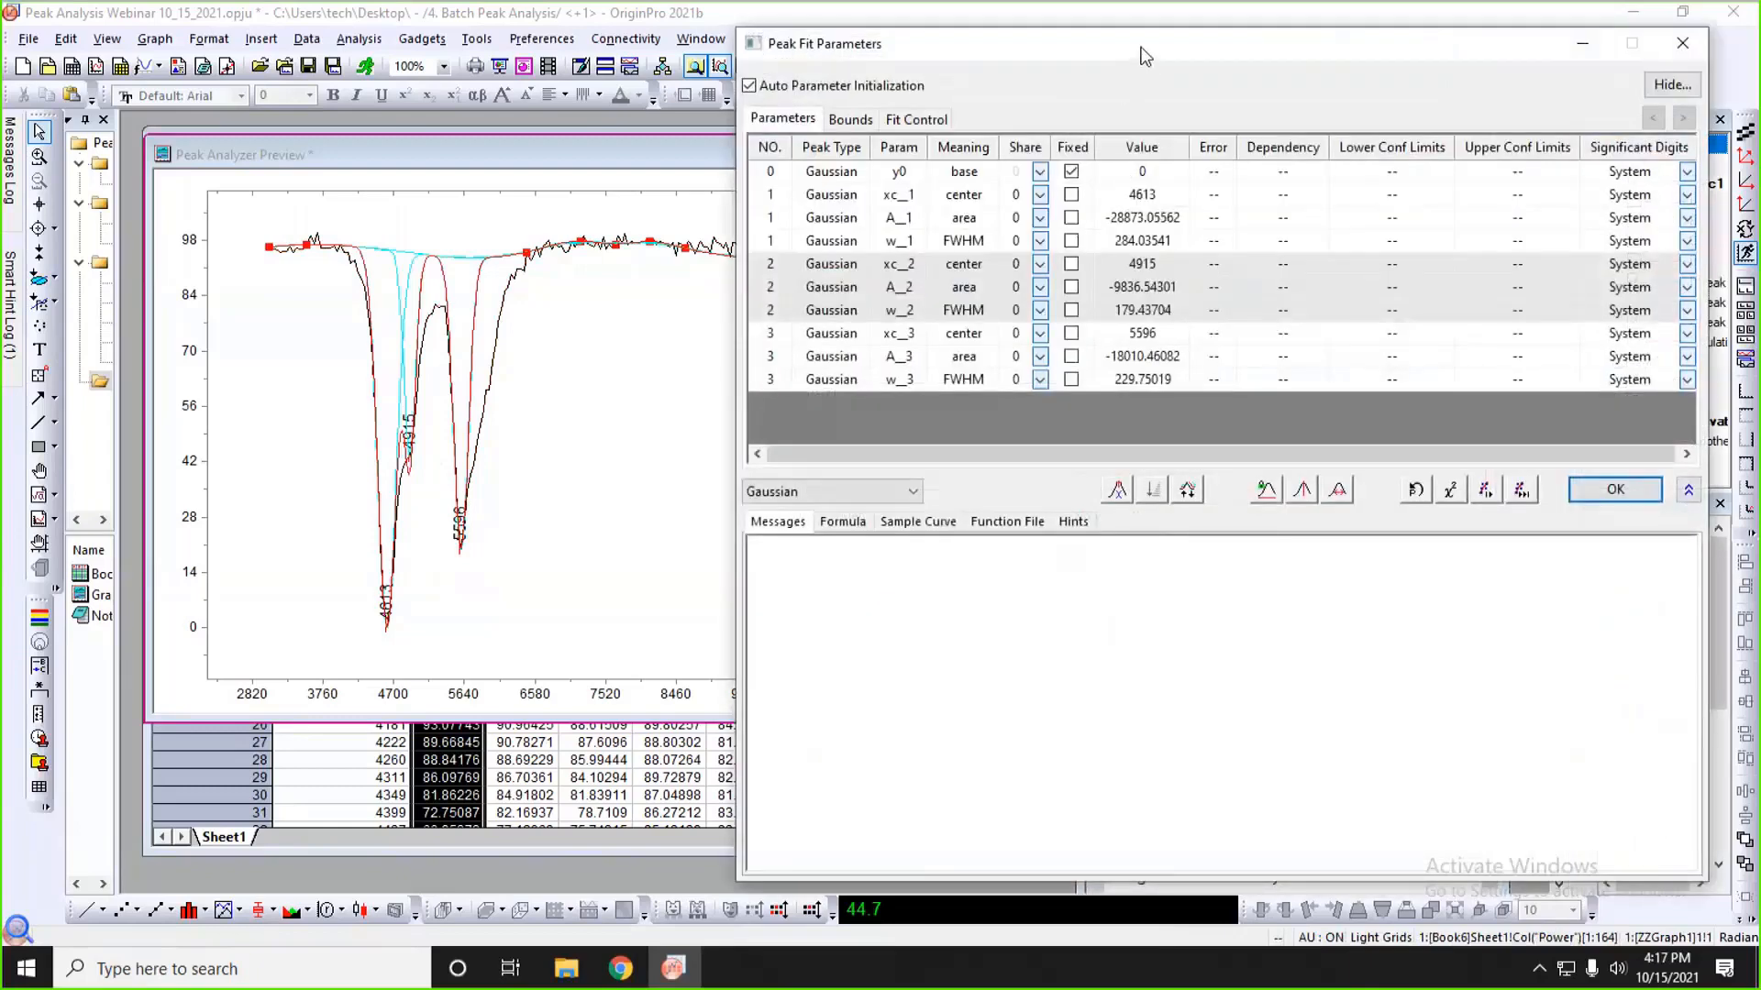
drag(1145, 55, 1073, 56)
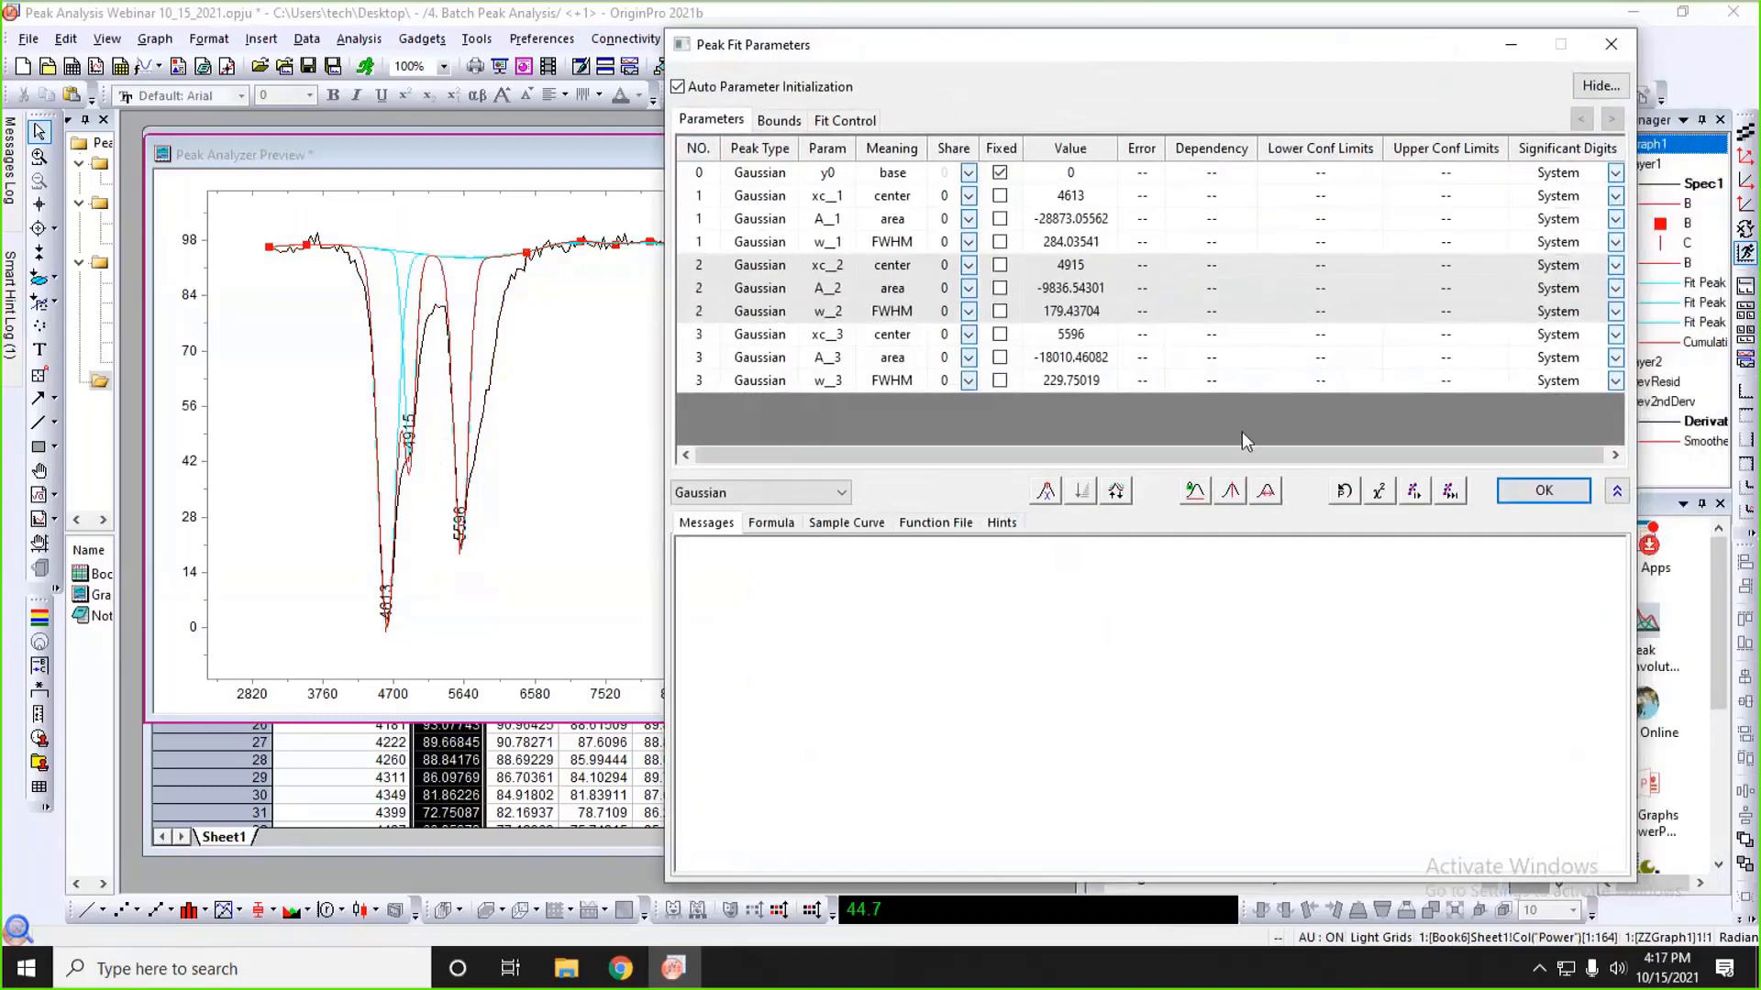
click(1450, 496)
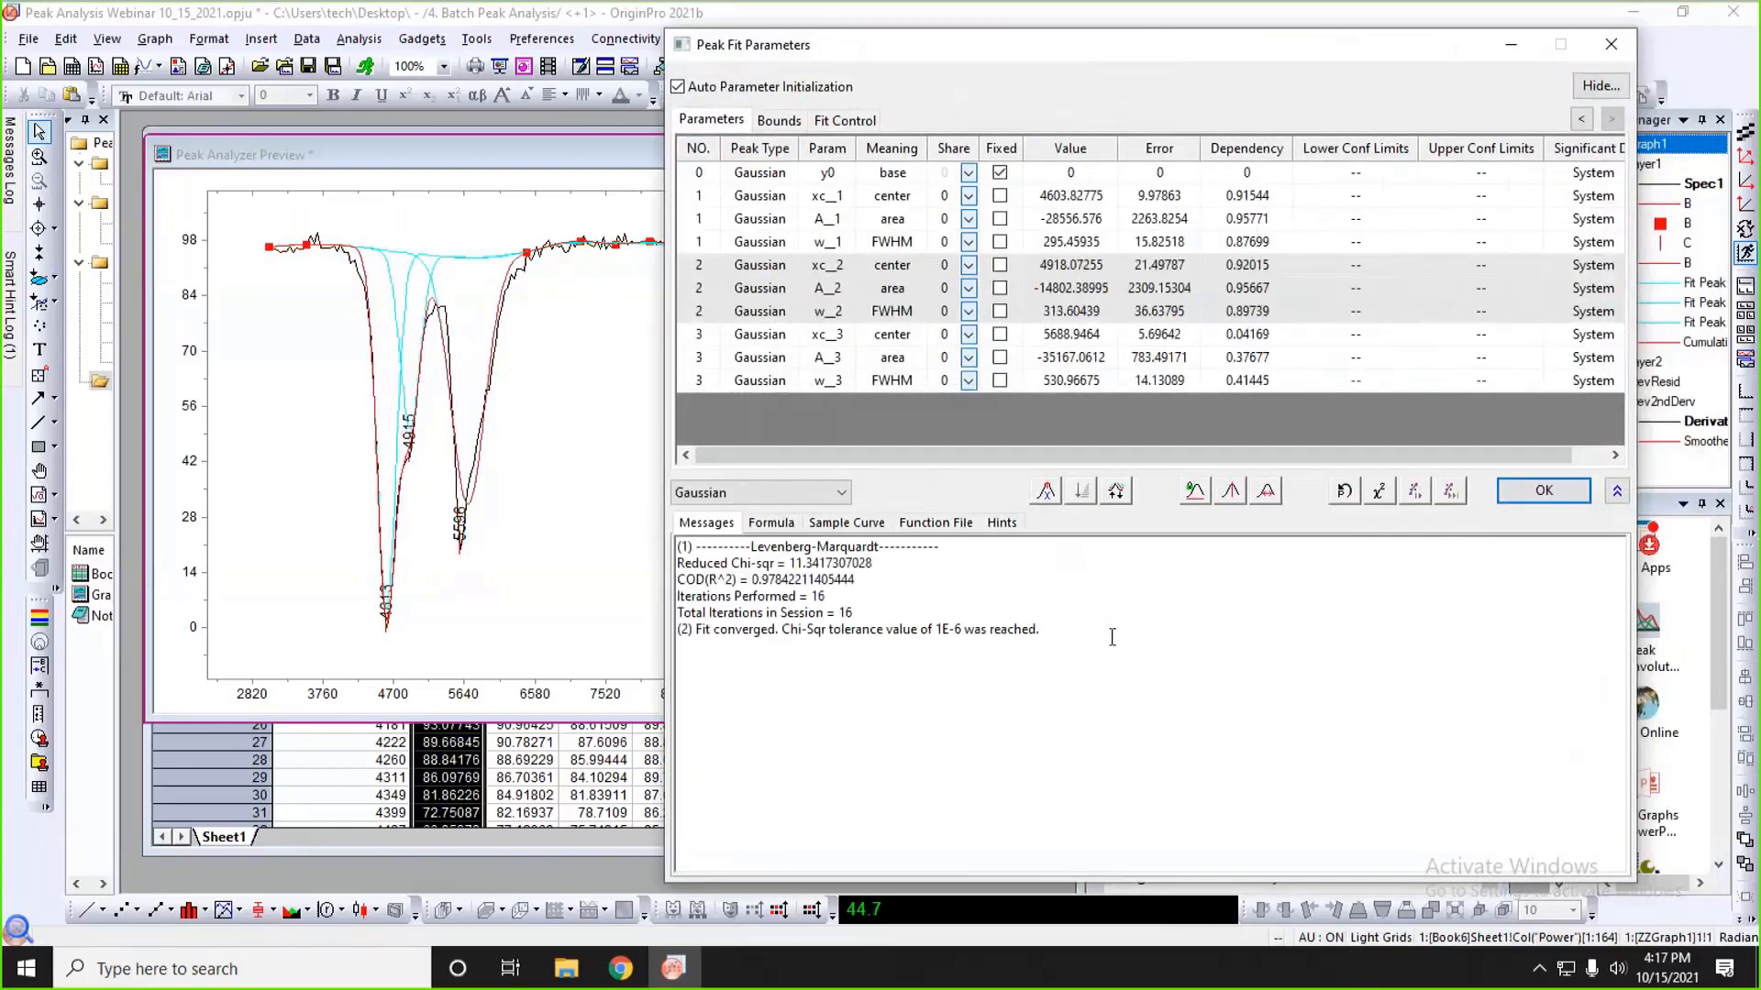
click(1545, 491)
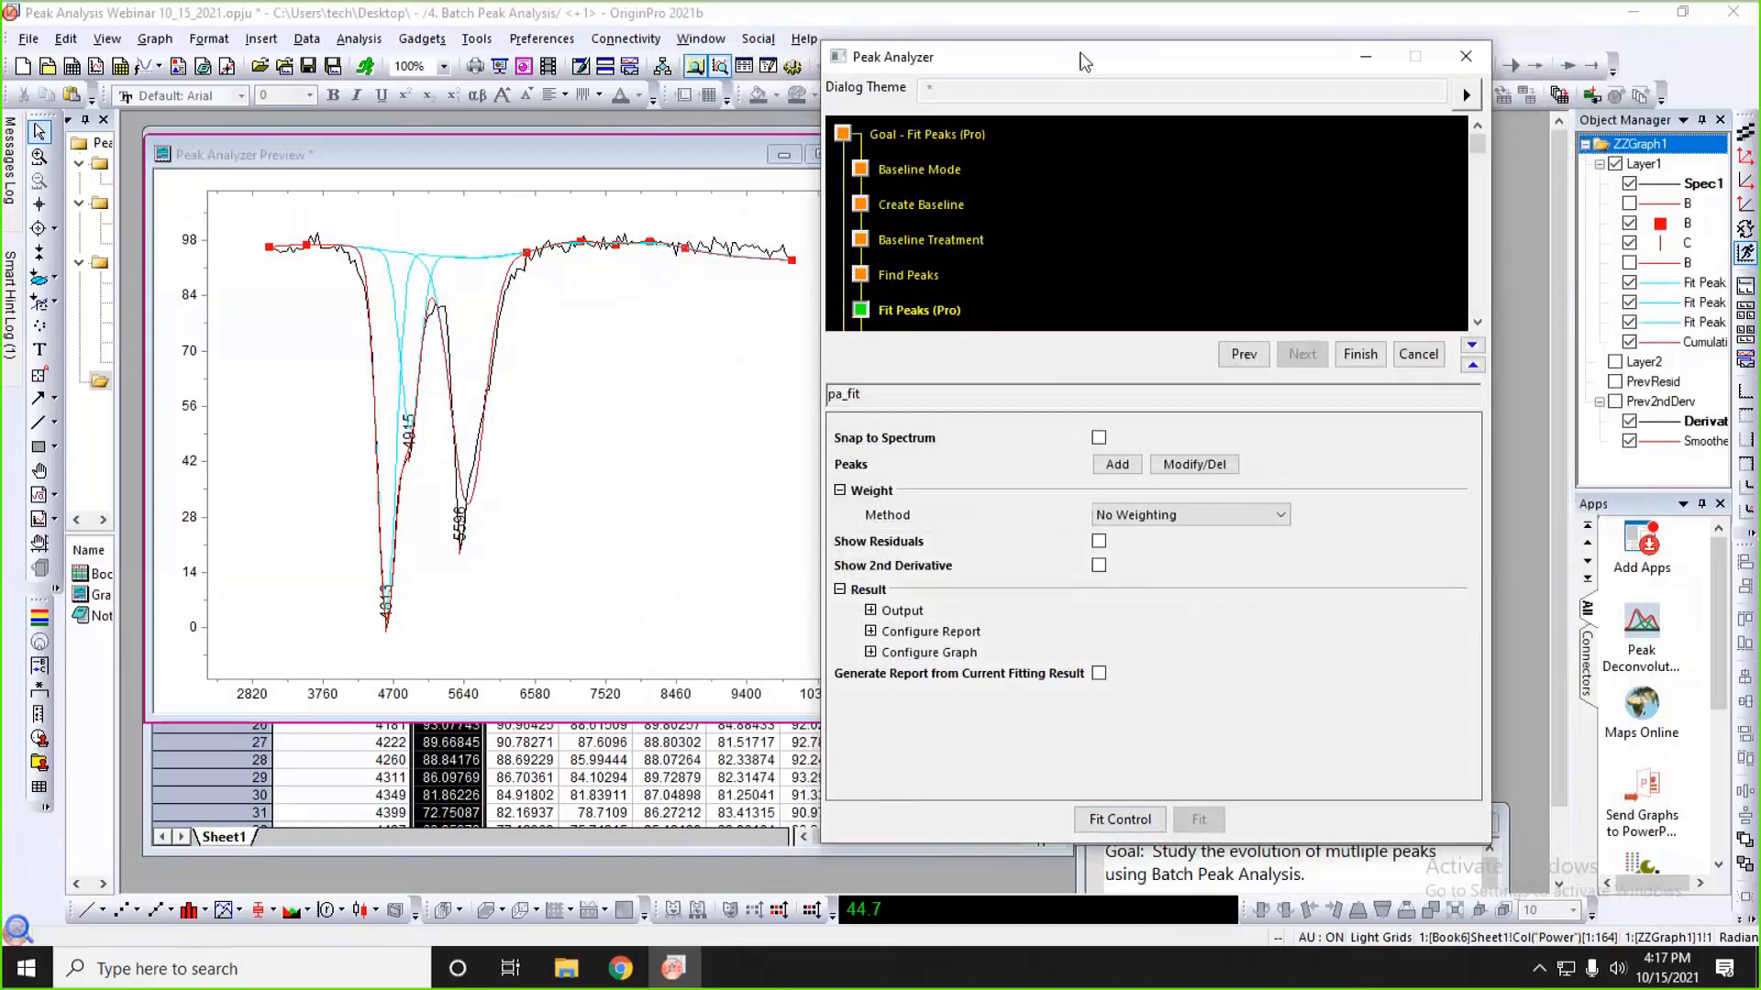
drag(1076, 63, 1059, 64)
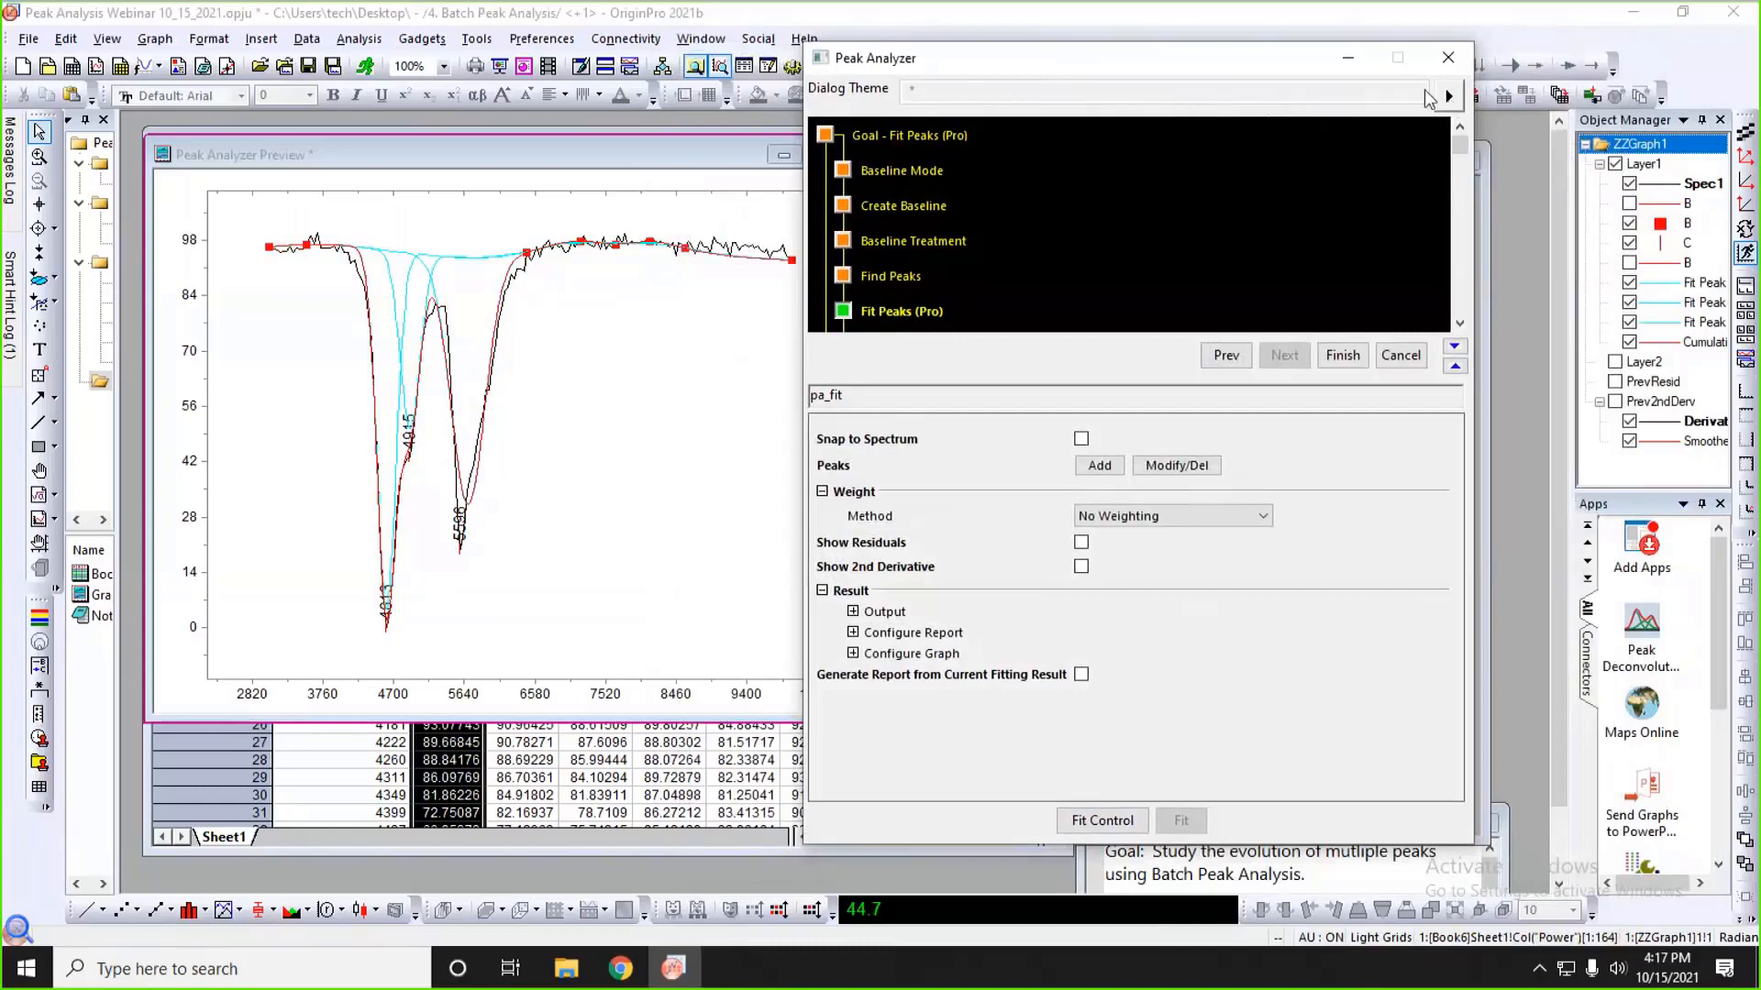
- Save the peak analysis settings as a theme named MyTheme, keeping the default theme settings and overwriting the existing file
drag(1289, 64, 1212, 65)
click(1372, 99)
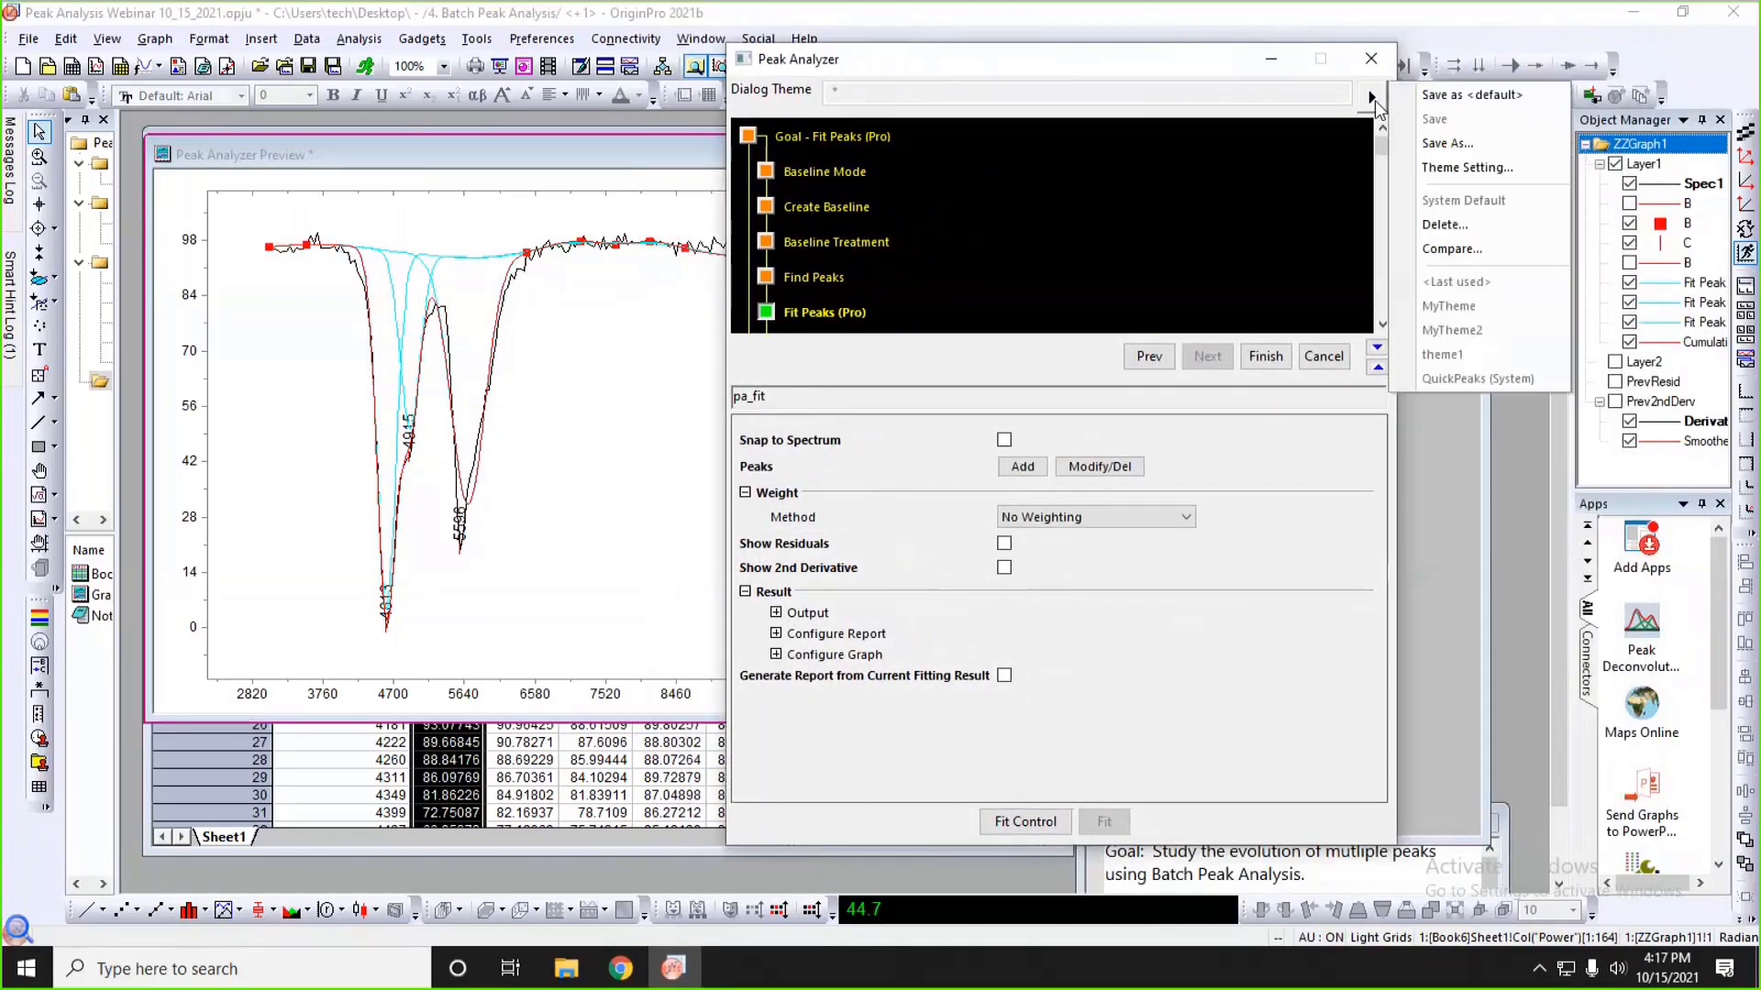
click(1447, 144)
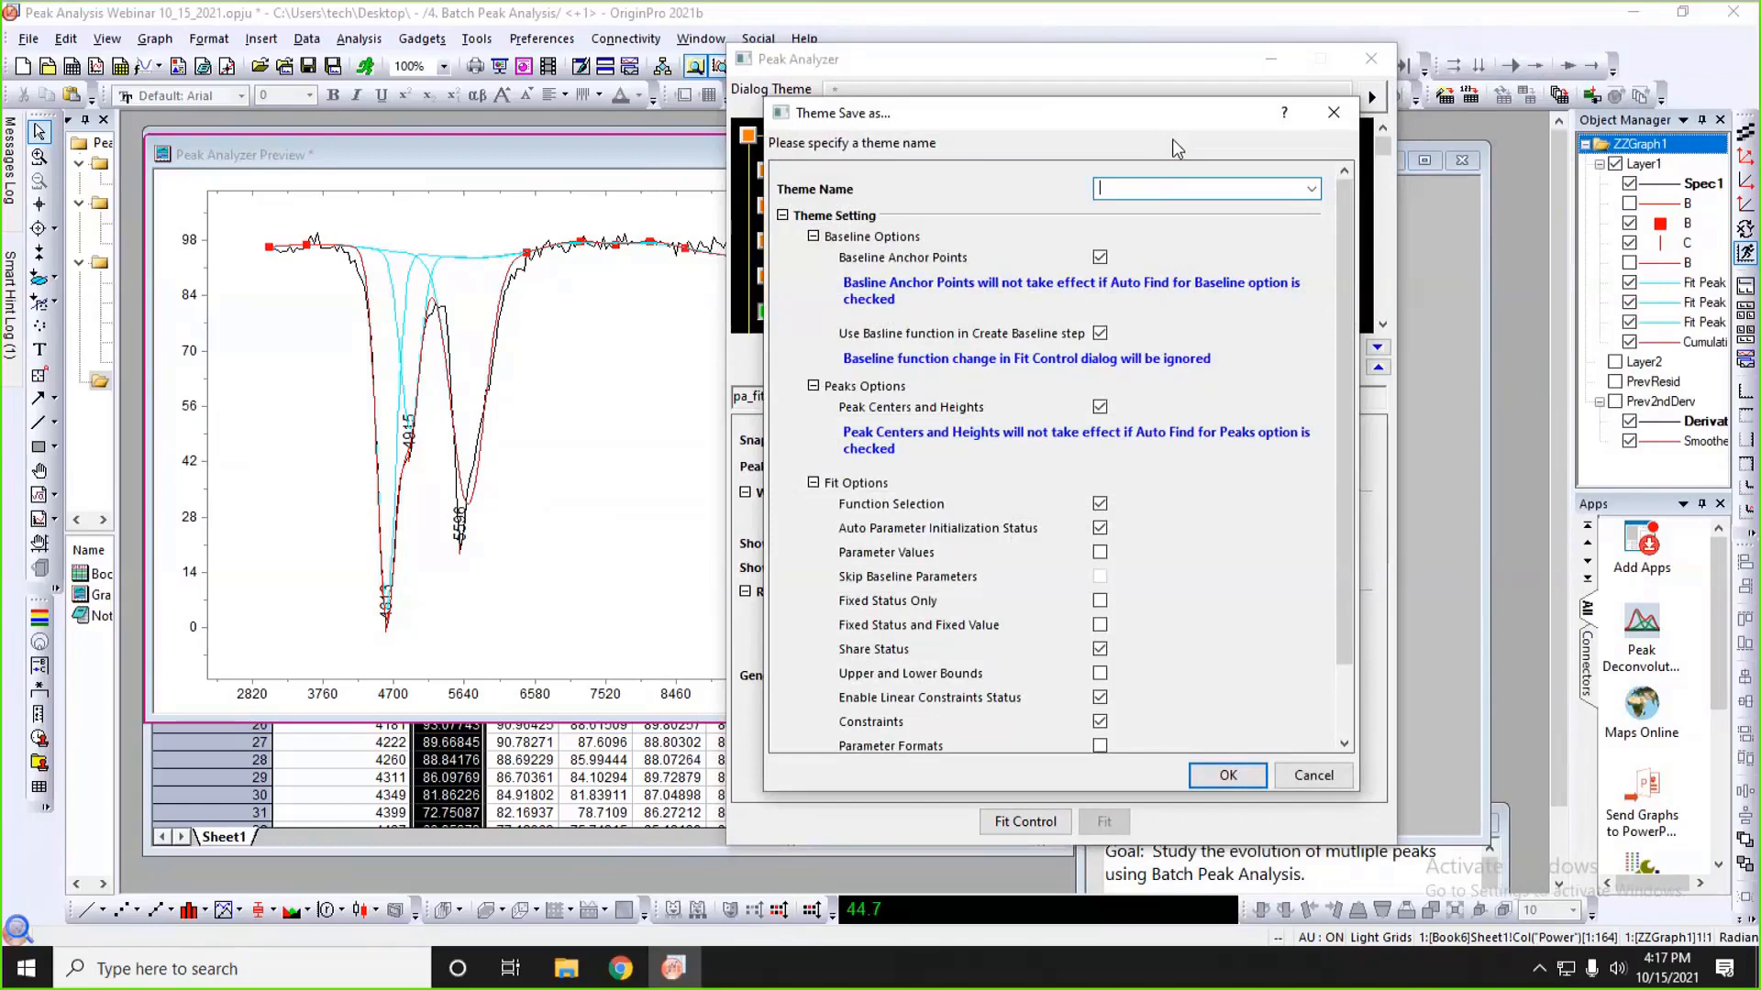
text(MyTheme)
scroll(1040, 528, down, 2)
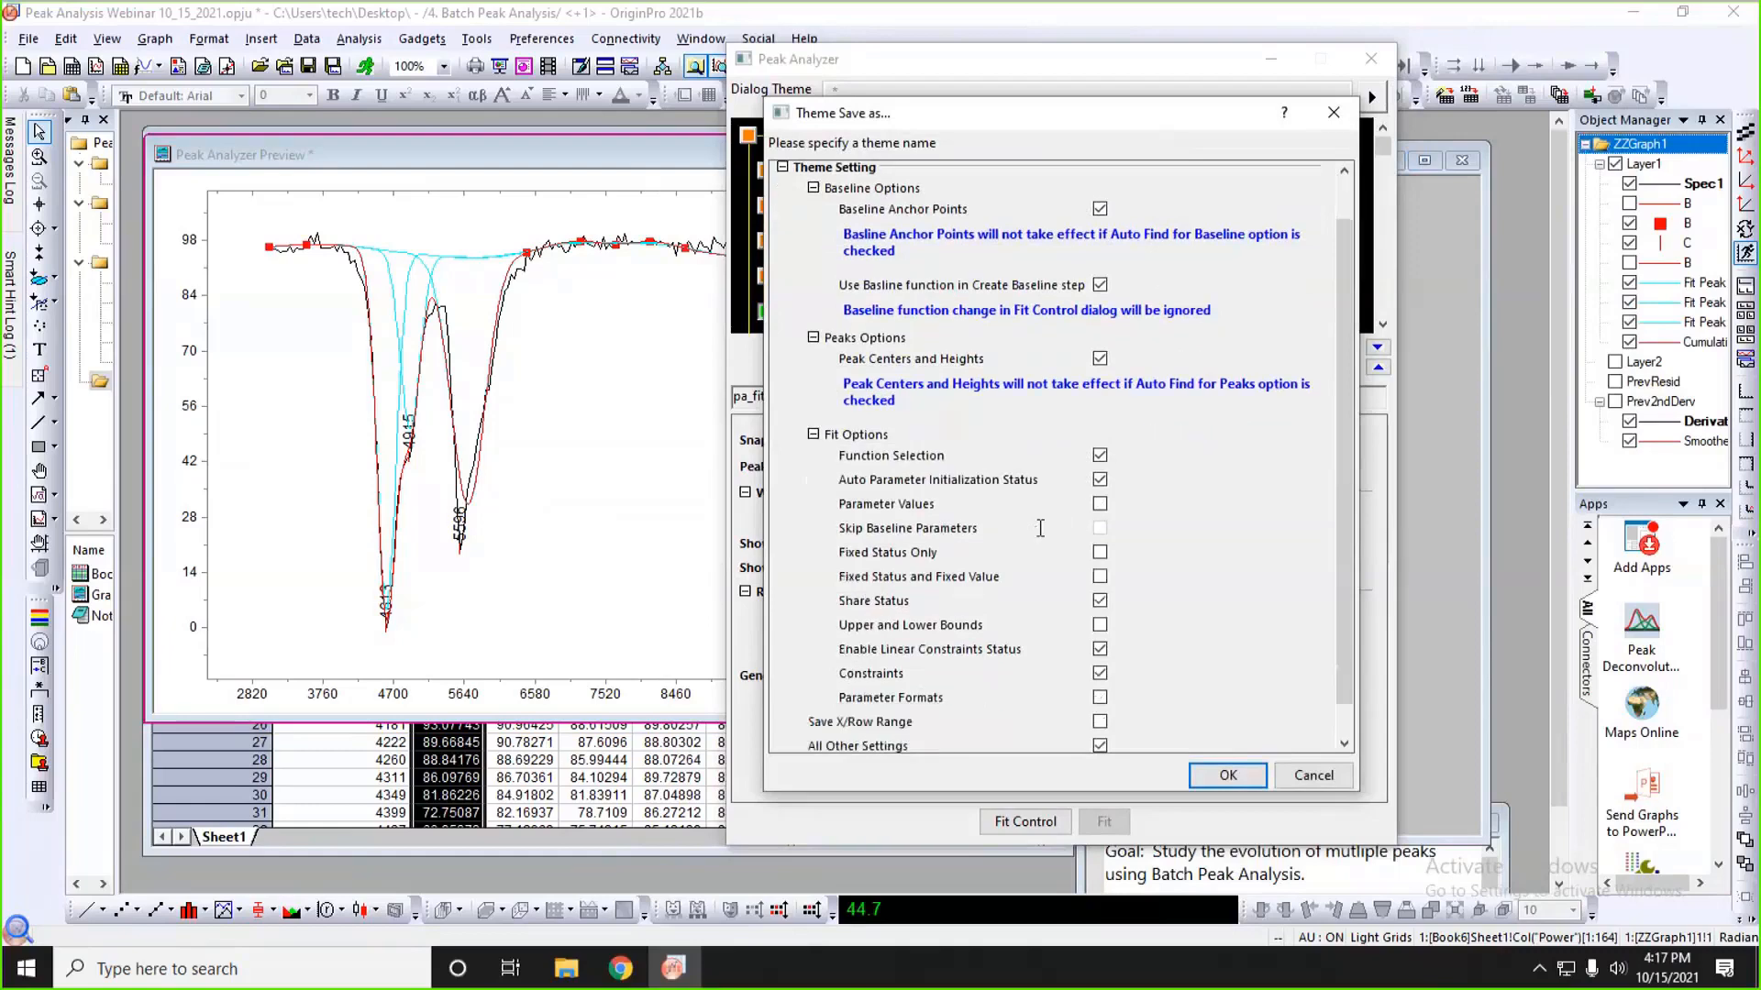
click(1220, 778)
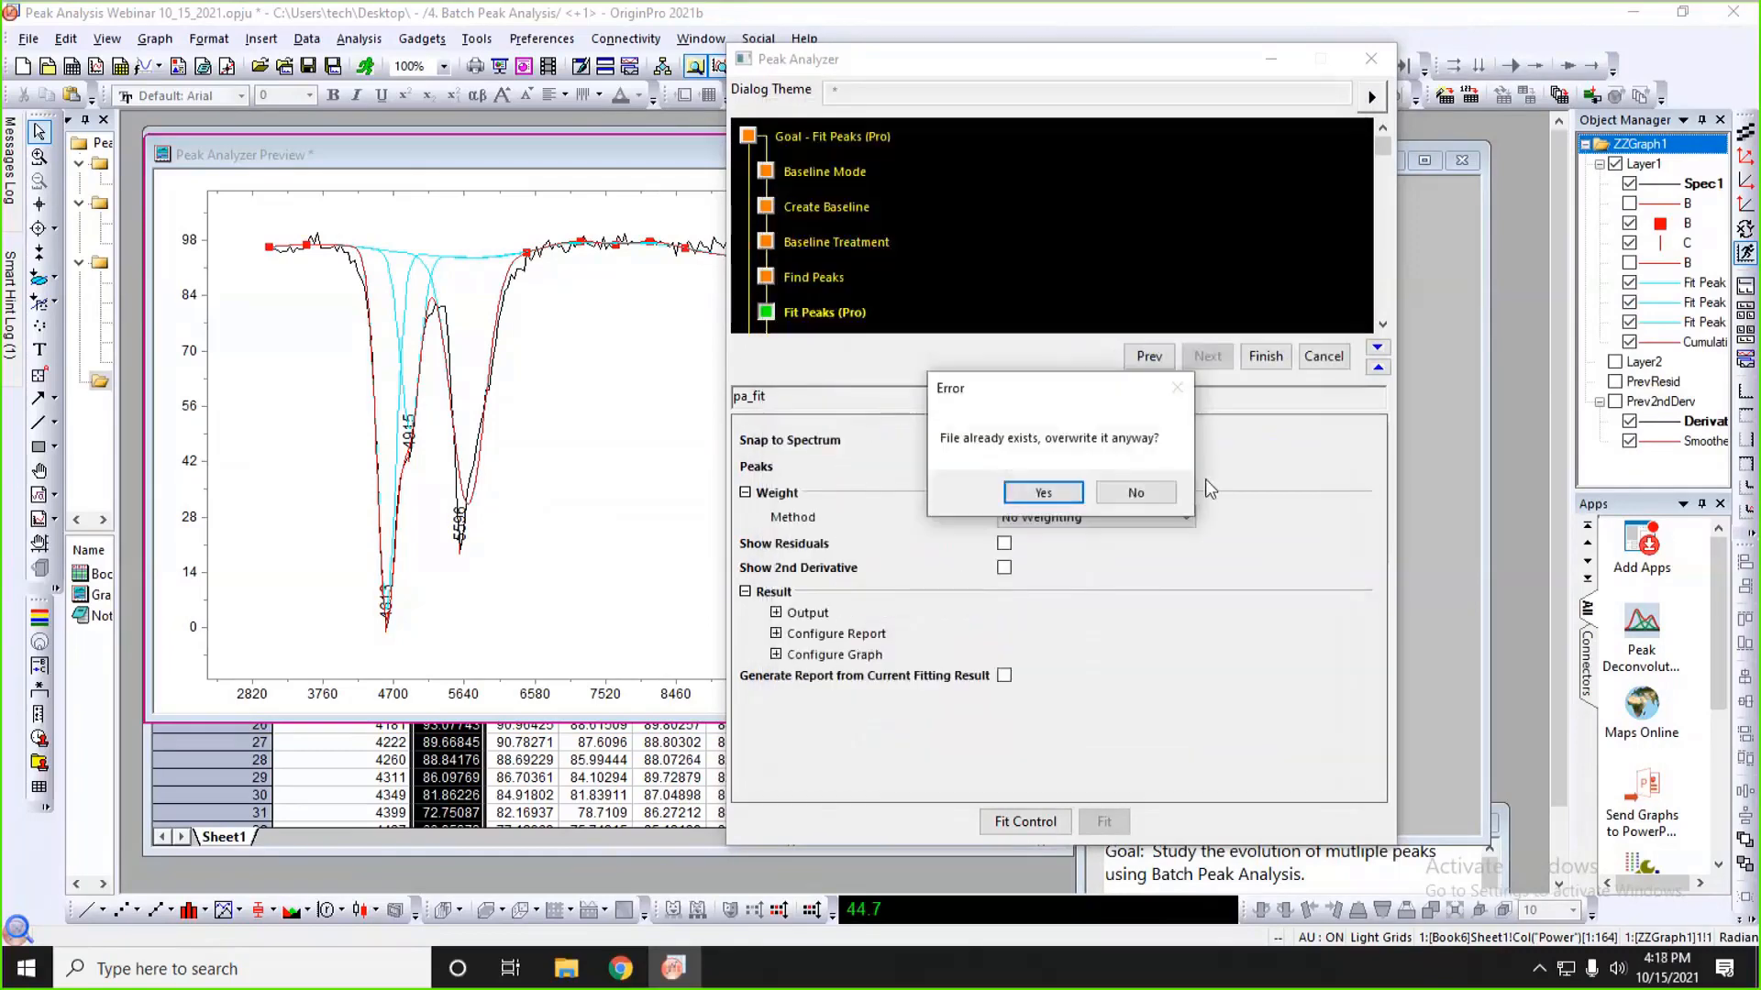
click(1044, 494)
- Finish the Spec1 peak analysis and switch to the generated report sheet
drag(1104, 59, 1177, 47)
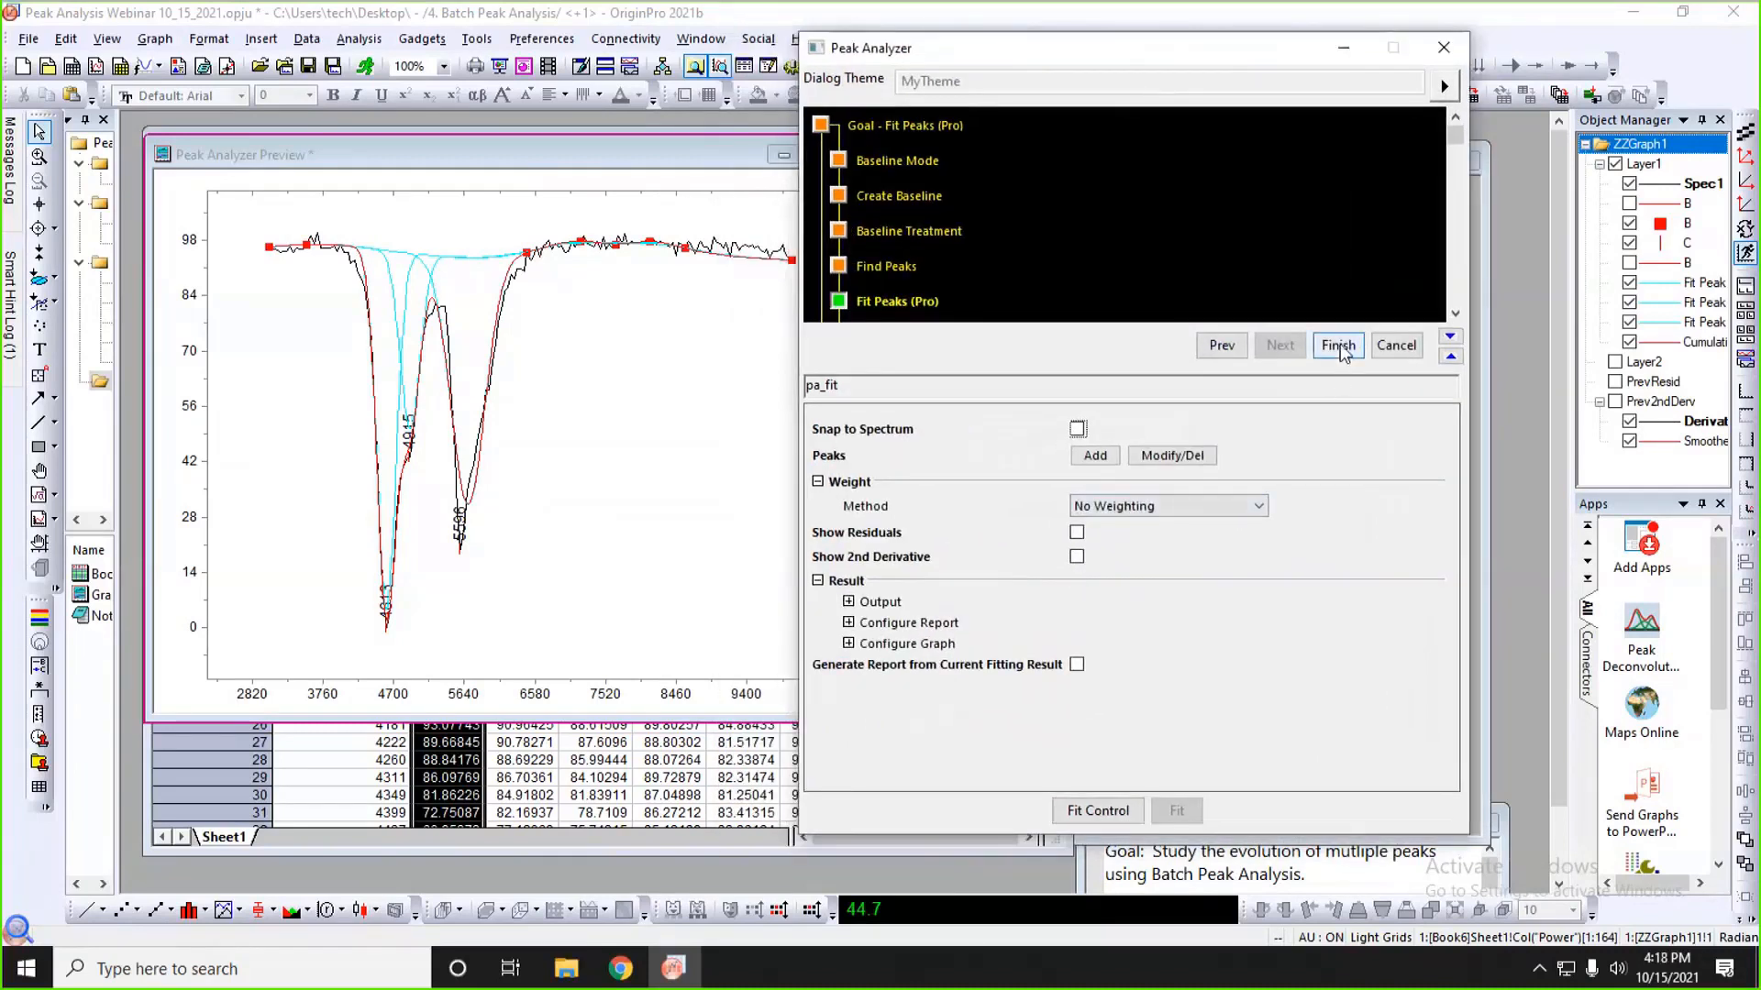
click(1101, 457)
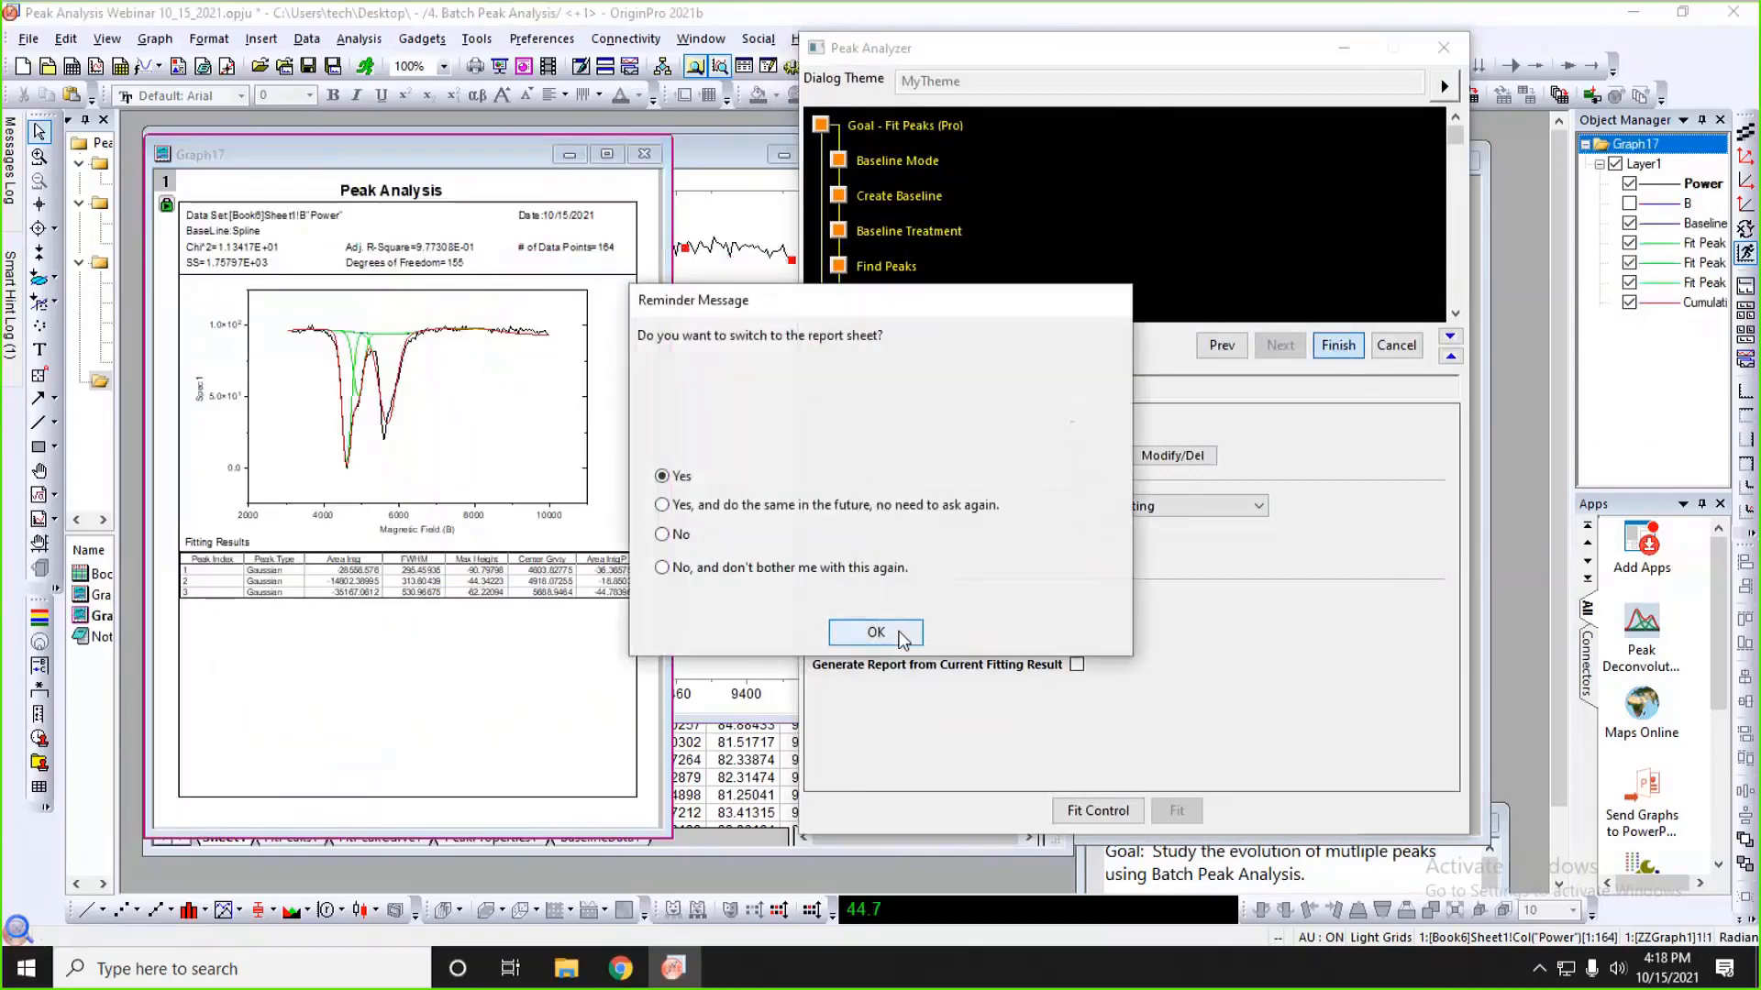
click(876, 633)
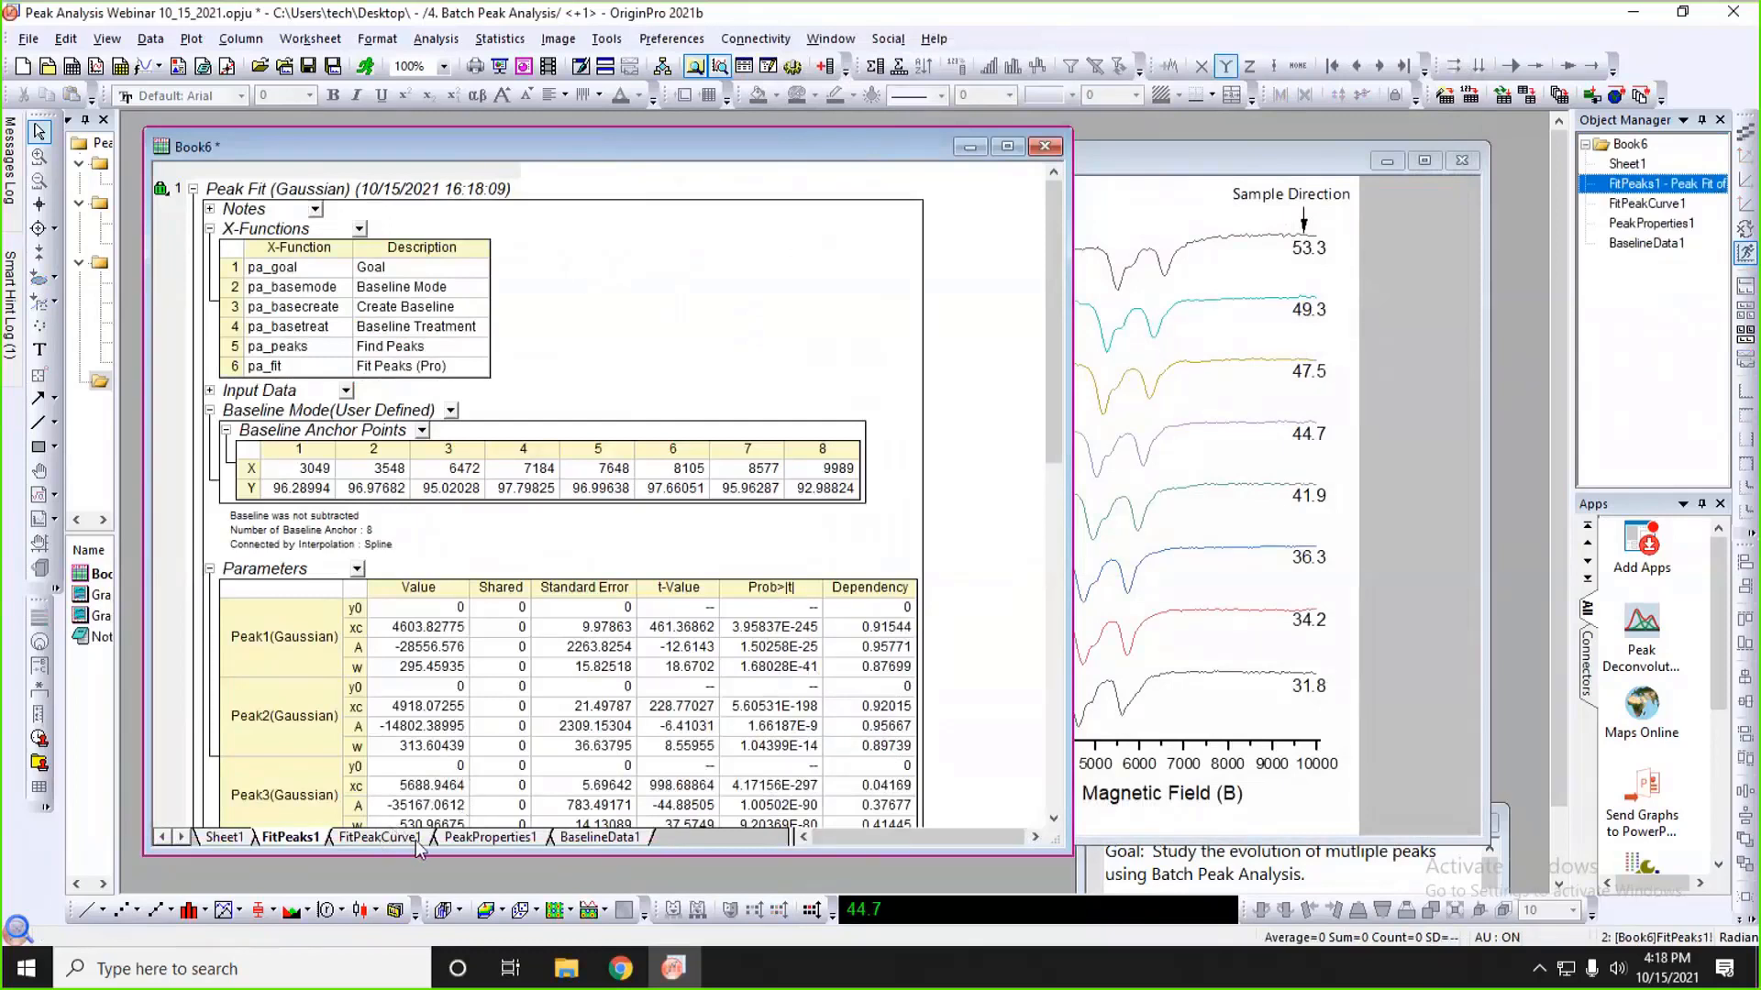
- Examine the rows for the fitted peaks in the PeakProperties1 sheet and narrow the Book6 window to uncover the stacked graph
click(499, 840)
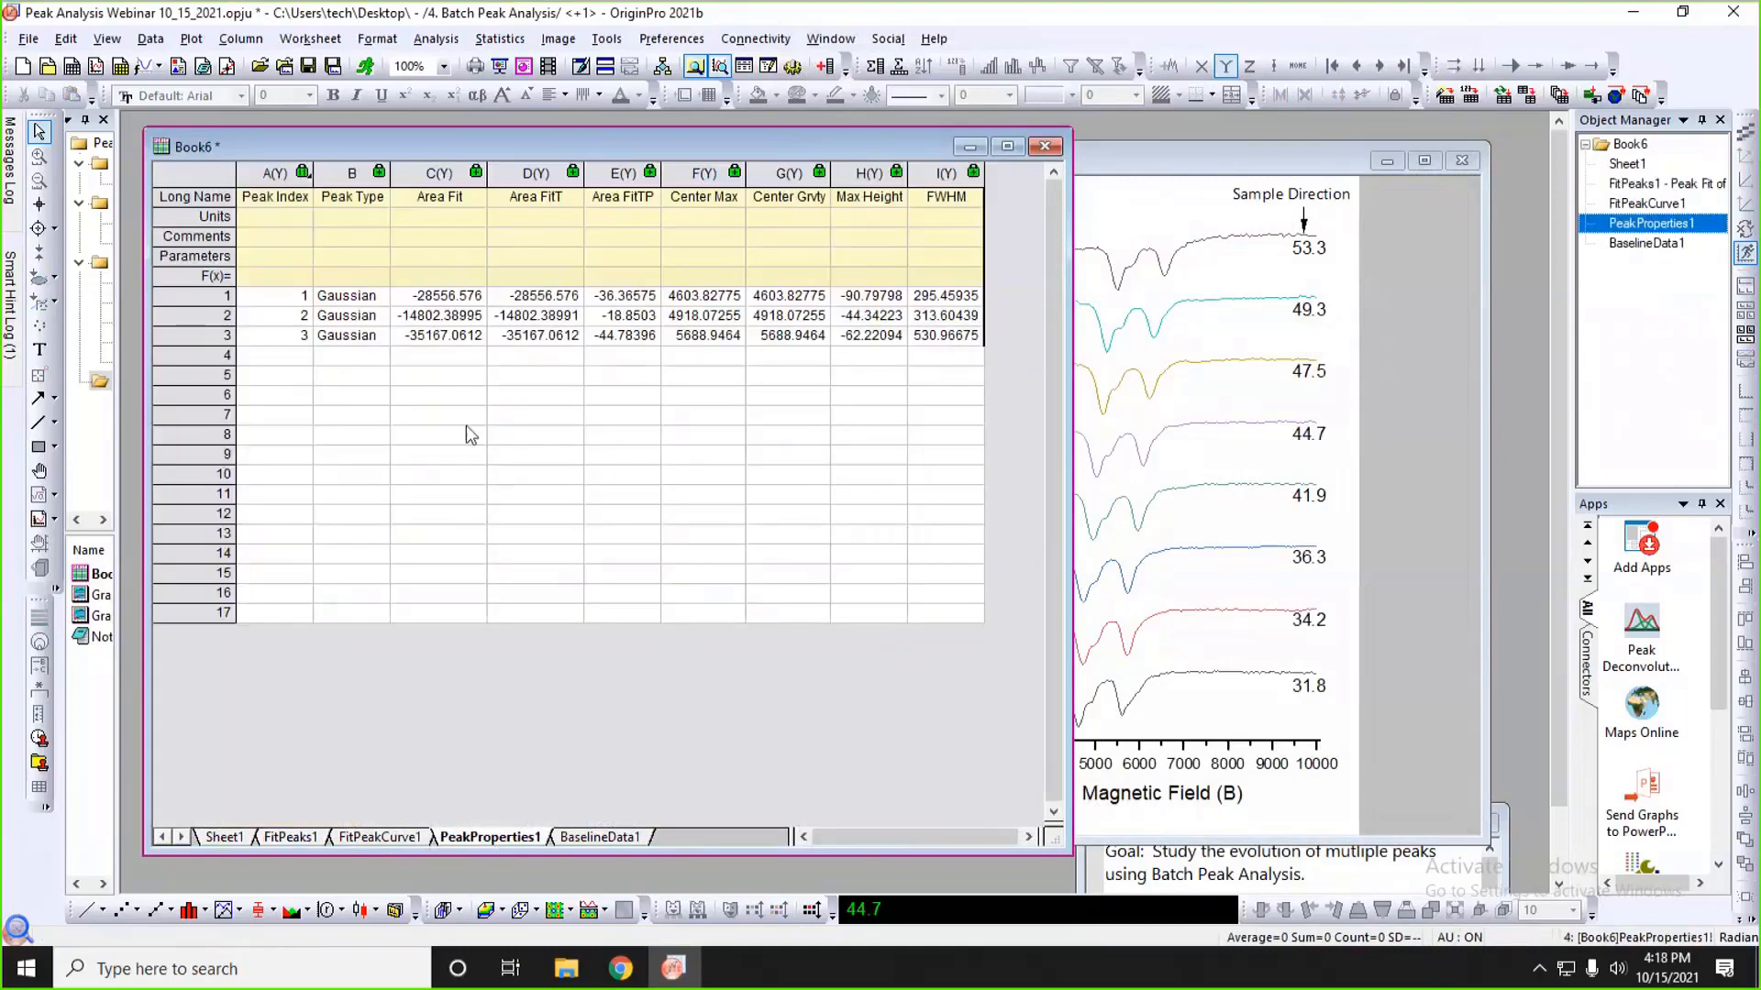
drag(196, 298, 196, 335)
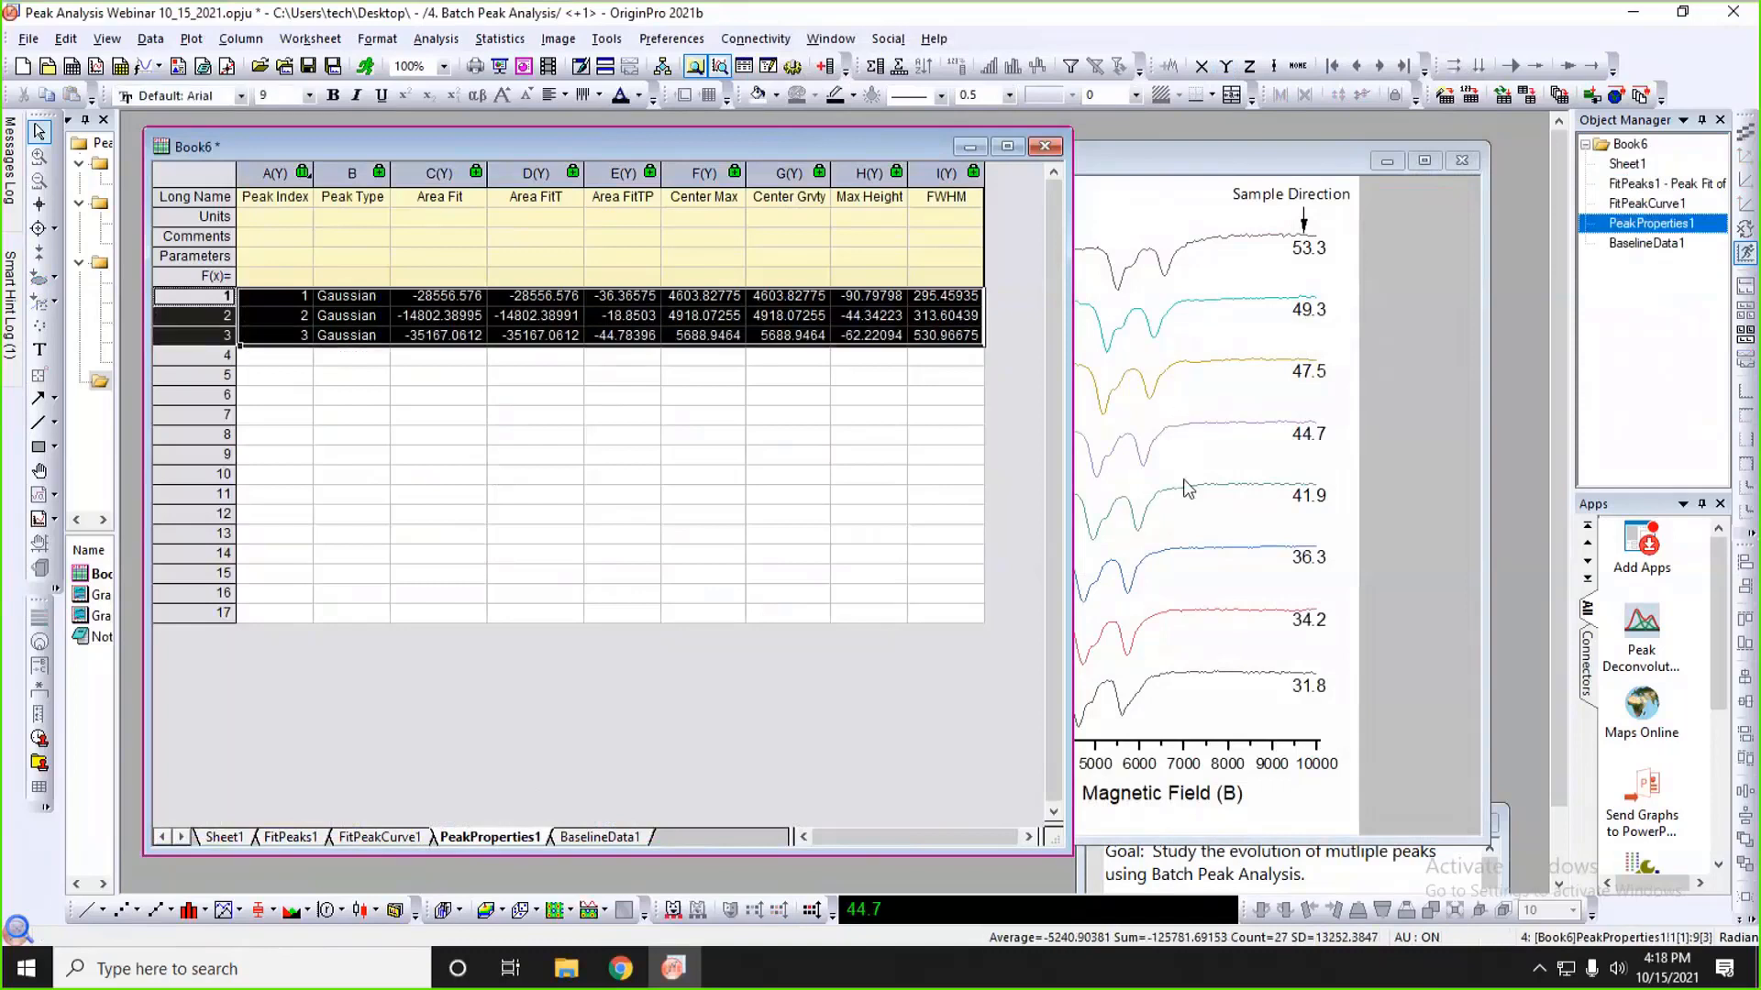
click(769, 666)
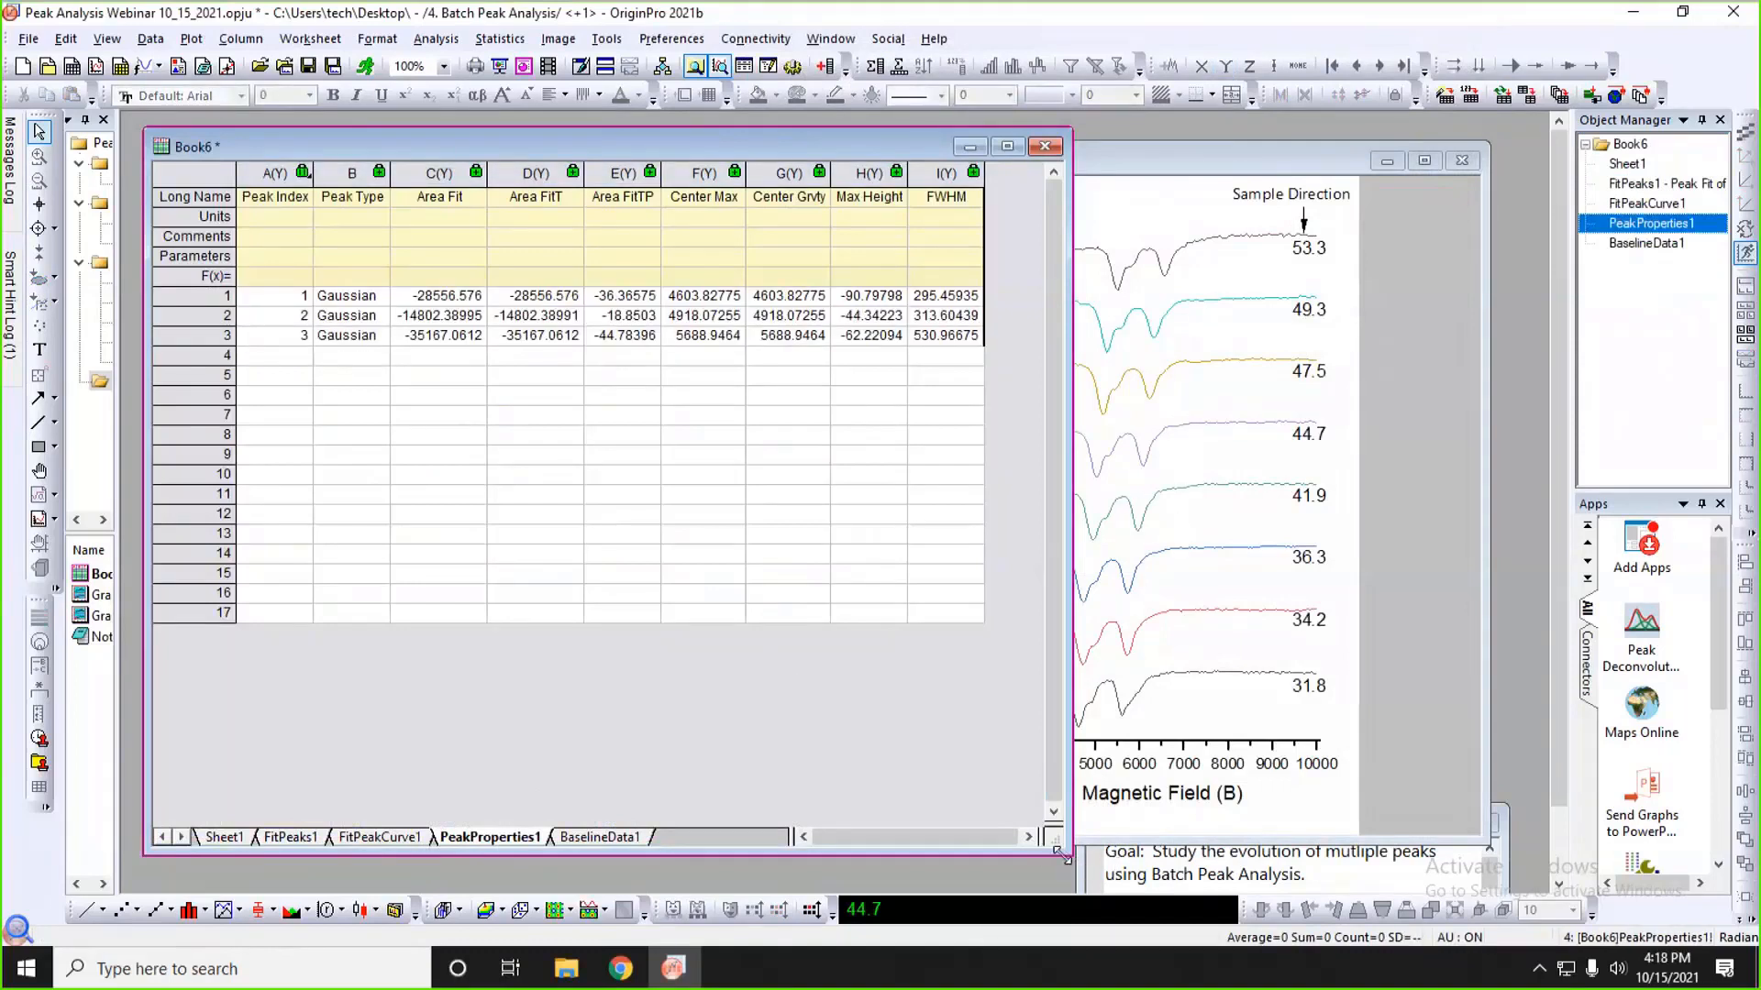
drag(1061, 854, 965, 832)
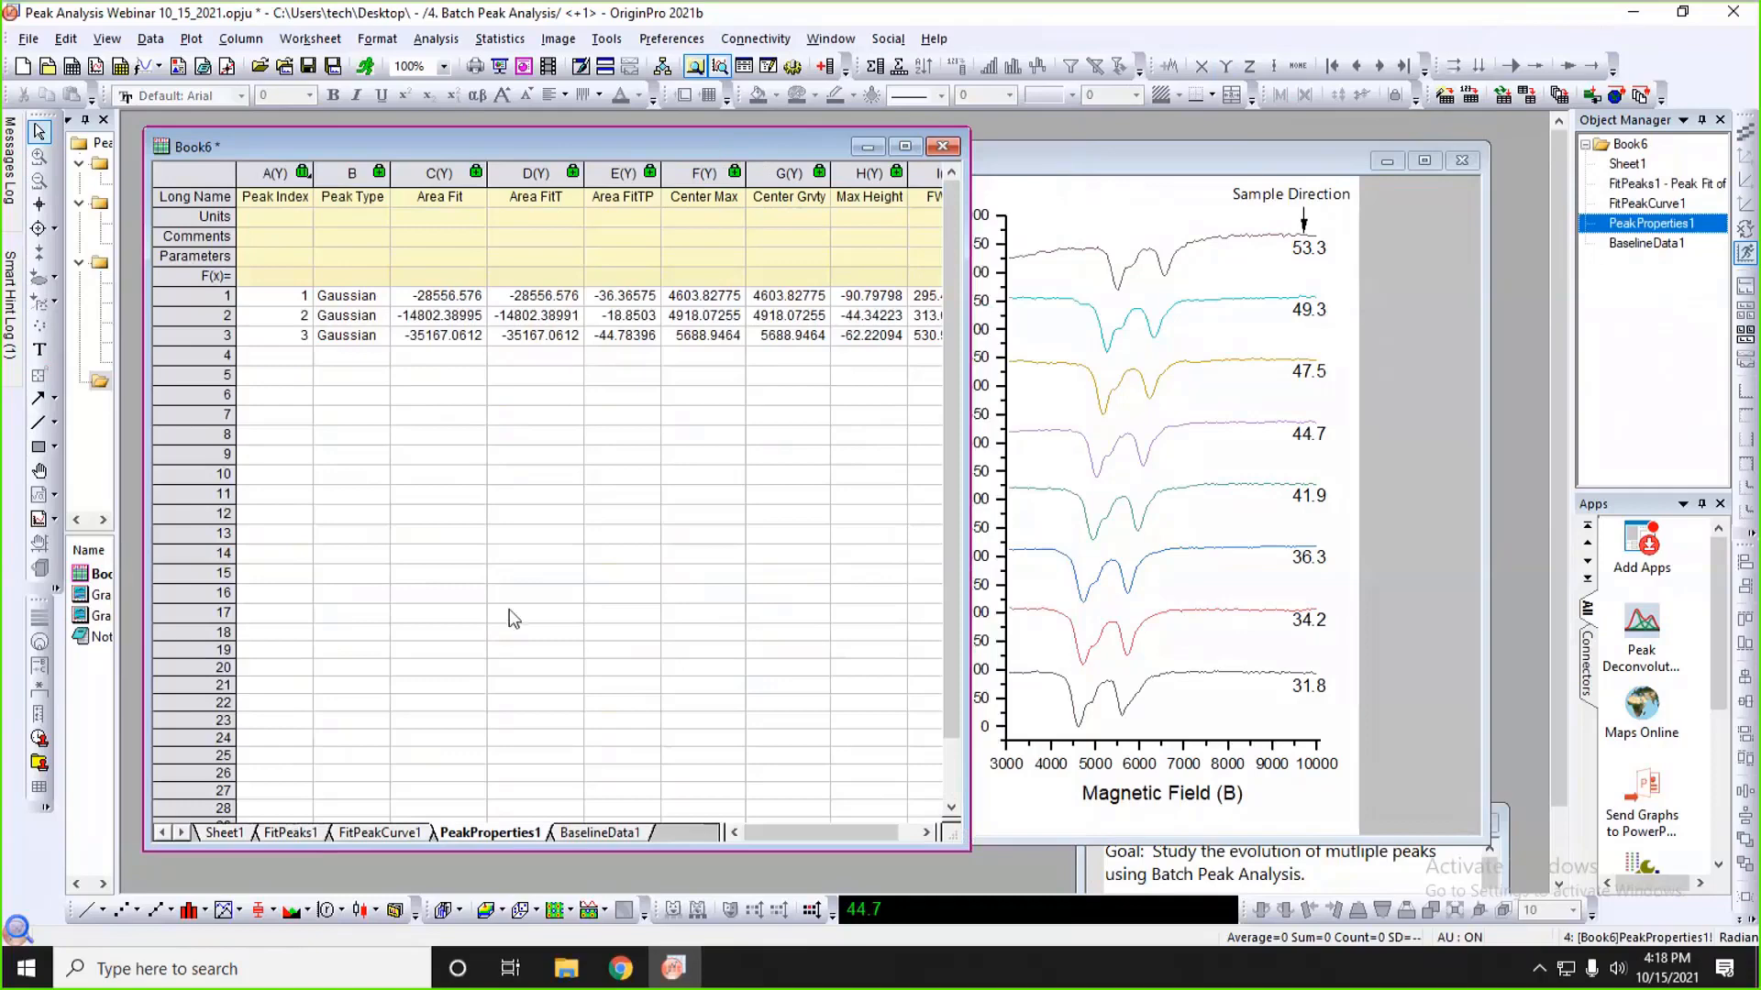
- Start Batch Peak Analysis Using Theme from Sheet1 and set the input to Magnetic Field with all Power columns B through I
click(229, 835)
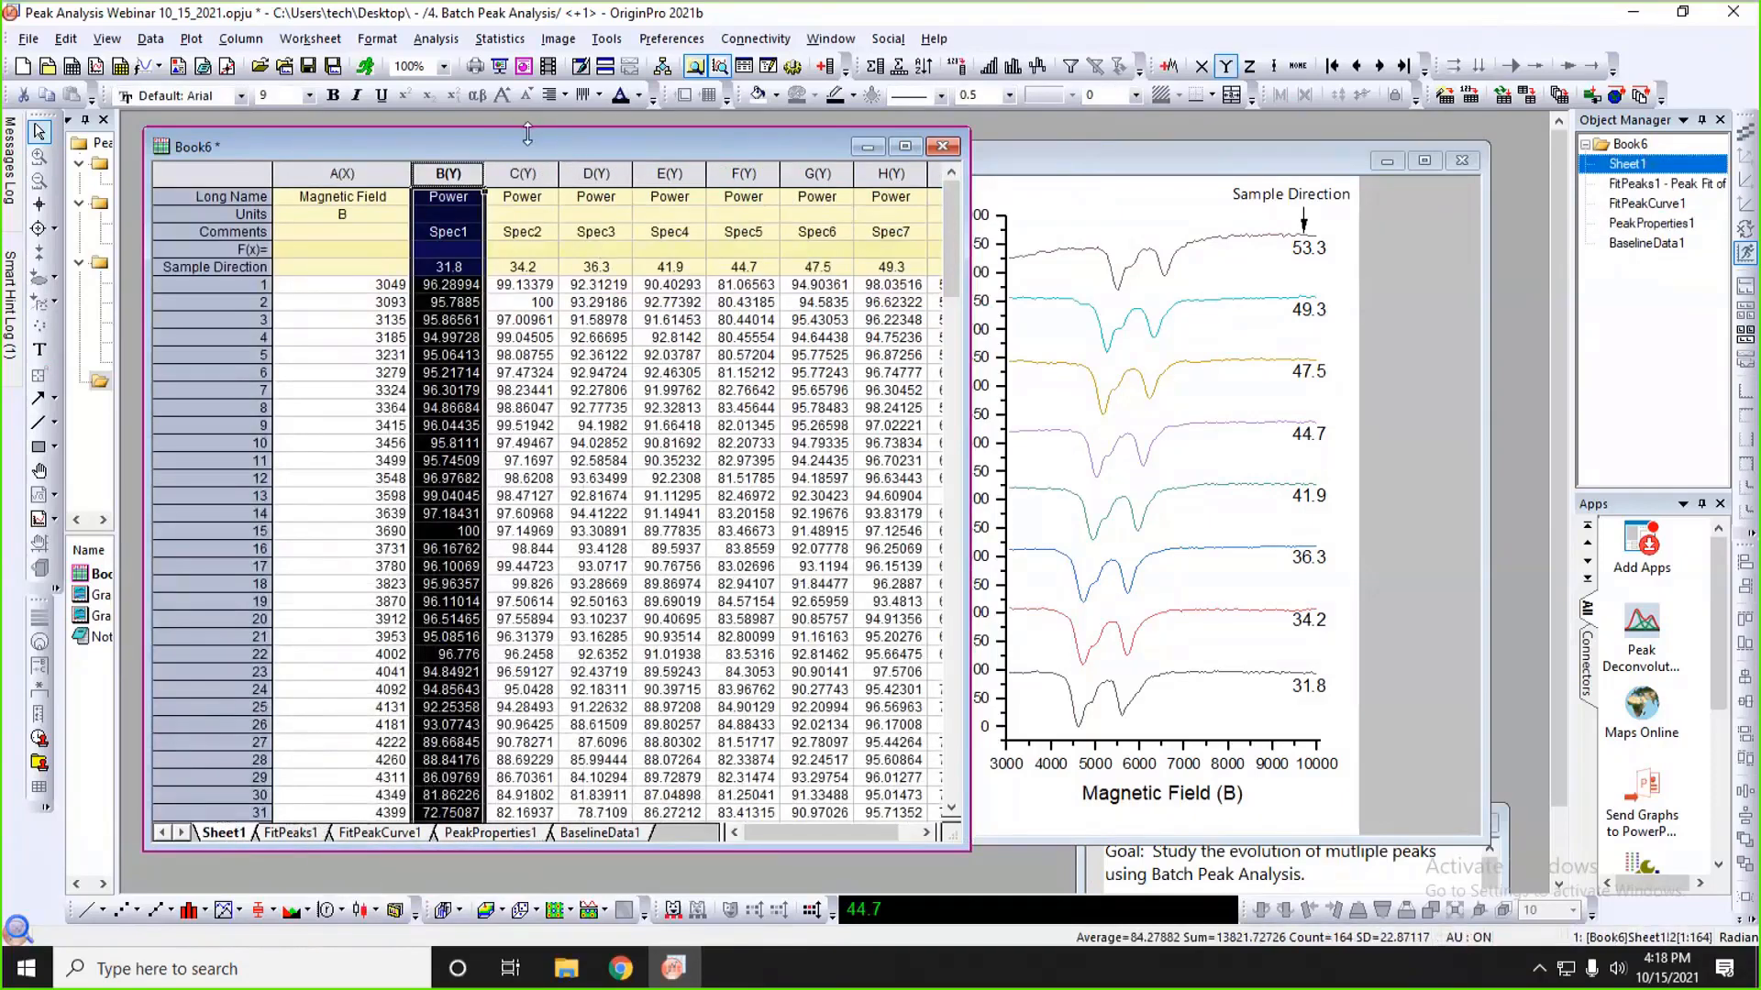
drag(521, 145, 524, 151)
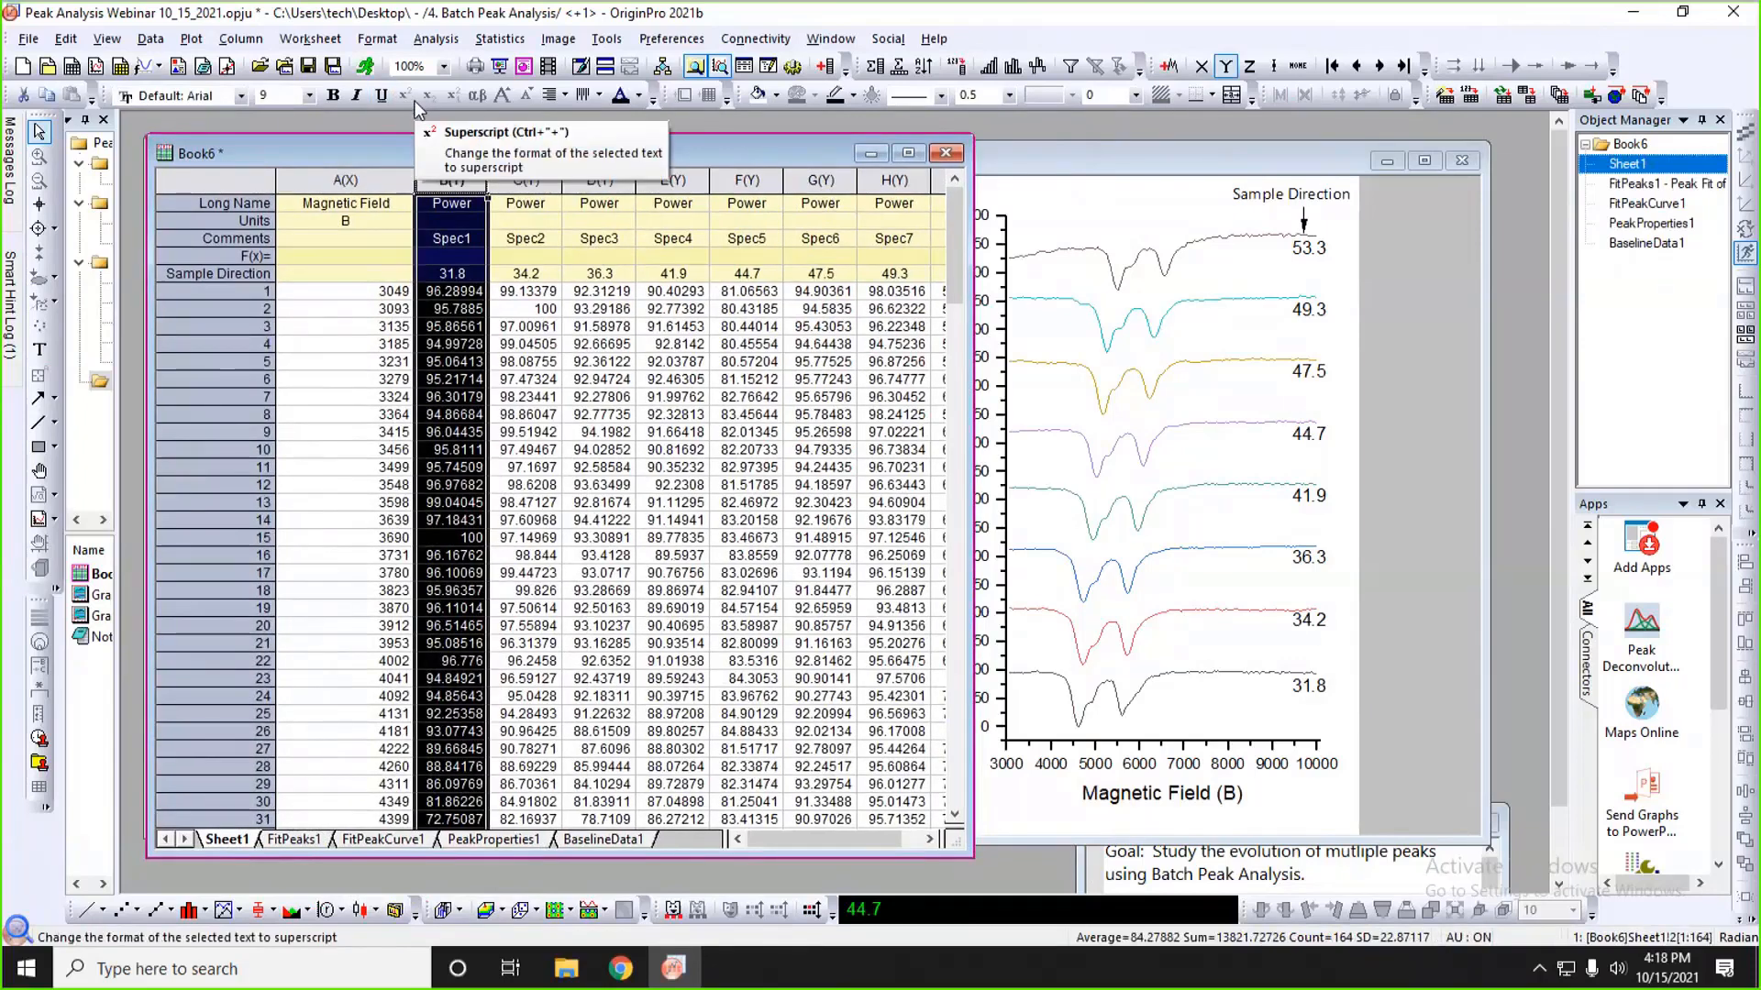
click(433, 41)
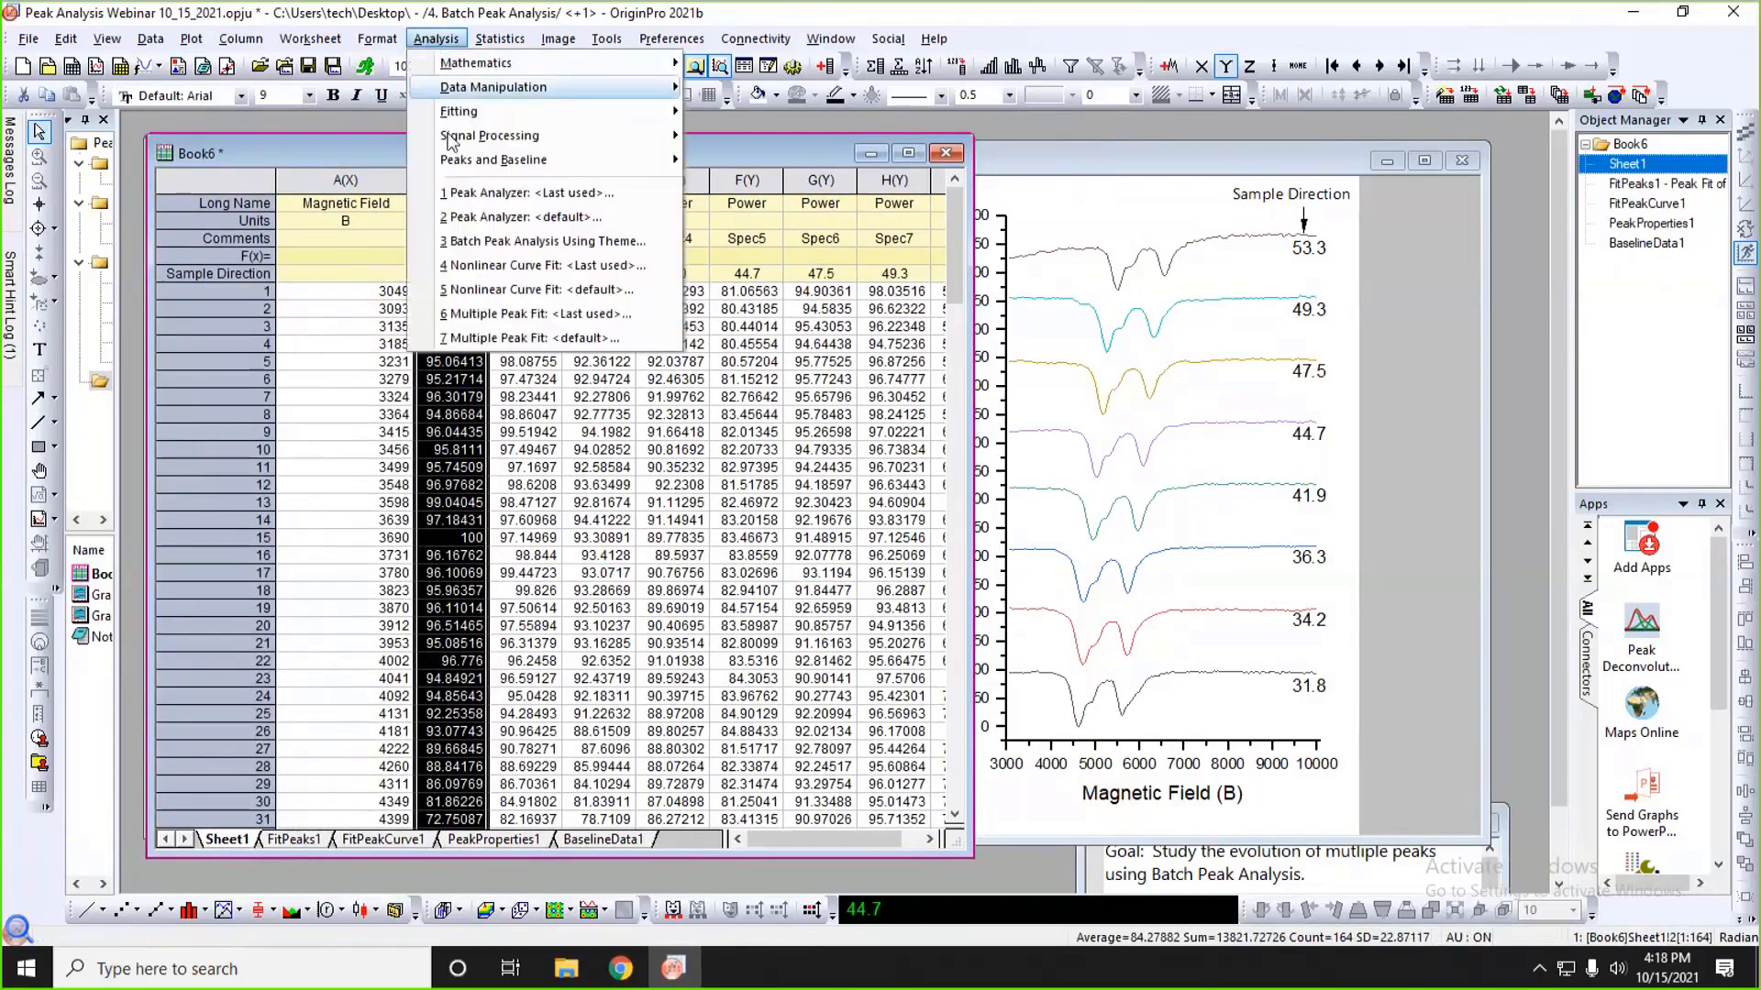
mouse_move(460, 165)
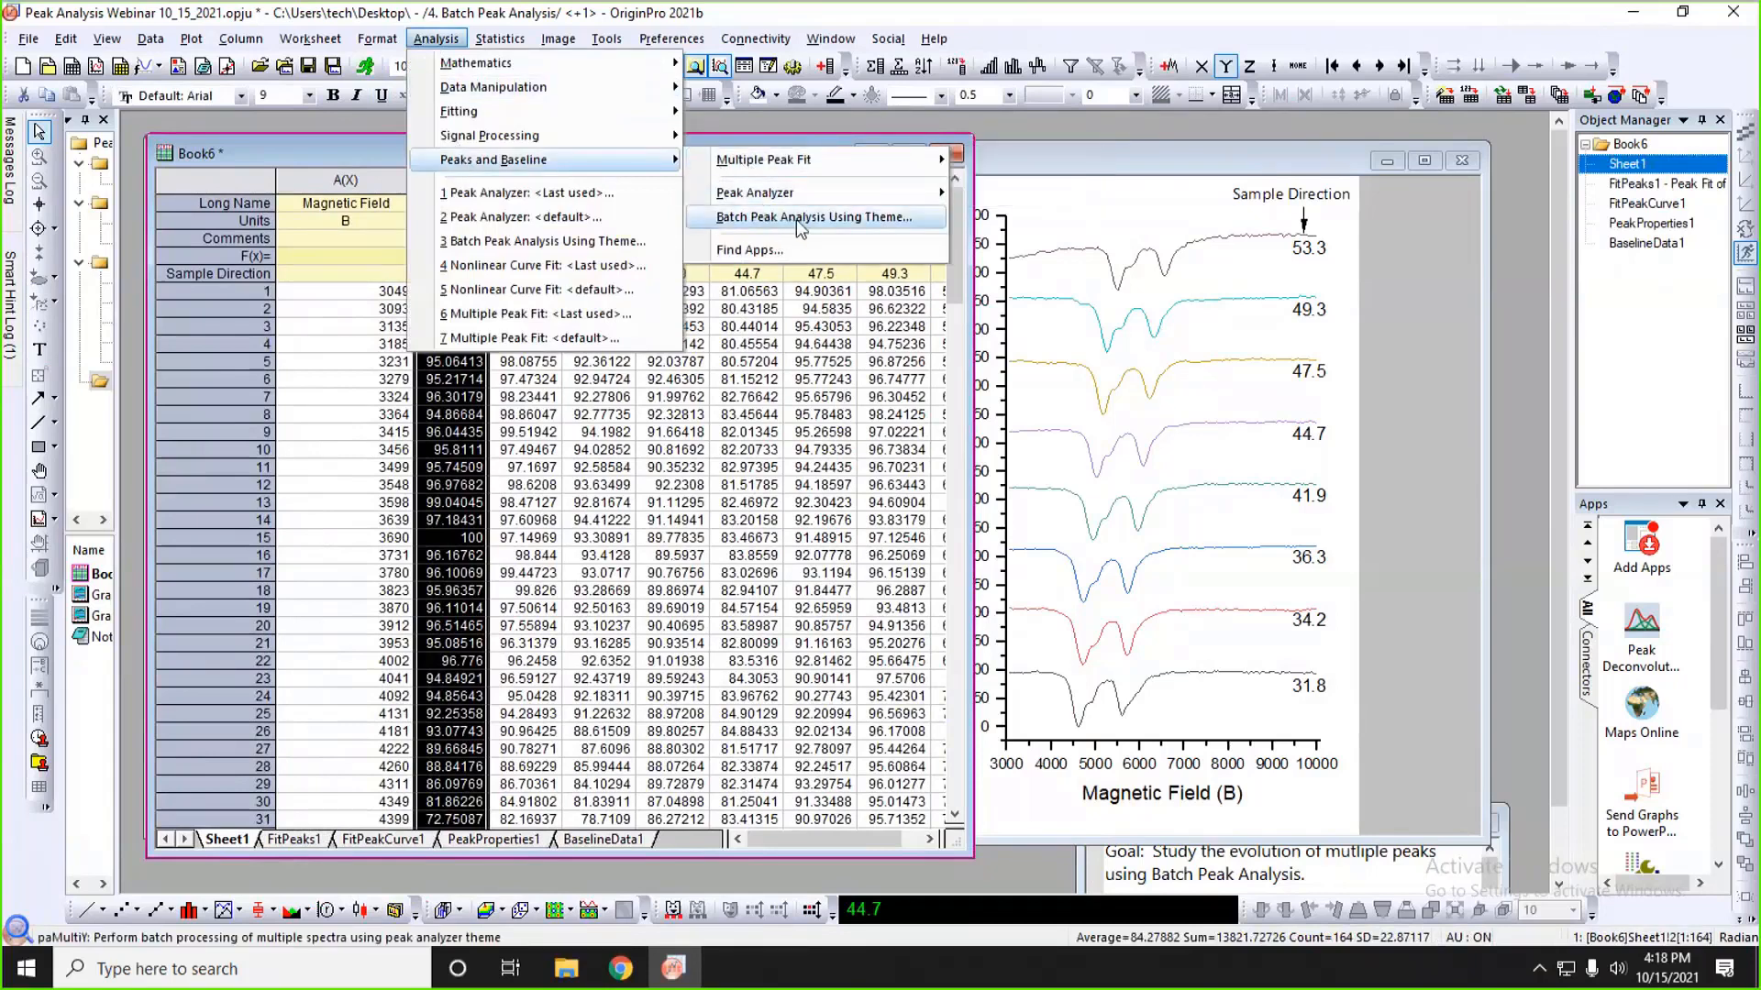
click(868, 219)
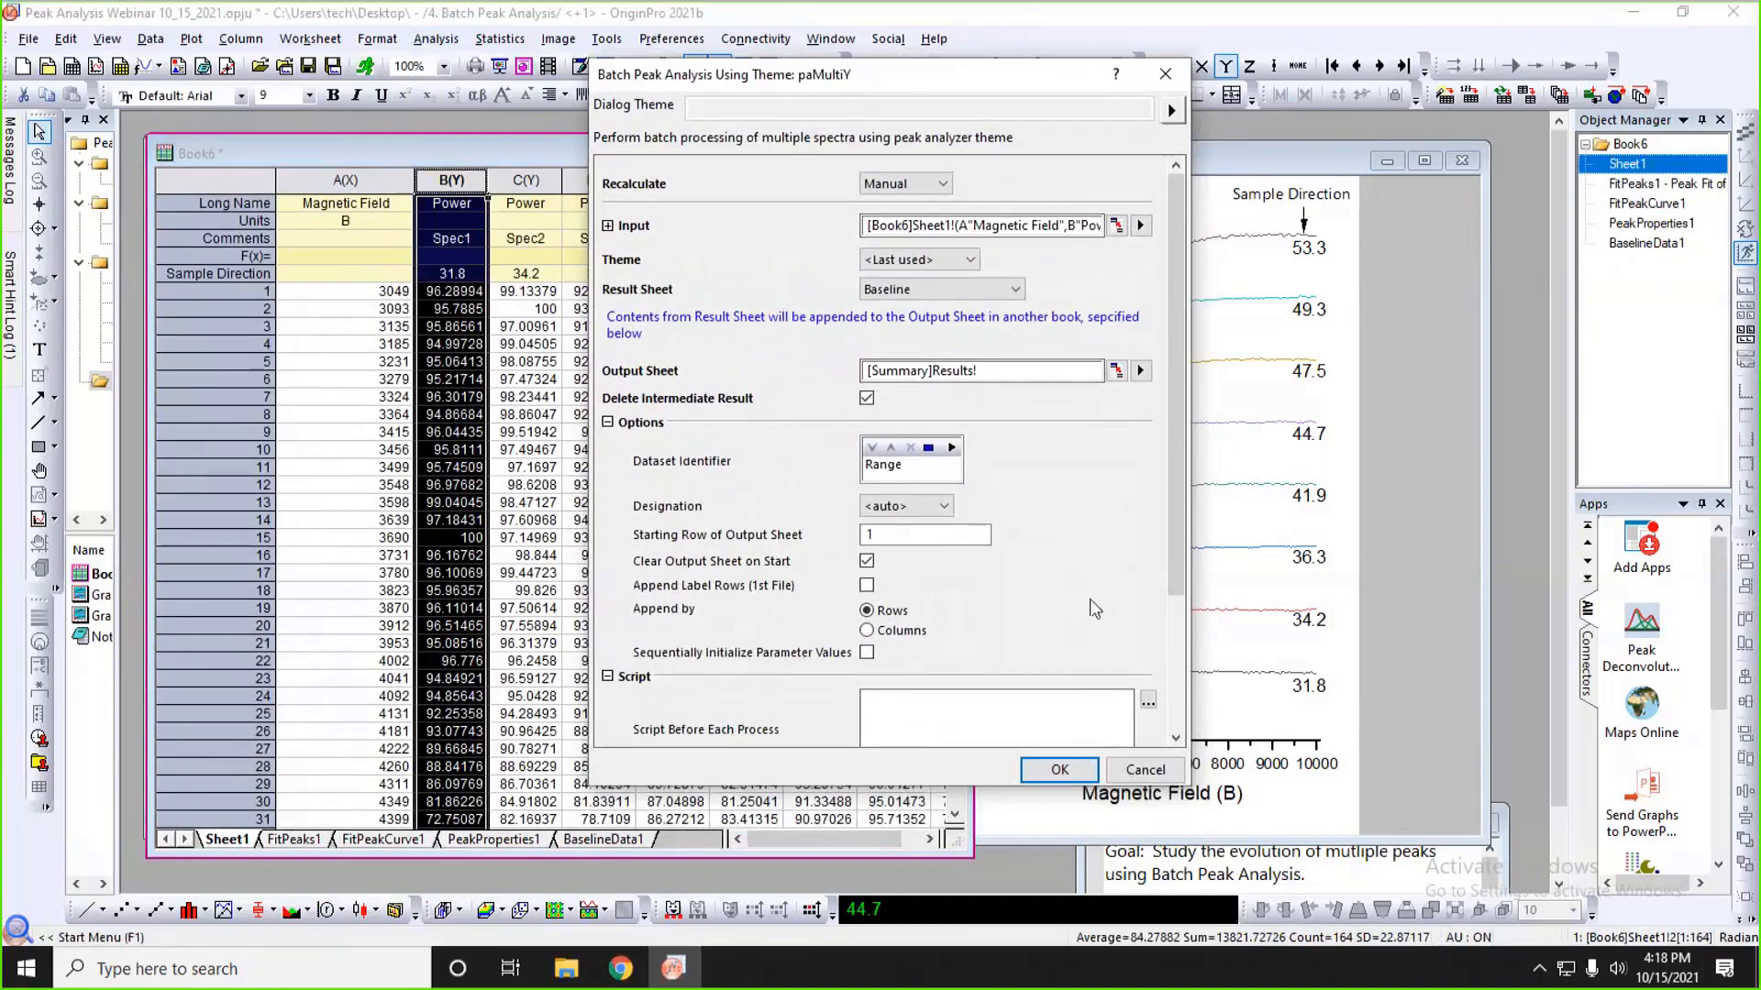
click(1117, 226)
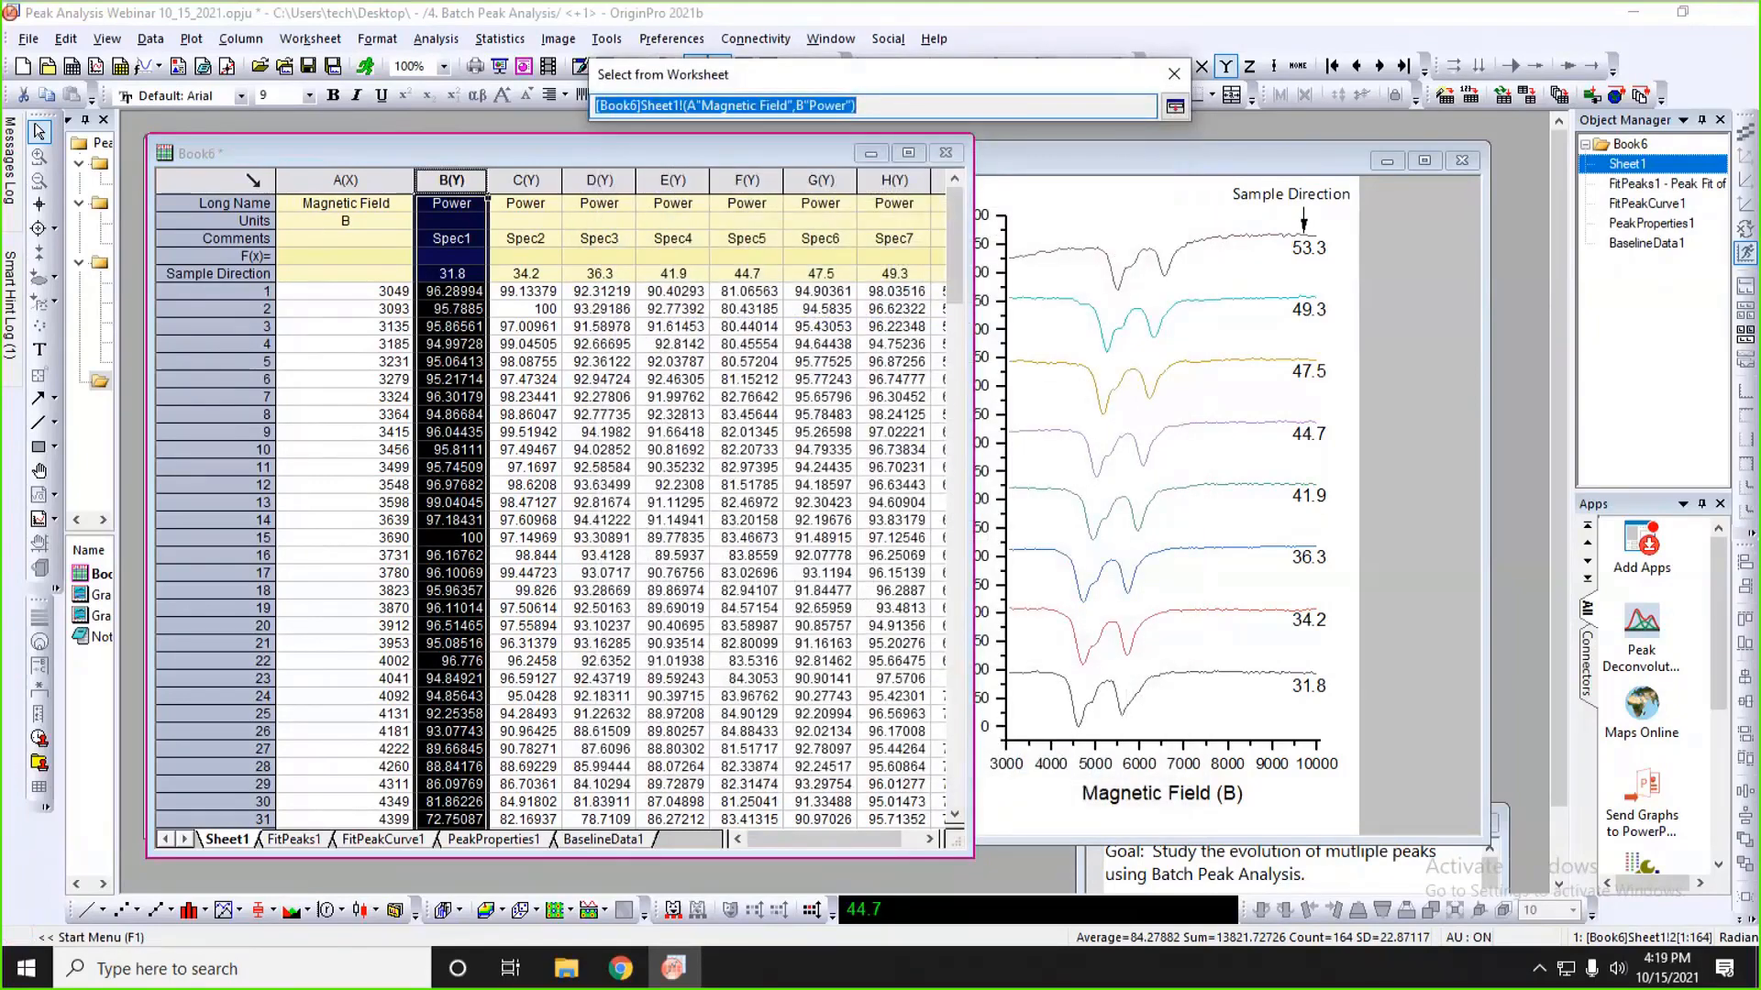
key(ctrl+a)
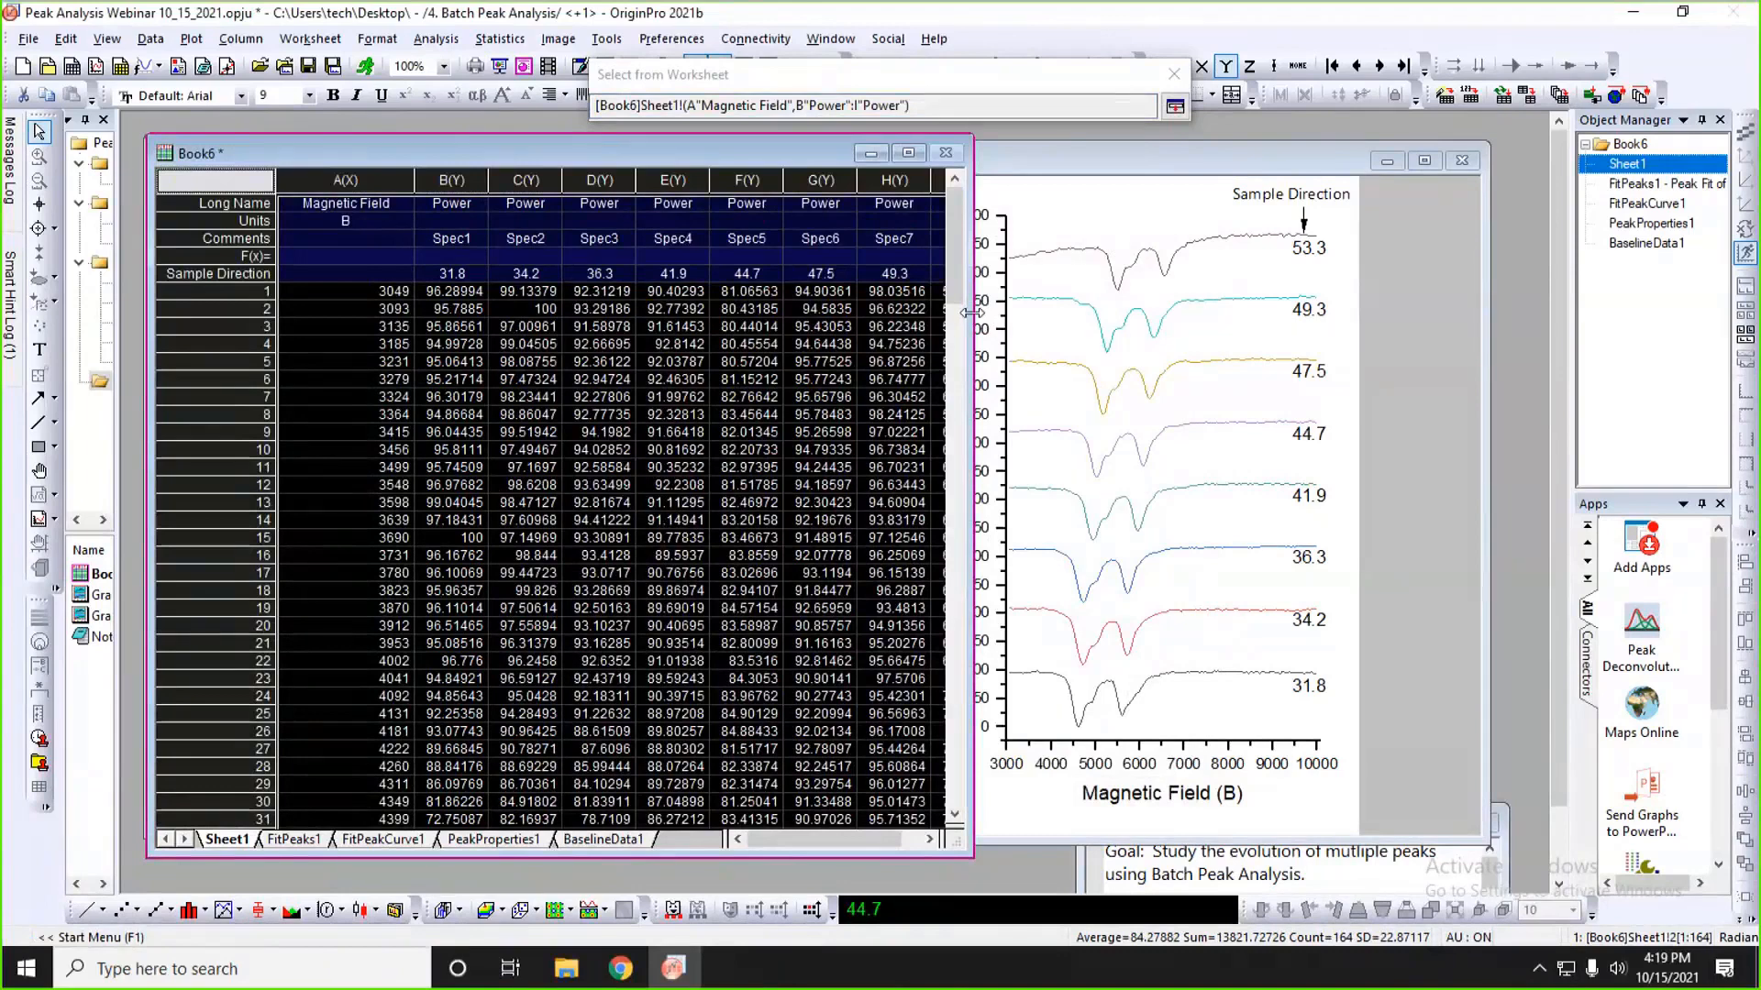
drag(972, 313, 1160, 313)
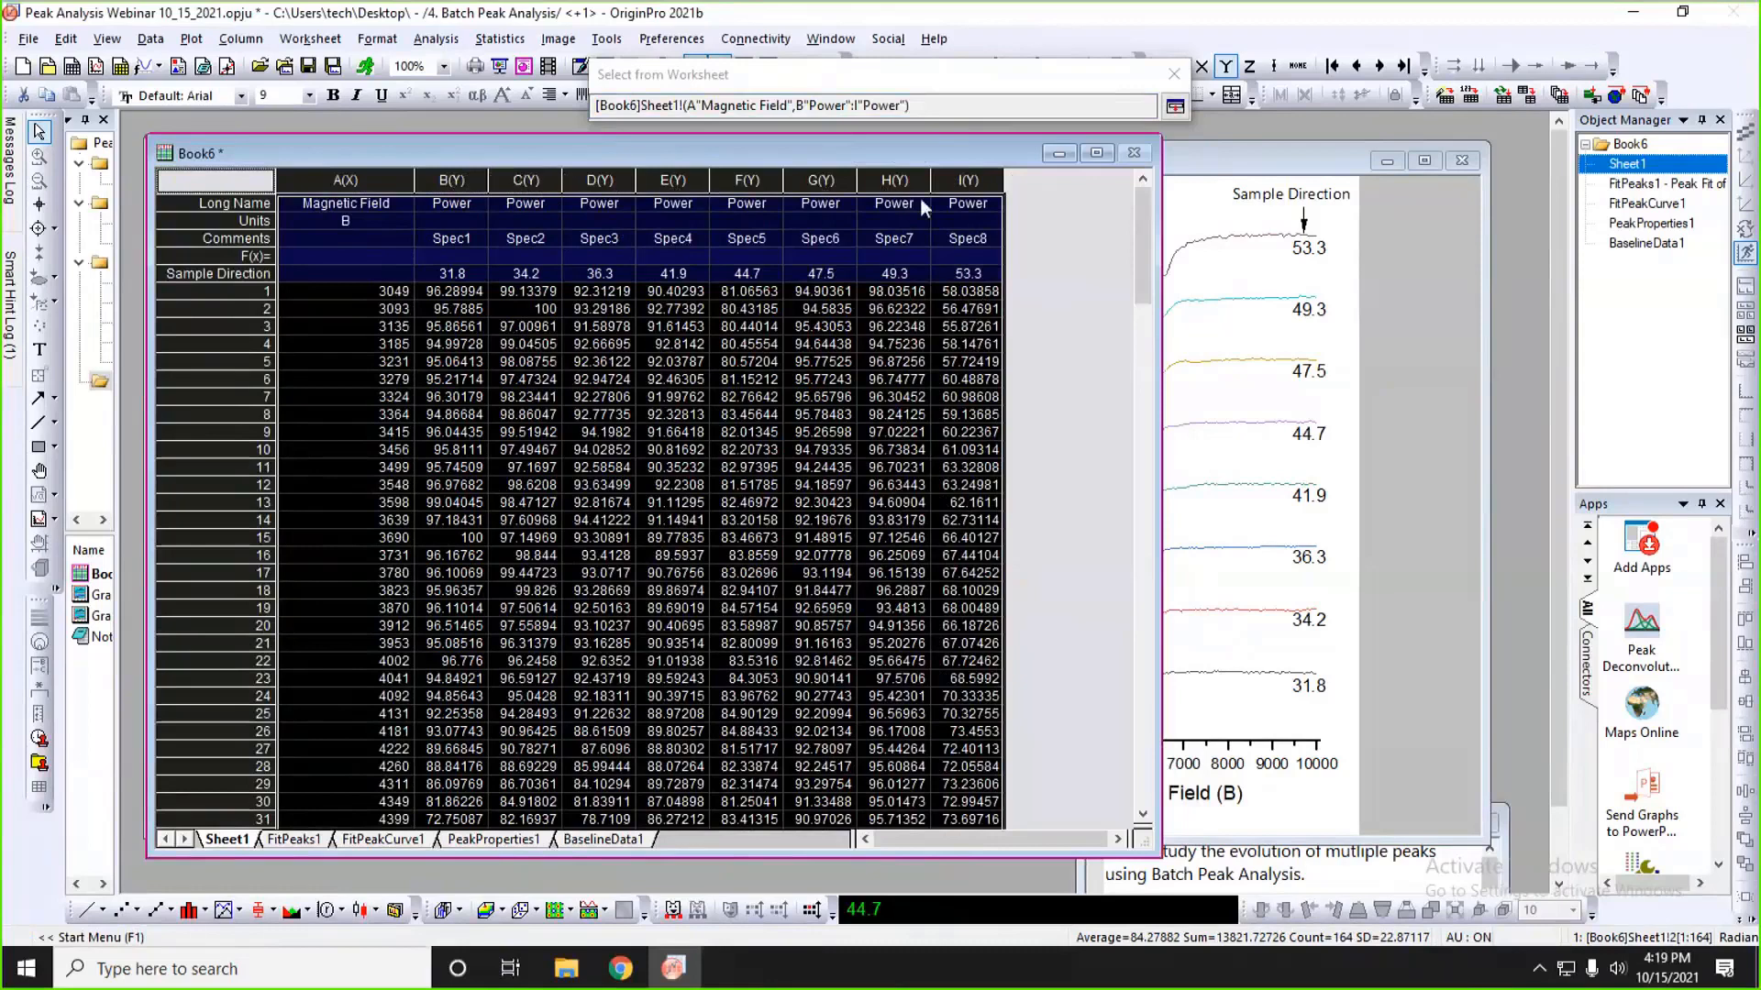
click(800, 107)
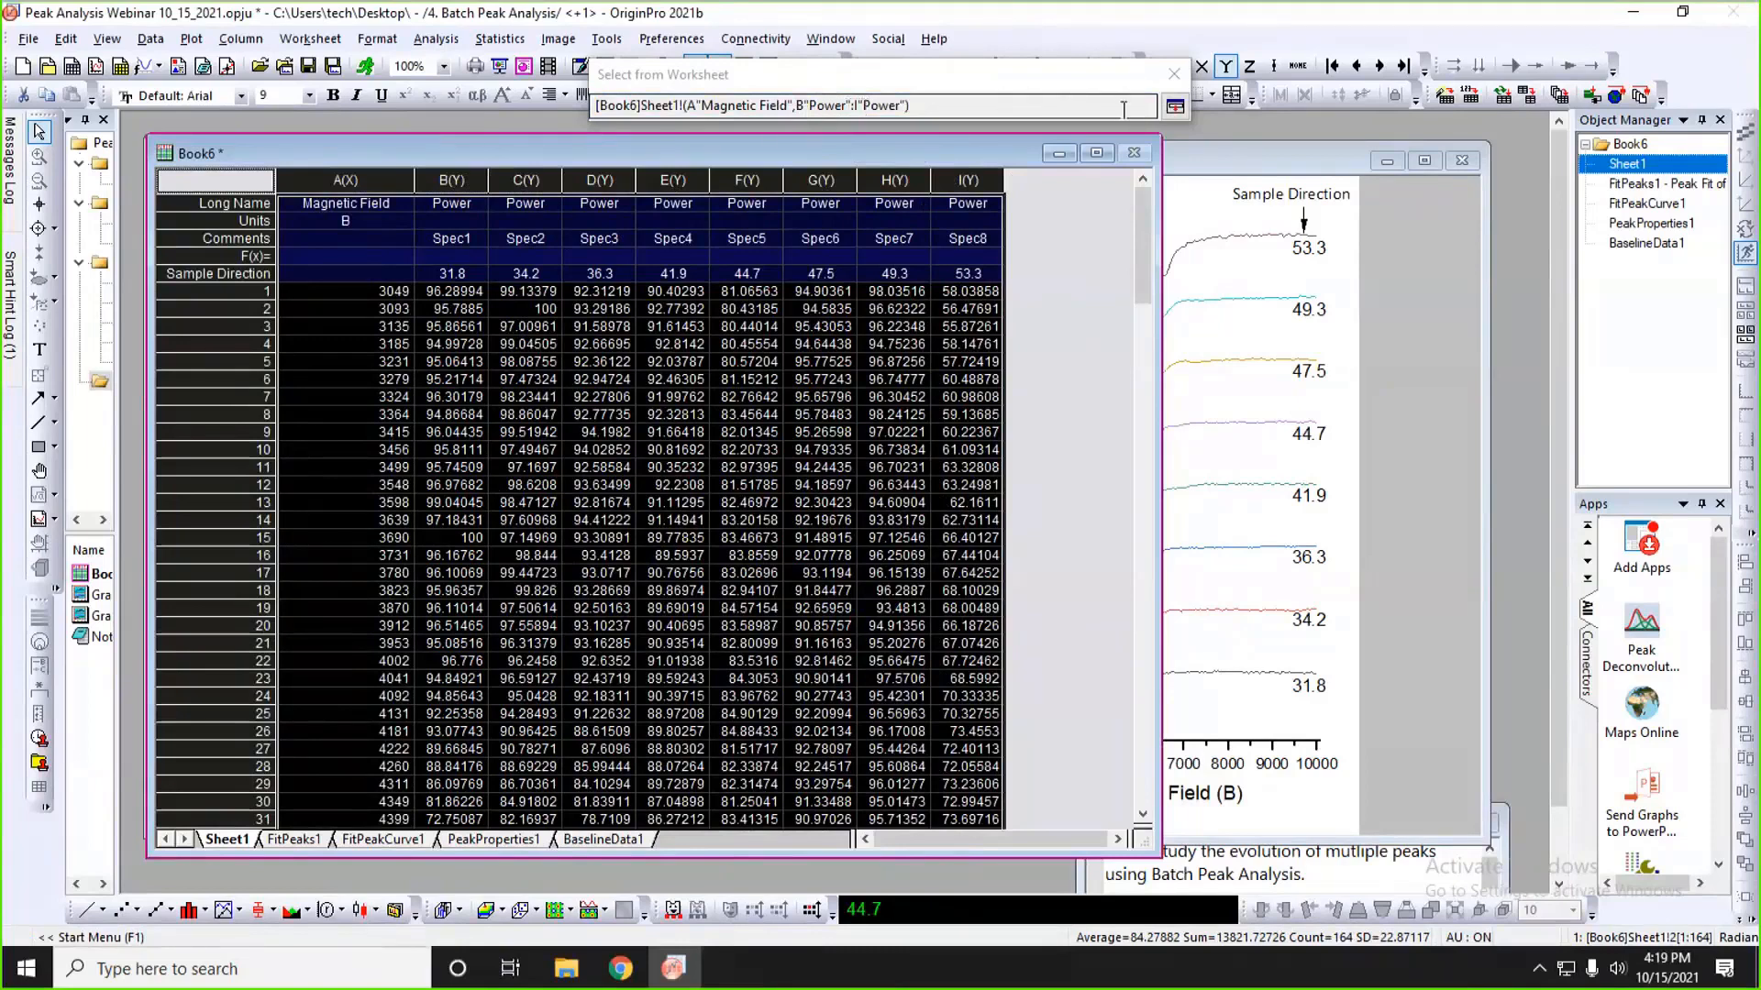
click(1174, 108)
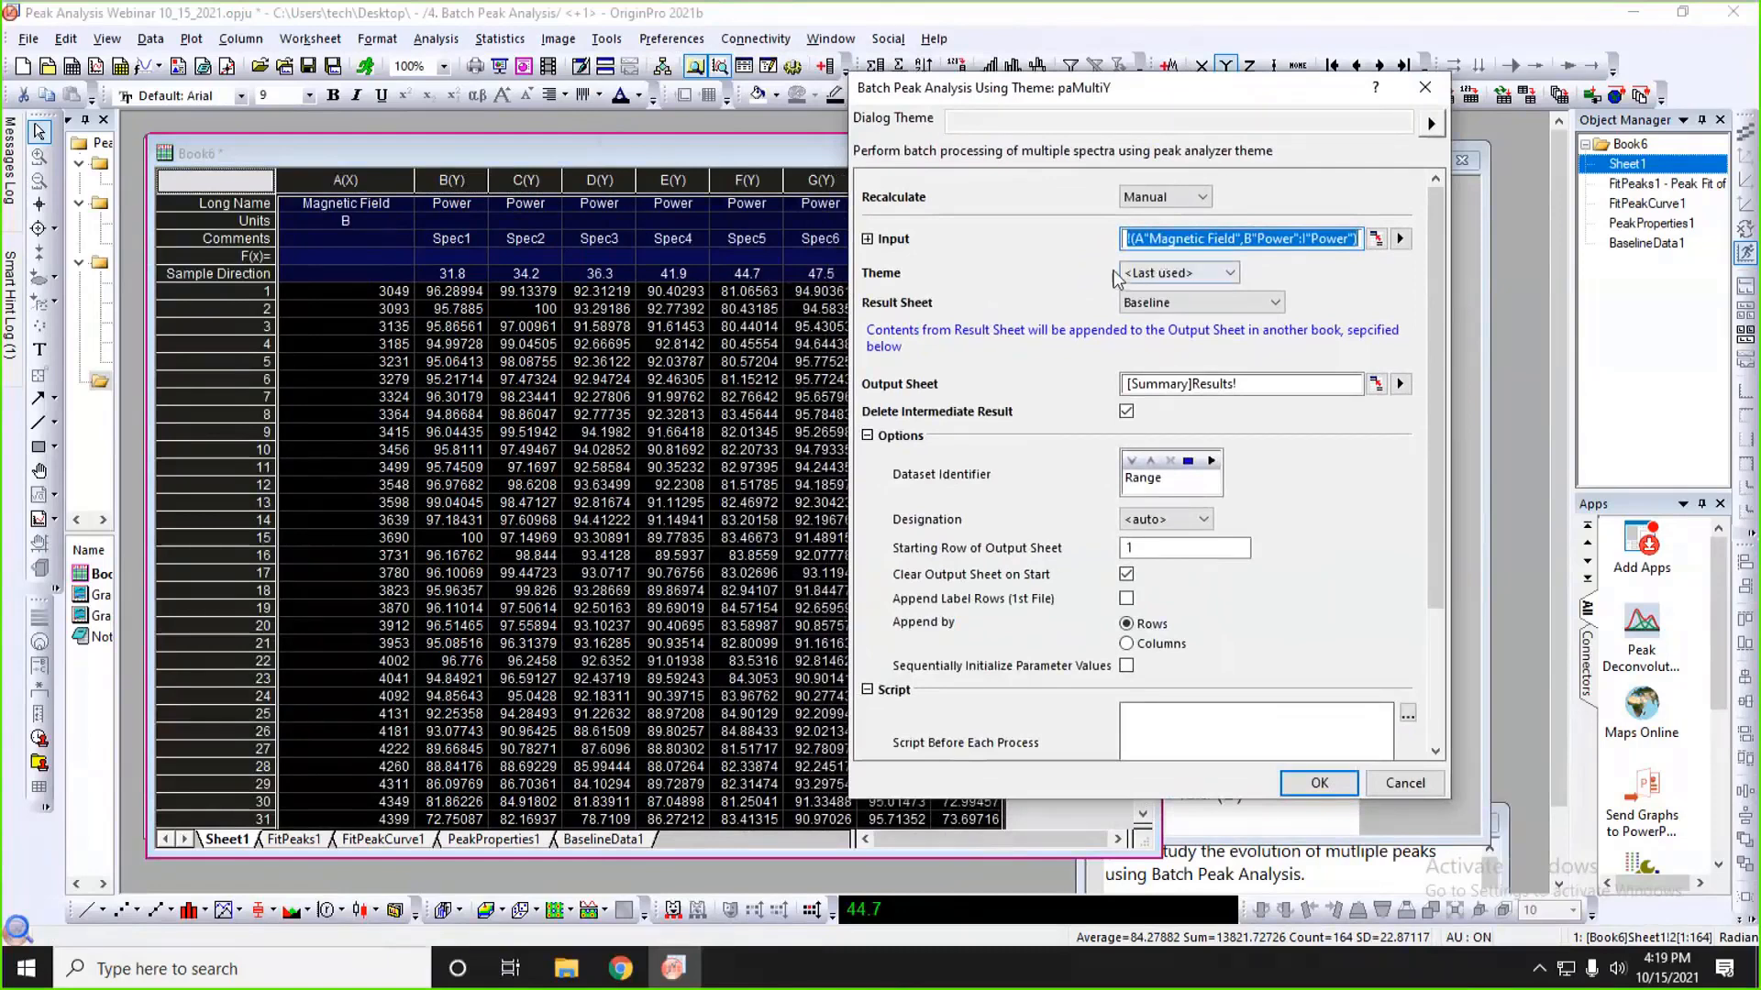
- Set the batch analysis theme to MyTheme and the result sheet to Peak Properties (Pro)
click(1202, 273)
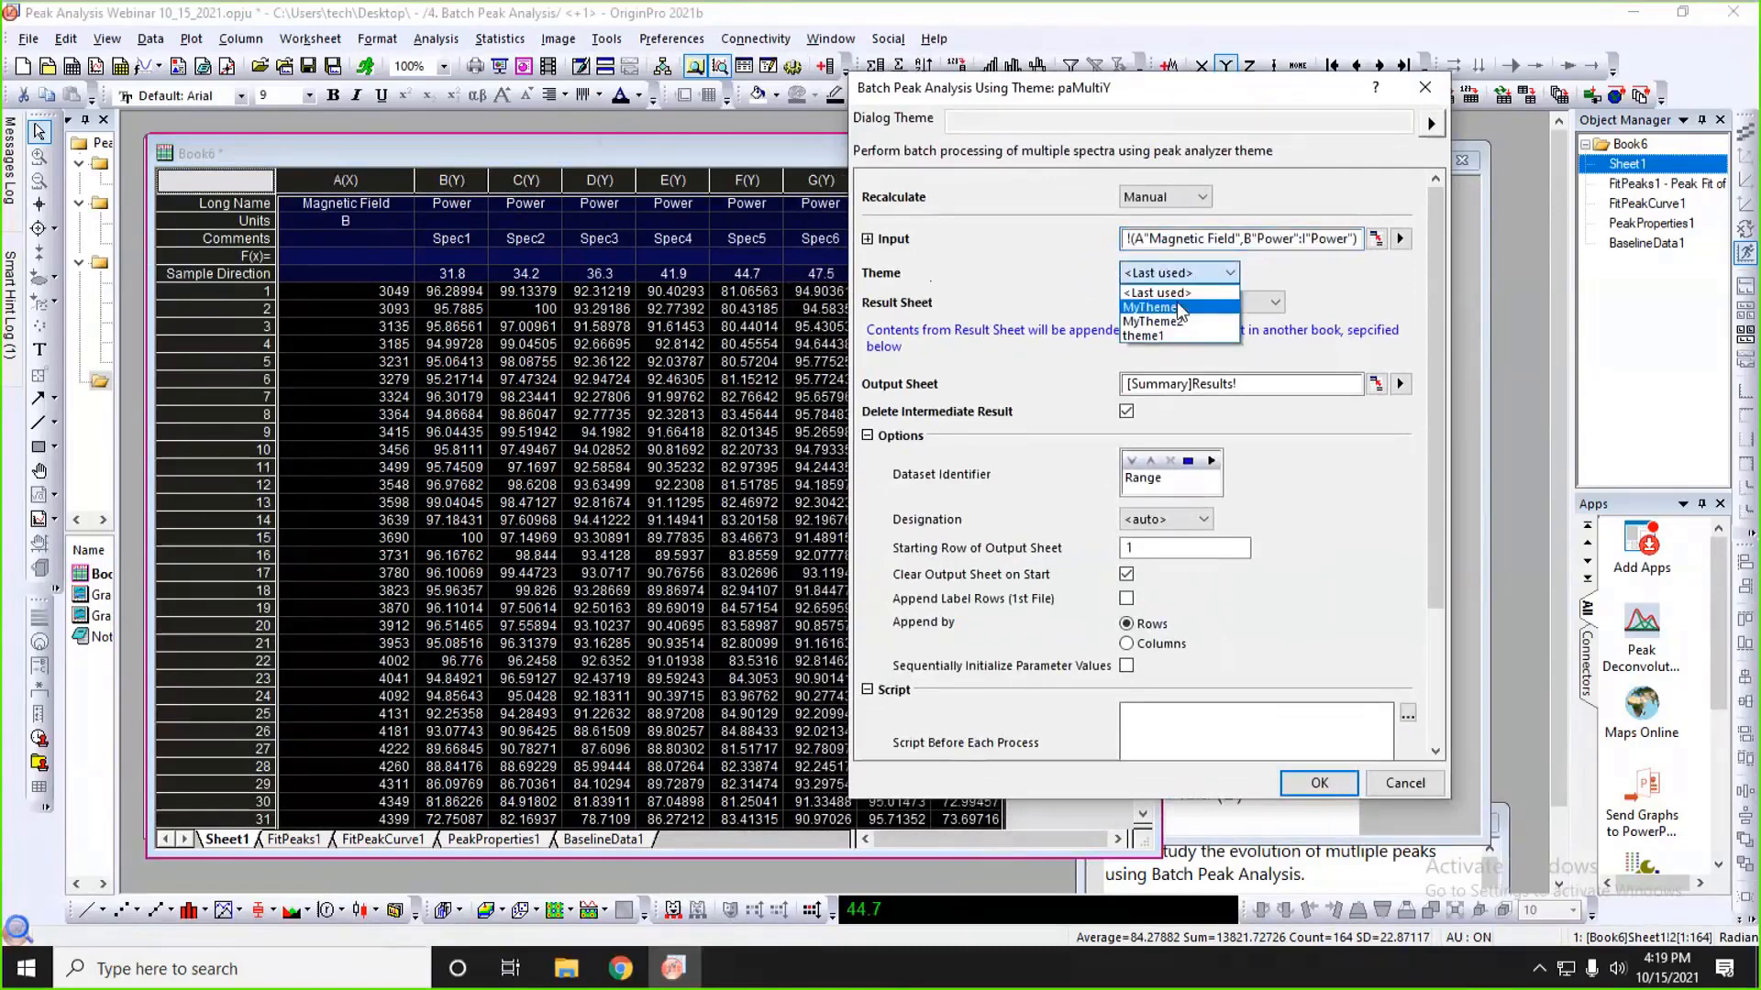
click(1180, 308)
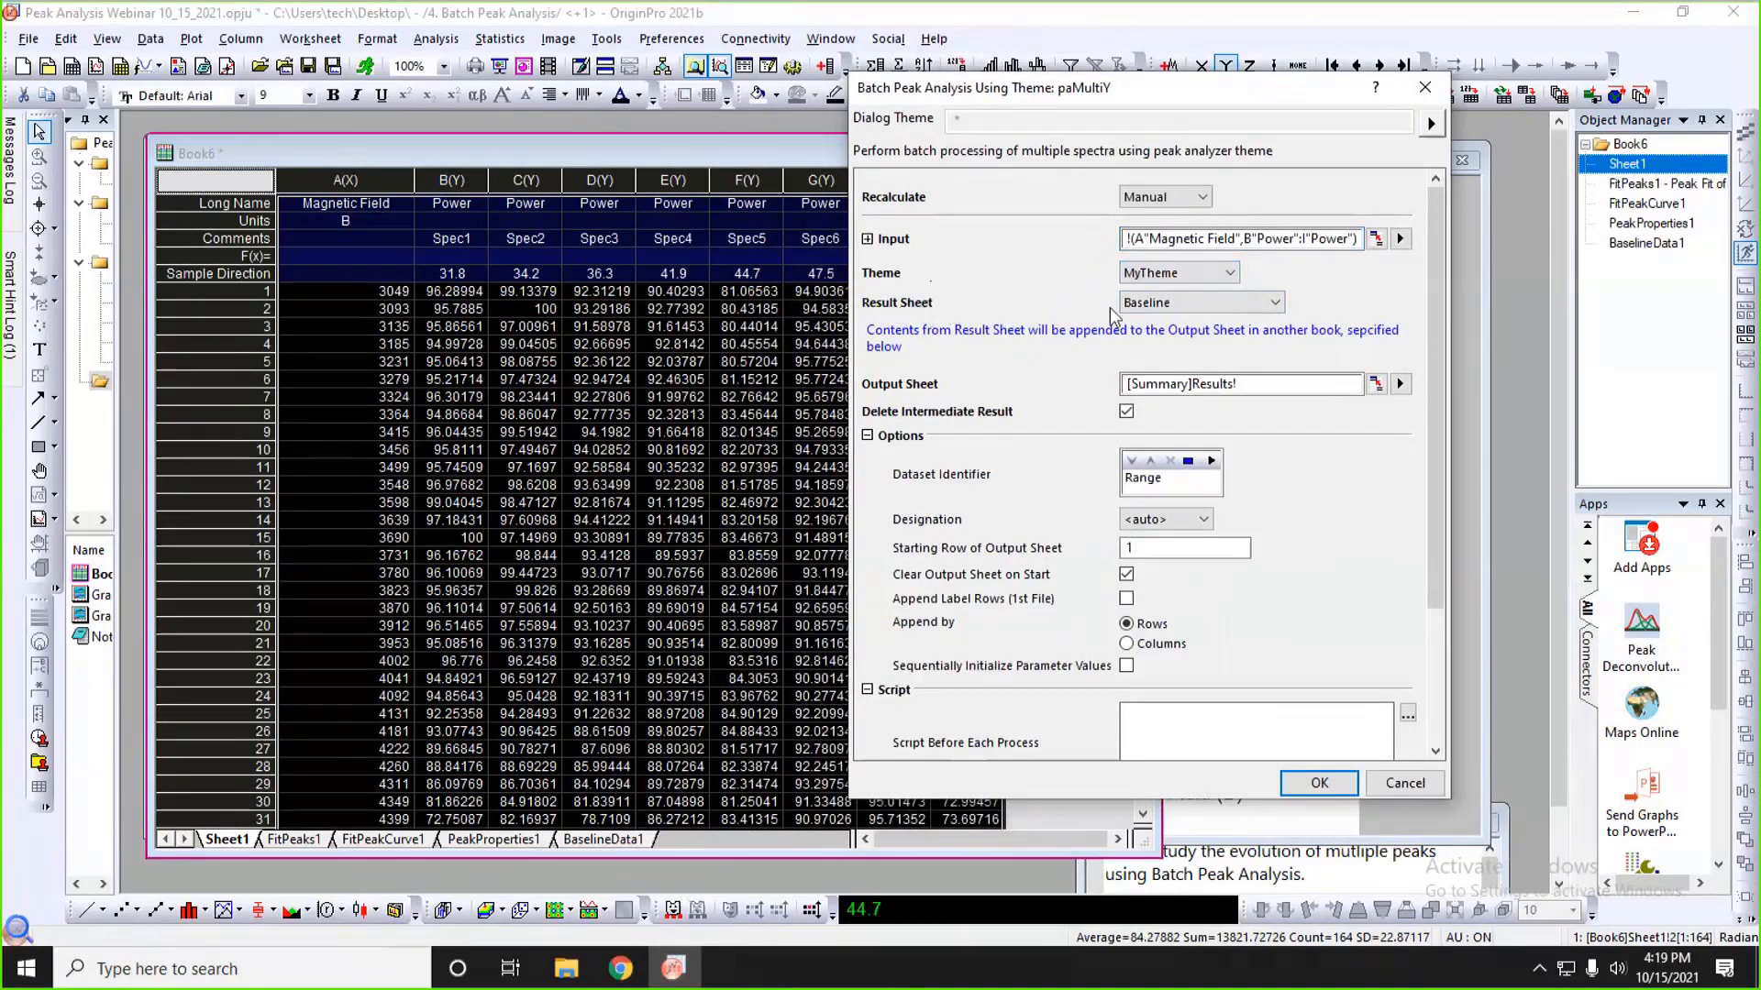
click(1146, 303)
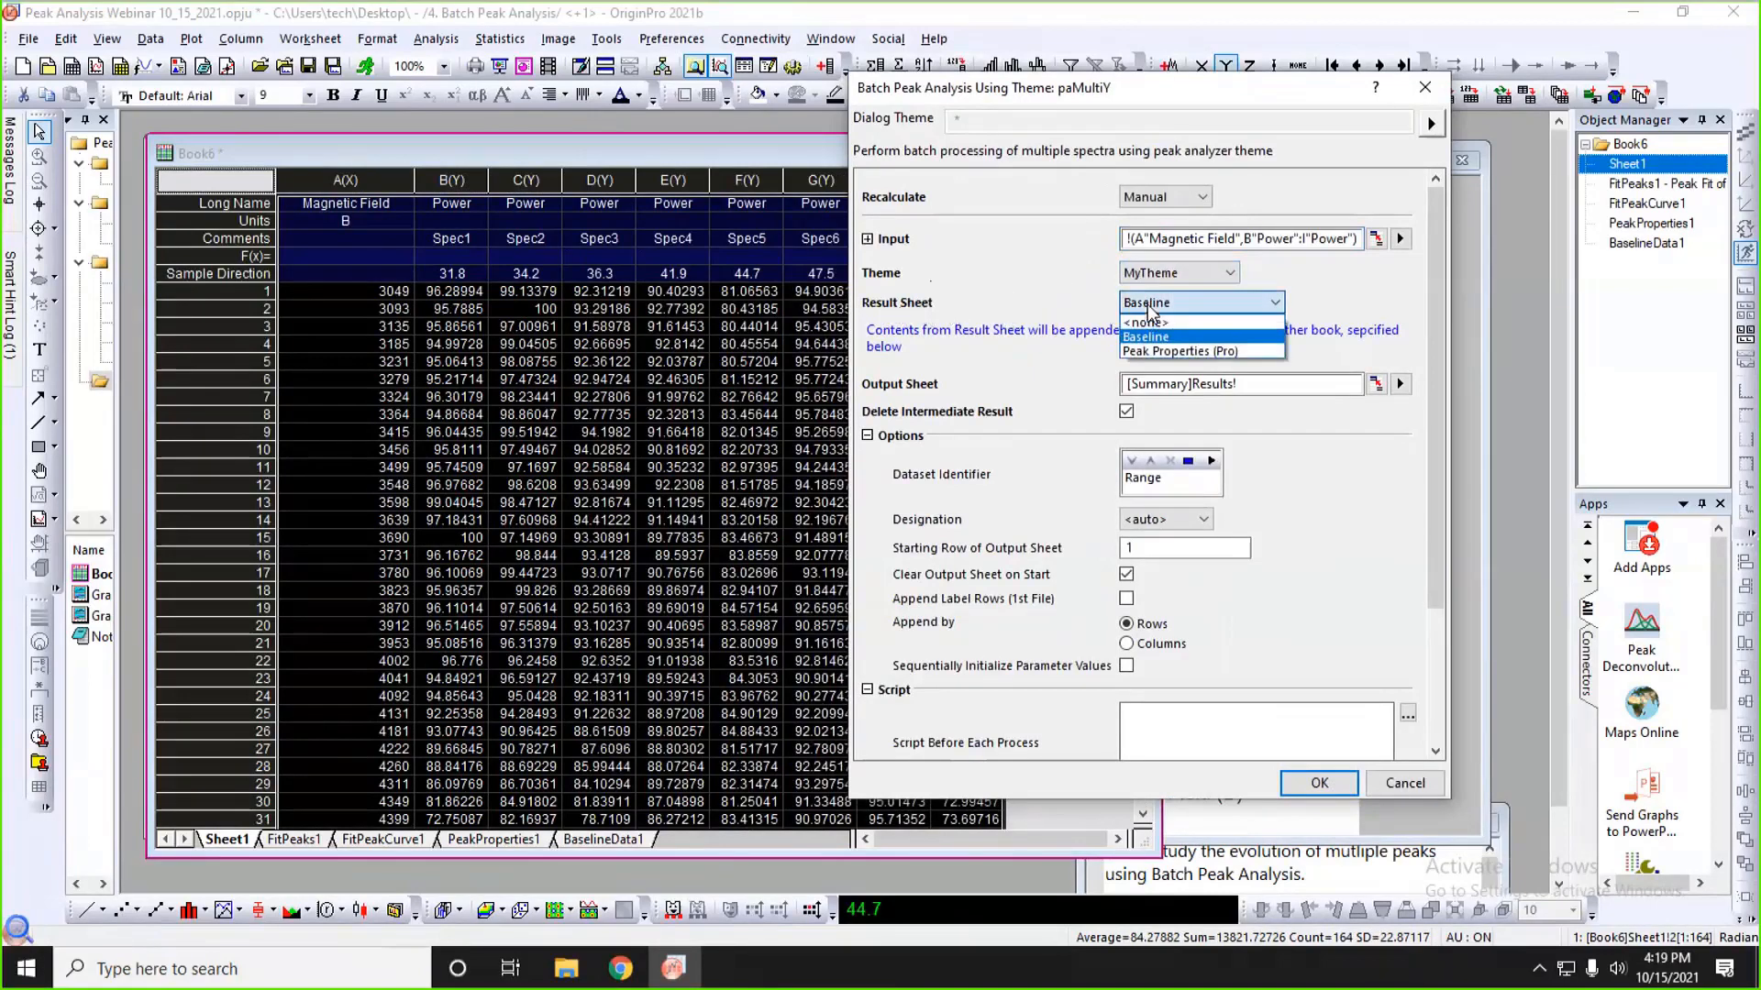
click(1166, 352)
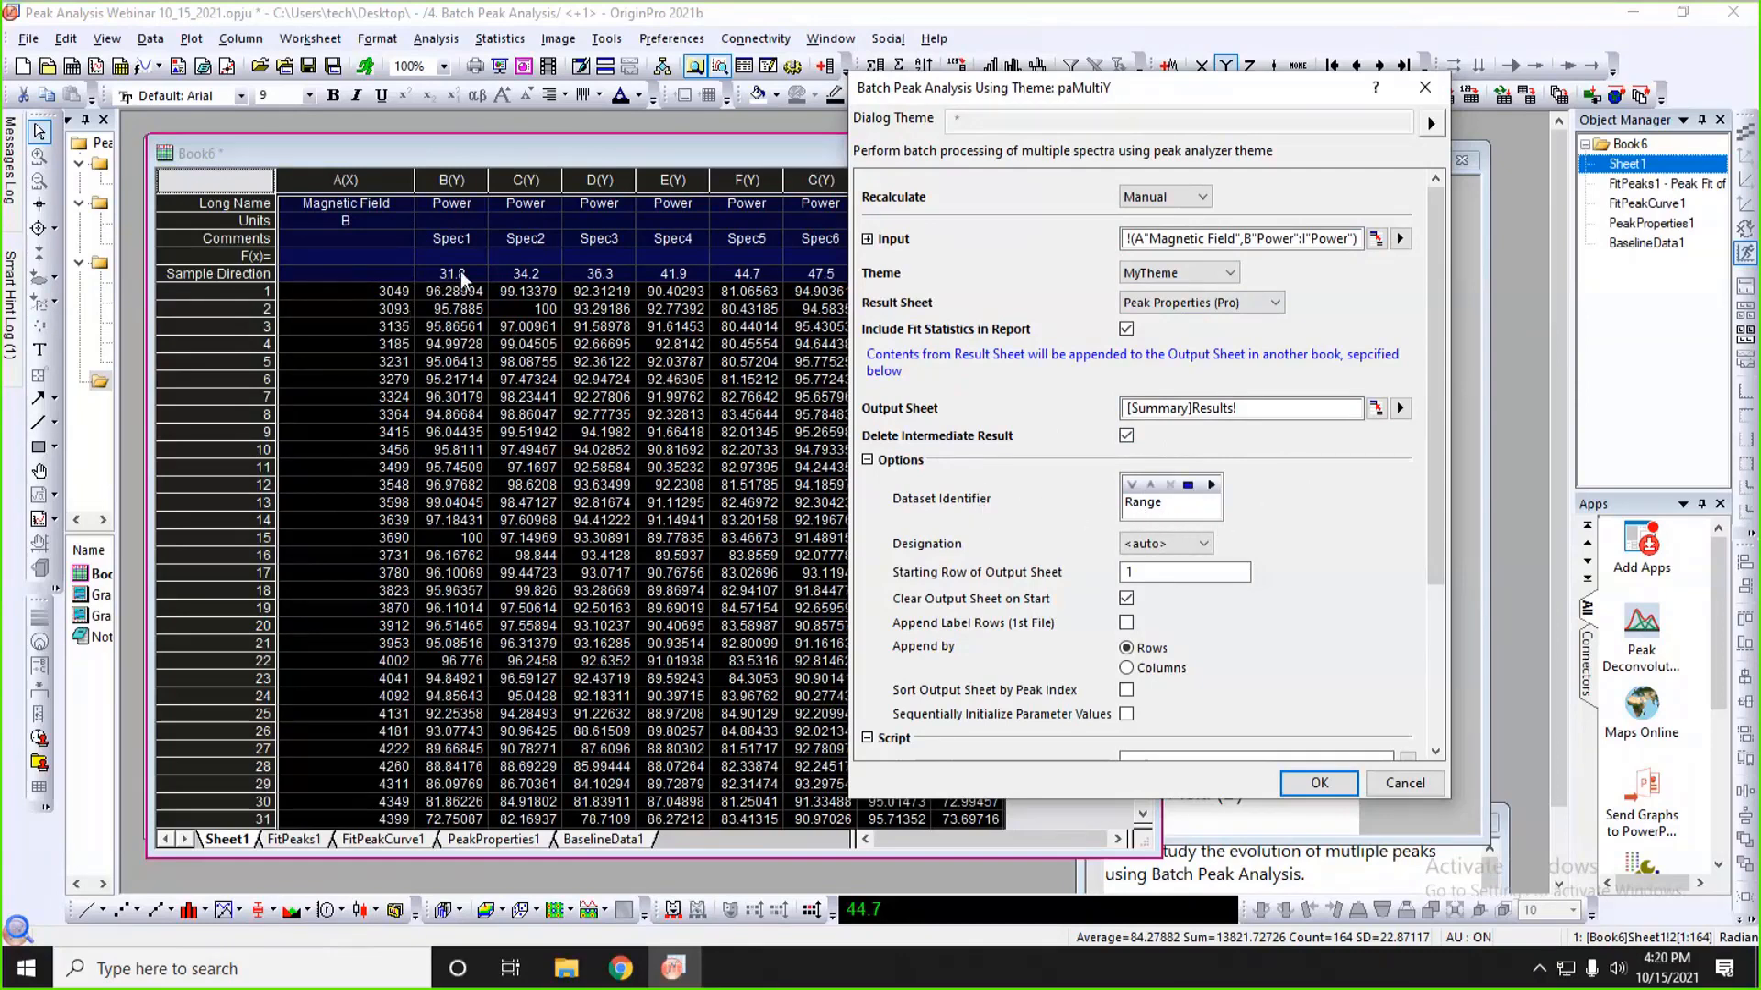
- Replace Range with Sample Direction as the dataset identifier and run the batch peak analysis
click(1212, 485)
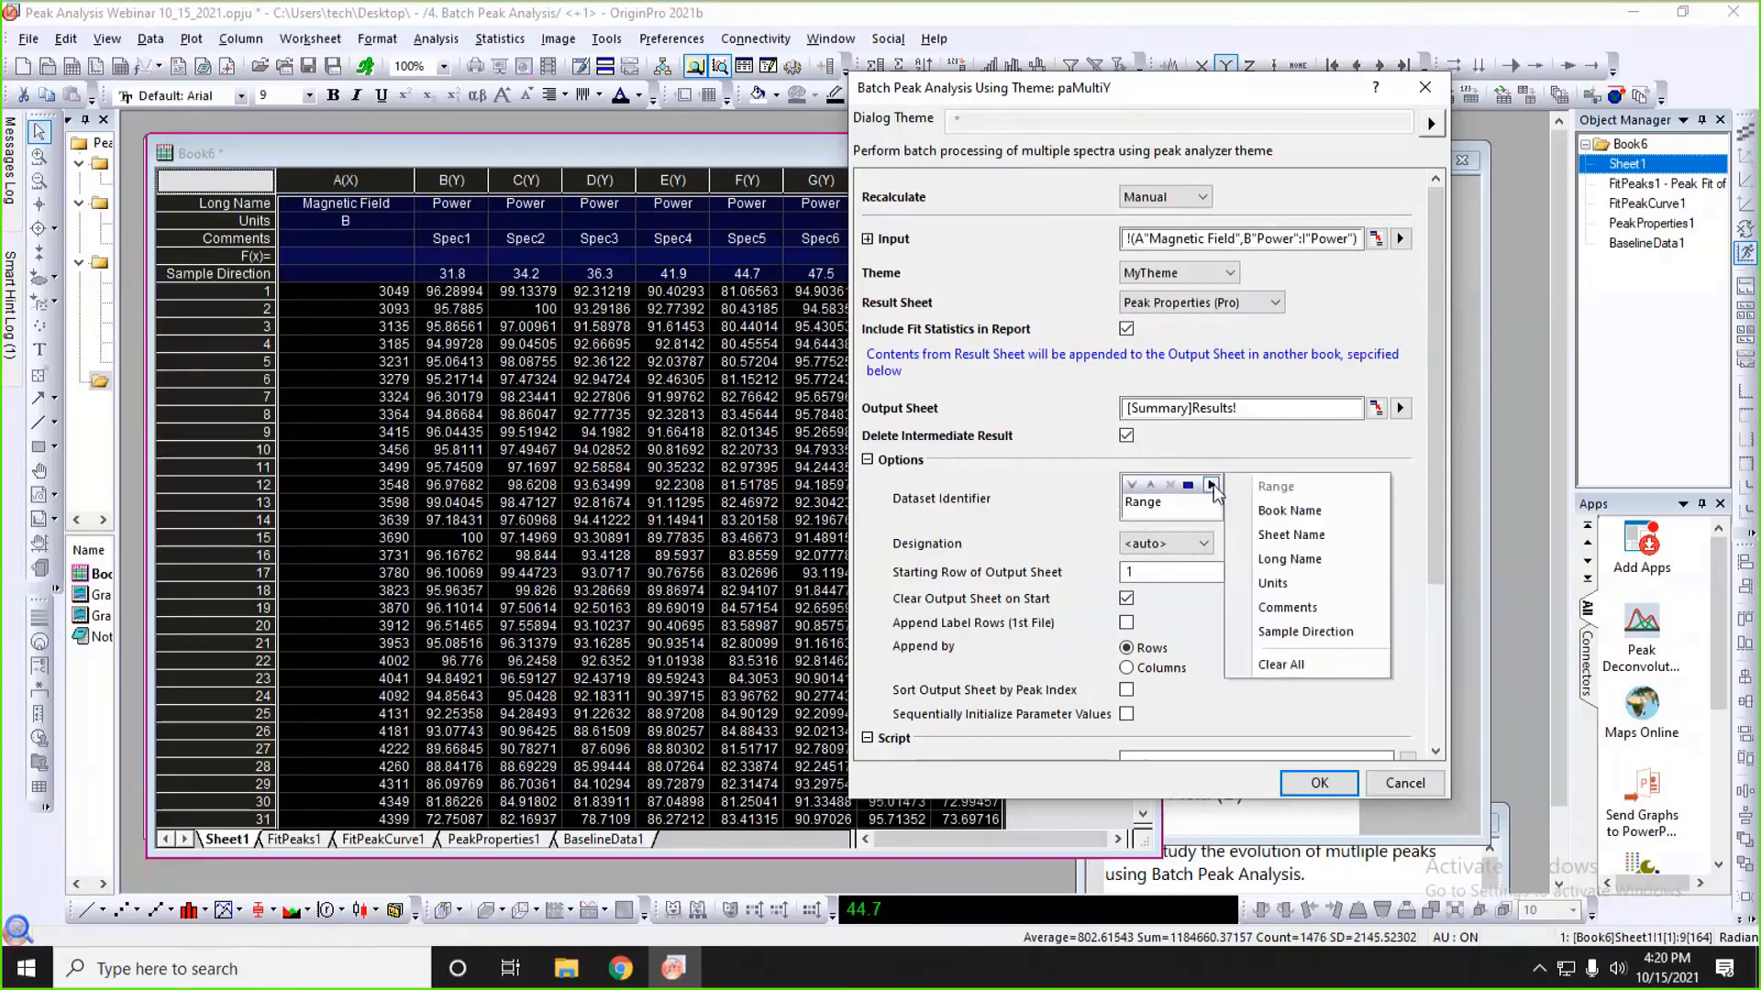
click(1313, 632)
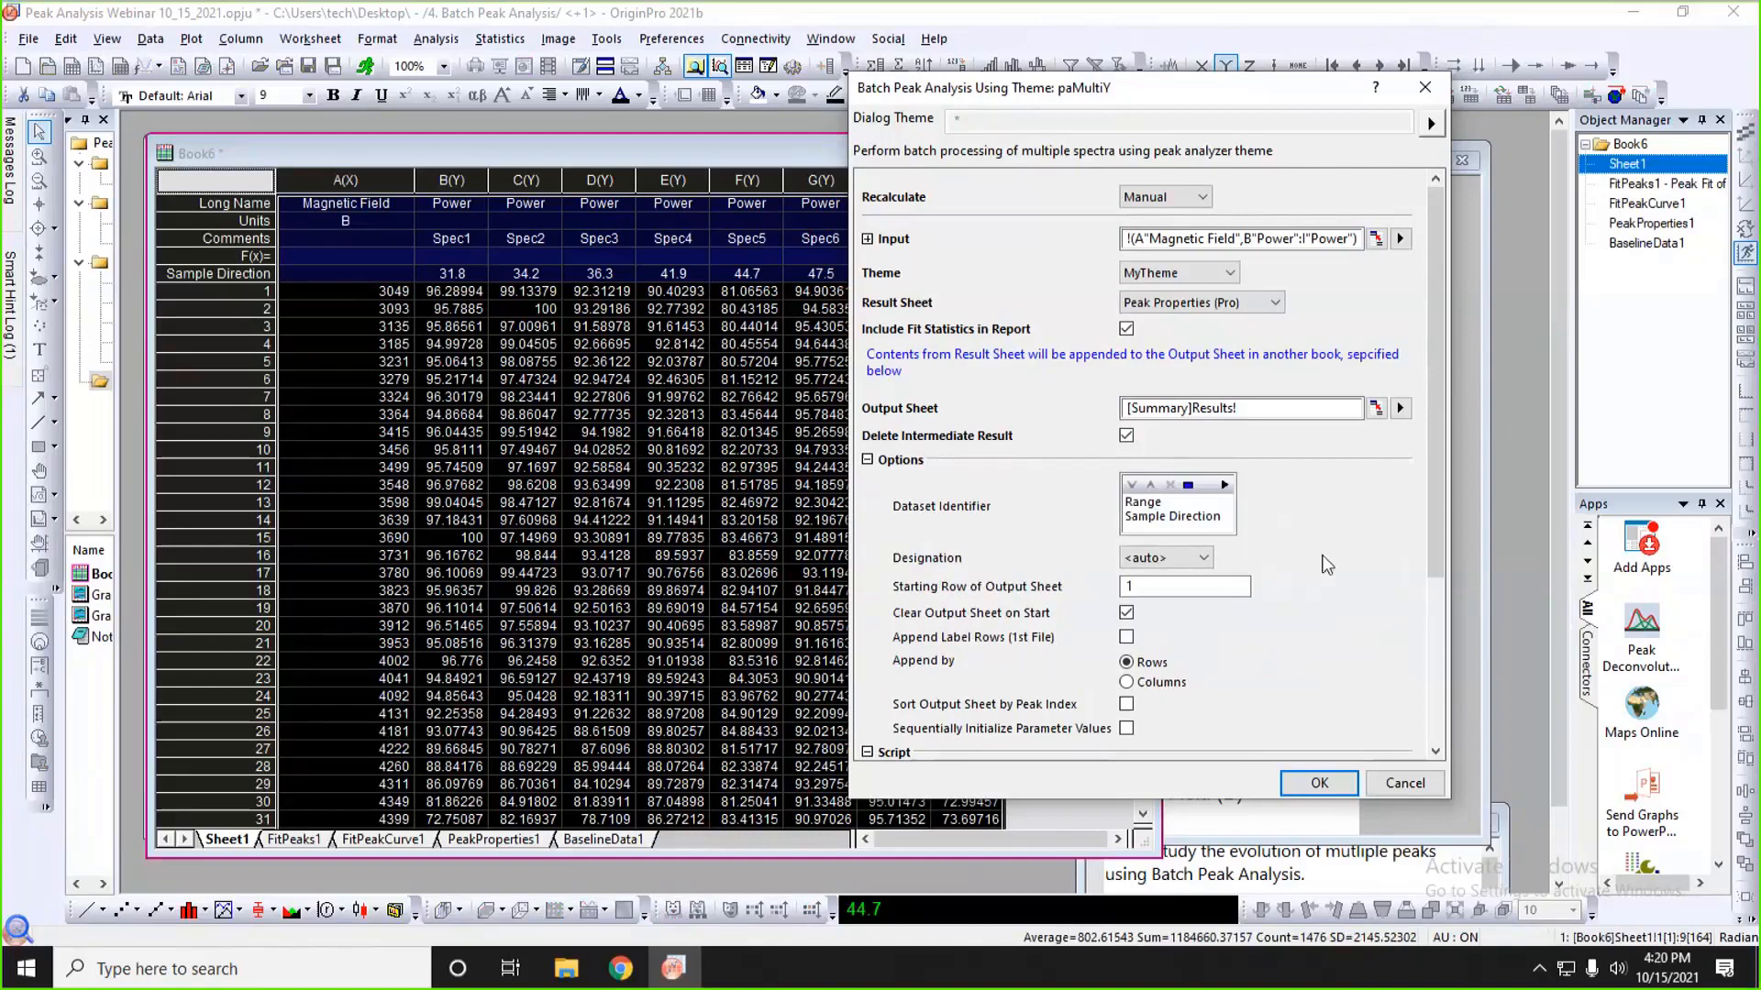
click(1163, 500)
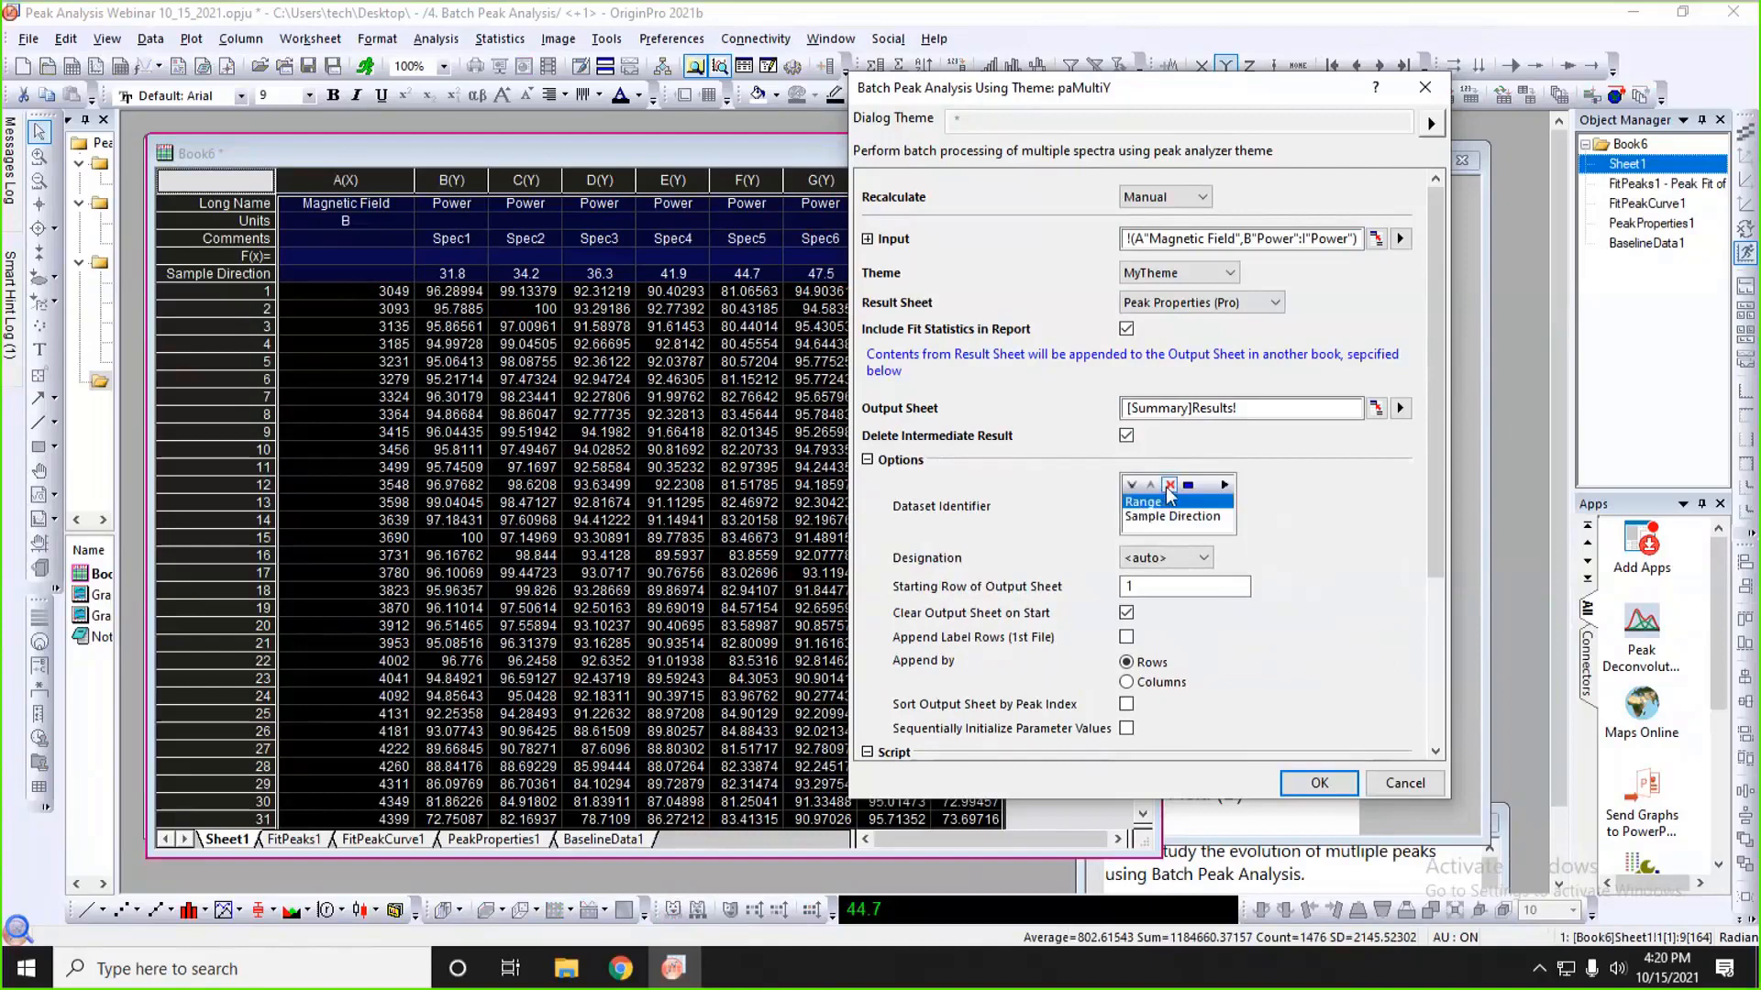
click(1169, 486)
scroll(1288, 522, down, 1)
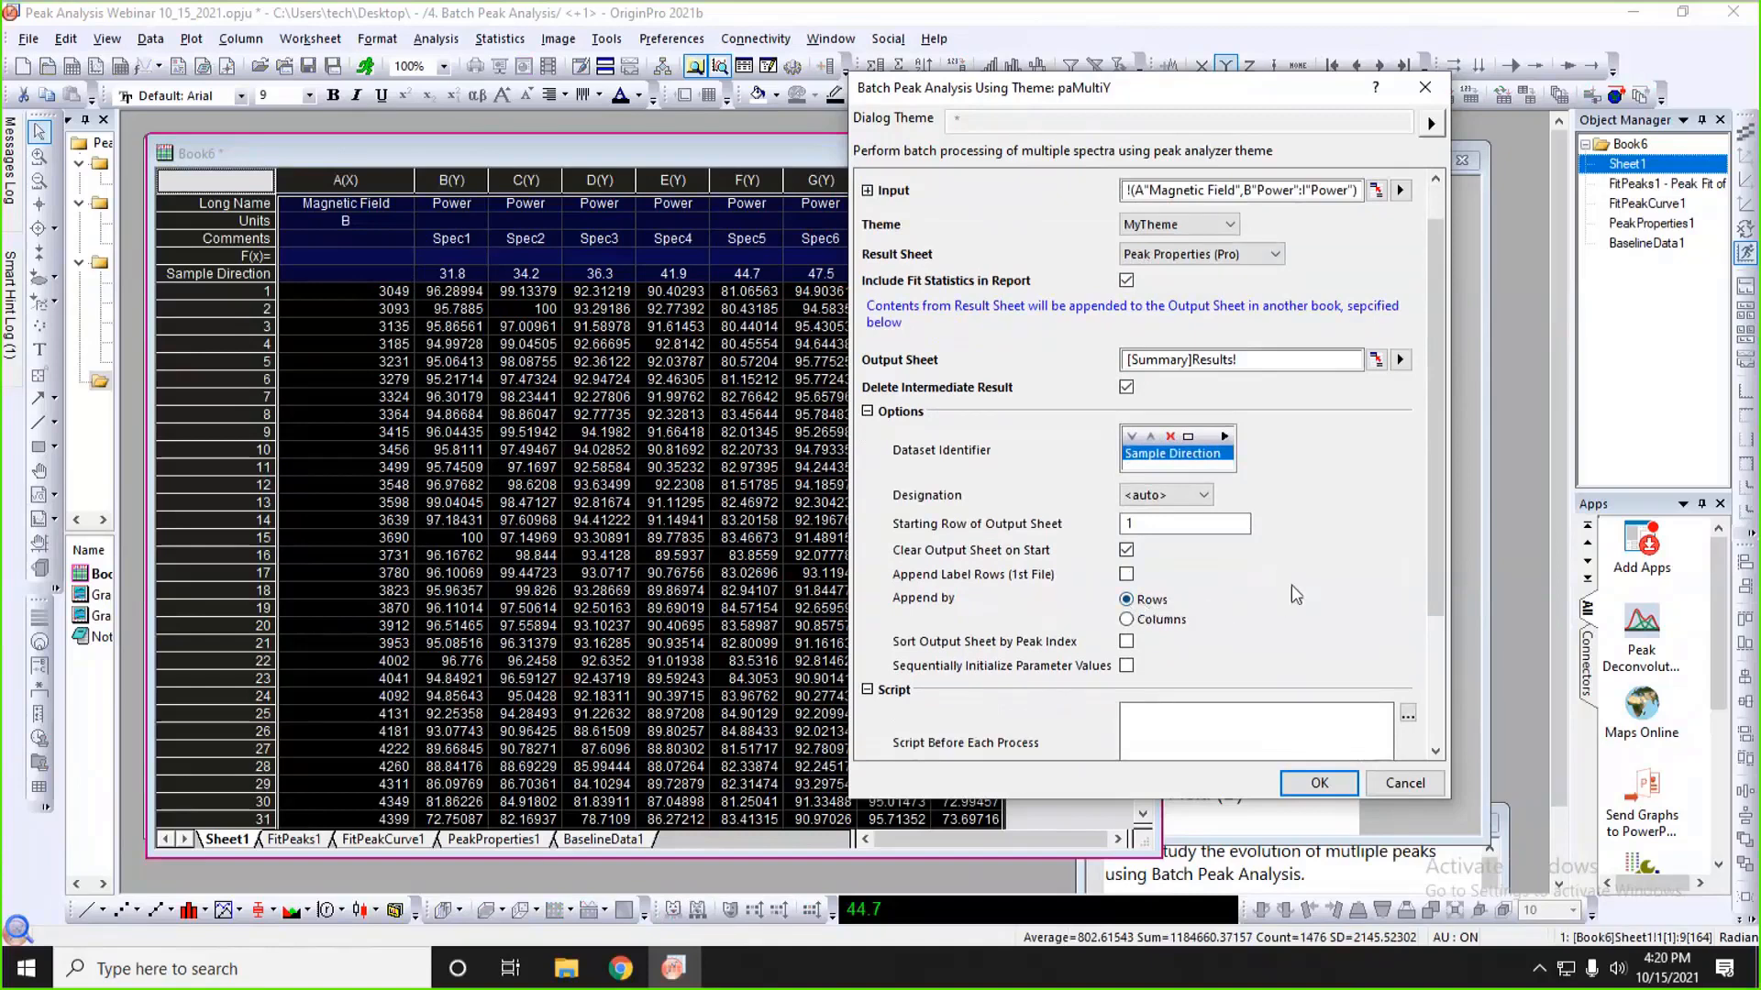
scroll(1311, 569, down, 3)
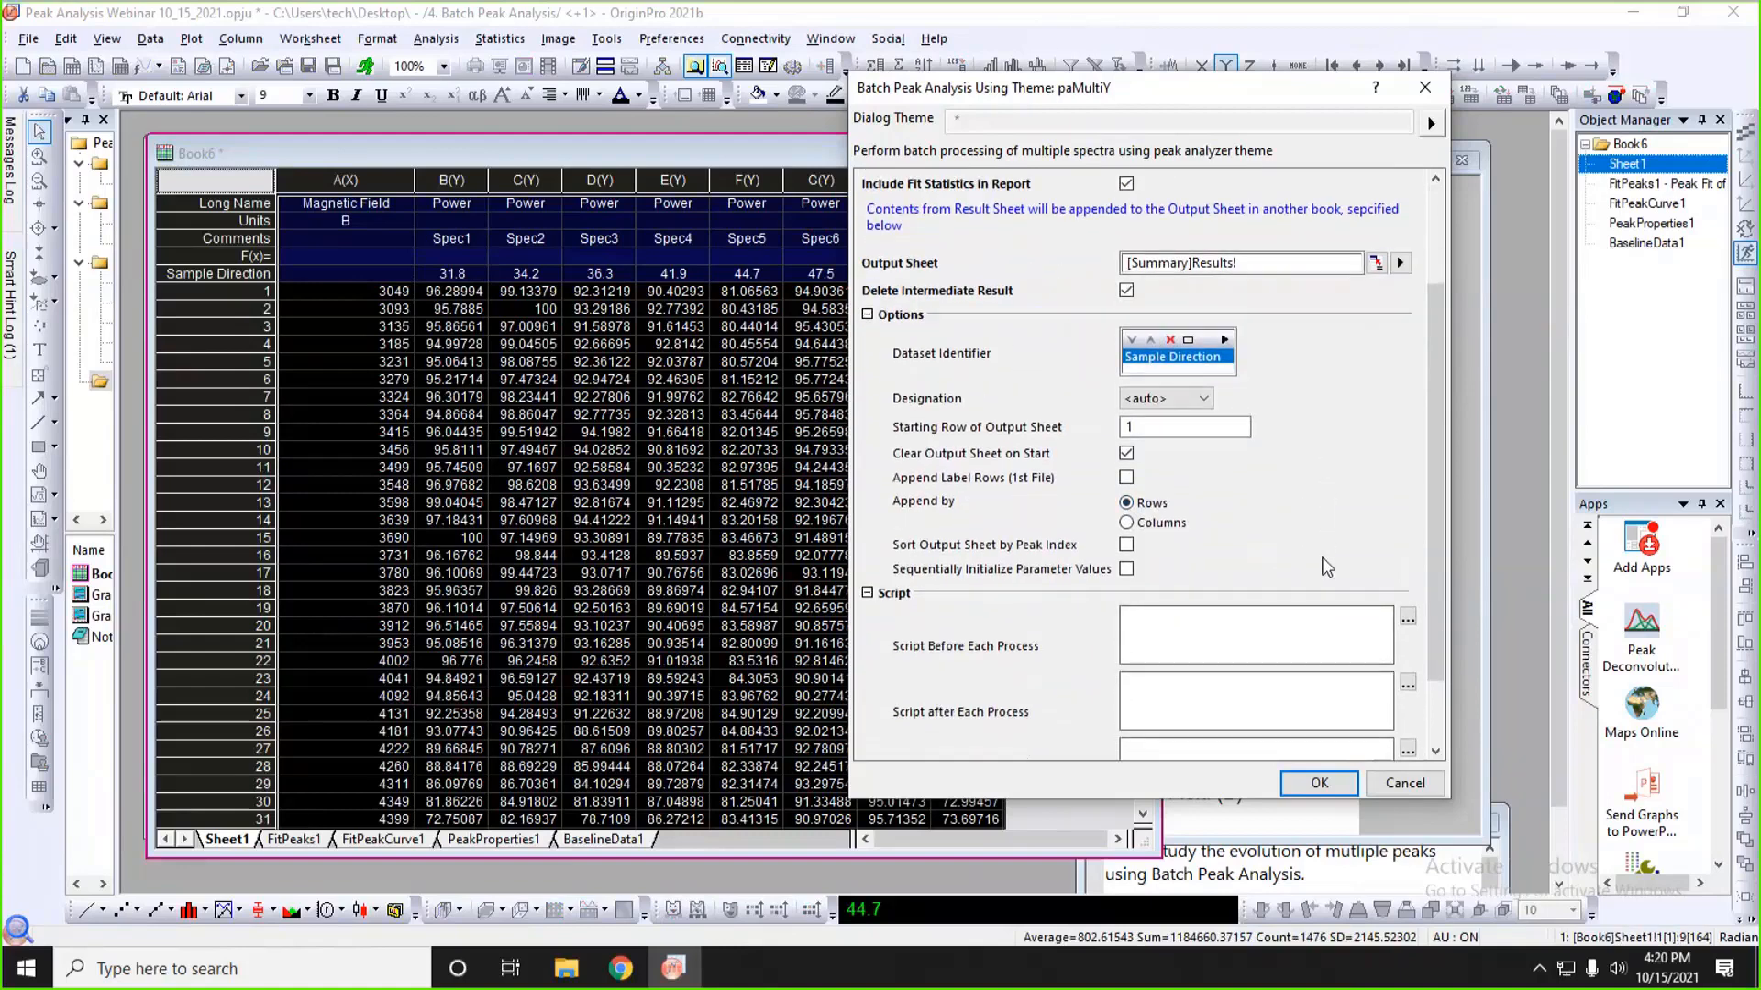
click(1321, 784)
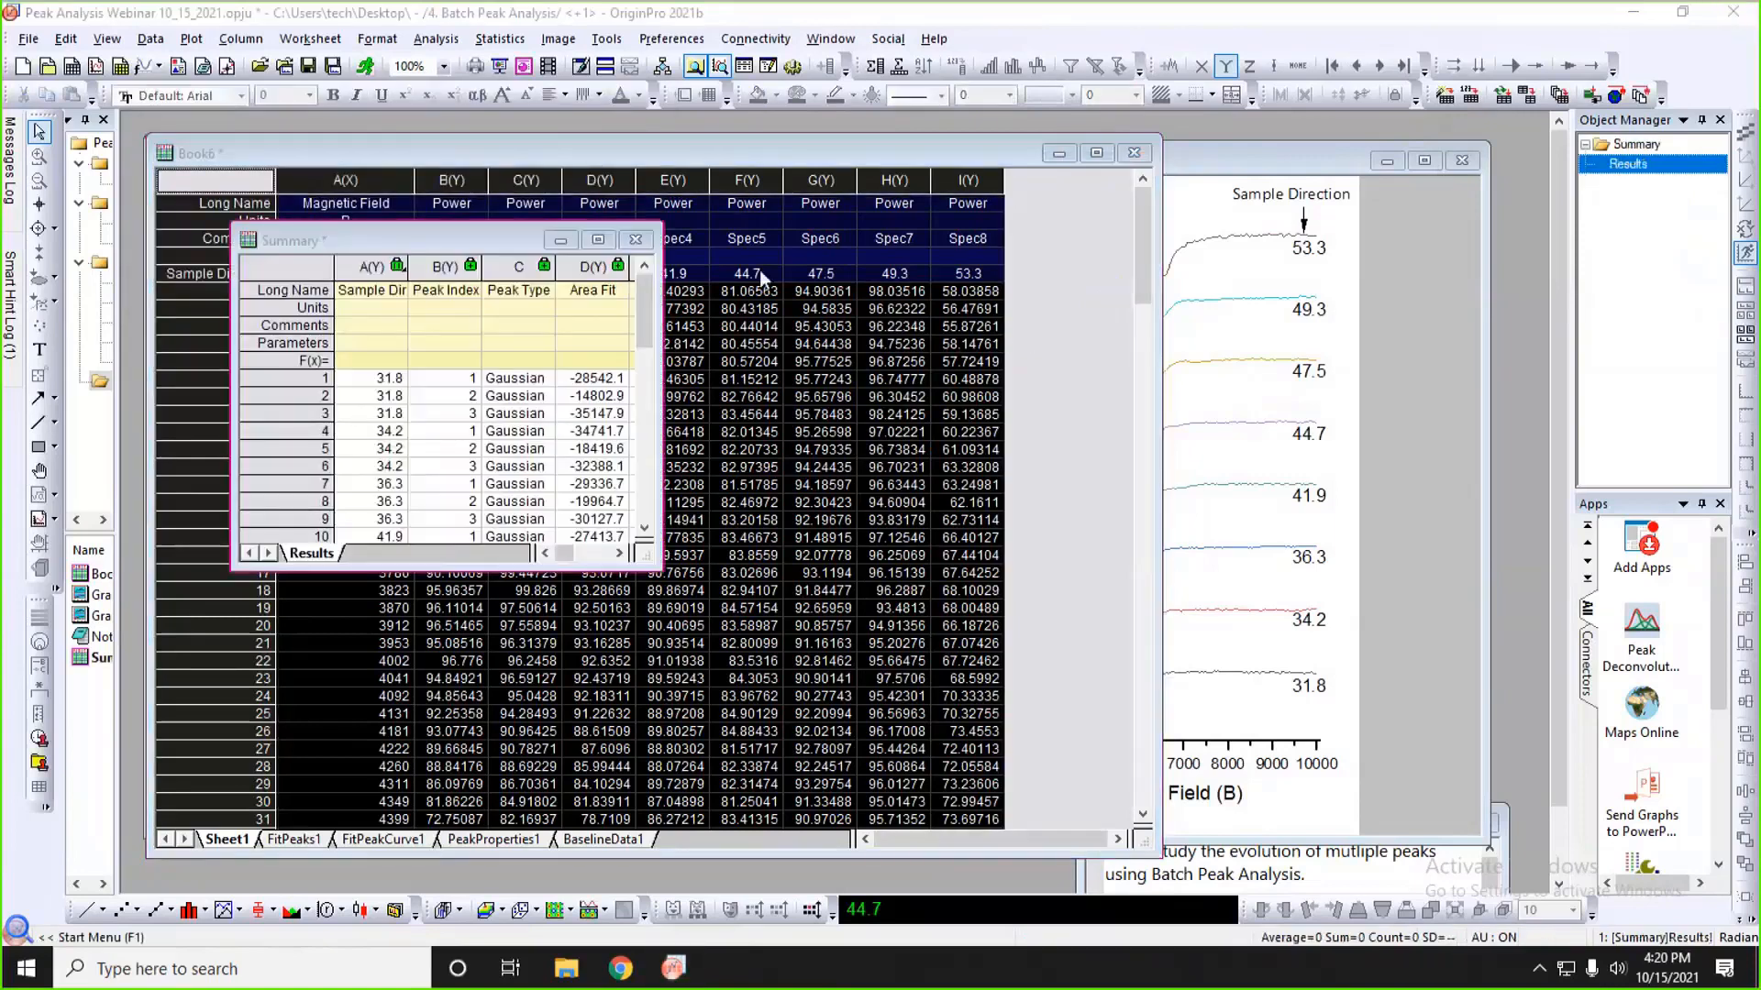
- Enlarge the Summary workbook, select result rows 1 to 3 and widen the Sample Direction column
drag(446, 240, 434, 141)
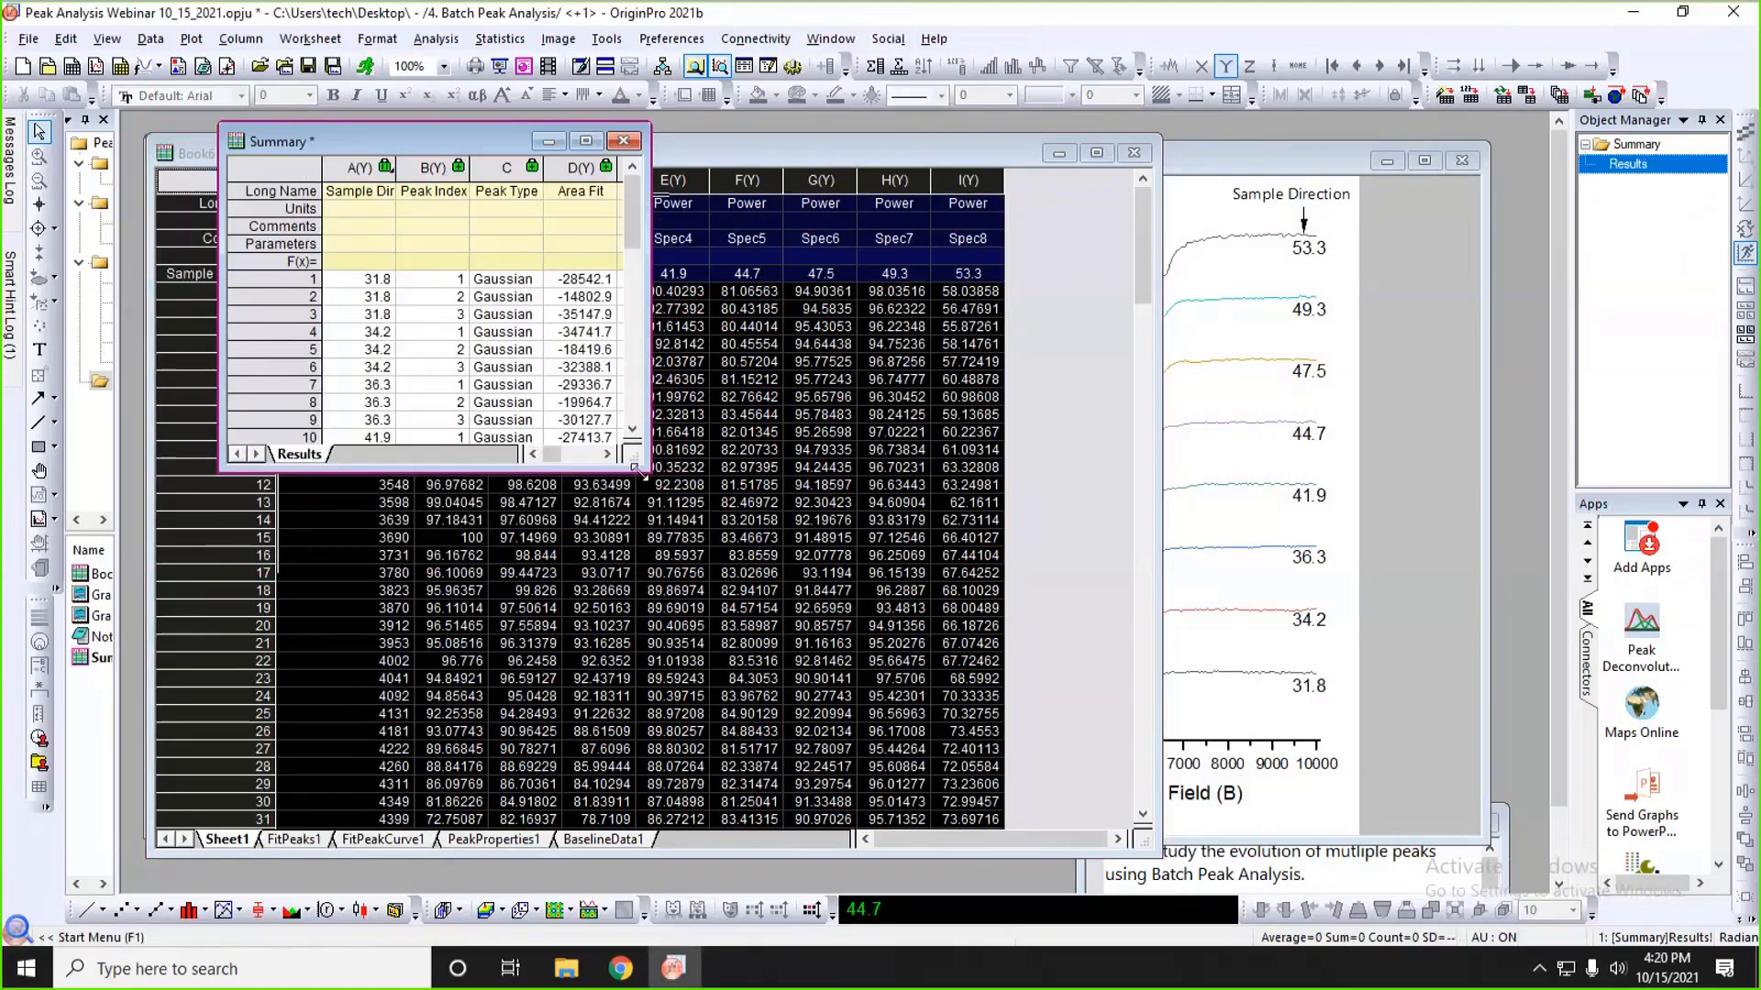
drag(638, 469, 1340, 868)
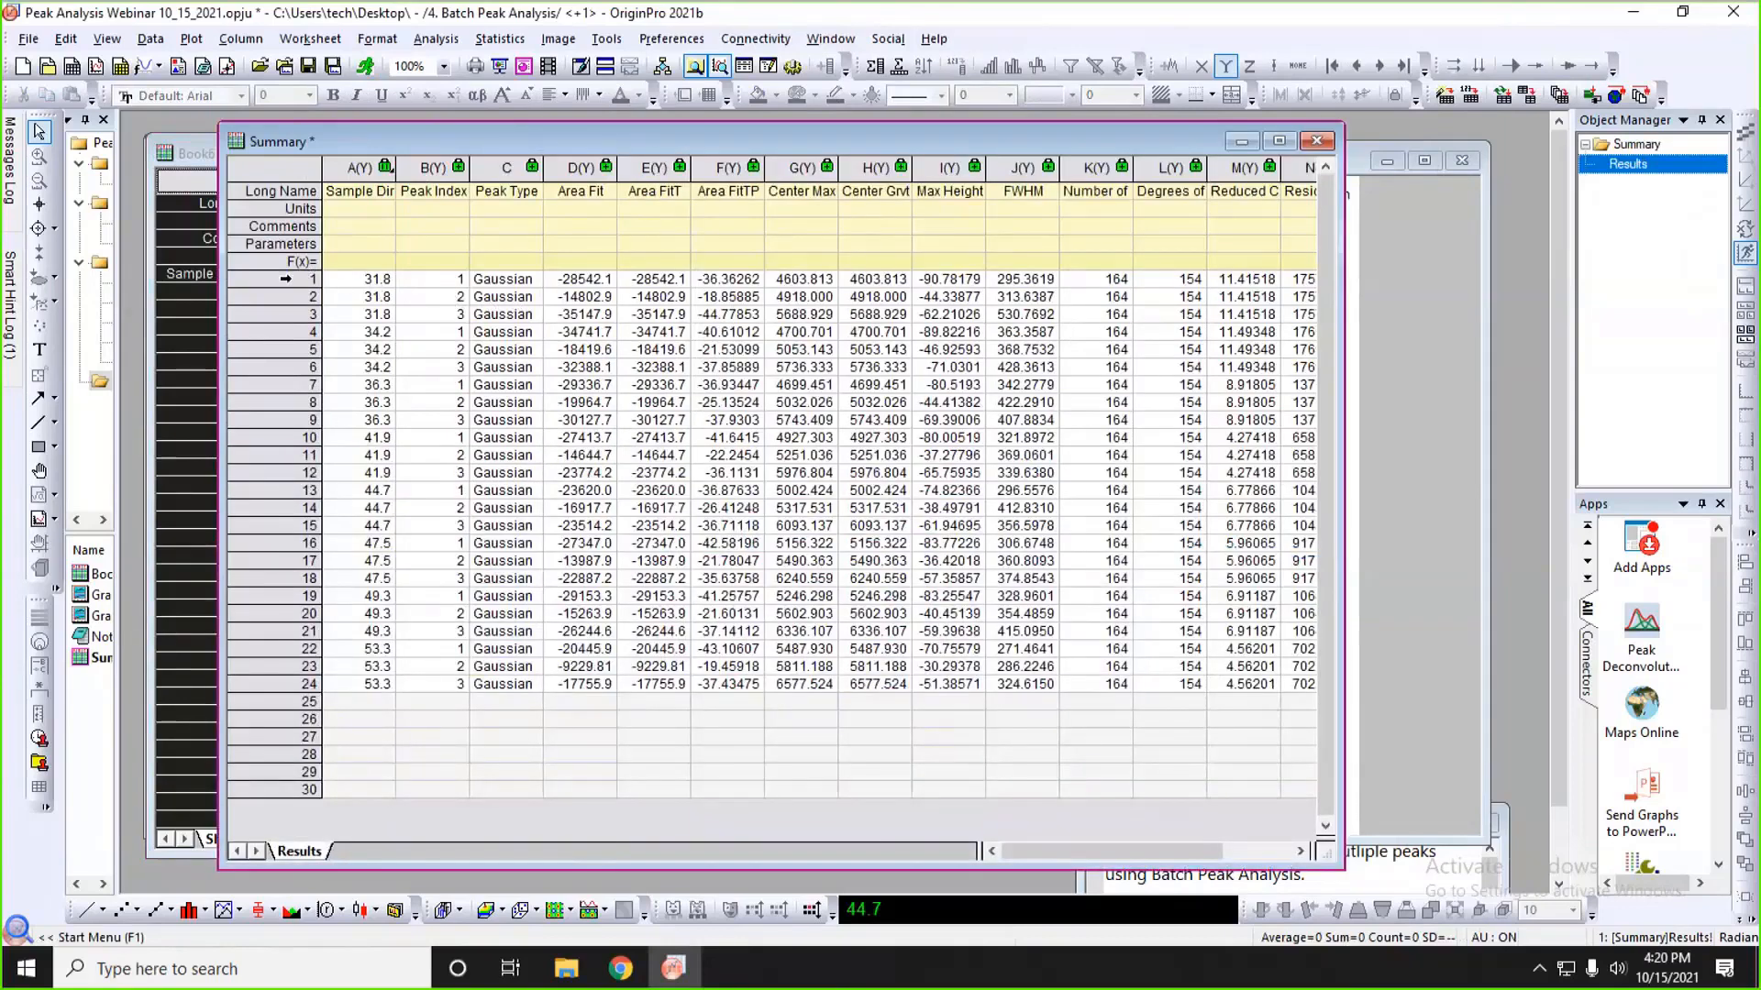
drag(286, 279, 285, 314)
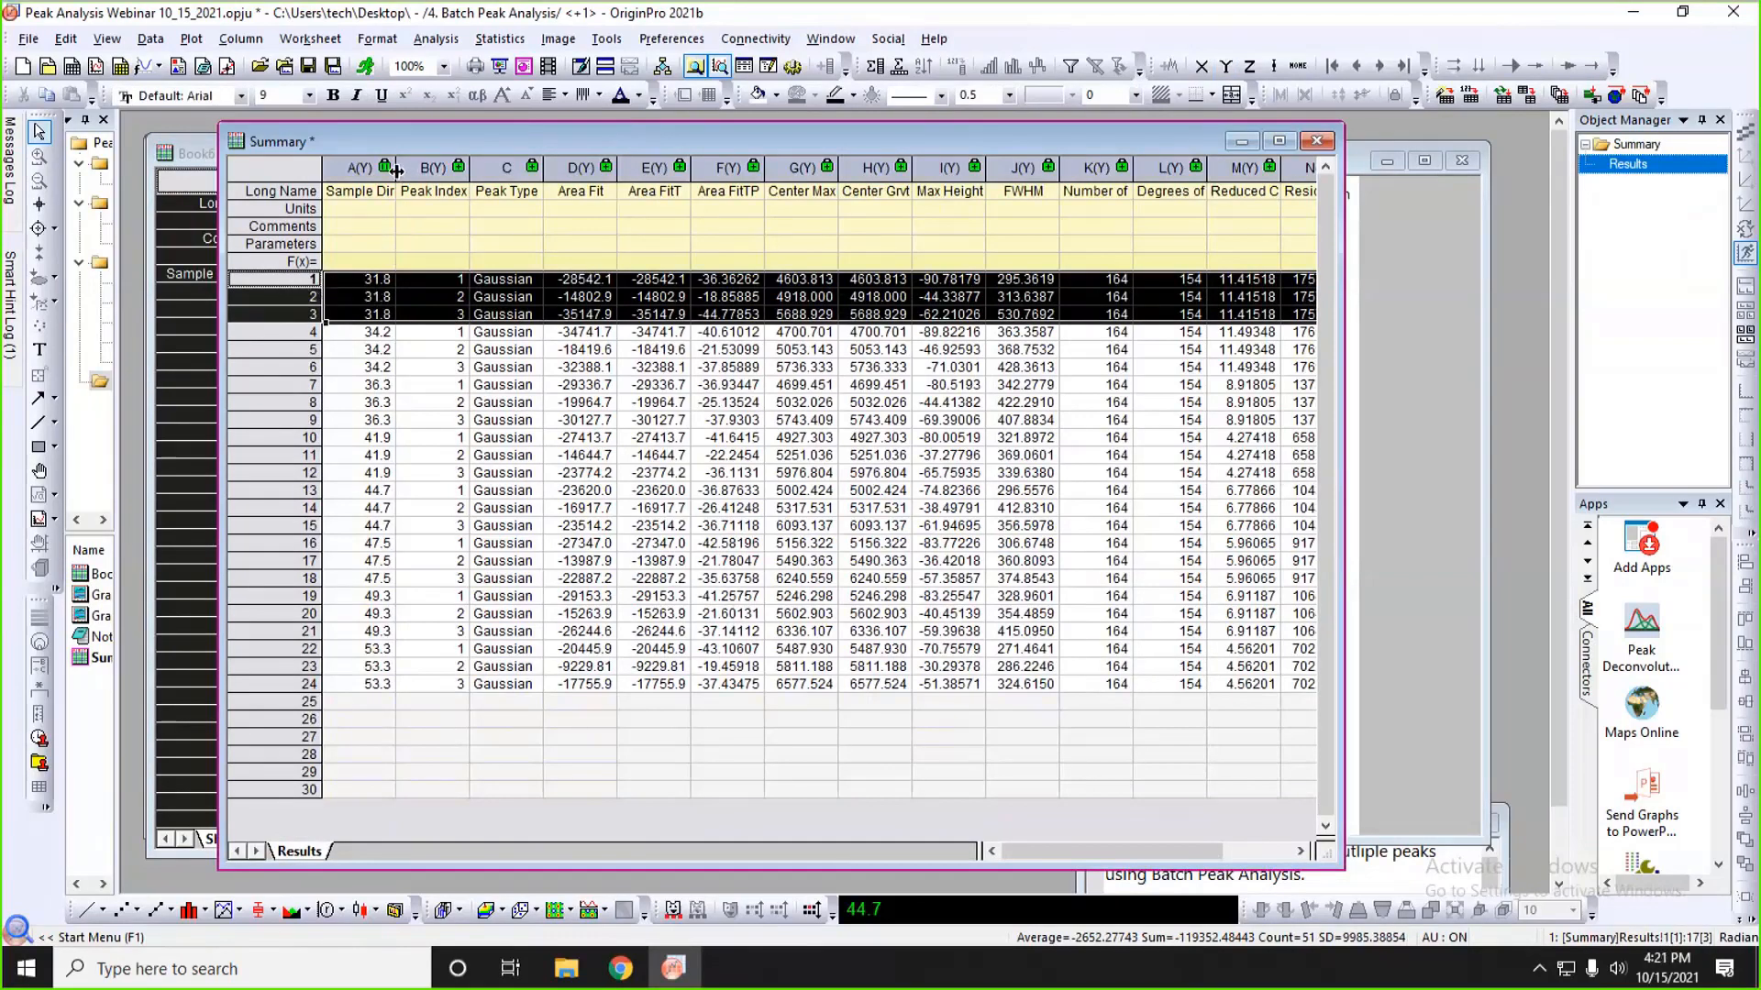
drag(396, 168, 423, 168)
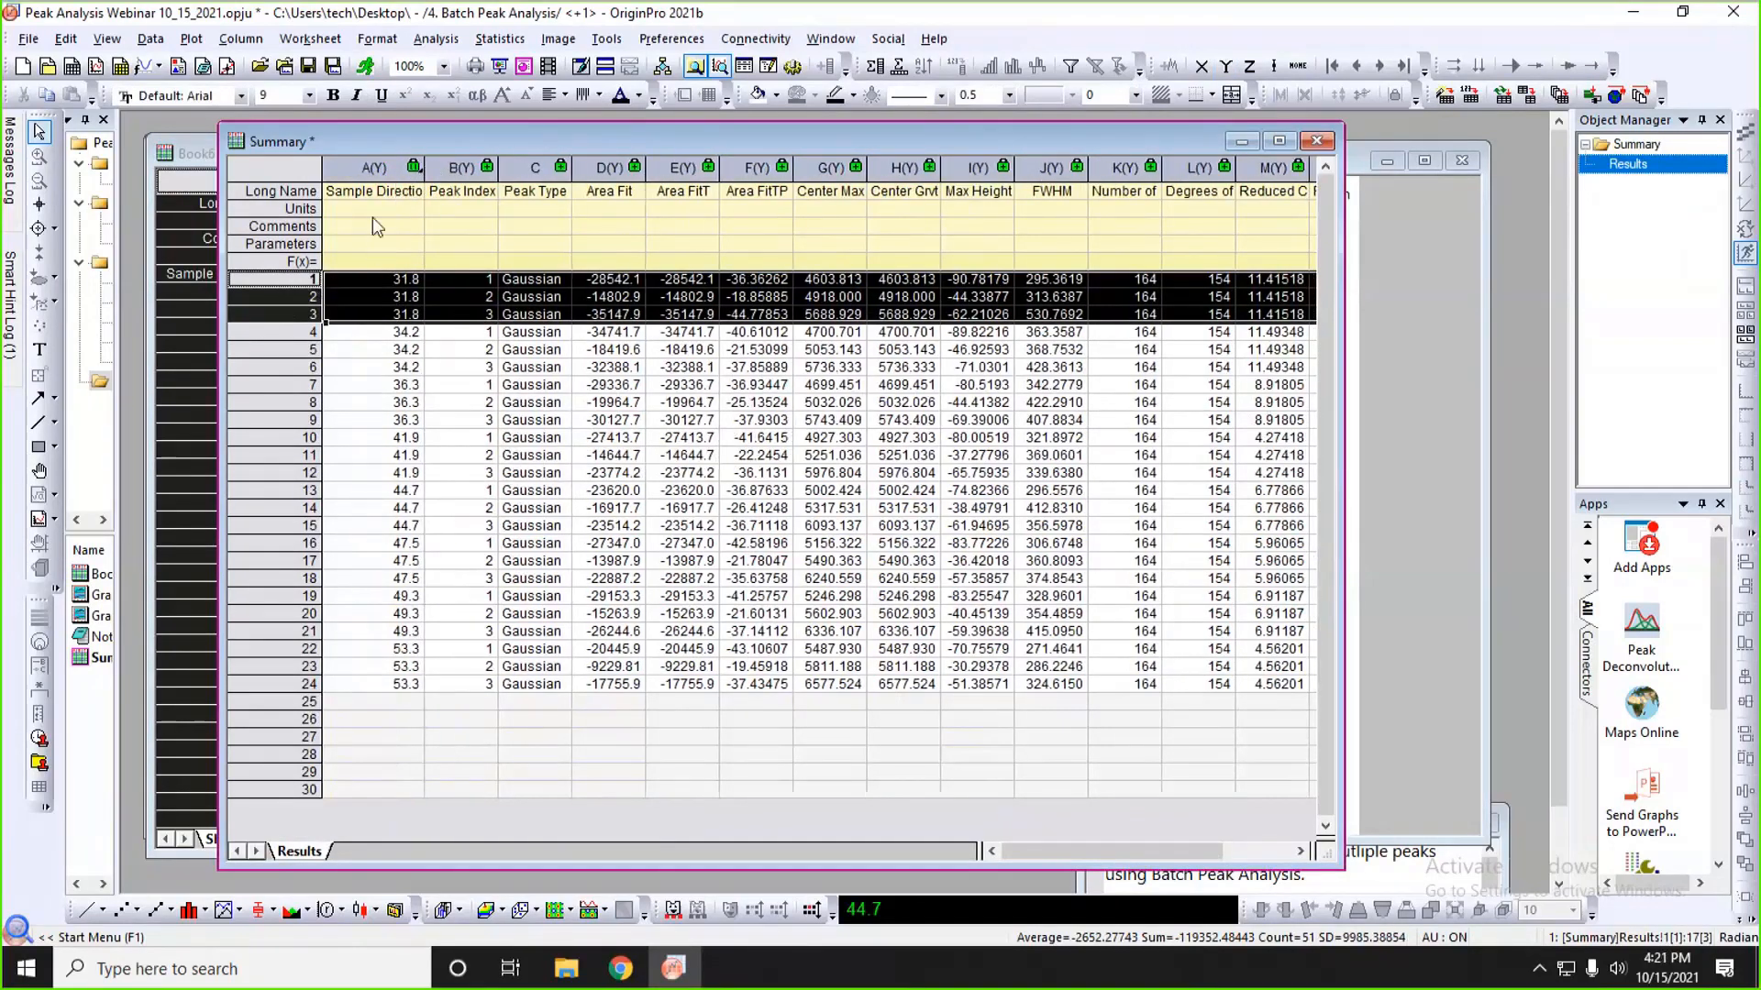
- Shrink the Summary workbook and set its Sample Direction column as X
drag(465, 141, 401, 143)
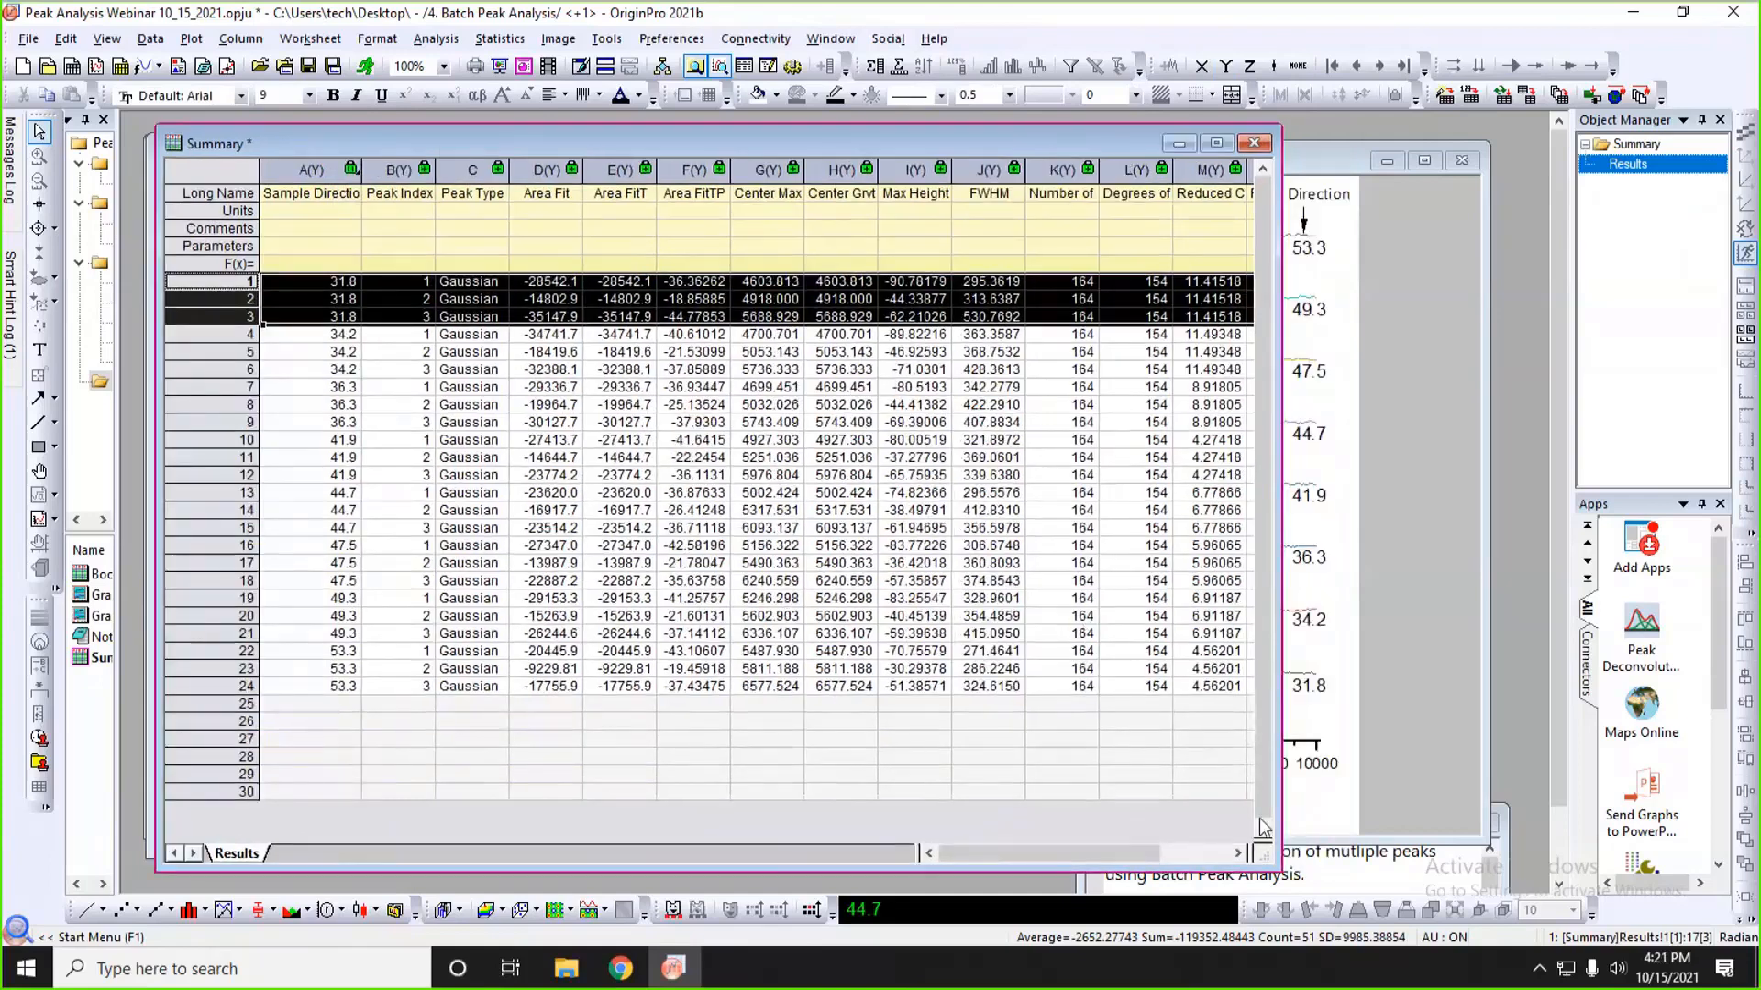
drag(1272, 867, 1151, 775)
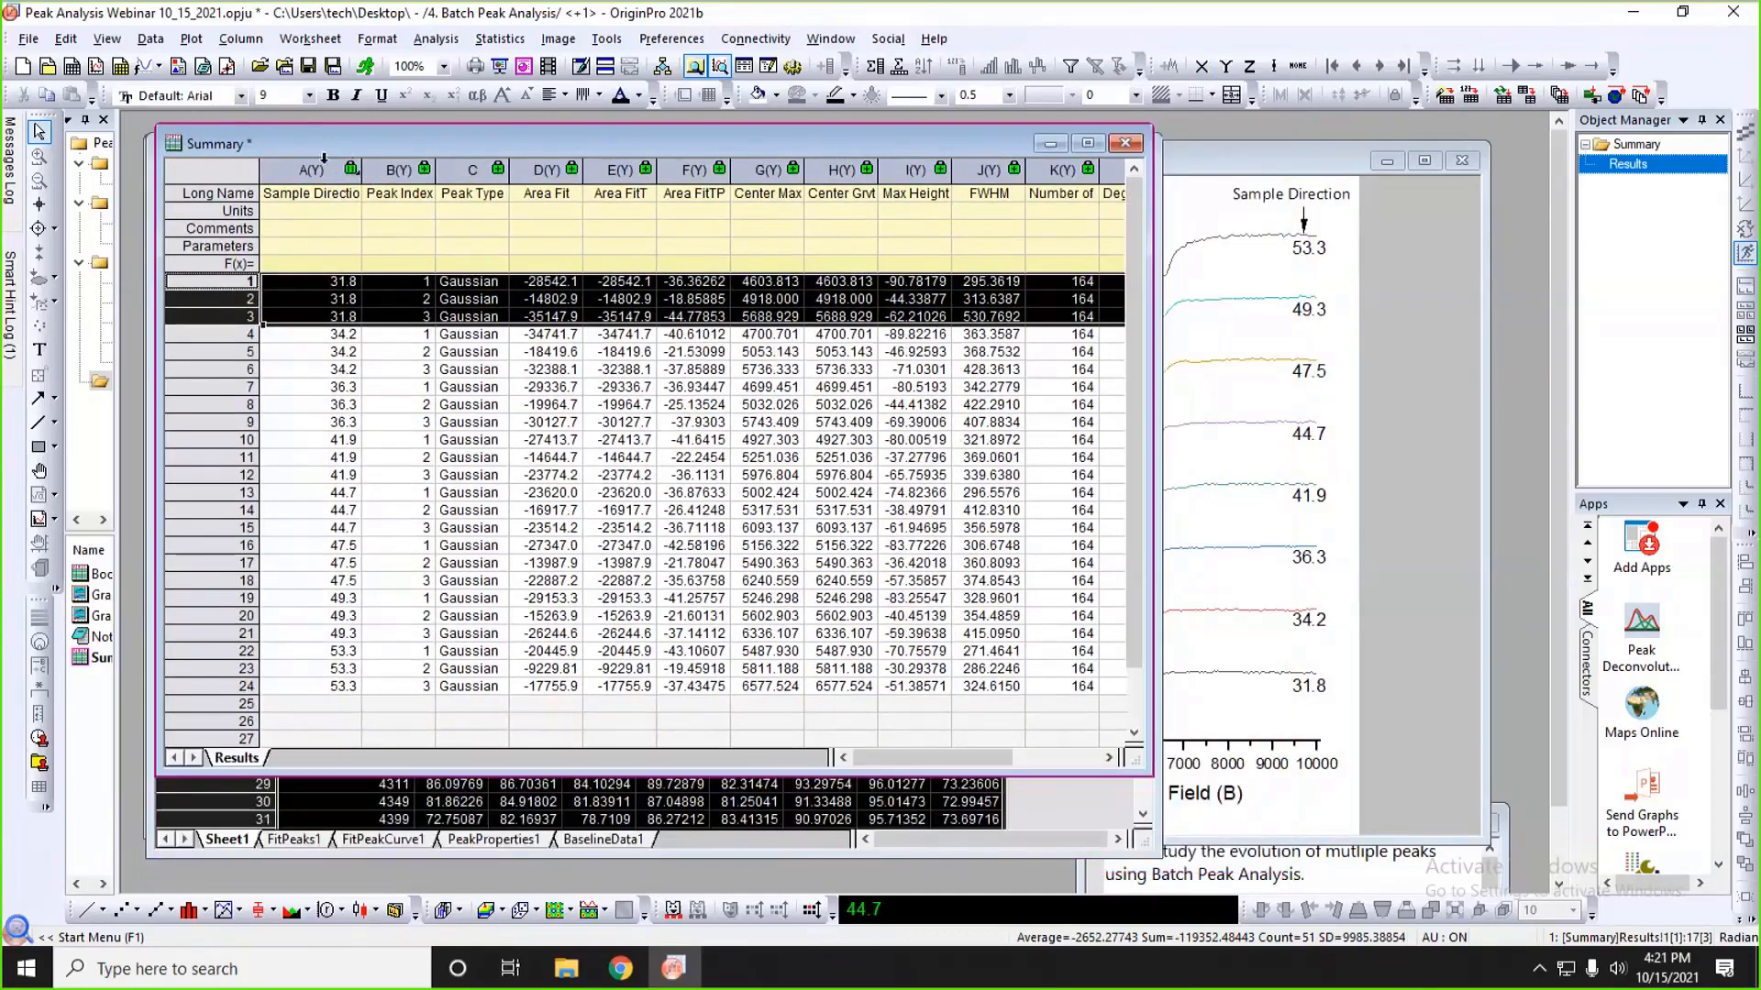
click(299, 196)
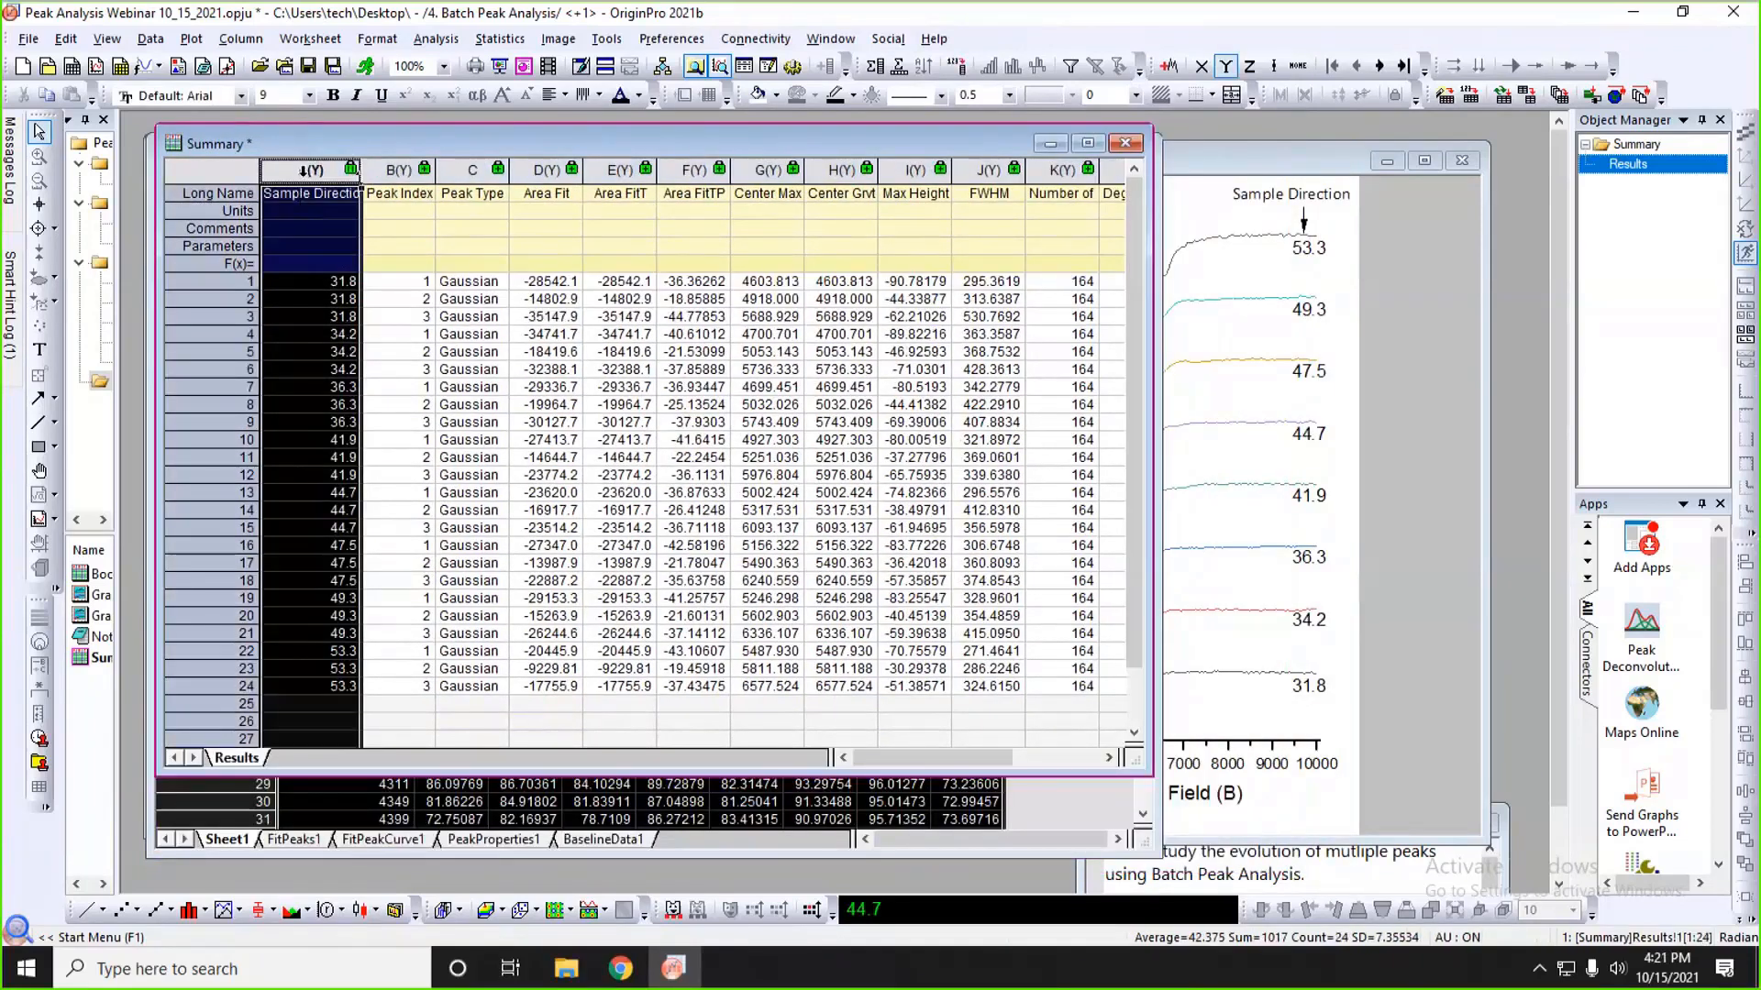
click(1201, 66)
- Widen the Center Max column and plot it as a 2D scatter graph against Sample Direction
drag(805, 171, 844, 172)
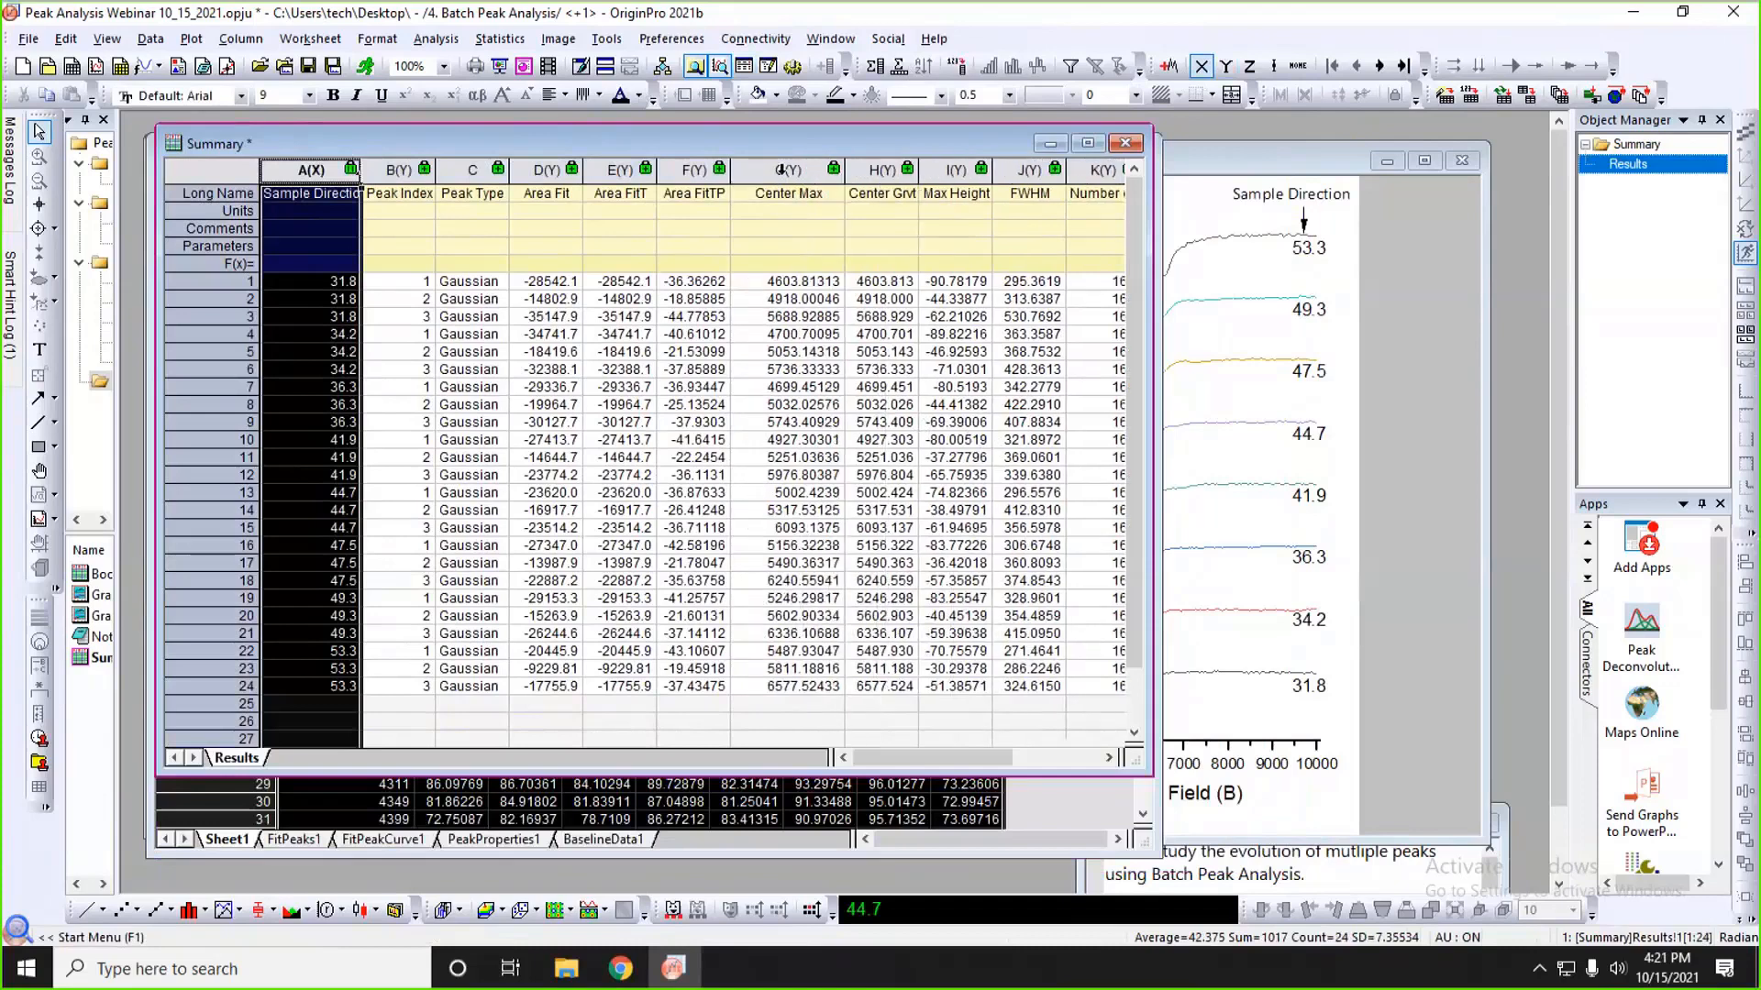
click(782, 171)
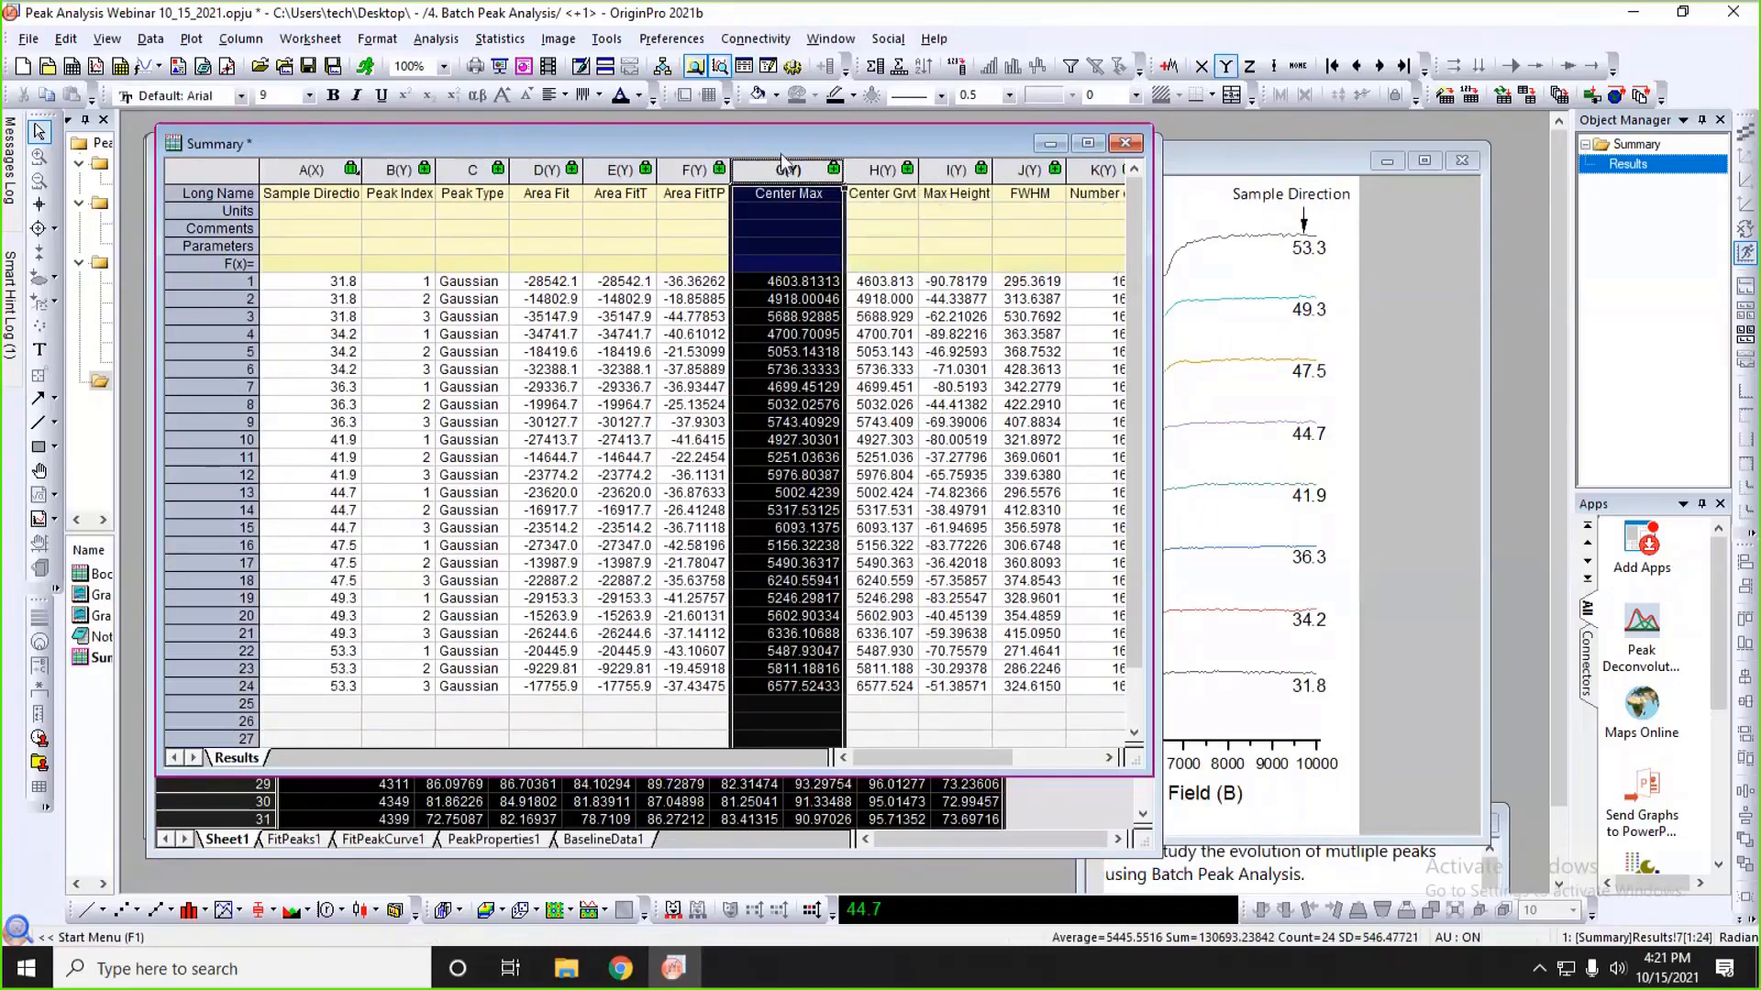
drag(776, 145, 672, 146)
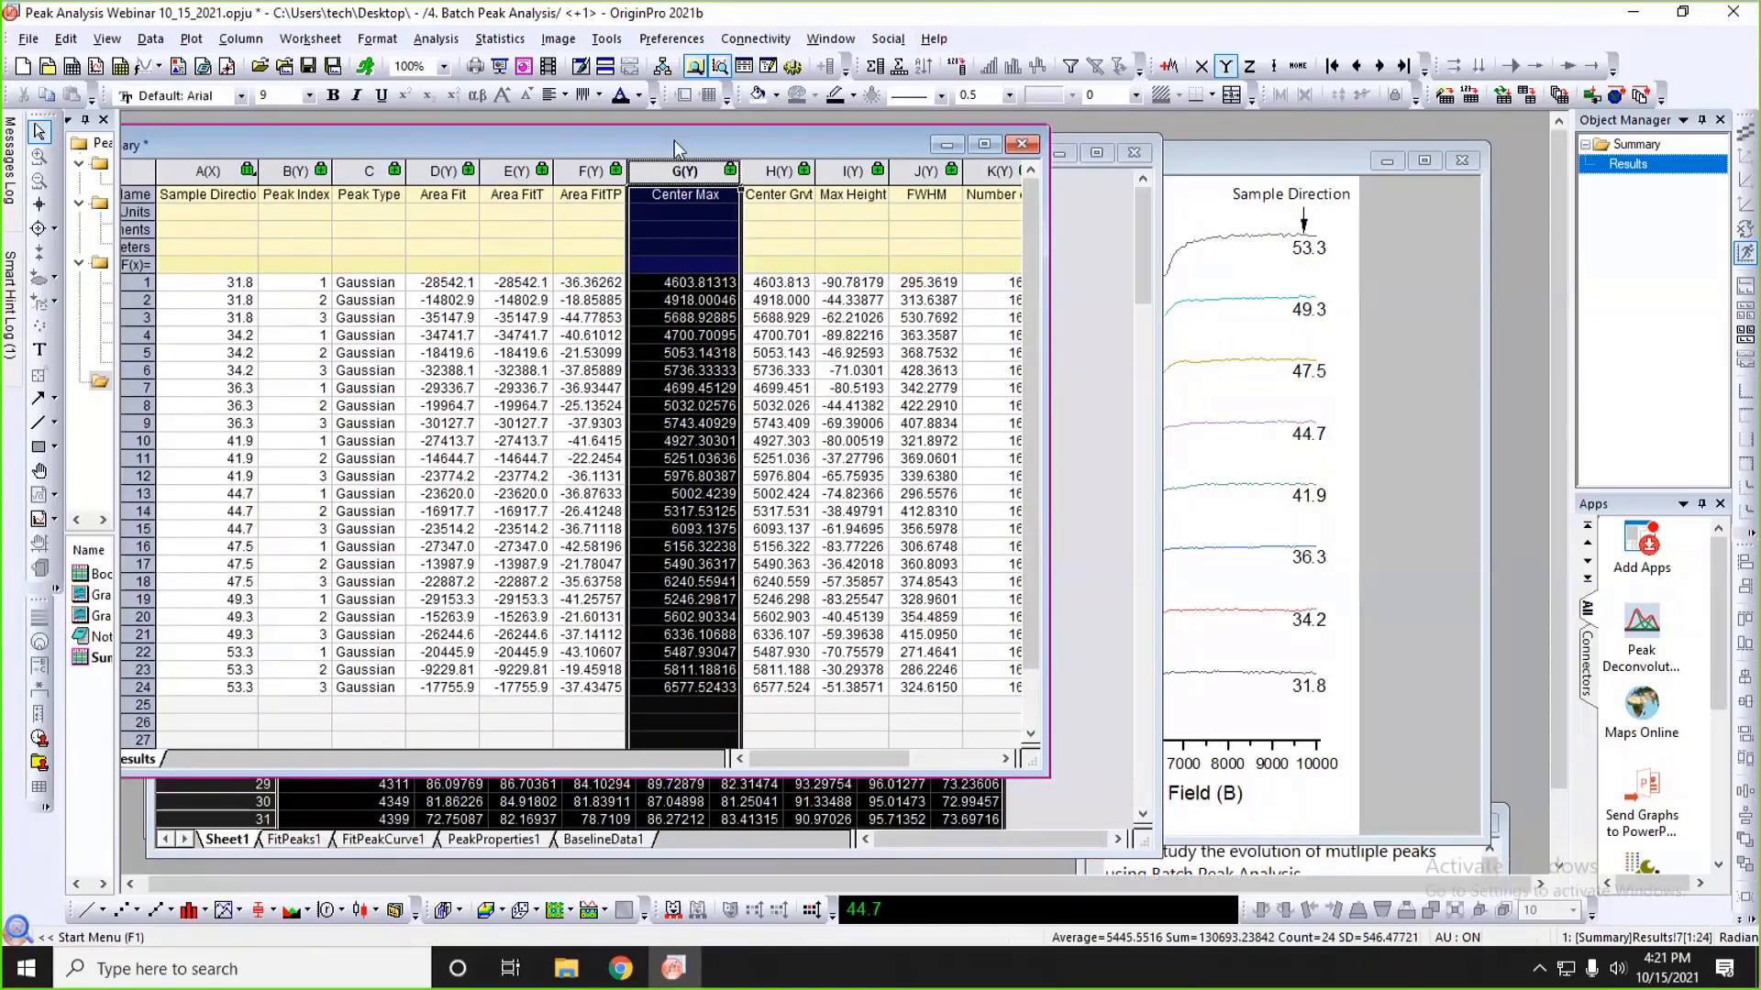
drag(674, 140, 788, 134)
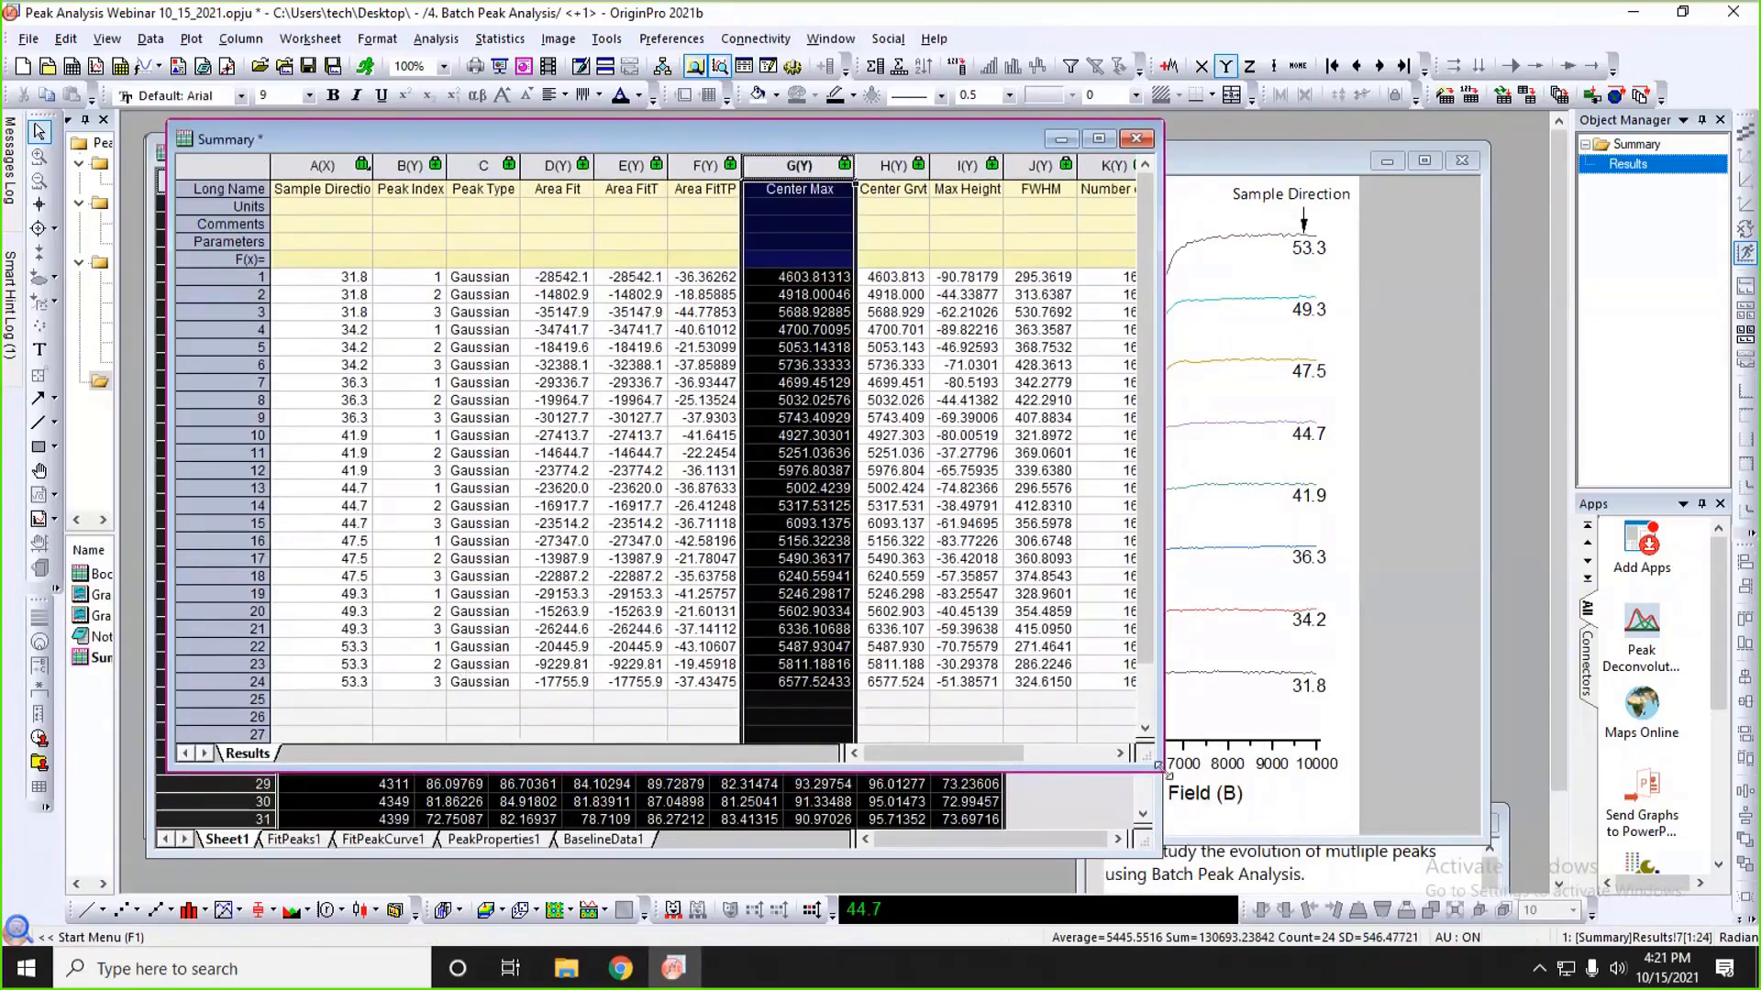
drag(1164, 770, 994, 735)
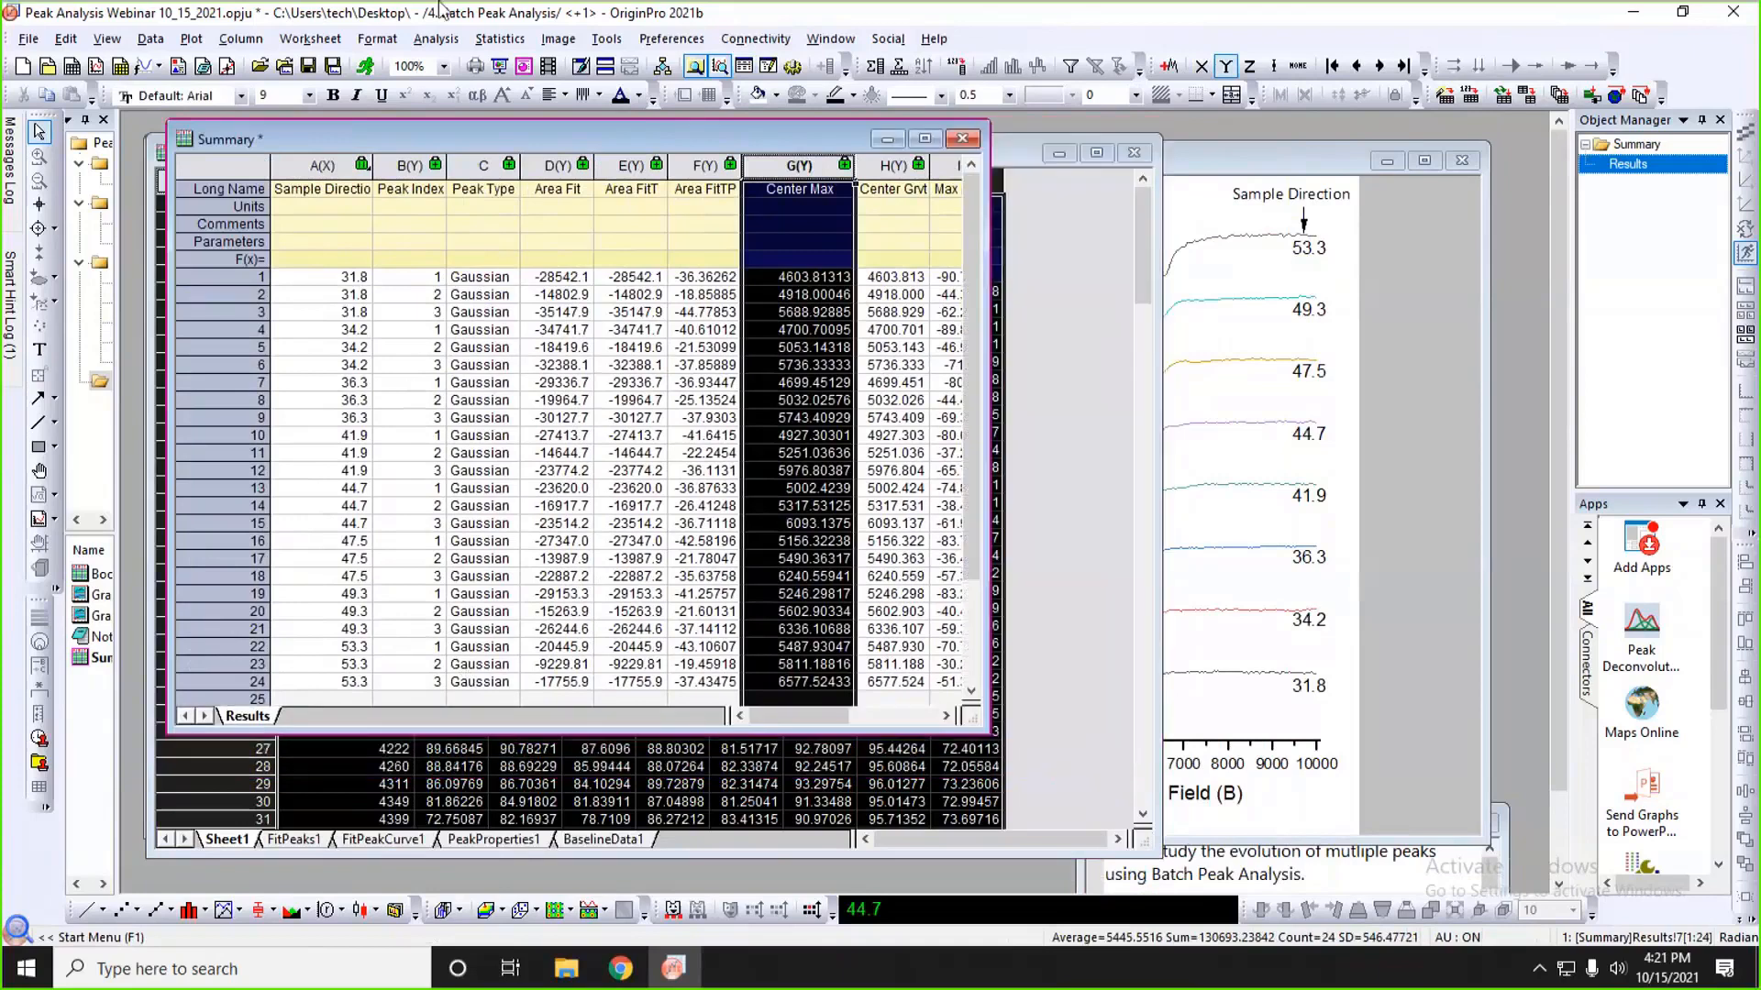
click(191, 39)
mouse_move(243, 110)
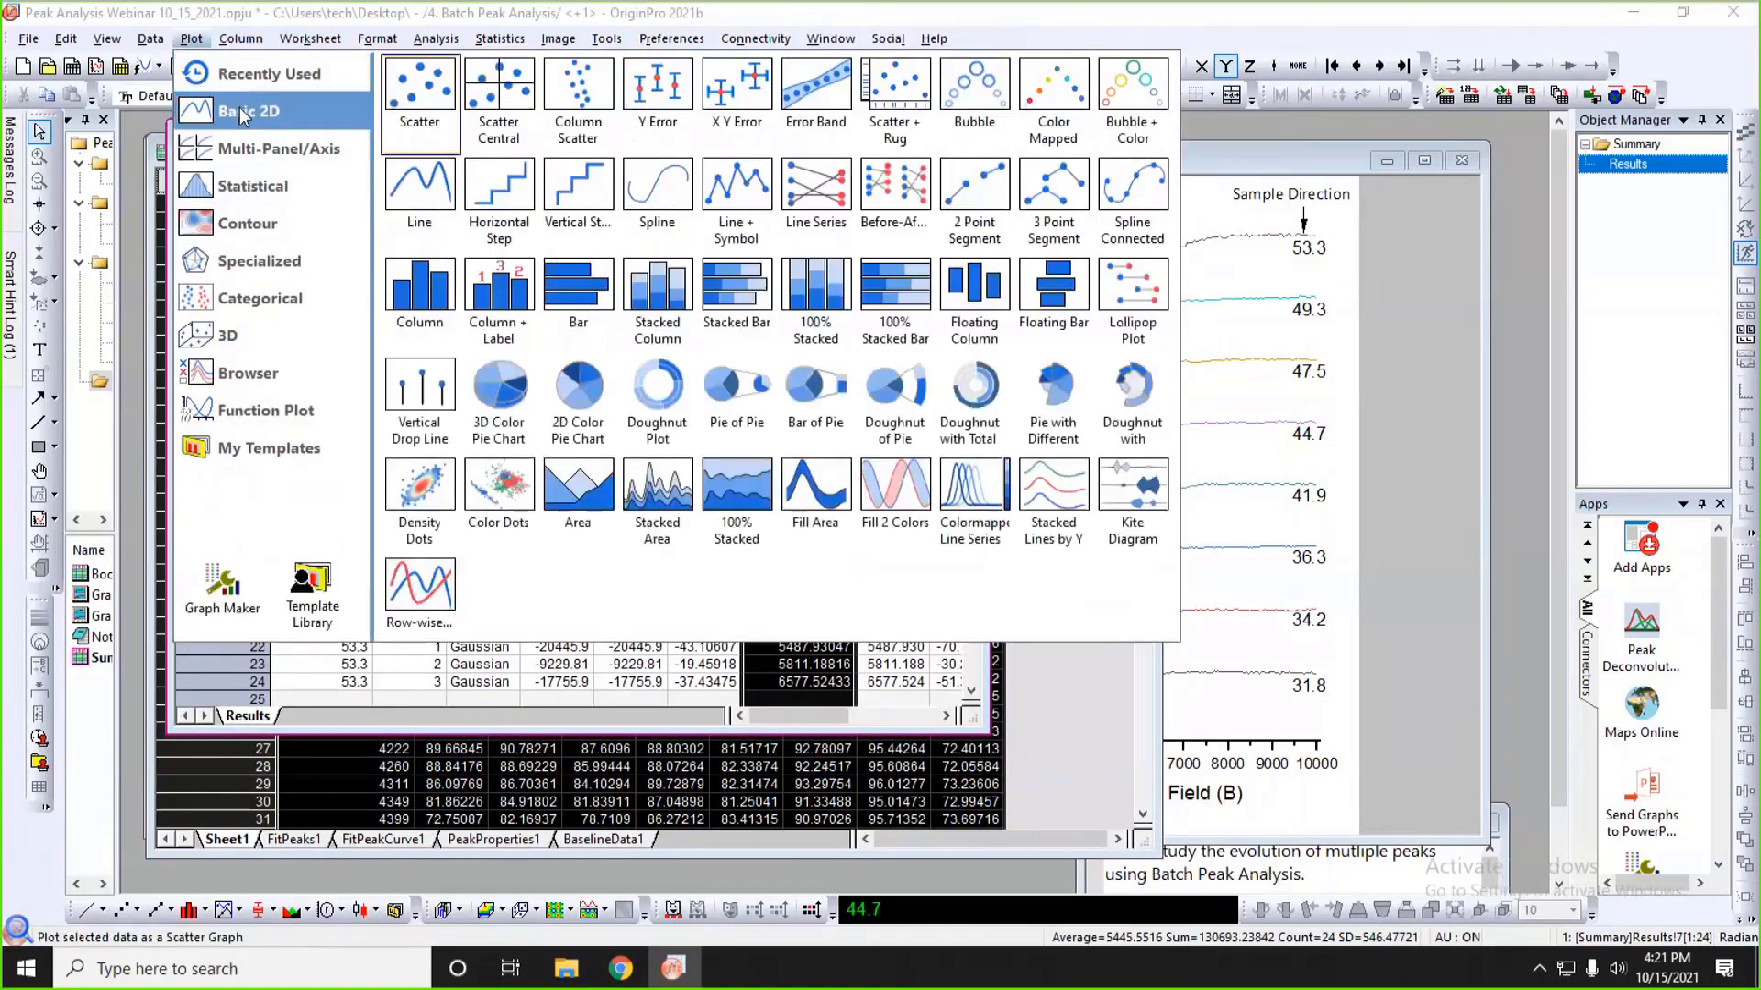
click(404, 124)
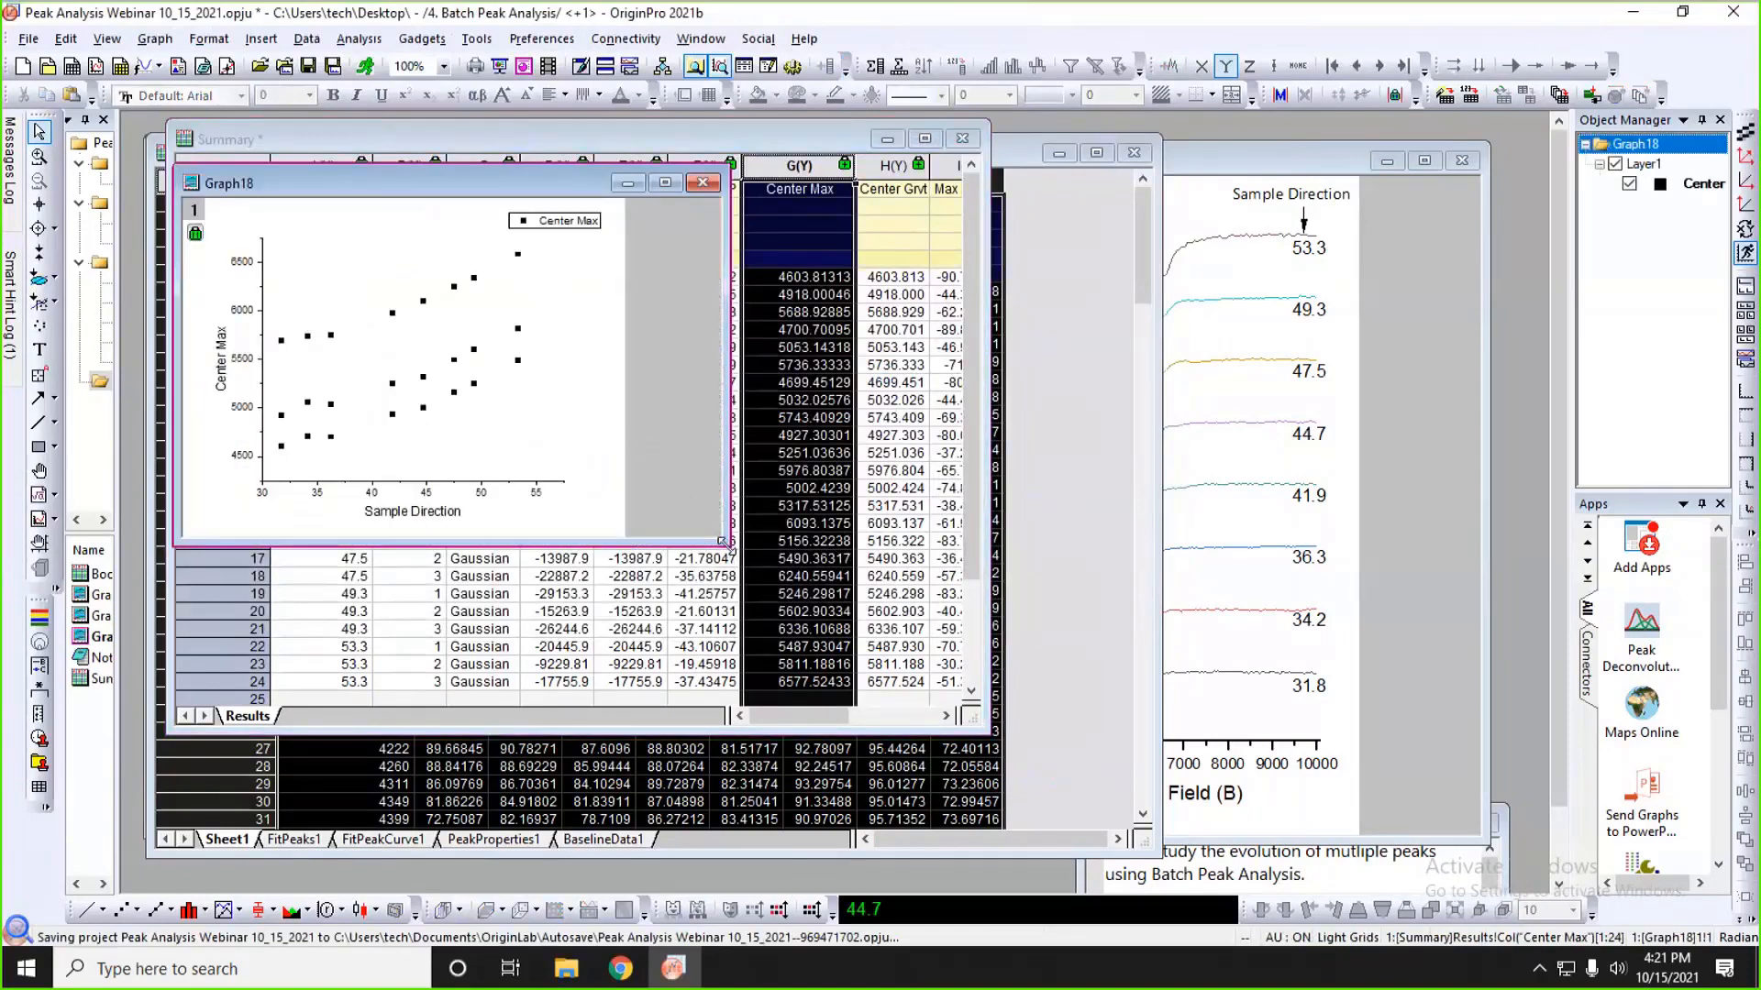
- Enlarge the new scatter graph window and exchange its X and Y axes, putting Center Max on the horizontal axis
drag(722, 541, 995, 756)
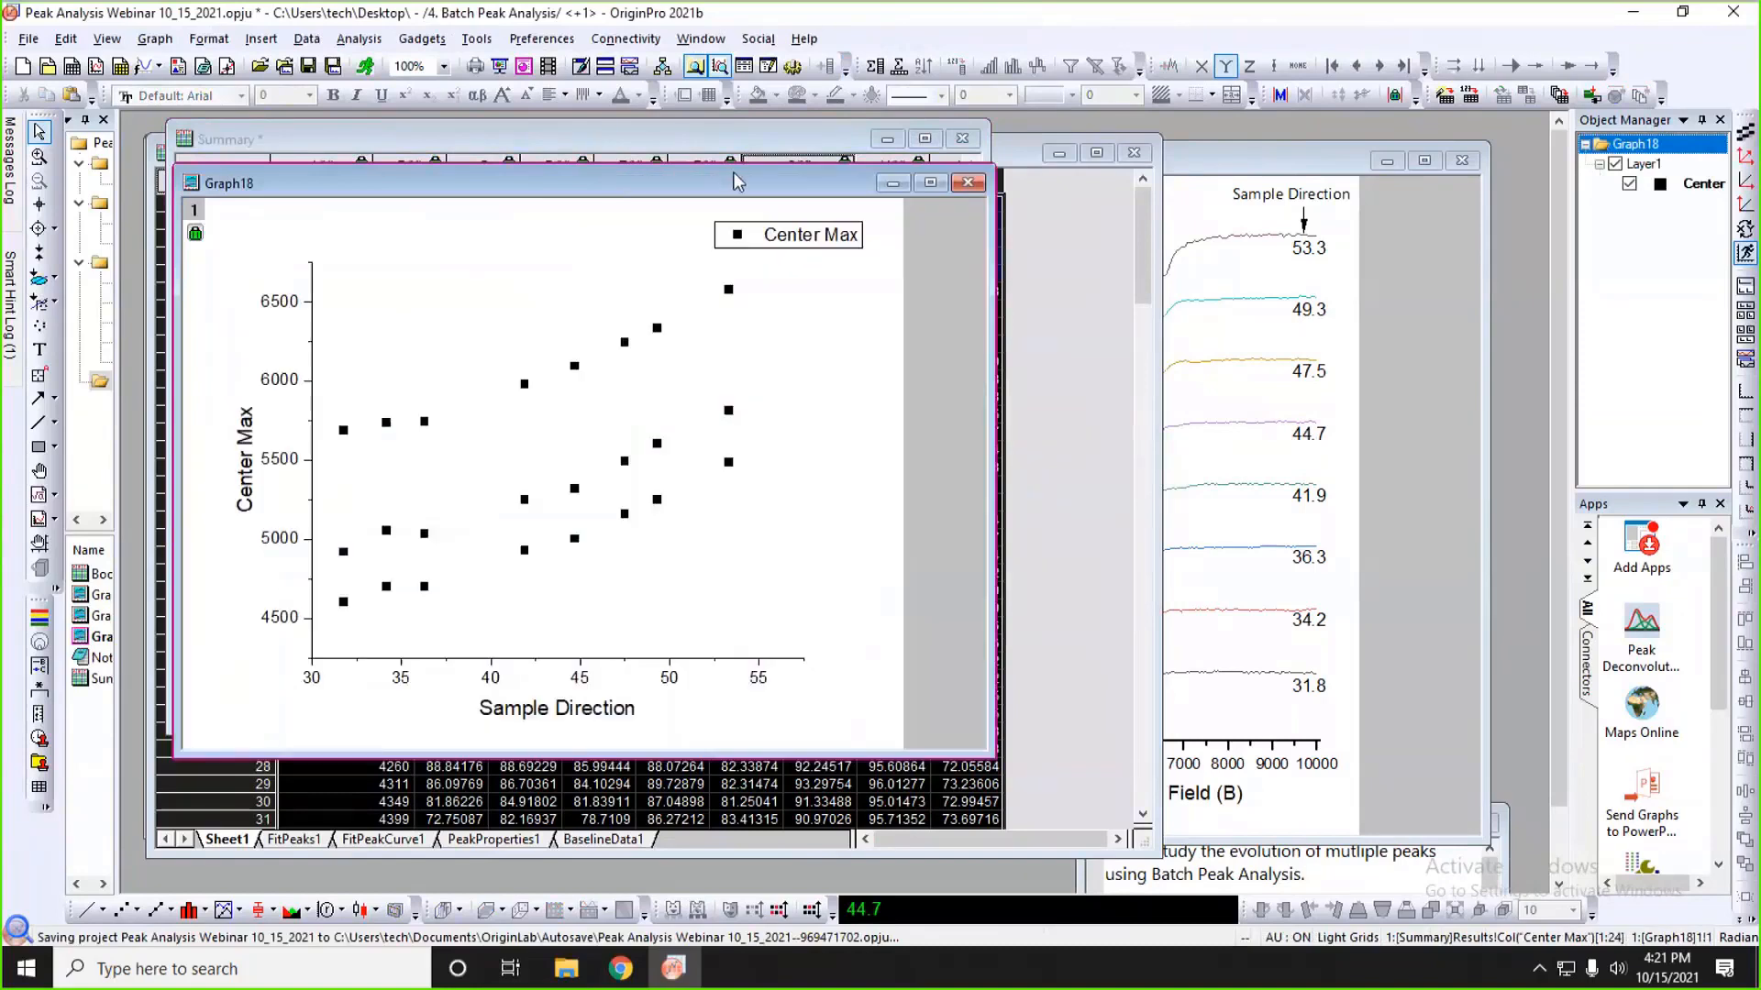
drag(733, 175, 775, 164)
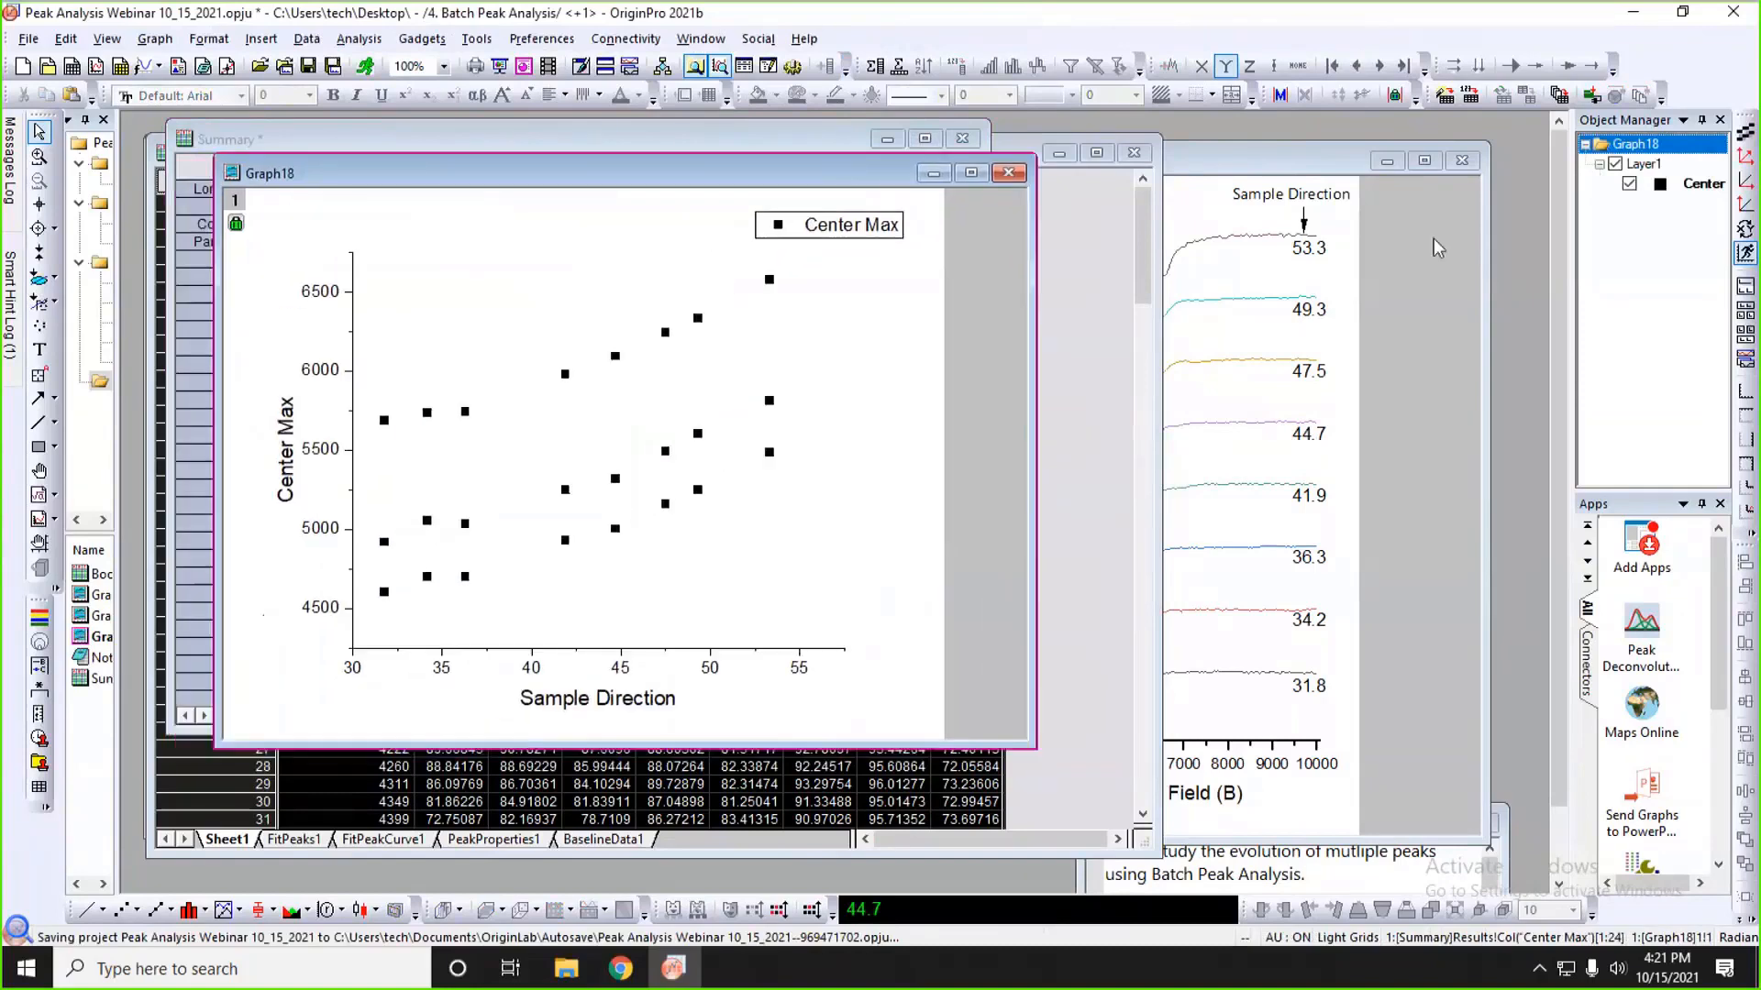
click(1745, 229)
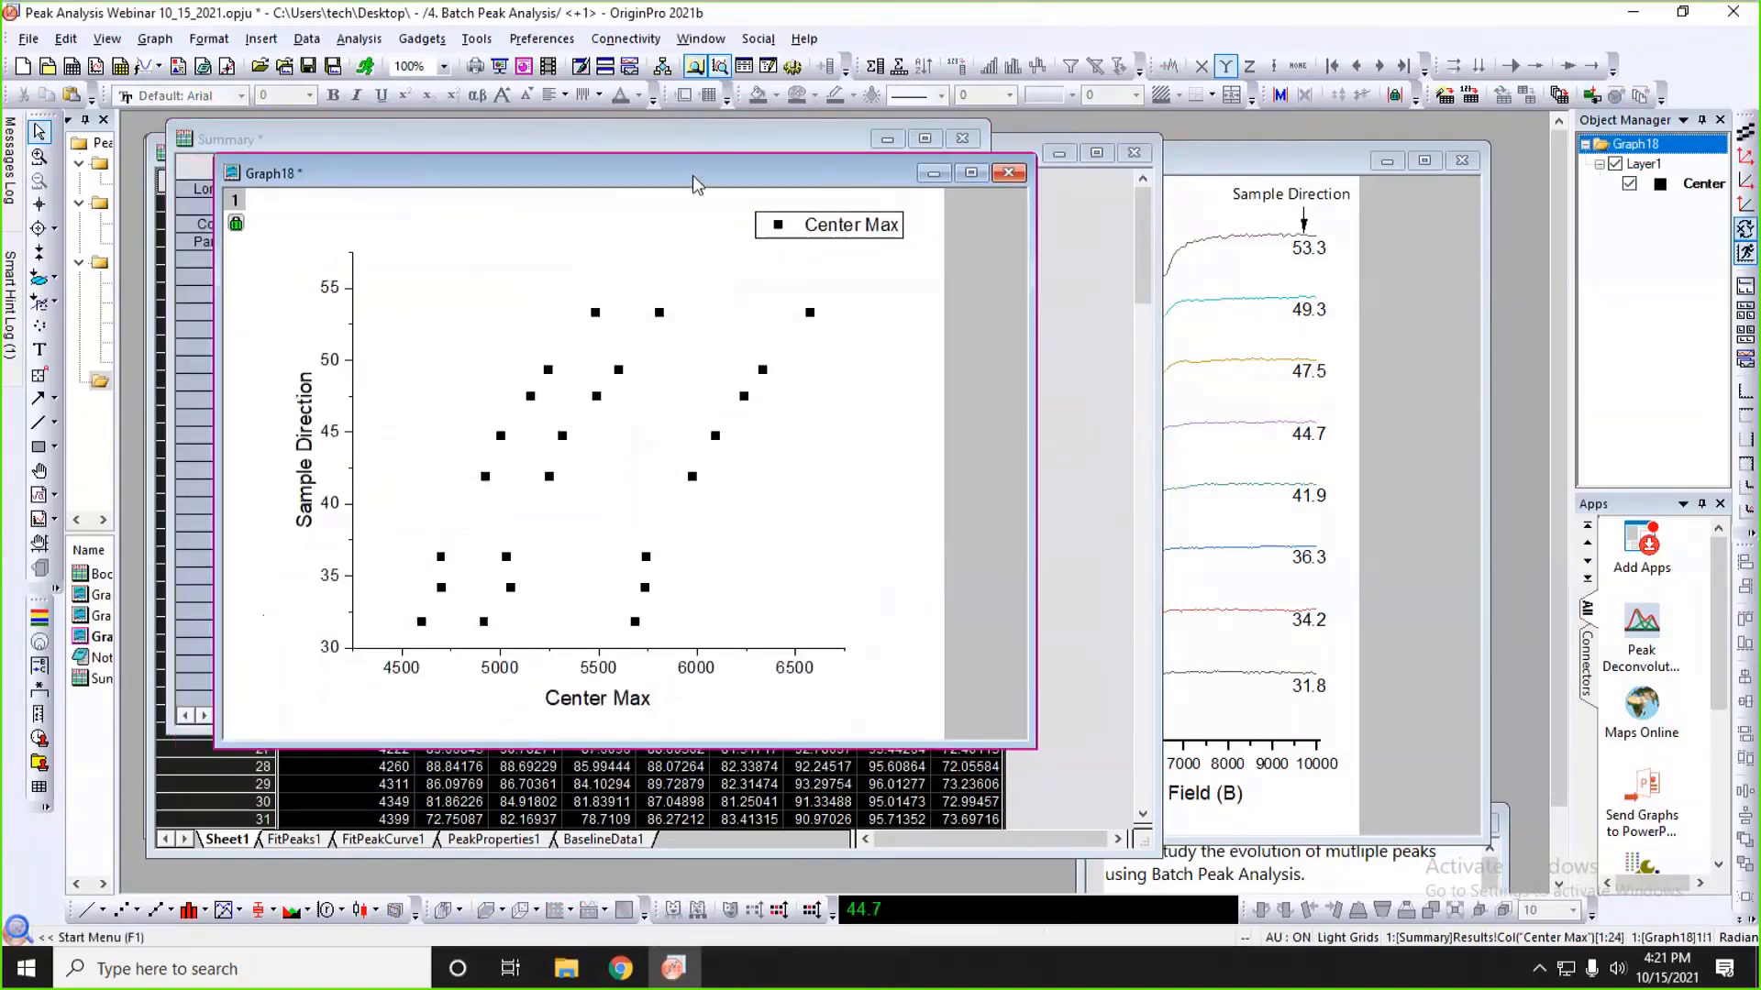
drag(691, 174, 664, 157)
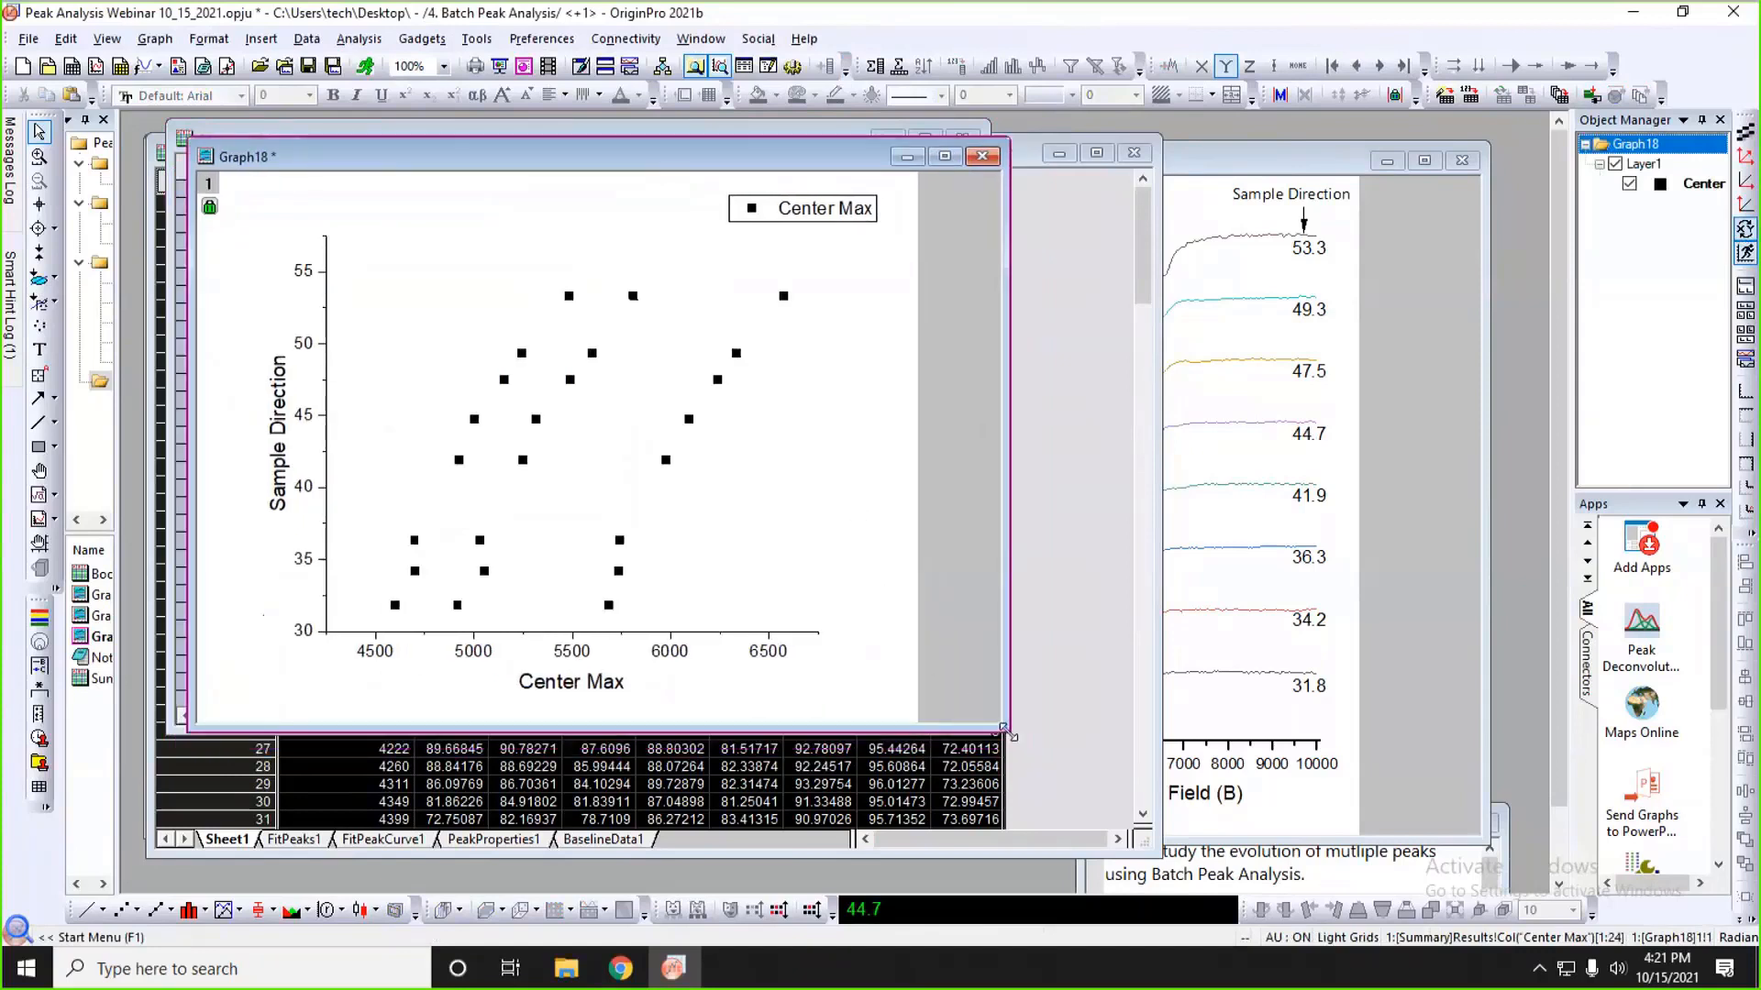
drag(1004, 729, 975, 817)
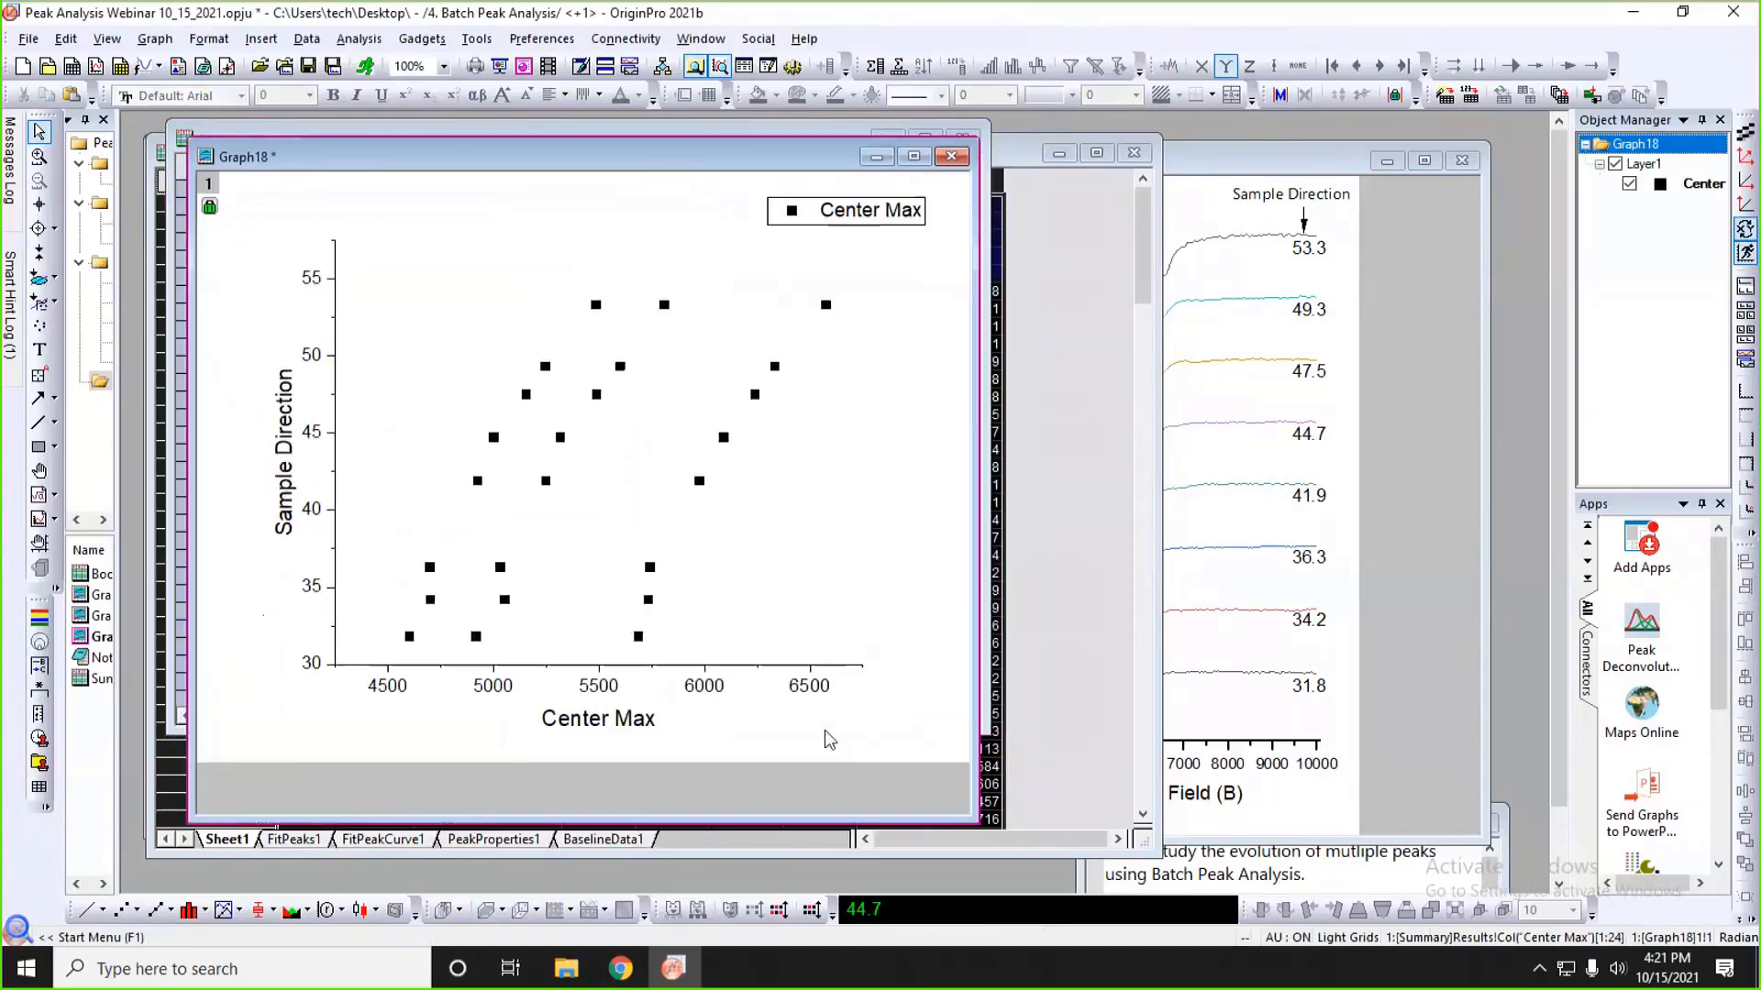
- Color the scatter symbols by points, using indexing on the Peak Index column
click(494, 443)
click(516, 369)
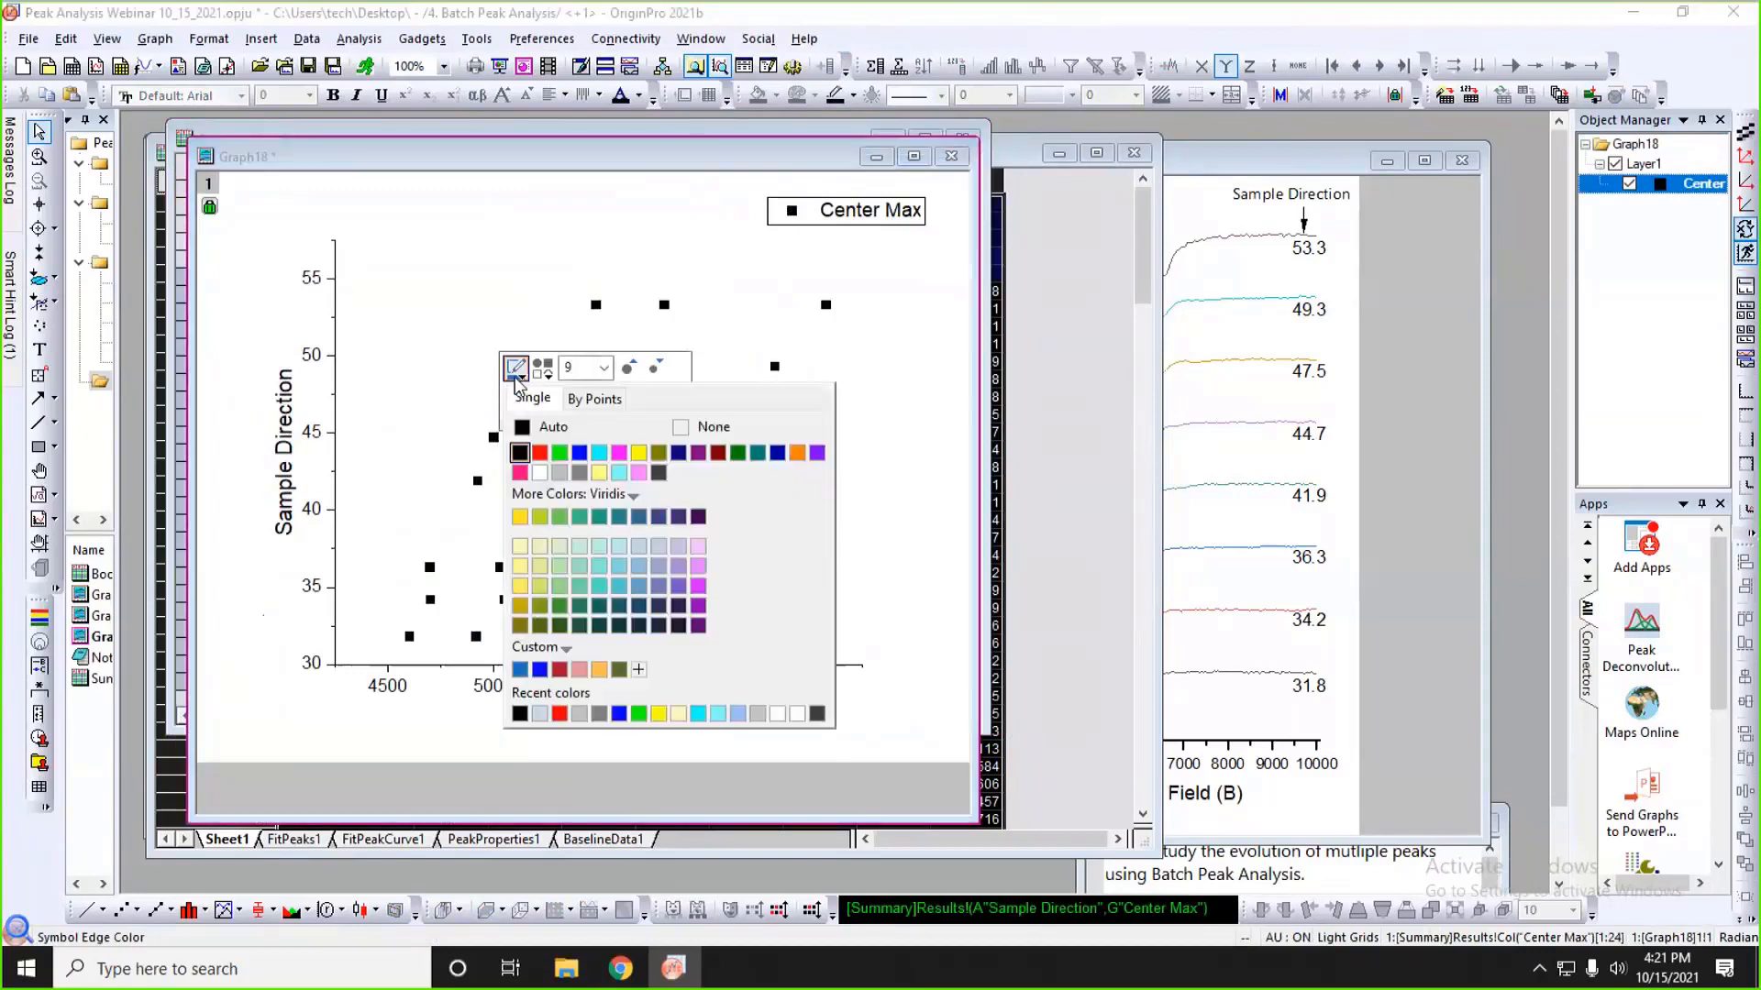
click(592, 400)
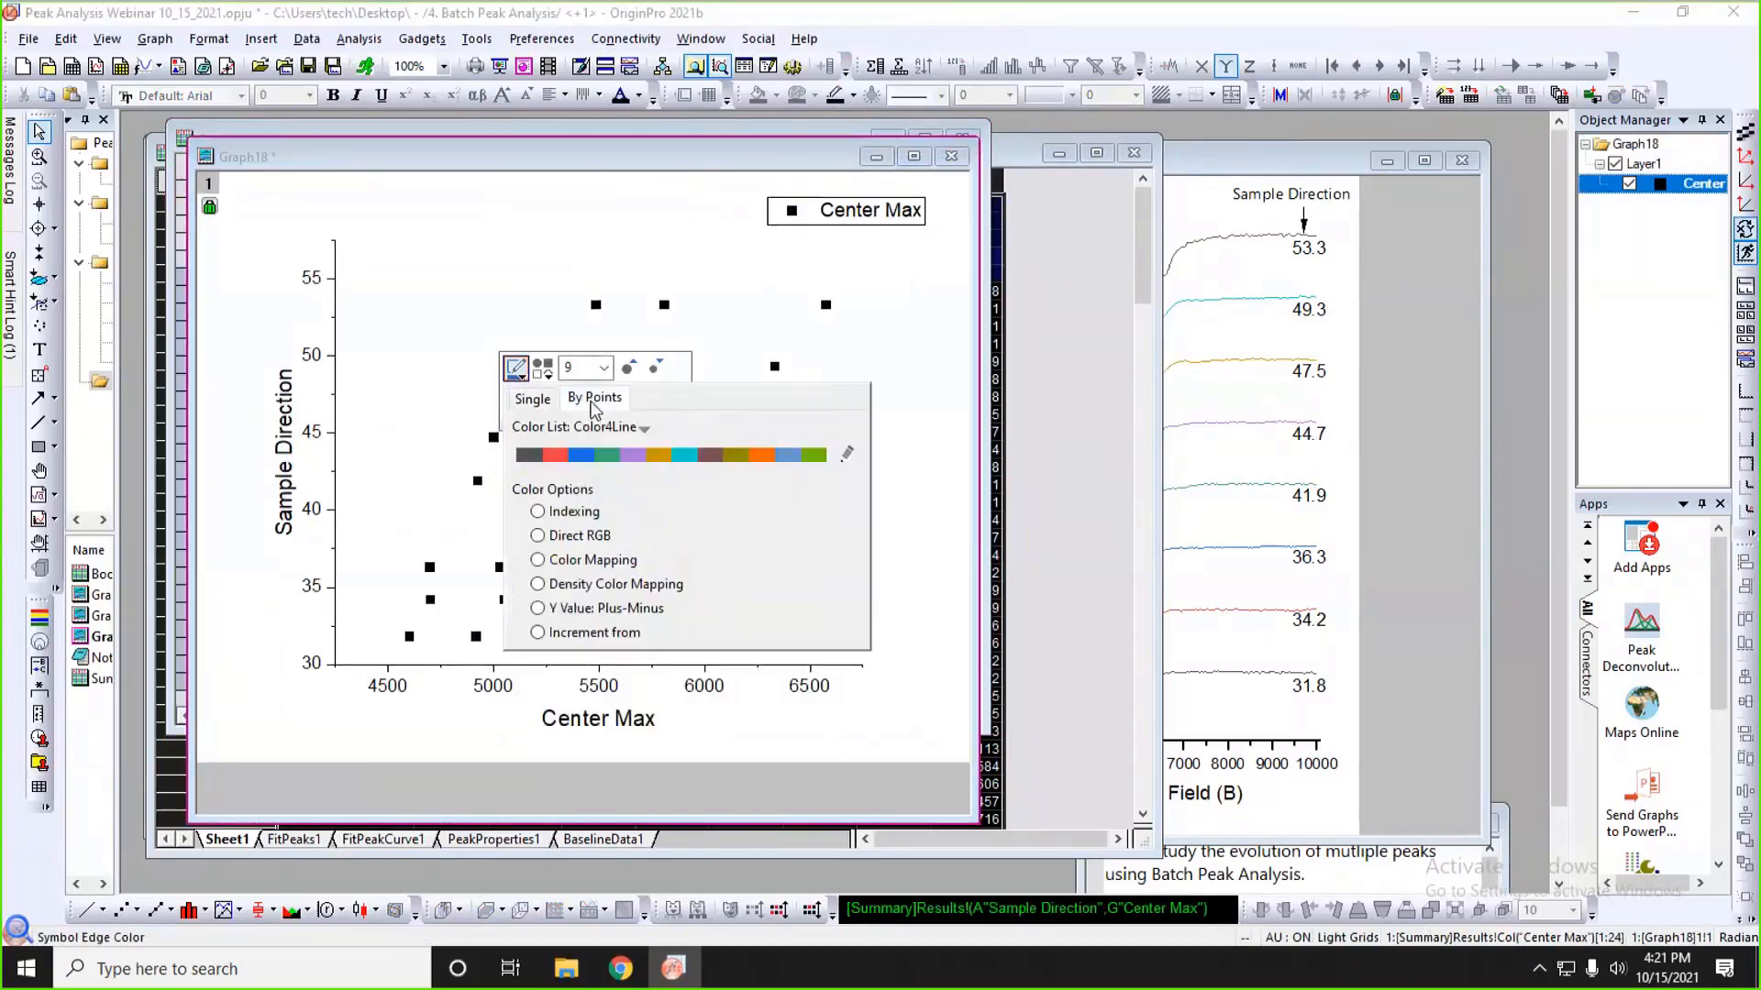
click(585, 511)
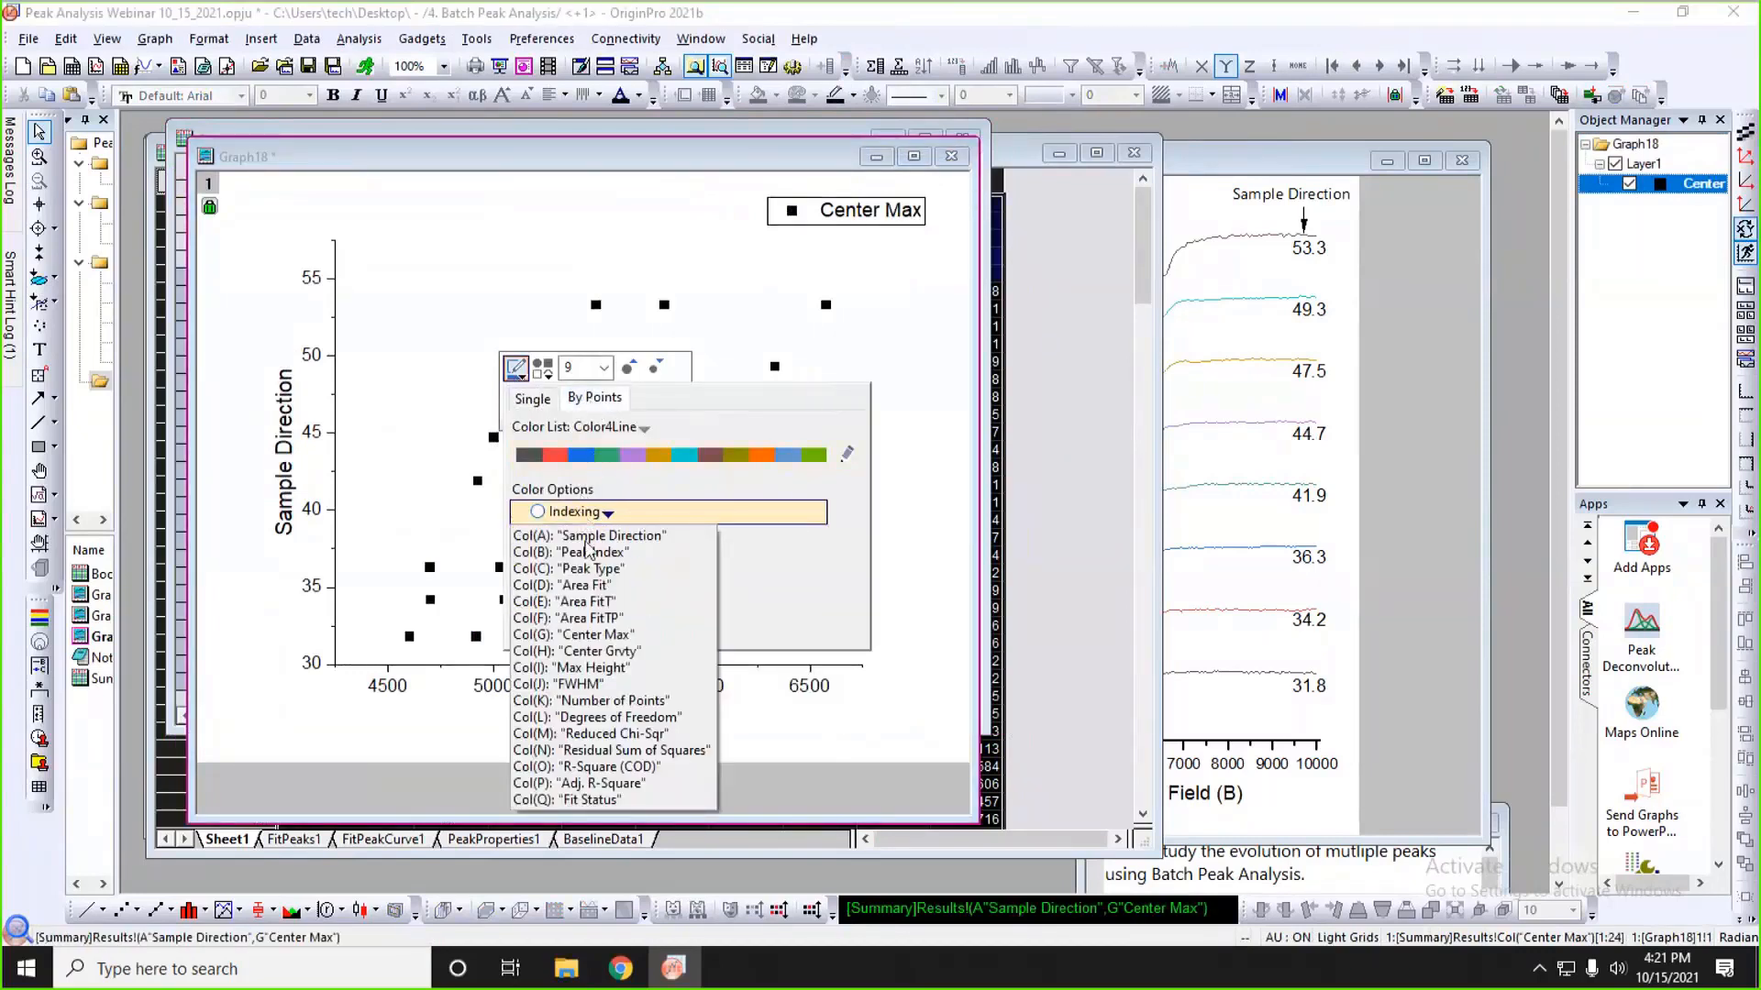
click(592, 553)
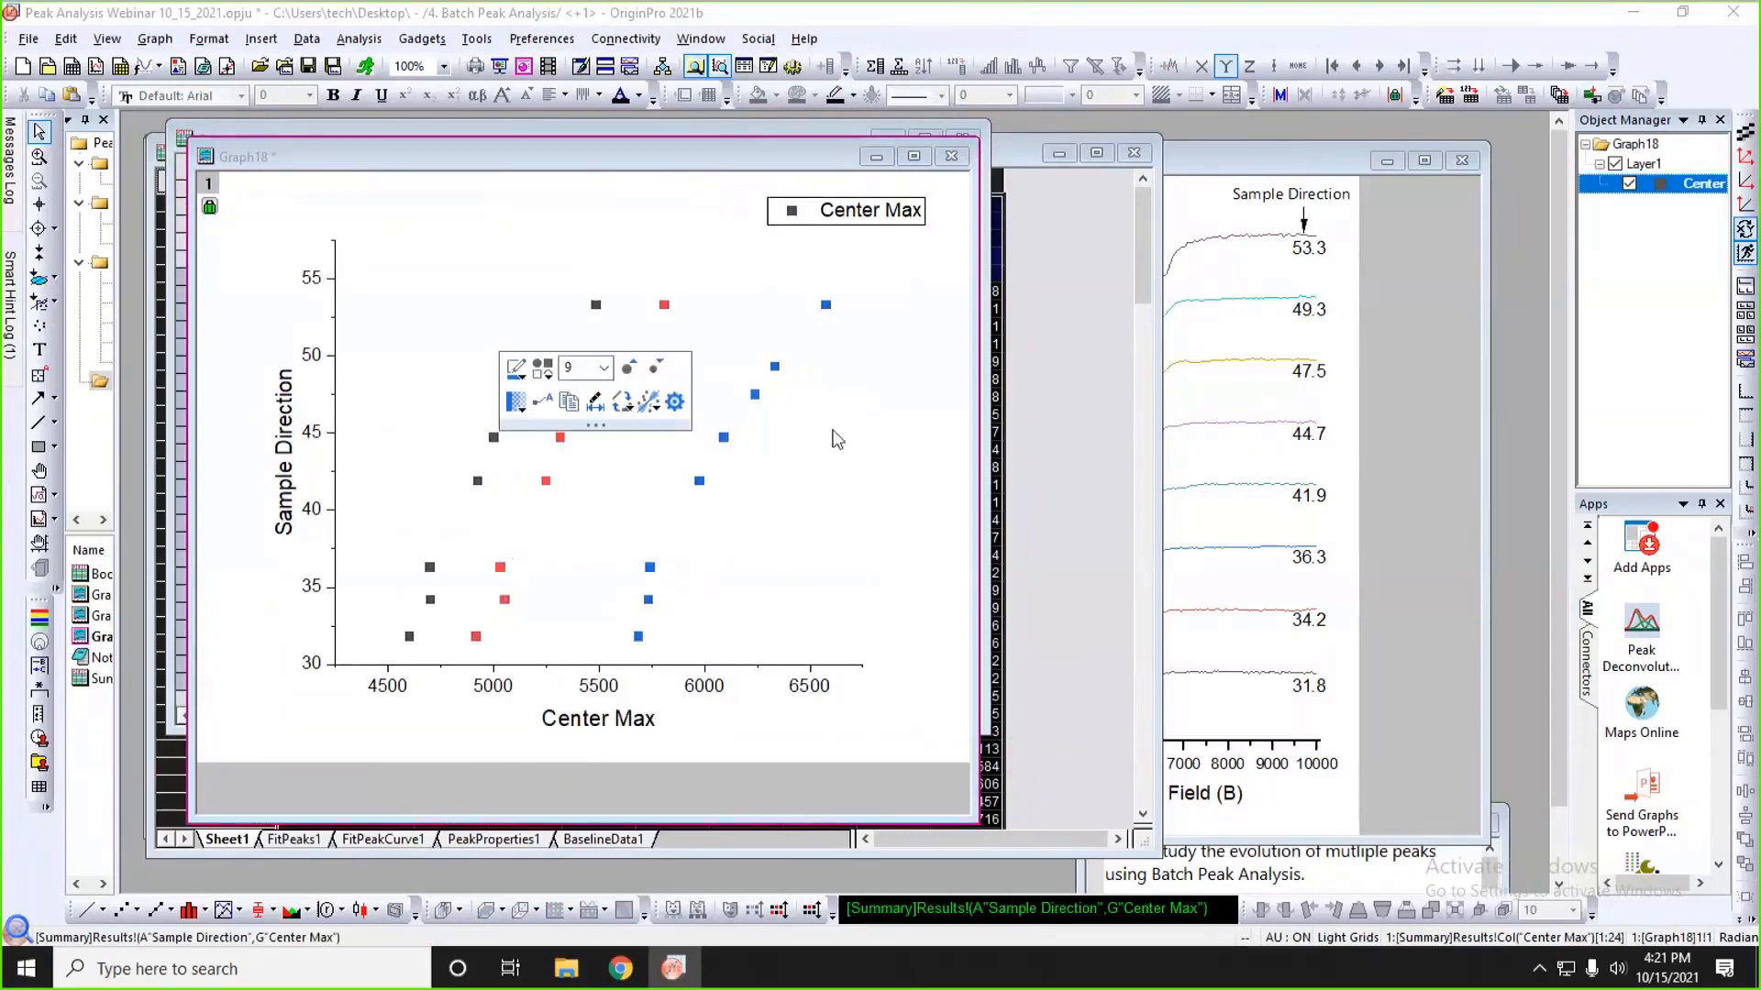
click(888, 423)
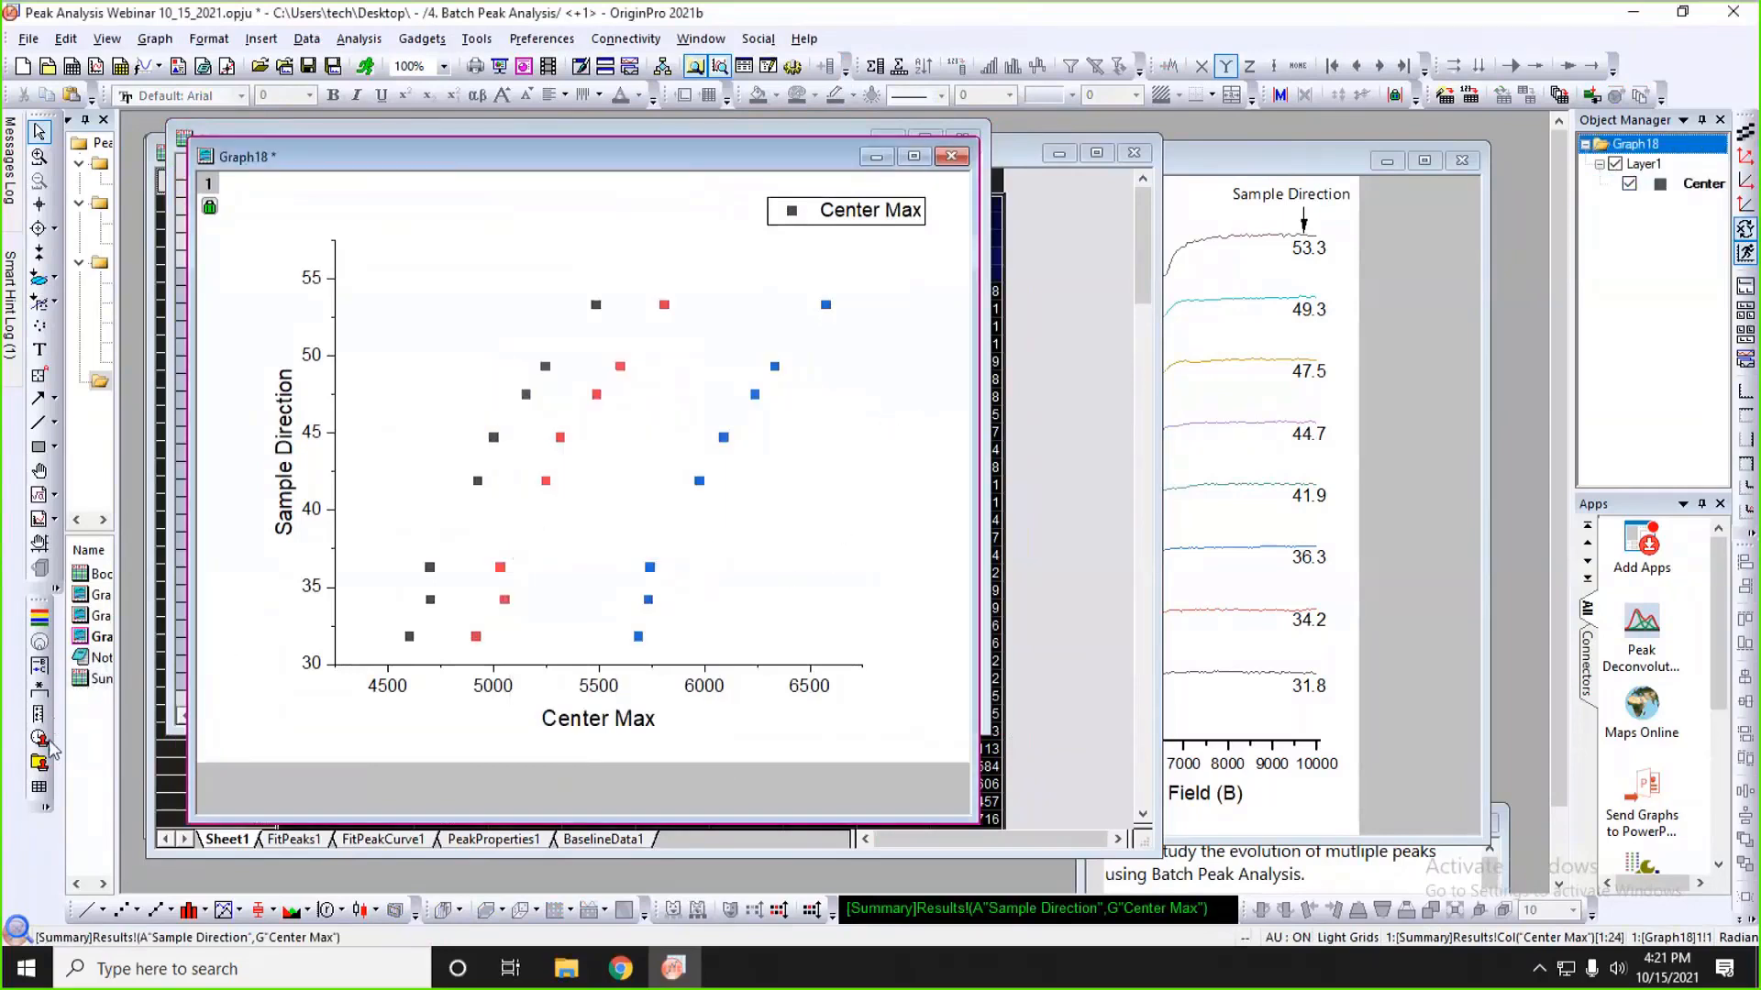
- Reconstruct the scatter graph's legend to list the peak indices, and enlarge the graph window
click(39, 666)
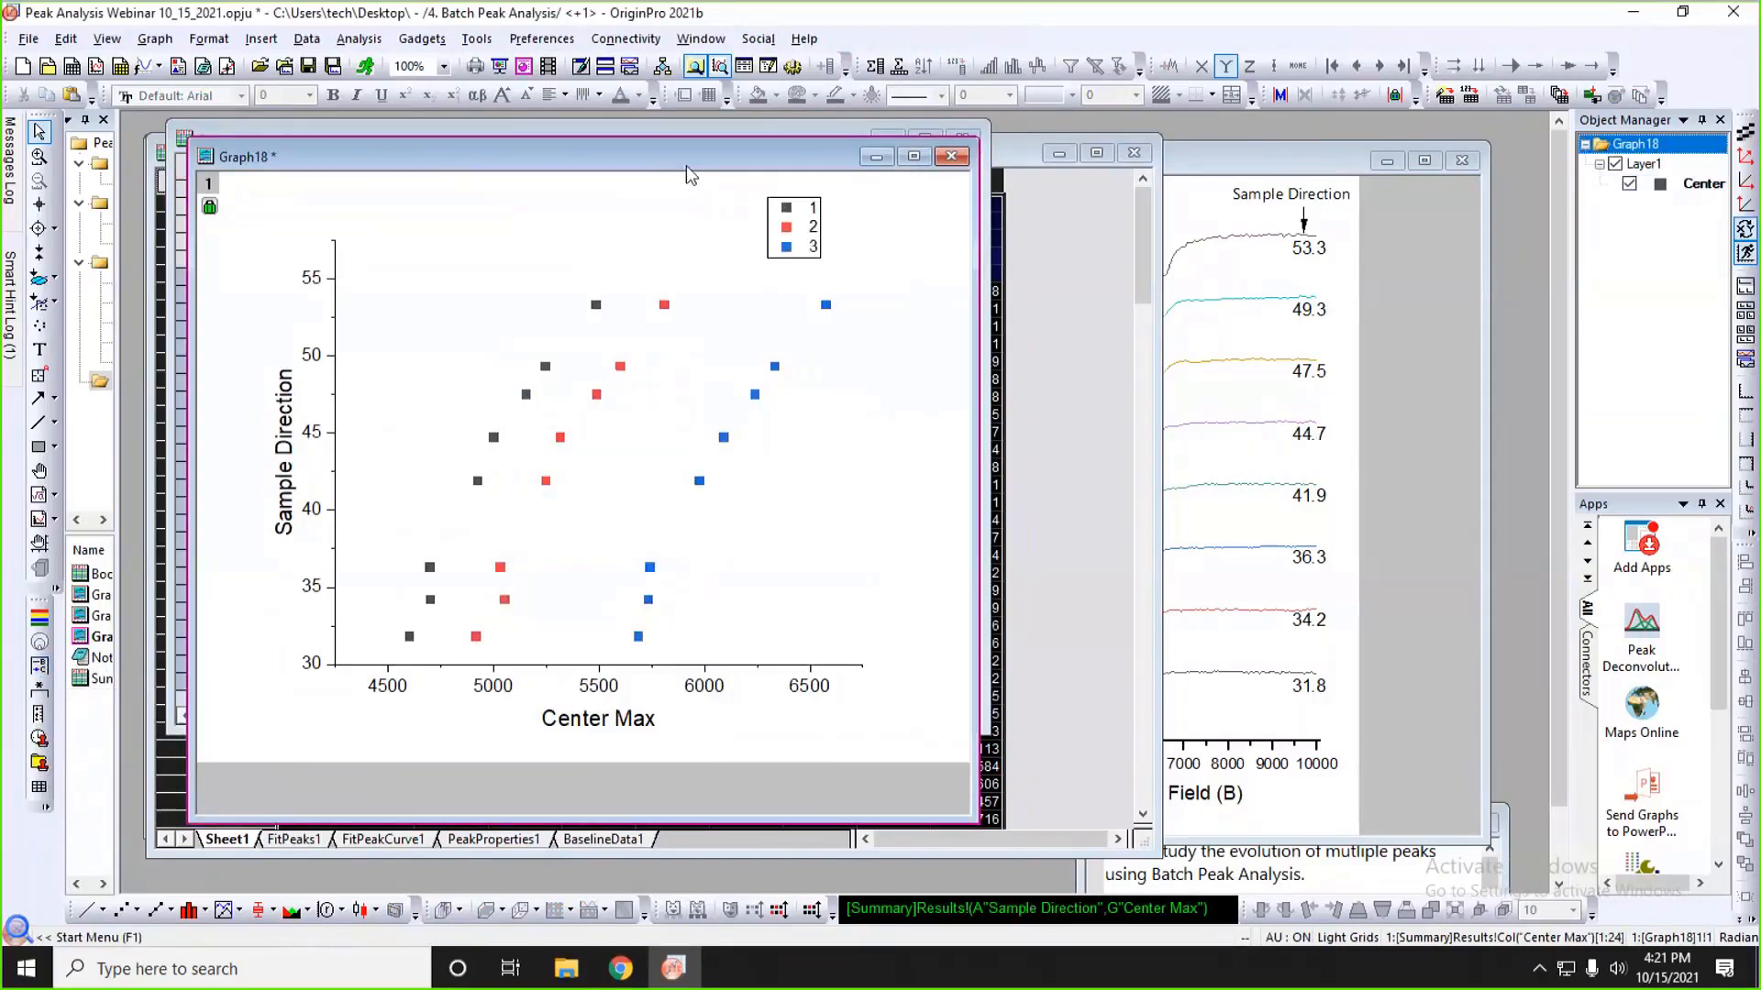
drag(690, 175, 631, 169)
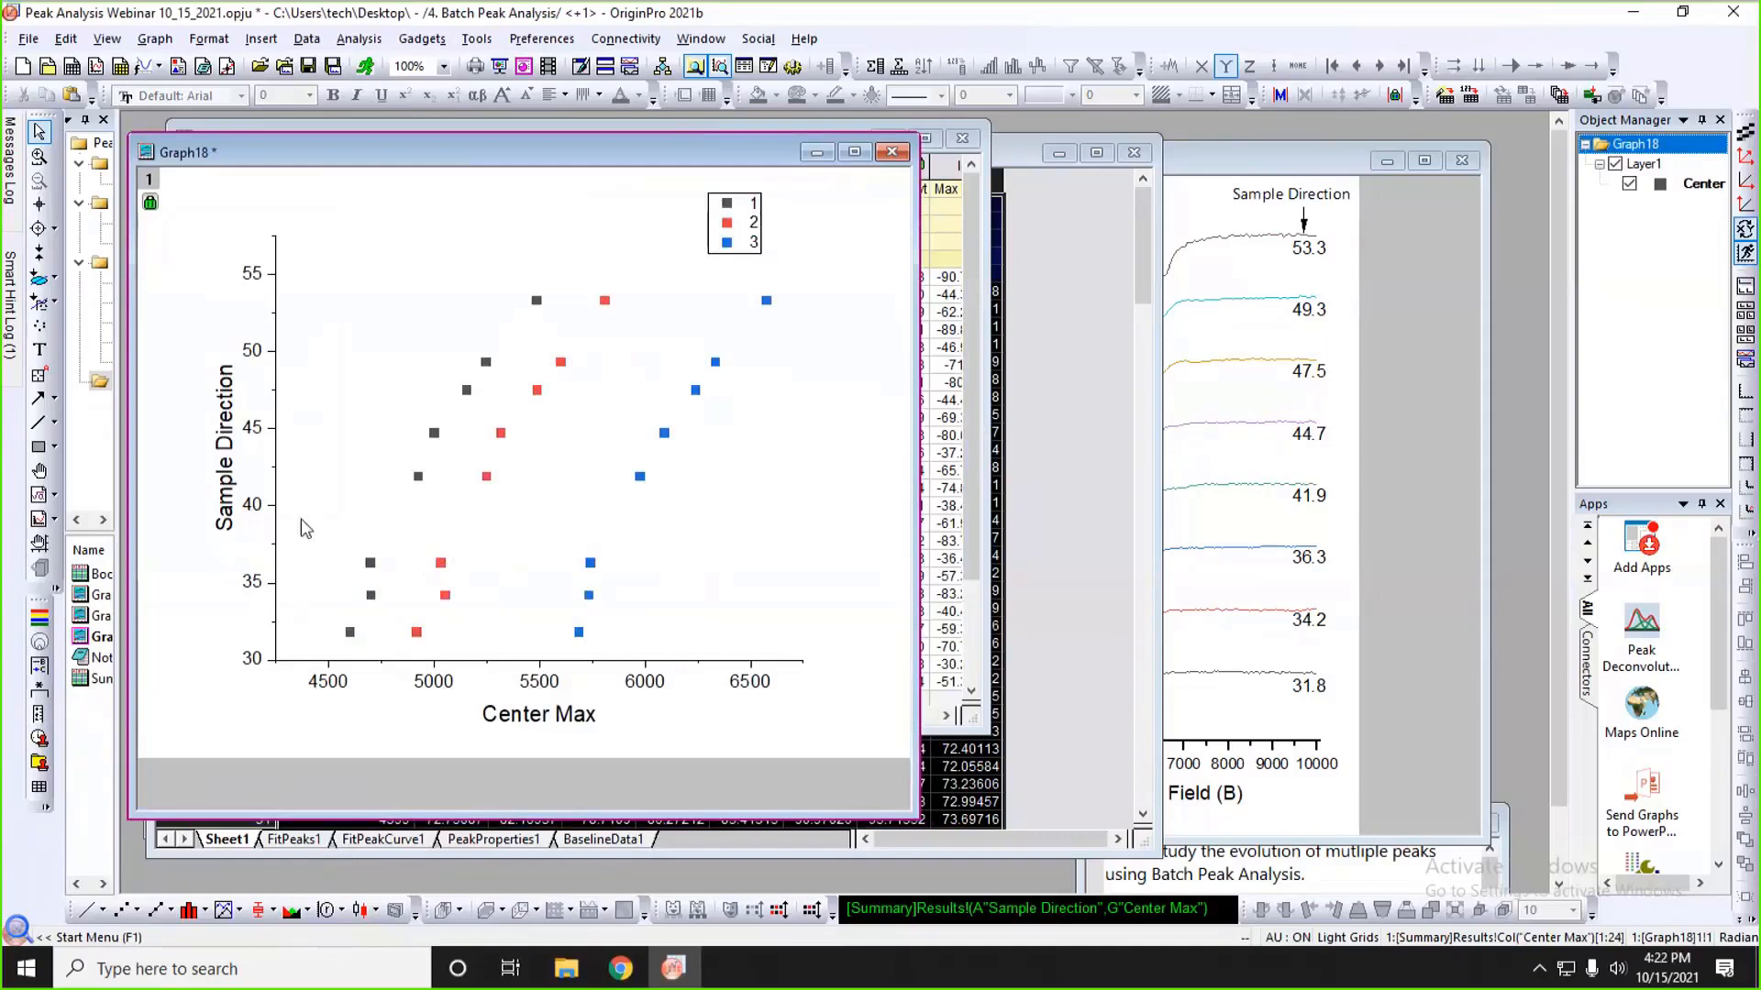
drag(910, 811, 963, 830)
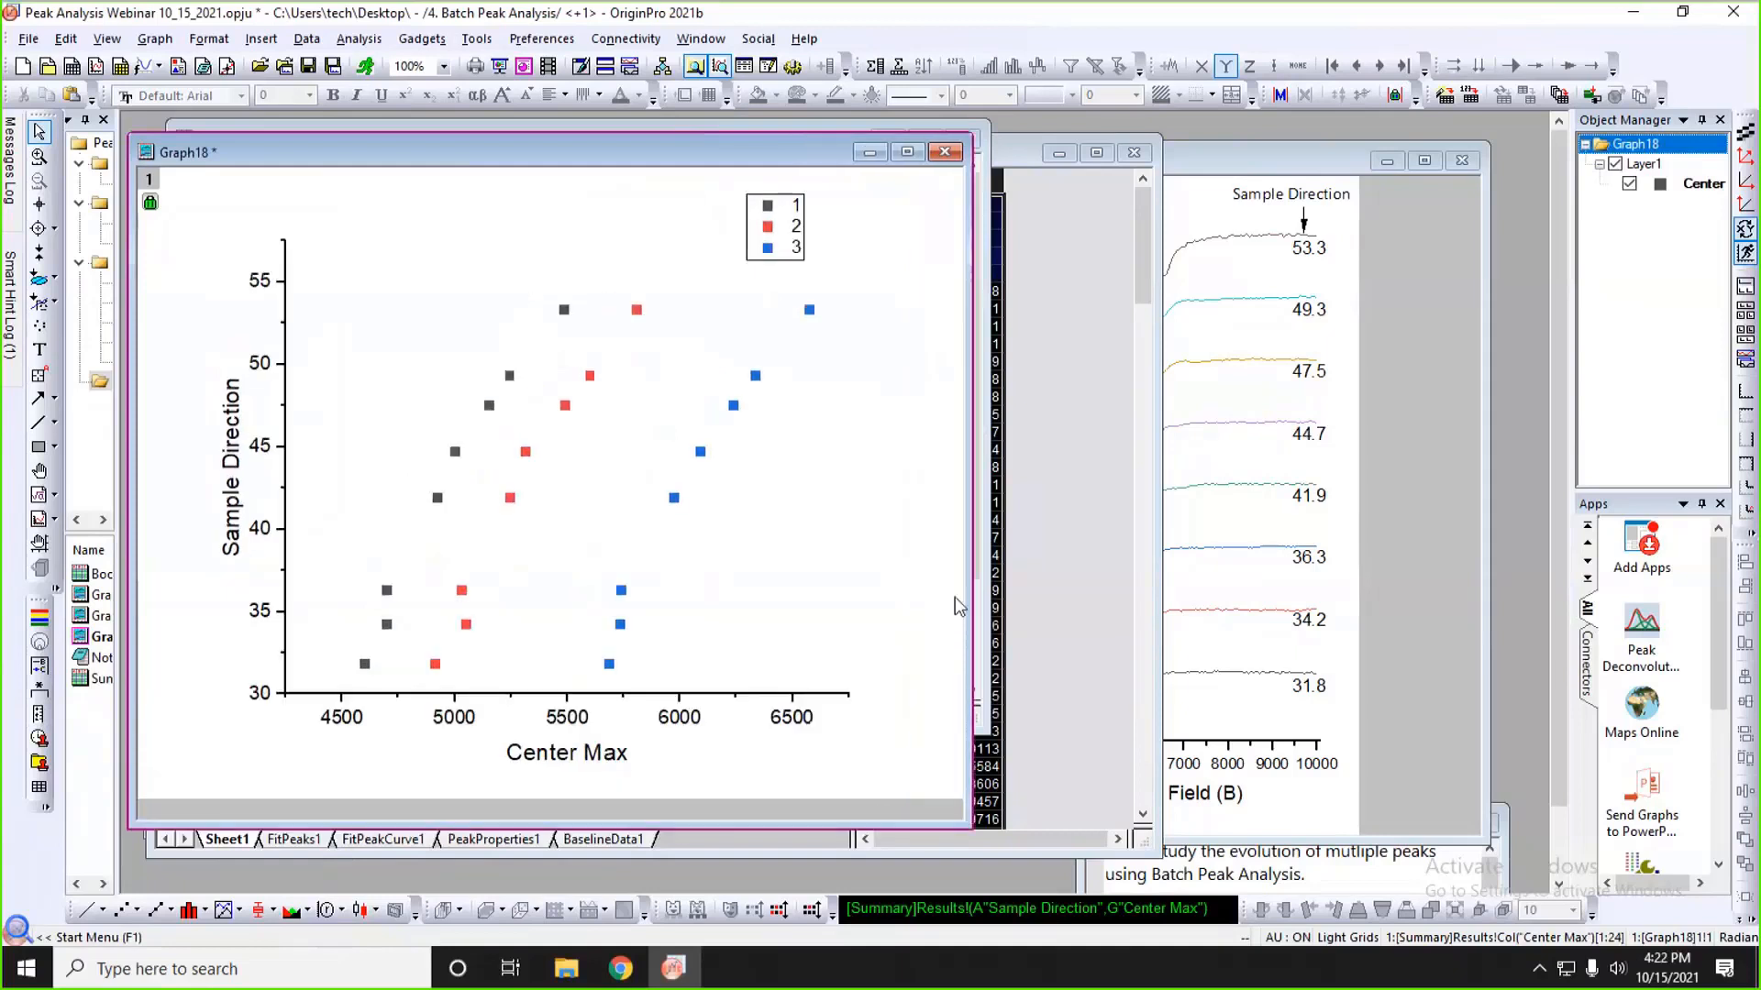
- Arrange and resize the Center Max scatter graph and the stacked spectra Graph1 side by side for comparison
click(1205, 169)
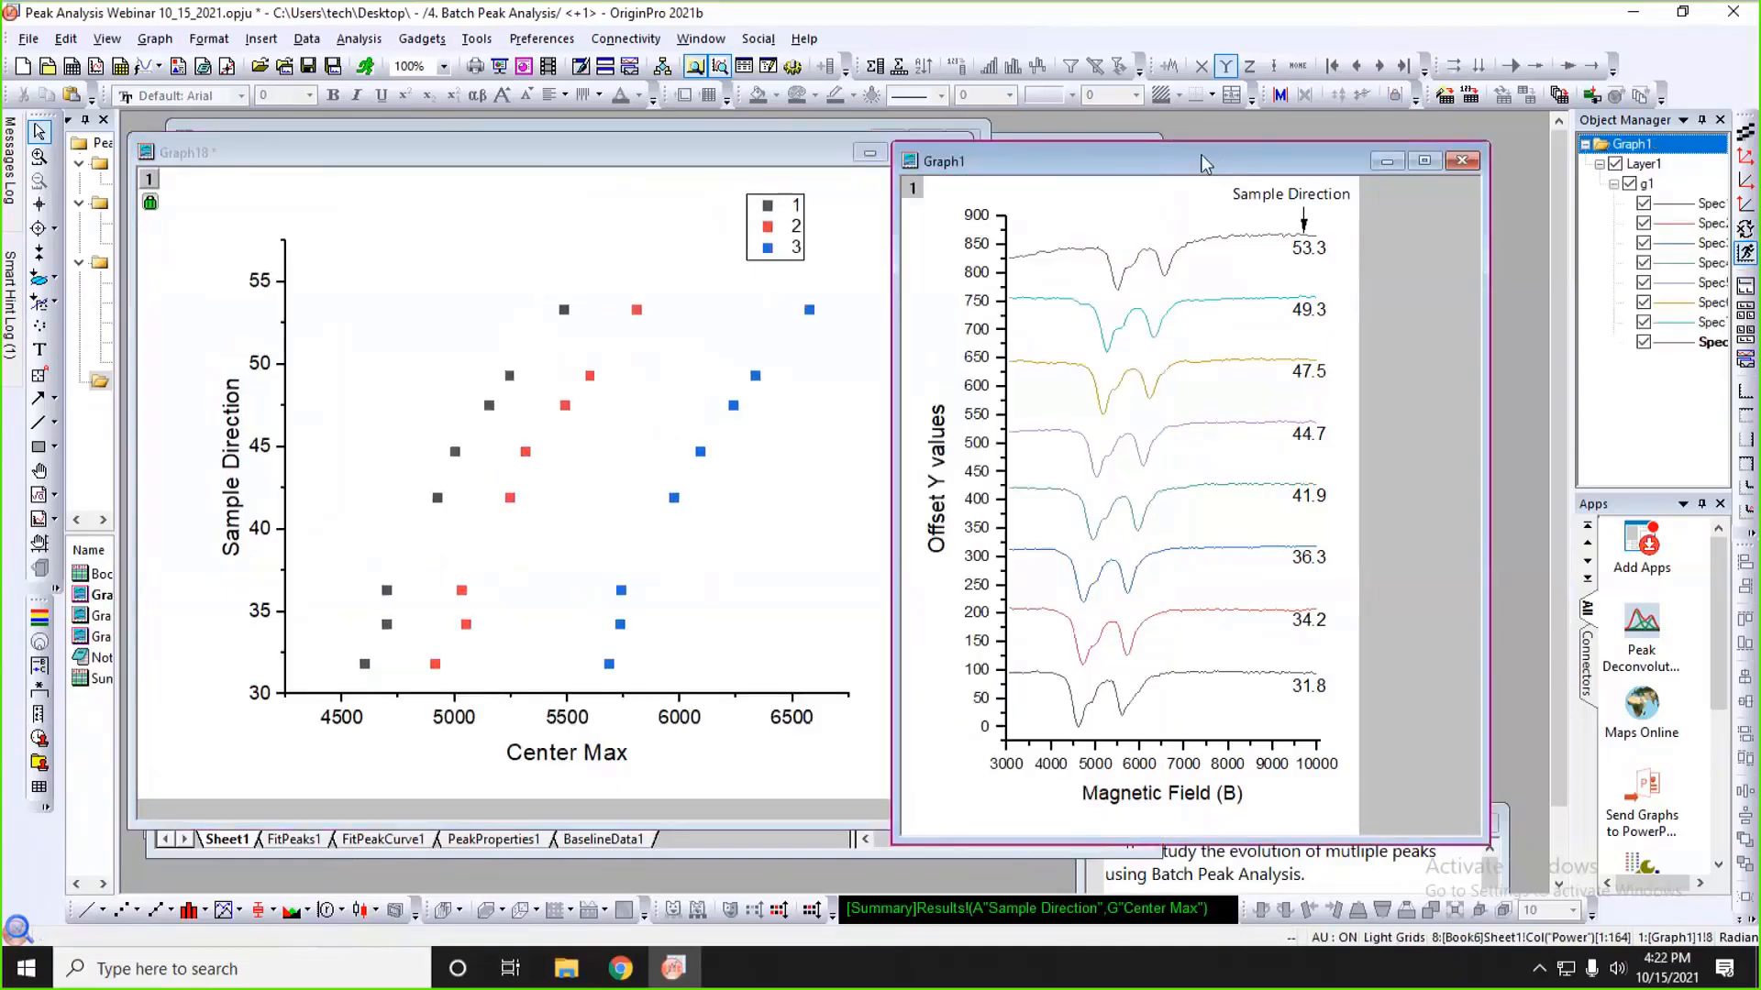
drag(1205, 165, 1235, 149)
drag(923, 823, 845, 832)
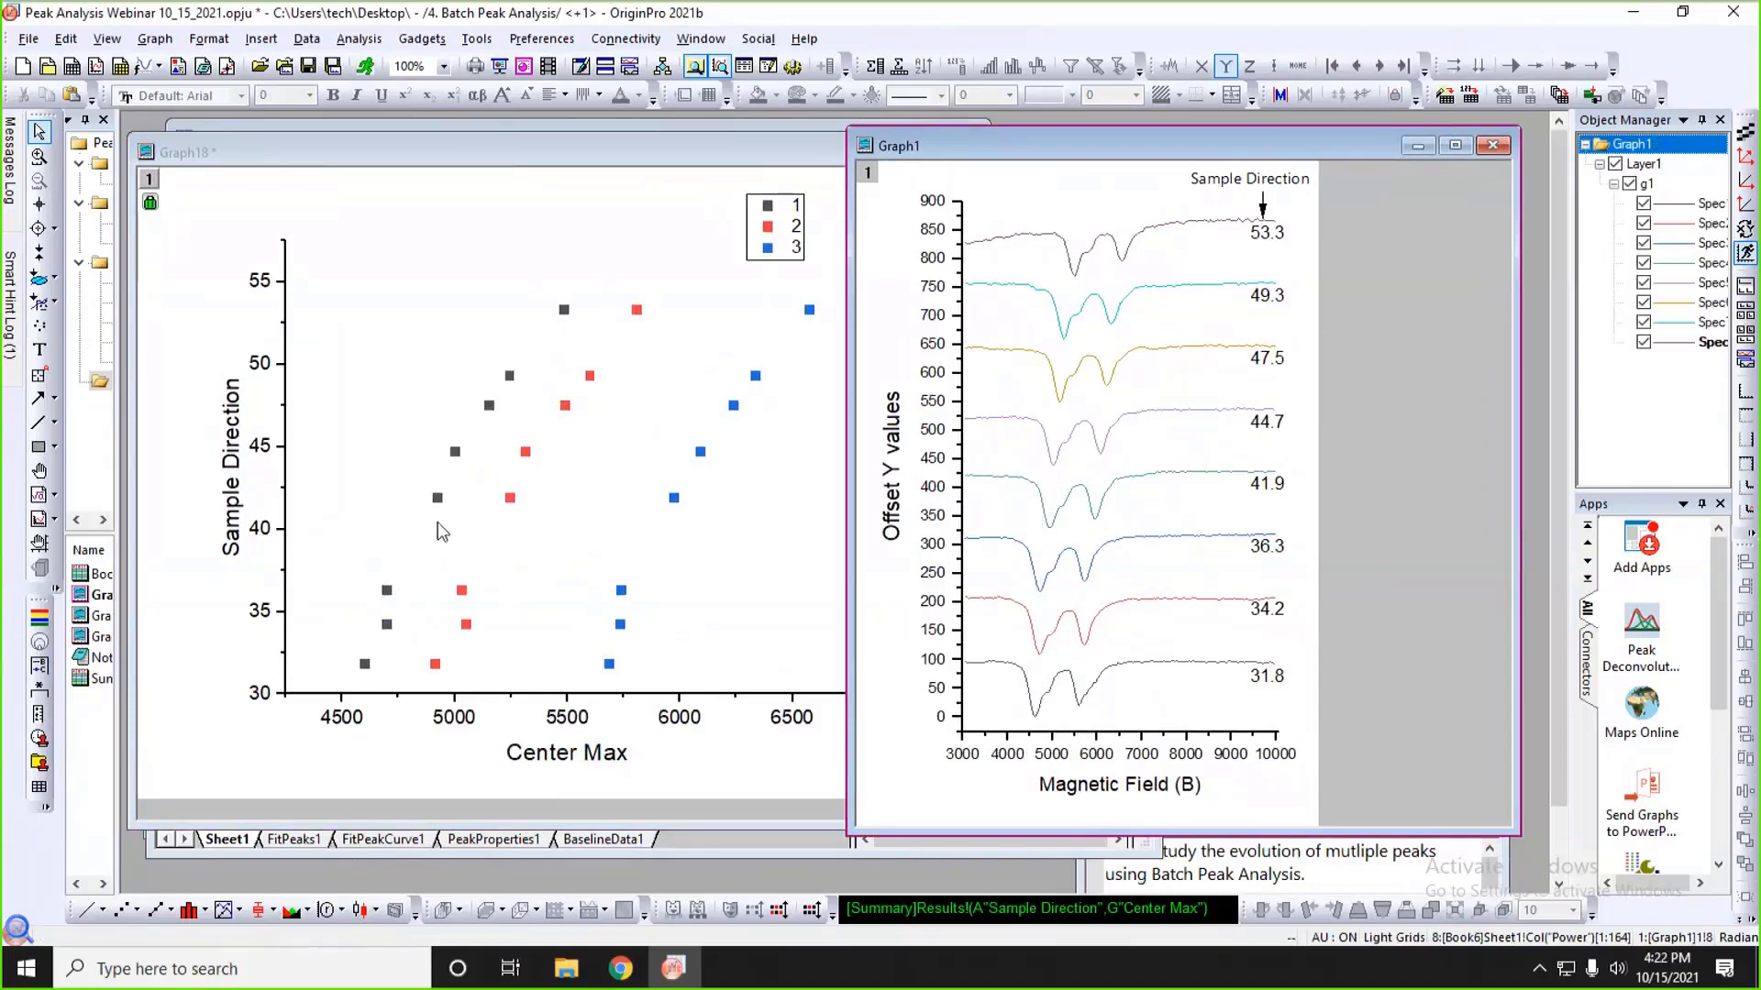
click(720, 768)
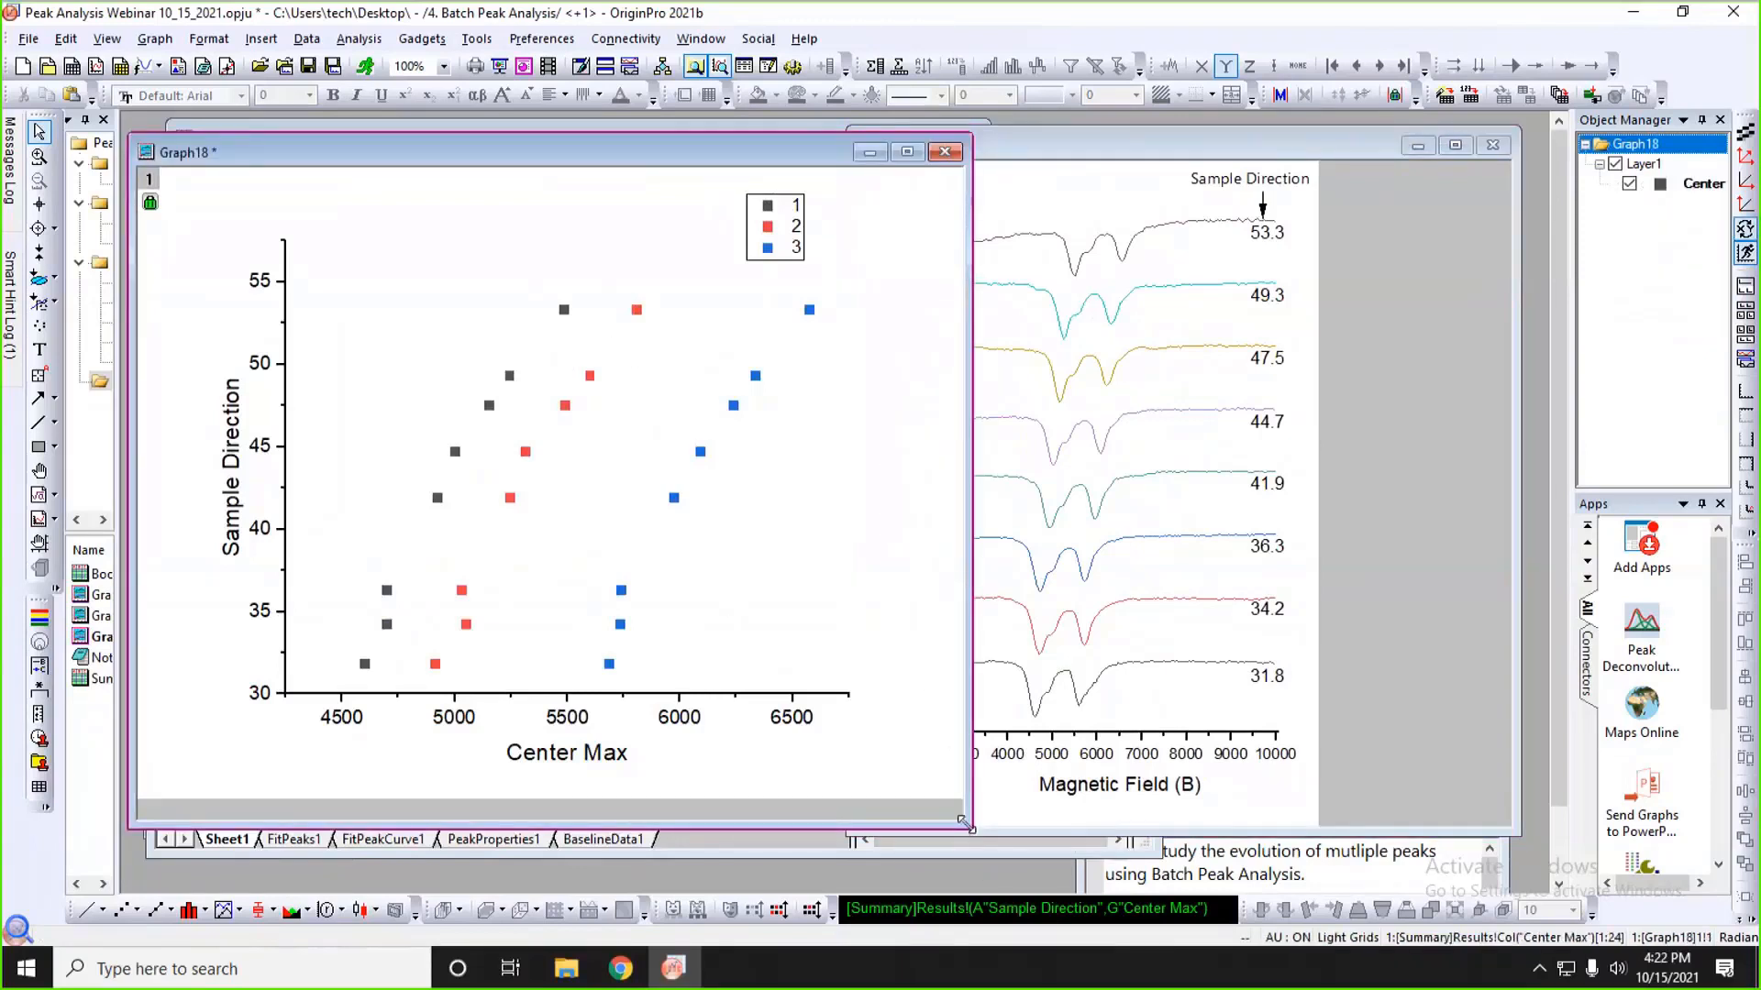
drag(963, 822, 858, 746)
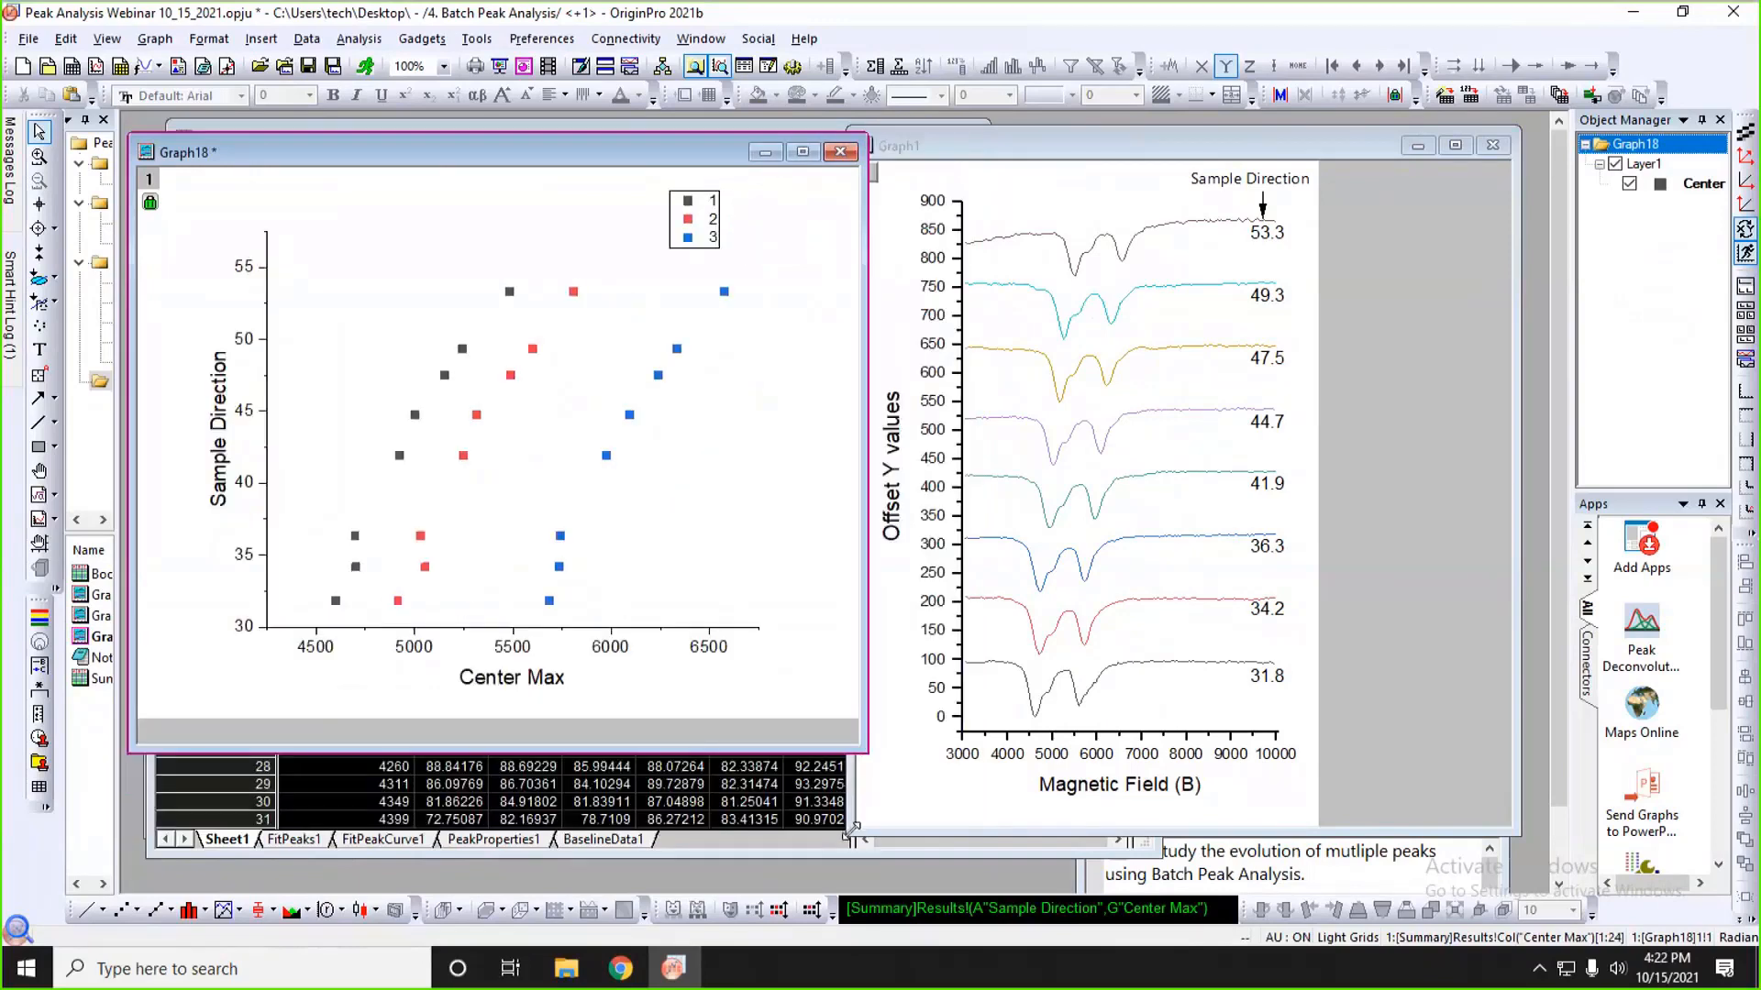
drag(852, 830, 836, 752)
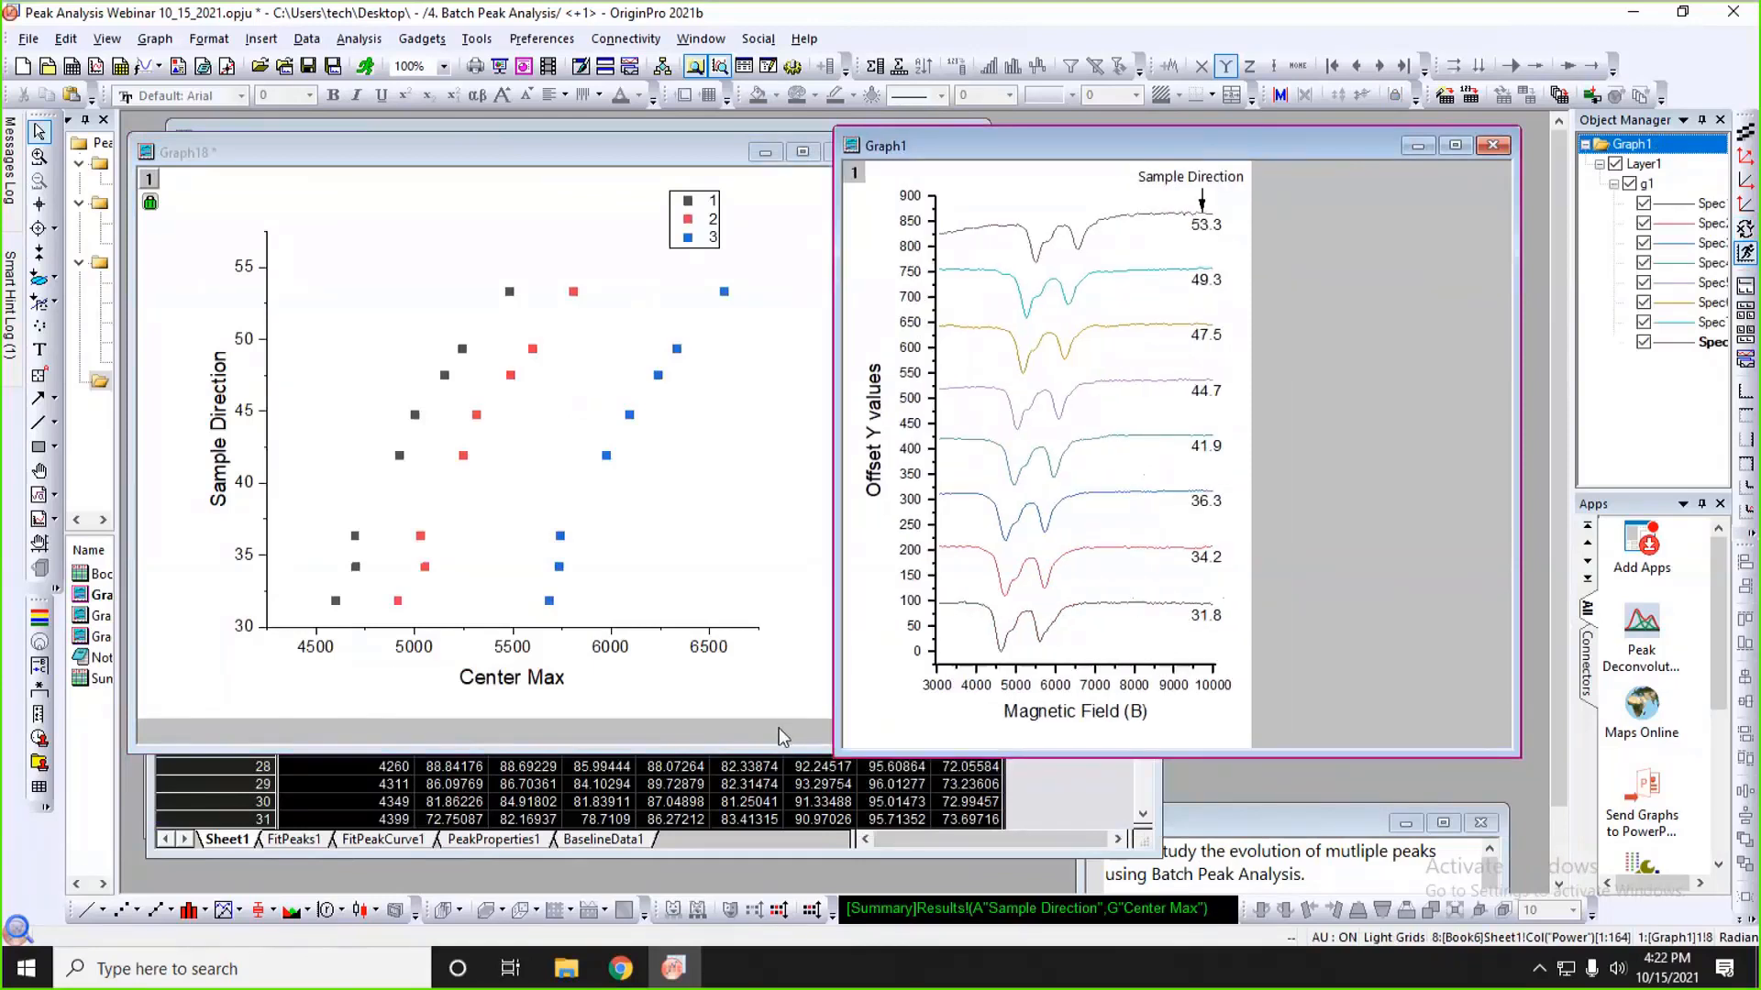
click(779, 728)
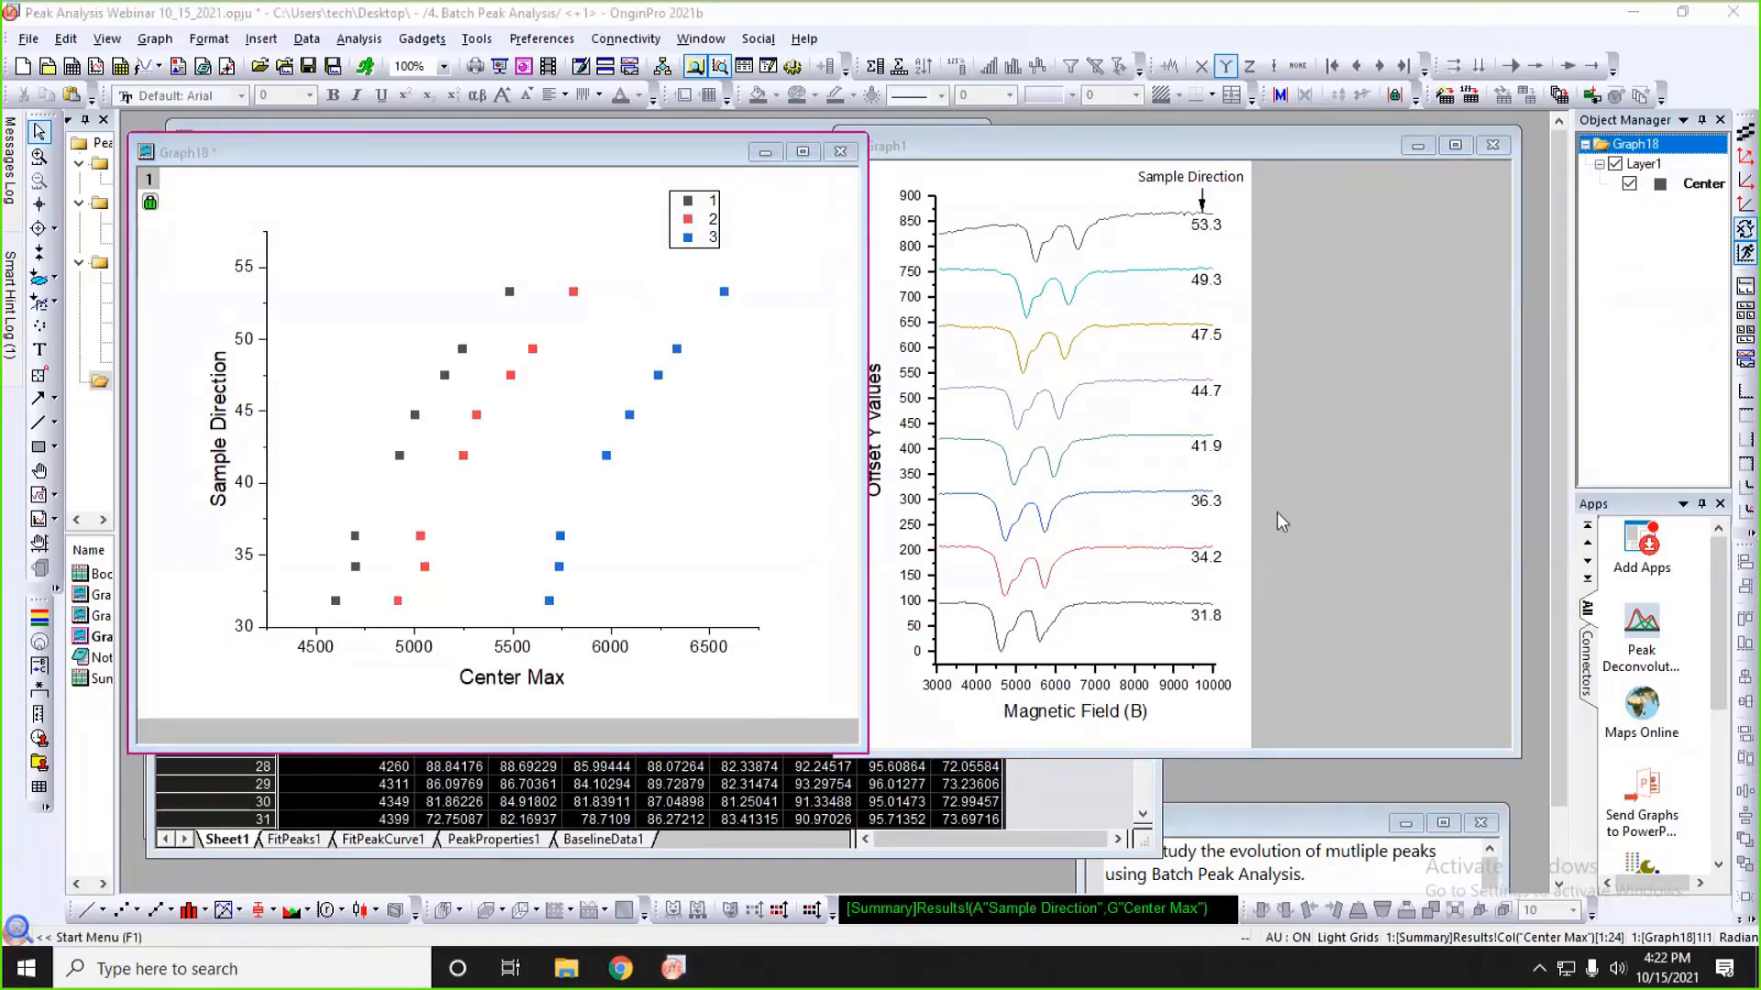
- Switch to Chrome and browse OriginLab's webinars page and its list of all recorded webinars
click(621, 970)
click(609, 79)
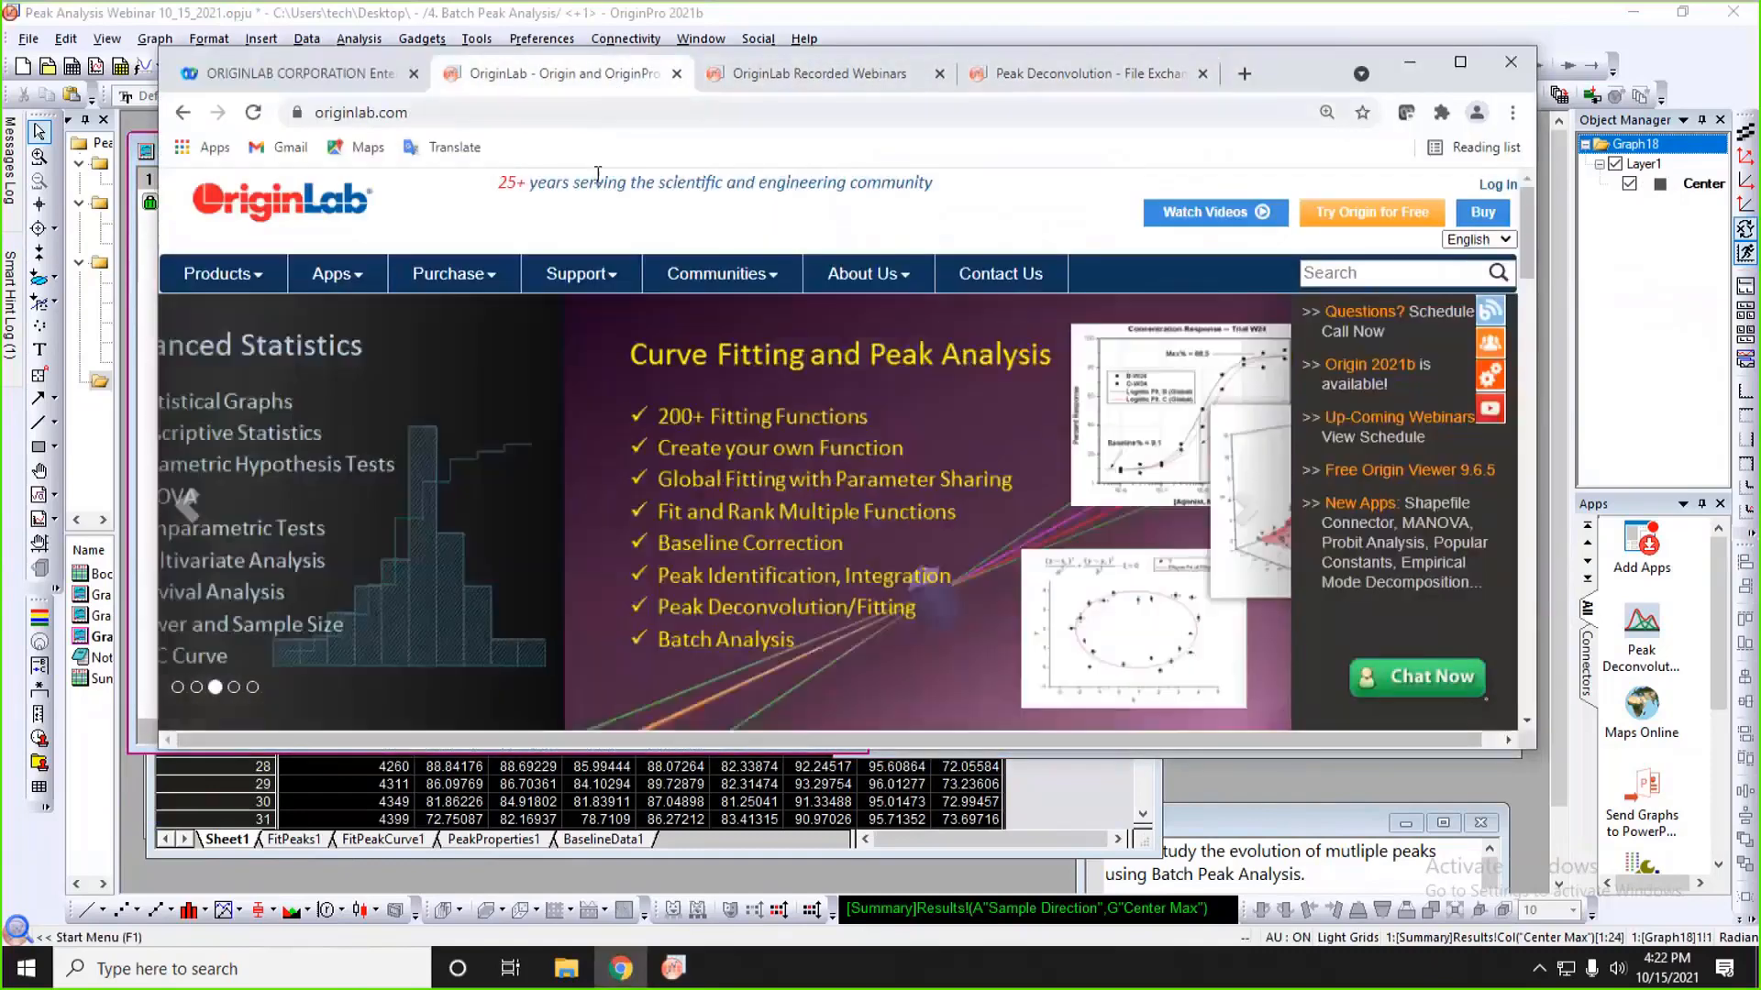
click(1460, 63)
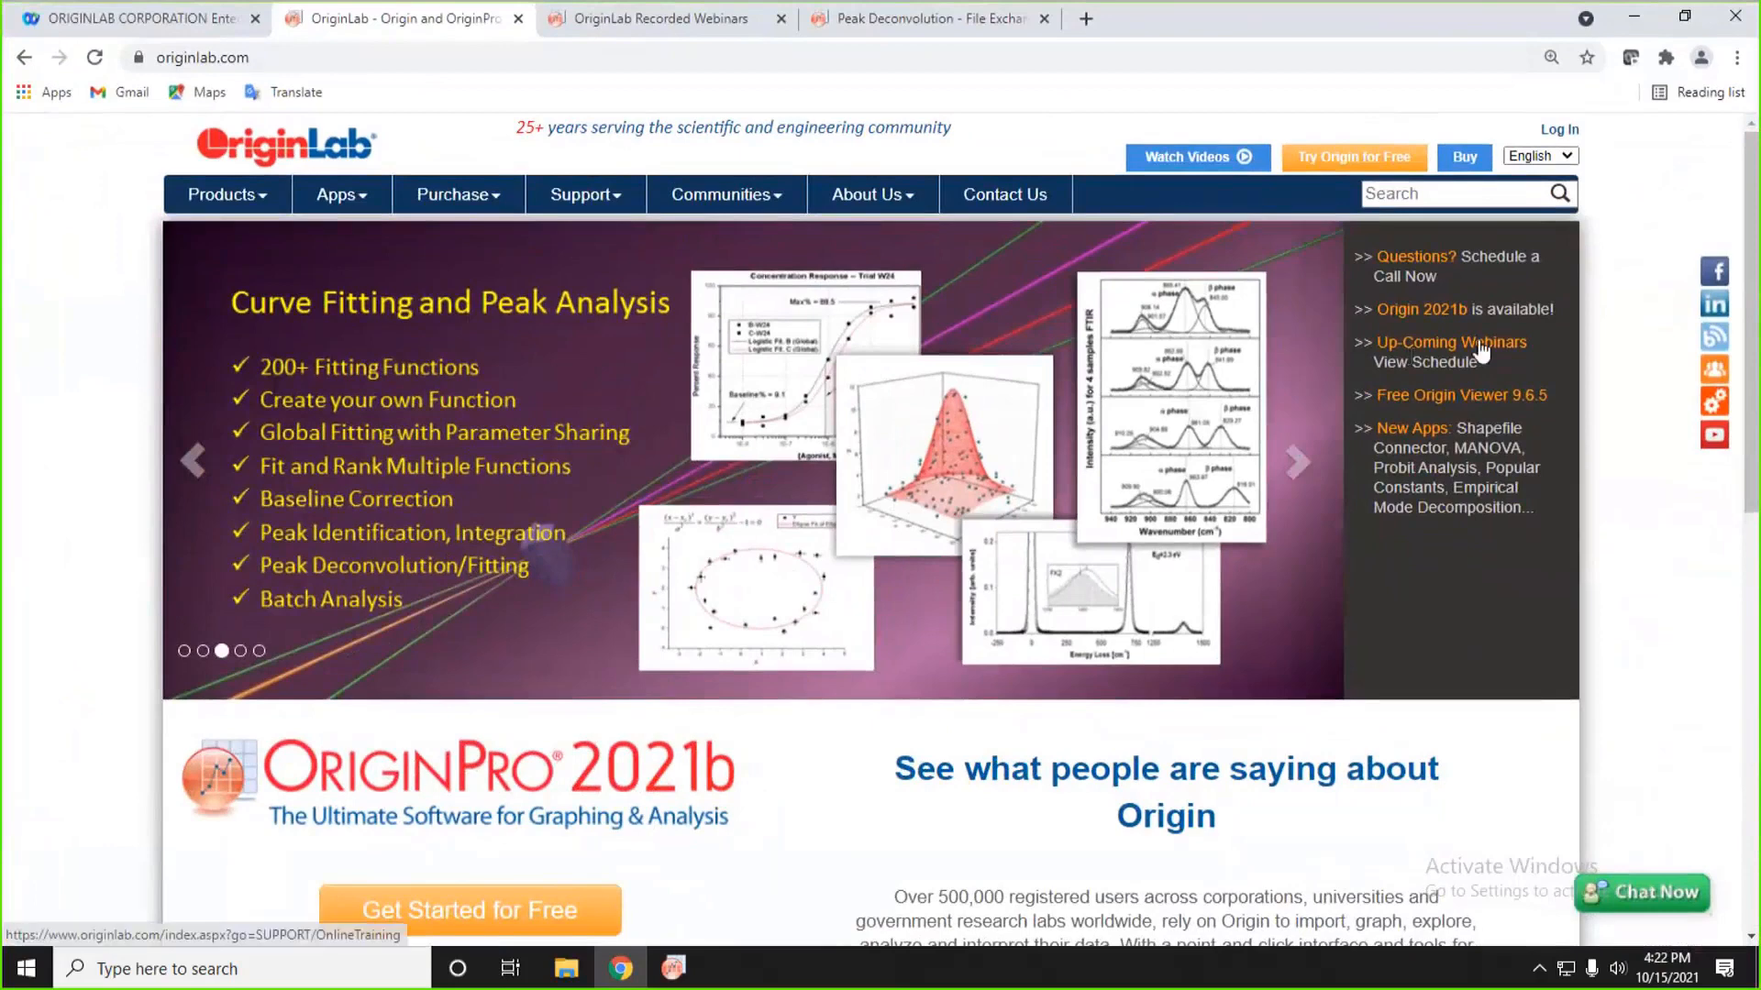
click(1168, 390)
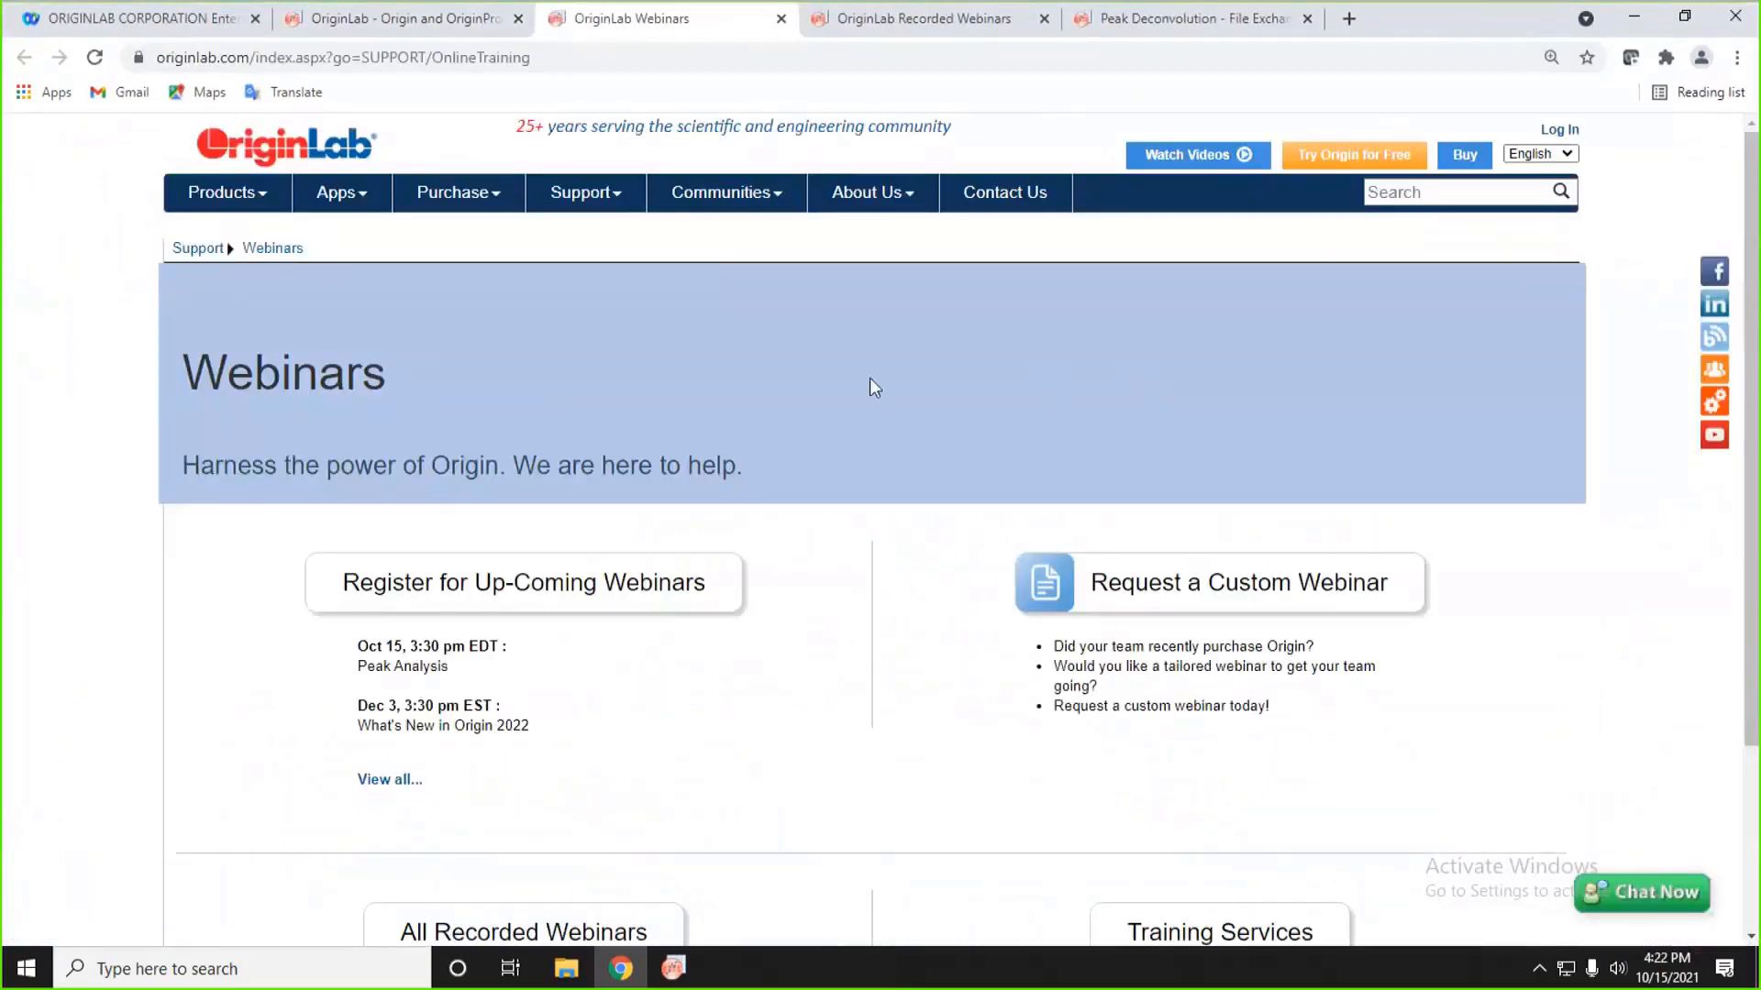
scroll(846, 367, down, 2)
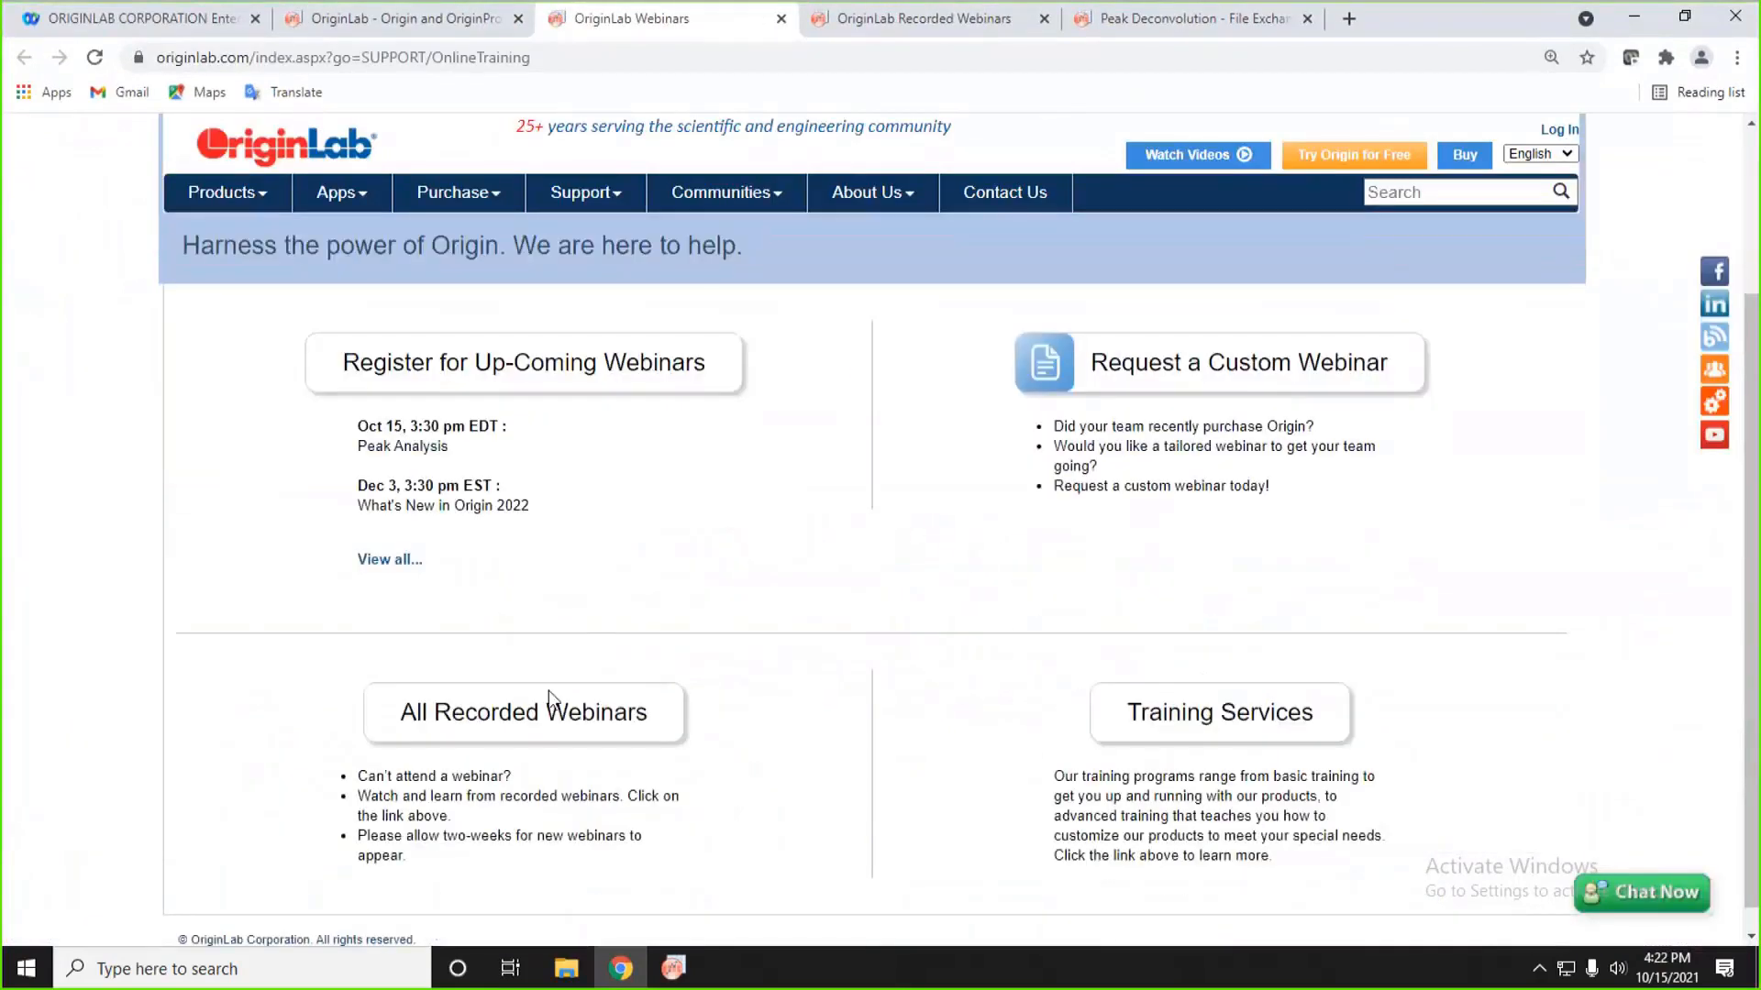
click(568, 713)
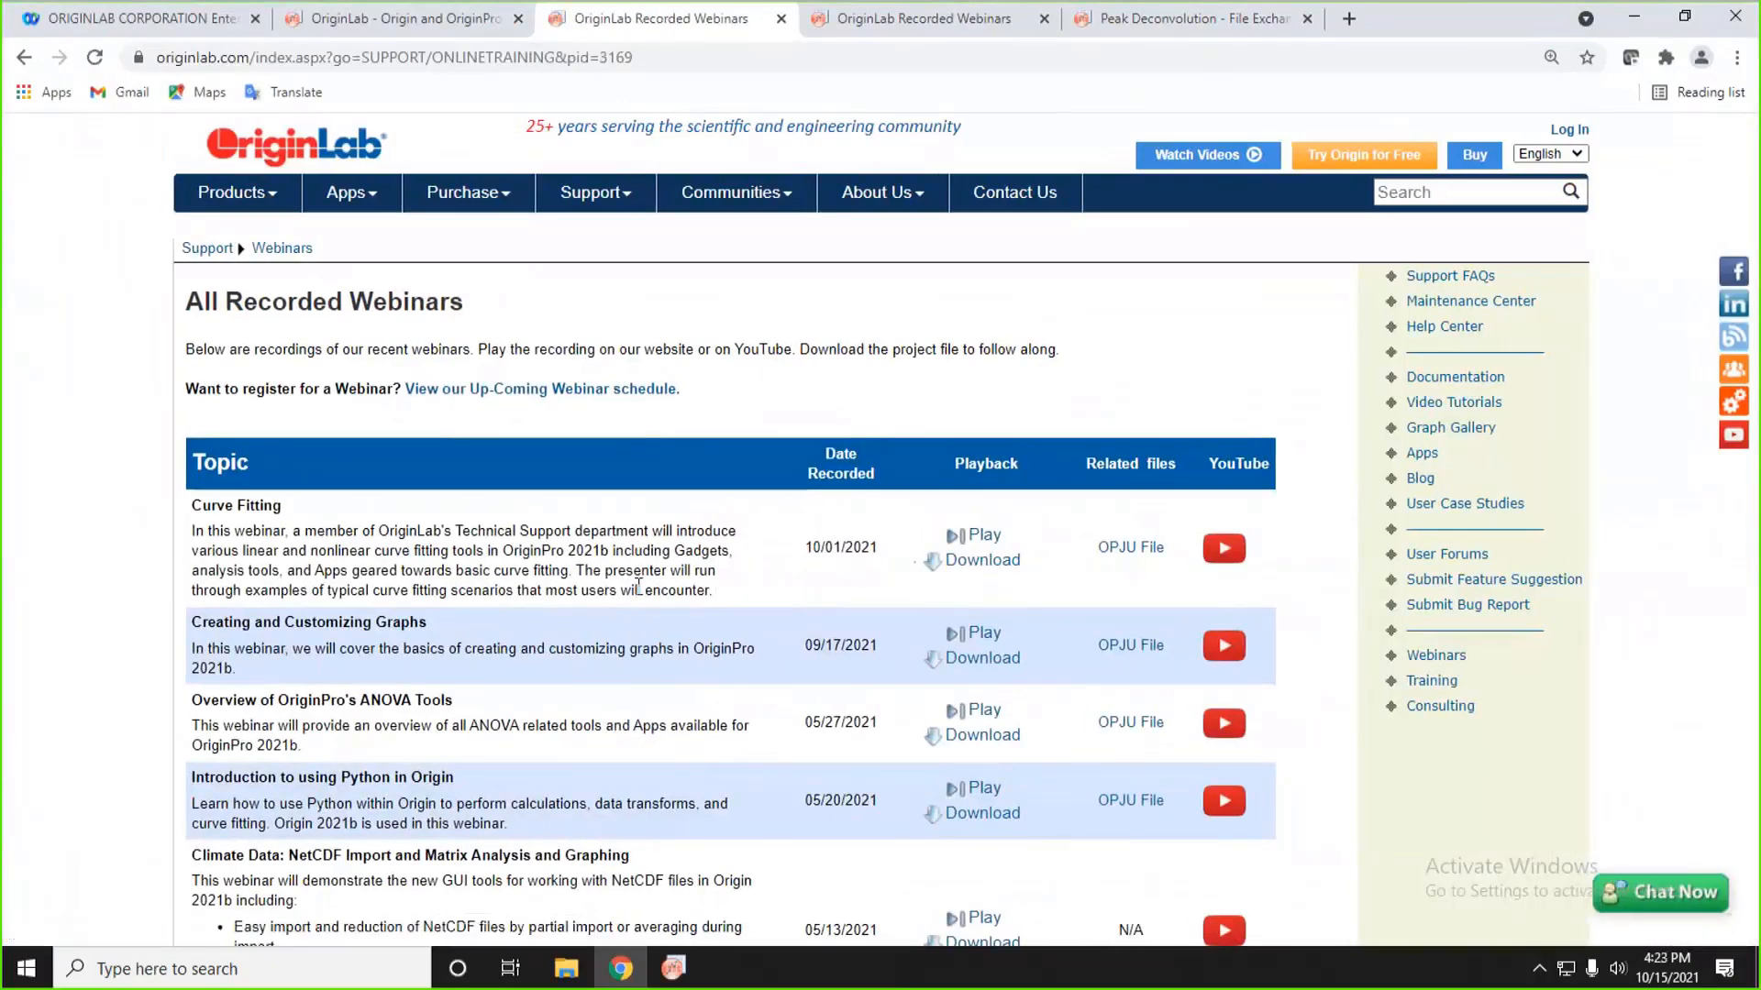
scroll(639, 585, down, 6)
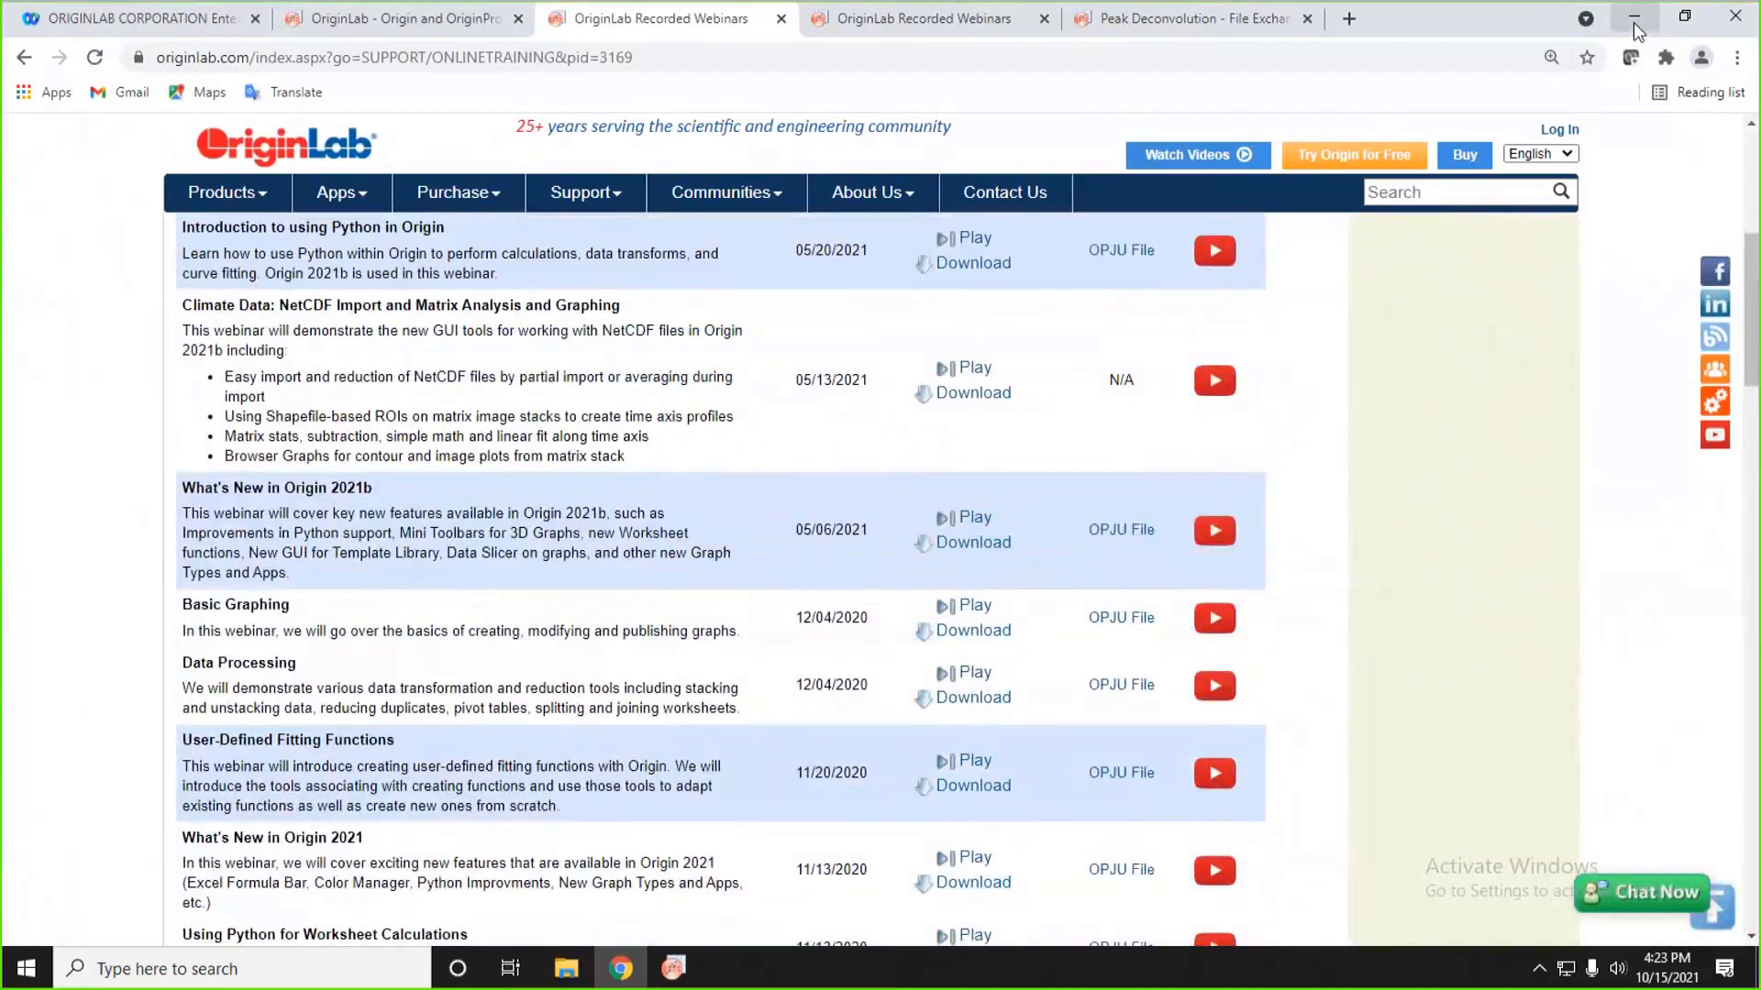
- Return to OriginPro and widen the Graph1 window toward the scatter graph
click(1634, 25)
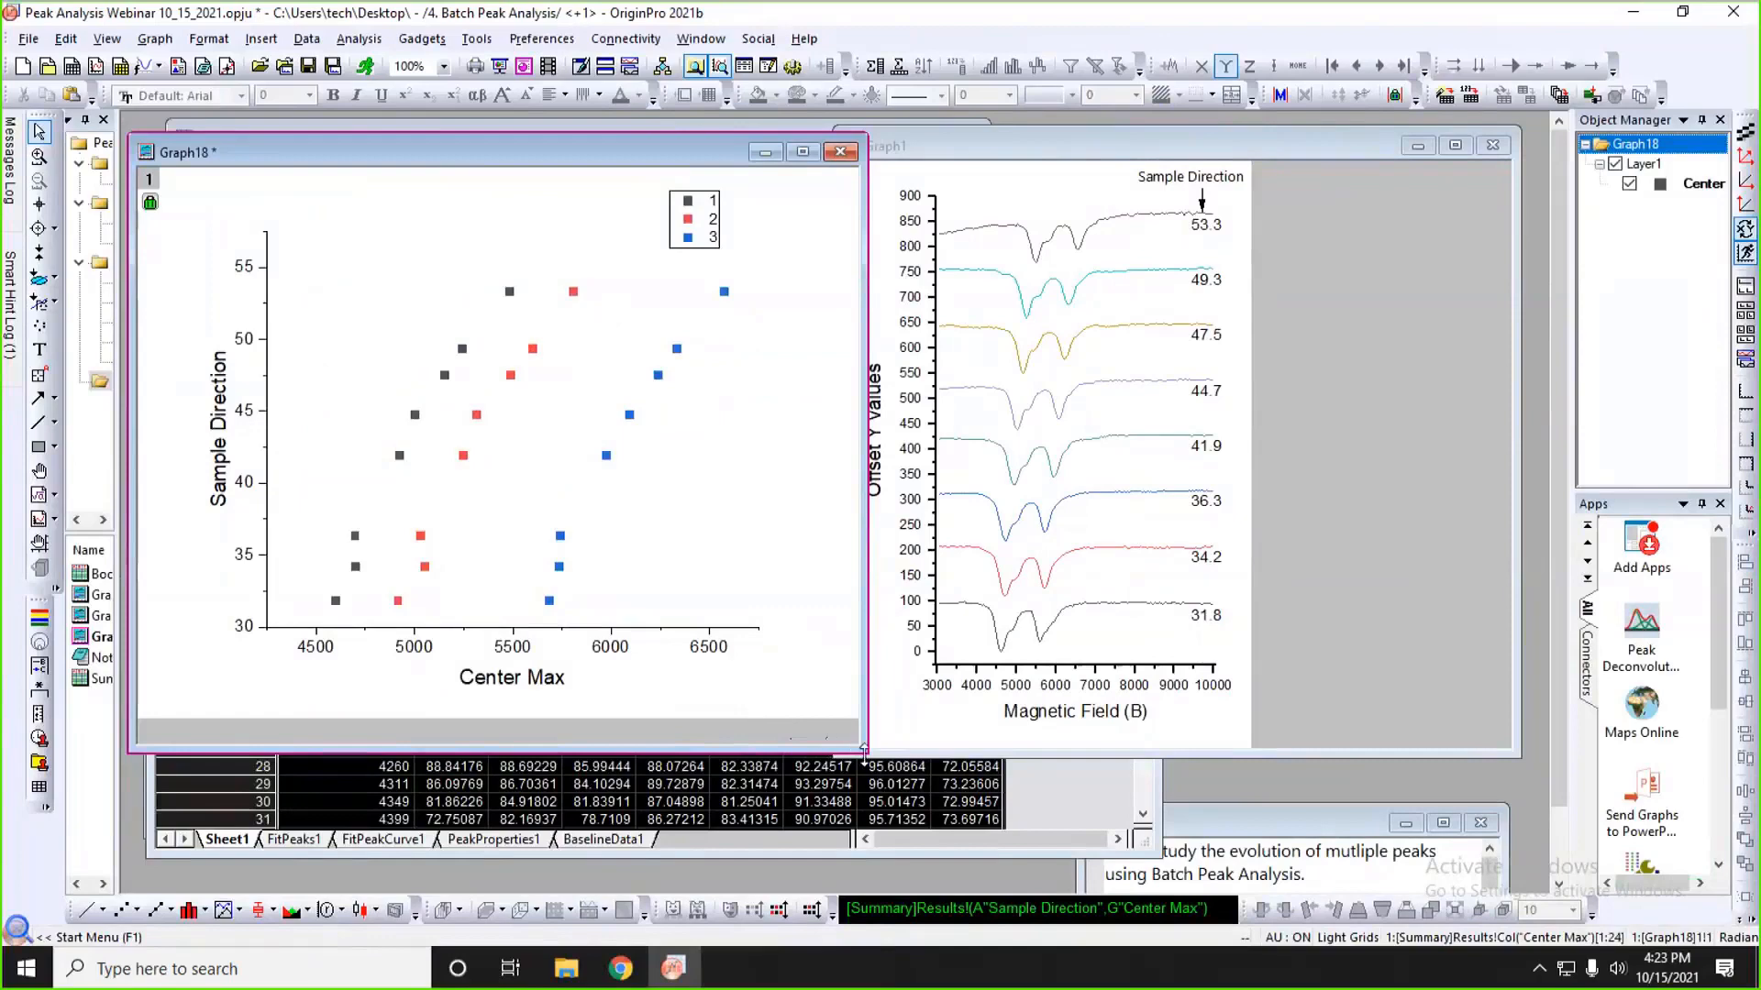
drag(853, 750, 767, 765)
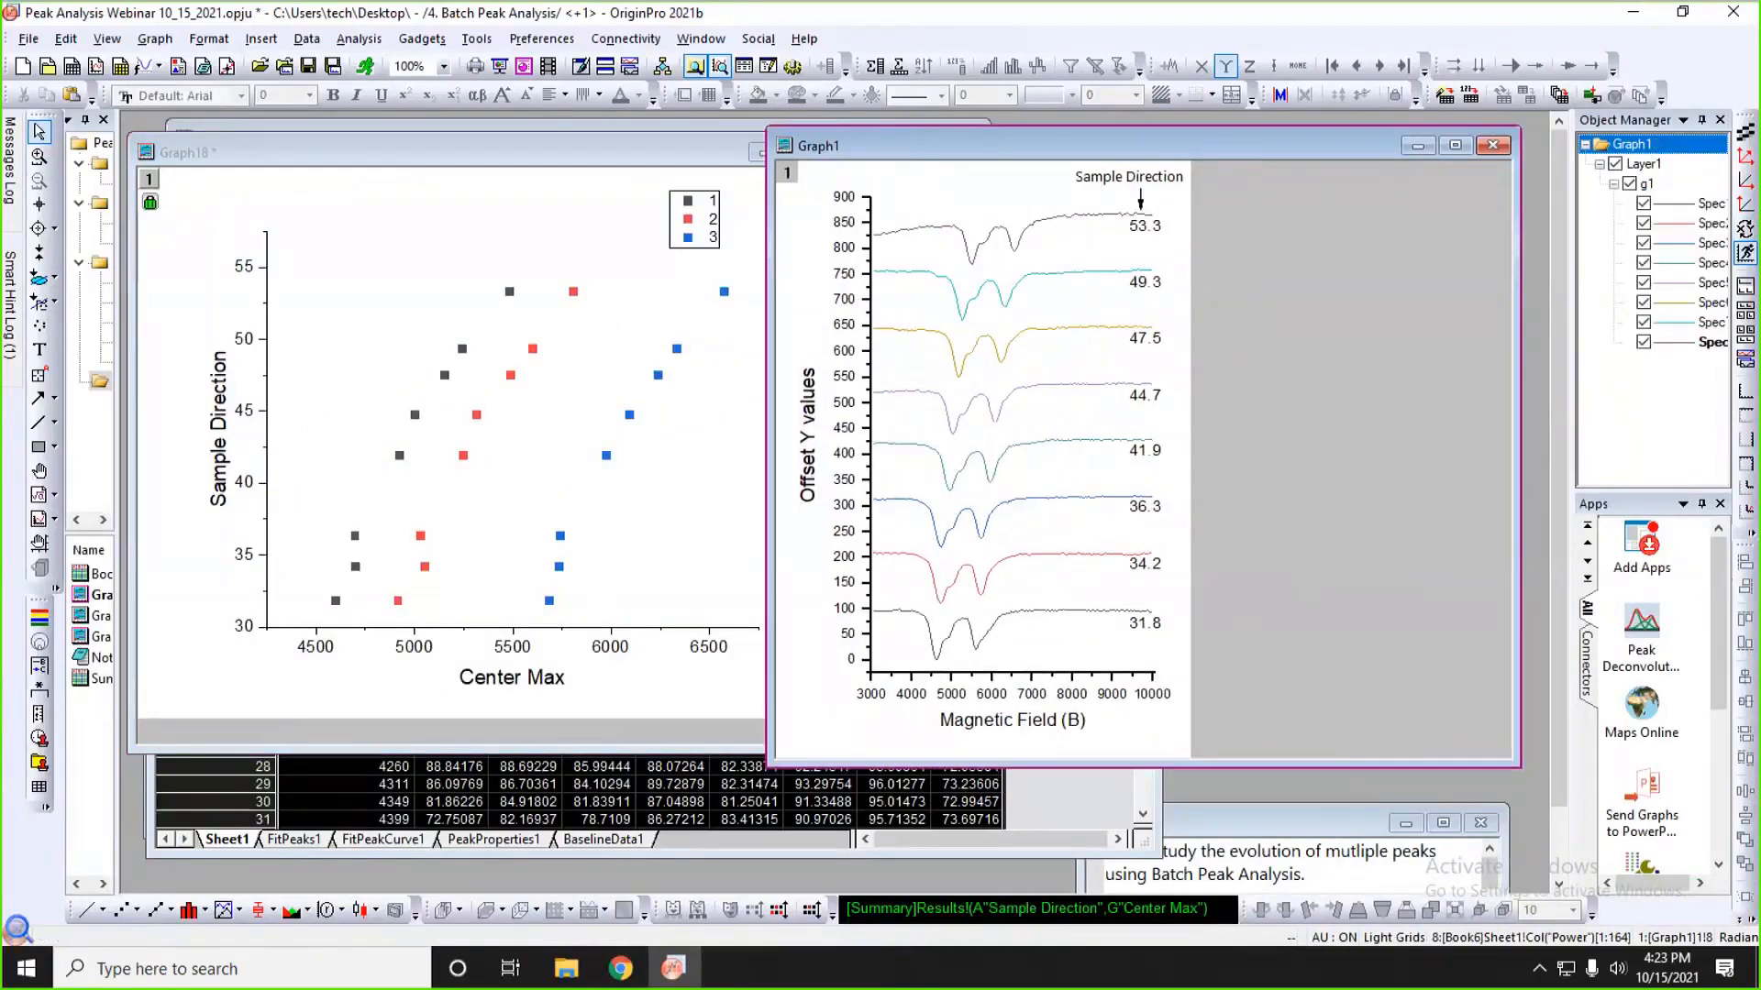